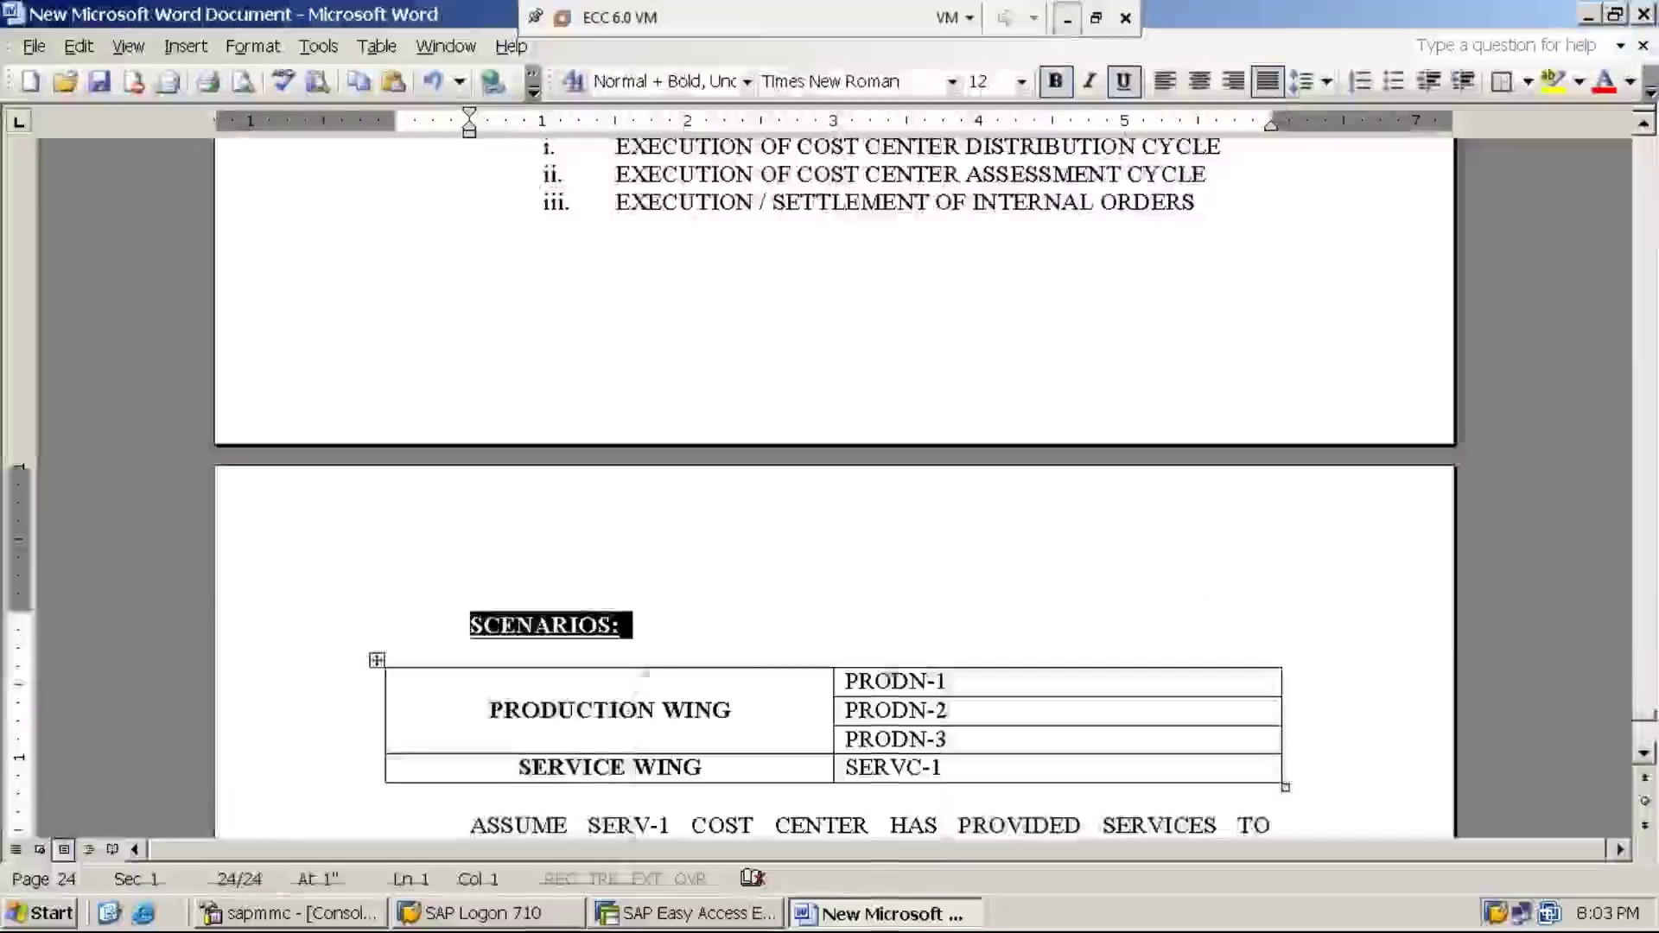
Review the list of month-end processes in controlling and the Scenarios section that follows it
{"action": "left_click_drag", "start_coordinate": [1645, 127], "coordinate": [1645, 130]}
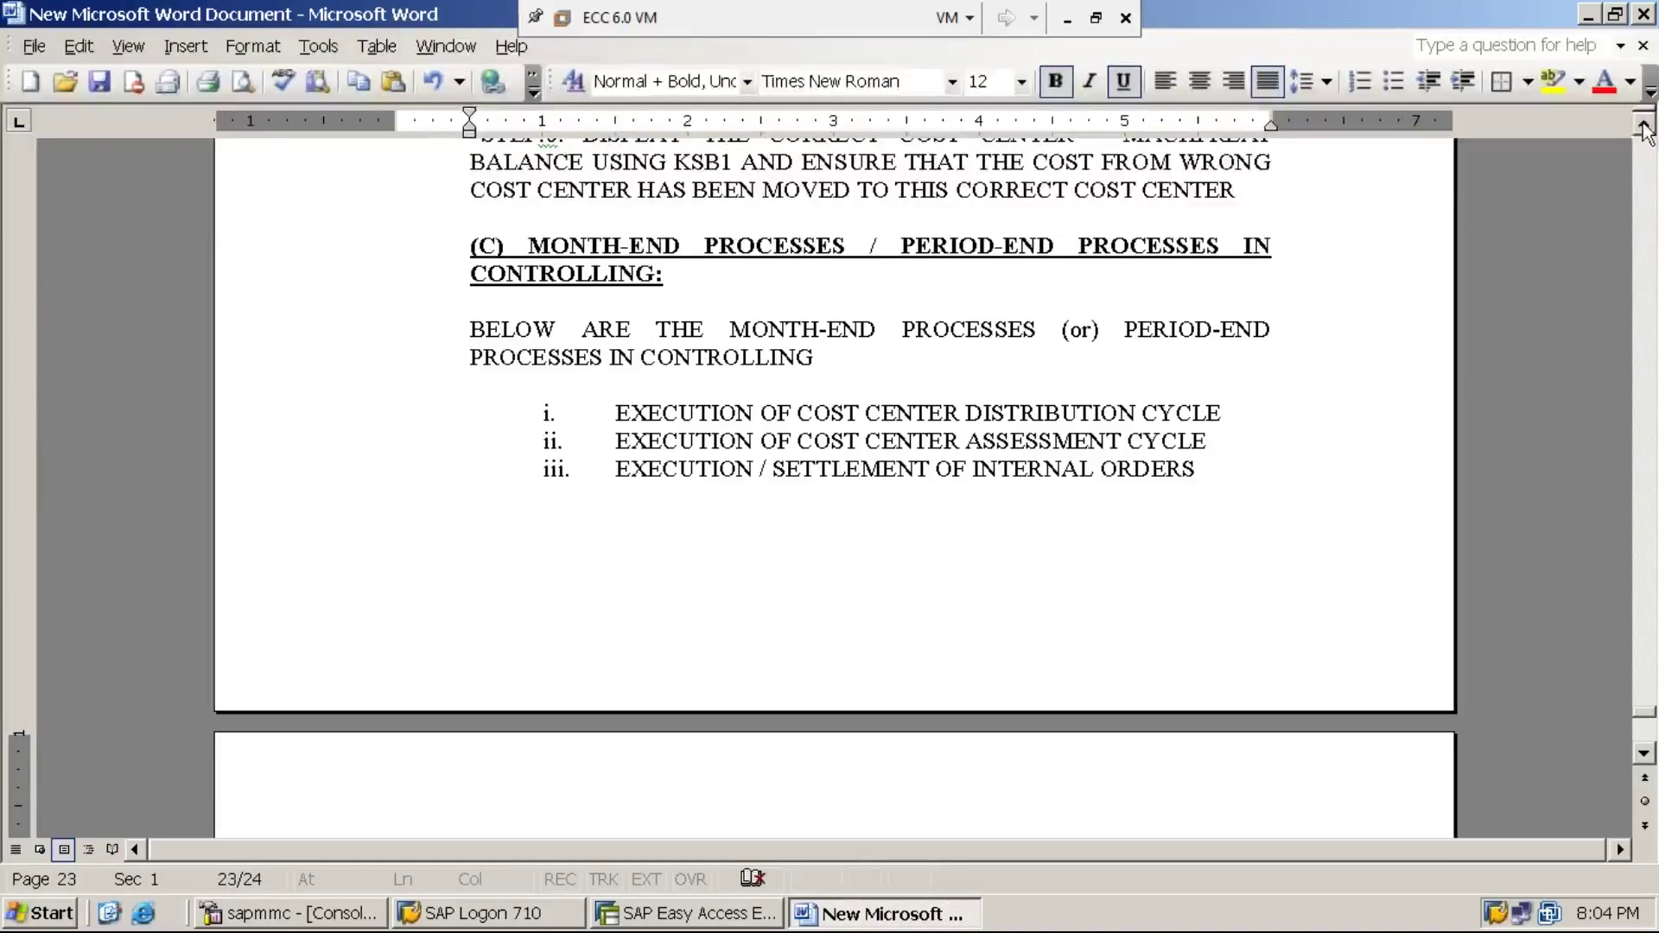
{"action": "left_click", "coordinate": [1645, 753]}
{"action": "left_click_drag", "start_coordinate": [1642, 755], "coordinate": [1645, 761]}
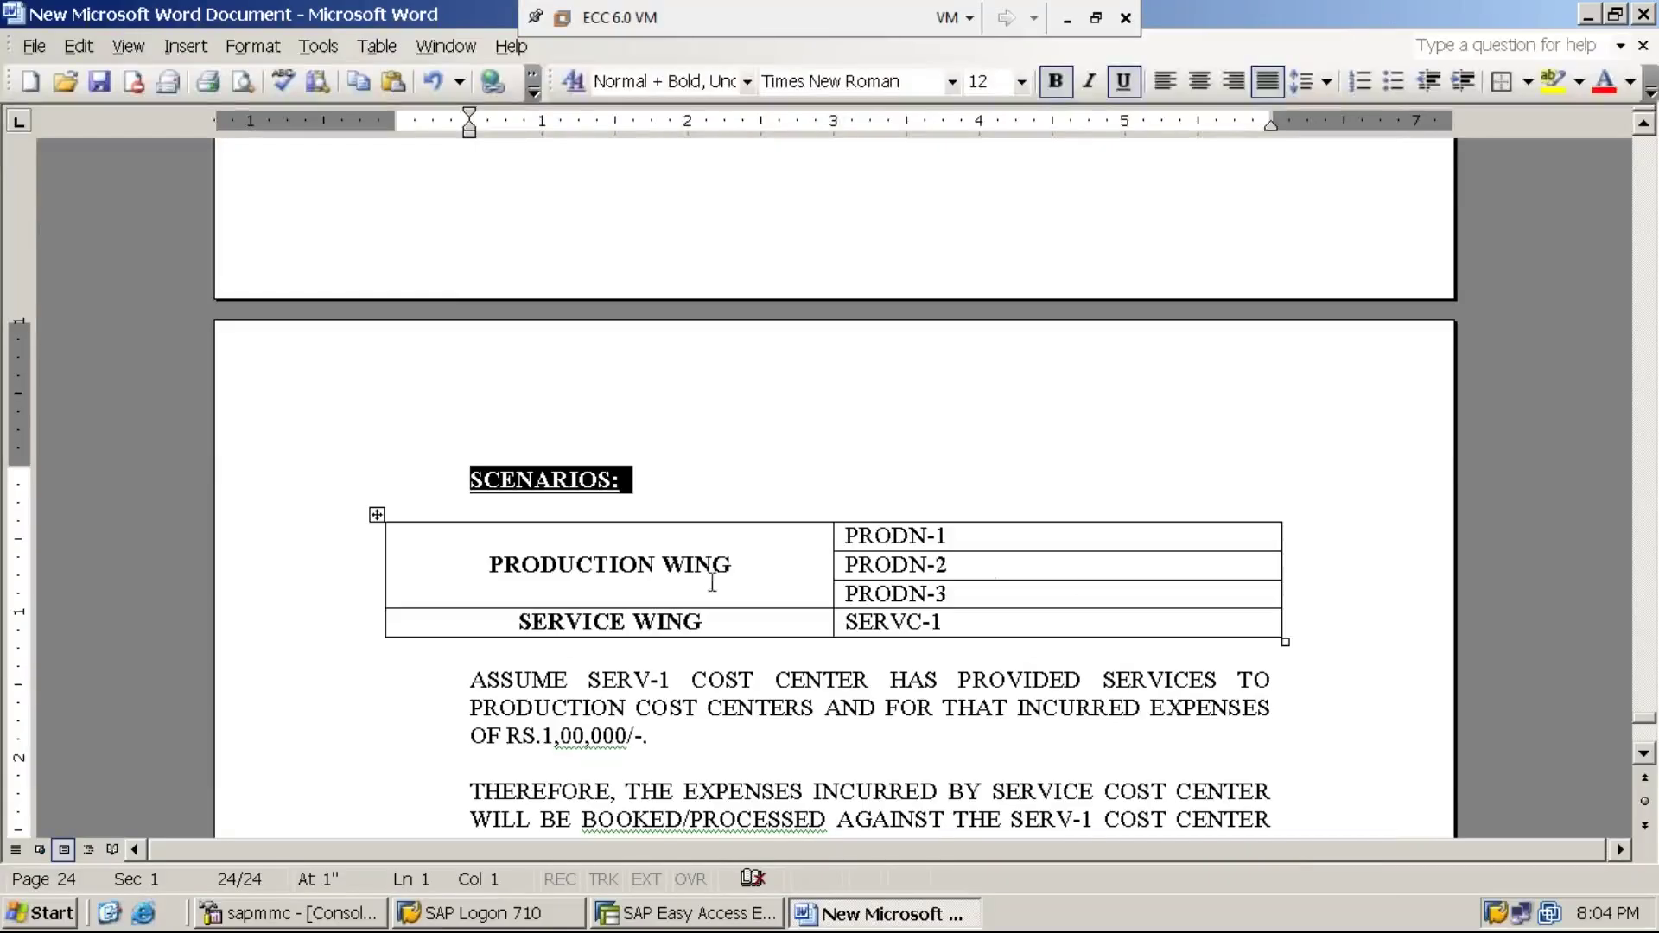
{"action": "left_click", "coordinate": [676, 499]}
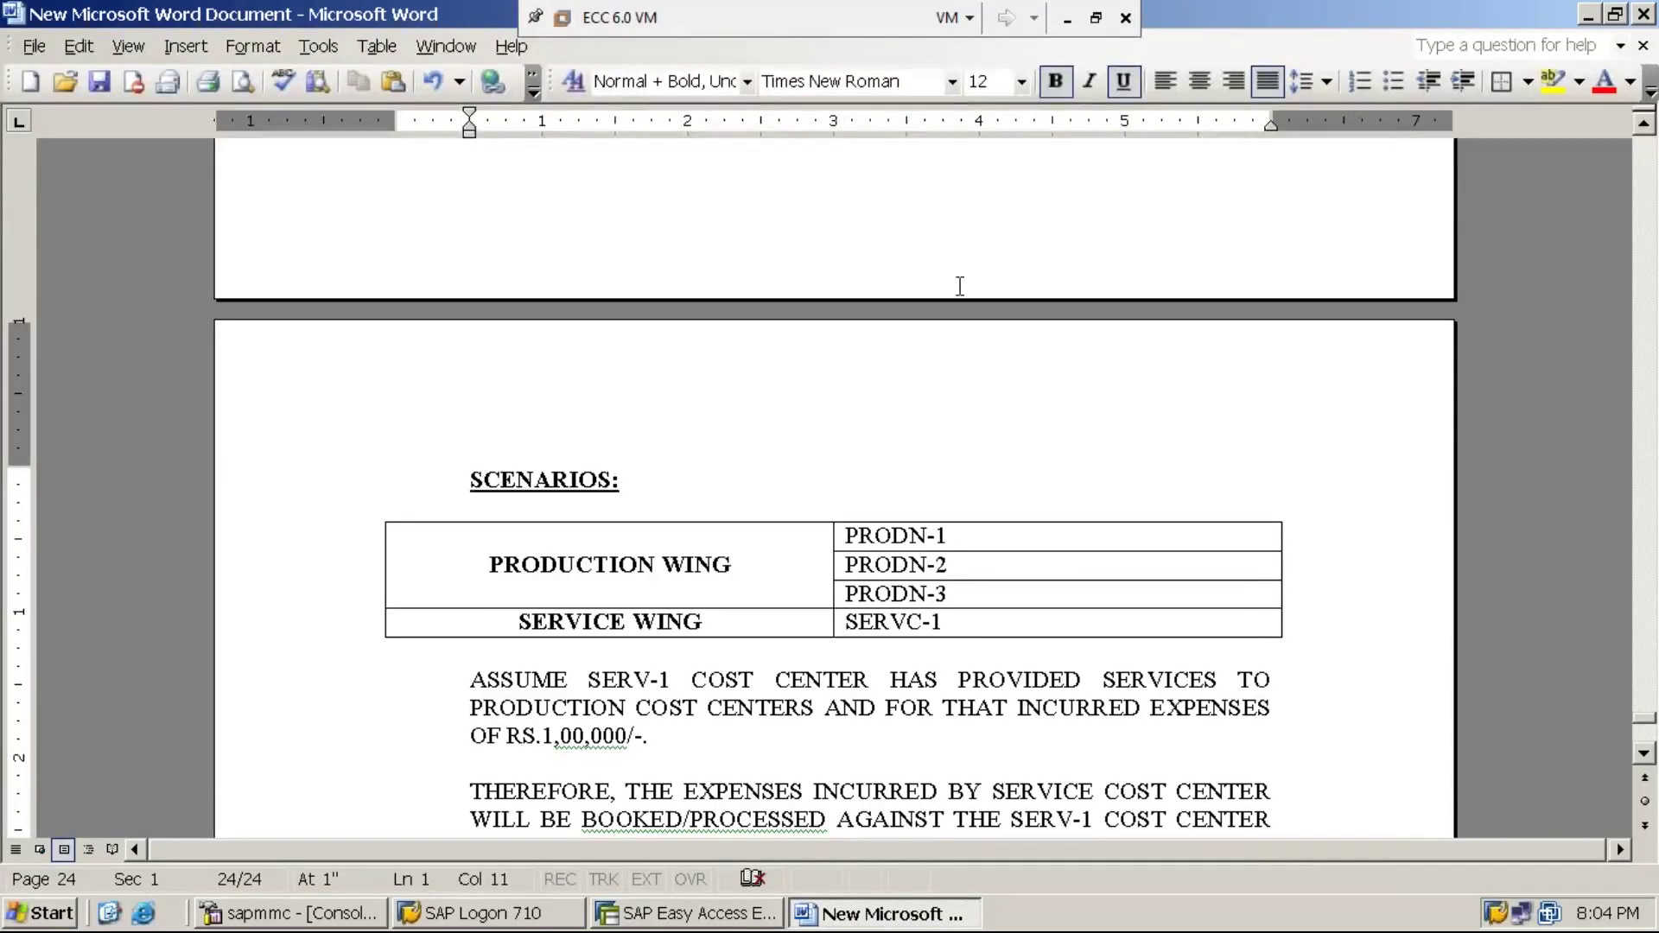
{"action": "left_click", "coordinate": [1067, 19]}
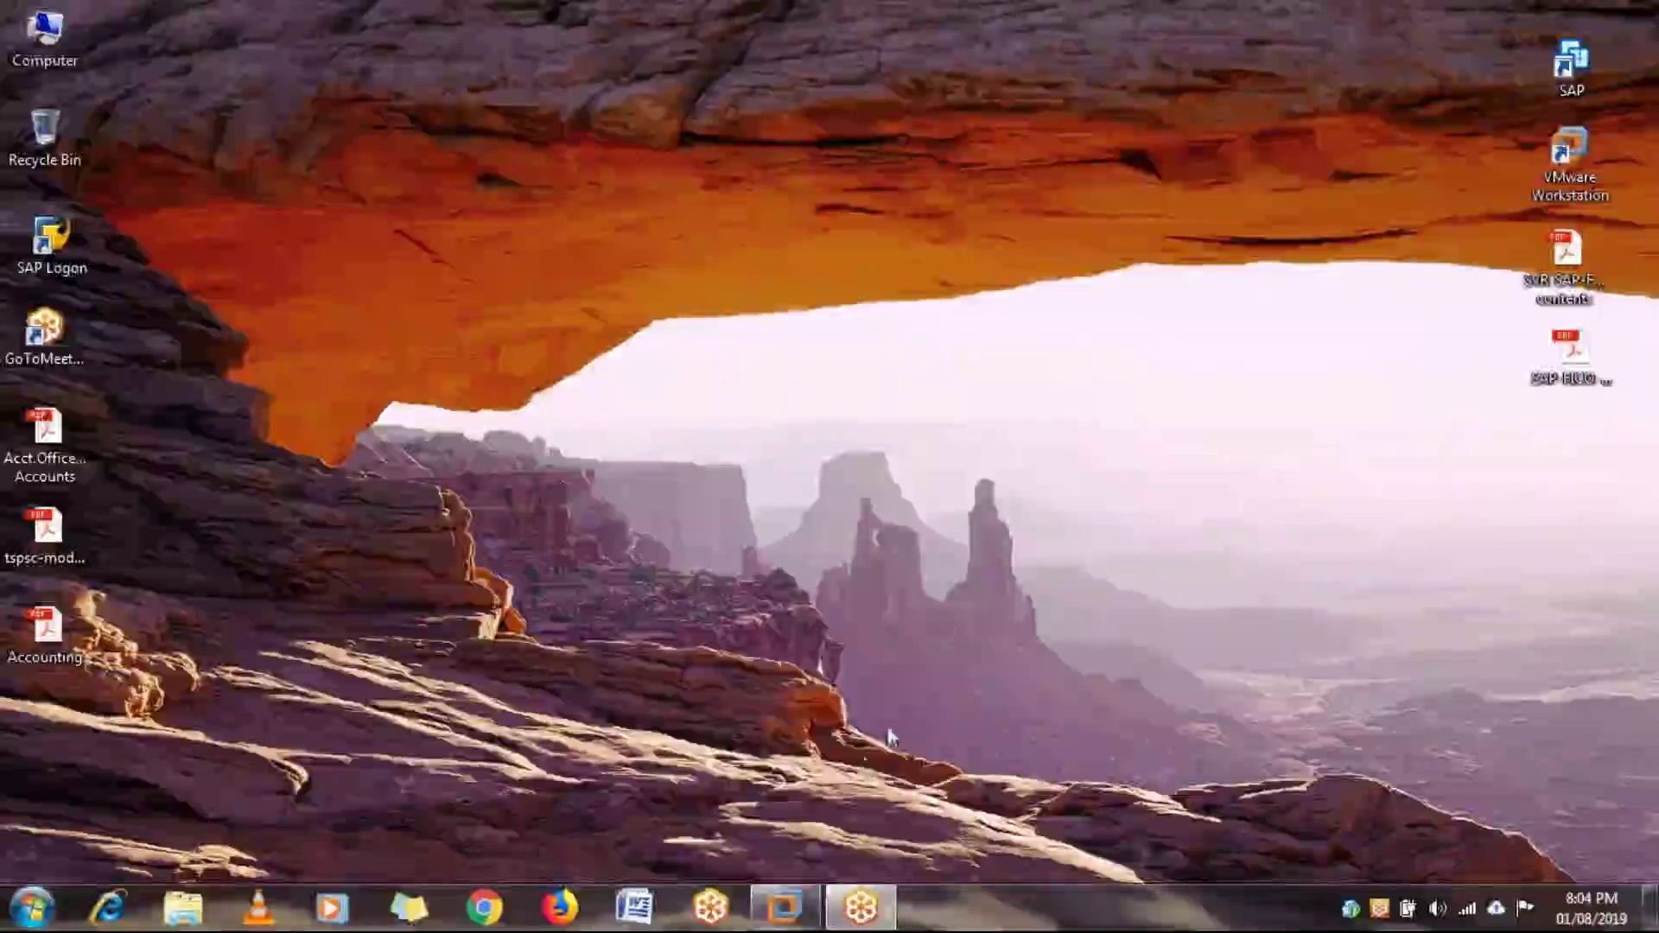
{"action": "mouse_move", "coordinate": [808, 909]}
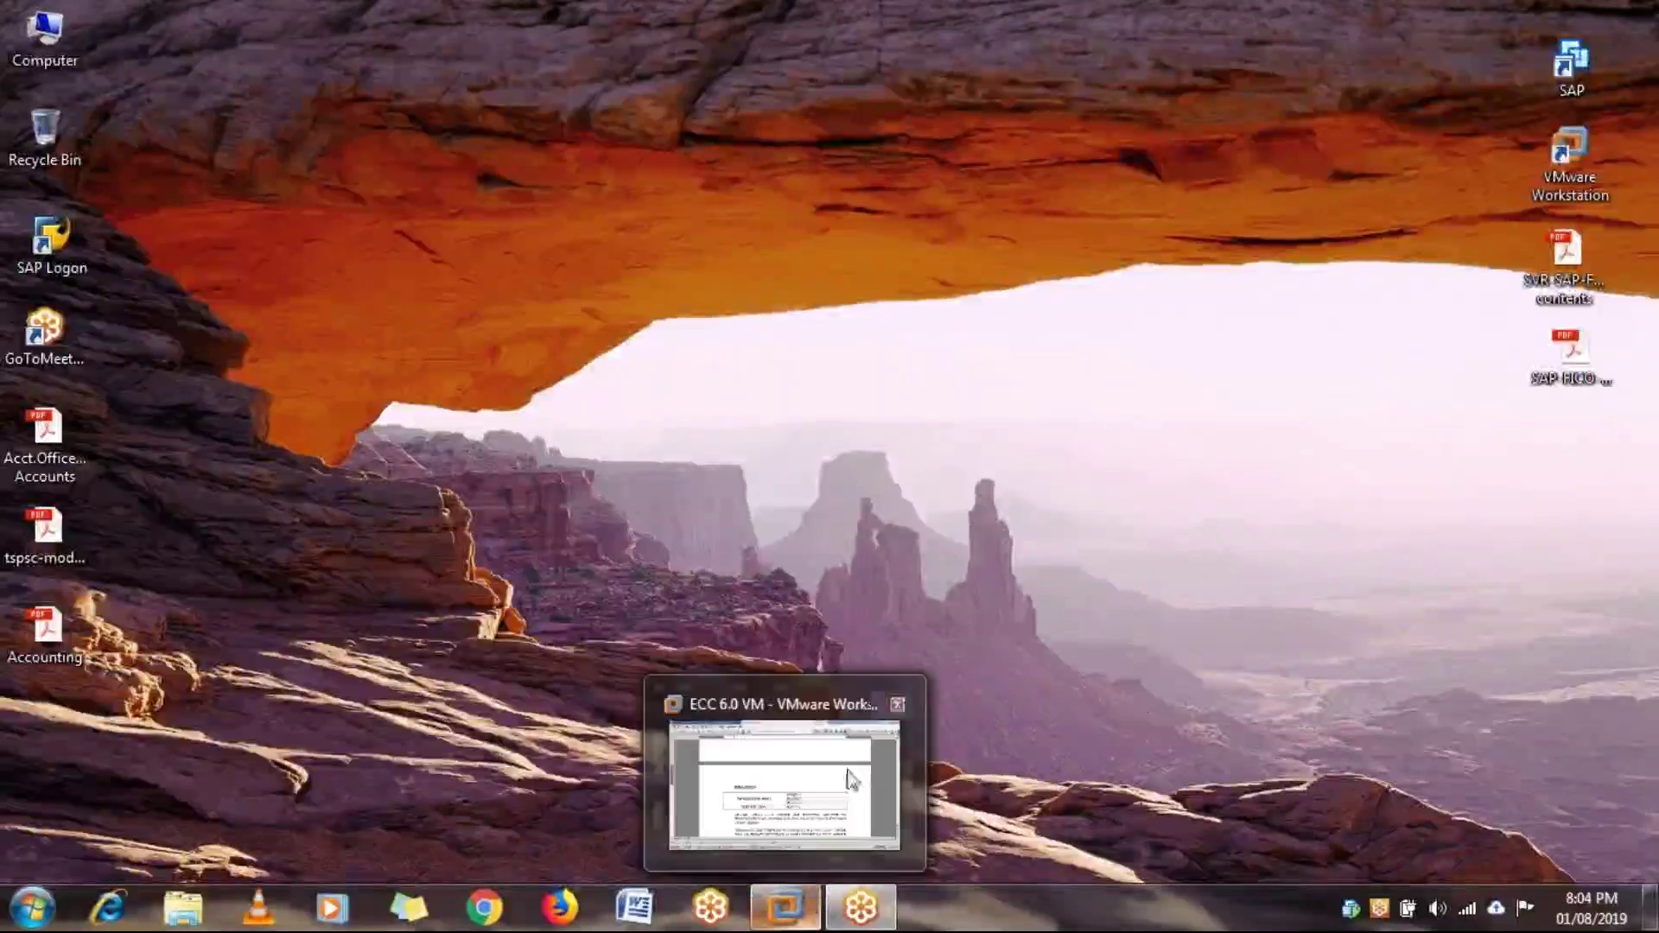
{"action": "left_click", "coordinate": [853, 782]}
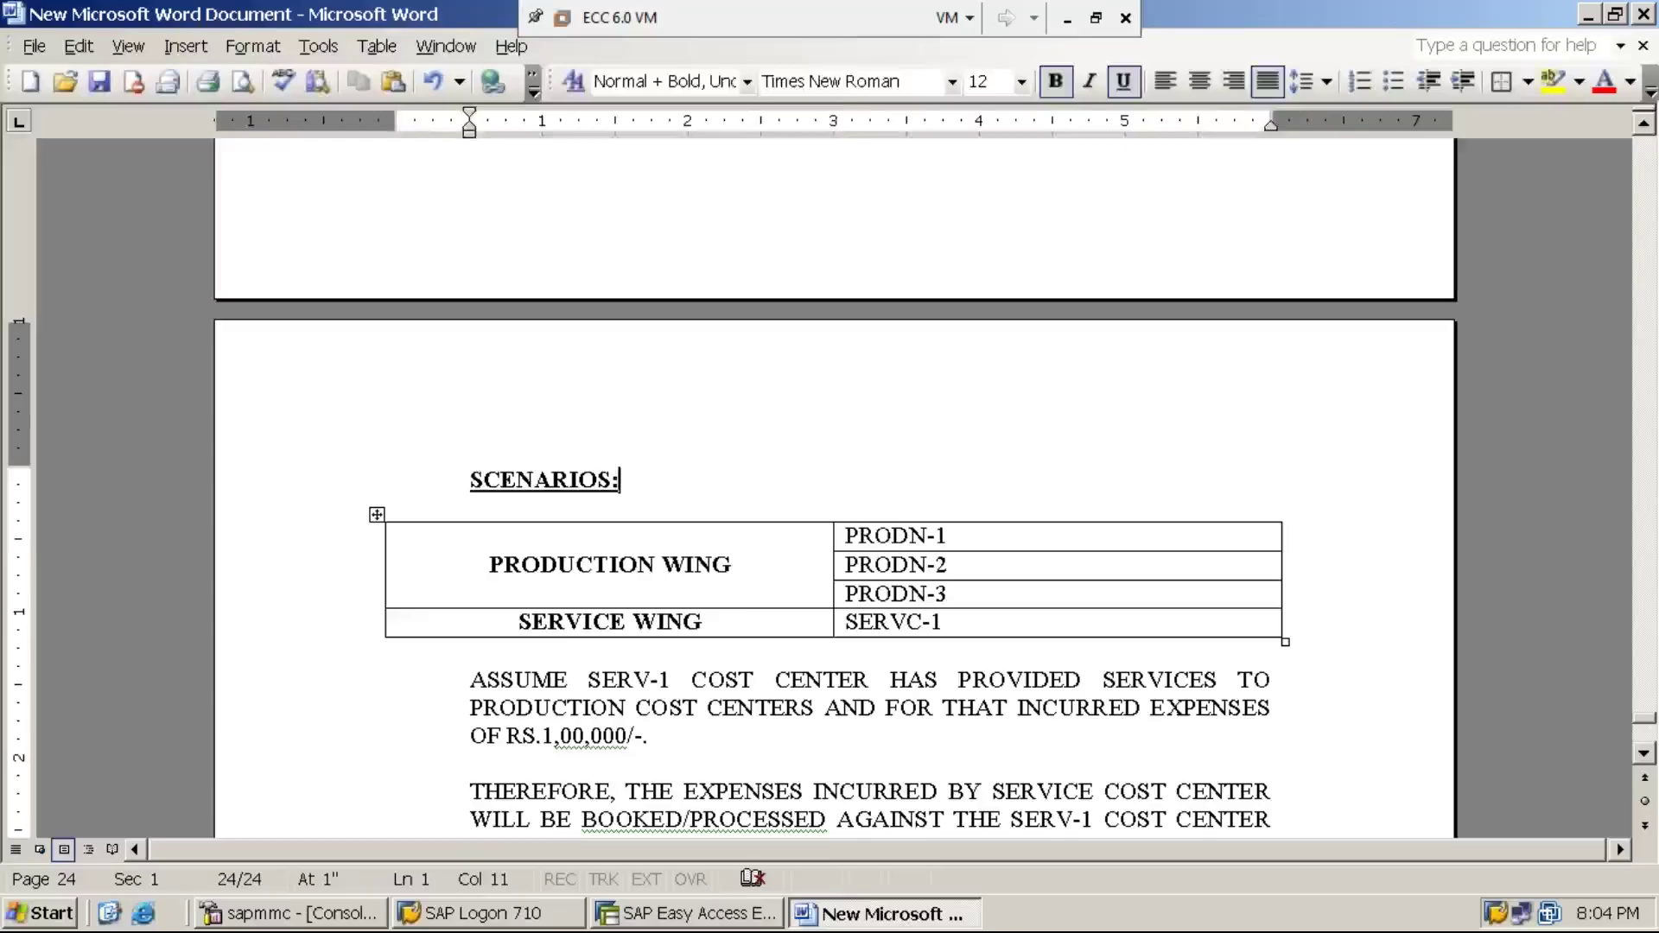
Examine the Scenarios table, going through the production wing and service wing and their cost centers
{"action": "left_click", "coordinate": [658, 566]}
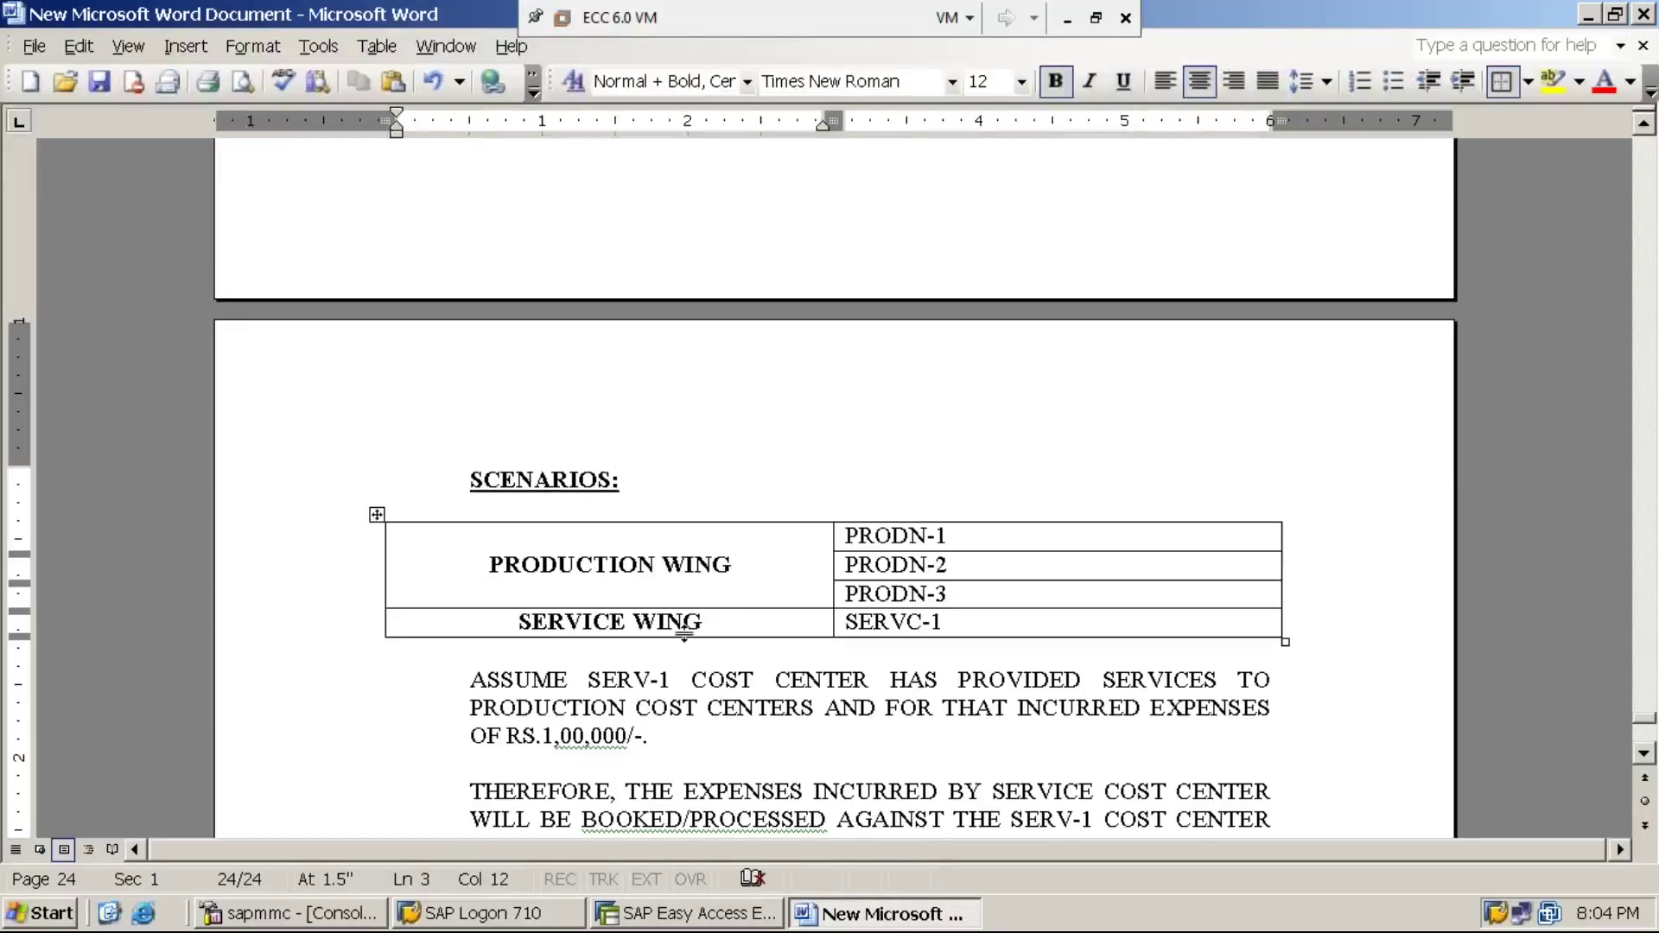
{"action": "left_click", "coordinate": [696, 622]}
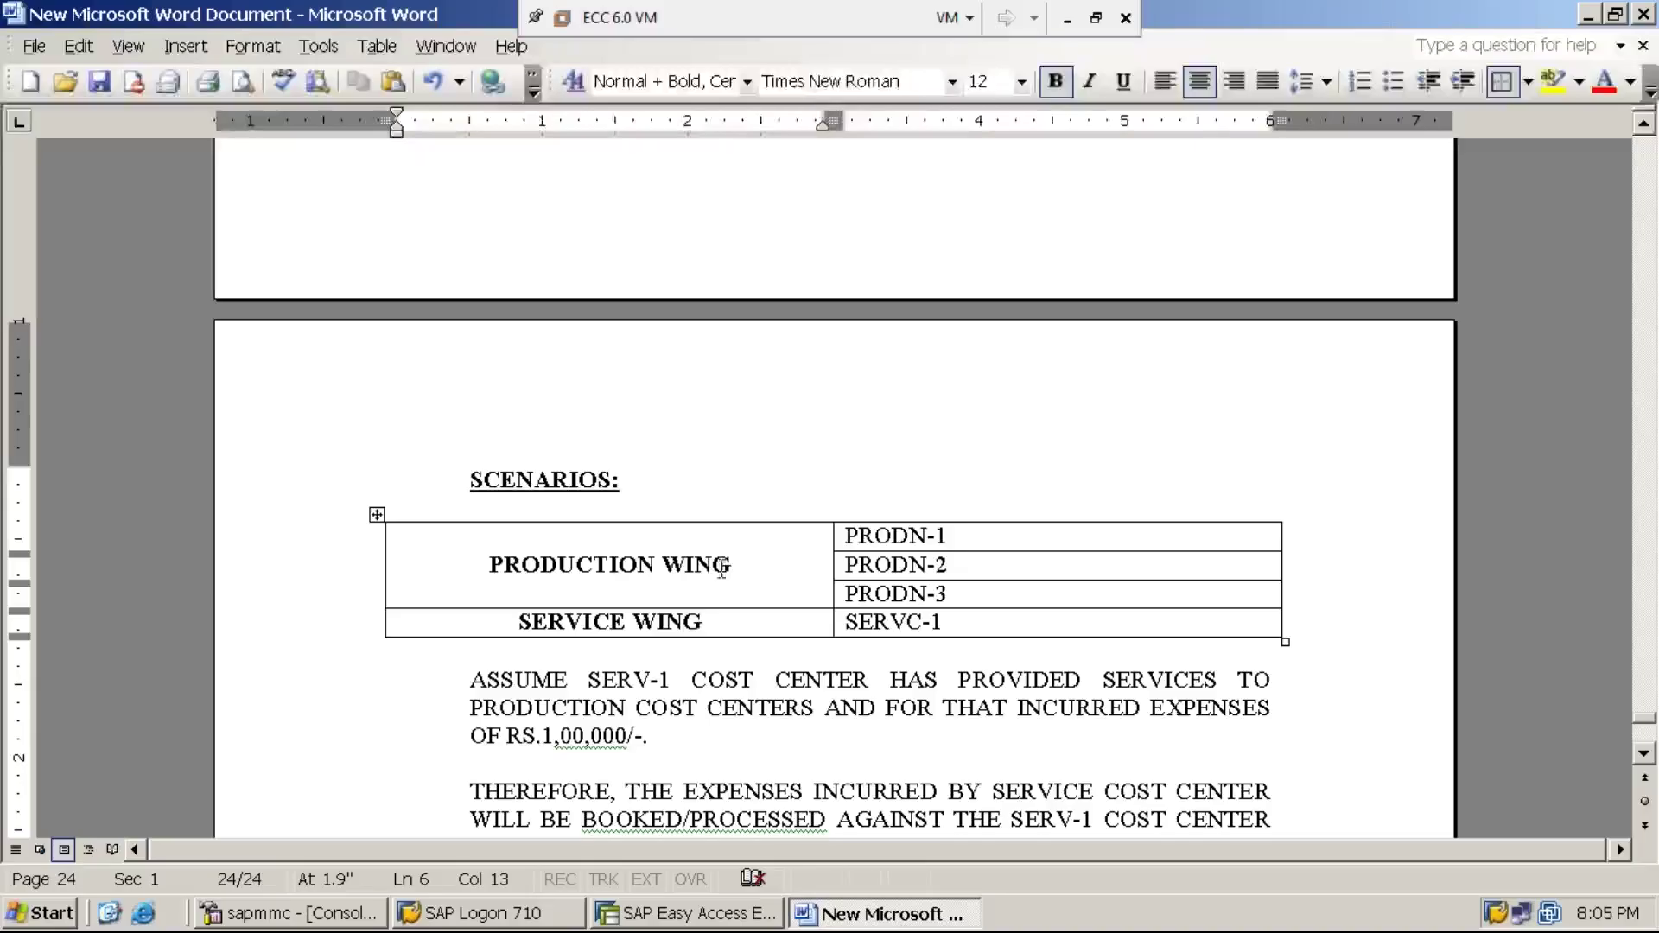
{"action": "left_click", "coordinate": [964, 540]}
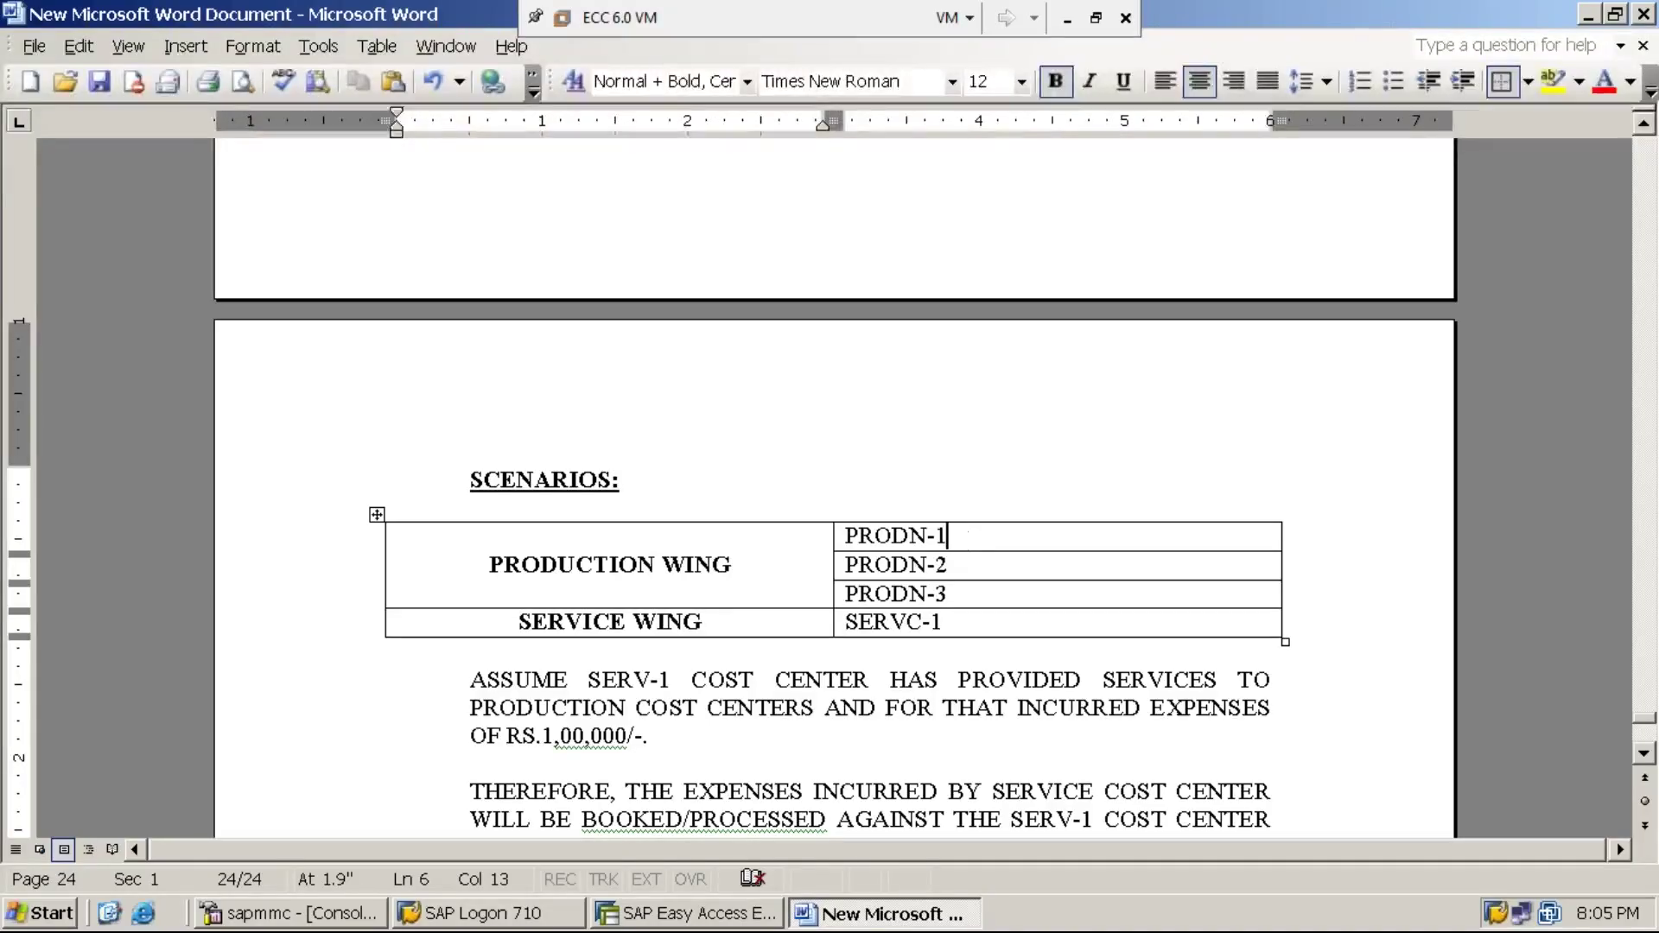
{"action": "left_click", "coordinate": [972, 571]}
{"action": "left_click", "coordinate": [973, 595]}
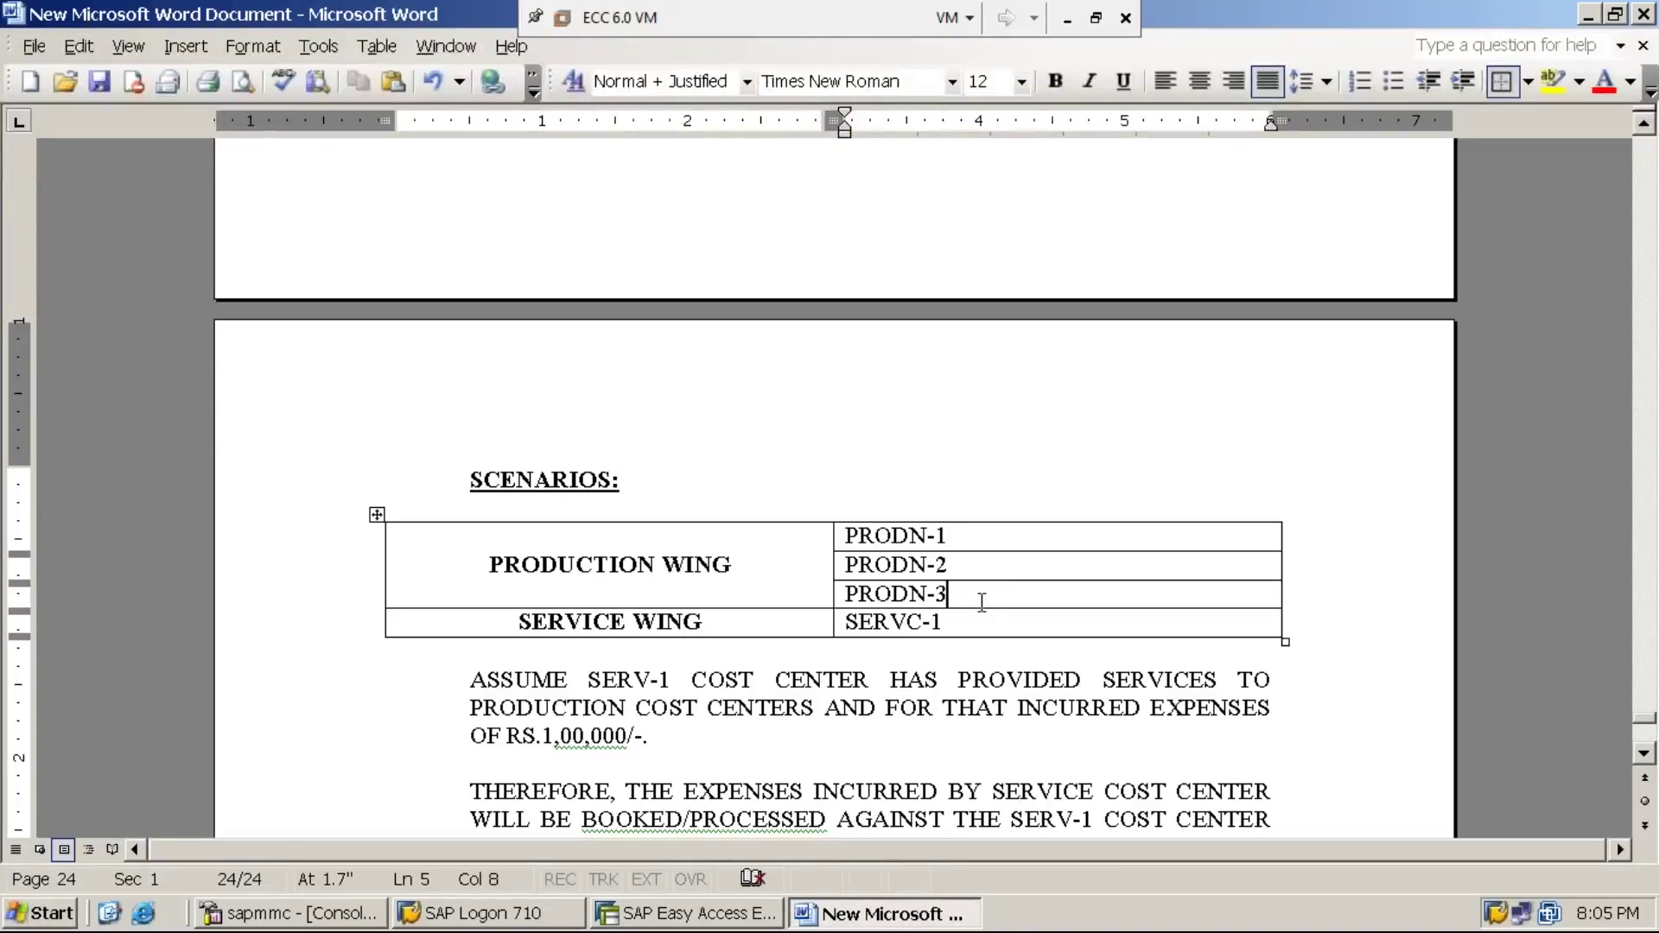
{"action": "left_click", "coordinate": [703, 623]}
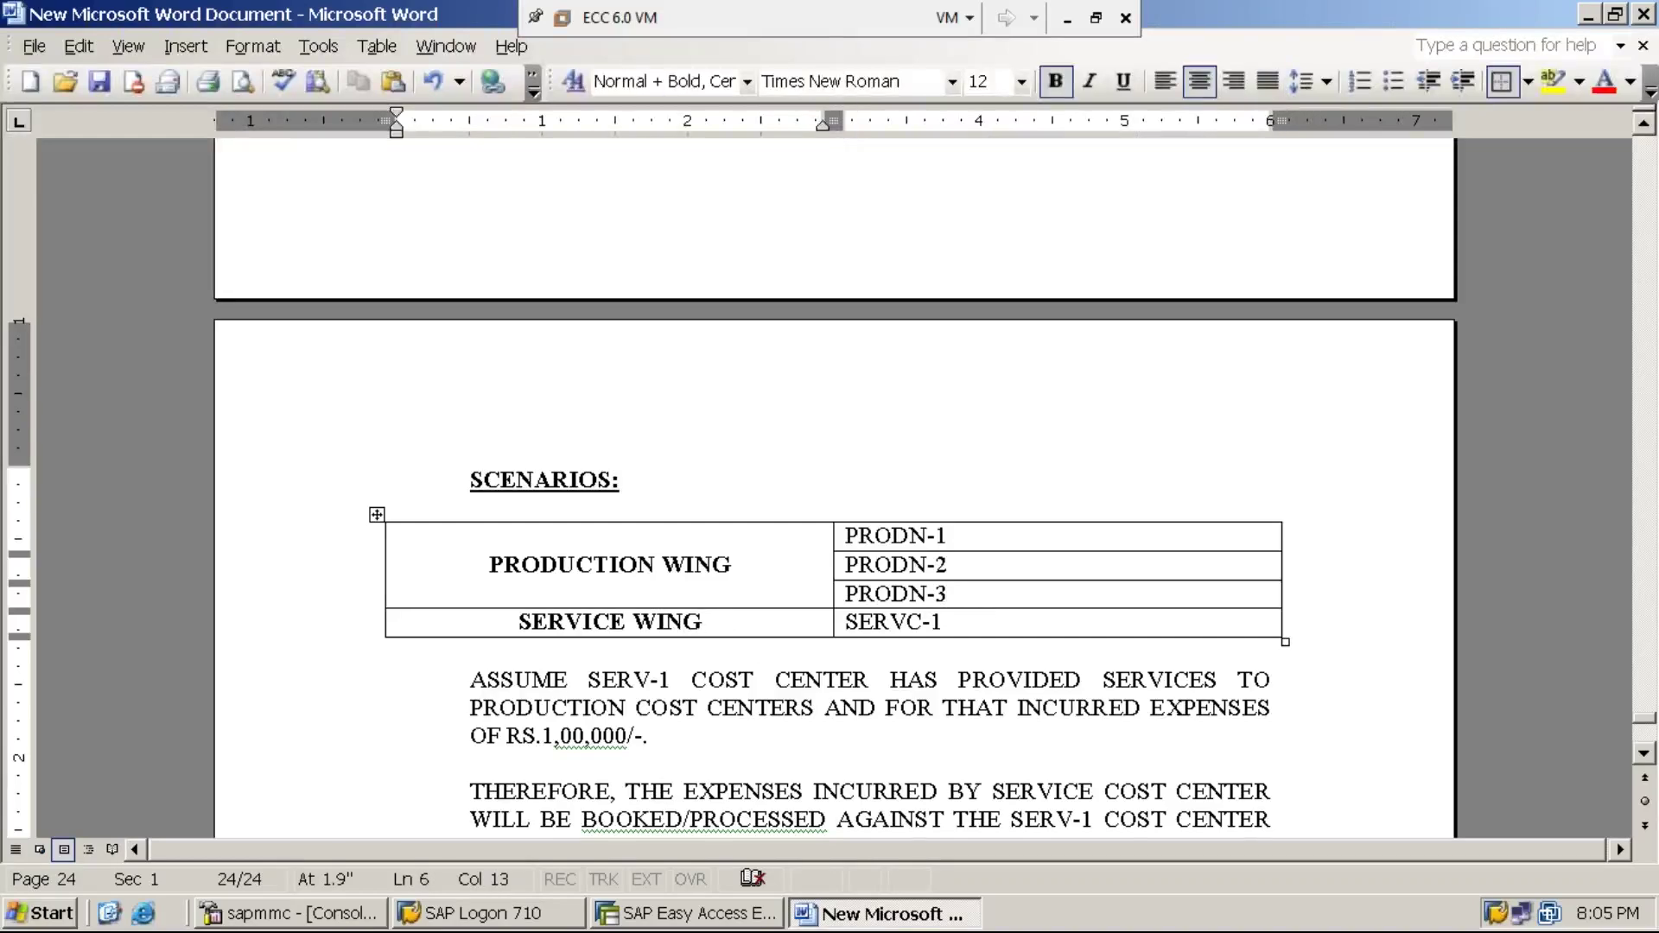
{"action": "left_click", "coordinate": [962, 620]}
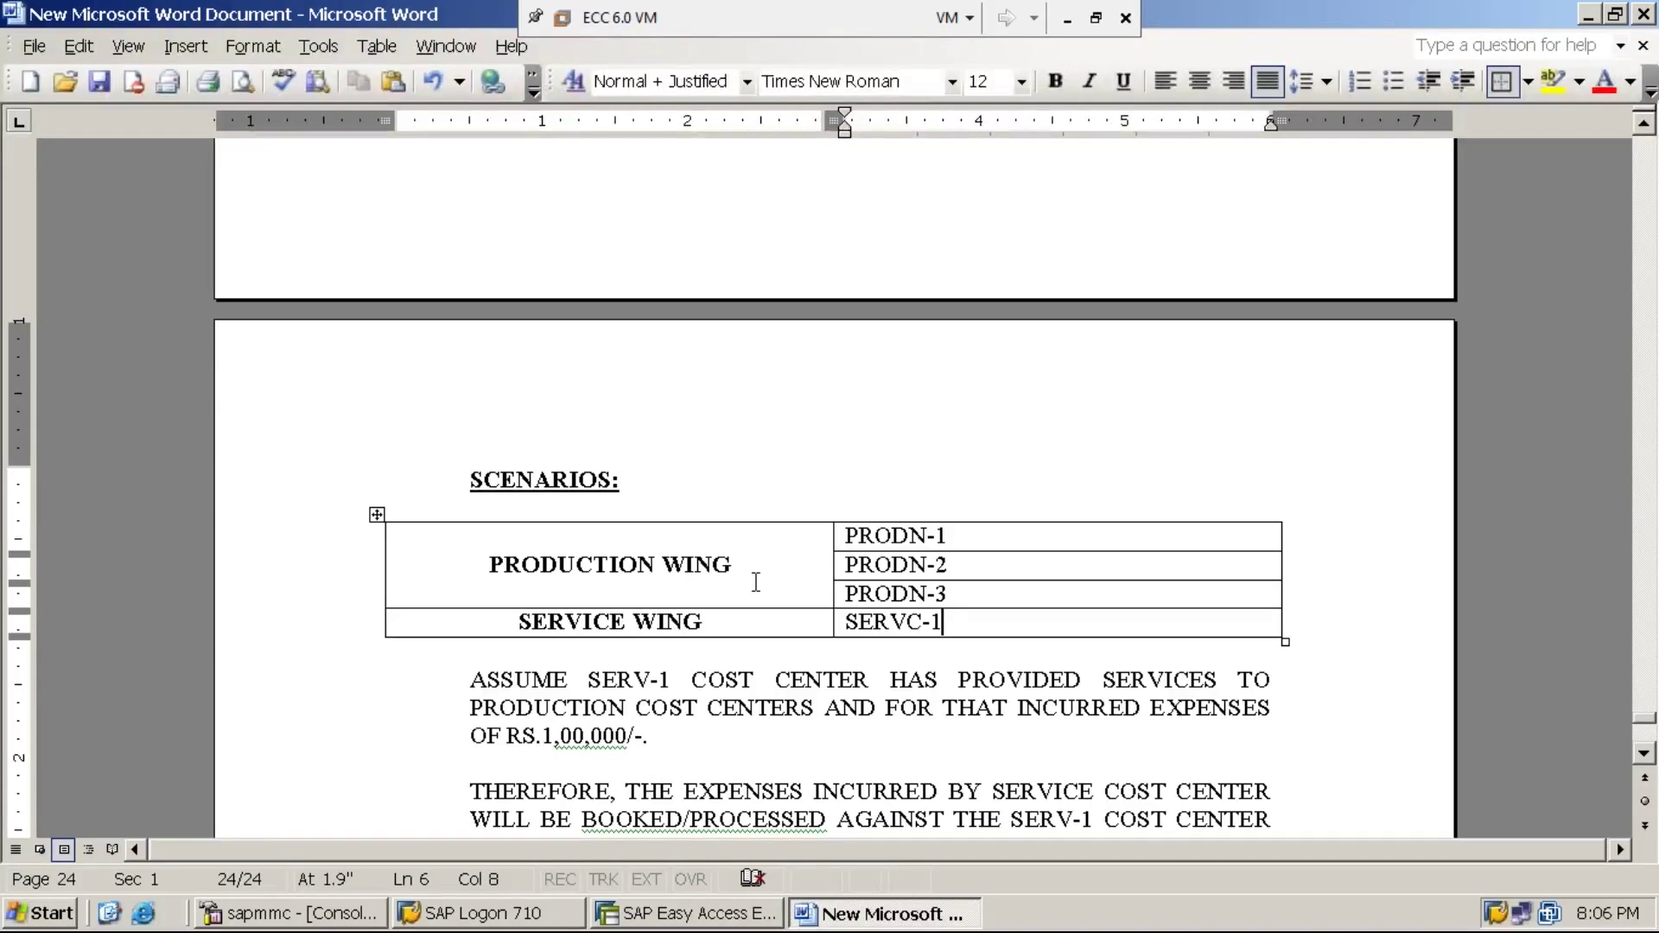
{"action": "left_click", "coordinate": [948, 536]}
{"action": "left_click", "coordinate": [751, 622]}
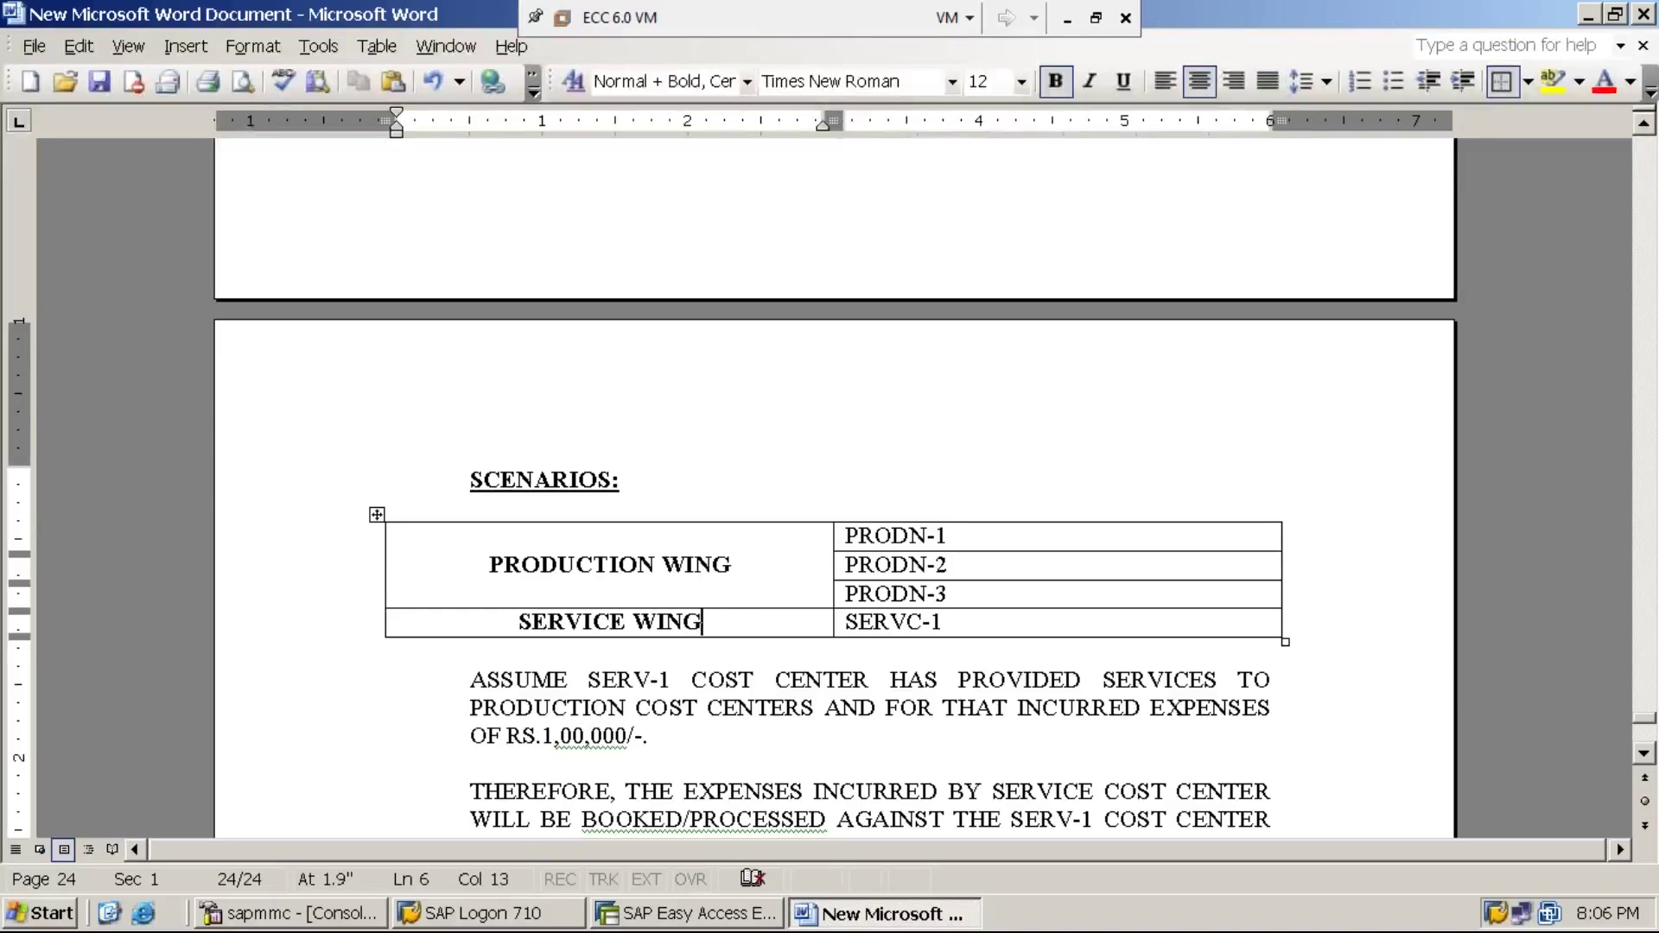
{"action": "left_click", "coordinate": [956, 623]}
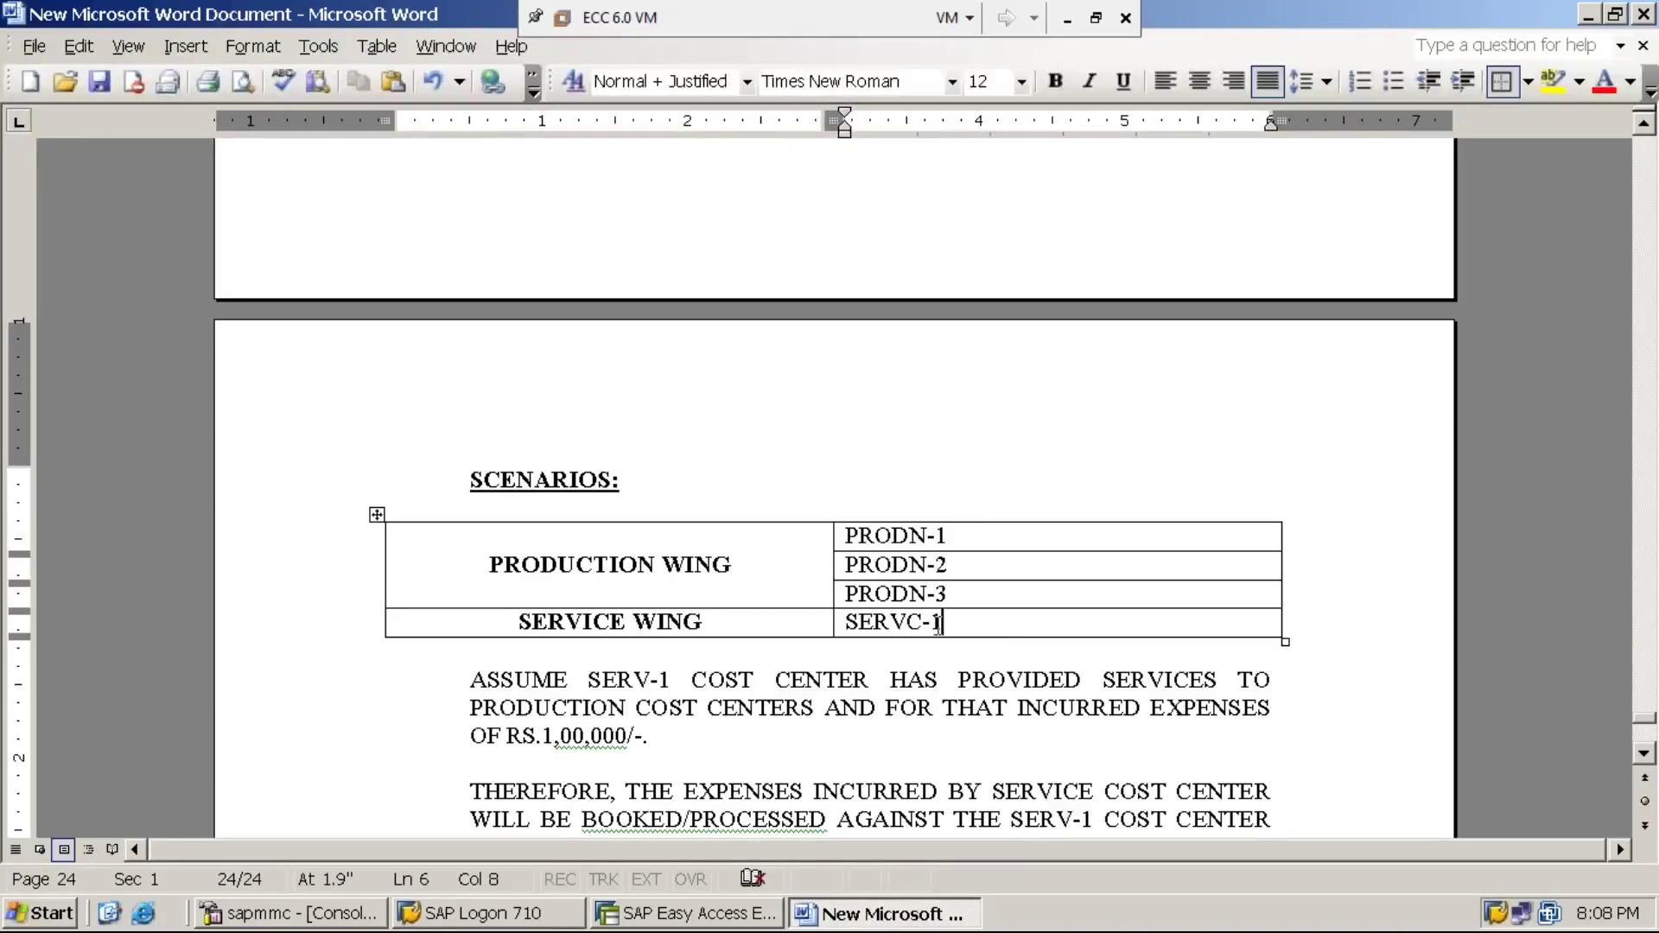
Highlight the SERVC-1 cost center in the service wing row and examine it against the production cost centers
{"action": "left_click_drag", "start_coordinate": [939, 624], "coordinate": [847, 624]}
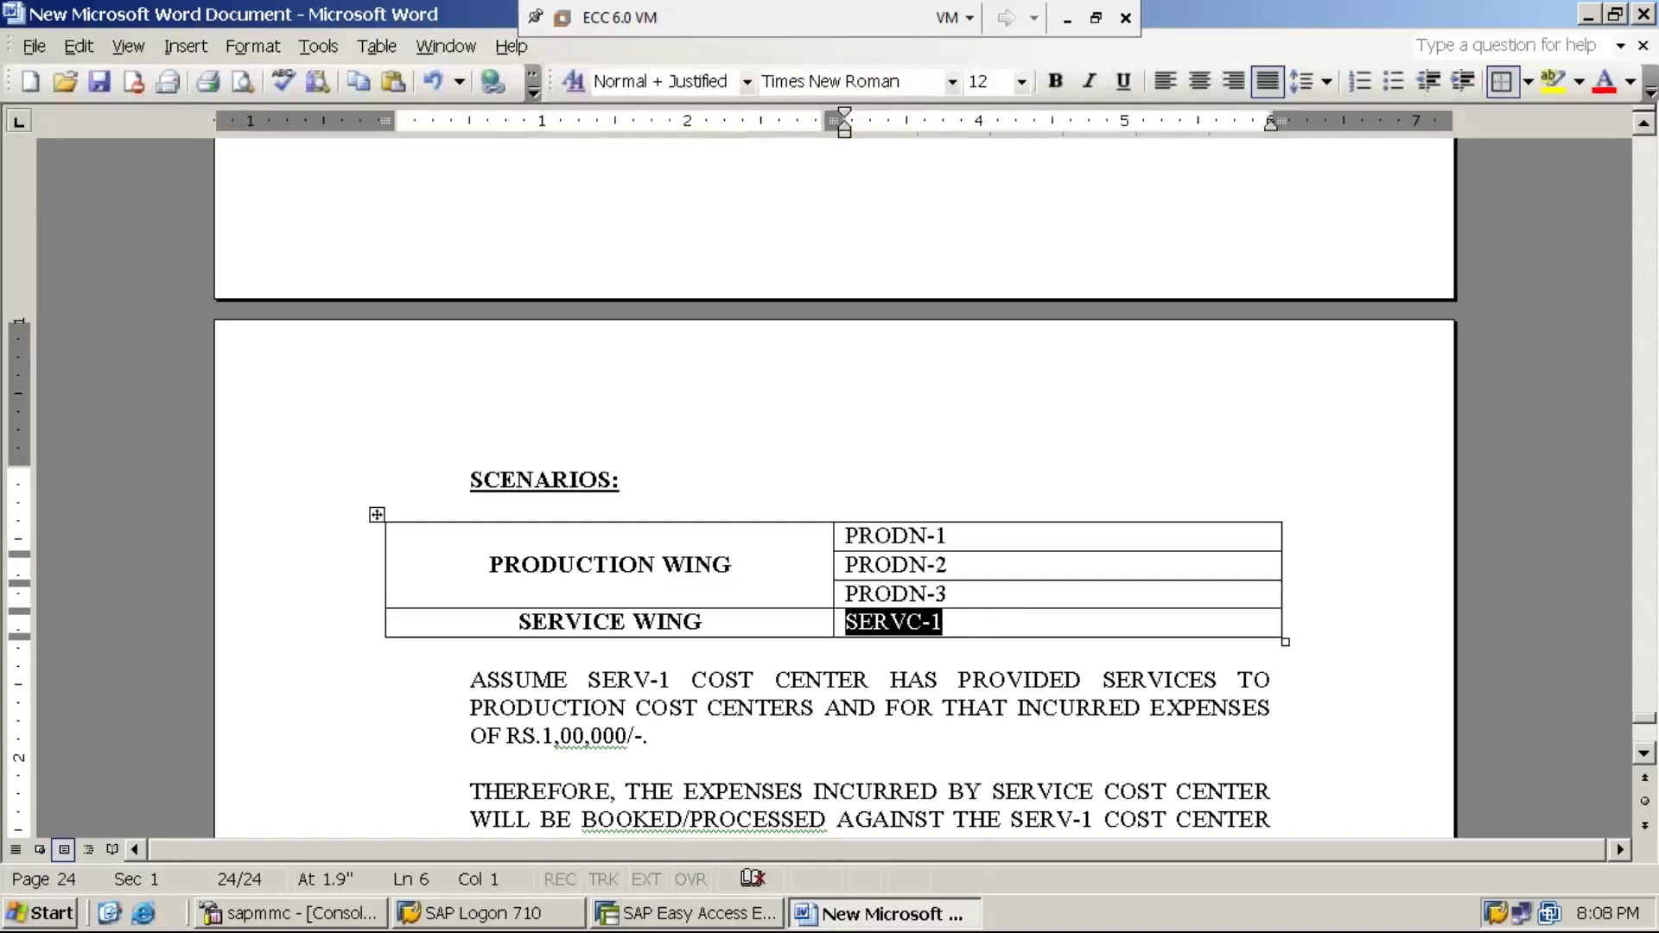
{"action": "left_click", "coordinate": [964, 631]}
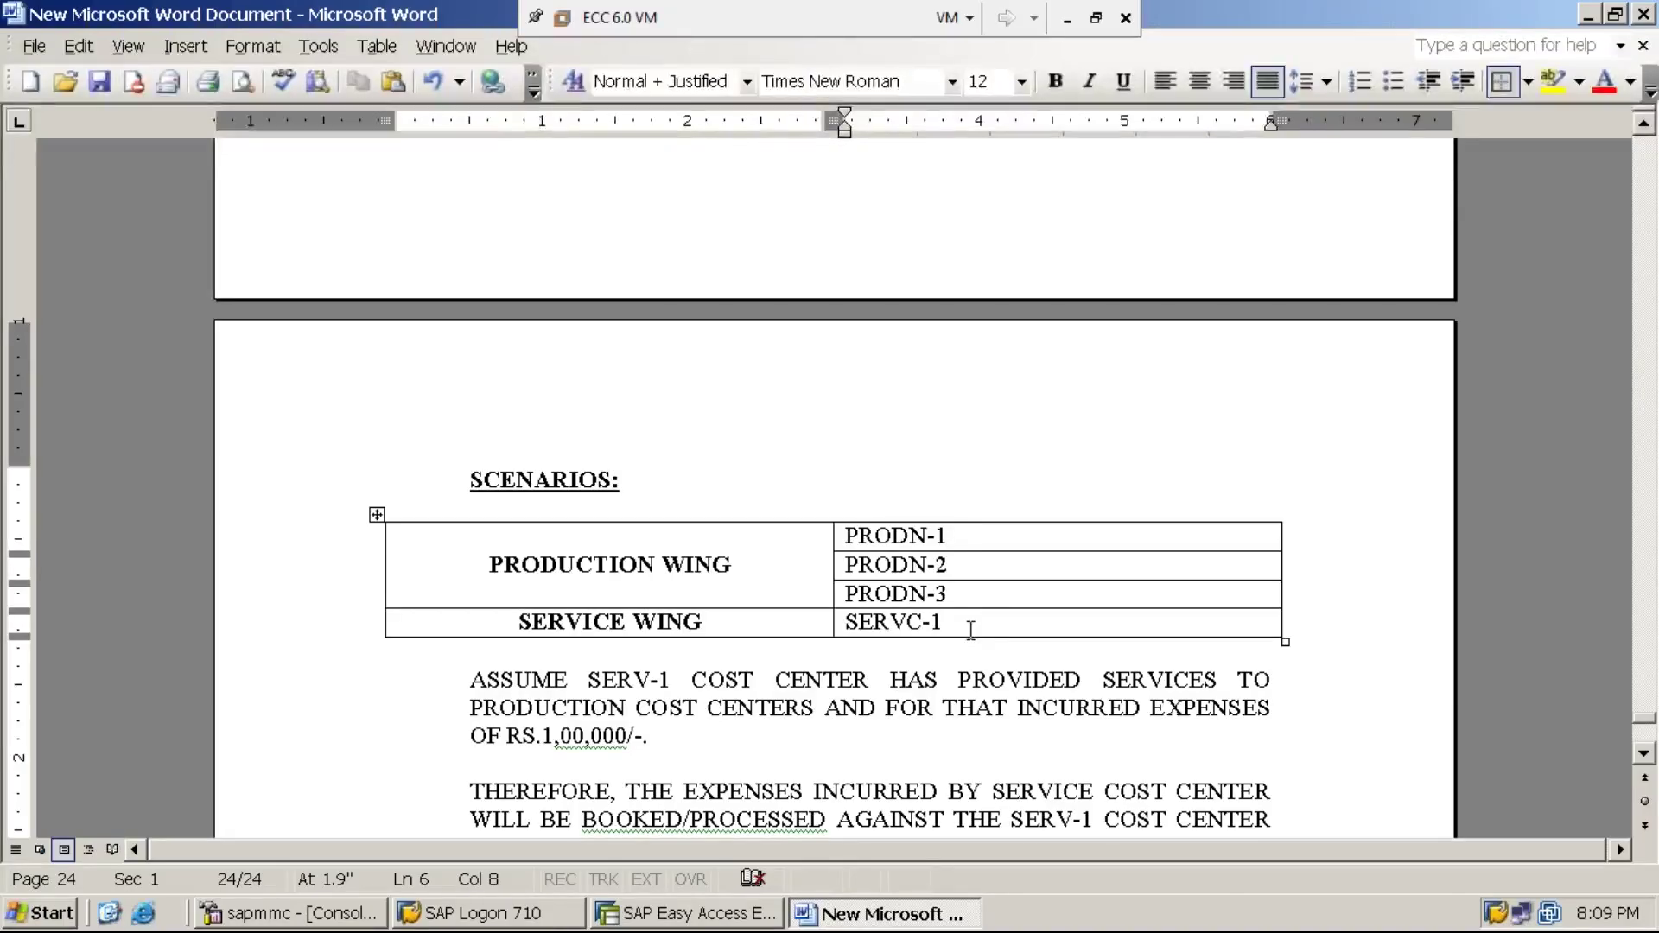
{"action": "key", "text": "shift+Left"}
{"action": "key", "text": "shift+Left"}
{"action": "key", "text": "shift+Left"}
{"action": "key", "text": "shift+Left"}
{"action": "key", "text": "shift+Left"}
{"action": "key", "text": "shift+Left"}
{"action": "key", "text": "shift+Left"}
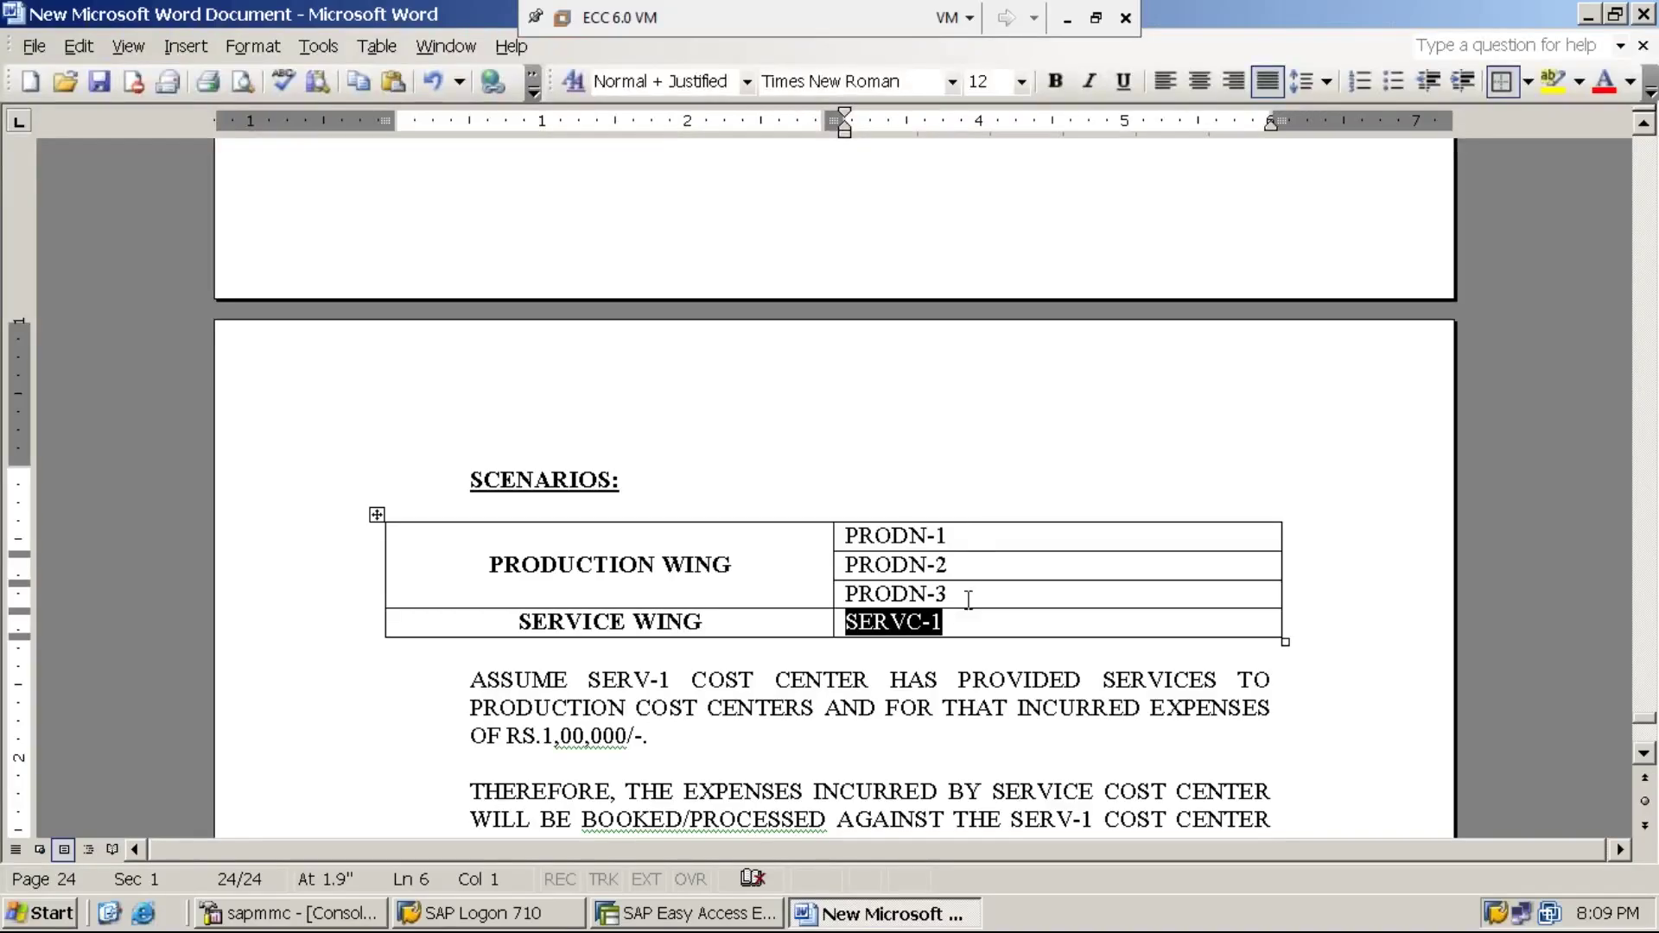
{"action": "left_click", "coordinate": [979, 623]}
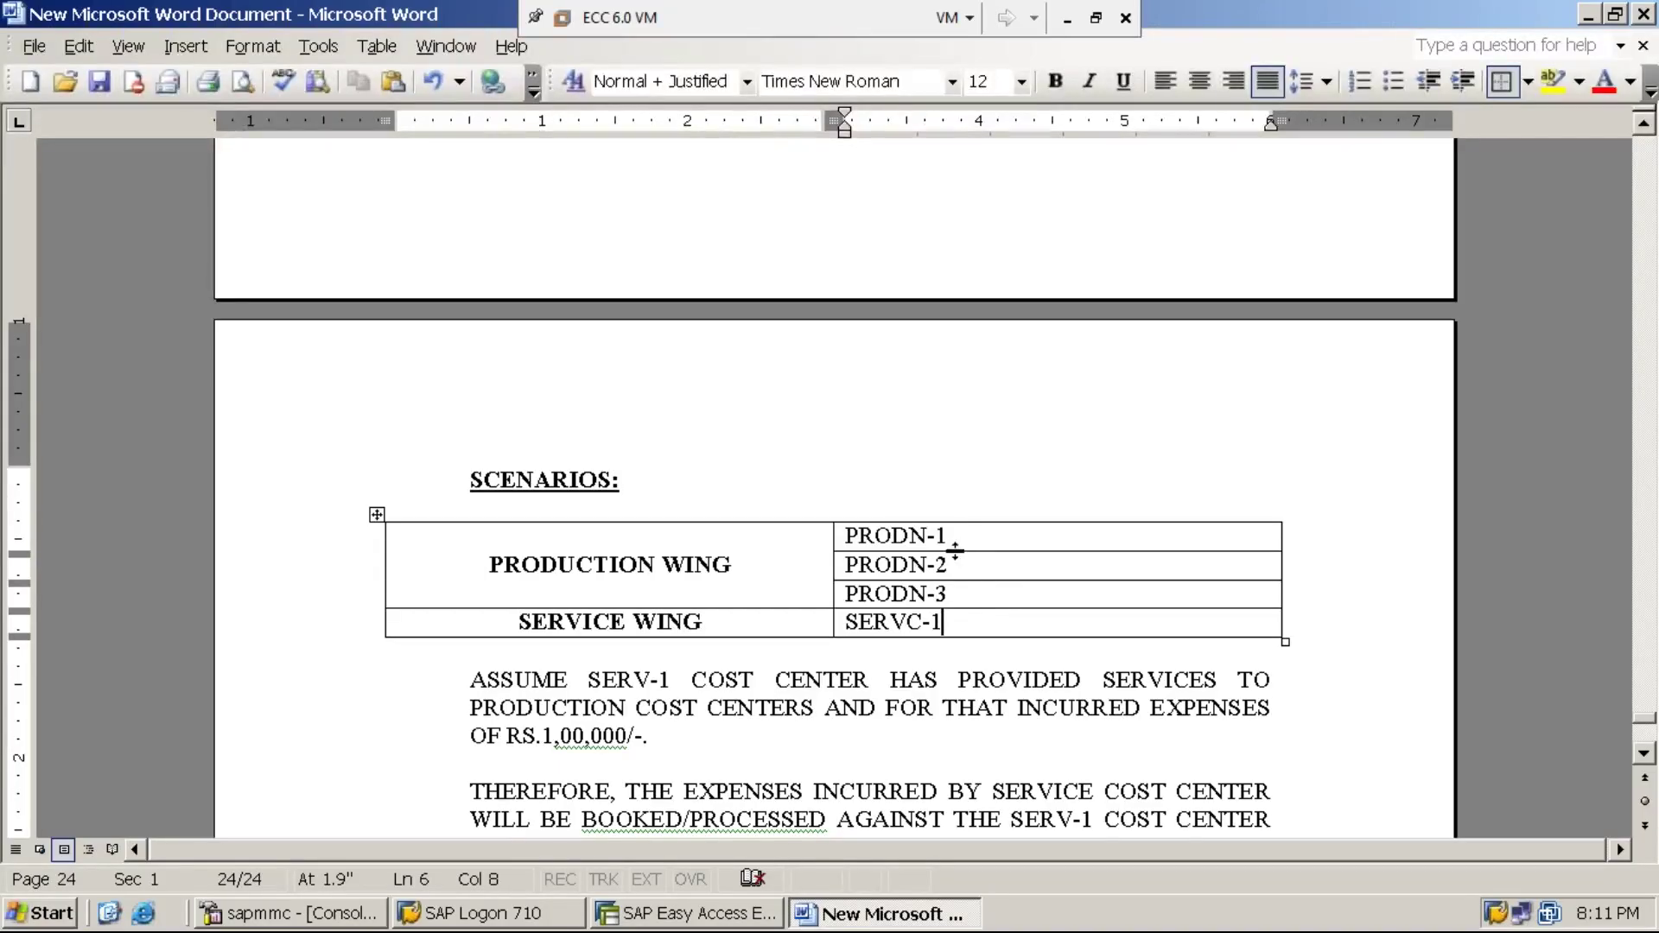
{"action": "left_click", "coordinate": [974, 595]}
In the scenario text, correct the first SERV-1 to SERVC-1 and change "TH BOOKED EXPENSES" to "THEN, THE BOOKED EXPENSES"
{"action": "left_click", "coordinate": [1645, 754]}
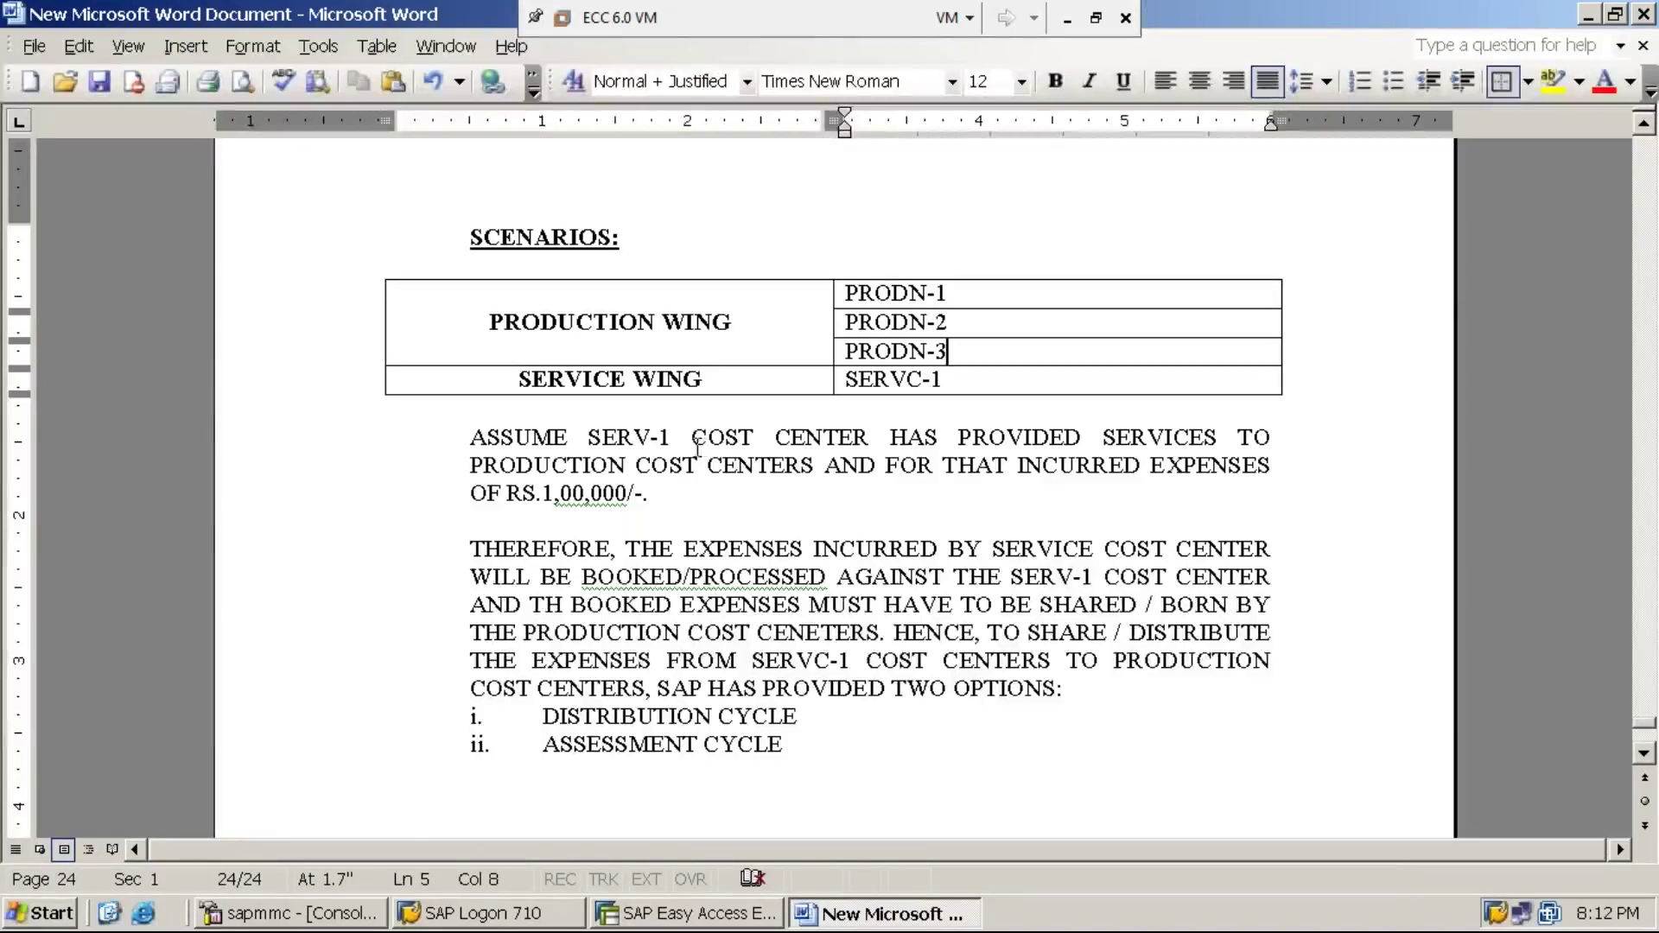
{"action": "left_click", "coordinate": [651, 439]}
{"action": "type", "text": "C"}
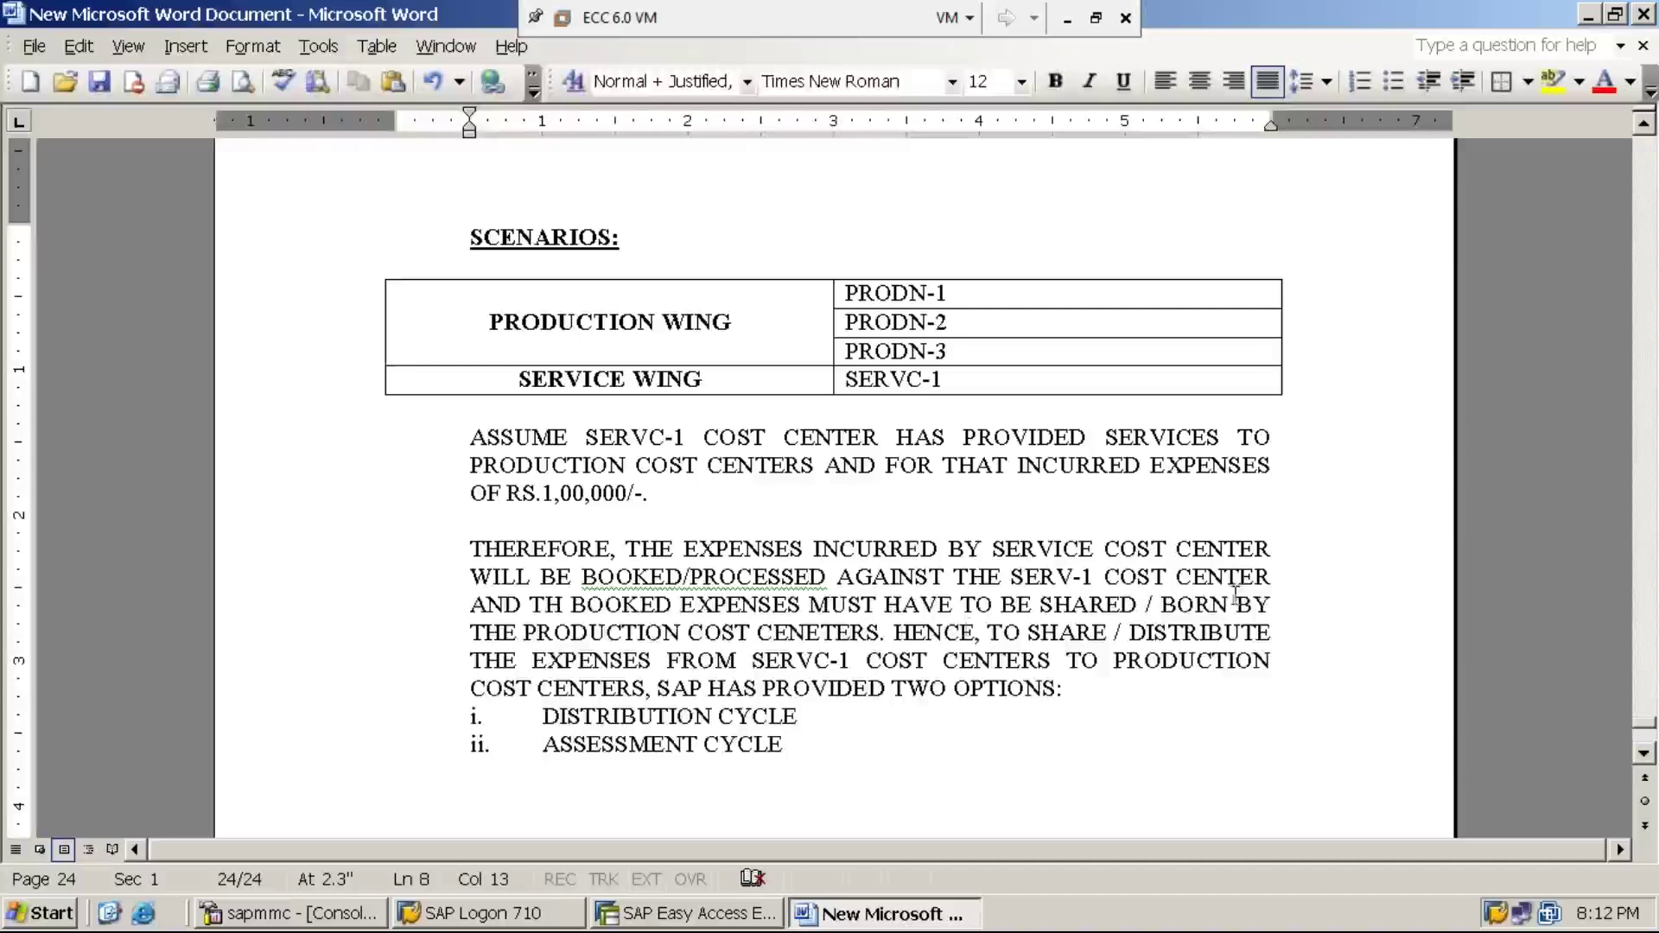
{"action": "left_click", "coordinate": [564, 605]}
{"action": "type", "text": "EN, "}
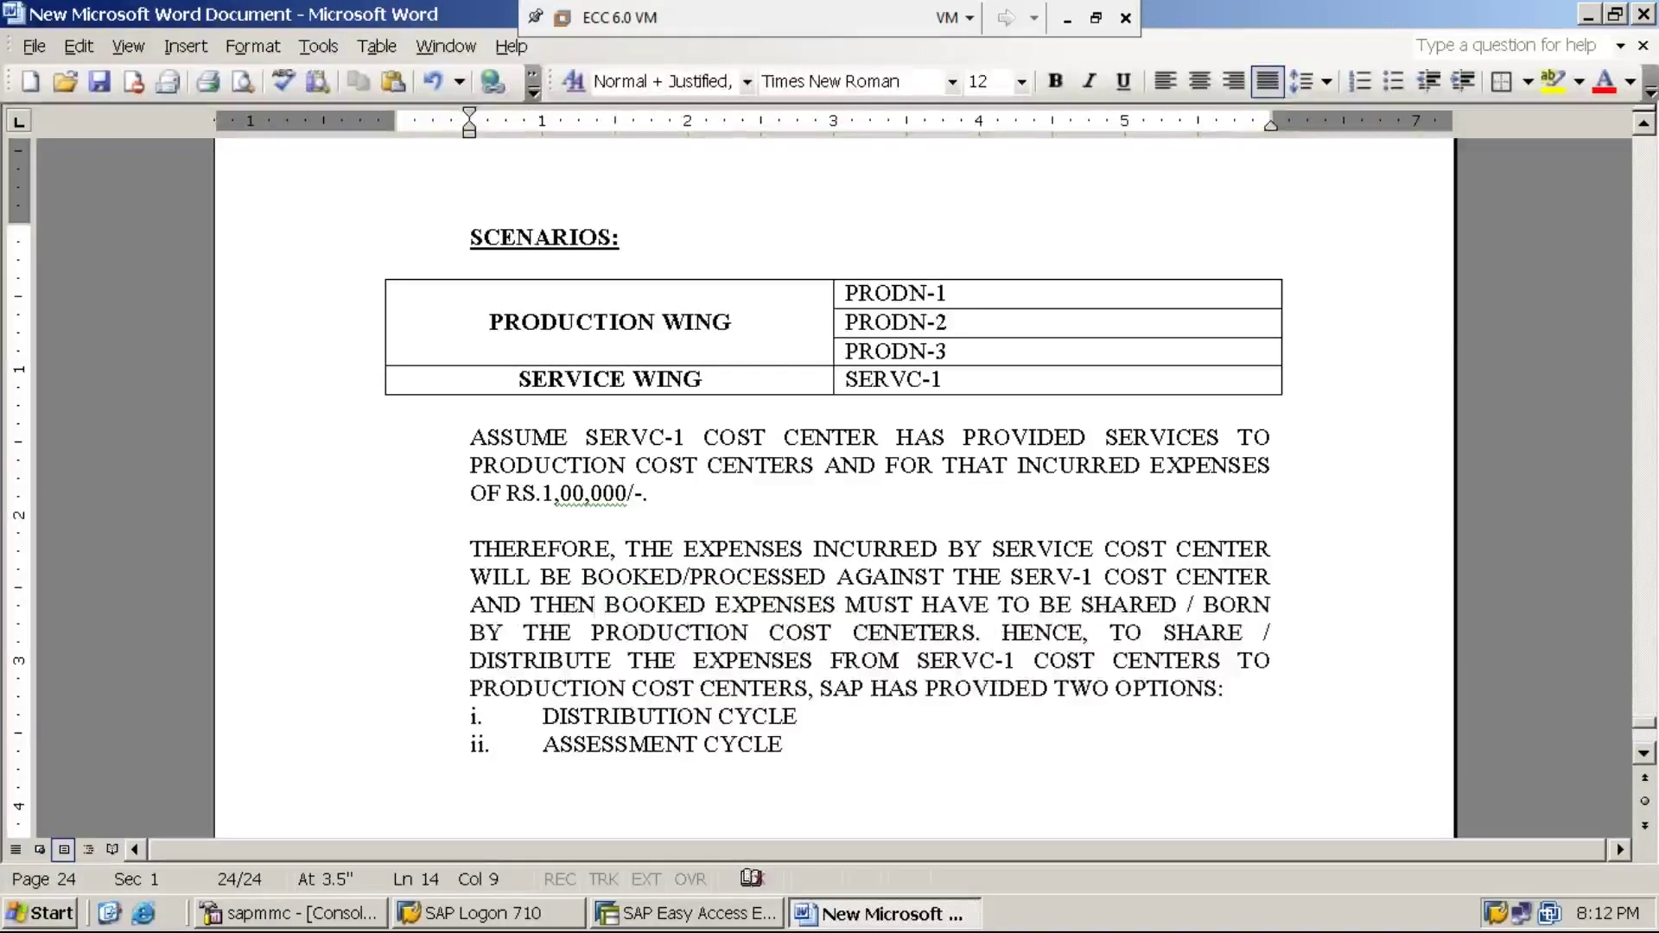
{"action": "type", "text": "THE"}
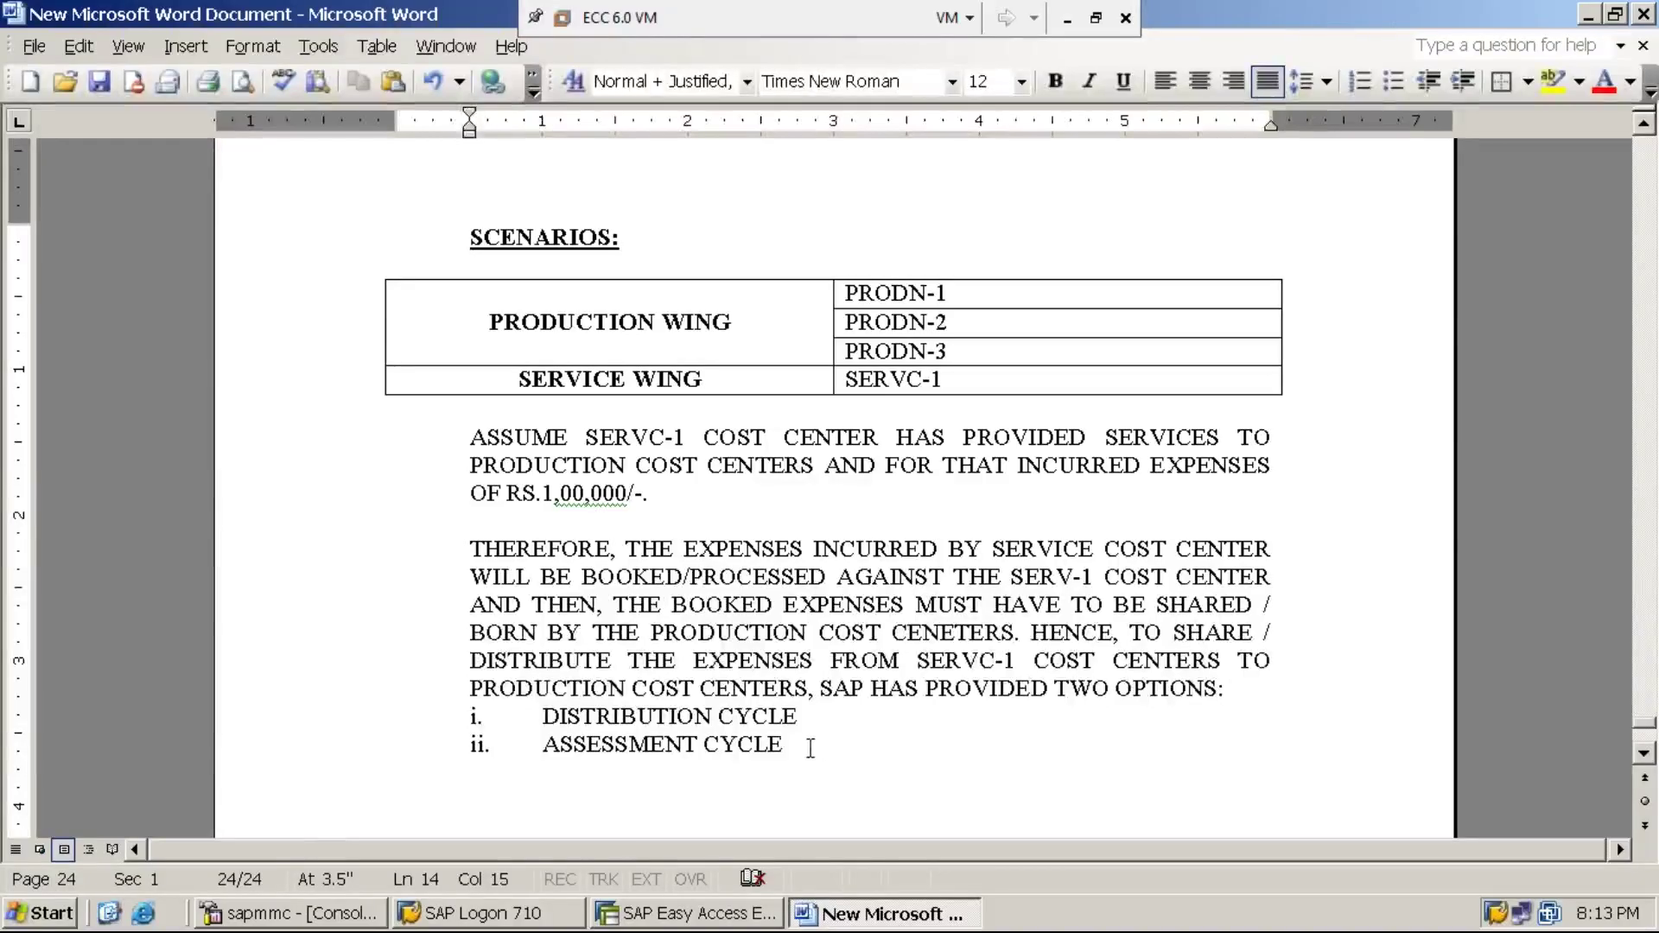
End the numbered list after ASSESSMENT CYCLE and add the heading "COST CENTER DISTRIBUTION CYCLE:" below it
{"action": "key", "text": "Return"}
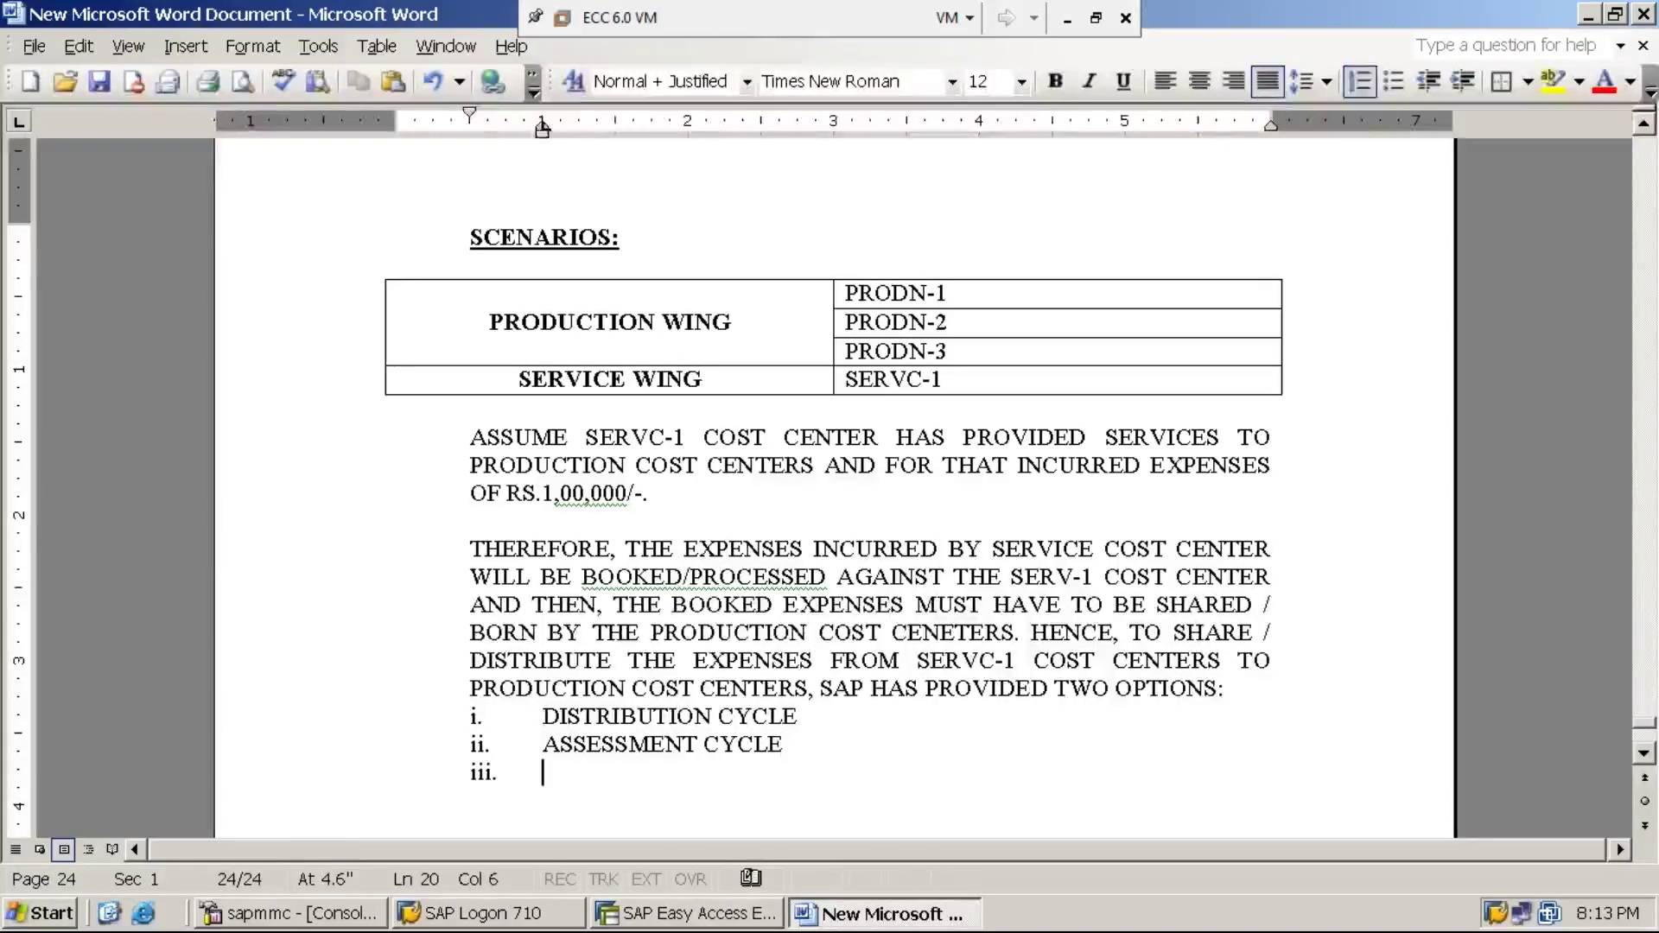
{"action": "key", "text": "Return"}
{"action": "key", "text": "Return"}
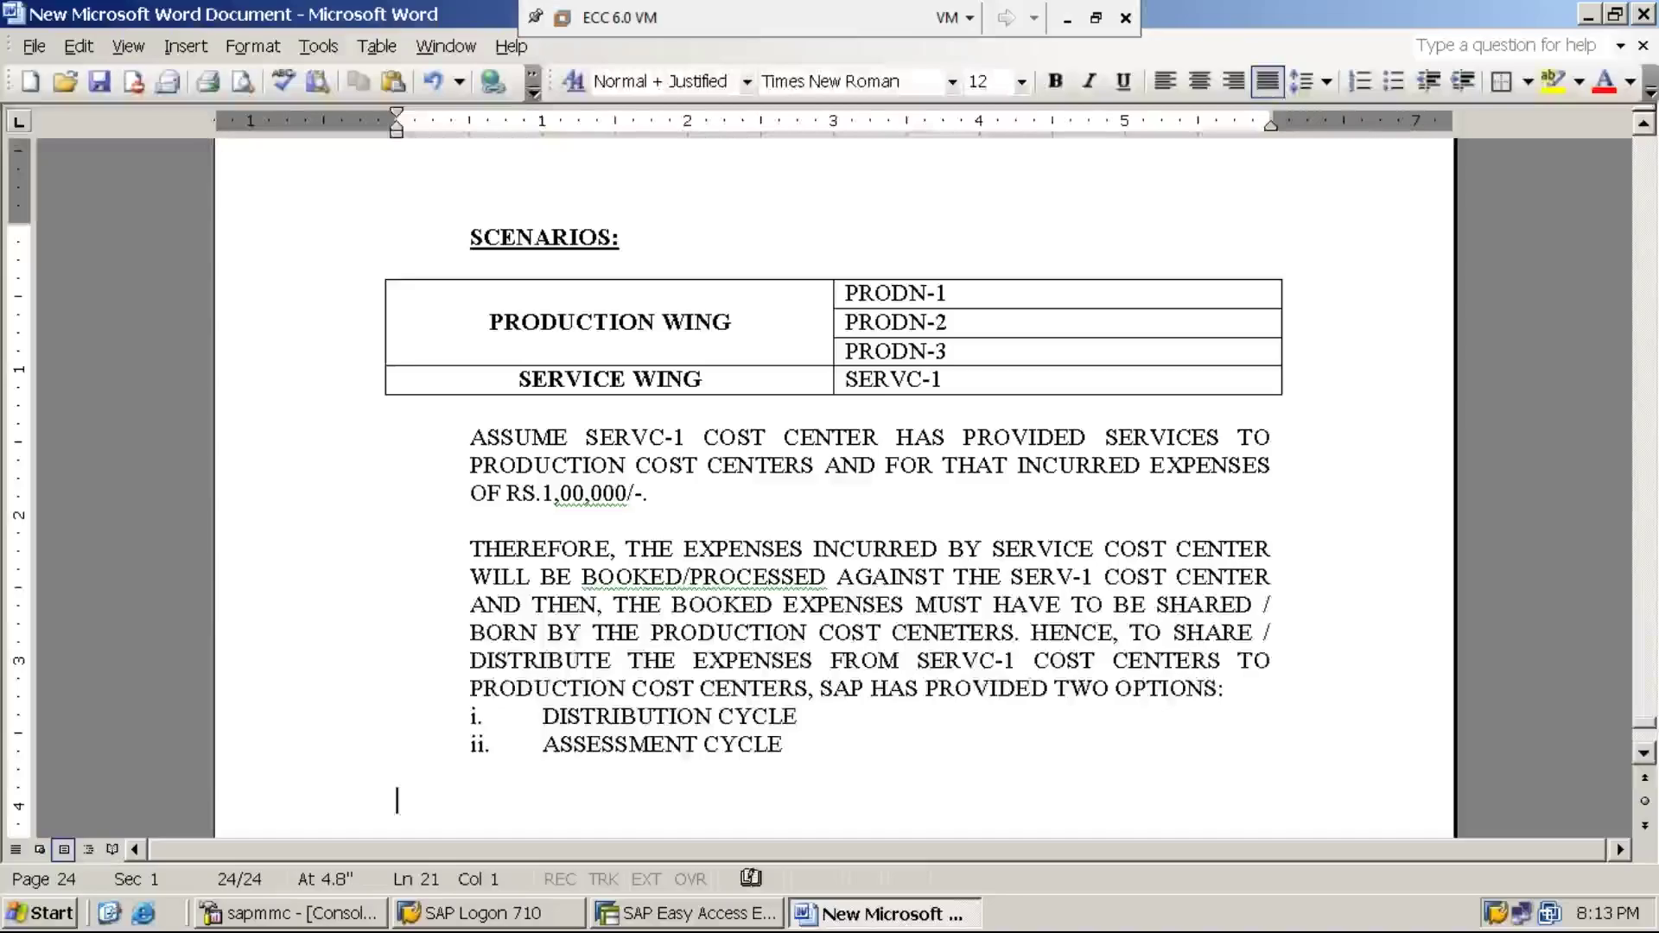
{"action": "type", "text": "COST"}
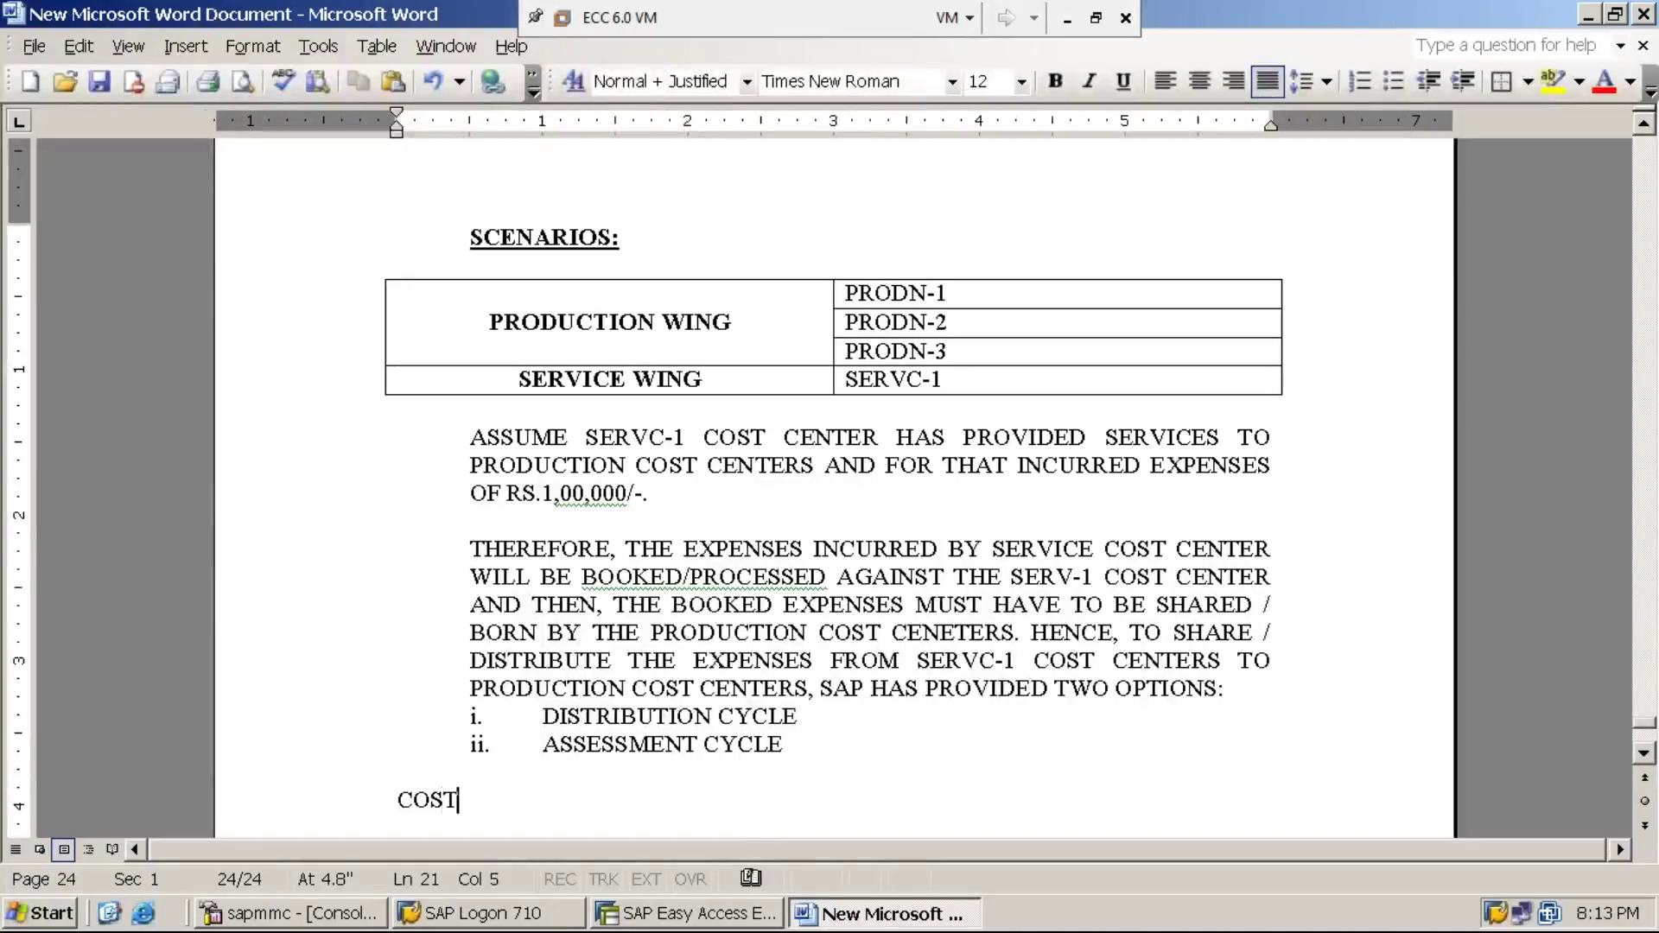
{"action": "type", "text": " CENTER DIST"}
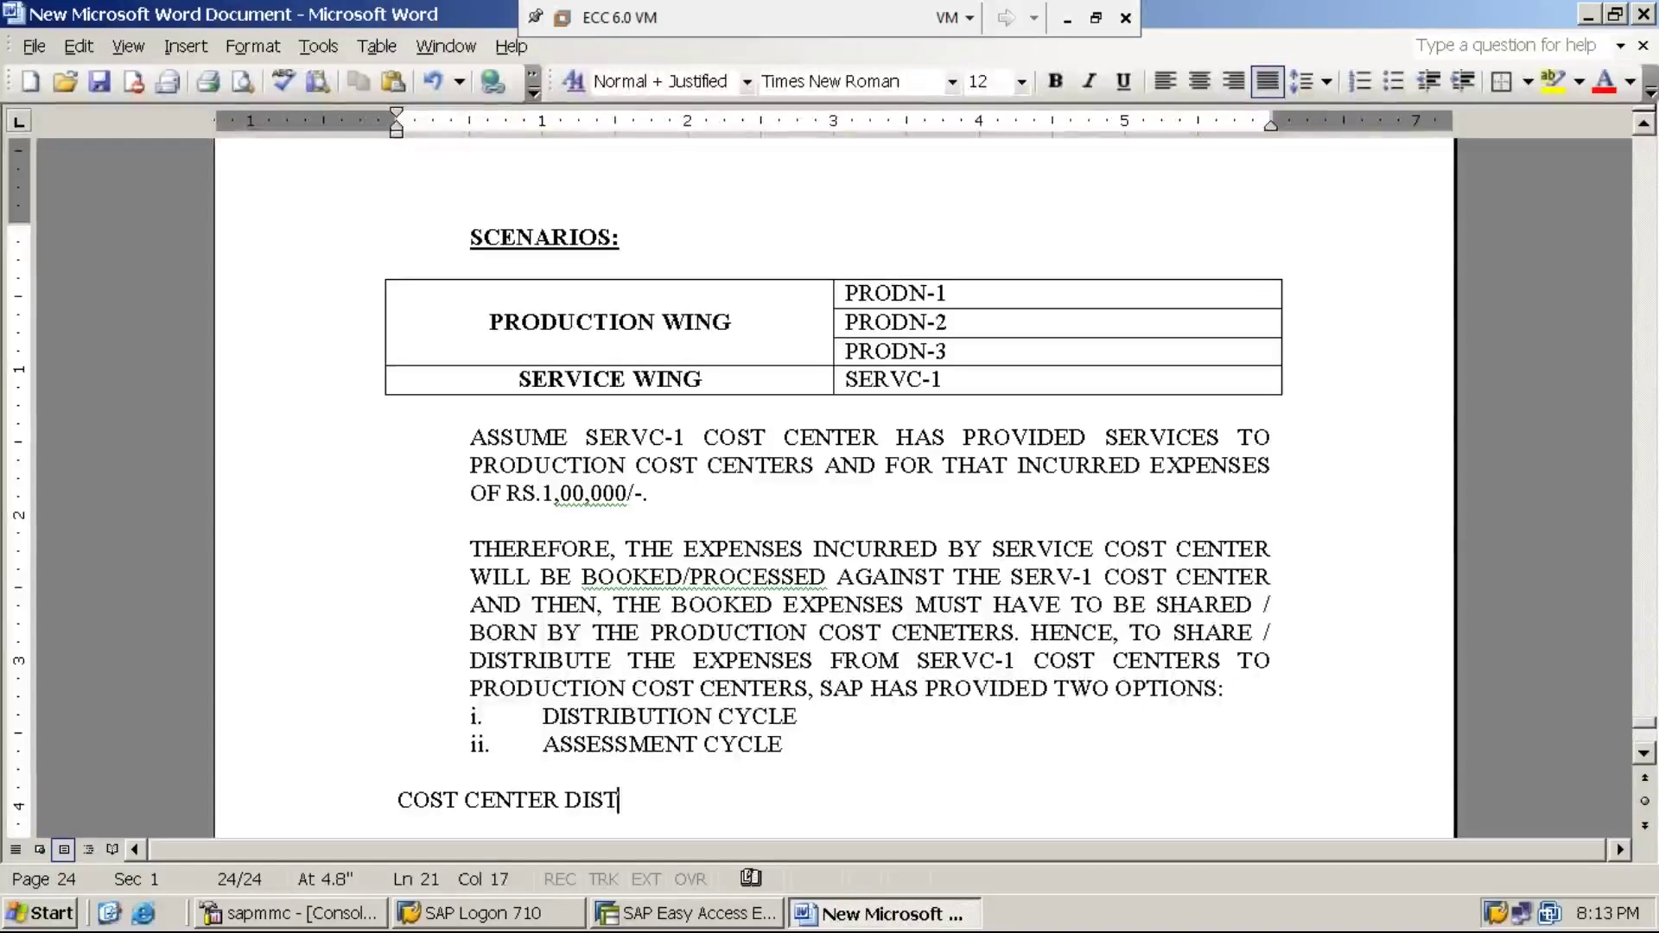
{"action": "type", "text": "RIBUTIO"}
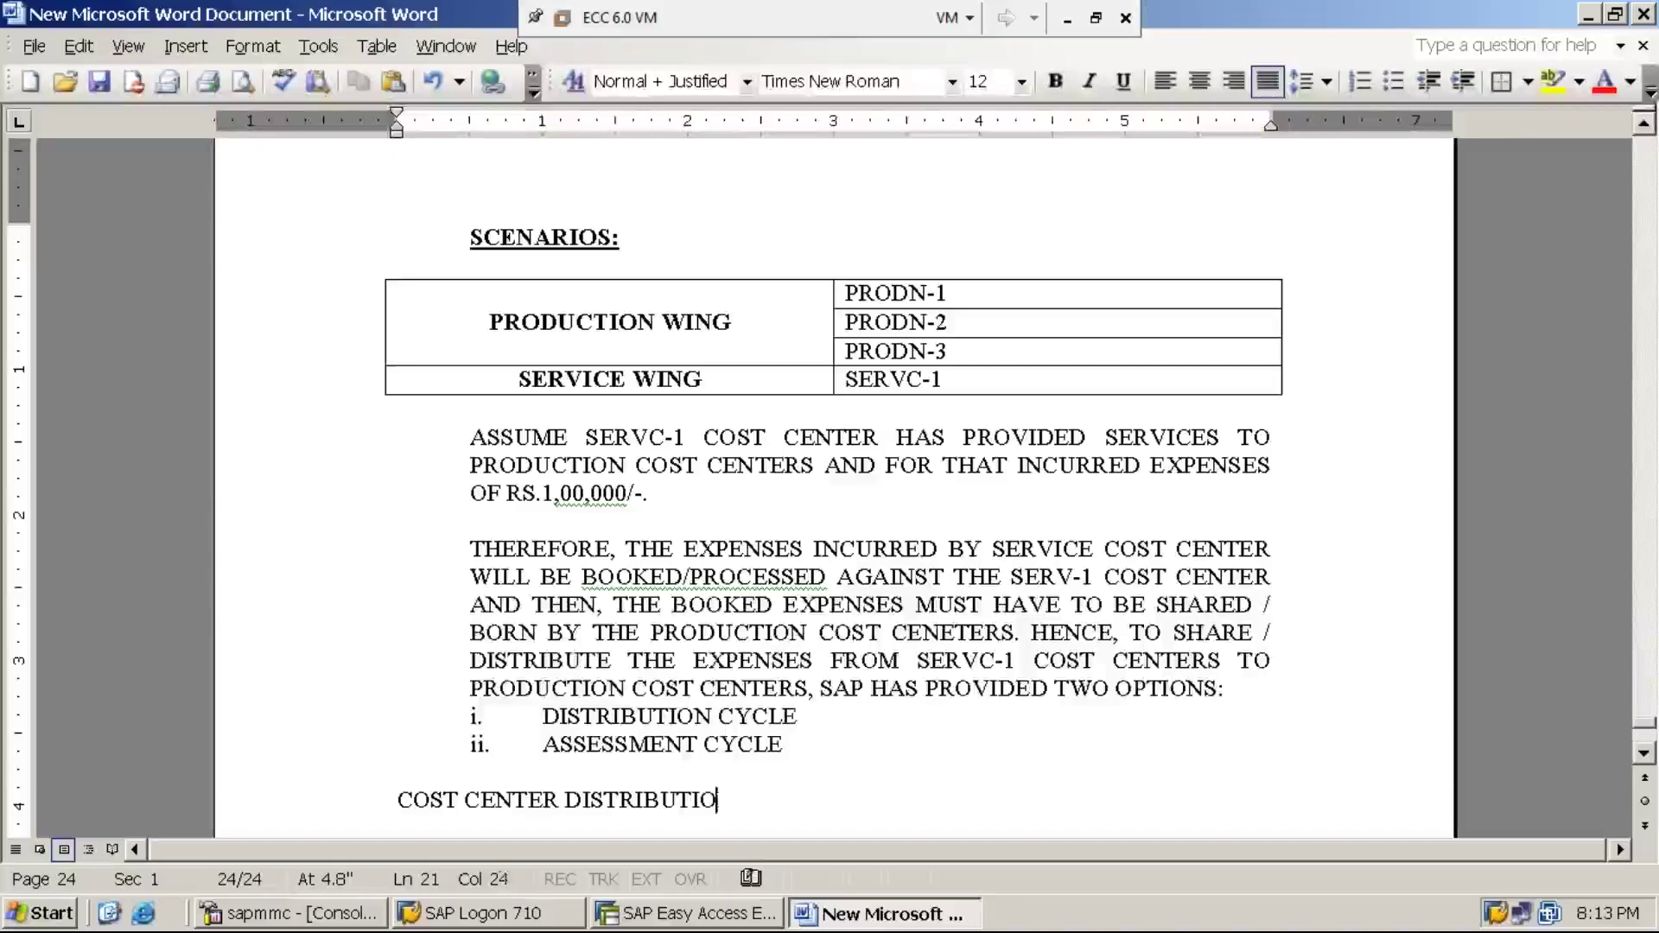
{"action": "type", "text": "N CYCLE:"}
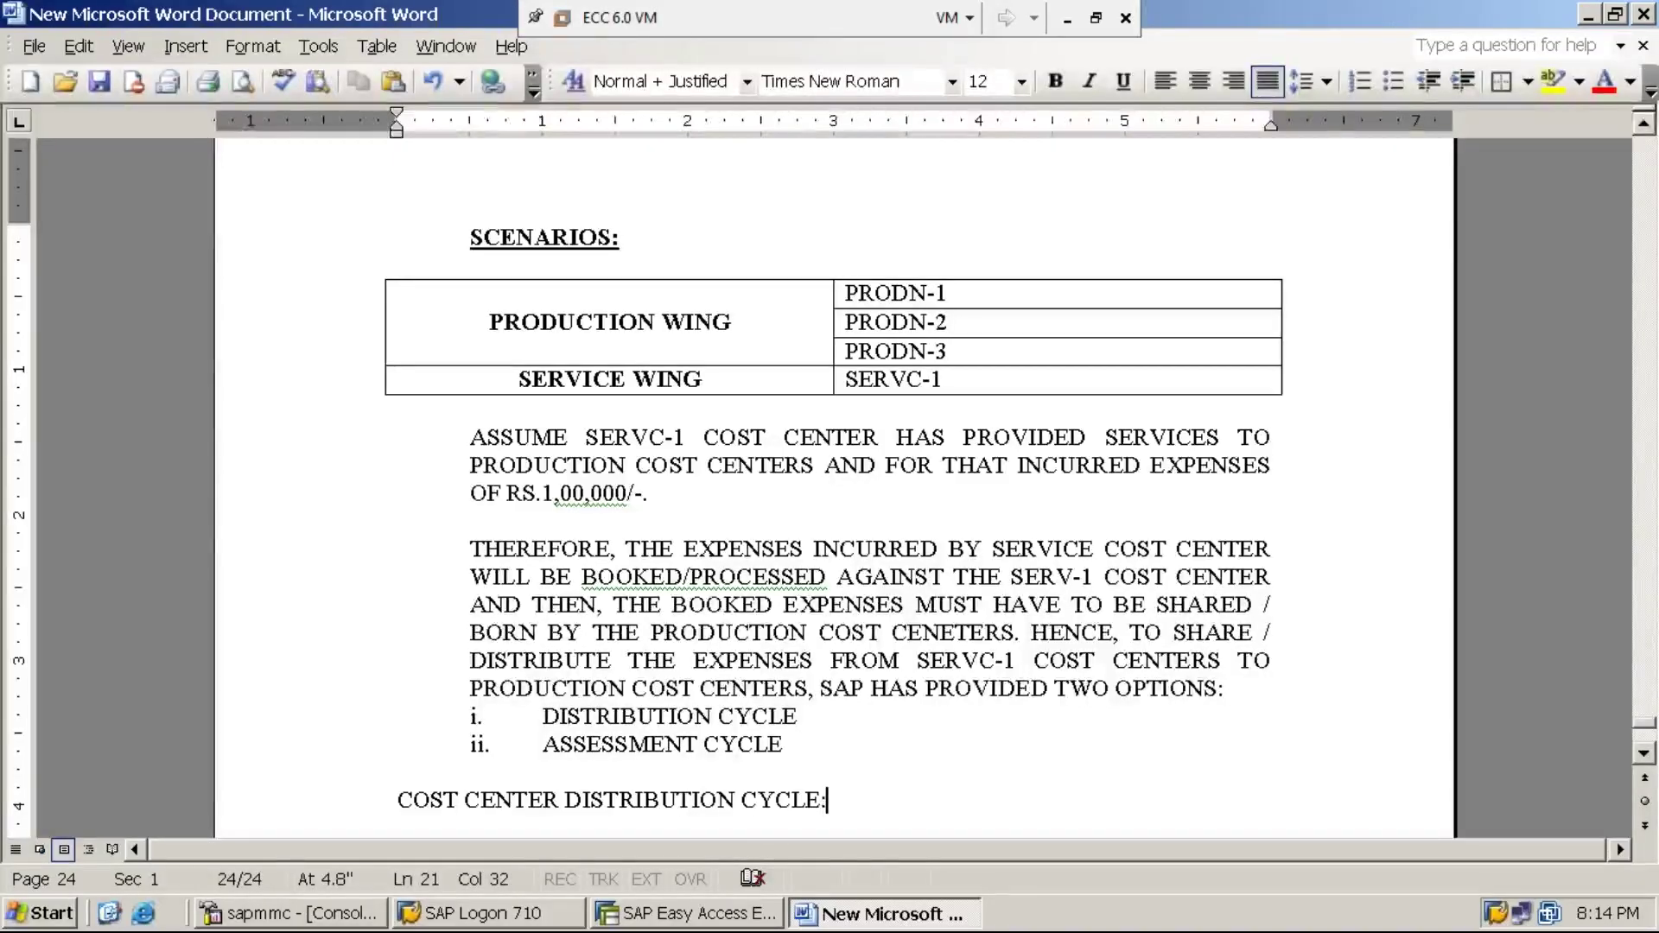
{"action": "key", "text": "Return"}
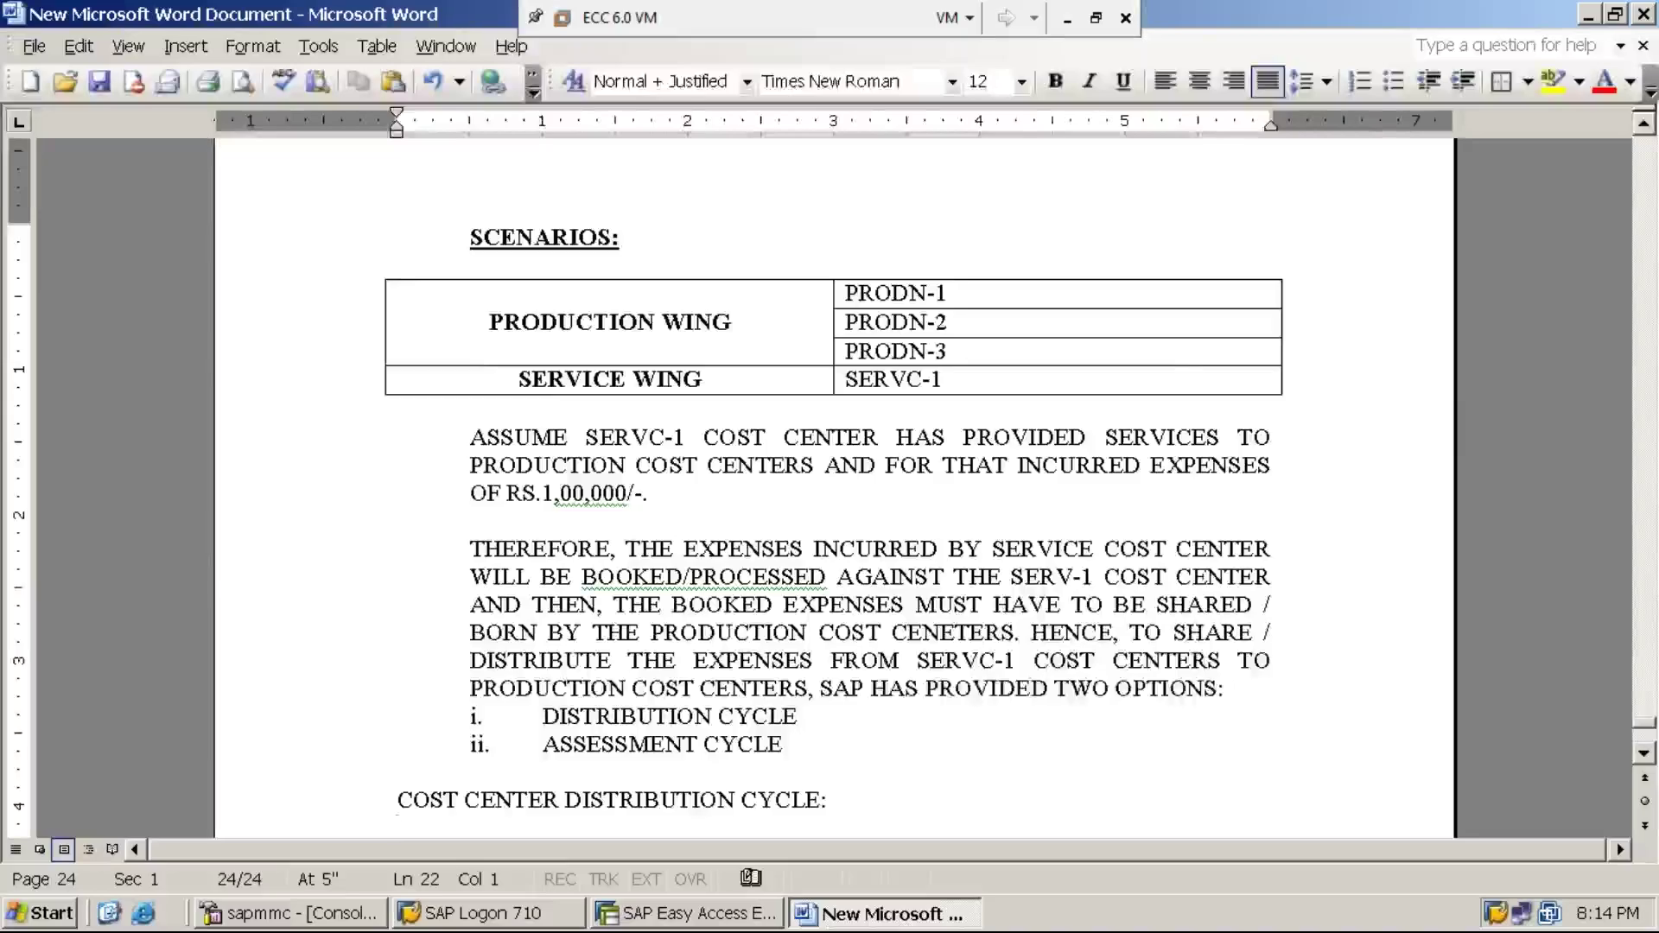
Start numbered point 1 below the distribution cycle heading with "DISTRIBUTION CYCLE IS USED TO DISTRIBUTE / SHARE THE COST"
{"action": "key", "text": "Return"}
{"action": "type", "text": "1. DIS"}
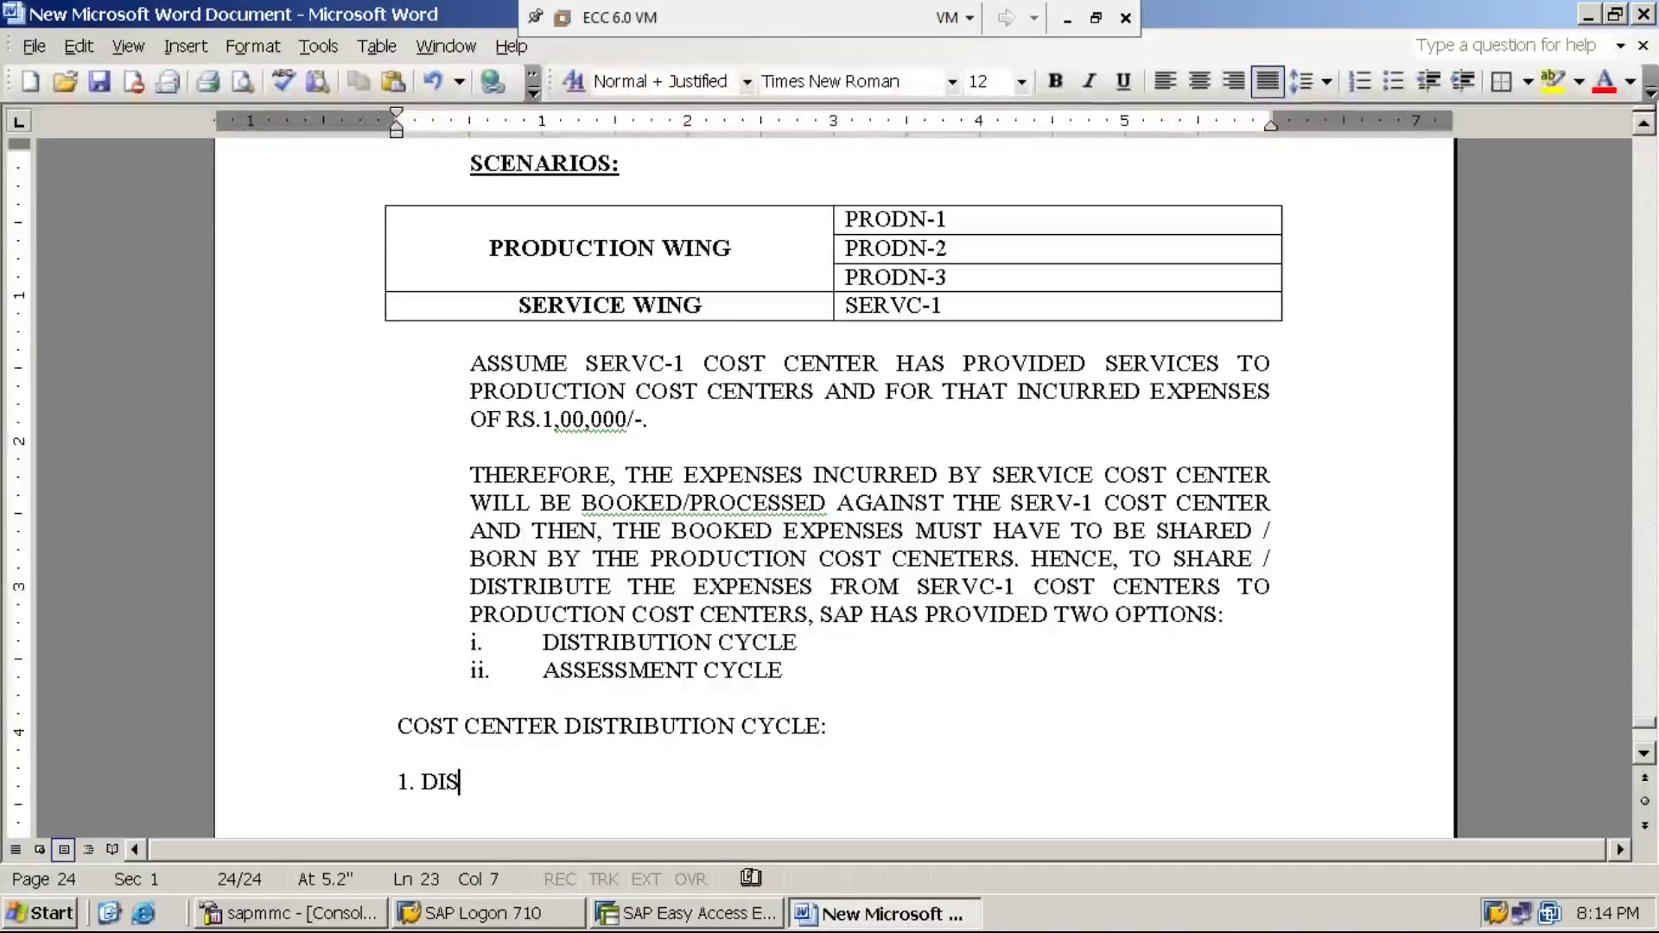
{"action": "type", "text": "TRI"}
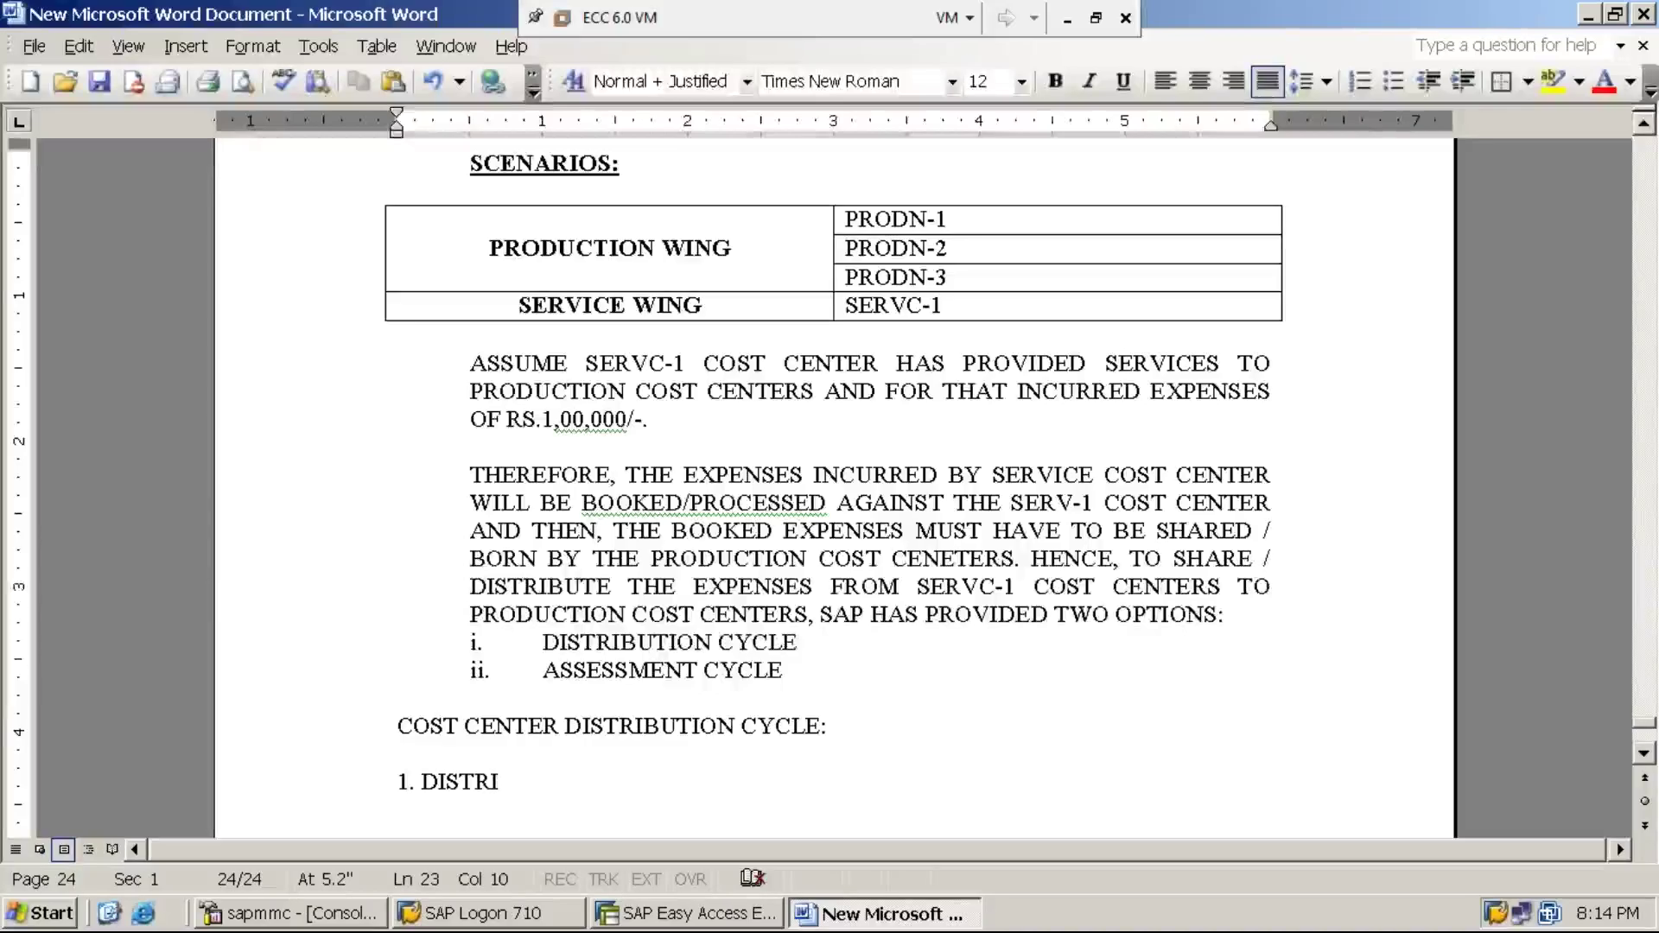
{"action": "type", "text": "BUTION C"}
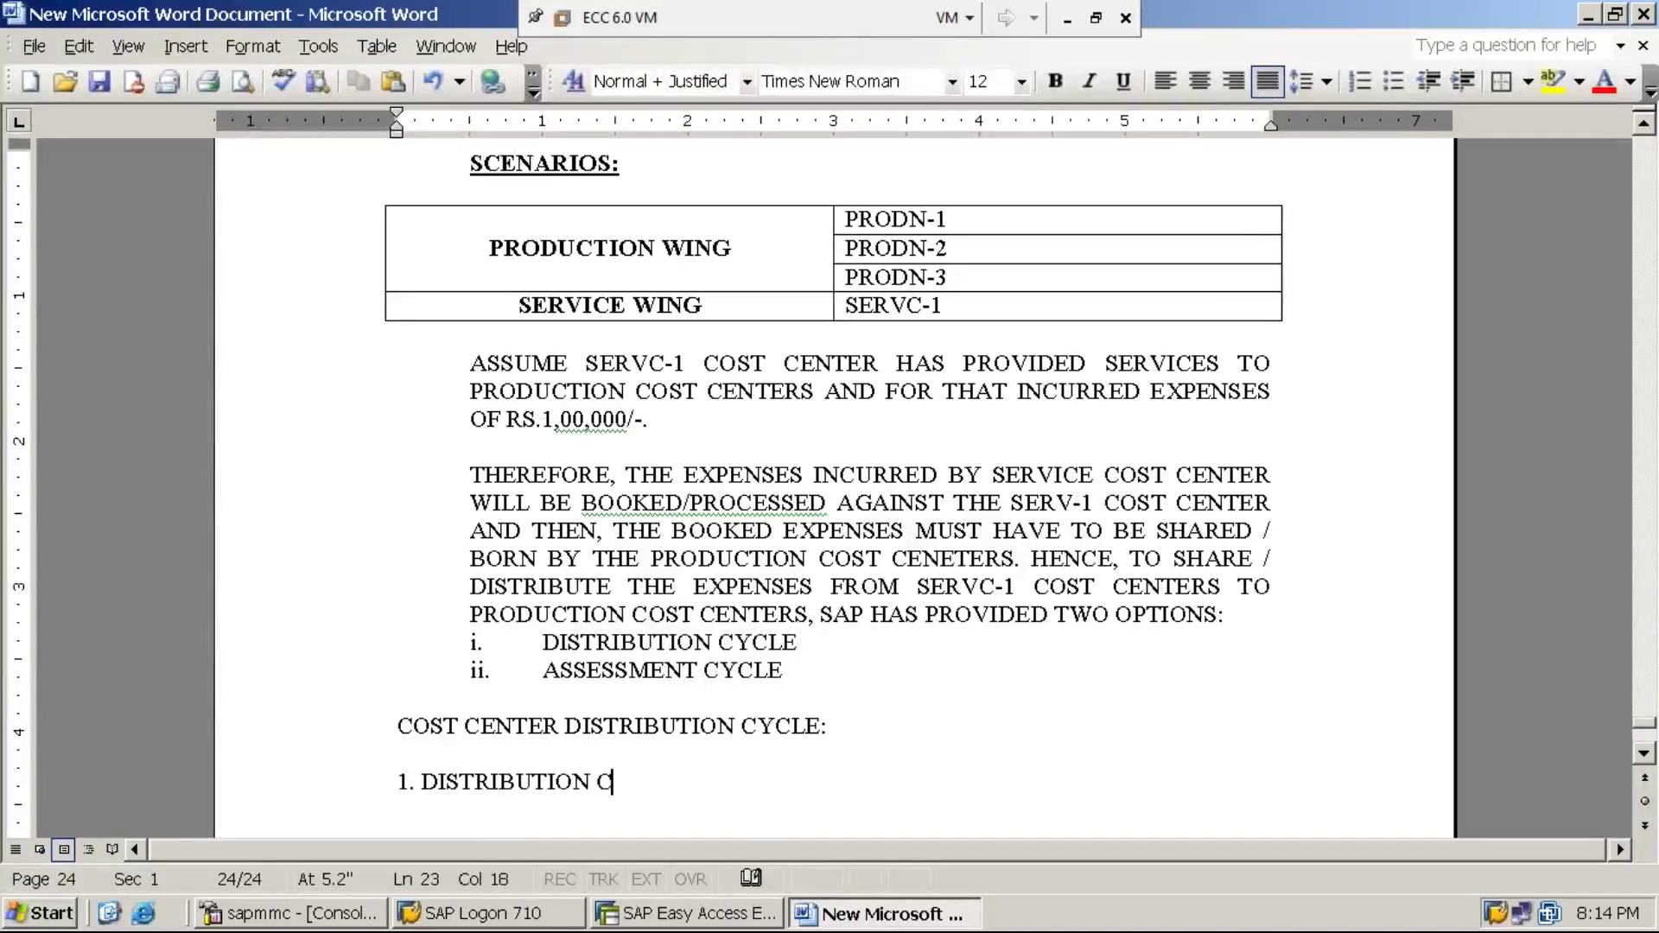
{"action": "type", "text": "YCLE IS USED "}
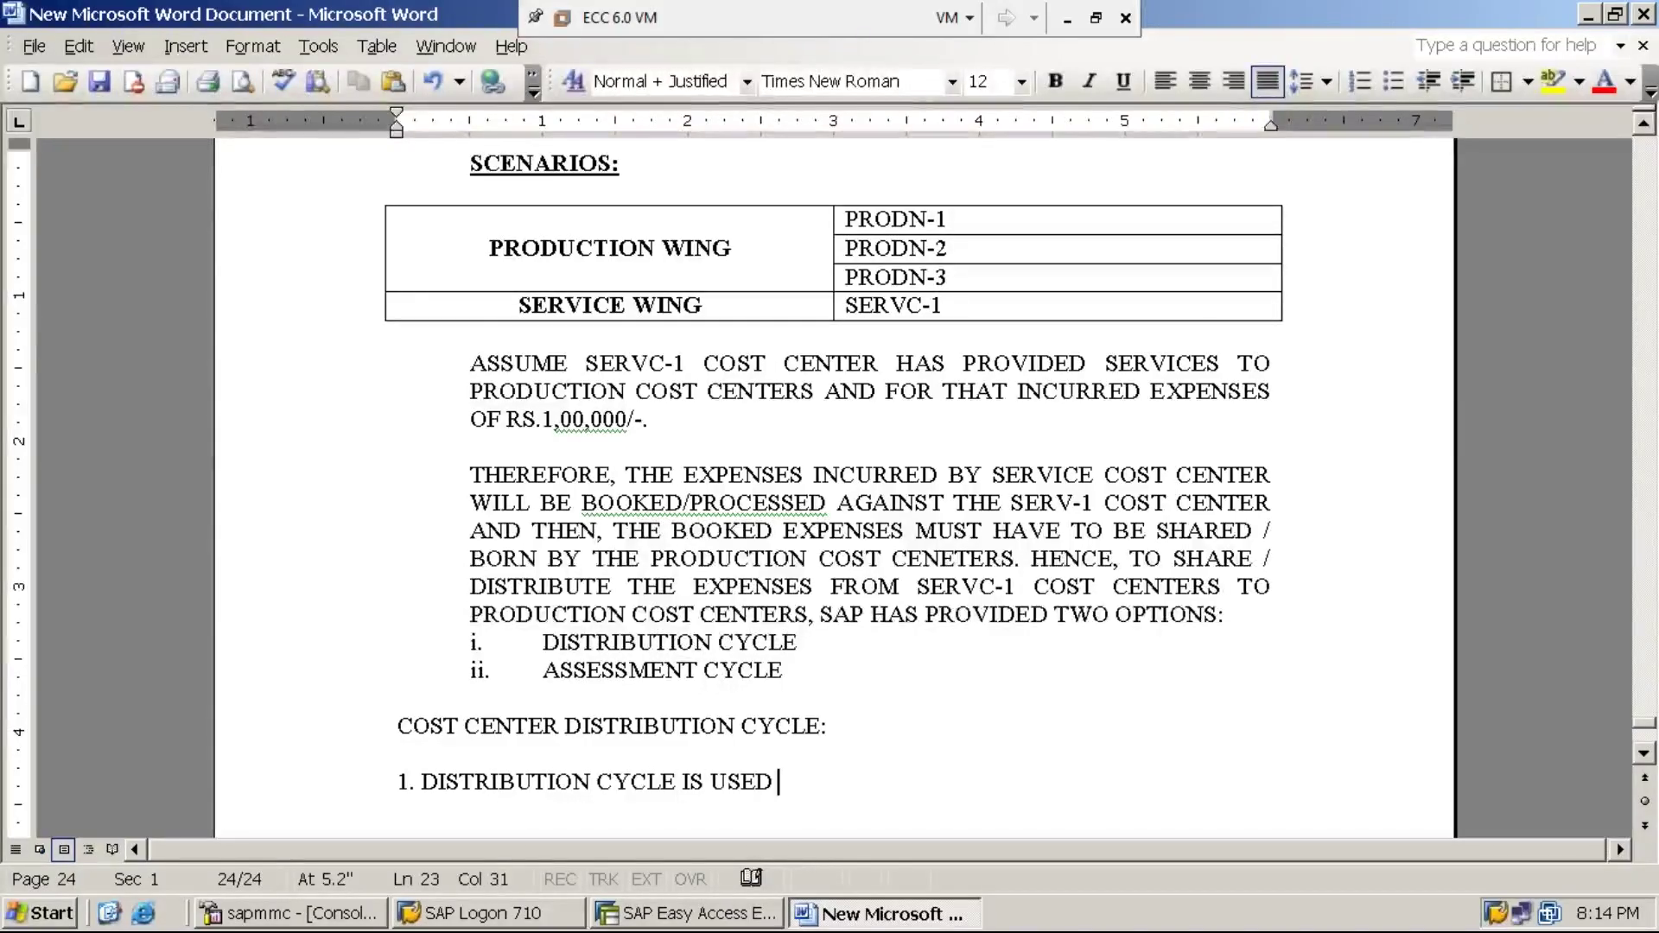
{"action": "type", "text": "TO D"}
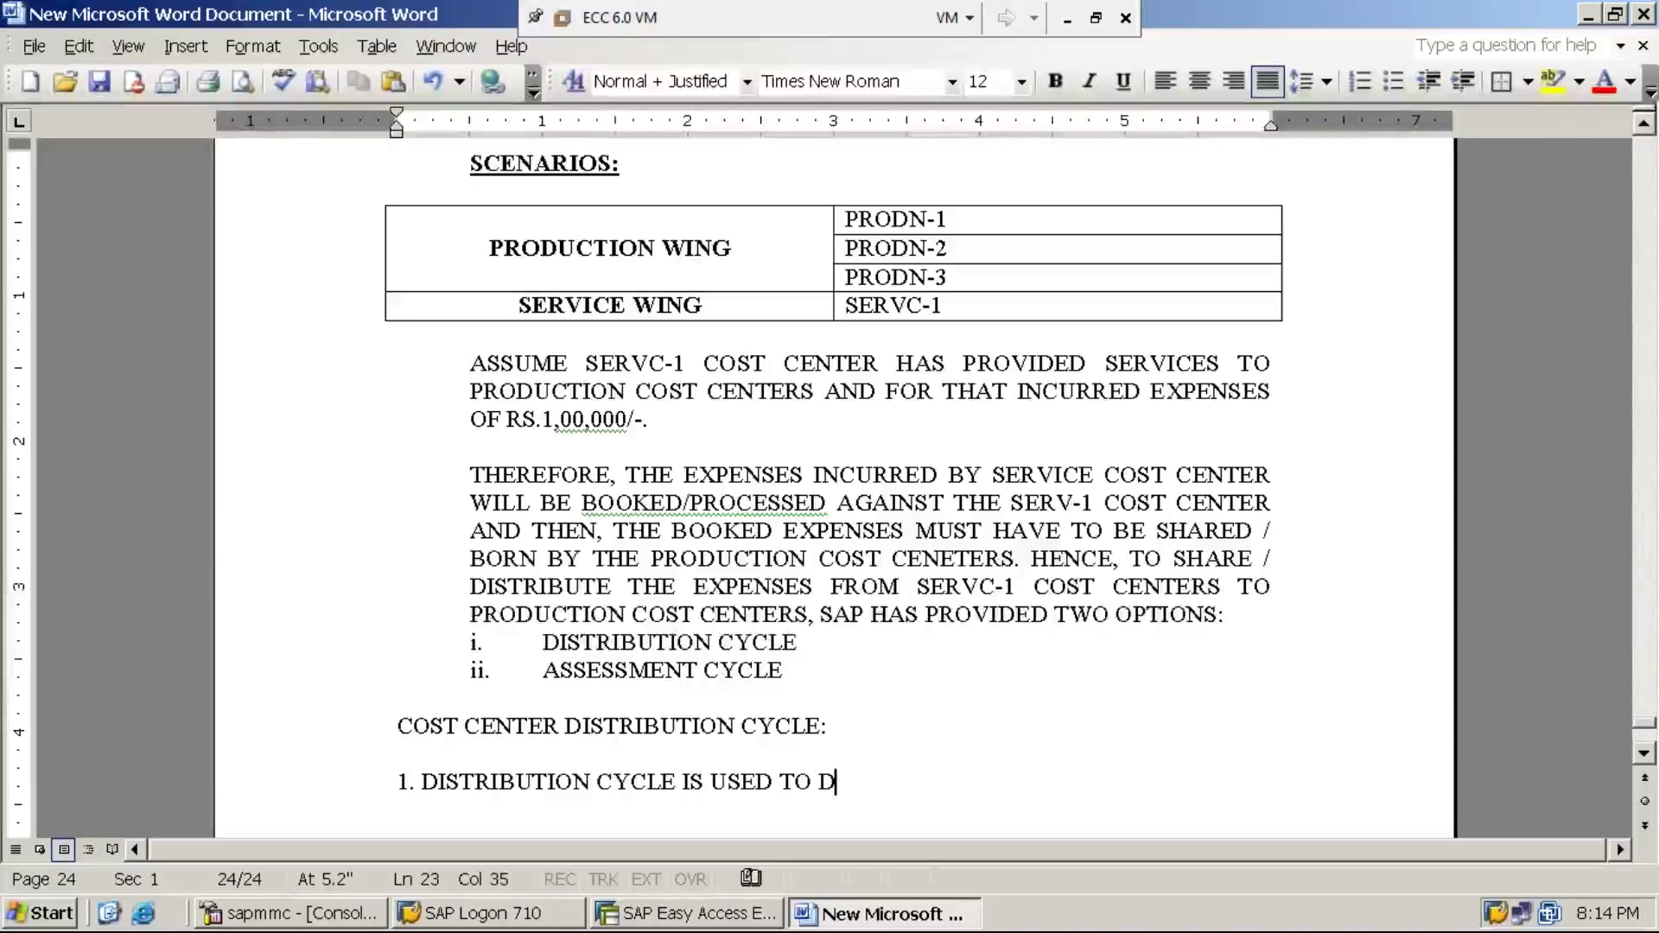
{"action": "type", "text": "ISTRIBUTE / SC"}
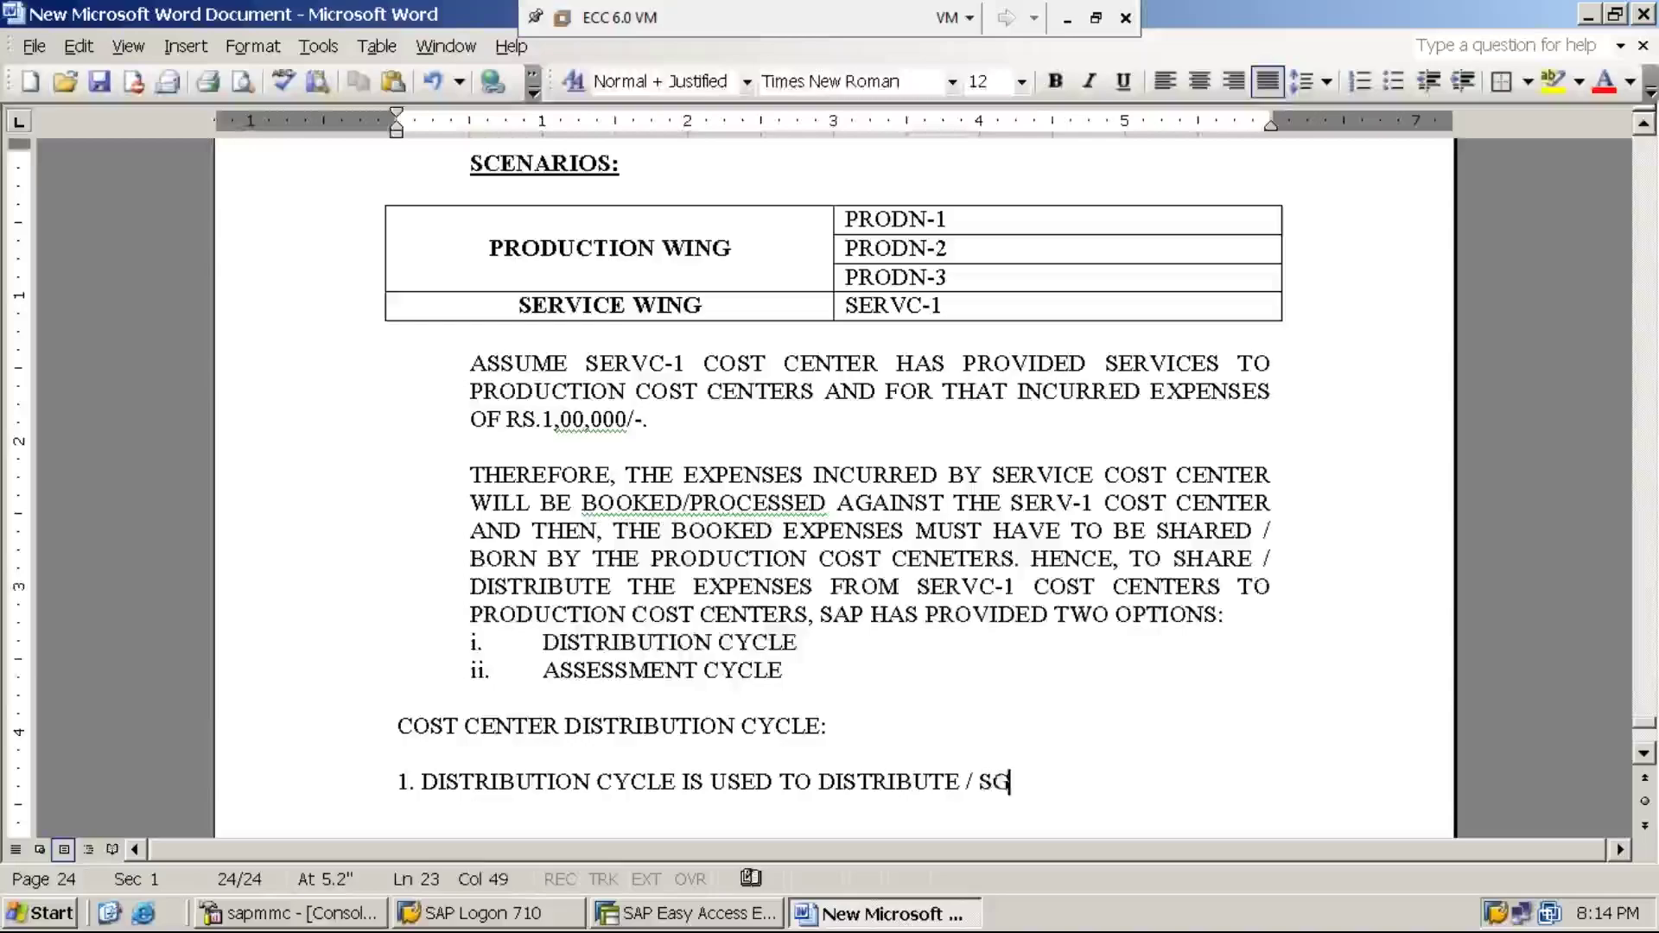
{"action": "key", "text": "BackSpace"}
{"action": "type", "text": "HARE"}
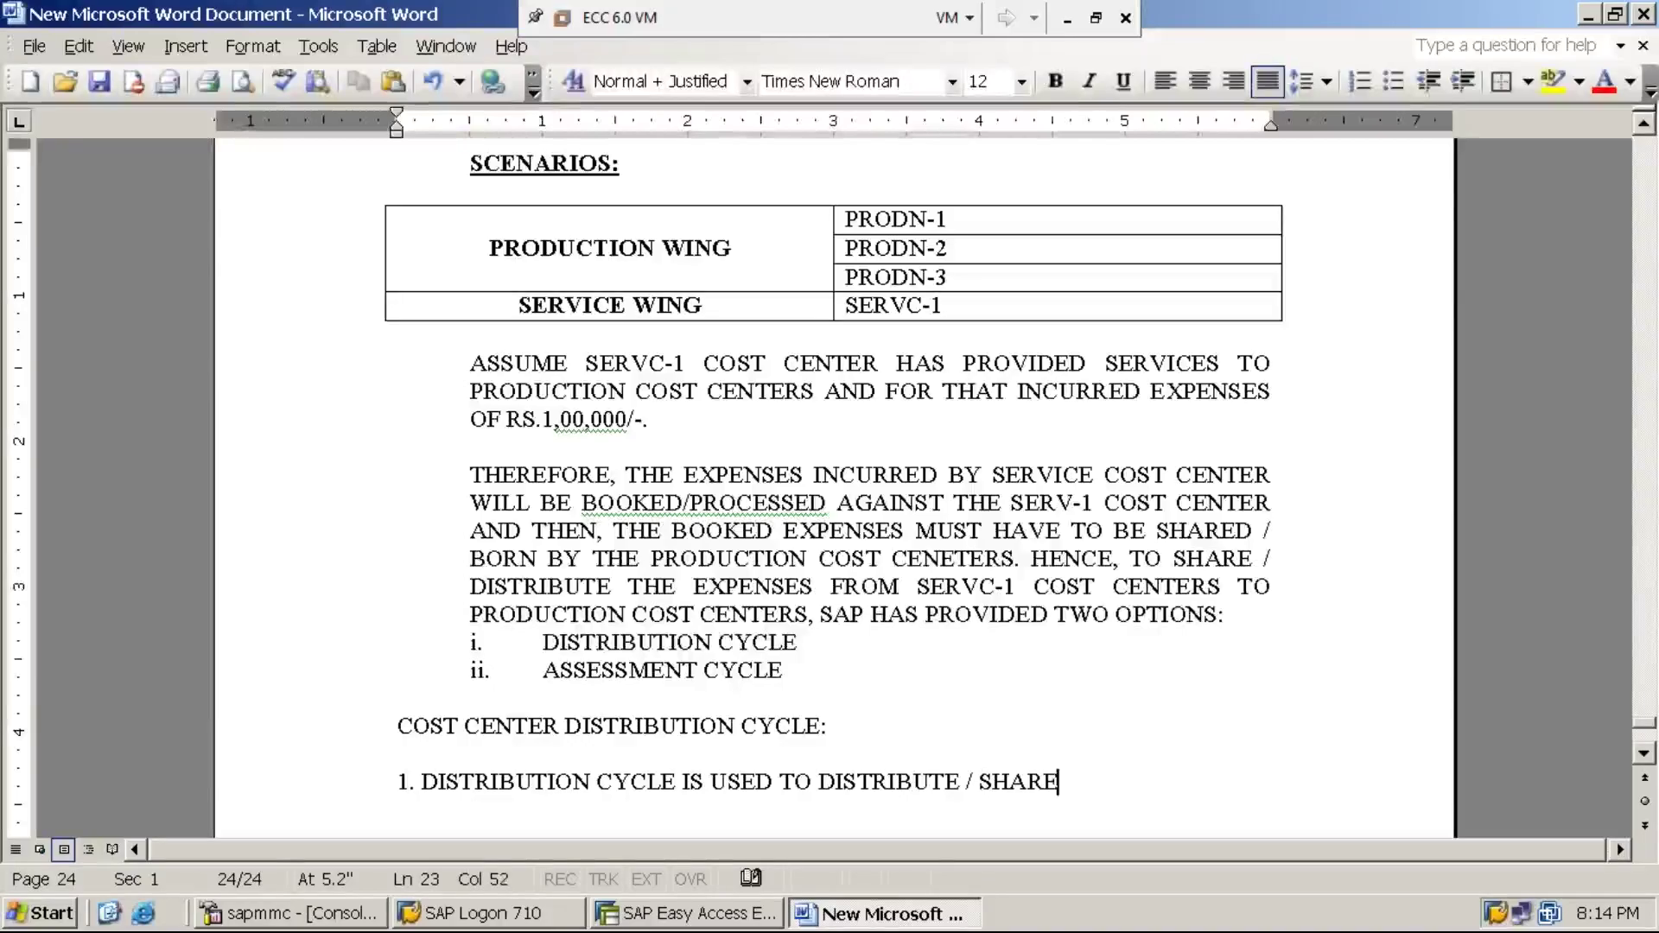
{"action": "type", "text": " THE COST "}
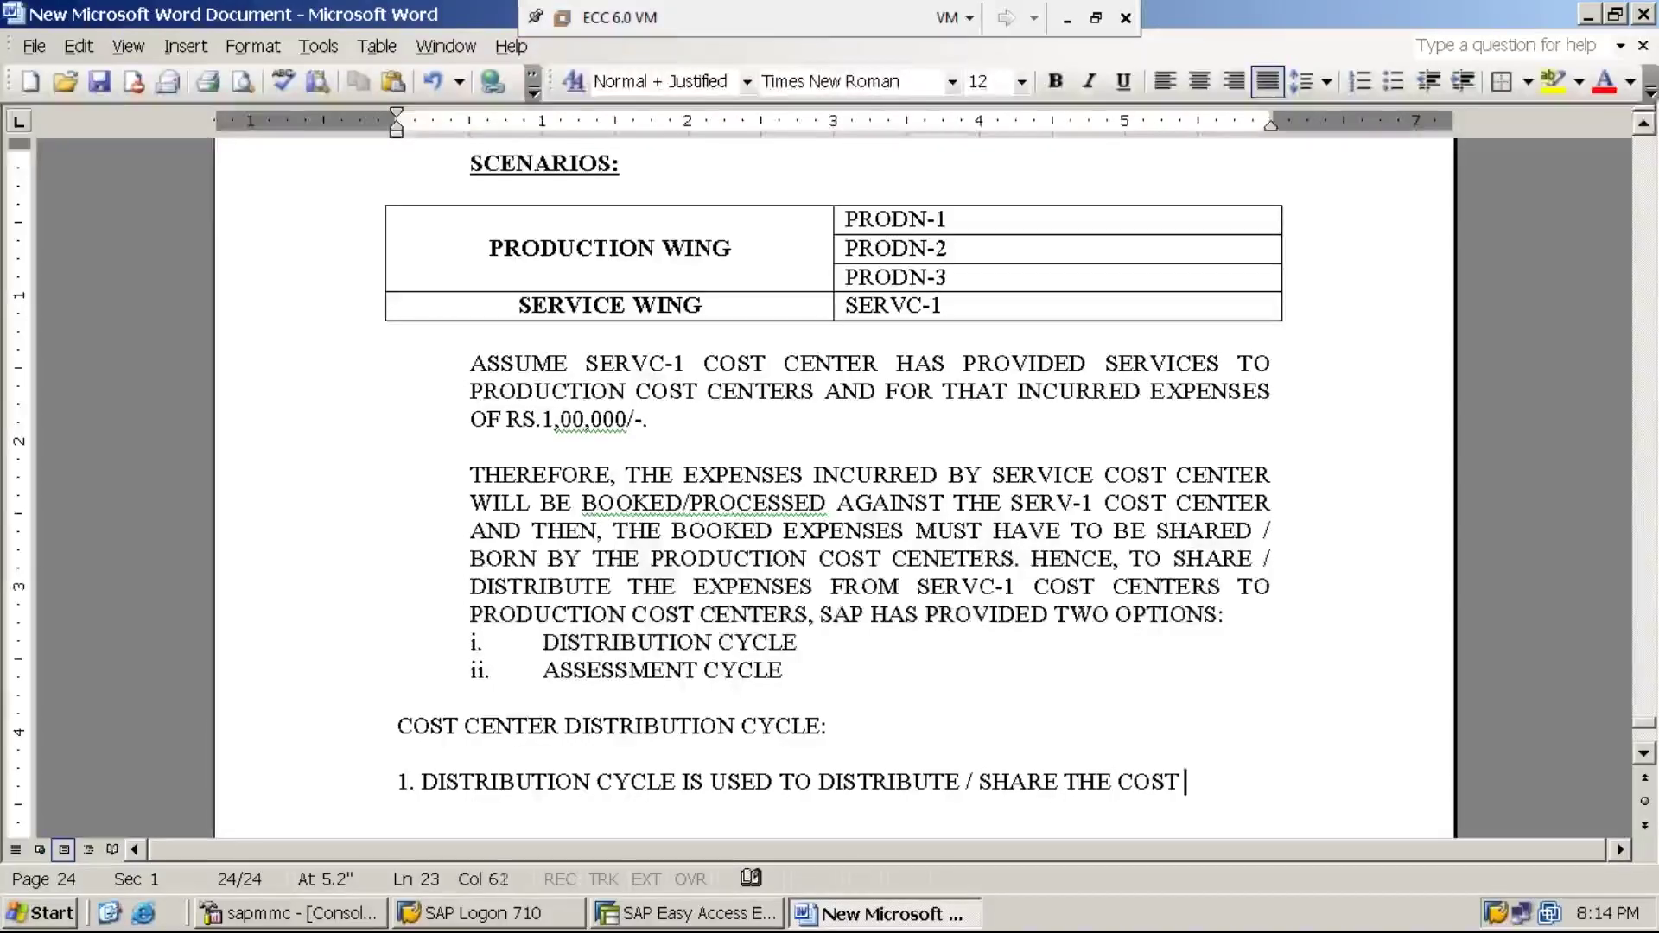
Complete point 1 with "OF ONE COST CENTER TO OTHER COST CENTERS." and add a second numbered point
{"action": "type", "text": "OF ONCE COS"}
{"action": "key", "text": "BackSpace"}
{"action": "key", "text": "BackSpace"}
{"action": "key", "text": "BackSpace"}
{"action": "key", "text": "BackSpace"}
{"action": "key", "text": "BackSpace"}
{"action": "key", "text": "BackSpace"}
{"action": "type", "text": "E COST CENTER TO OTHER COST CENTERS"}
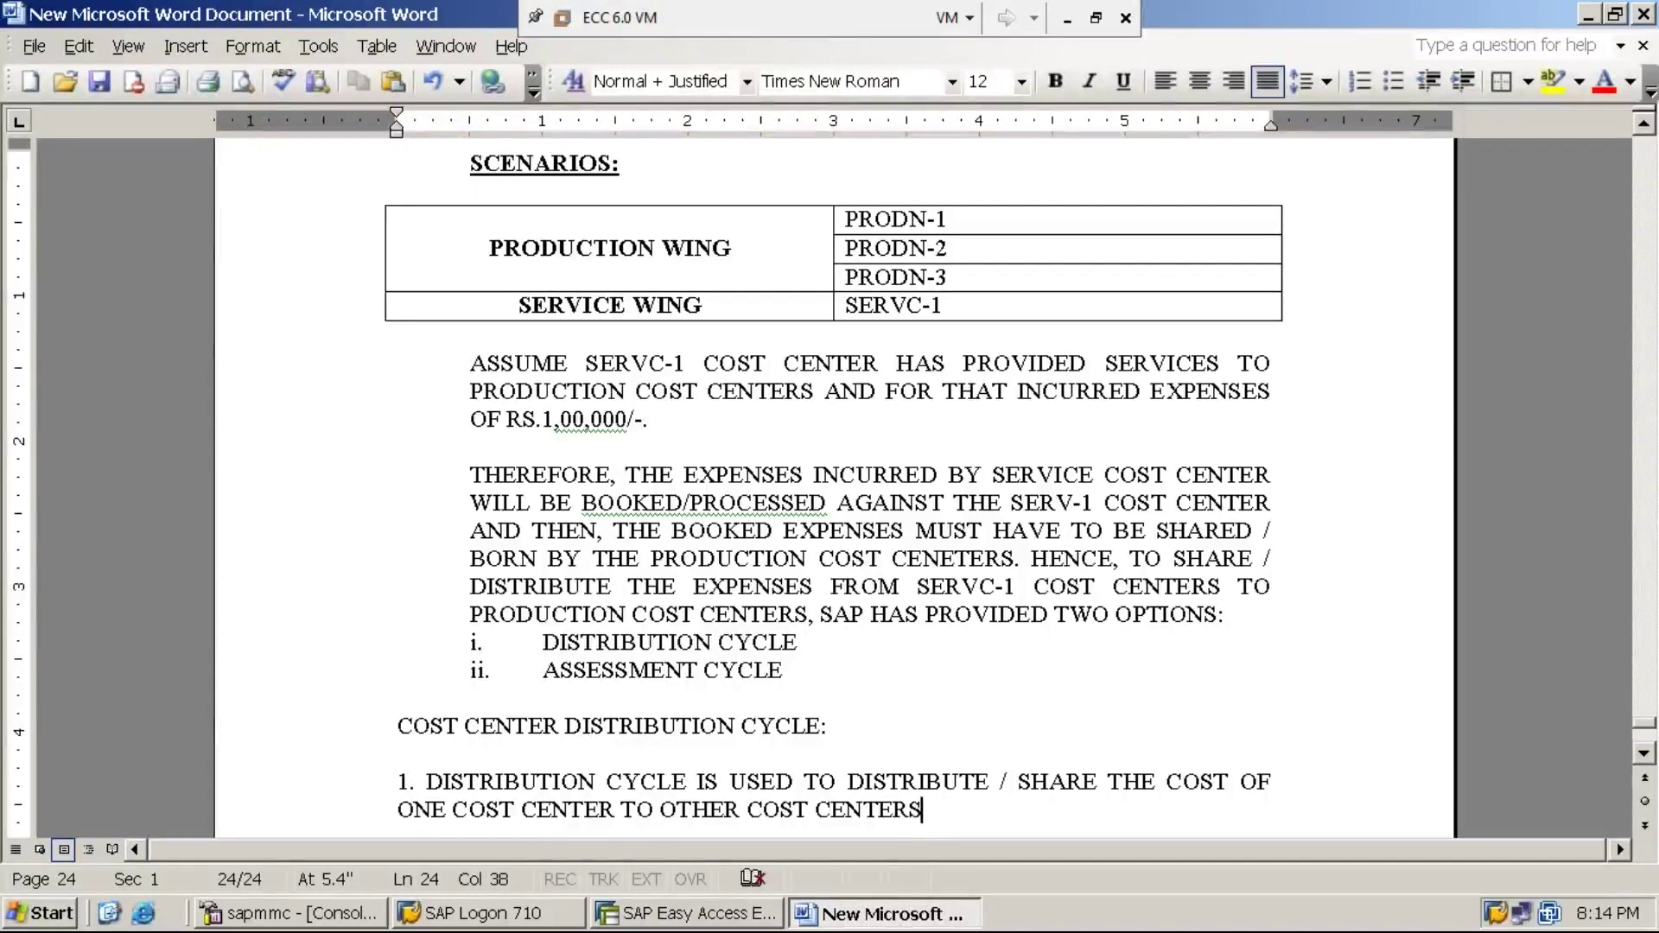
{"action": "type", "text": "."}
{"action": "key", "text": "Return"}
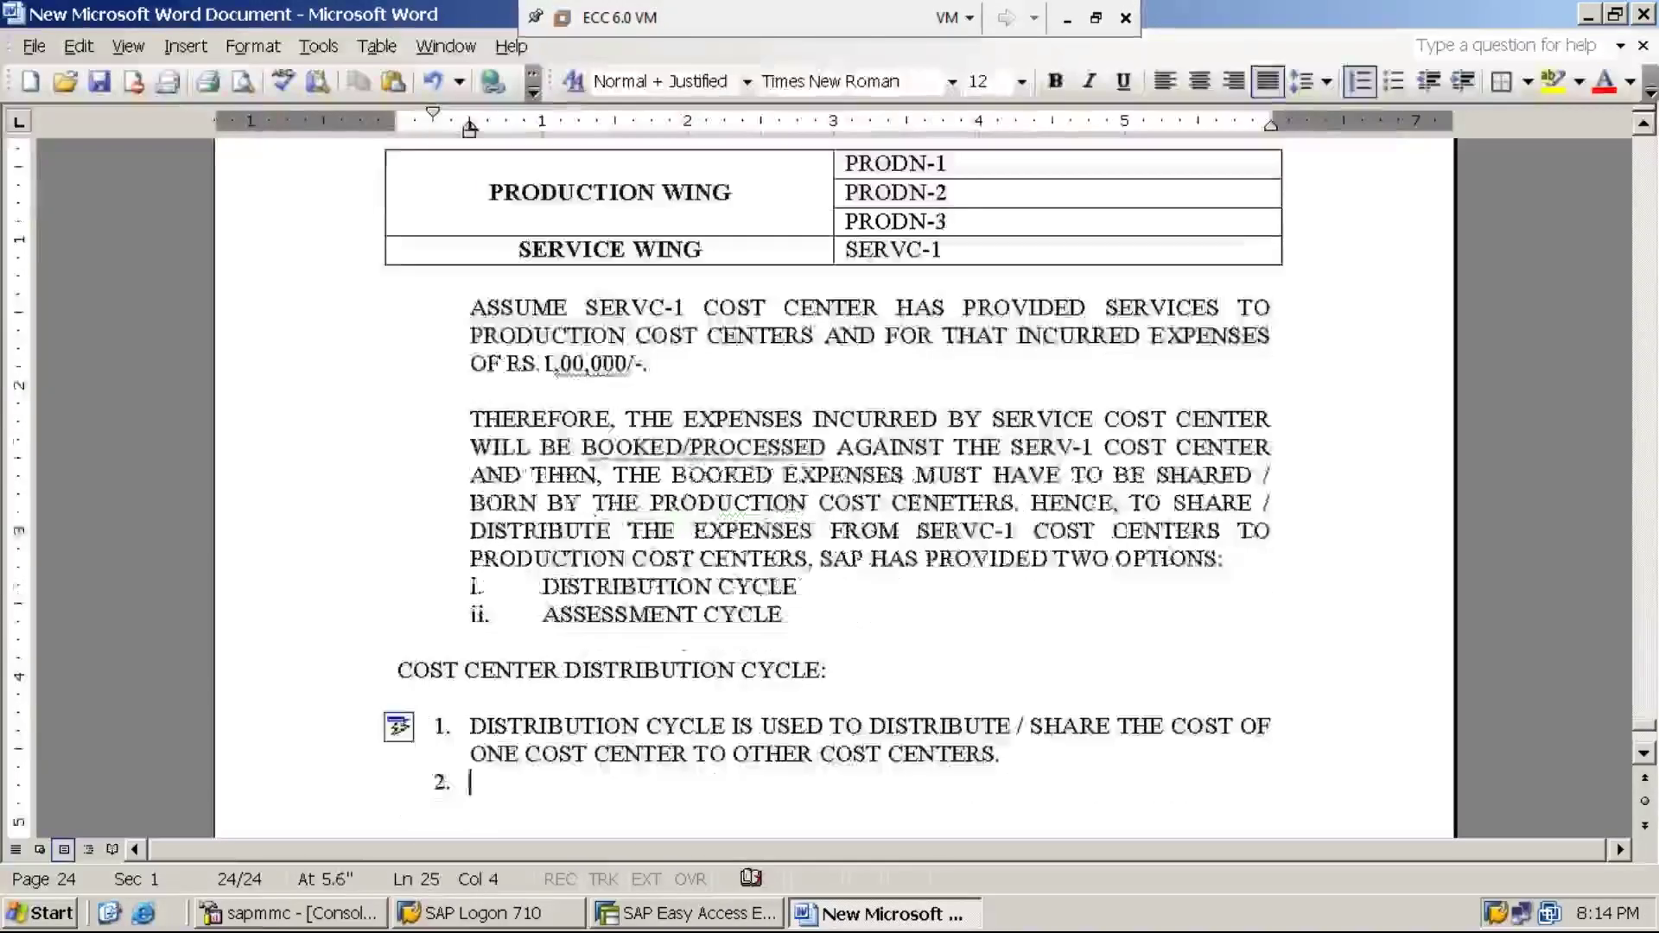
Begin point 2 with the text "IN GENERAL THE COST CENTER FROM WHICH"
{"action": "type", "text": "IN GENRE"}
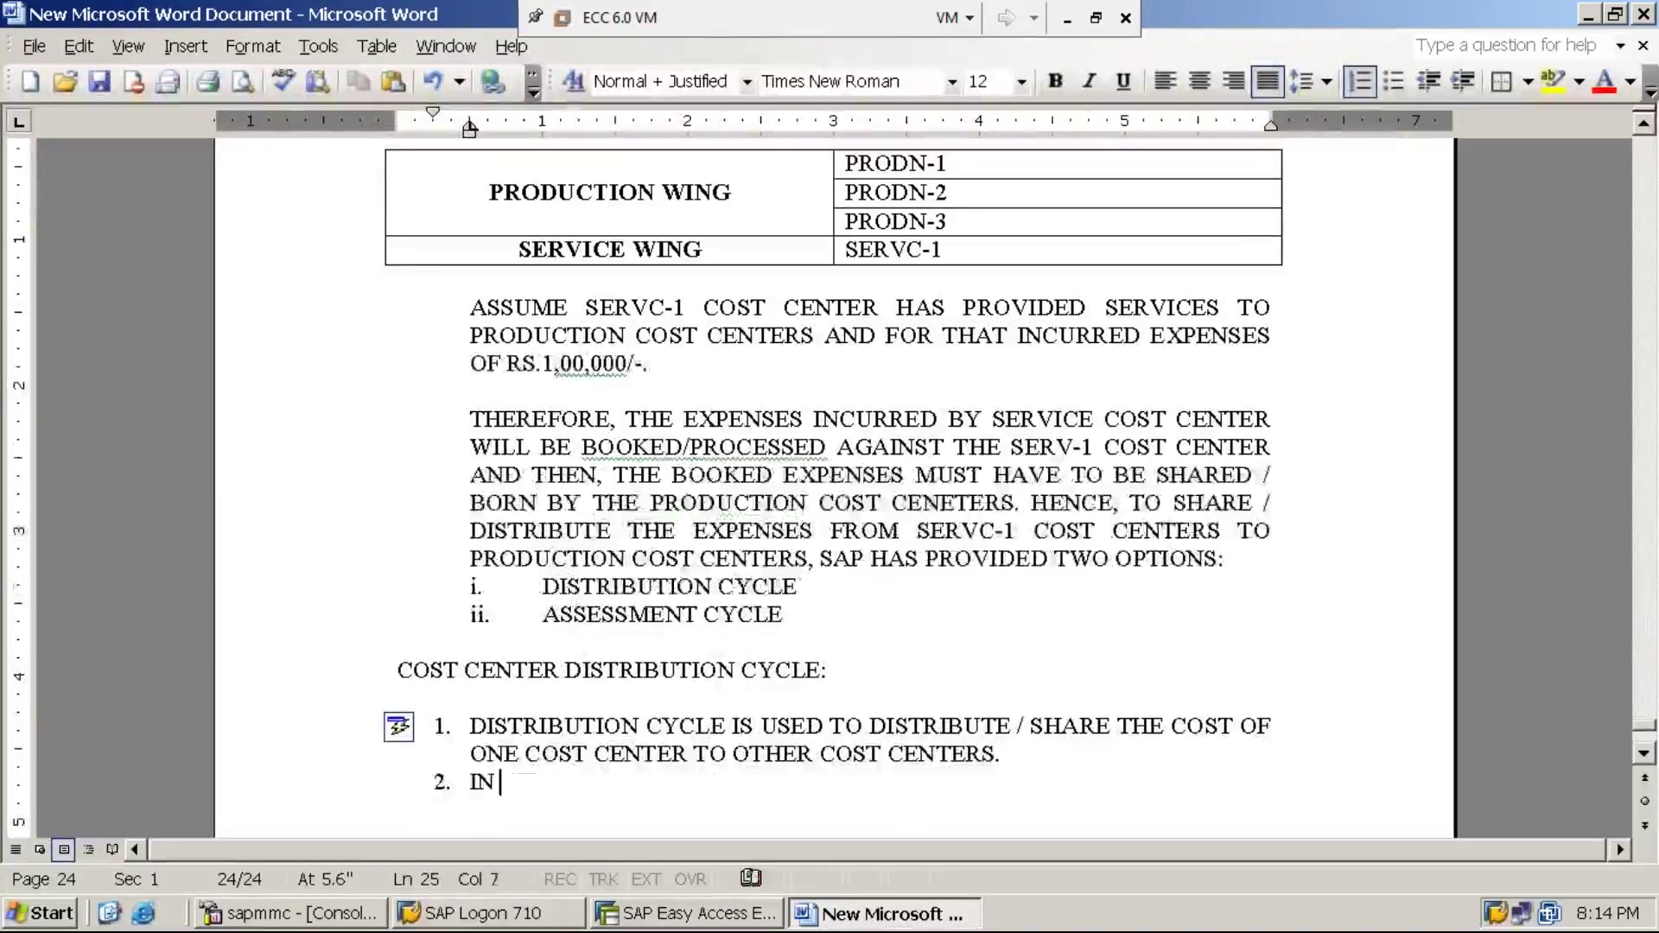
{"action": "key", "text": "BackSpace"}
{"action": "key", "text": "BackSpace"}
{"action": "key", "text": "BackSpace"}
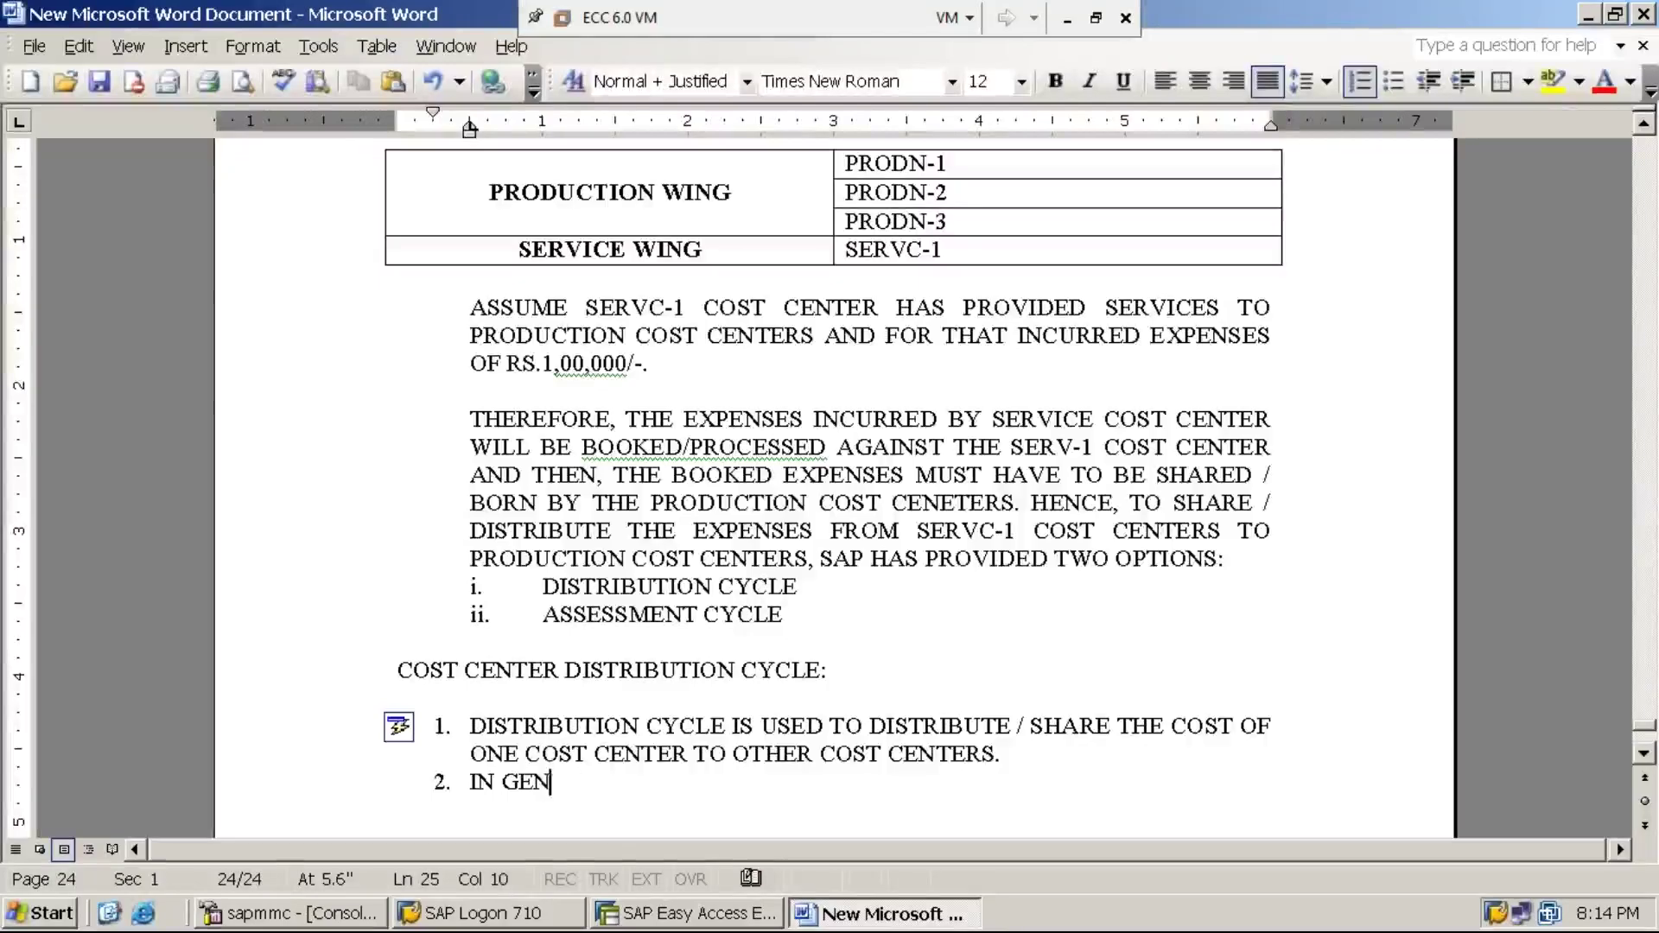
{"action": "type", "text": "NERAL"}
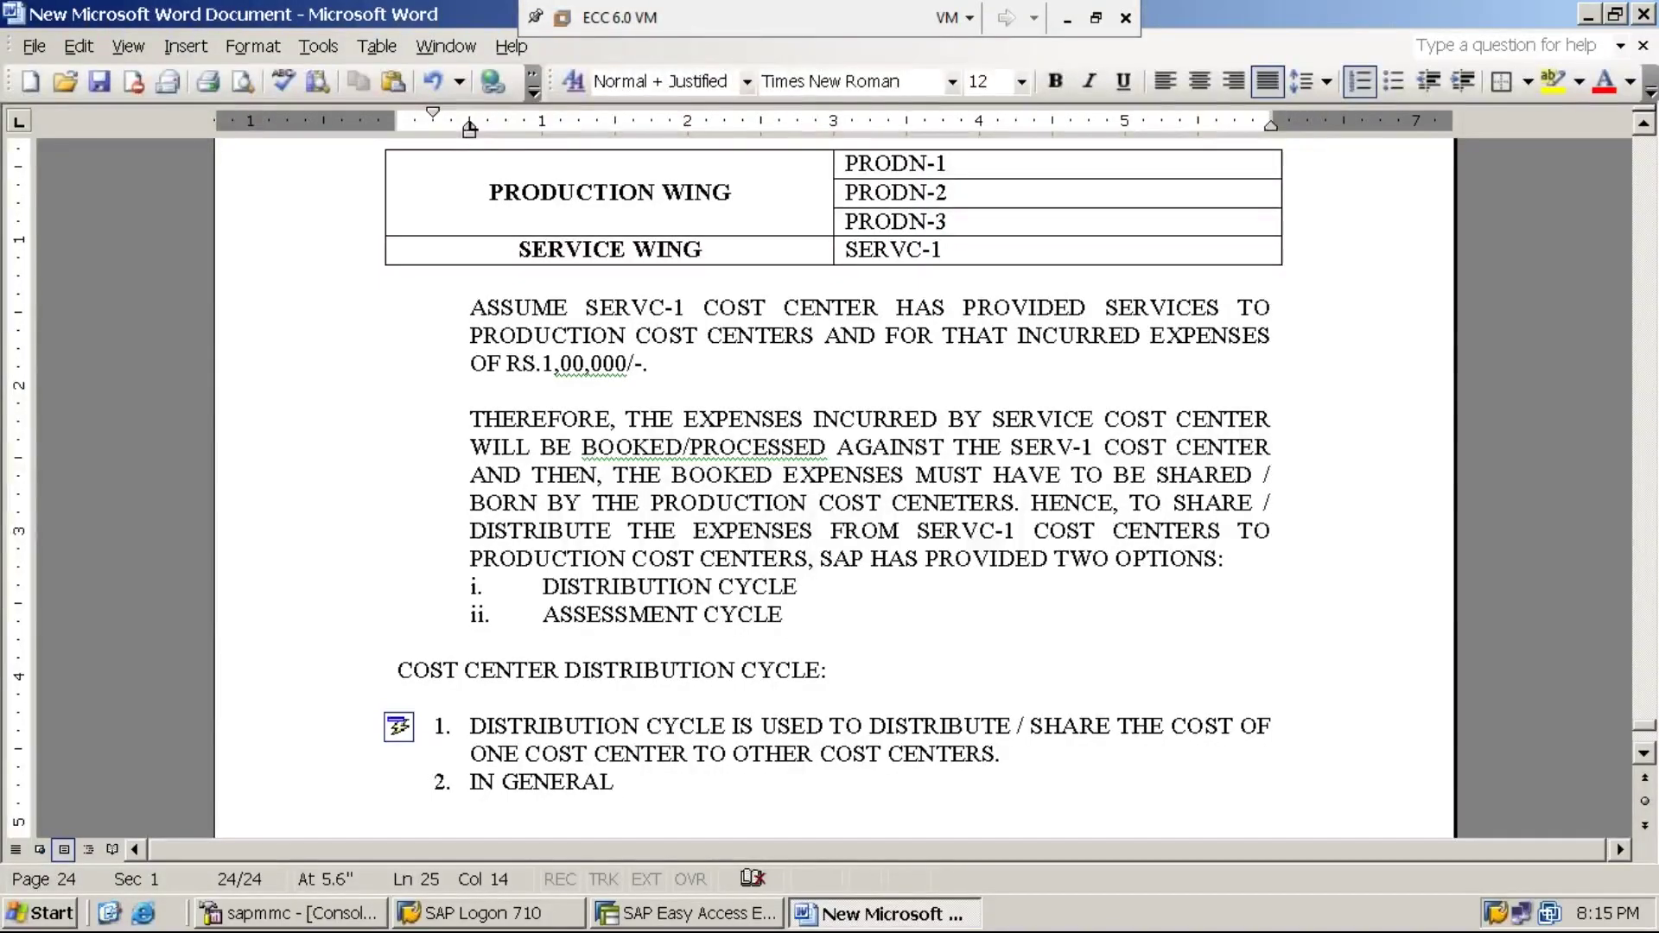
{"action": "type", "text": " TH"}
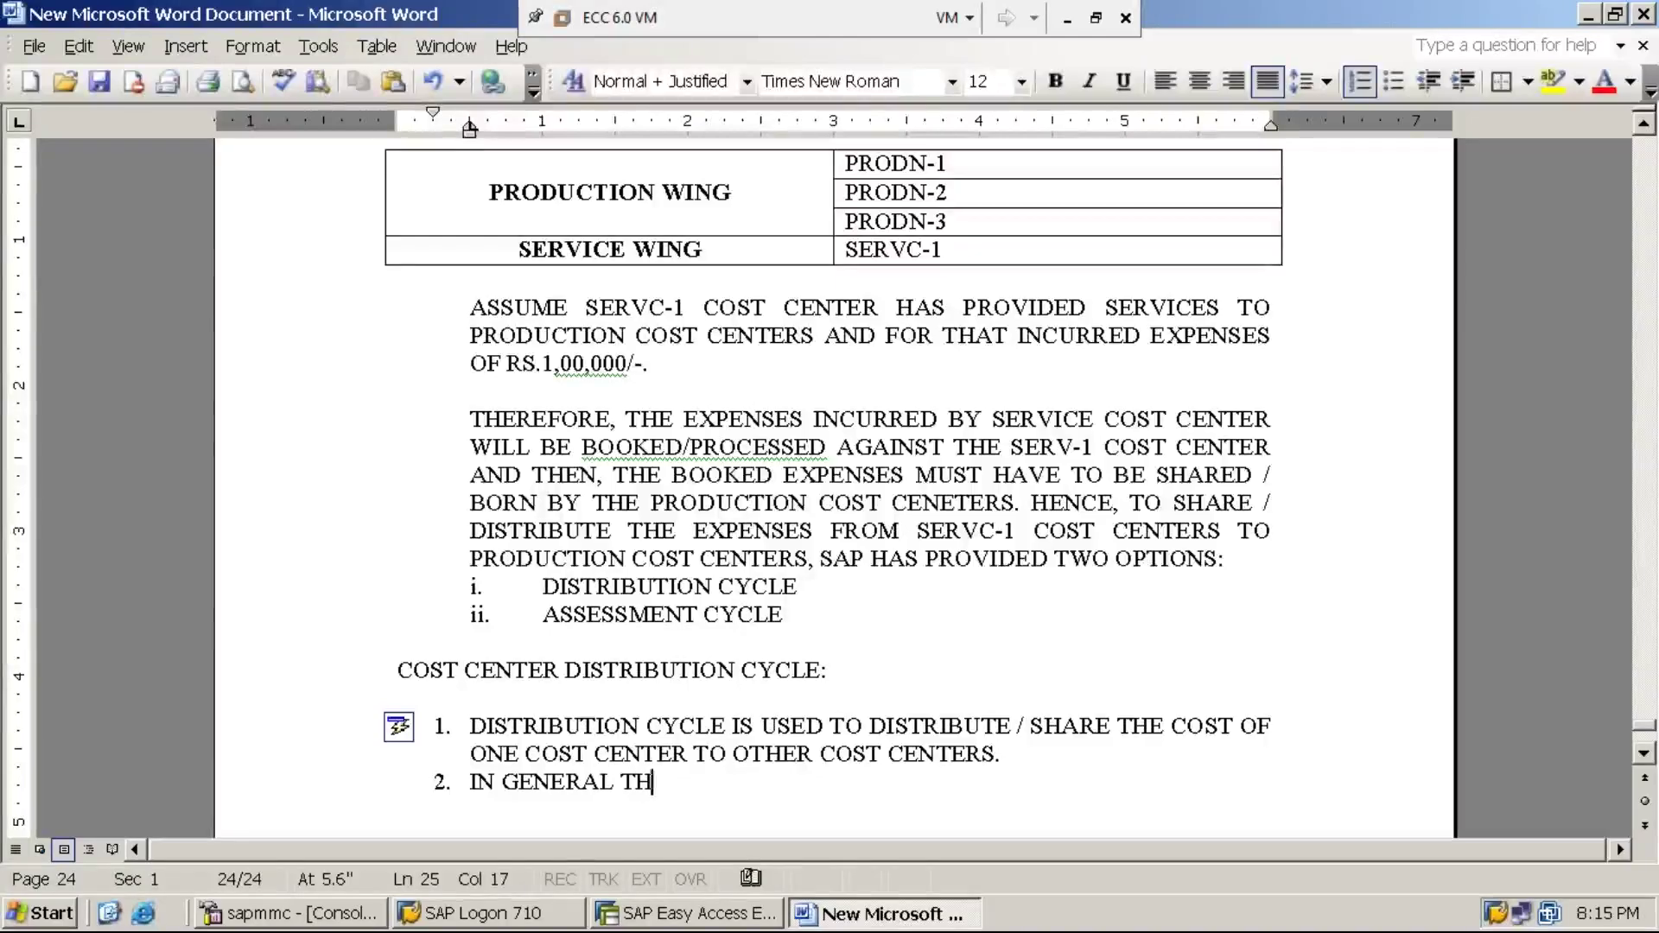
{"action": "type", "text": "E COST FROM WHCIH"}
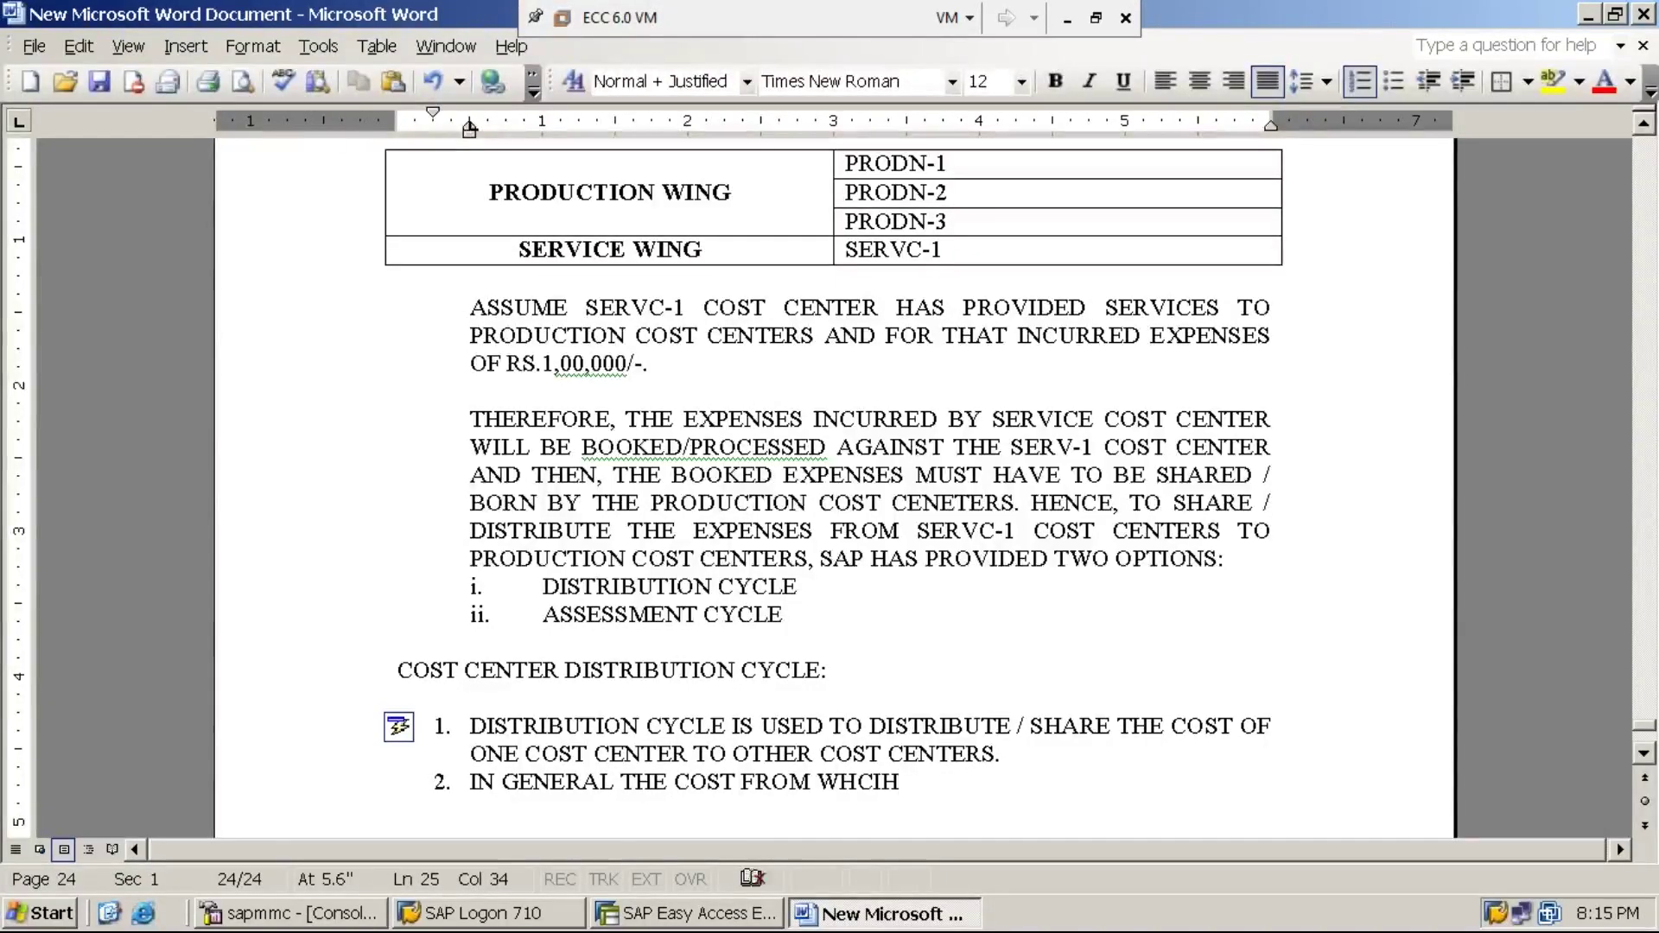
{"action": "key", "text": "BackSpace"}
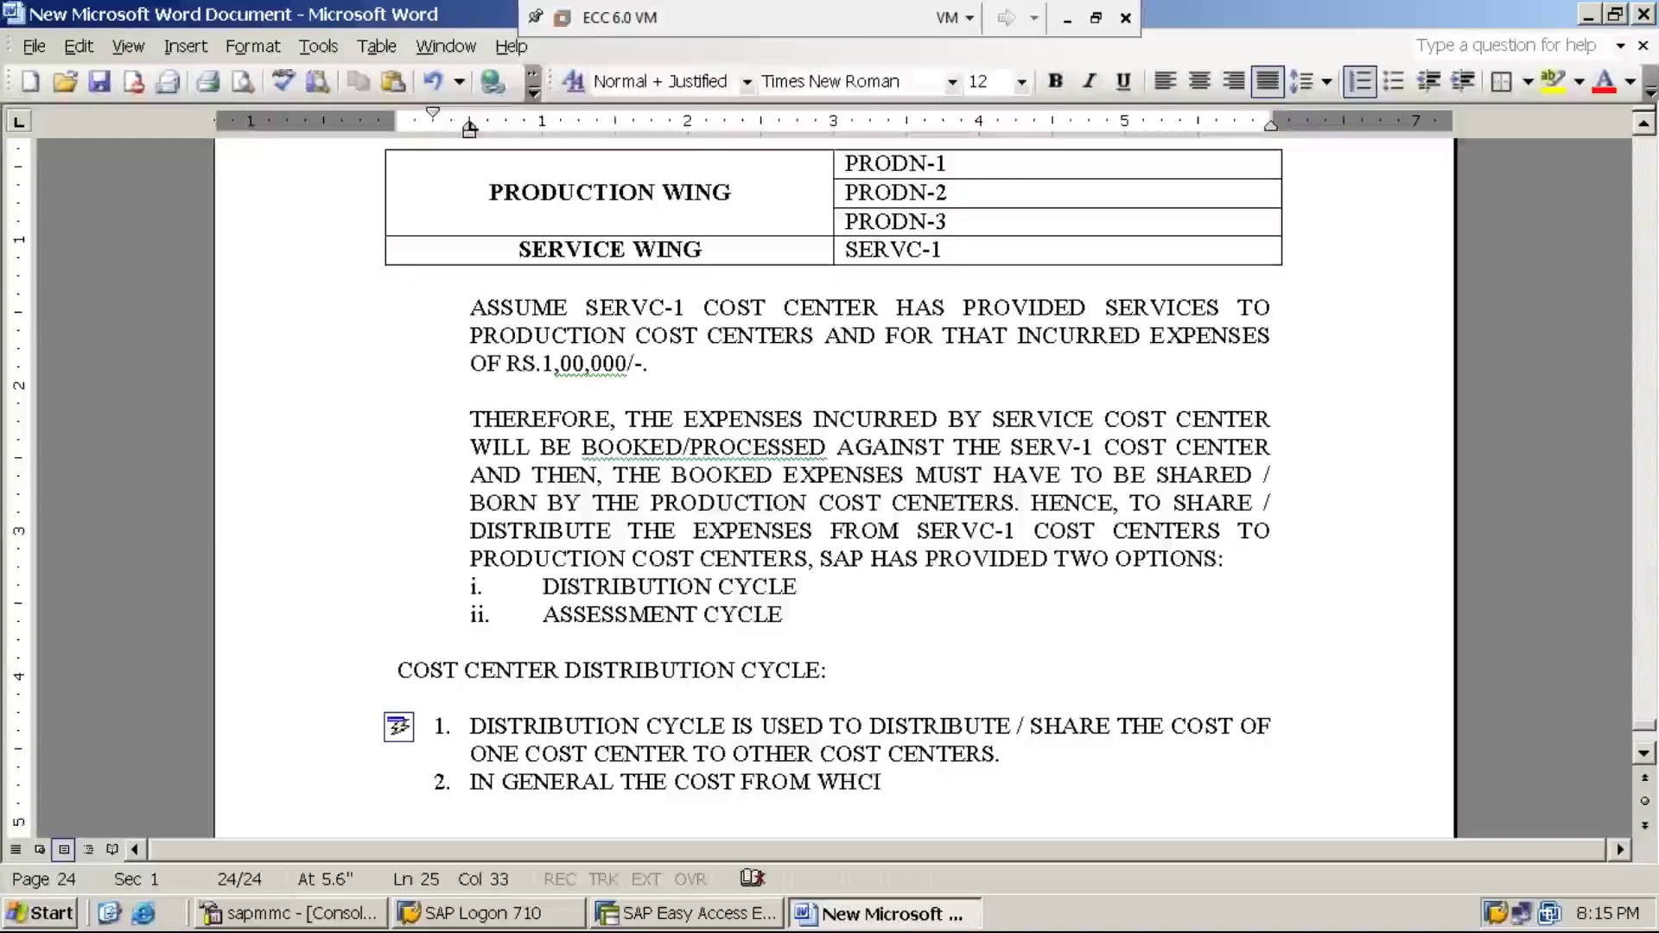
{"action": "key", "text": "BackSpace"}
{"action": "key", "text": "BackSpace"}
{"action": "key", "text": "BackSpace"}
{"action": "key", "text": "BackSpace"}
{"action": "key", "text": "BackSpace"}
{"action": "key", "text": "BackSpace"}
{"action": "key", "text": "BackSpace"}
{"action": "key", "text": "BackSpace"}
{"action": "key", "text": "BackSpace"}
{"action": "type", "text": "CENTER FROM WHICH"}
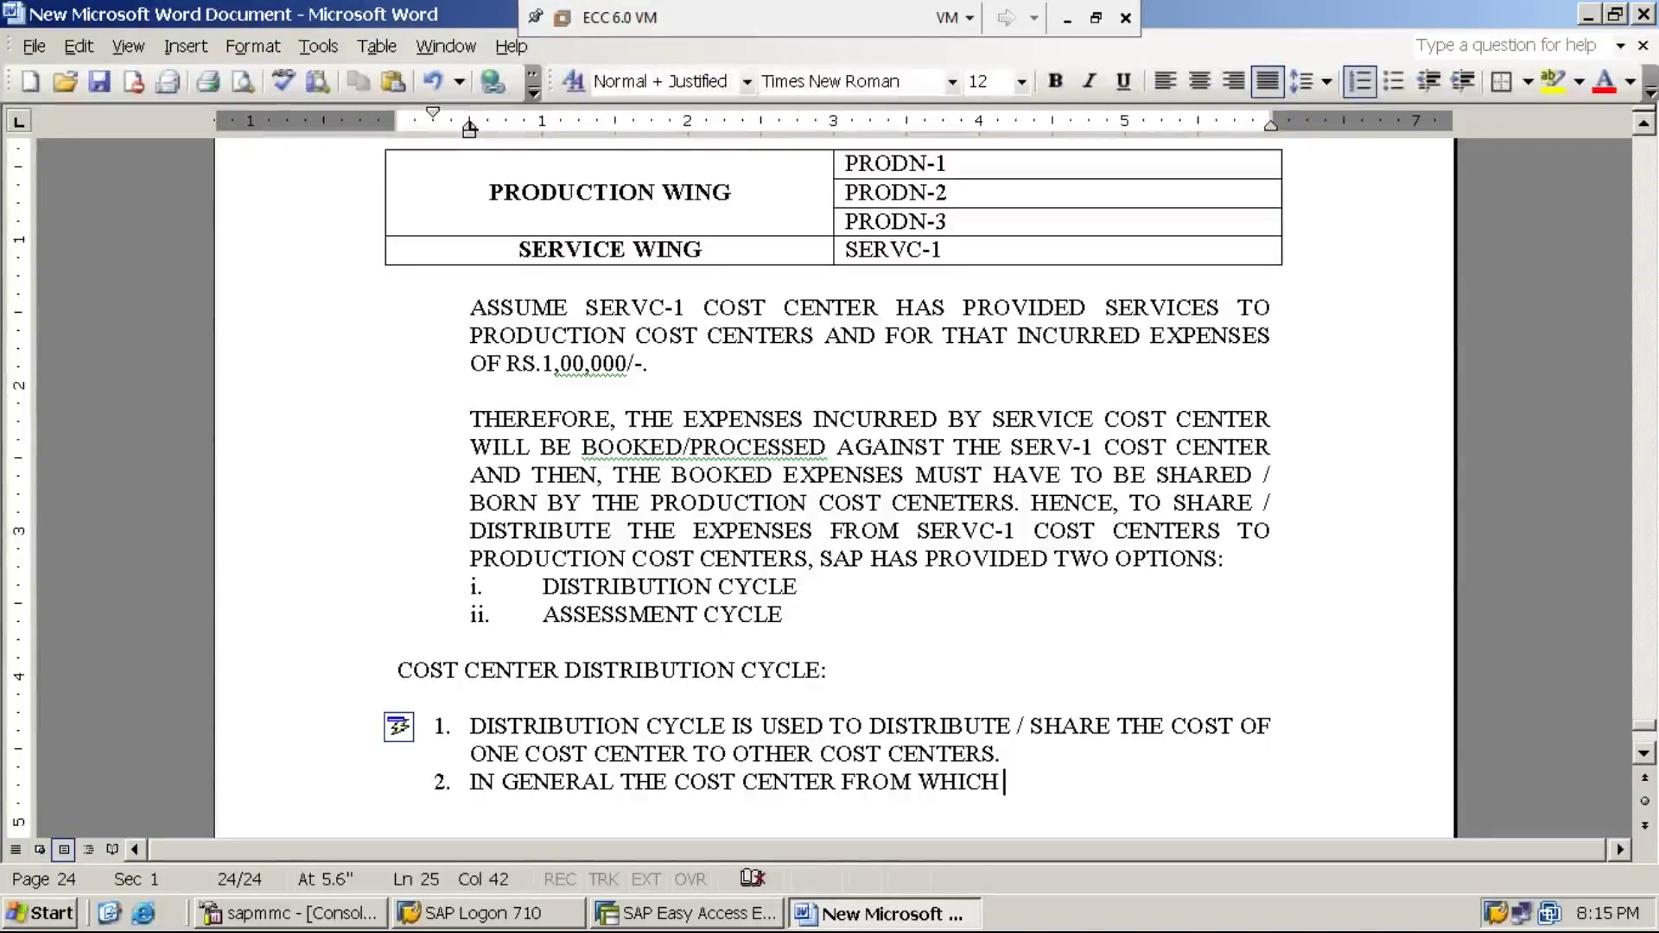
Complete point 2 with "(OR) WHOSE COST IS DISTRIBUTED IS CALLED AS “SERVIICE PROVIDING COST CENTER”"
{"action": "type", "text": " (OR"}
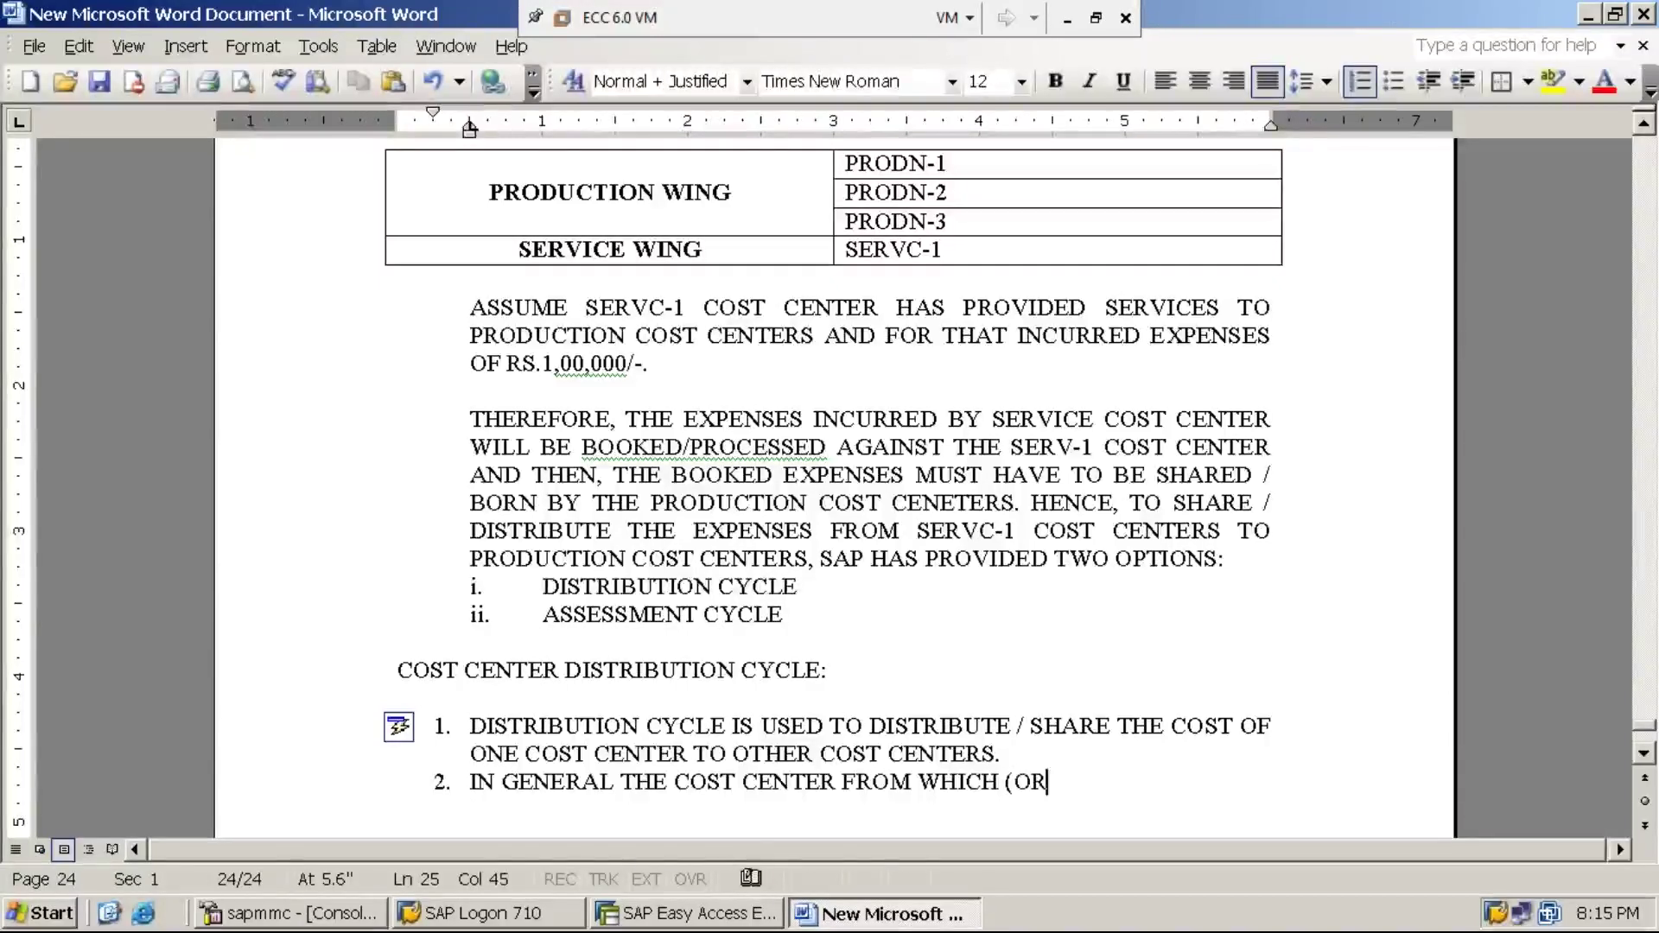
{"action": "type", "text": ") WHOSE "}
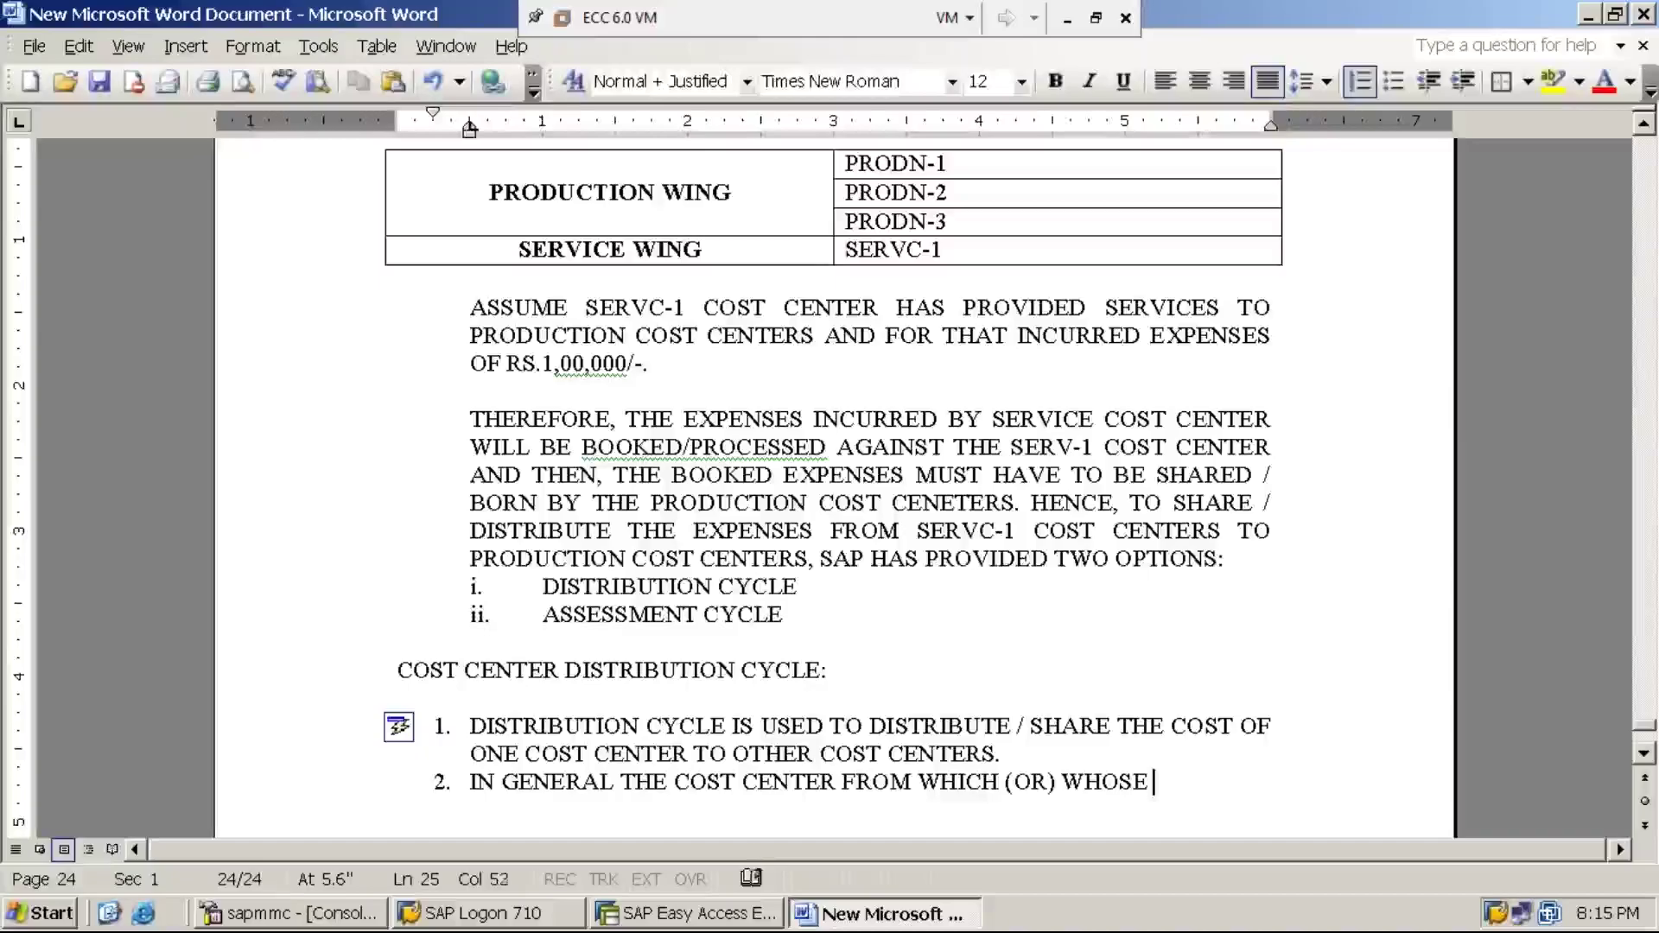
{"action": "type", "text": "COST IS "}
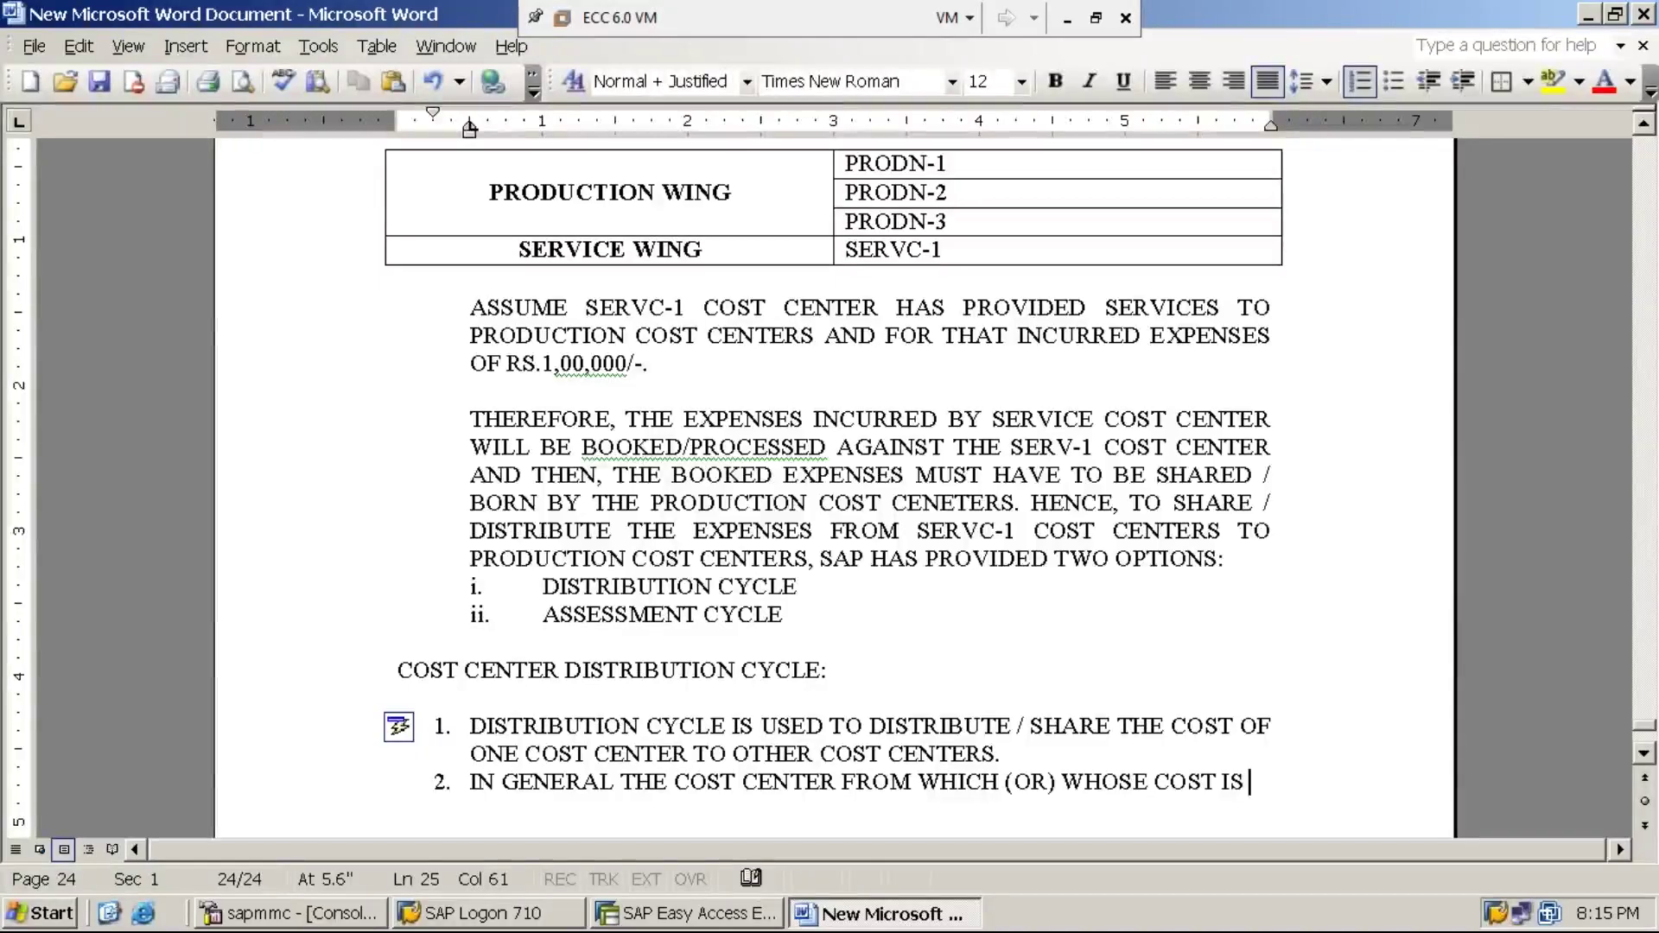
{"action": "type", "text": "DIST"}
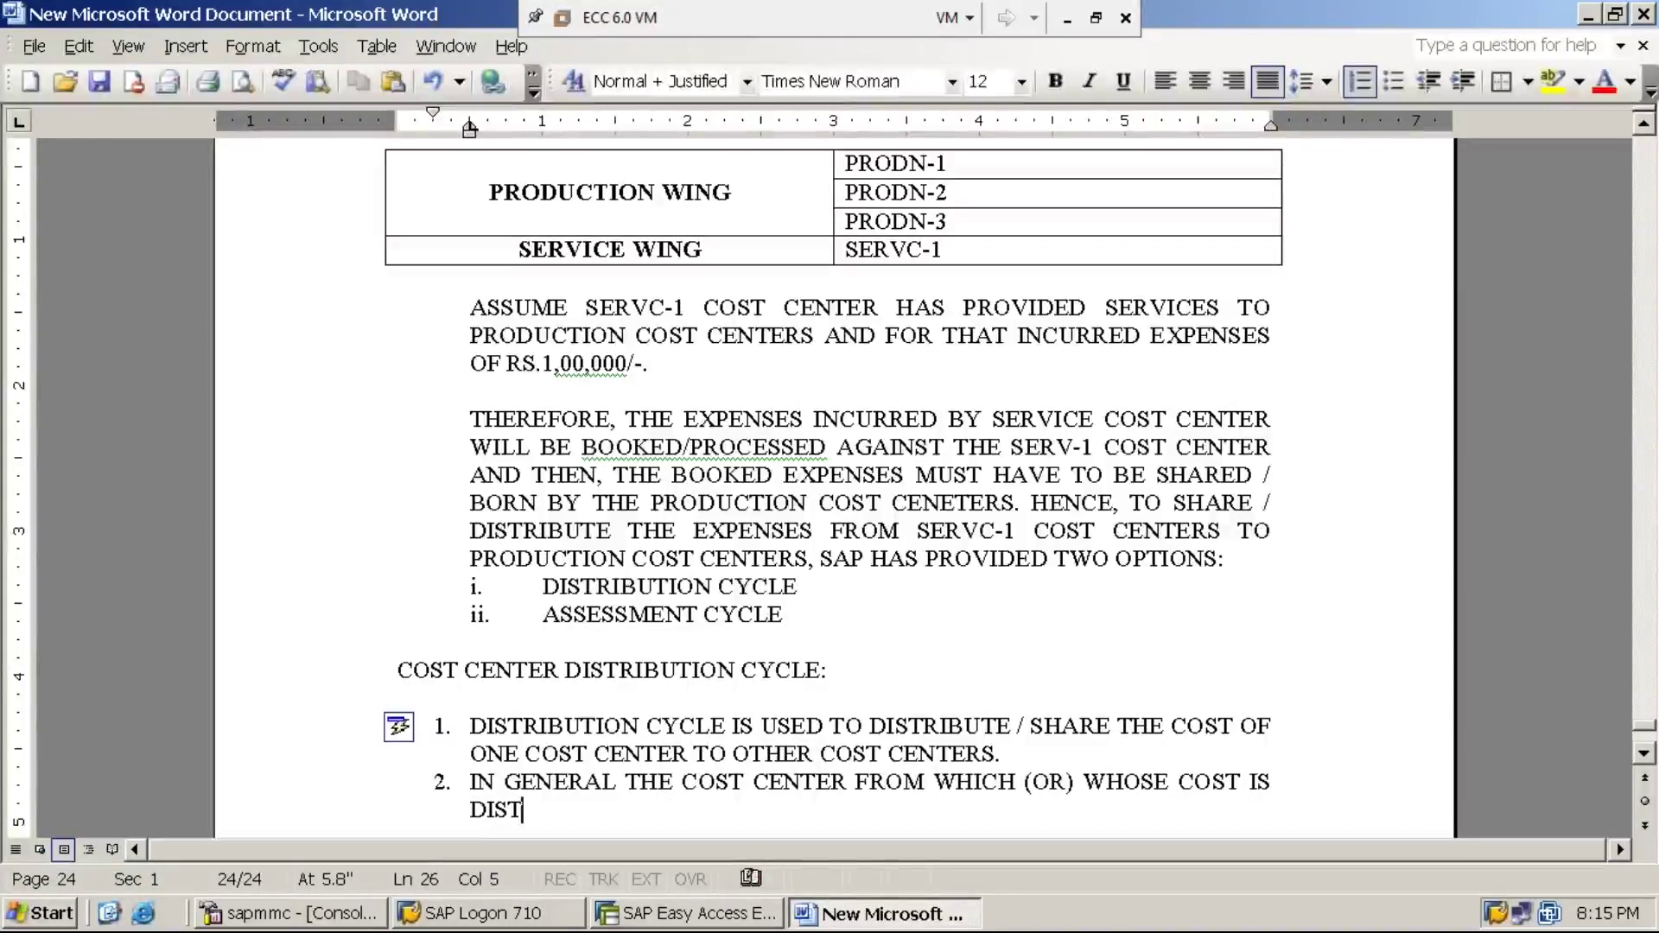
{"action": "type", "text": "RIBUTE"}
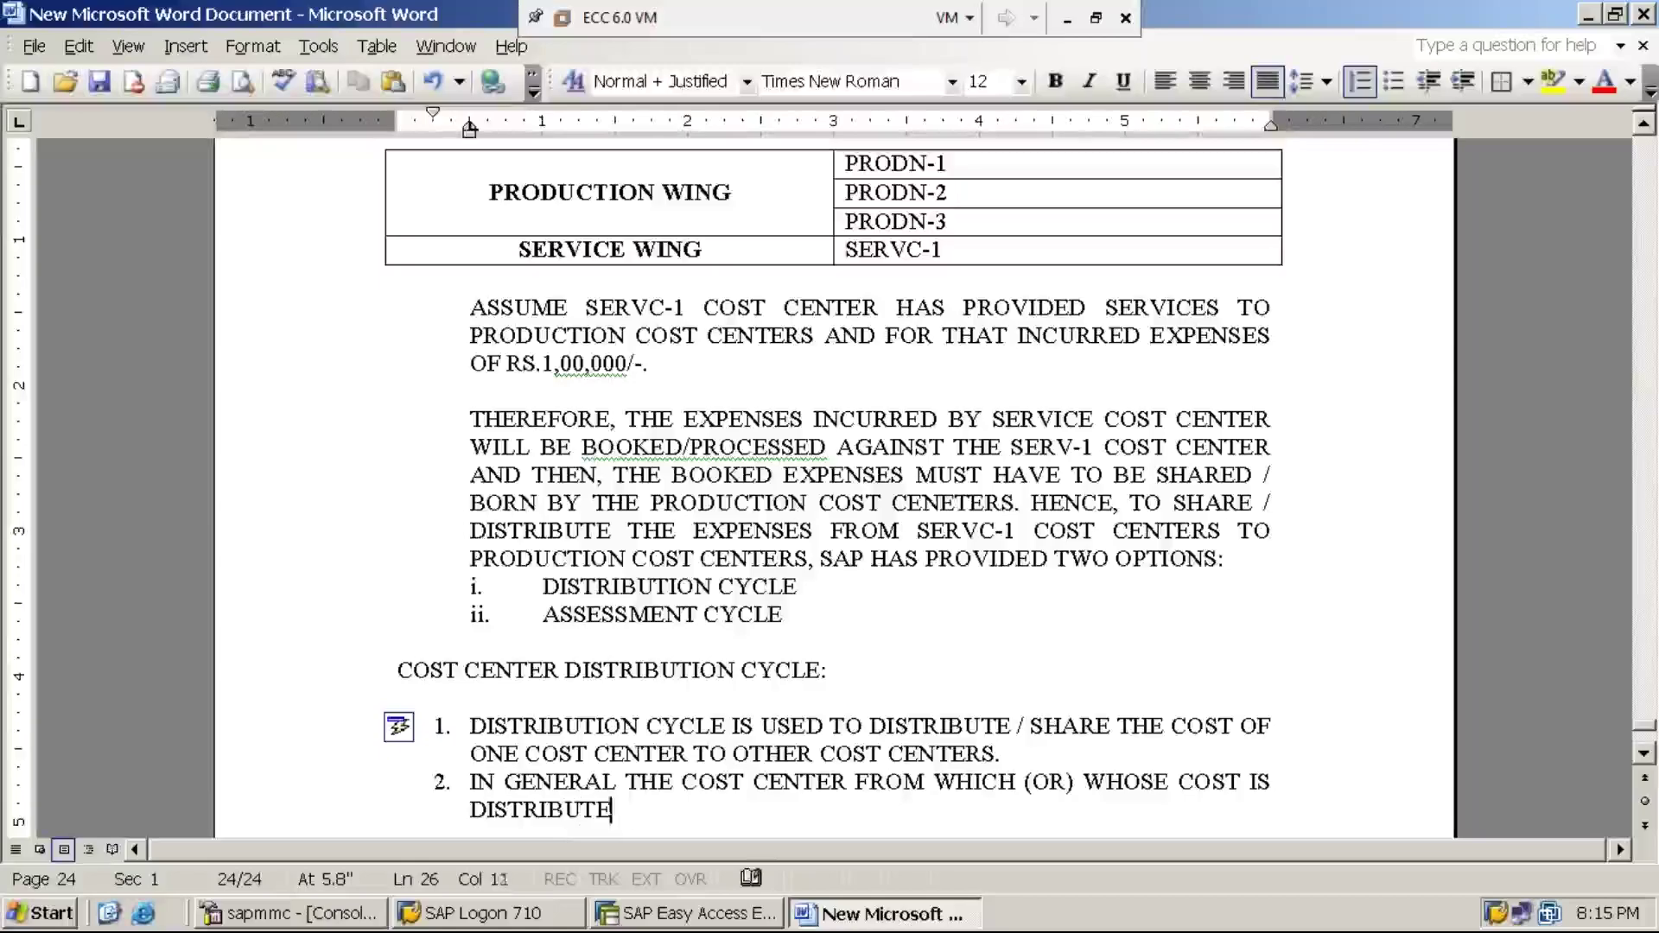
{"action": "type", "text": "S ="}
{"action": "key", "text": "BackSpace"}
{"action": "key", "text": "BackSpace"}
{"action": "key", "text": "BackSpace"}
{"action": "key", "text": "BackSpace"}
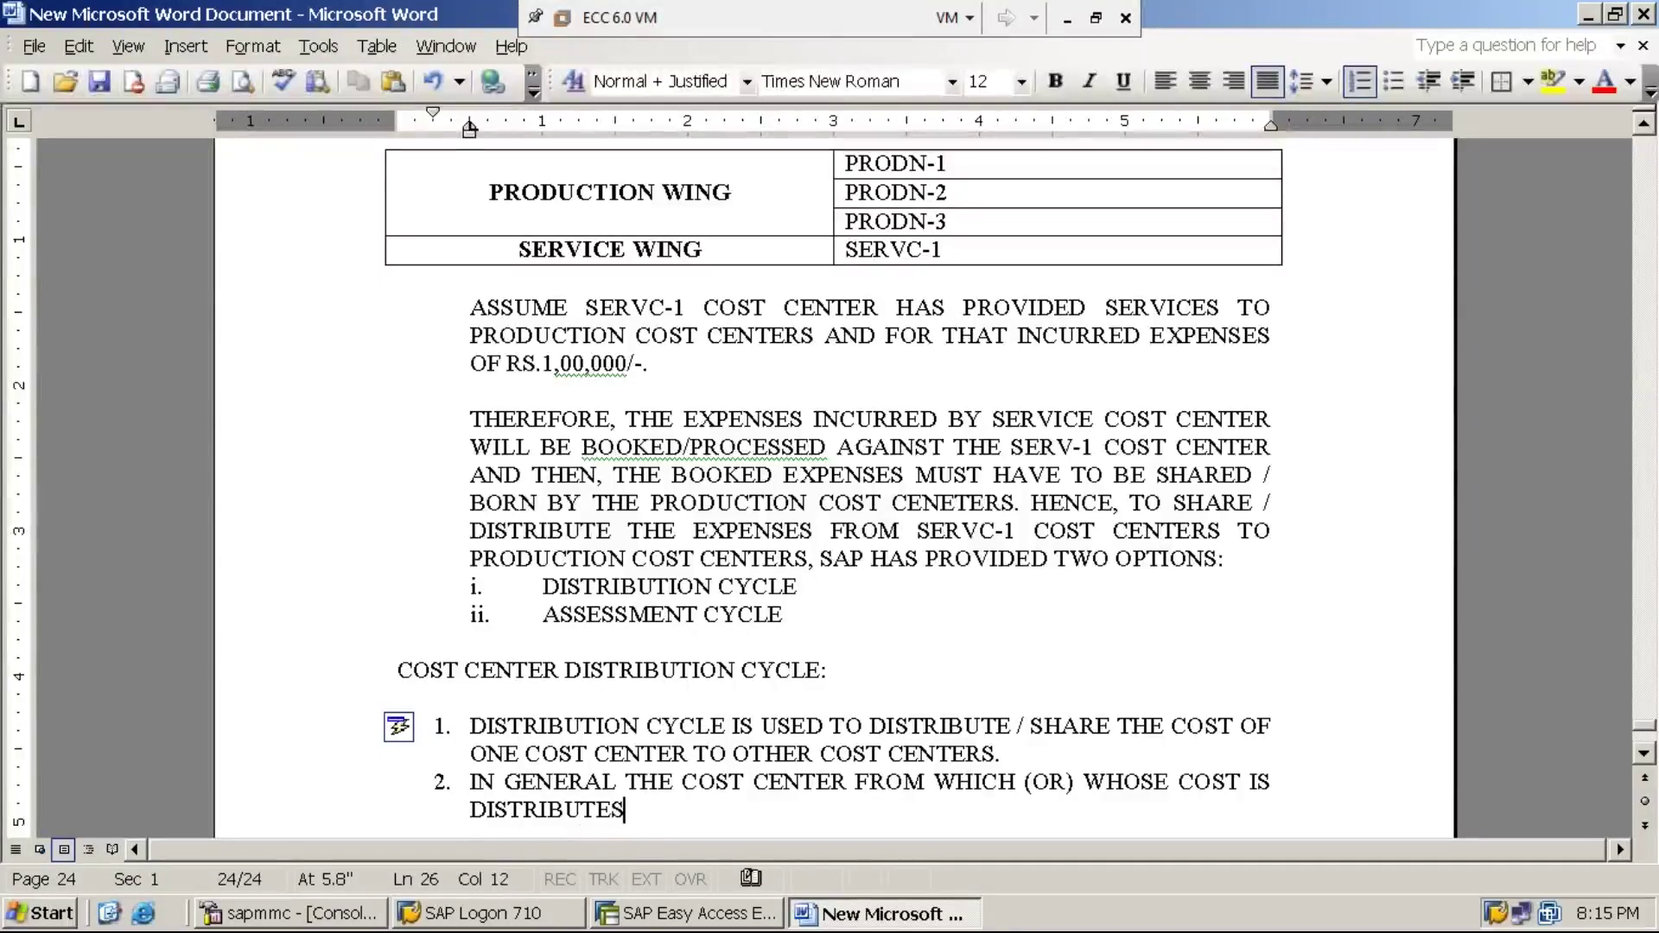
{"action": "type", "text": "ED IS CALL"}
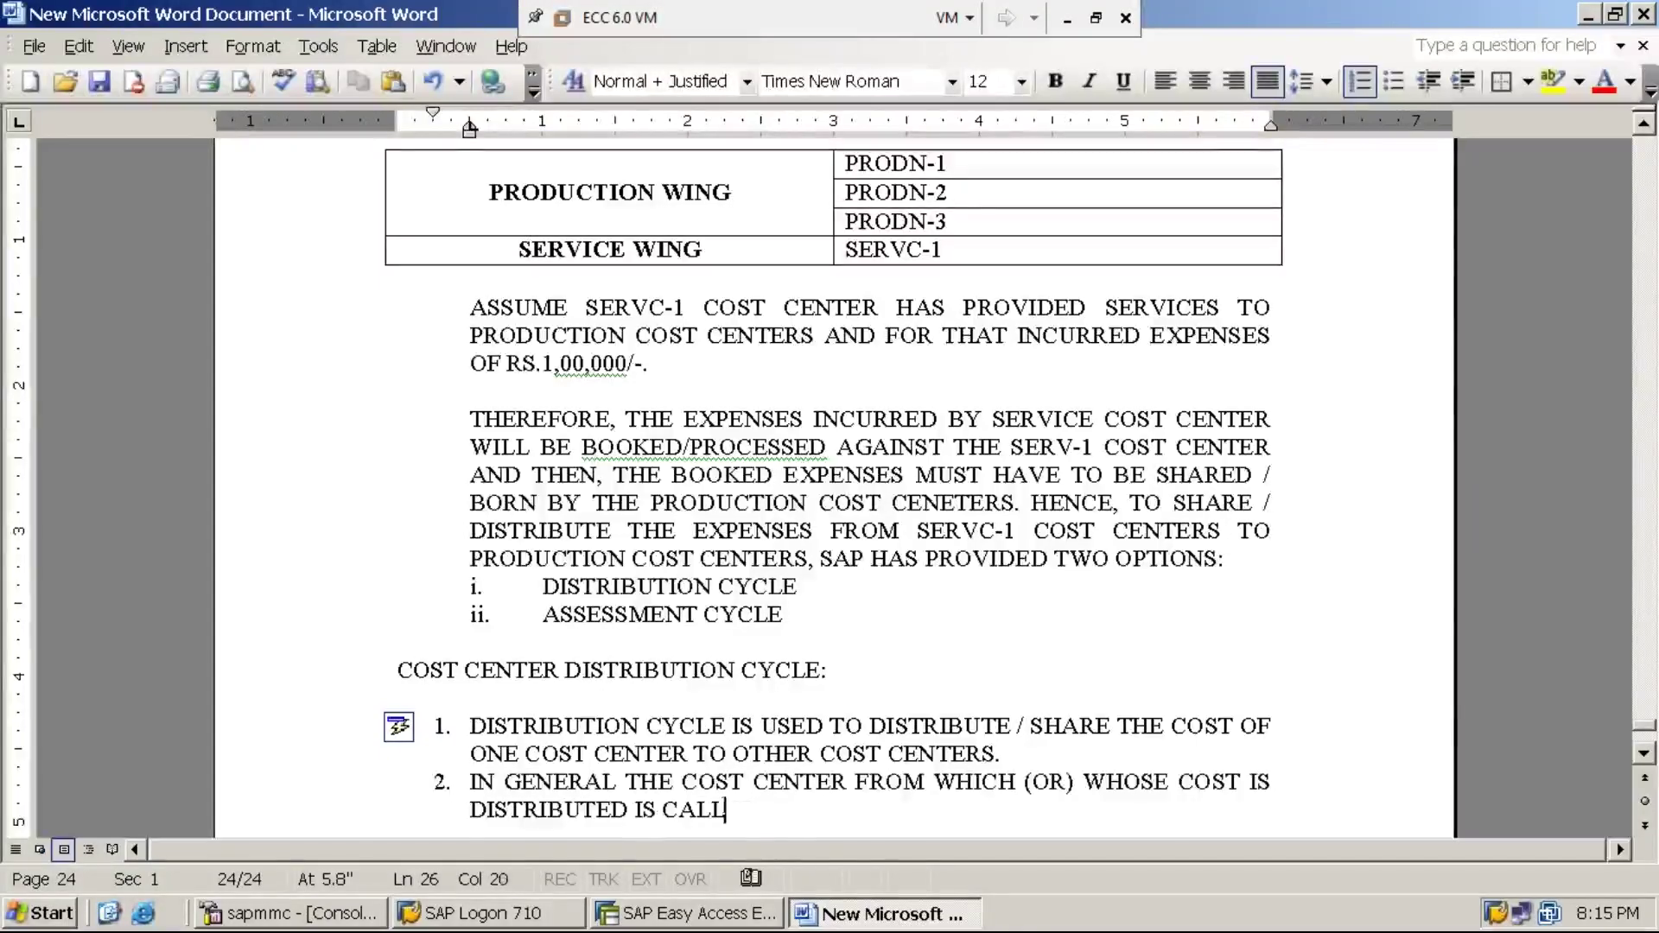
{"action": "type", "text": "ED AS \"SERVIICE"}
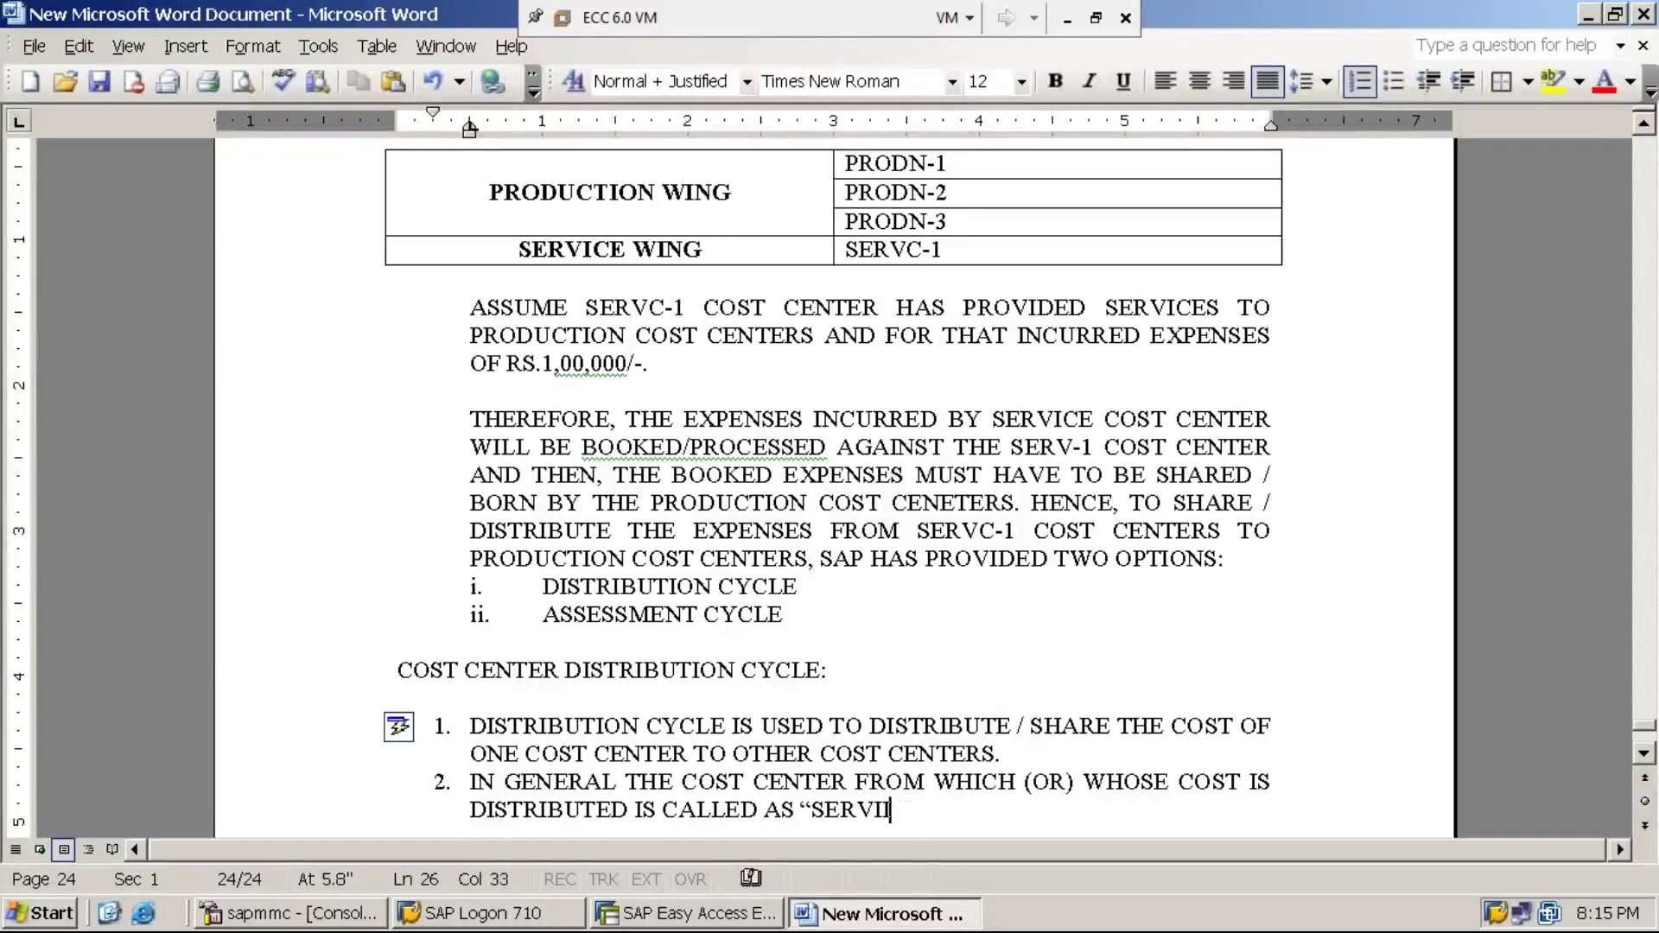
{"action": "type", "text": " PRO"}
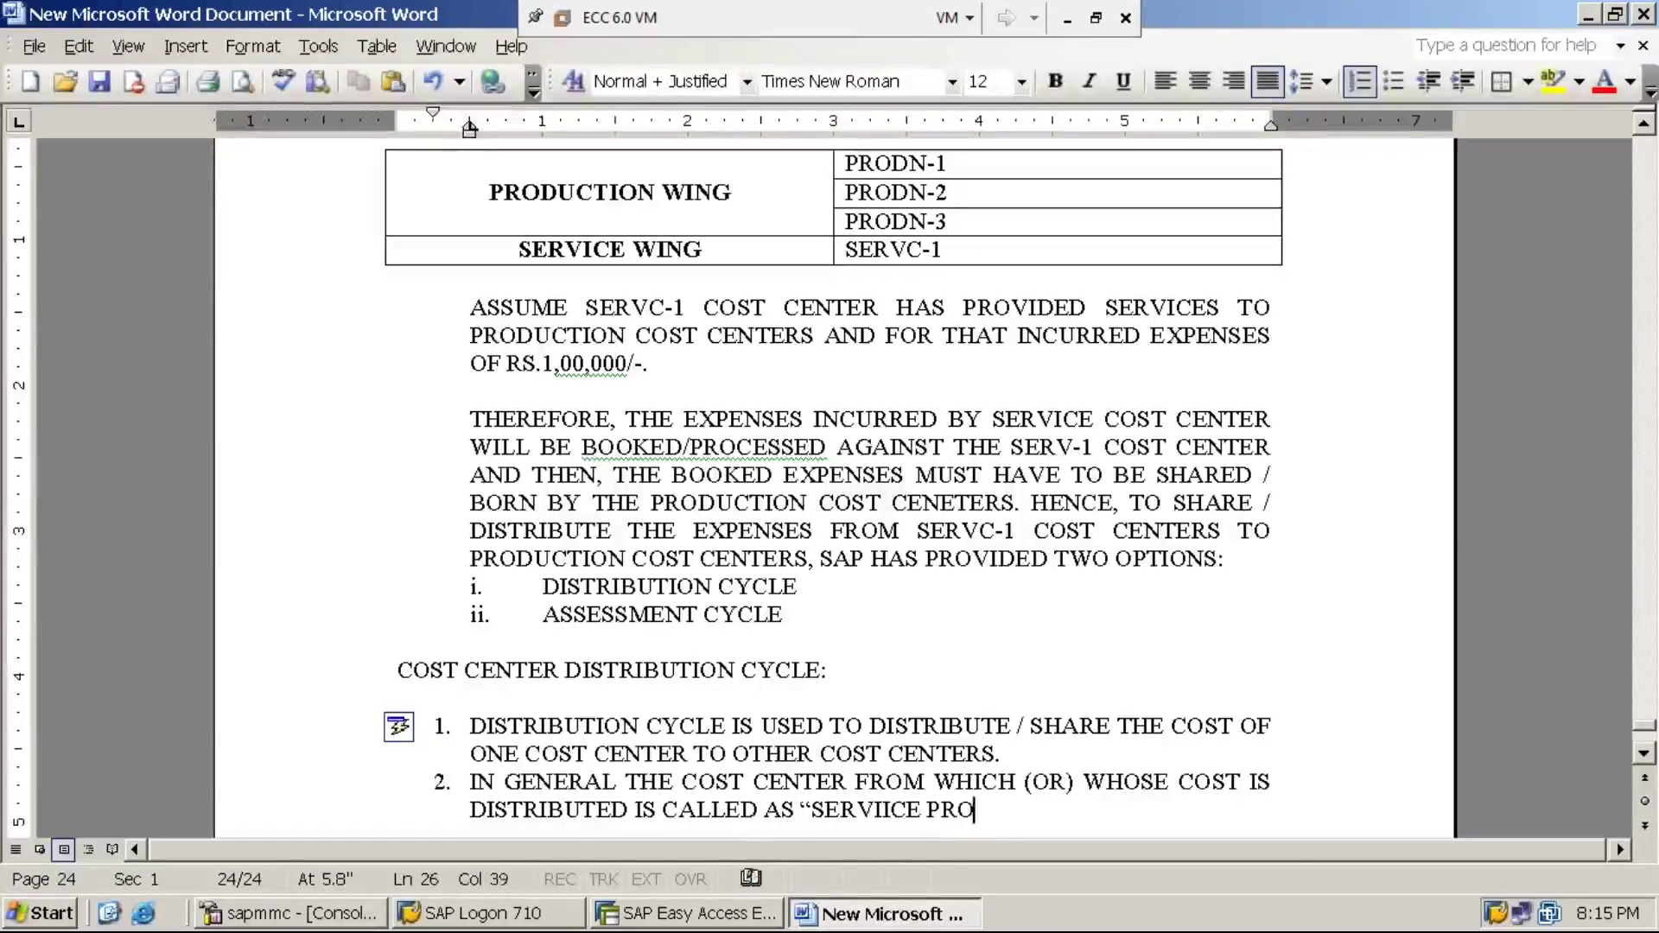
{"action": "type", "text": "VIDING COST CENTER”"}
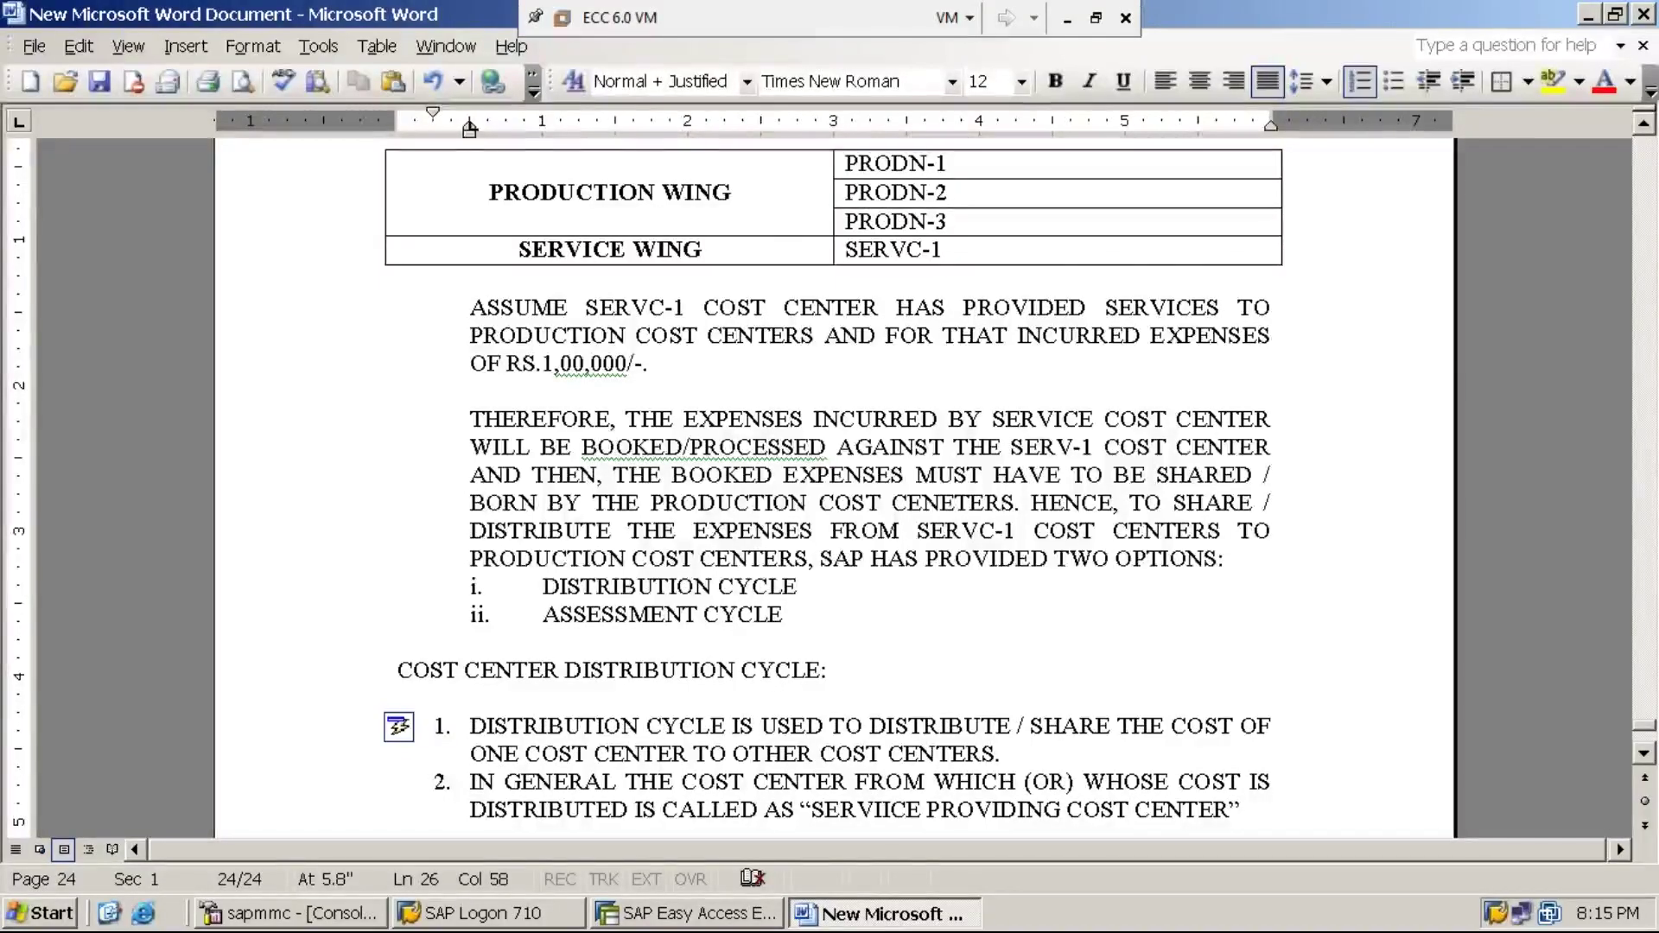
Add numbered point 3 below the distribution cycle heading, beginning with "THE COST CETNER TO WHICH THE COST IS DISTRIBUTED/SHARED"
{"action": "key", "text": "Return"}
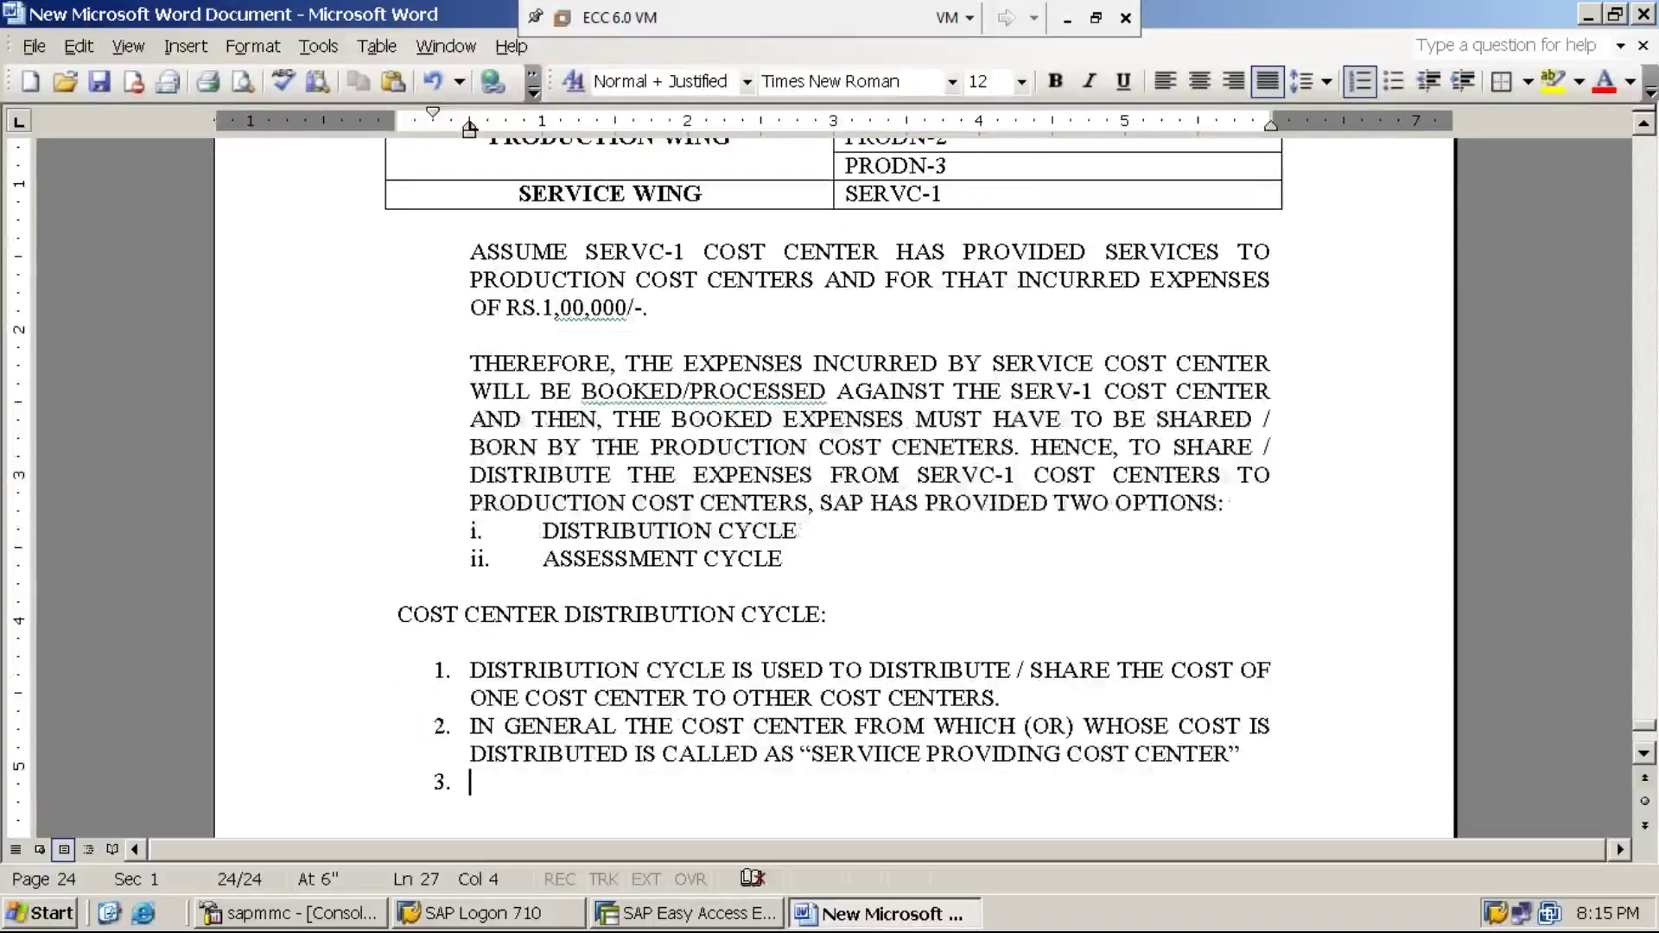
{"action": "type", "text": "THE COS"}
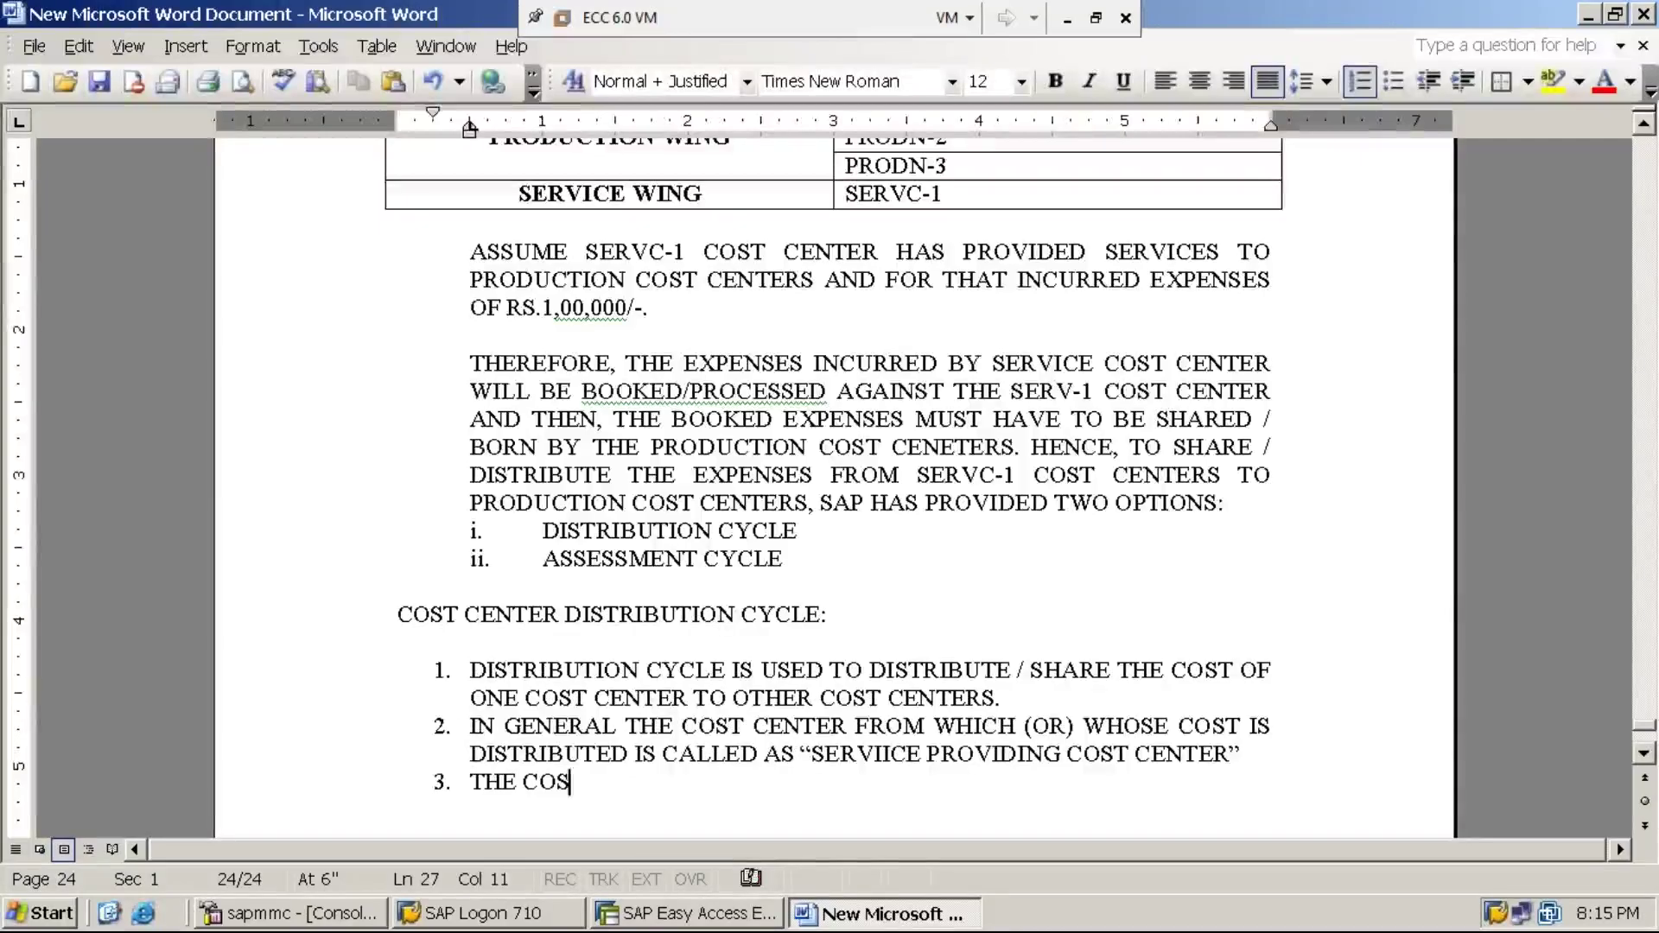
{"action": "type", "text": "T CETNER TO W"}
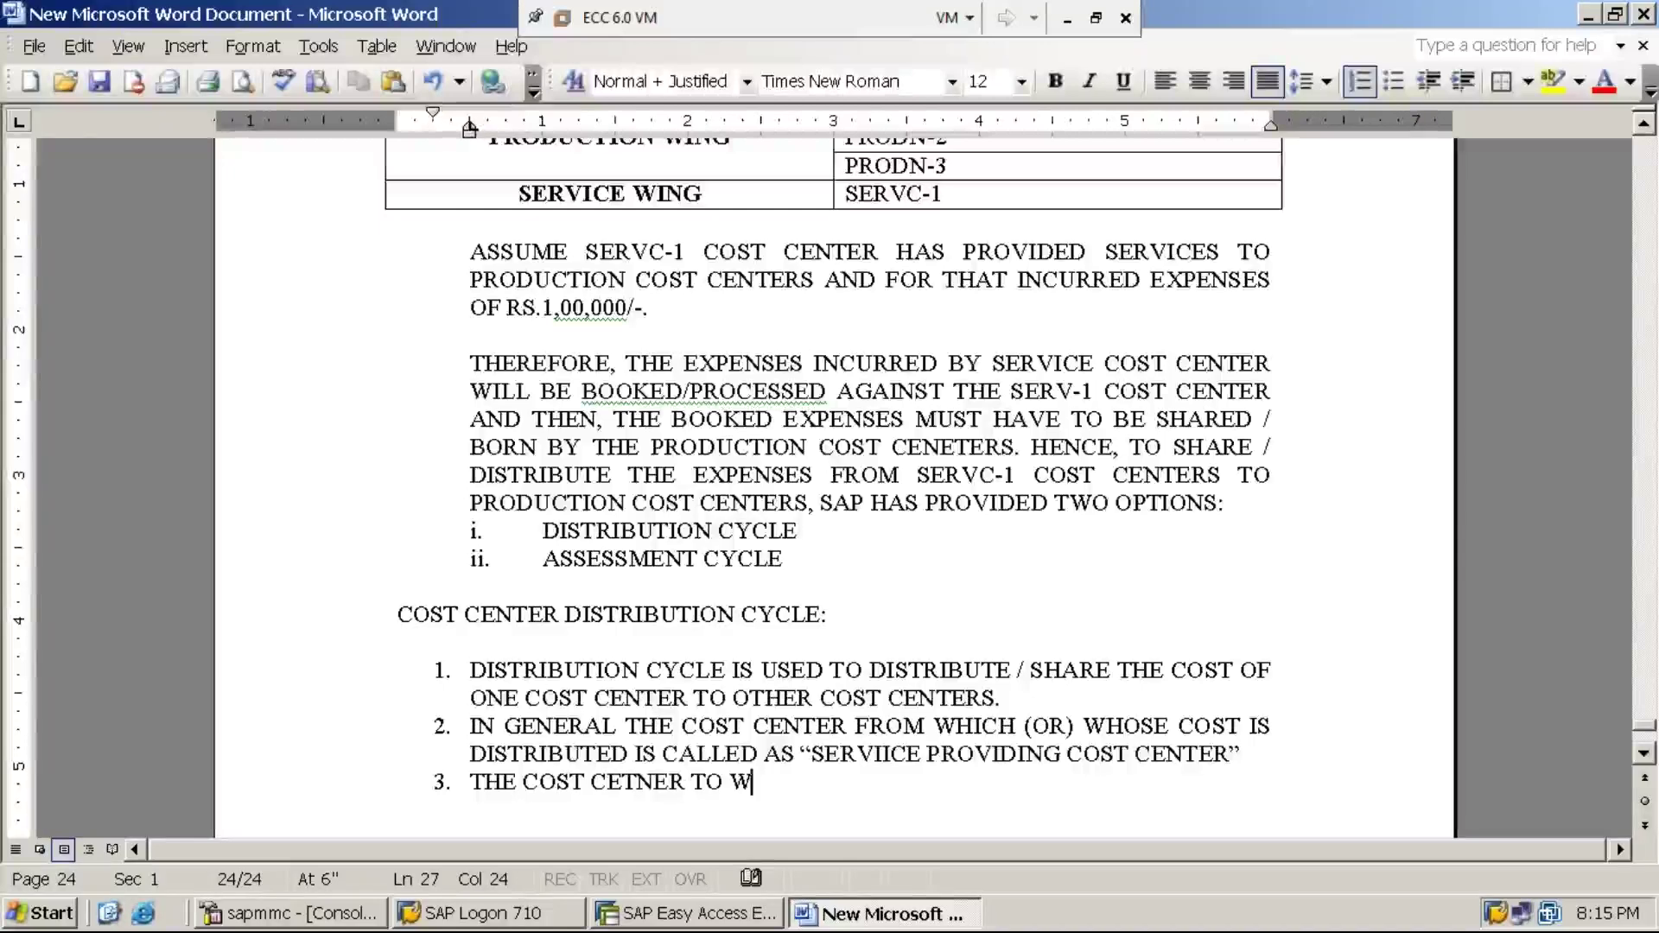
{"action": "type", "text": "HICH THE COST"}
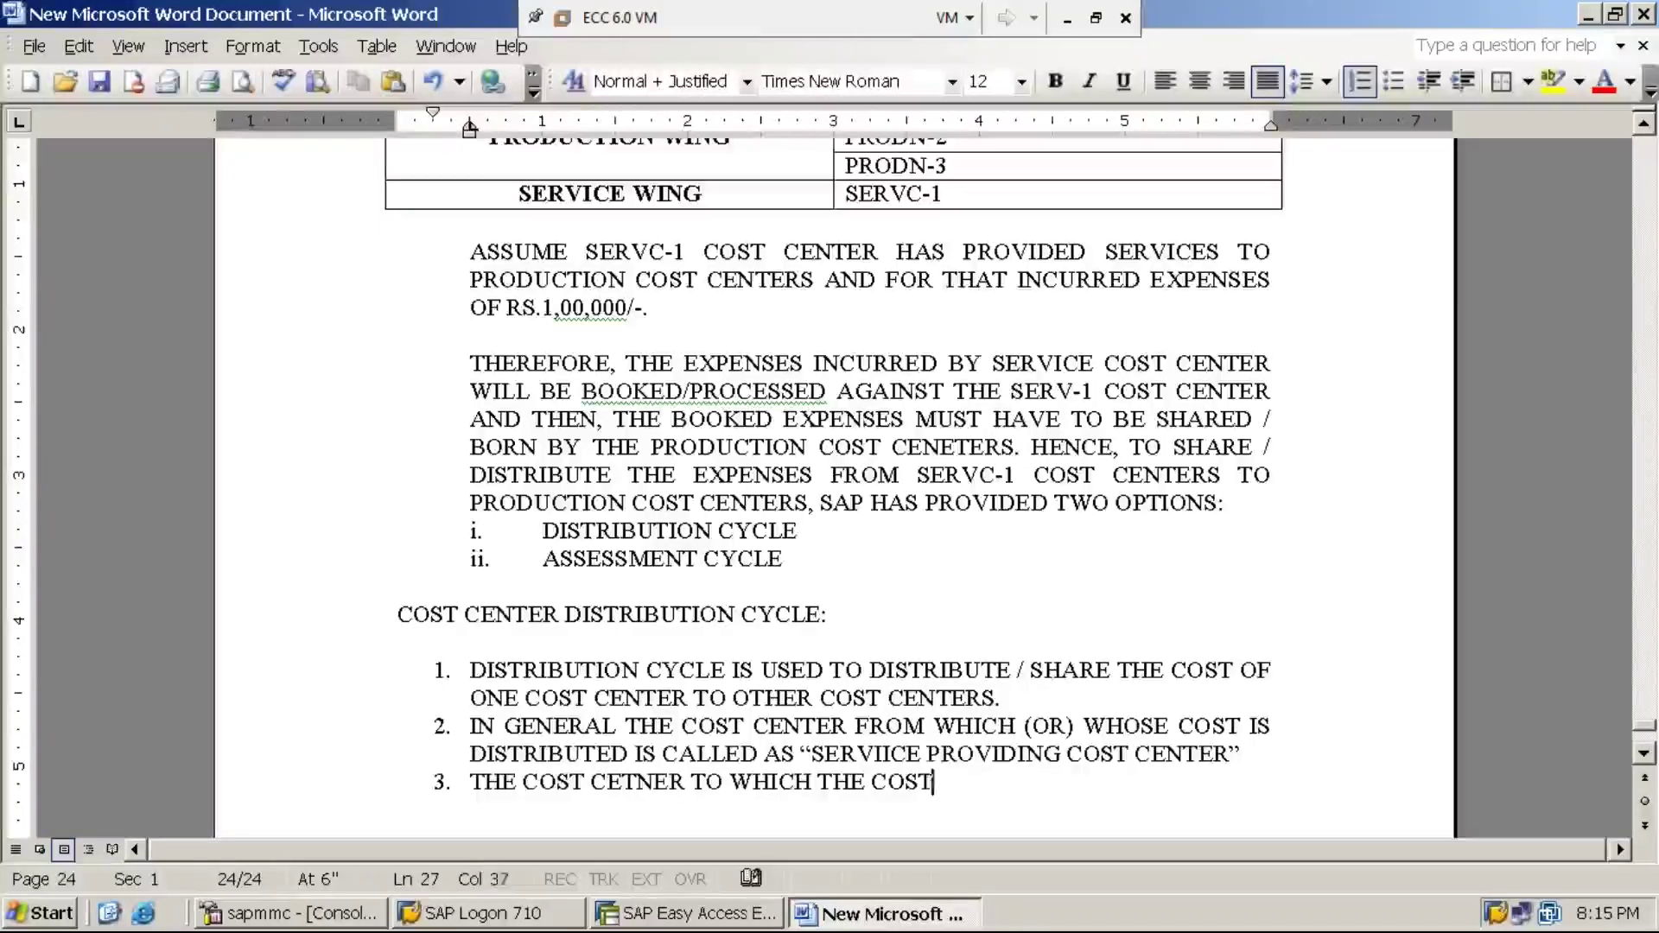
{"action": "type", "text": " IS DIS"}
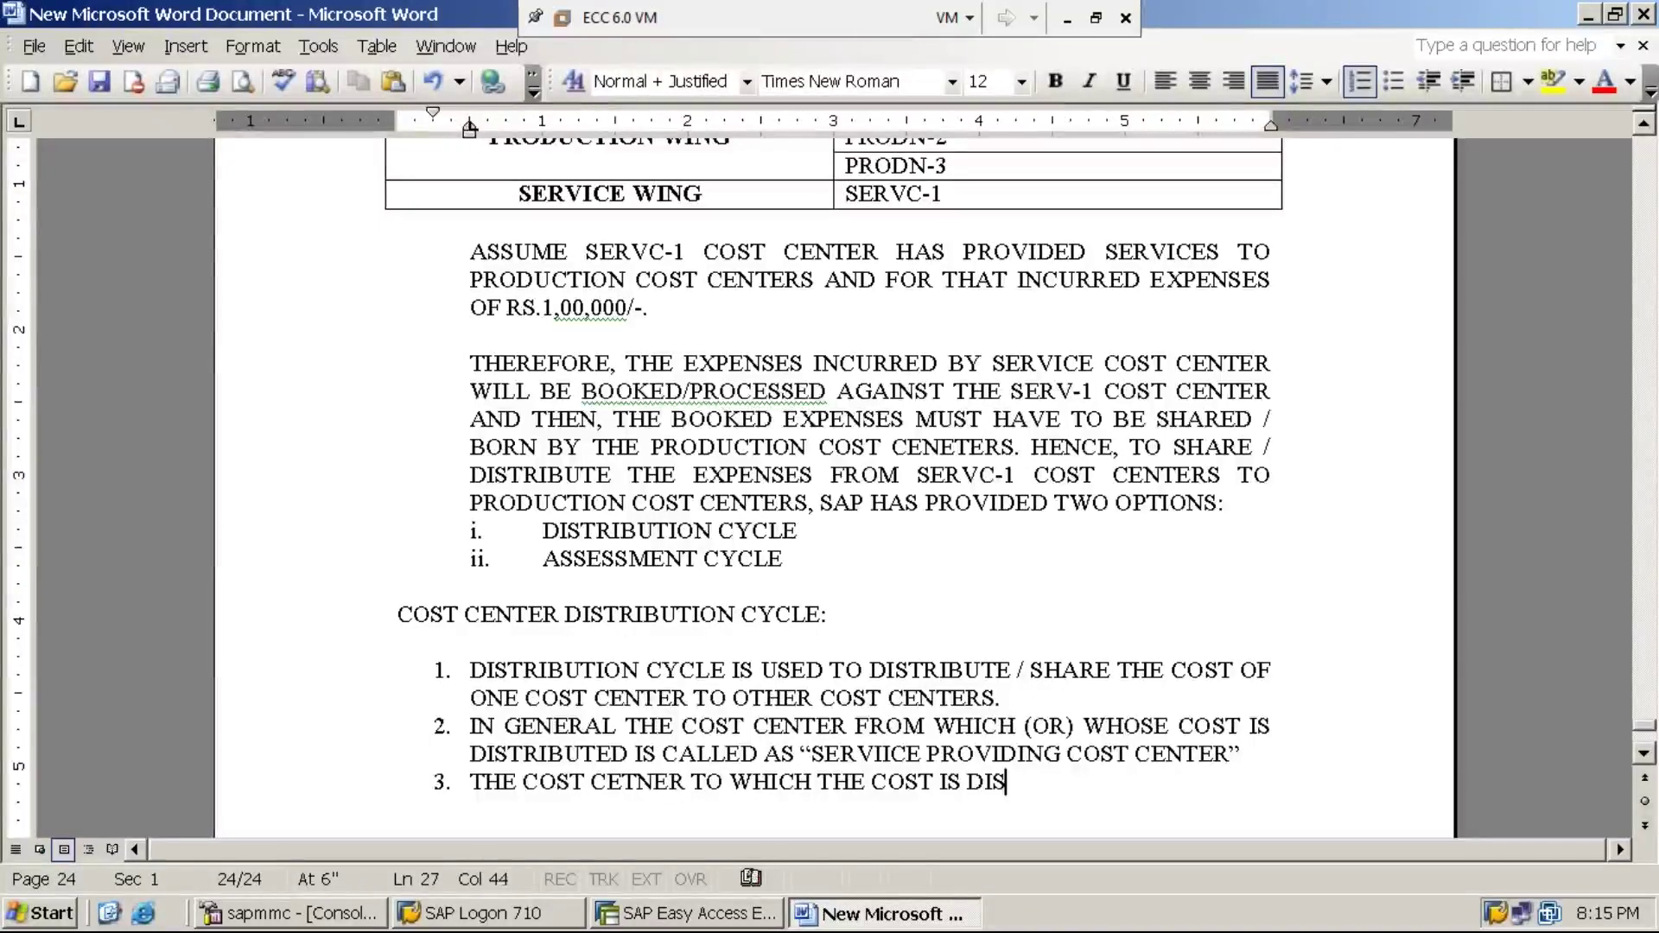
{"action": "type", "text": "TRIBUTED/SHARED "}
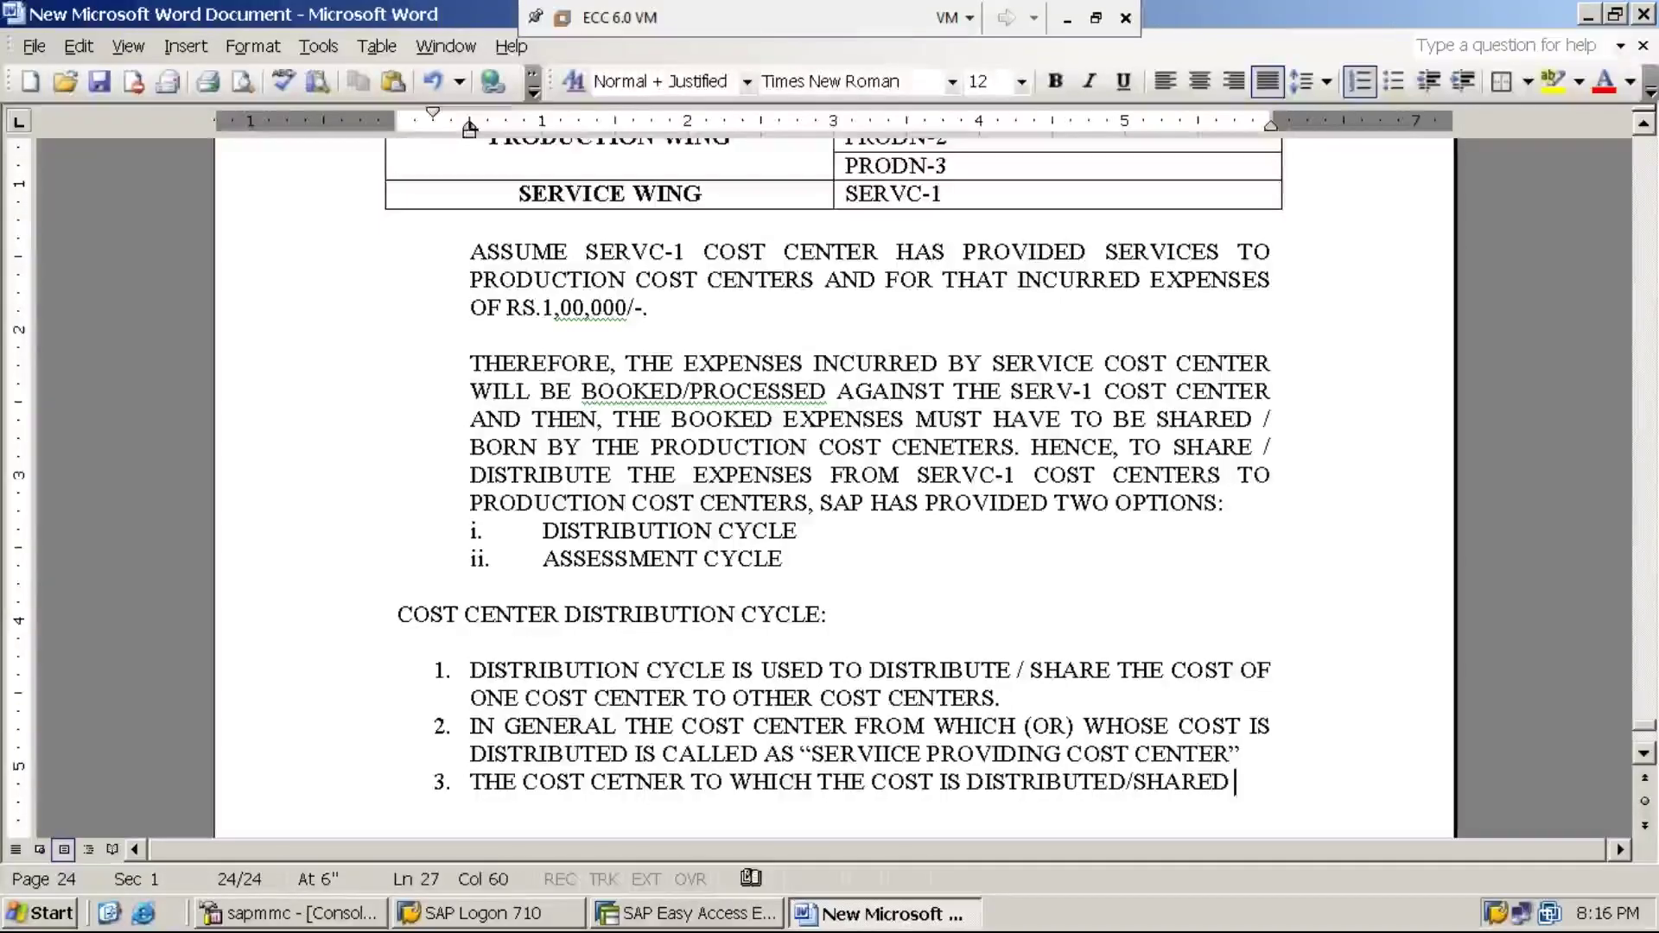
Continue point 3 with "IS CALLED AS “SERVICE RECEIVING COST CENTER”."
{"action": "type", "text": "IS CALLED "}
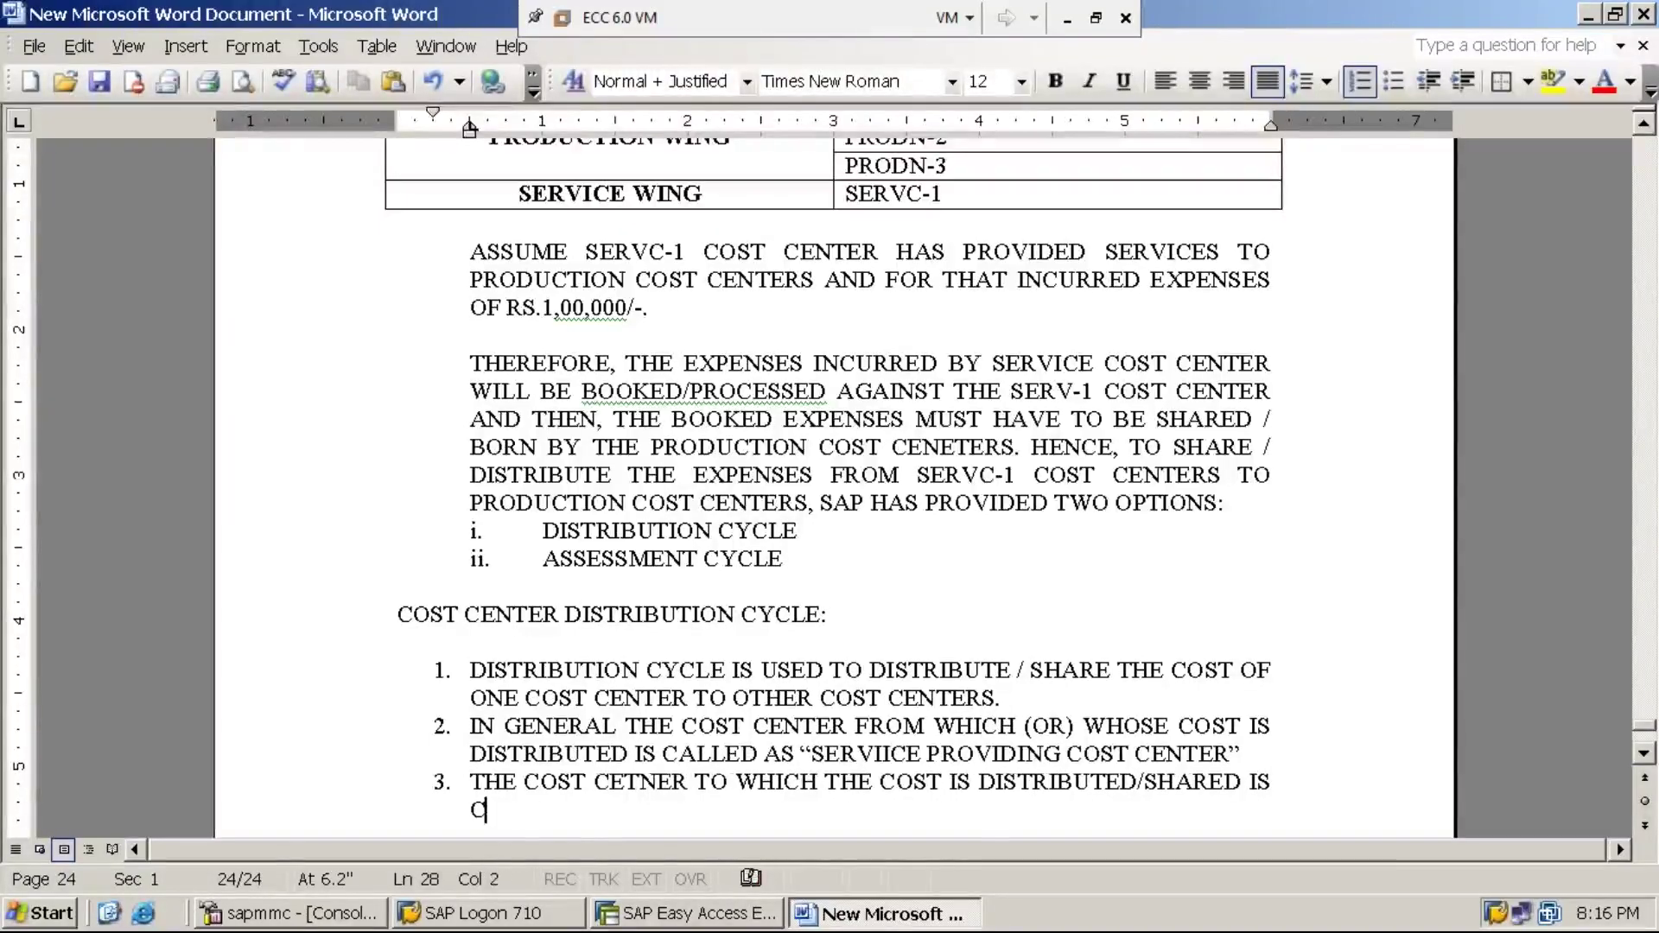
{"action": "type", "text": "AS "}
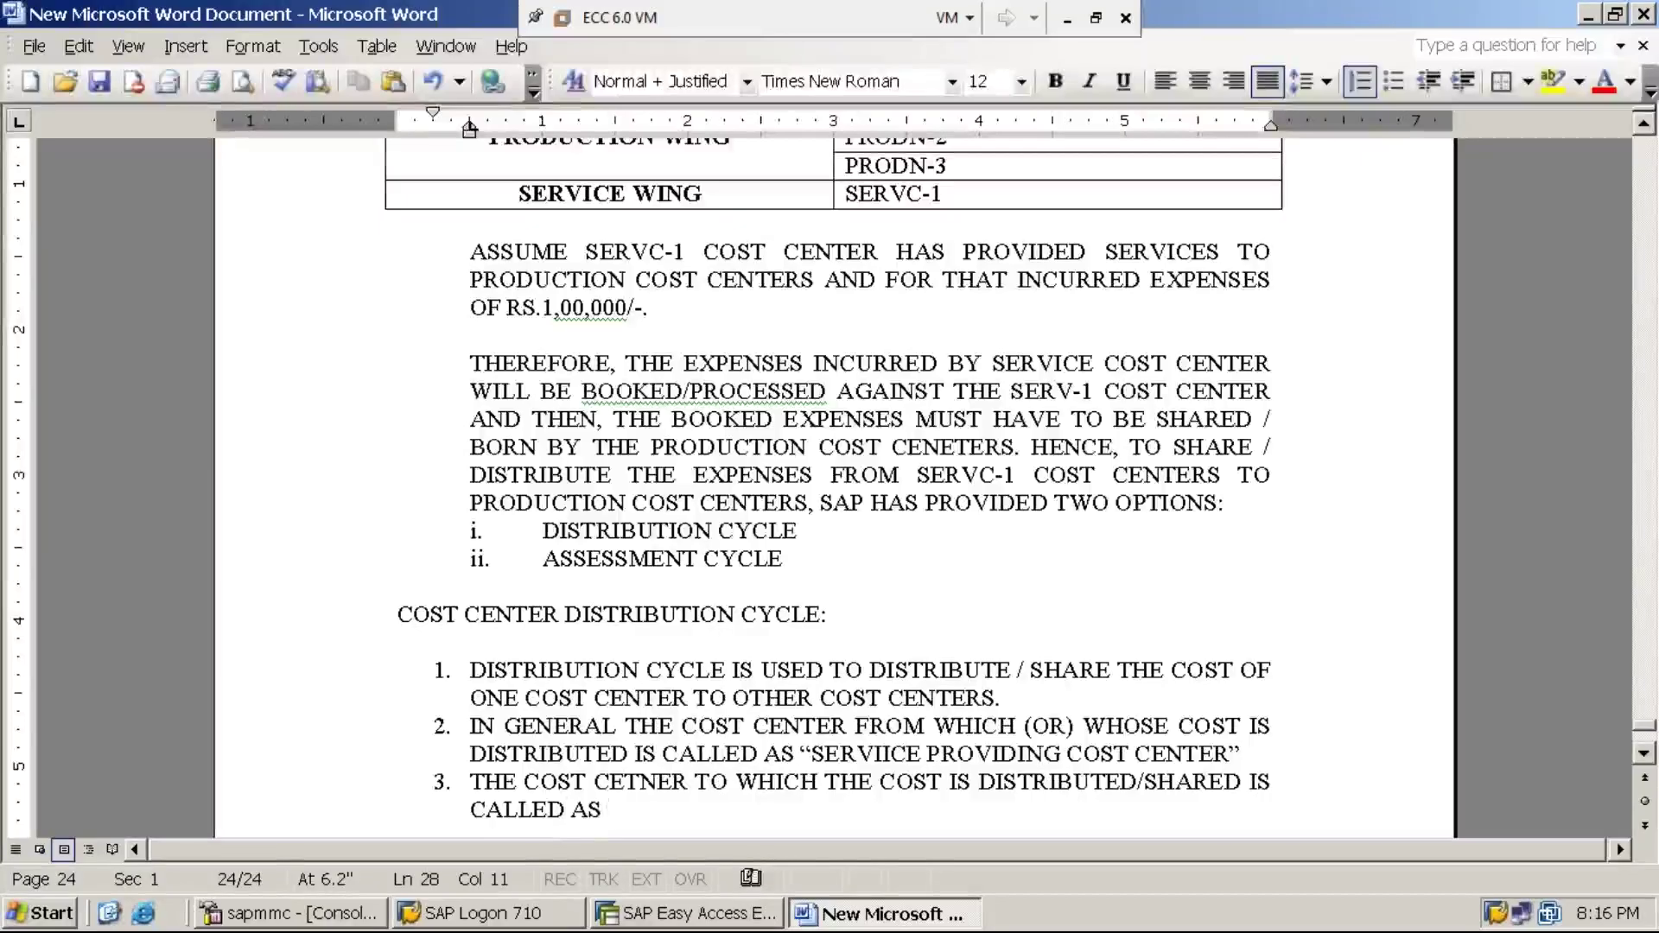
{"action": "type", "text": "\"SERVICE"}
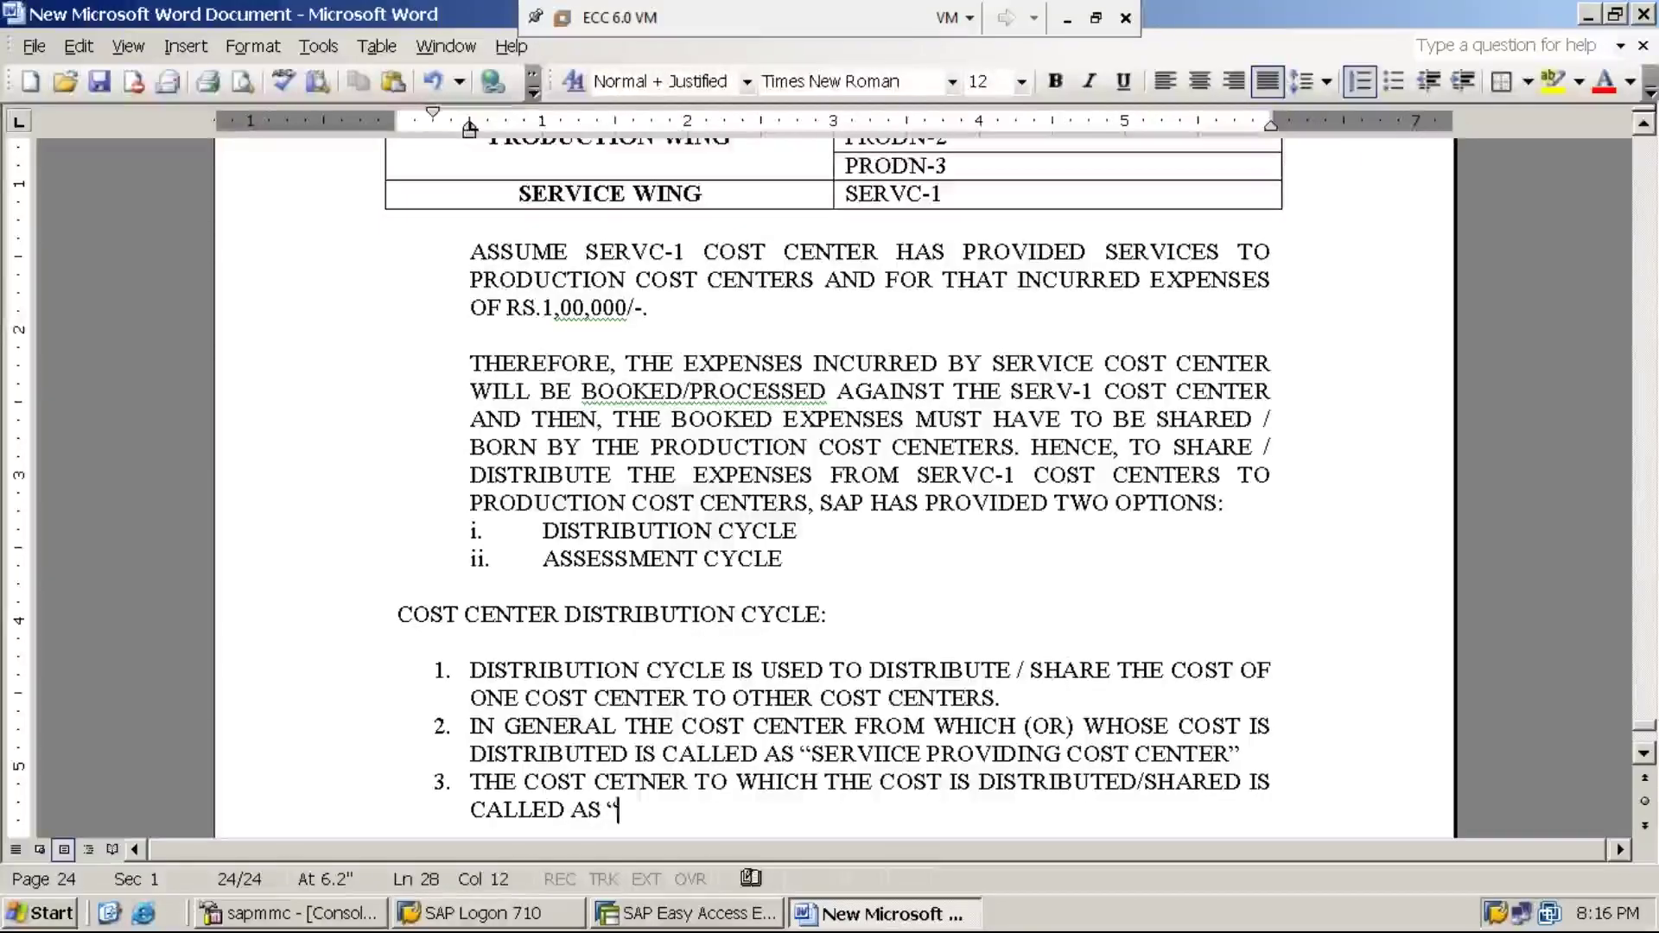
{"action": "type", "text": " RECEI"}
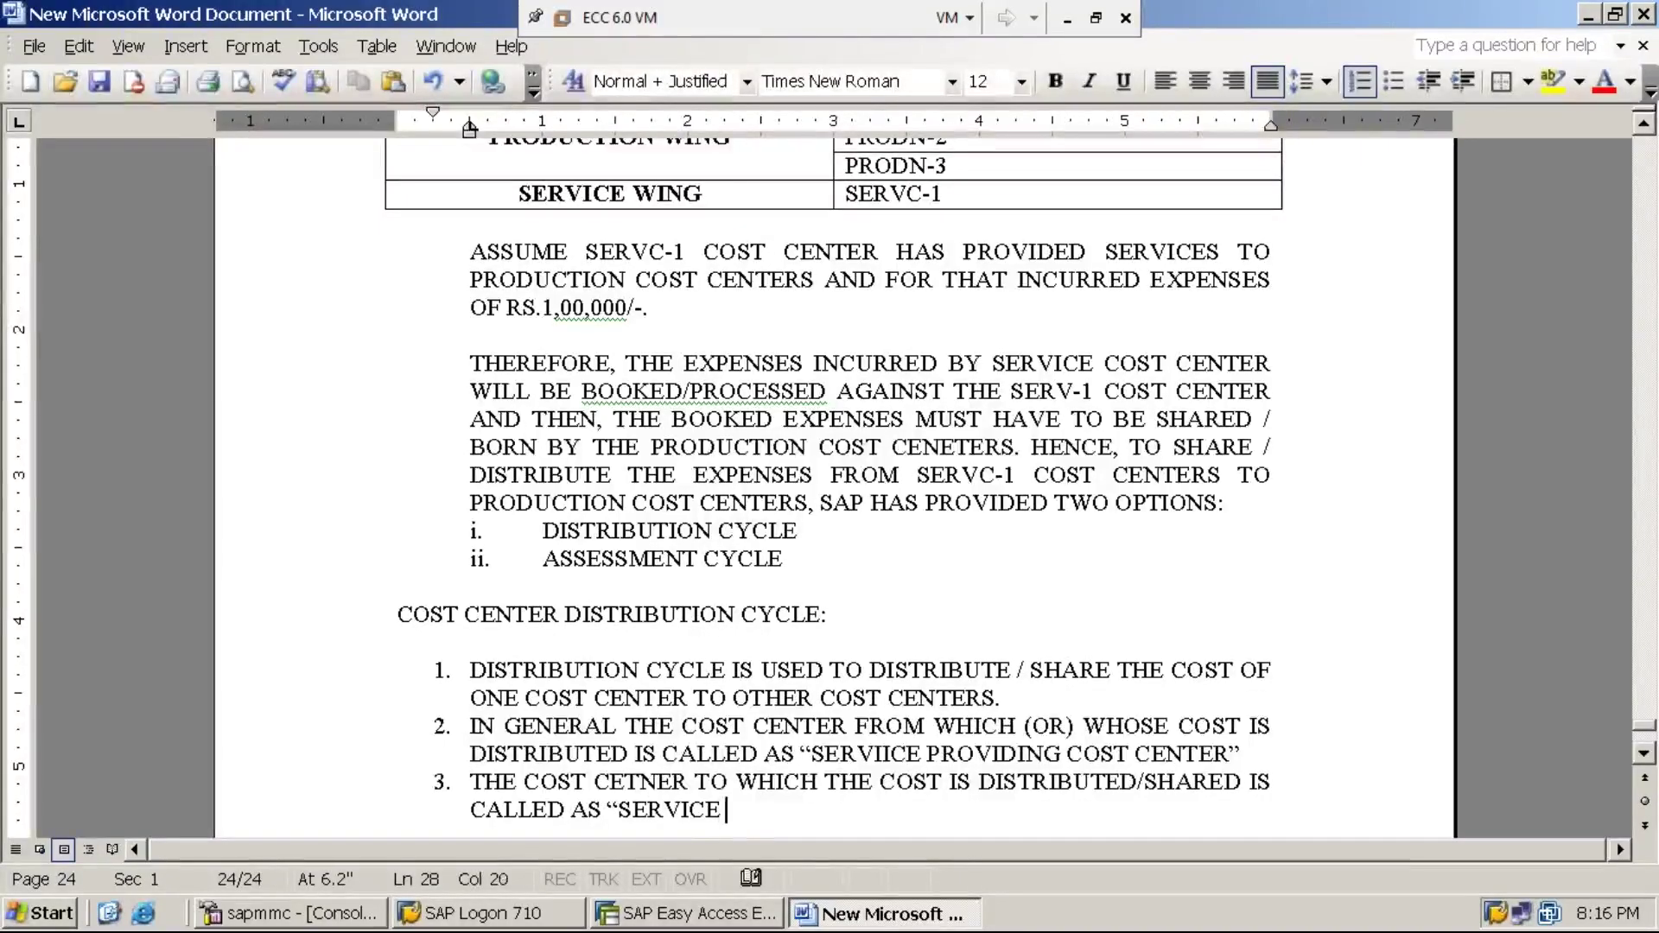
{"action": "type", "text": "VIN"}
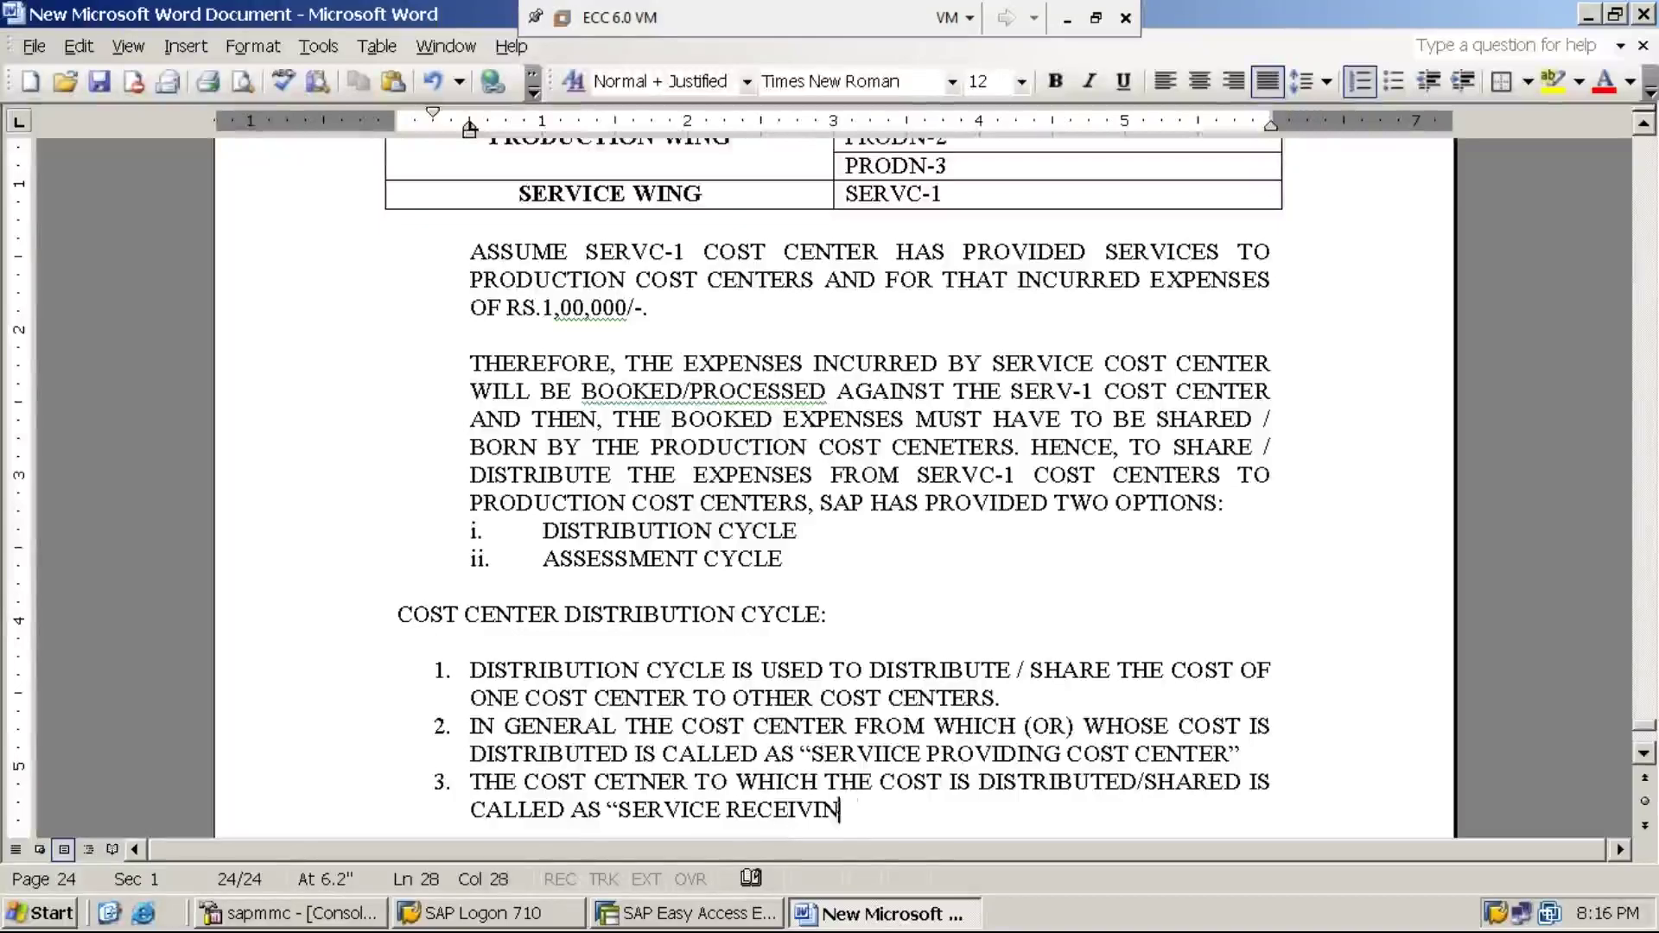
{"action": "type", "text": "G COST CENTE"}
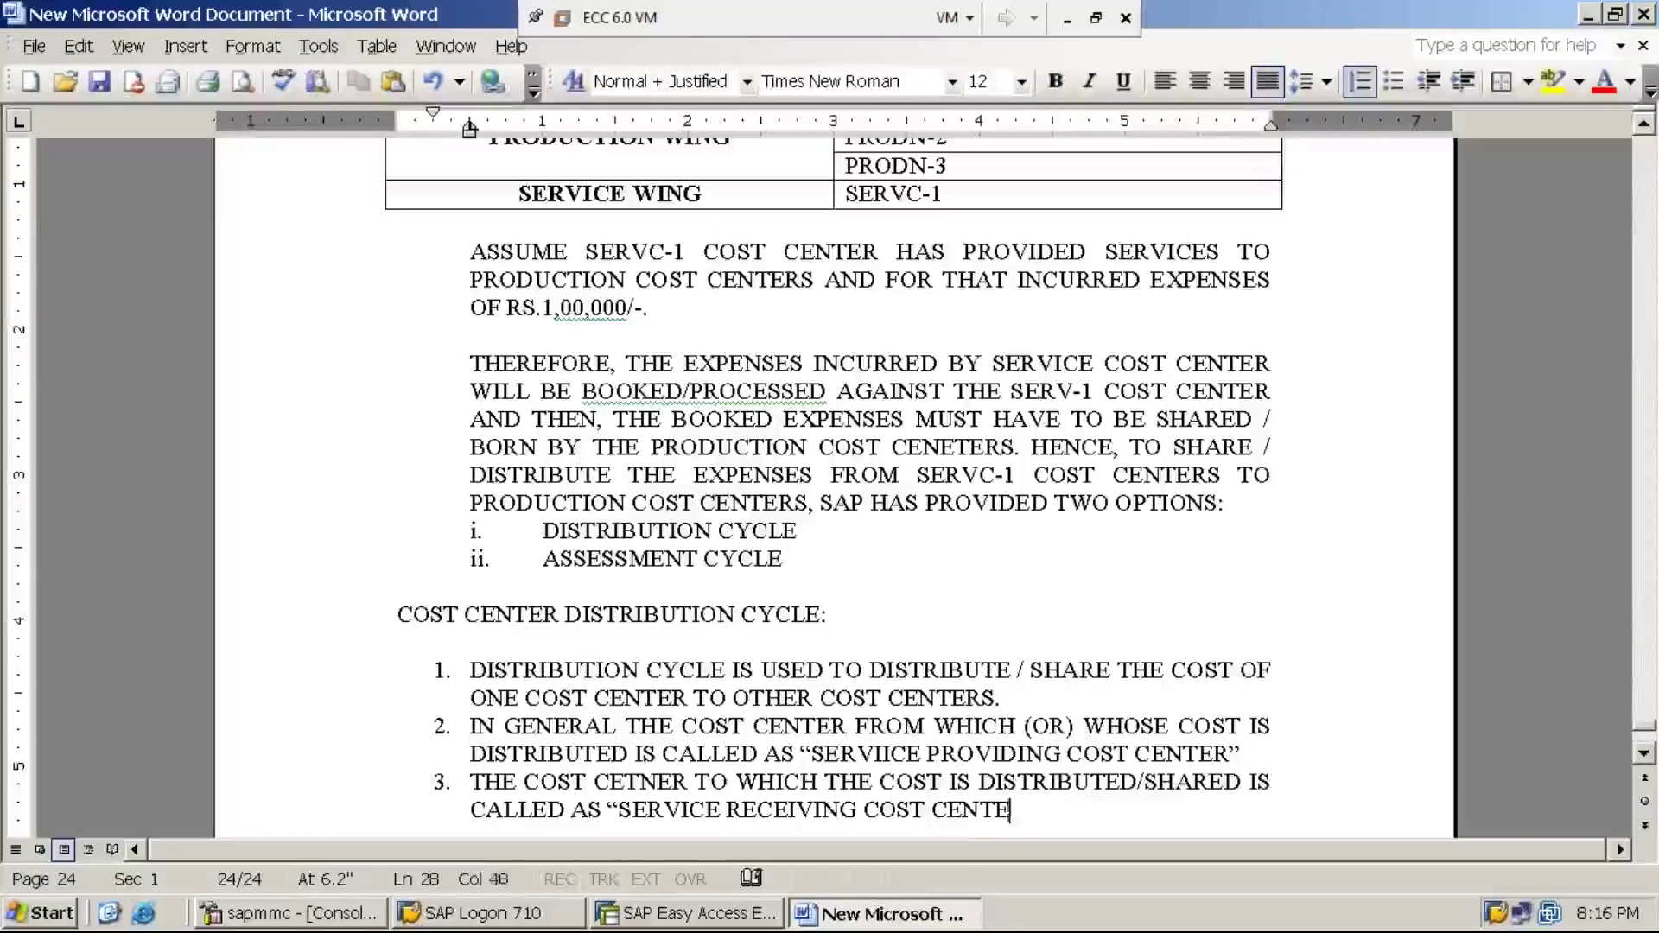
{"action": "type", "text": "R\"."}
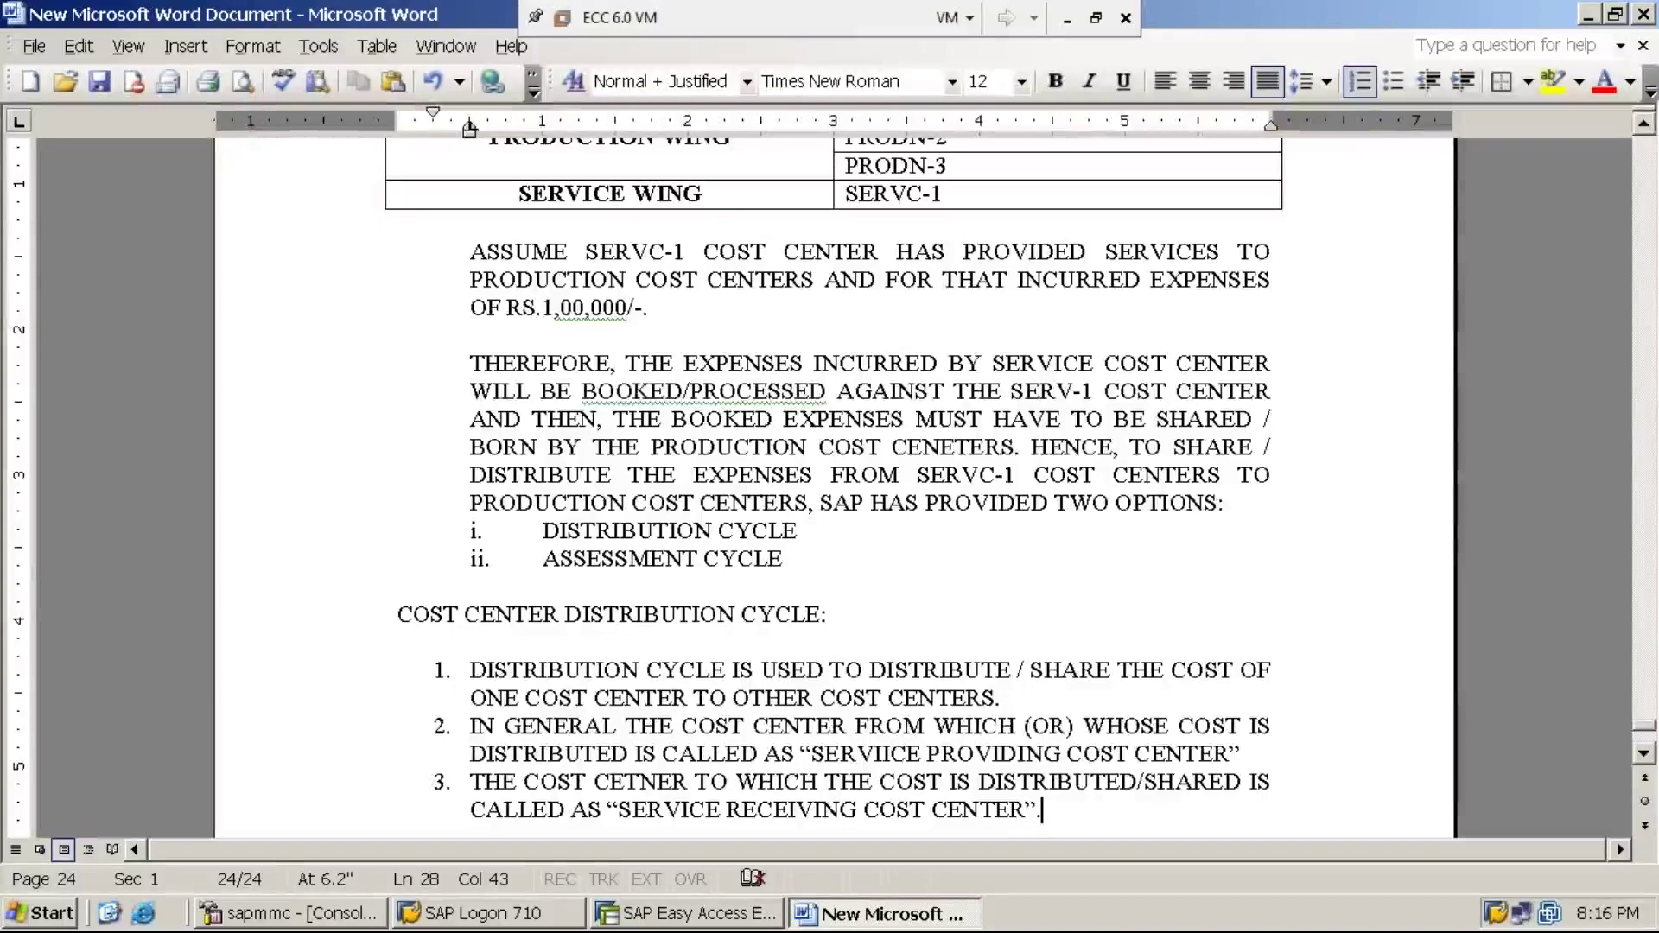
Add to point 3 the sentence "SERVICE RECEIVING COST CENTER IS ALSO CALLED AS “RECIPIENT COST CENTER”"
{"action": "type", "text": "SERVIE"}
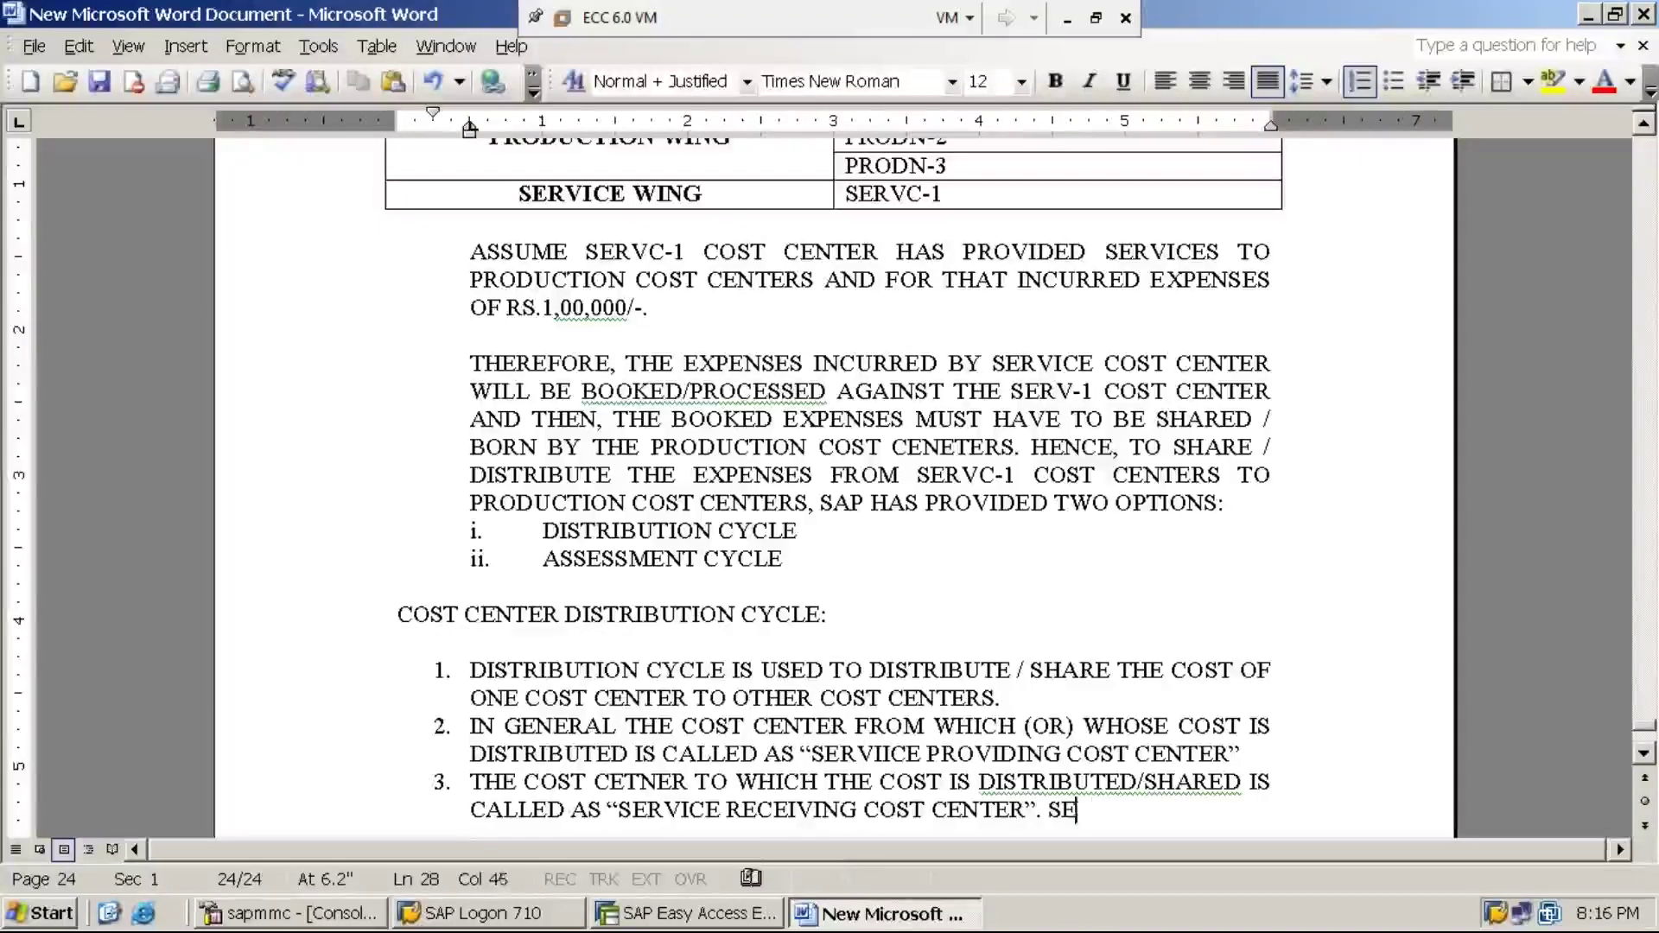
{"action": "key", "text": "BackSpace"}
{"action": "type", "text": "CE R"}
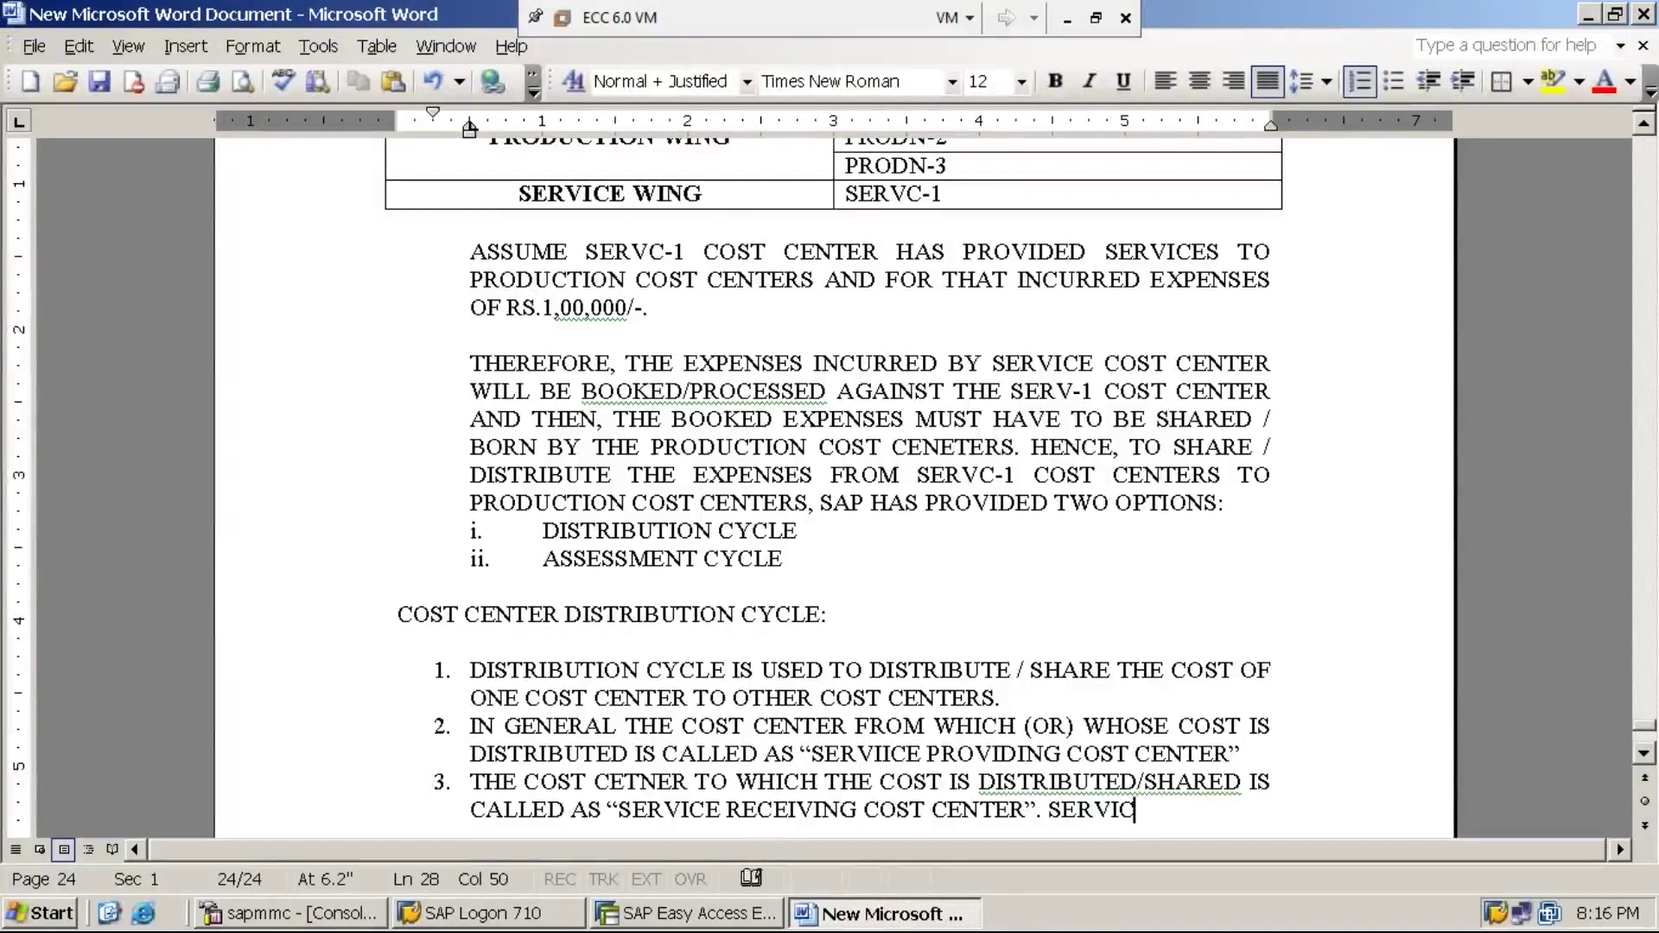
{"action": "type", "text": "ECEIVING COS"}
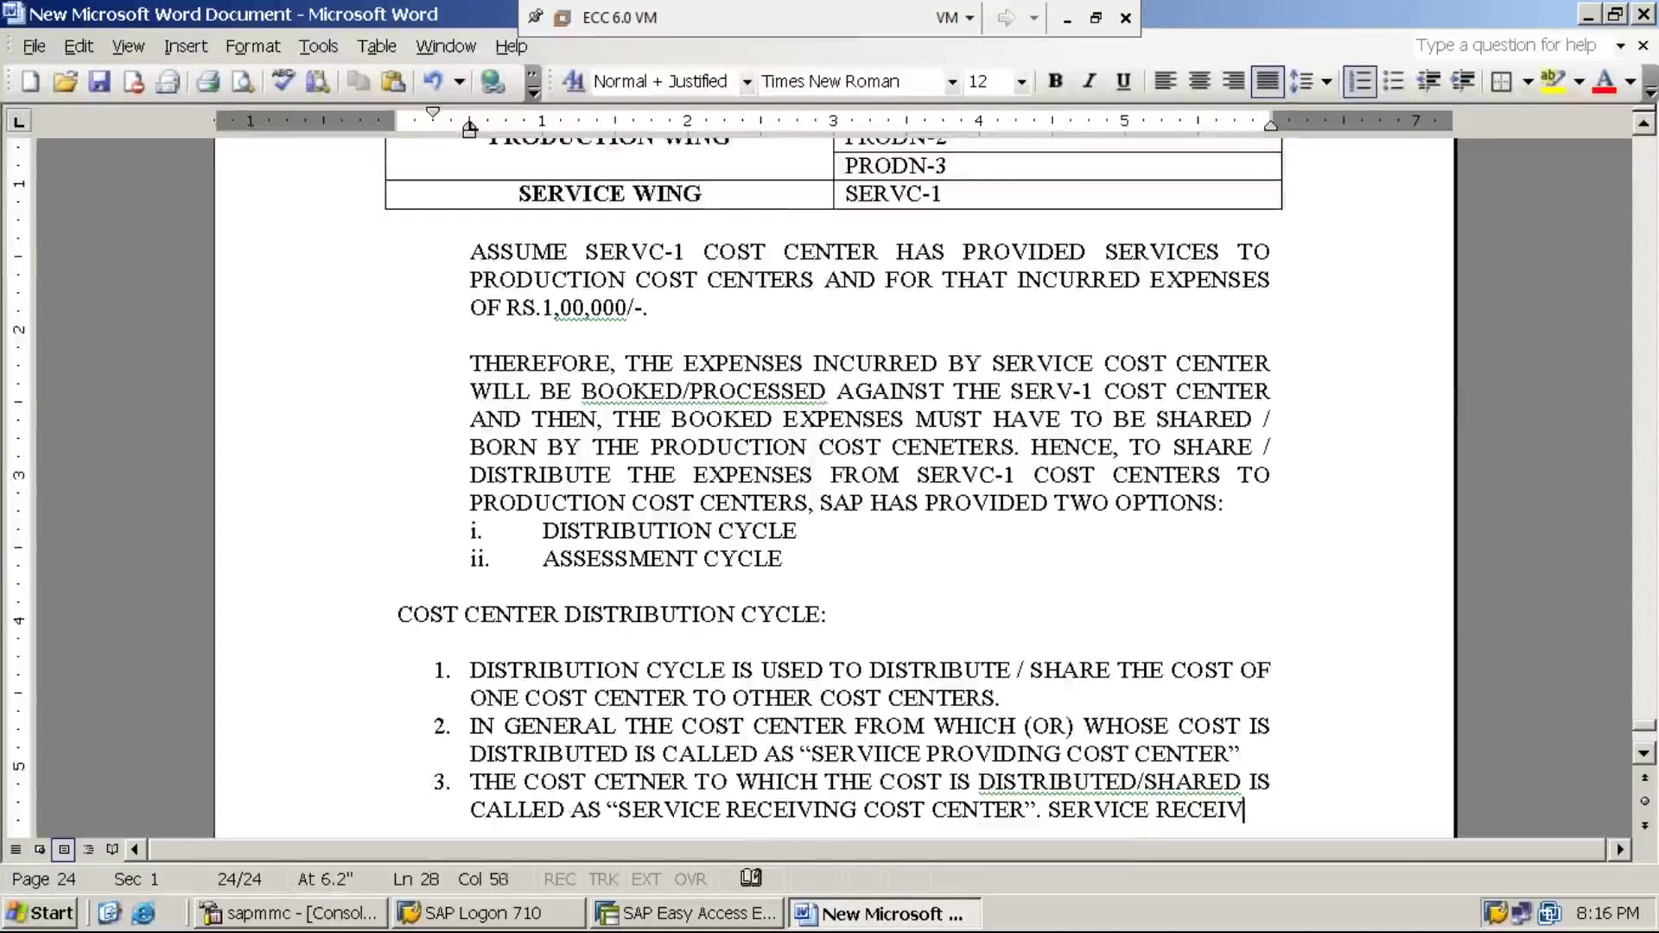
{"action": "type", "text": "T CENTE"}
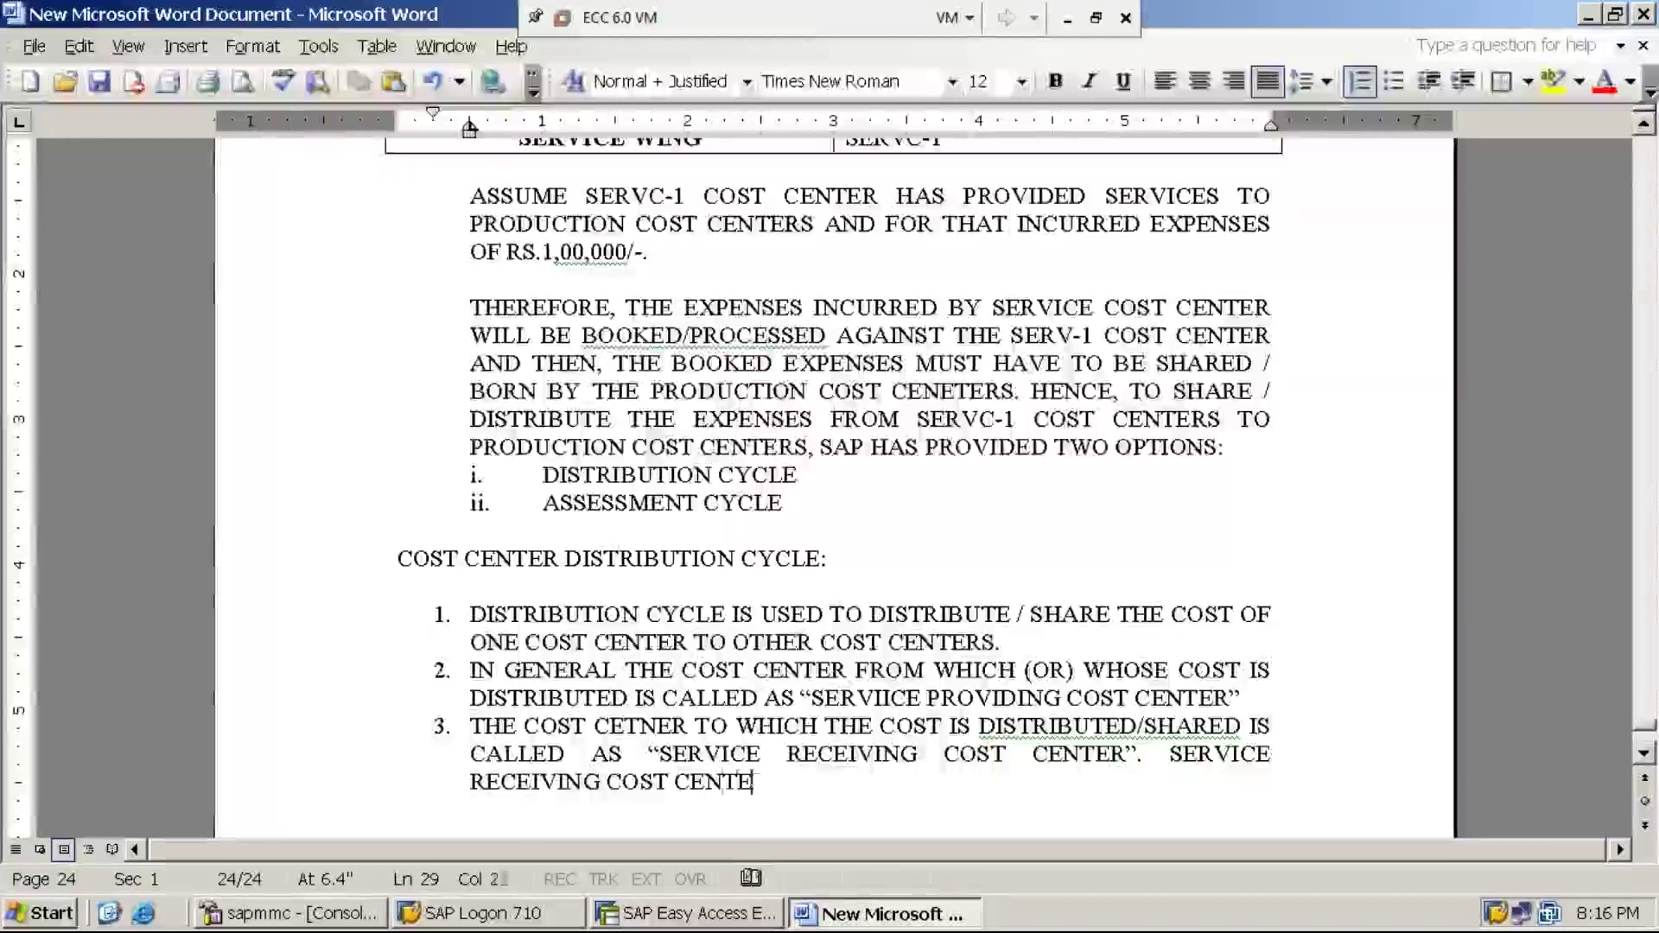
{"action": "type", "text": "R IS ALSO C"}
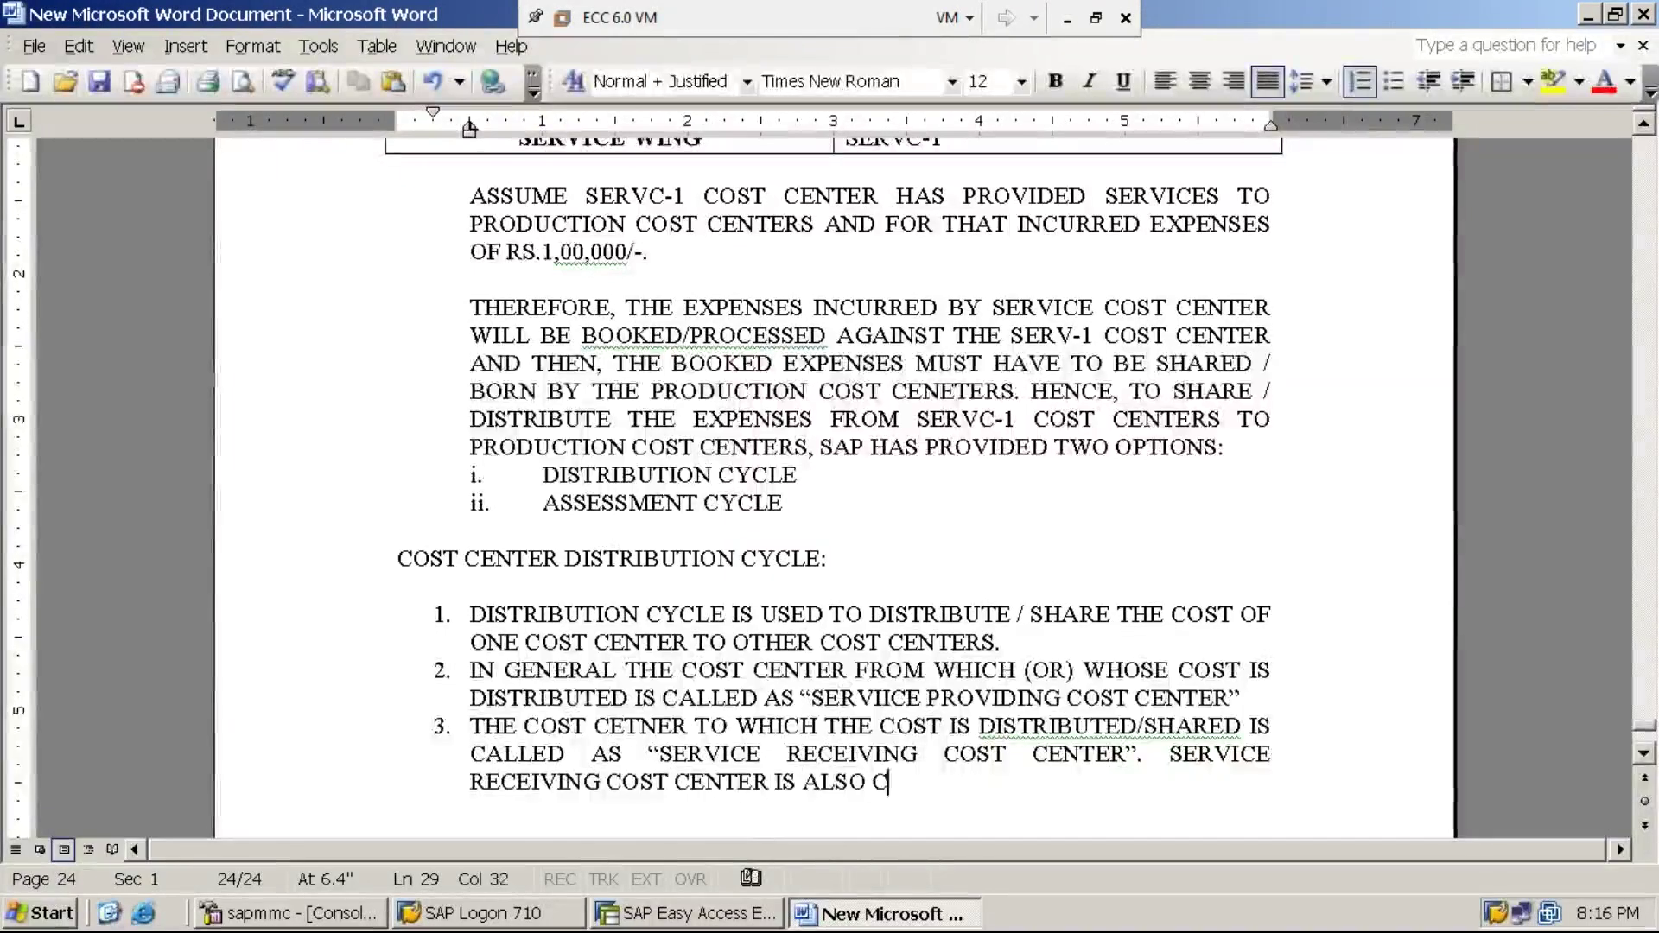
{"action": "type", "text": "ALLED AS “RECIPIENT COST CE"}
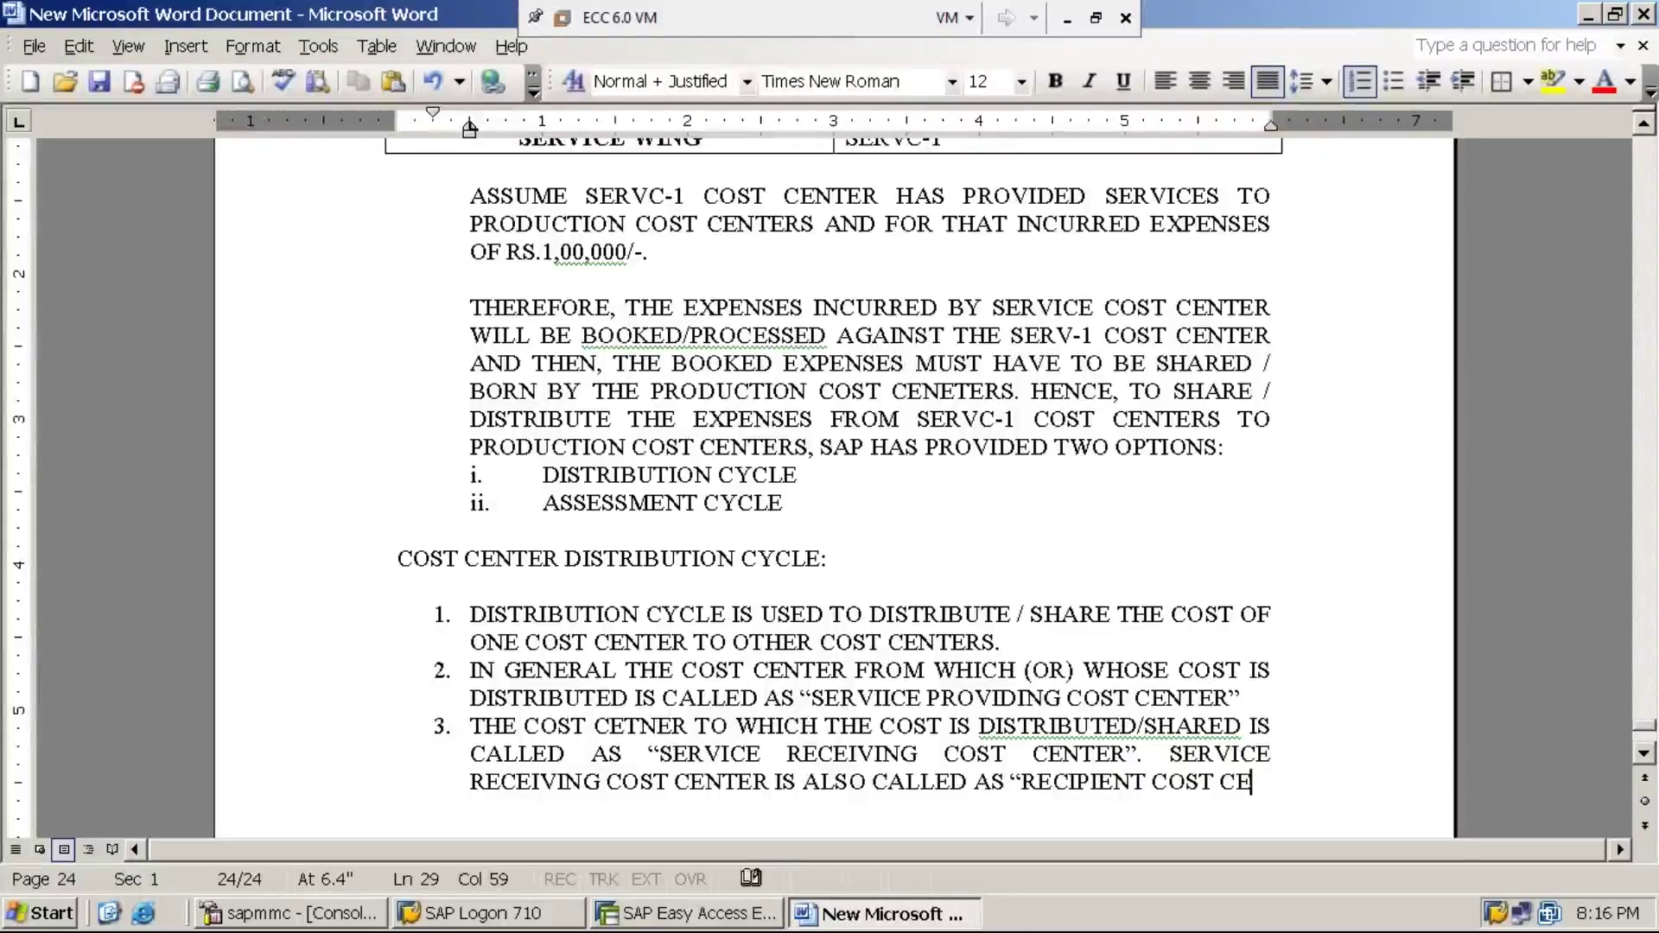
{"action": "type", "text": "NTER"}
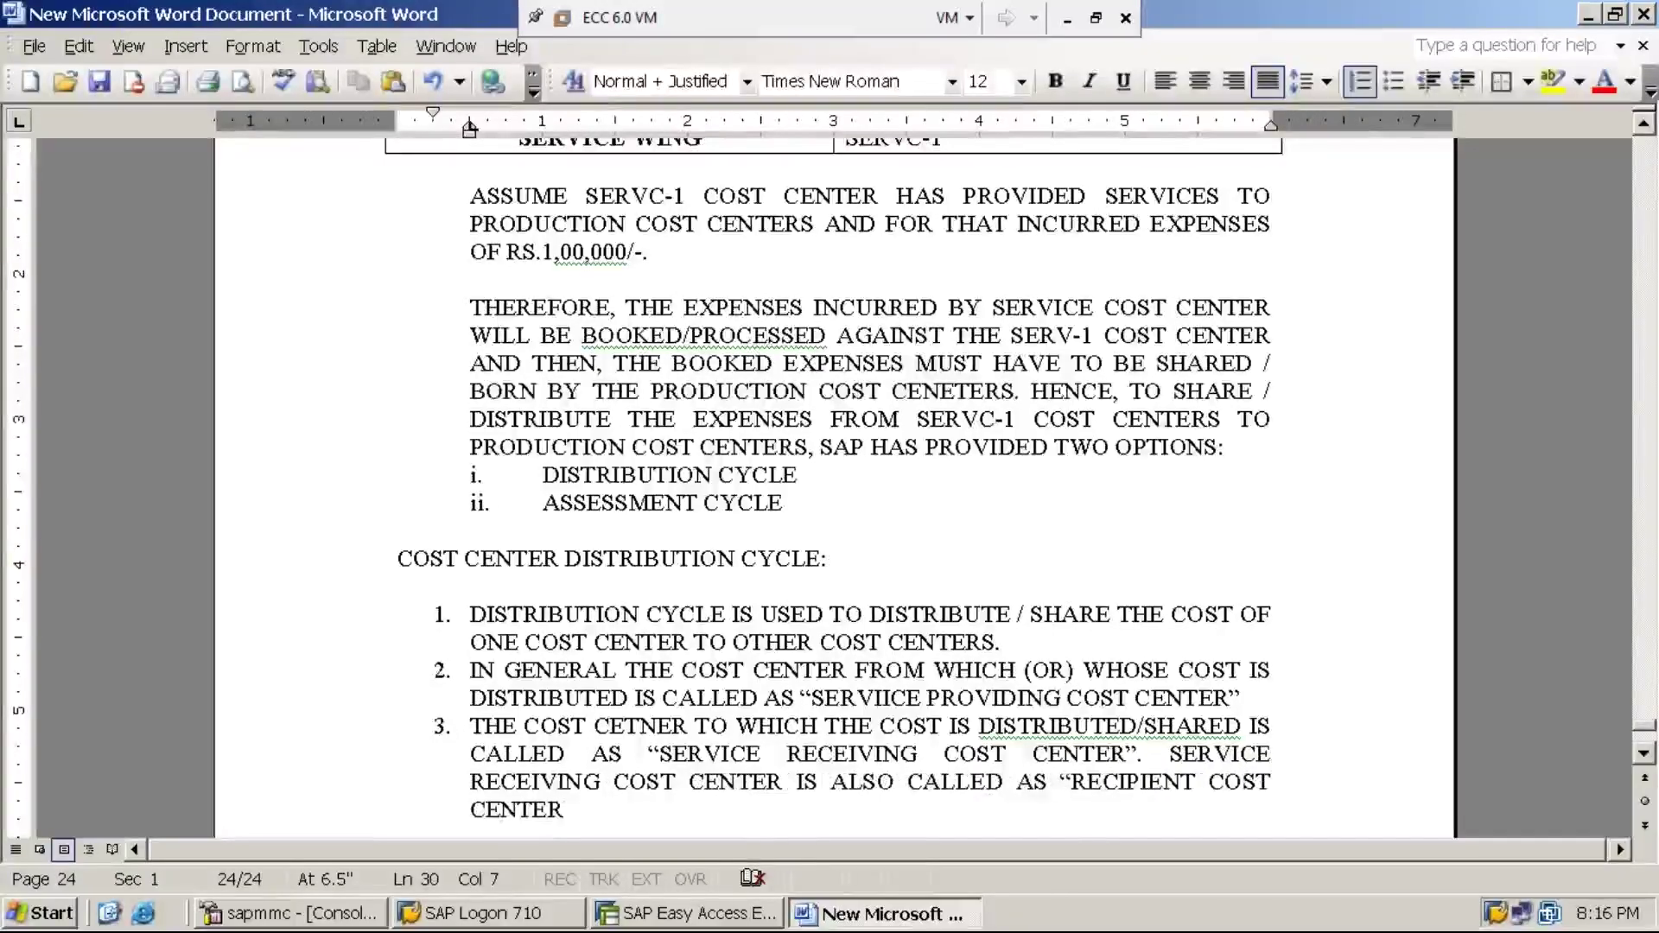
{"action": "type", "text": "\" "}
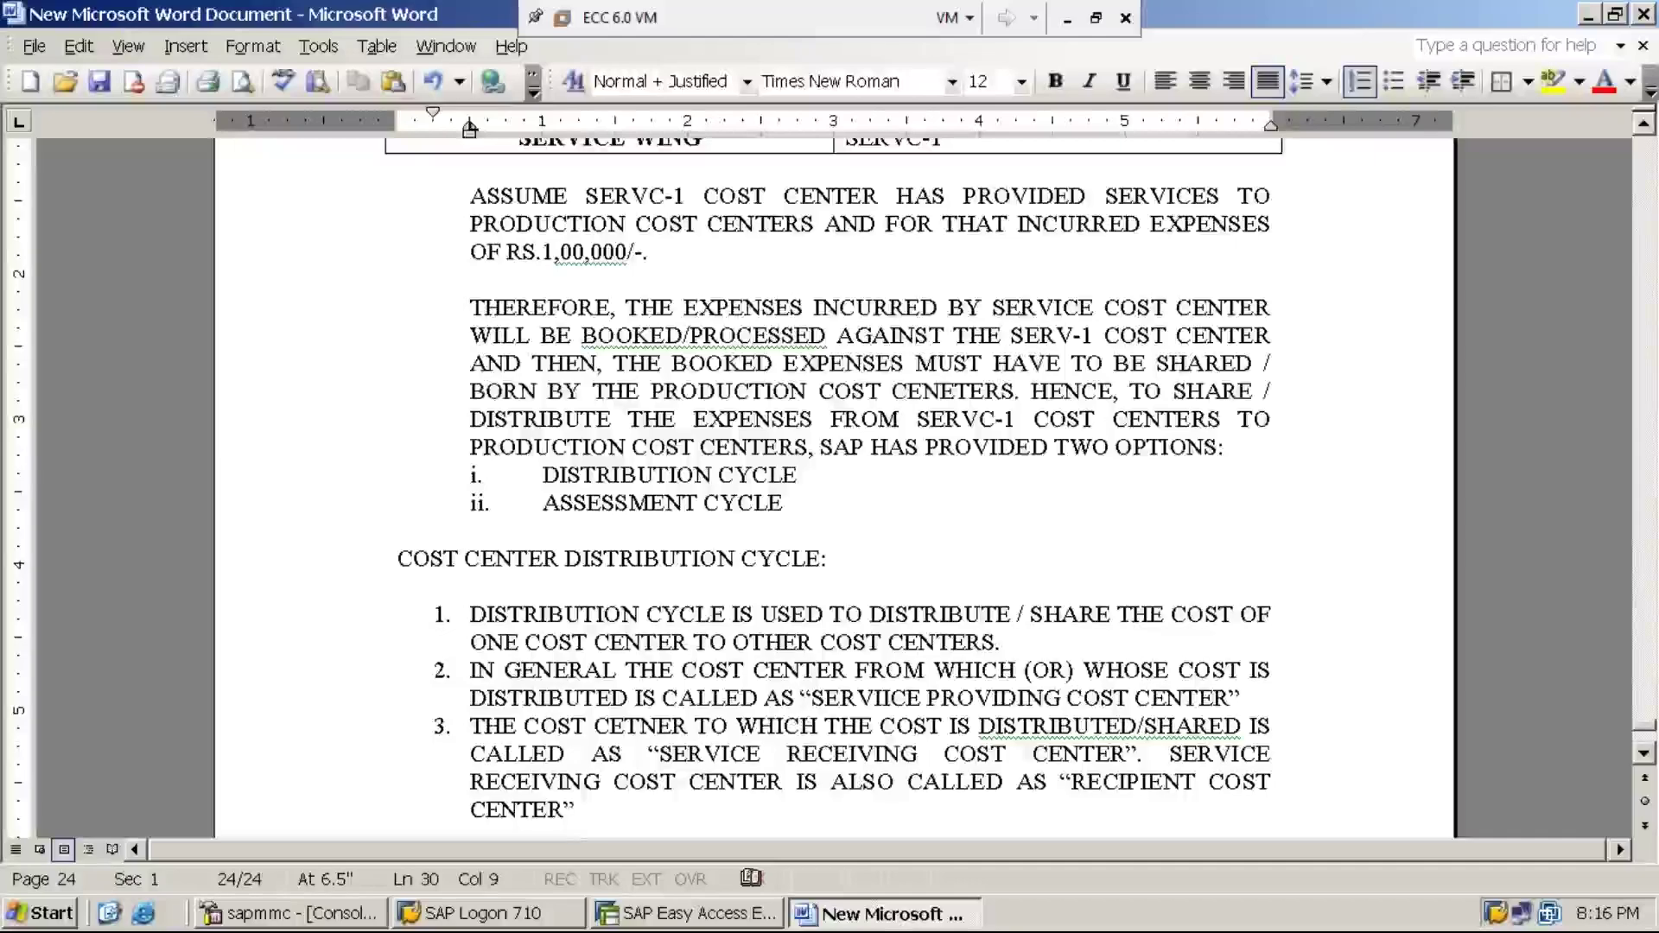
Append the alternative name "(or) “RECEIVING COST CENTER”" to the end of point 3, followed by an opening parenthesis
{"action": "type", "text": "("}
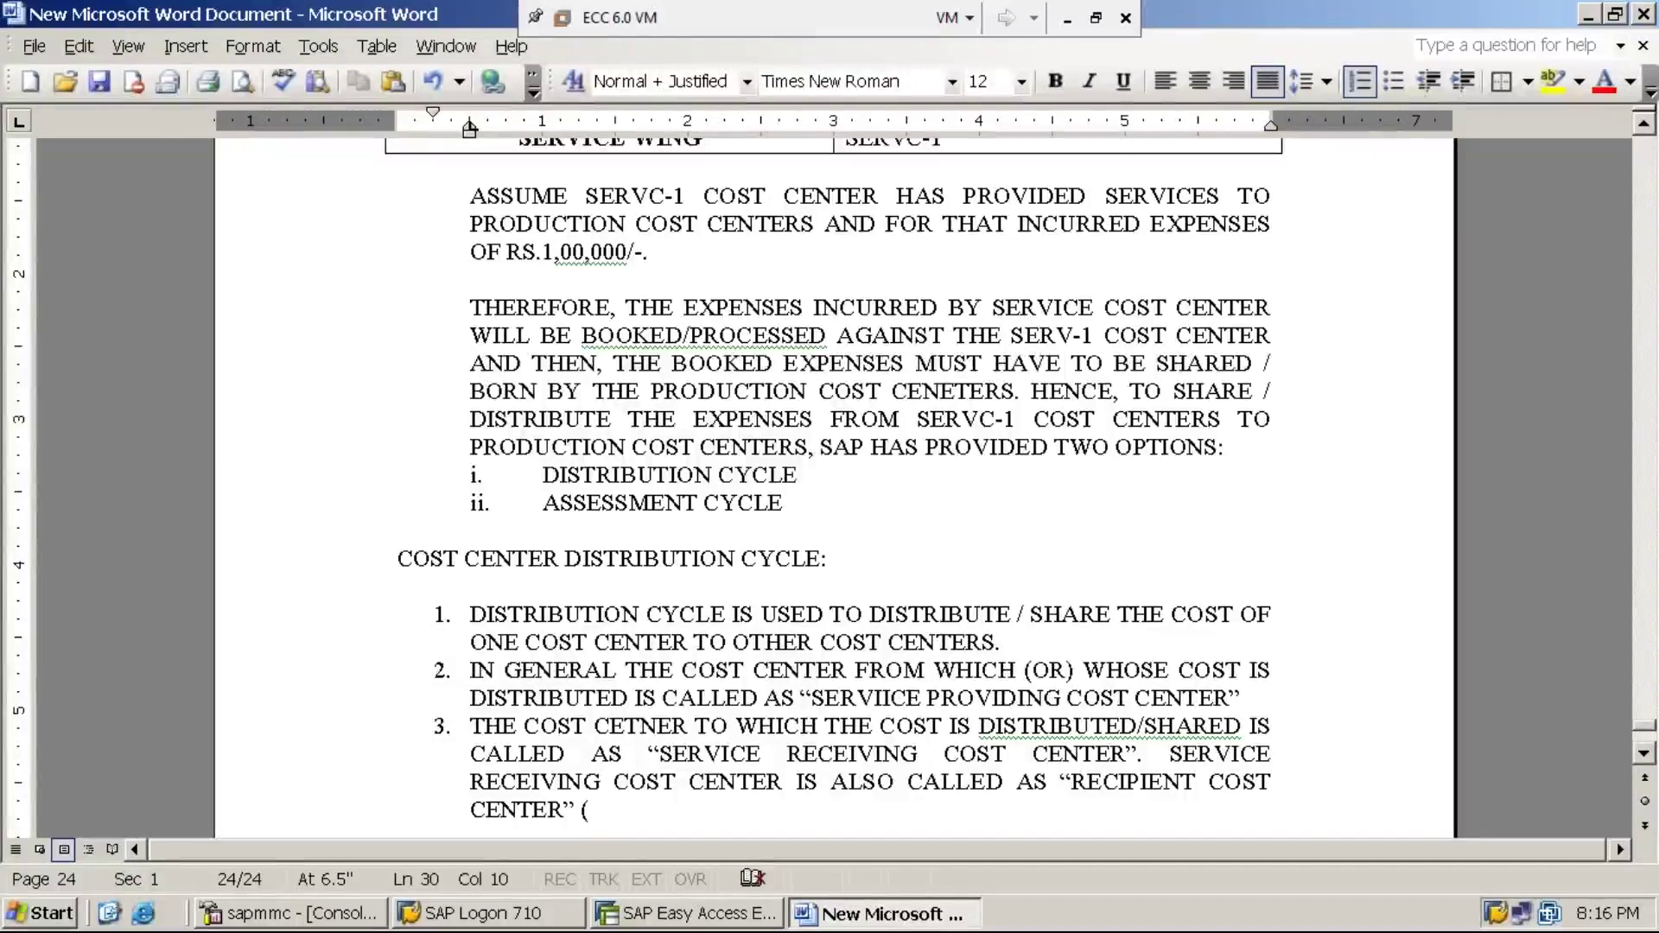
{"action": "type", "text": "or"}
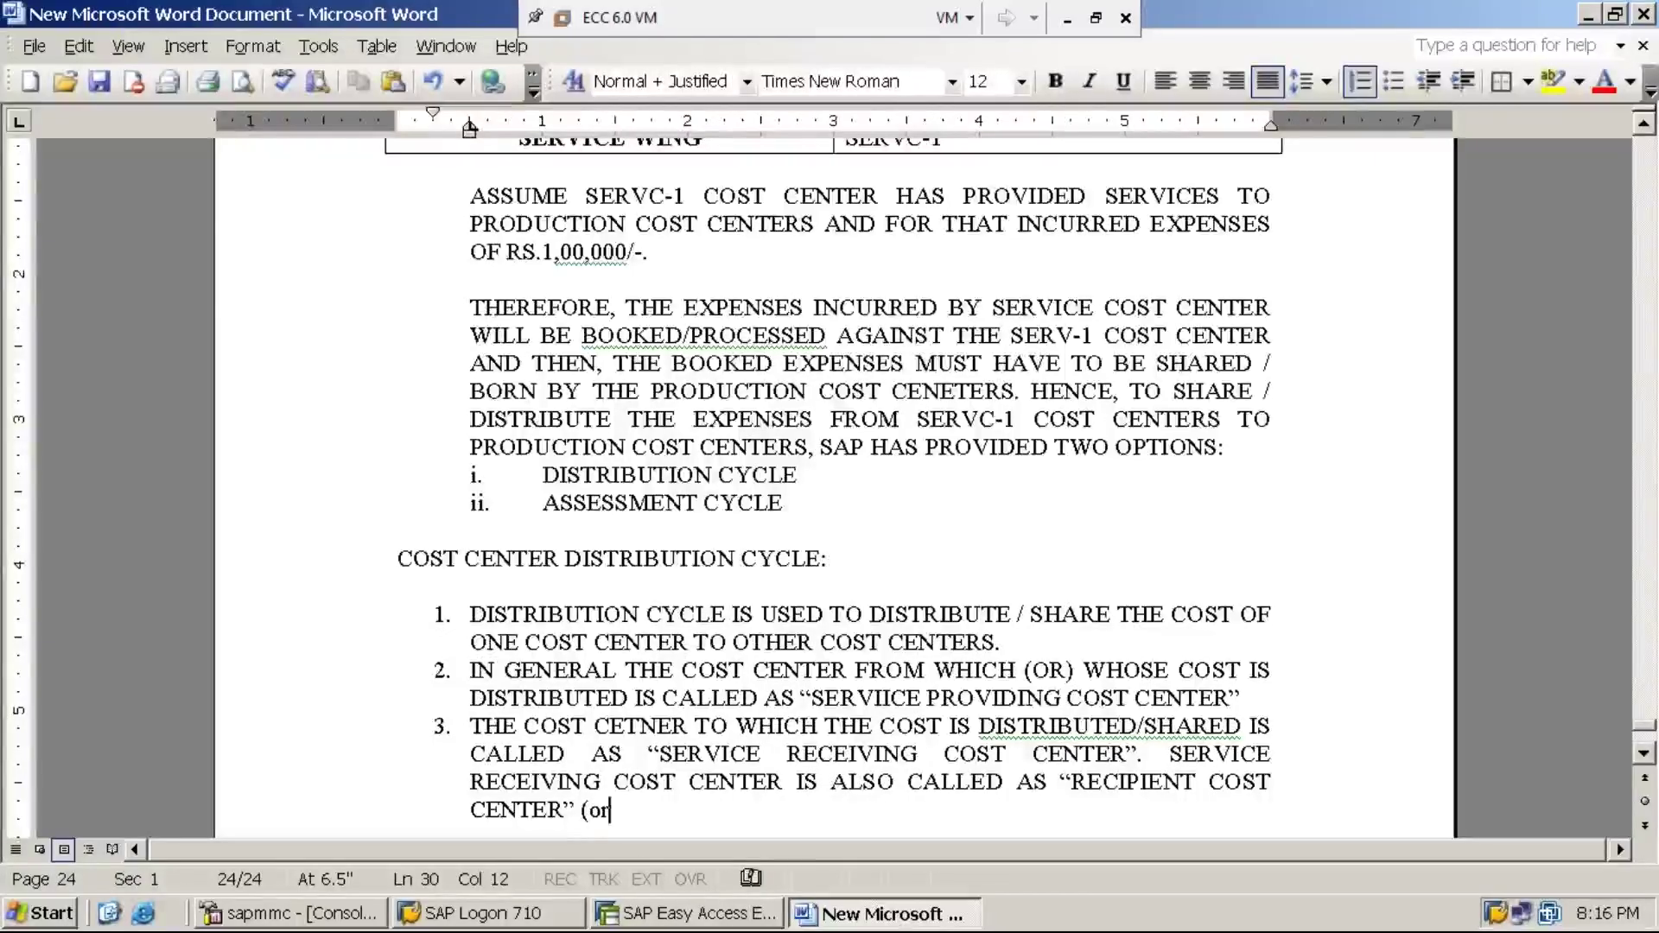
{"action": "type", "text": ") "}
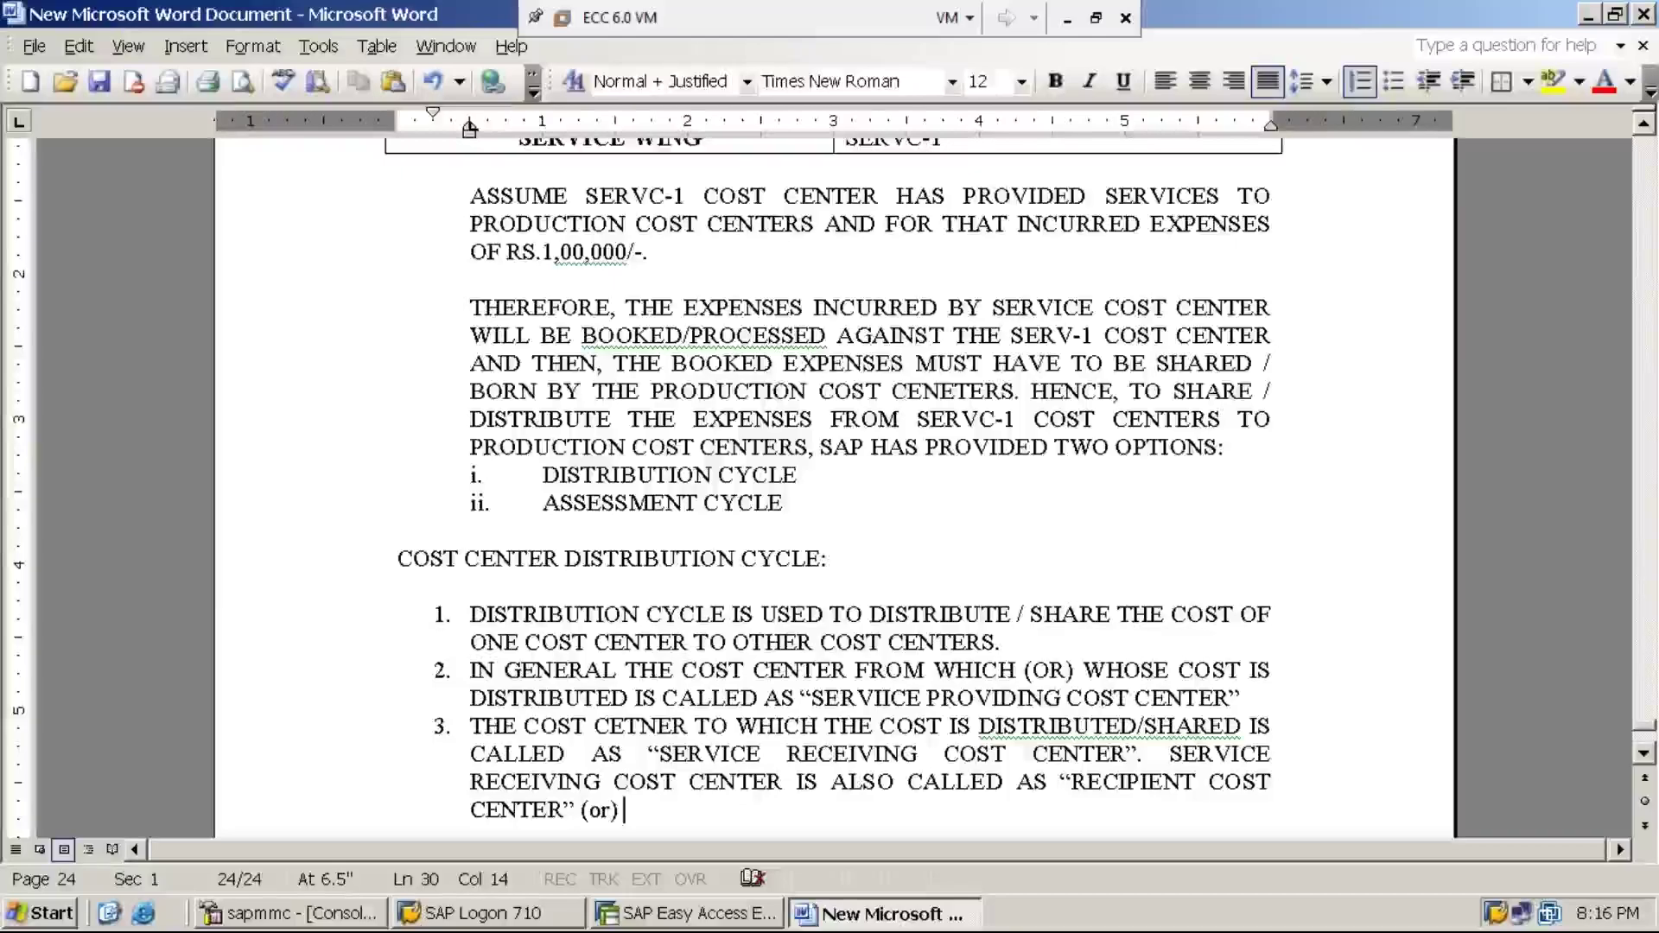
{"action": "type", "text": "\""}
{"action": "type", "text": "RECEI"}
{"action": "type", "text": "VING COST C"}
{"action": "type", "text": "ENTER"}
{"action": "type", "text": "\" ("}
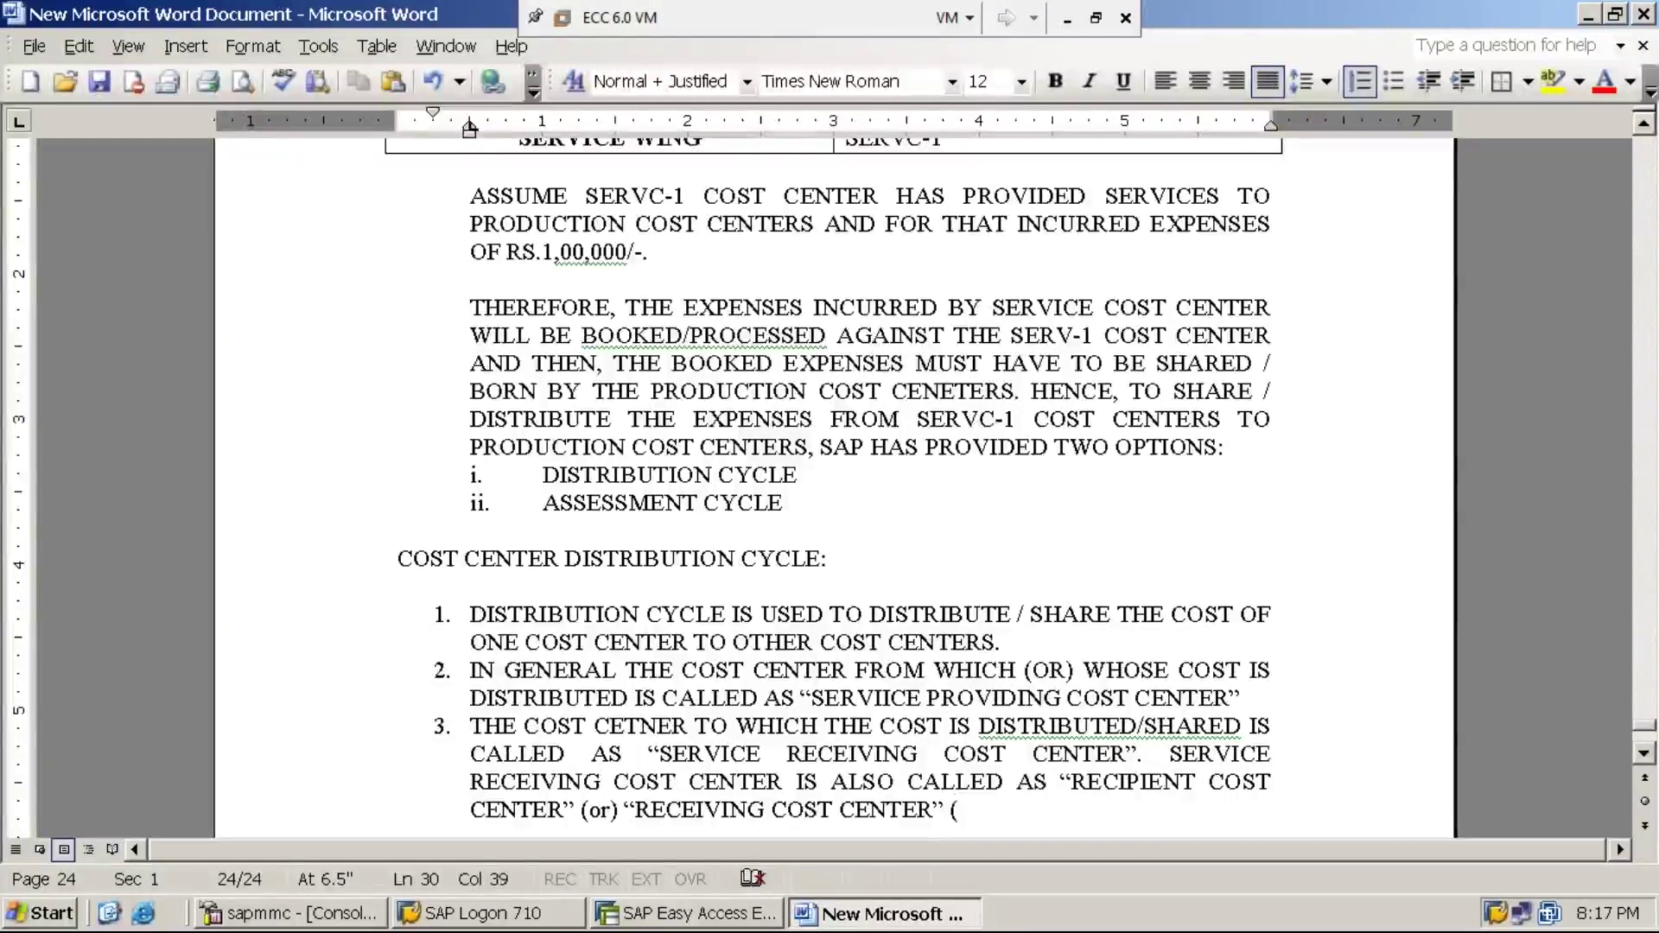
Finish point 3 with the further alternative name "(or) “BENEFICIARY COST CENTER”."
{"action": "type", "text": "or)"}
{"action": "type", "text": "“BE"}
{"action": "type", "text": "NEFICIAR"}
{"action": "type", "text": "Y COST CENTER"}
{"action": "type", "text": "”"}
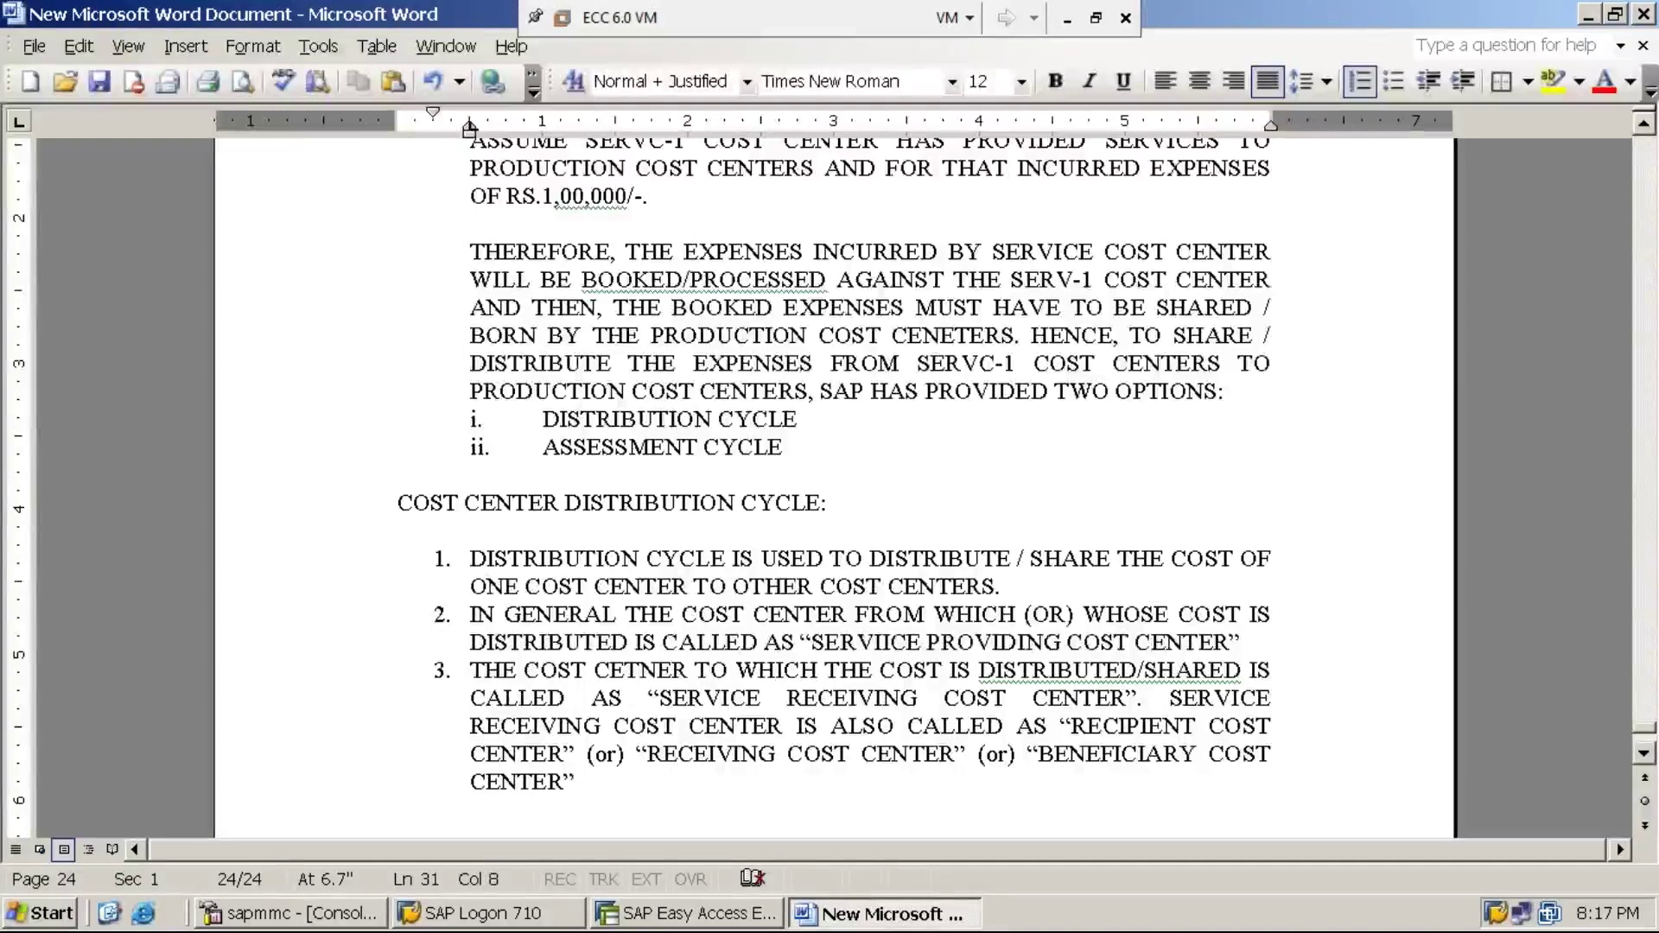
{"action": "type", "text": "."}
Add numbered point 4 beginning with the text "DISTRIBUTION CYCLE CAN BE WITH SKF"
{"action": "key", "text": "Return"}
{"action": "type", "text": "DIST"}
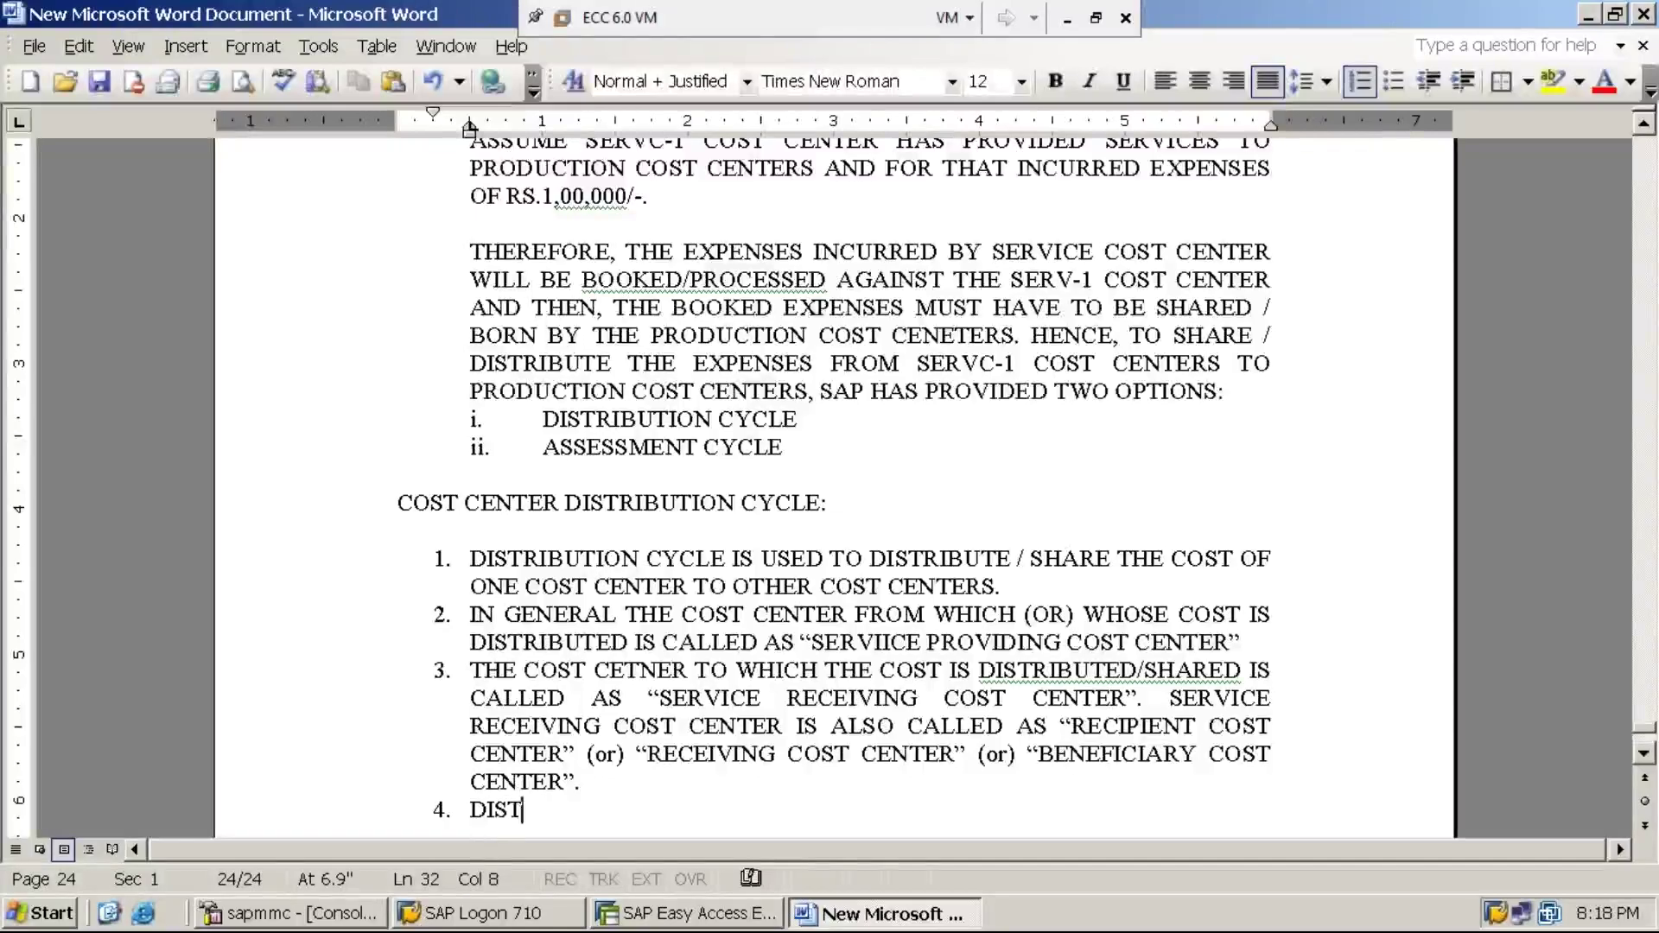
{"action": "type", "text": "RIB"}
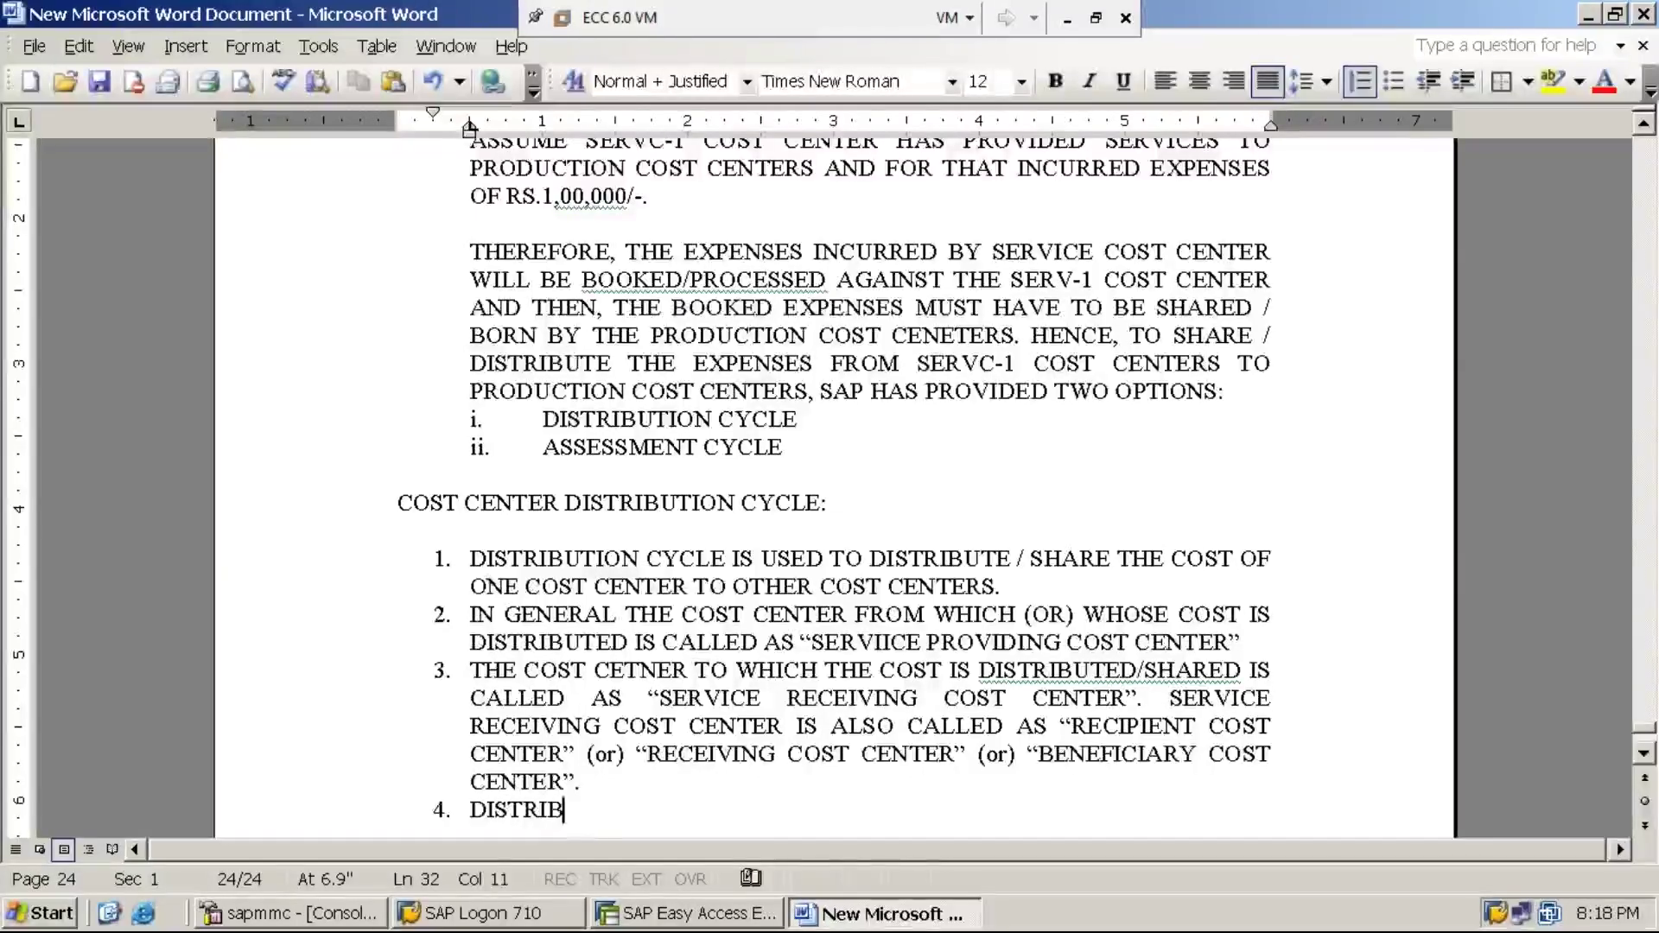
{"action": "type", "text": "UTION CYCLE "}
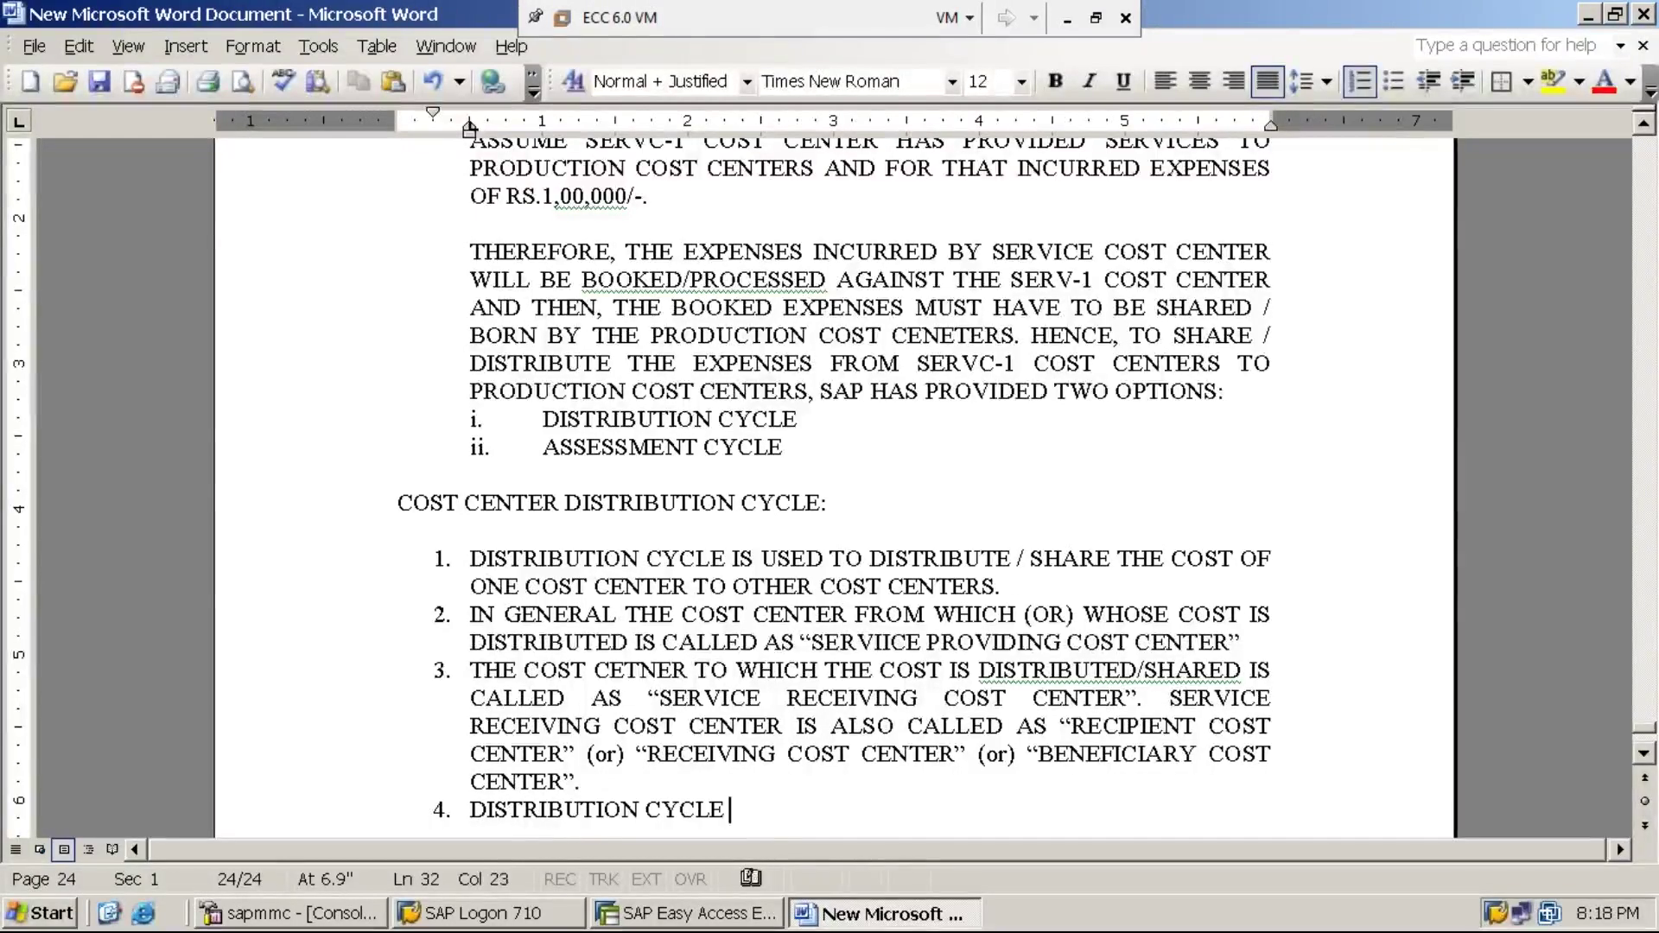
{"action": "type", "text": "CAN BE "}
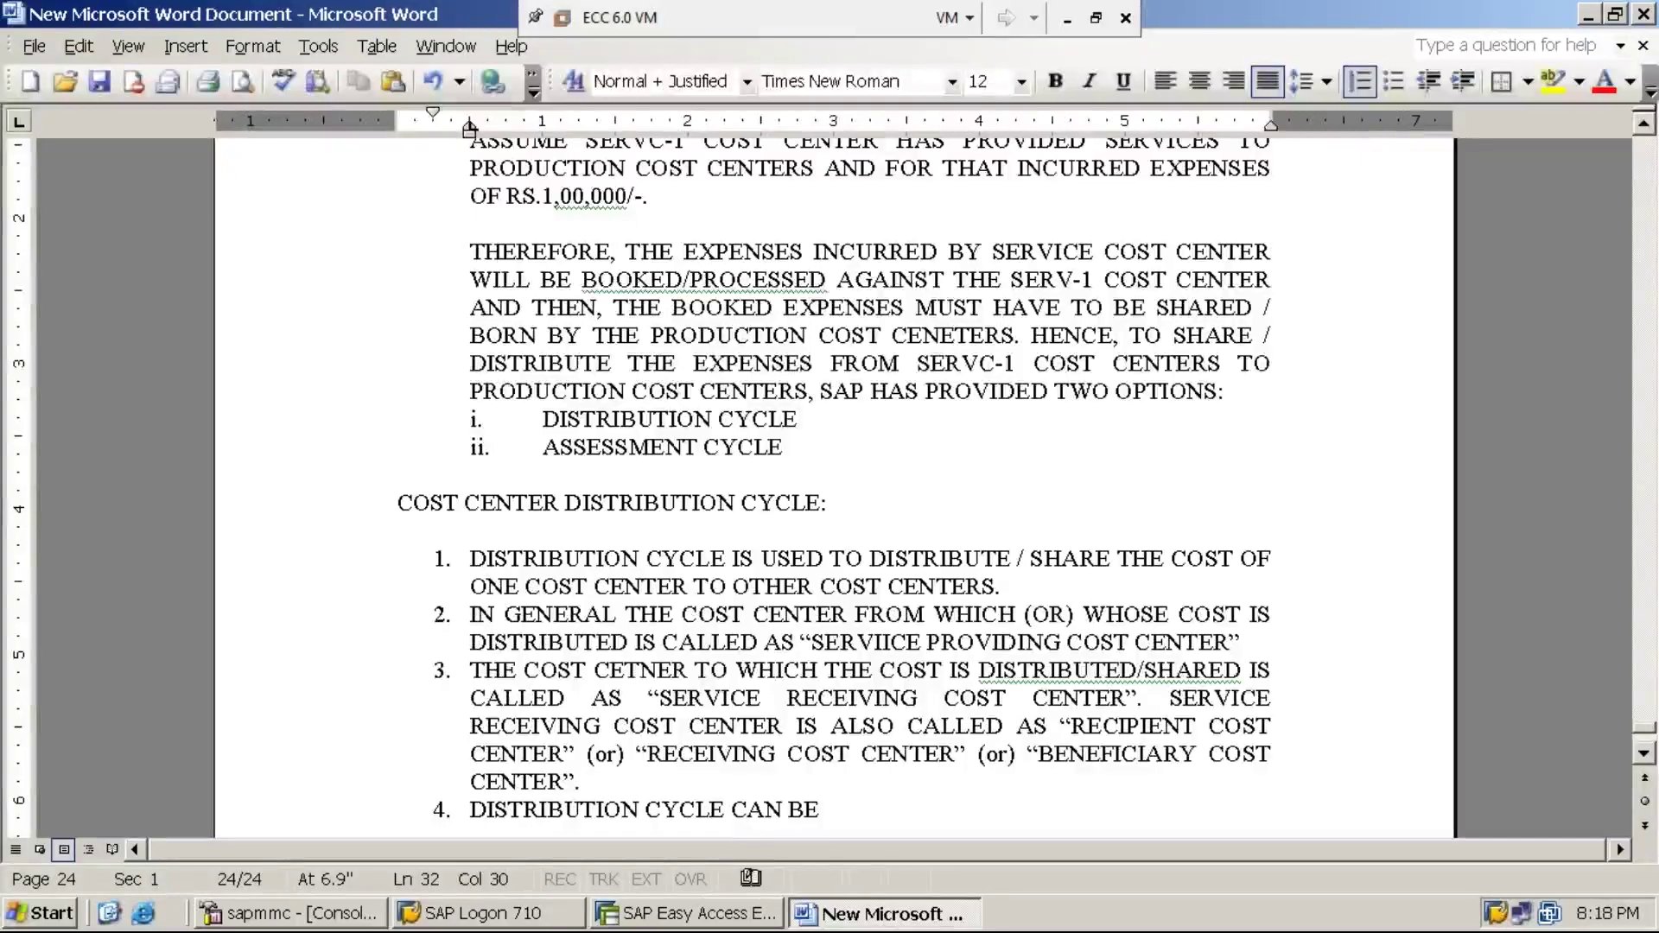
{"action": "type", "text": "WITH SKF"}
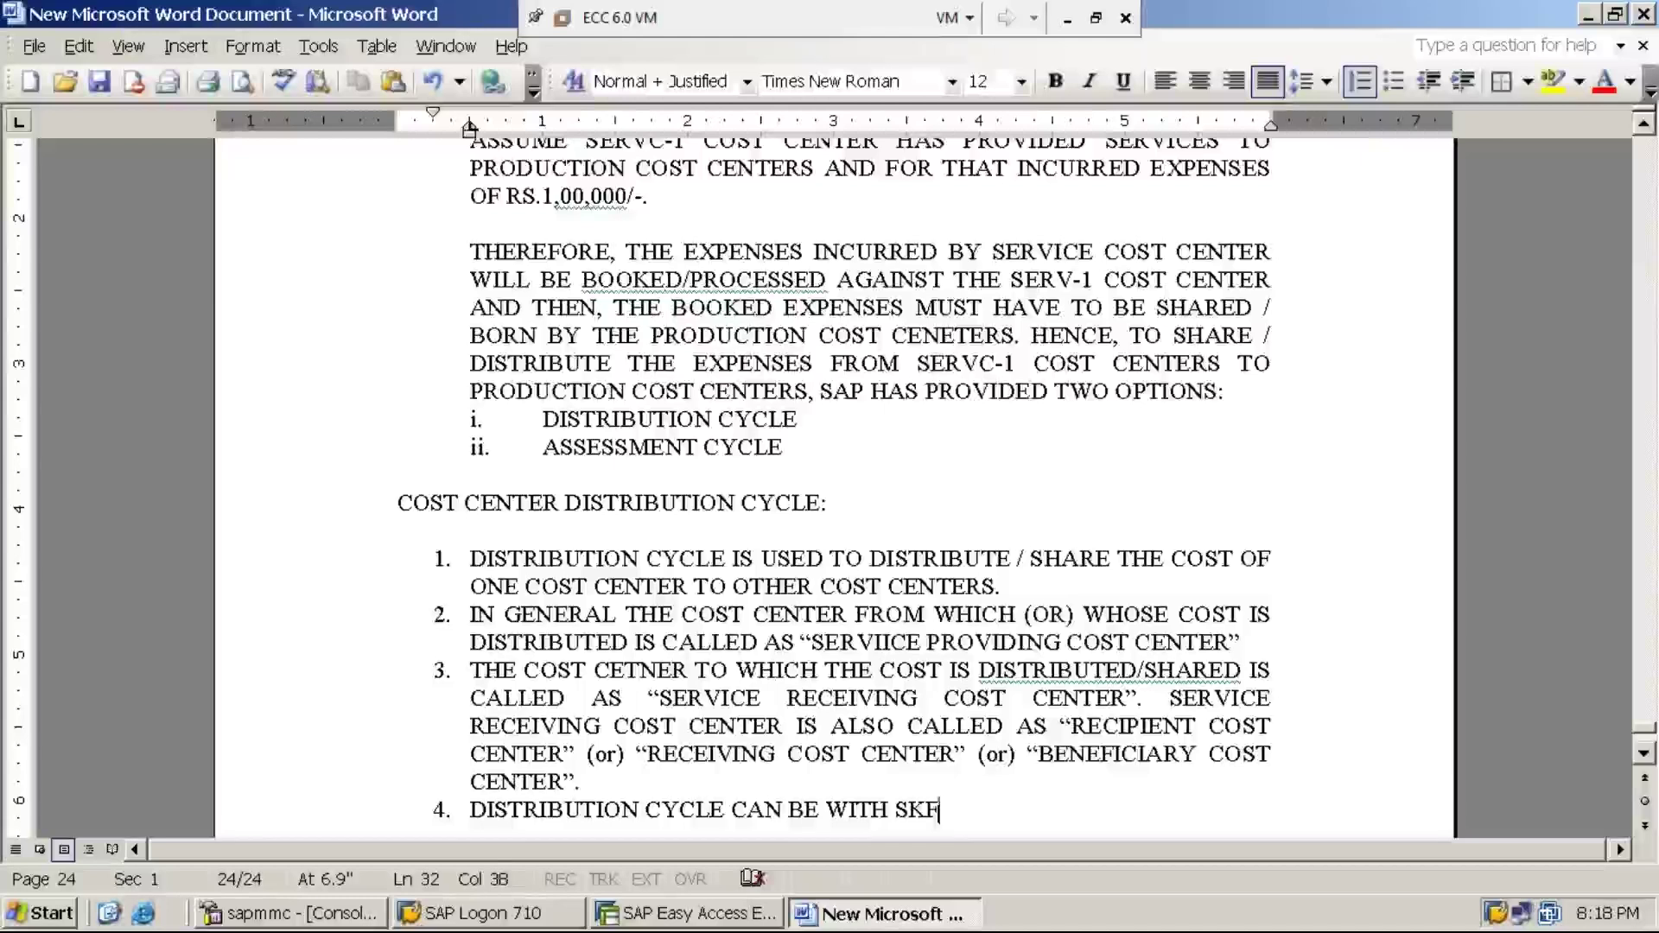
Complete point 4 by adding the alternative "(or) WITHOUT SKF" after "DISTRIBUTION CYCLE CAN BE WITH SKF"
{"action": "type", "text": " ("}
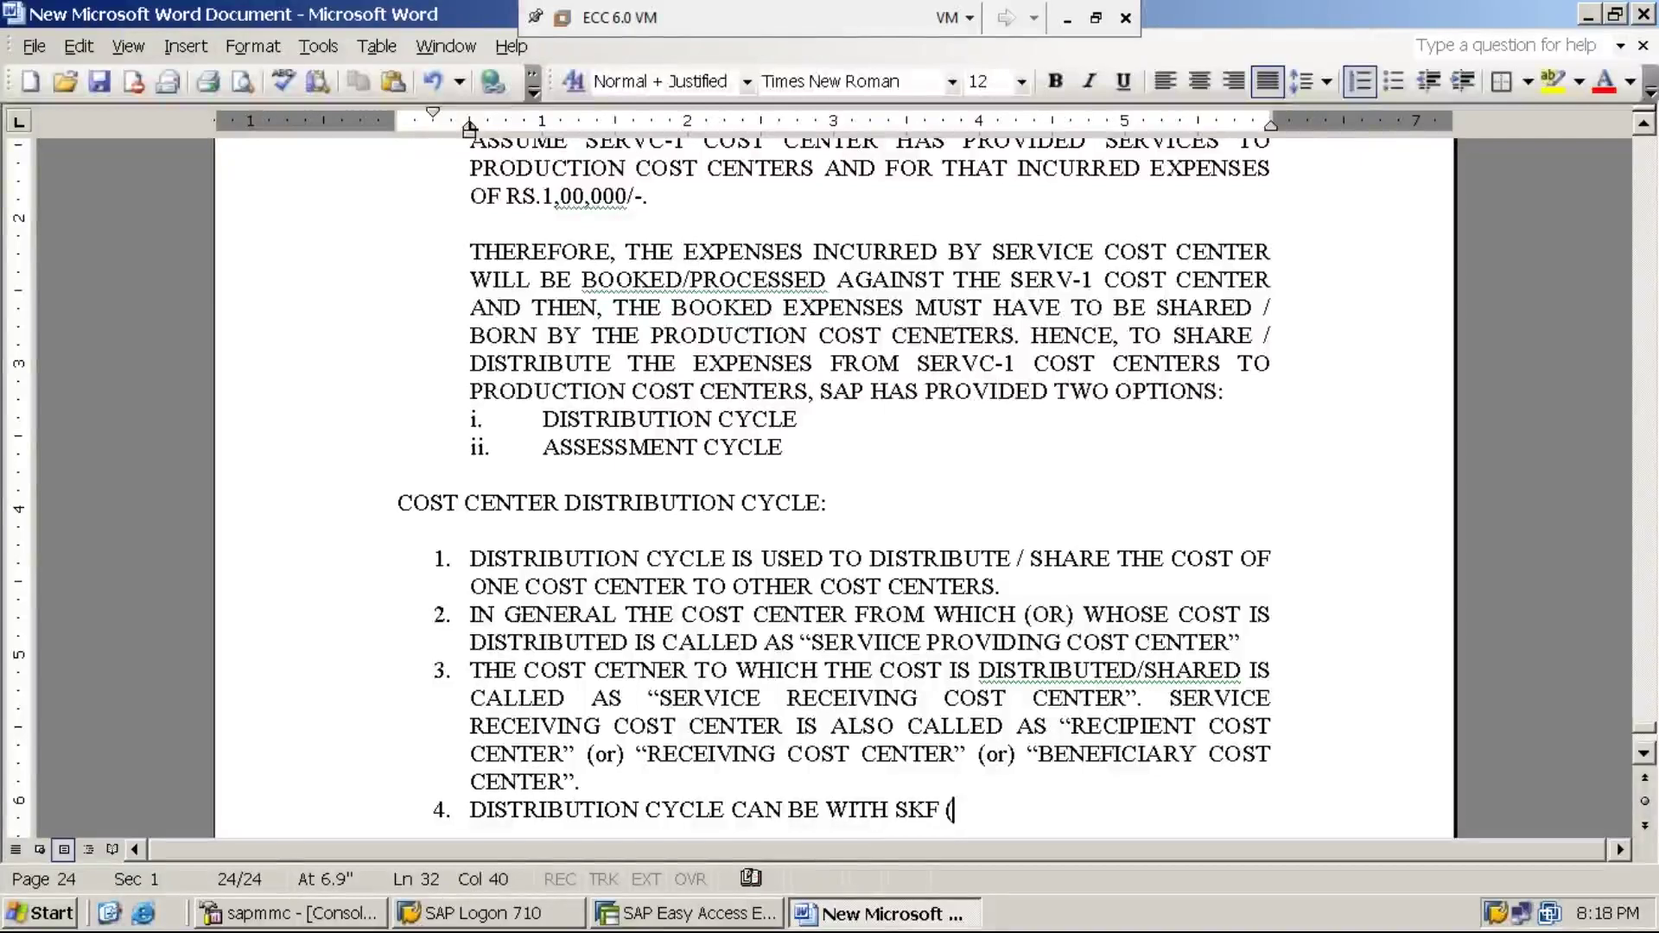
{"action": "type", "text": "or) witho"}
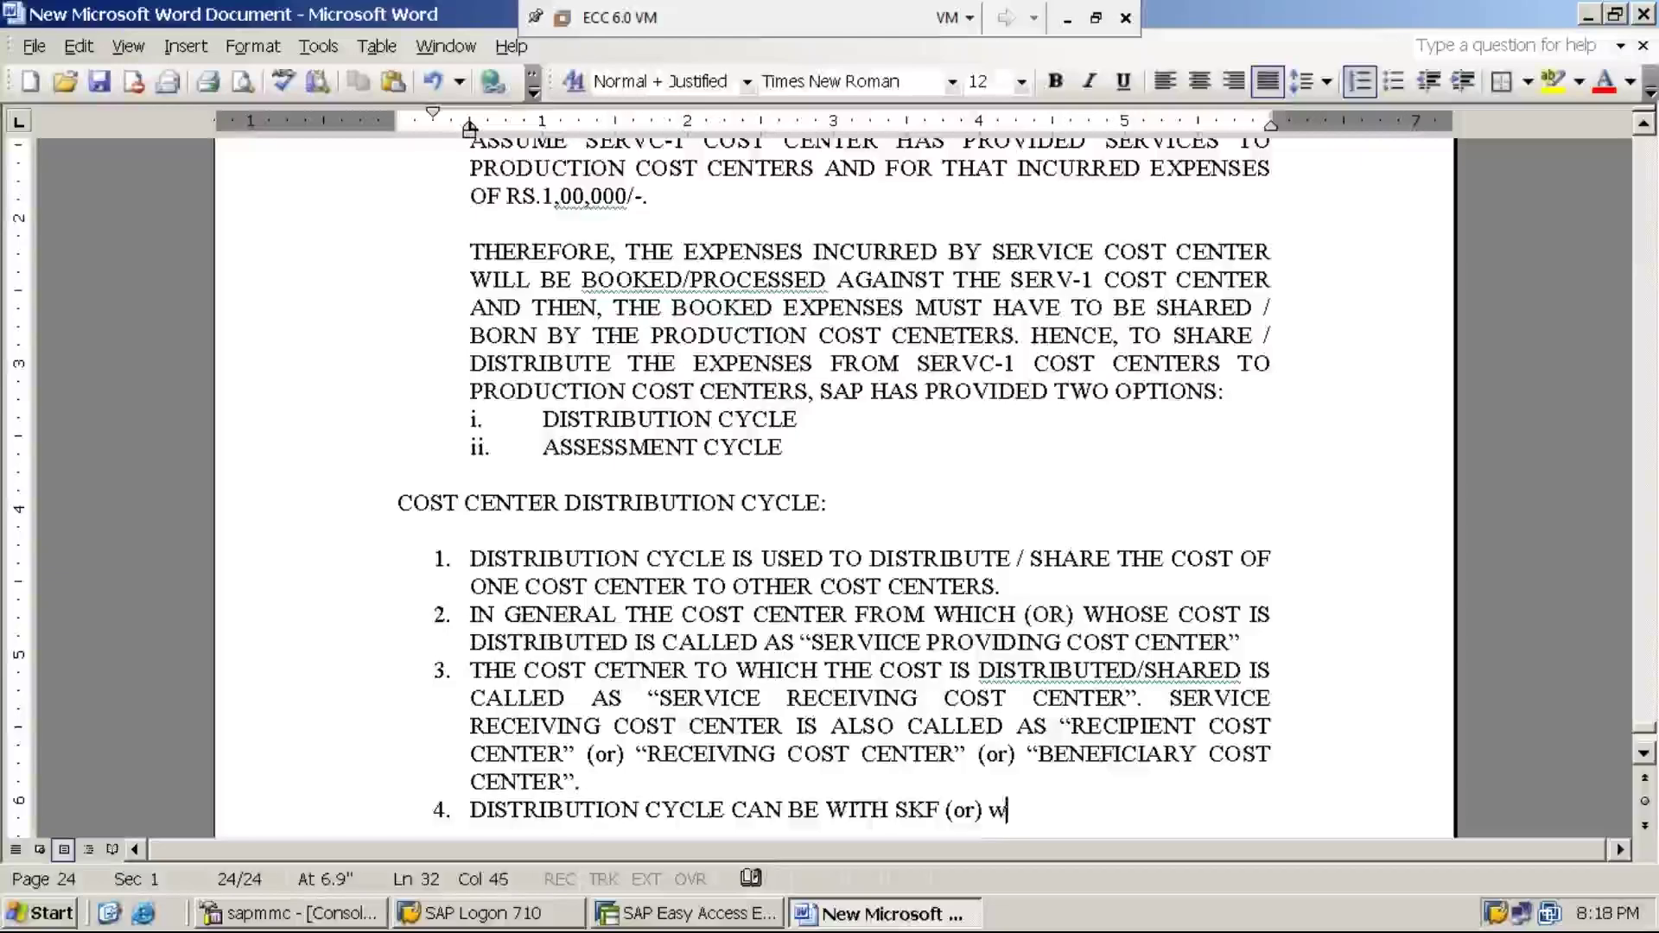
{"action": "key", "text": "BackSpace"}
{"action": "key", "text": "BackSpace"}
{"action": "key", "text": "BackSpace"}
{"action": "key", "text": "BackSpace"}
{"action": "key", "text": "BackSpace"}
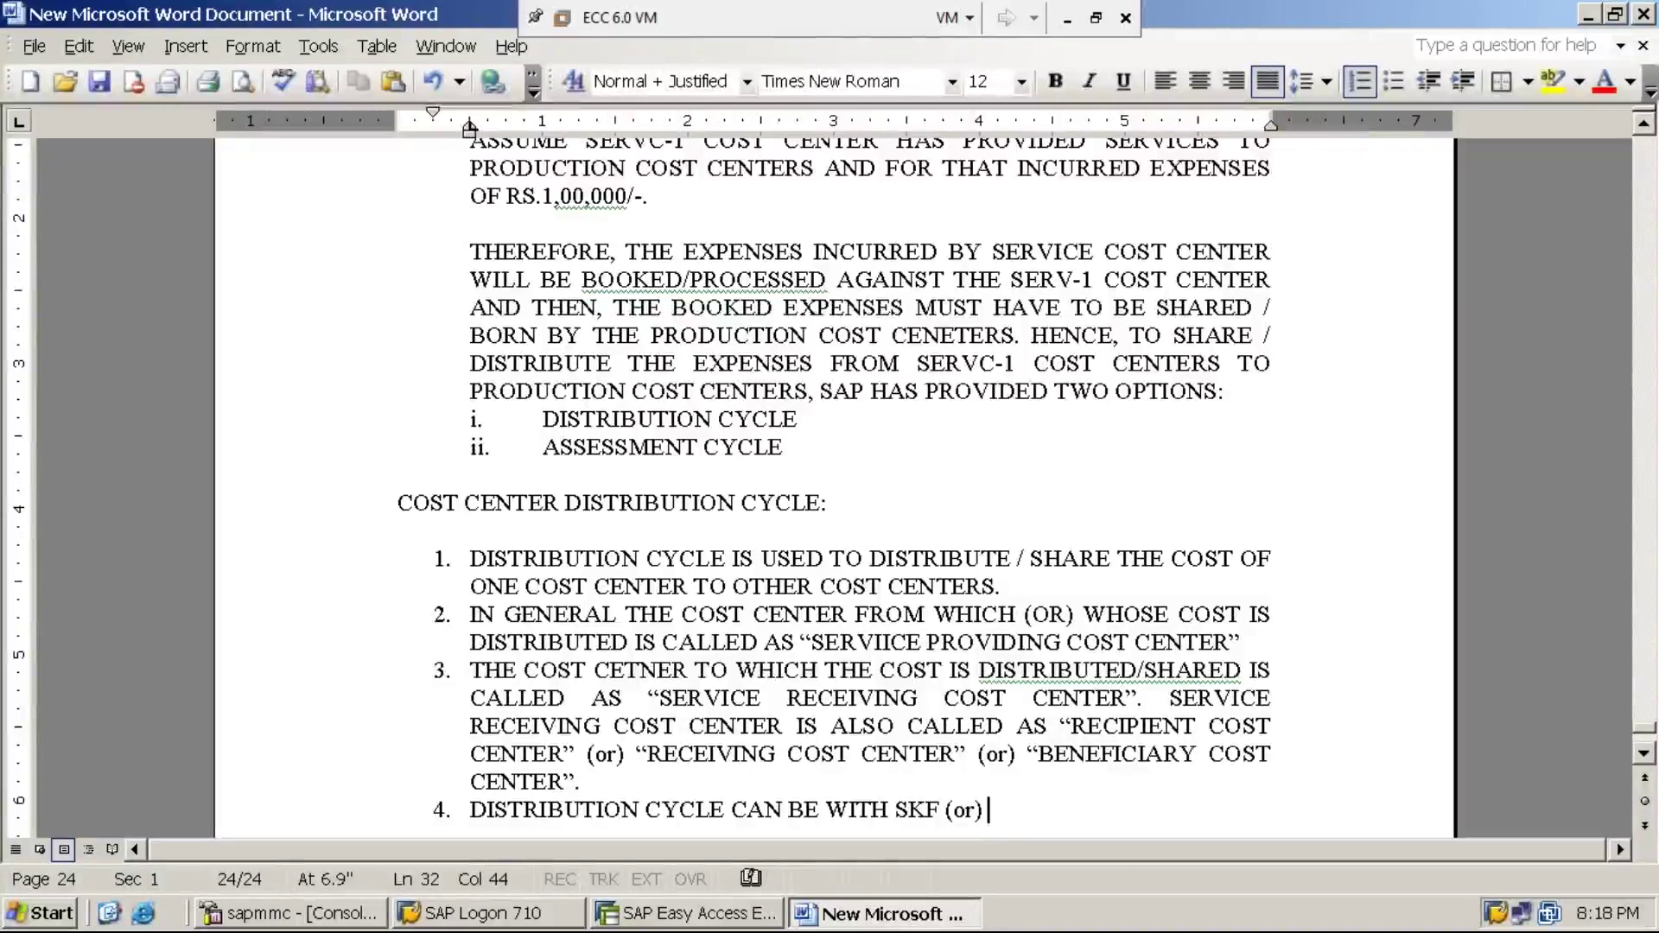
{"action": "type", "text": "WI"}
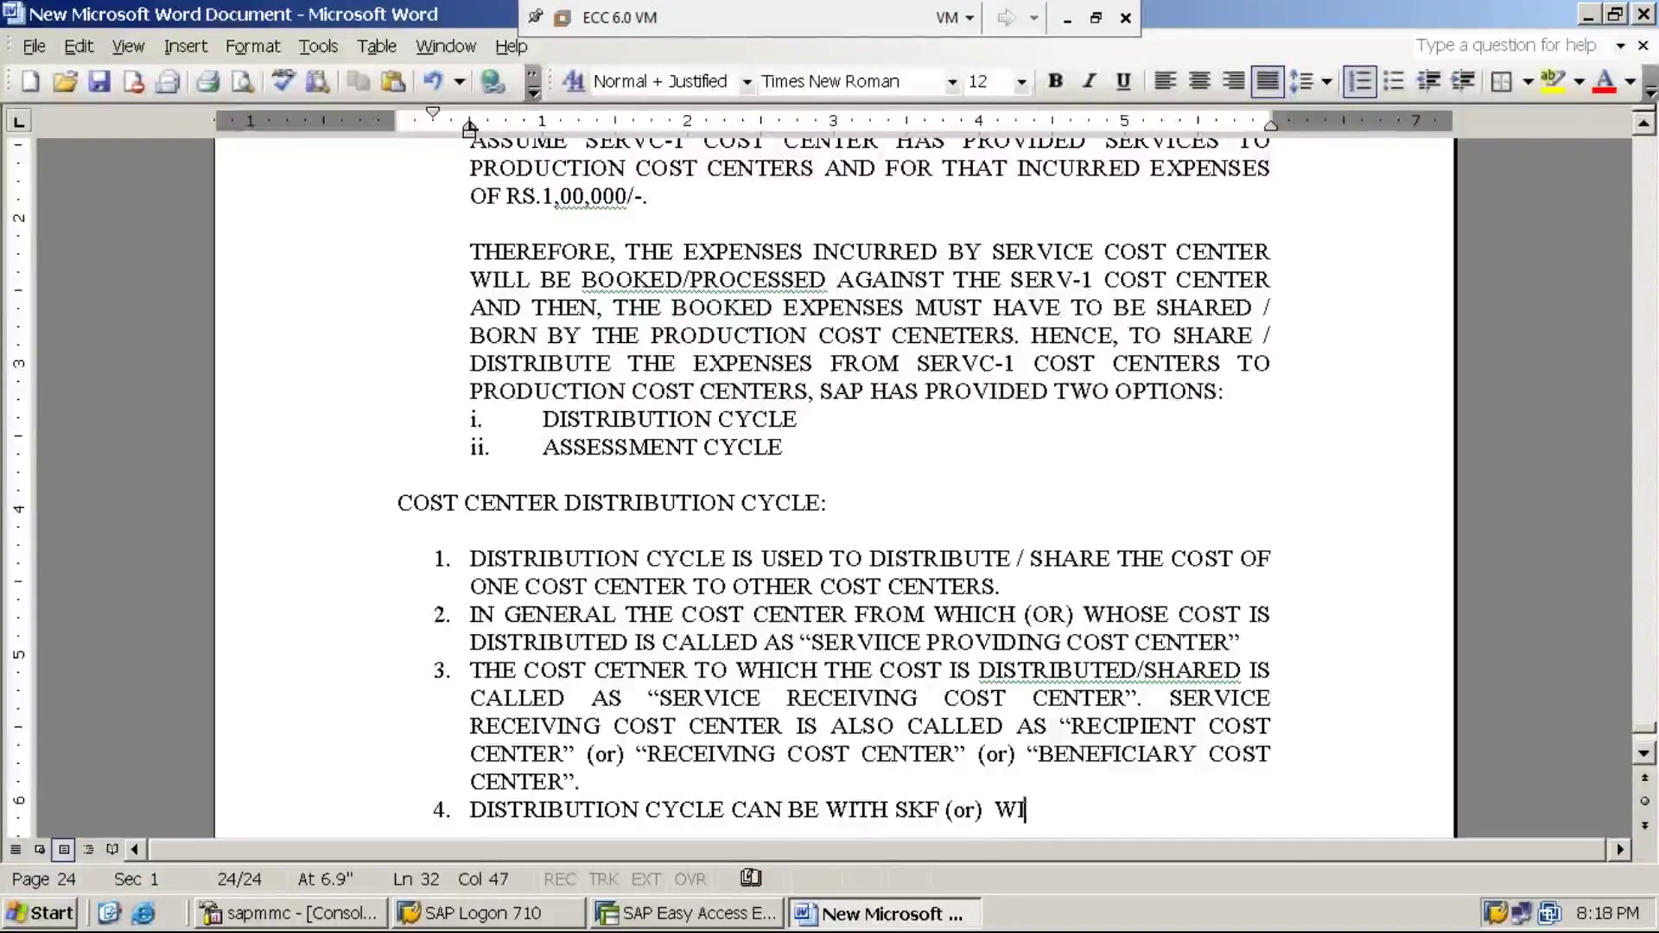
{"action": "type", "text": "THOUT SKF"}
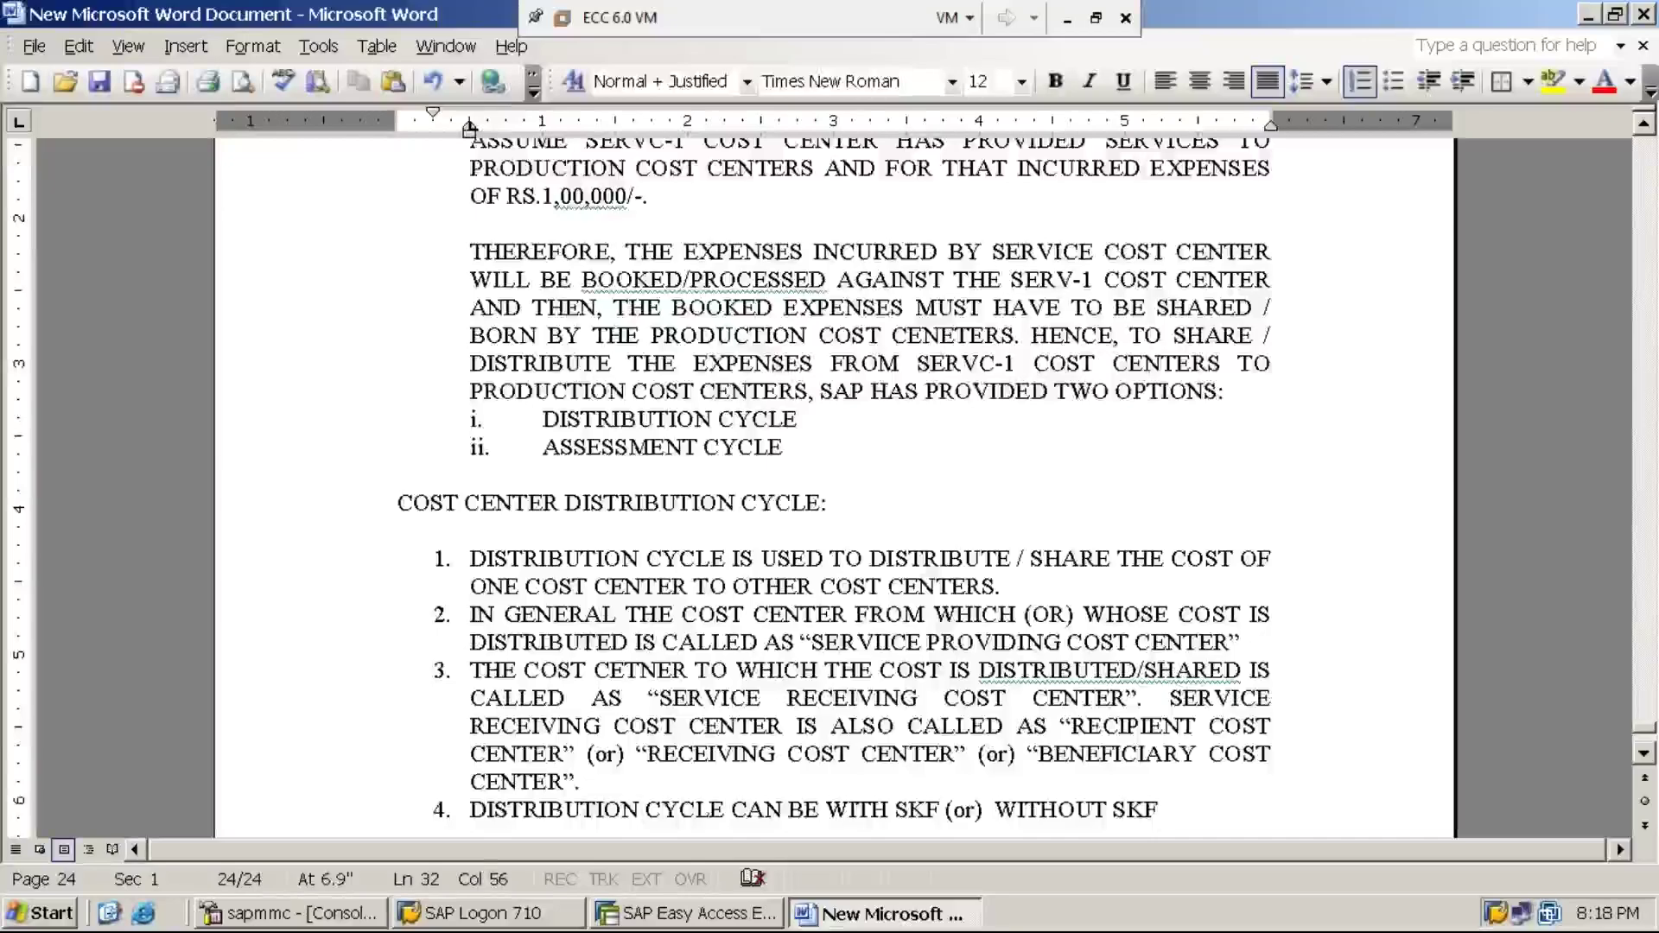
Add numbered point 5 reading "THE TERM SKF STANDS FOR “STATISTICAL KEY FIGURE”"
{"action": "key", "text": "Return"}
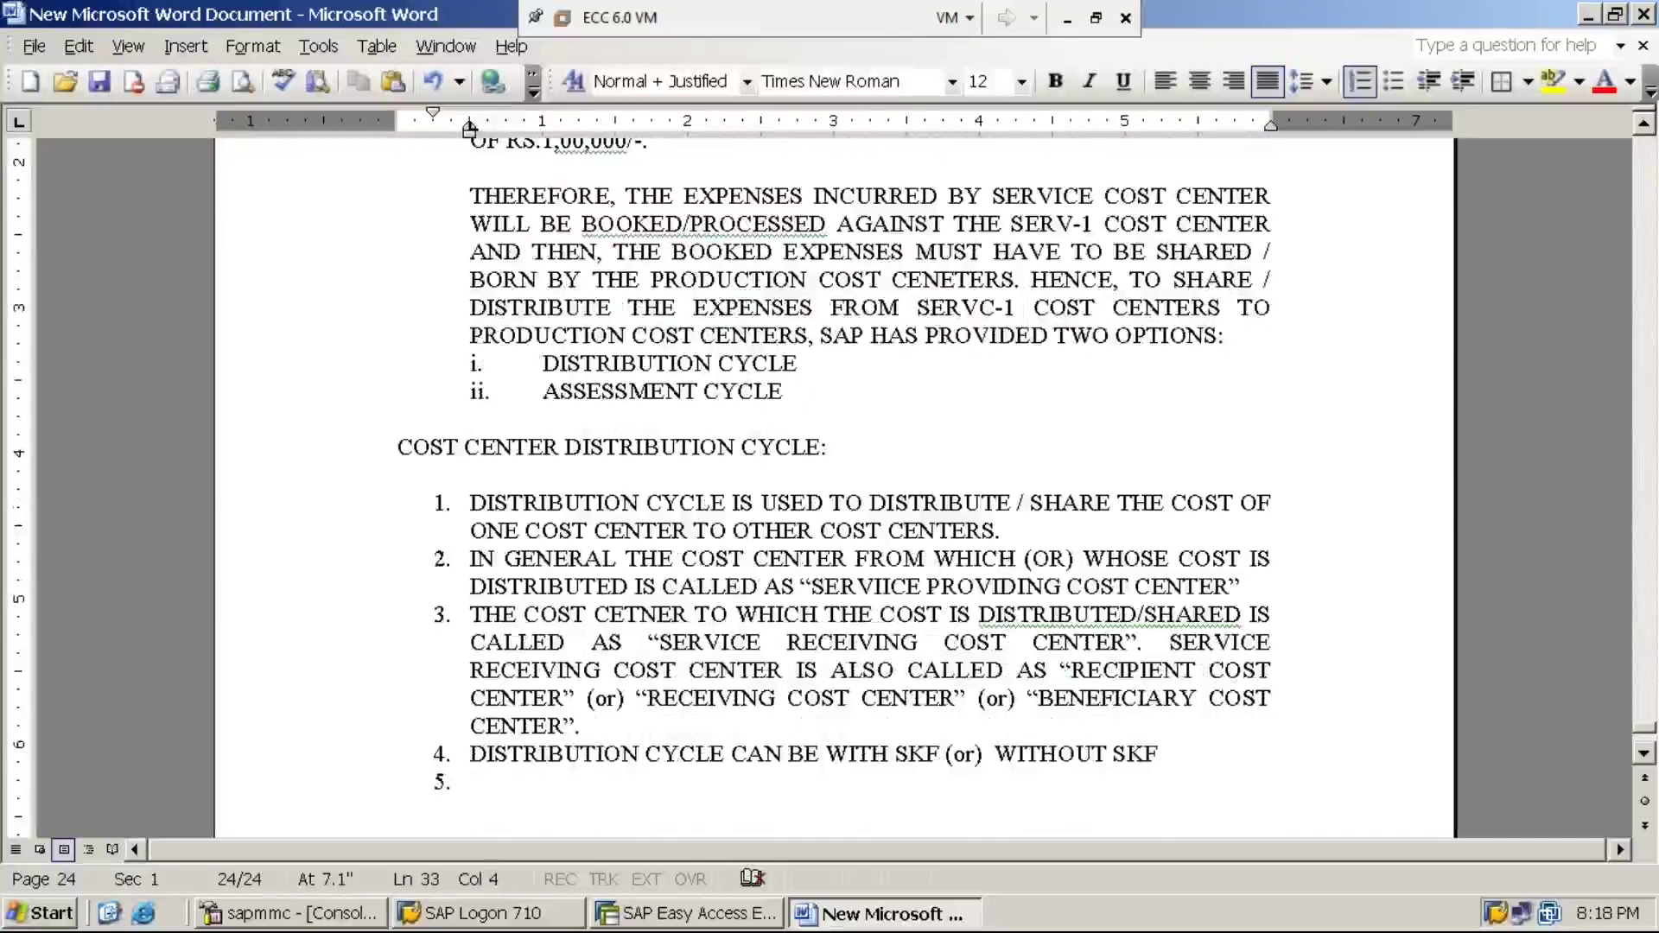
{"action": "type", "text": "THE"}
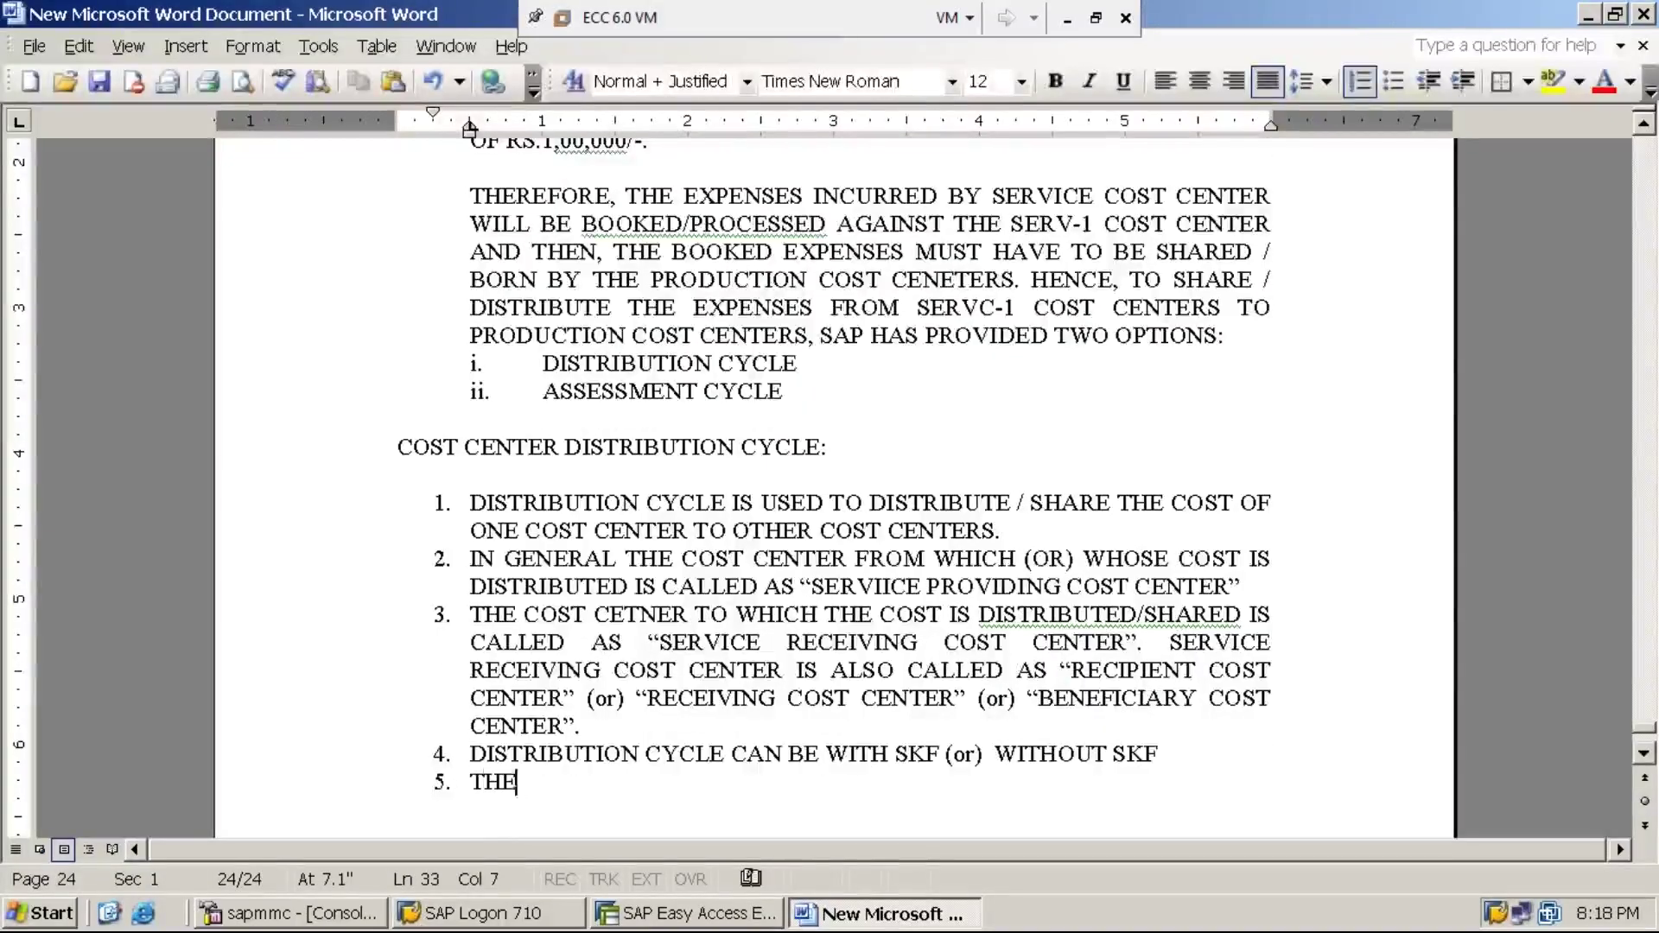
{"action": "type", "text": " TERM "}
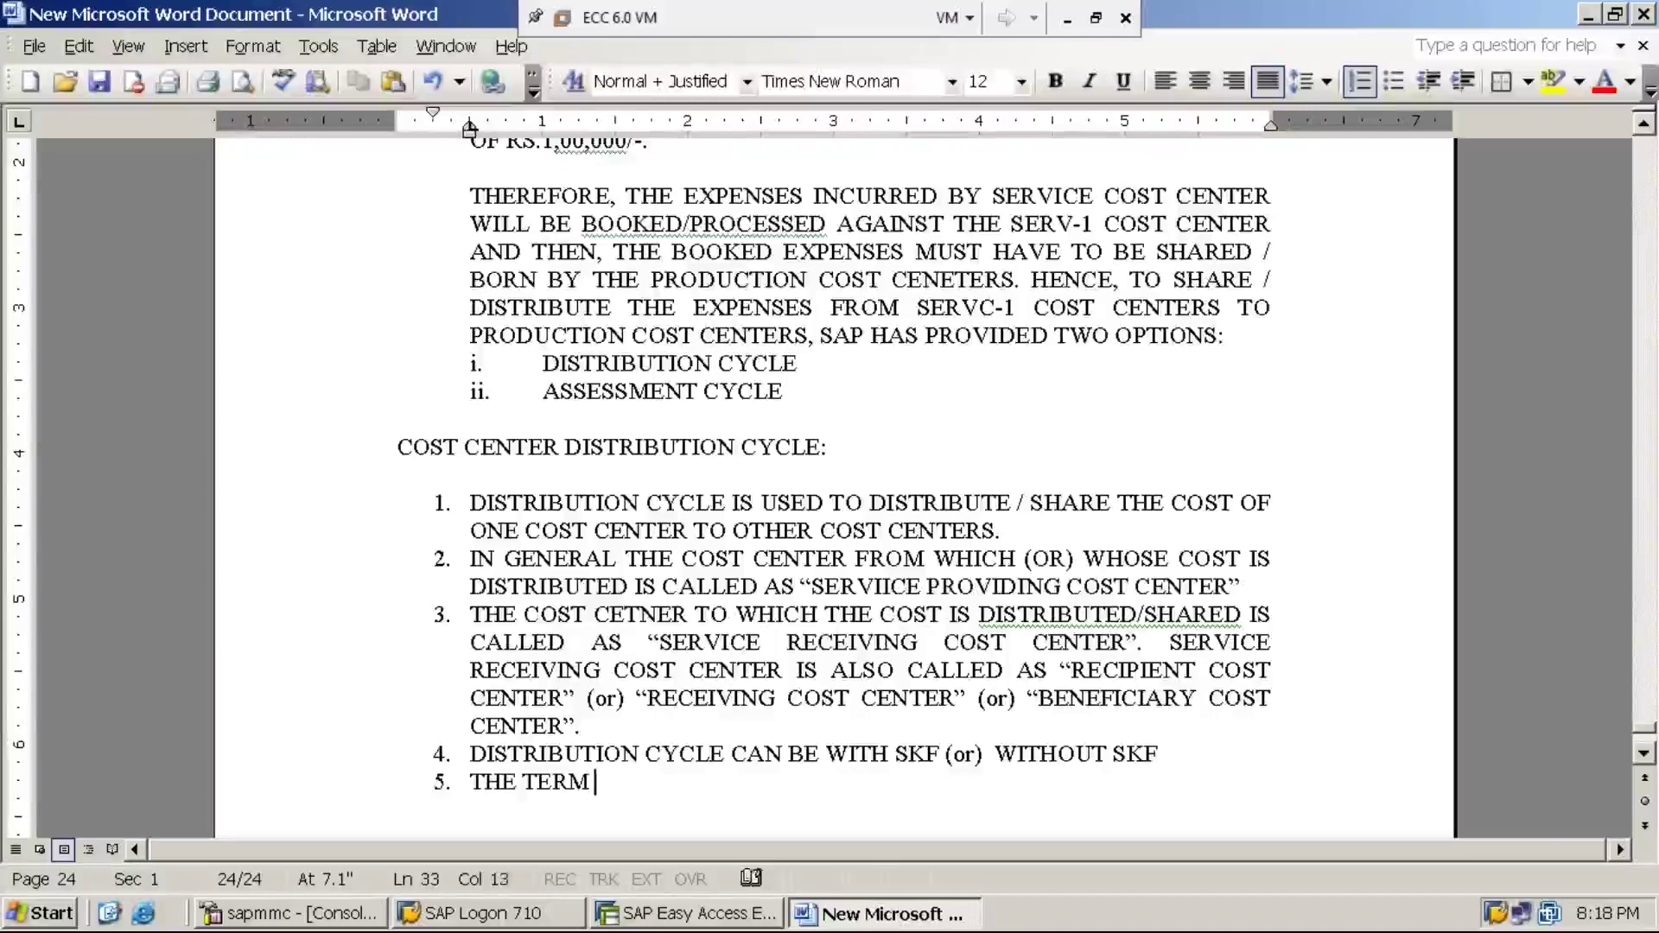
{"action": "type", "text": "SKF STADS"}
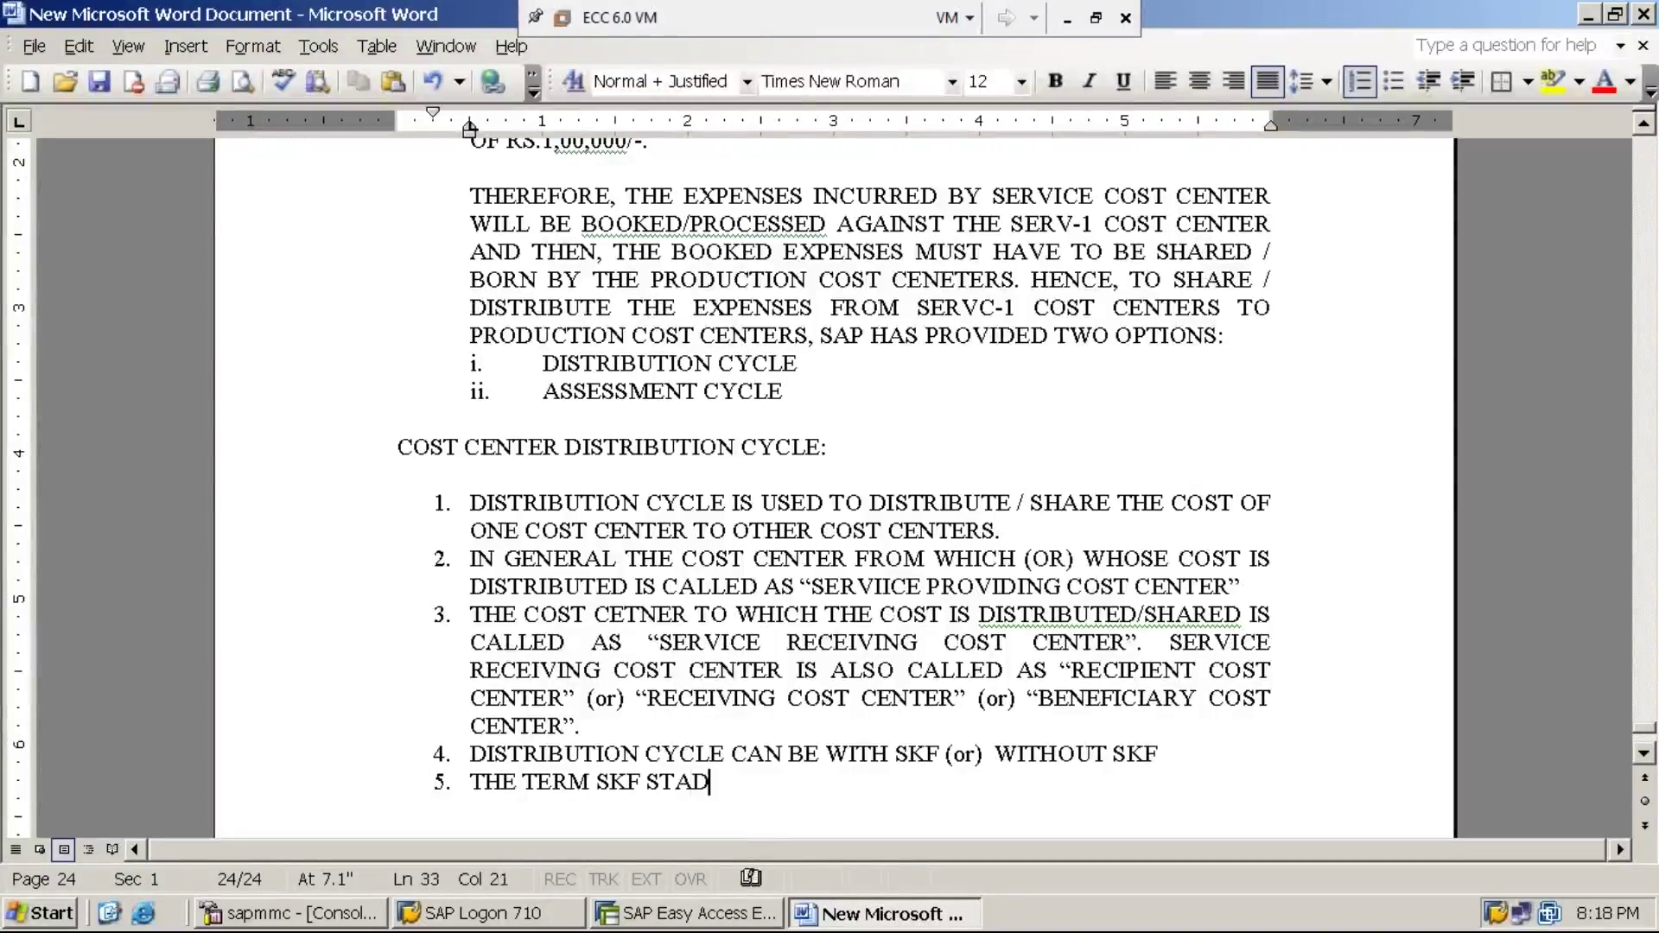
{"action": "key", "text": "BackSpace"}
{"action": "key", "text": "BackSpace"}
{"action": "type", "text": "NDS FRO"}
{"action": "key", "text": "BackSpace"}
{"action": "key", "text": "BackSpace"}
{"action": "type", "text": "OR "}
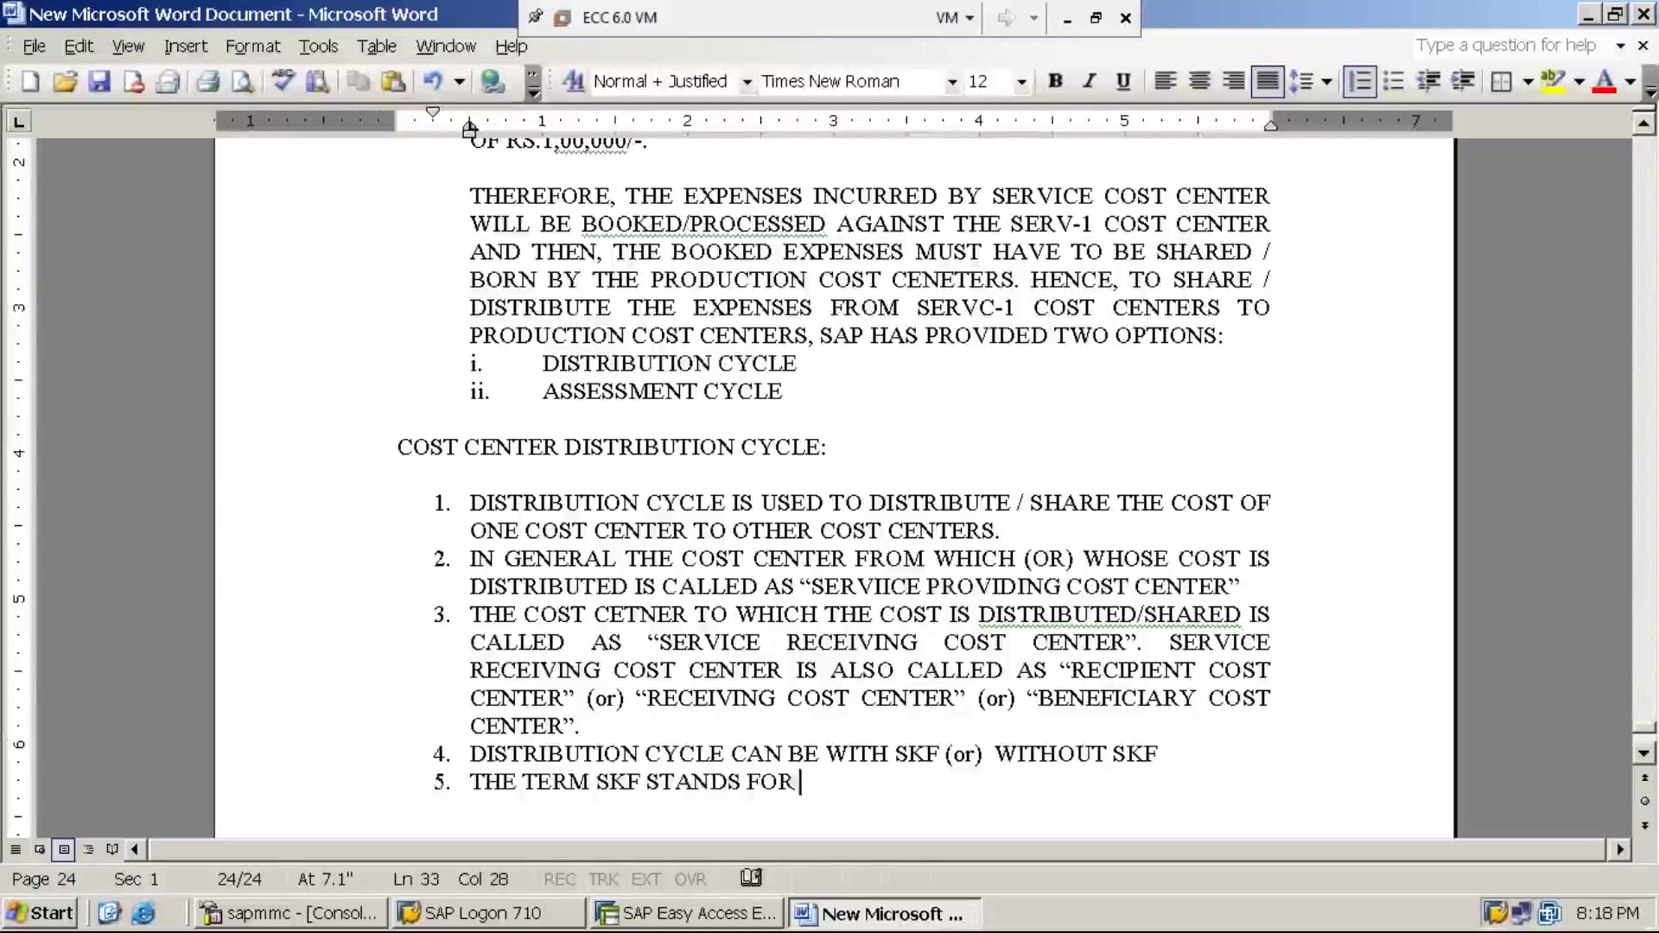
{"action": "type", "text": "\"STATIS"}
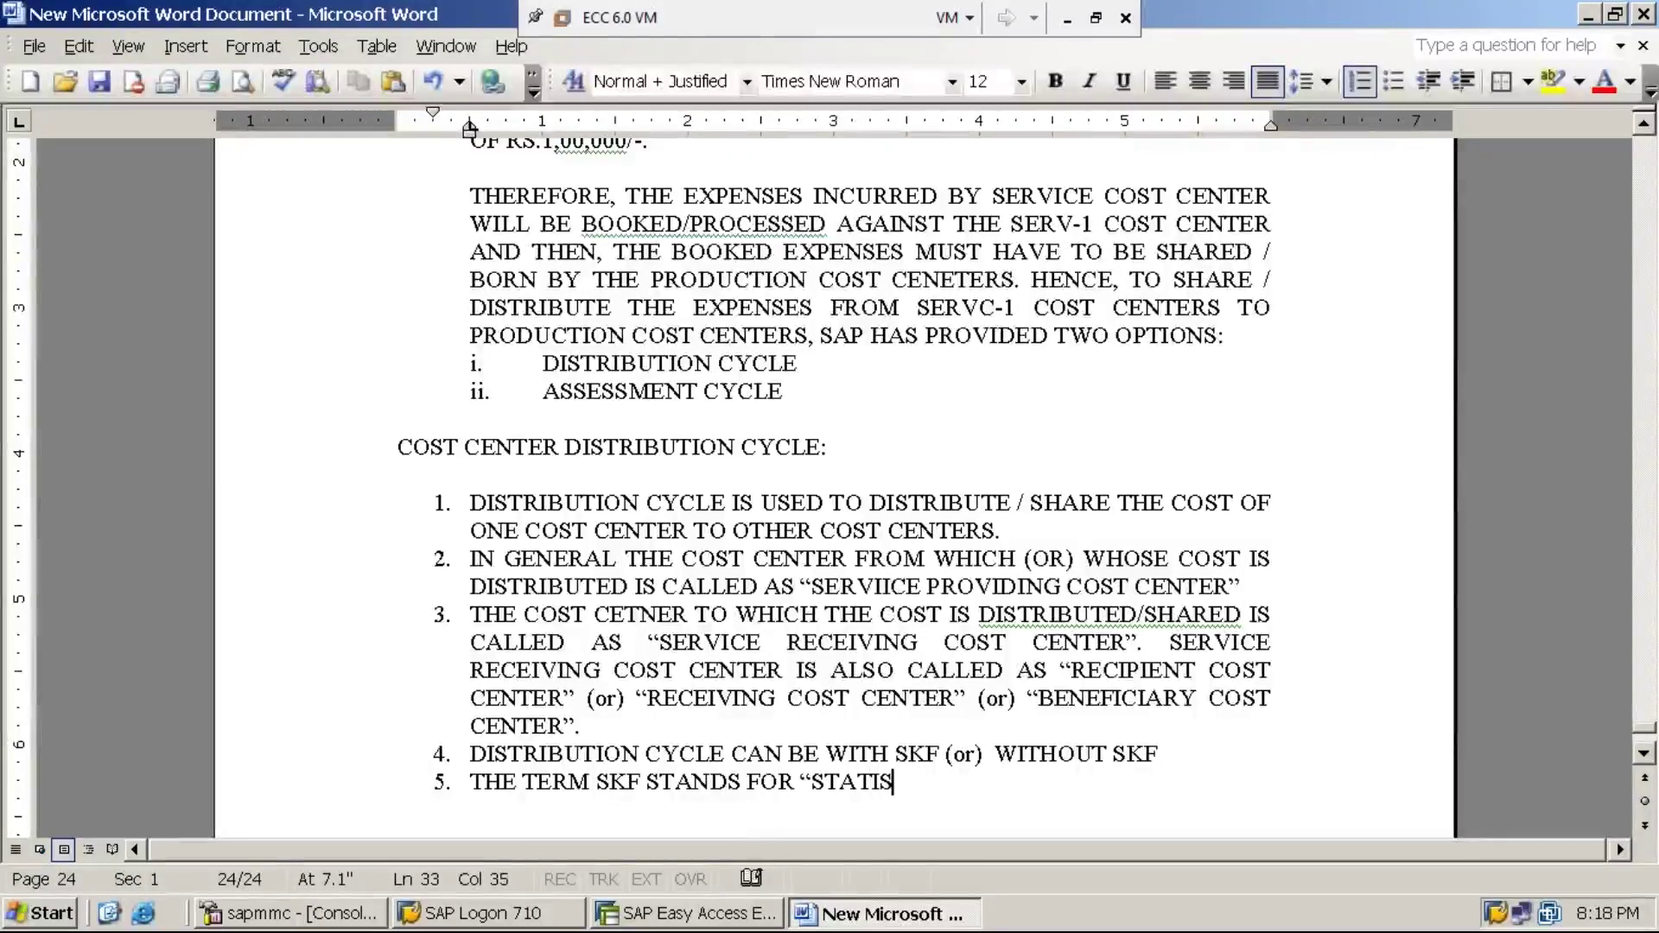
{"action": "type", "text": "TICAL "}
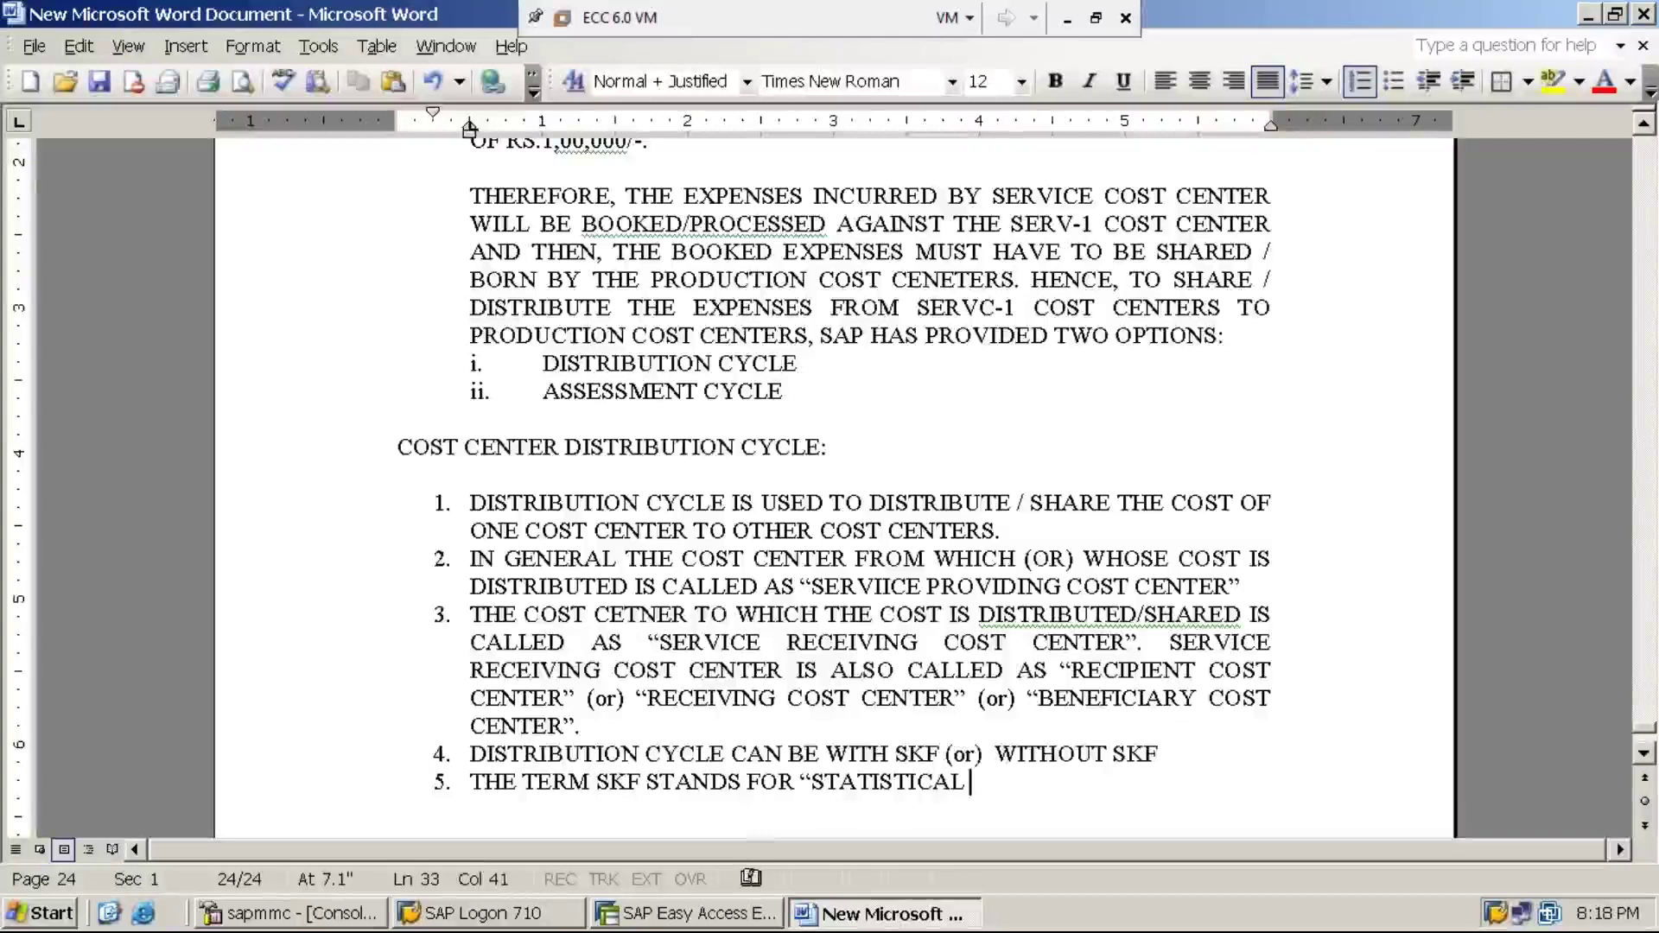
{"action": "type", "text": "KEY FIGURE\""}
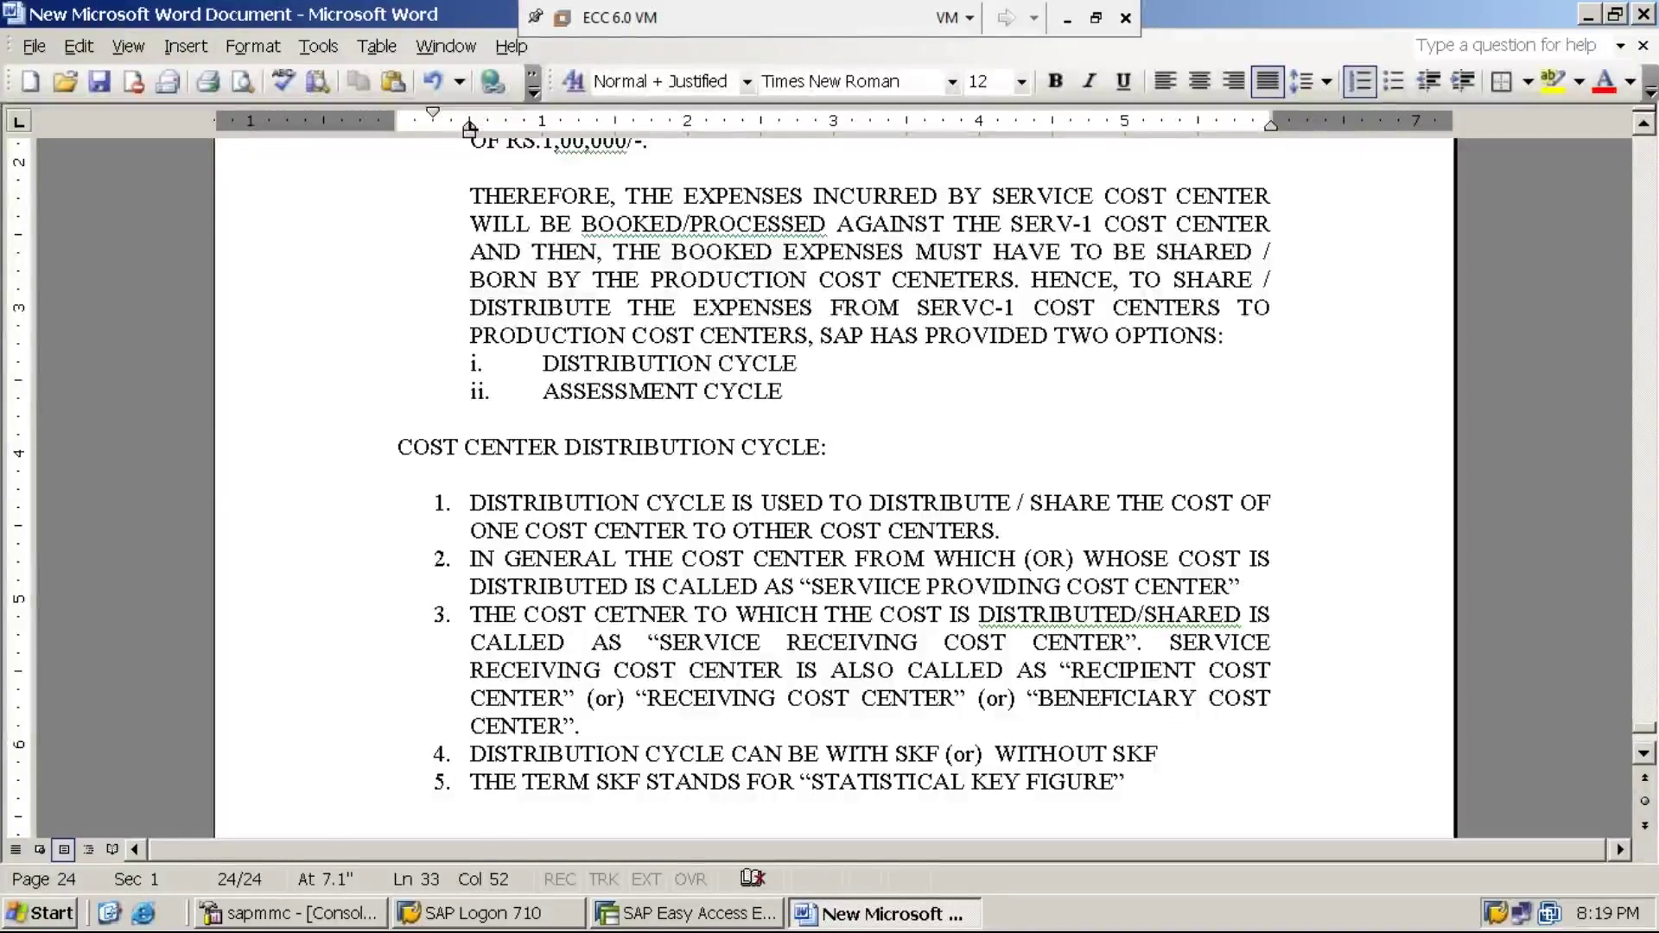
End the numbered list, leave a few blank lines and add the unnumbered heading "EXAMPLE OF SKF:"
{"action": "key", "text": "Return"}
{"action": "key", "text": "Return"}
{"action": "key", "text": "Return"}
{"action": "key", "text": "Return"}
{"action": "key", "text": "Return"}
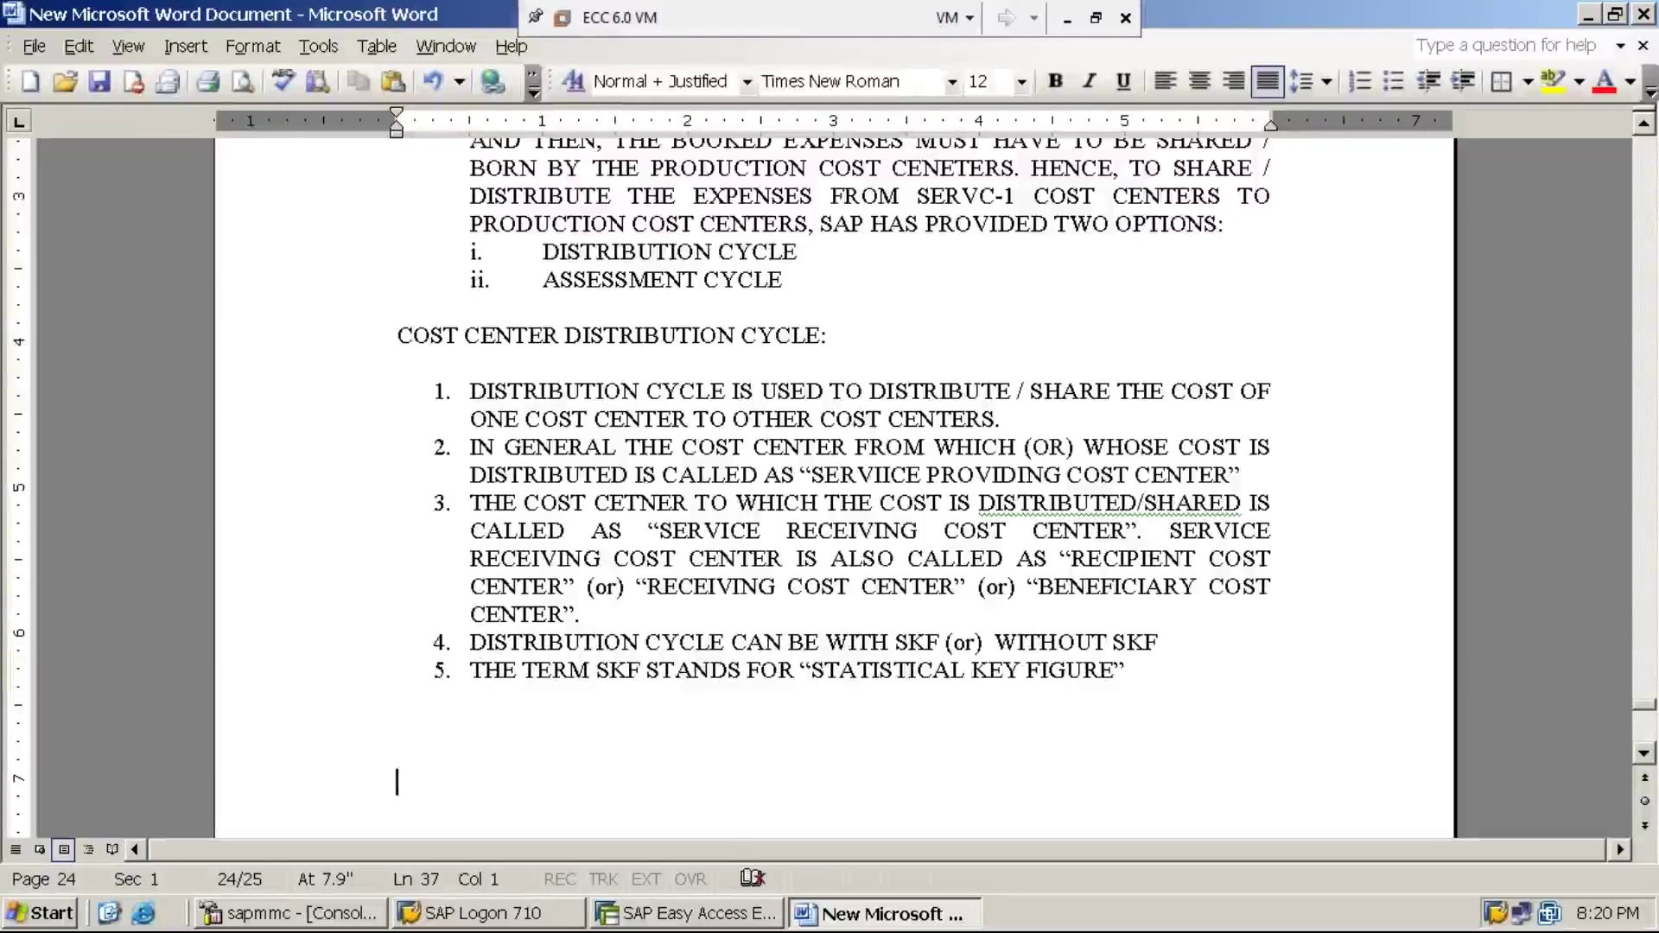
{"action": "type", "text": "EXAMP"}
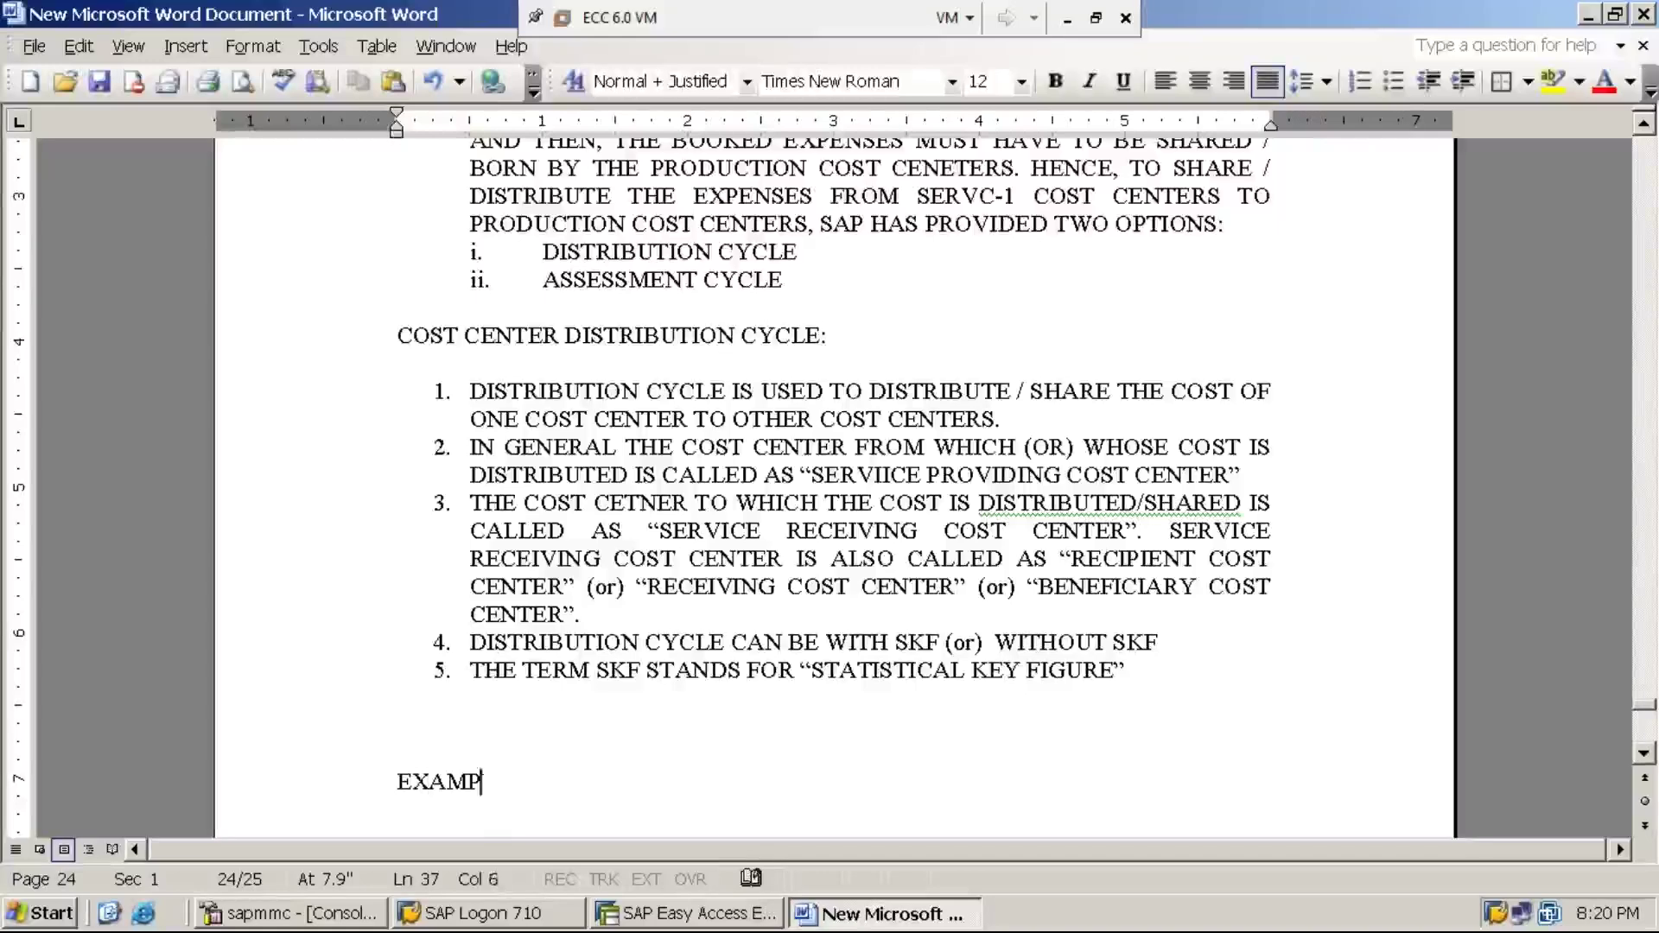
{"action": "type", "text": "LE OF SKF:"}
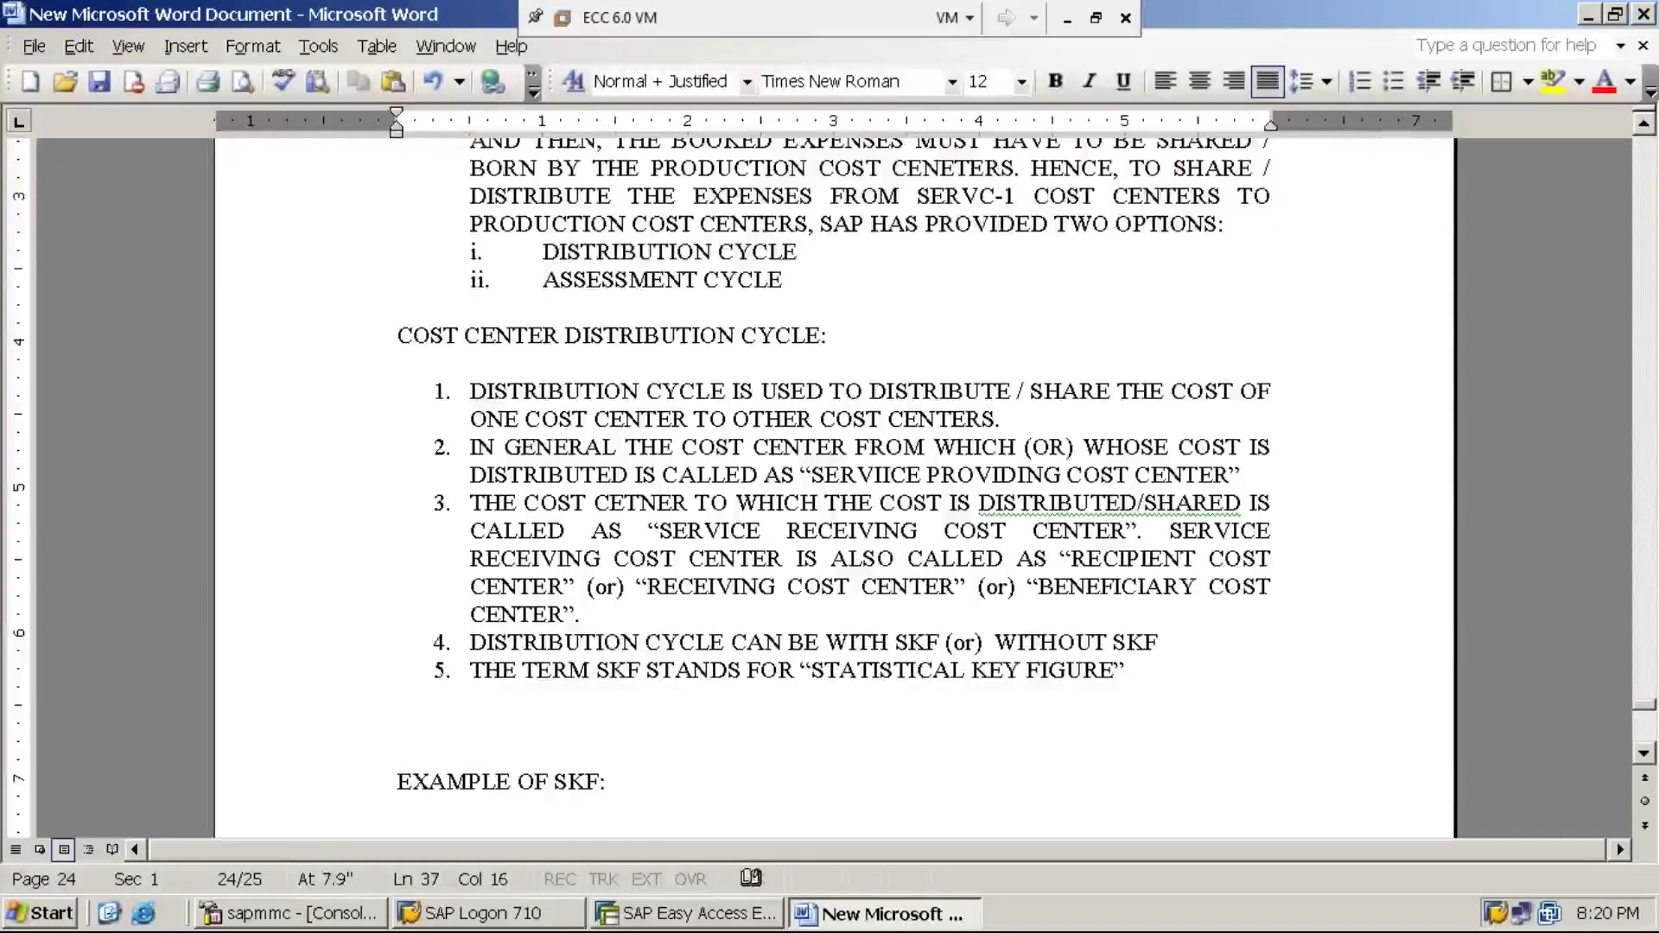
Below the SKF example heading, write "YOU HAVE TAKEN A HOUSE FOR A RENT OF RS.50,000/- PM" after a blank line
{"action": "key", "text": "Return"}
{"action": "key", "text": "Return"}
{"action": "type", "text": "YOU"}
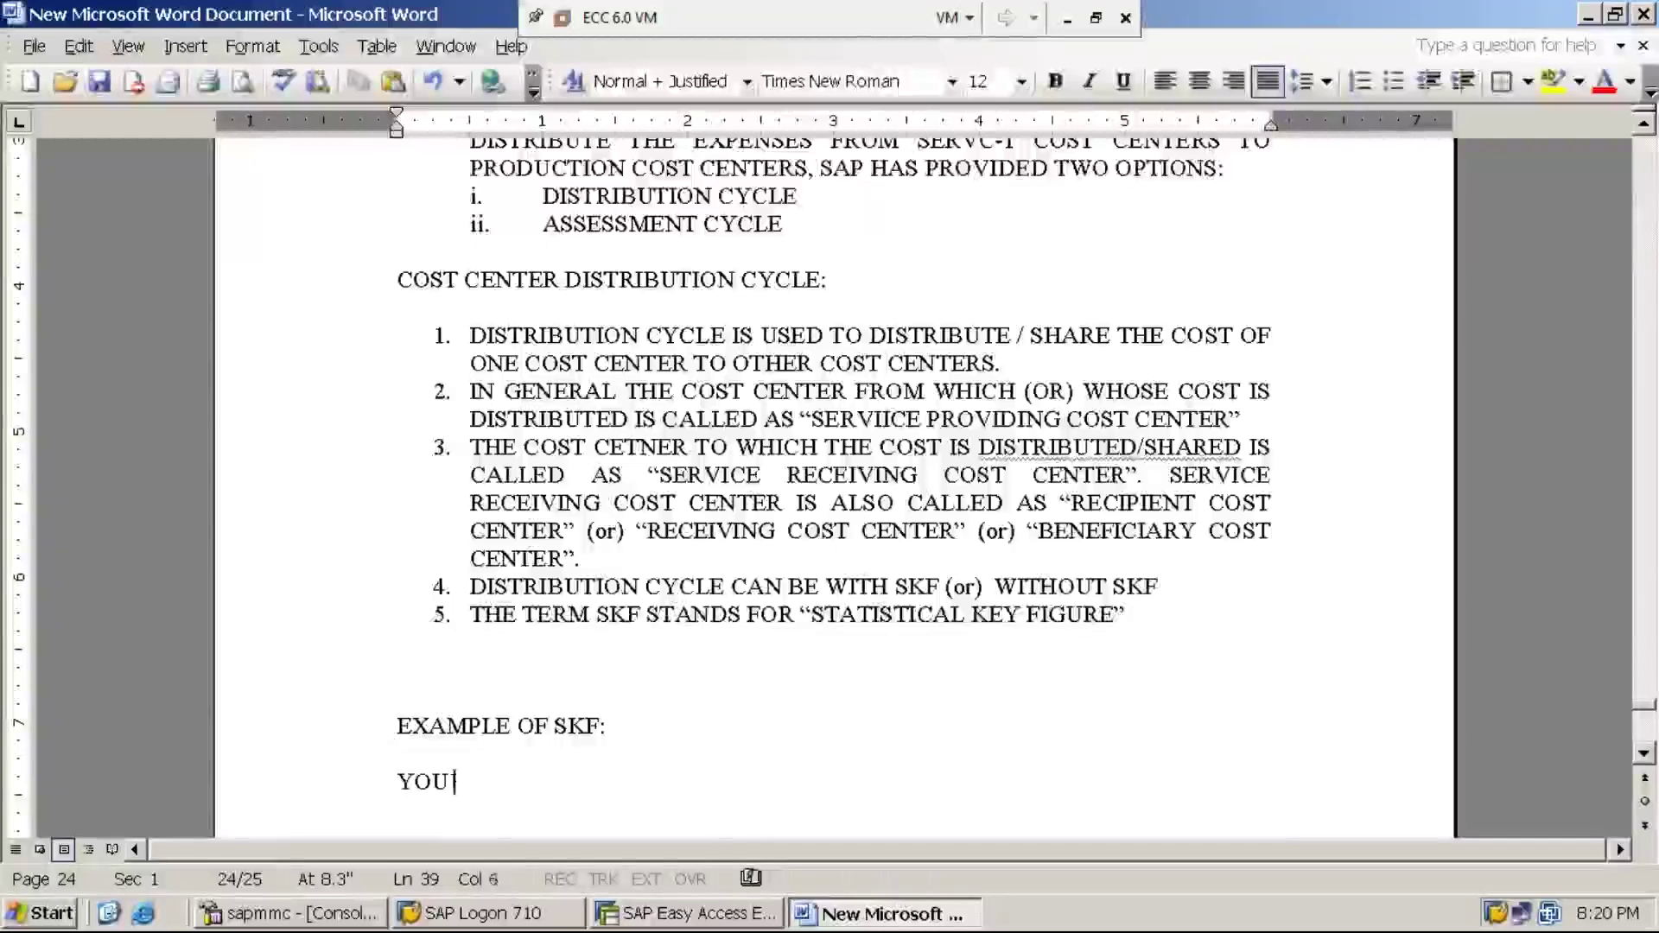
{"action": "type", "text": " HAVE TAKEN "}
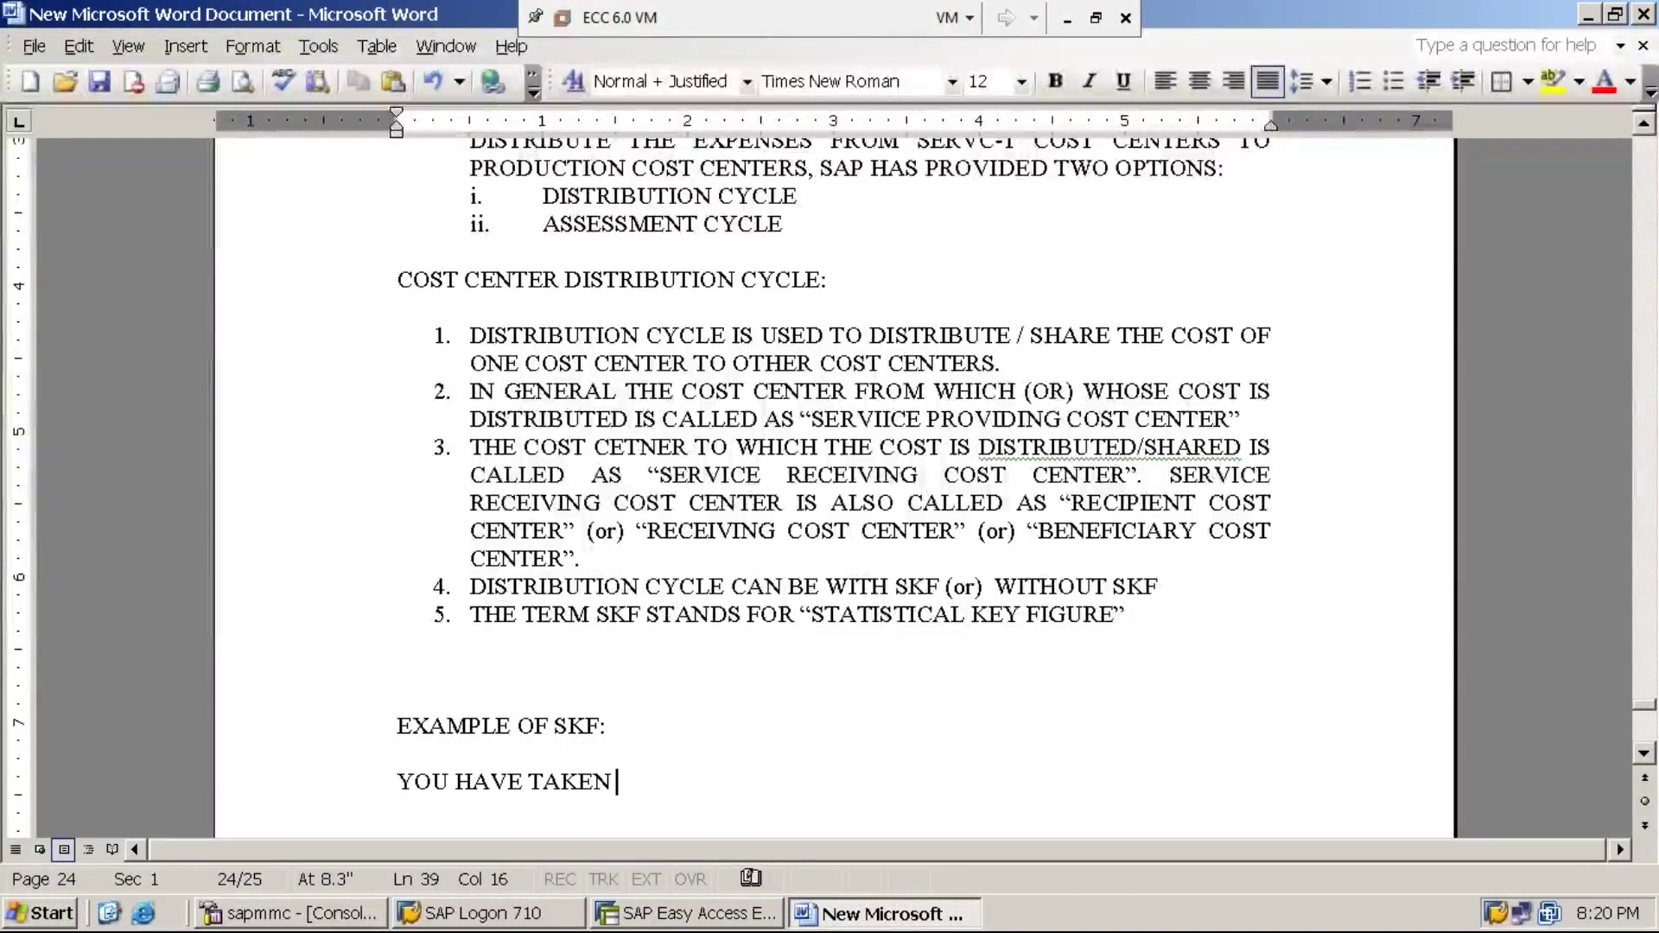
{"action": "type", "text": "A H"}
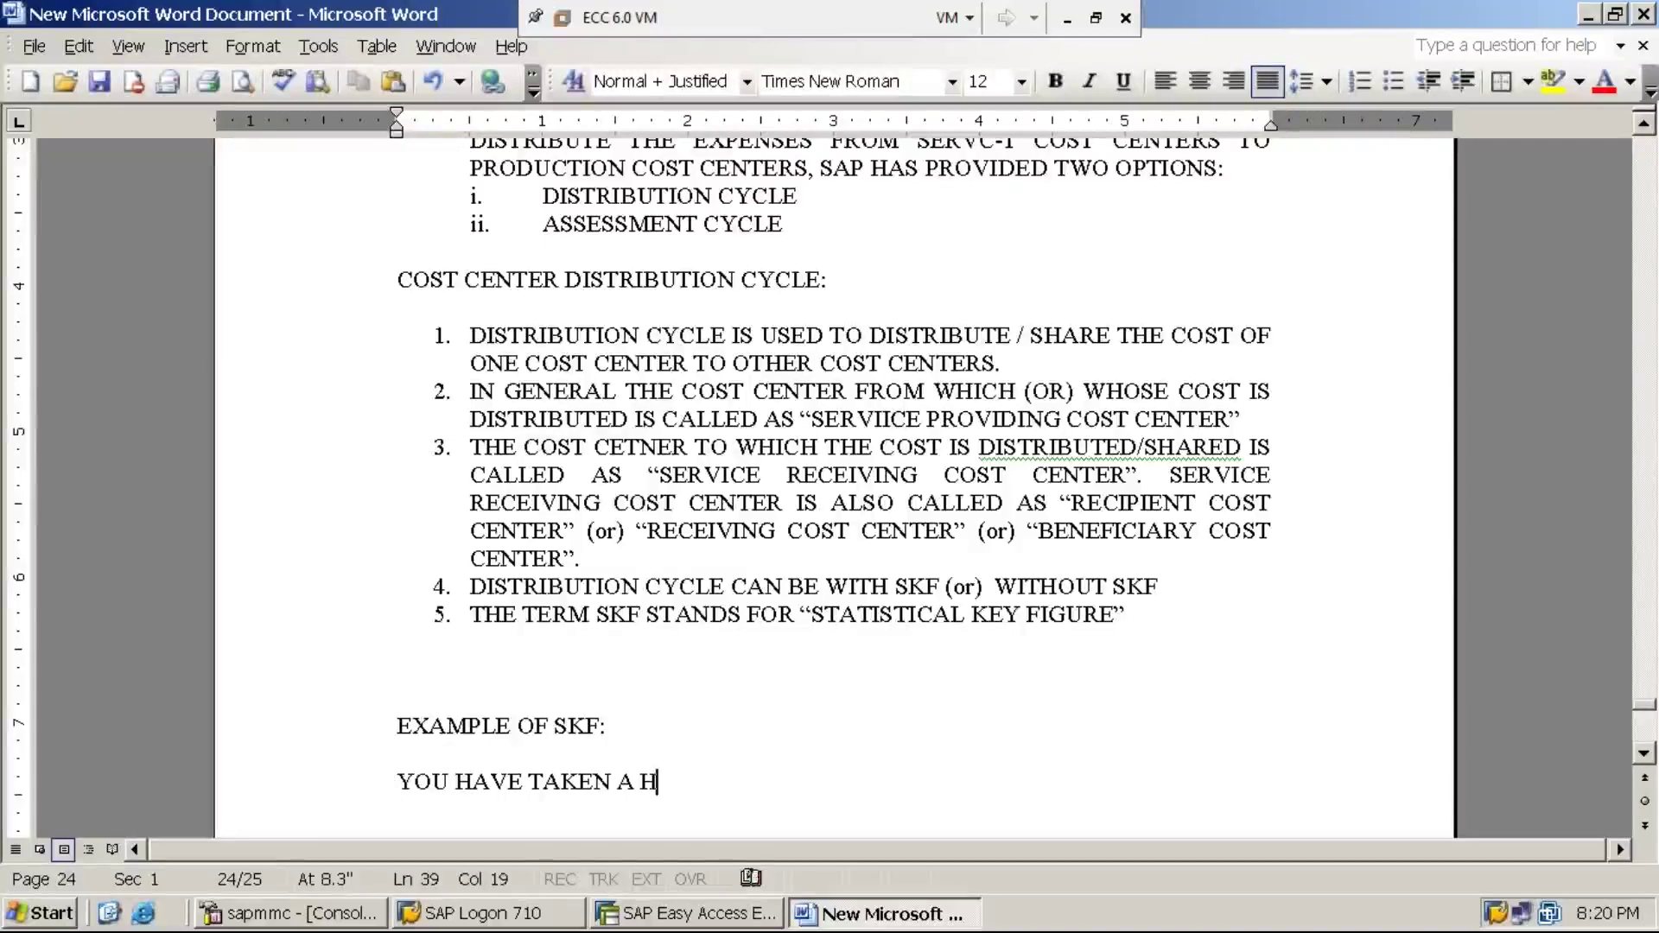
{"action": "type", "text": "OUSE FOR "}
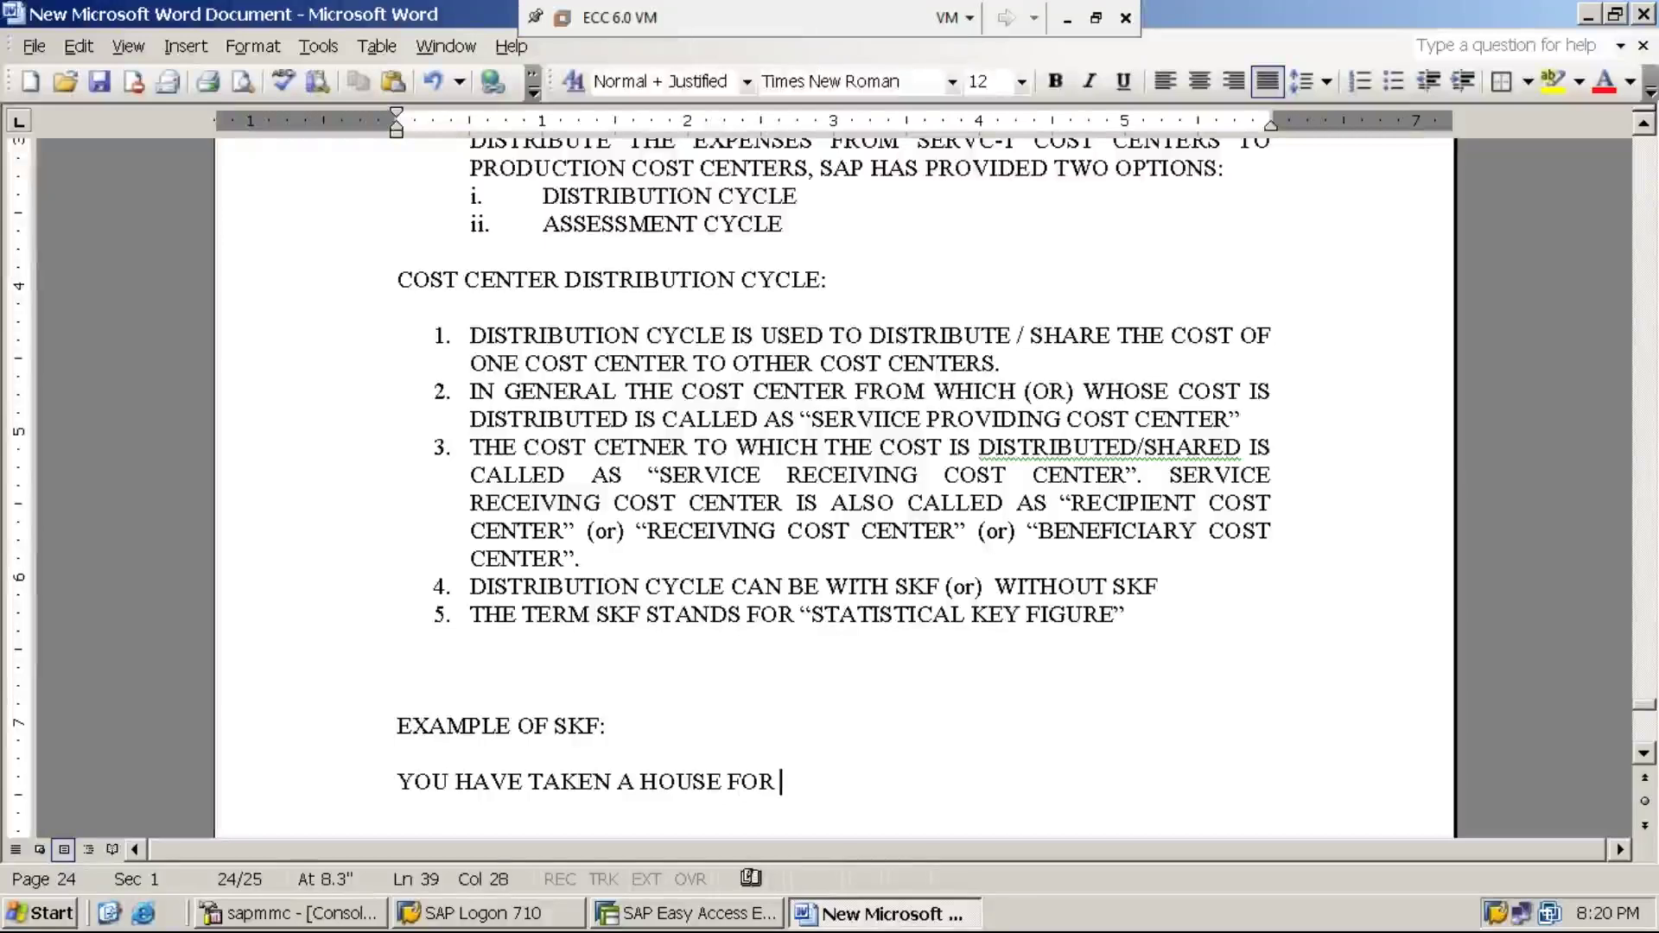
{"action": "type", "text": "A R"}
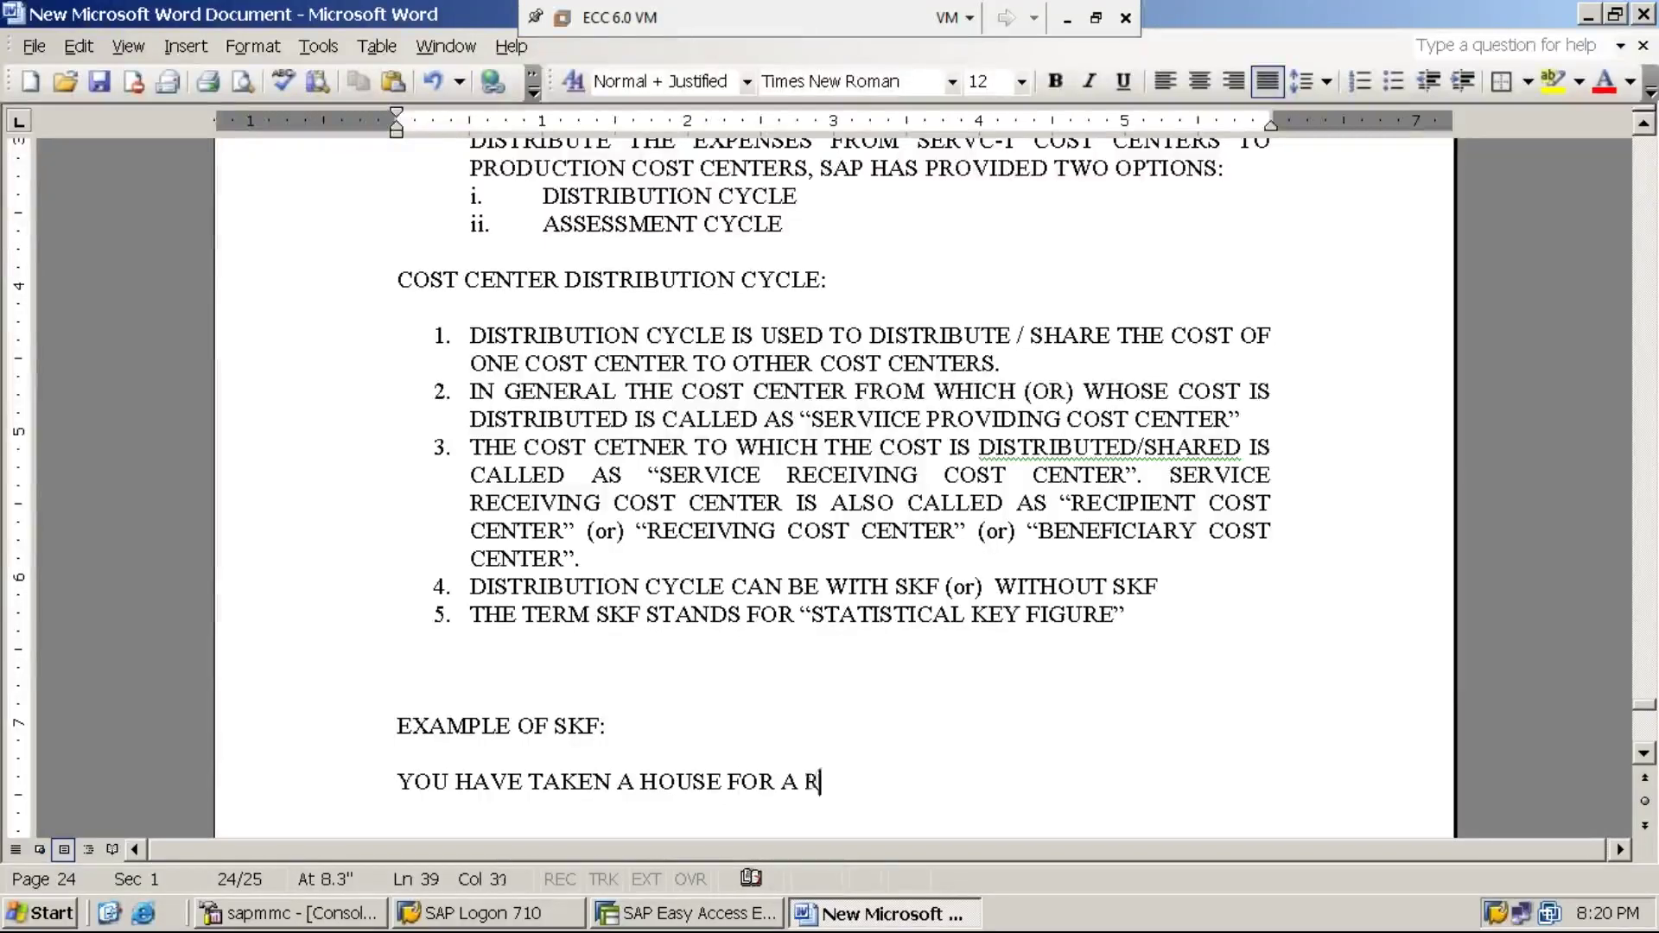
{"action": "type", "text": "ENT OF RS"}
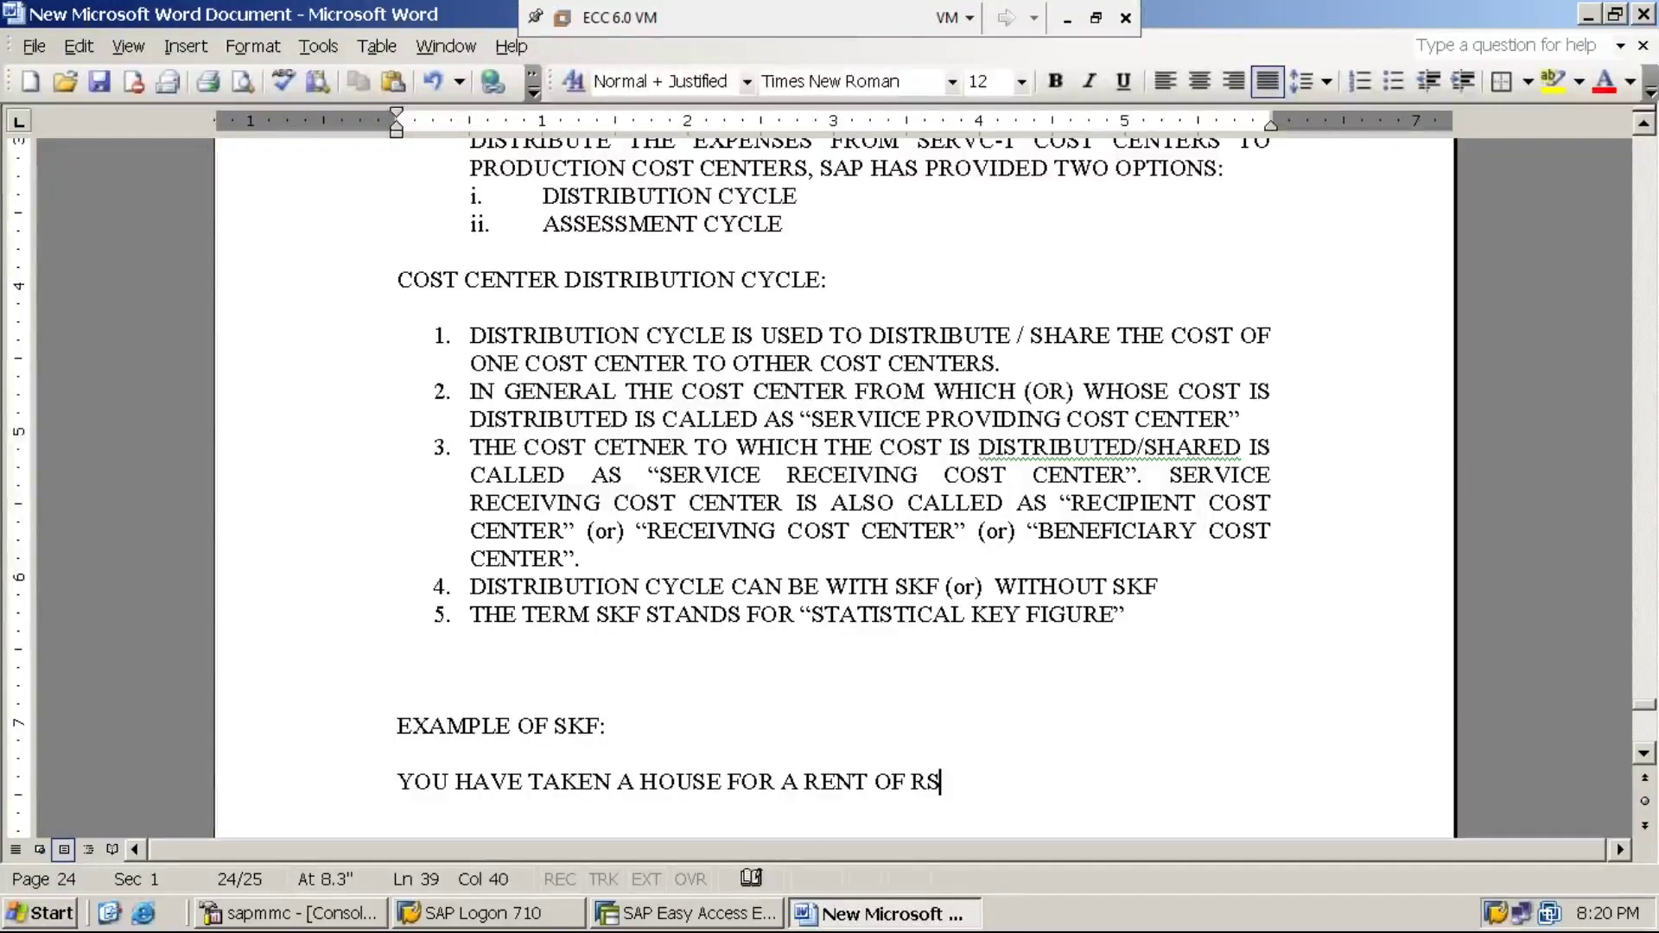
{"action": "type", "text": ".50,000/"}
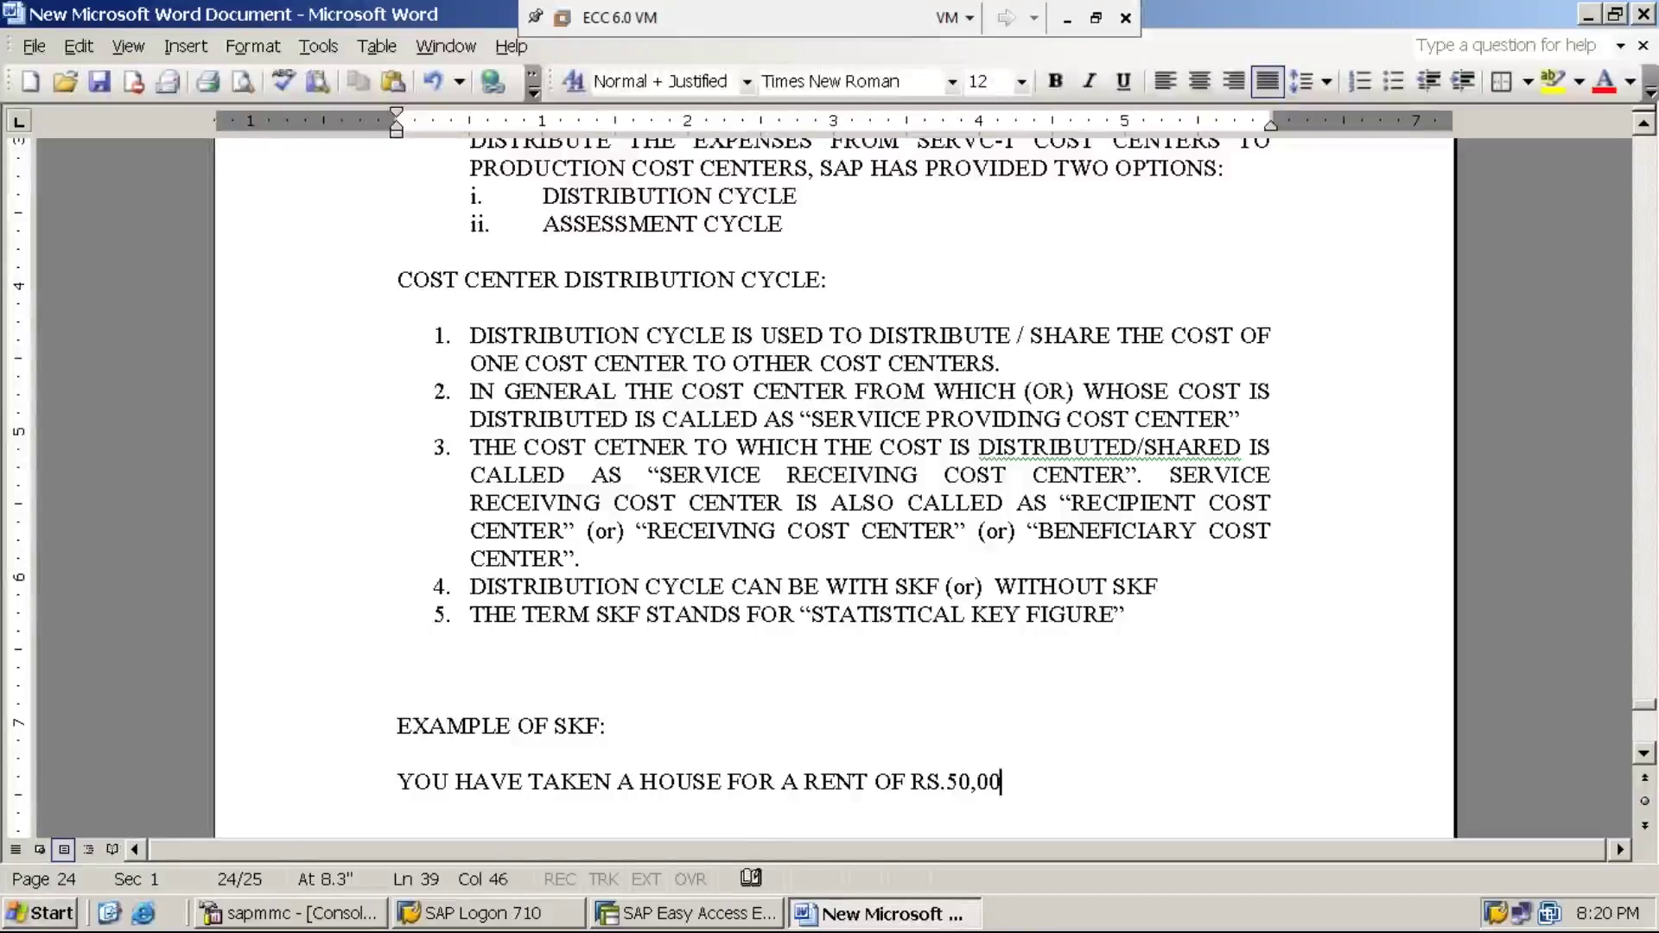
{"action": "type", "text": "- PM"}
Start a new line below the rent sentence with the text "IN THAT HOME"
{"action": "key", "text": "Return"}
{"action": "type", "text": "IN THAT"}
{"action": "type", "text": " HOU"}
{"action": "key", "text": "BackSpace"}
{"action": "key", "text": "BackSpace"}
{"action": "type", "text": "OME"}
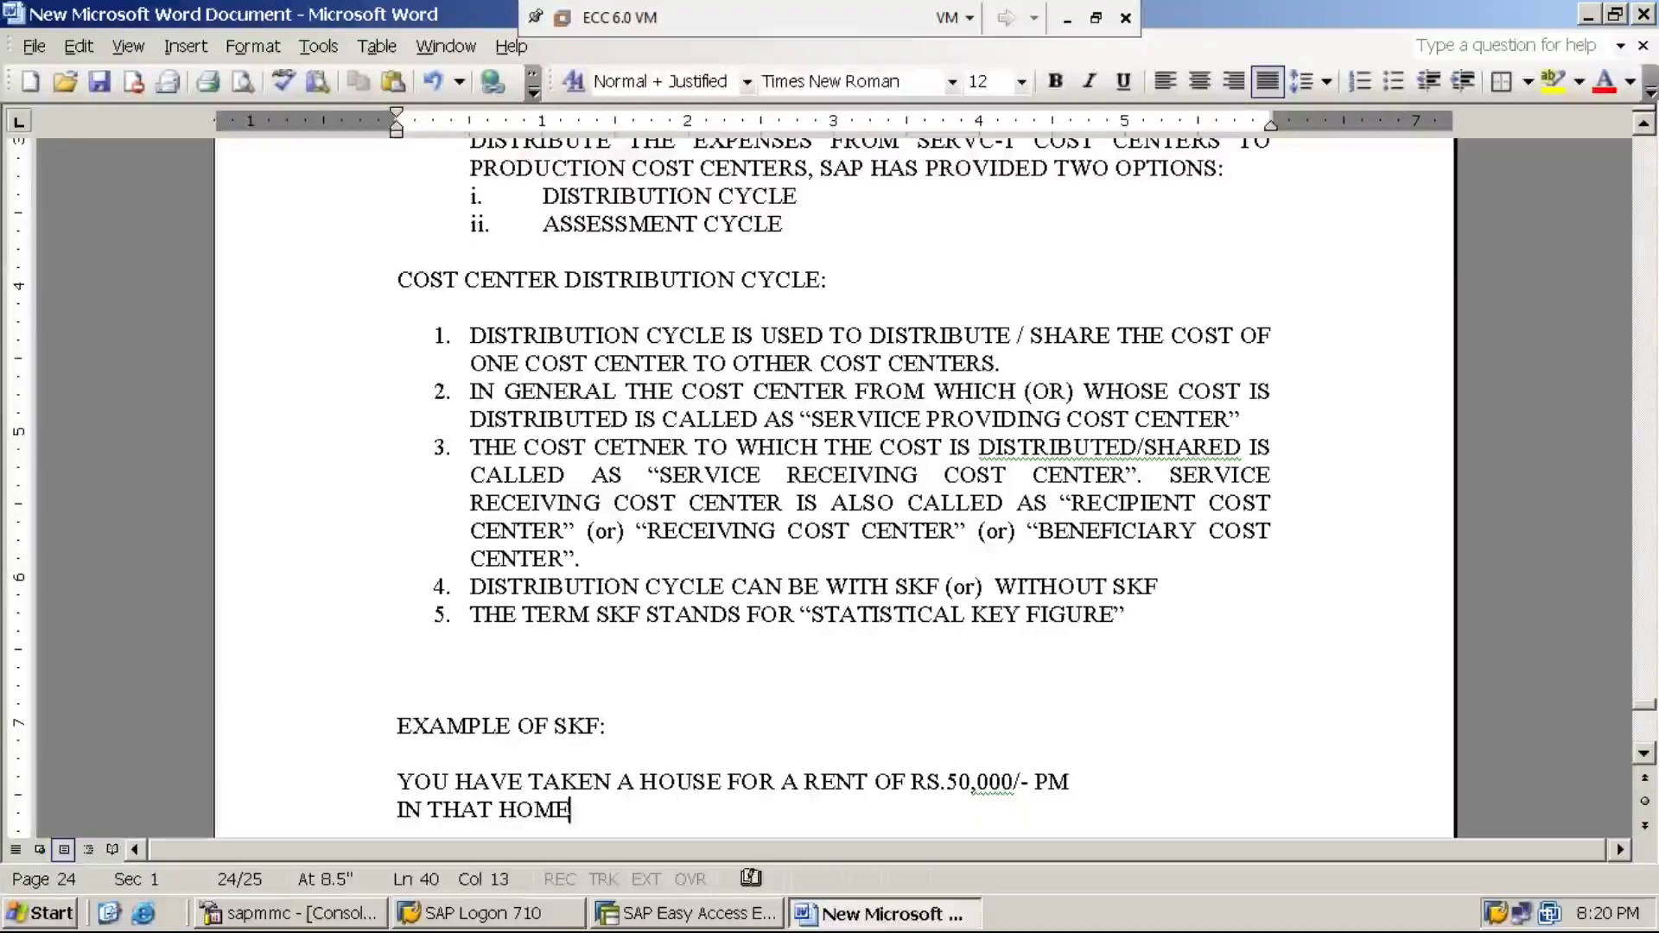
Change the word "HOUSE" to "HOME" in the rent sentence of the SKF example
{"action": "left_click", "coordinate": [711, 783]}
{"action": "key", "text": "BackSpace"}
{"action": "key", "text": "BackSpace"}
{"action": "type", "text": "M"}
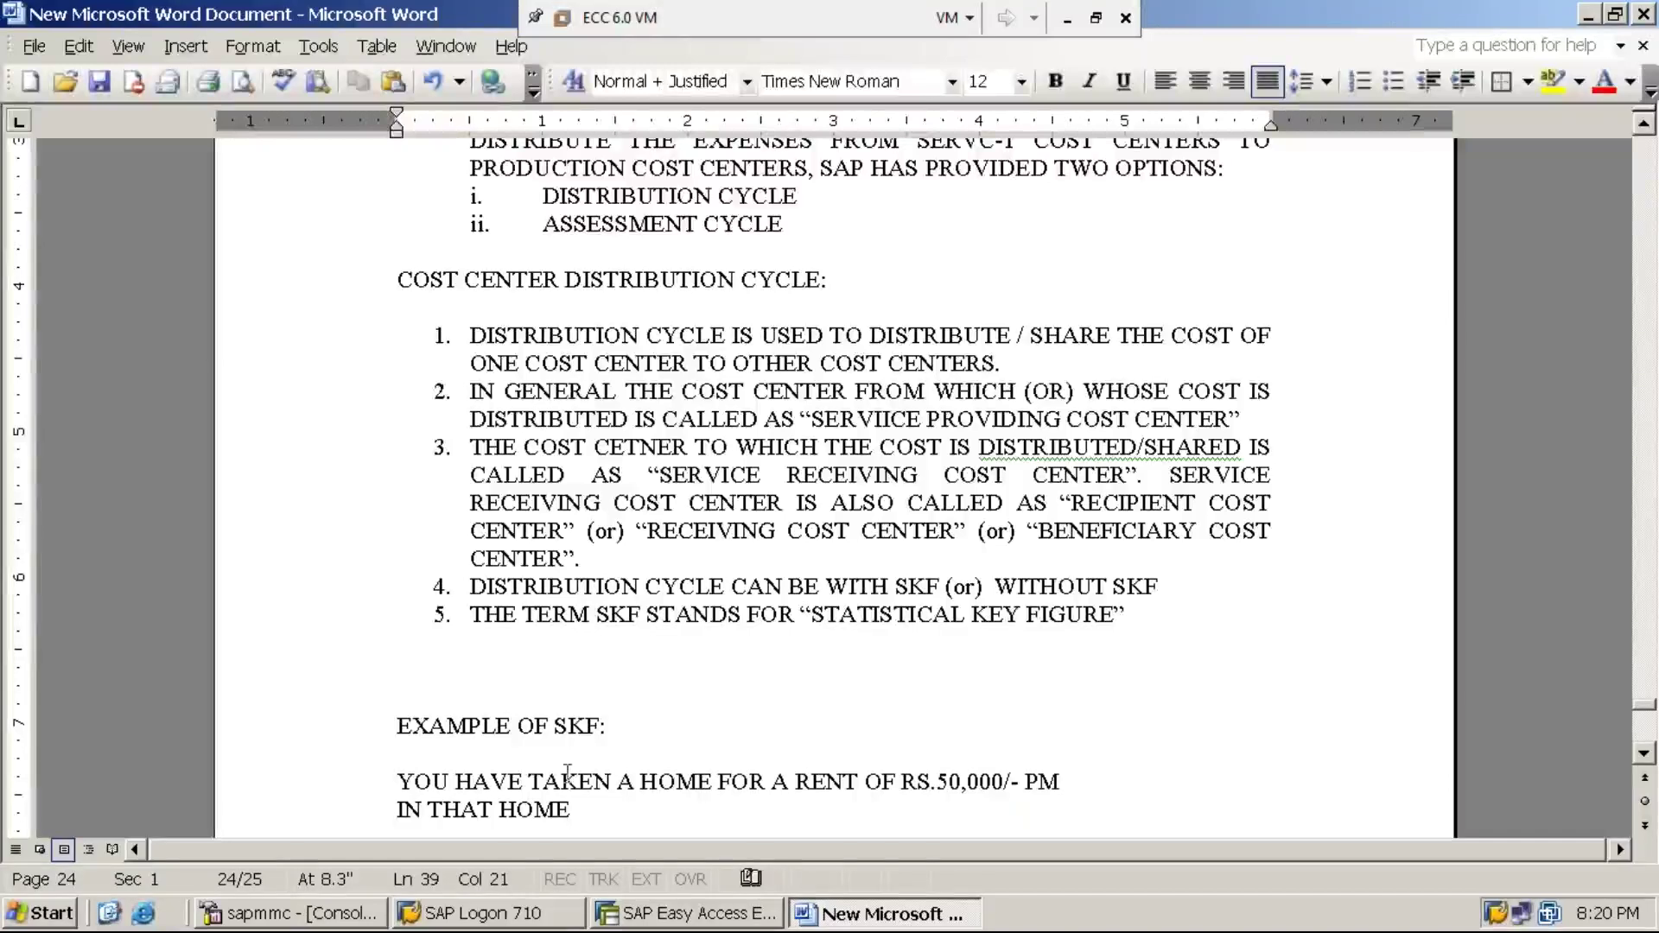
Continue the "IN THAT HOME" line with the text "THERE ARE FOUR (4) ROOMS"
{"action": "left_click", "coordinate": [581, 816]}
{"action": "type", "text": "THERE ARE"}
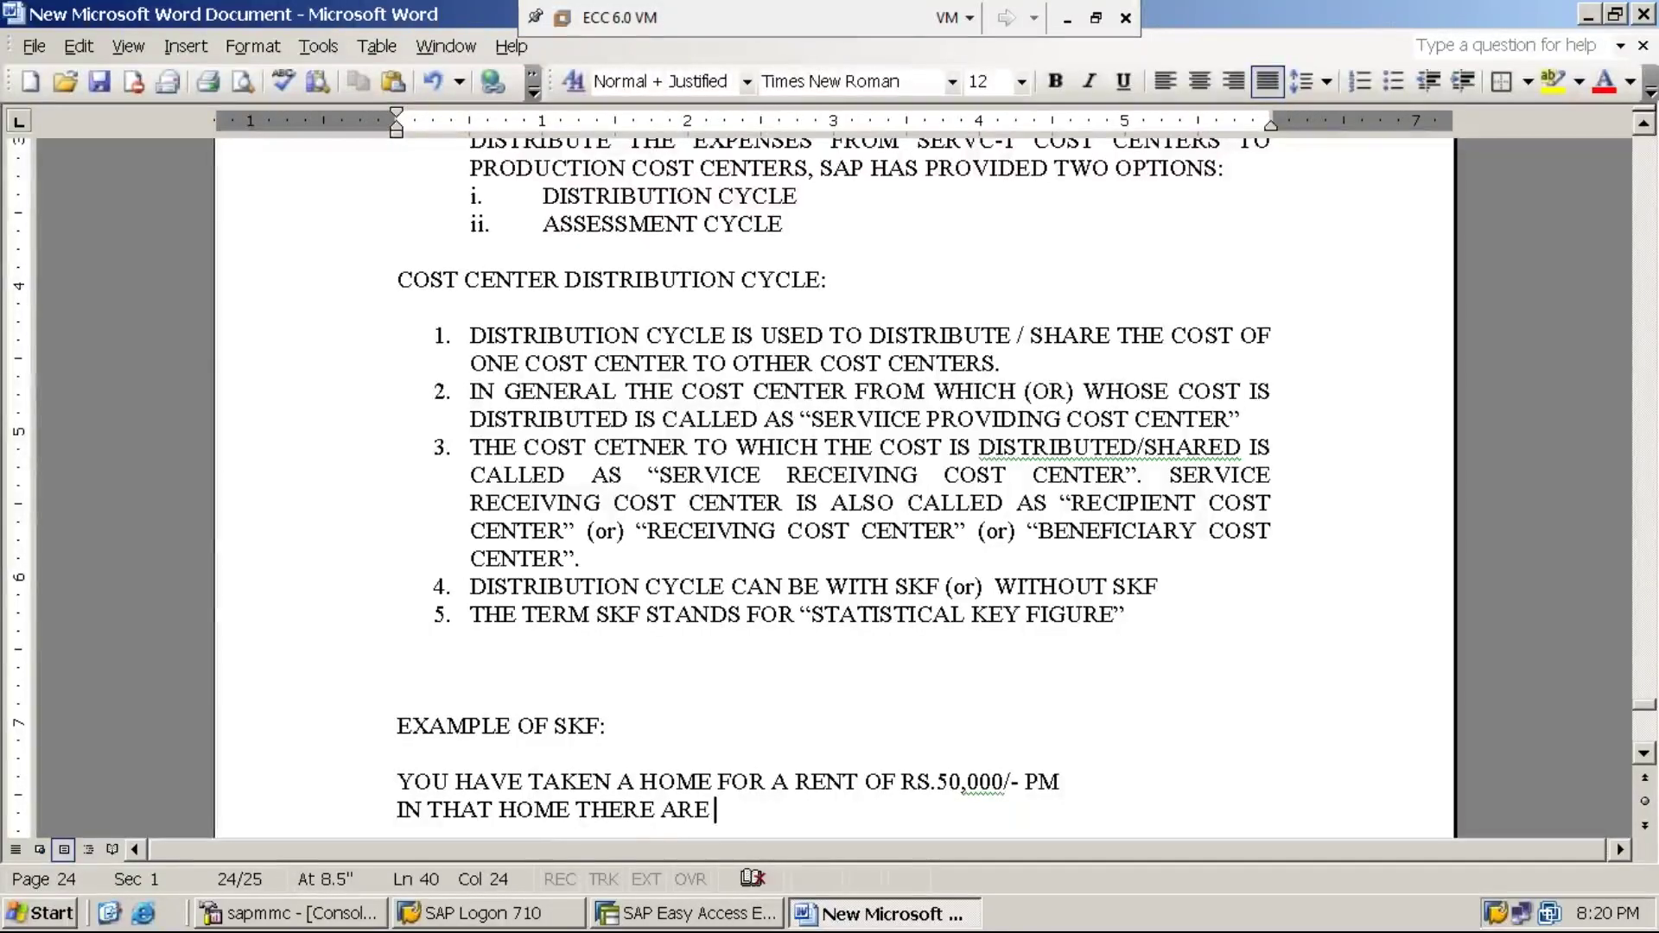
{"action": "type", "text": " FOUR"}
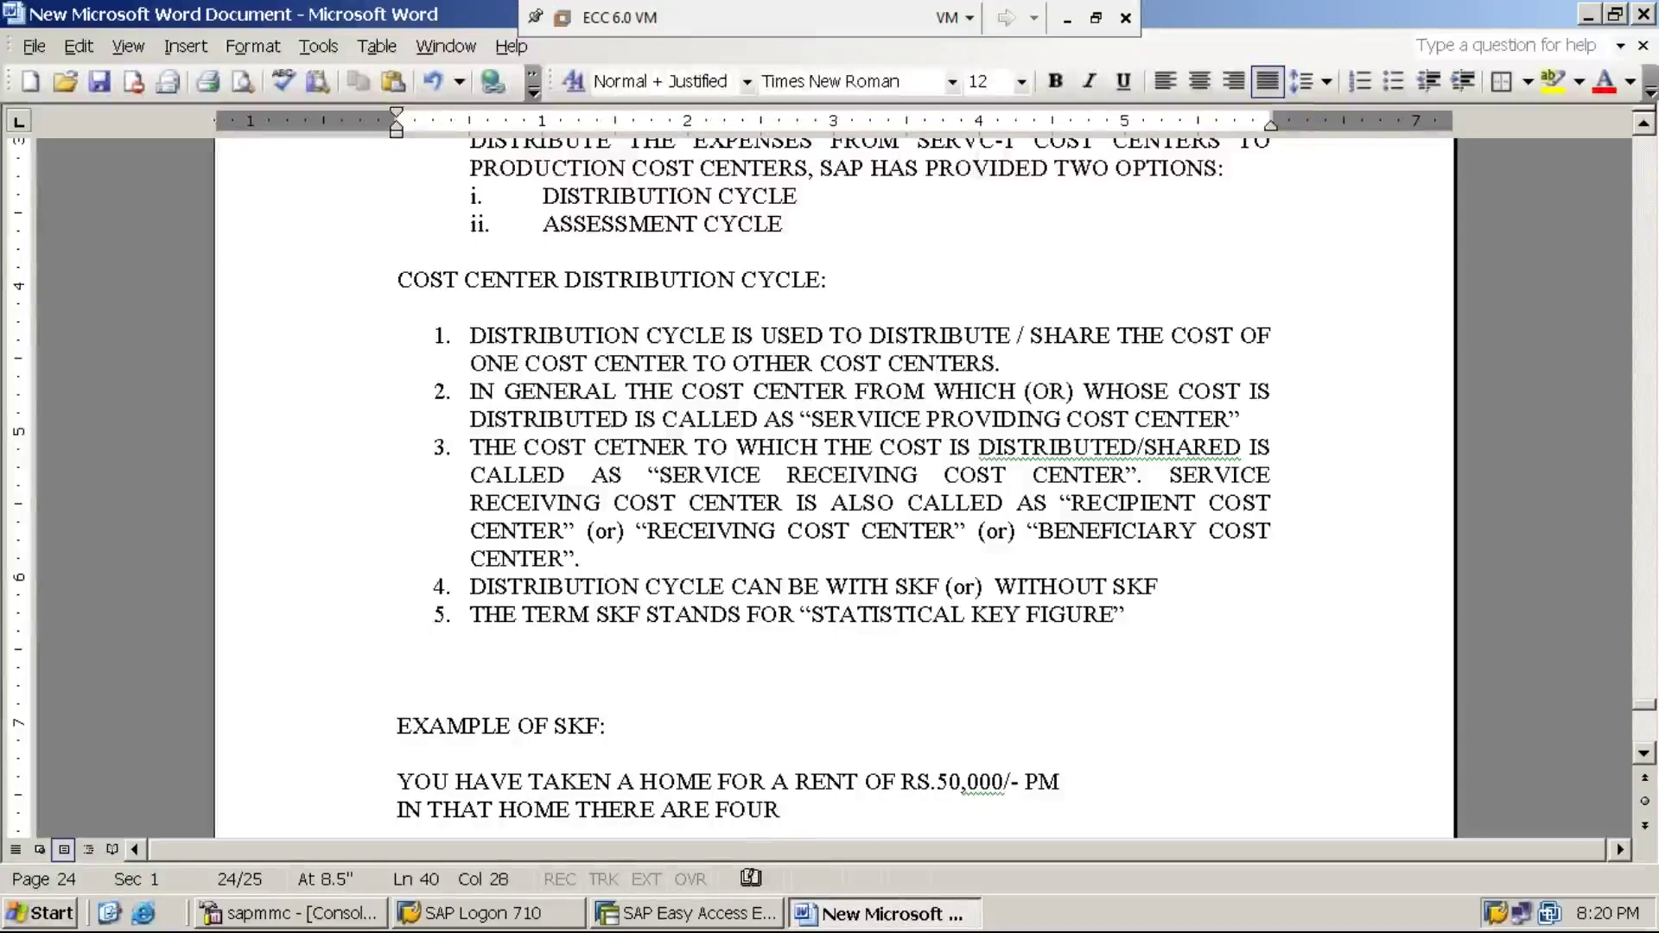
{"action": "type", "text": " (4) "}
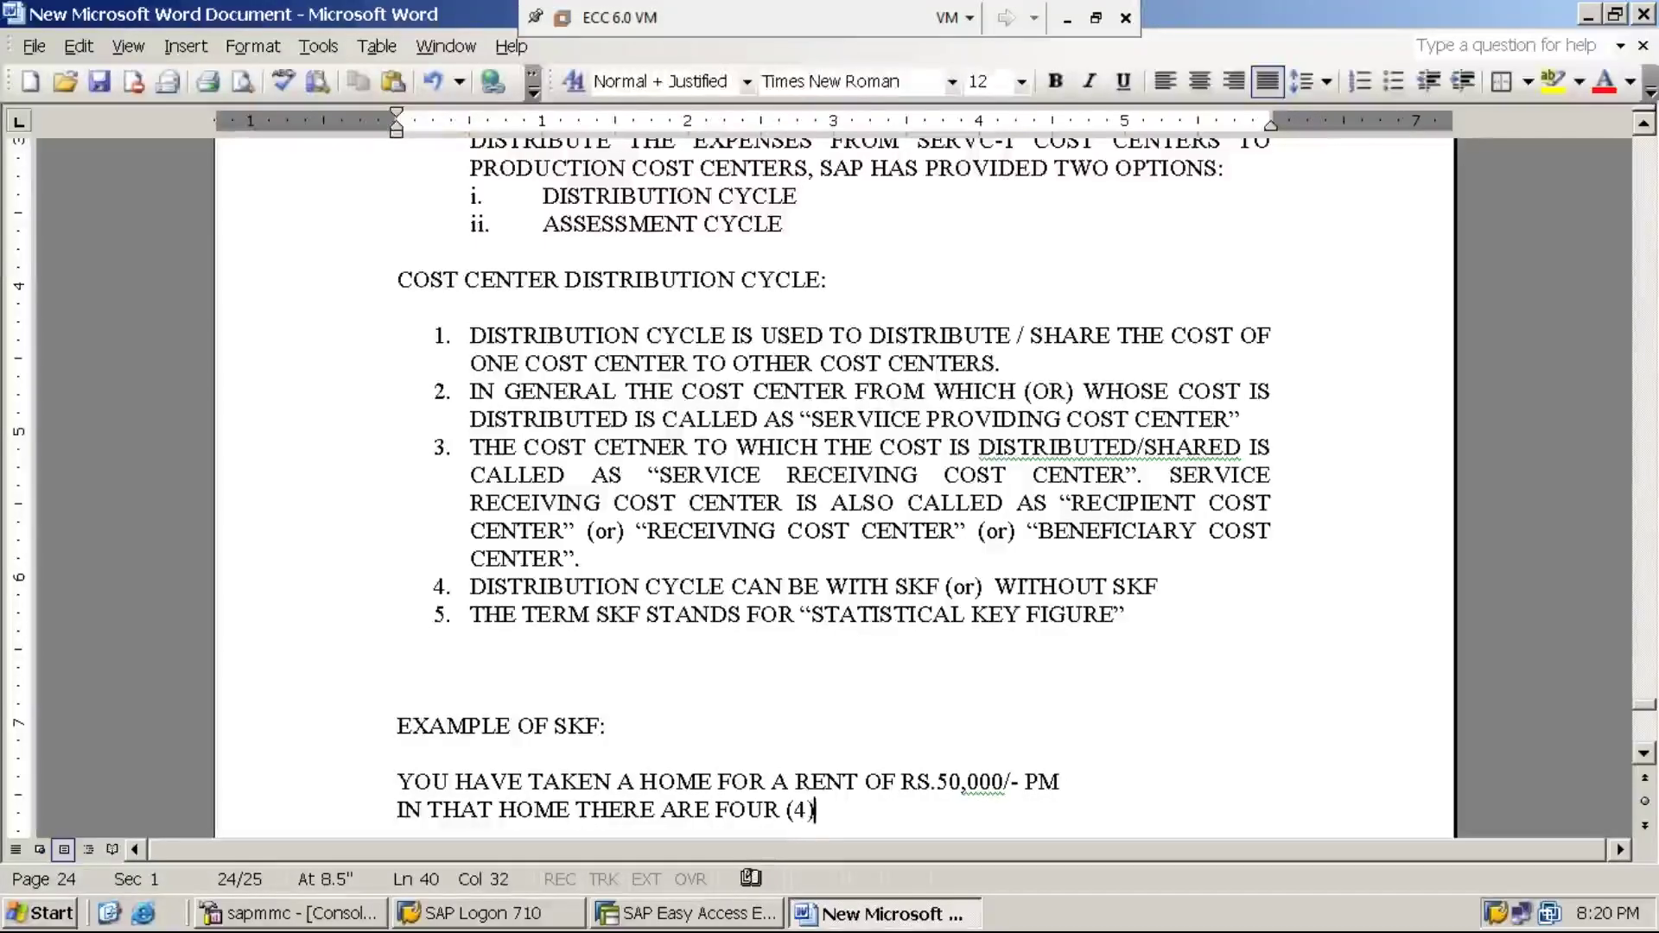
{"action": "type", "text": "ROOMS W"}
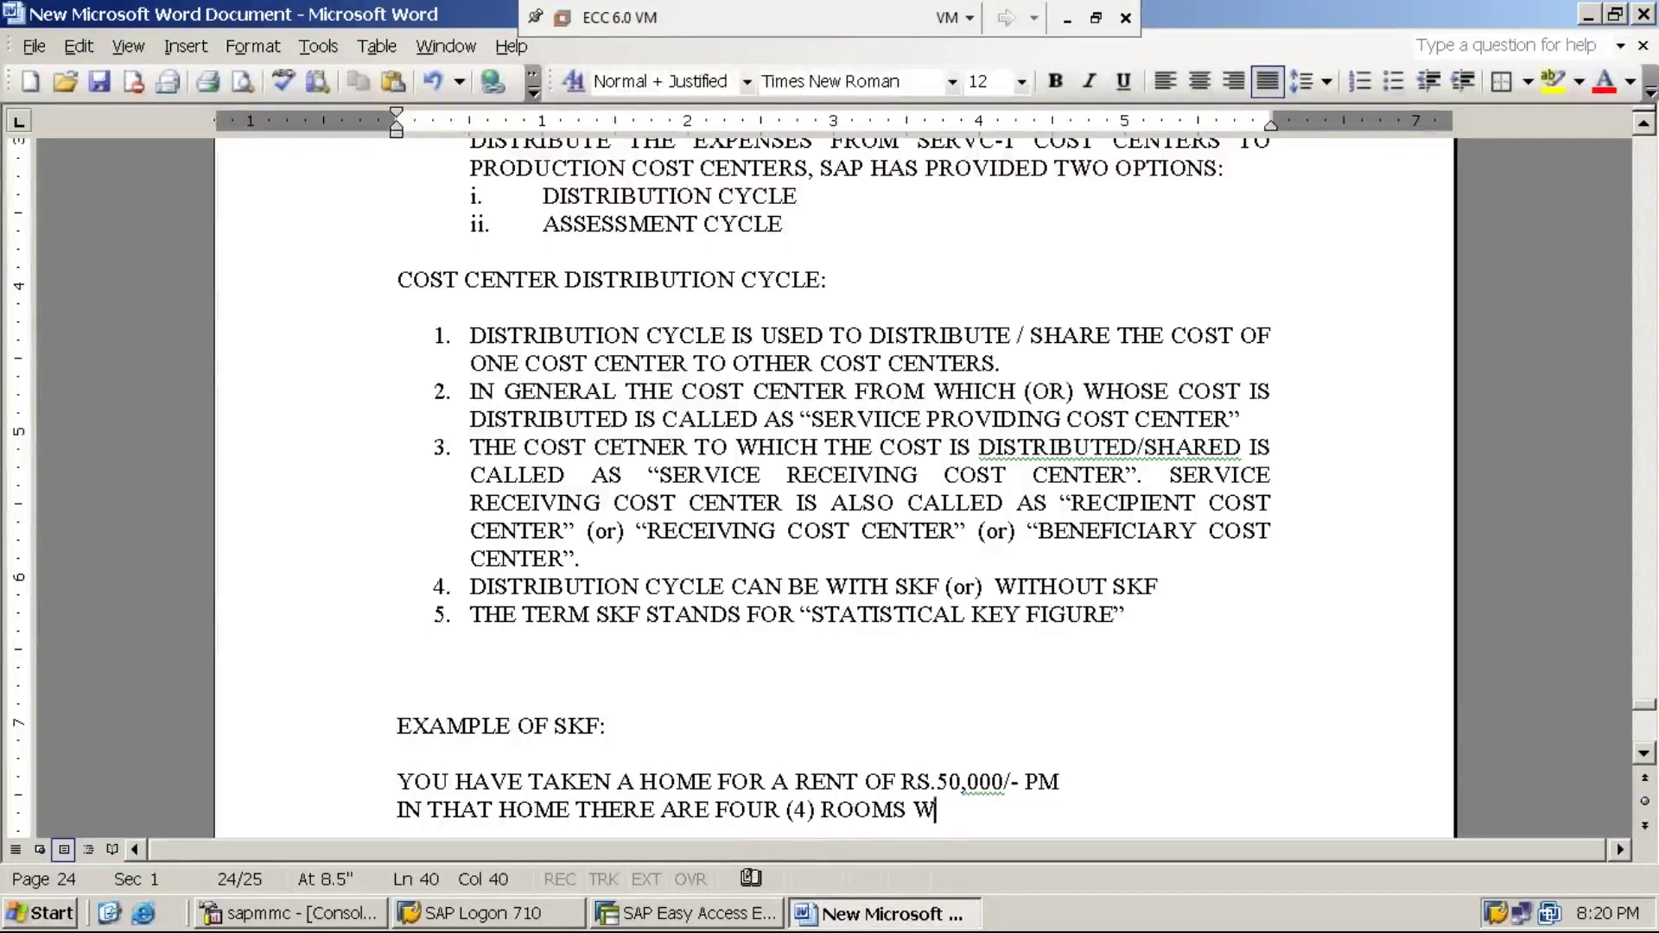
{"action": "type", "text": "ITH E"}
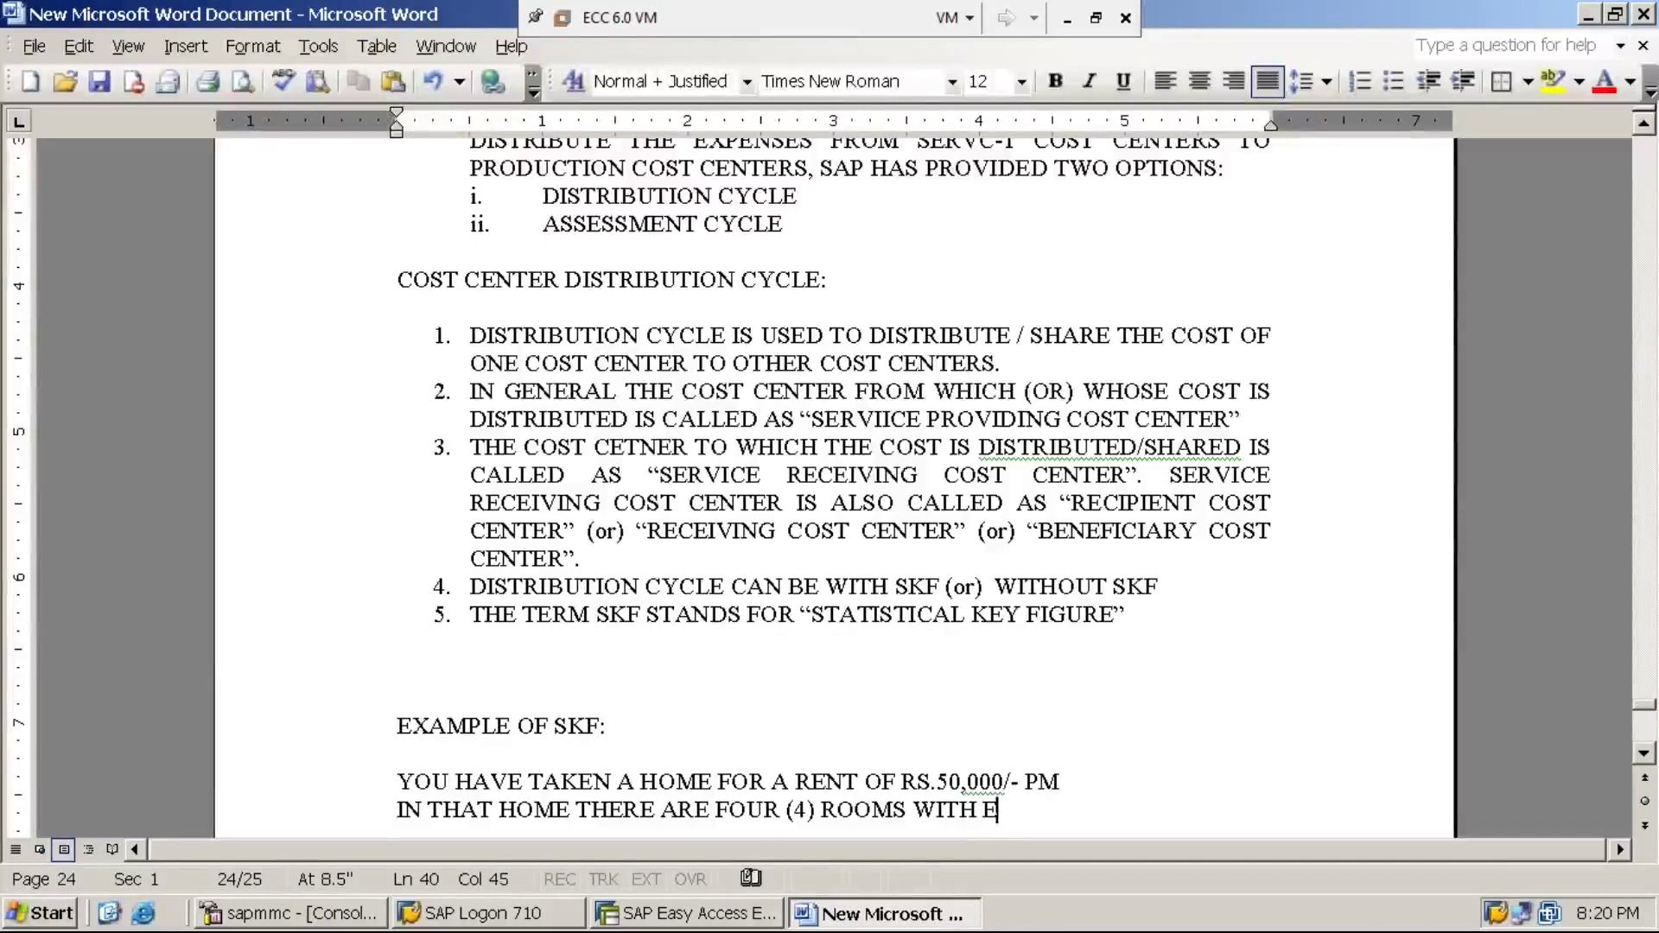
{"action": "type", "text": "UAL"}
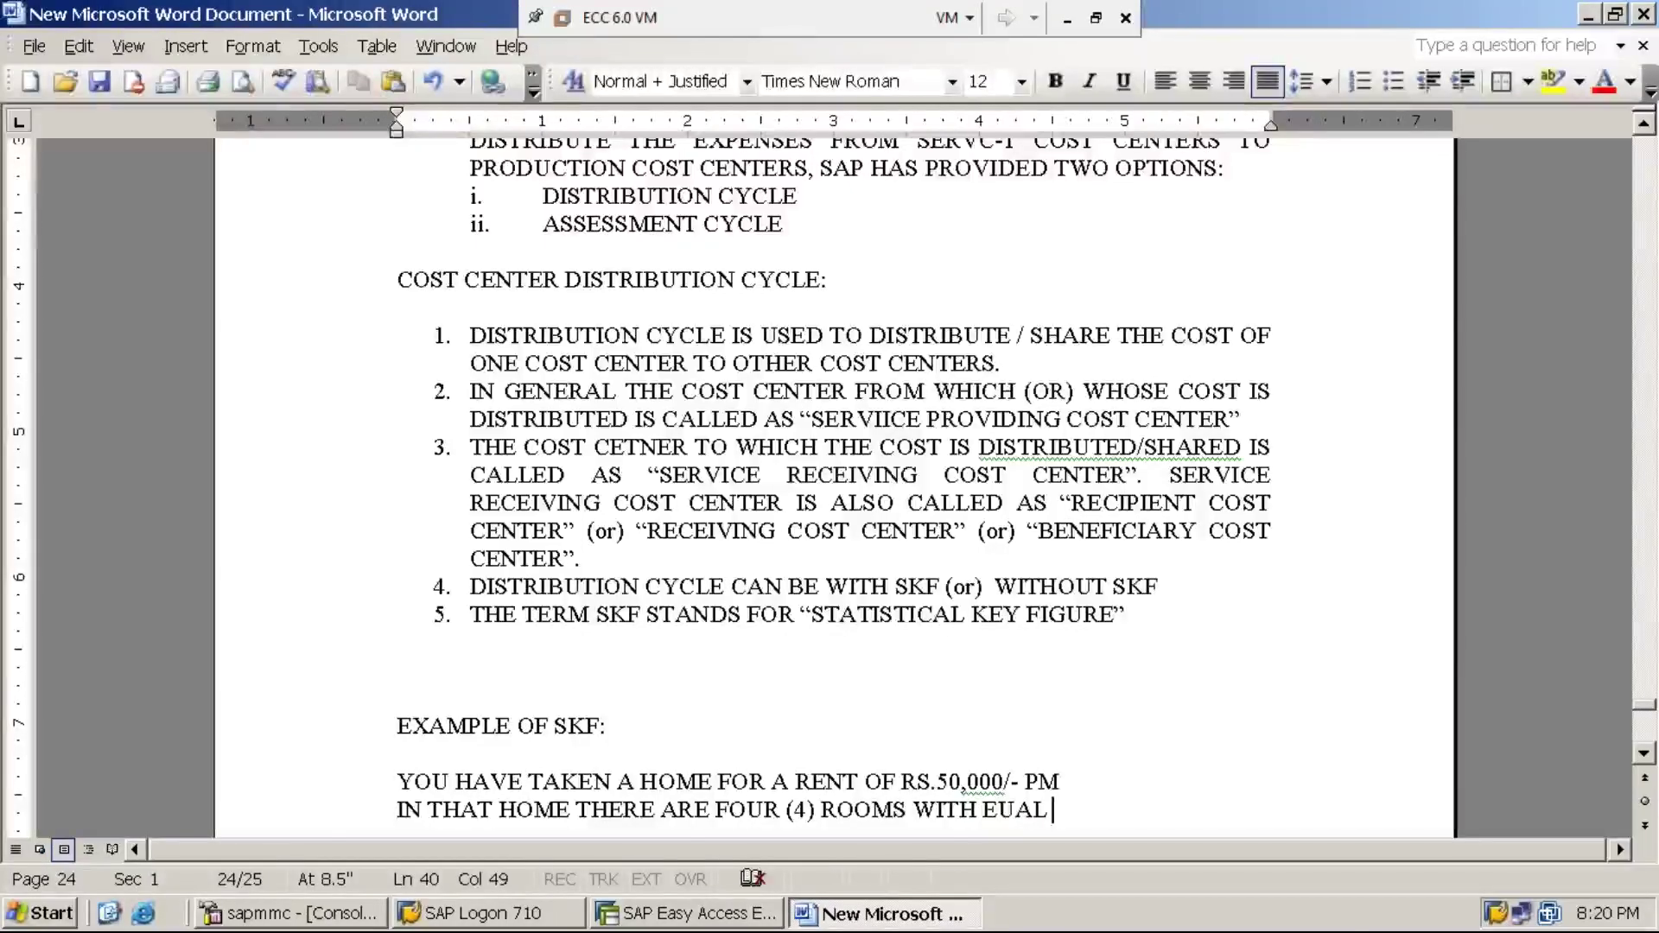
{"action": "key", "text": "BackSpace"}
{"action": "key", "text": "BackSpace"}
{"action": "key", "text": "BackSpace"}
{"action": "key", "text": "BackSpace"}
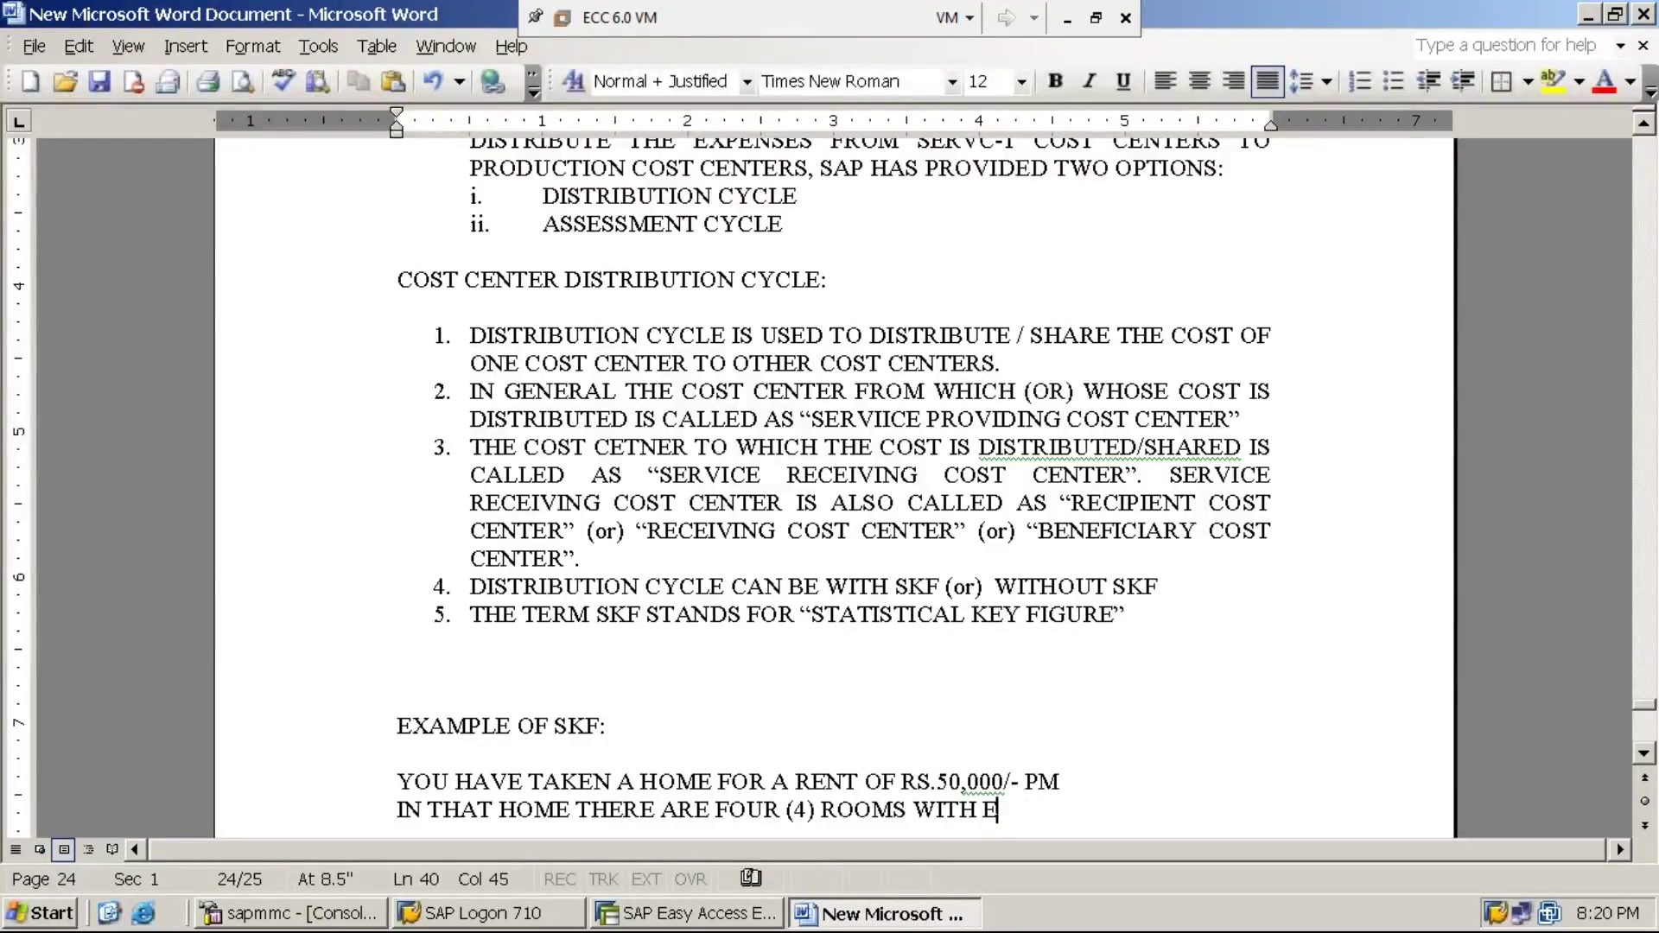
{"action": "key", "text": "BackSpace"}
{"action": "key", "text": "BackSpace"}
{"action": "key", "text": "BackSpace"}
{"action": "key", "text": "BackSpace"}
{"action": "key", "text": "BackSpace"}
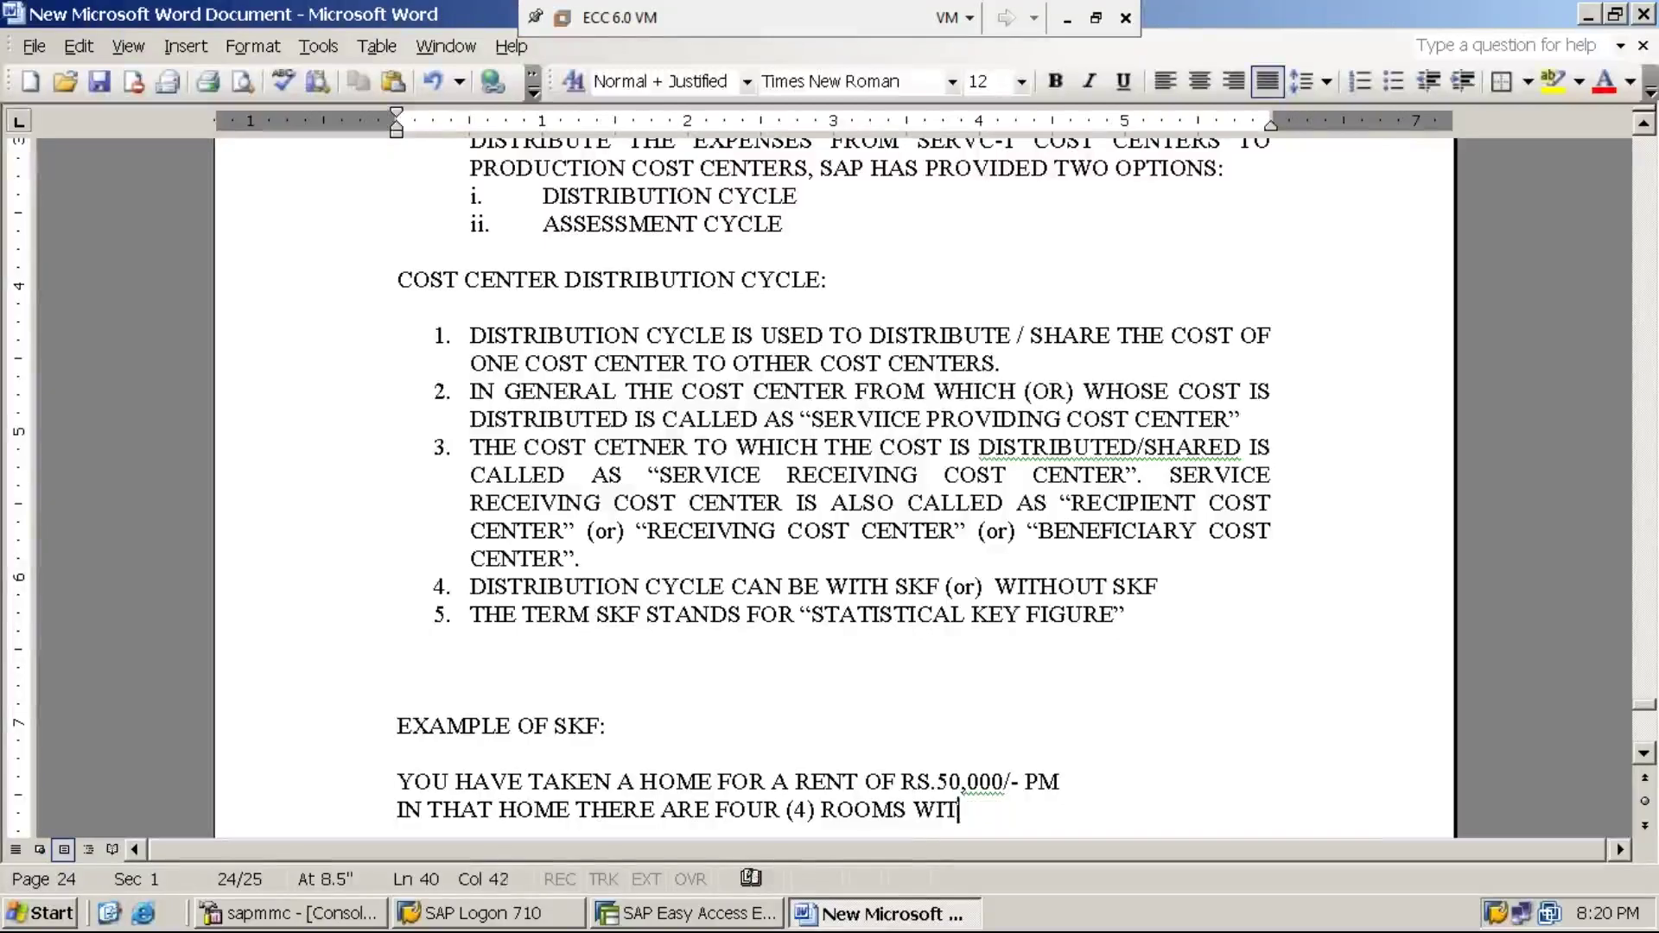
Continue the "FOUR (4) ROOMS" line of the SKF example with the text "WHICH ARE WITH EQUAL"
{"action": "type", "text": "HICH AR"}
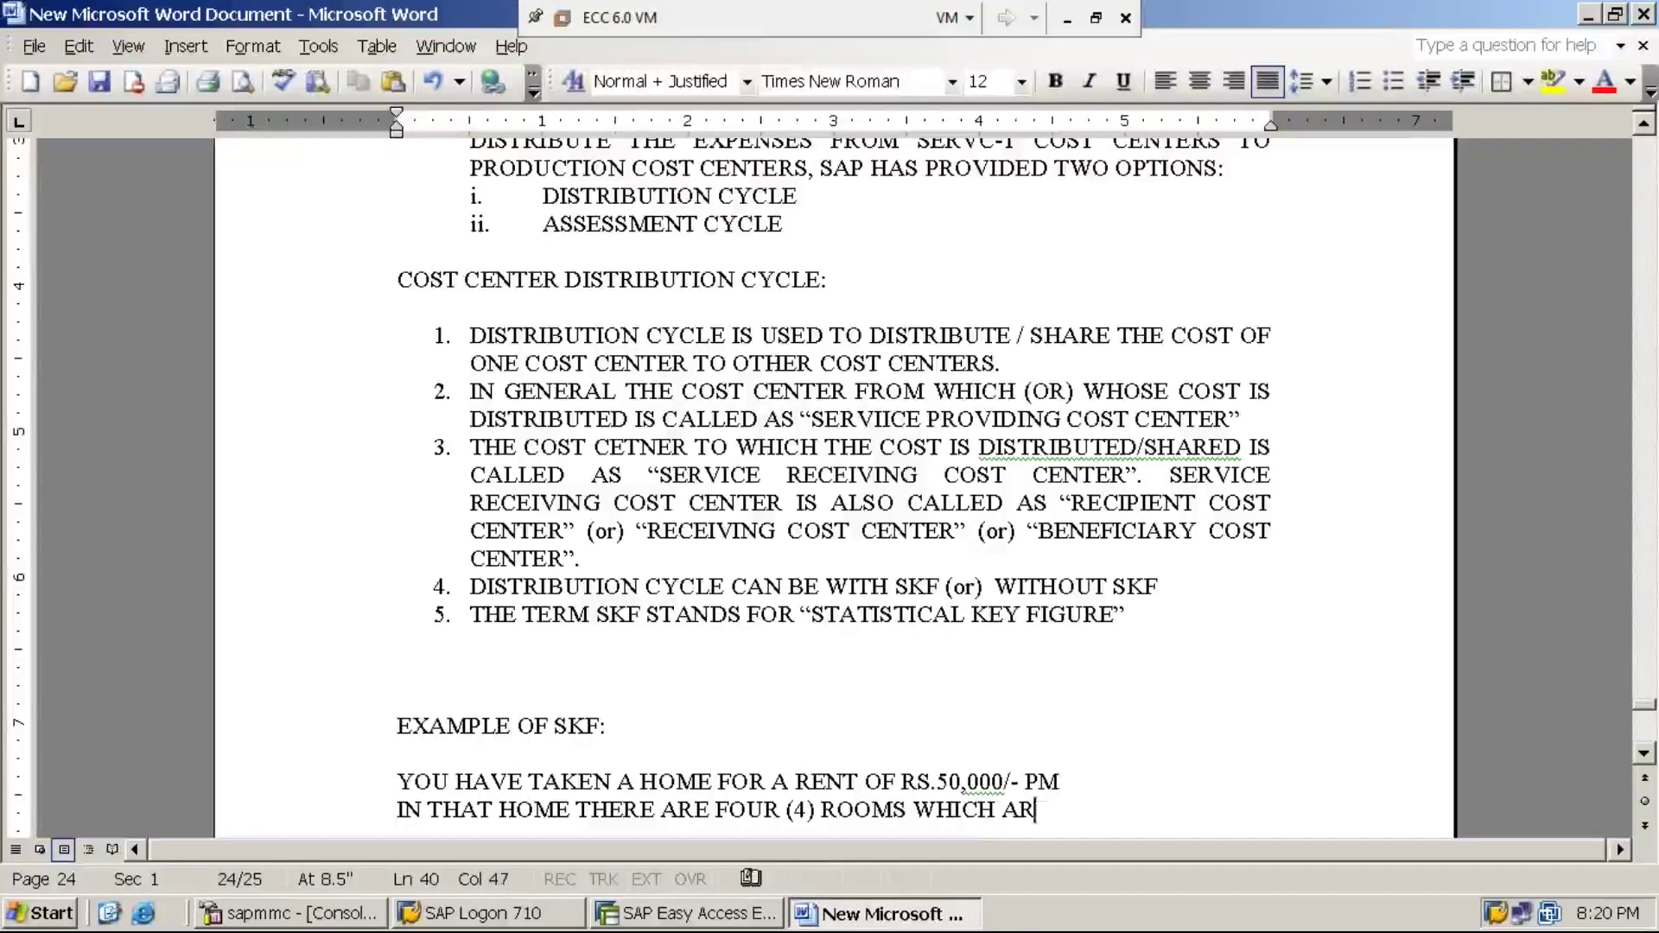
{"action": "type", "text": "E DIVIDED"}
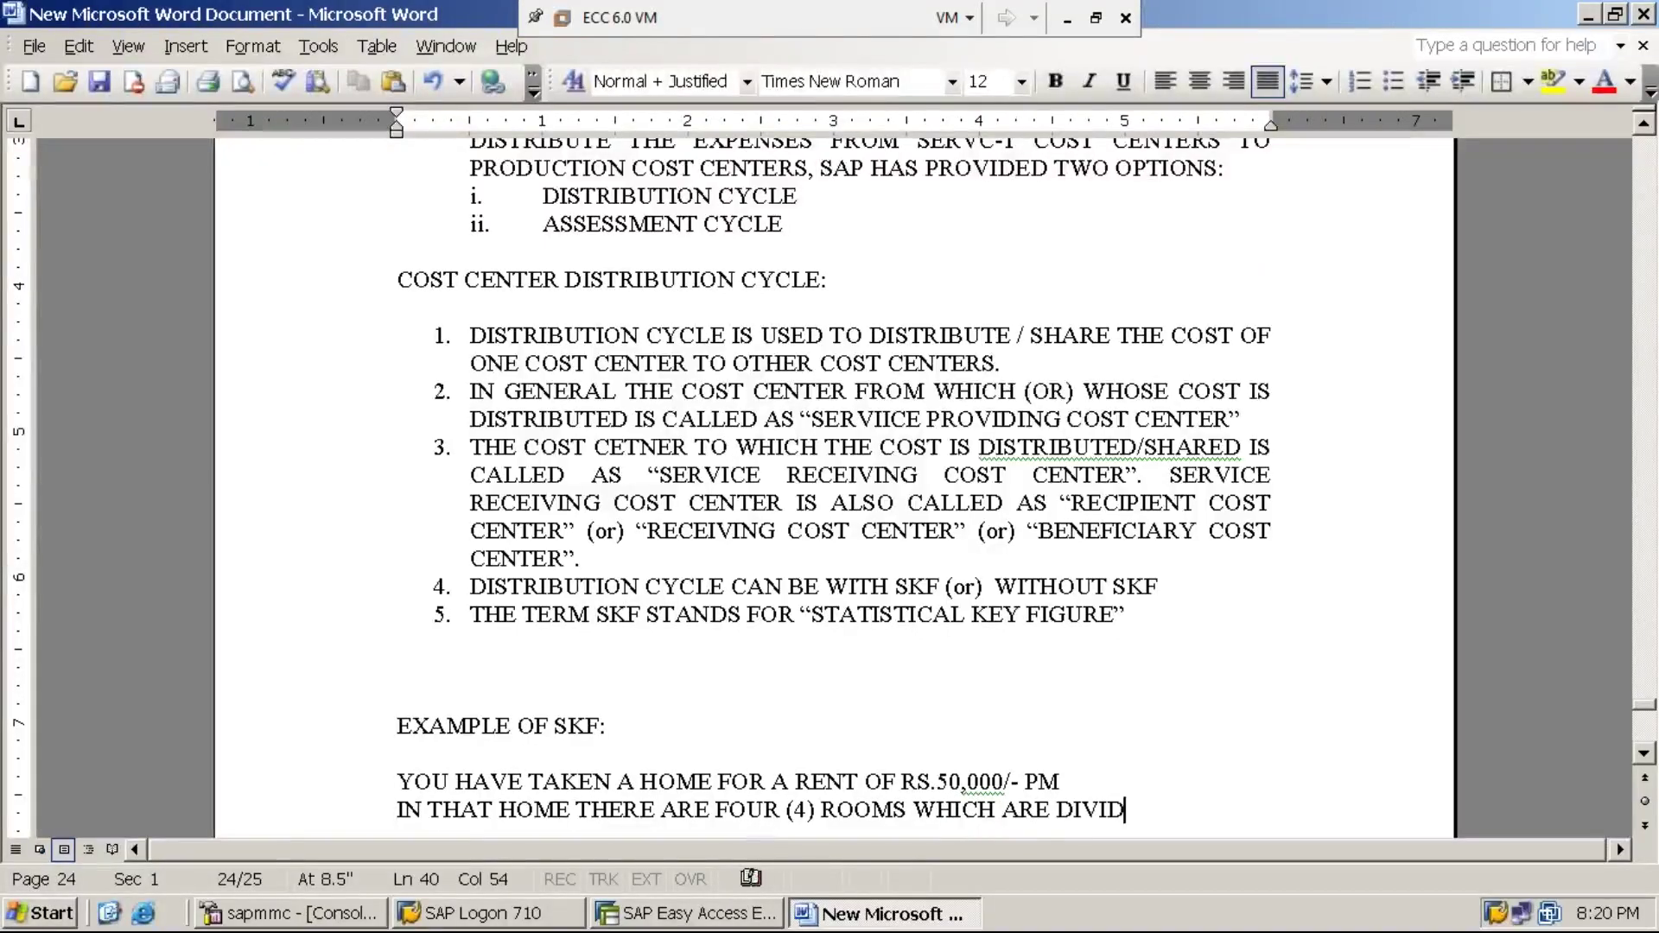
{"action": "key", "text": "BackSpace"}
{"action": "key", "text": "BackSpace"}
{"action": "key", "text": "BackSpace"}
{"action": "key", "text": "BackSpace"}
{"action": "key", "text": "BackSpace"}
{"action": "key", "text": "BackSpace"}
{"action": "key", "text": "BackSpace"}
{"action": "key", "text": "BackSpace"}
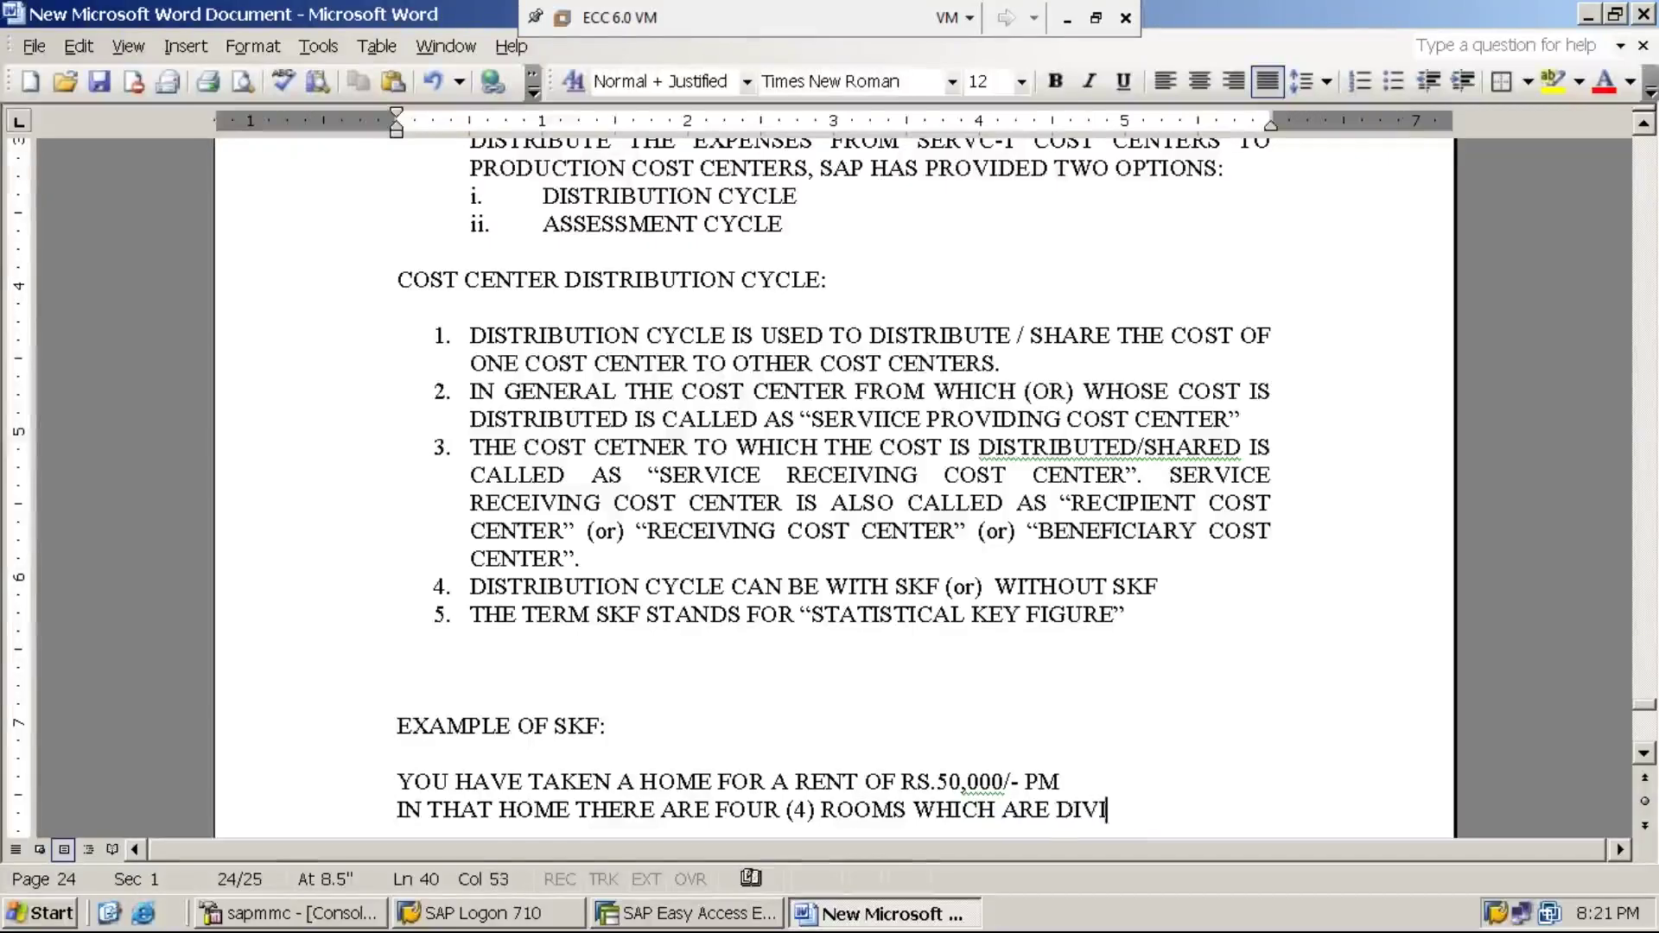
{"action": "type", "text": "WITH "}
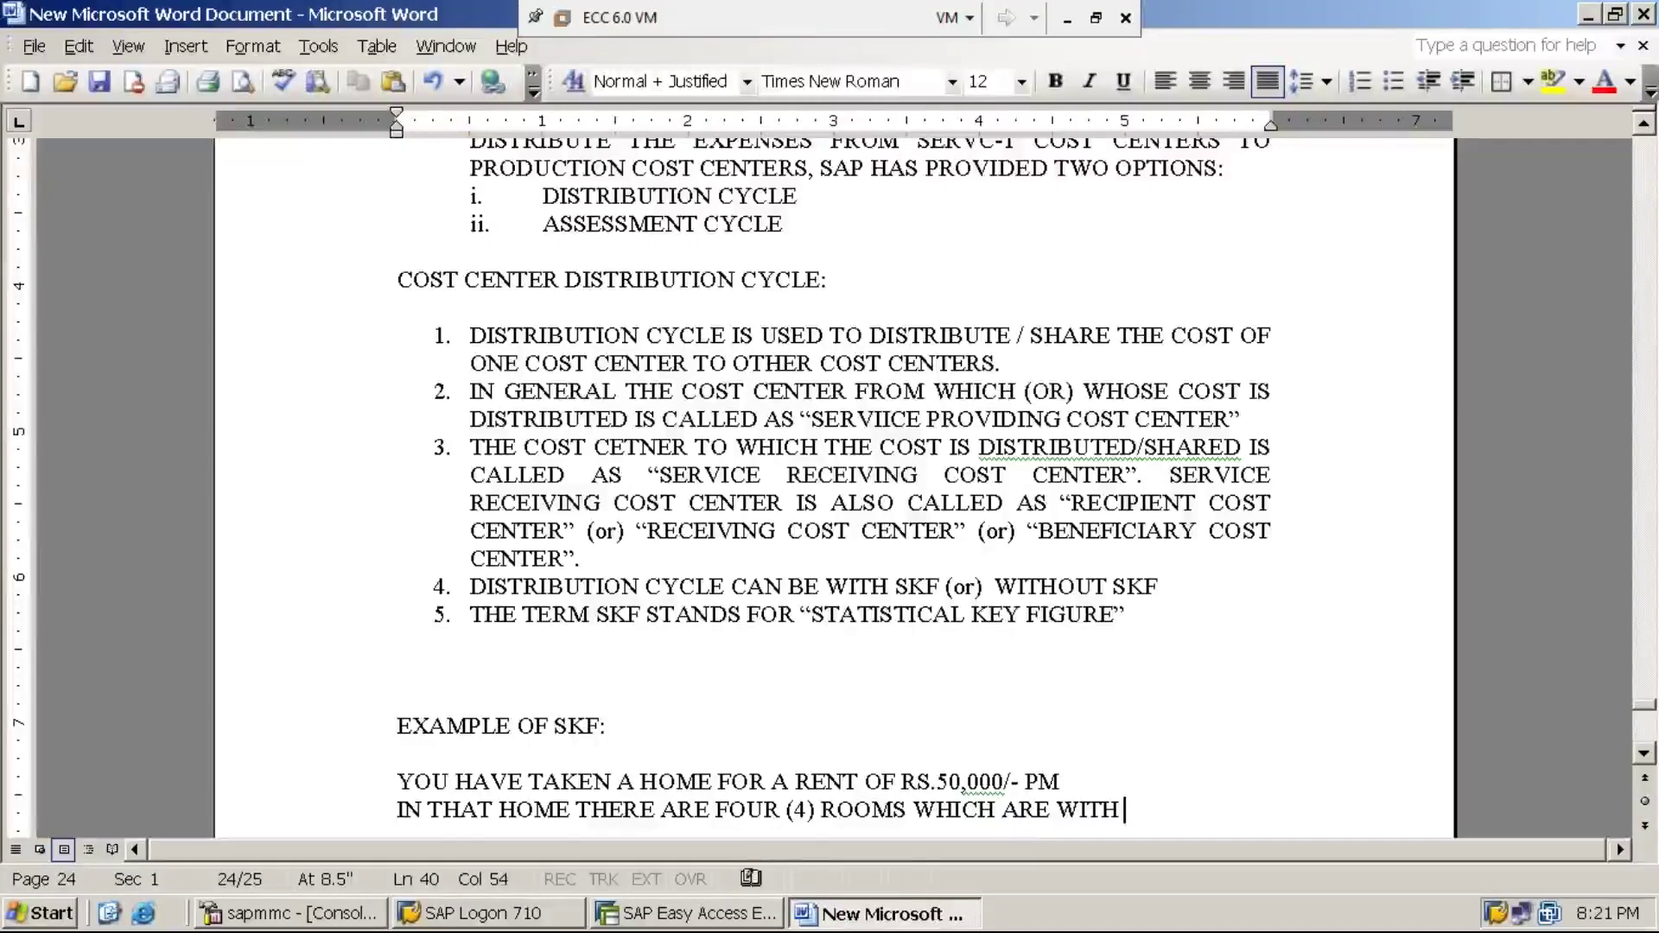
{"action": "type", "text": "EQUAL "}
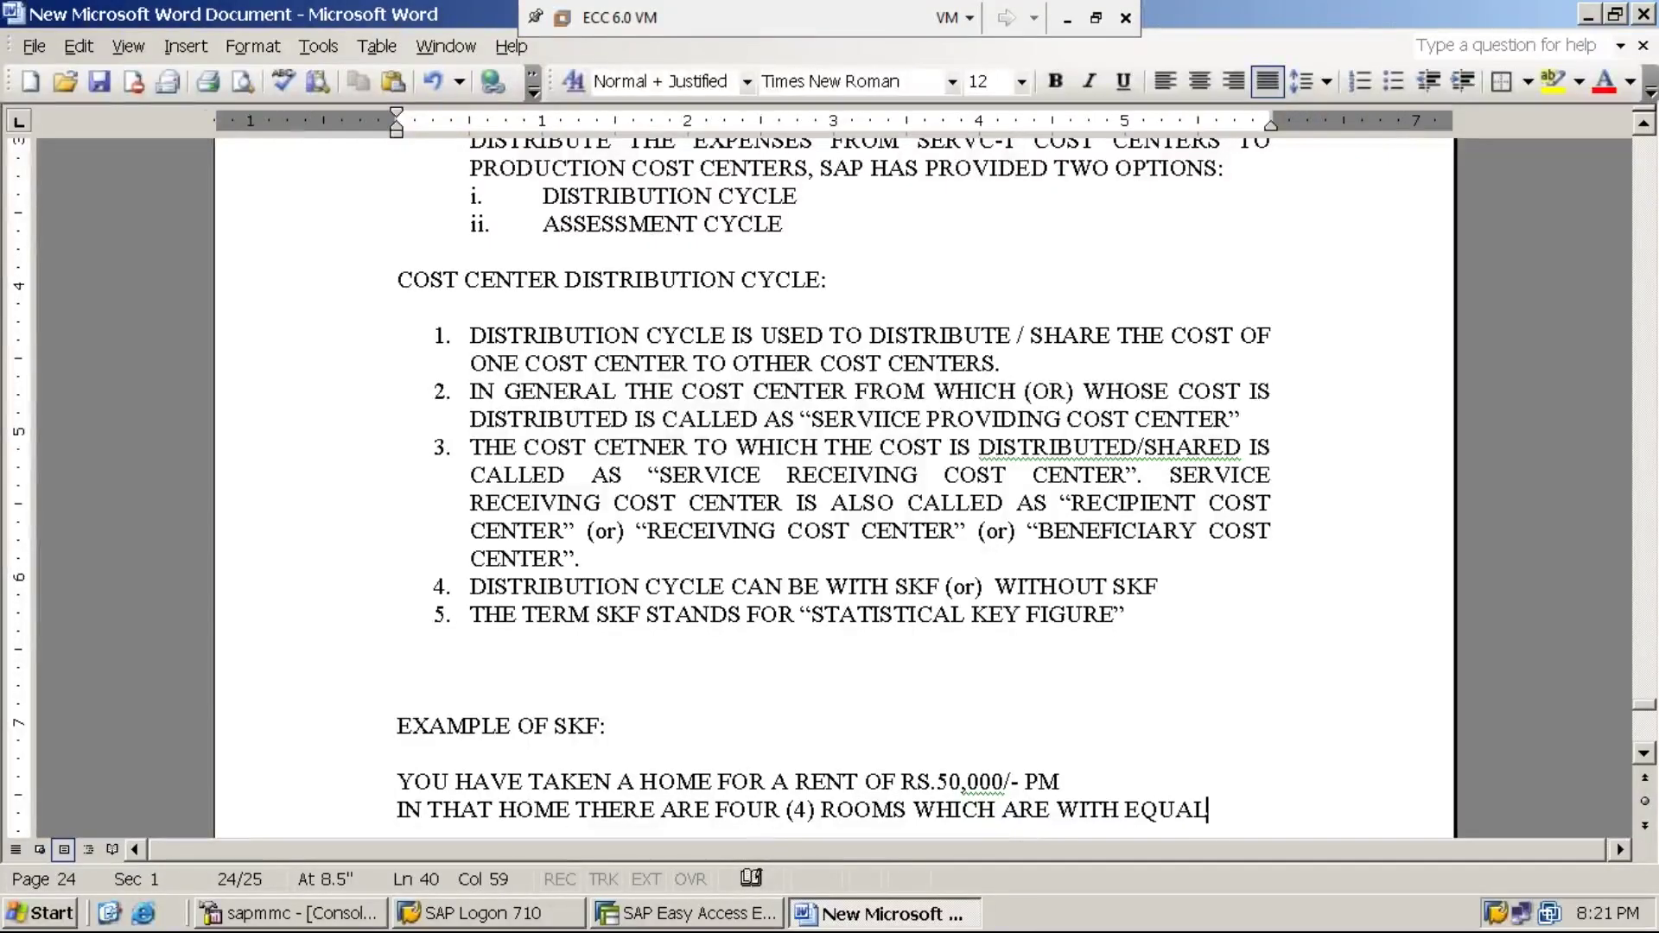
Complete the sentence about the four rooms with the text "SPACE / DIMENTIONS."
{"action": "type", "text": "SPA"}
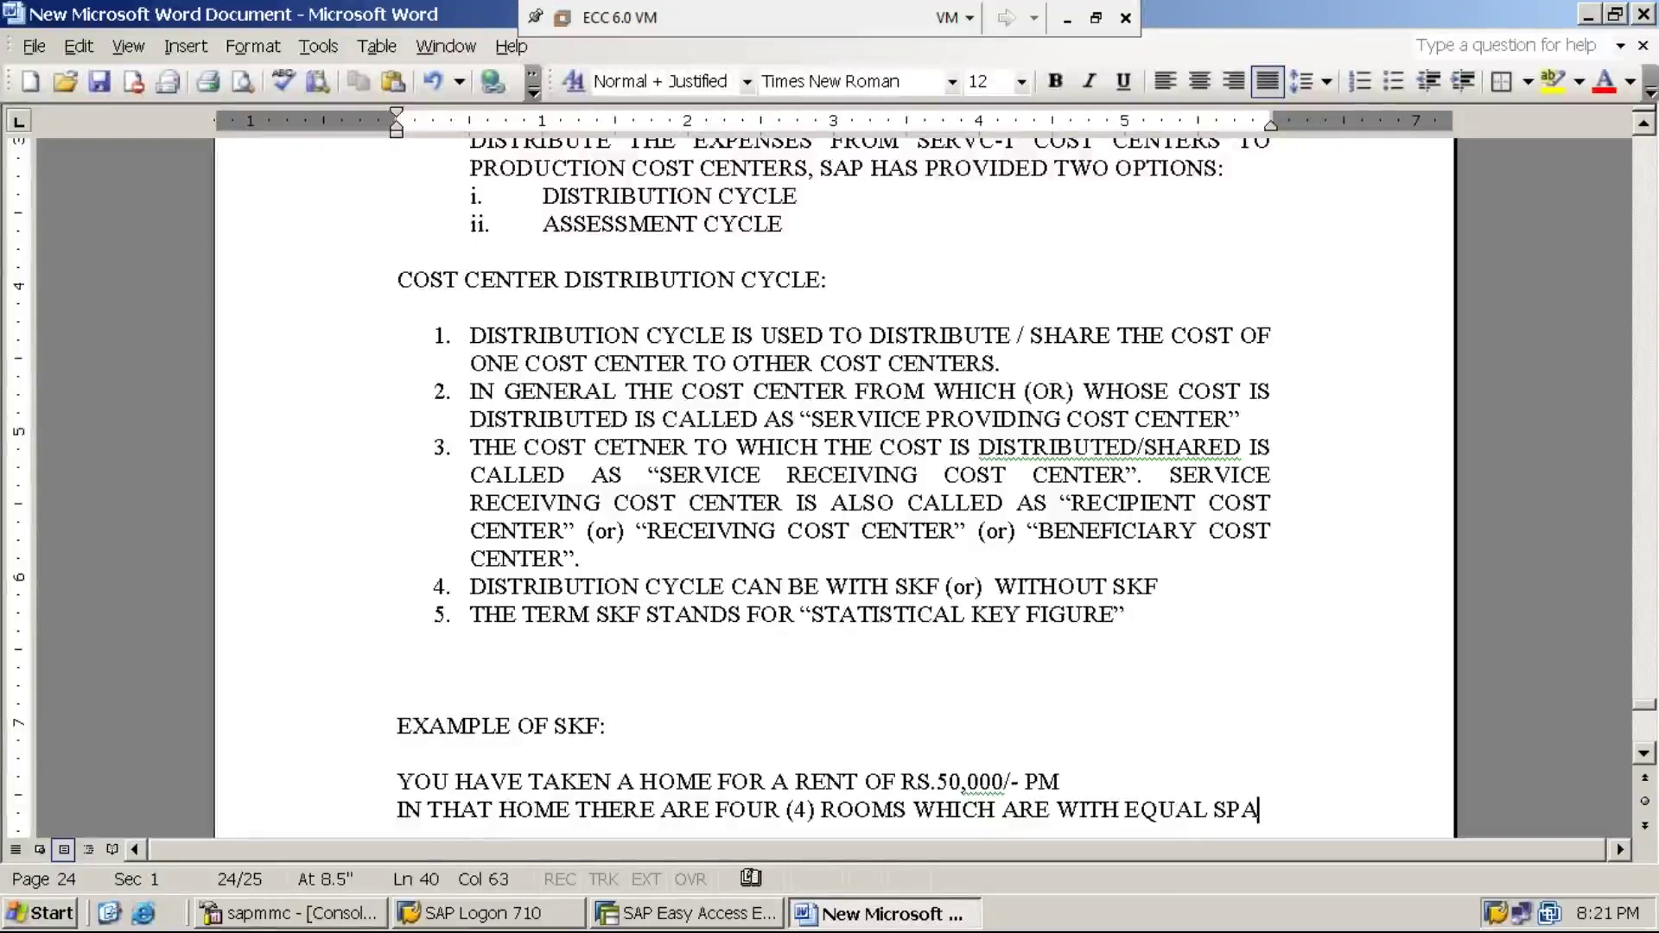
{"action": "type", "text": "CE / DIMENSTION"}
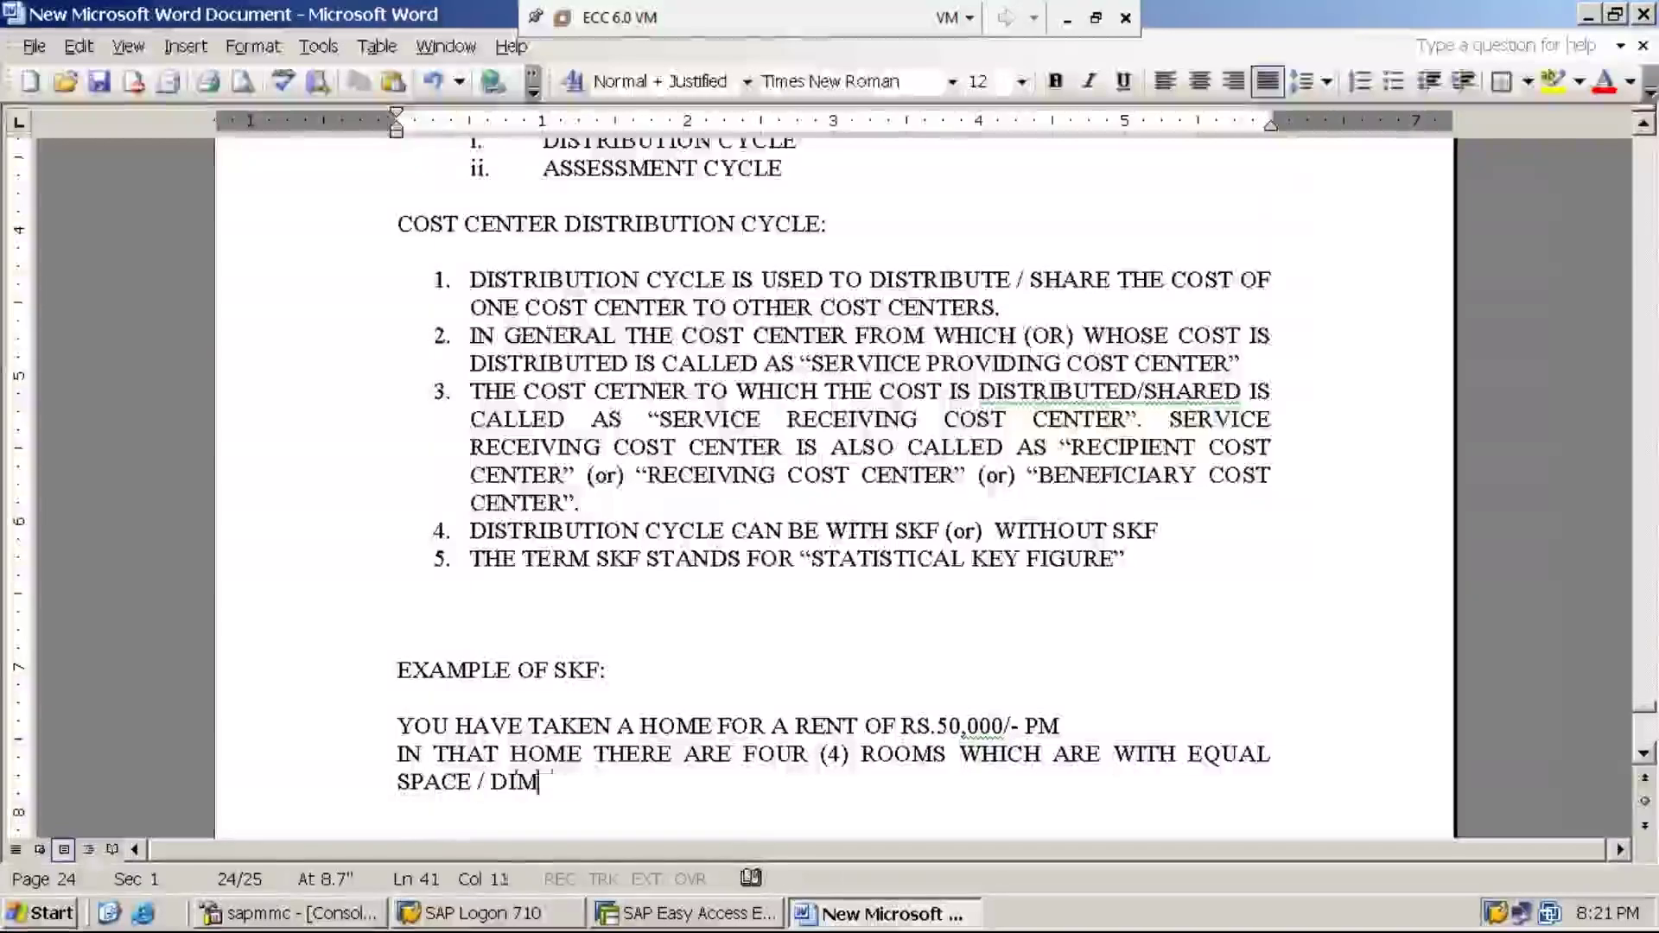
{"action": "key", "text": "BackSpace"}
{"action": "key", "text": "BackSpace"}
{"action": "key", "text": "BackSpace"}
{"action": "key", "text": "BackSpace"}
{"action": "key", "text": "BackSpace"}
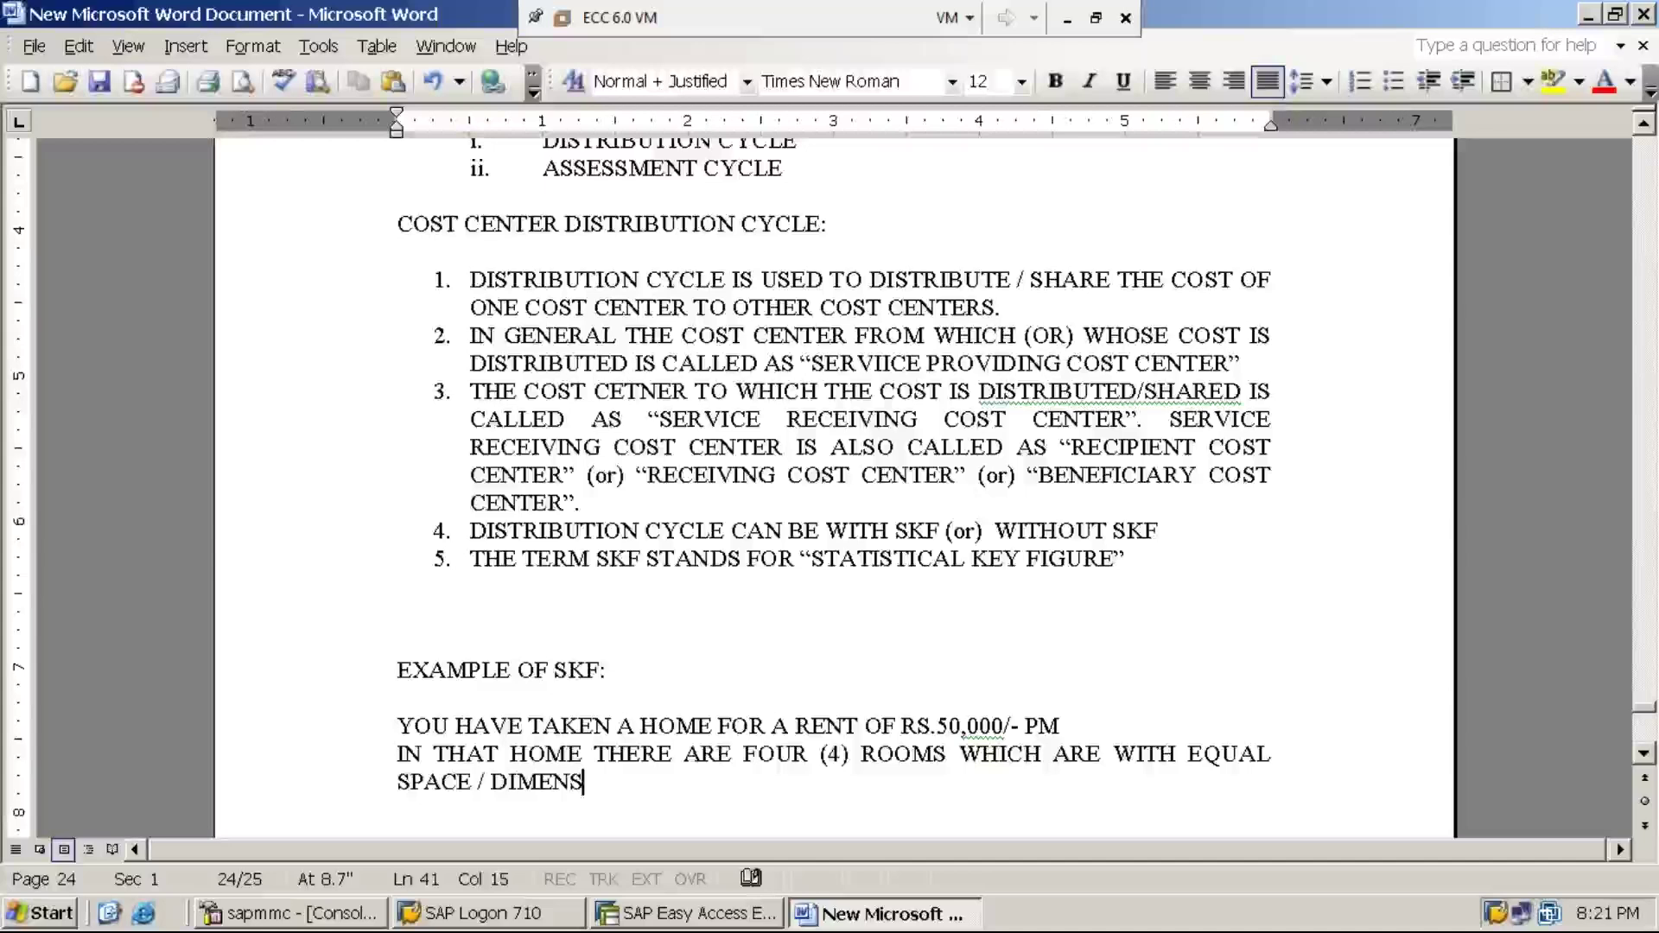
{"action": "type", "text": "TIONS."}
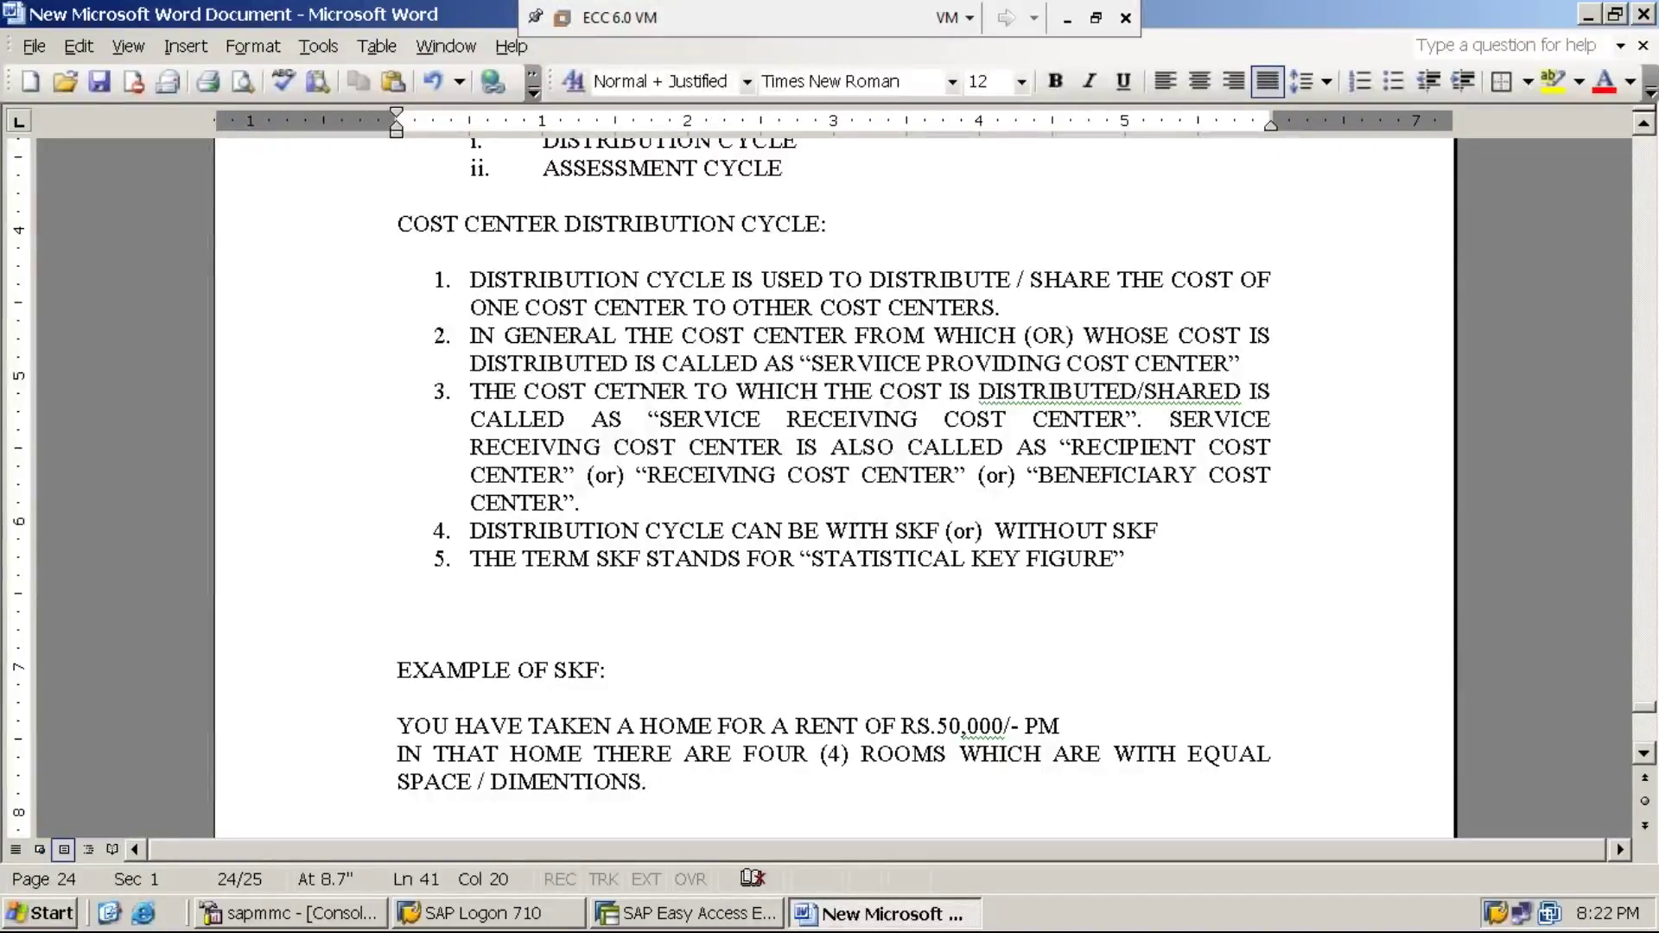
After a blank line below the rooms sentence, write "50,000/4 = 12,500 PM PER ROOM IN THE HOME (1:1:1:1)"
{"action": "key", "text": "Return"}
{"action": "key", "text": "Return"}
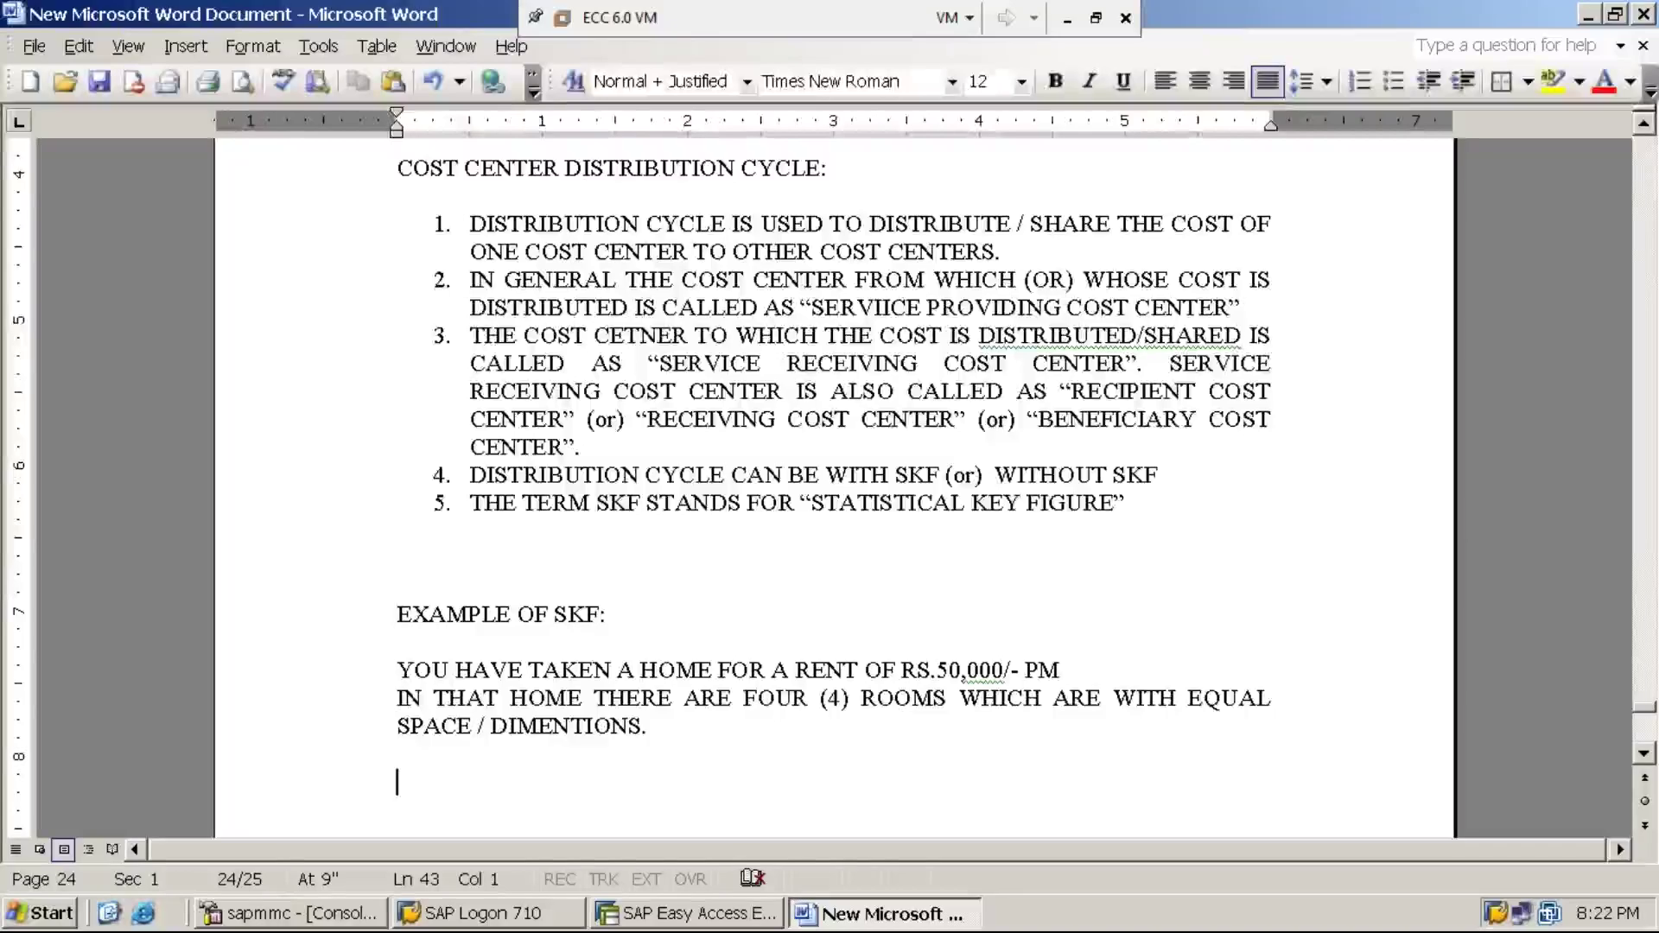
{"action": "type", "text": "50,000"}
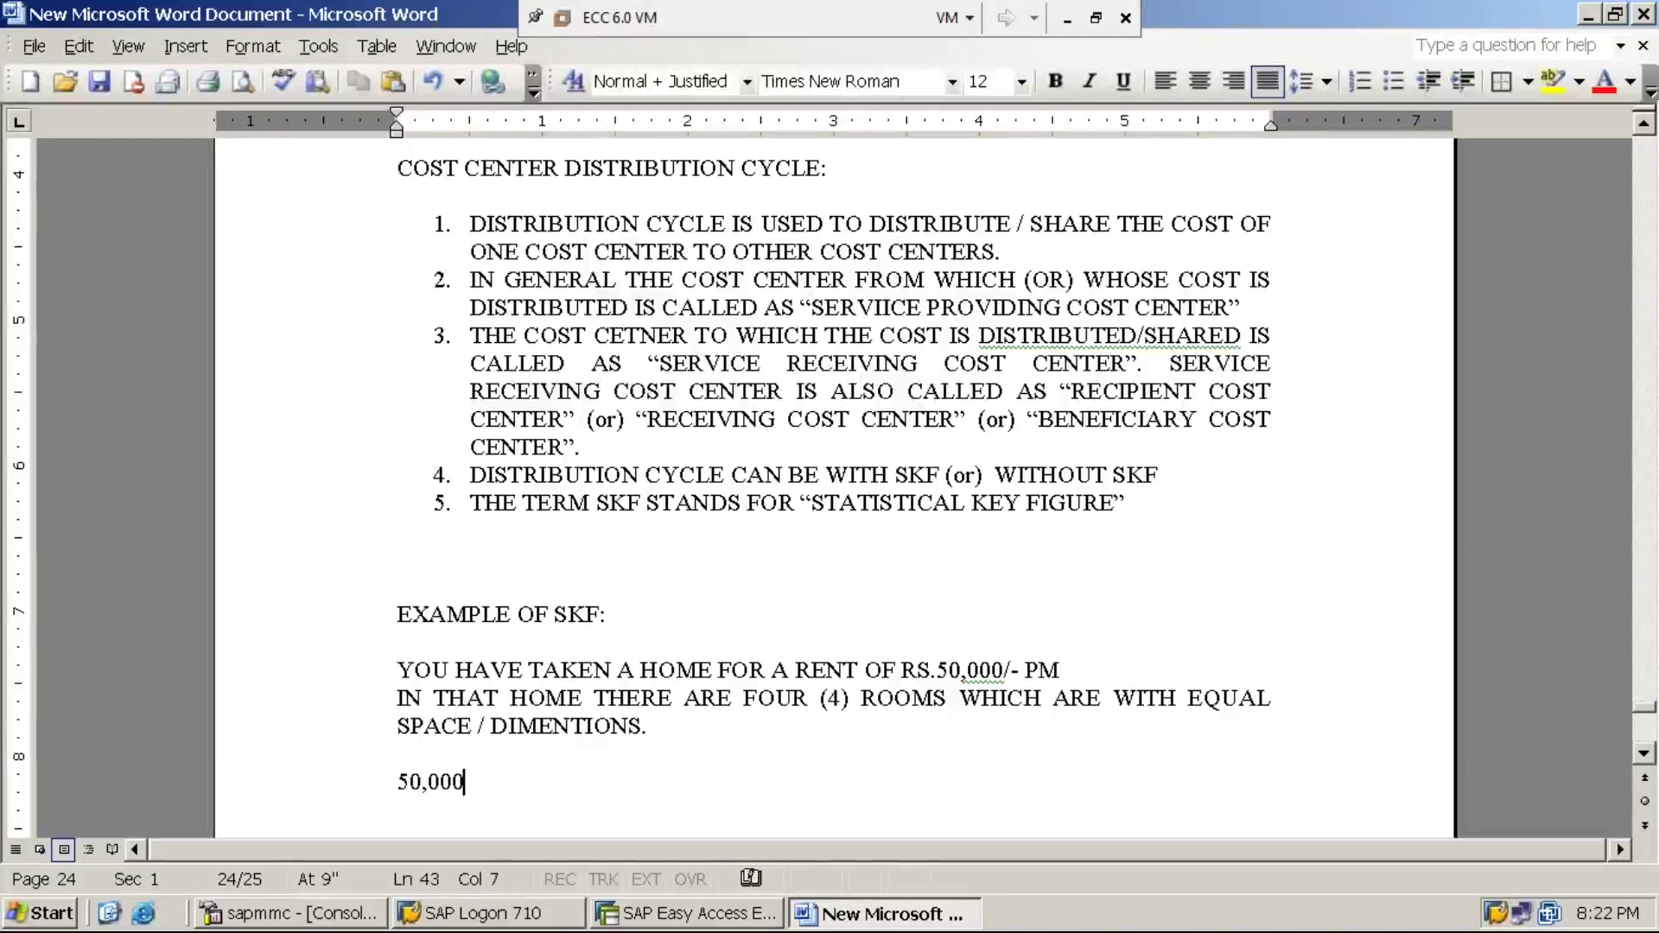
{"action": "type", "text": "/4 "}
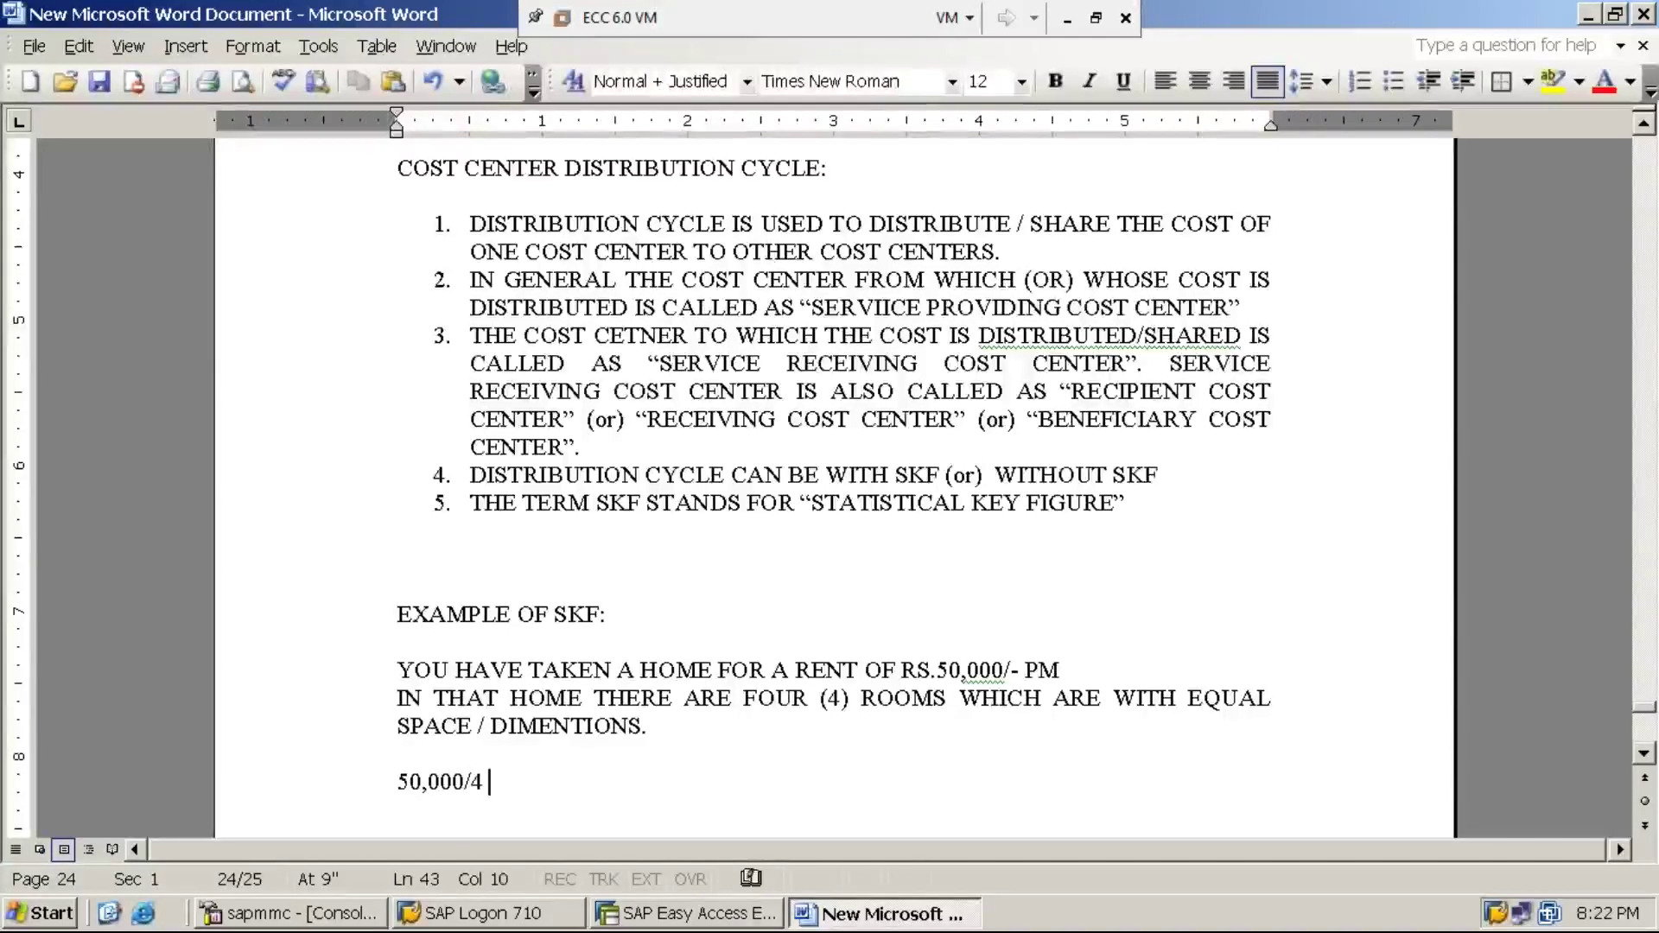
{"action": "type", "text": "= 12"}
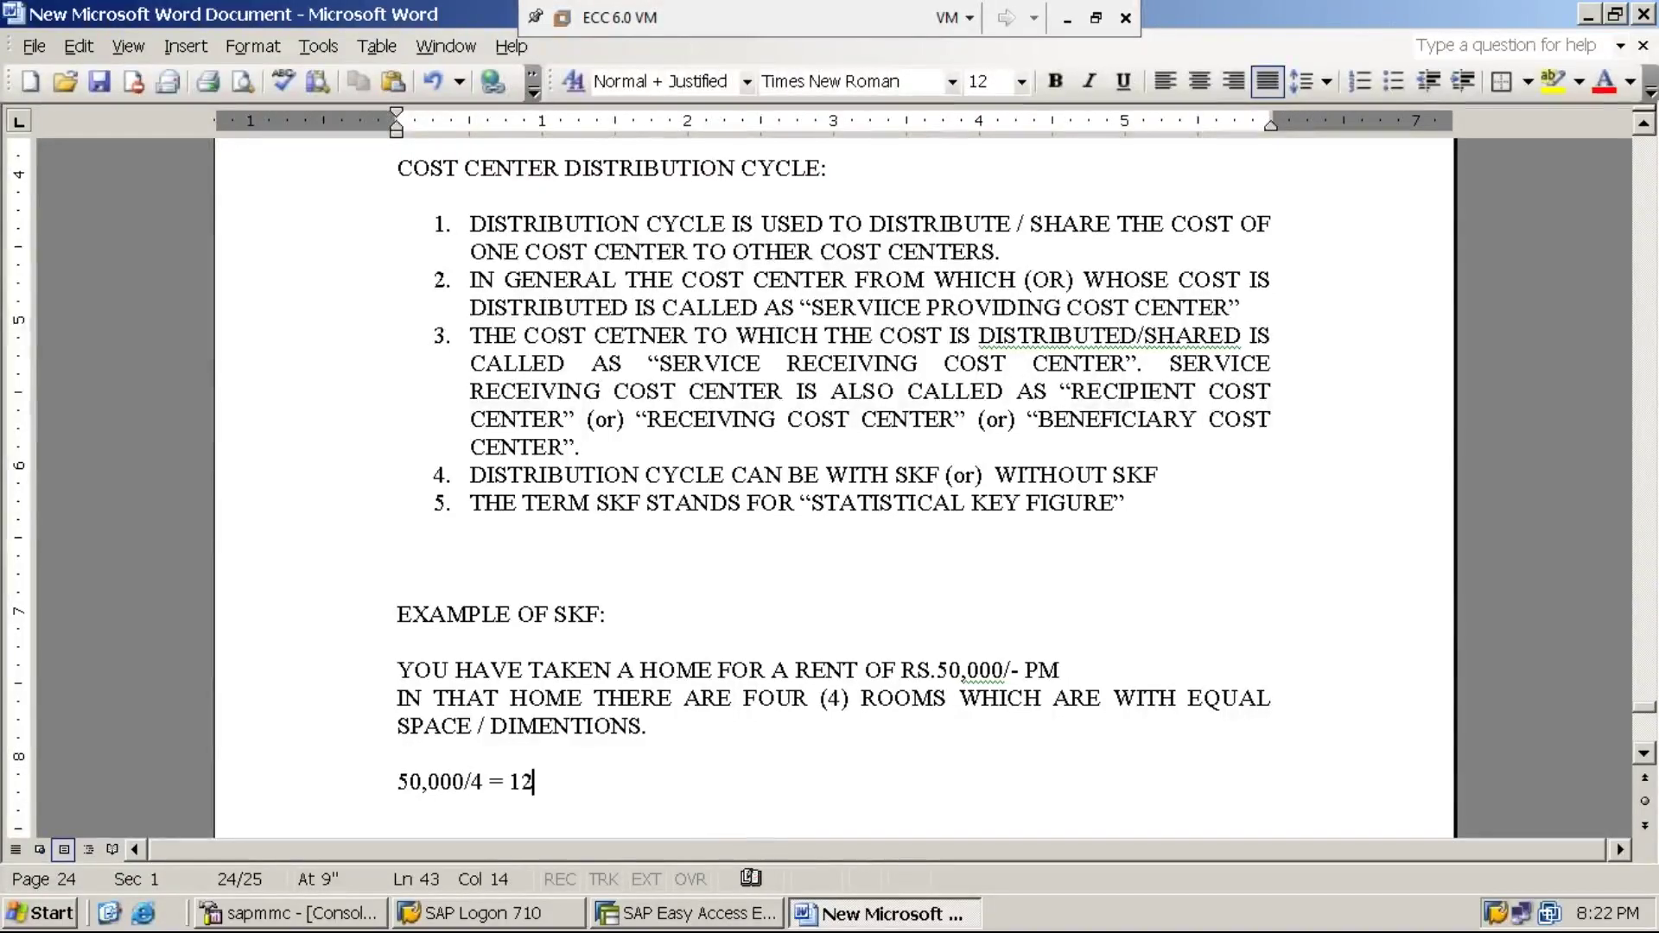
{"action": "type", "text": ",500 P"}
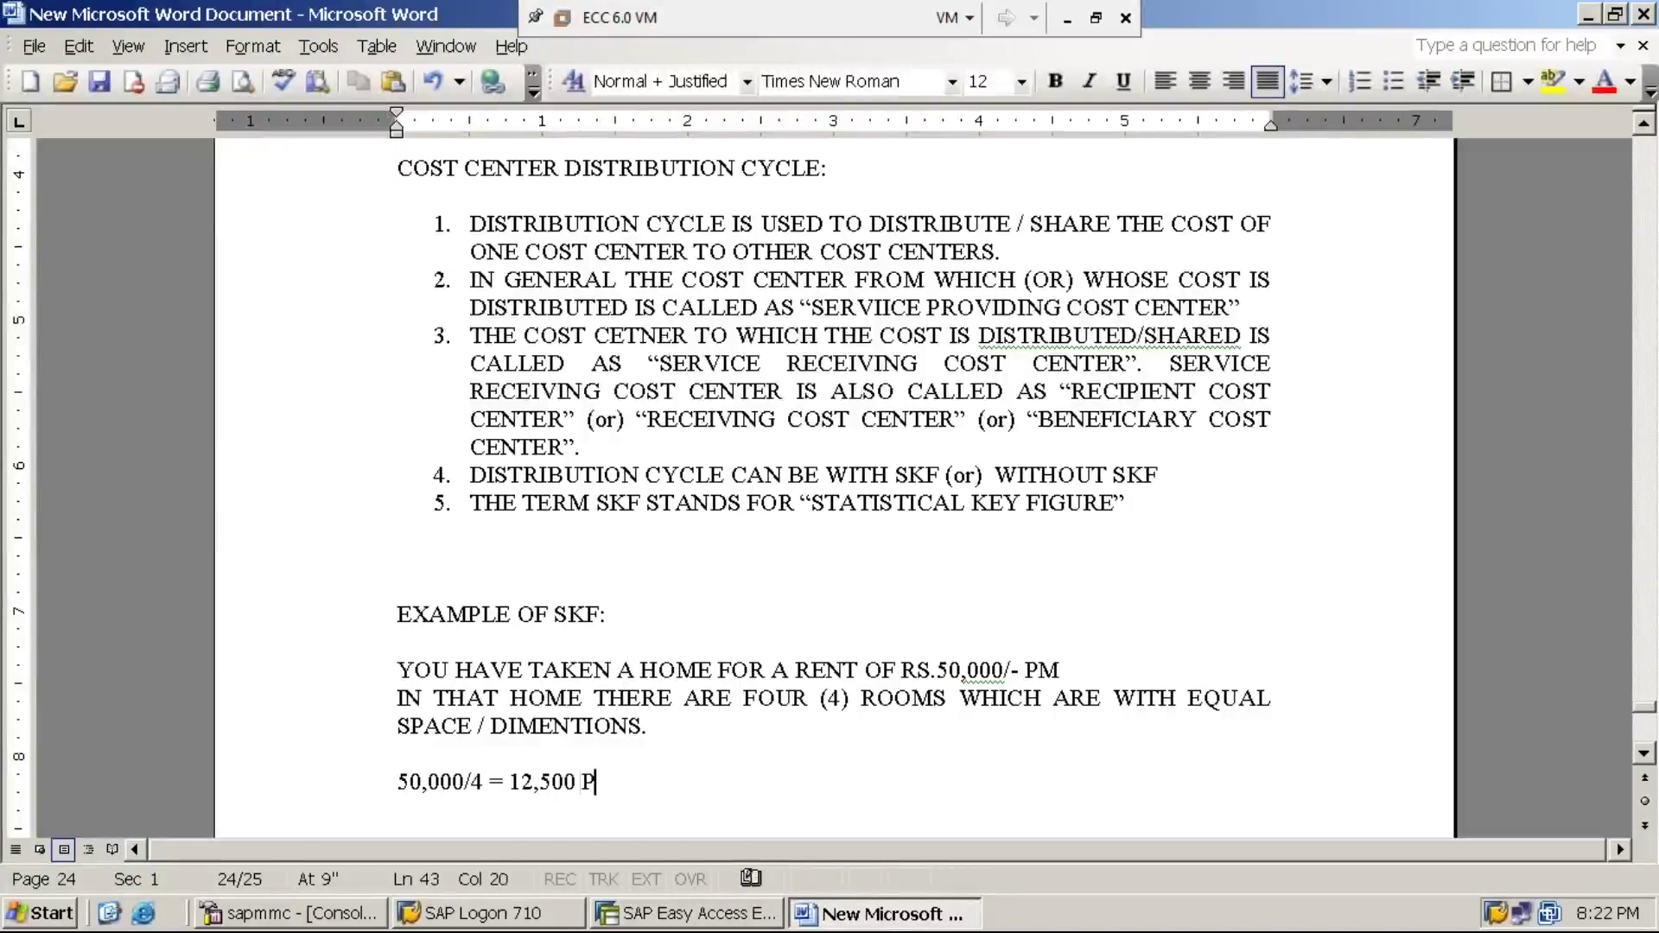
{"action": "type", "text": "M PER "}
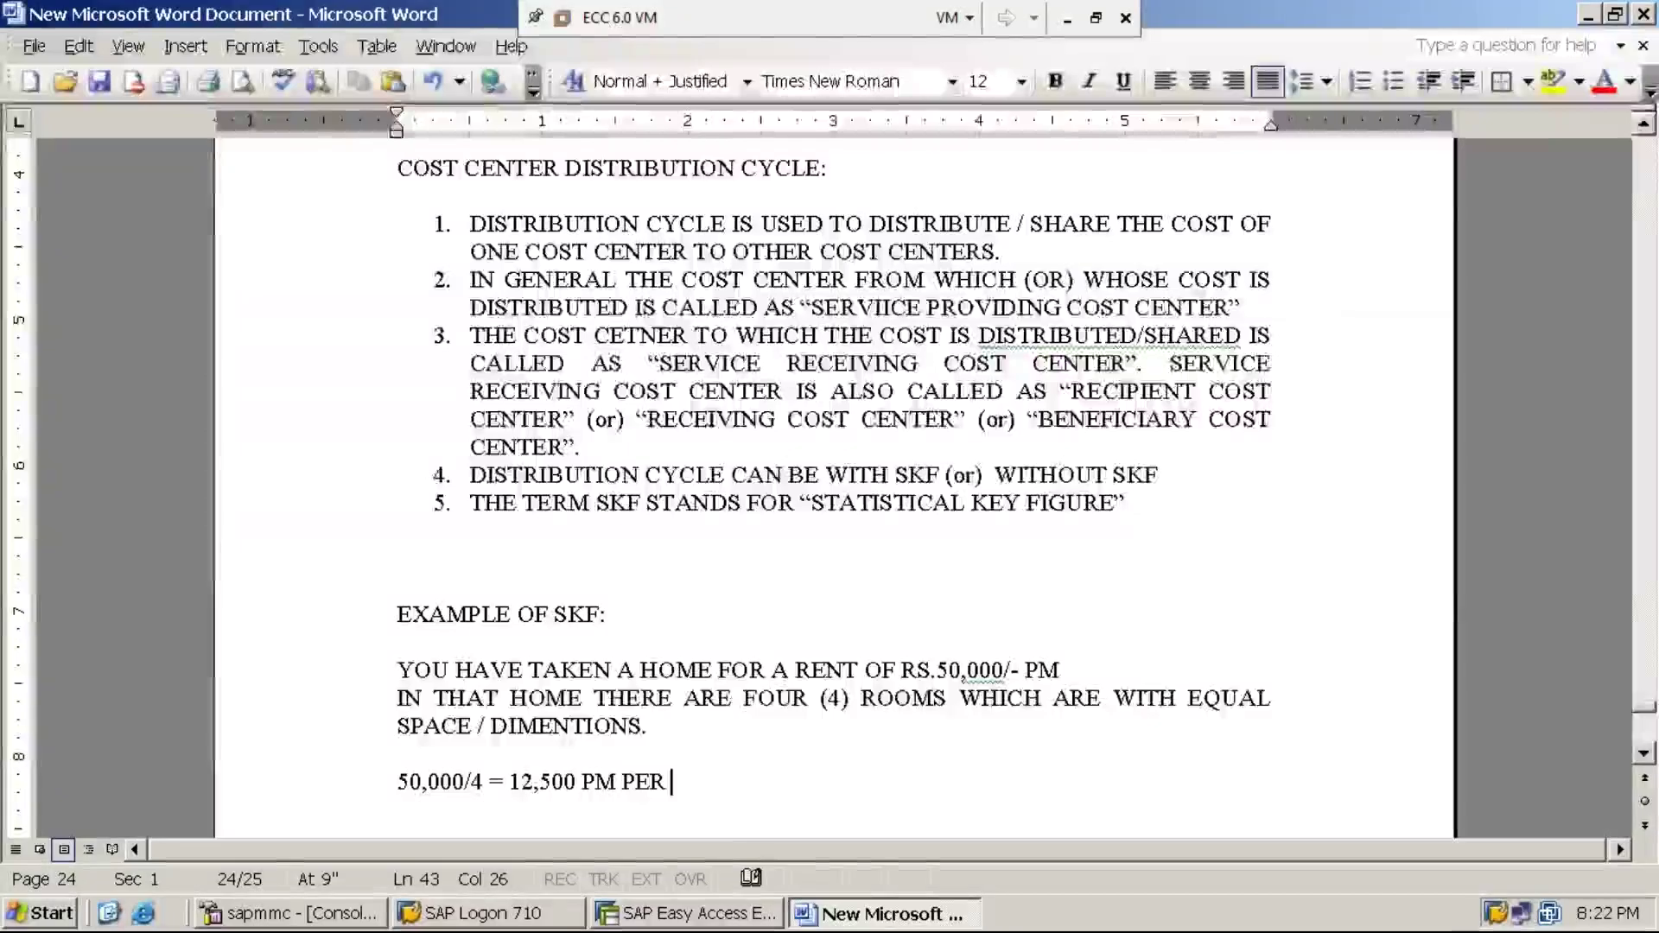
{"action": "type", "text": "ROOM "}
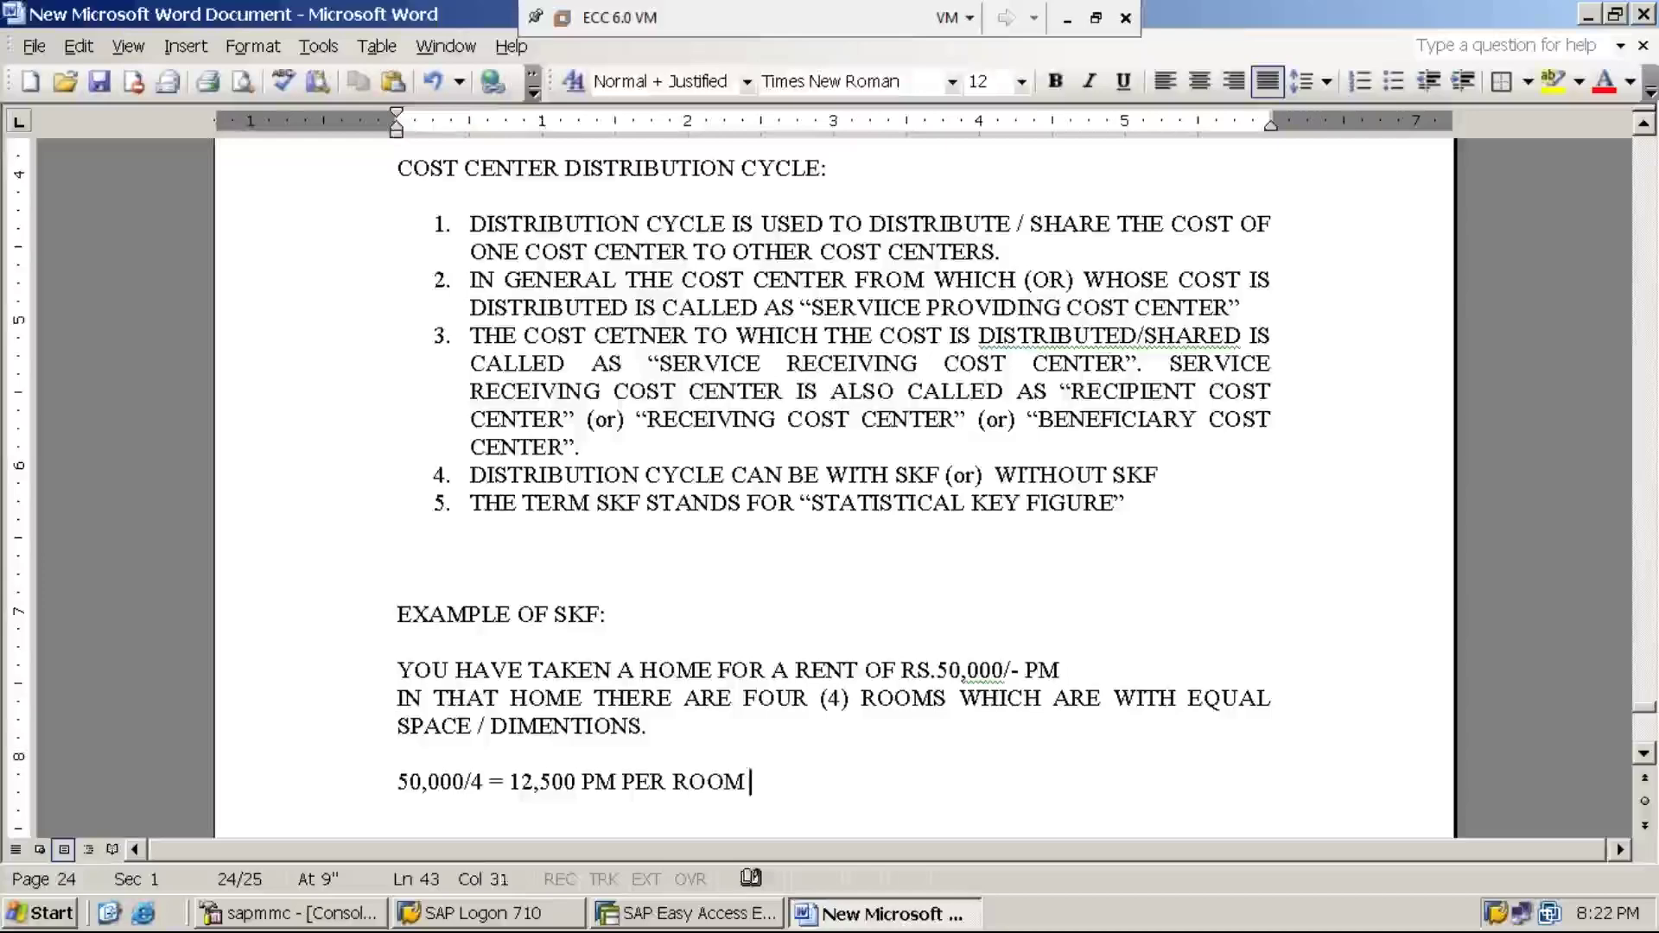
{"action": "type", "text": "IN THE HOME"}
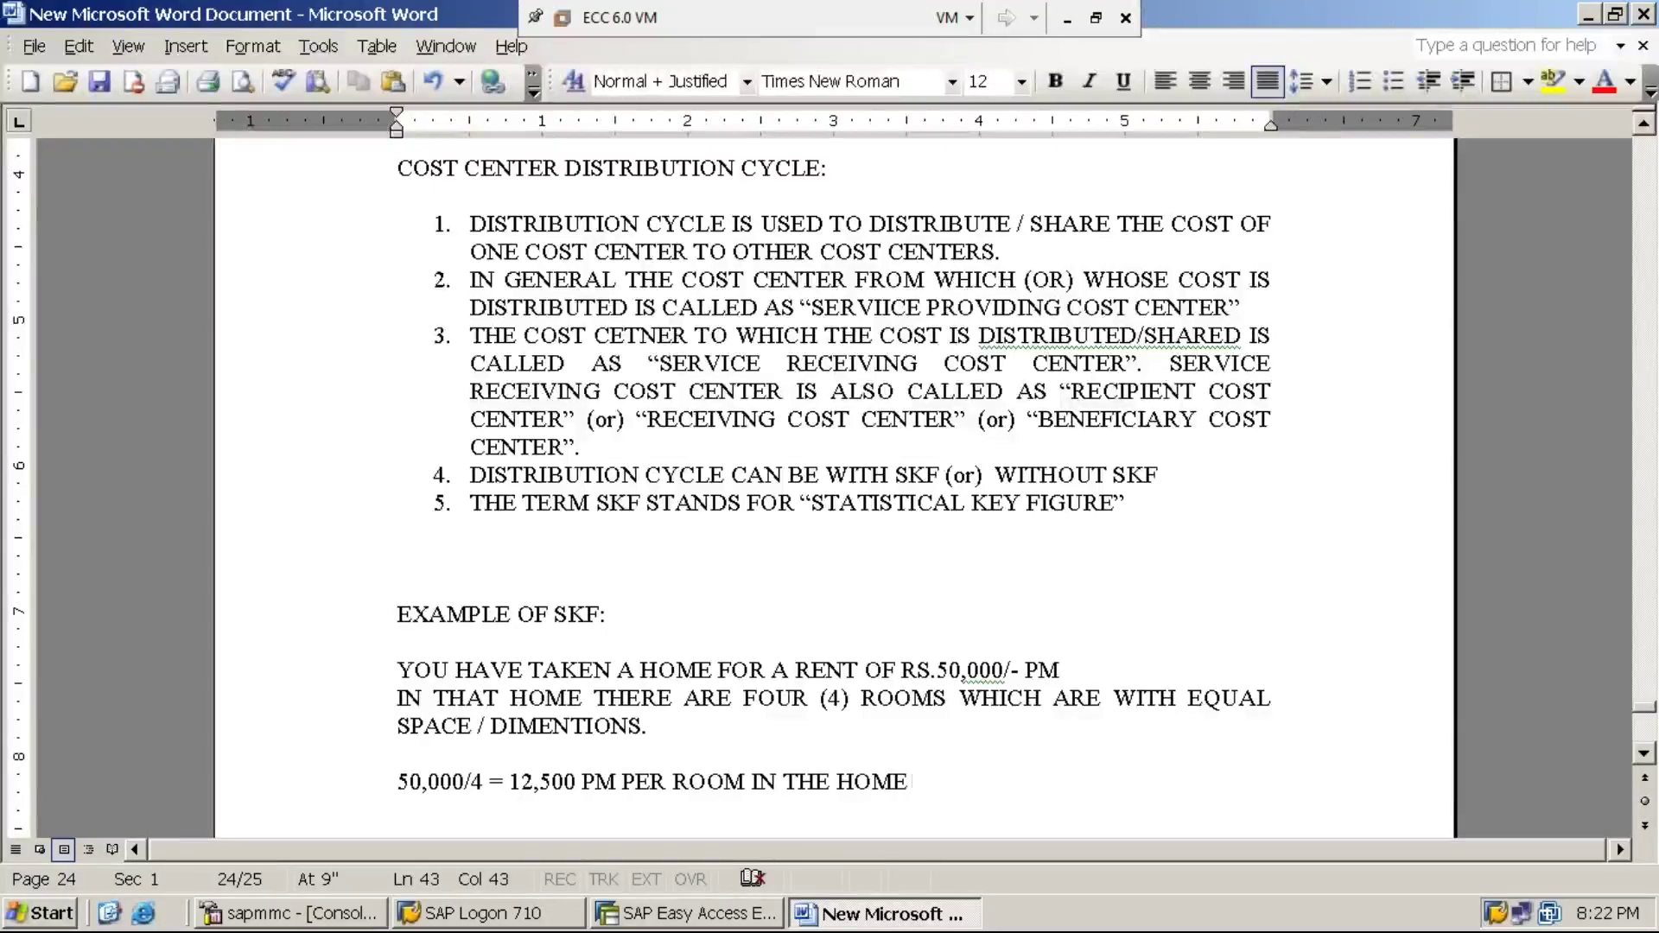
{"action": "type", "text": "(1:1:1:1)"}
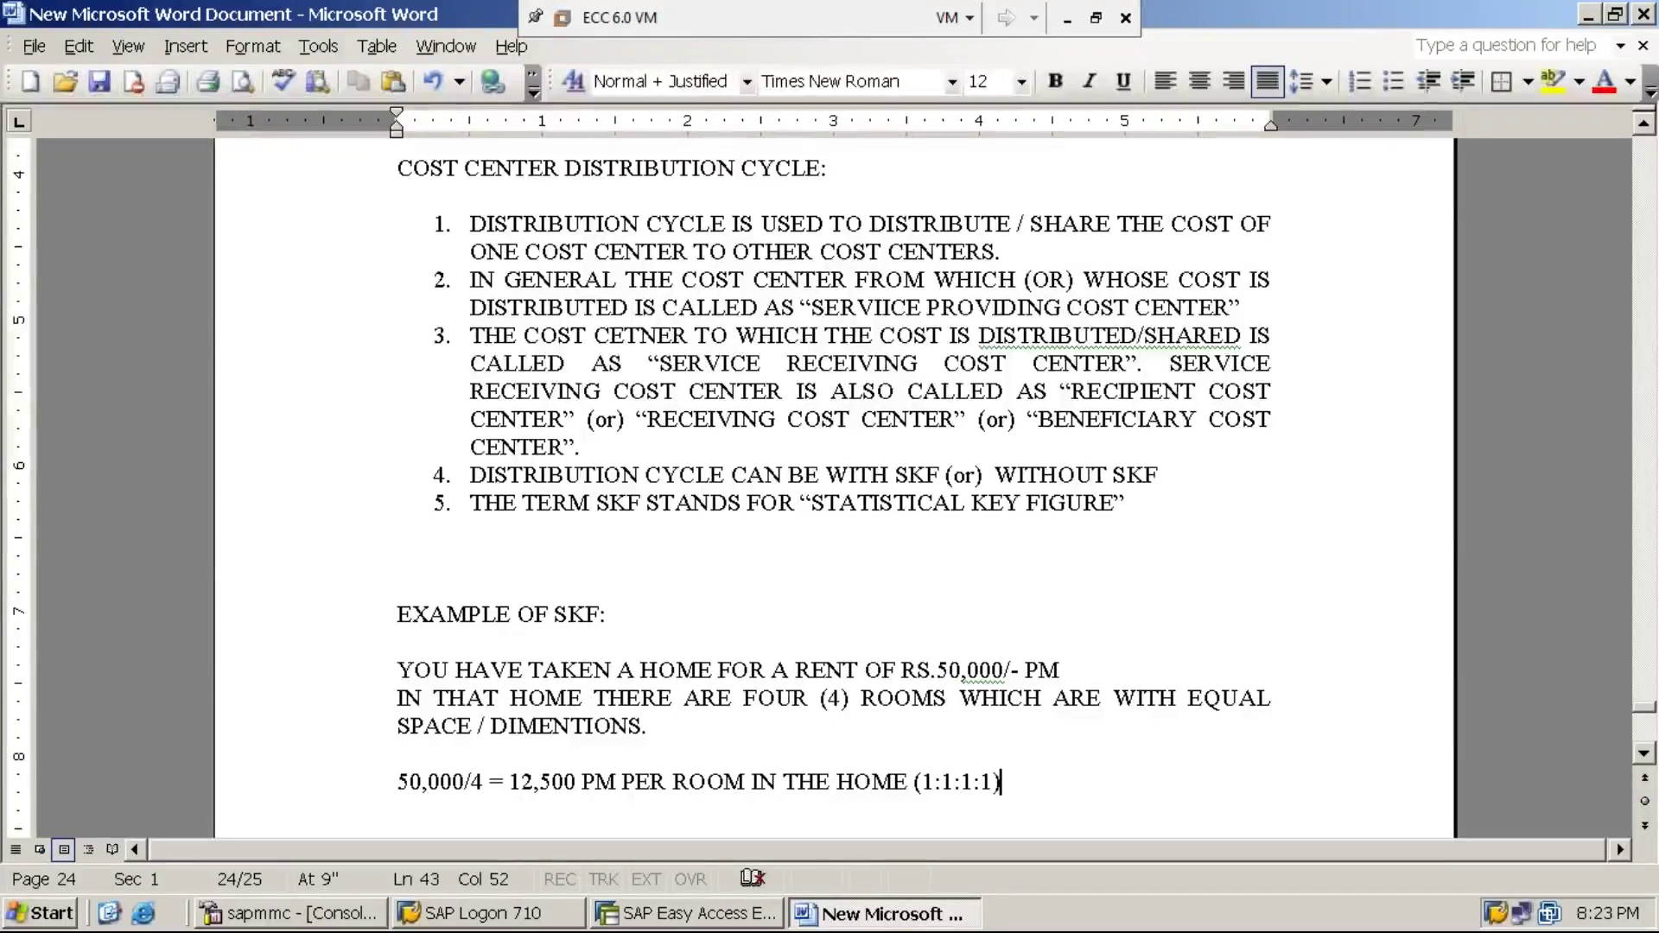
Add "EACH INDIVIDUAL ROOM SIZE IS 100 SFT" after the sentence ending in "DIMENTIONS."
{"action": "left_click", "coordinate": [666, 721]}
{"action": "type", "text": "EA"}
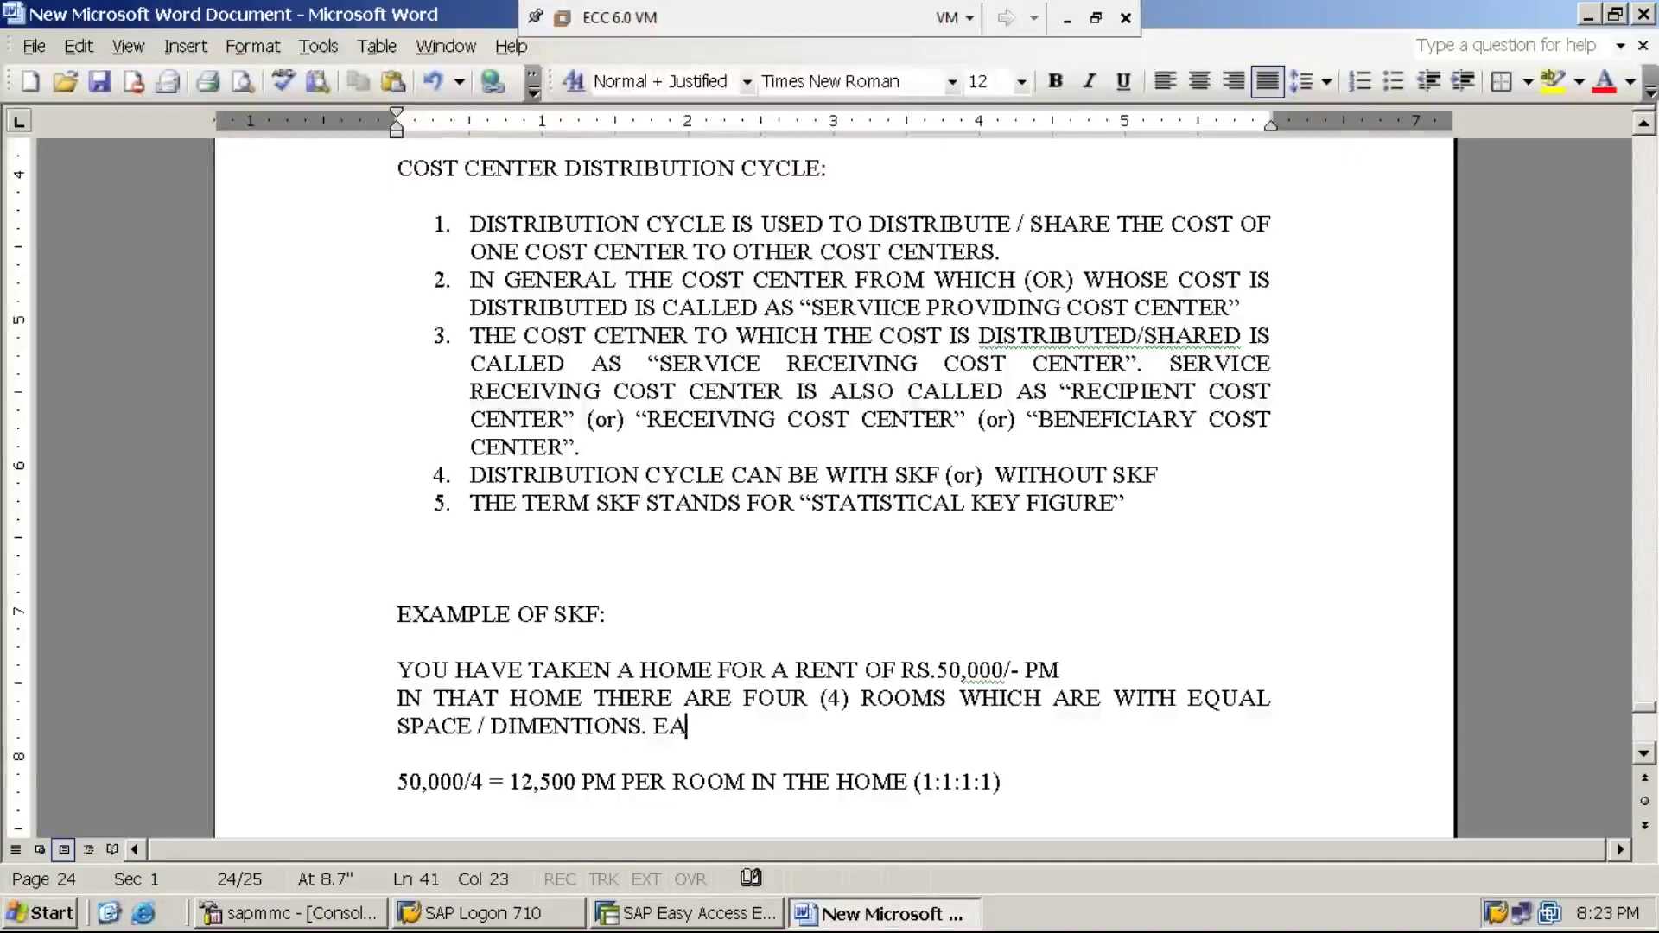
{"action": "type", "text": "CH AND "}
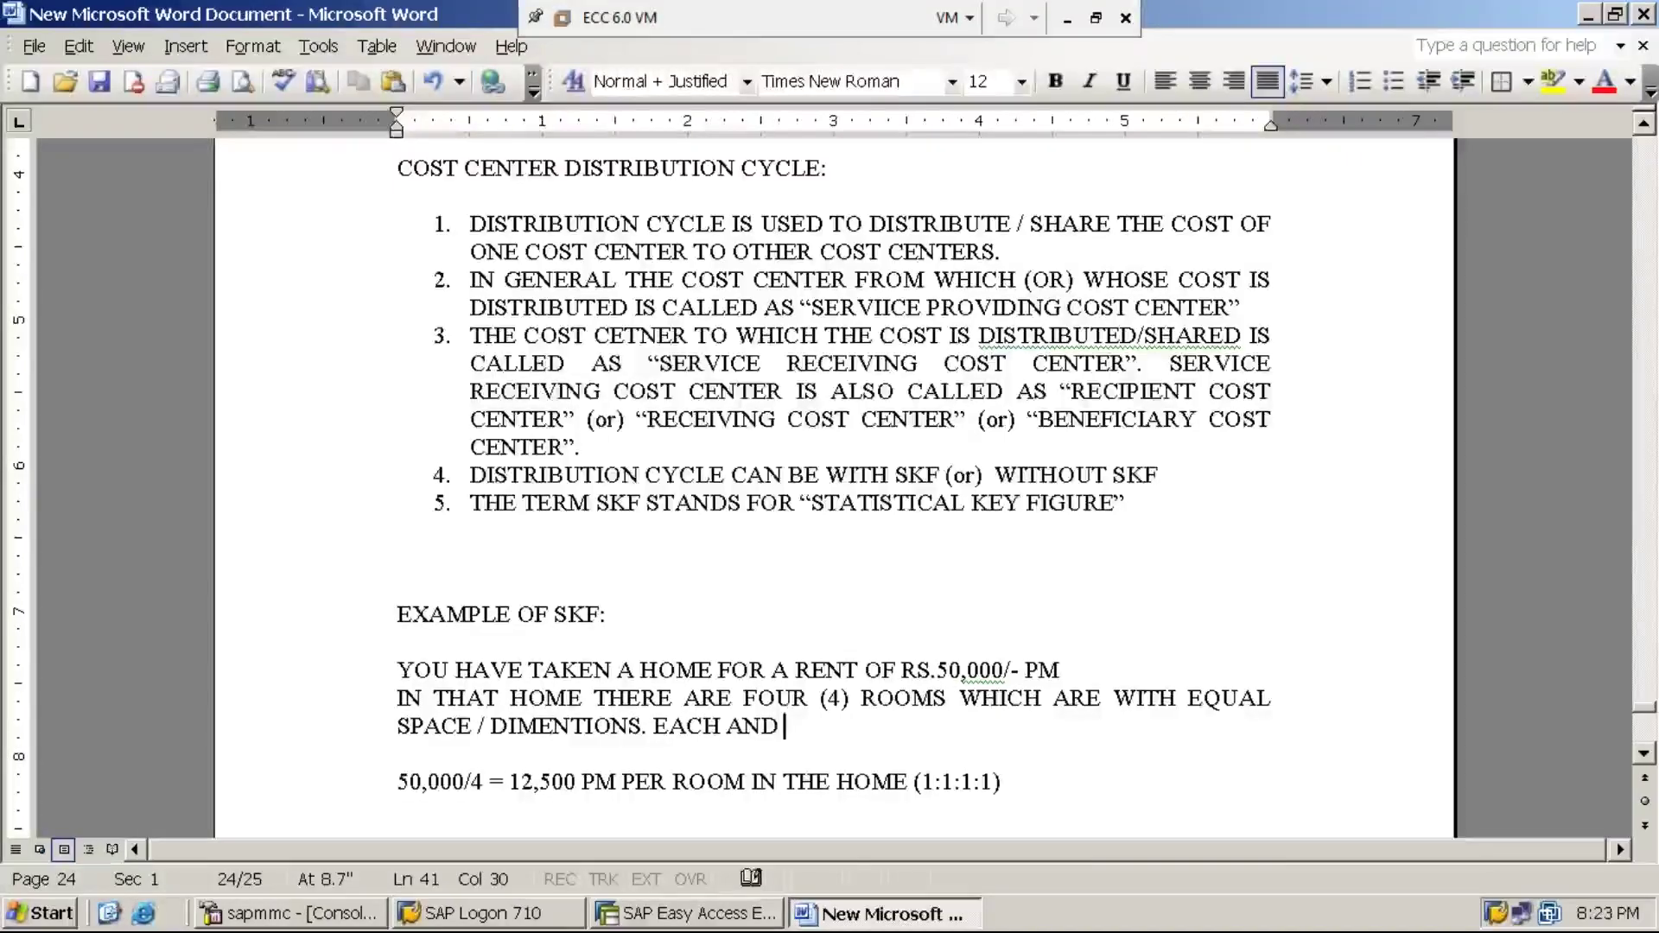
{"action": "type", "text": "EV"}
{"action": "key", "text": "BackSpace"}
{"action": "key", "text": "BackSpace"}
{"action": "key", "text": "BackSpace"}
{"action": "key", "text": "BackSpace"}
{"action": "key", "text": "BackSpace"}
{"action": "key", "text": "BackSpace"}
{"action": "type", "text": "INDIVIDUAL RRO"}
{"action": "key", "text": "BackSpace"}
{"action": "key", "text": "BackSpace"}
{"action": "type", "text": "OOM SIZE IS 100 SFT"}
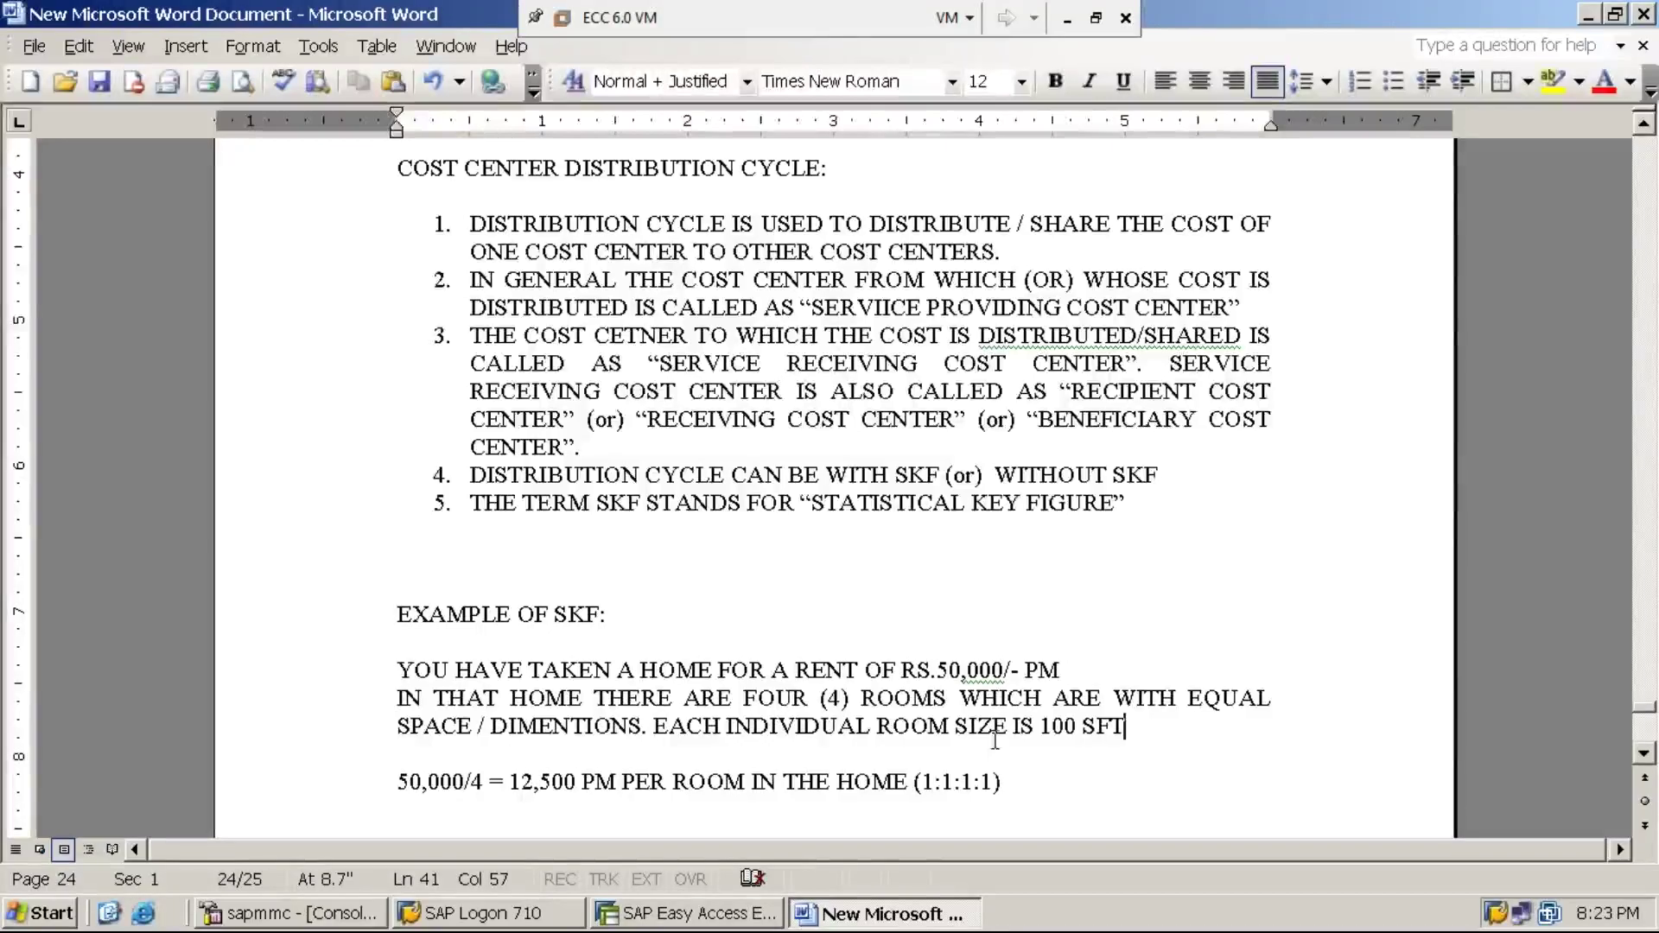
Change the ratio in the rent calculation line to (100:100:100:100) and append "(1:1:1:1)" after it
{"action": "left_click", "coordinate": [934, 785]}
{"action": "type", "text": "00"}
{"action": "key", "text": "Right"}
{"action": "key", "text": "Right"}
{"action": "type", "text": "00"}
{"action": "key", "text": "Right"}
{"action": "key", "text": "Right"}
{"action": "type", "text": "00"}
{"action": "key", "text": "Right"}
{"action": "key", "text": "Right"}
{"action": "type", "text": "00"}
{"action": "key", "text": "Right"}
{"action": "type", "text": "(1:1:1"}
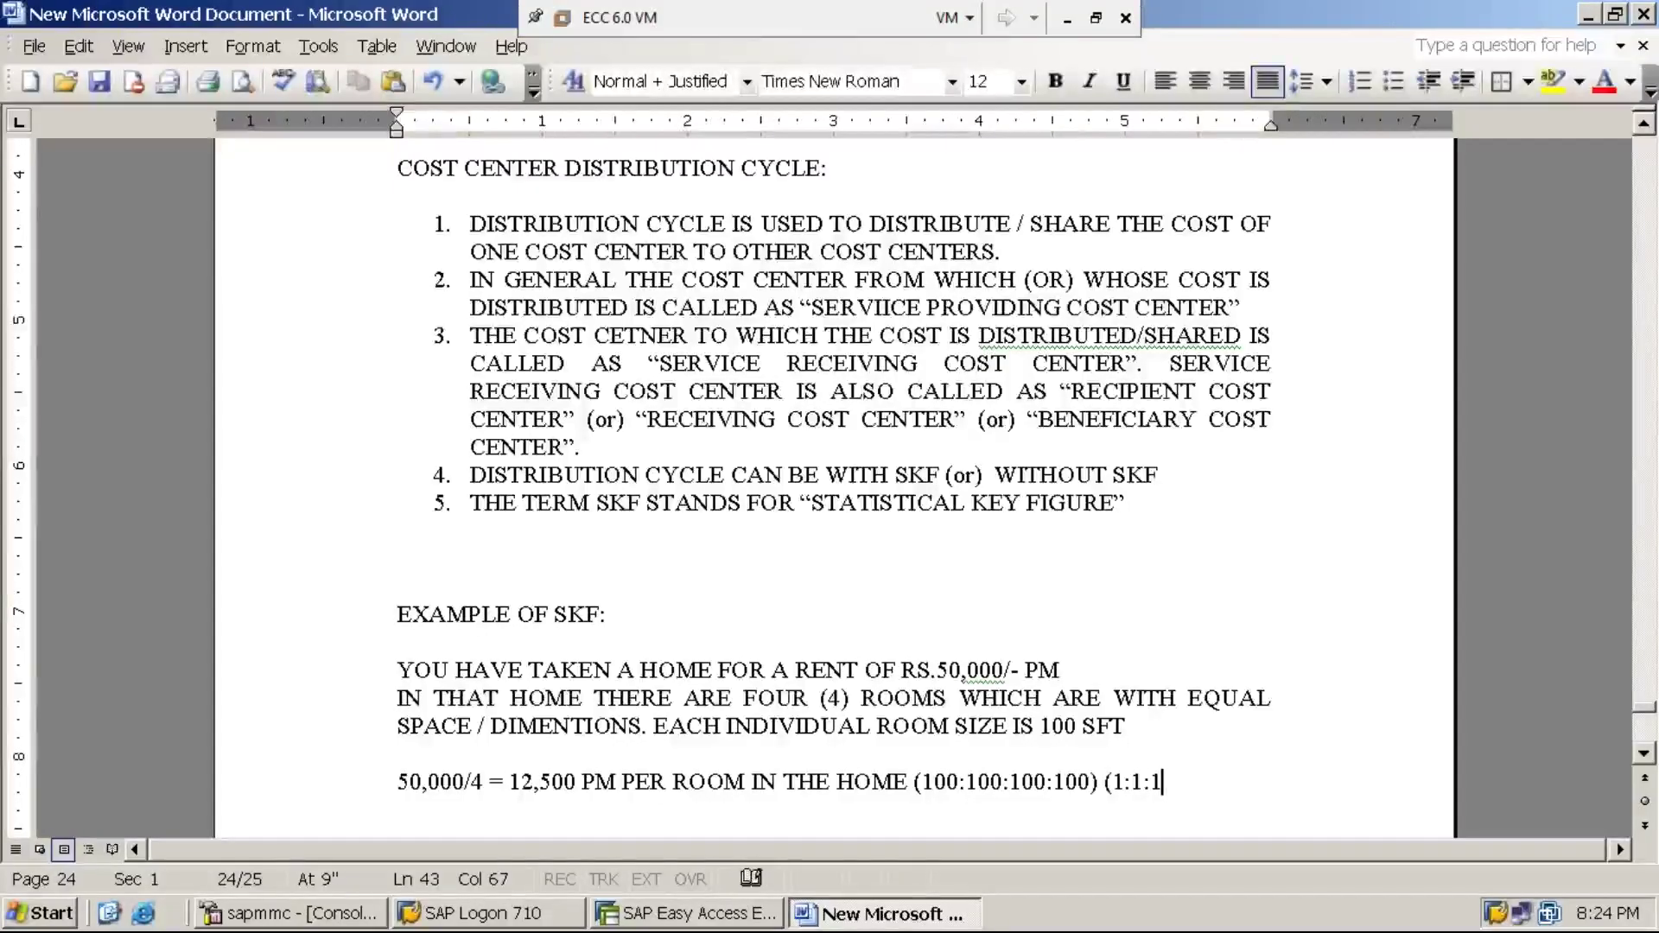
{"action": "type", "text": ":1)"}
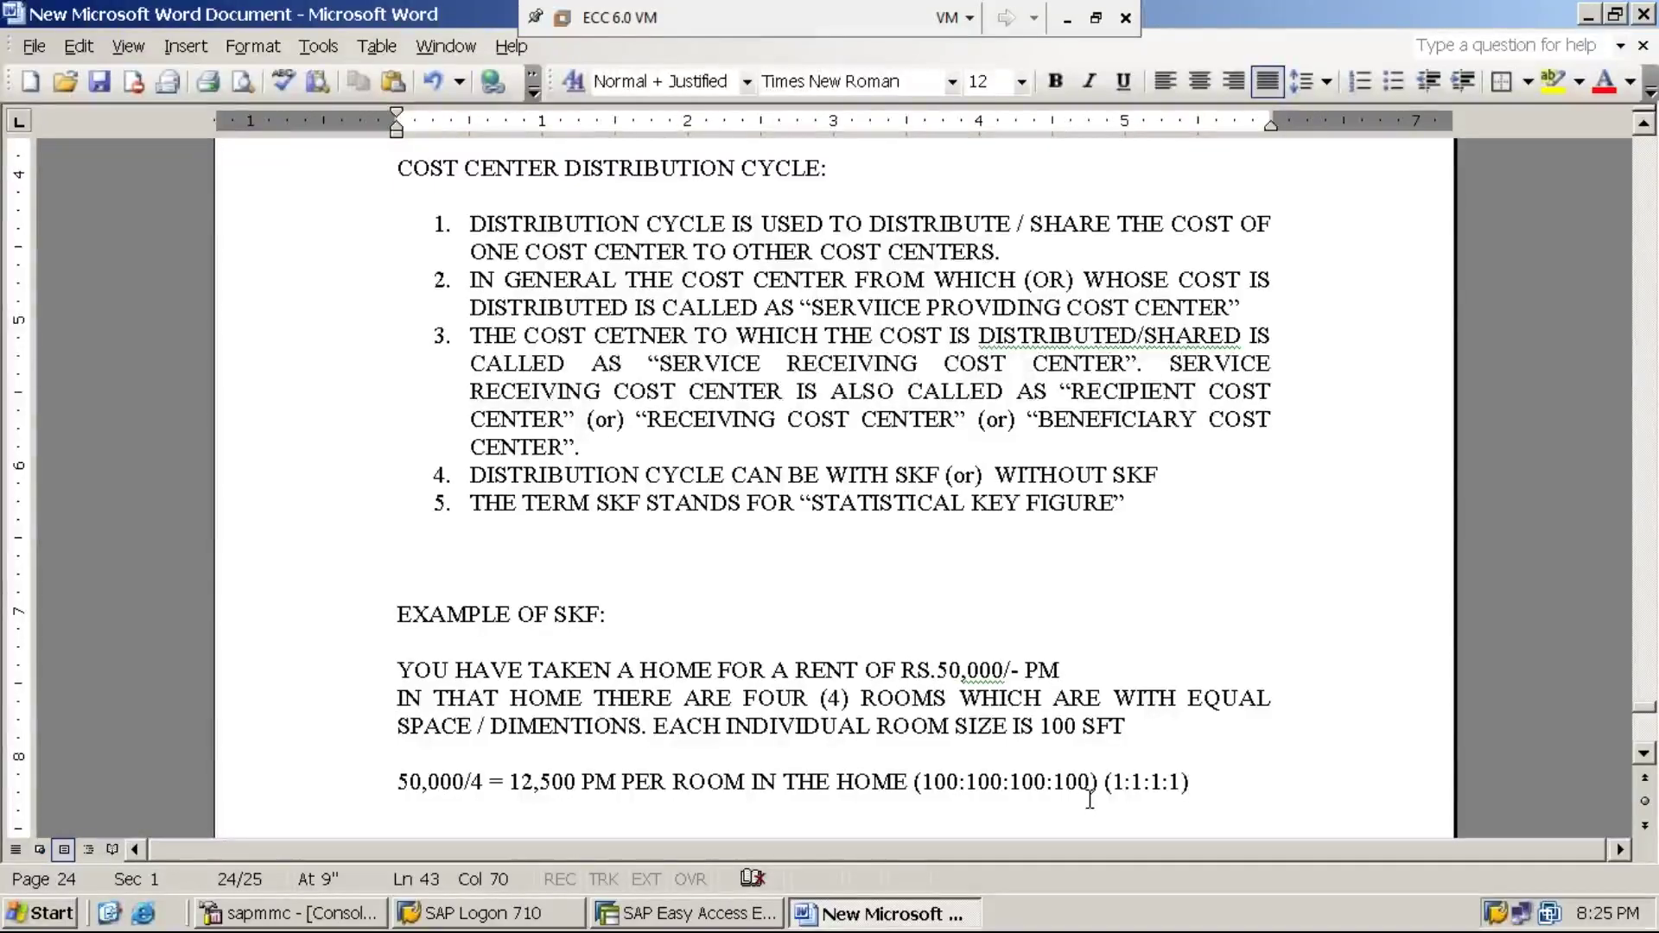
{"action": "key", "text": "Up"}
{"action": "key", "text": "Up"}
{"action": "left_click_drag", "start_coordinate": [1125, 726], "coordinate": [1090, 729]}
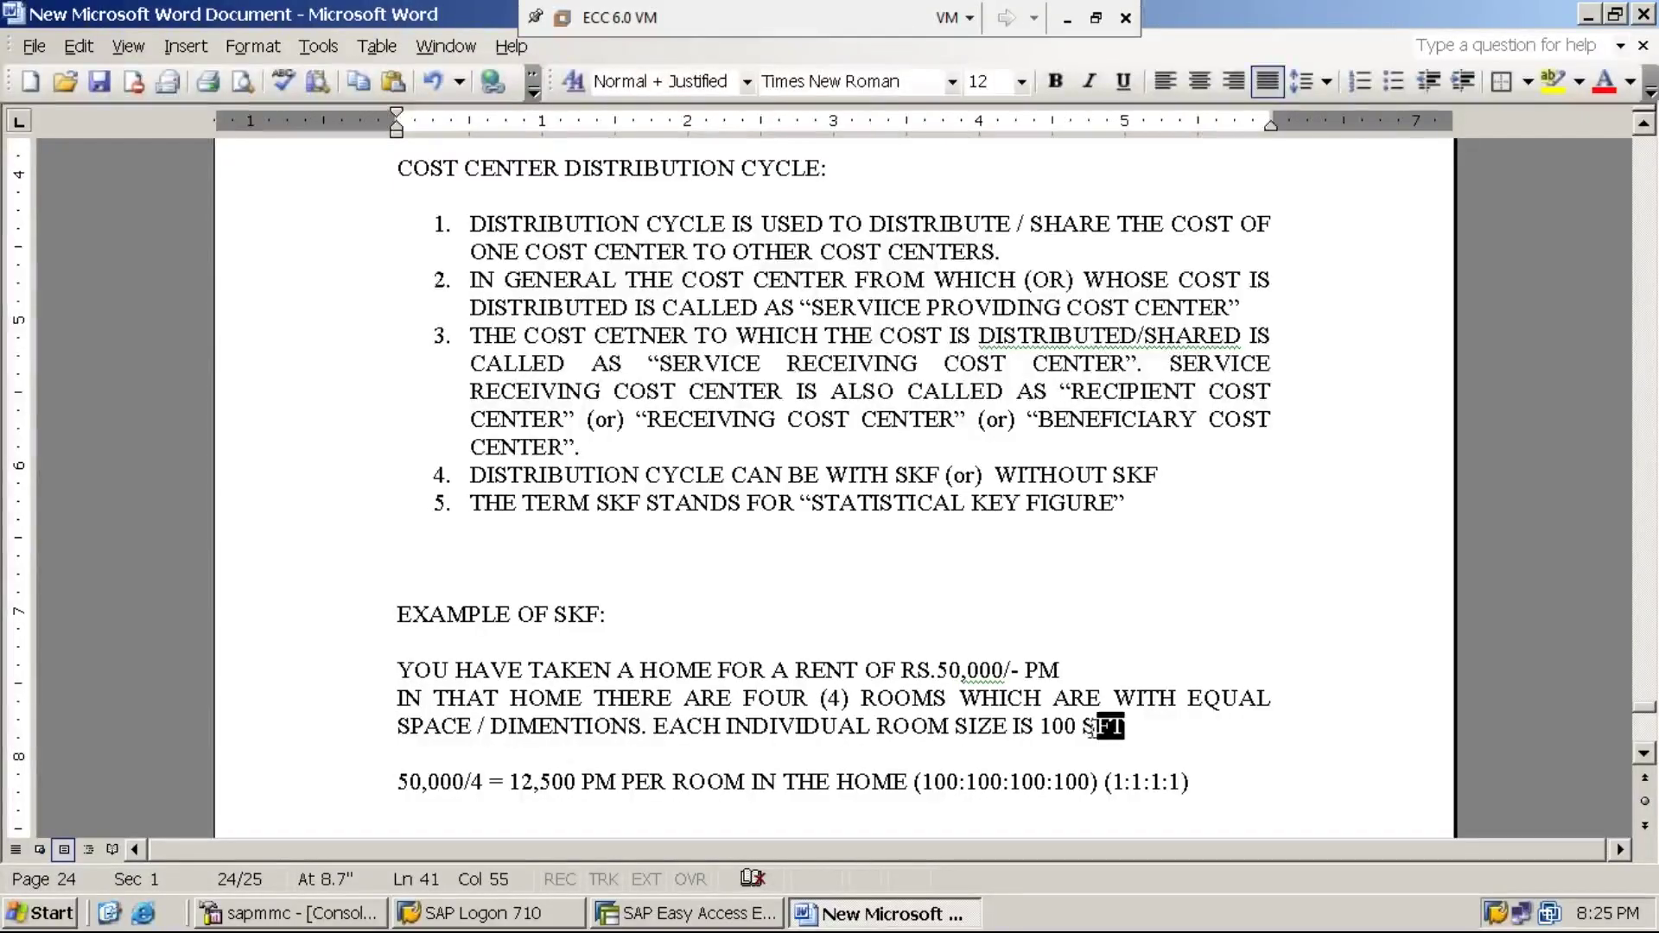
{"action": "left_click", "coordinate": [1128, 728]}
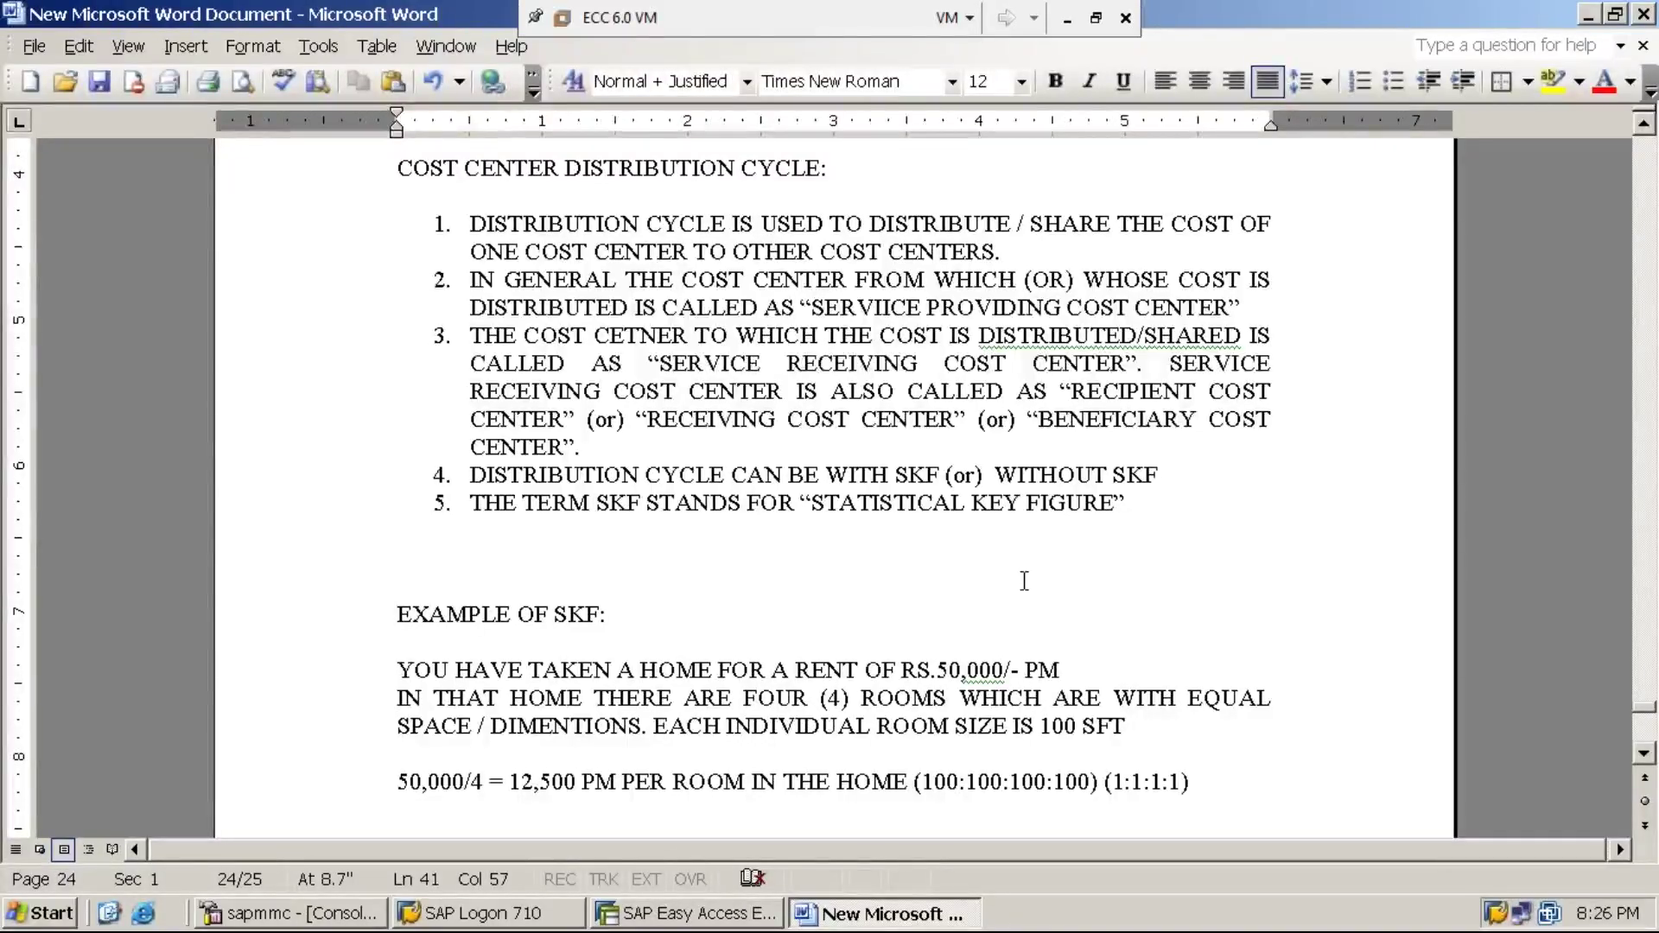
Below the rent calculation line, leave two blank lines and write the heading "A. DISTRIBUTION CYCLE WITH OUT SKF:"
{"action": "left_click", "coordinate": [1221, 782]}
{"action": "key", "text": "Return"}
{"action": "key", "text": "Return"}
{"action": "key", "text": "Return"}
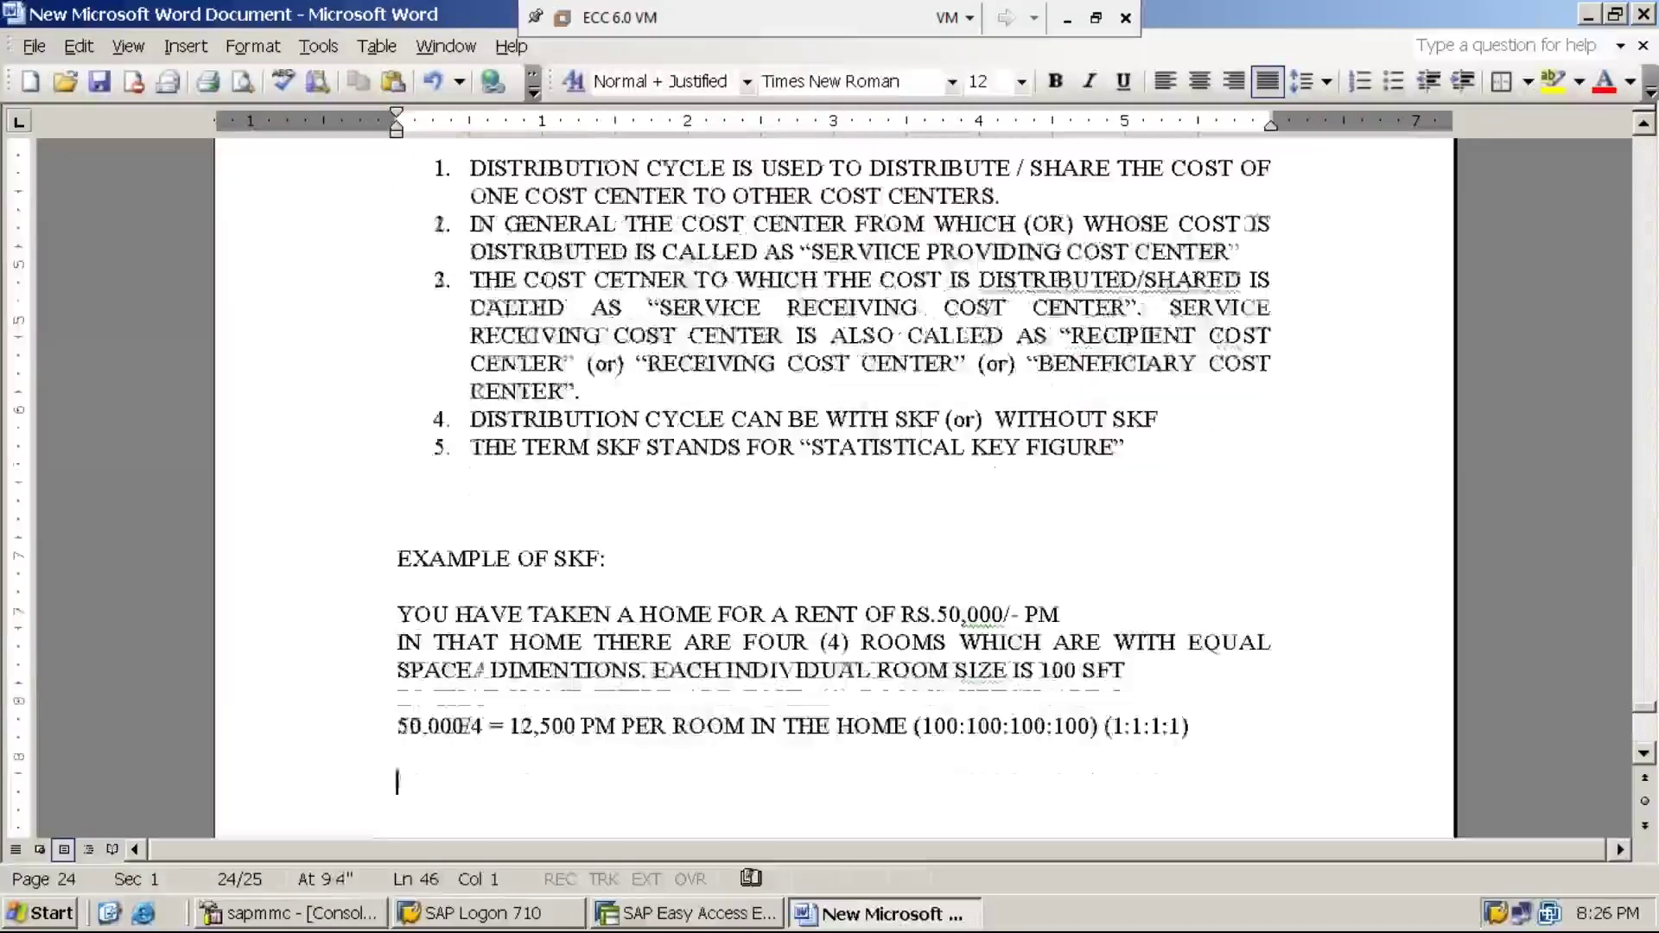
{"action": "type", "text": "A"}
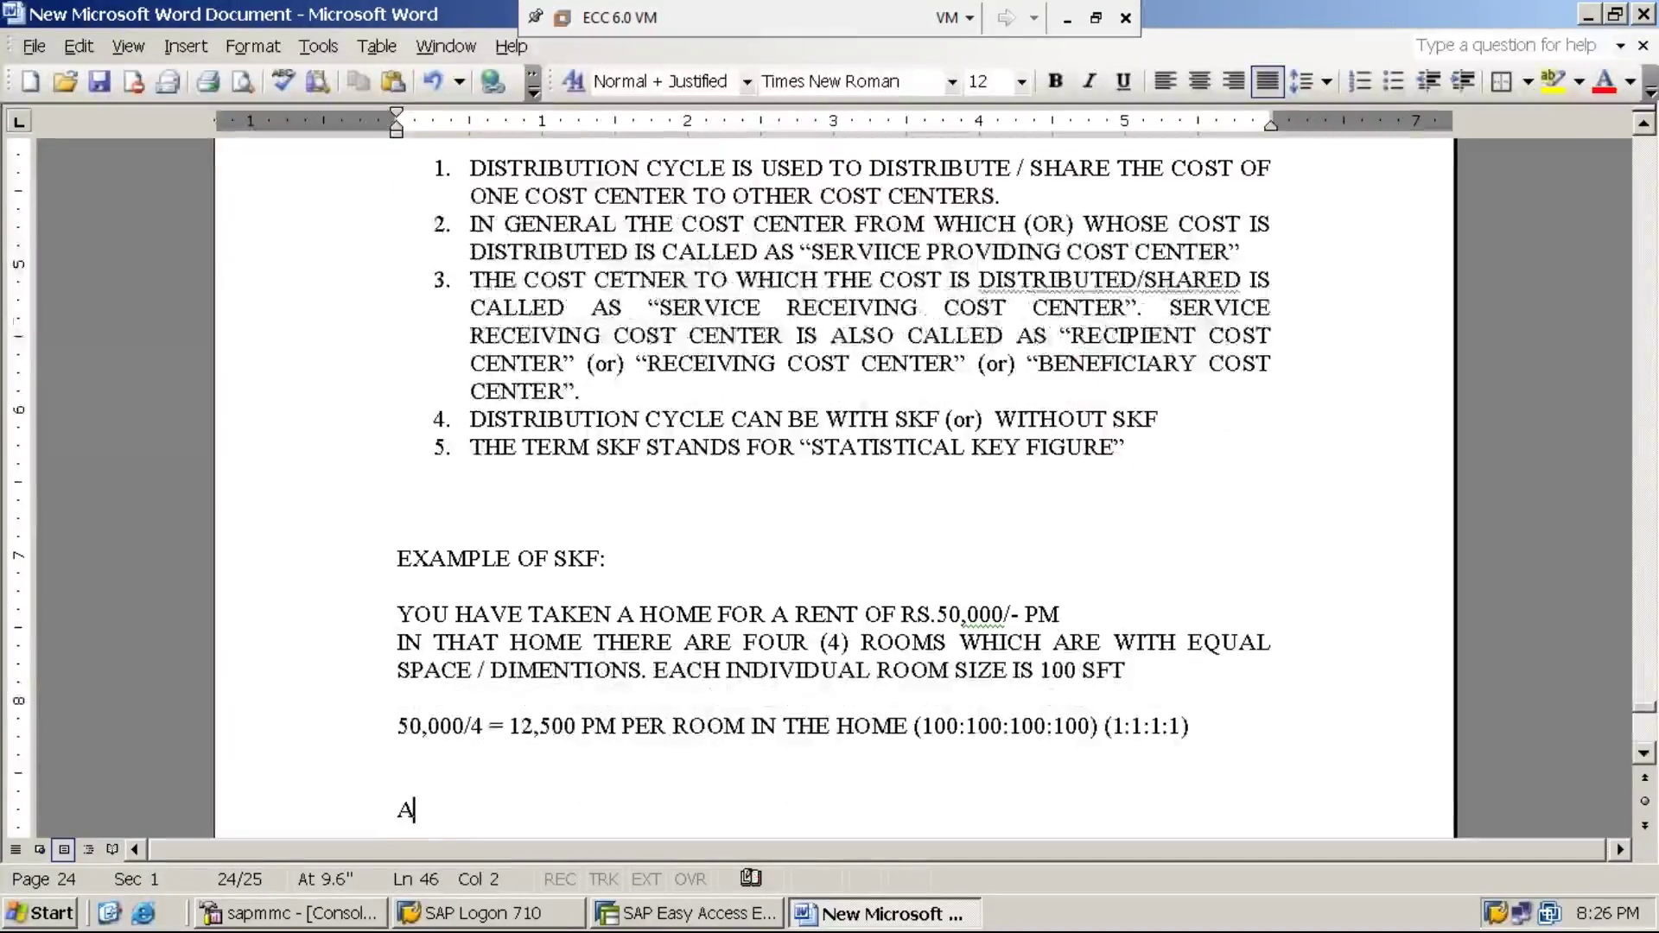
{"action": "type", "text": ". DISTR"}
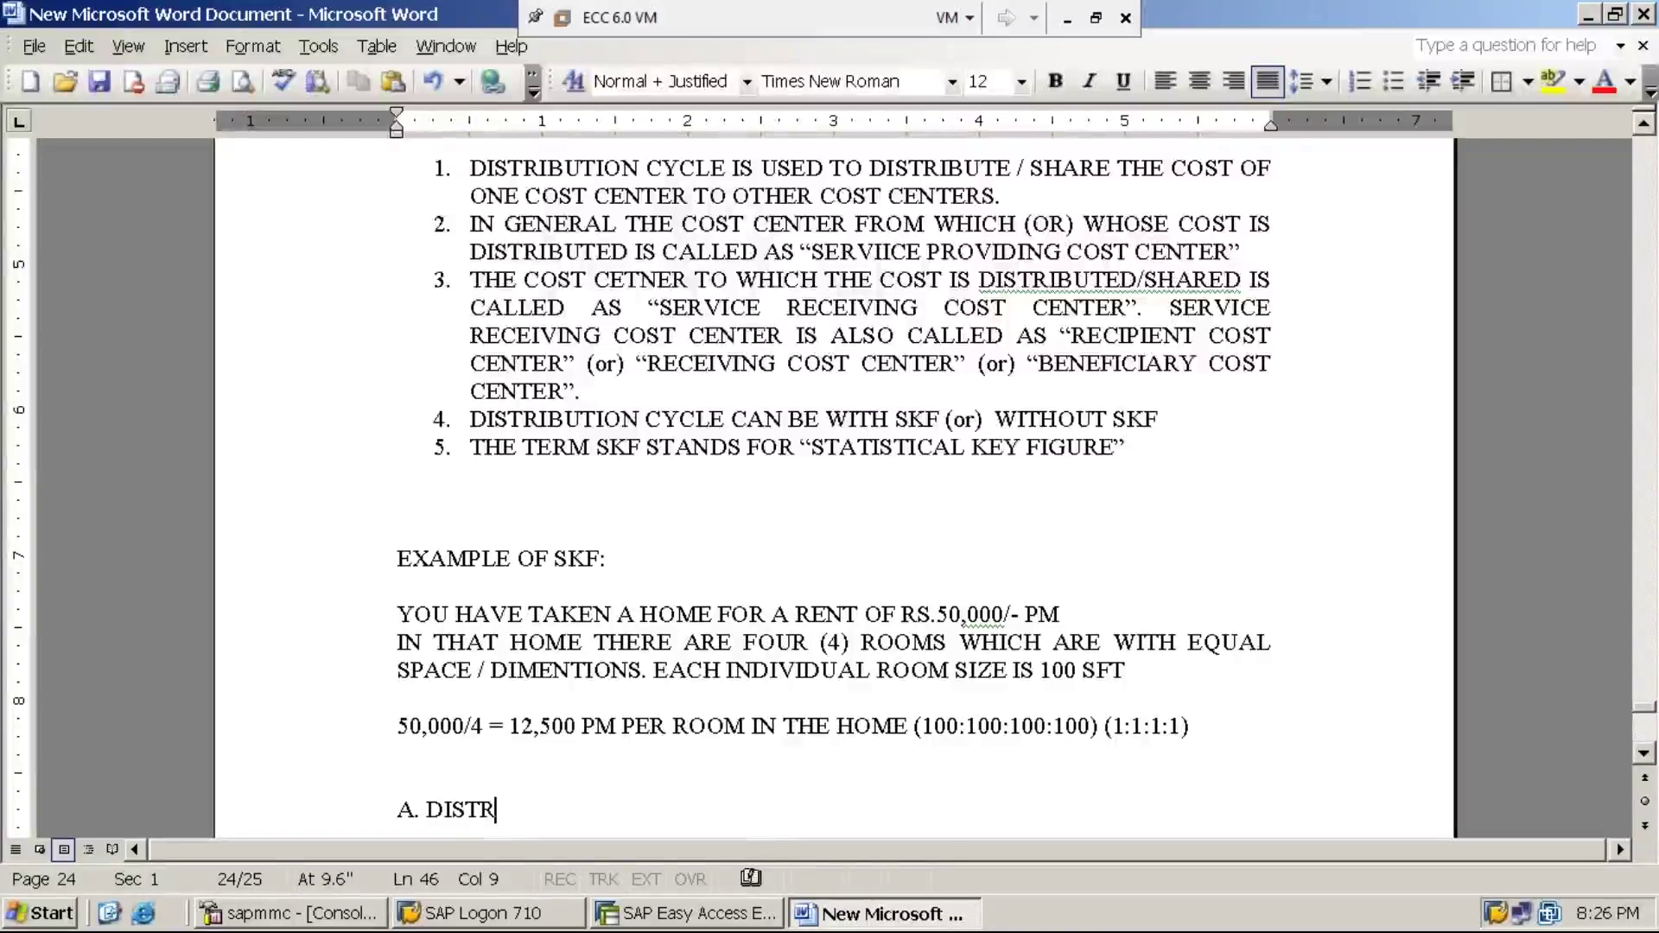
{"action": "type", "text": "IBUTION "}
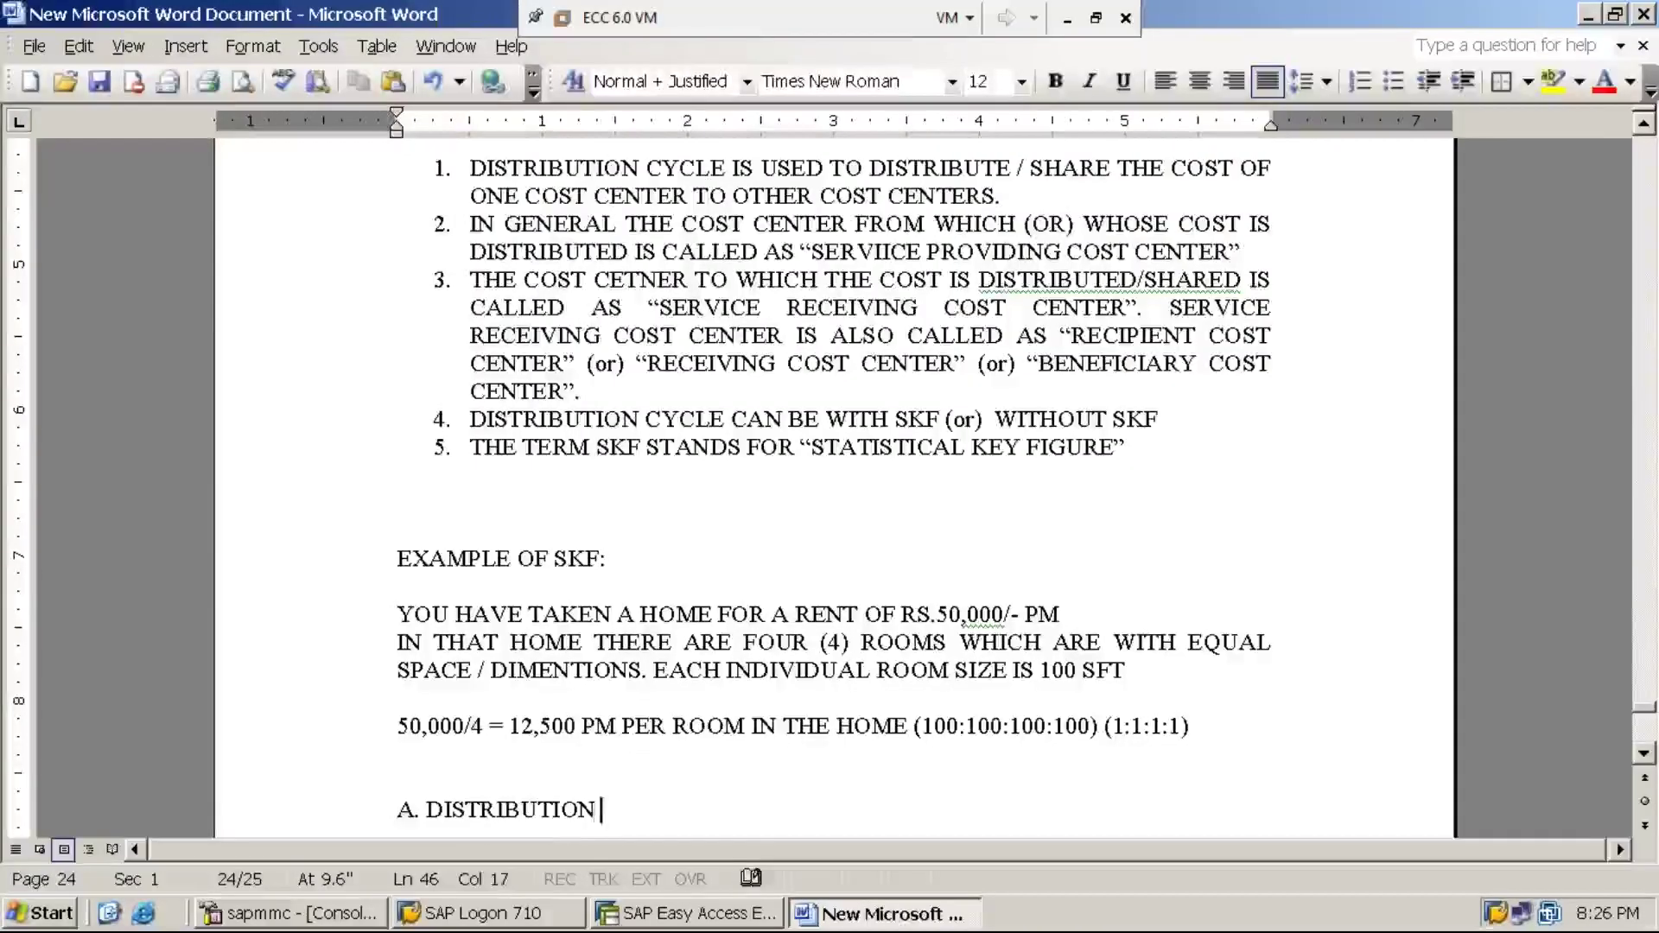
{"action": "type", "text": "CYCLE WITH"}
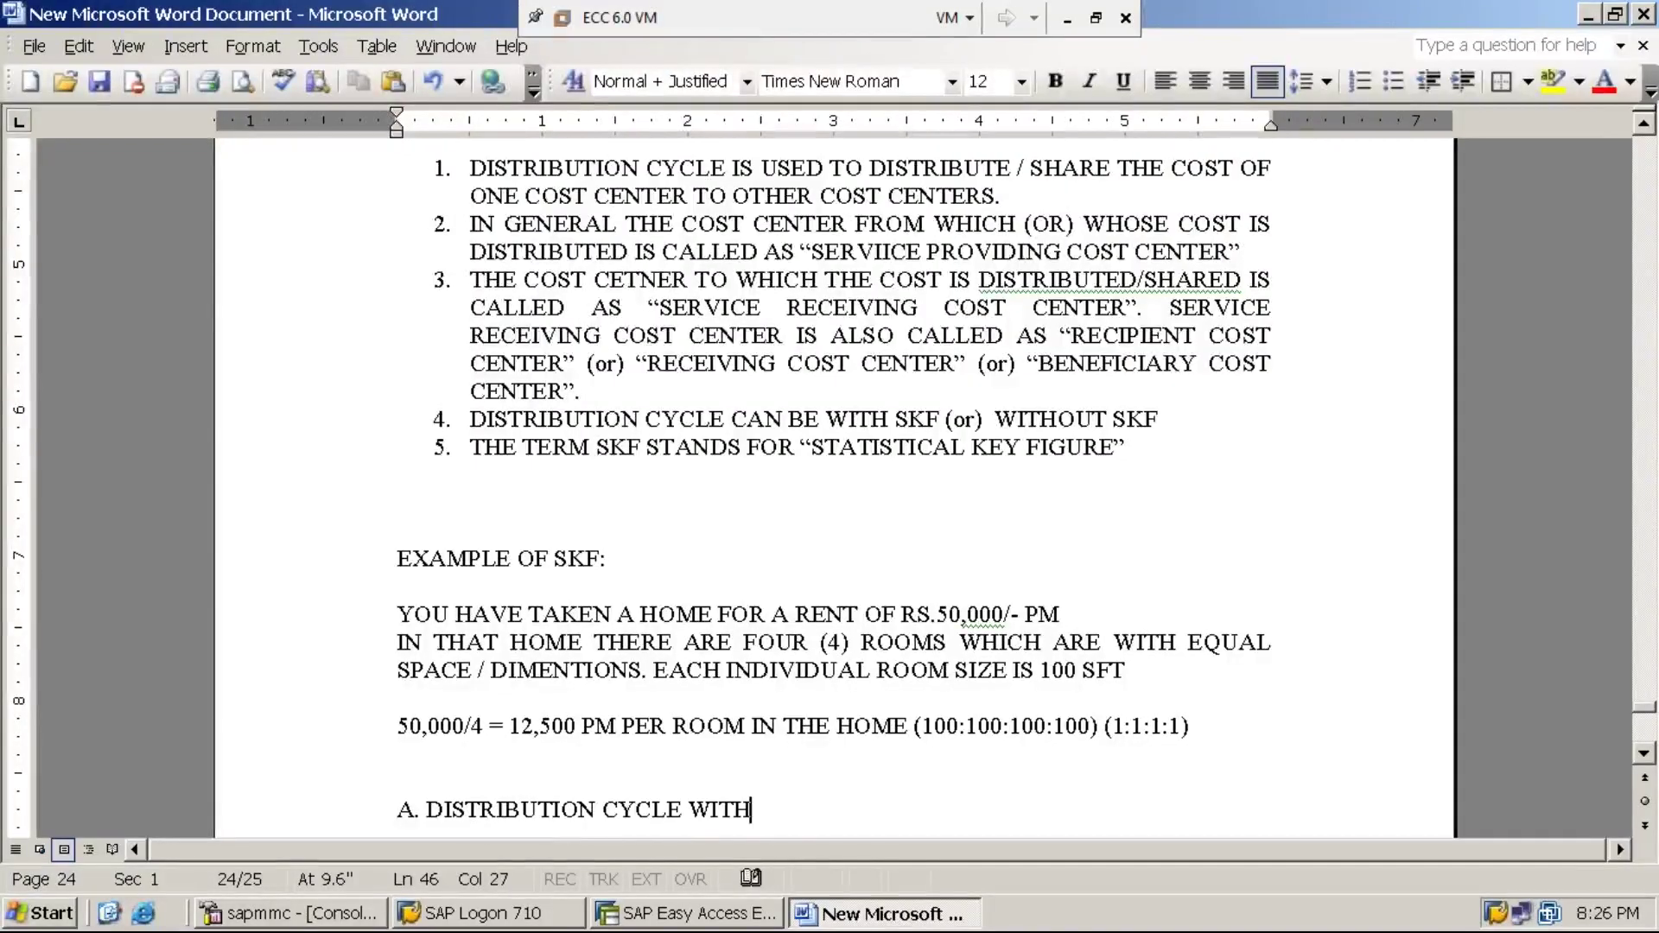
{"action": "type", "text": " OUT SKF"}
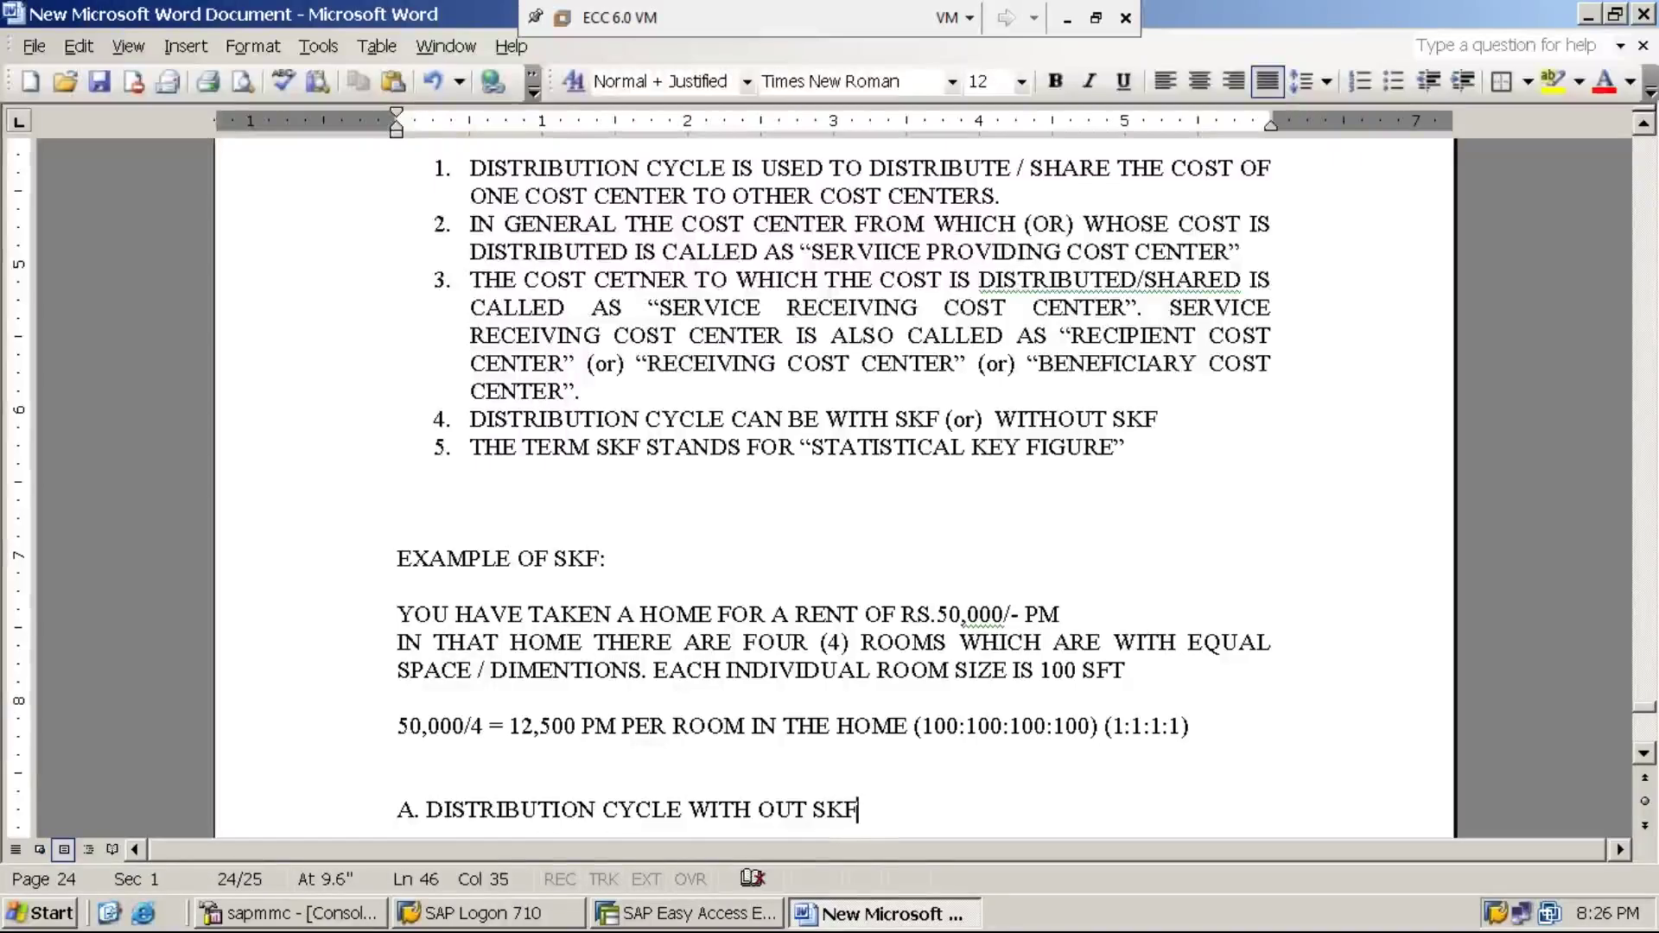
{"action": "type", "text": ":"}
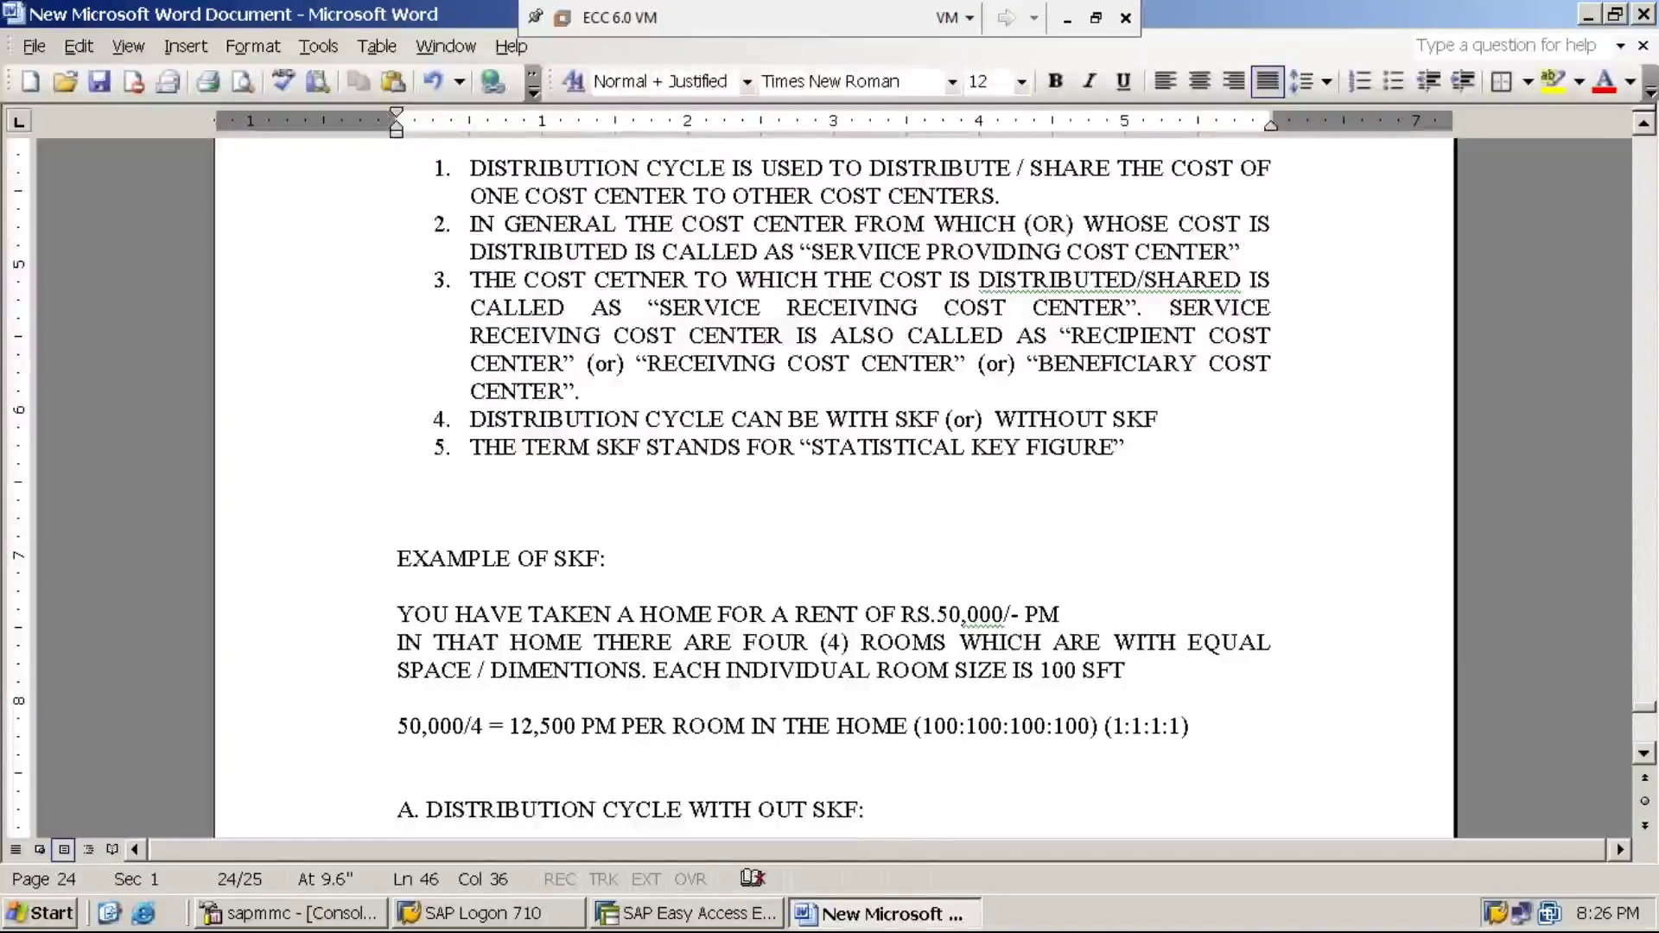
Underline the "A. DISTRIBUTION CYCLE WITH OUT SKF:" heading and start a new line after it
{"action": "key", "text": "shift+Home"}
{"action": "key", "text": "ctrl+u"}
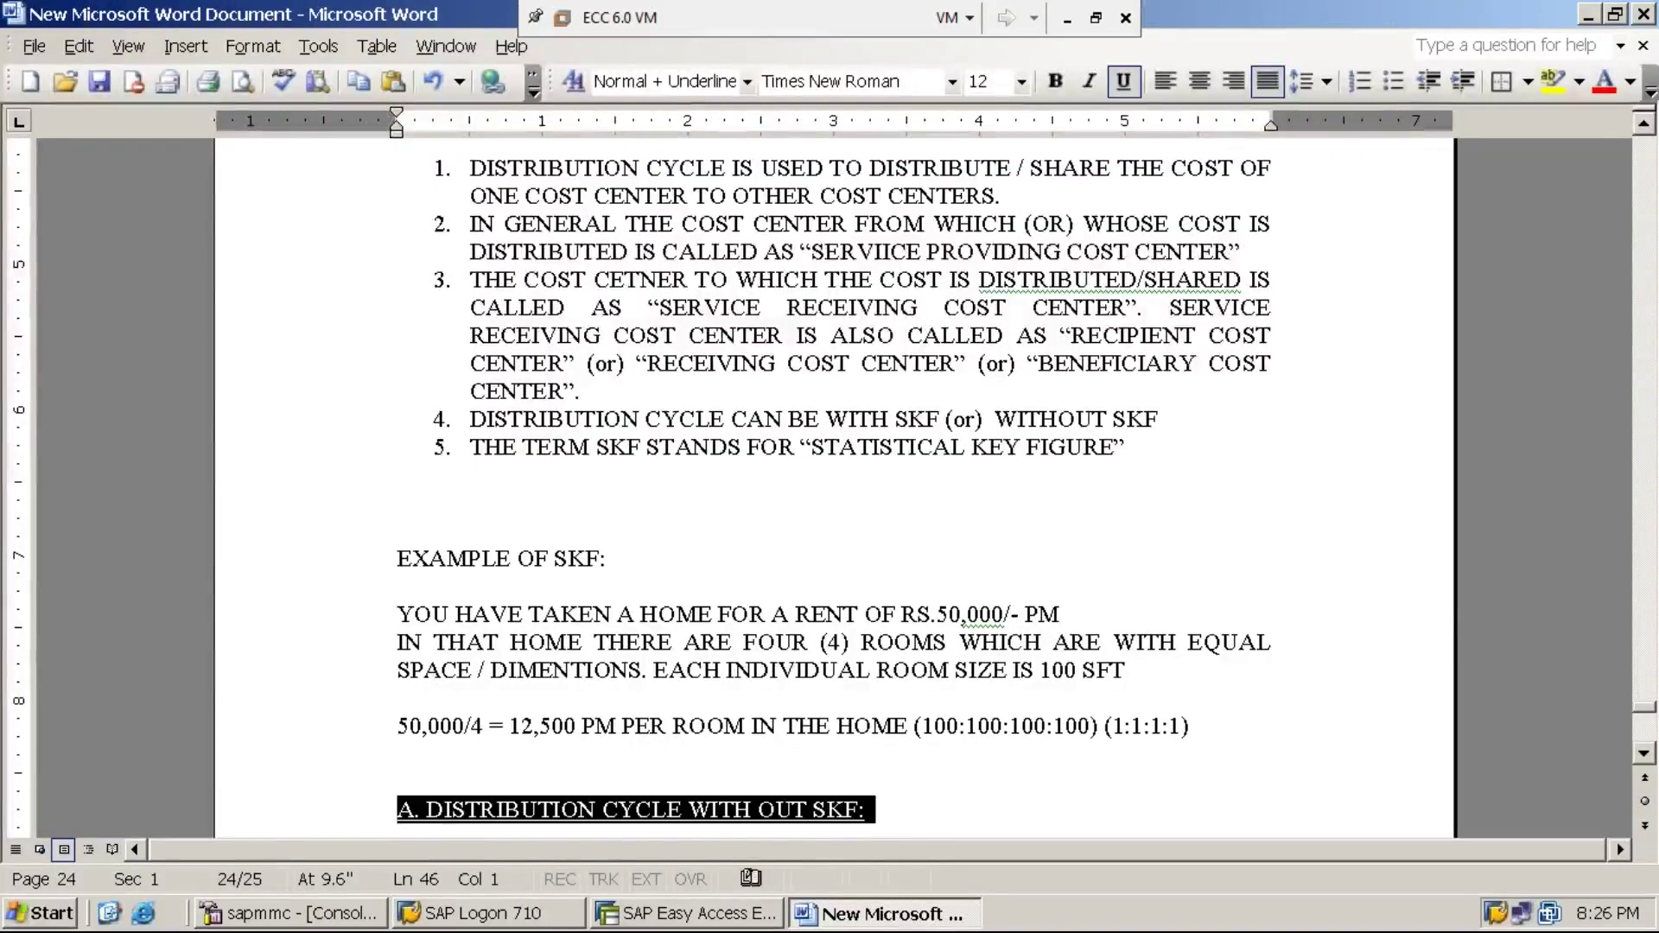
{"action": "key", "text": "End"}
{"action": "key", "text": "Return"}
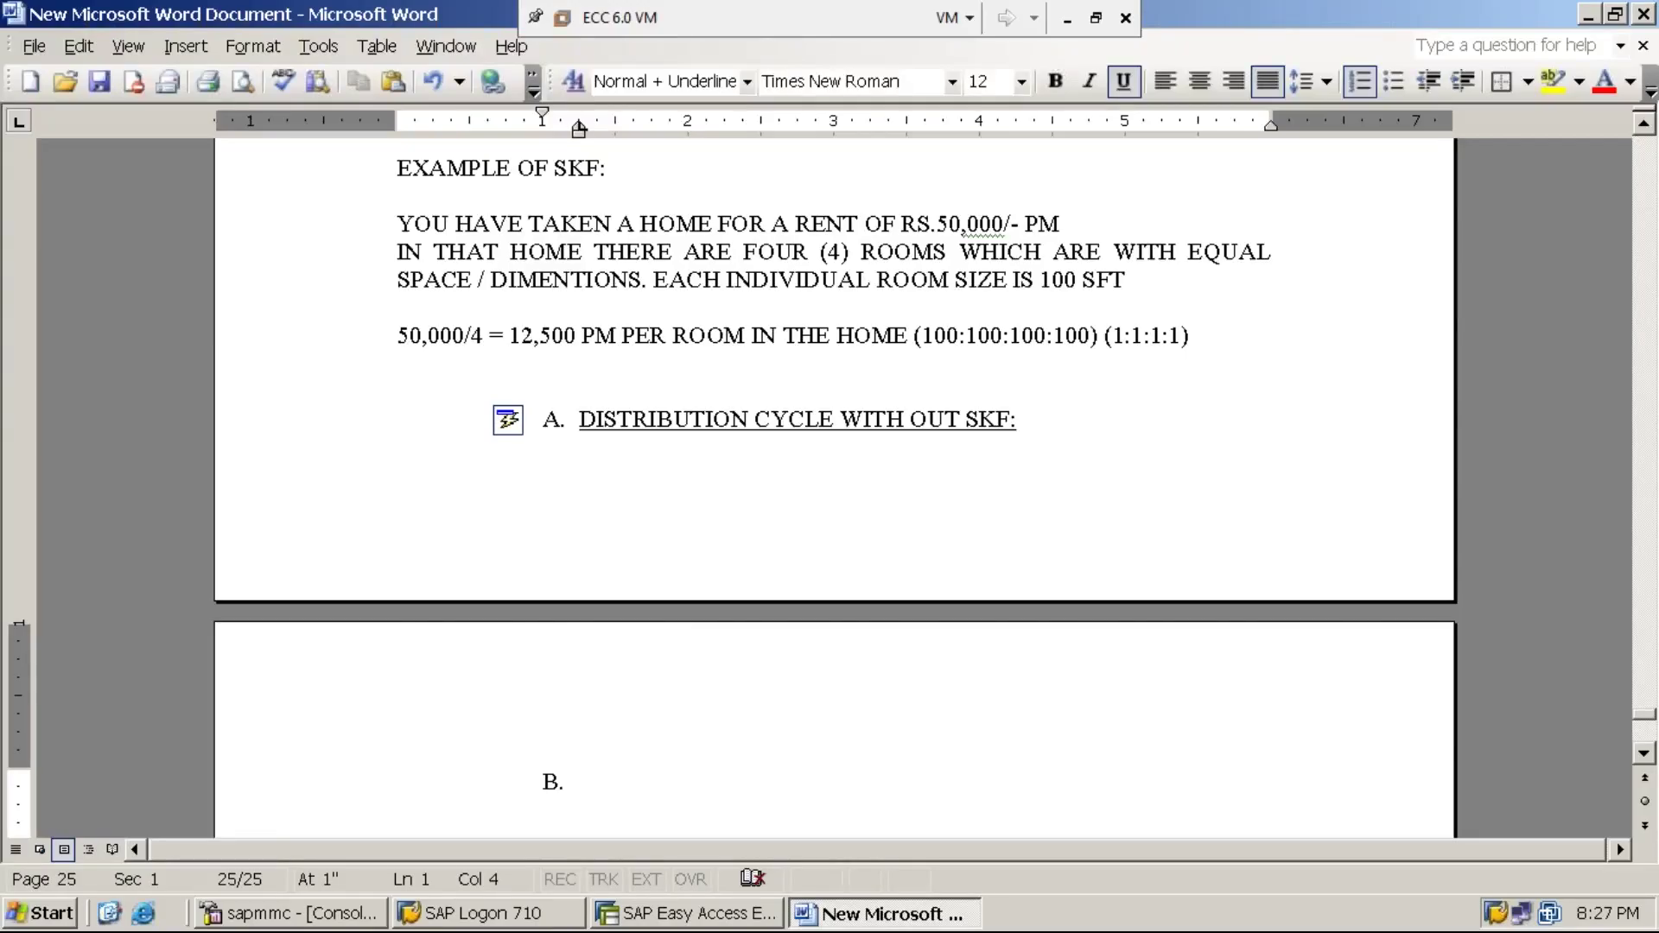
{"action": "left_click", "coordinate": [1644, 126]}
{"action": "left_click_drag", "start_coordinate": [1643, 126], "coordinate": [1643, 125]}
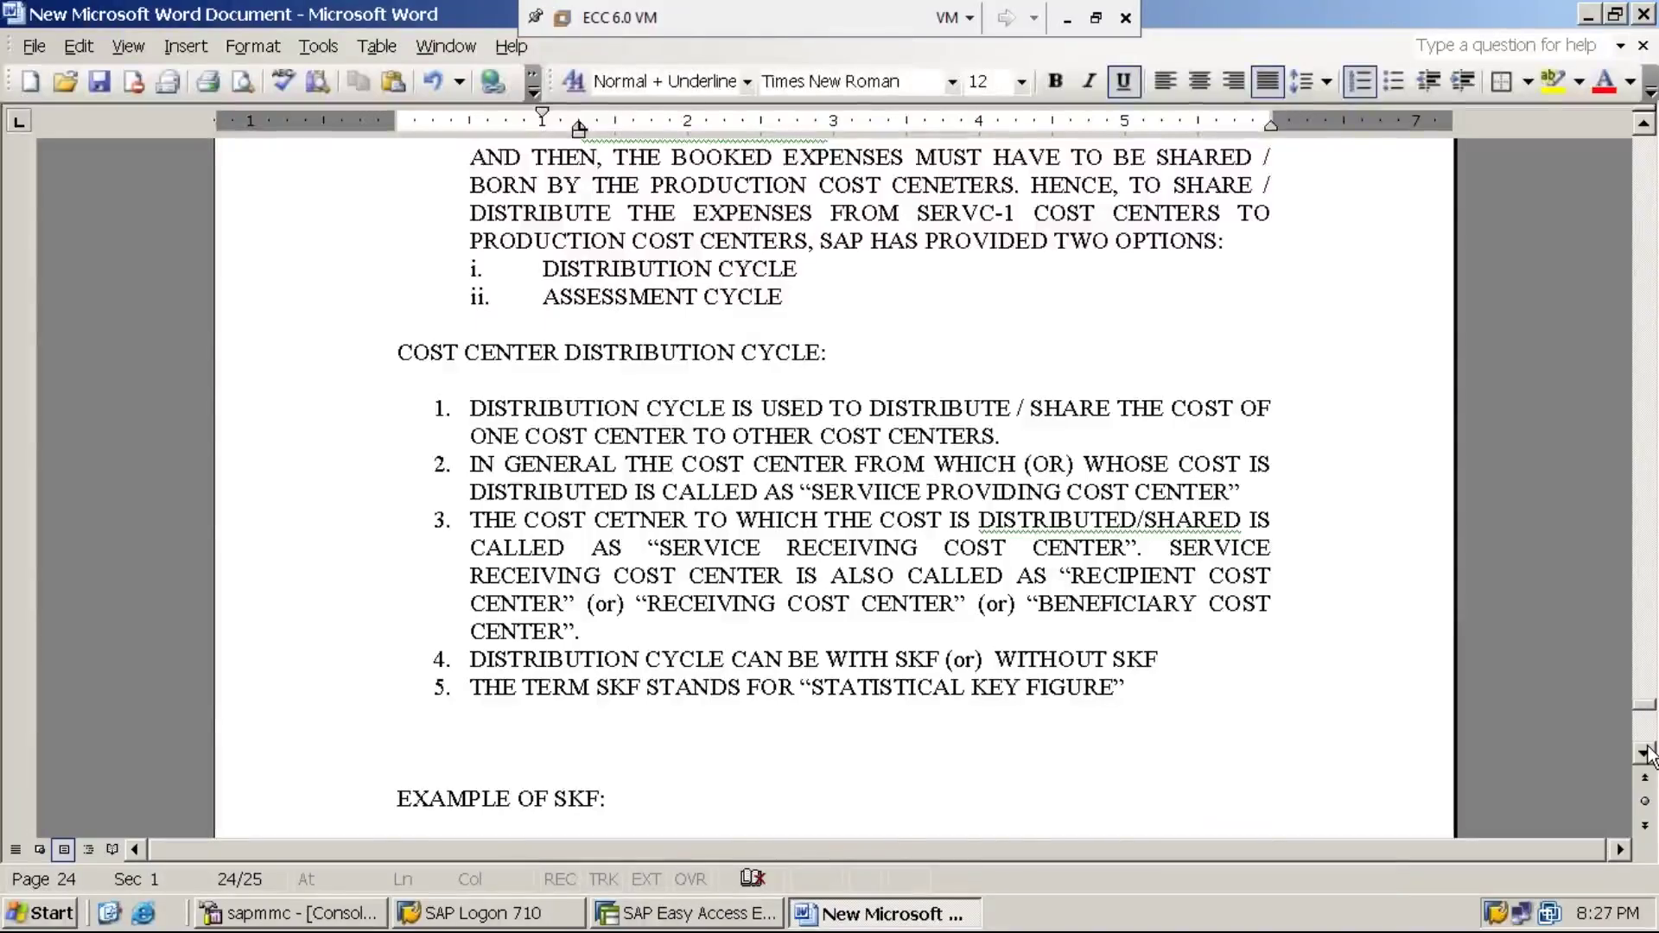
Revert the automatic lettered-list formatting on the "A. DISTRIBUTION CYCLE WITH OUT SKF:" heading and on the new line below it
{"action": "scroll", "coordinate": [1647, 753], "scroll_direction": "down", "scroll_amount": 5}
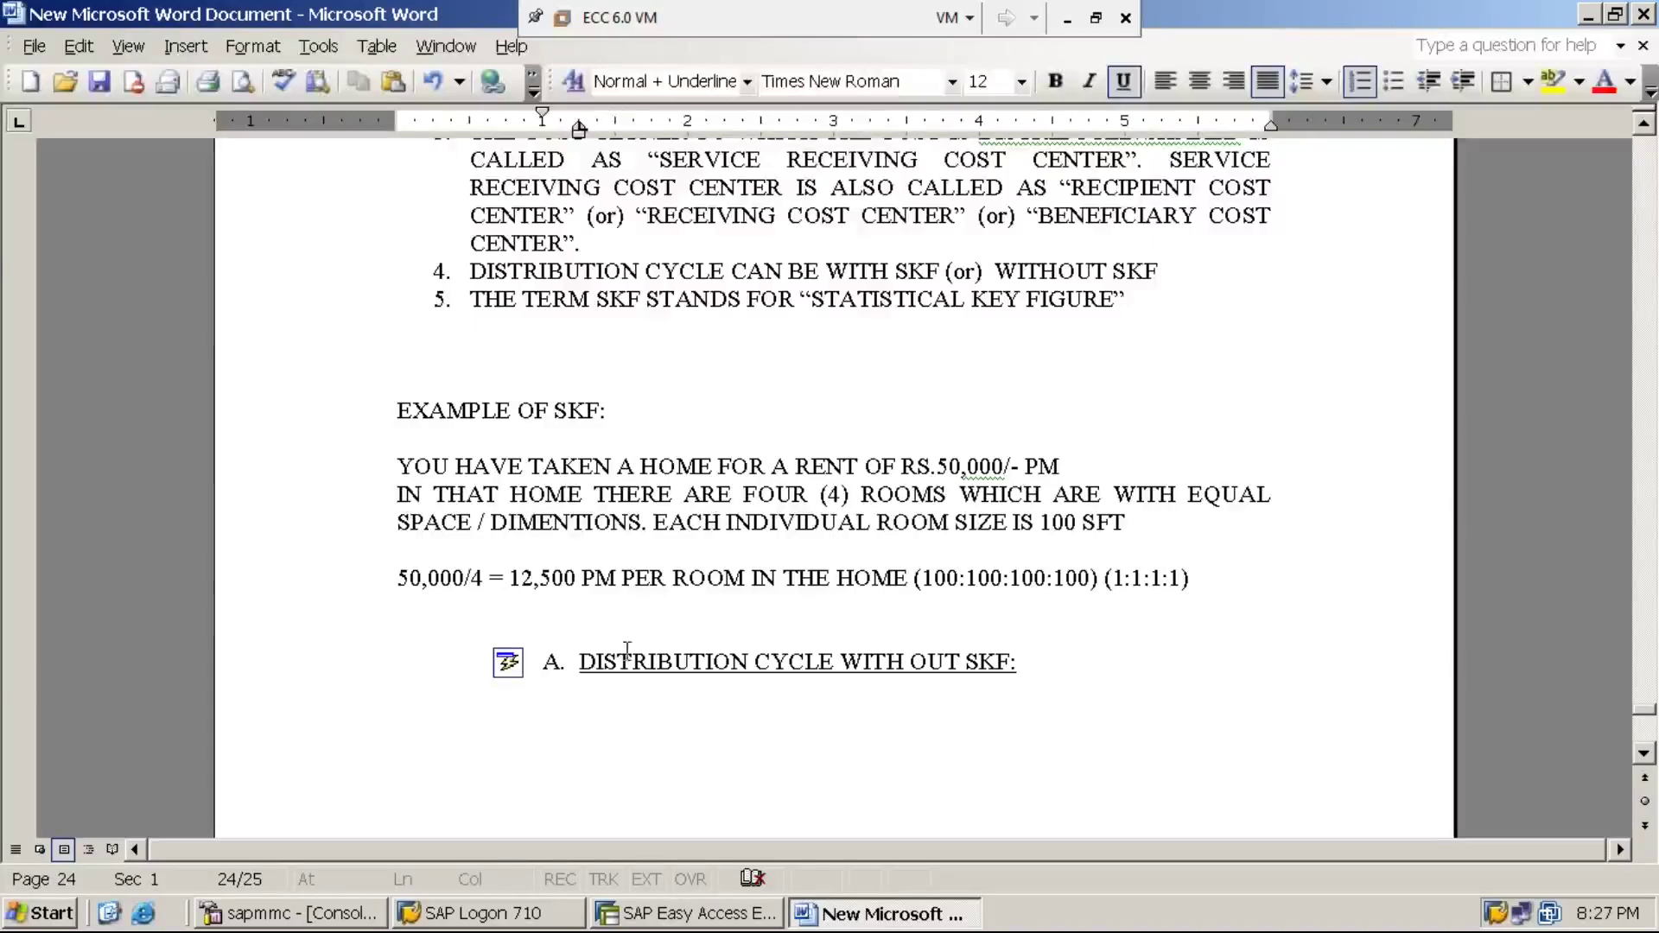
{"action": "left_click", "coordinate": [579, 662]}
{"action": "key", "text": "BackSpace"}
{"action": "key", "text": "BackSpace"}
{"action": "key", "text": "BackSpace"}
{"action": "type", "text": "A."}
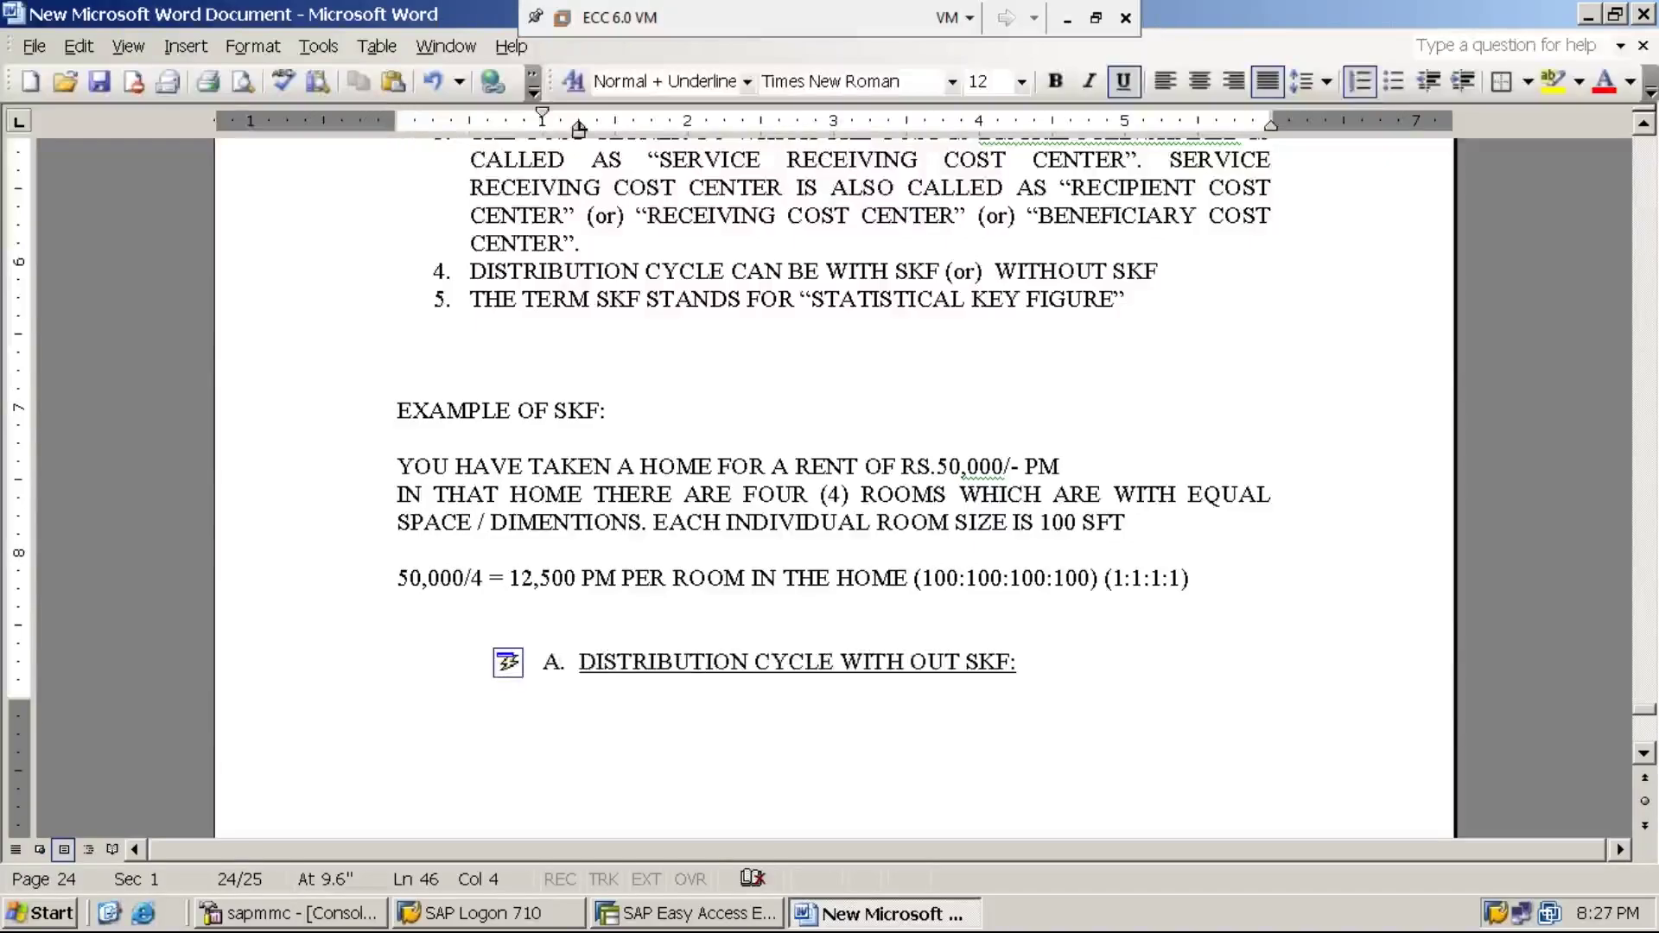
{"action": "key", "text": "ctrl+z"}
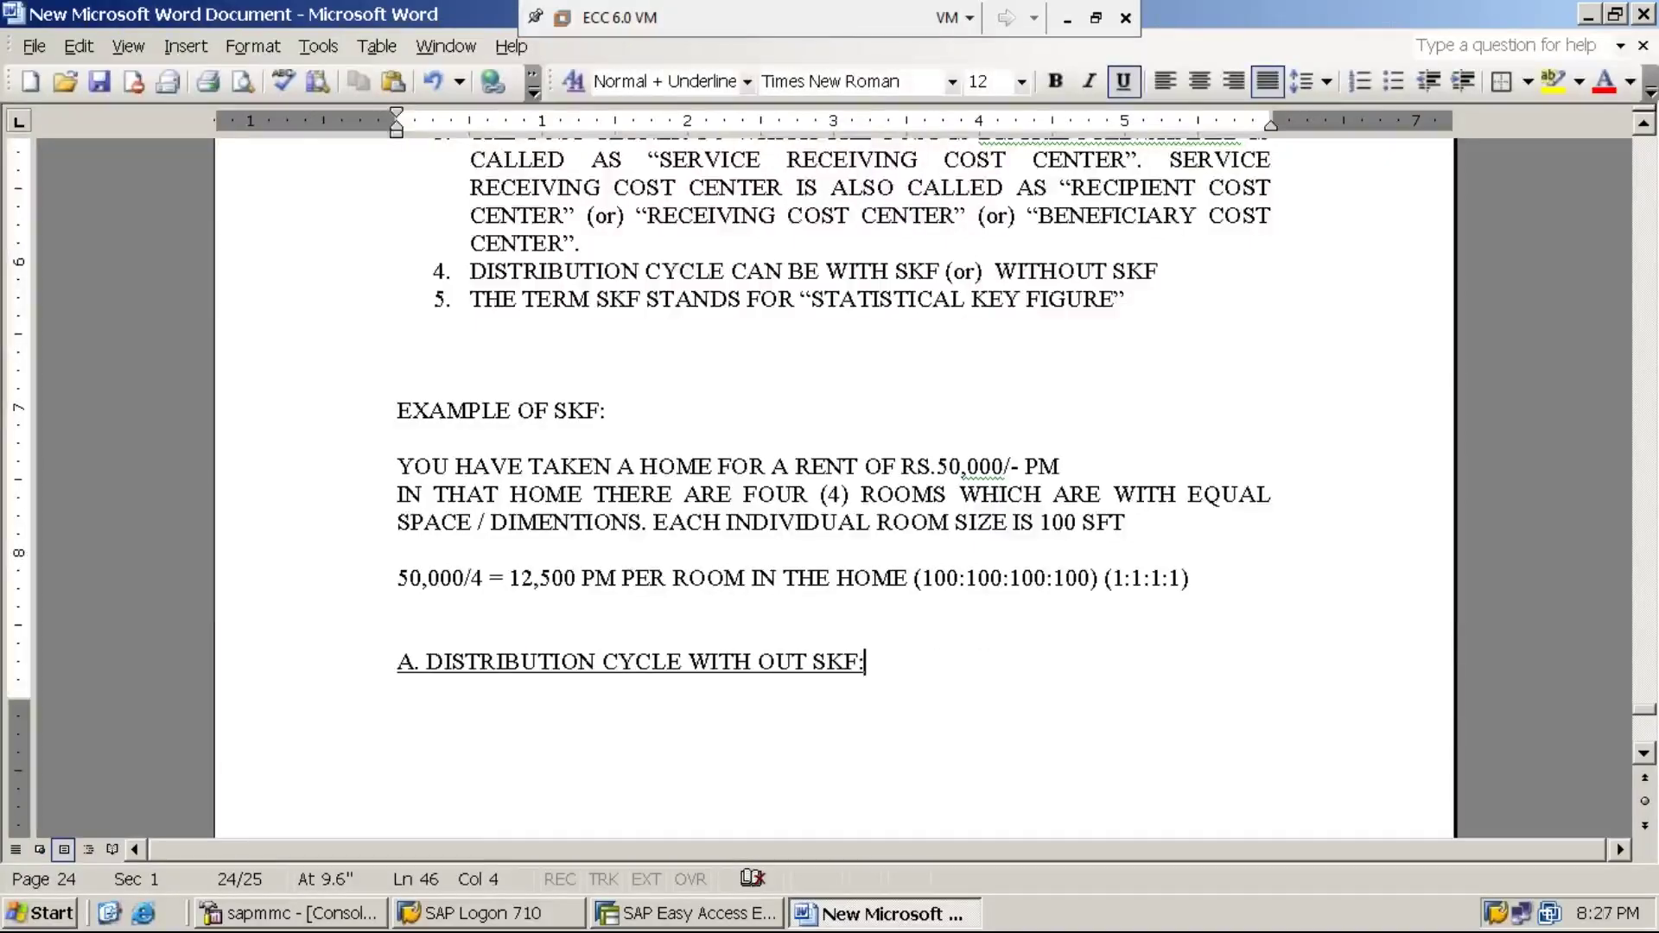
{"action": "key", "text": "Return"}
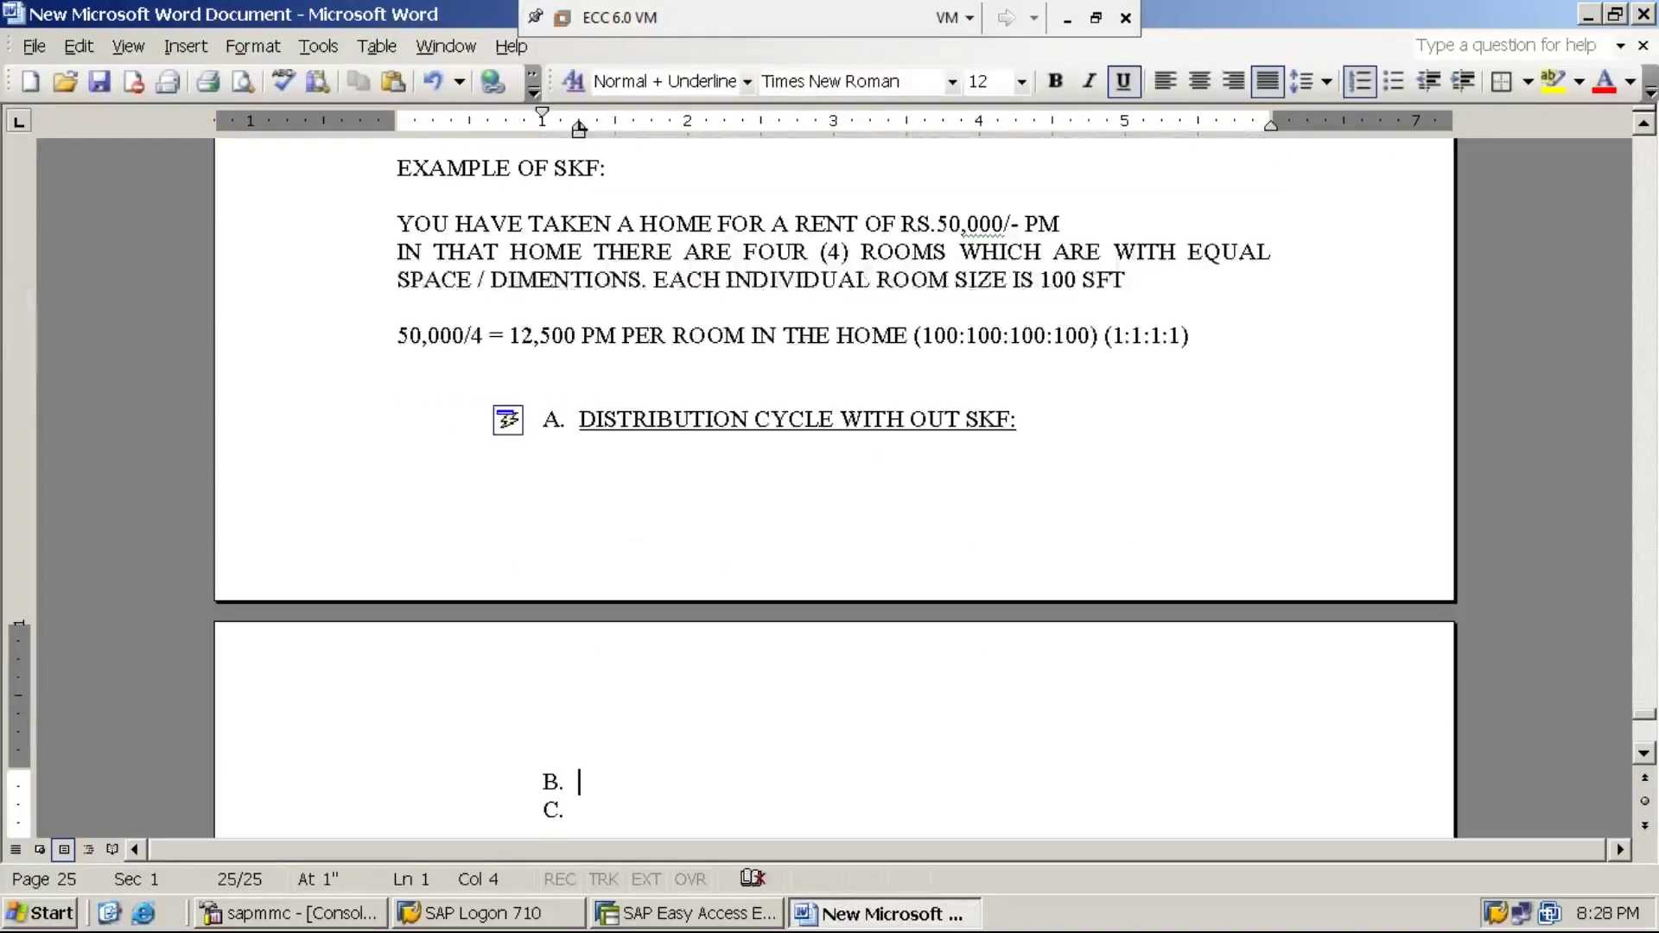
{"action": "key", "text": "ctrl+z"}
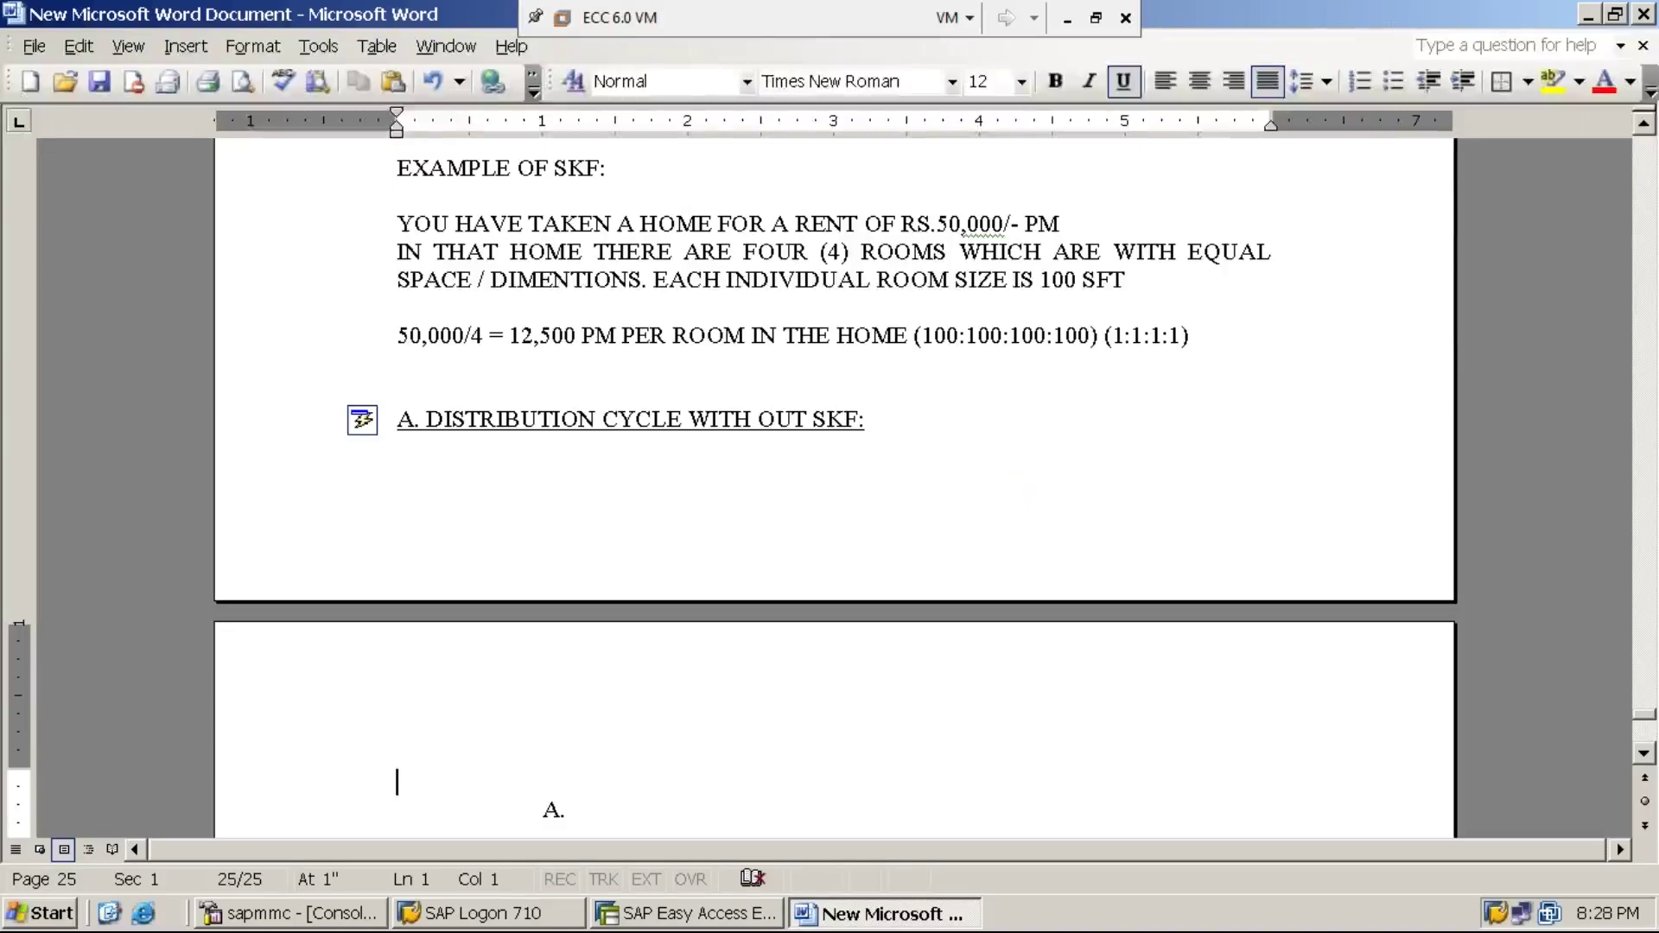
Below the heading, write "STEP:1: CREATE FOUR COST CENTERS USING KS01" without underline and remove the stray list letter on the following line
{"action": "type", "text": "STEP:1:"}
{"action": "key", "text": "shift+Home"}
{"action": "key", "text": "ctrl+u"}
{"action": "key", "text": "End"}
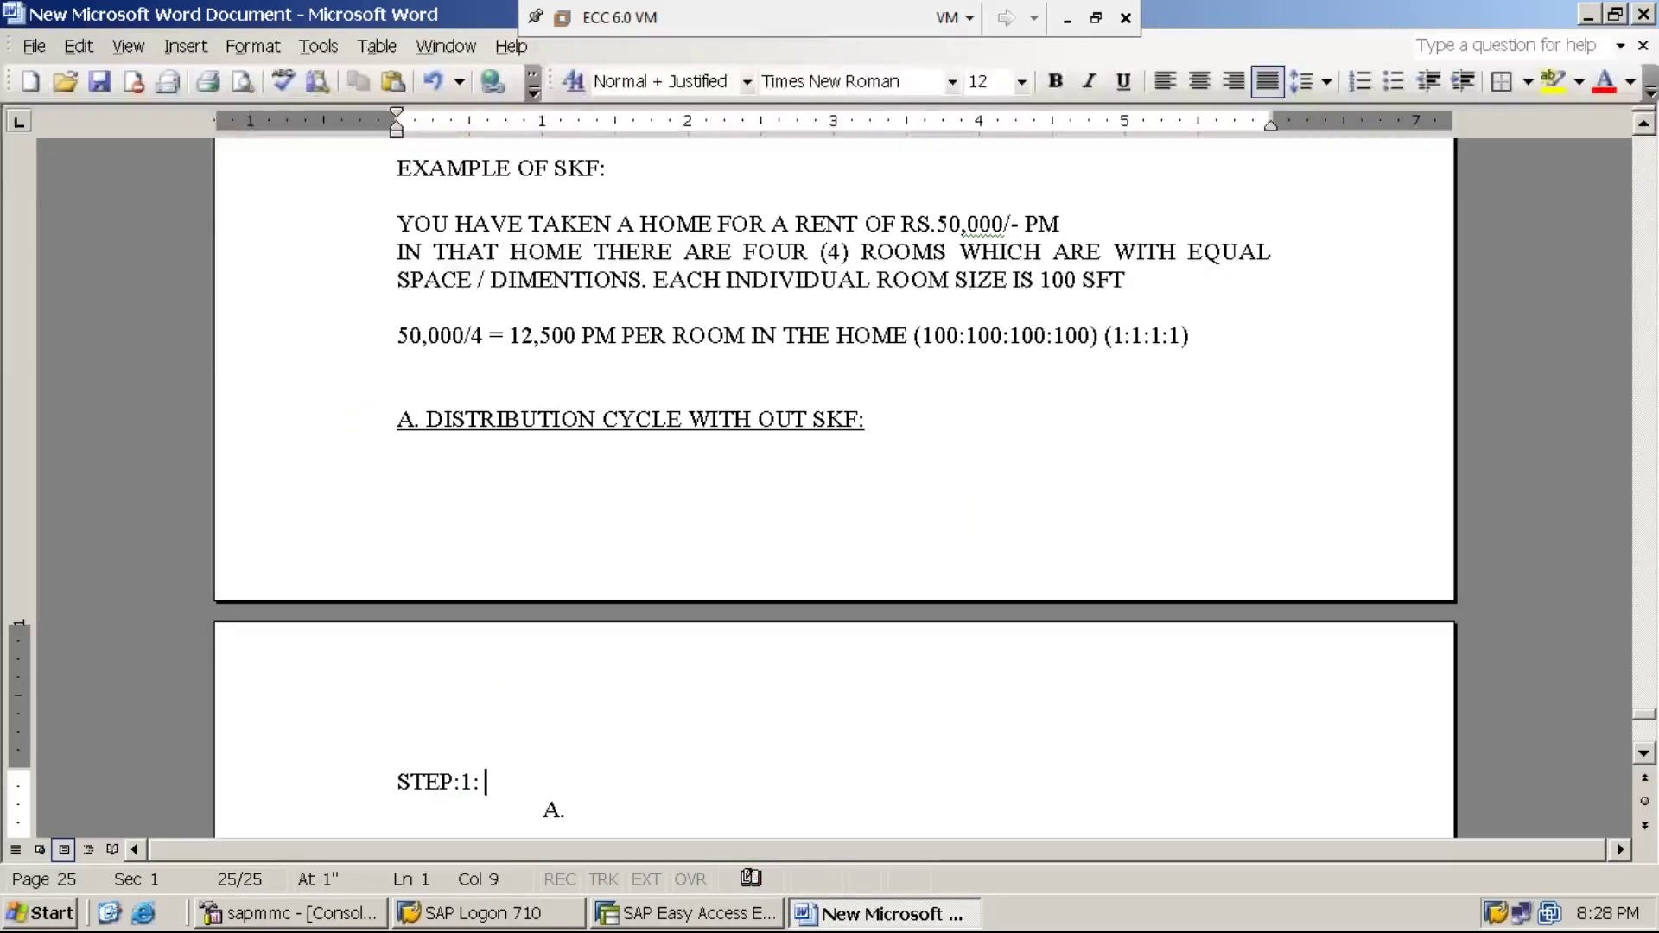
{"action": "type", "text": "CREATE "}
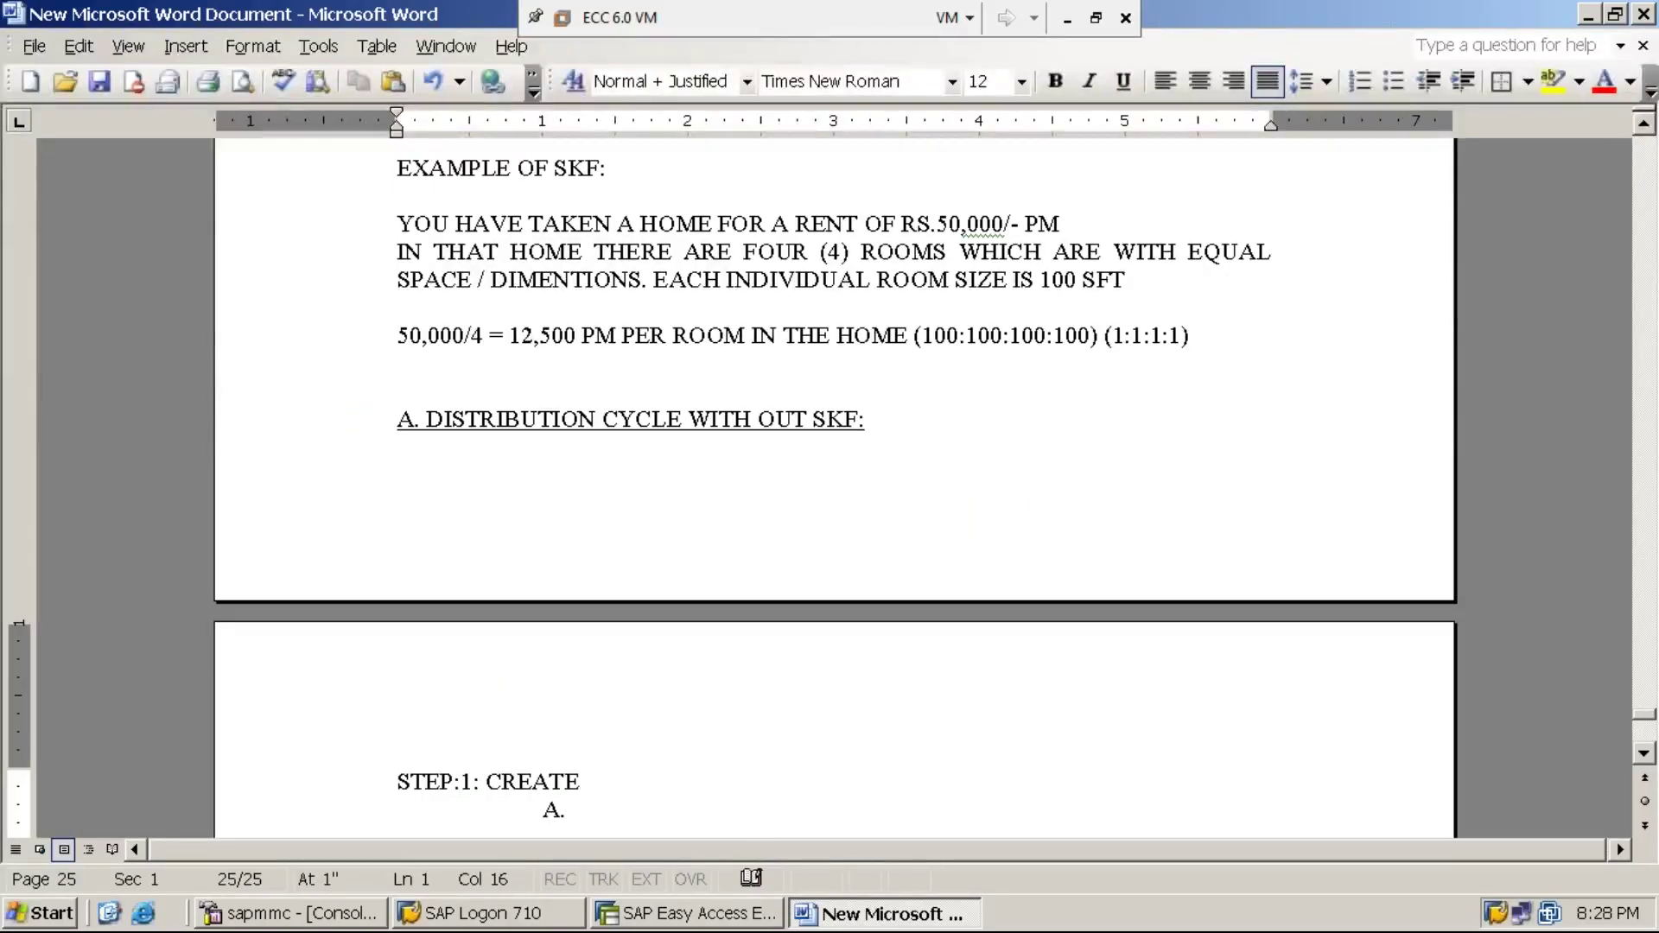
{"action": "type", "text": "FOUR COST "}
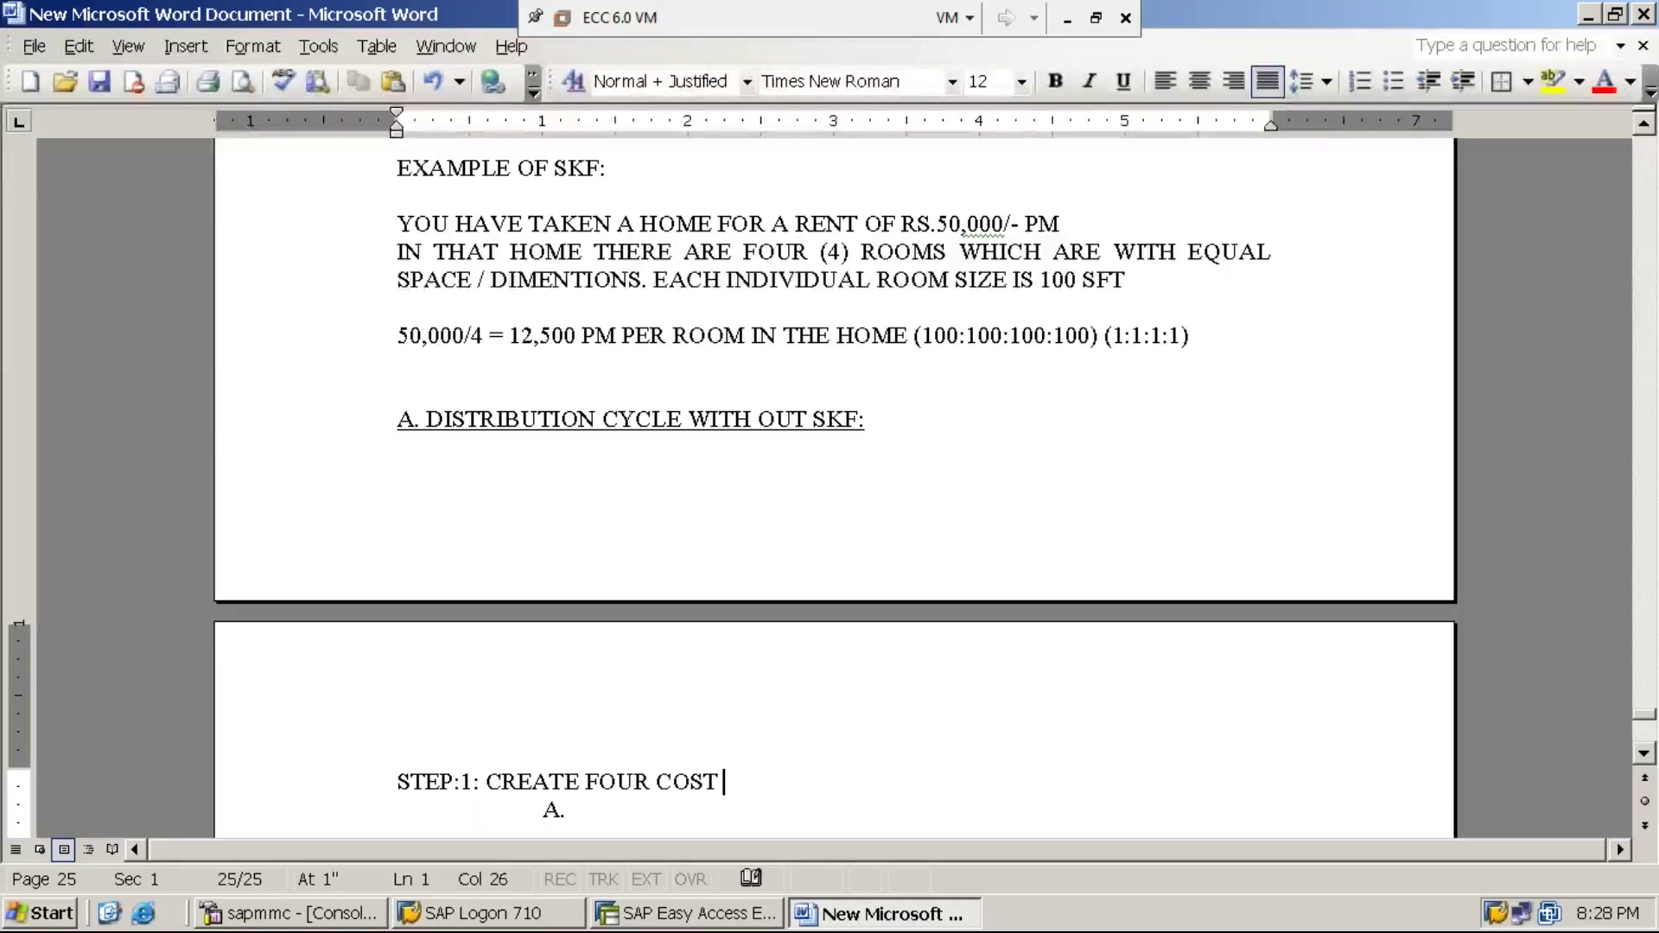
{"action": "type", "text": "CENTERS"}
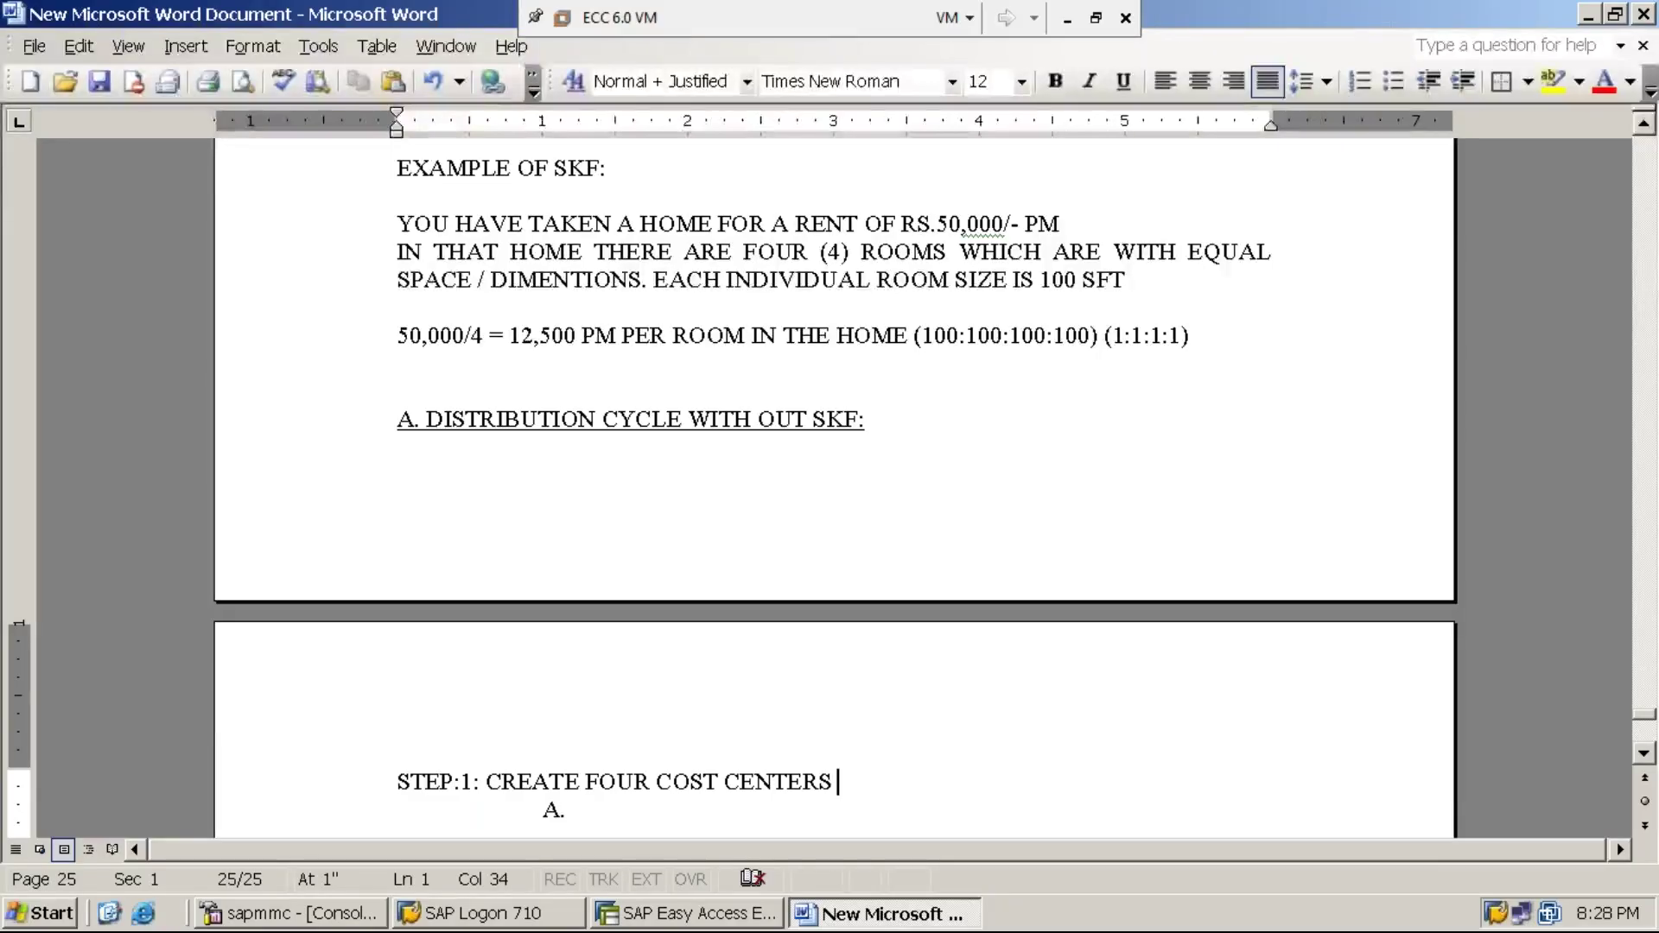
{"action": "type", "text": " USING KS01"}
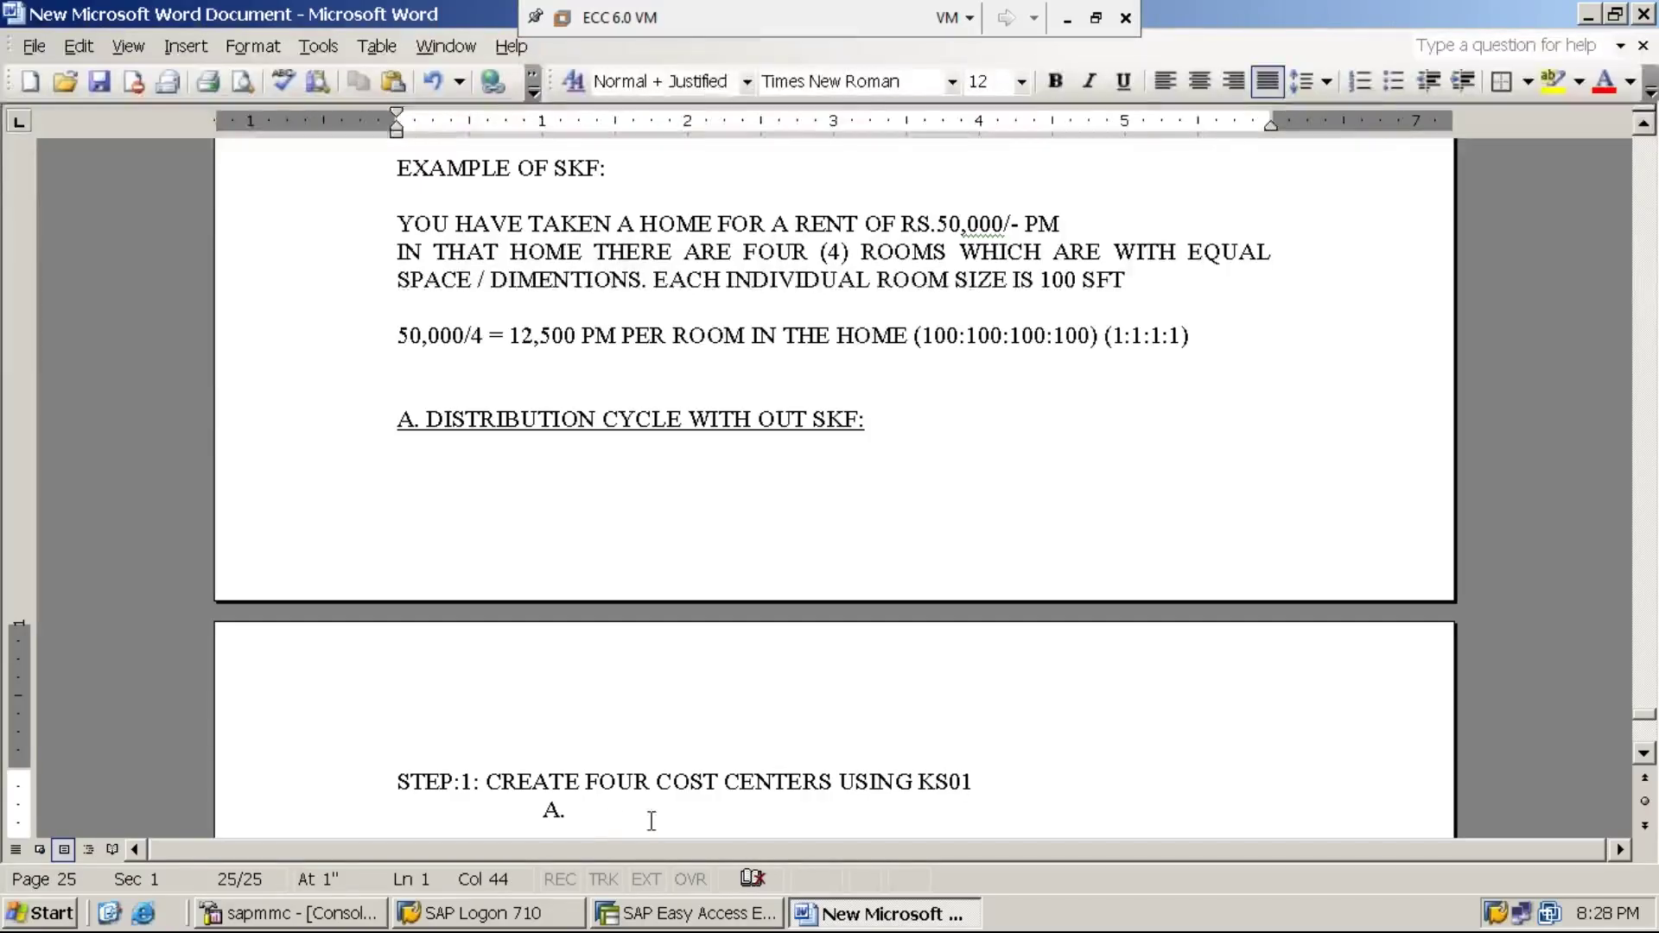
{"action": "key", "text": "Down"}
{"action": "key", "text": "BackSpace"}
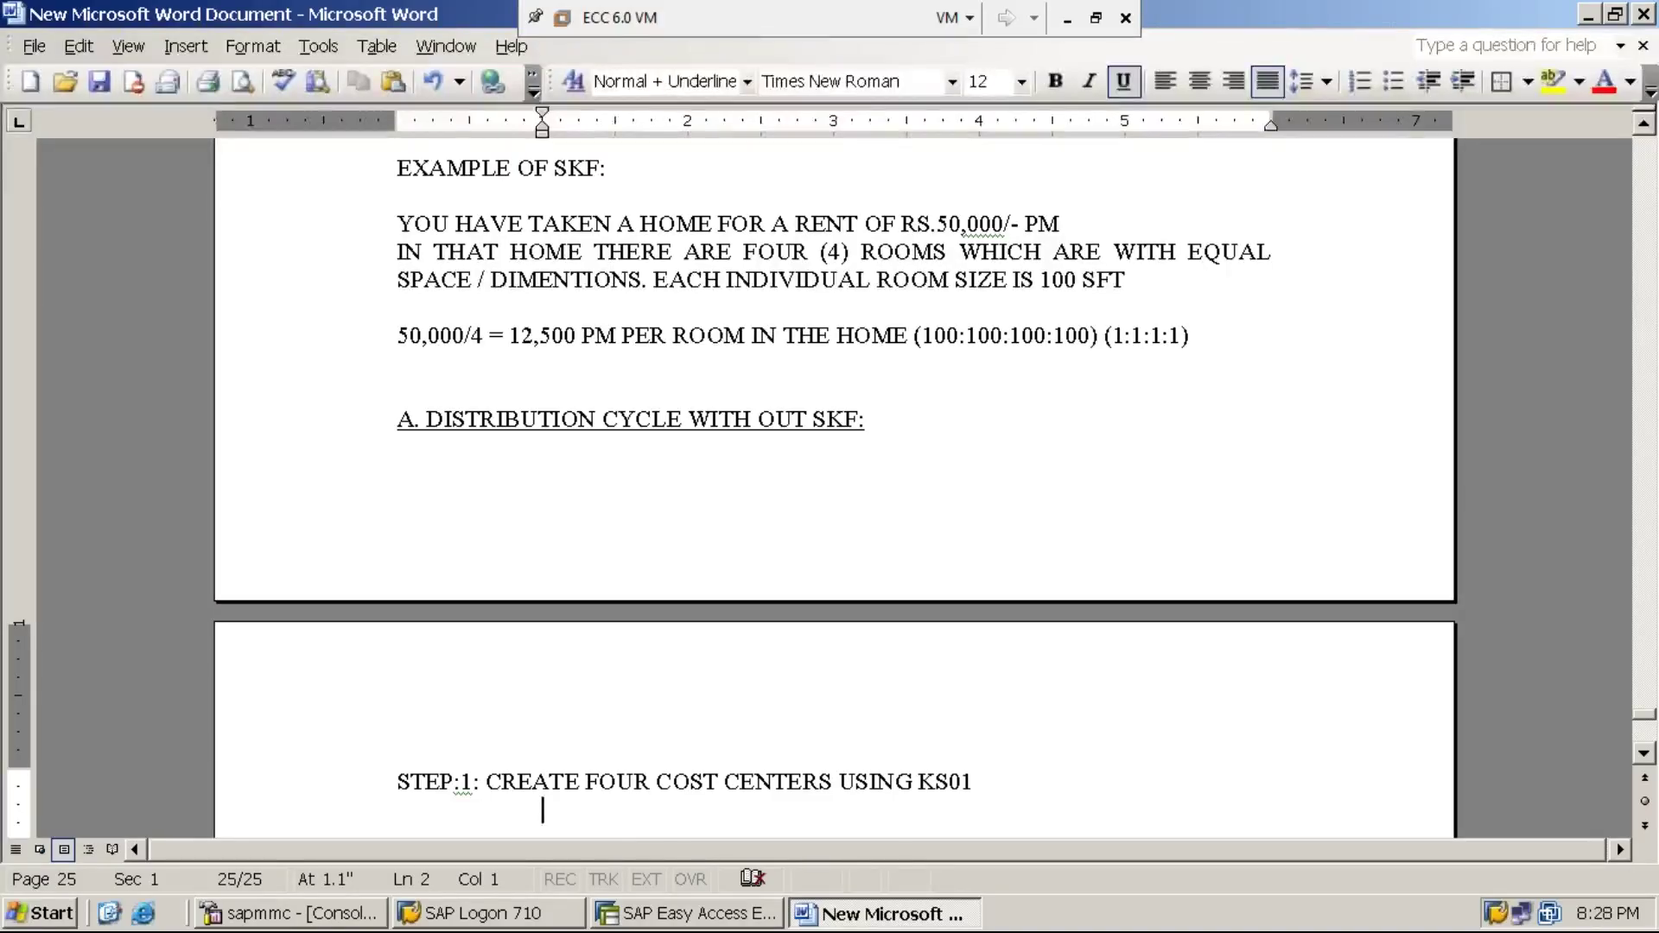
Append "(COST CENTERS WITH THE CODES – PRODN-1, PRODN-2, PRODN-3 & SERVC-1)" to the STEP:1 line
{"action": "left_click", "coordinate": [993, 782]}
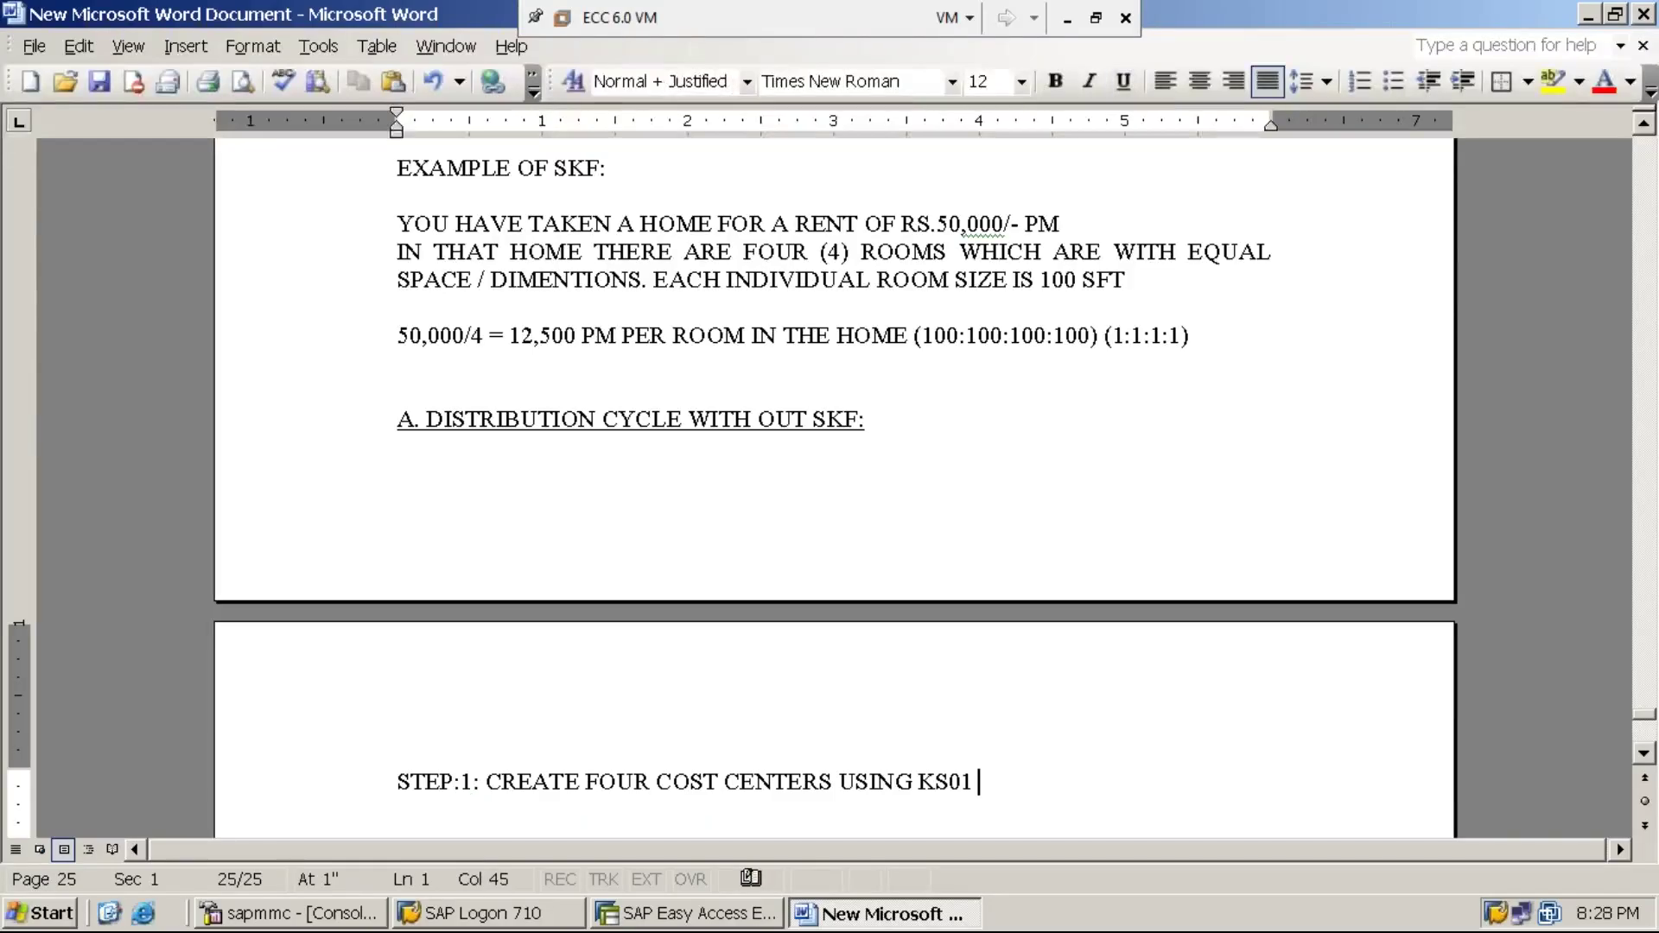
{"action": "type", "text": "(TH"}
{"action": "key", "text": "BackSpace"}
{"action": "key", "text": "BackSpace"}
{"action": "type", "text": "COST "}
{"action": "type", "text": "CENTERS W"}
{"action": "type", "text": "ITH THE CODE"}
{"action": "type", "text": "S - PRO"}
{"action": "type", "text": "DN-1, "}
{"action": "type", "text": "PRODN-"}
{"action": "type", "text": "2, PRO"}
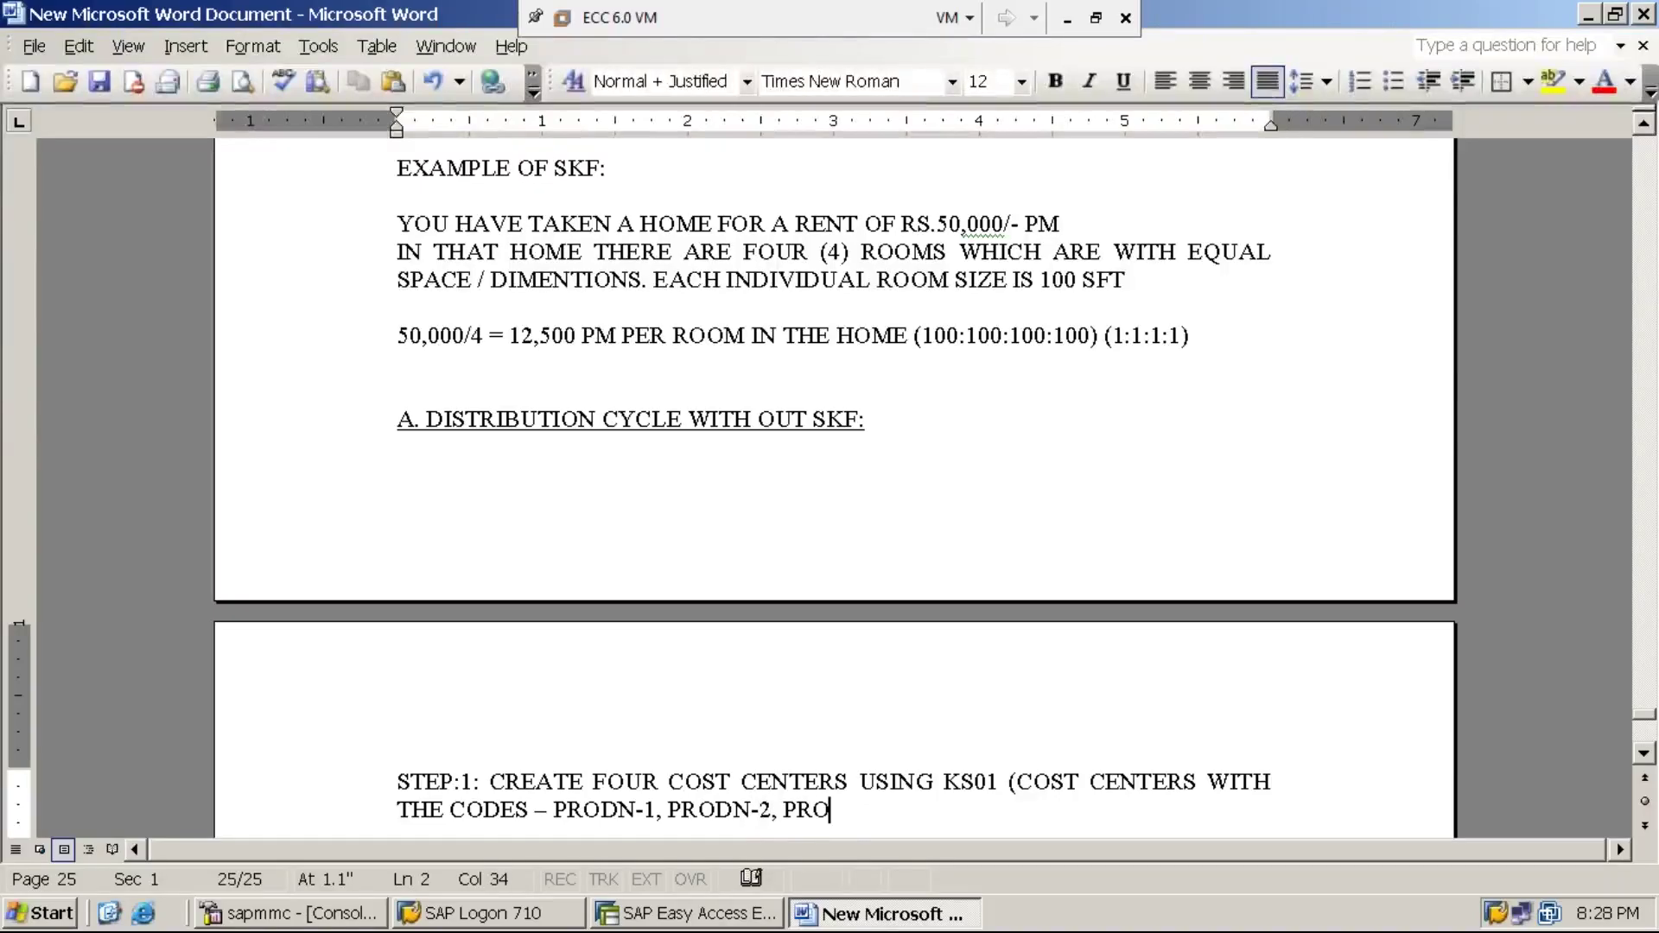
{"action": "type", "text": "DN-3 & SERVC-1)"}
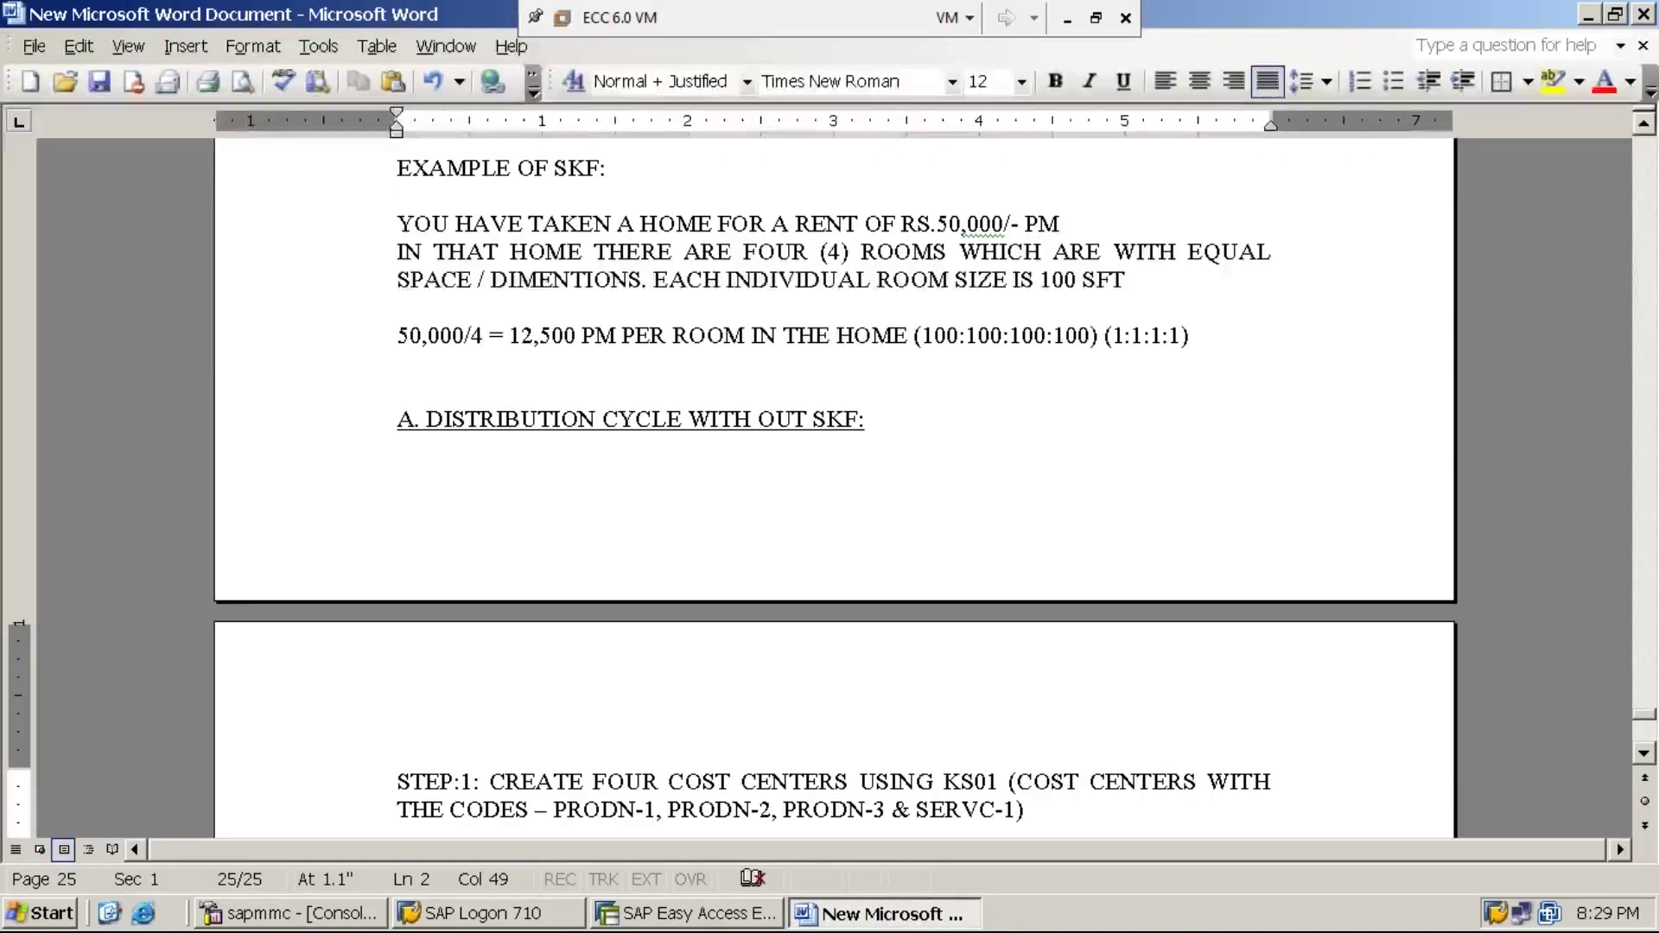
Switch to SAP Easy Access and start transaction KS01 for creating a cost center
{"action": "left_click", "coordinate": [713, 925]}
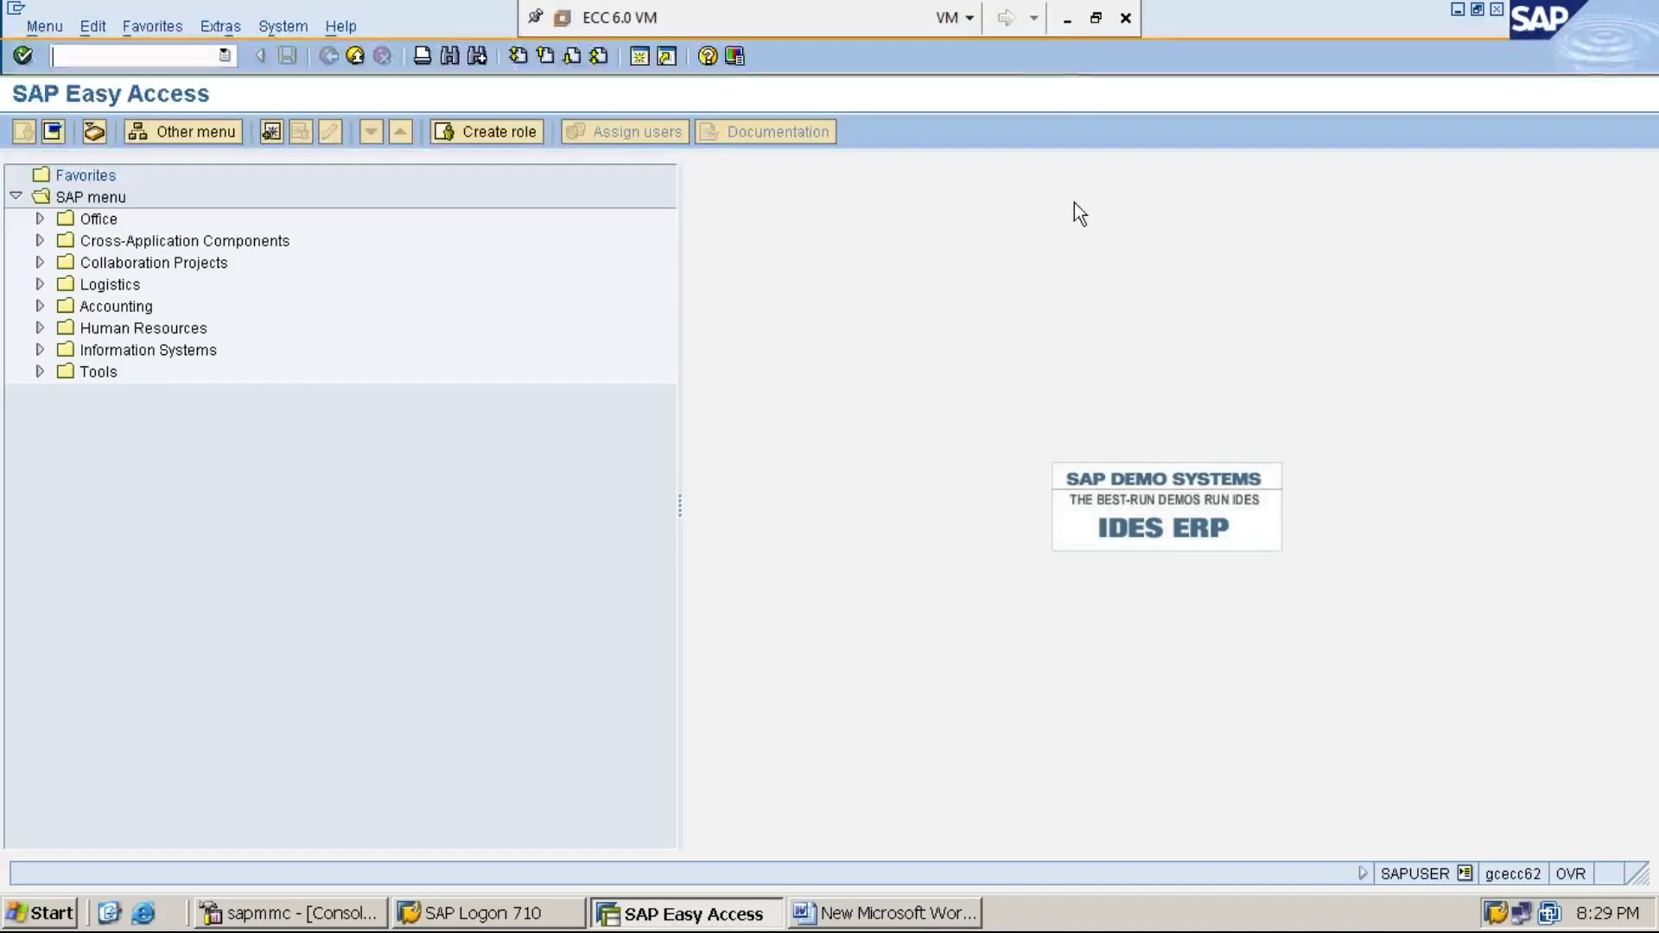
{"action": "left_click", "coordinate": [1068, 18]}
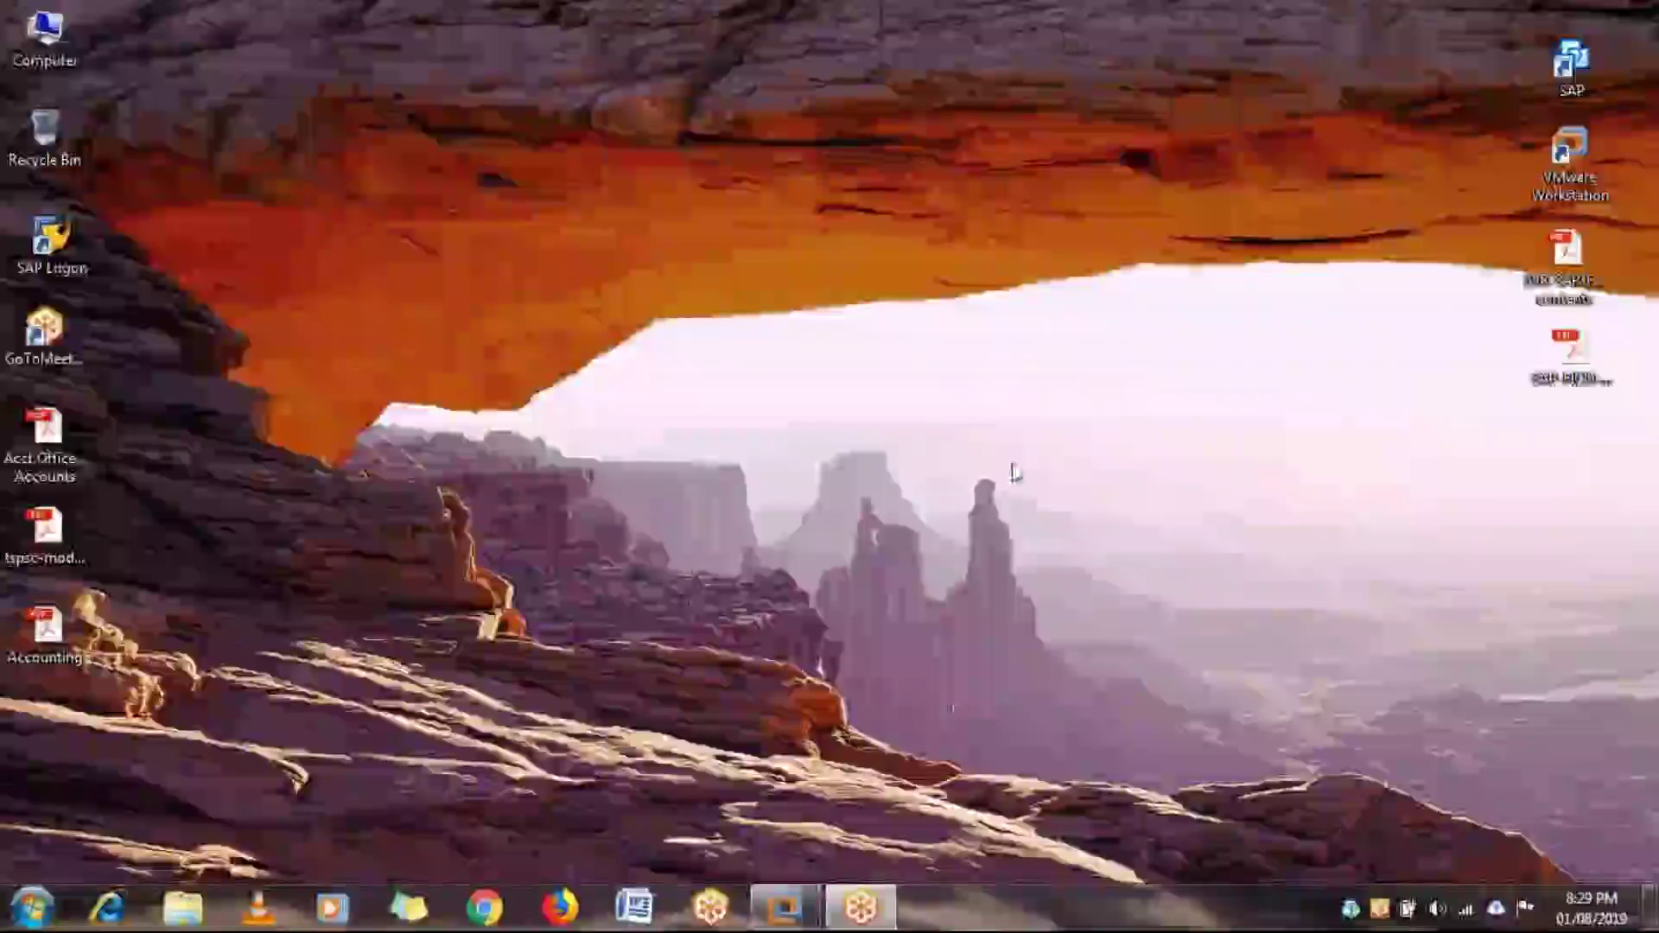
{"action": "left_click", "coordinate": [783, 908]}
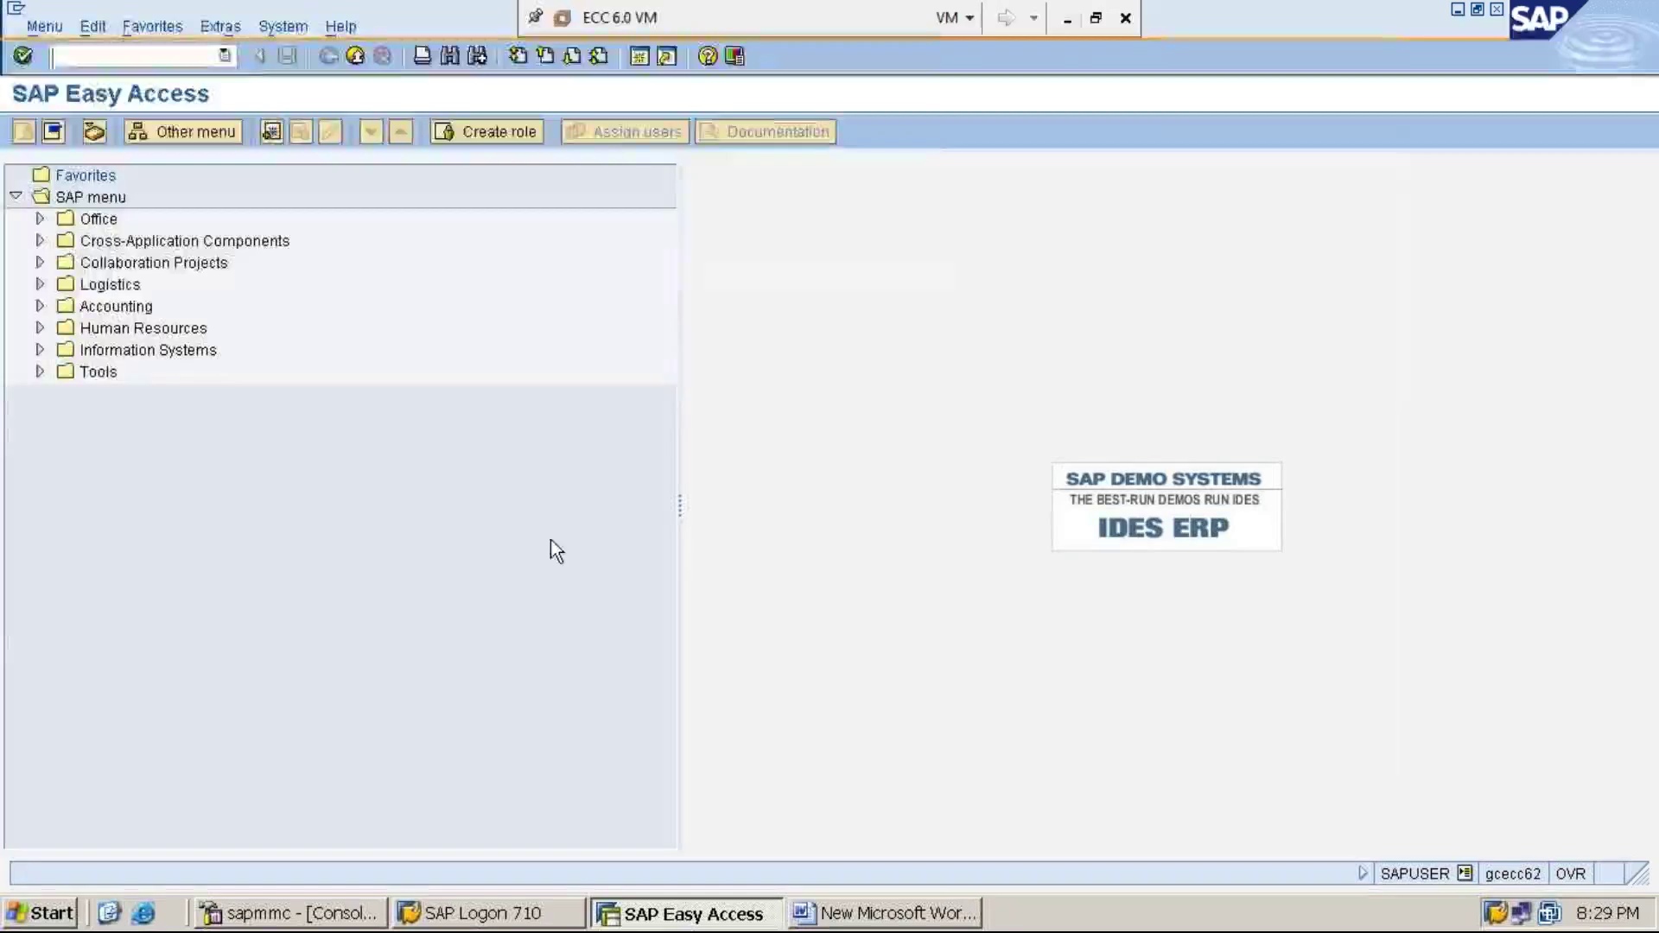
{"action": "type", "text": "KS01"}
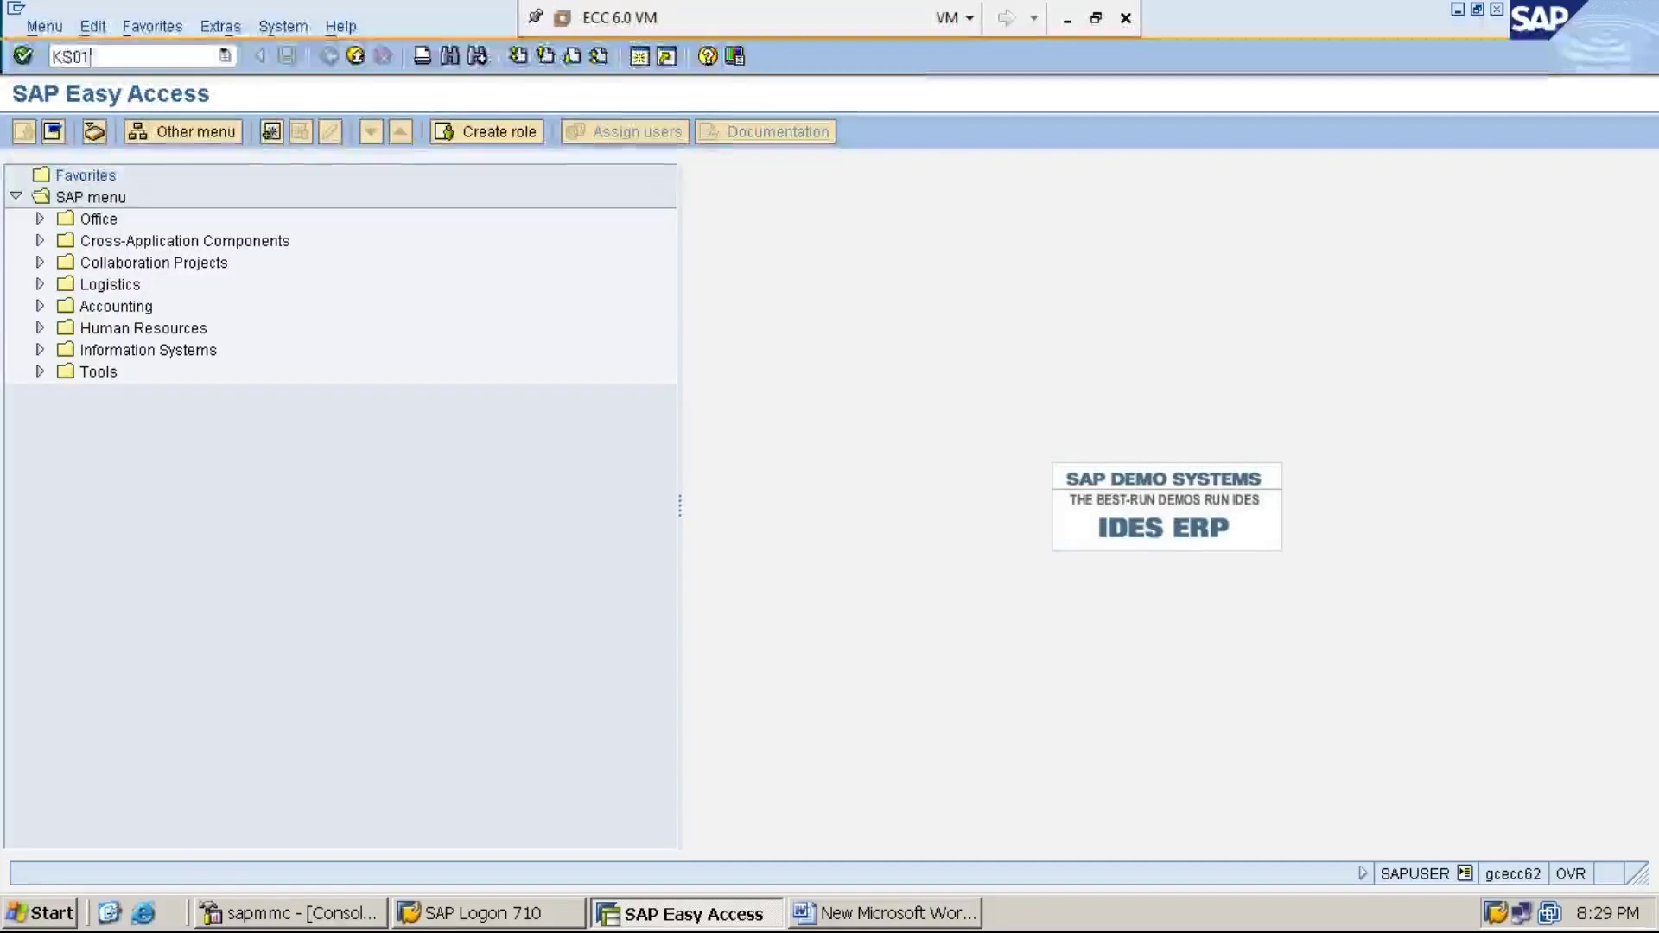
{"action": "key", "text": "Return"}
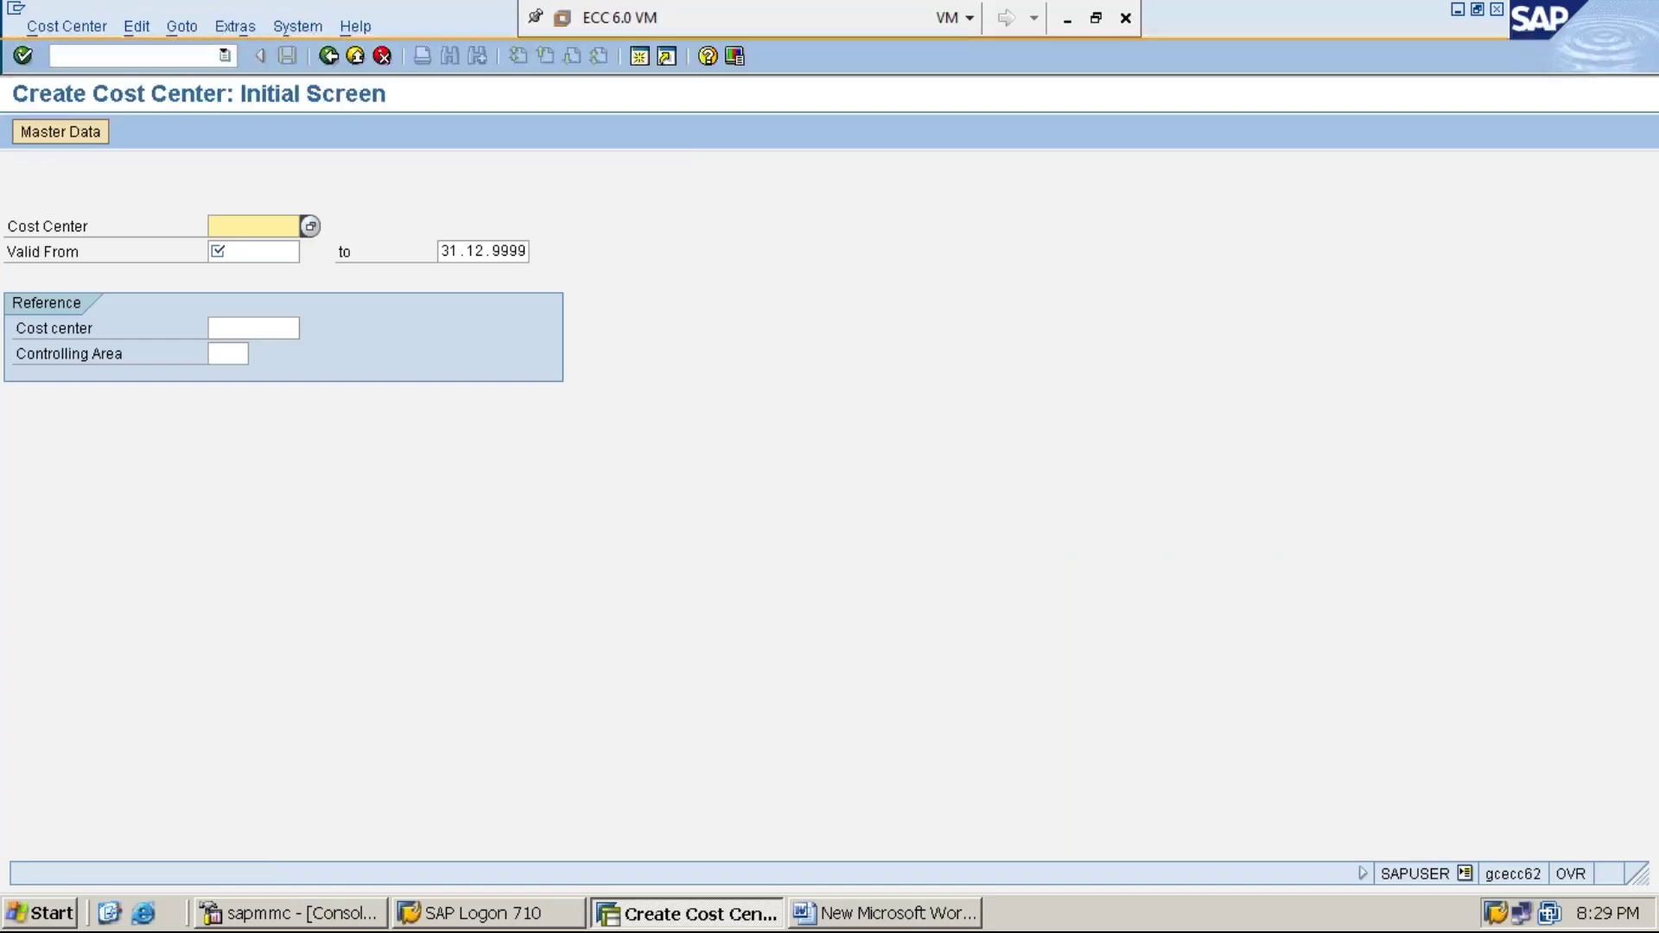
Enter PRODN-1 as the cost center, valid from 01.04.2019, and continue to its basic data
{"action": "type", "text": "PRODN-1"}
{"action": "left_click", "coordinate": [268, 250]}
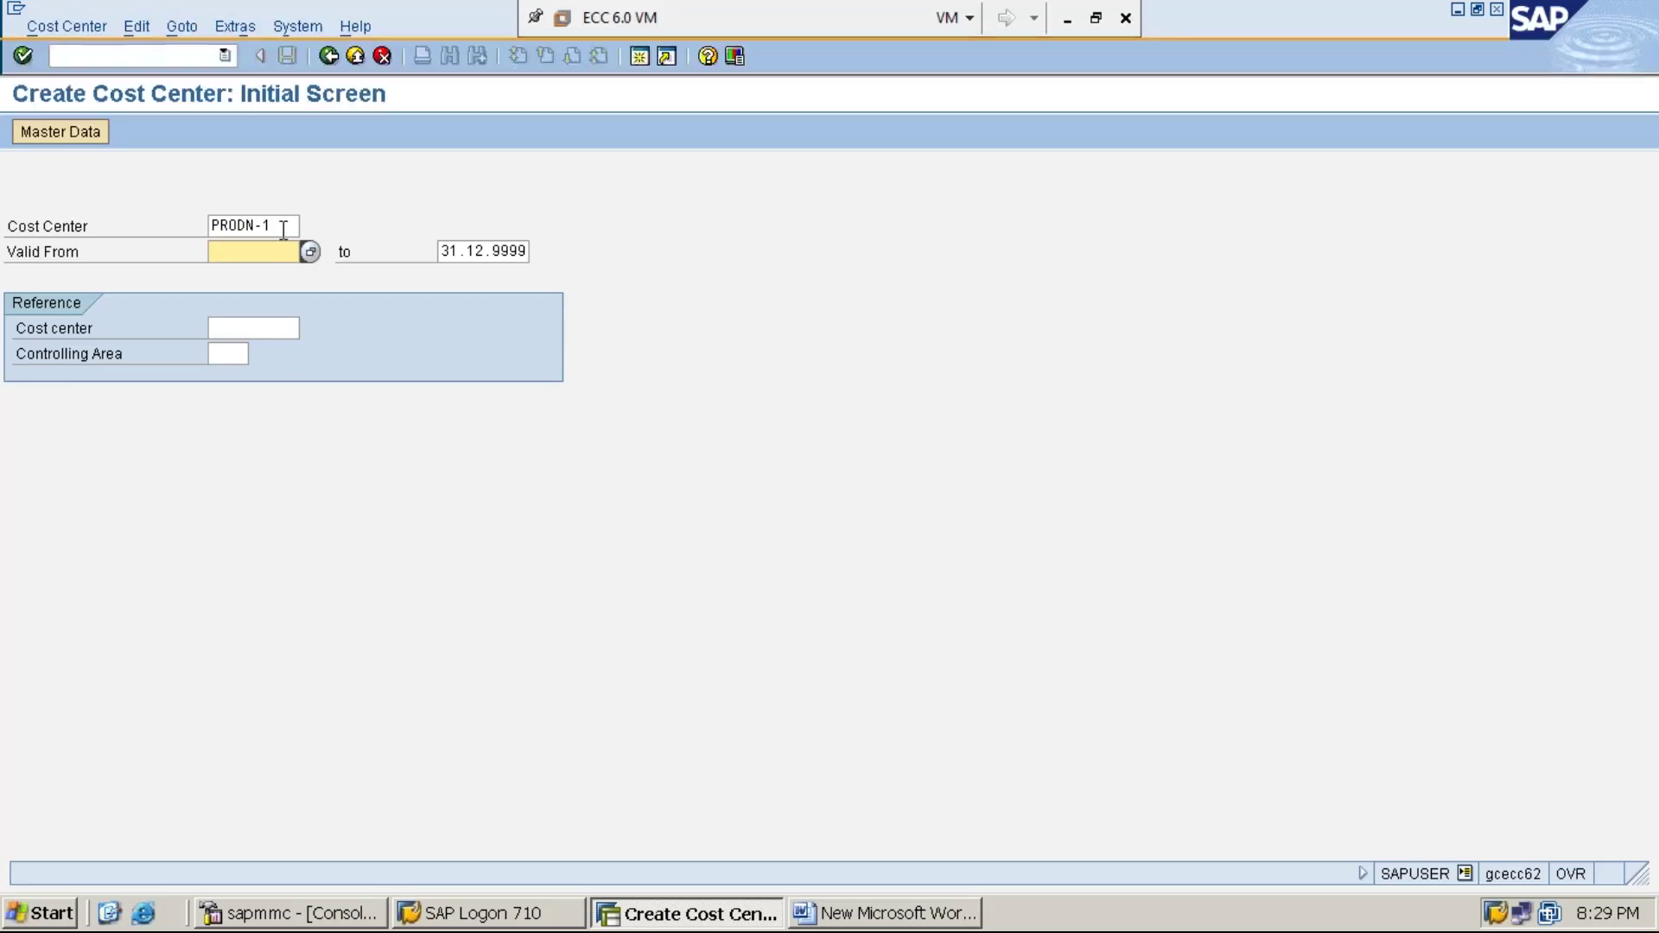
{"action": "left_click", "coordinate": [283, 229]}
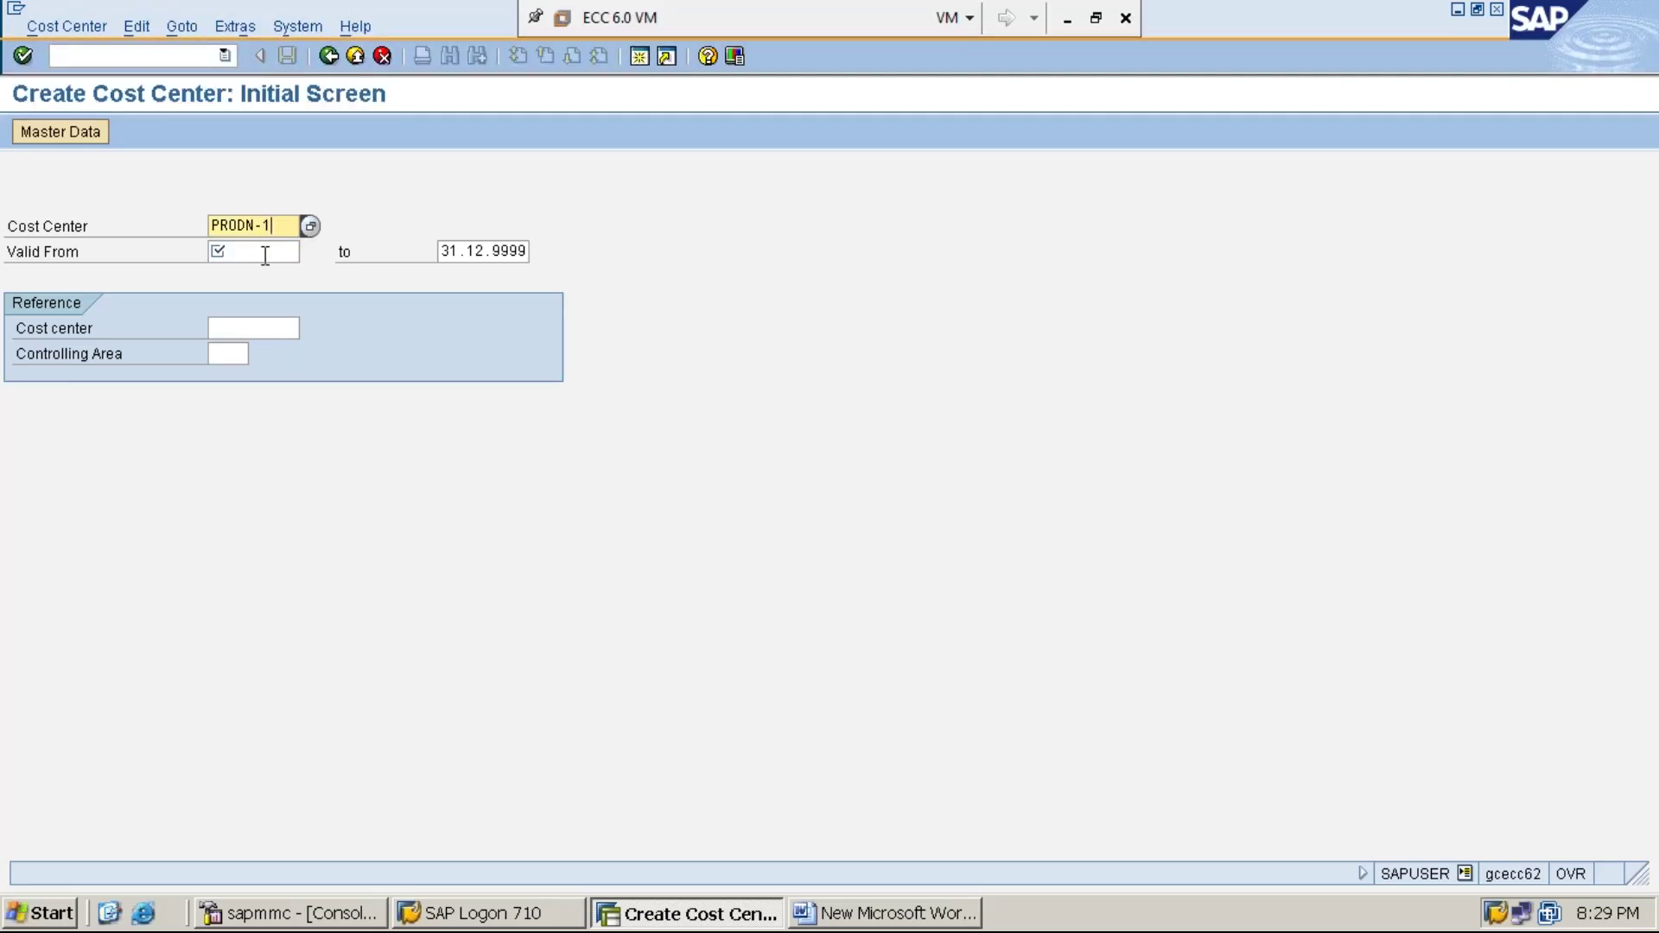
{"action": "left_click", "coordinate": [265, 253]}
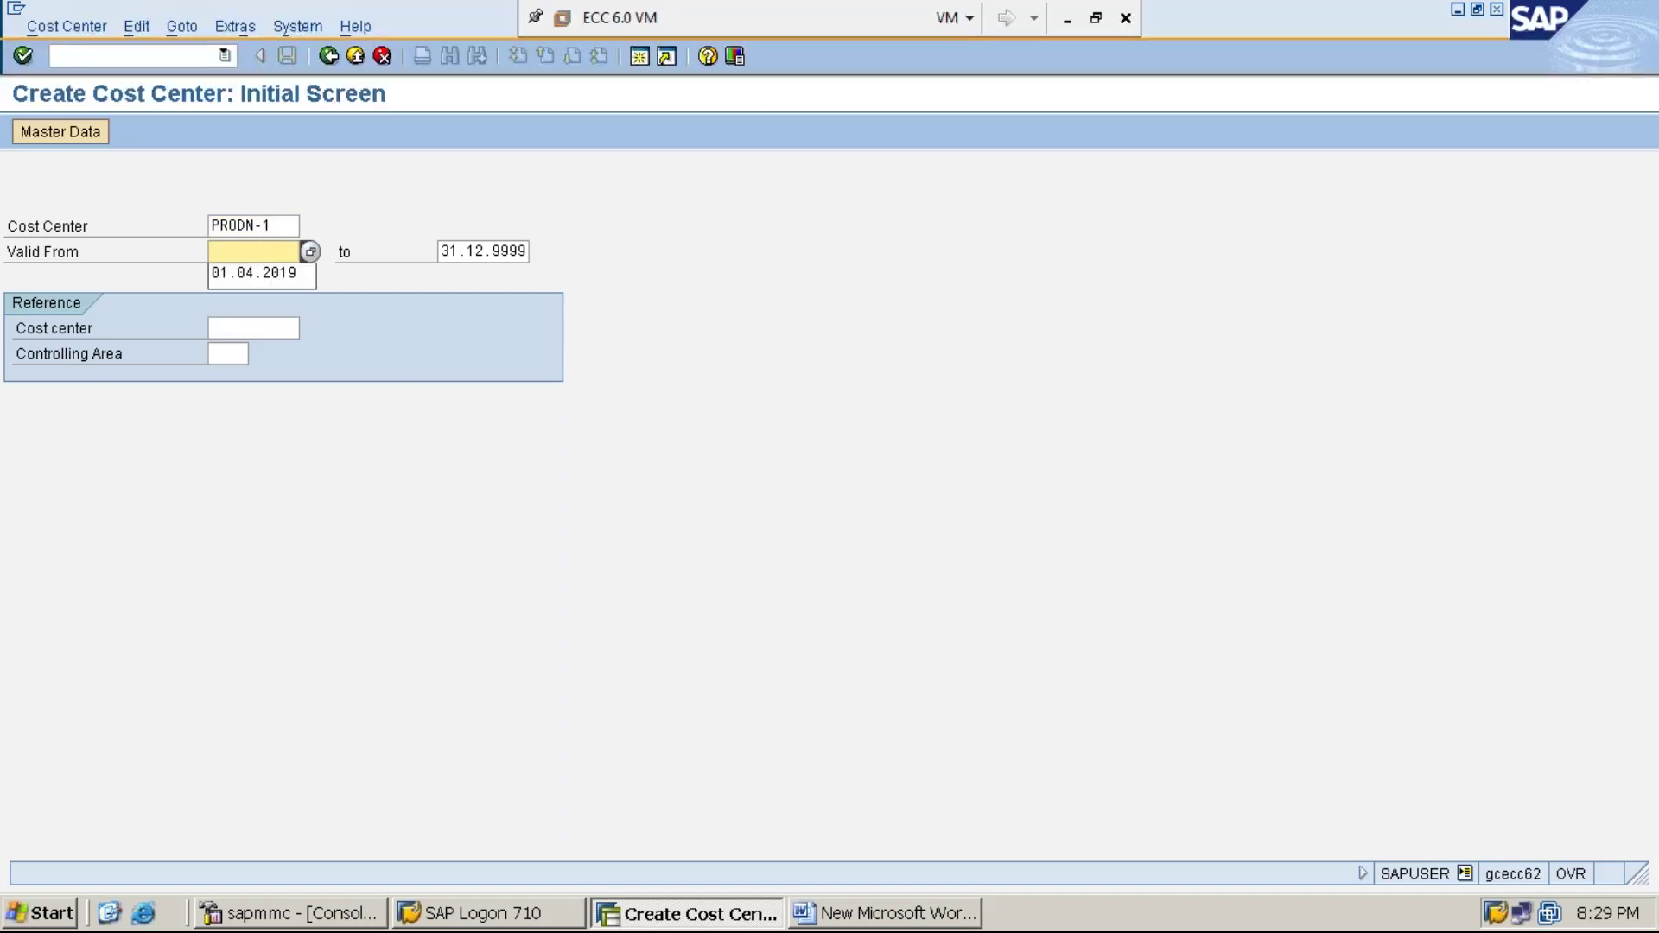
{"action": "key", "text": "Down"}
{"action": "key", "text": "Return"}
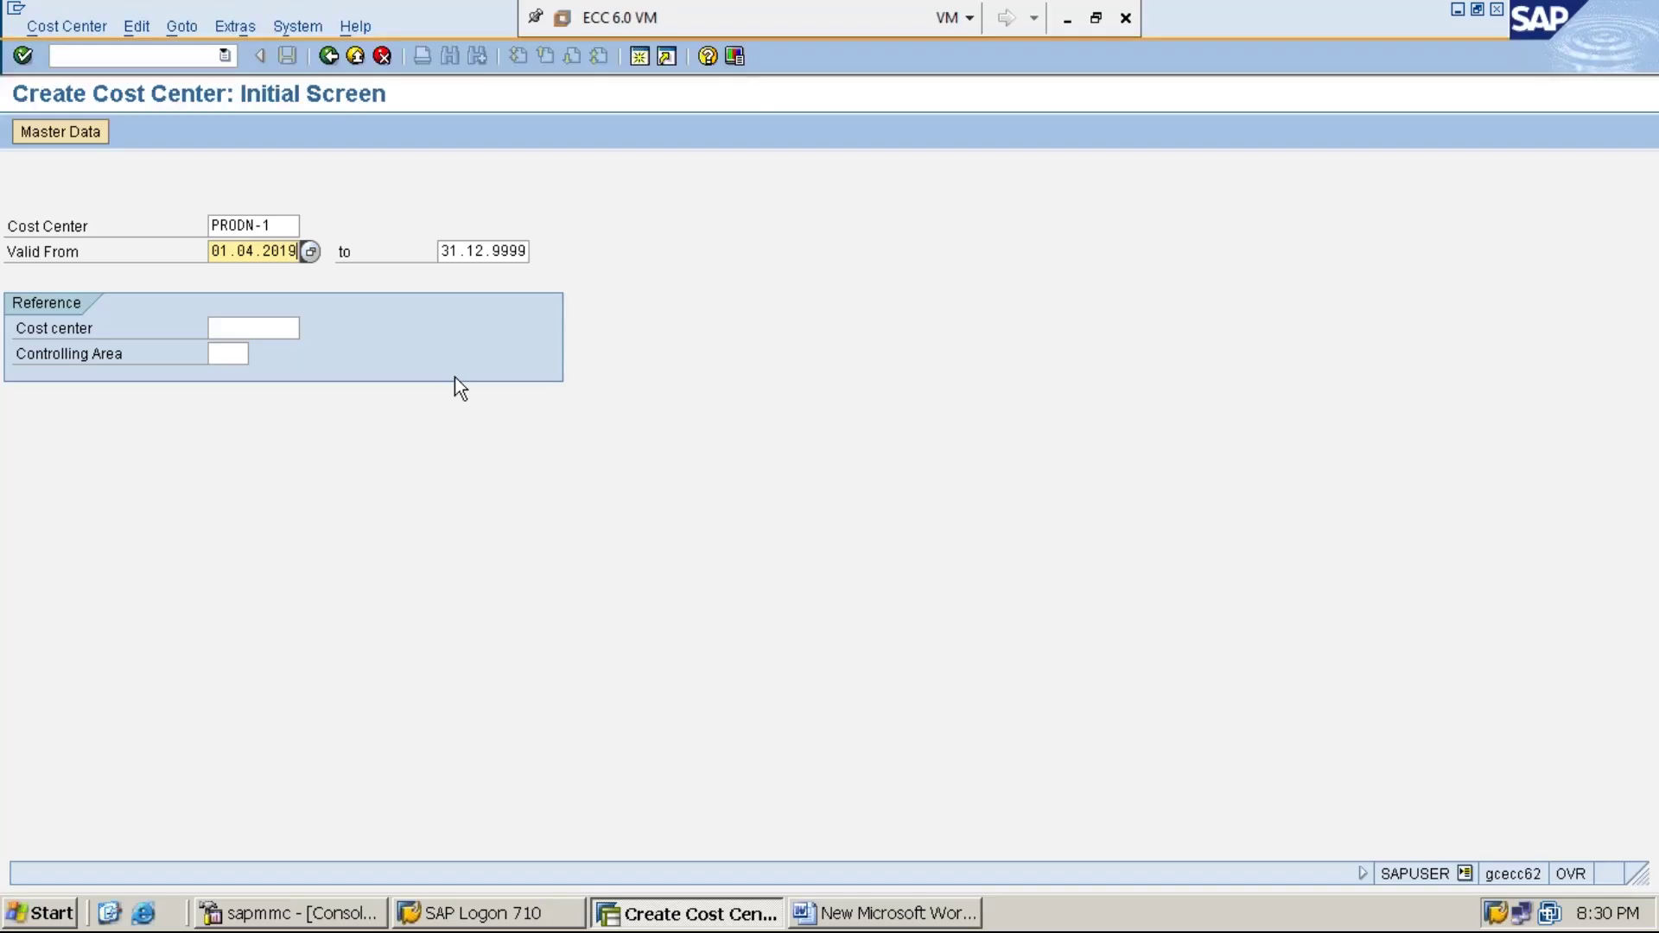
{"action": "key", "text": "Return"}
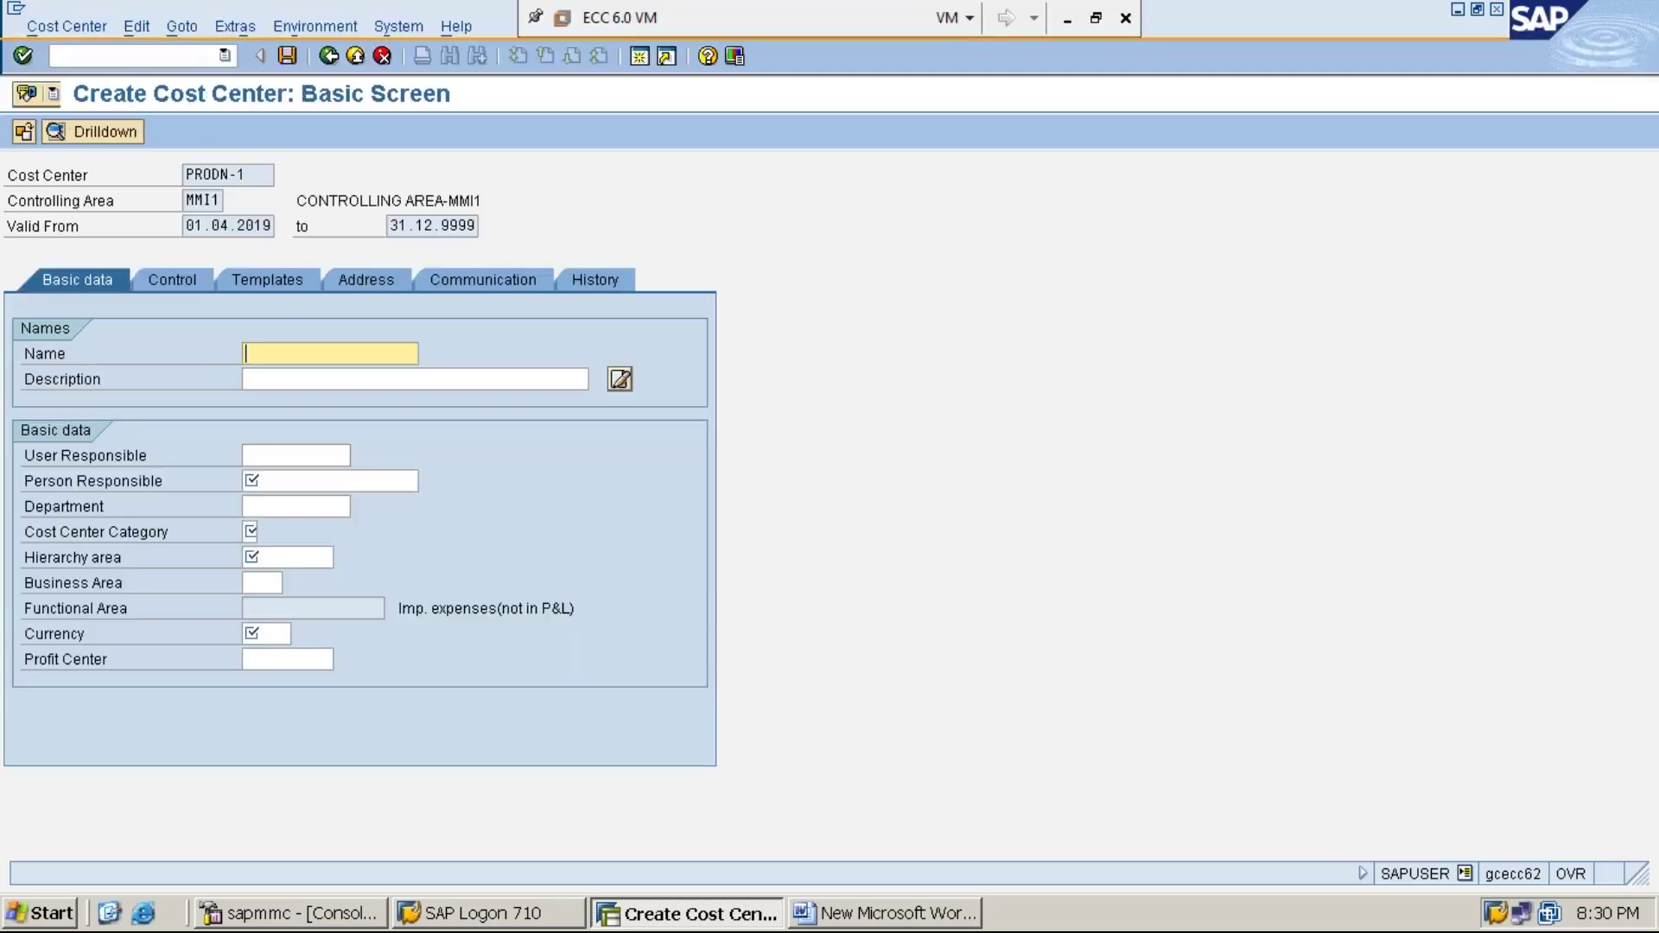
Name the cost center PRODN-1 and describe it as PRODUCTION COST CENTER-1
{"action": "type", "text": "PRO"}
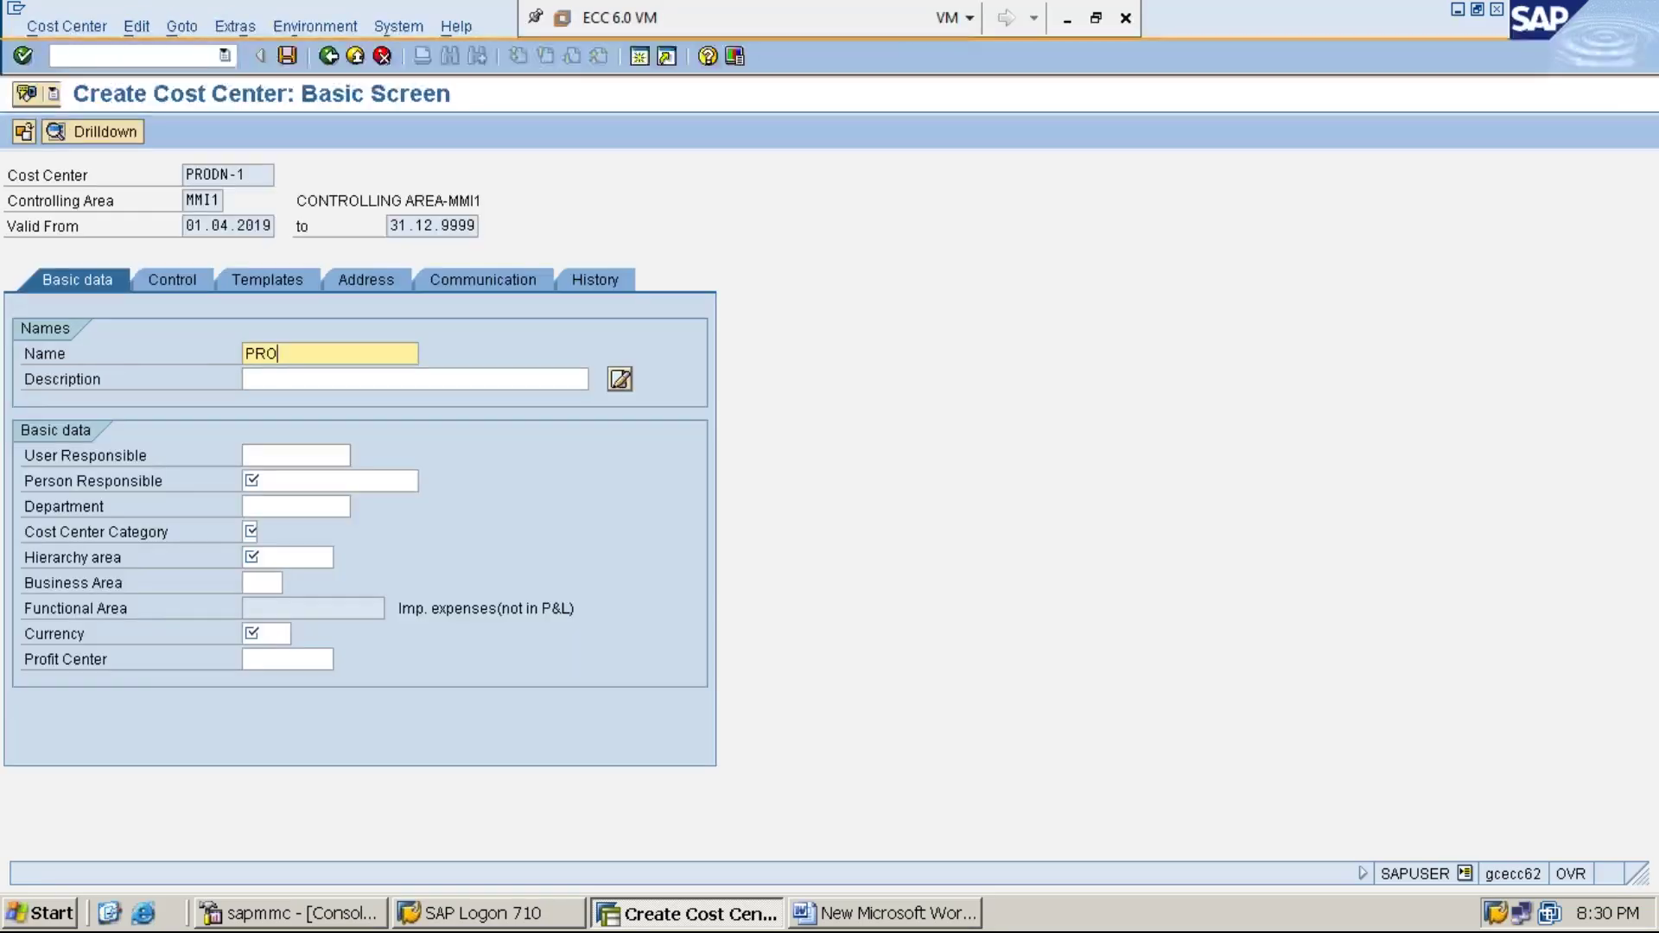
{"action": "type", "text": "DN-1"}
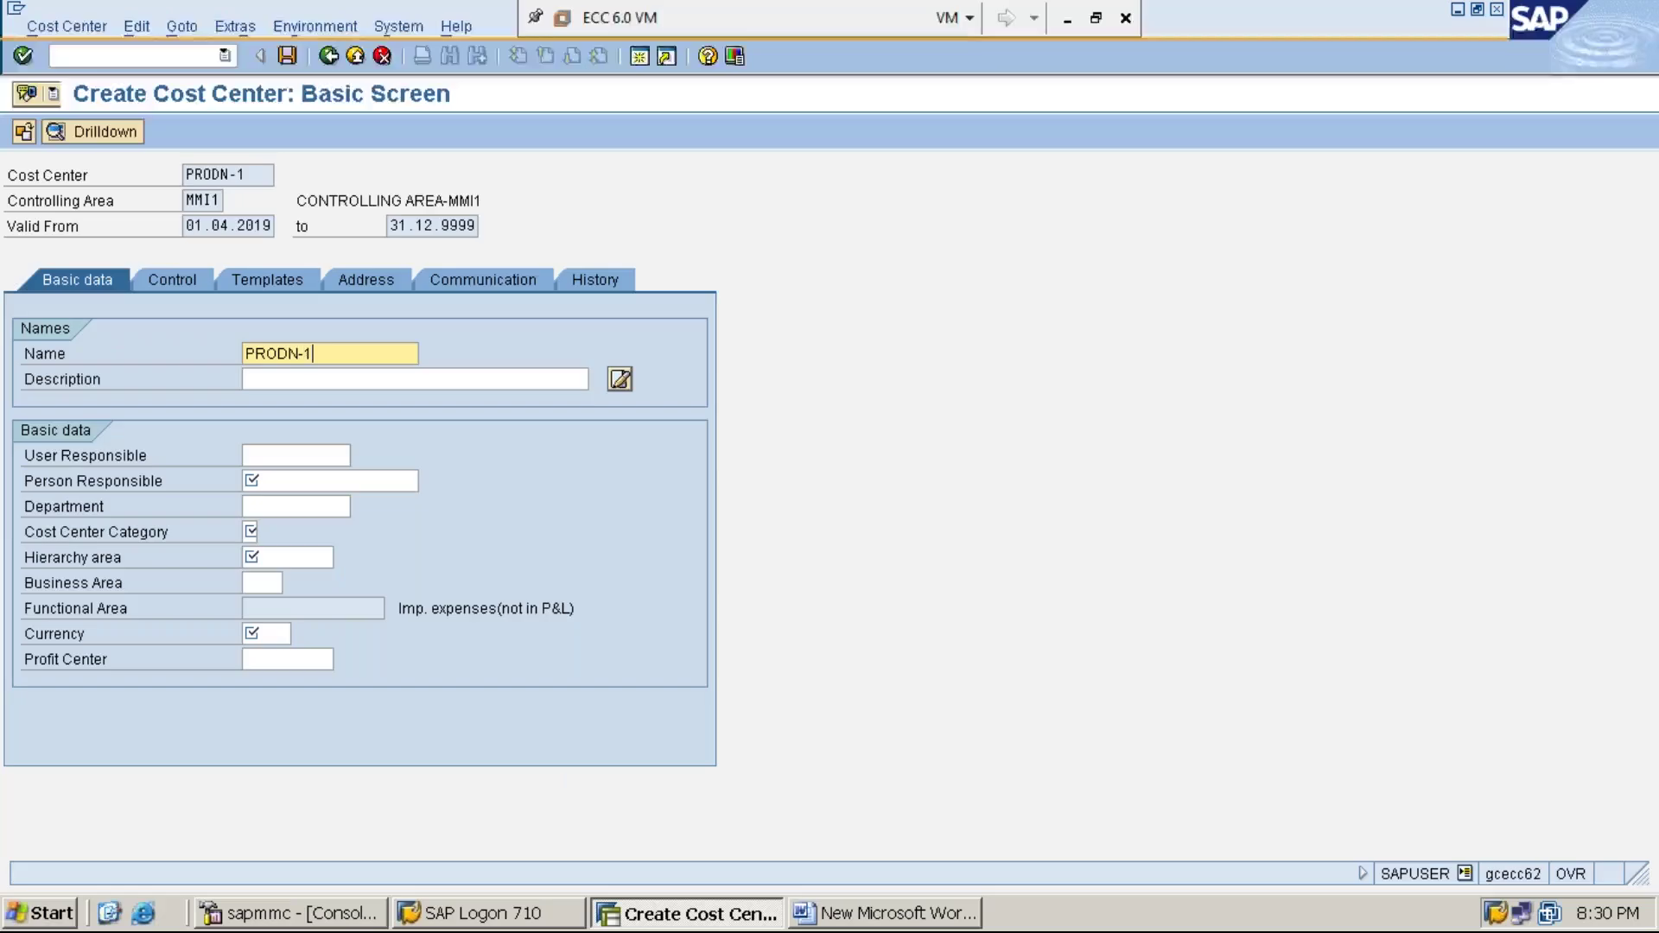
{"action": "key", "text": "Tab"}
{"action": "type", "text": "PRODU"}
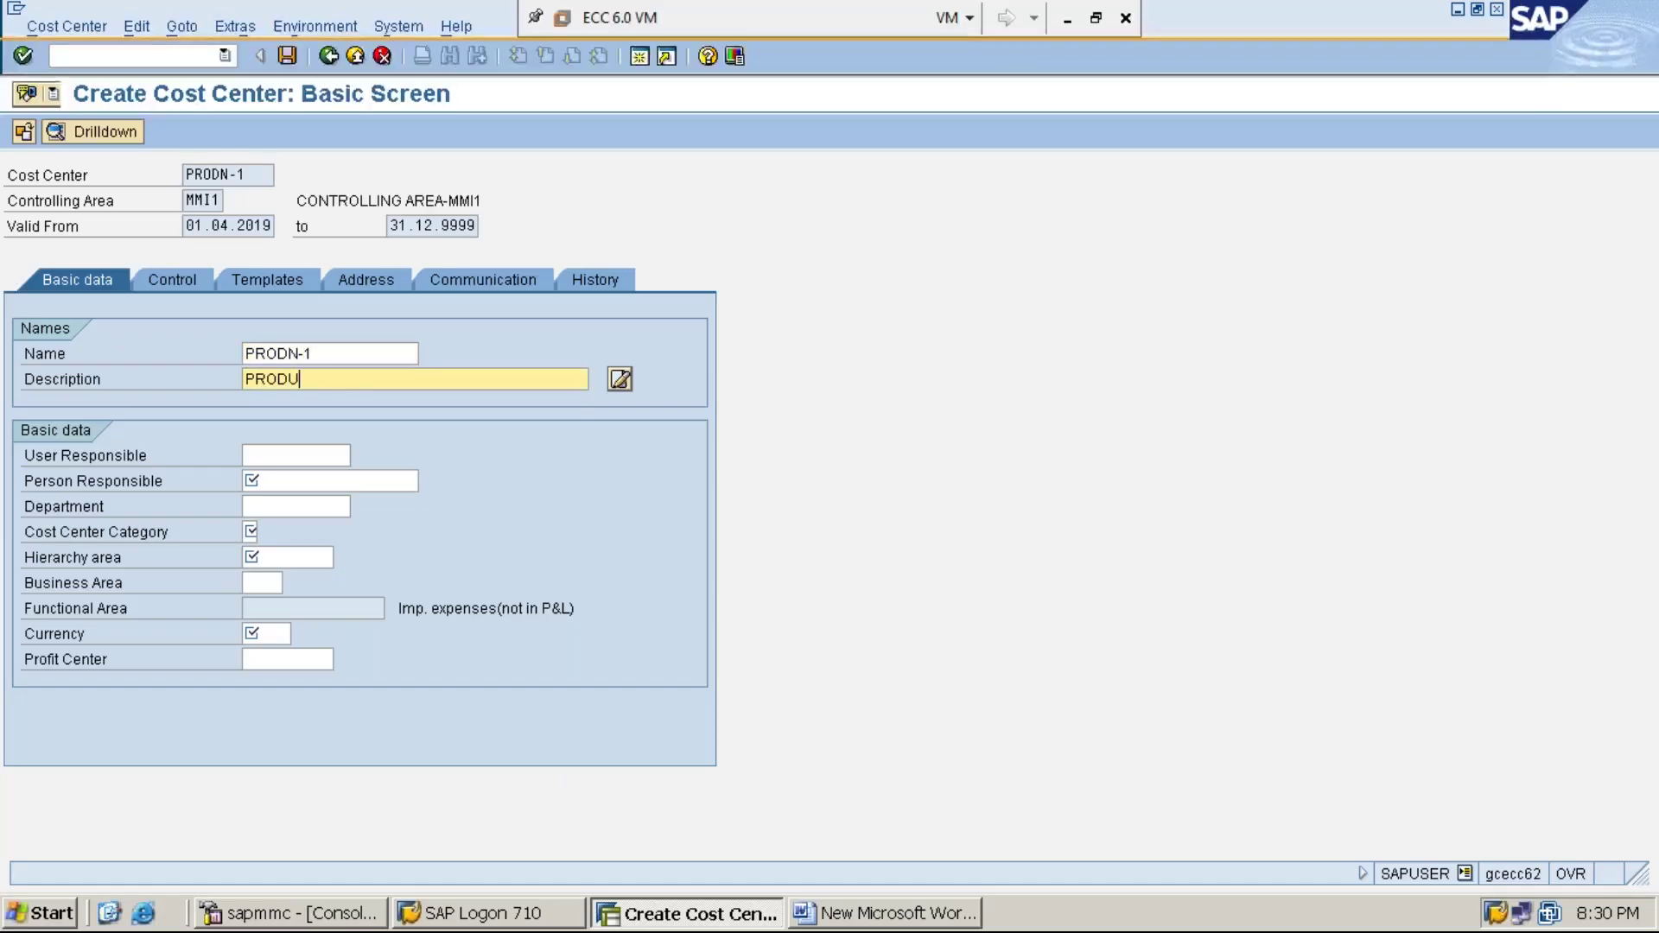
{"action": "type", "text": "CTION COST CENTER-1"}
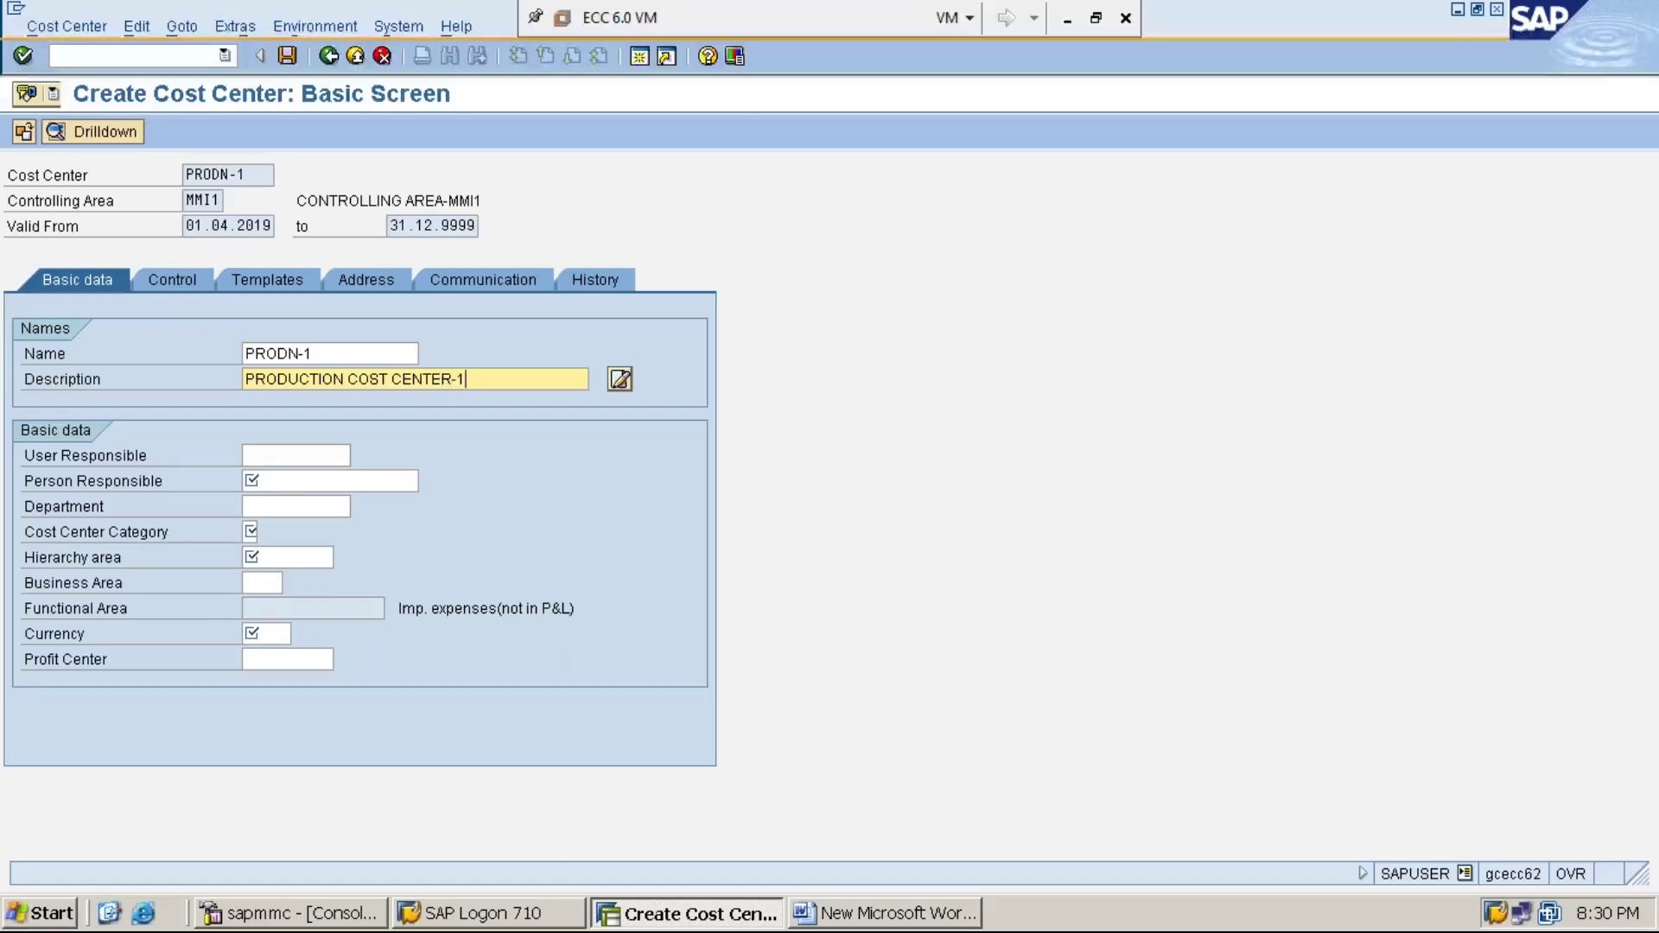
Fill in the name of the person responsible and set the department to PRODUCTION
{"action": "left_click", "coordinate": [347, 483]}
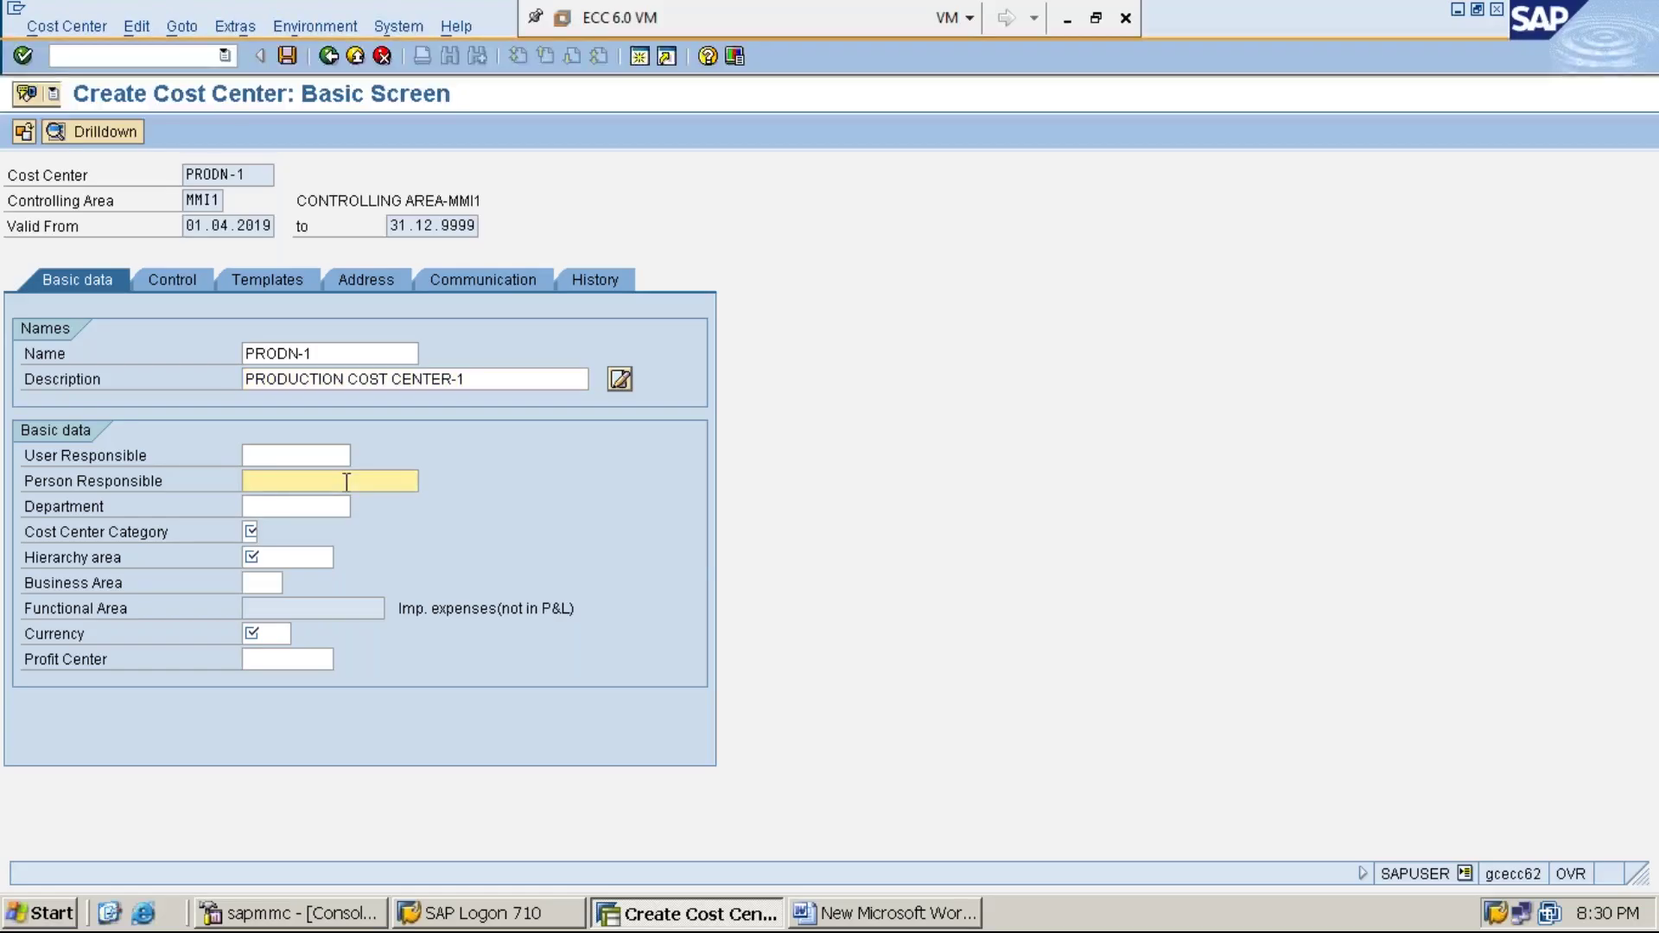
{"action": "type", "text": "MANI"}
{"action": "key", "text": "Down"}
{"action": "key", "text": "Return"}
{"action": "left_click", "coordinate": [325, 508]}
{"action": "left_click", "coordinate": [328, 530]}
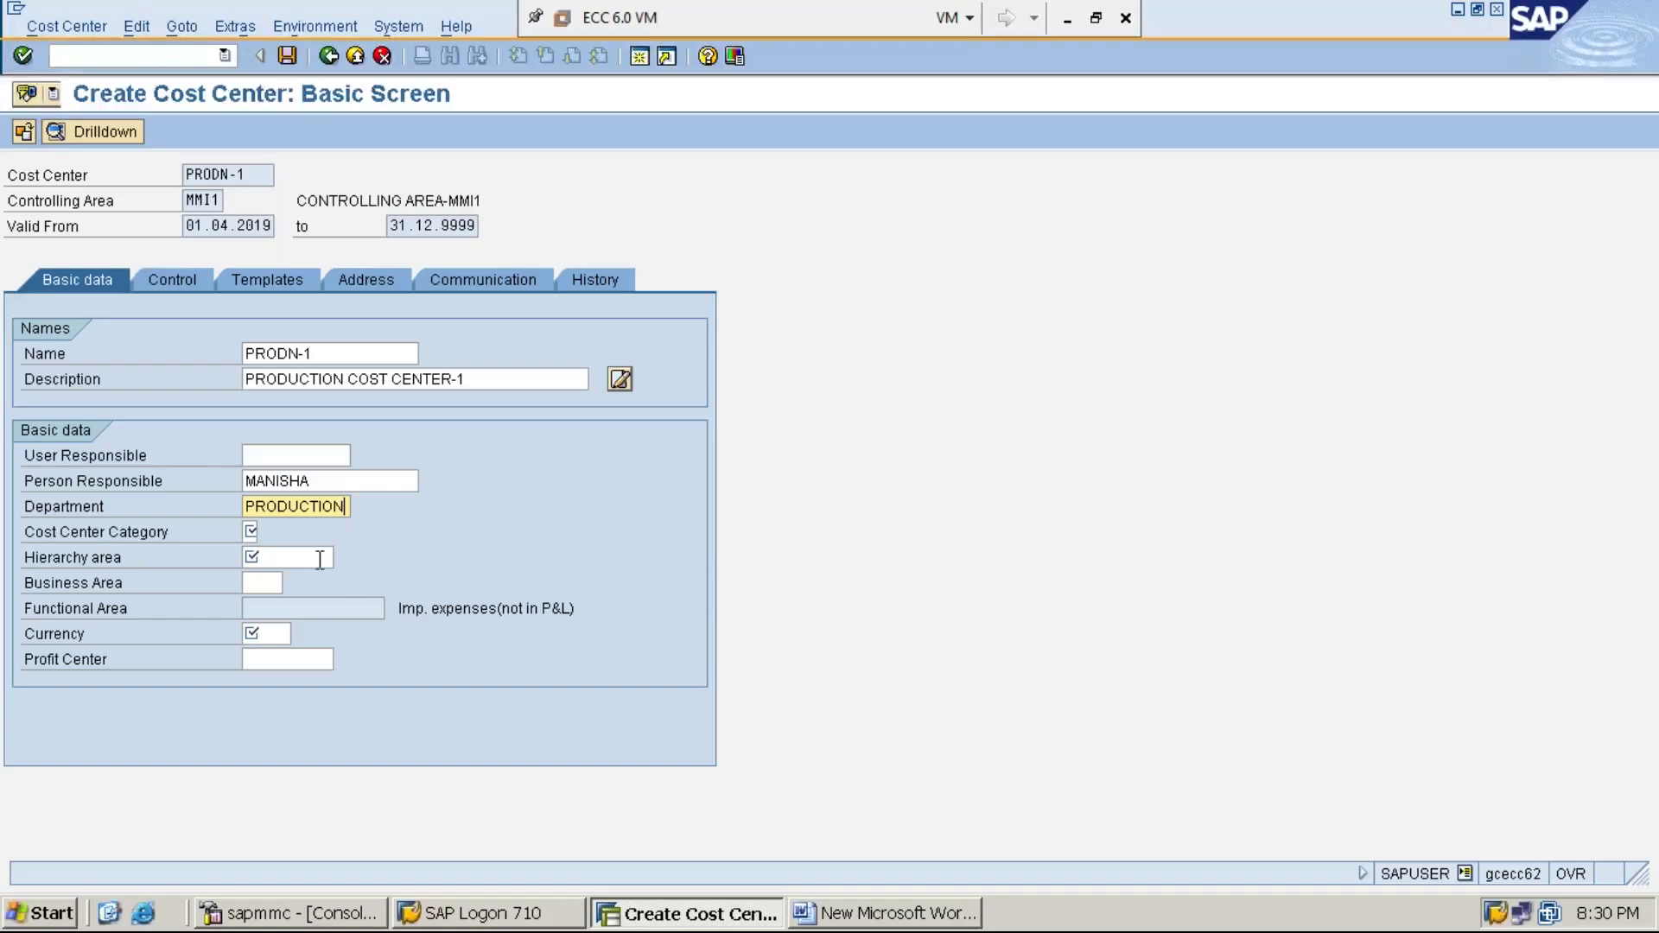
Set the cost center category to 1 (Production) from the list of possible values
{"action": "left_click", "coordinate": [250, 531]}
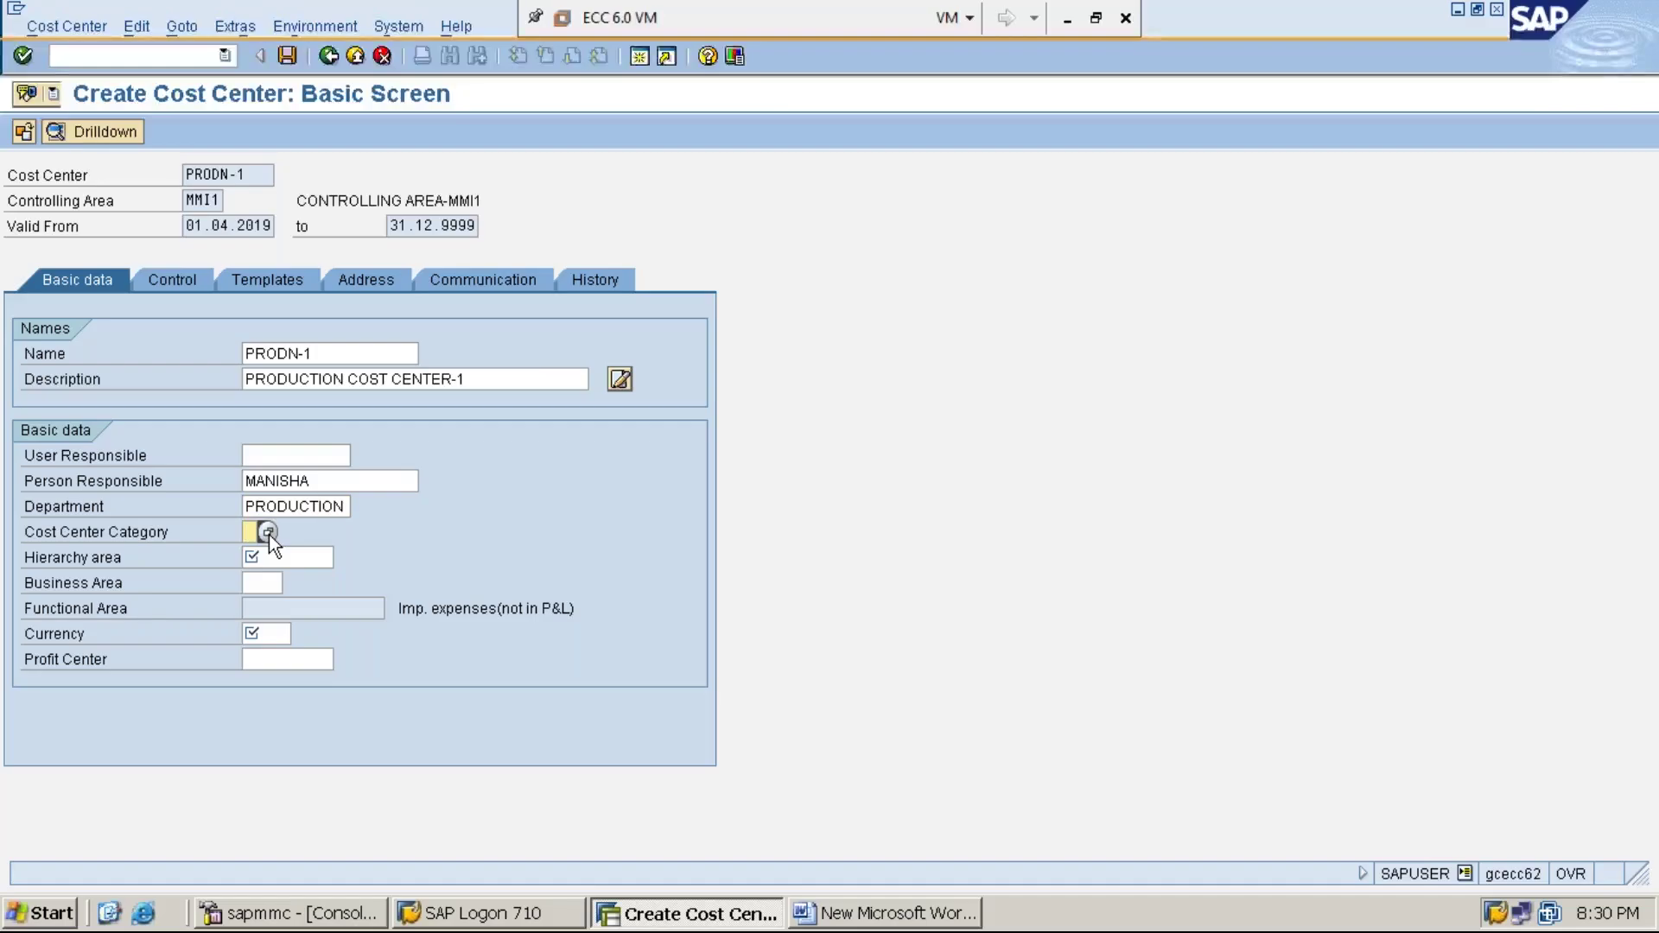
{"action": "left_click", "coordinate": [268, 532]}
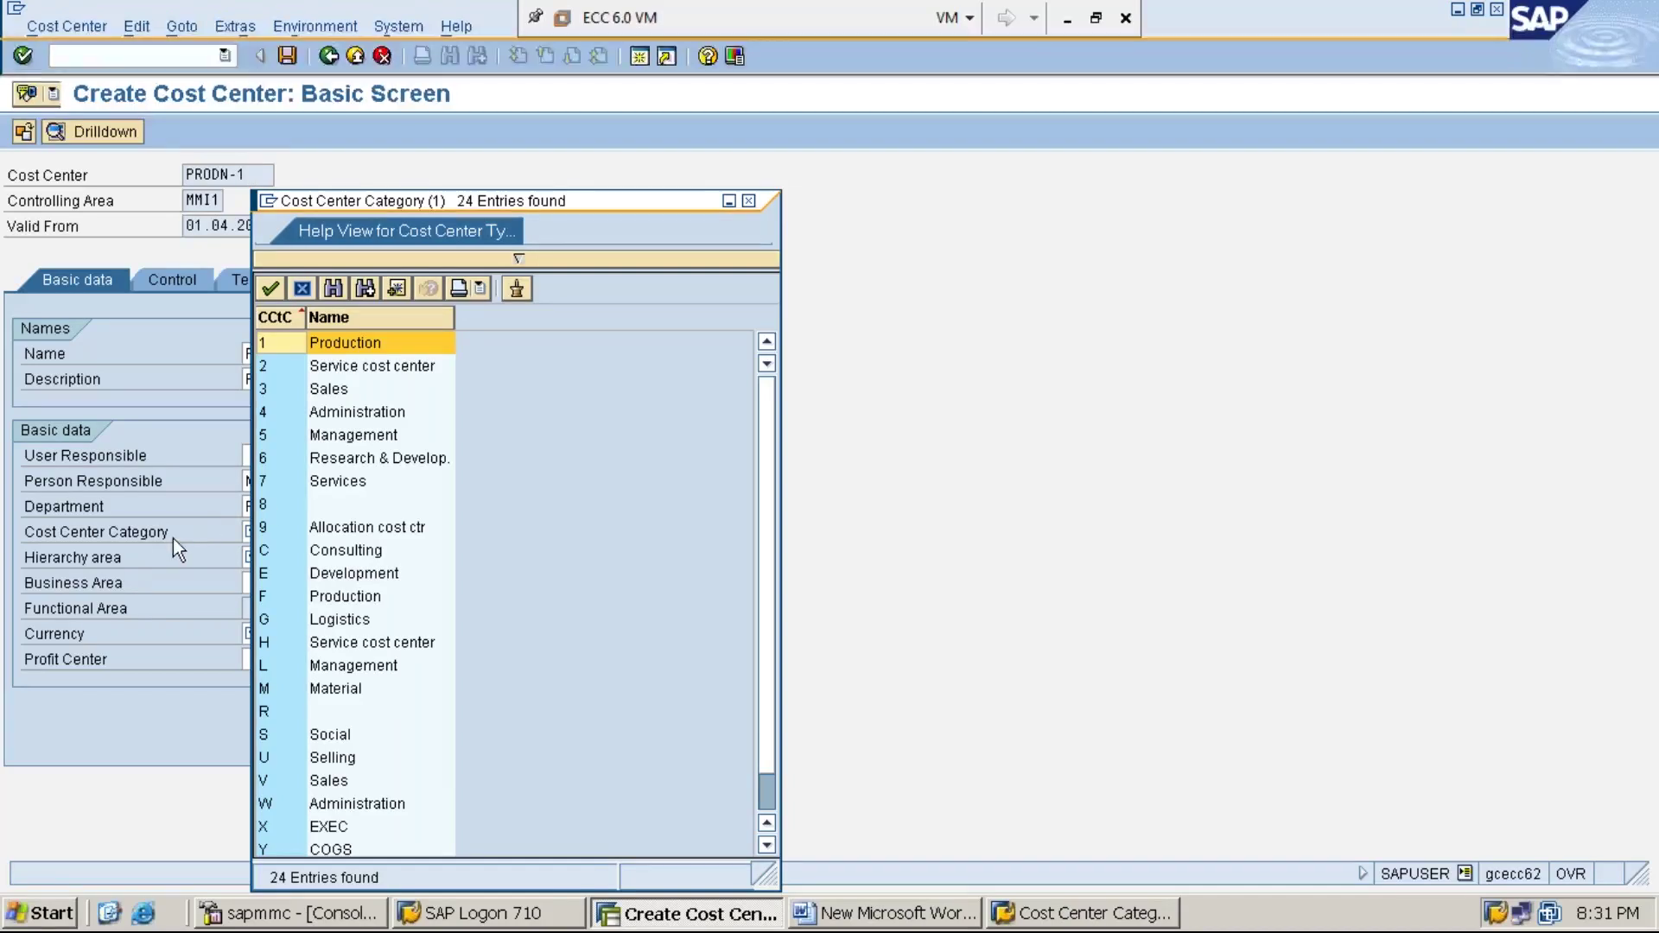
{"action": "double_click", "coordinate": [360, 345]}
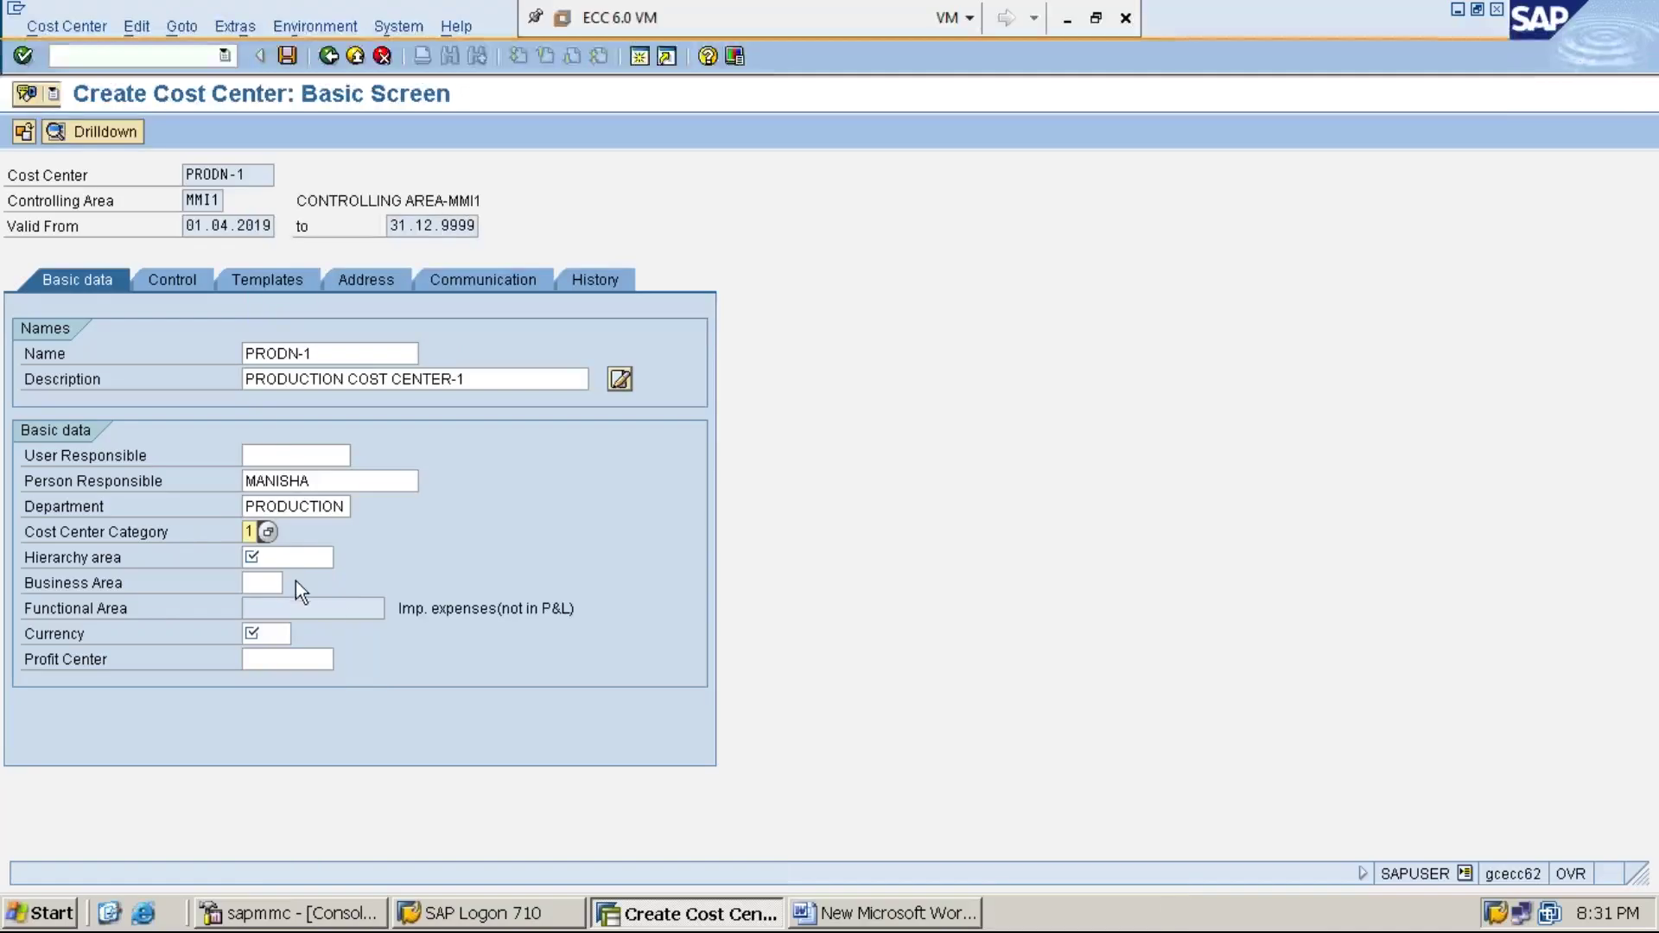
Display the standard hierarchy of cost center group STDHR_MMCA with transaction KSH3 in a new session
{"action": "left_click", "coordinate": [302, 560]}
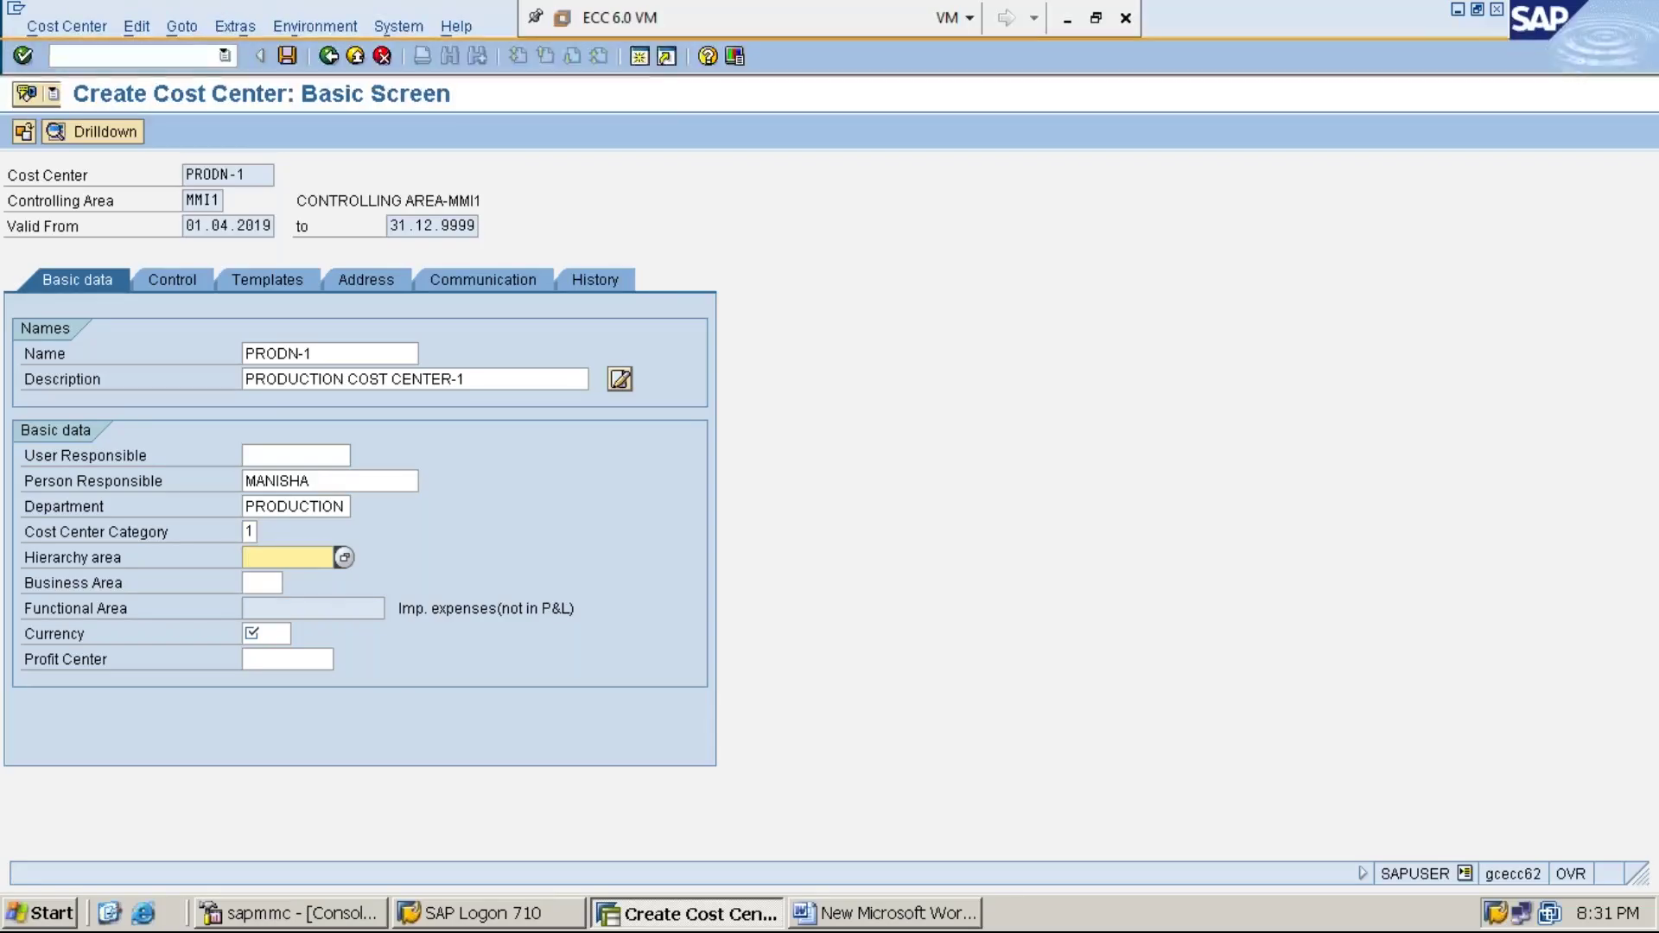
{"action": "left_click", "coordinate": [639, 57]}
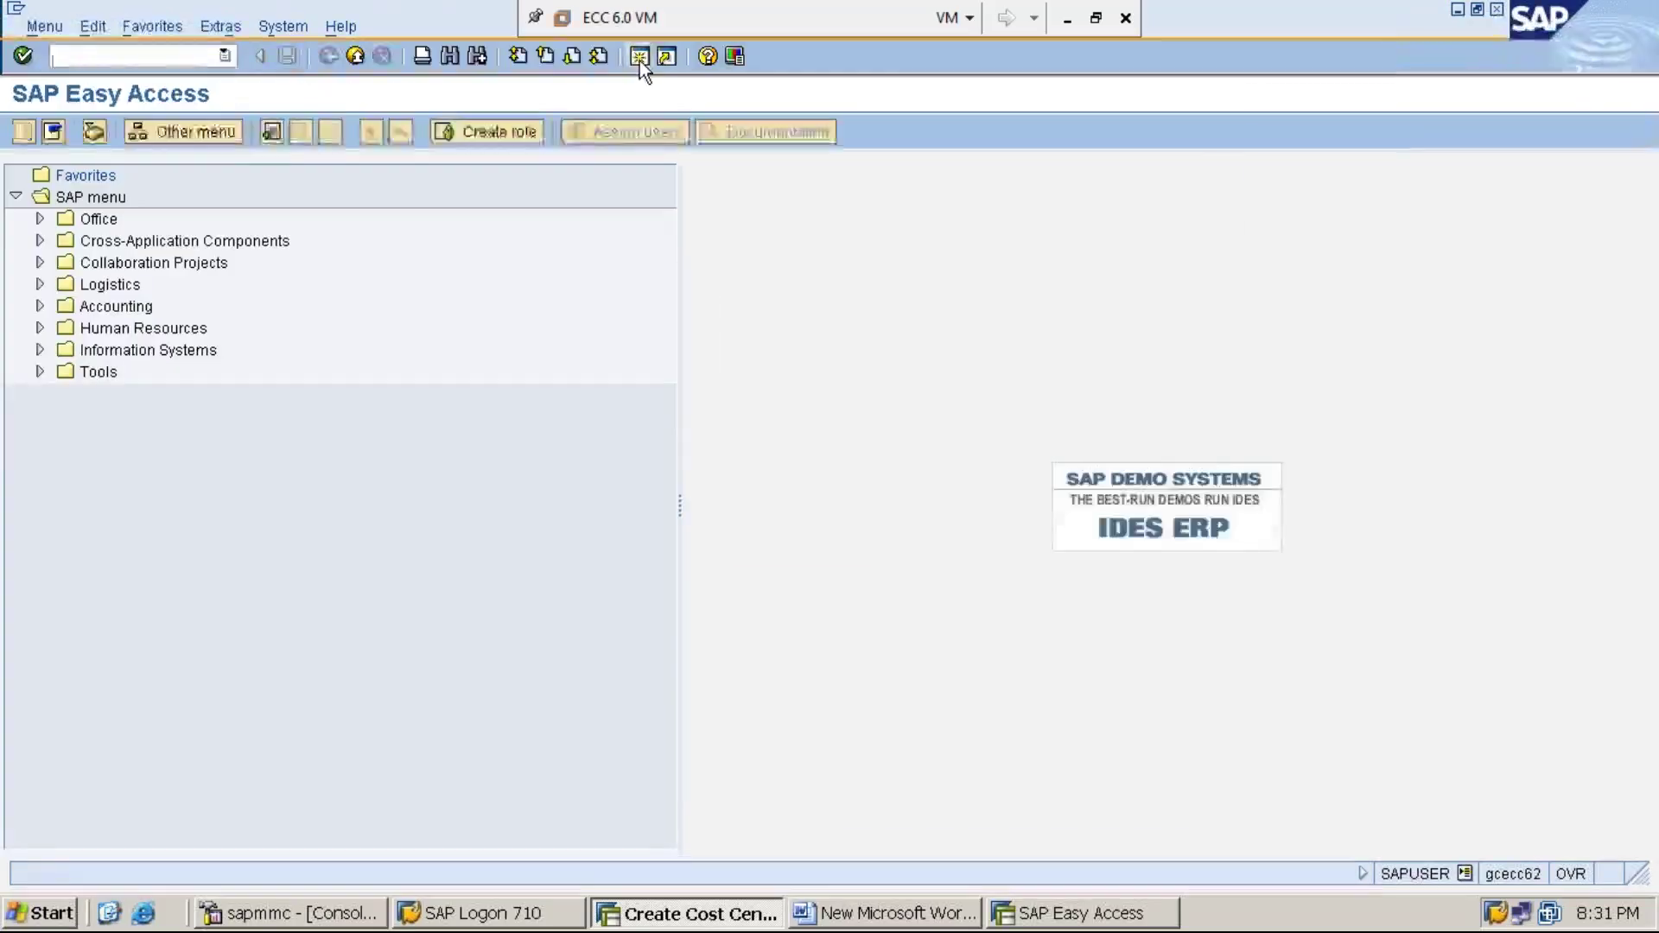
{"action": "type", "text": "KSH3"}
{"action": "key", "text": "Return"}
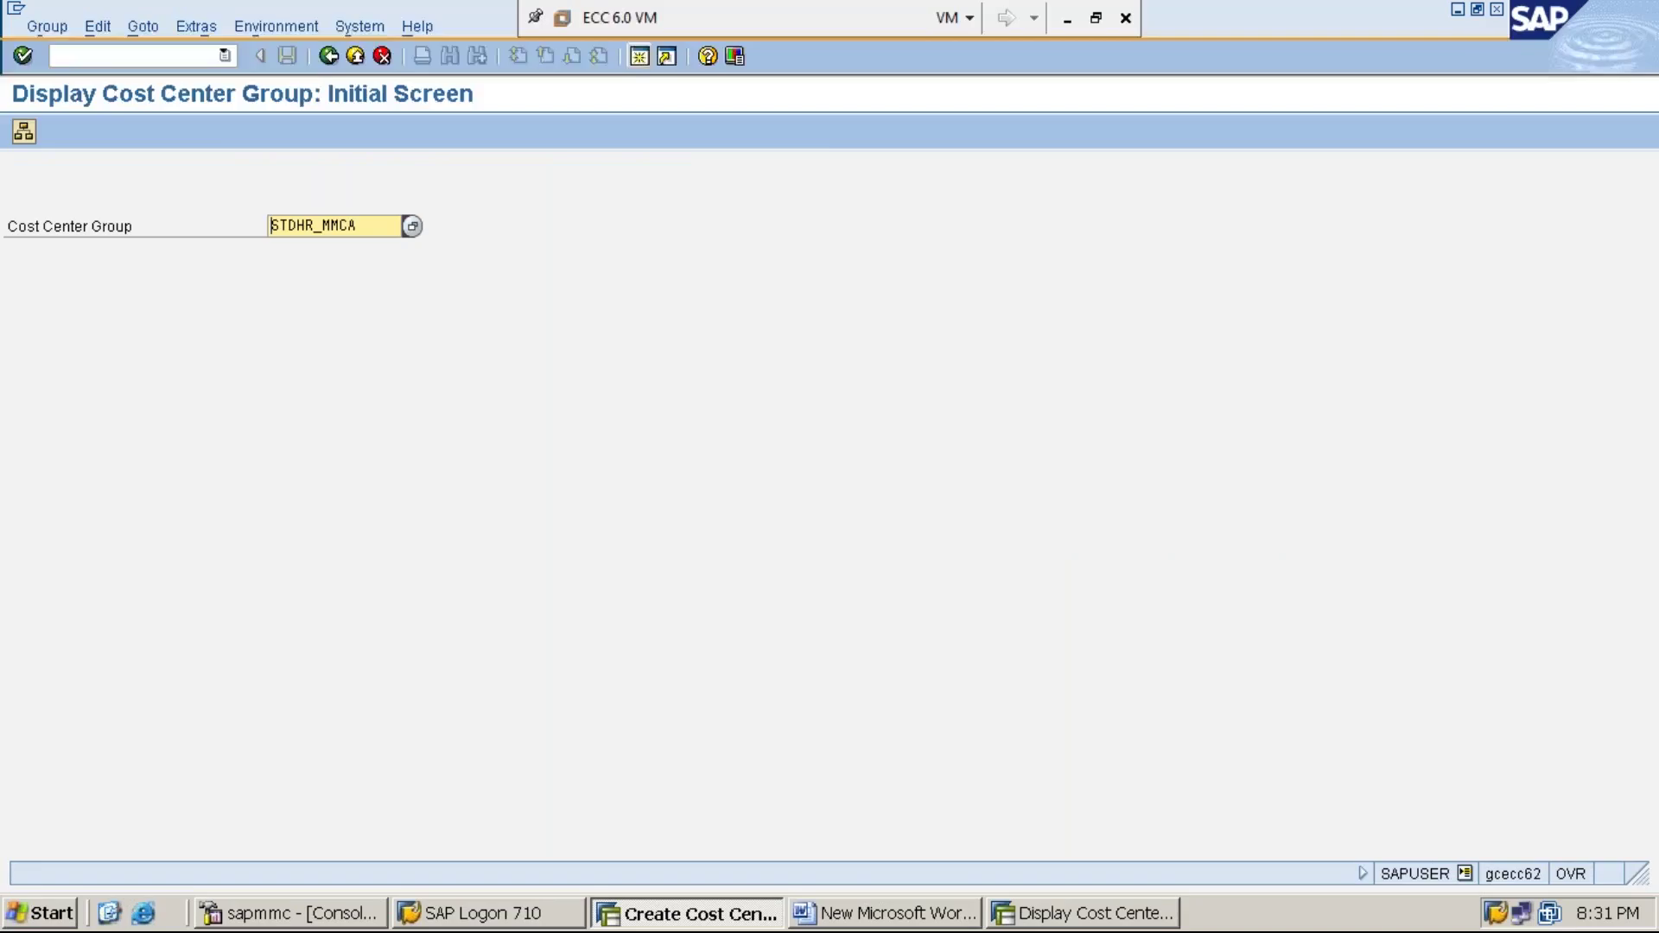
{"action": "key", "text": "Return"}
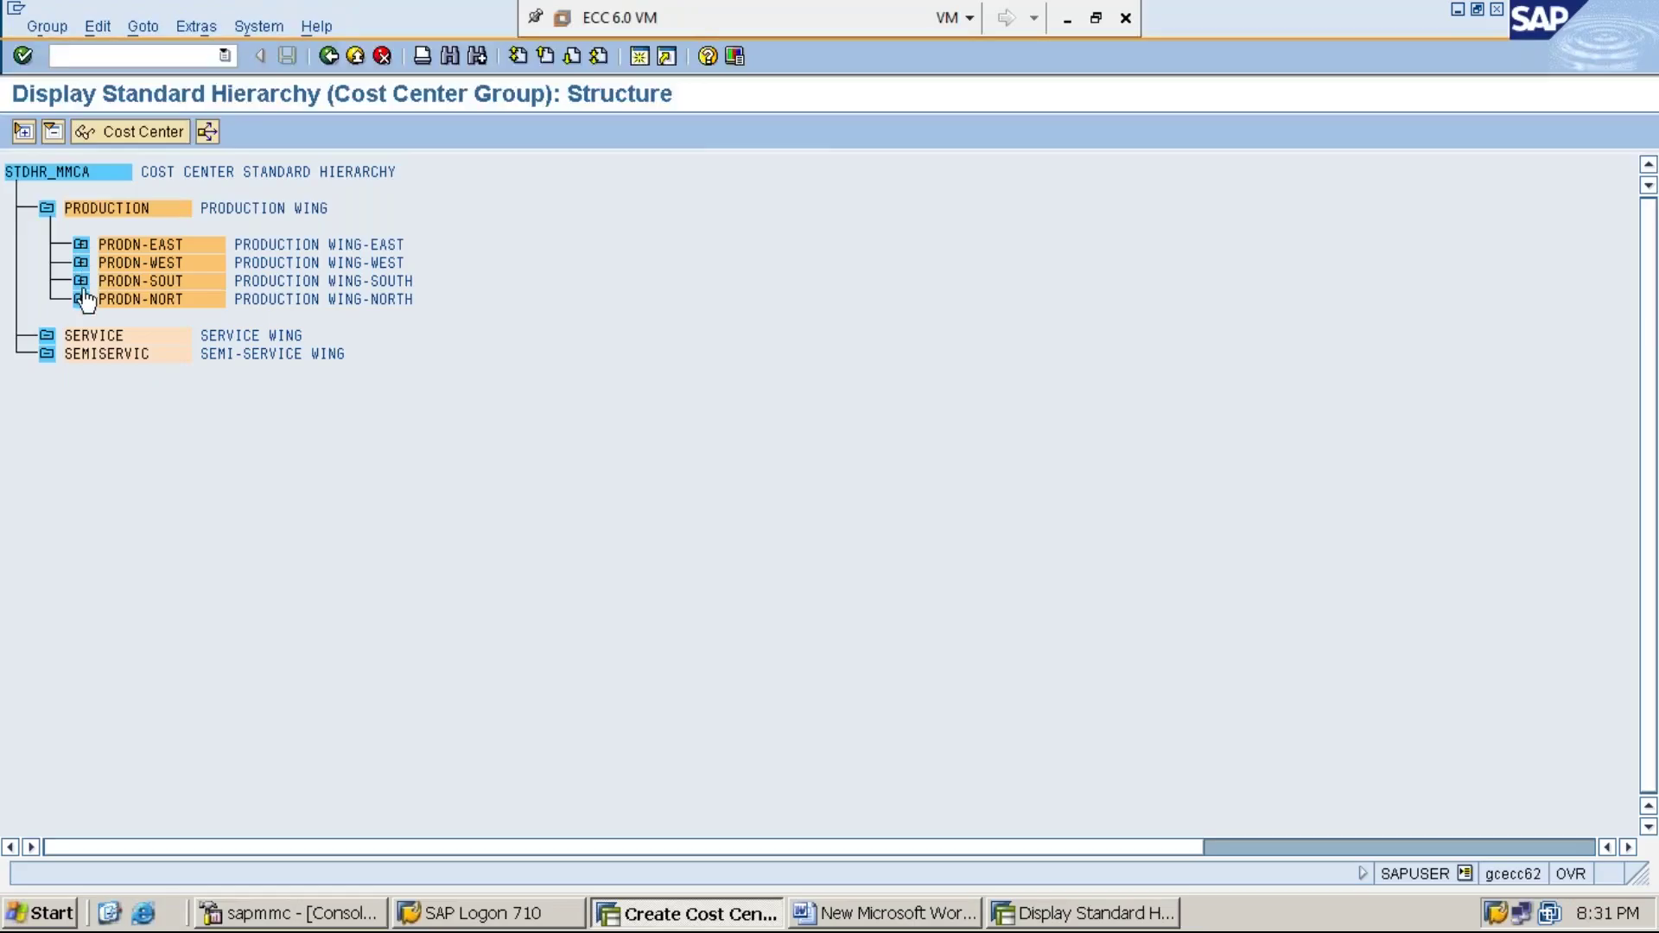
Expand the east, west, south and north production wings and the MACHINE department to examine the groups available as hierarchy area
{"action": "left_click", "coordinate": [80, 245]}
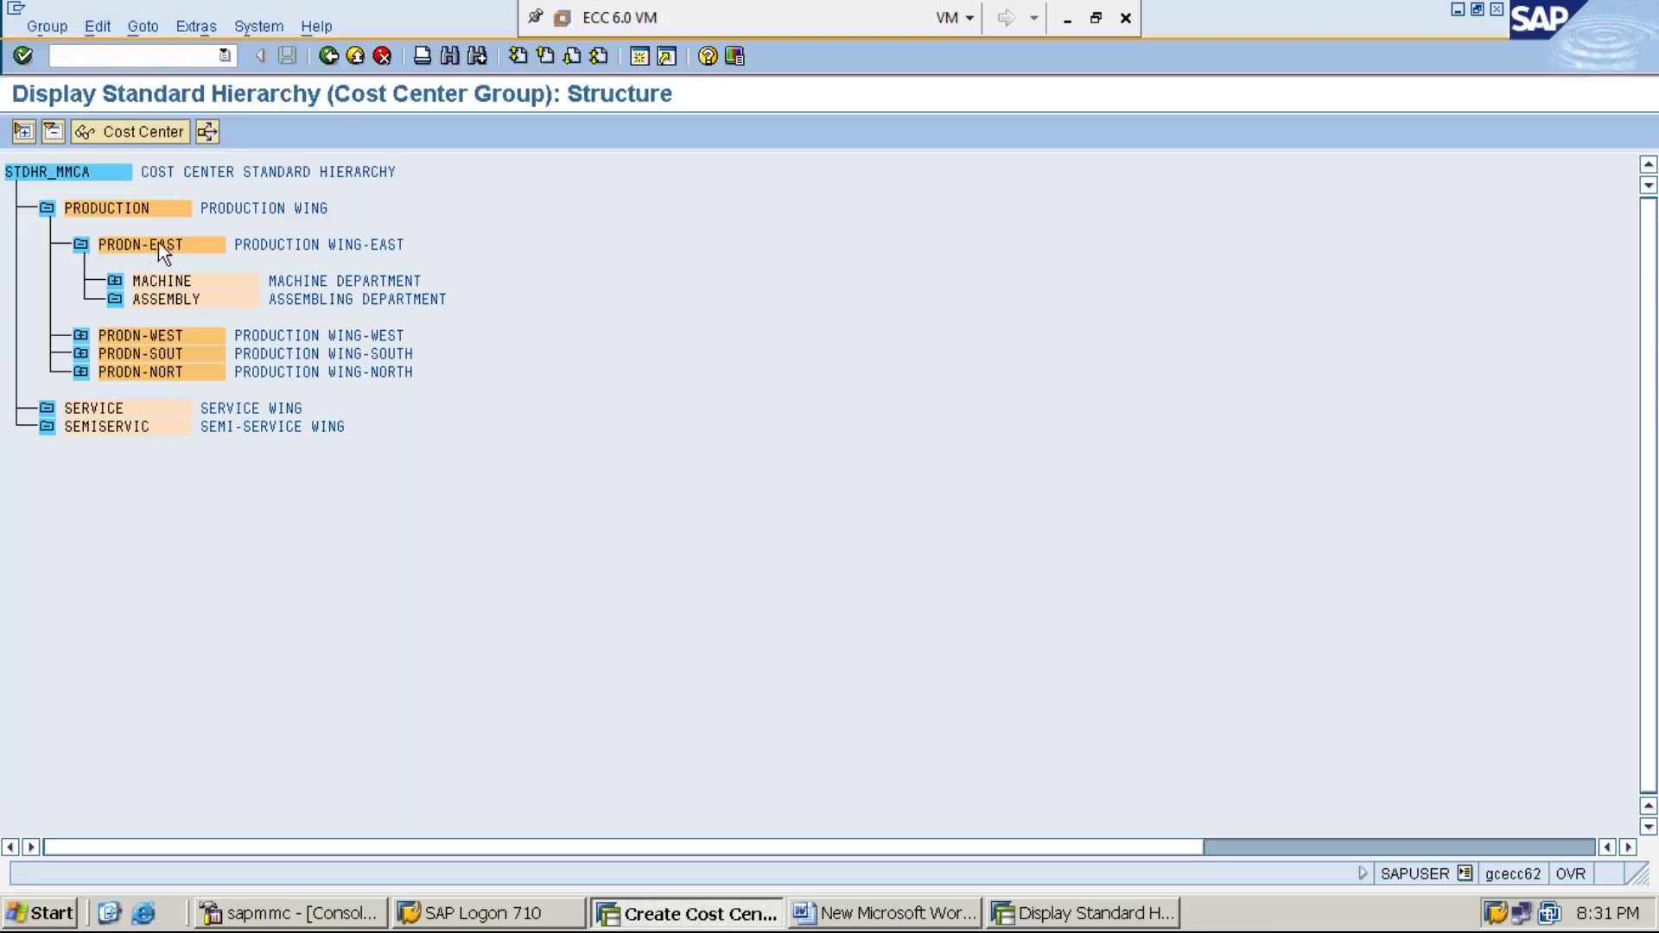
{"action": "left_click", "coordinate": [80, 337]}
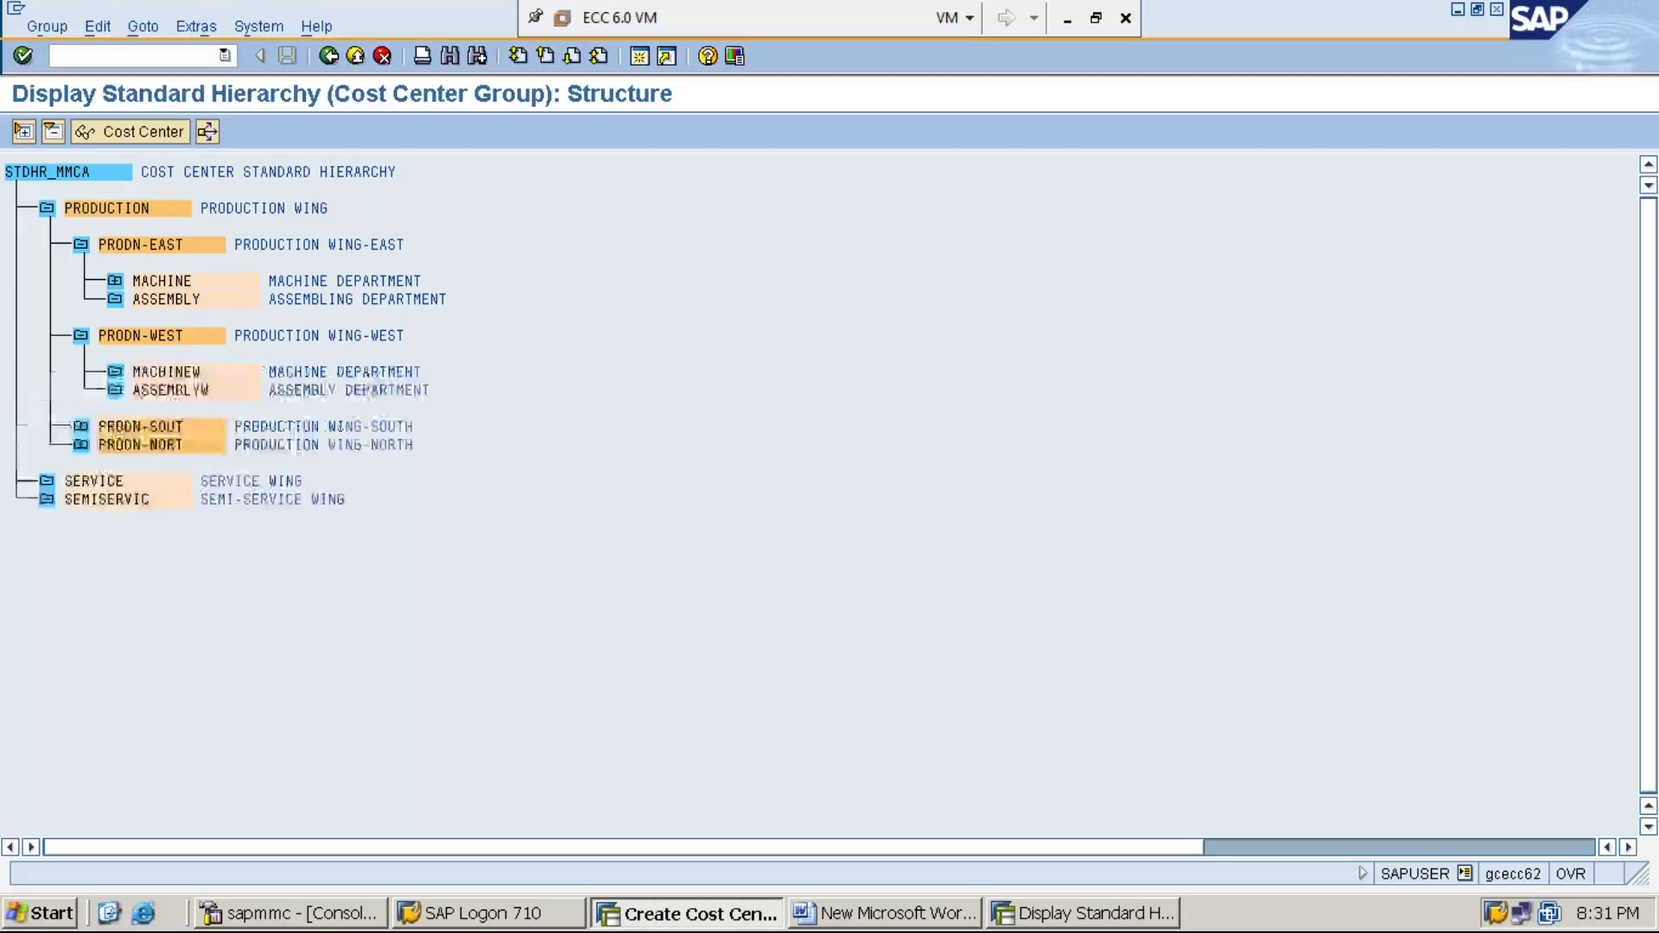
{"action": "left_click", "coordinate": [81, 426]}
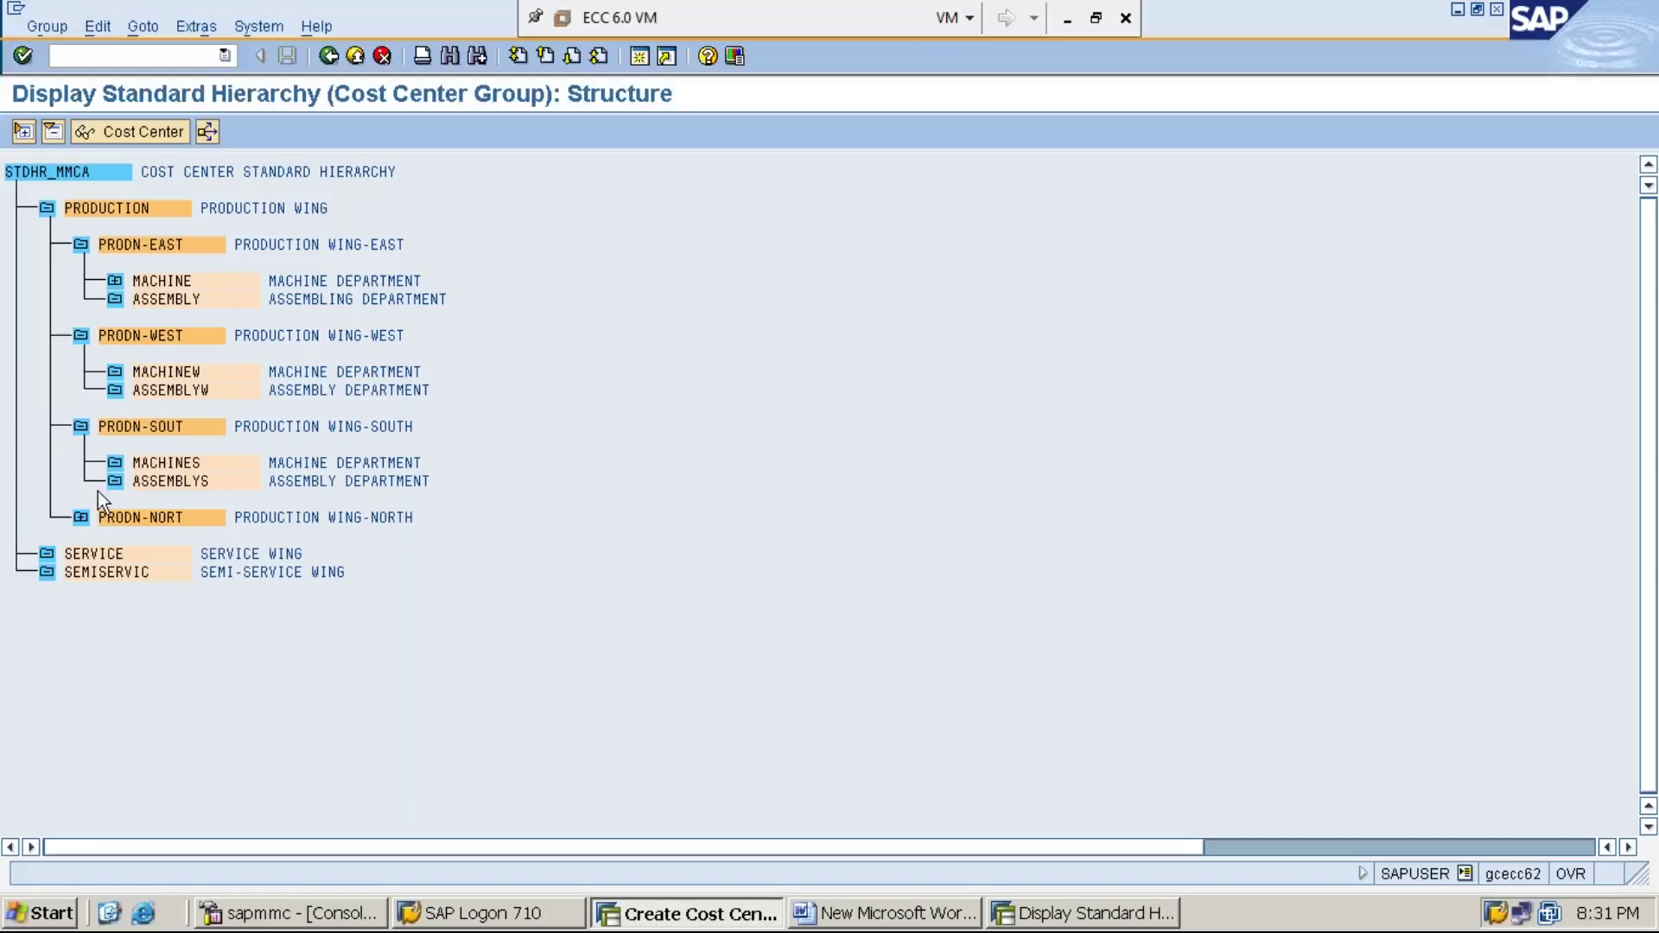
{"action": "left_click", "coordinate": [81, 519]}
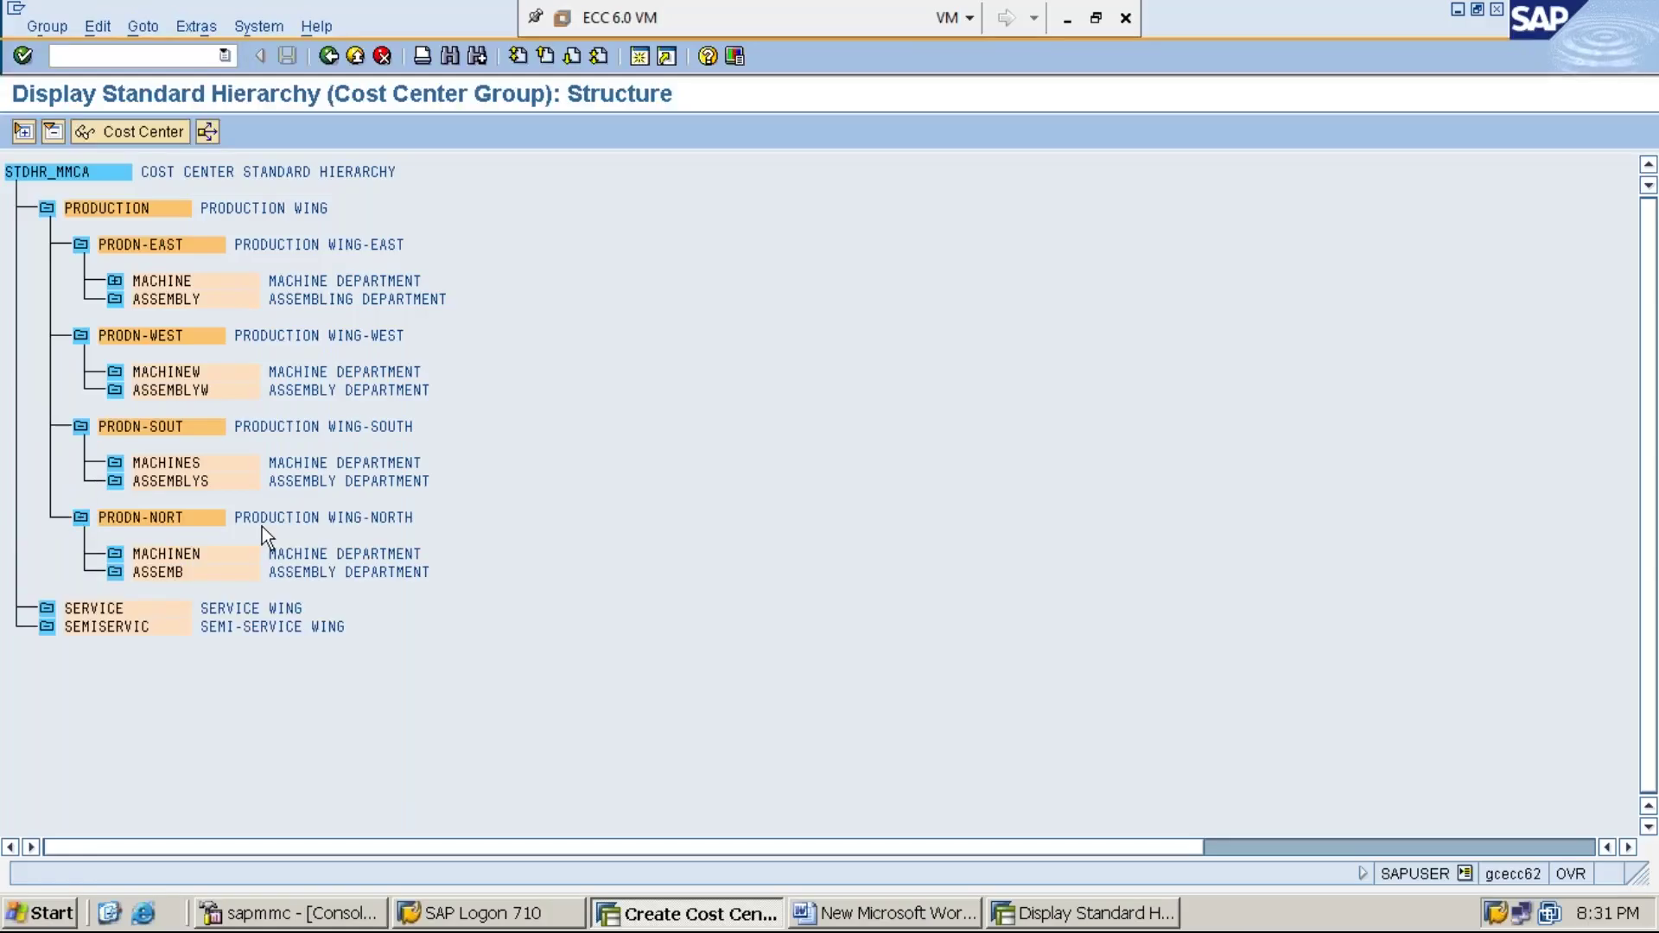
{"action": "left_click", "coordinate": [115, 282]}
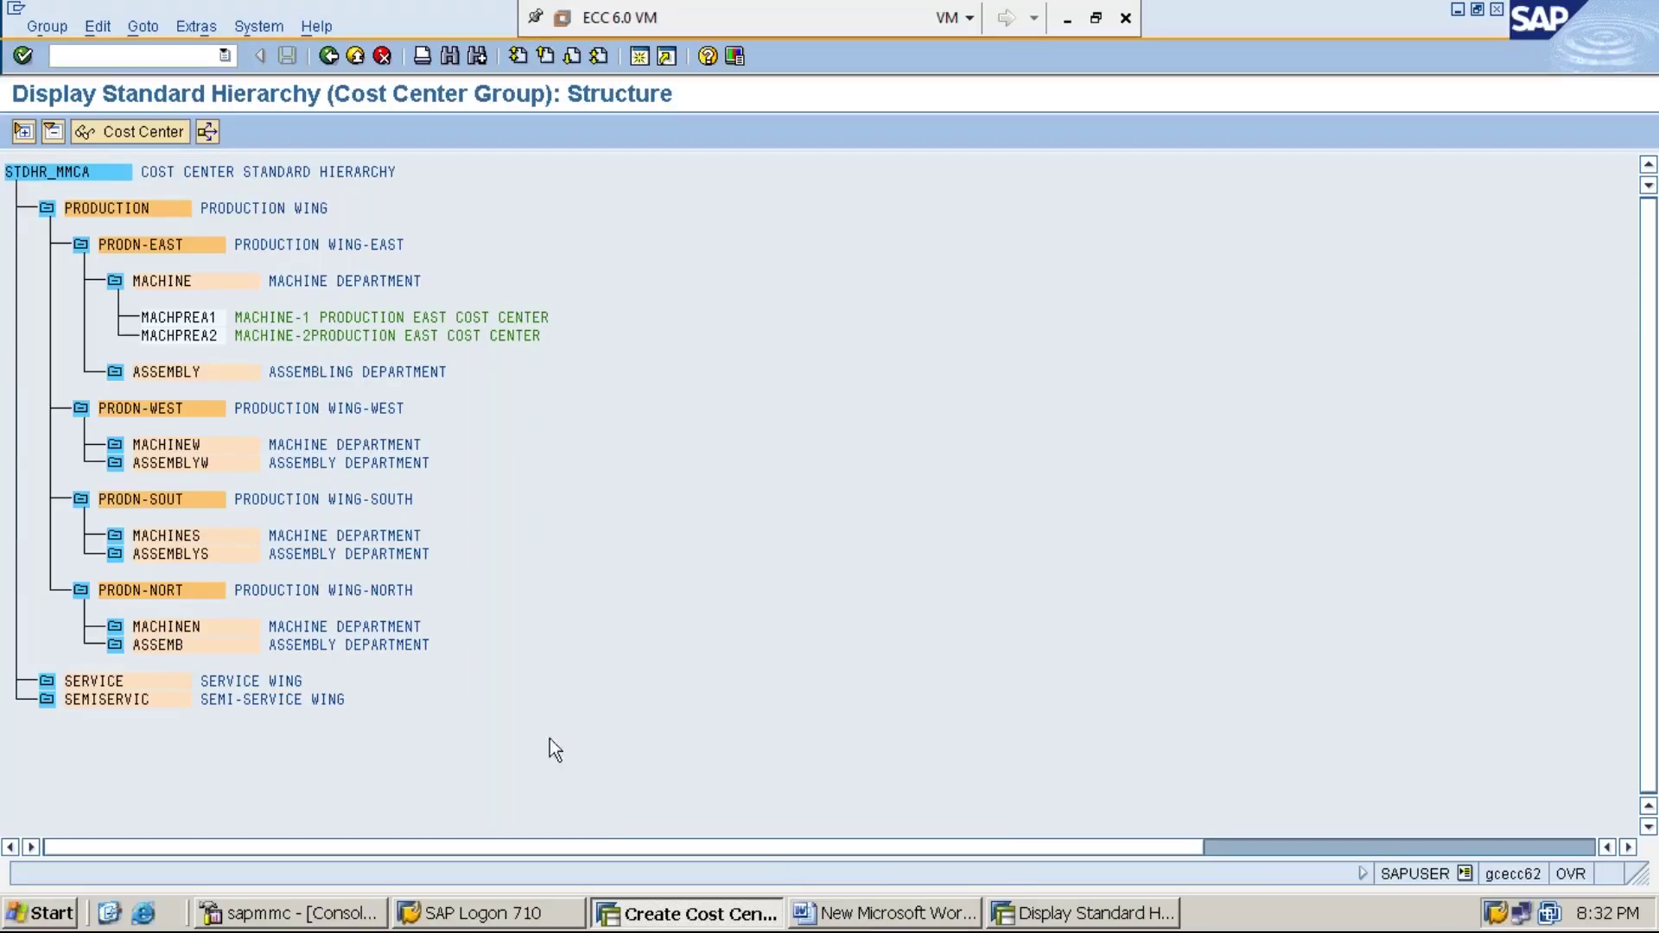
{"action": "left_click", "coordinate": [749, 918]}
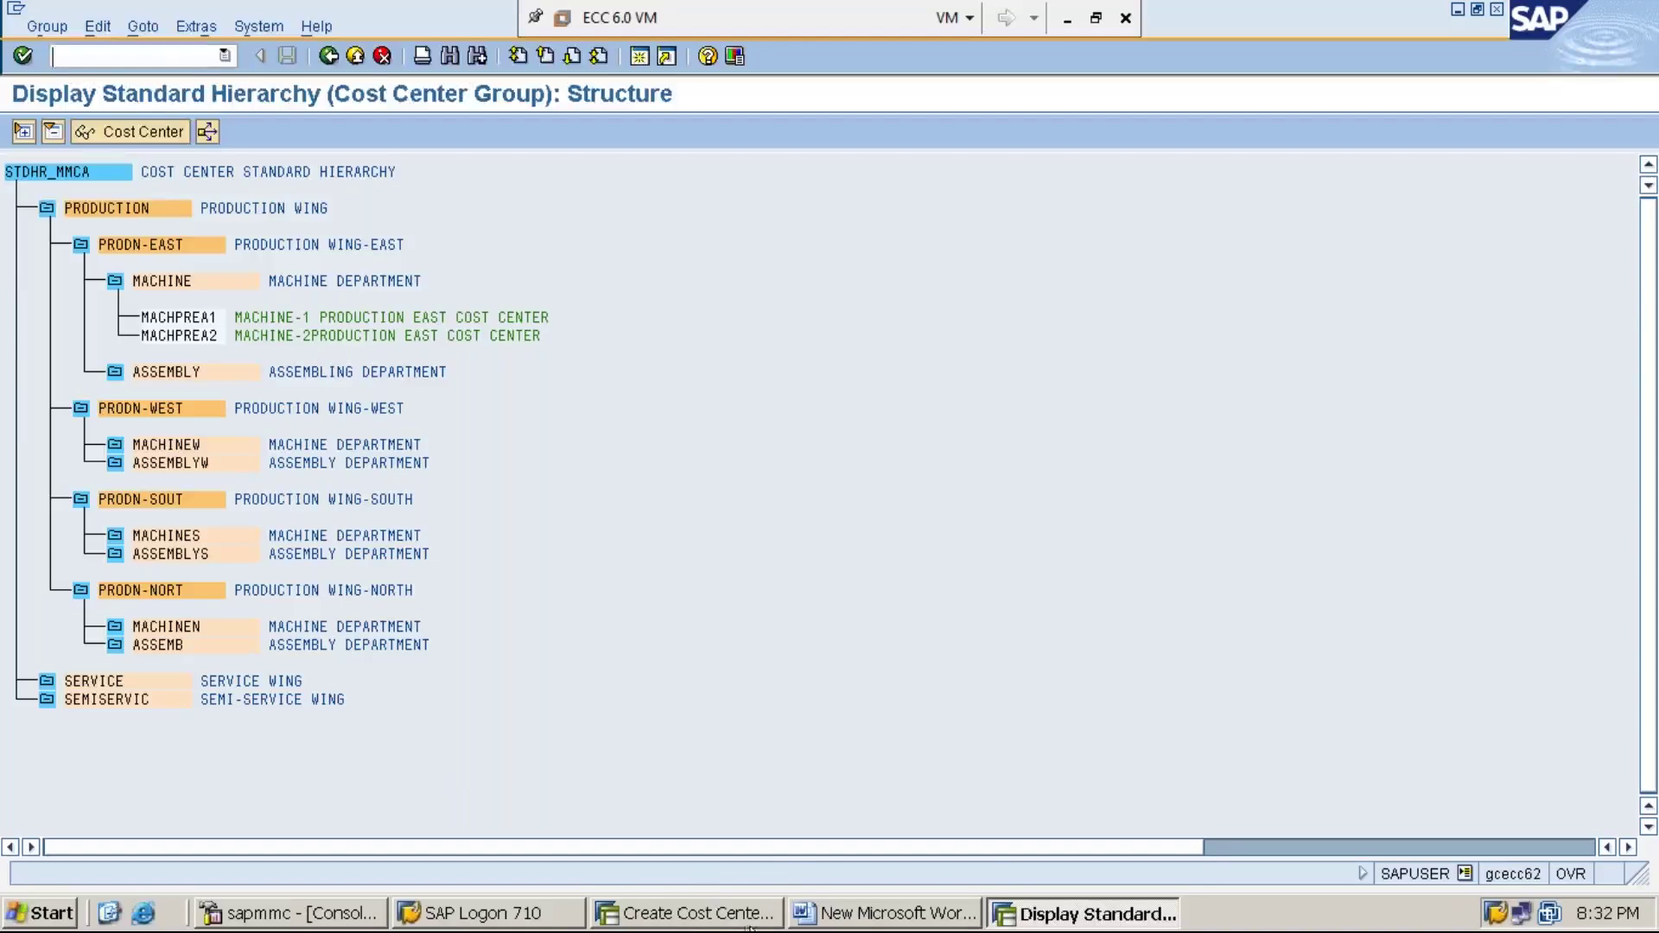
{"action": "left_click", "coordinate": [694, 922]}
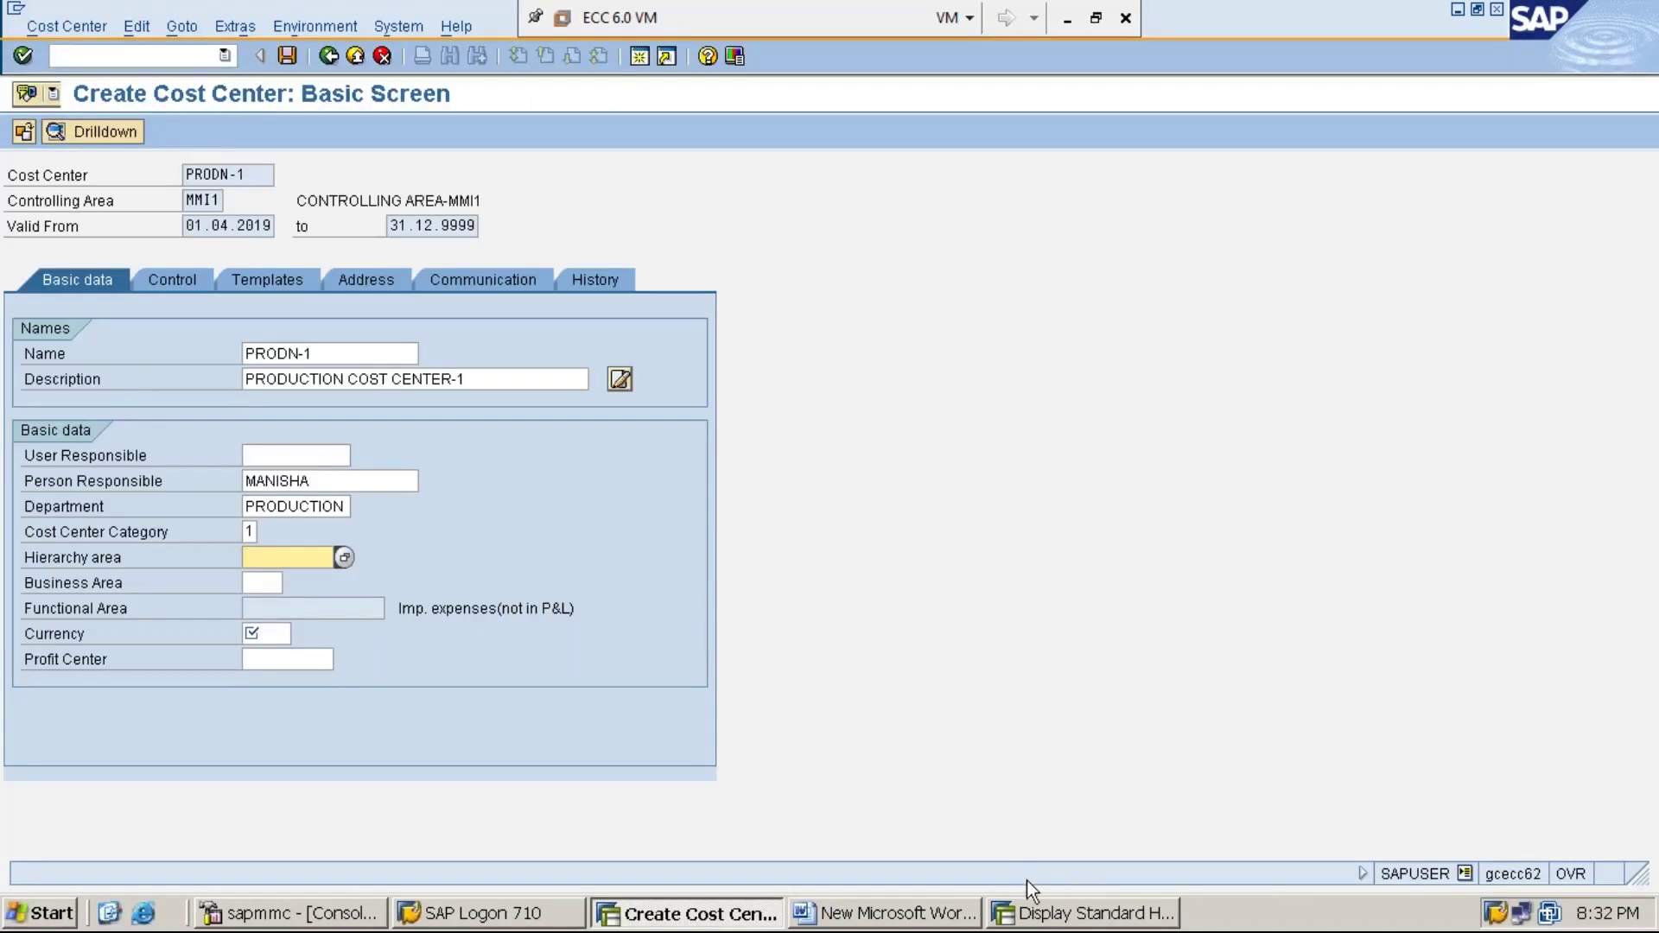
{"action": "left_click", "coordinate": [1033, 909]}
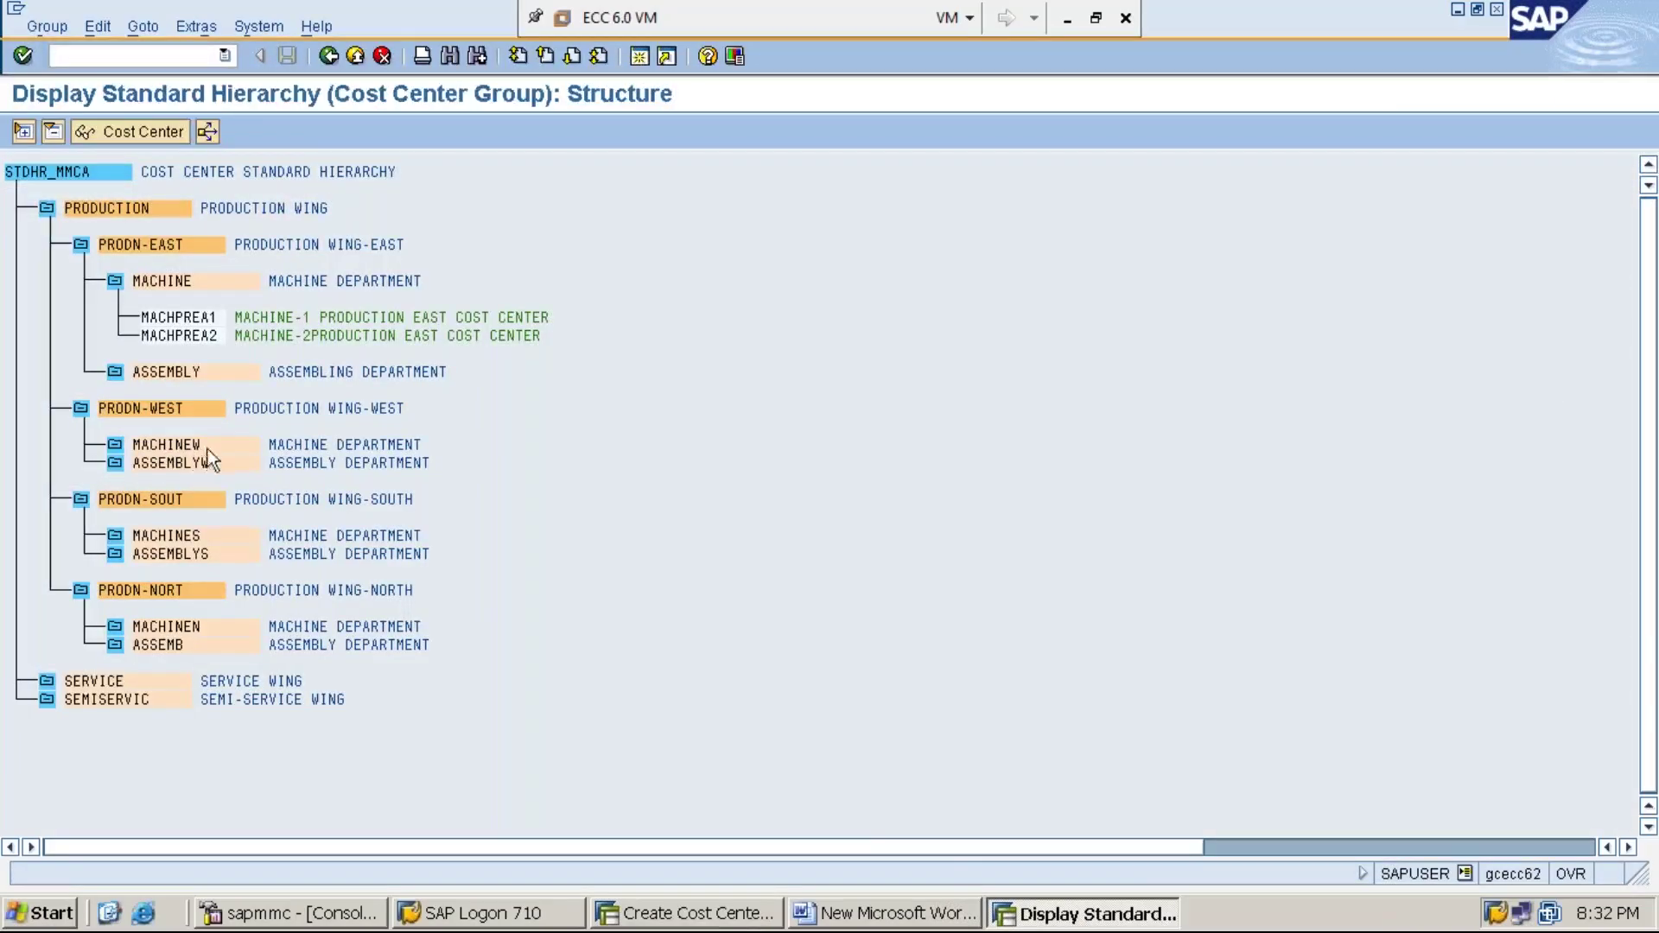
Set the hierarchy area of cost center PRODN-1 to MACHINEW from the list of cost center groups
{"action": "left_click", "coordinate": [710, 916]}
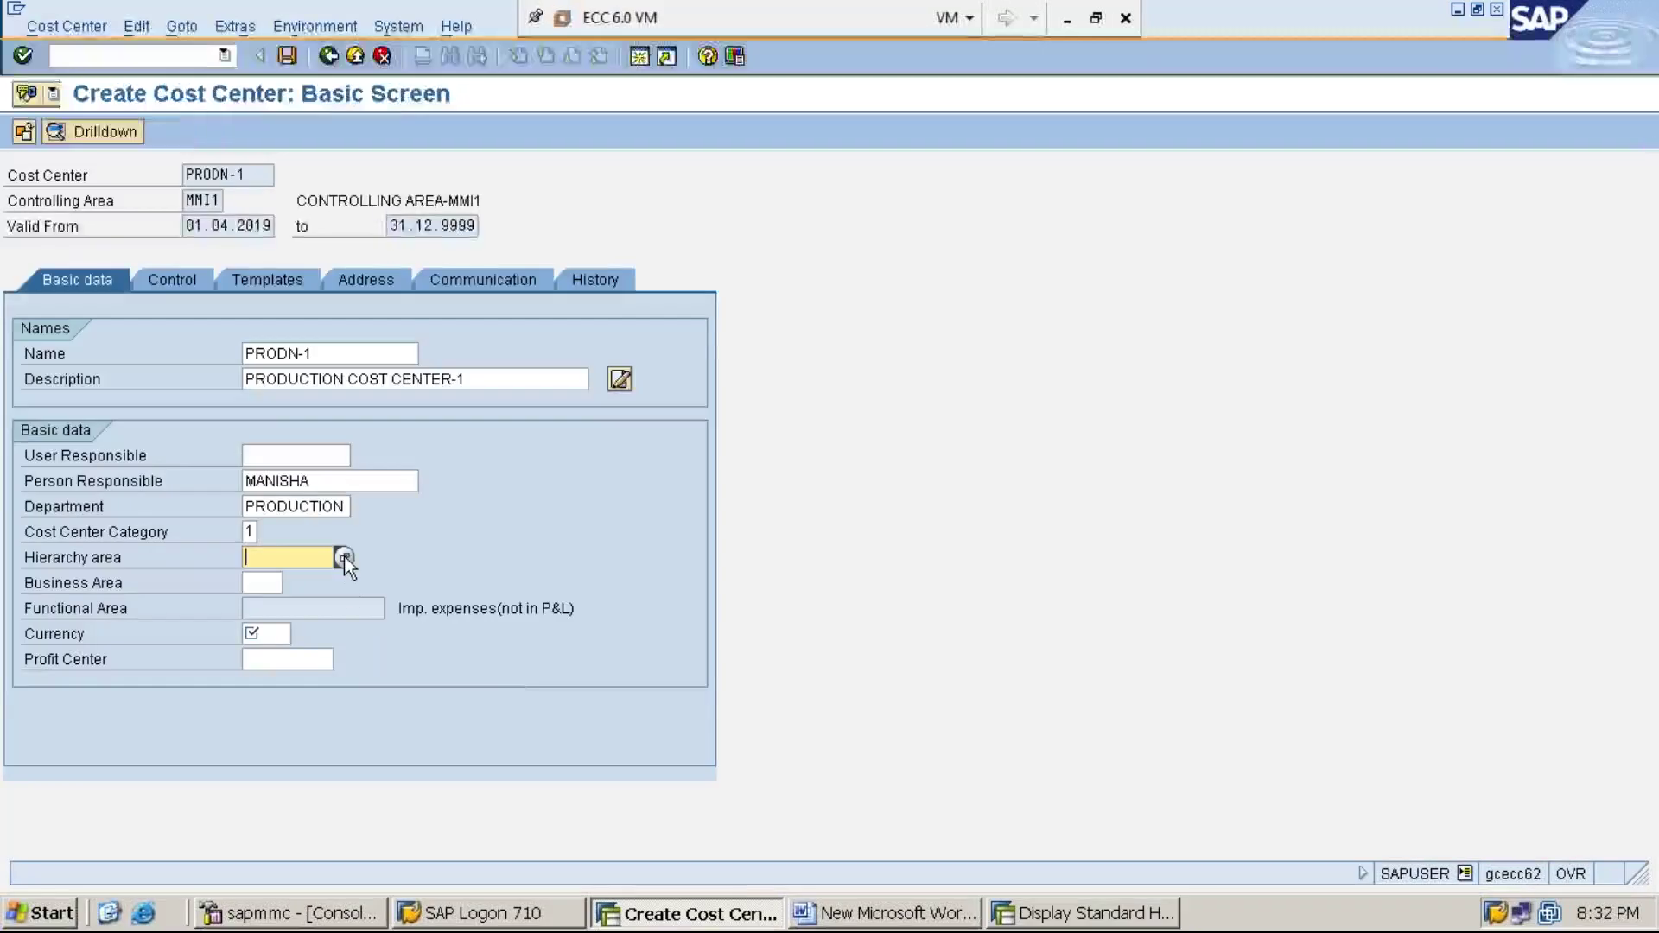
{"action": "left_click", "coordinate": [344, 557]}
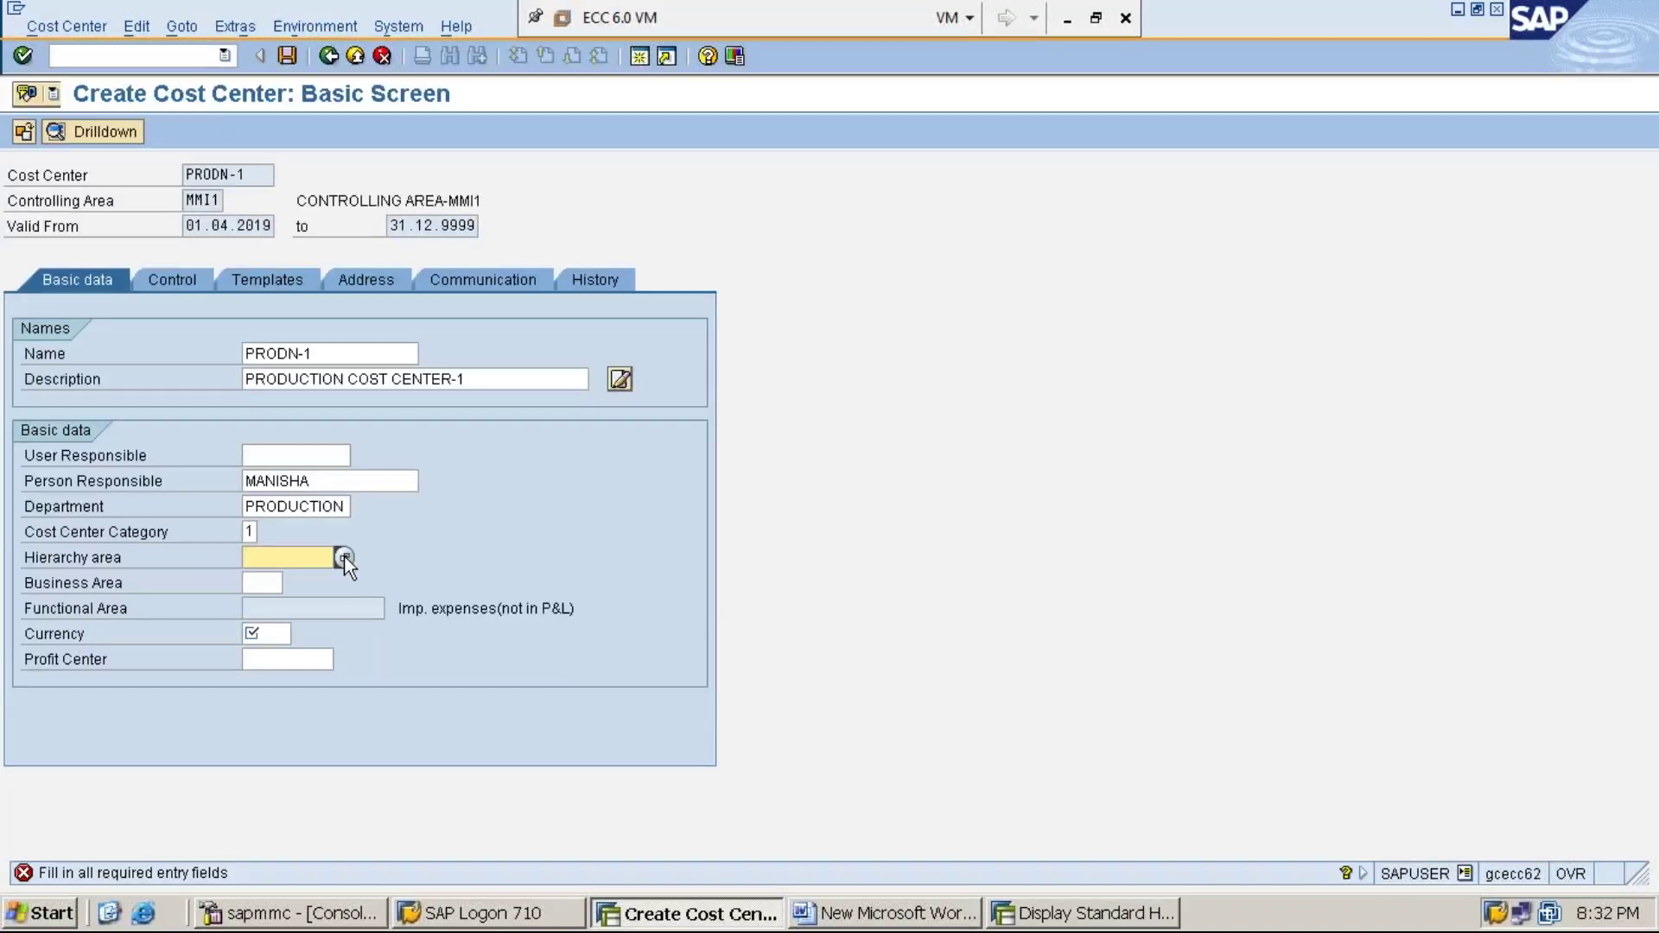
{"action": "left_click", "coordinate": [344, 556]}
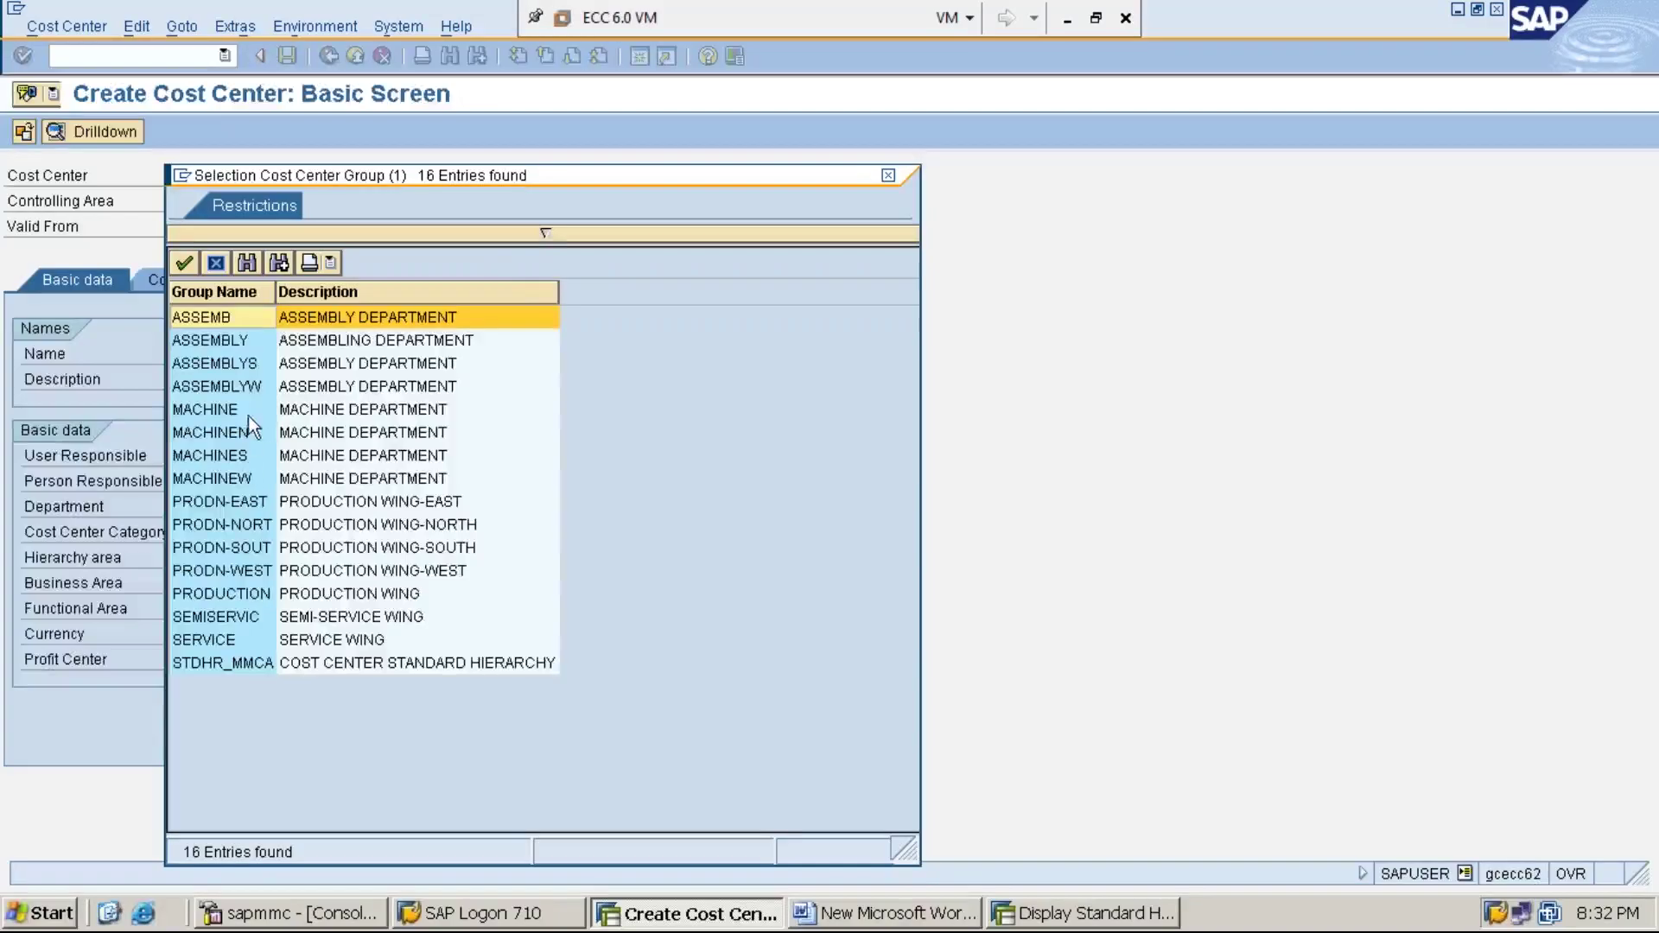
{"action": "left_click", "coordinate": [230, 479]}
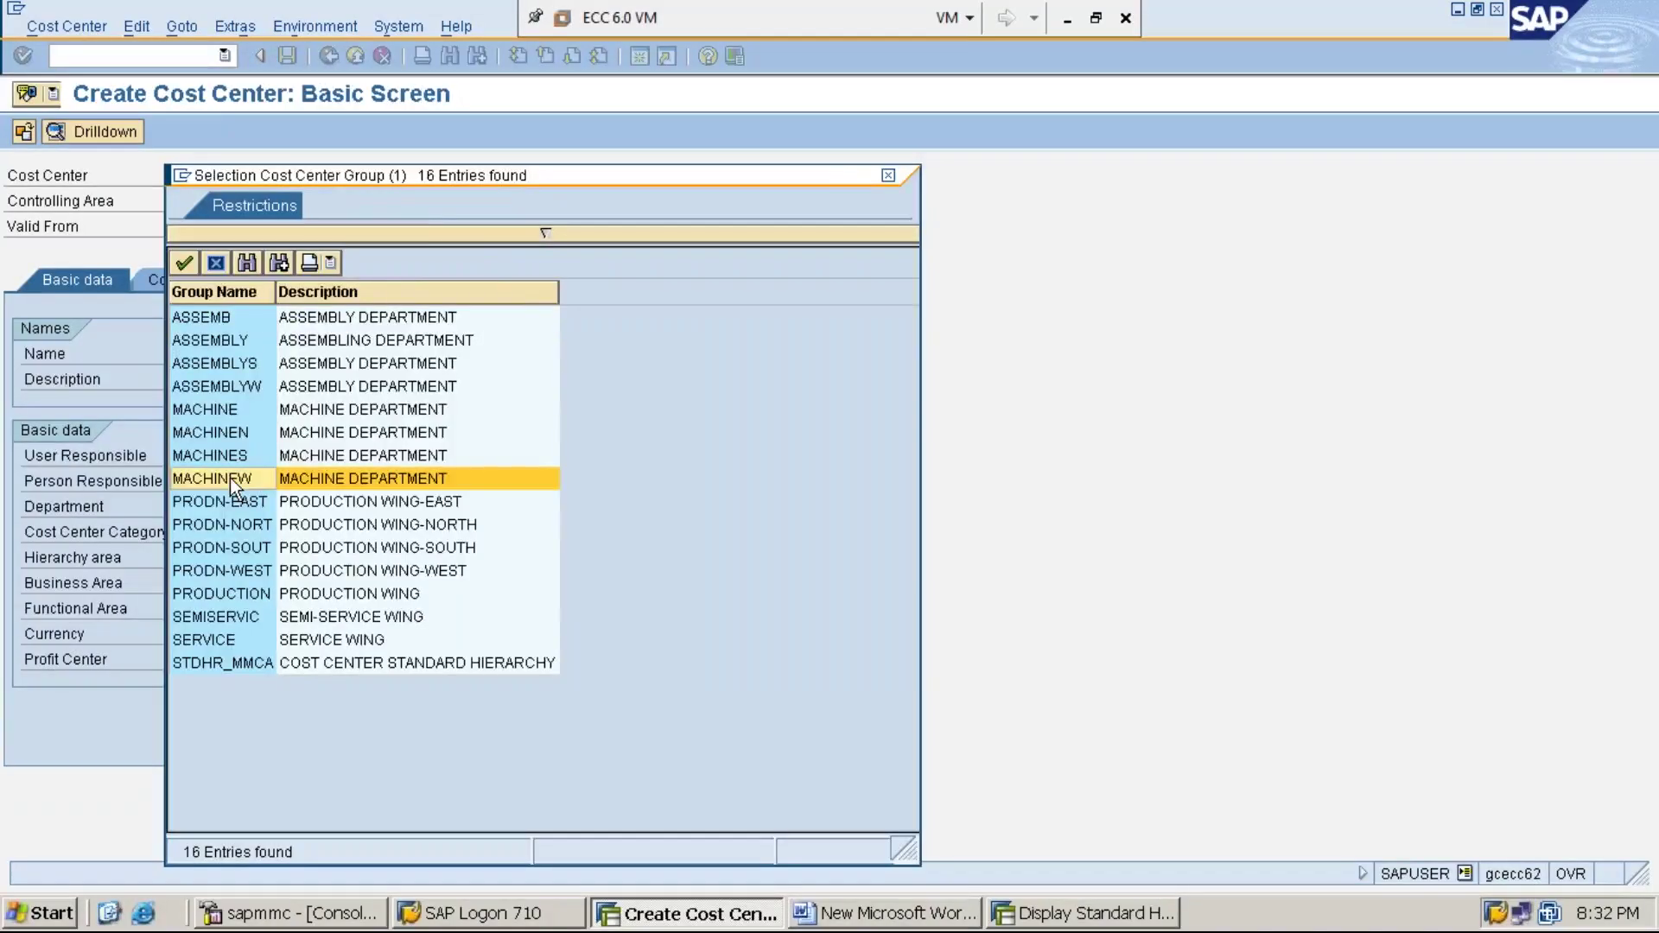
{"action": "double_click", "coordinate": [230, 479]}
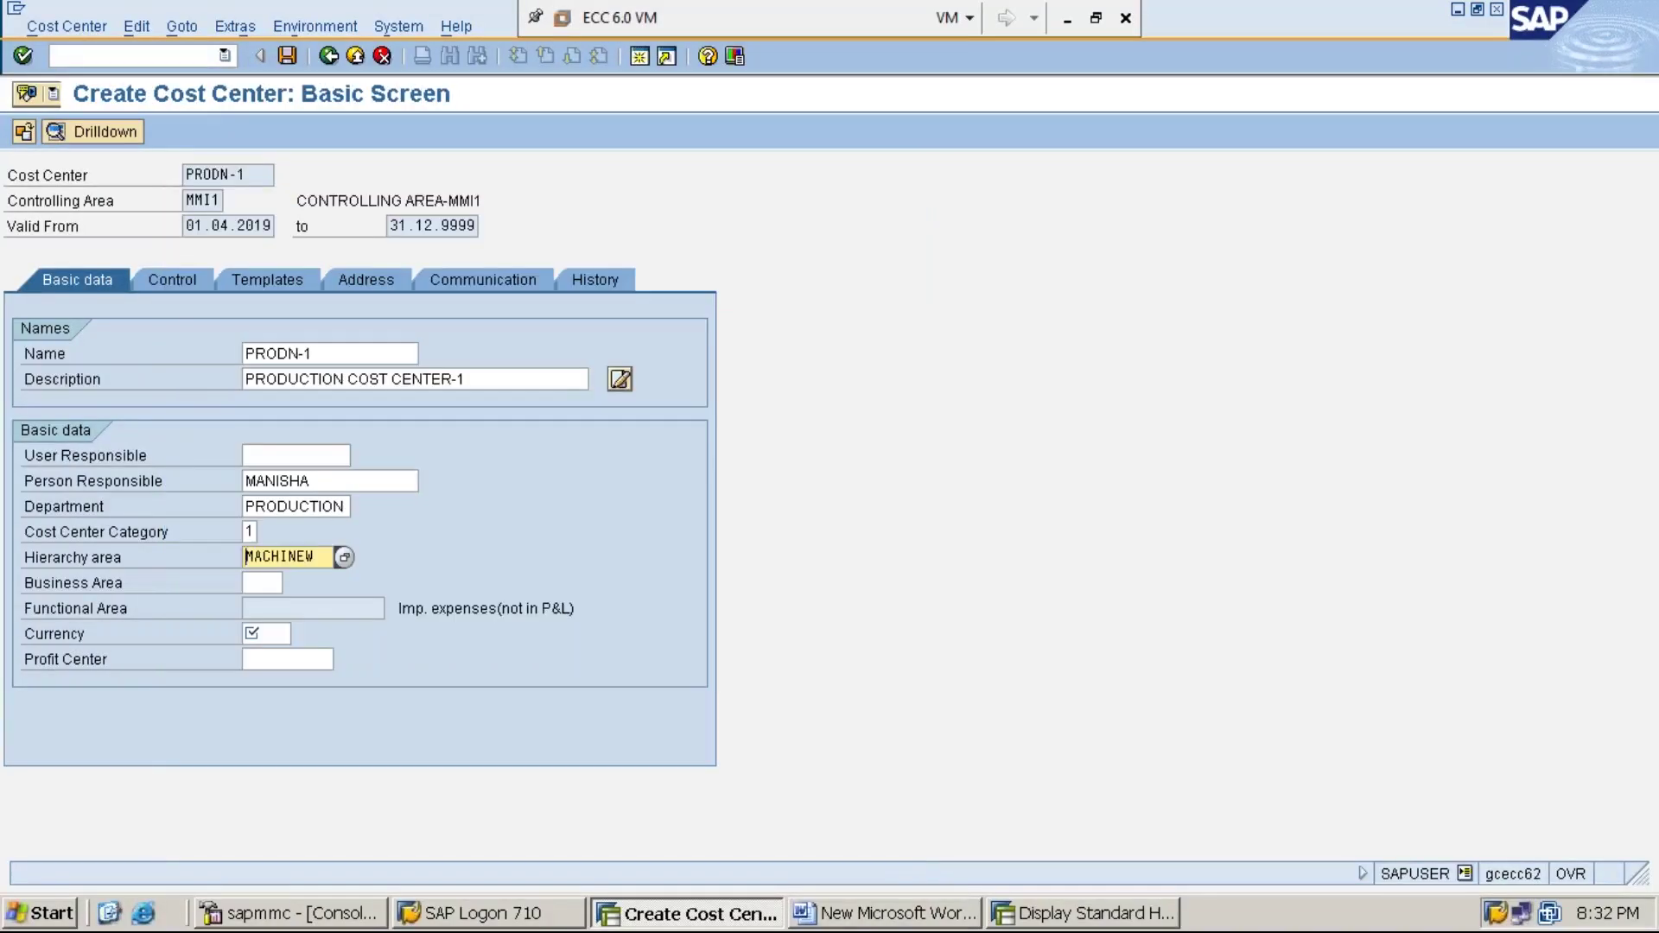
Set the currency of PRODN-1 to INR and save the cost center without a profit center
{"action": "left_click", "coordinate": [282, 634]}
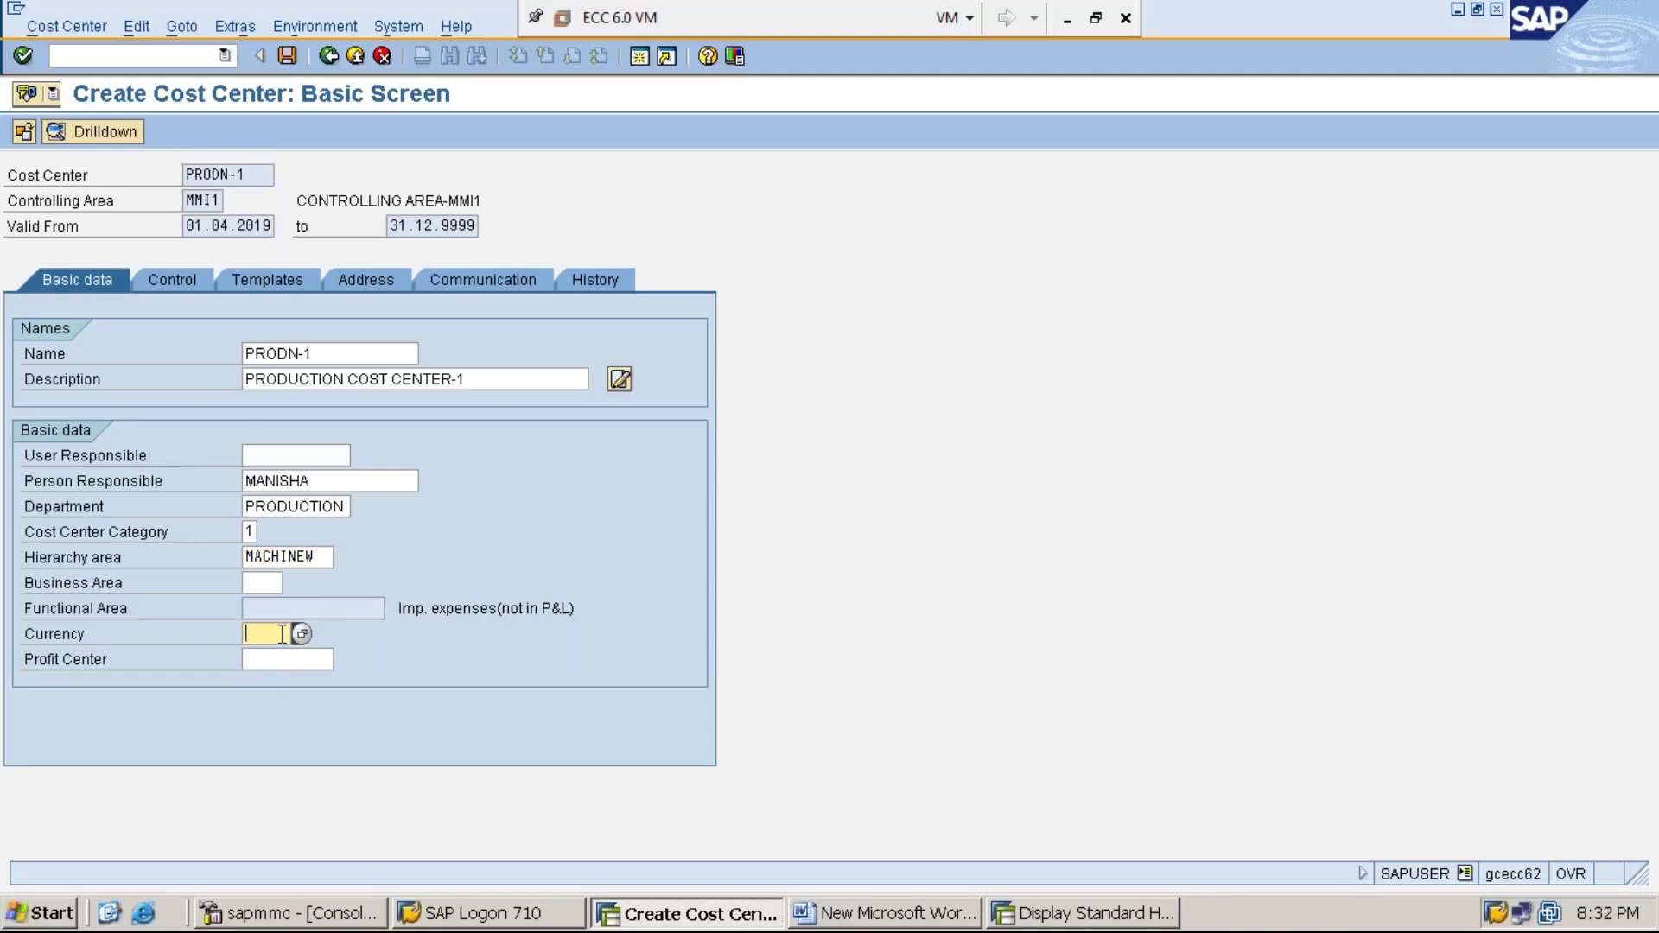
{"action": "type", "text": "INR"}
{"action": "left_click", "coordinate": [286, 59]}
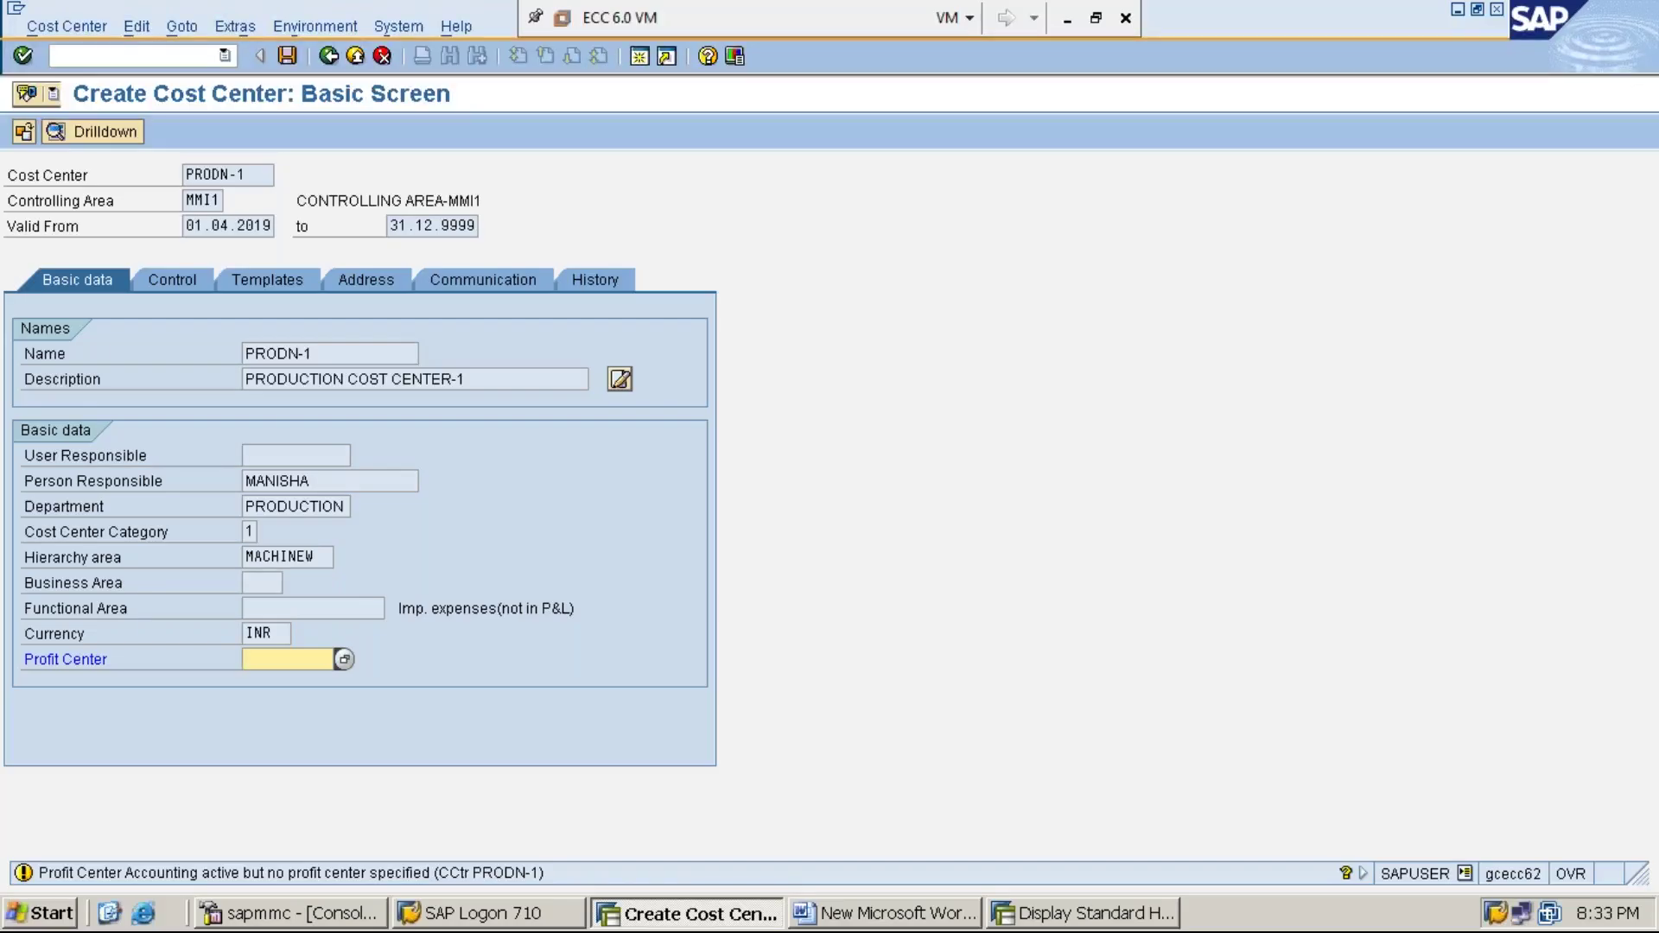
{"action": "key", "text": "Return"}
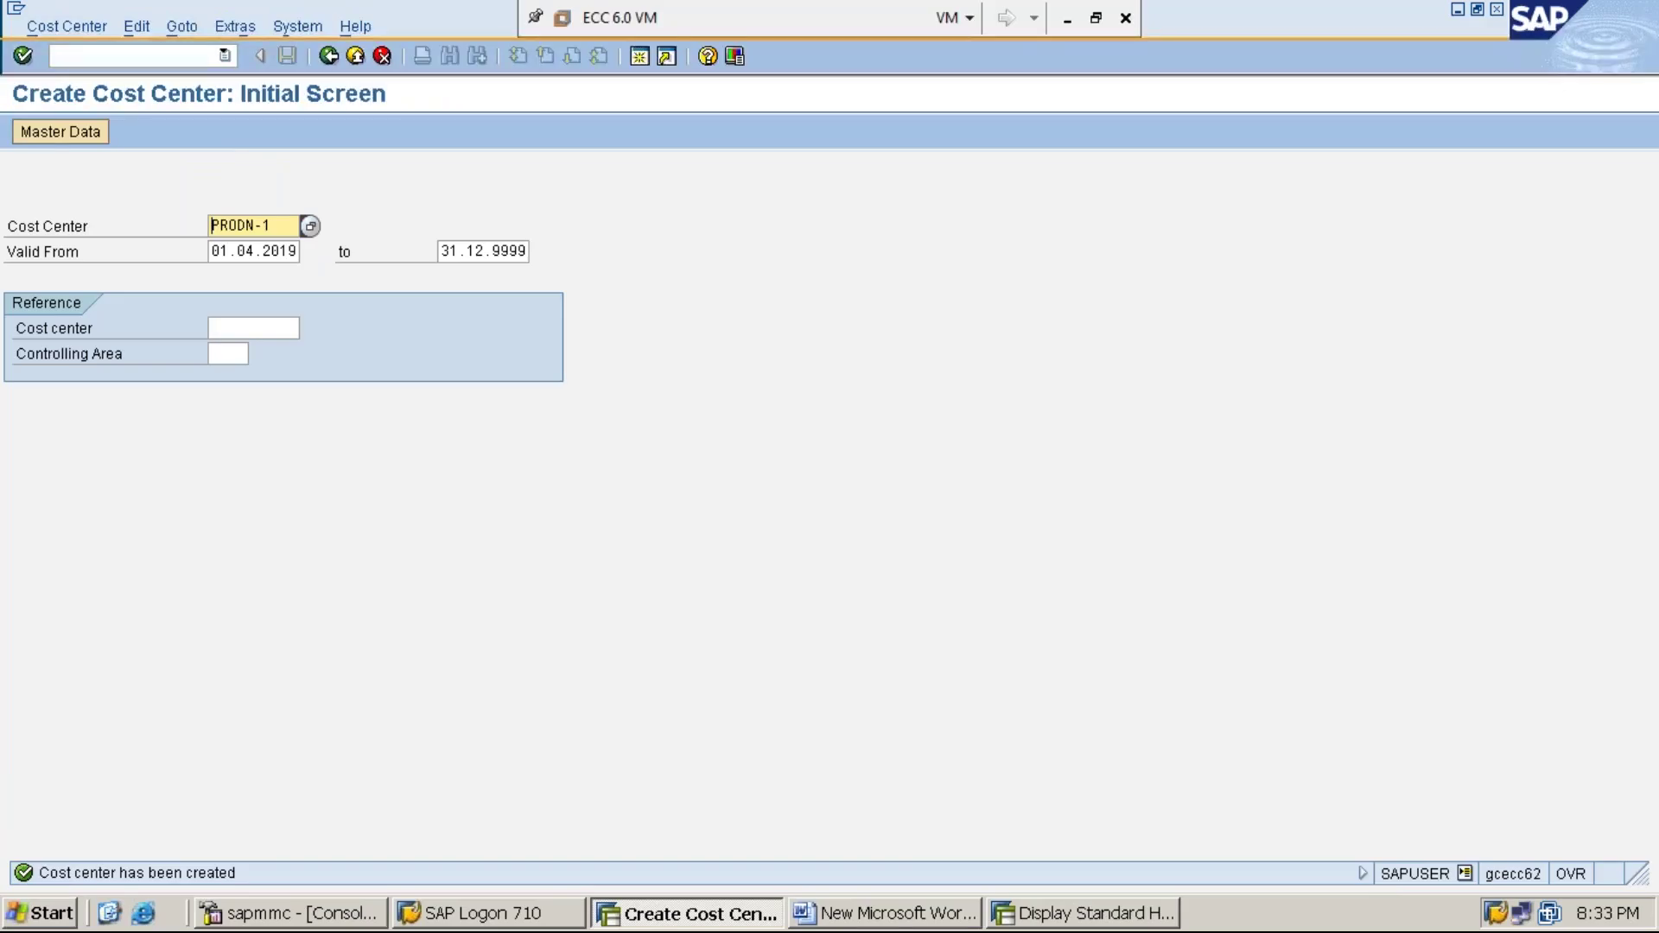
Check the cost center codes in the Word notes, and redisplay the STDHR_MMCA hierarchy in SAP down to MACHINEW under PRODN-WEST
{"action": "left_click", "coordinate": [899, 917]}
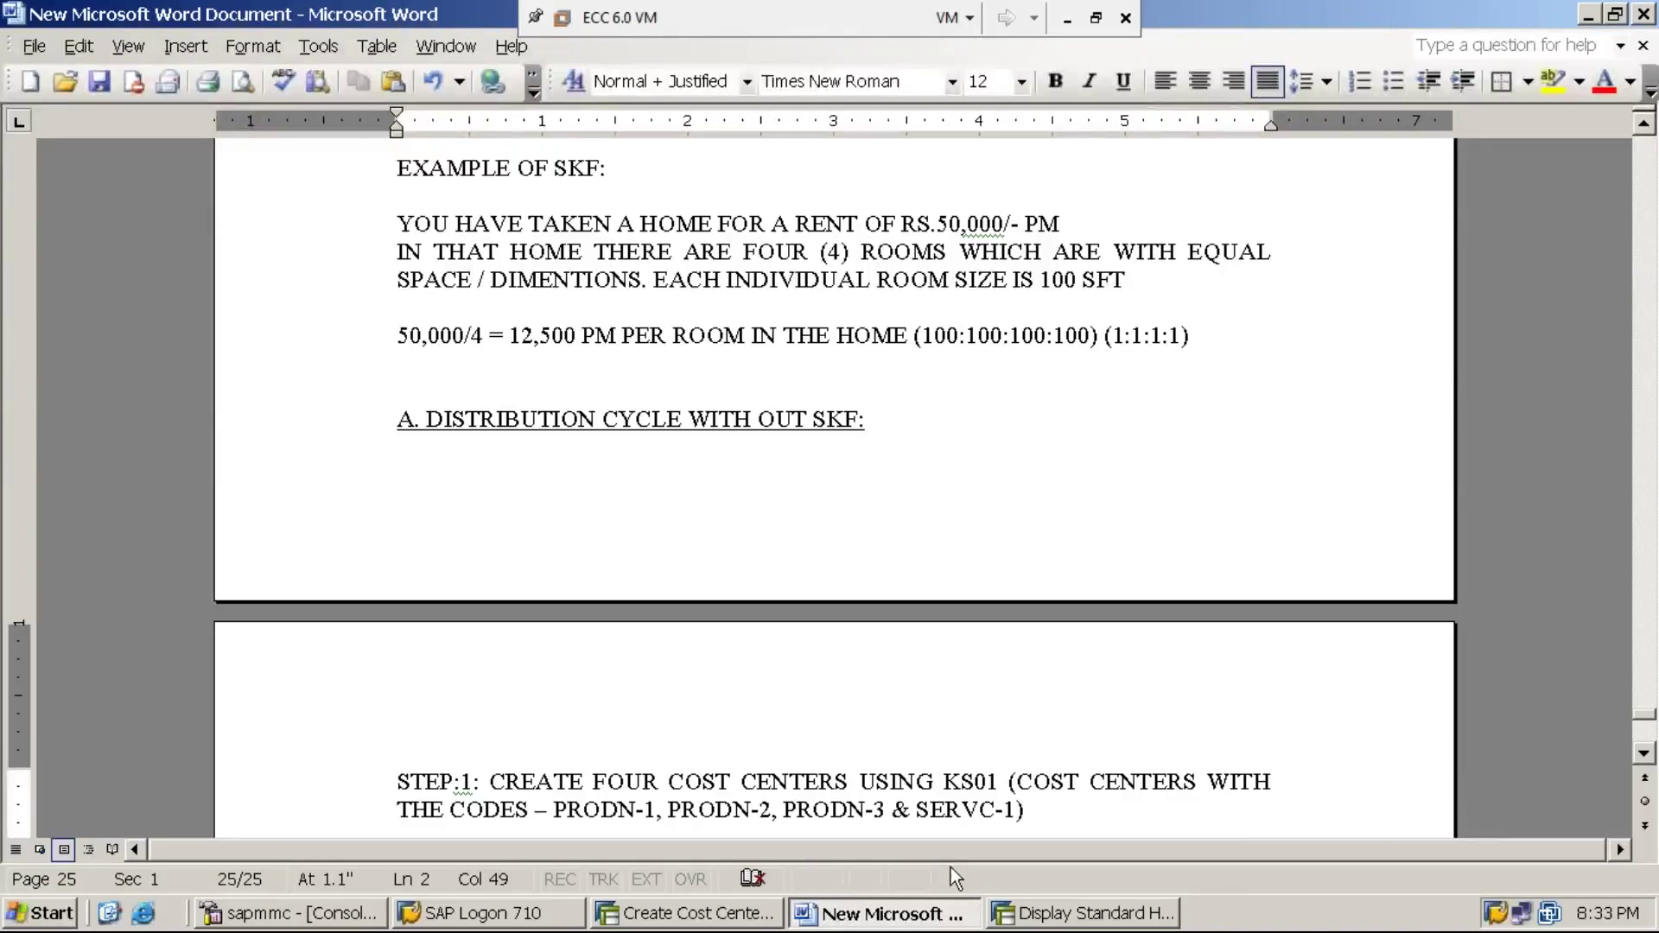
{"action": "left_click", "coordinate": [717, 918]}
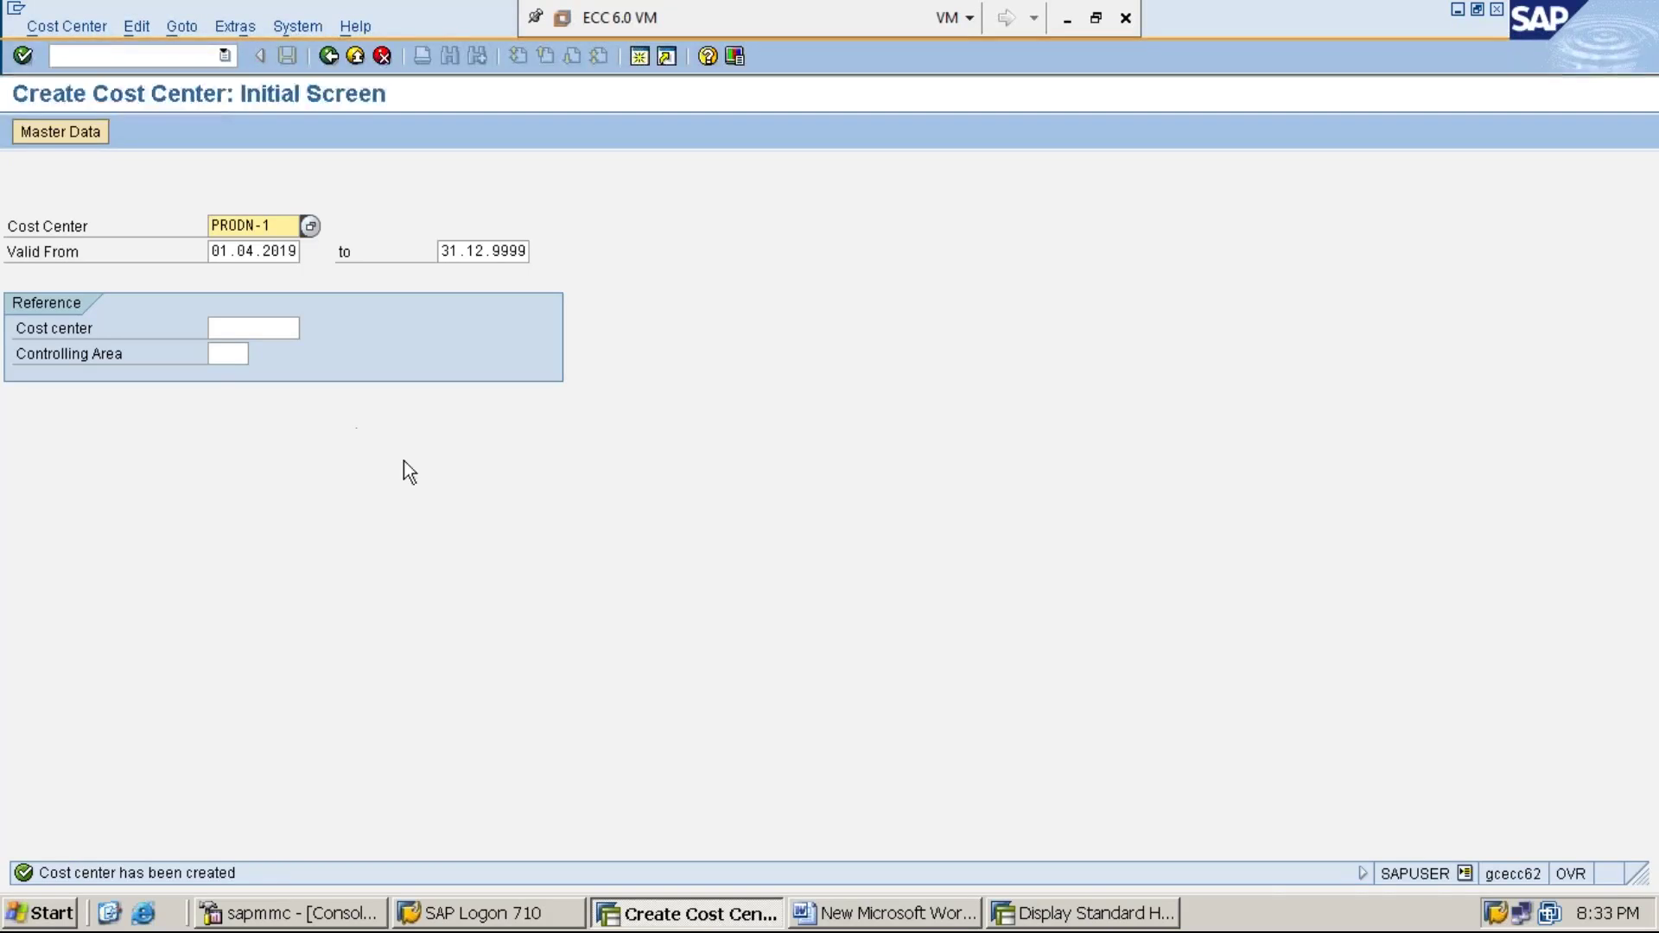
{"action": "left_click", "coordinate": [1061, 916]}
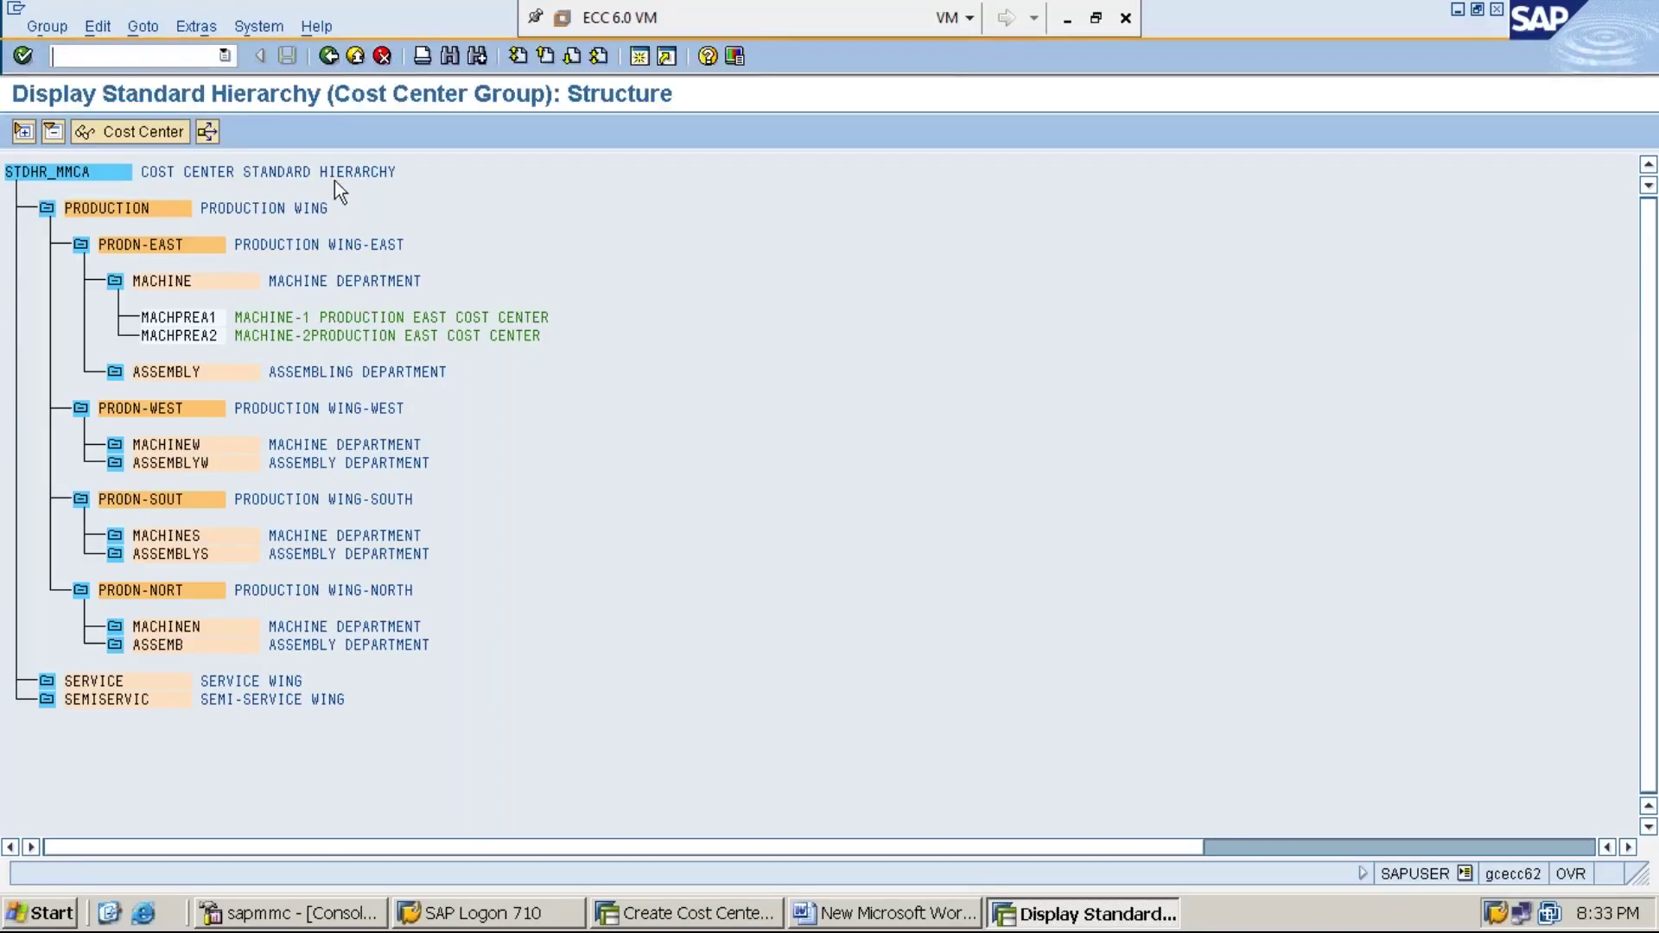
{"action": "left_click", "coordinate": [329, 59]}
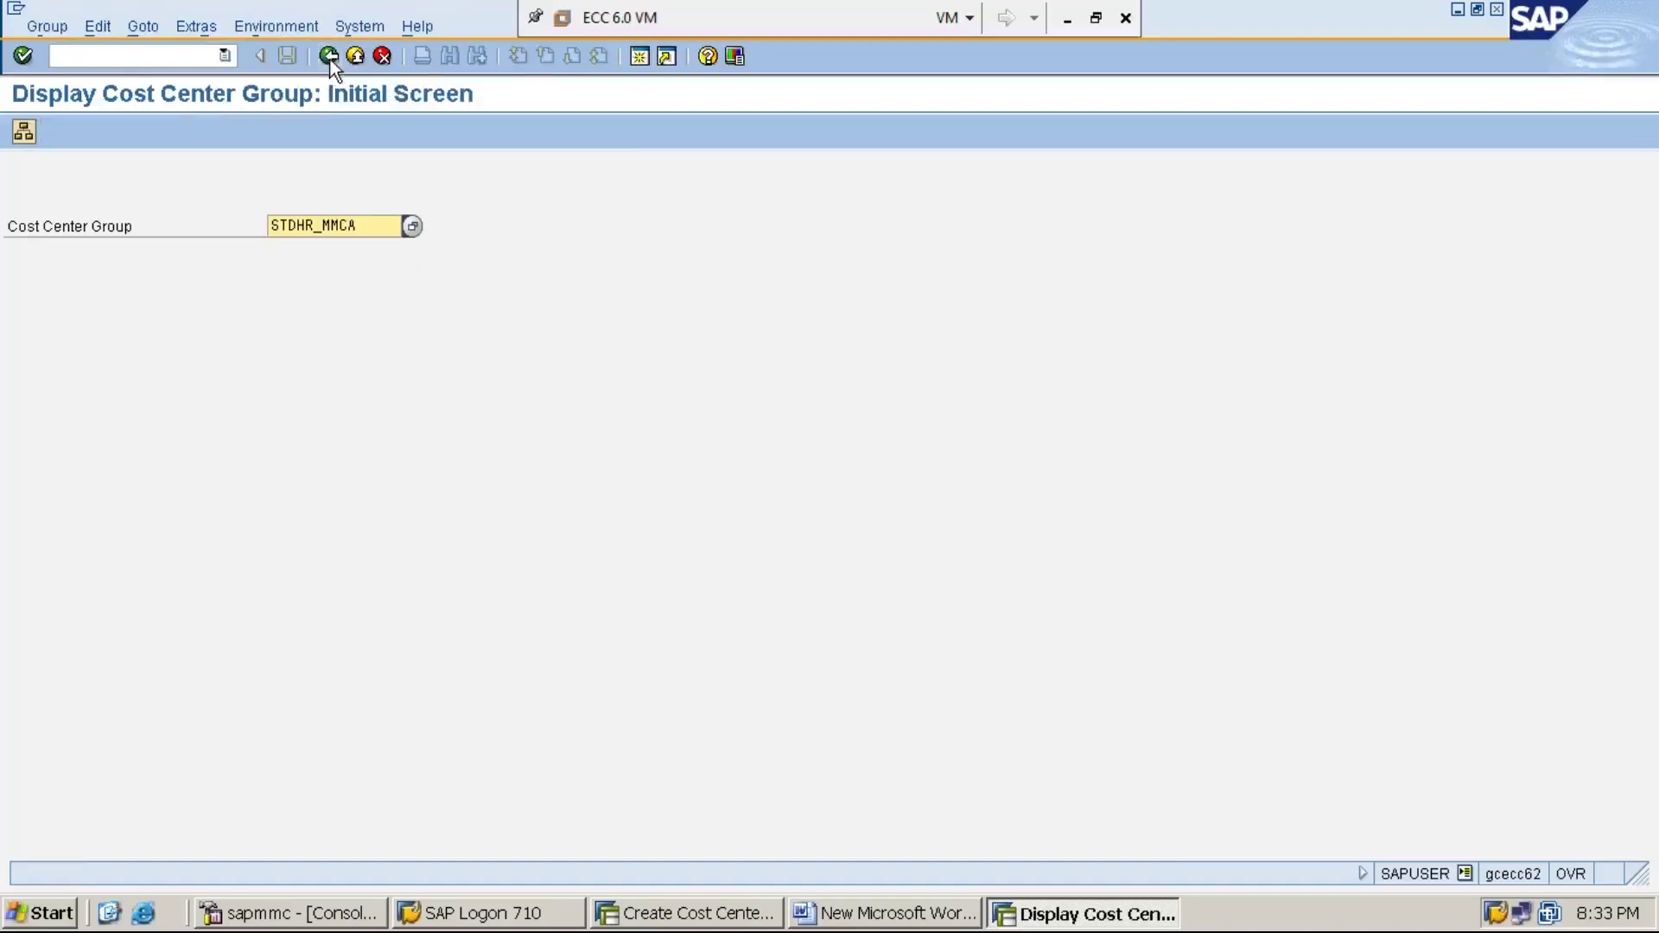
{"action": "key", "text": "Return"}
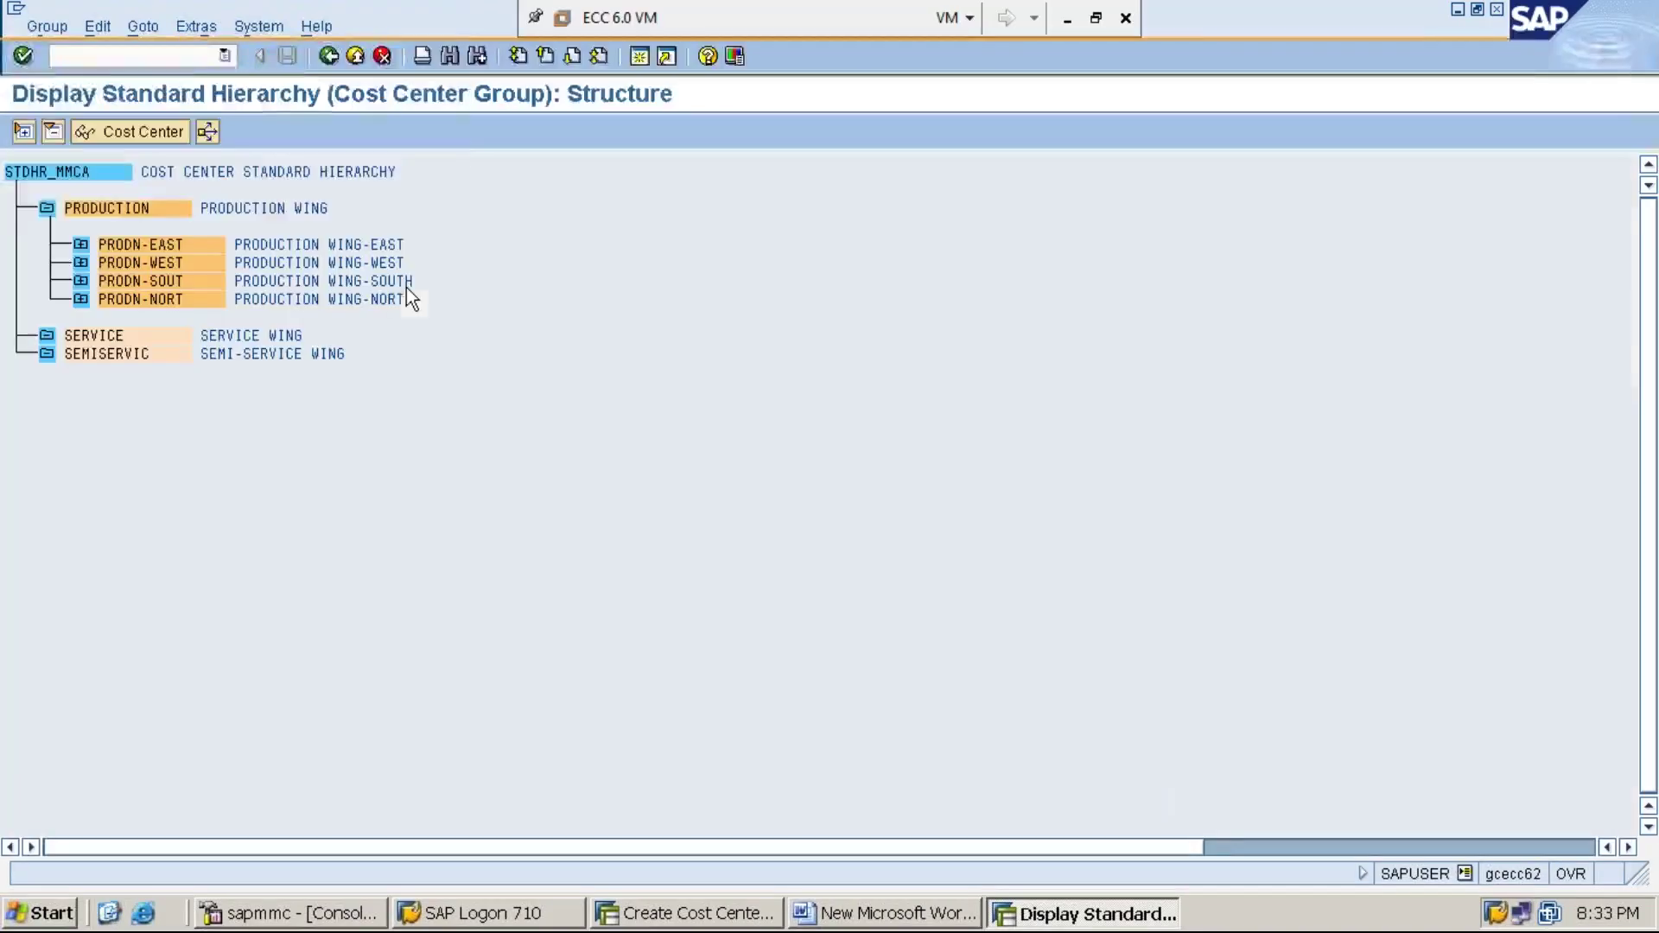
{"action": "left_click", "coordinate": [80, 262]}
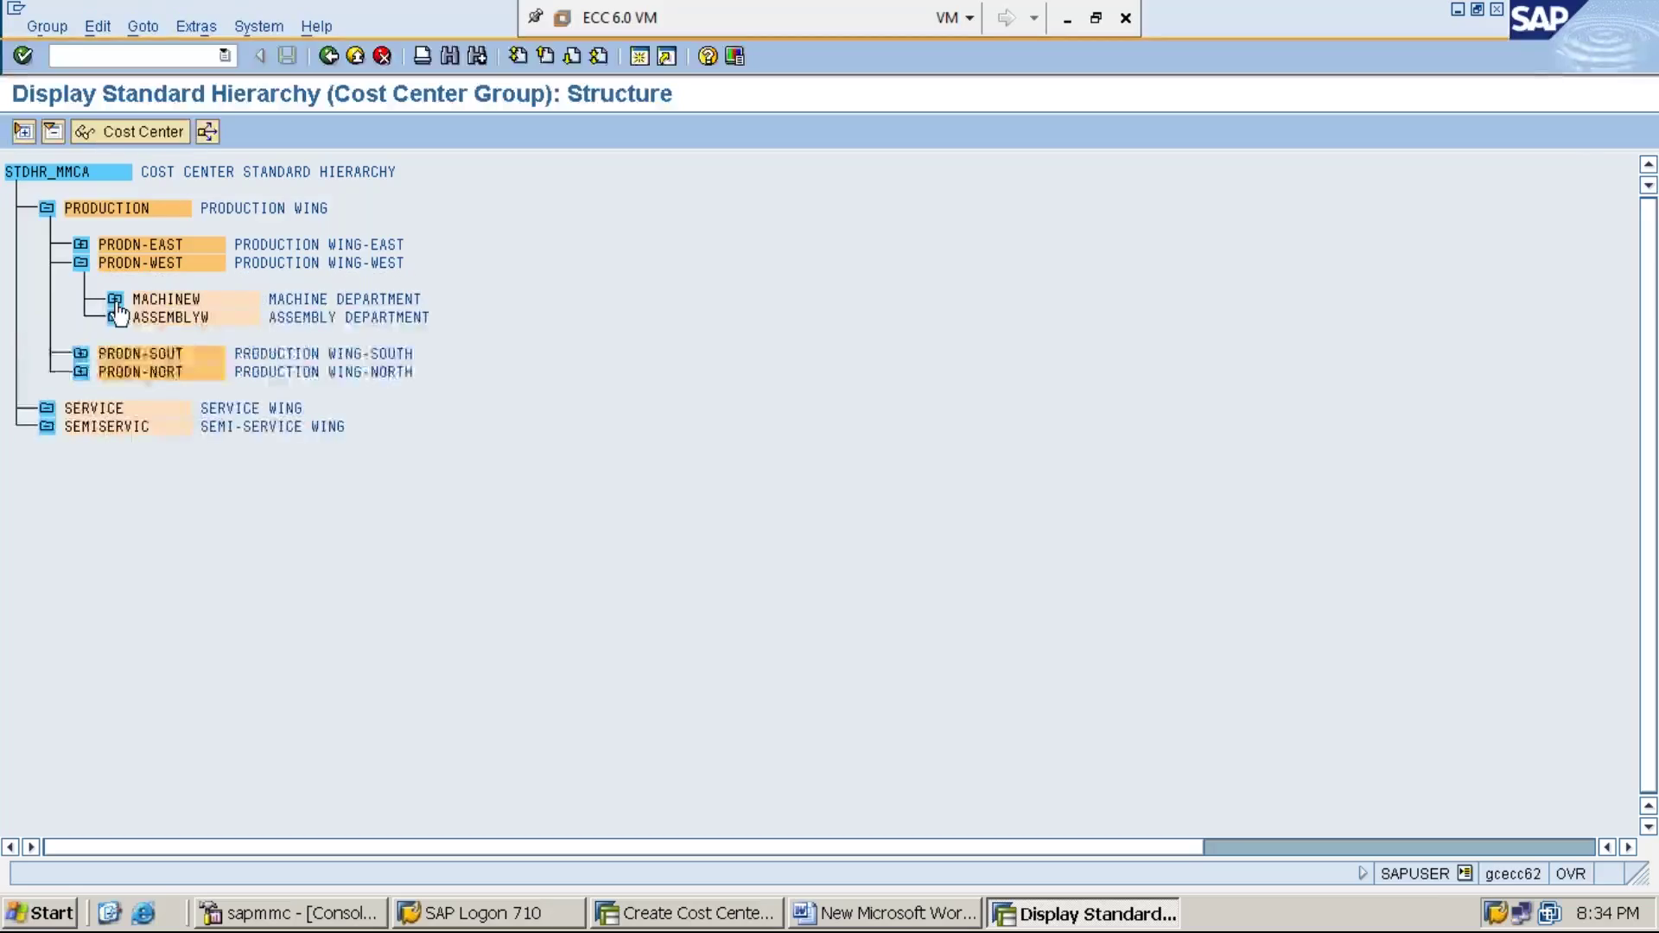
{"action": "left_click", "coordinate": [115, 299]}
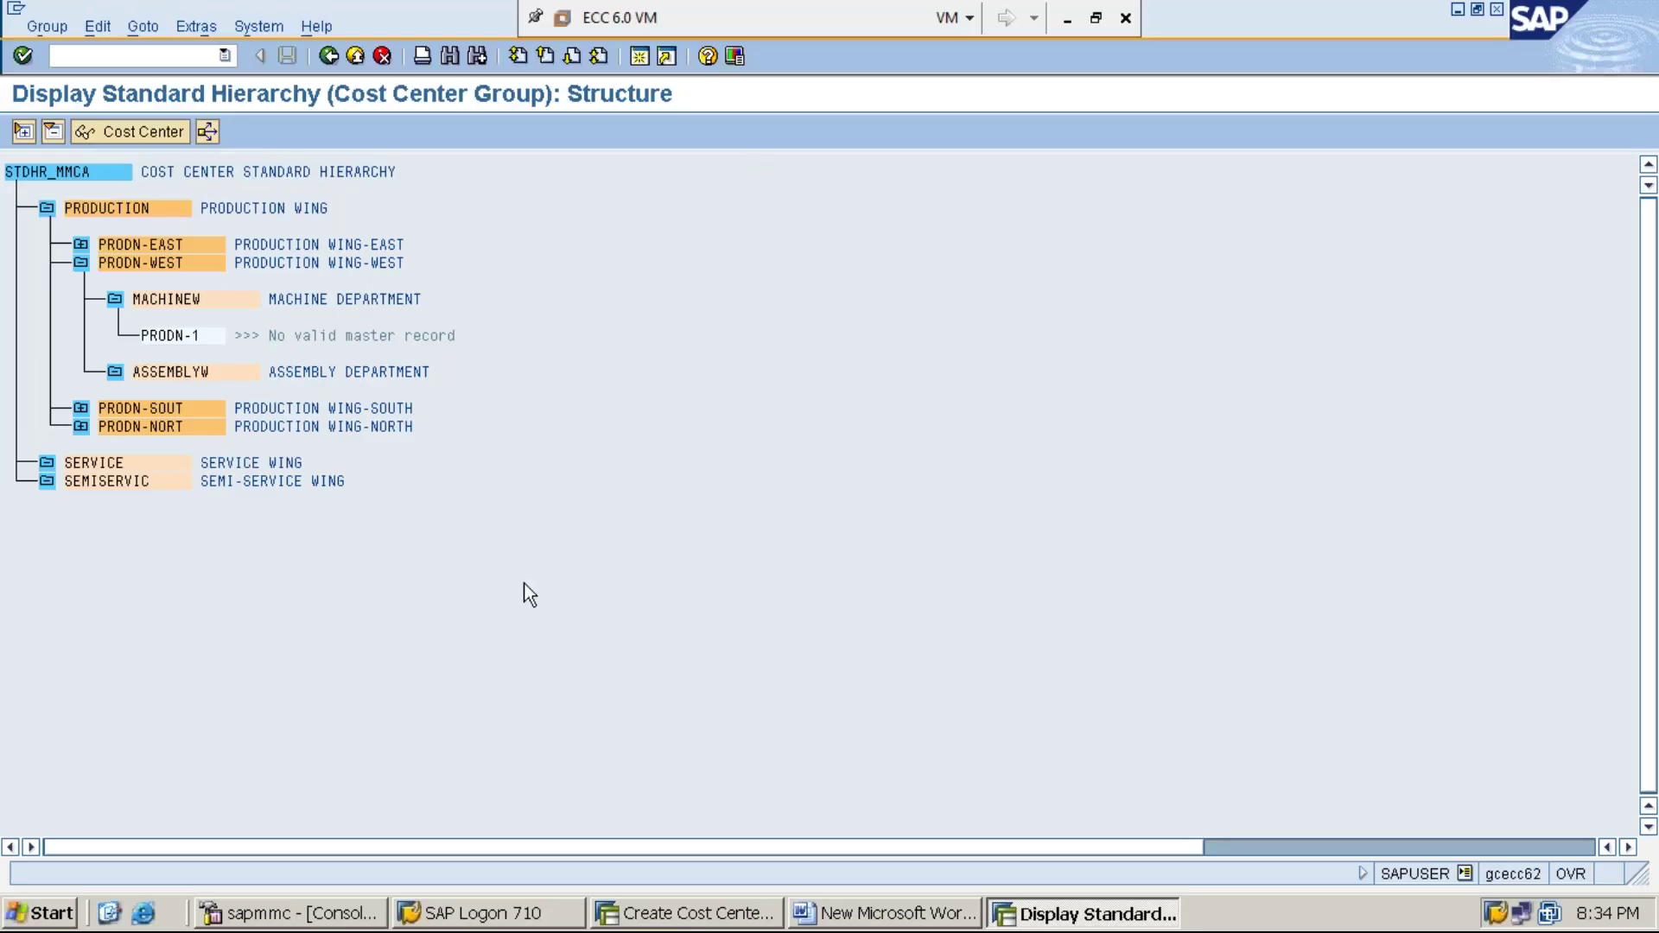
Return to cost center creation, enter PRODN-2 as the cost center with the same validity period, and continue to its basic data
{"action": "left_click", "coordinate": [731, 913]}
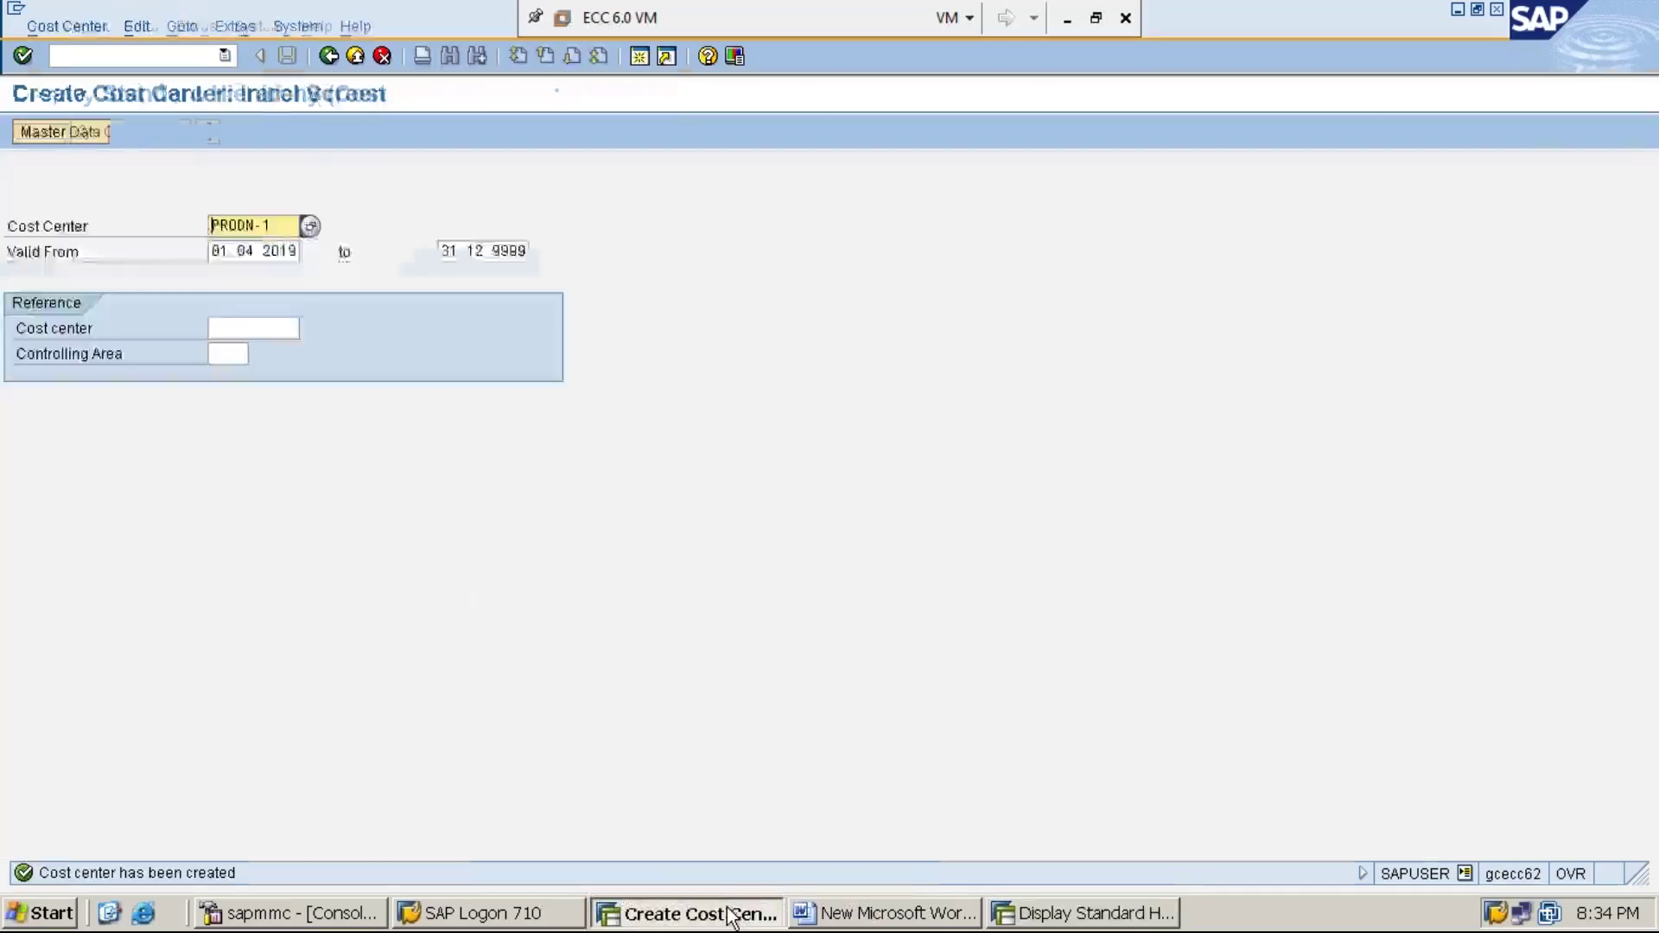
{"action": "left_click", "coordinate": [285, 227]}
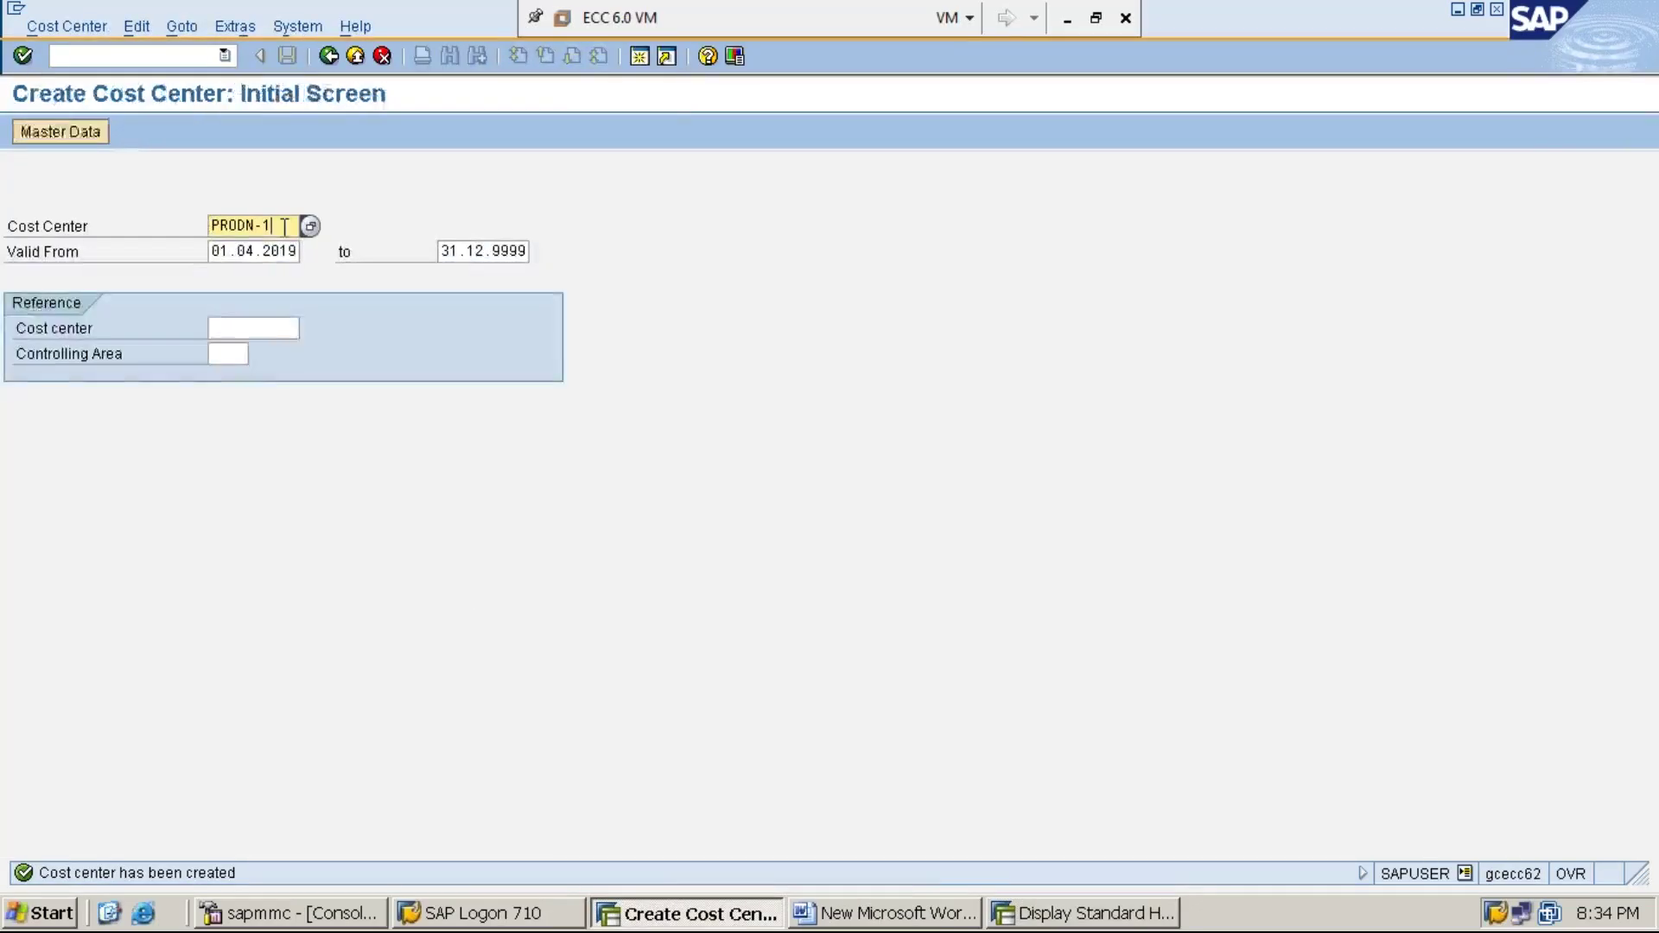
{"action": "key", "text": "BackSpace"}
{"action": "key", "text": "BackSpace"}
{"action": "type", "text": "-2"}
{"action": "left_click", "coordinate": [256, 246]}
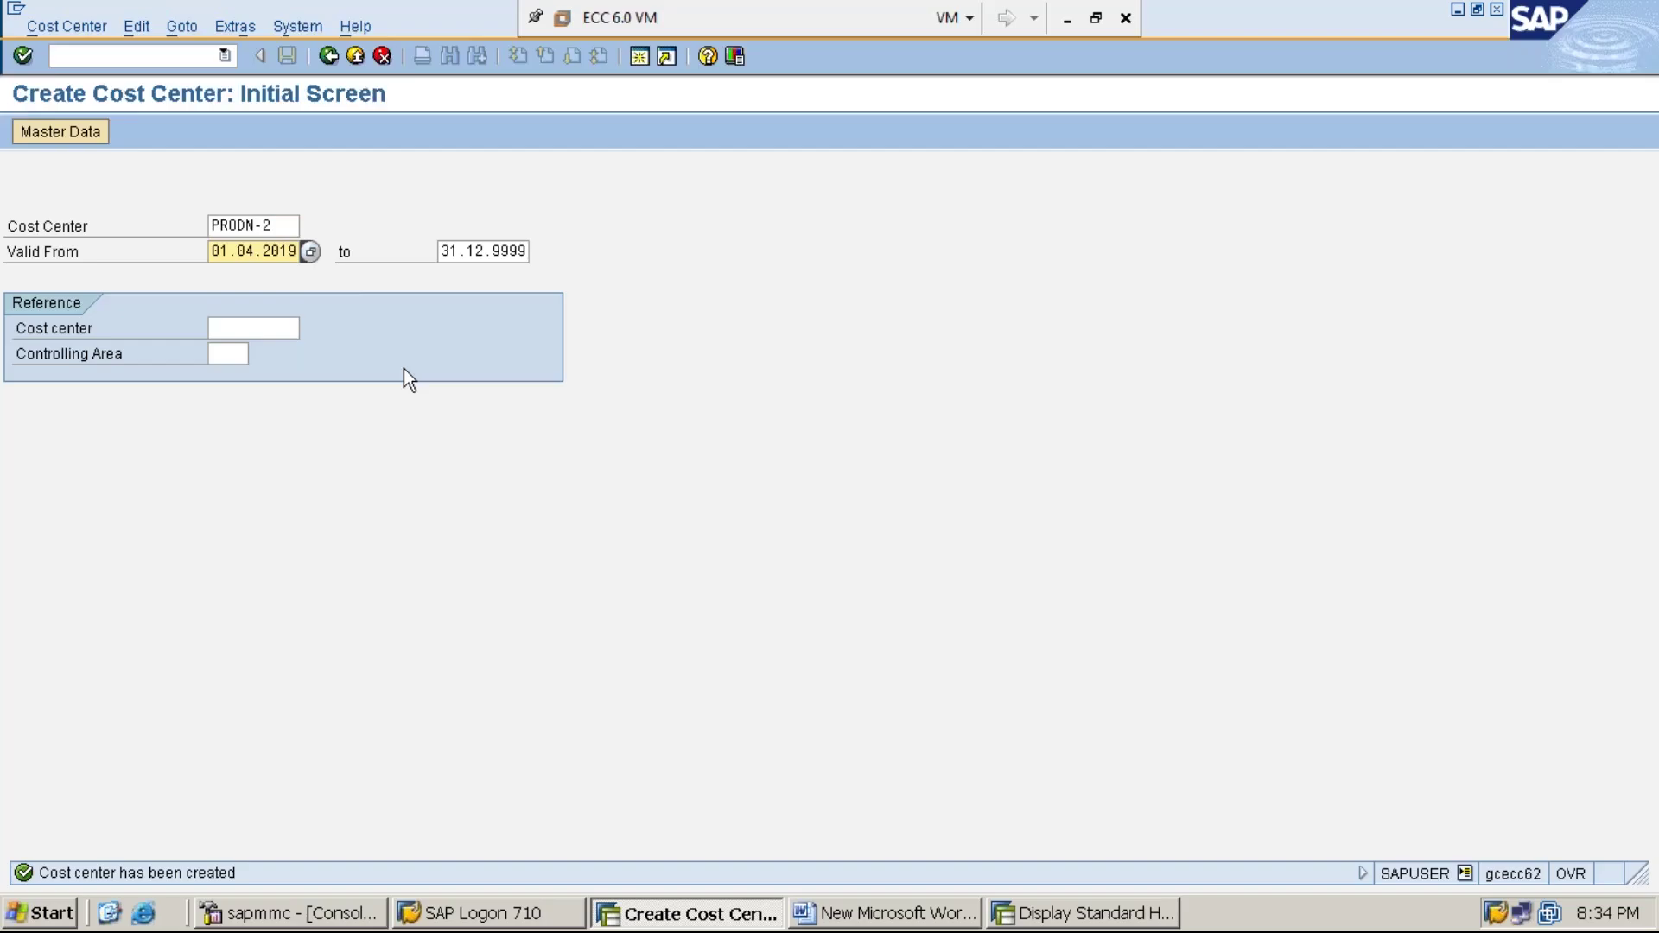
{"action": "key", "text": "Return"}
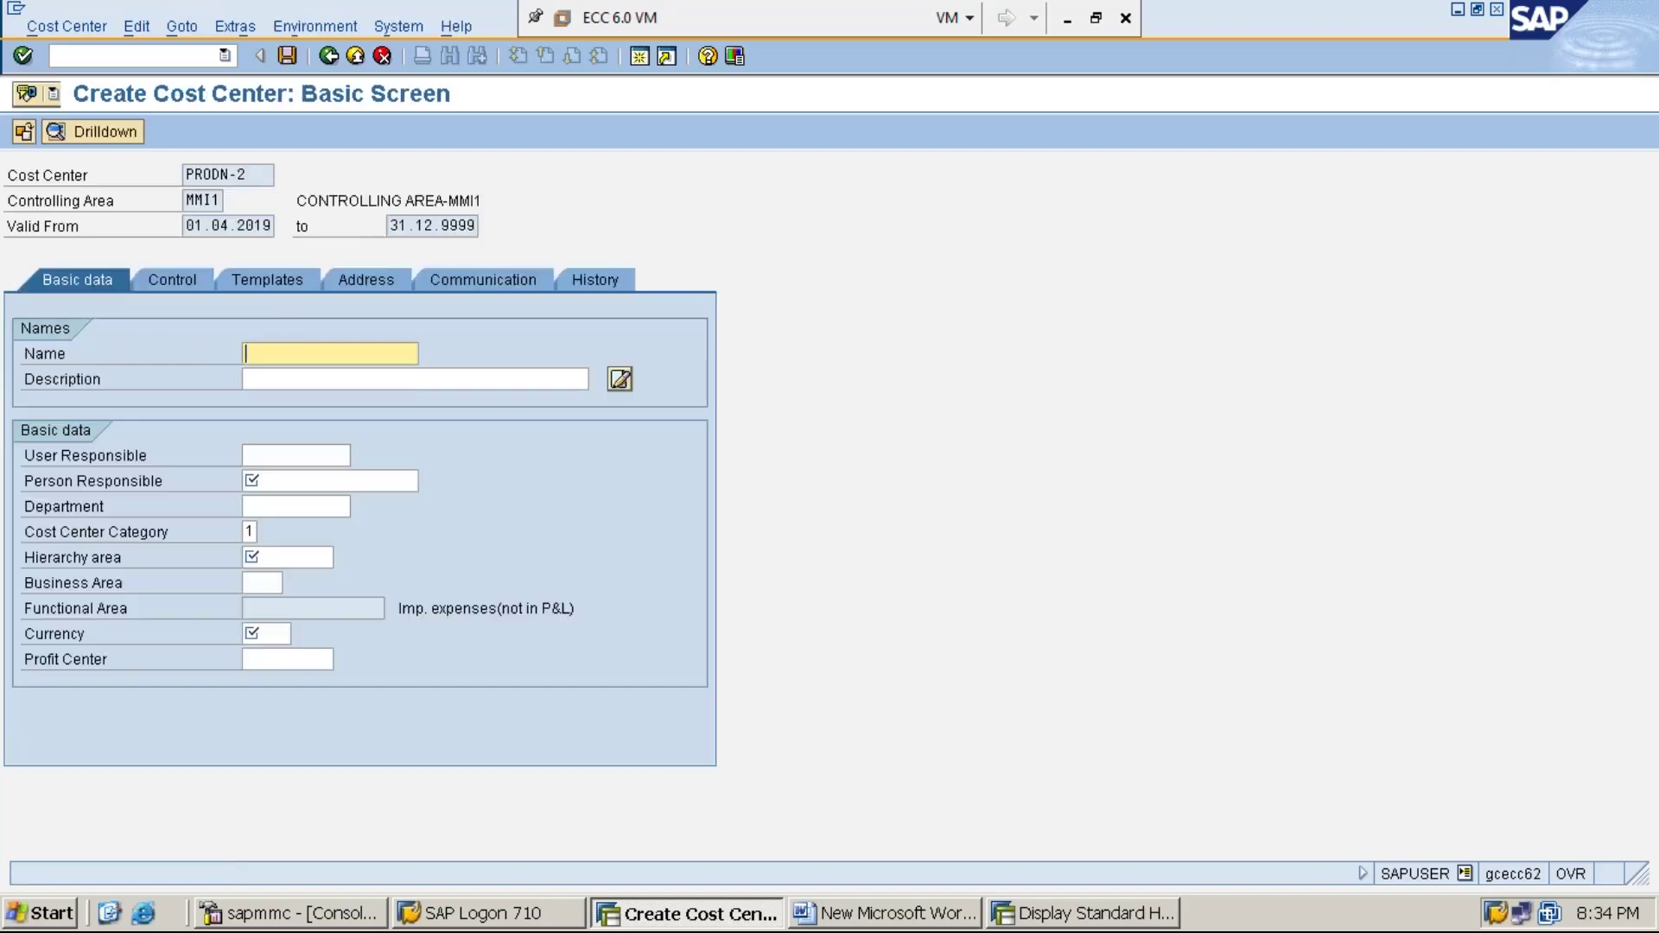
Name the cost center PRODN-2 and describe it as PRODUCTION COST CENTER-2
{"action": "type", "text": "P"}
{"action": "key", "text": "Return"}
{"action": "key", "text": "BackSpace"}
{"action": "type", "text": "2"}
{"action": "key", "text": "Tab"}
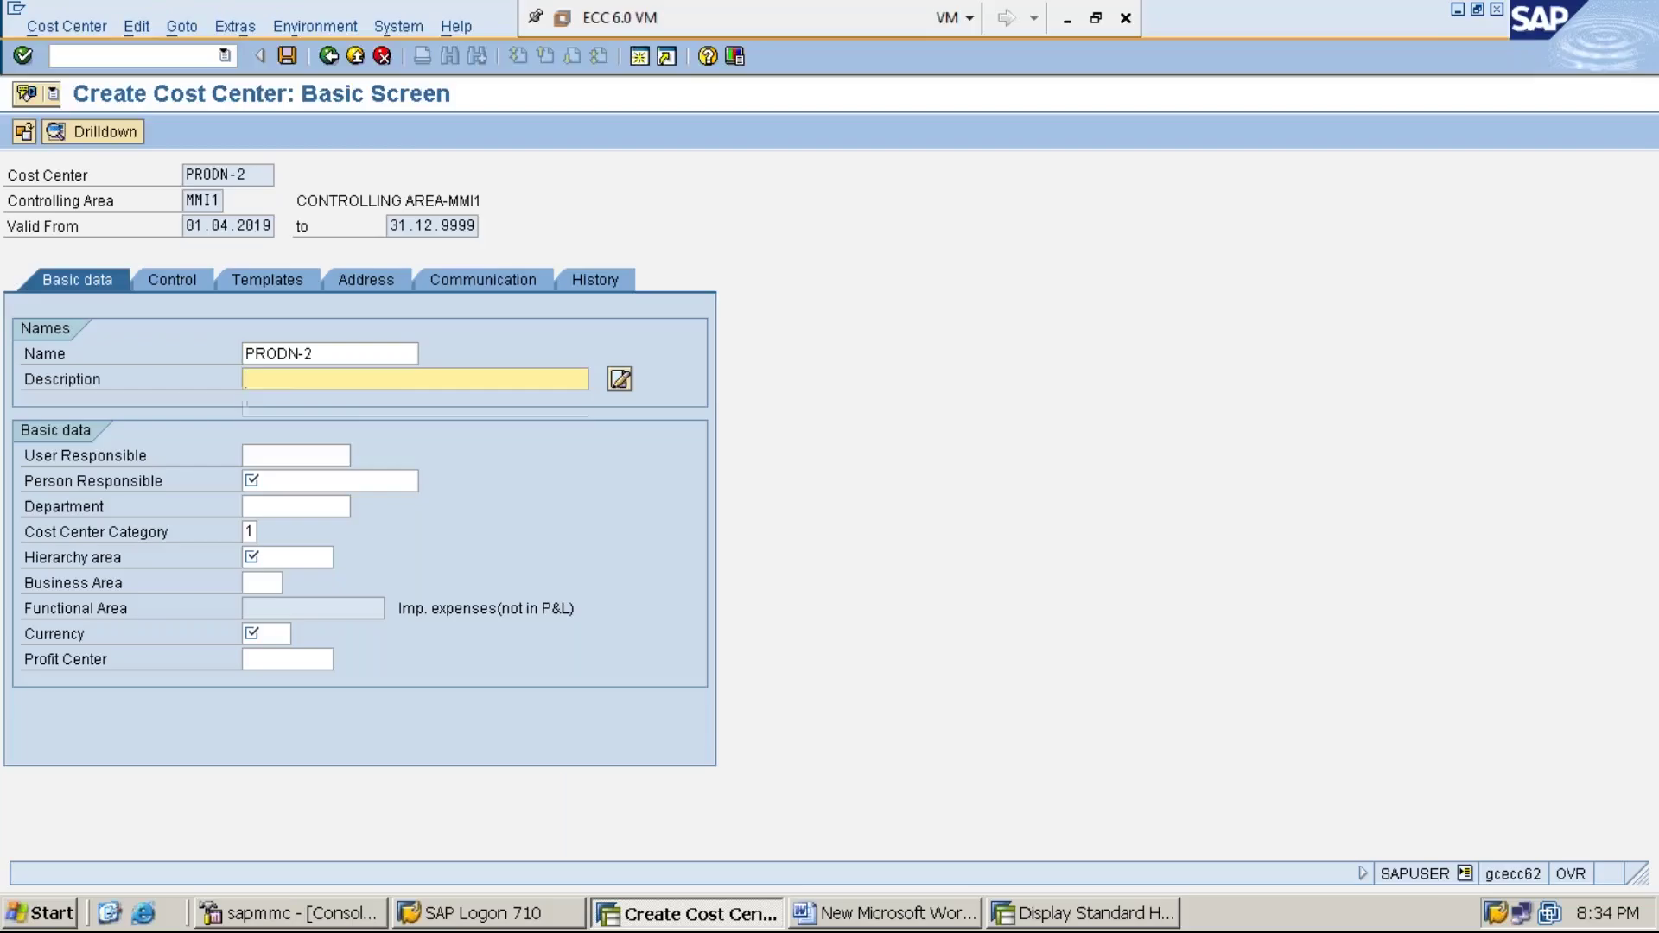
{"action": "type", "text": "P"}
{"action": "key", "text": "Down"}
{"action": "key", "text": "Return"}
{"action": "key", "text": "BackSpace"}
{"action": "type", "text": "2"}
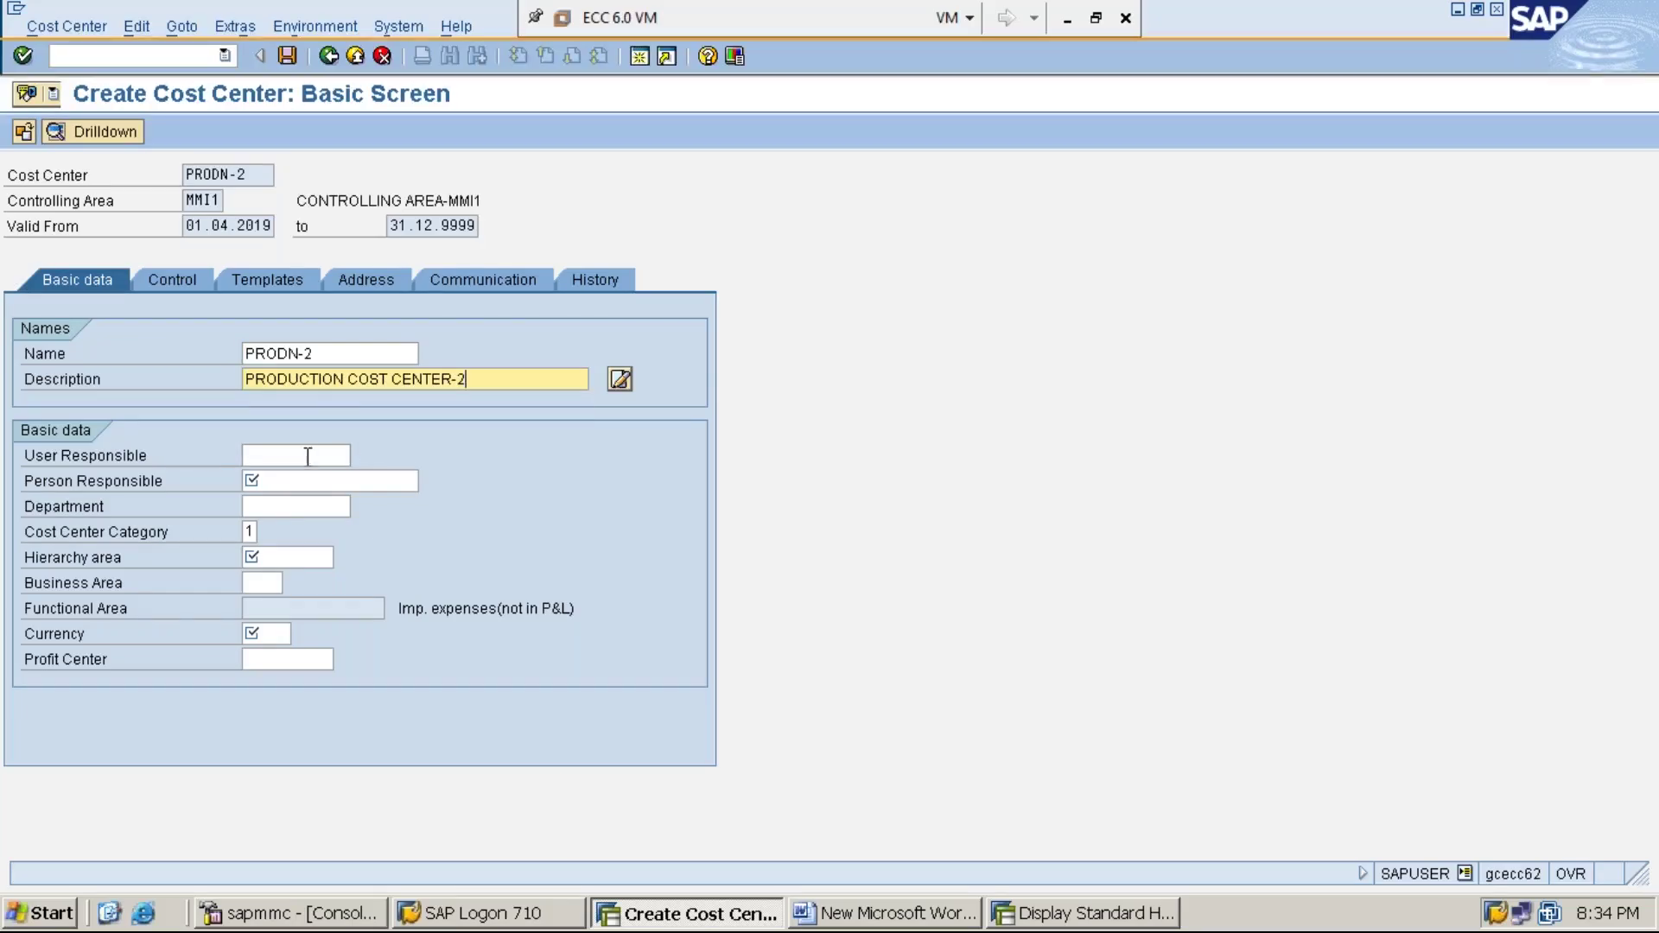
Fill in the name of the person responsible for PRODN-2 and set its department to PRODUCTION
{"action": "left_click", "coordinate": [314, 481]}
{"action": "type", "text": "M"}
{"action": "key", "text": "Down"}
{"action": "key", "text": "Return"}
{"action": "key", "text": "Tab"}
{"action": "type", "text": "P"}
{"action": "key", "text": "Down"}
{"action": "key", "text": "Return"}
{"action": "key", "text": "Tab"}
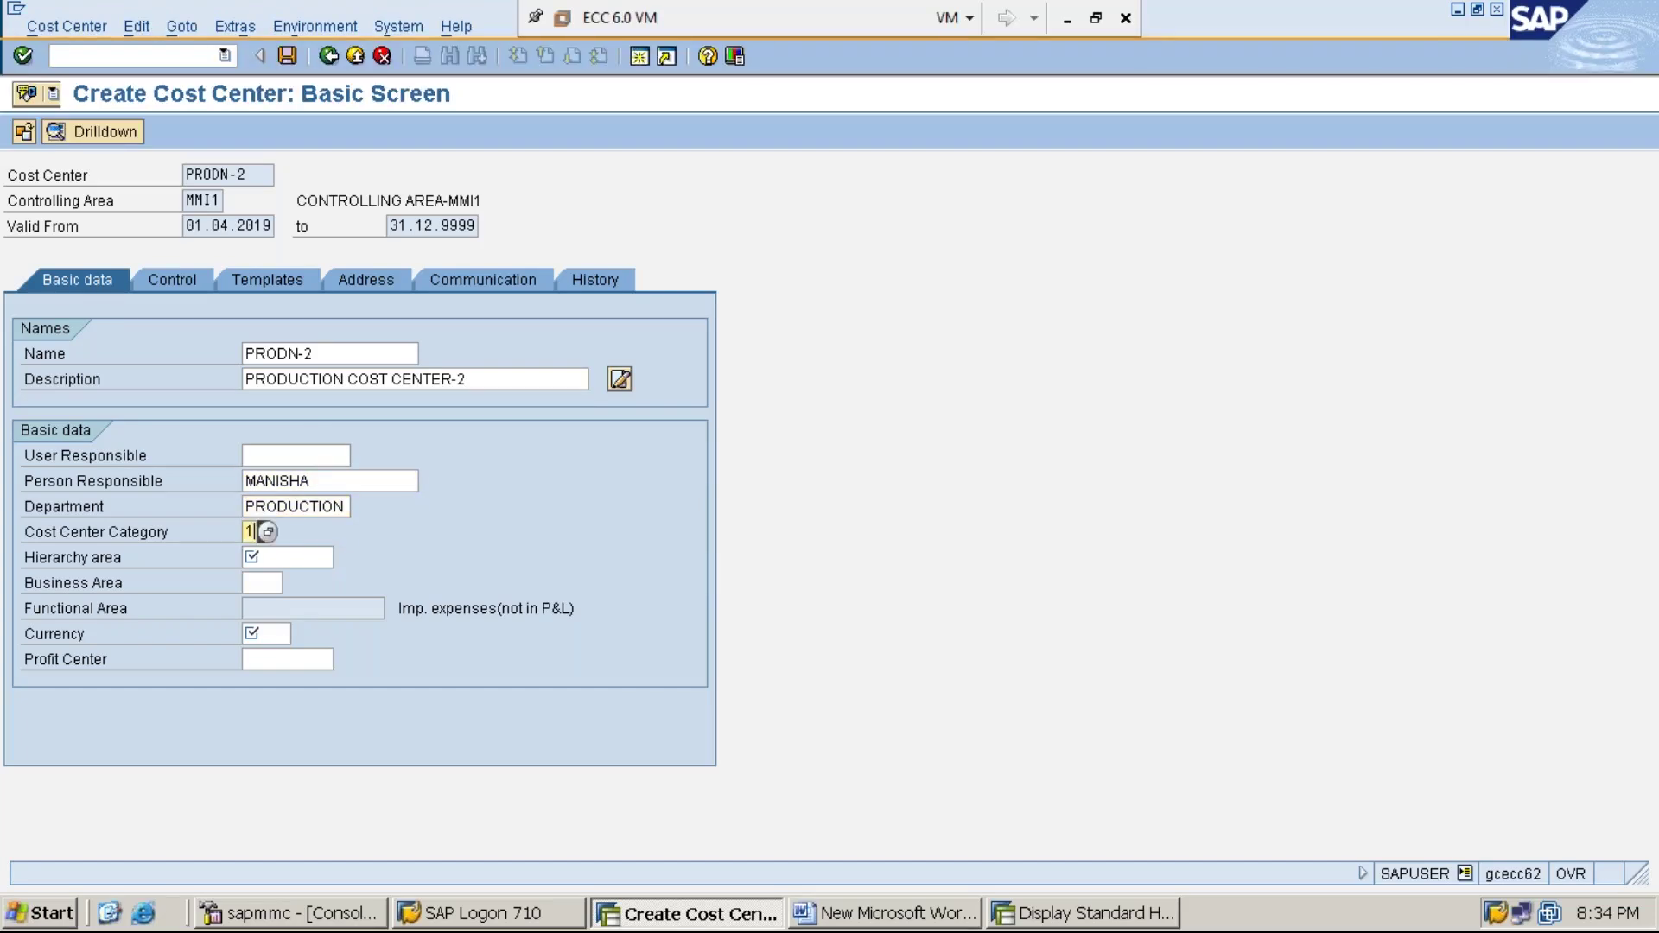
Assign PRODN-2 to hierarchy area MACHINEW with currency INR, and save it without a profit center
{"action": "left_click", "coordinate": [306, 559]}
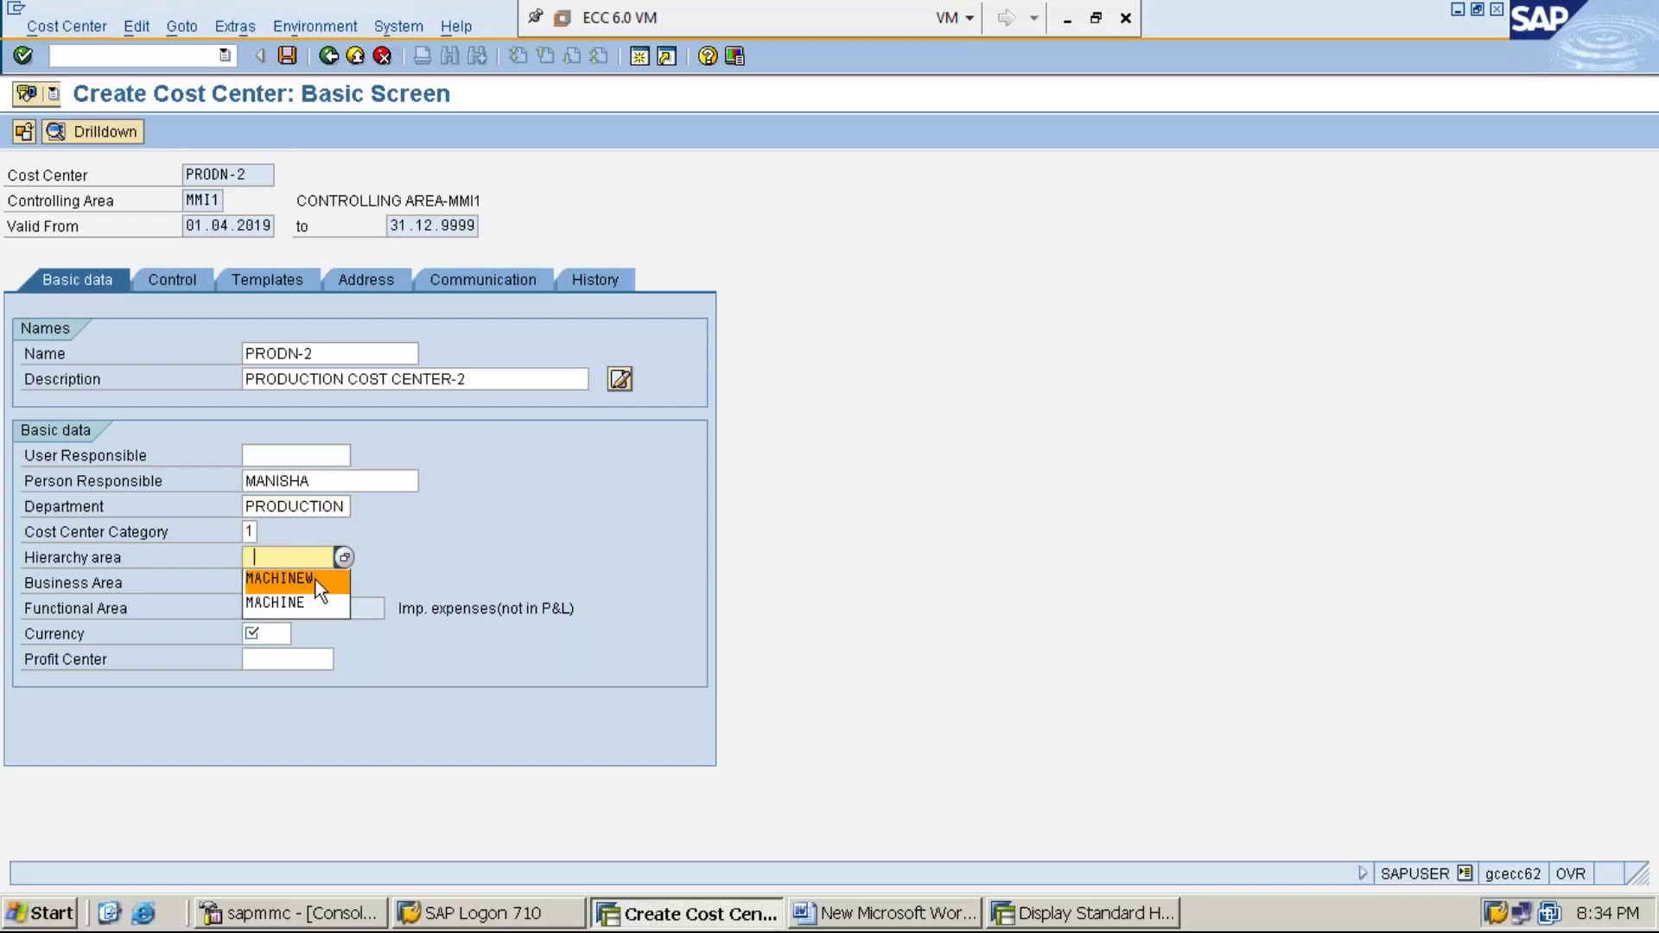
{"action": "left_click", "coordinate": [314, 579]}
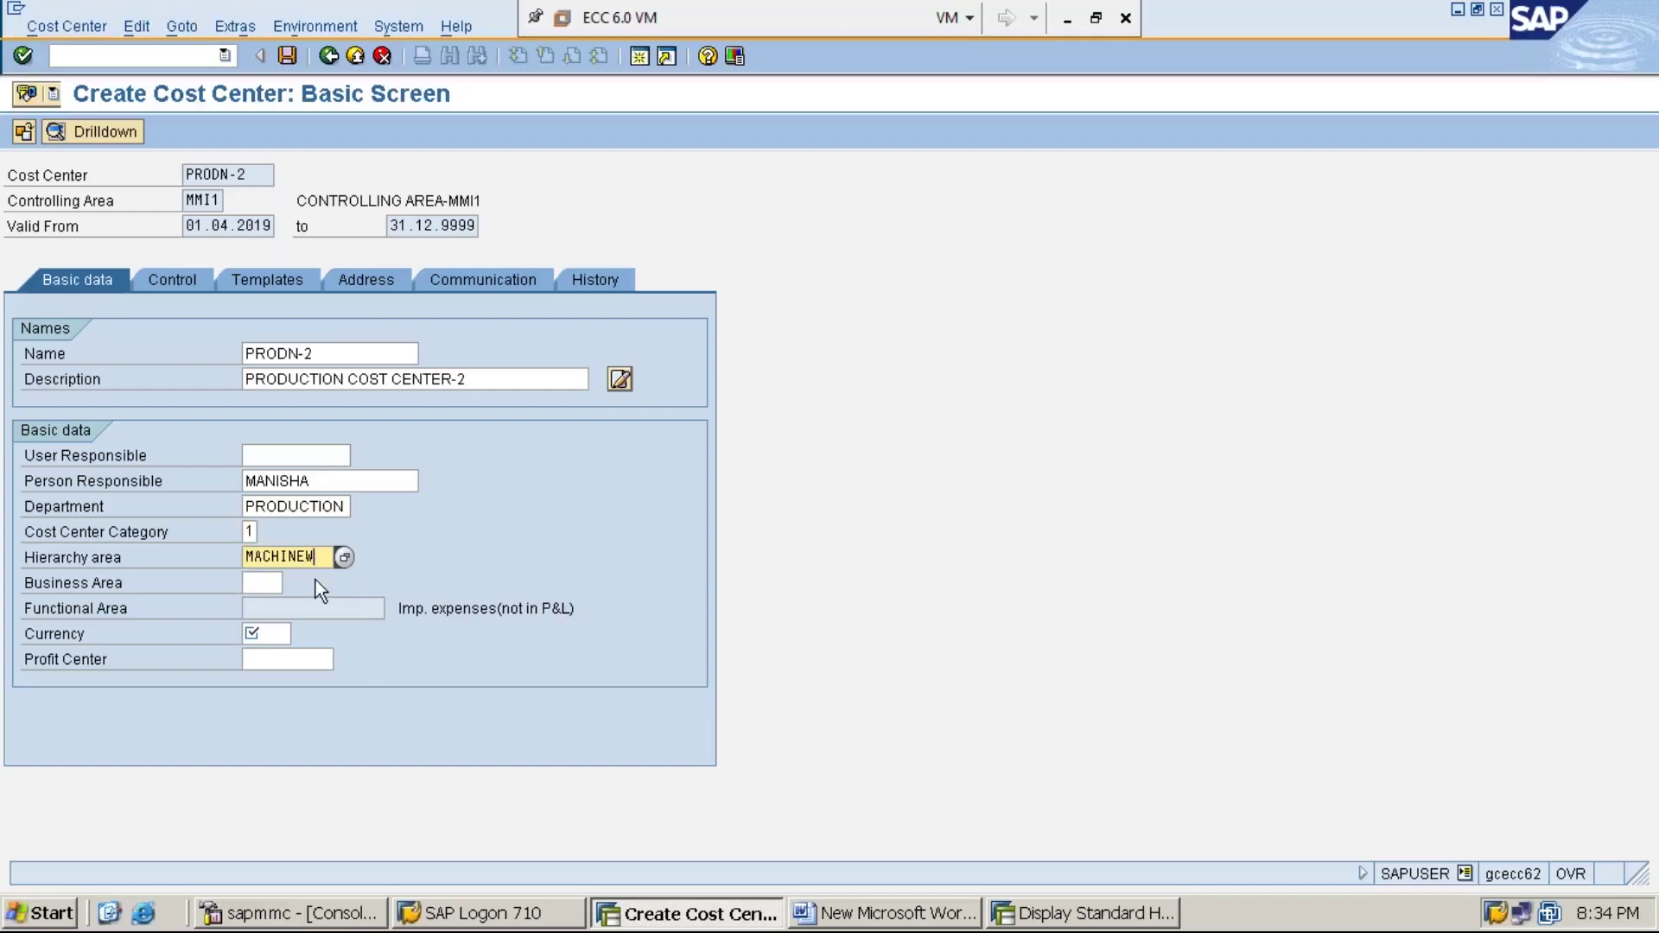
{"action": "left_click", "coordinate": [266, 634]}
{"action": "type", "text": "INR"}
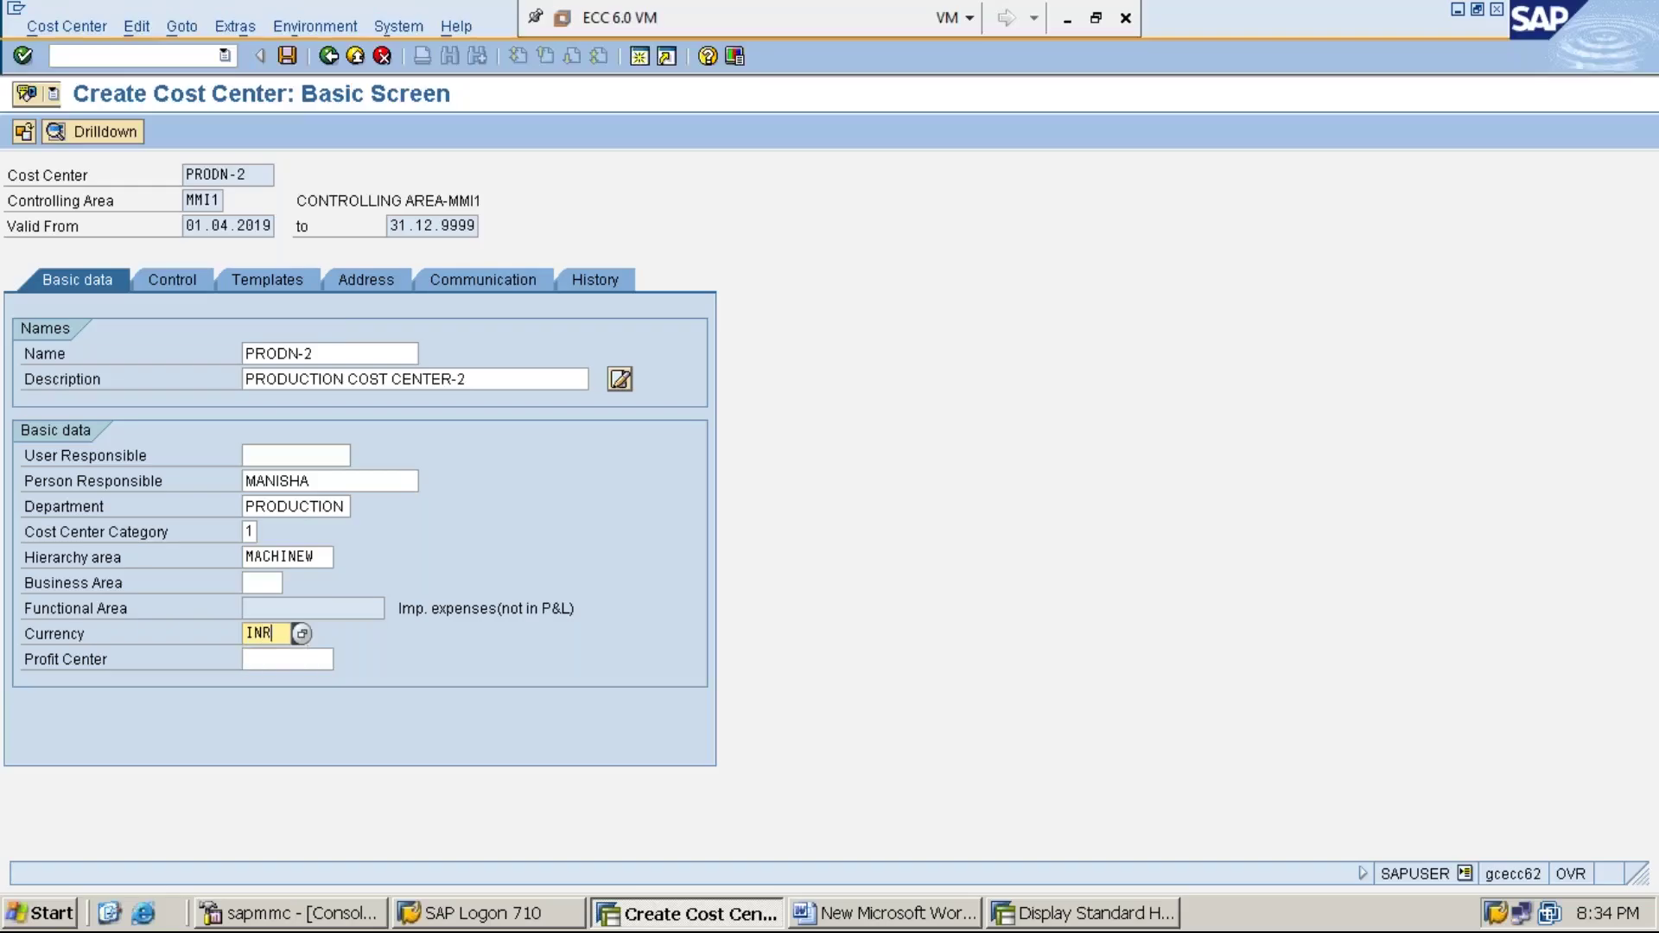
{"action": "left_click", "coordinate": [289, 57]}
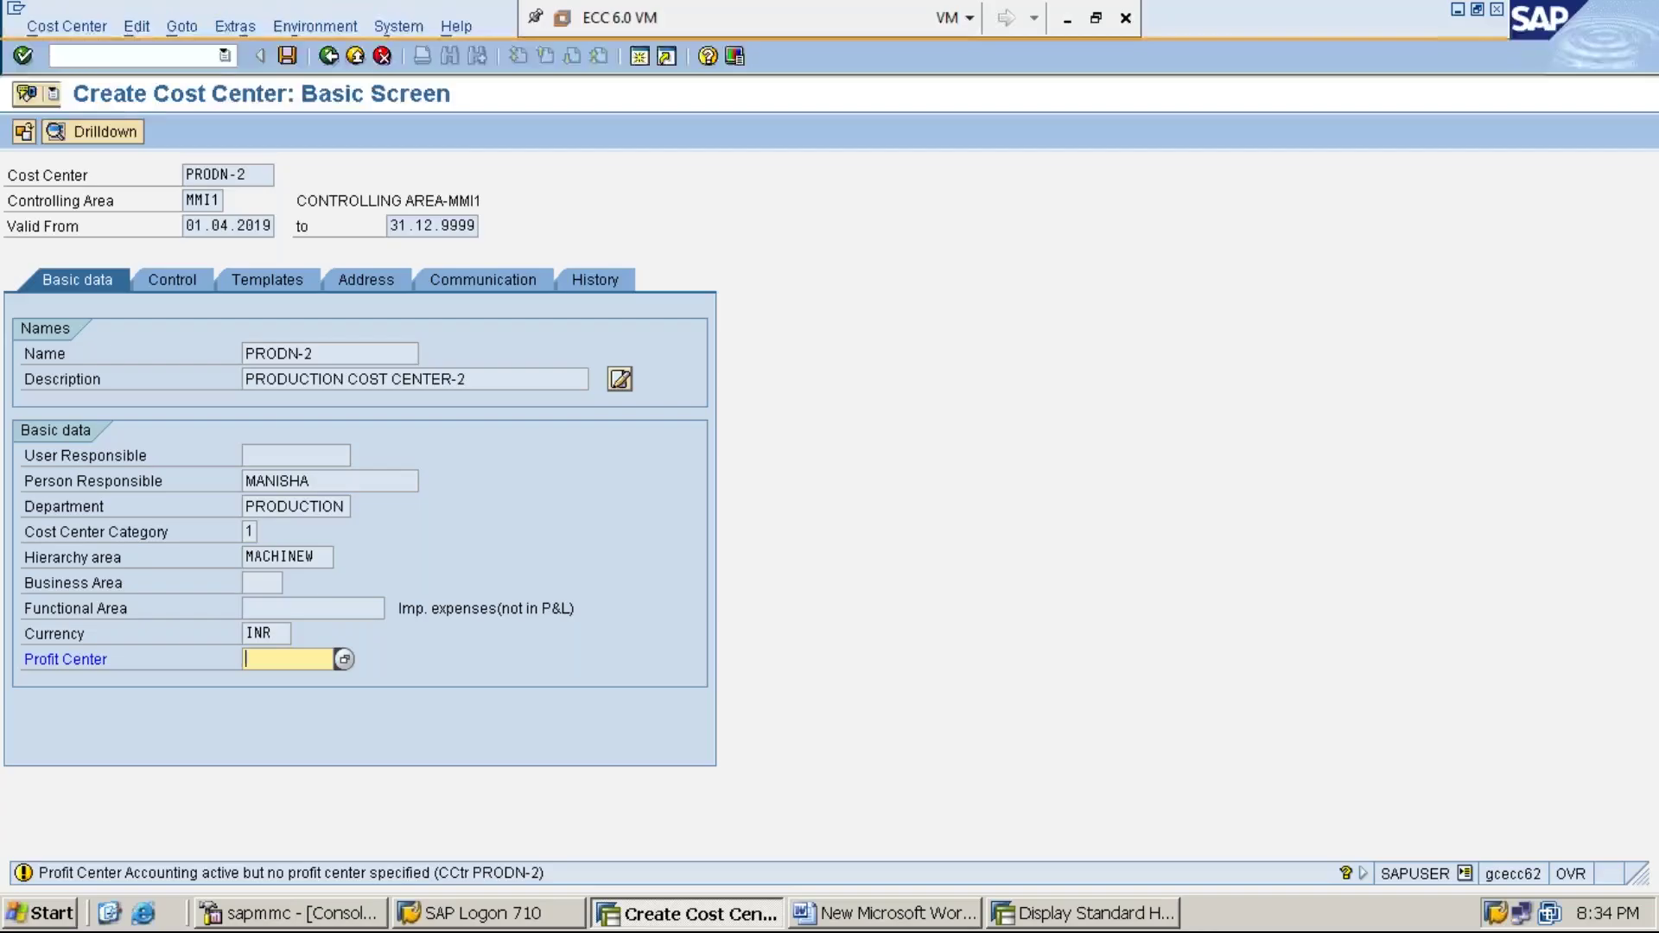
{"action": "key", "text": "Return"}
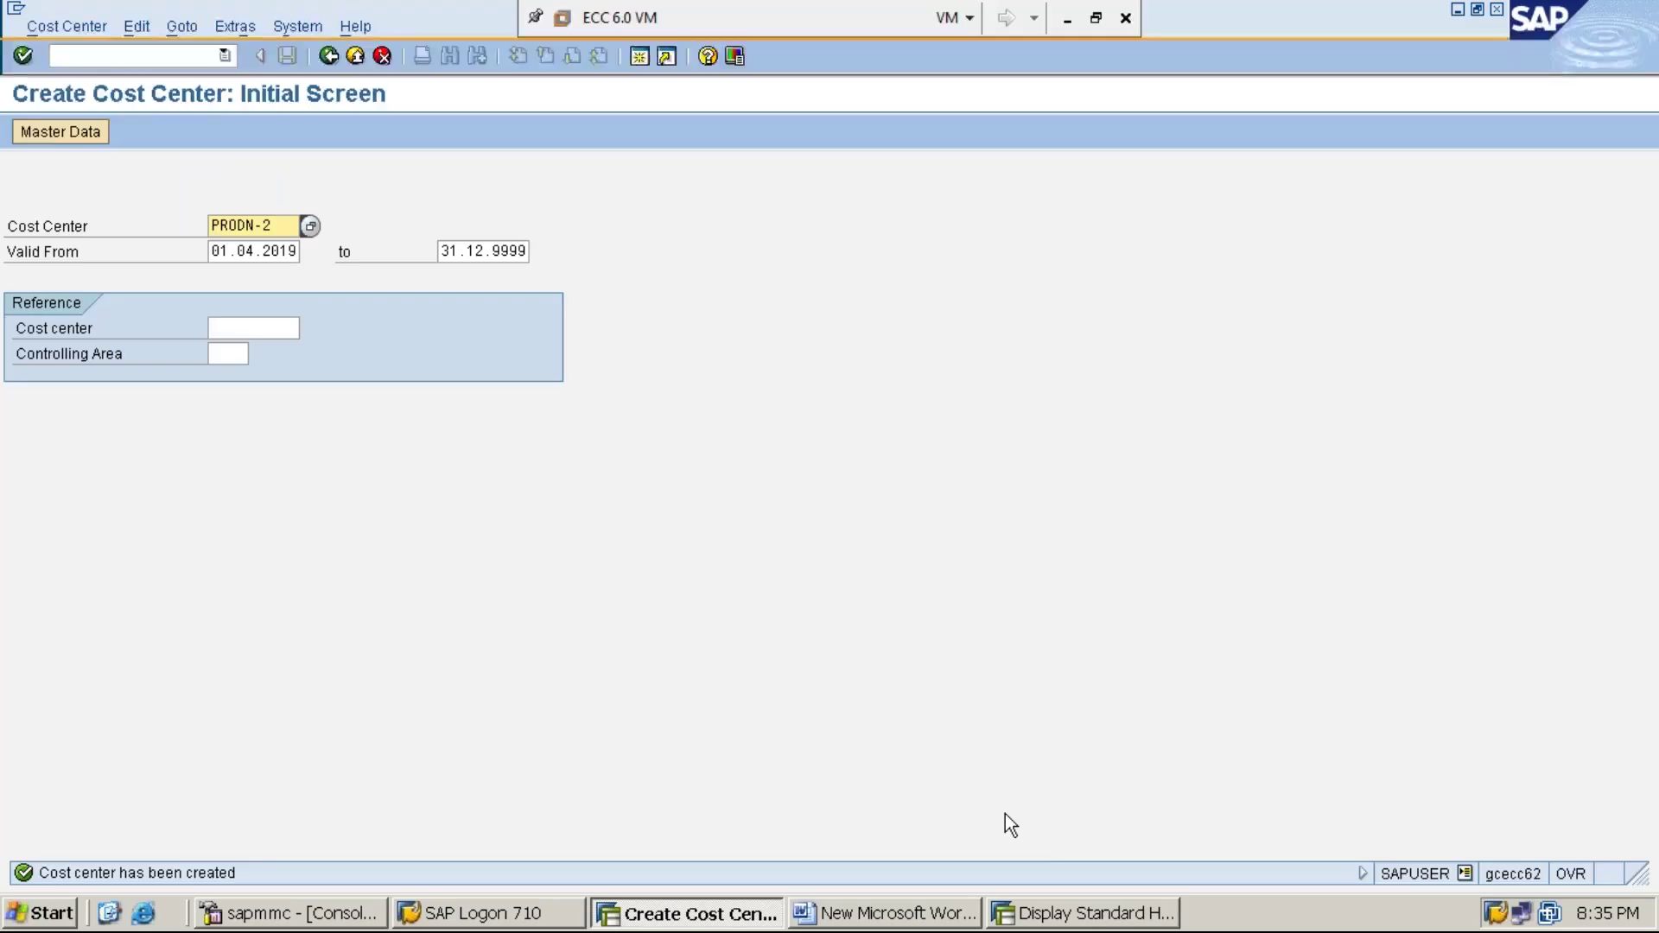
Redisplay the STDHR_MMCA hierarchy and expand it down to MACHINEW under PRODN-WEST to check for PRODN-2
{"action": "left_click", "coordinate": [1084, 916]}
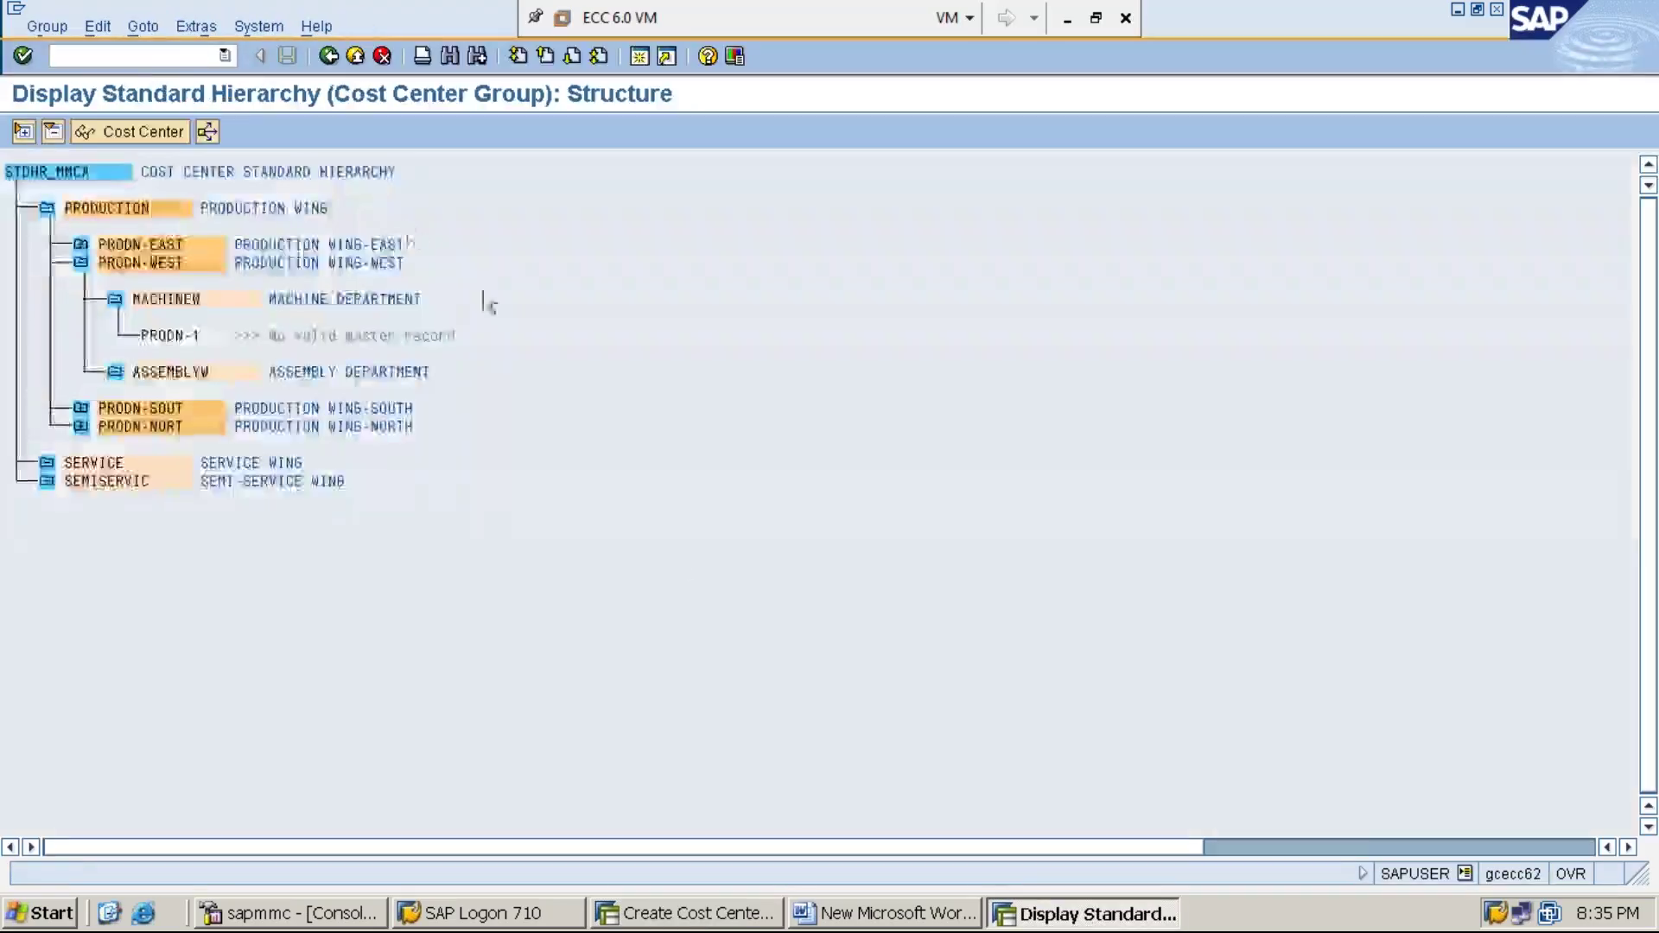
{"action": "left_click", "coordinate": [329, 55]}
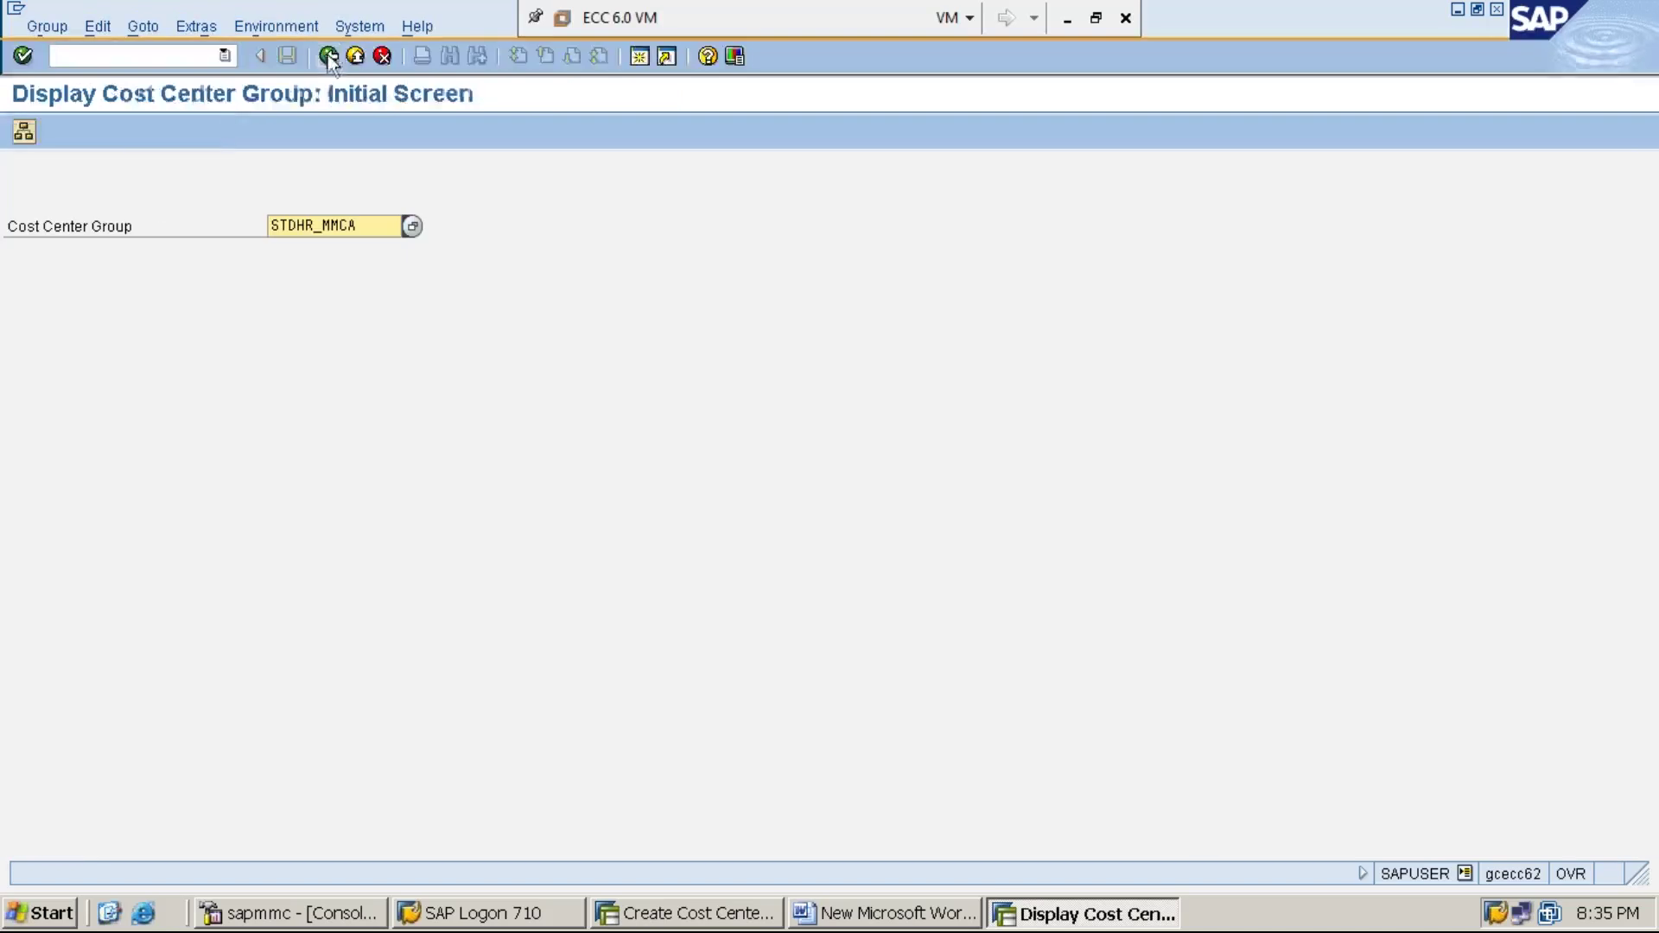
{"action": "key", "text": "Return"}
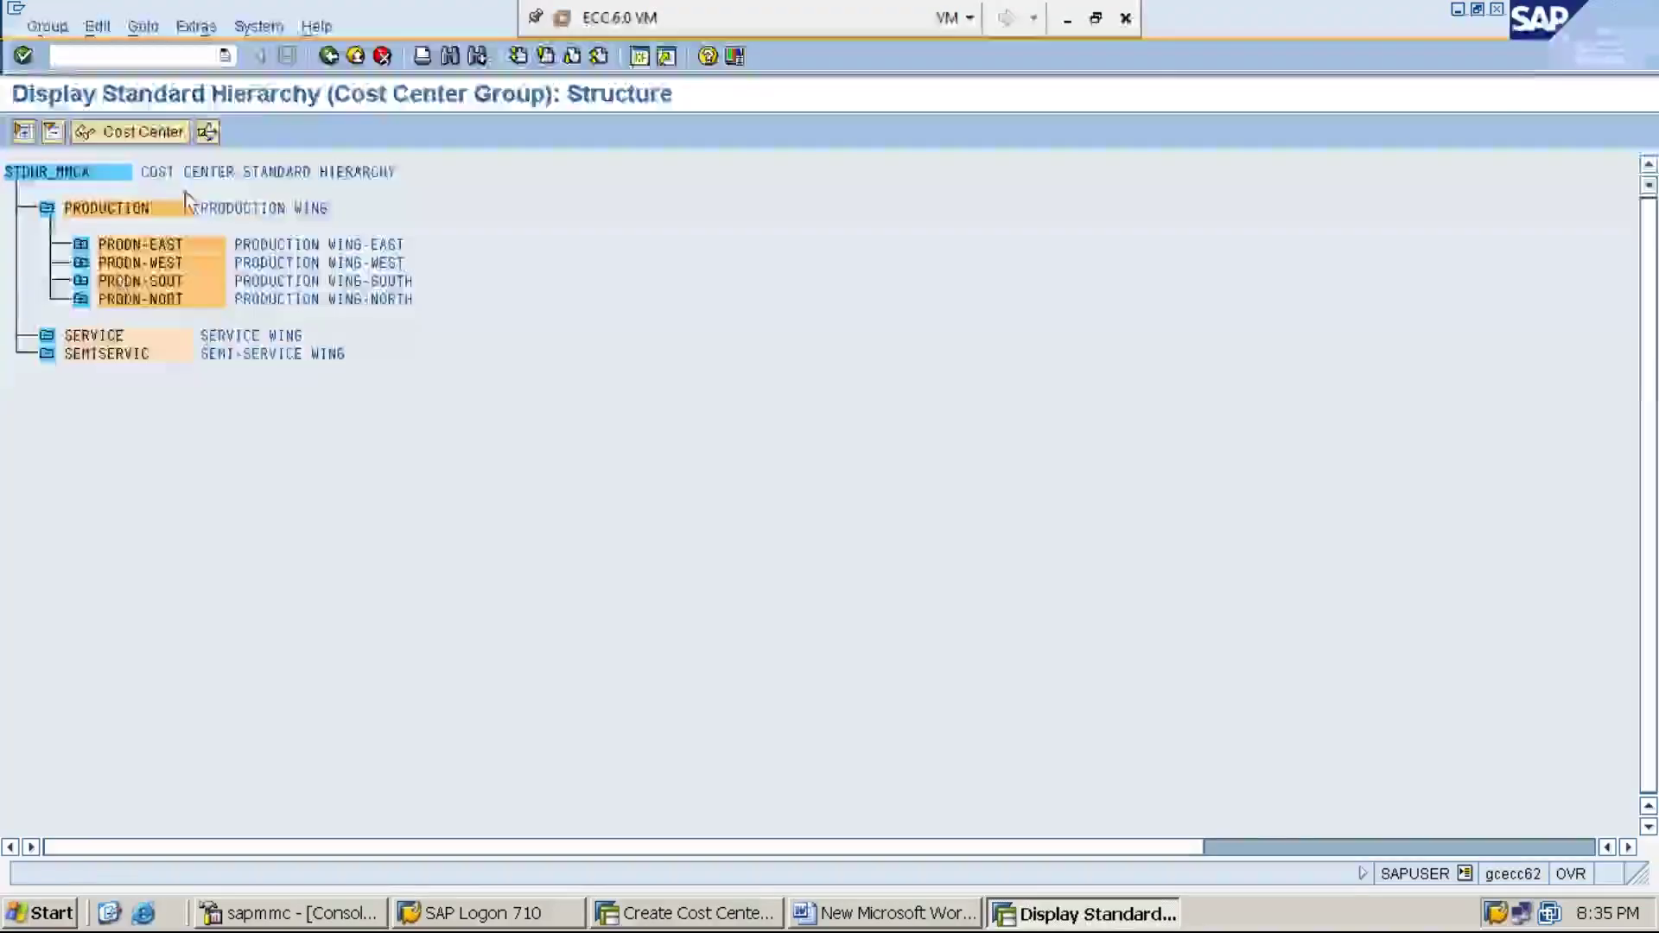
{"action": "left_click", "coordinate": [80, 261]}
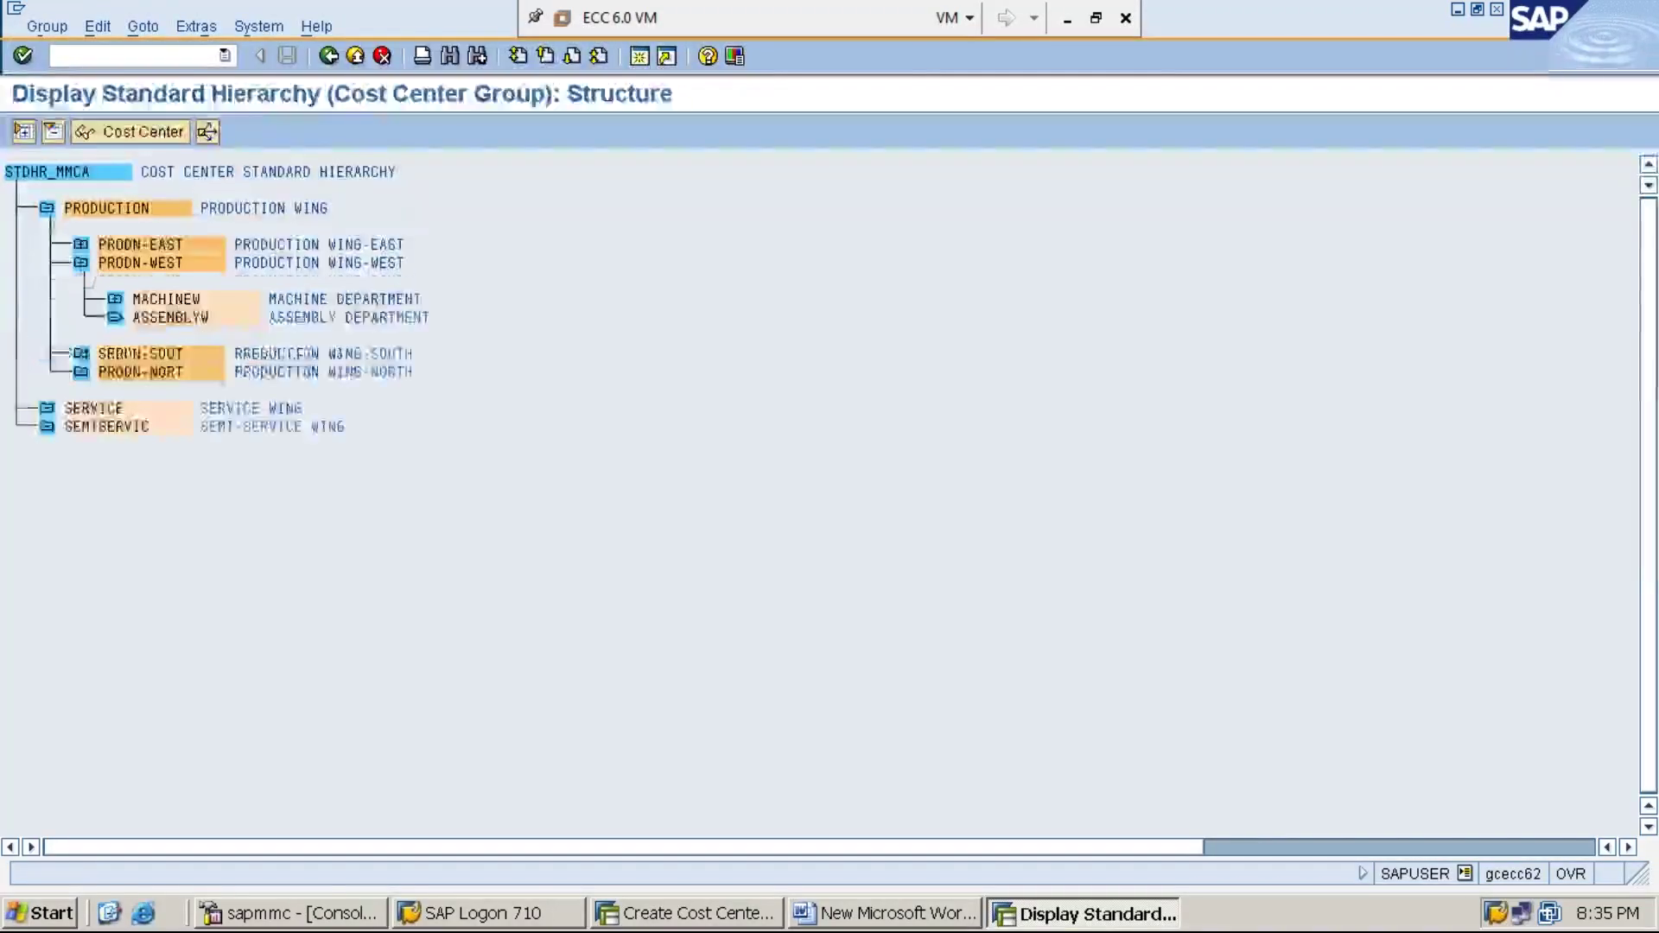
{"action": "left_click", "coordinate": [114, 299]}
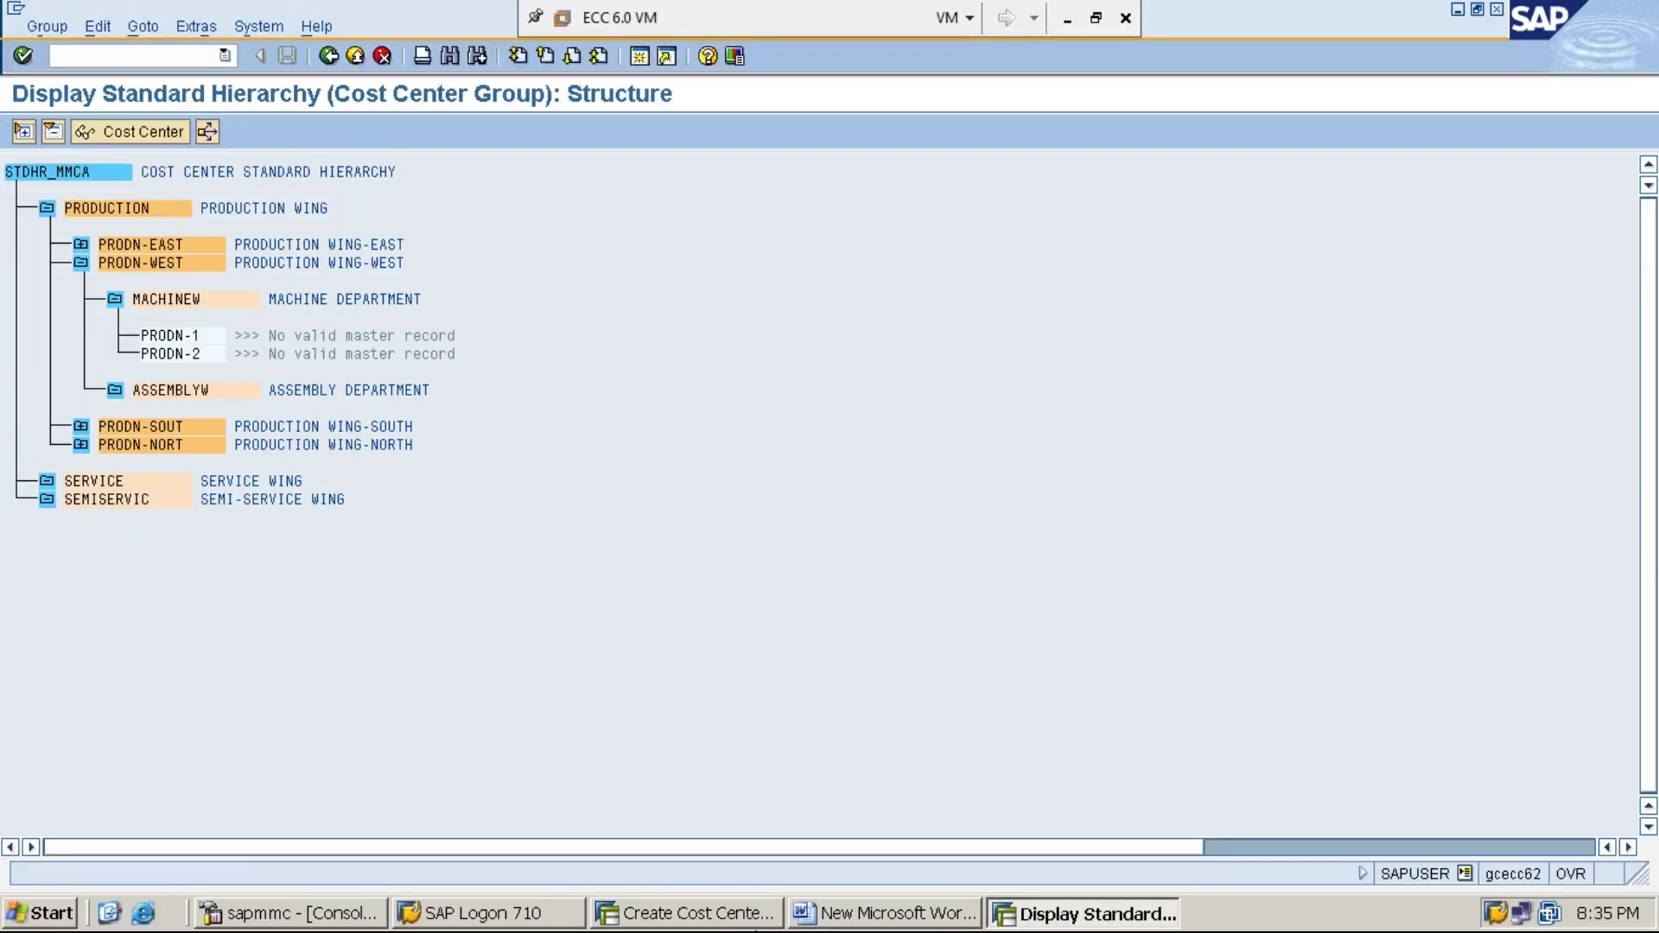
Return to cost center creation, enter PRODN-3 as the cost center with the same validity period, and continue to its basic data
{"action": "left_click", "coordinate": [715, 916]}
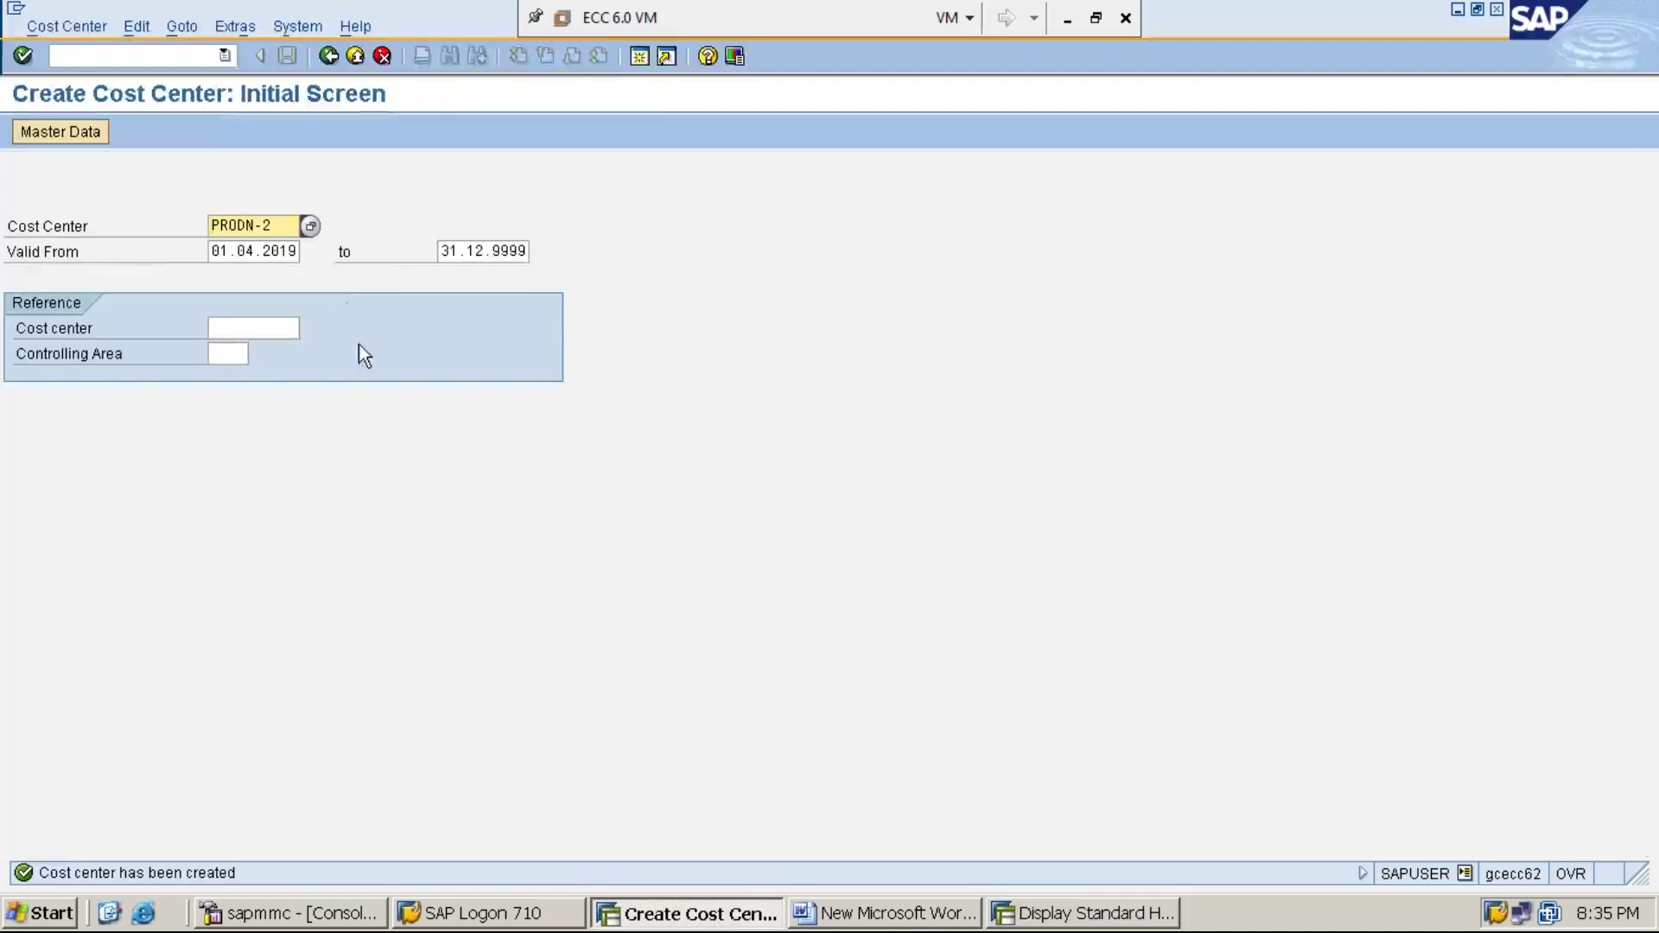
{"action": "key", "text": "BackSpace"}
{"action": "type", "text": "3"}
{"action": "left_click", "coordinate": [274, 251]}
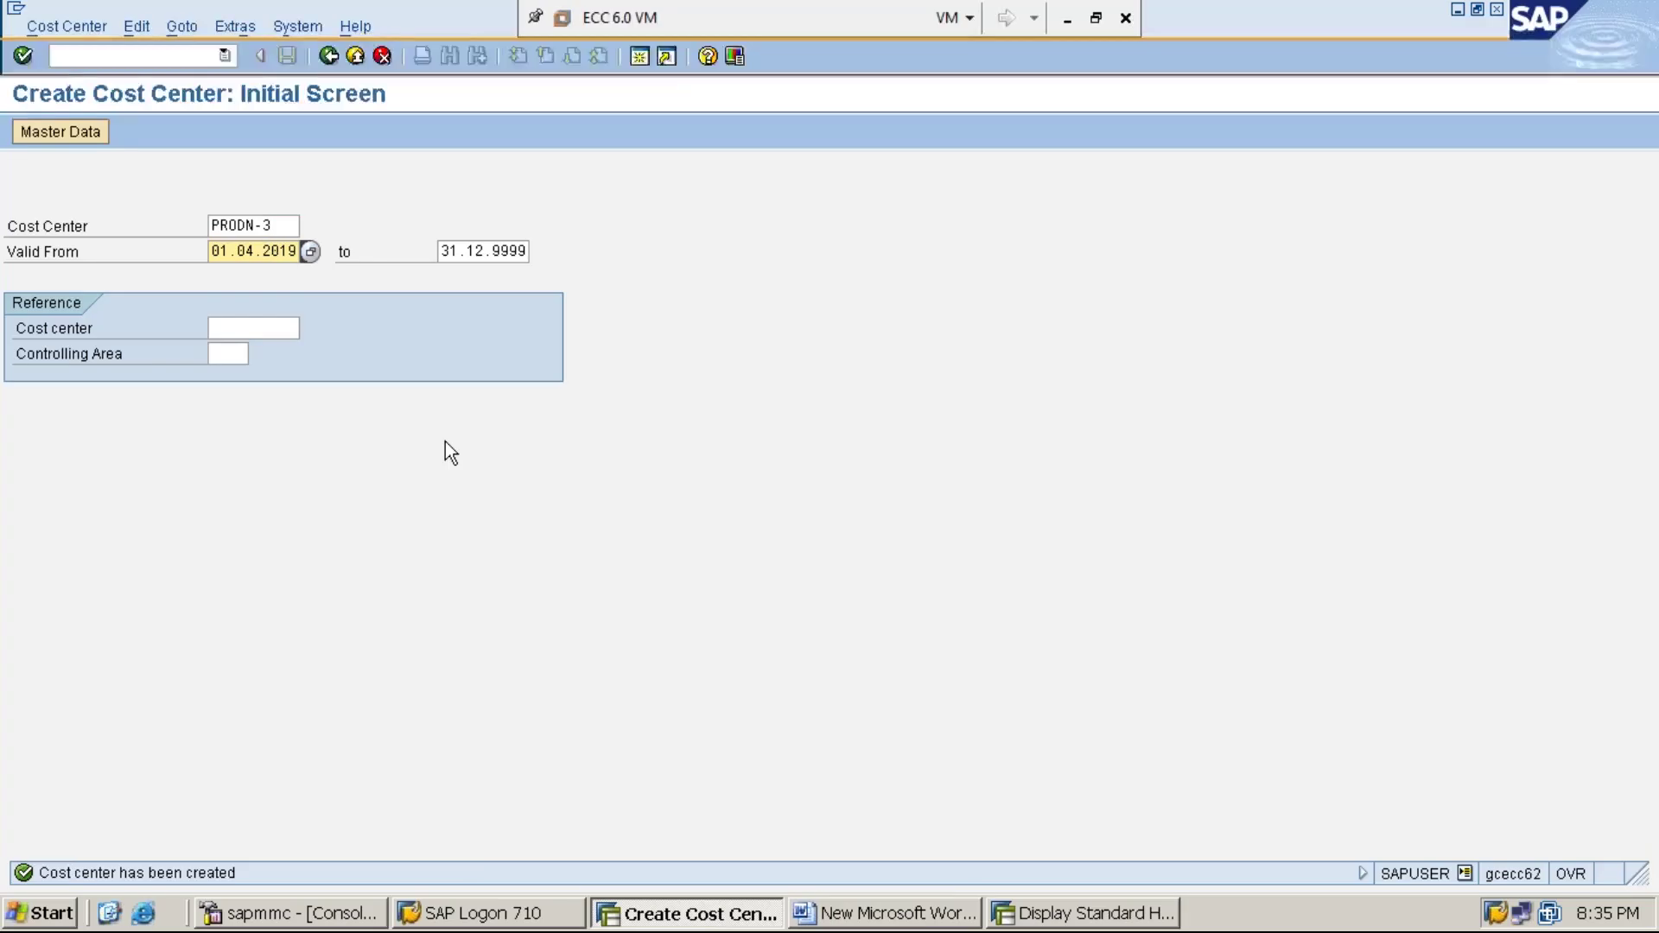
{"action": "key", "text": "Return"}
Name the cost center PRODN-3 and describe it as PRODUCTION COST CENTER-3
{"action": "type", "text": "P"}
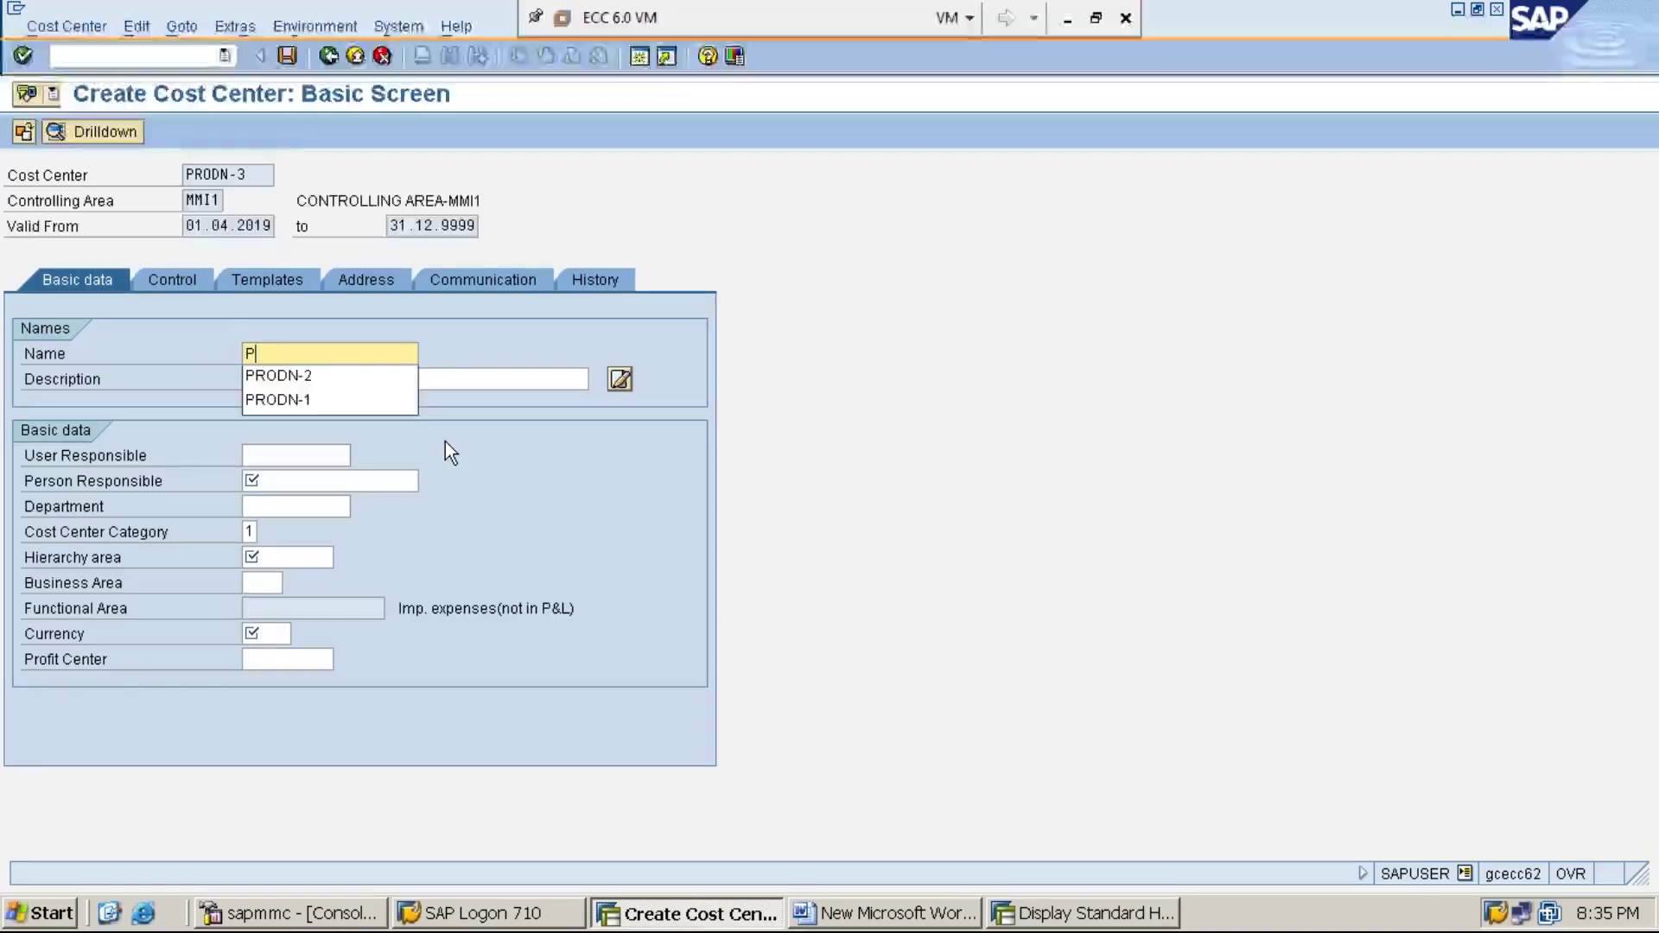
{"action": "type", "text": "RODN-3"}
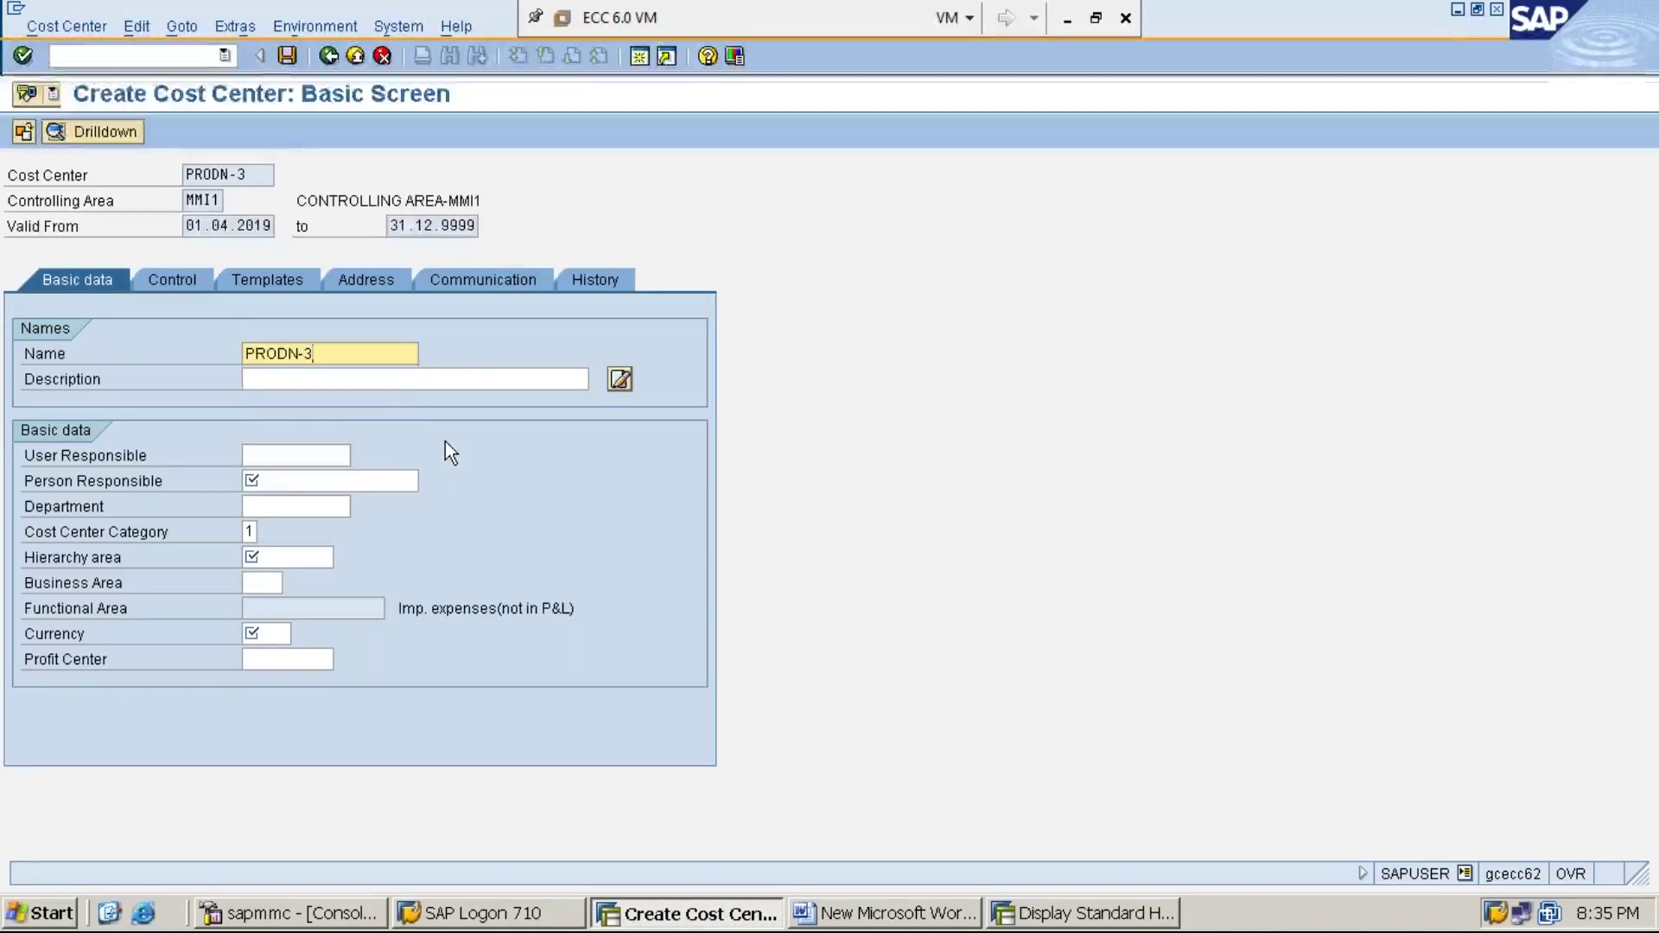
{"action": "key", "text": "Tab"}
{"action": "type", "text": "P"}
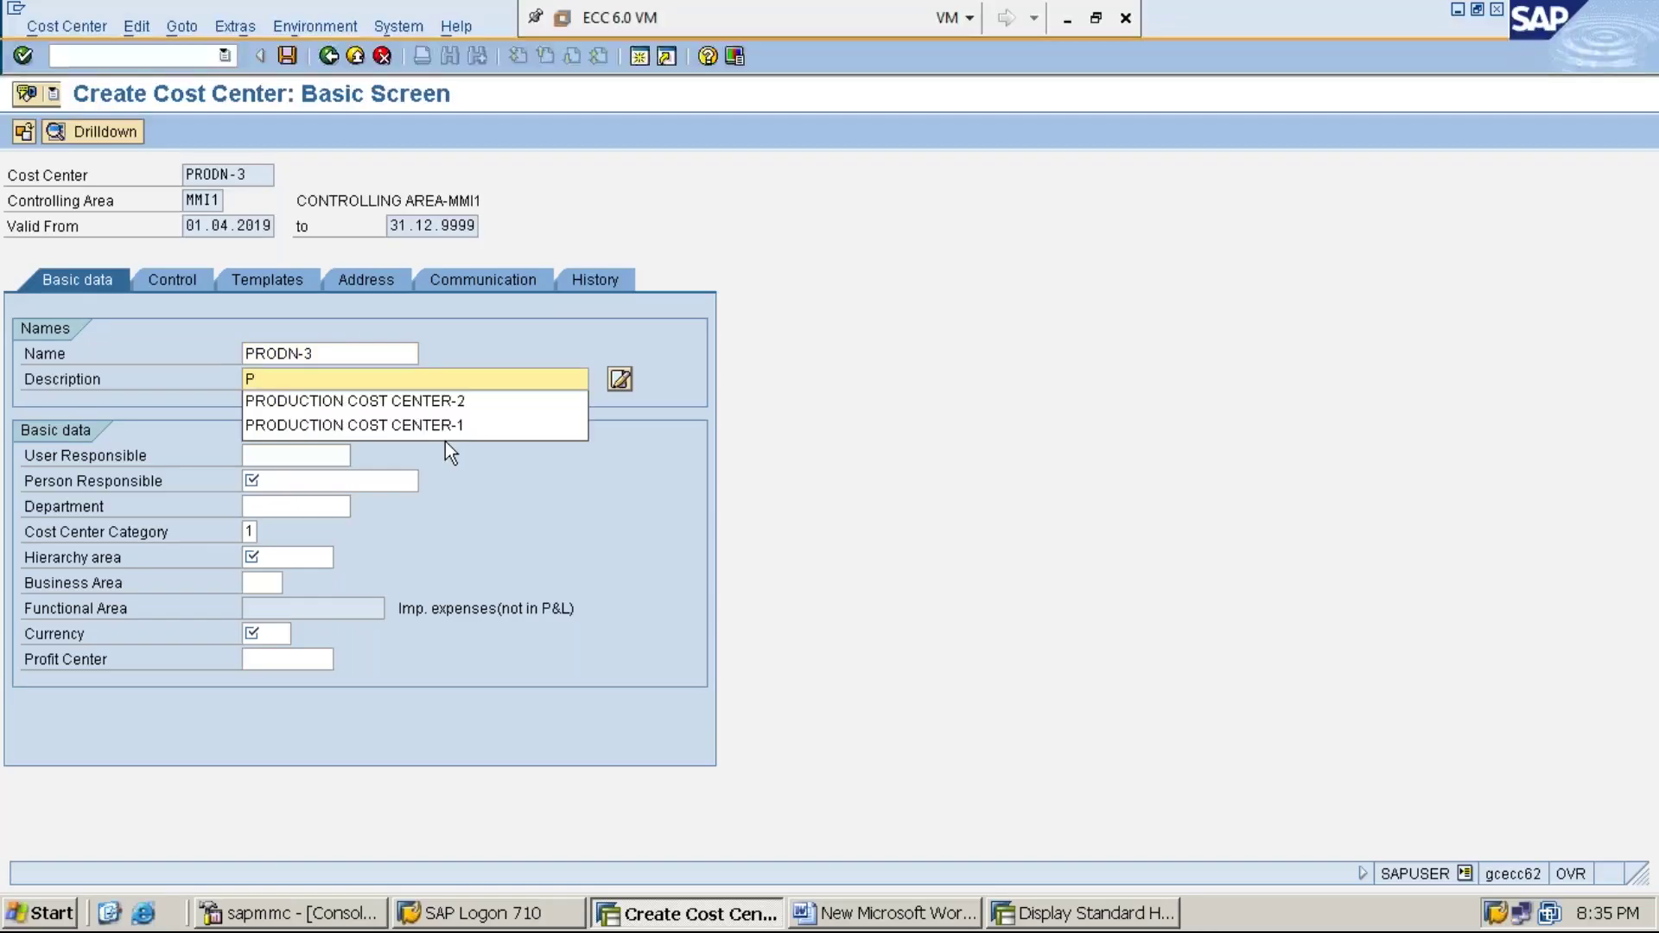
{"action": "key", "text": "Down"}
{"action": "key", "text": "Return"}
{"action": "key", "text": "BackSpace"}
{"action": "type", "text": "3"}
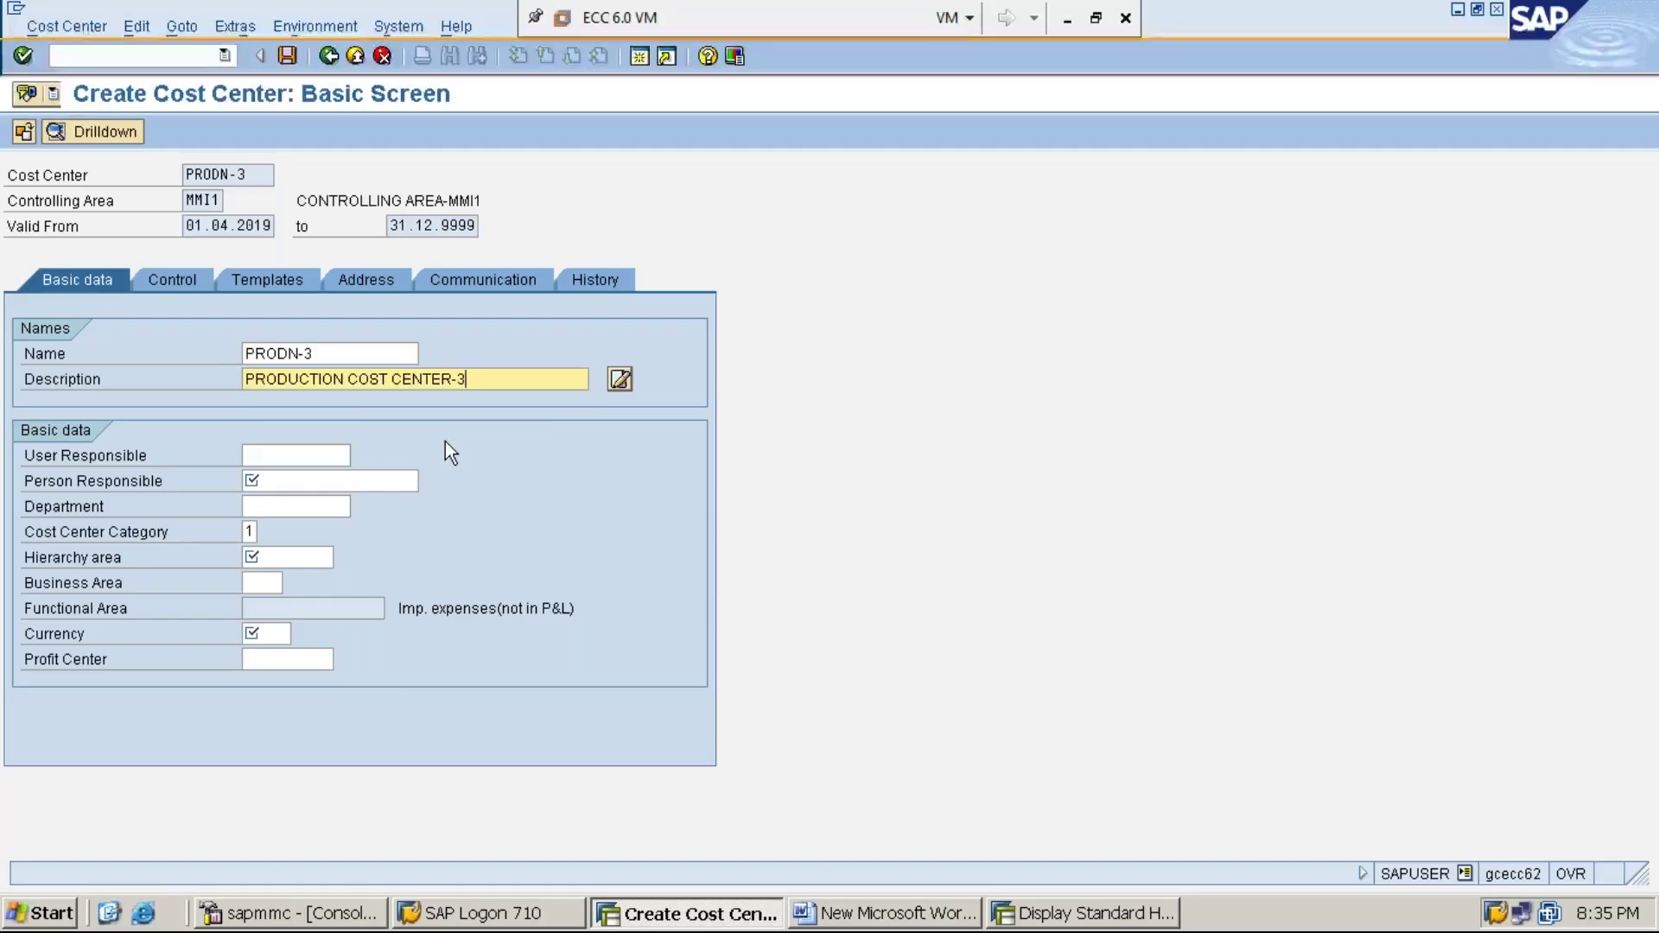
Fill in the name of the person responsible for PRODN-3 and set its department to PRODUCTION
{"action": "key", "text": "Tab"}
{"action": "key", "text": "Tab"}
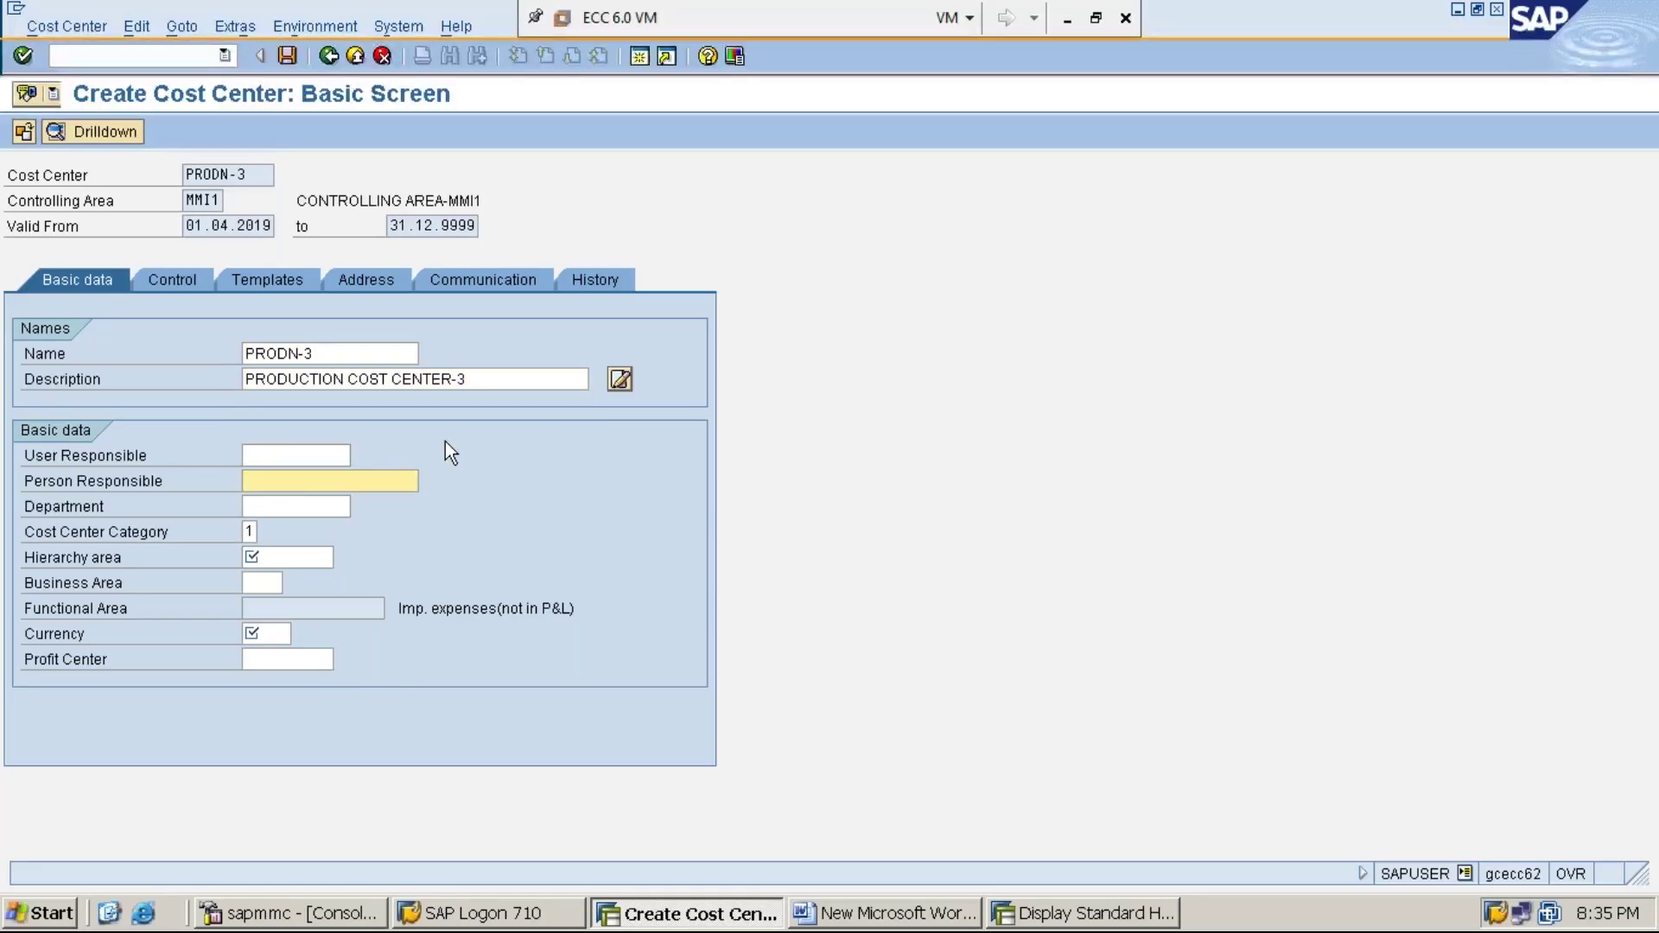
{"action": "type", "text": "MEHRAJ"}
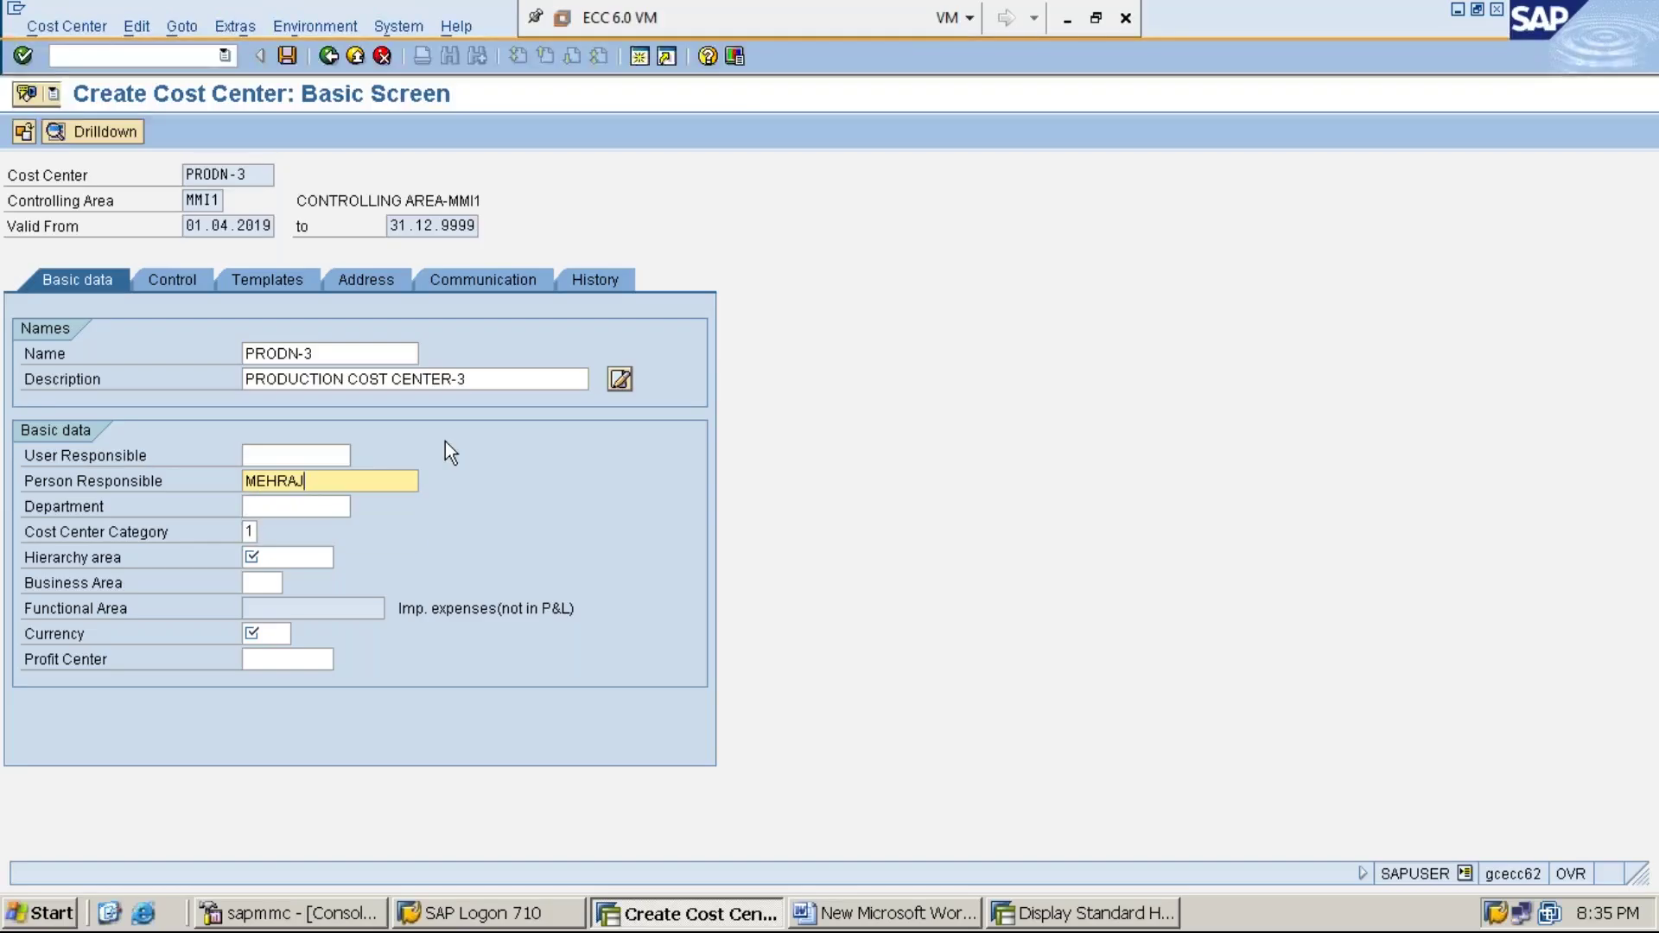
{"action": "left_click", "coordinate": [311, 508]}
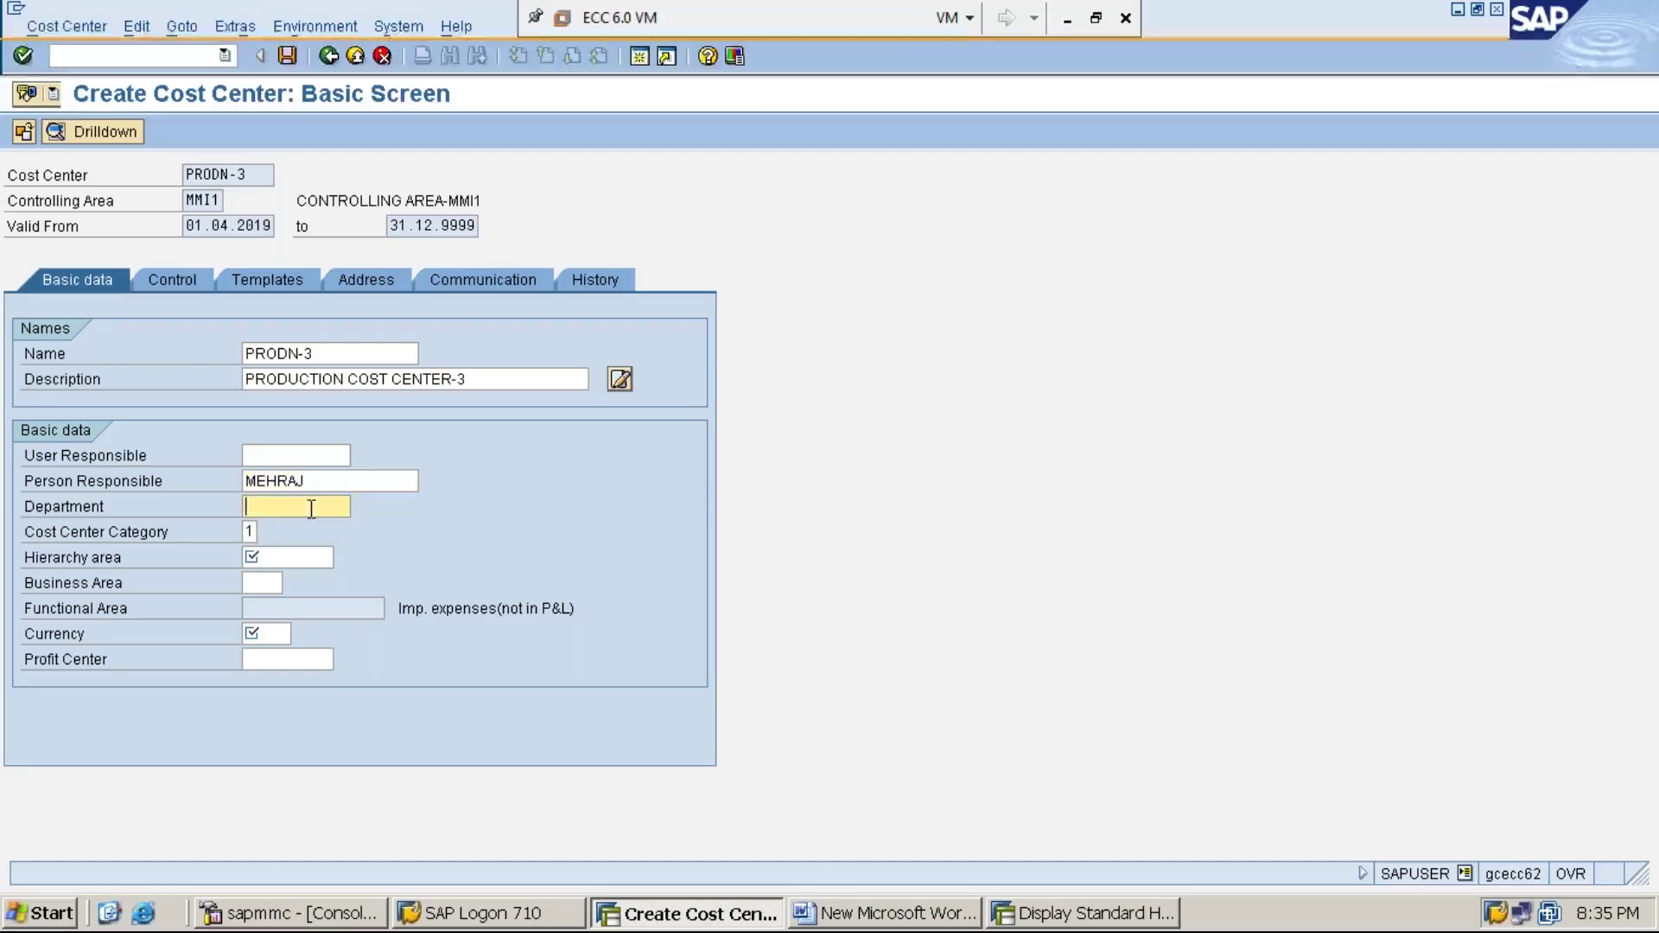
{"action": "key", "text": "Down"}
{"action": "key", "text": "Return"}
Choose cost center category 1 (Production) for PRODN-3 and assign it to hierarchy area MACHINEW
{"action": "left_click", "coordinate": [252, 533]}
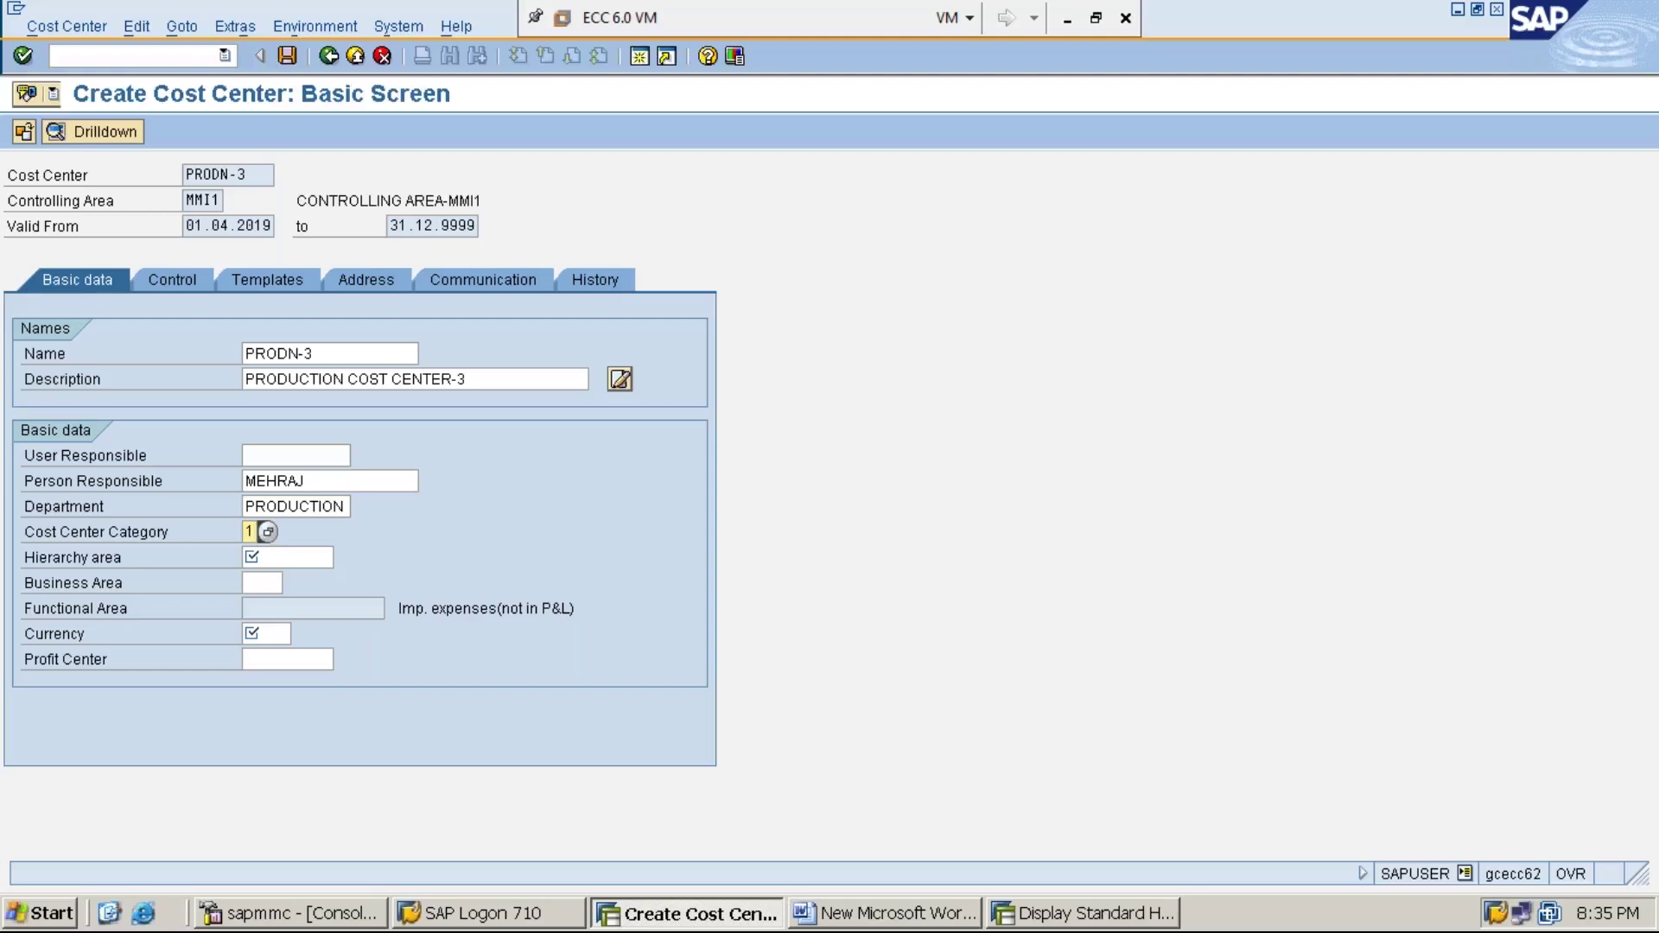
{"action": "left_click", "coordinate": [268, 532]}
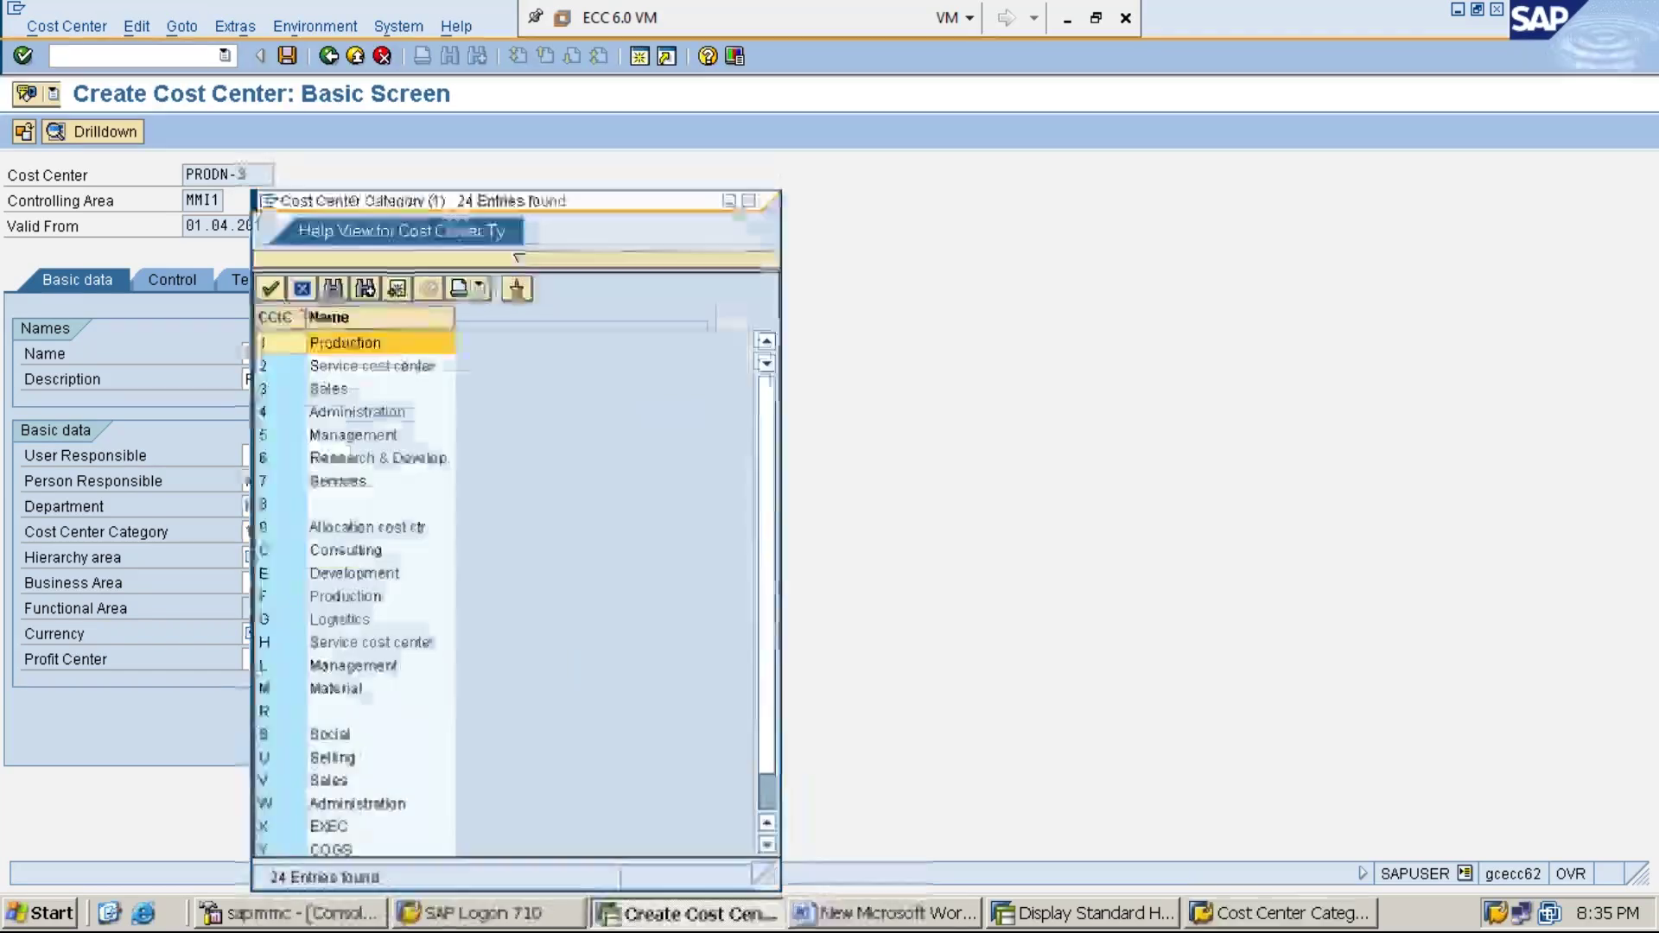
{"action": "double_click", "coordinate": [388, 339]}
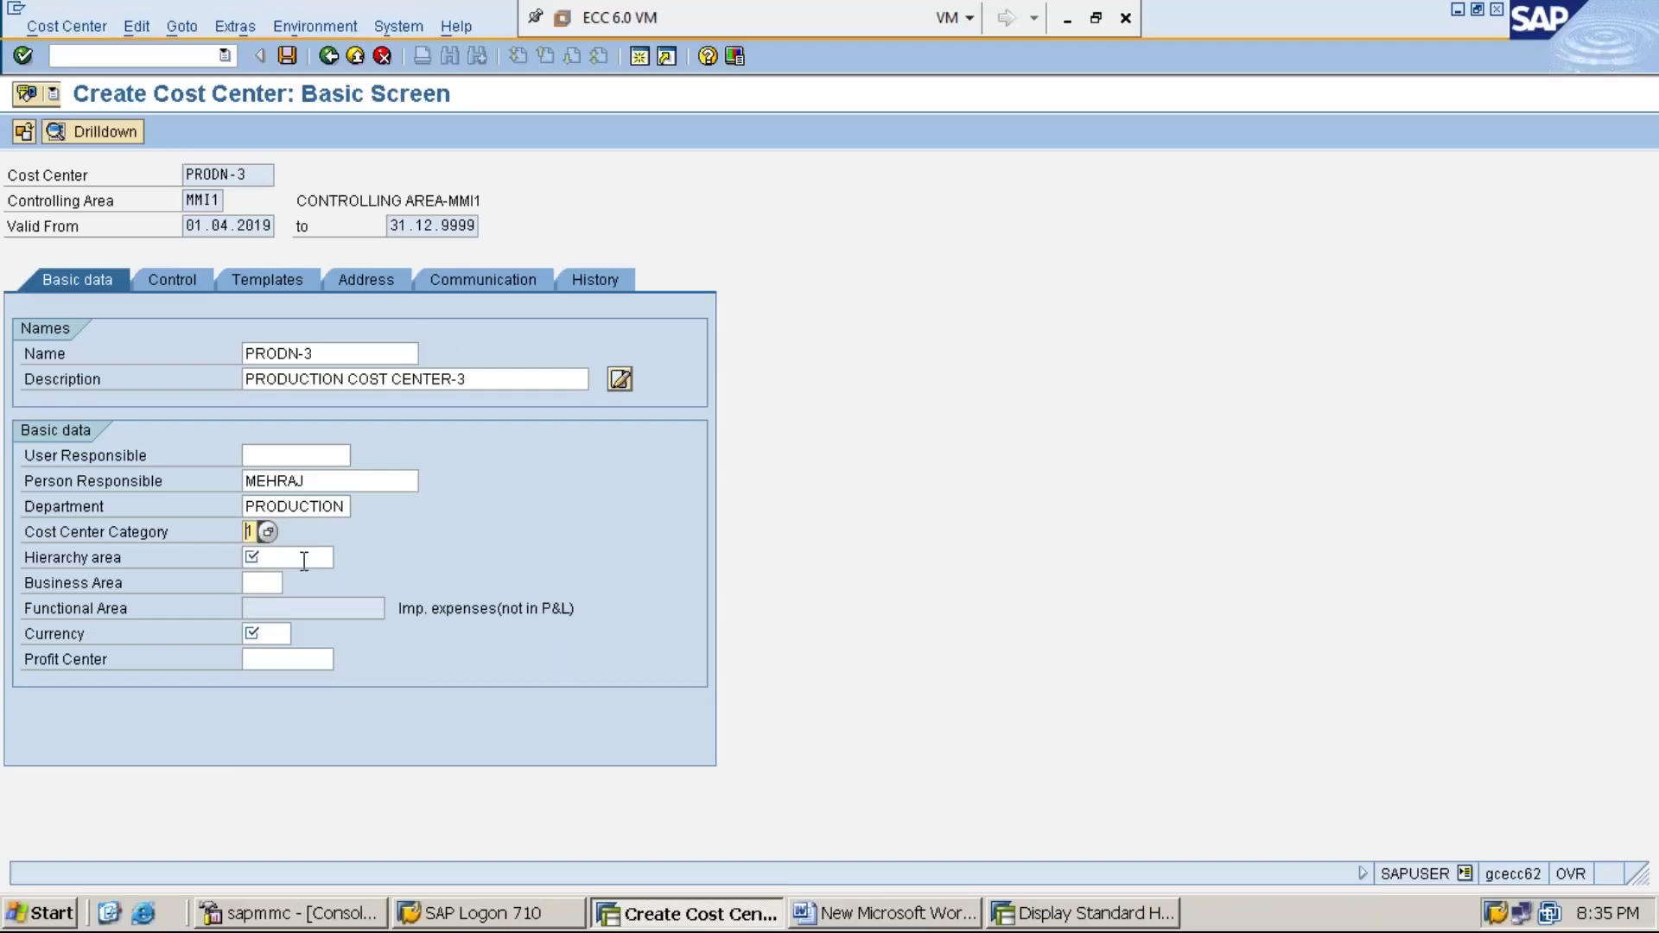
{"action": "left_click", "coordinate": [303, 561]}
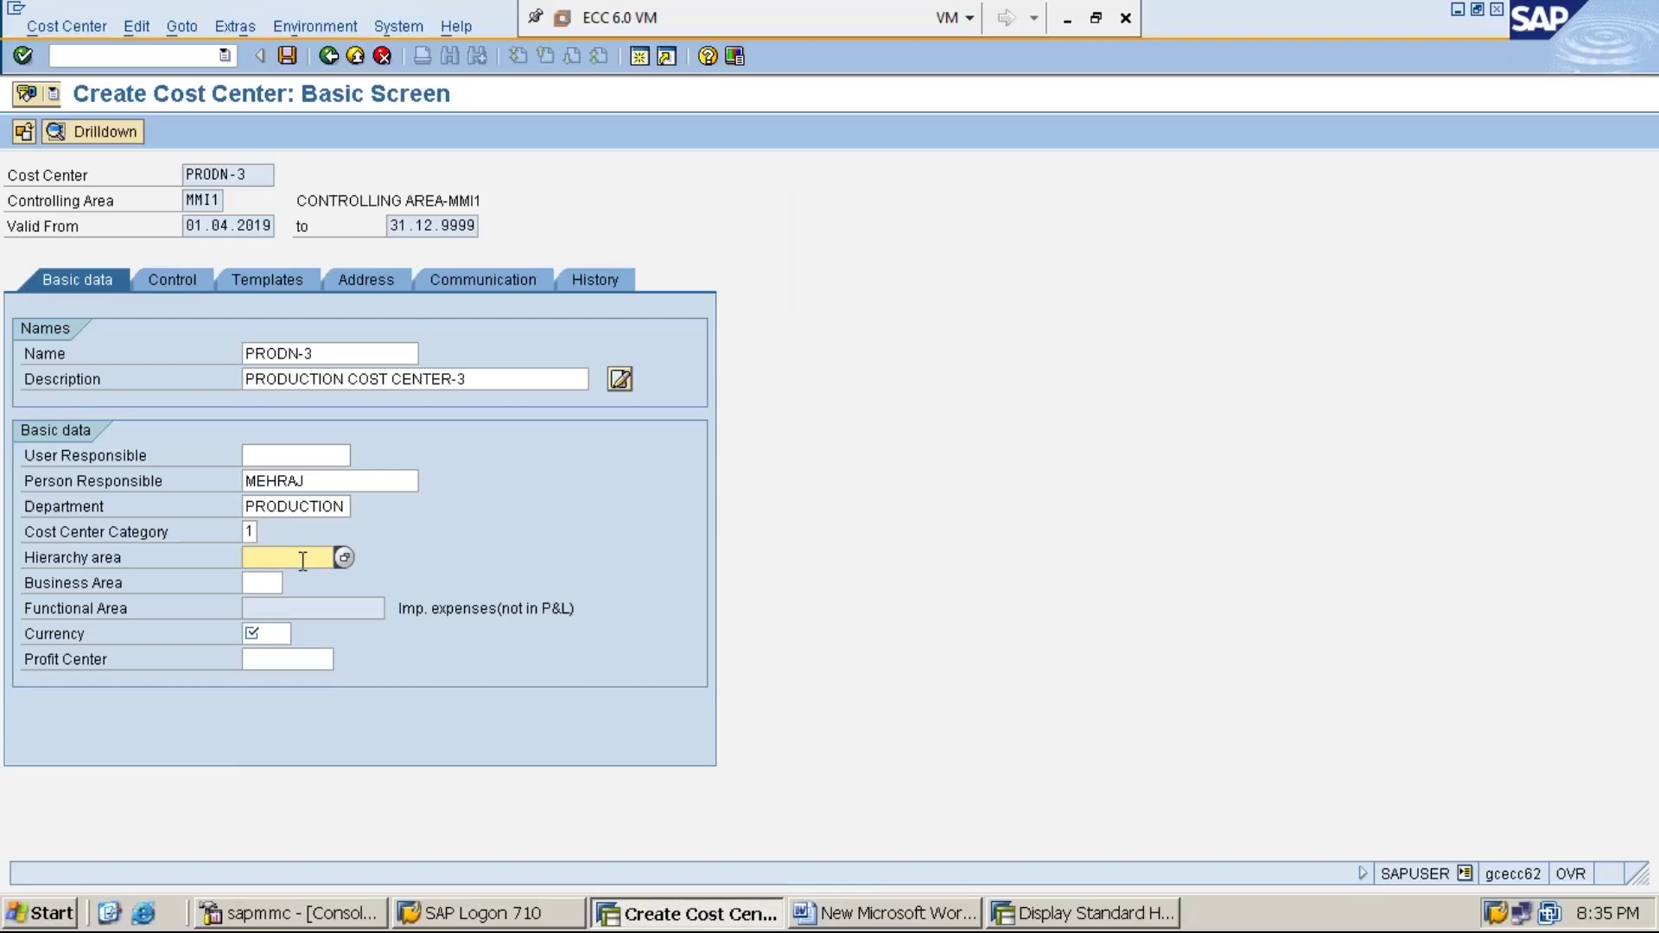
{"action": "left_click", "coordinate": [322, 583]}
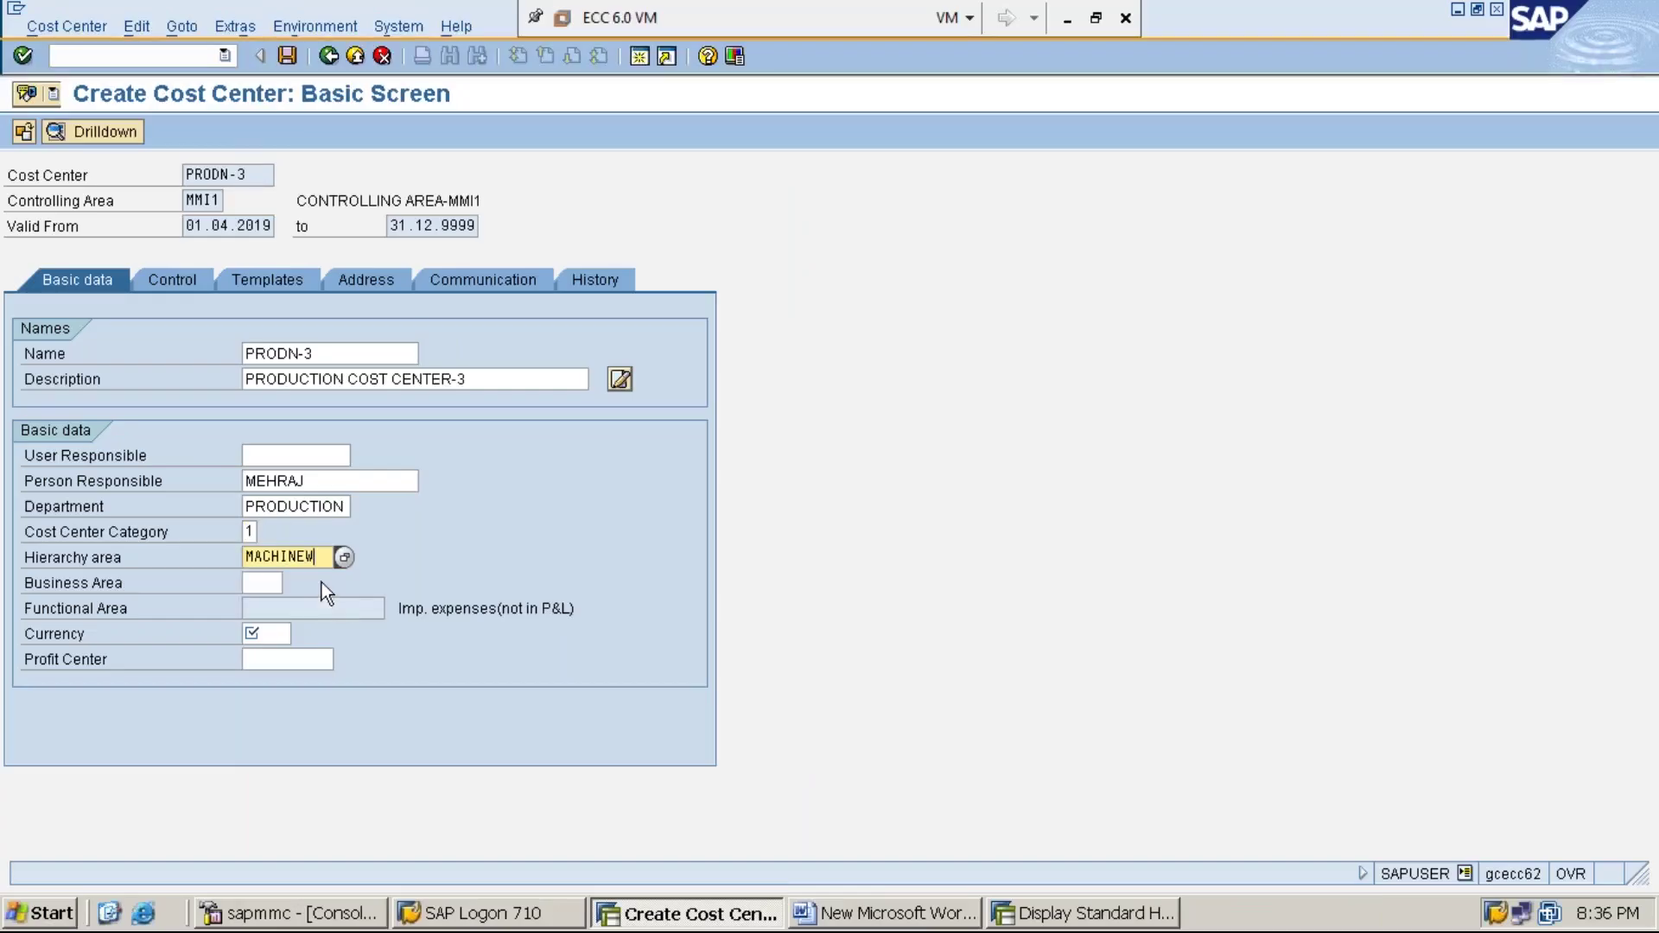
Set the currency of PRODN-3 to INR and save the cost center without a profit center
{"action": "left_click", "coordinate": [282, 636]}
{"action": "type", "text": "INR"}
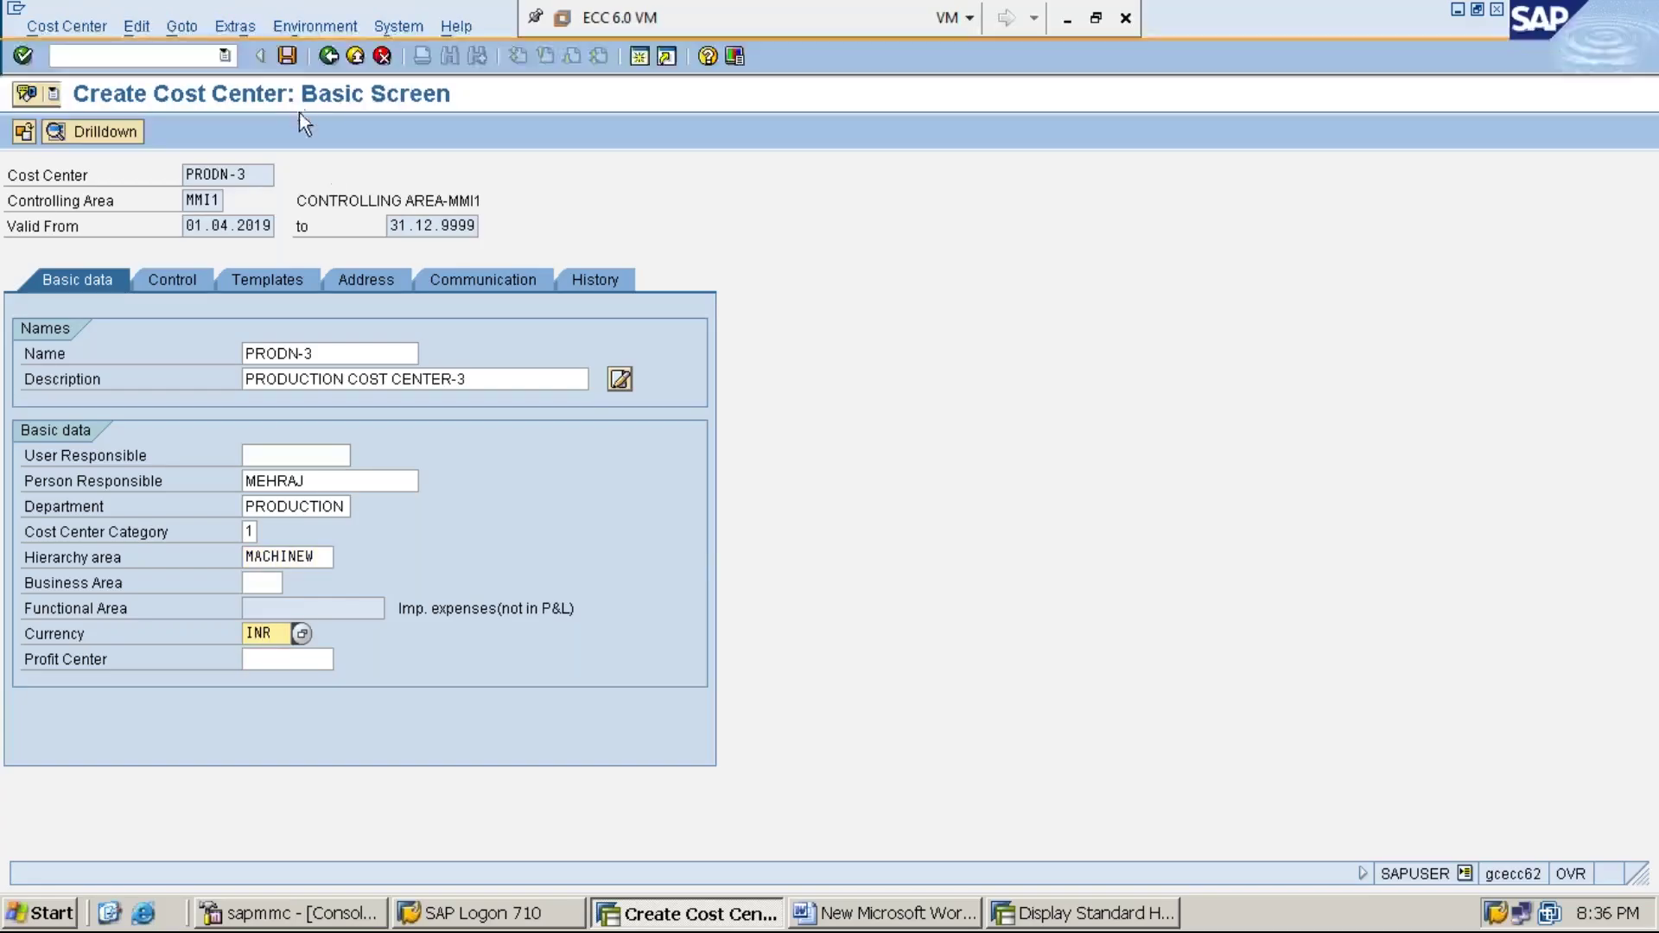
{"action": "left_click", "coordinate": [288, 59]}
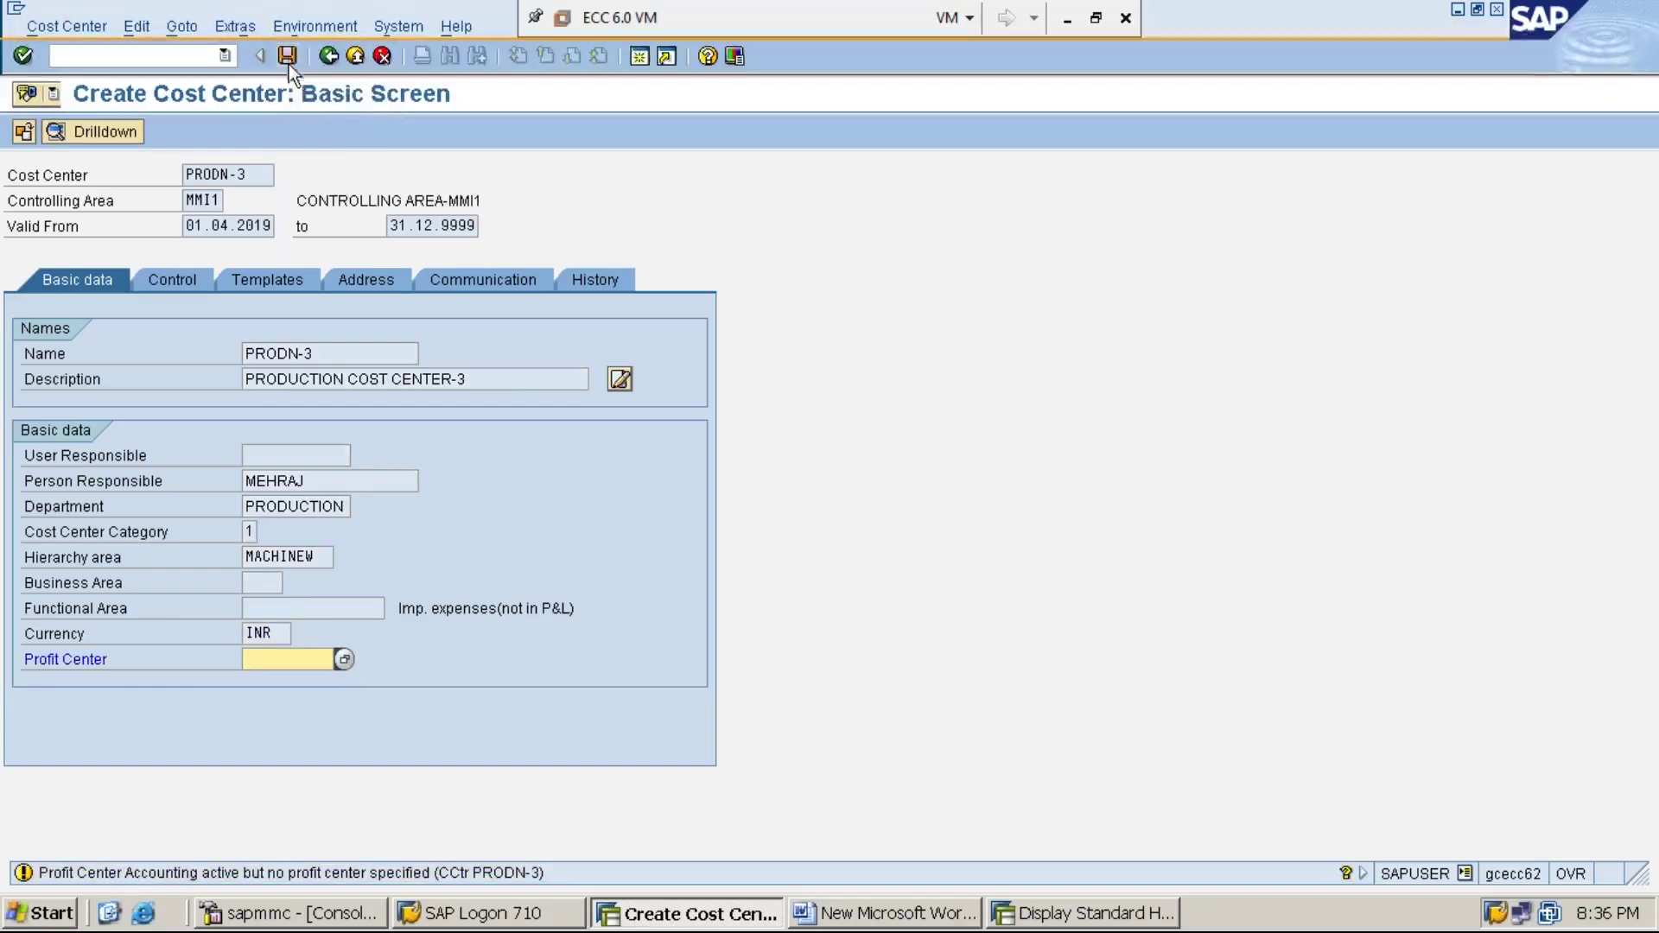
{"action": "key", "text": "Return"}
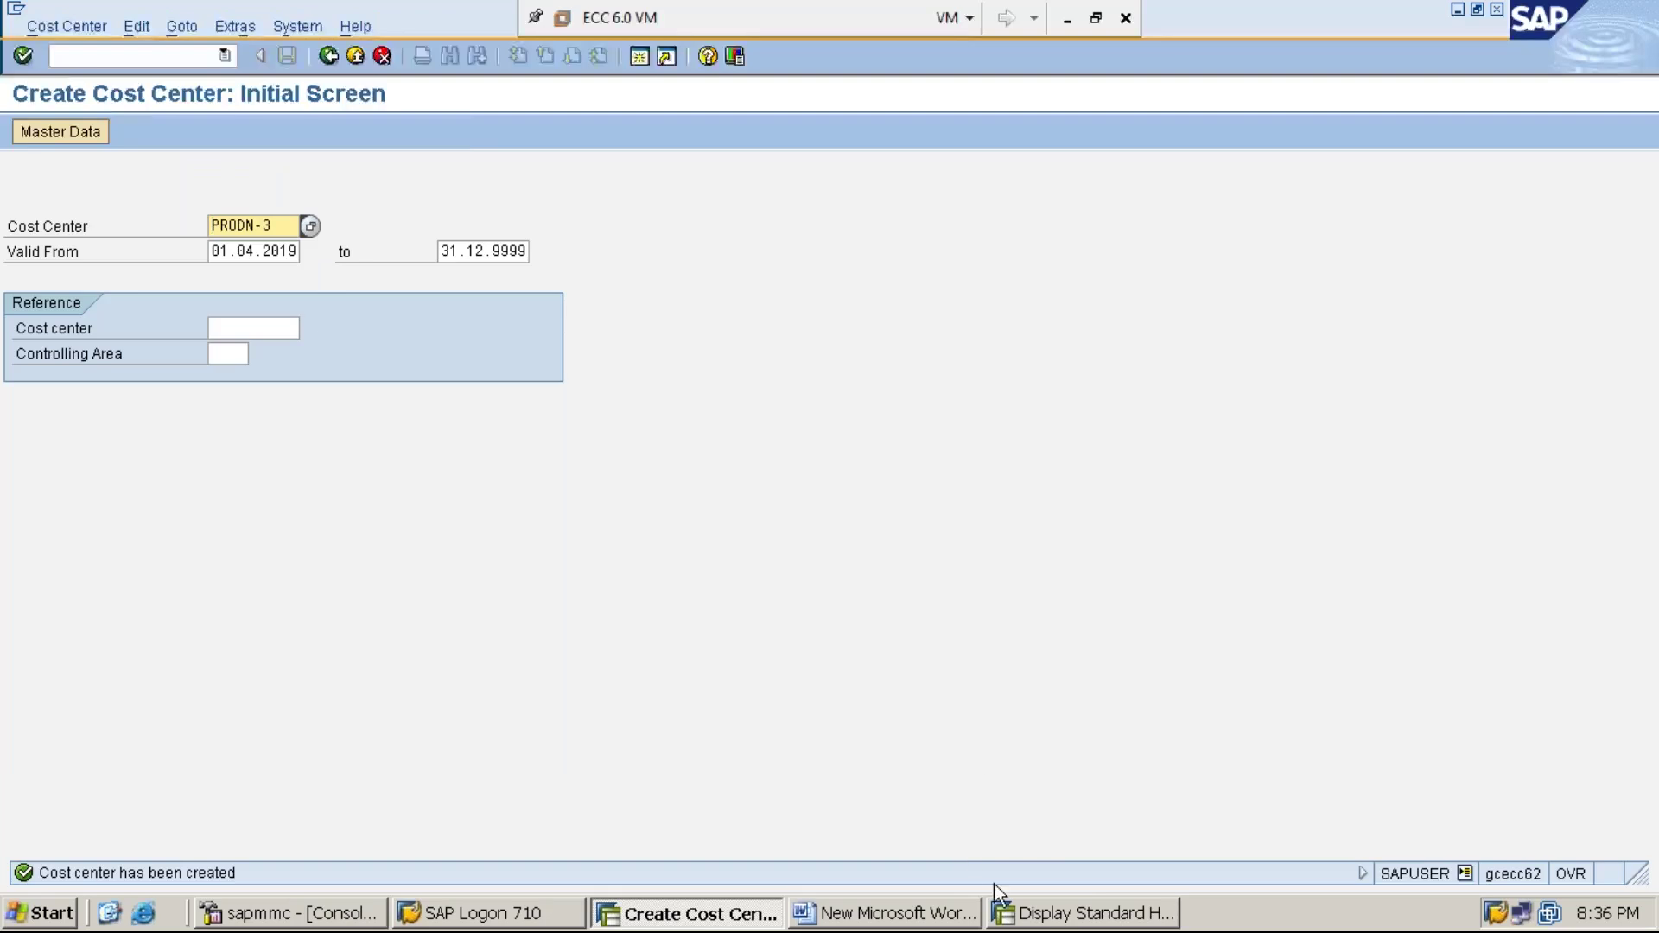
Redisplay the STDHR_MMCA hierarchy down to MACHINEW to check for PRODN-3, and look up the remaining cost center code in the Word notes
{"action": "left_click", "coordinate": [1076, 915]}
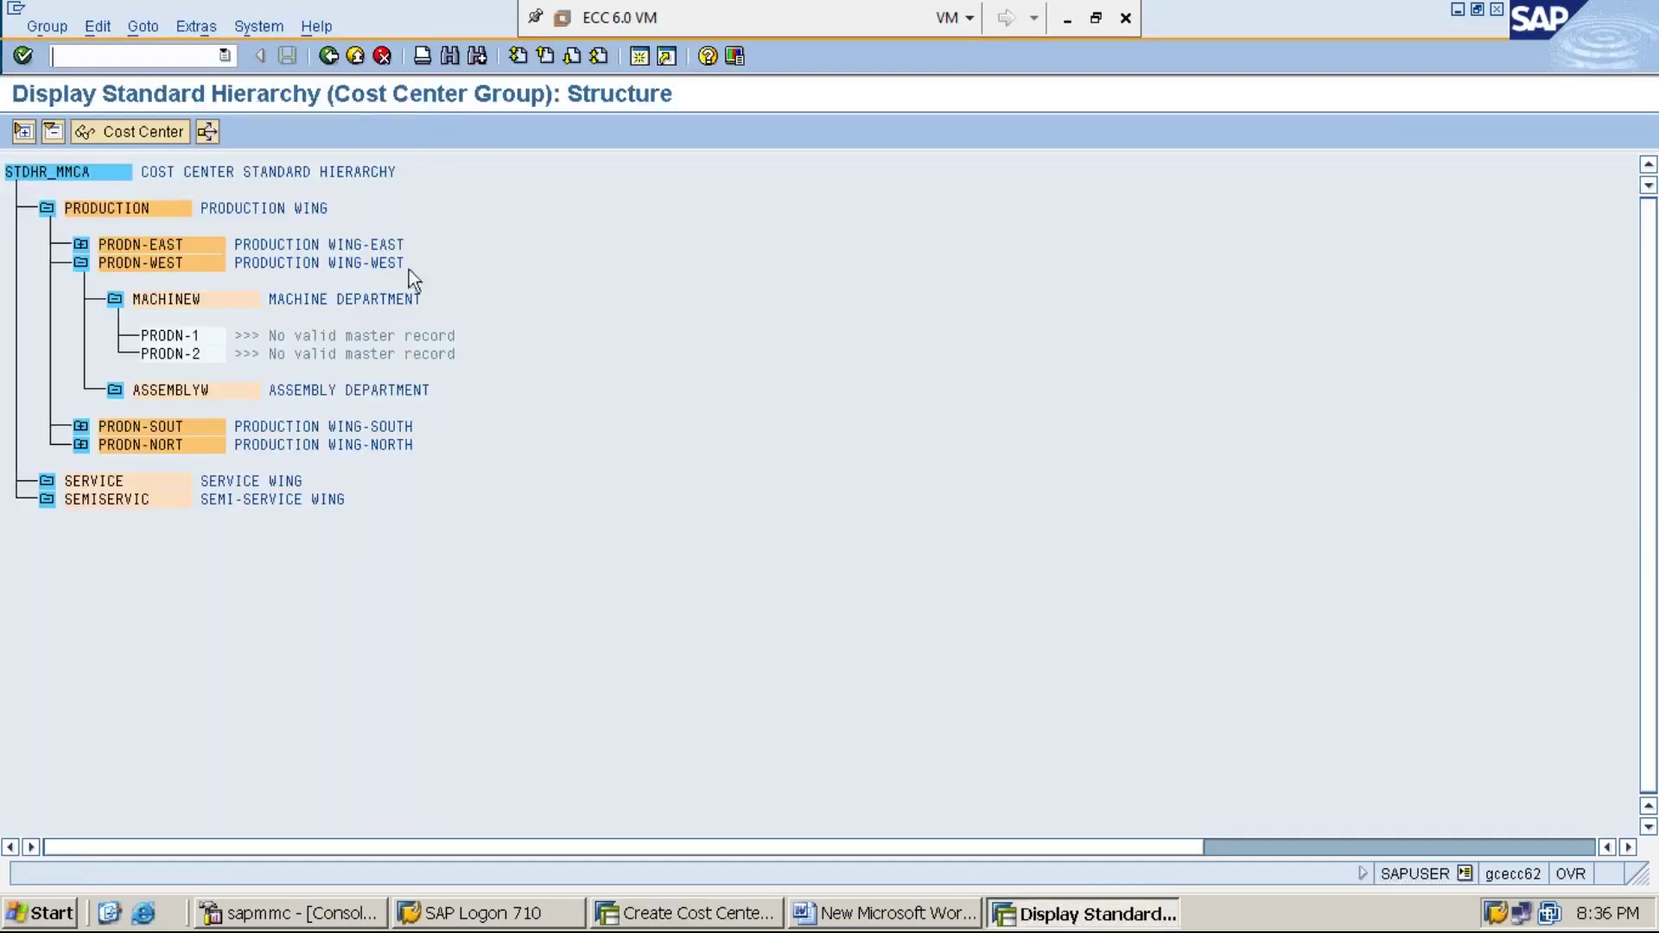
{"action": "left_click", "coordinate": [330, 56]}
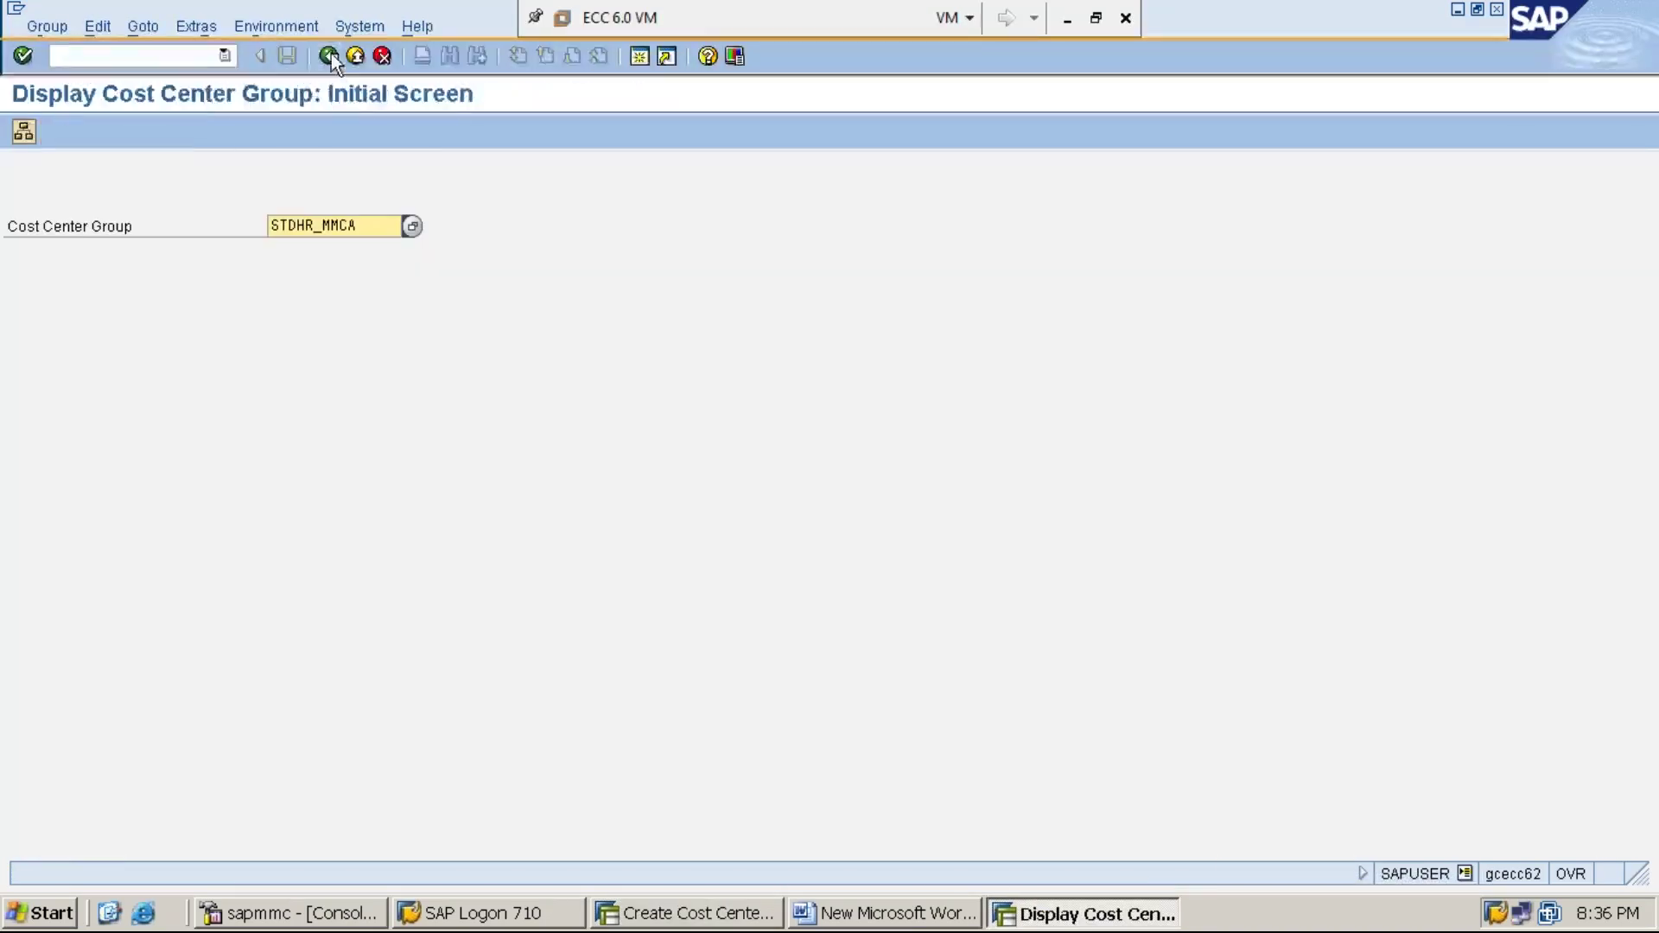
{"action": "key", "text": "Return"}
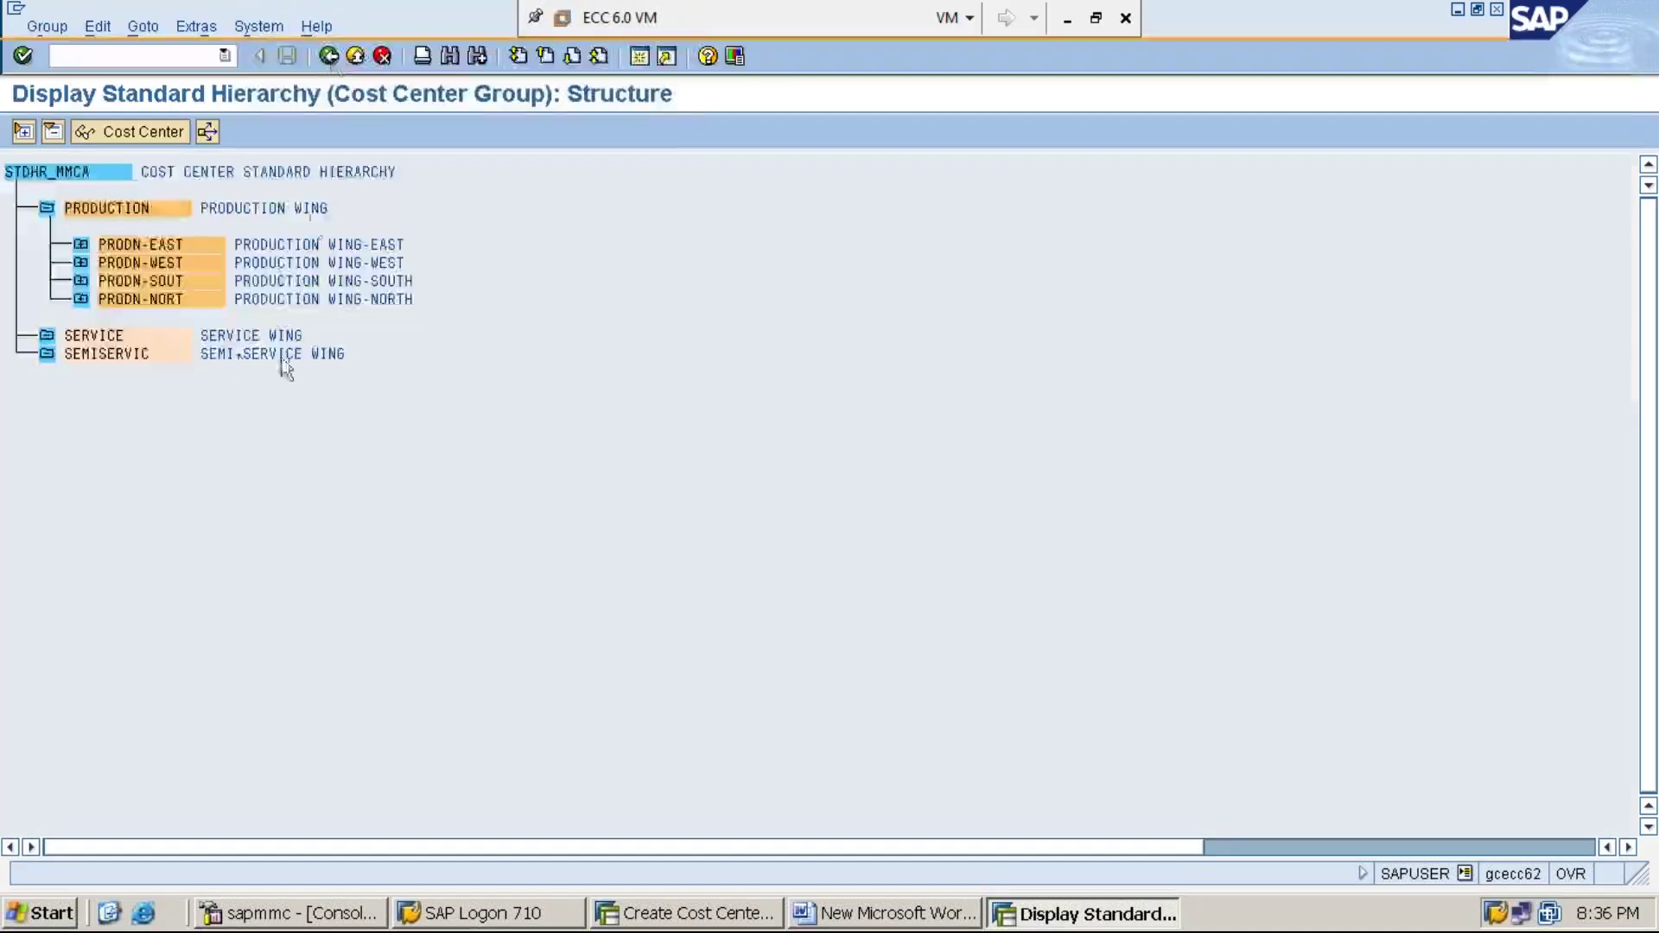
{"action": "left_click", "coordinate": [81, 262]}
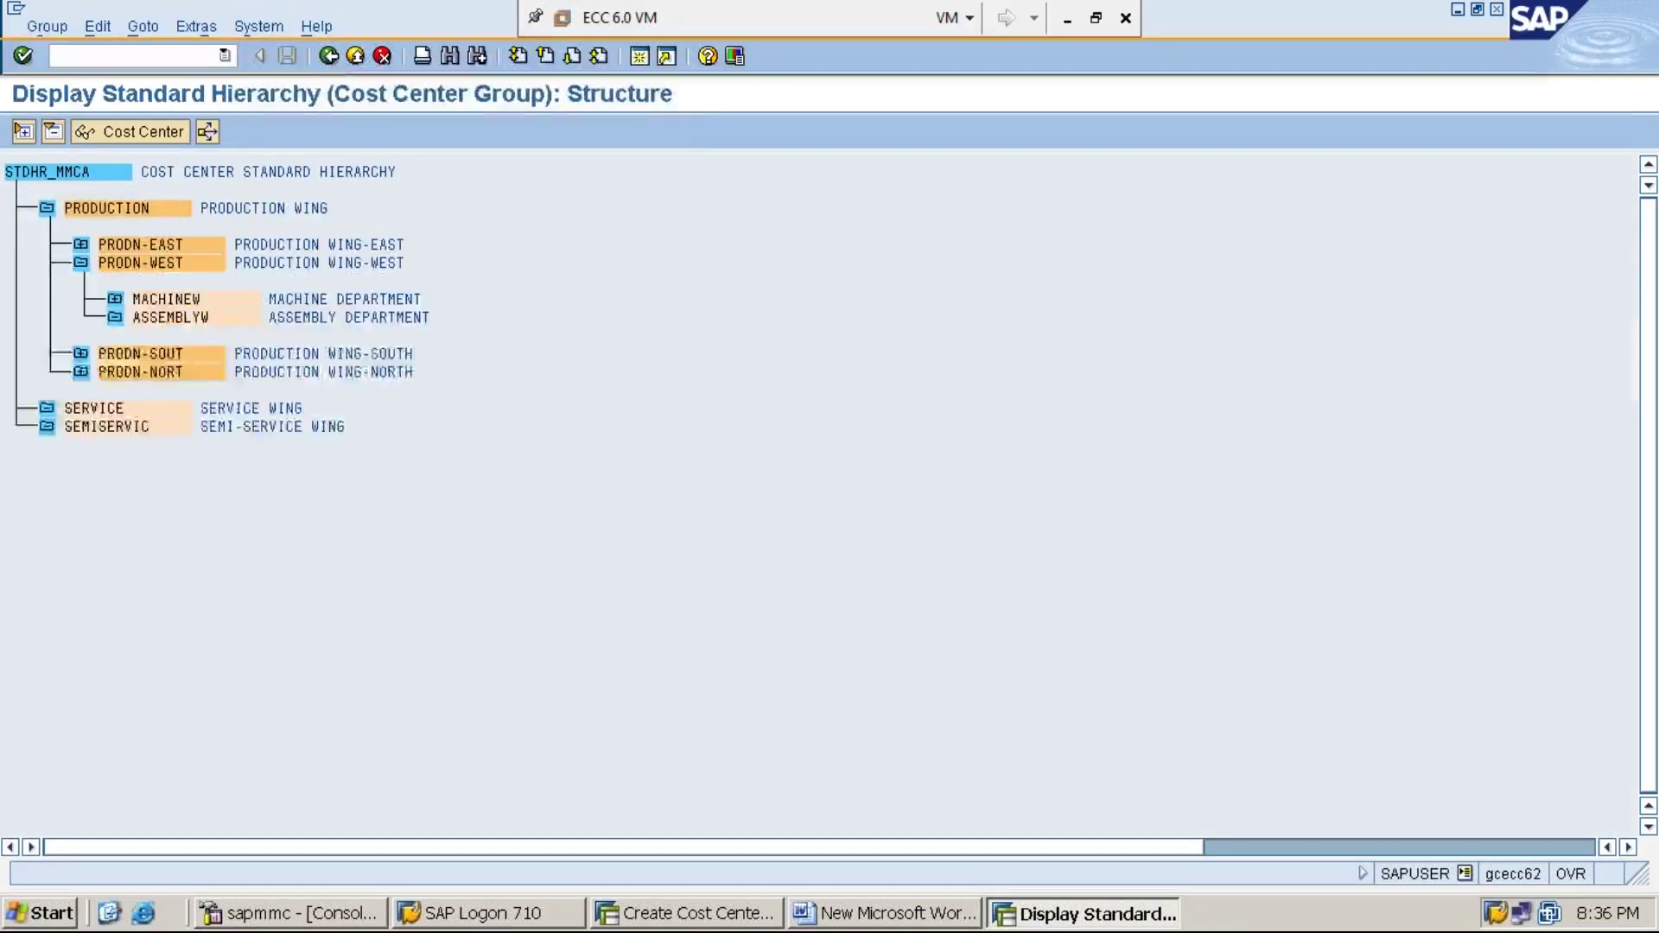
{"action": "left_click", "coordinate": [114, 300]}
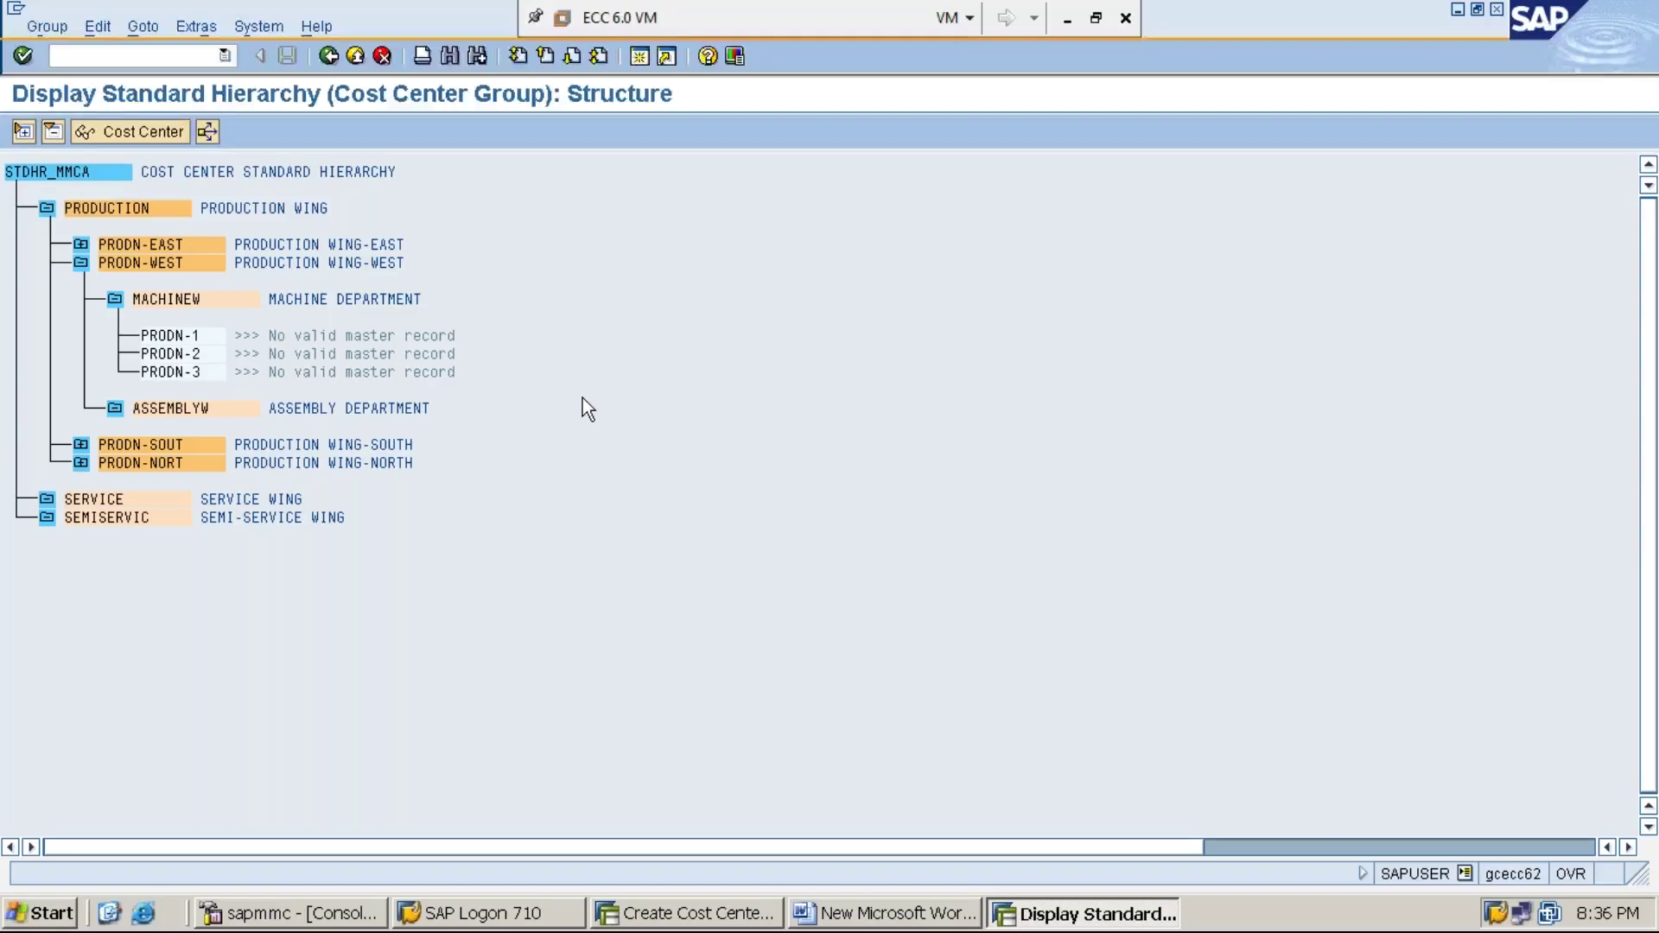
{"action": "left_click", "coordinate": [893, 916]}
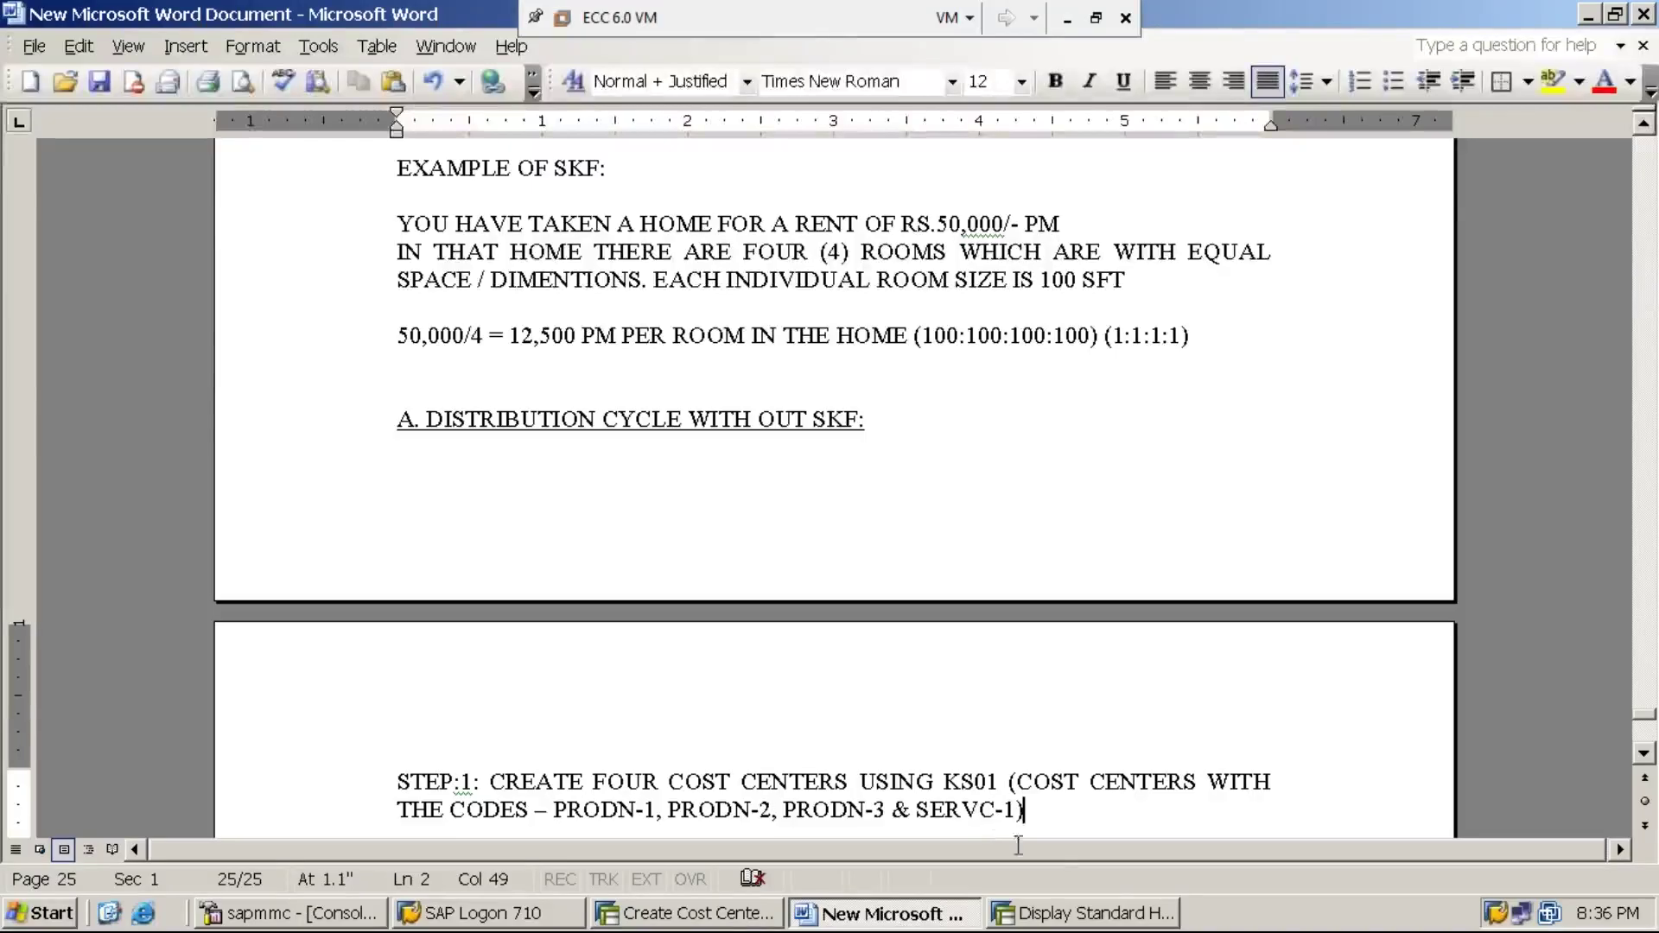
Return to the SAP Create Cost Center session and start a new cost center with the code SERVC-1
{"action": "left_click", "coordinate": [733, 917]}
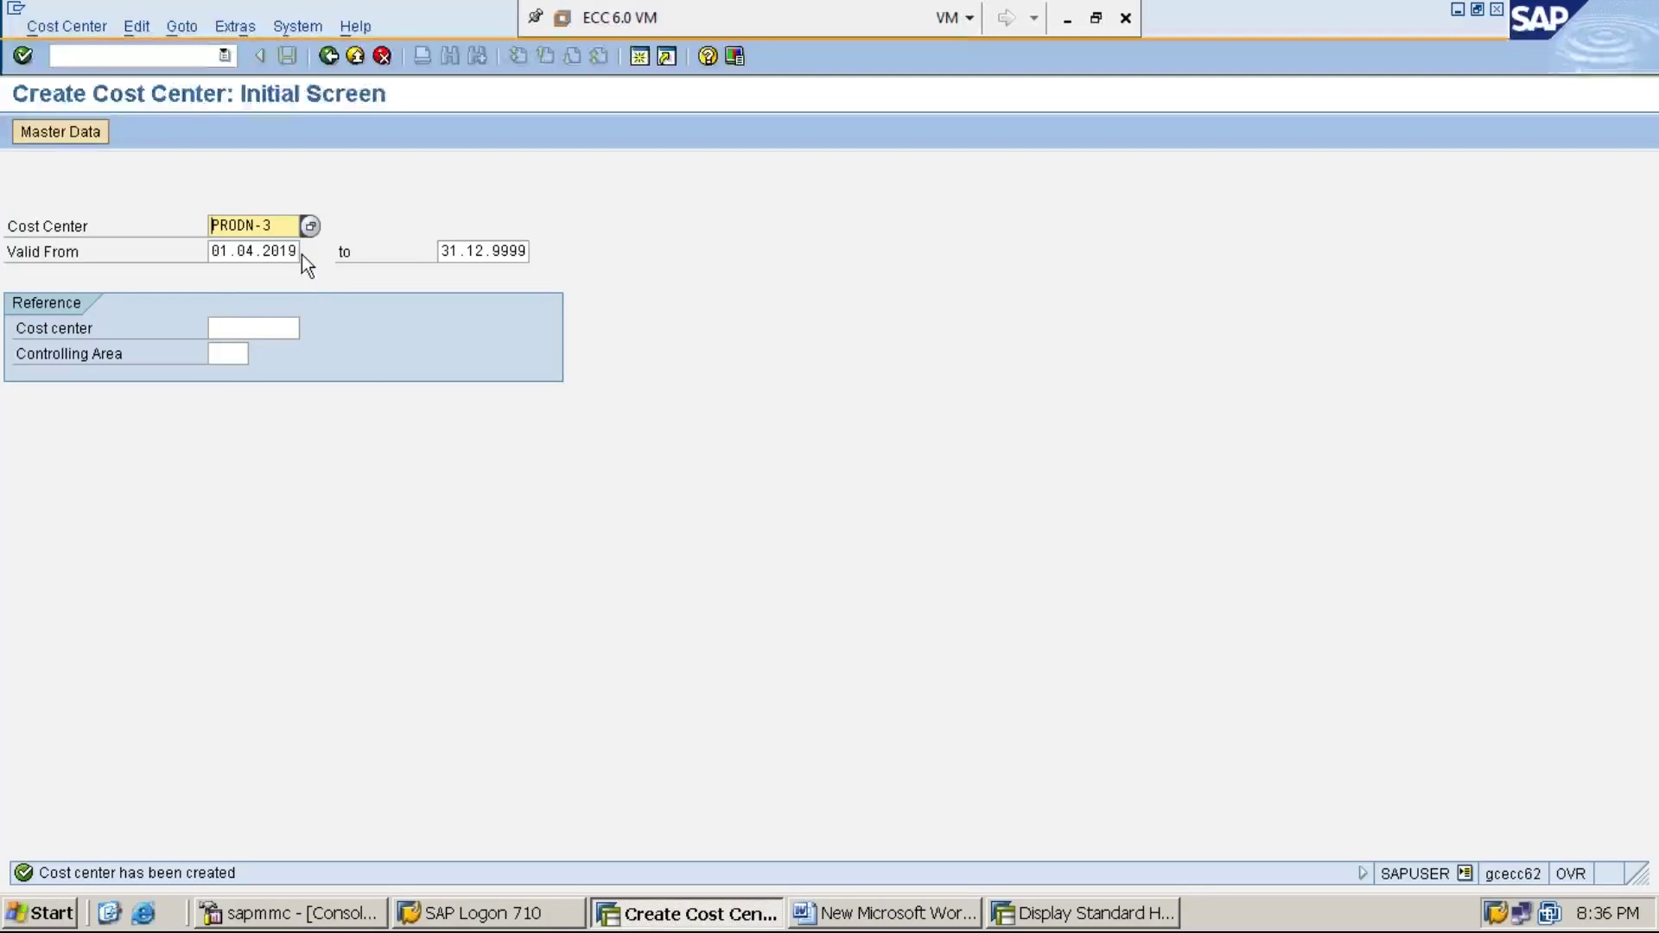
{"action": "left_click", "coordinate": [278, 226]}
{"action": "key", "text": "BackSpace"}
{"action": "key", "text": "BackSpace"}
{"action": "key", "text": "BackSpace"}
{"action": "key", "text": "BackSpace"}
{"action": "key", "text": "BackSpace"}
{"action": "key", "text": "BackSpace"}
{"action": "key", "text": "BackSpace"}
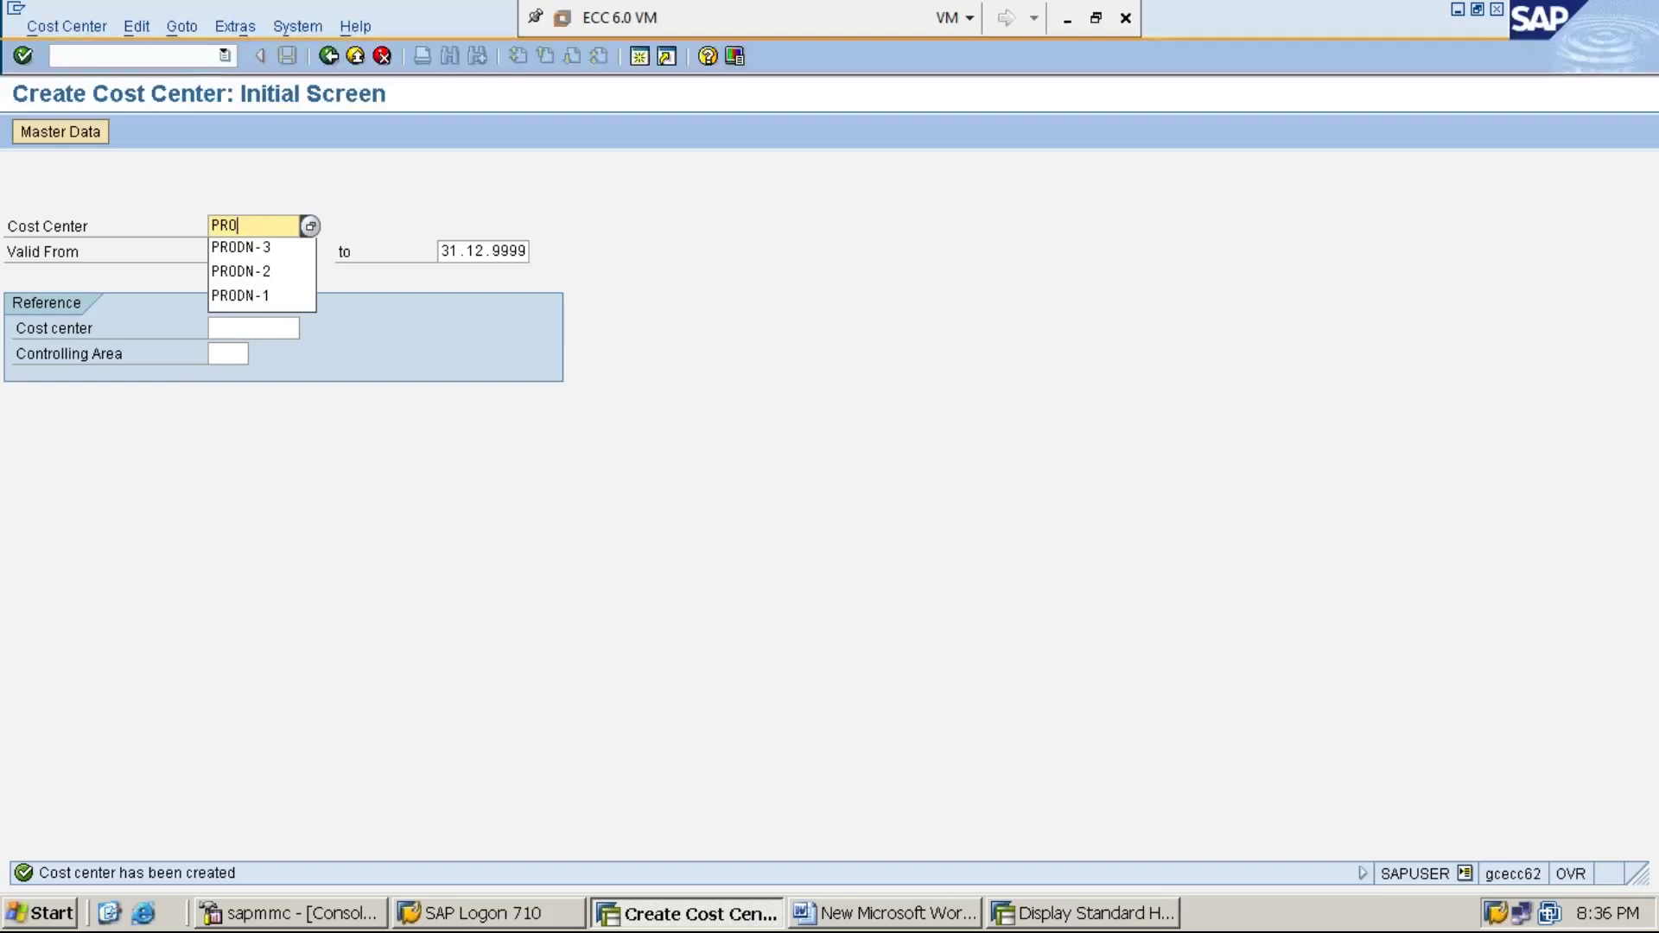
{"action": "type", "text": "SER"}
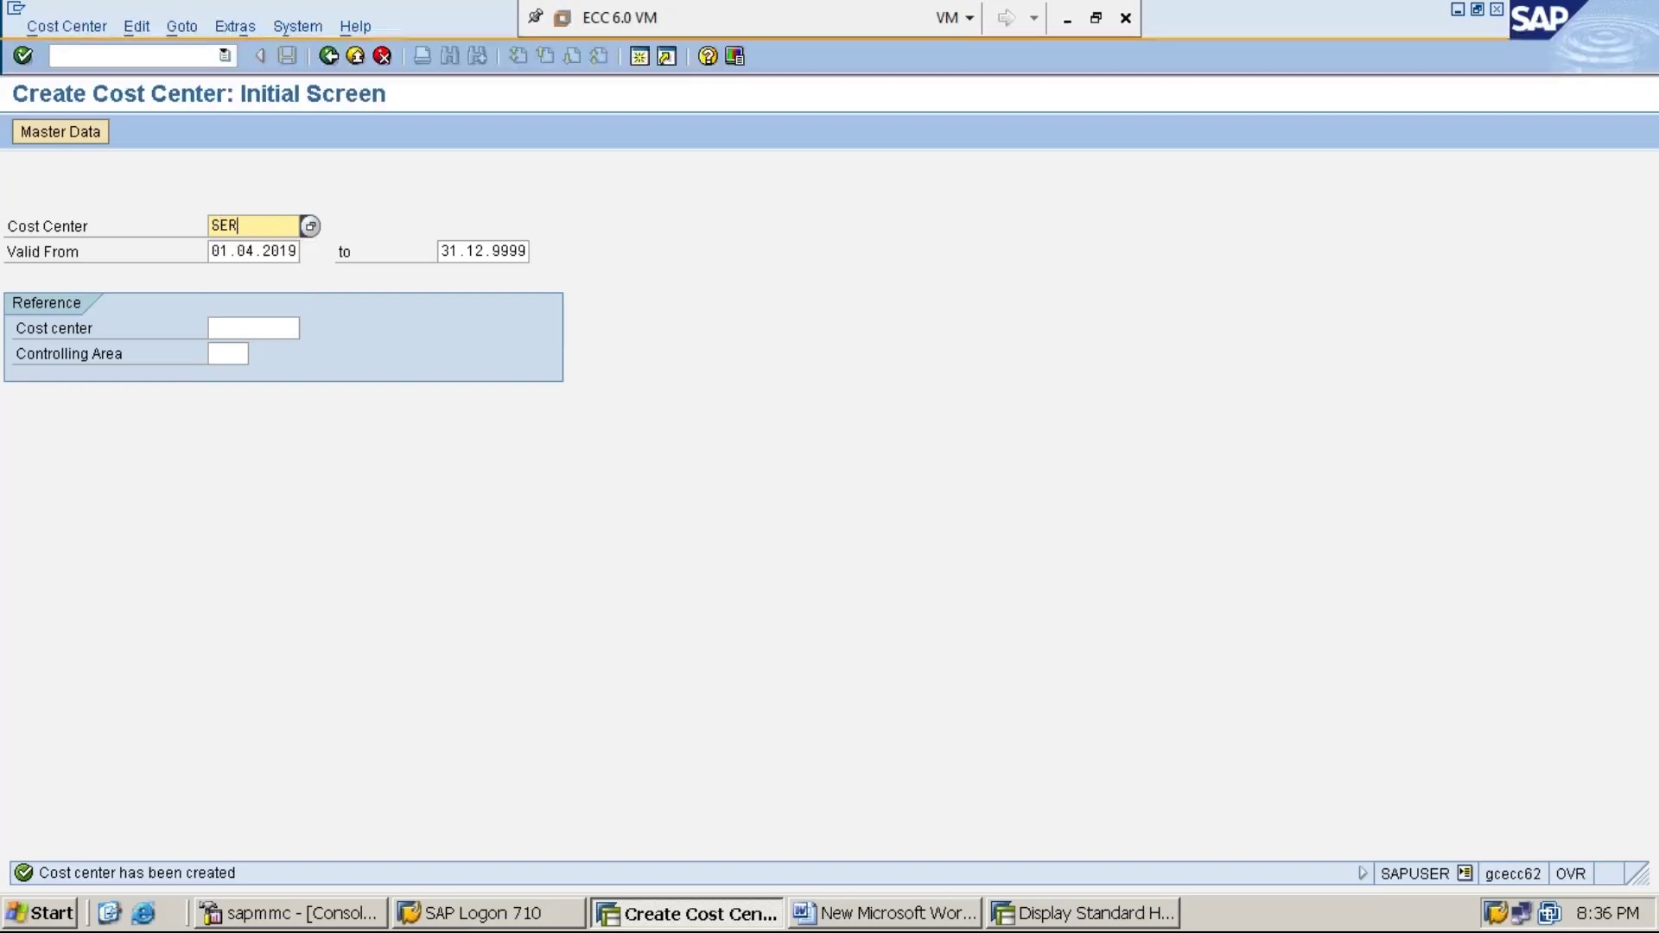
{"action": "type", "text": "VC-1"}
{"action": "left_click", "coordinate": [263, 248]}
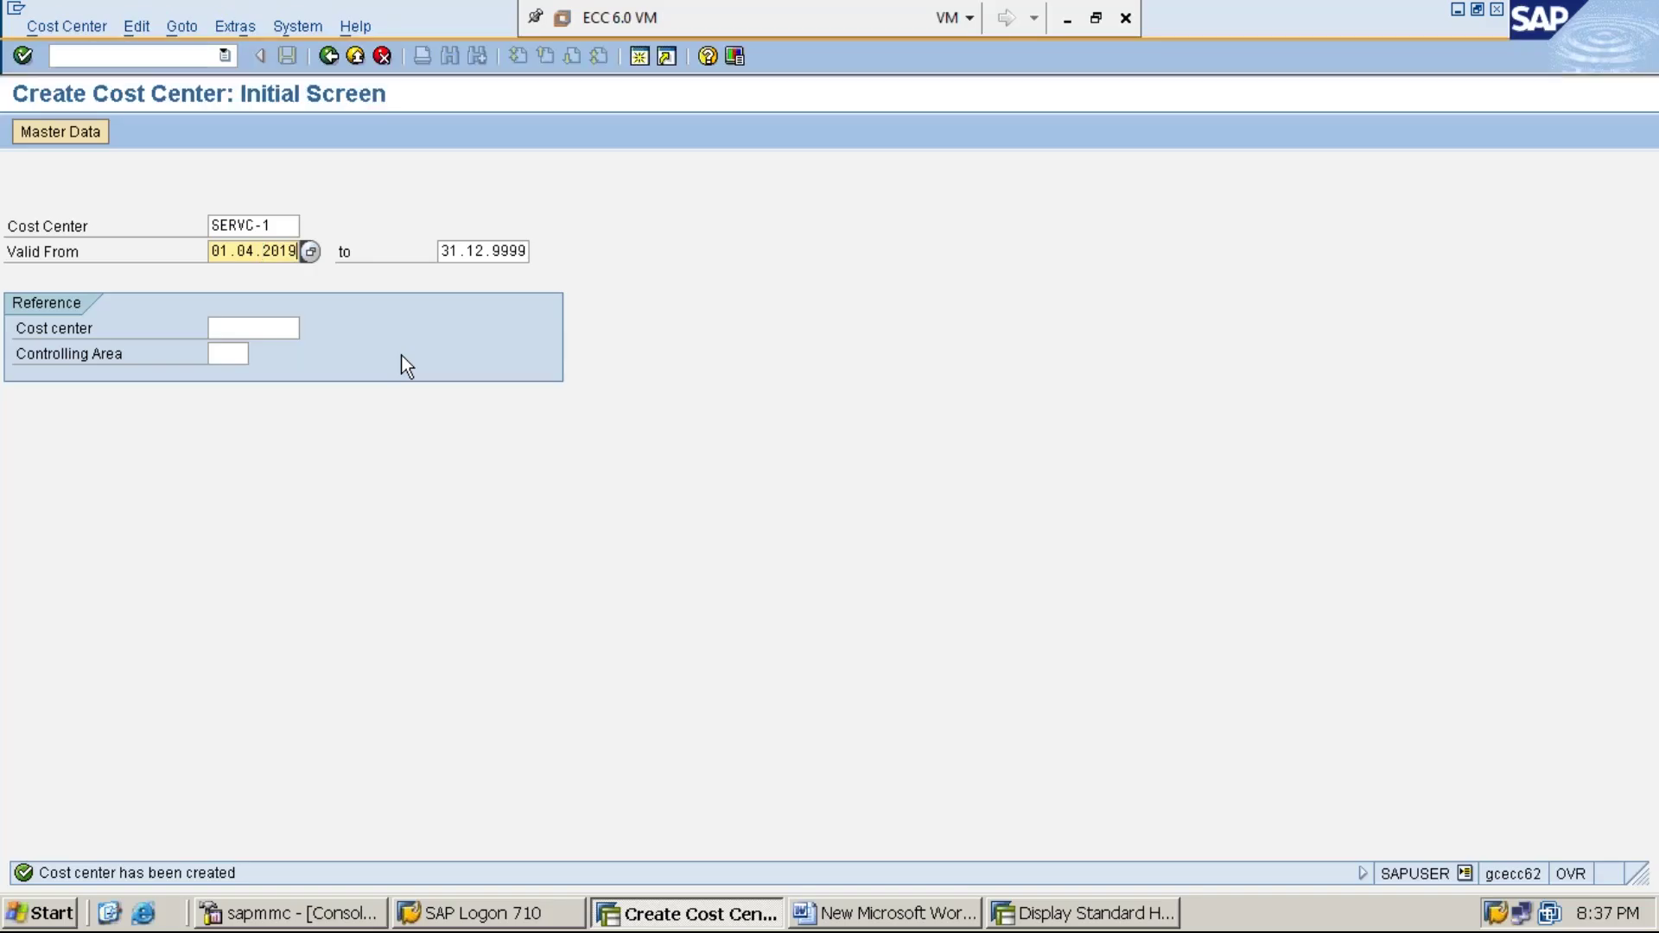
{"action": "key", "text": "Return"}
Name the new cost center SERVC-1 and describe it as SERVICE COST CENTER-1
{"action": "type", "text": "SER"}
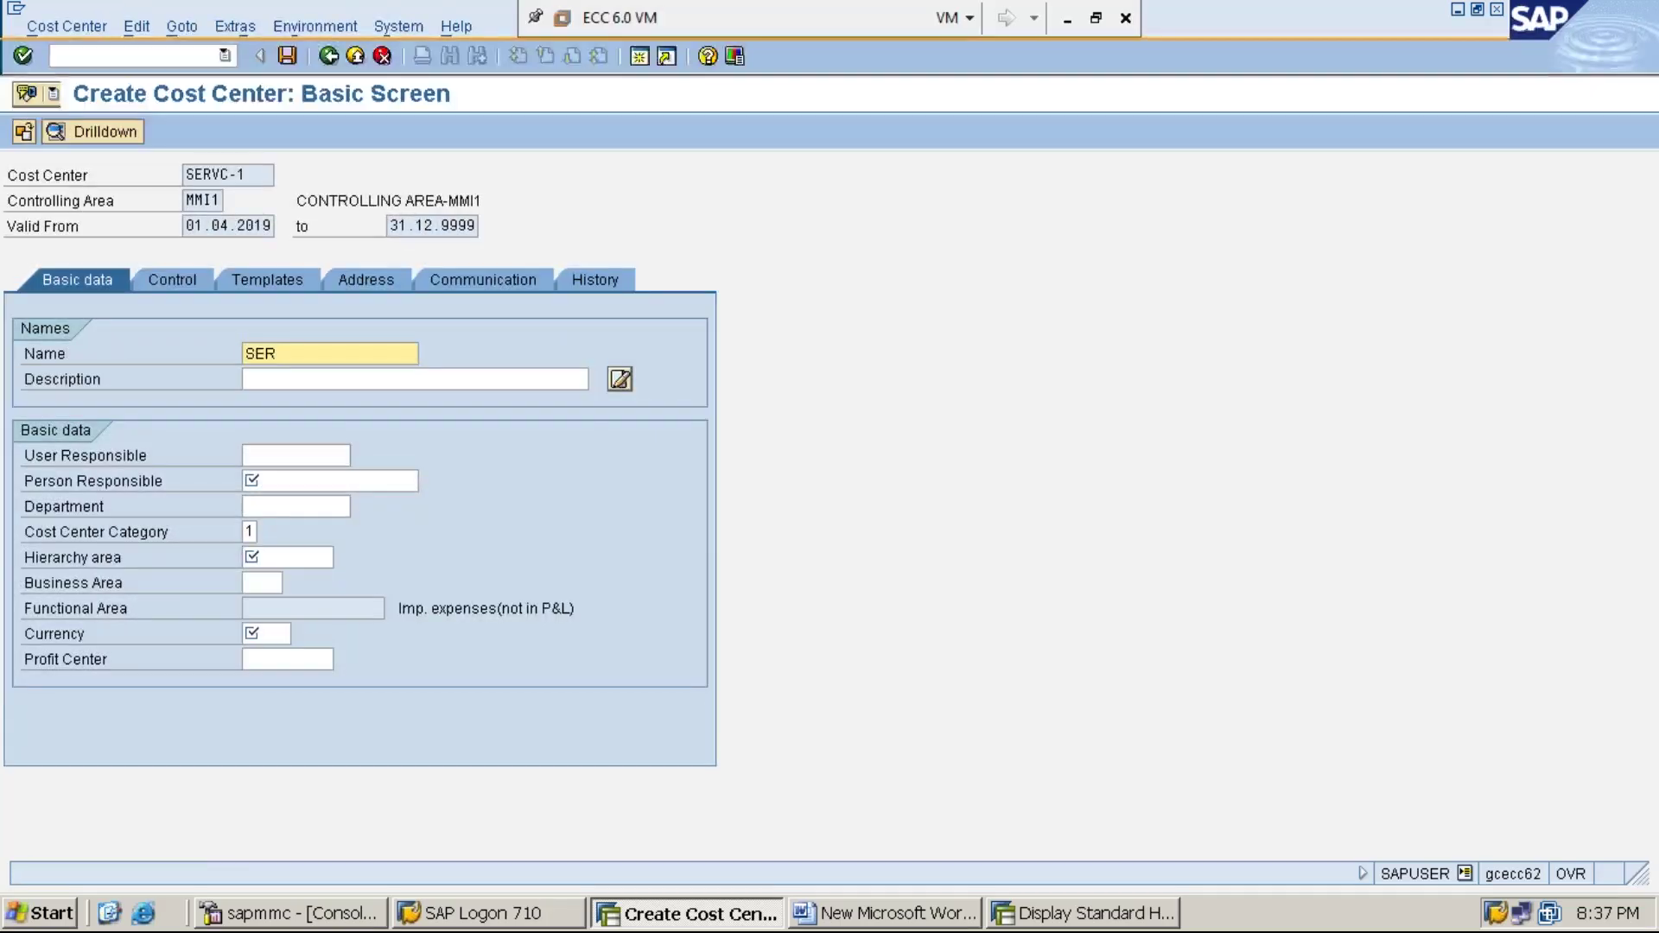
{"action": "type", "text": "VC-1"}
{"action": "key", "text": "Tab"}
{"action": "type", "text": "SERVICE COST CENTER-1"}
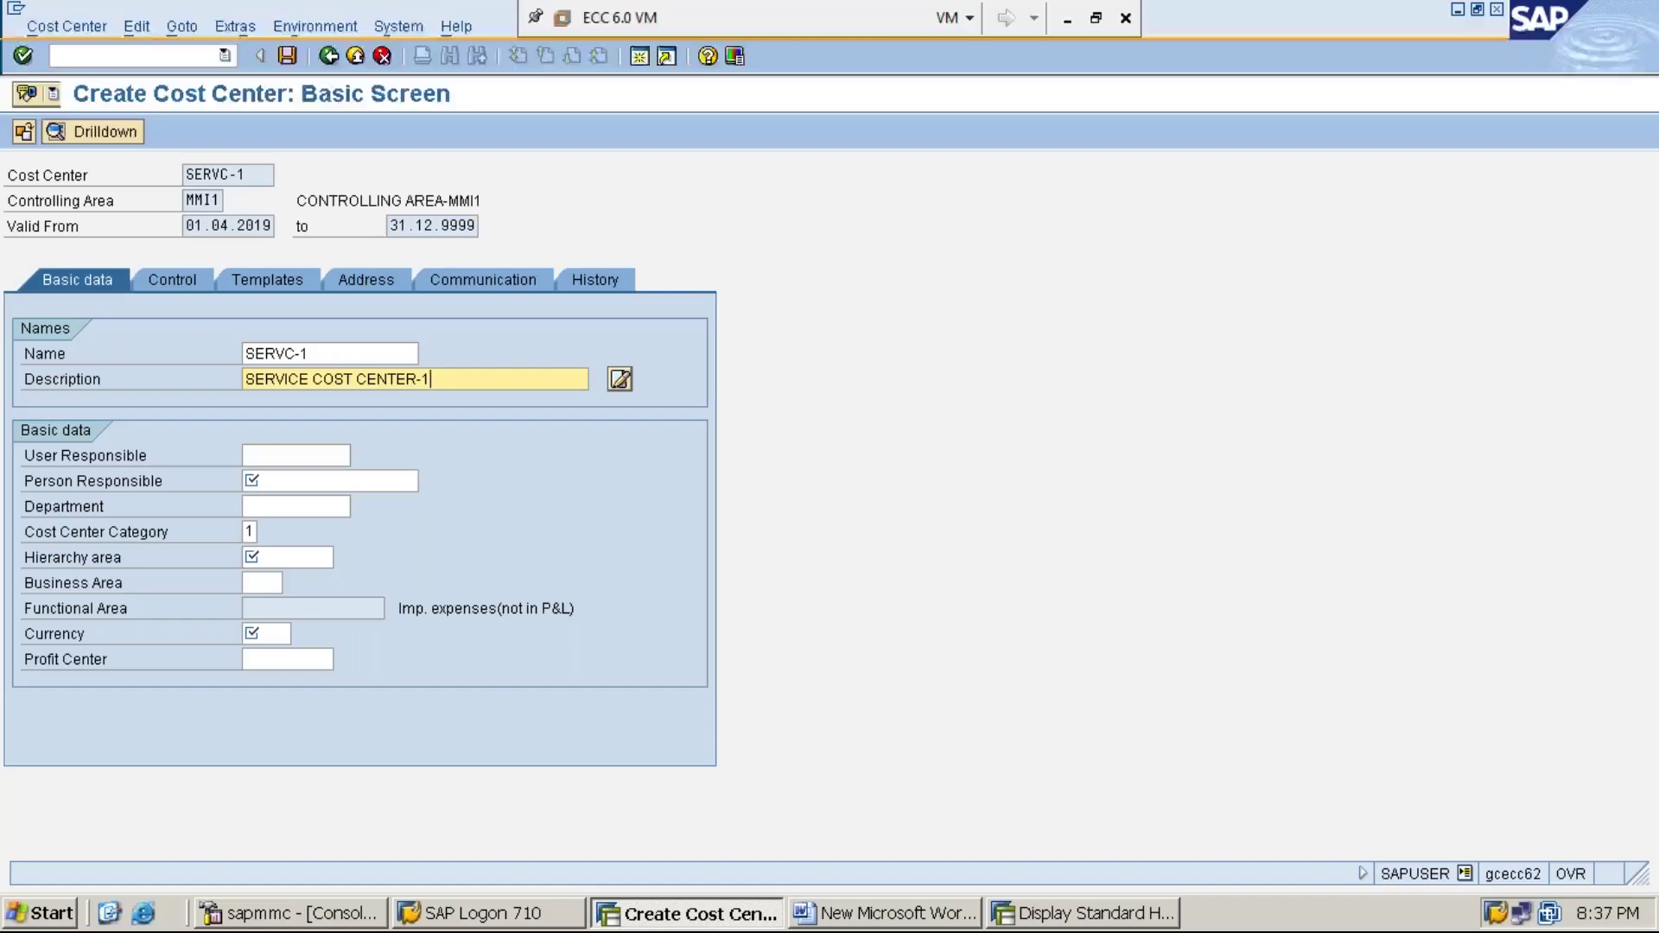
Fill in the name of the person responsible for SERVC-1 and set its department to SERVICE
{"action": "left_click", "coordinate": [395, 476]}
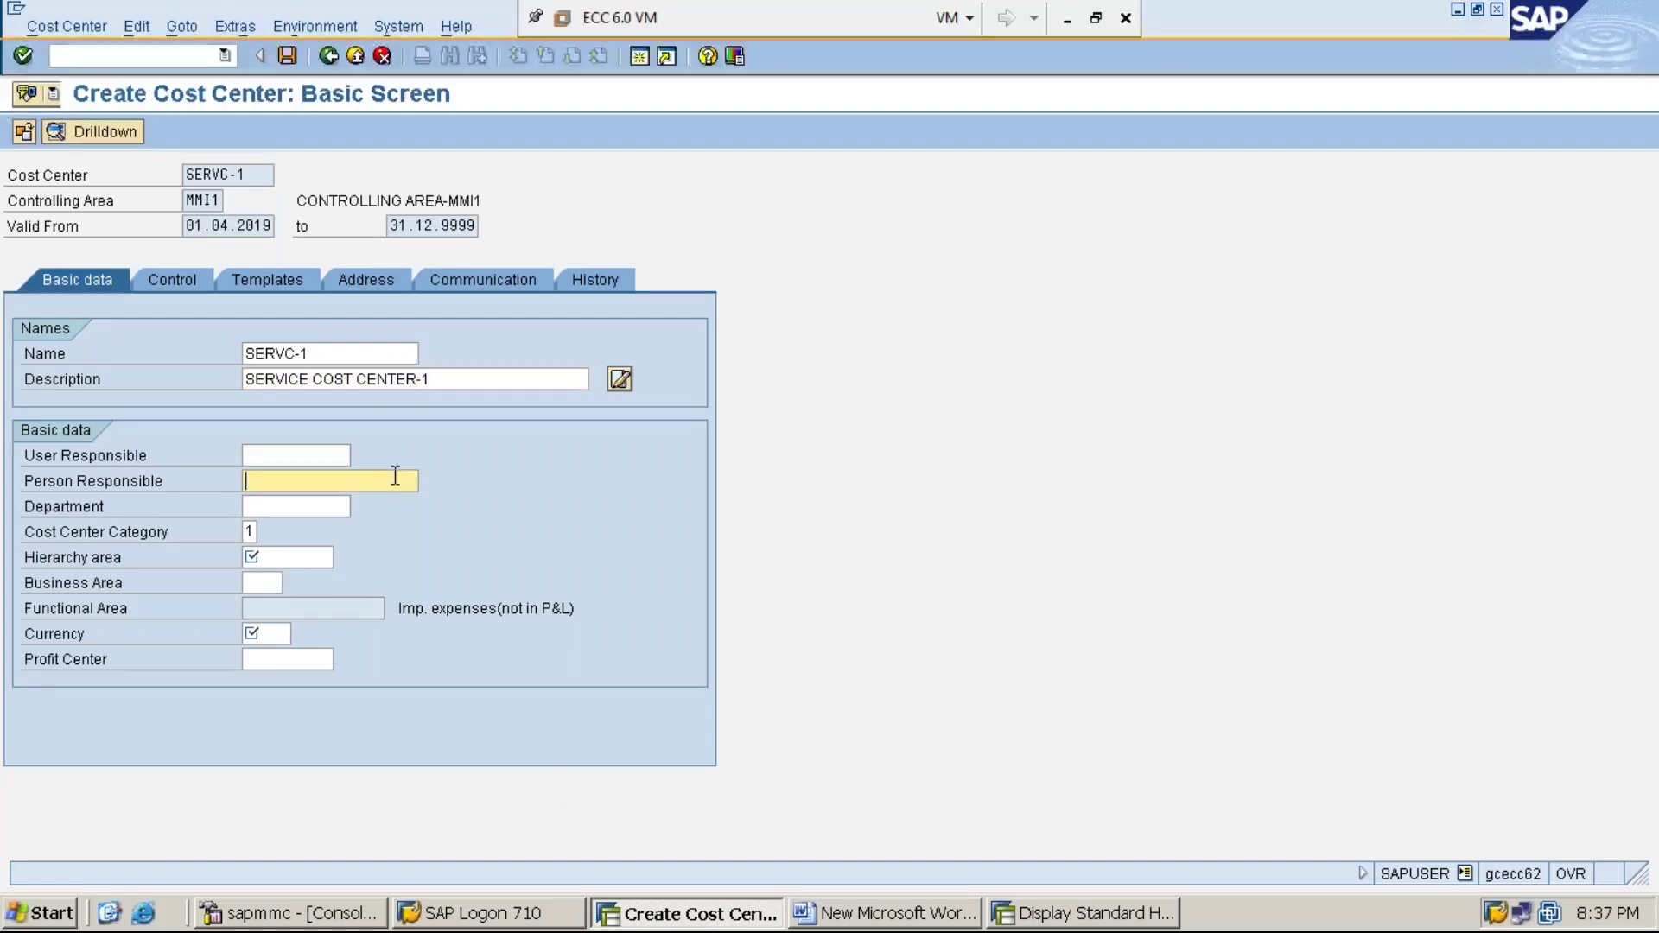
{"action": "key", "text": "Down"}
{"action": "key", "text": "Return"}
{"action": "key", "text": "Tab"}
{"action": "type", "text": "SERVICE"}
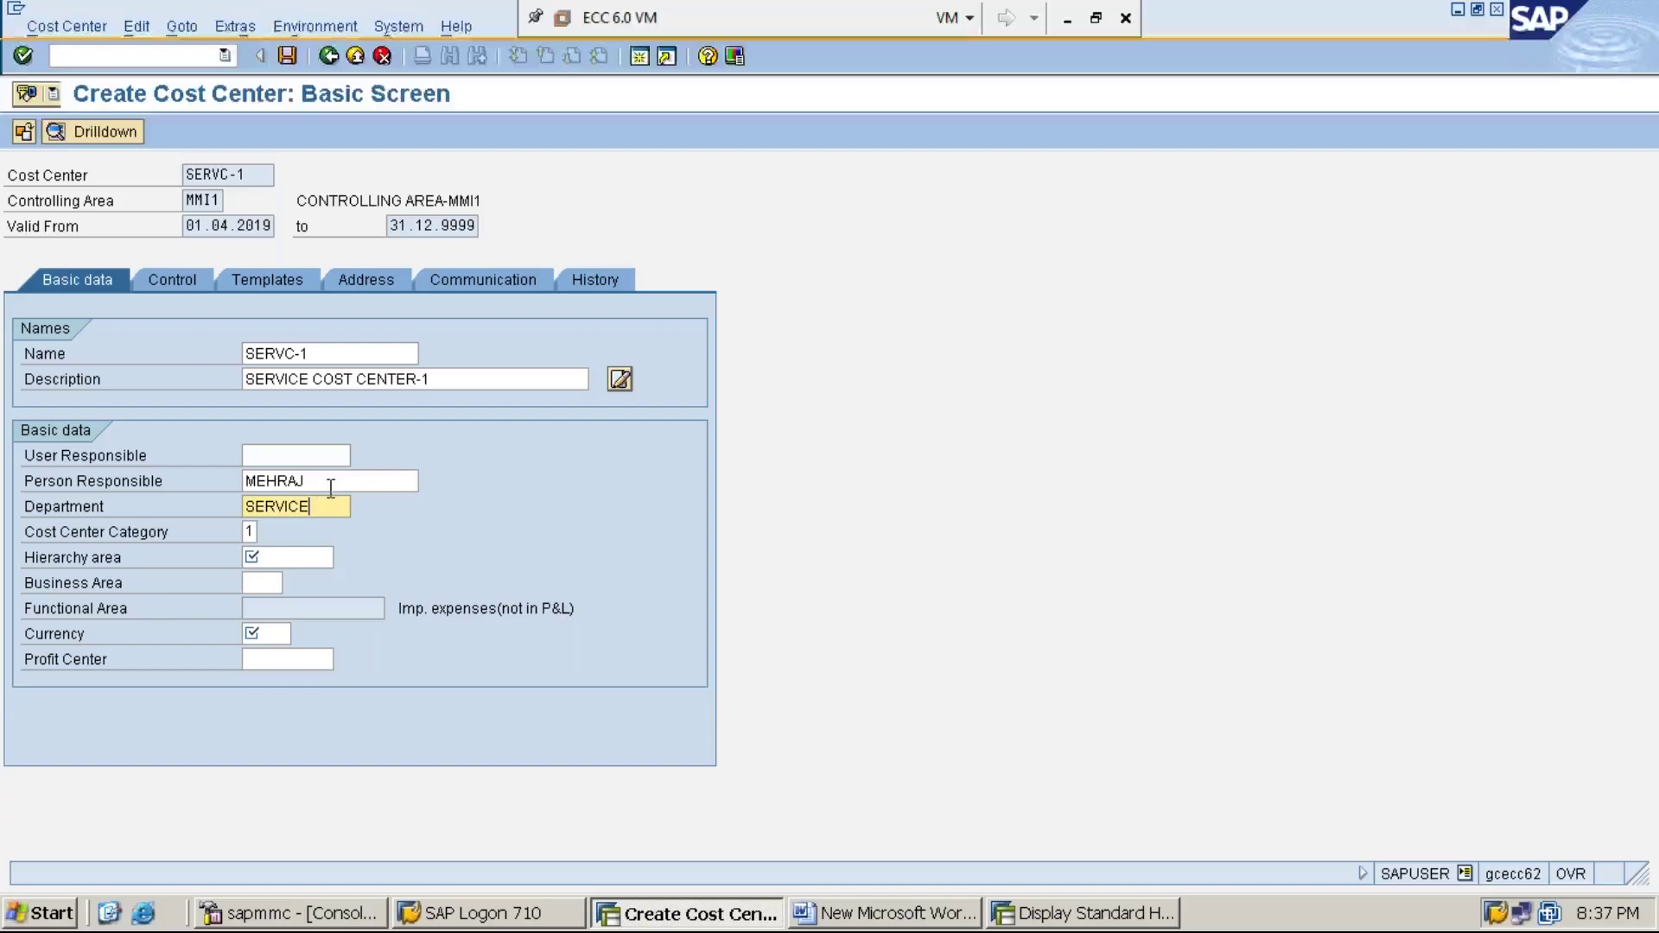
Set the cost center category of SERVC-1 to 2 (Service cost center)
{"action": "left_click", "coordinate": [249, 531]}
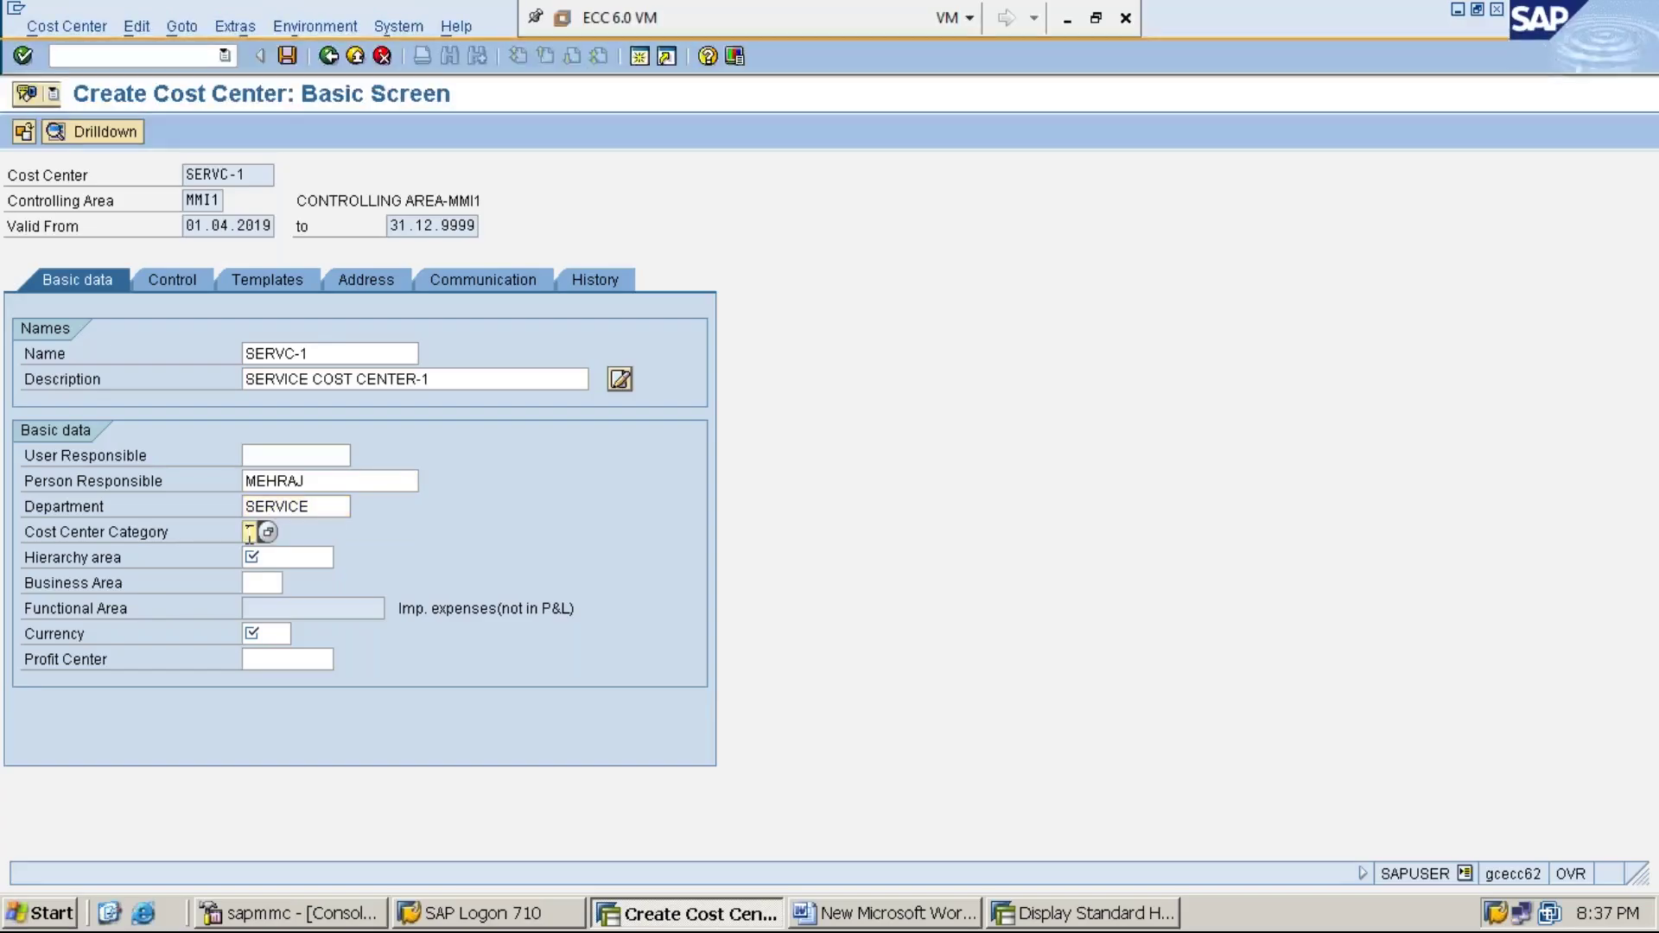
{"action": "type", "text": "1"}
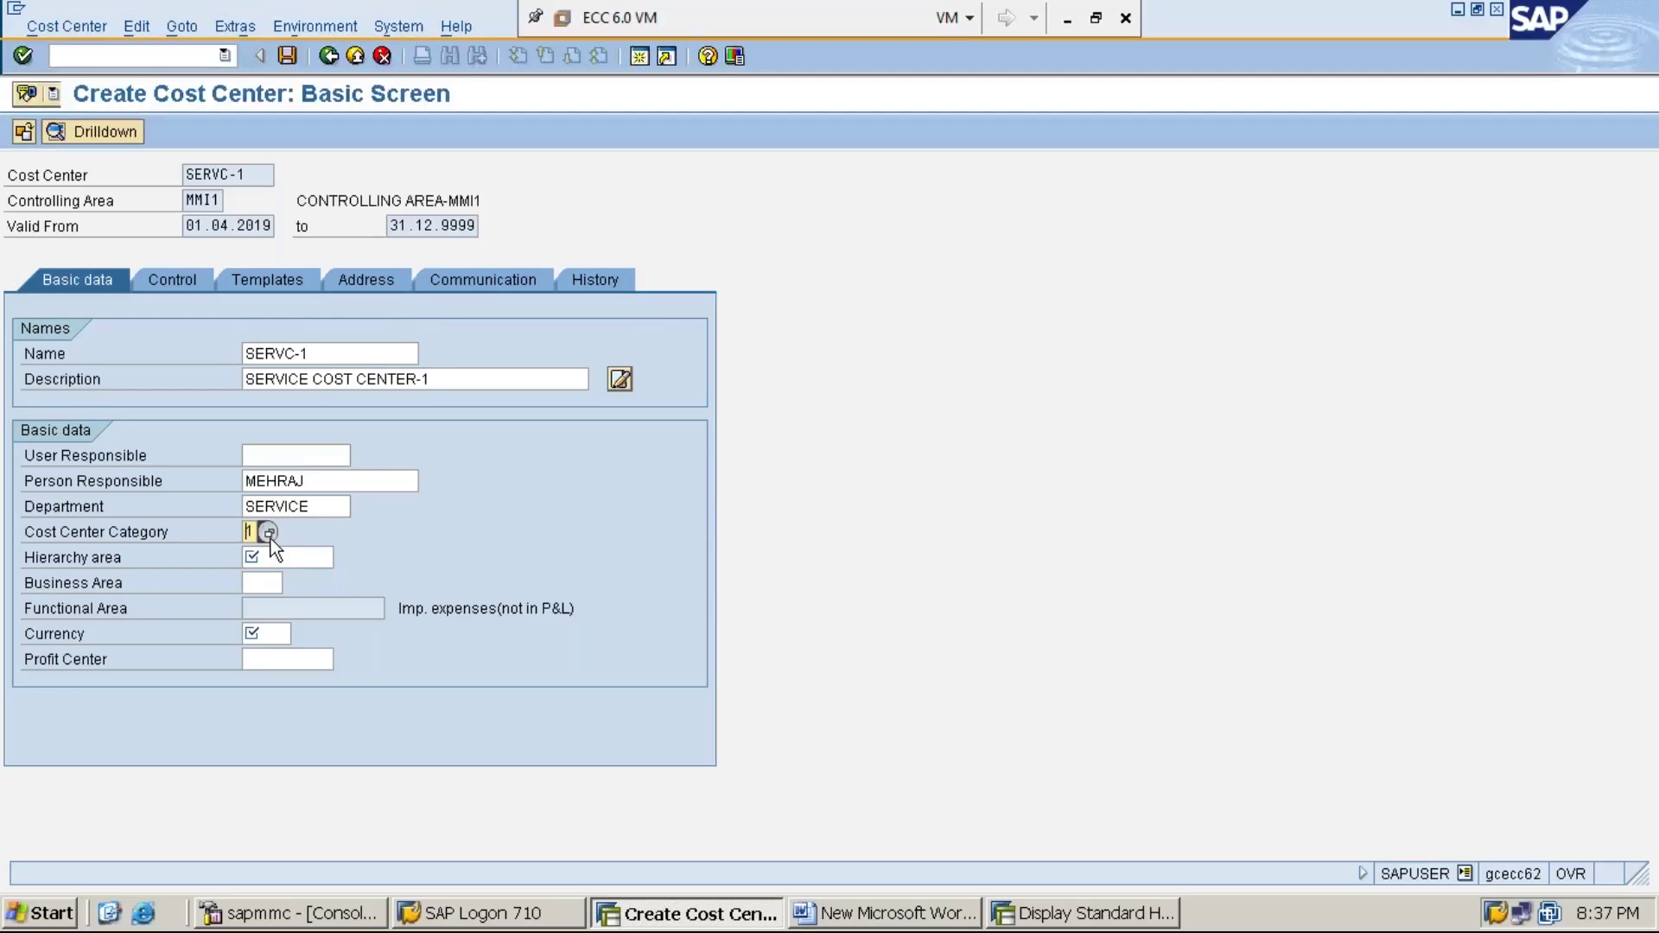
{"action": "left_click", "coordinate": [271, 535]}
{"action": "left_click", "coordinate": [358, 368]}
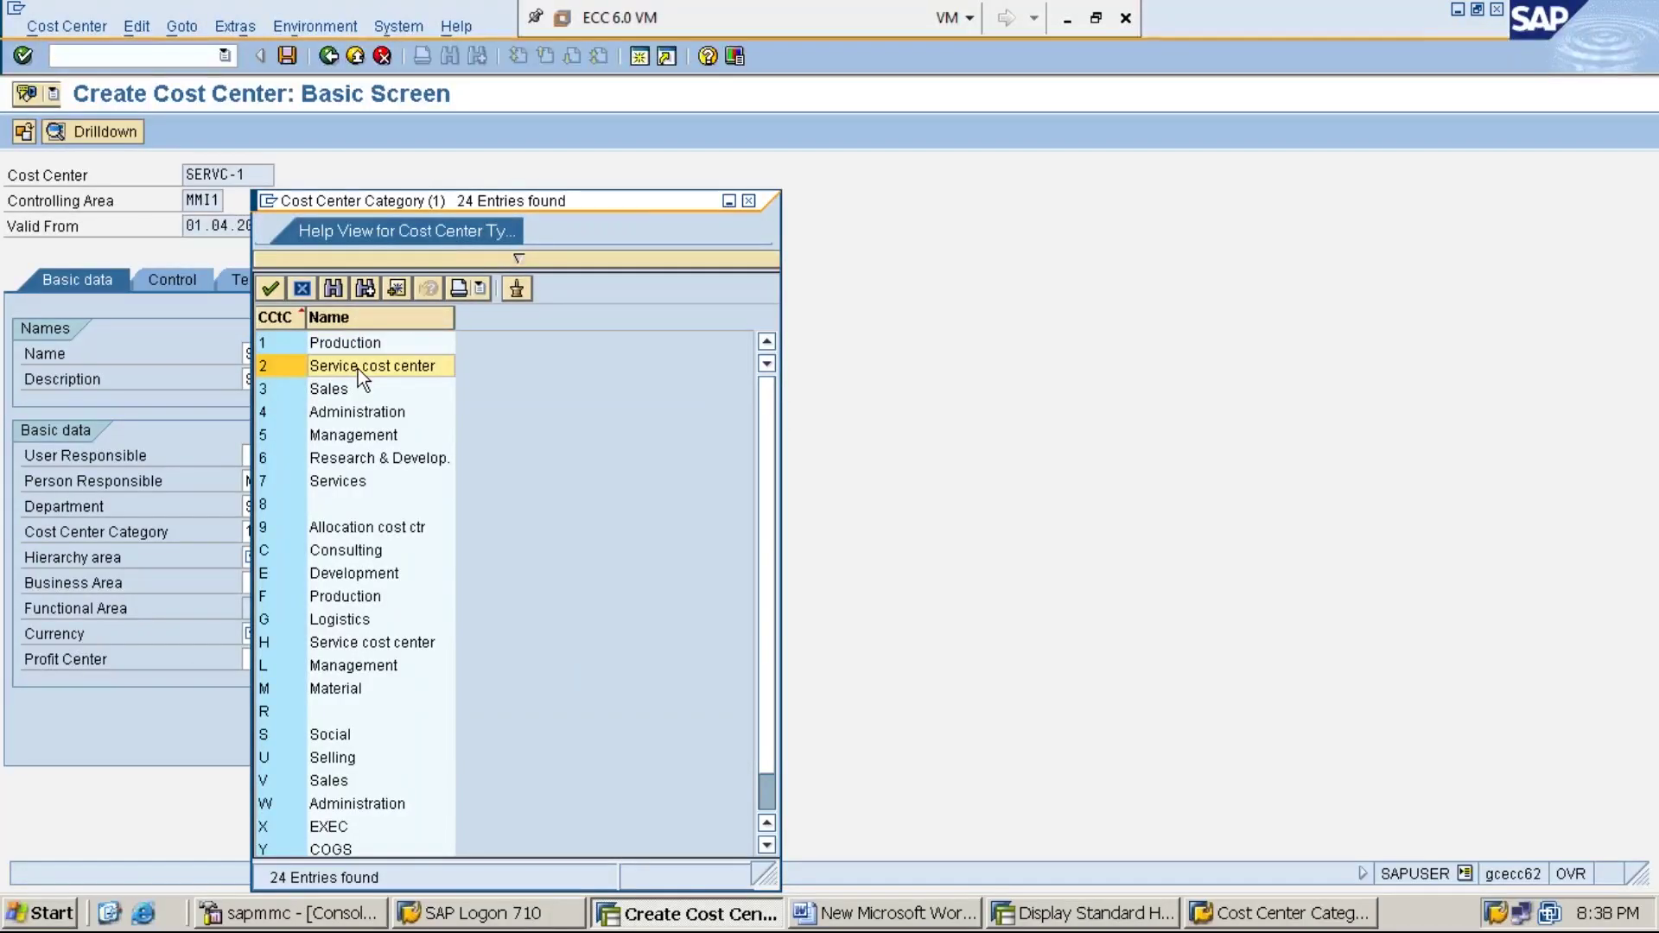
{"action": "double_click", "coordinate": [357, 370]}
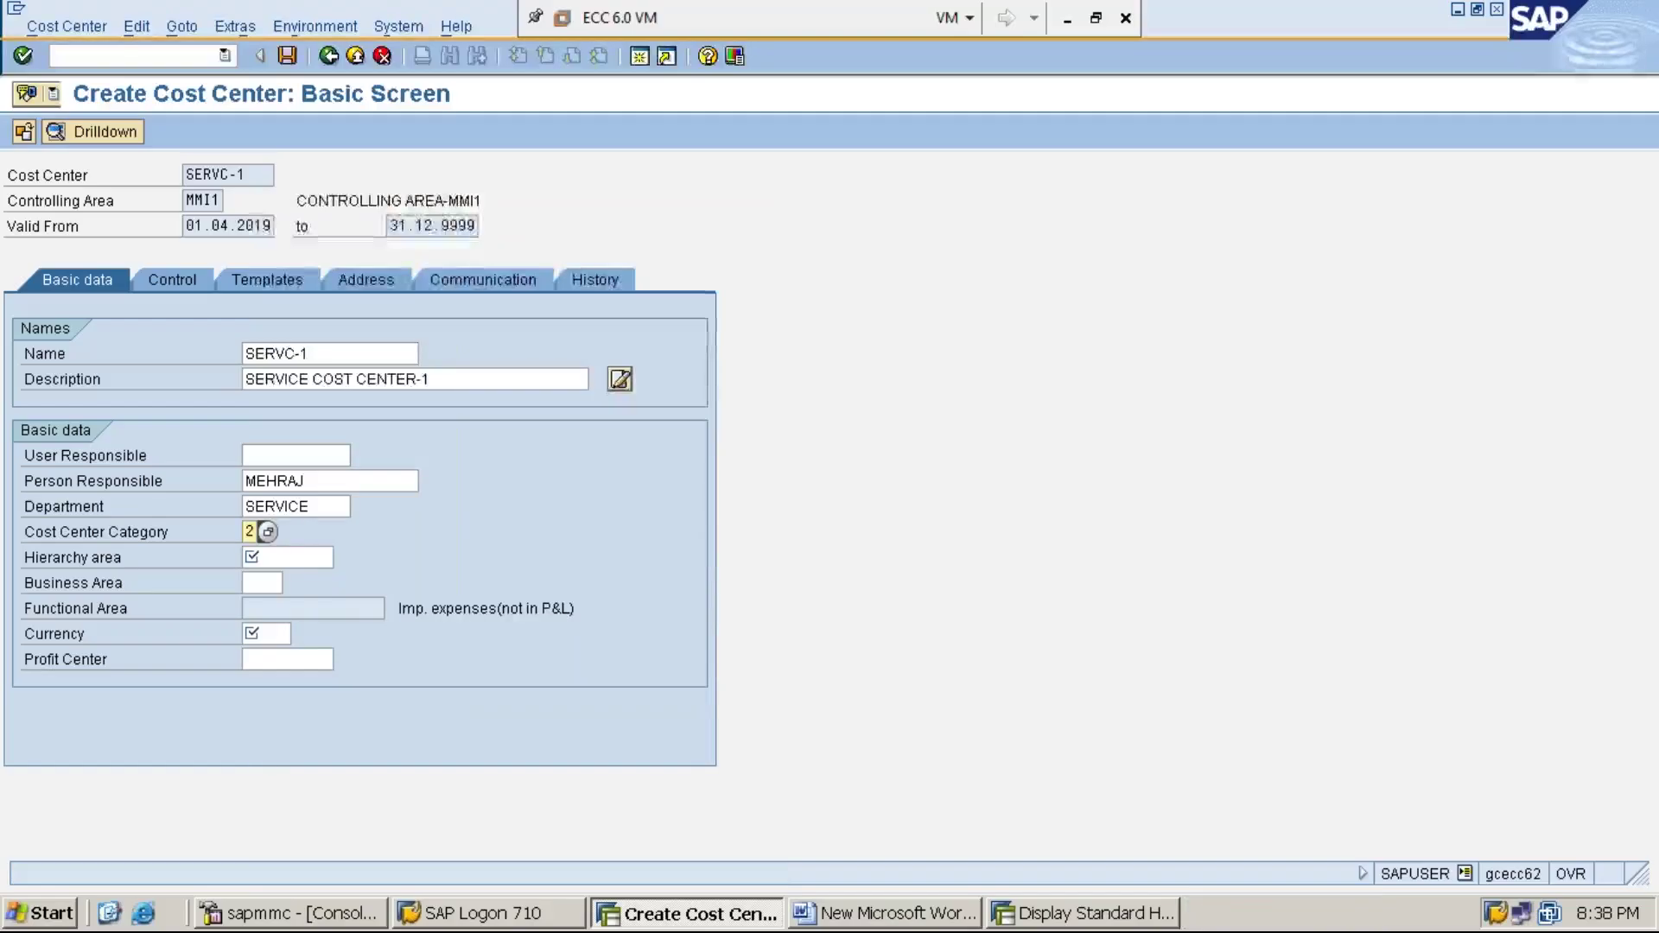
Check the service group in the displayed standard hierarchy, and assign SERVC-1 to hierarchy area SERVICE
{"action": "left_click", "coordinate": [308, 559]}
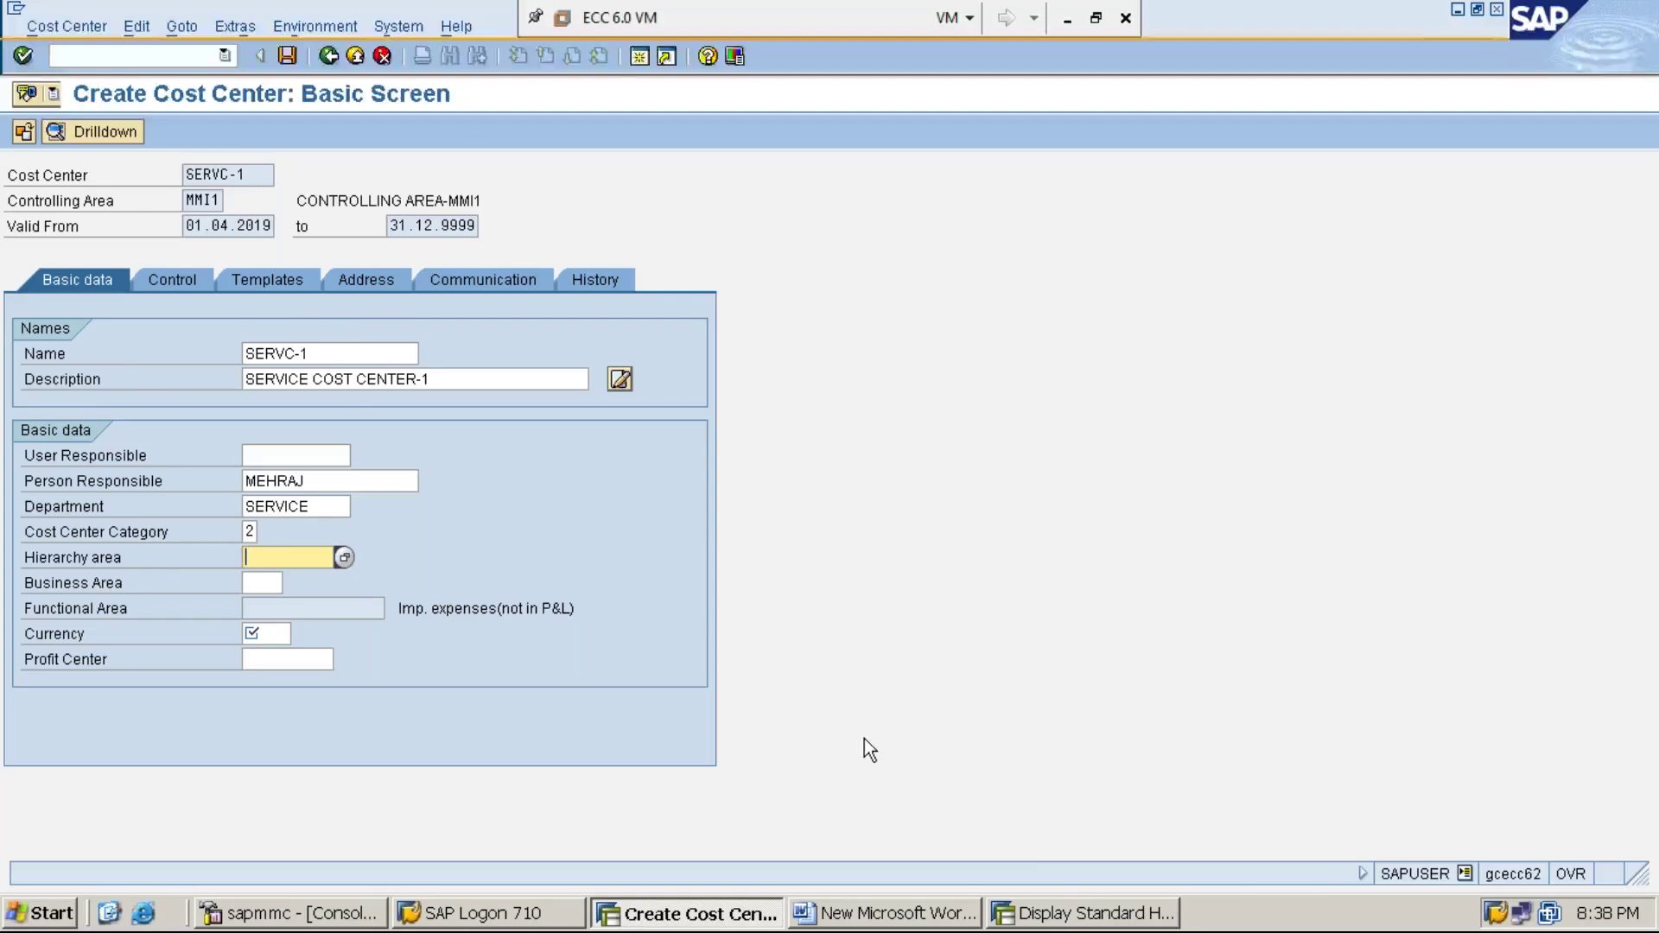
{"action": "left_click", "coordinate": [1080, 918]}
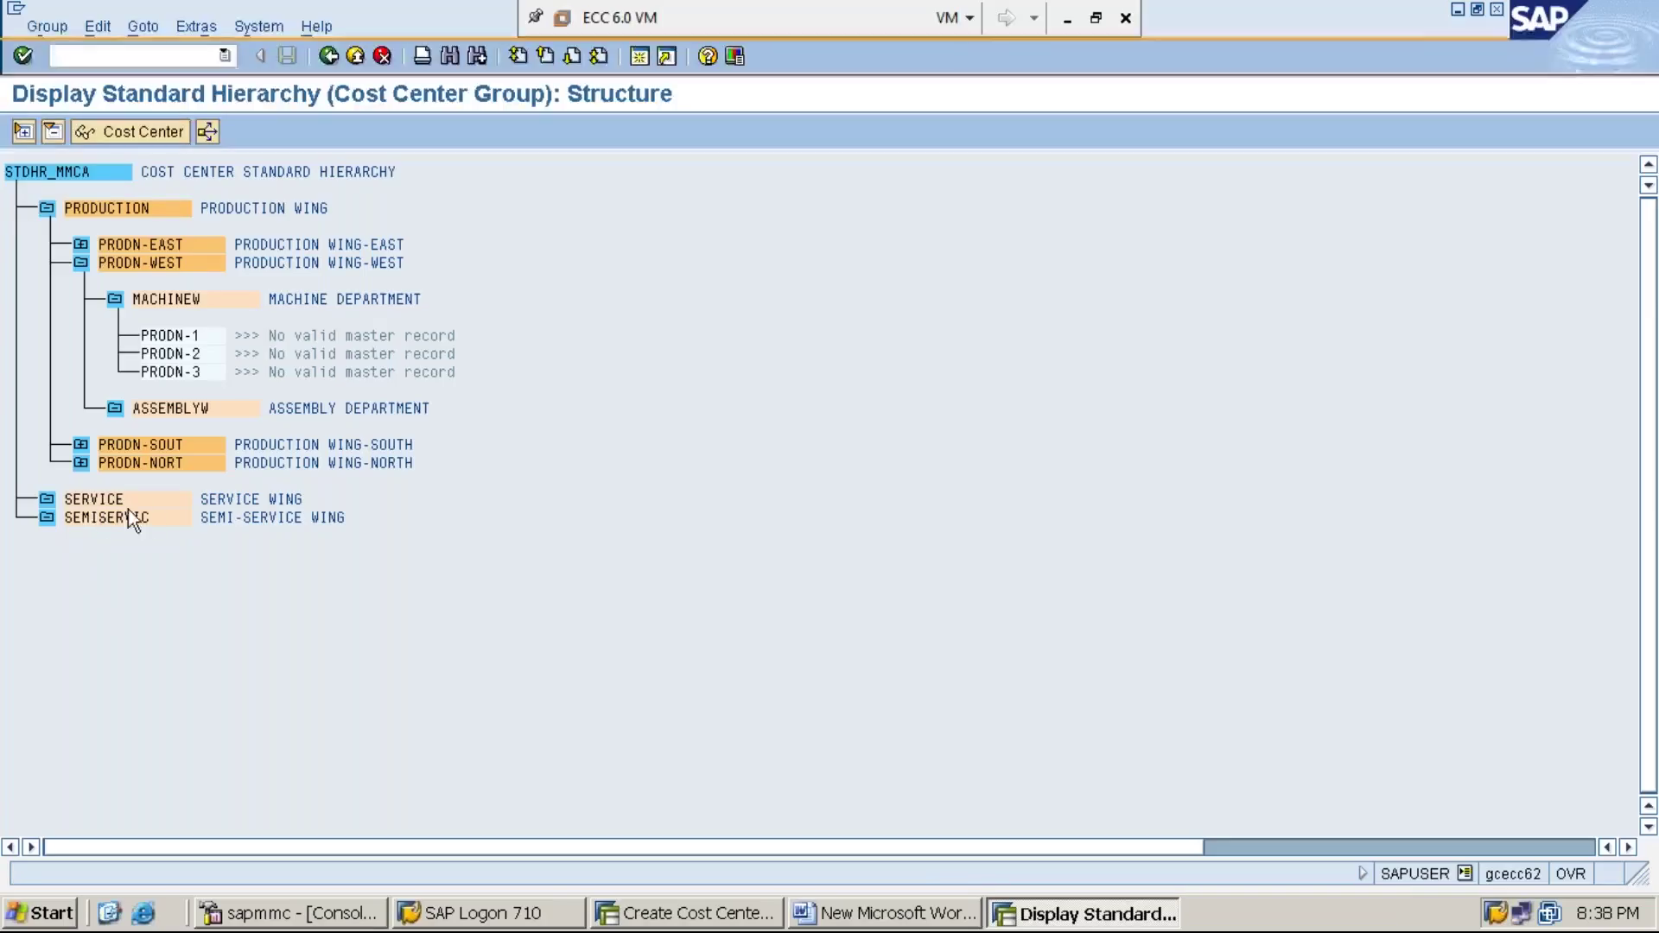
{"action": "left_click", "coordinate": [731, 914]}
{"action": "left_click", "coordinate": [344, 557]}
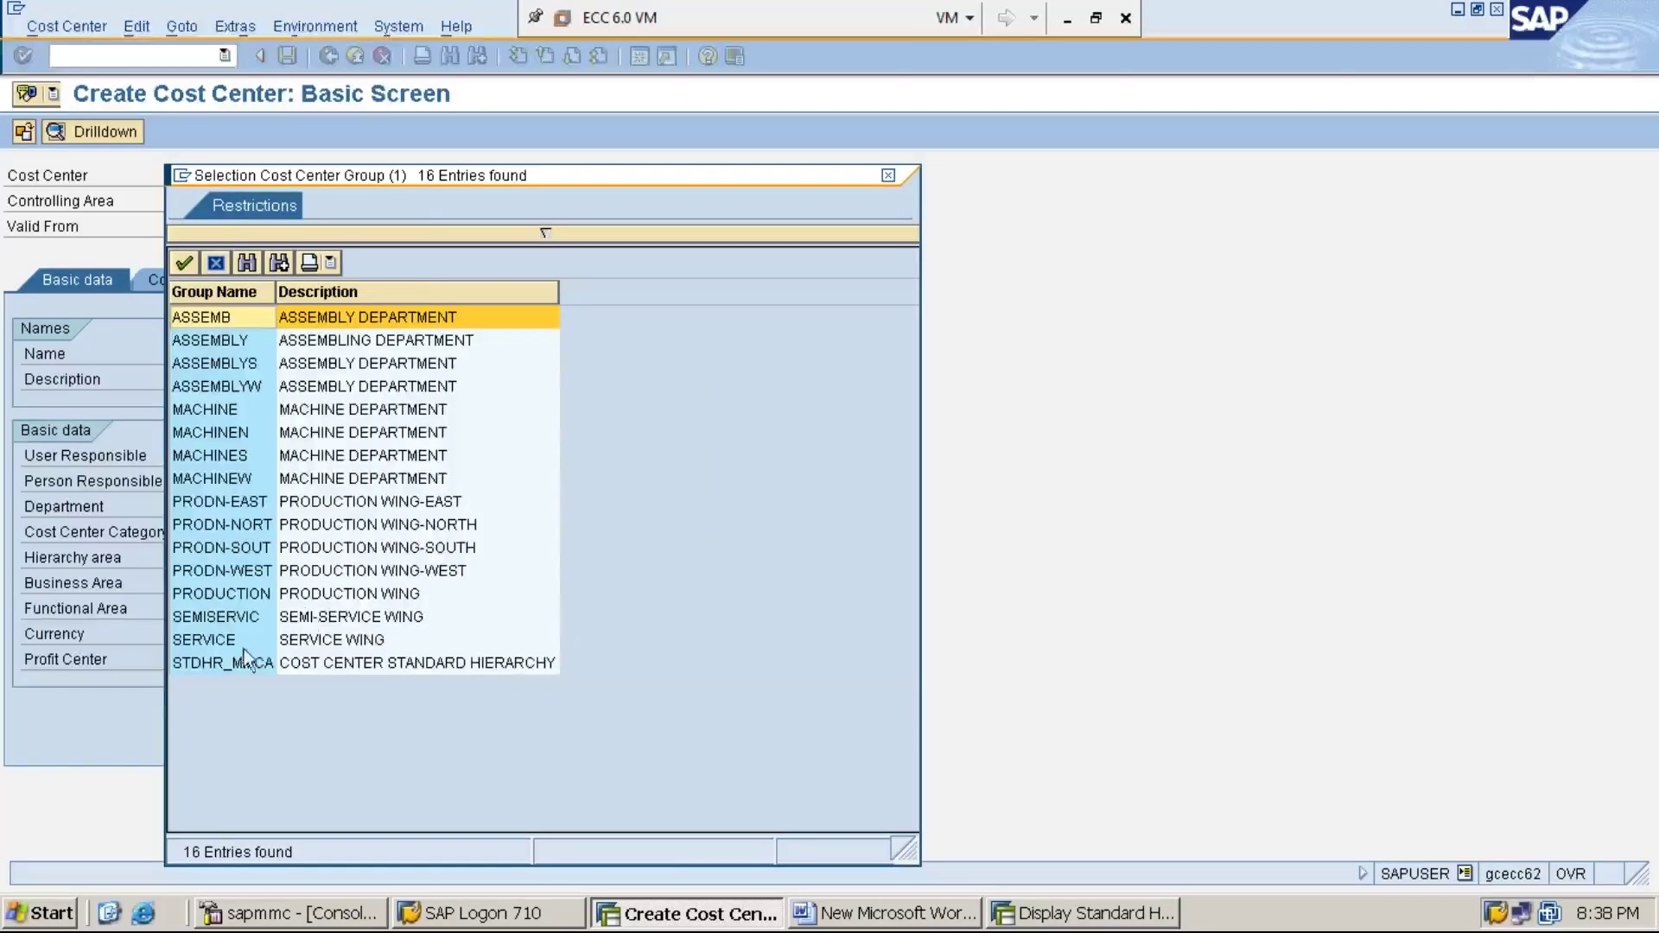
{"action": "double_click", "coordinate": [338, 642]}
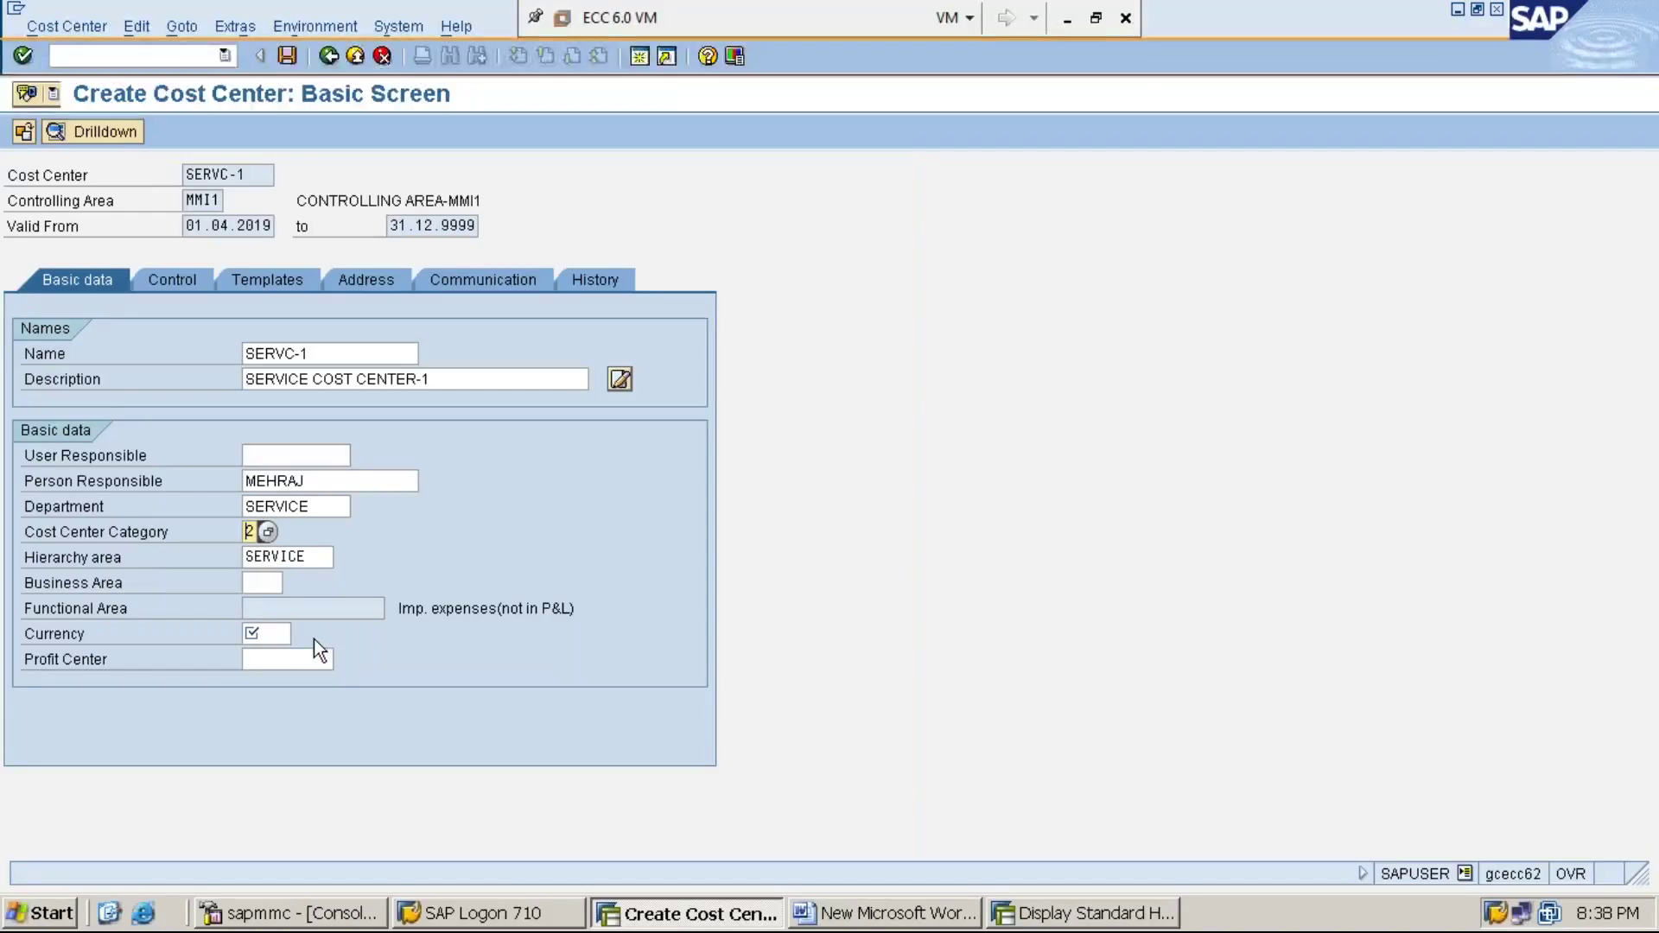
Set the currency of SERVC-1 to INR and save the cost center without a profit center
{"action": "left_click", "coordinate": [281, 633]}
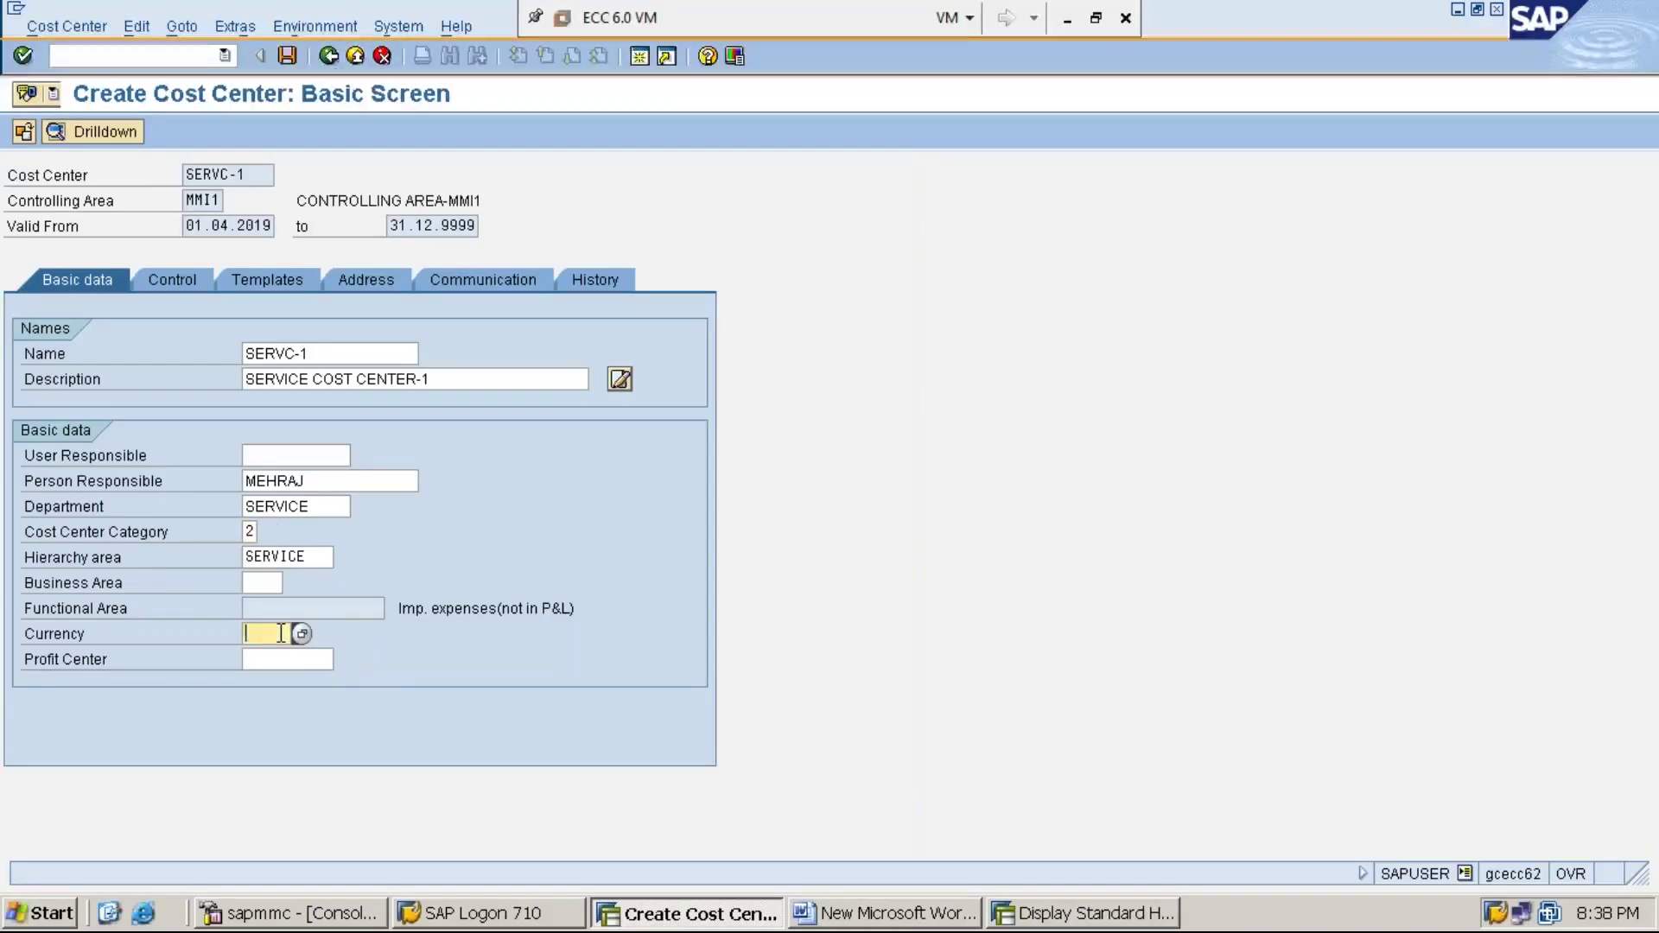
{"action": "type", "text": "INR"}
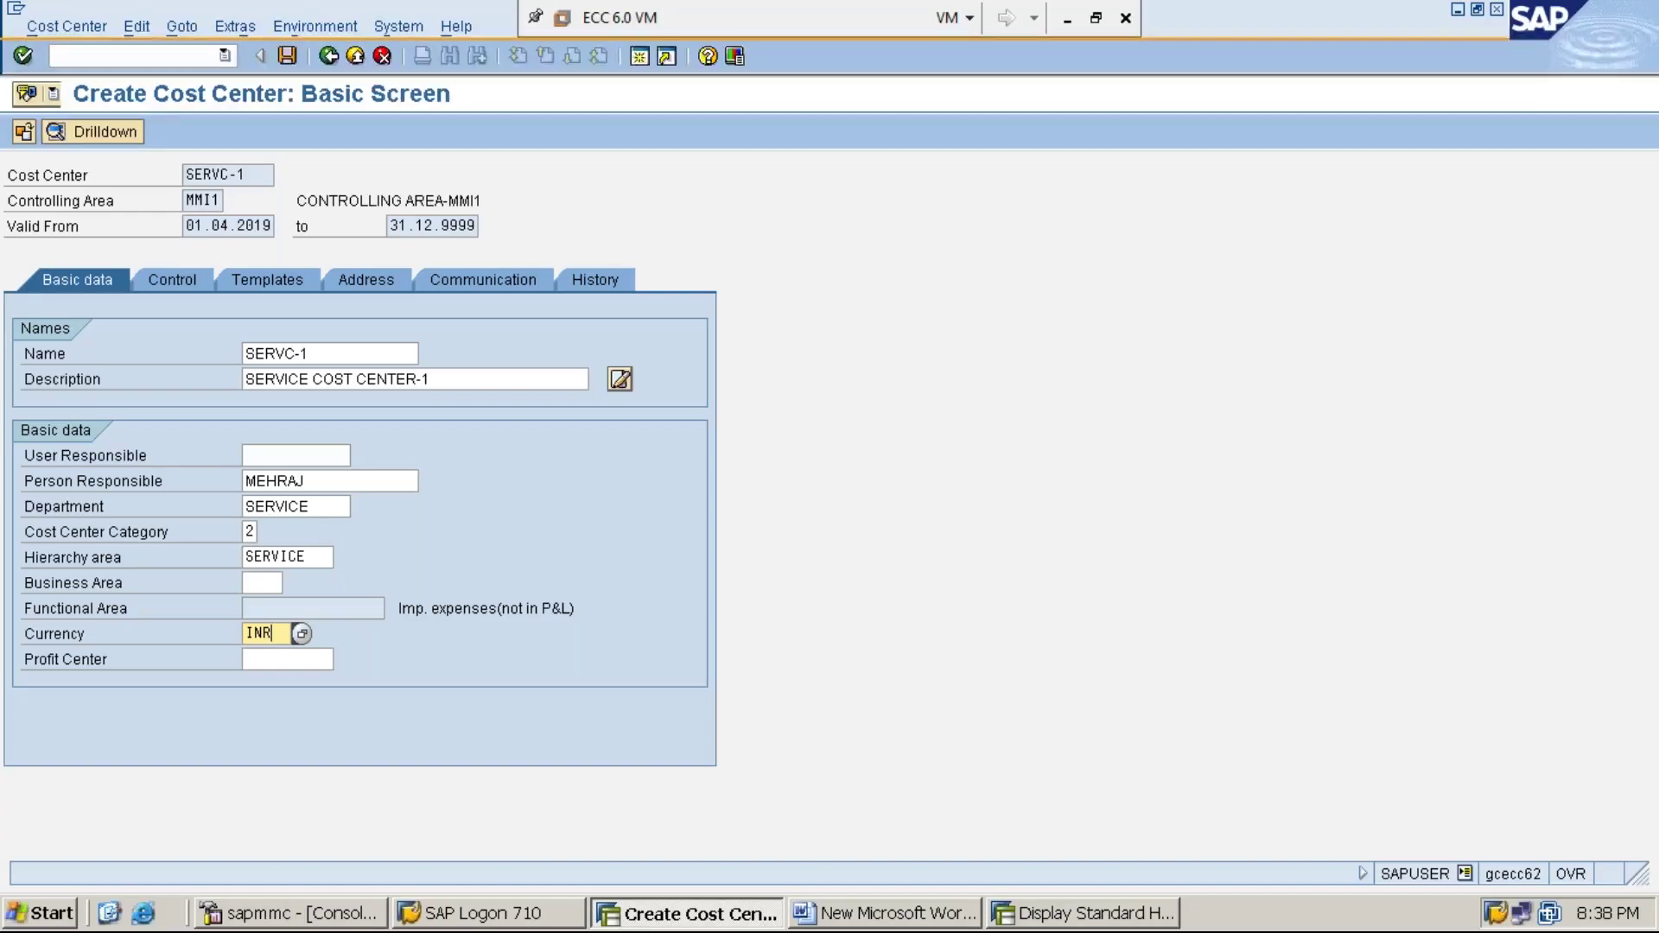
{"action": "left_click", "coordinate": [287, 57]}
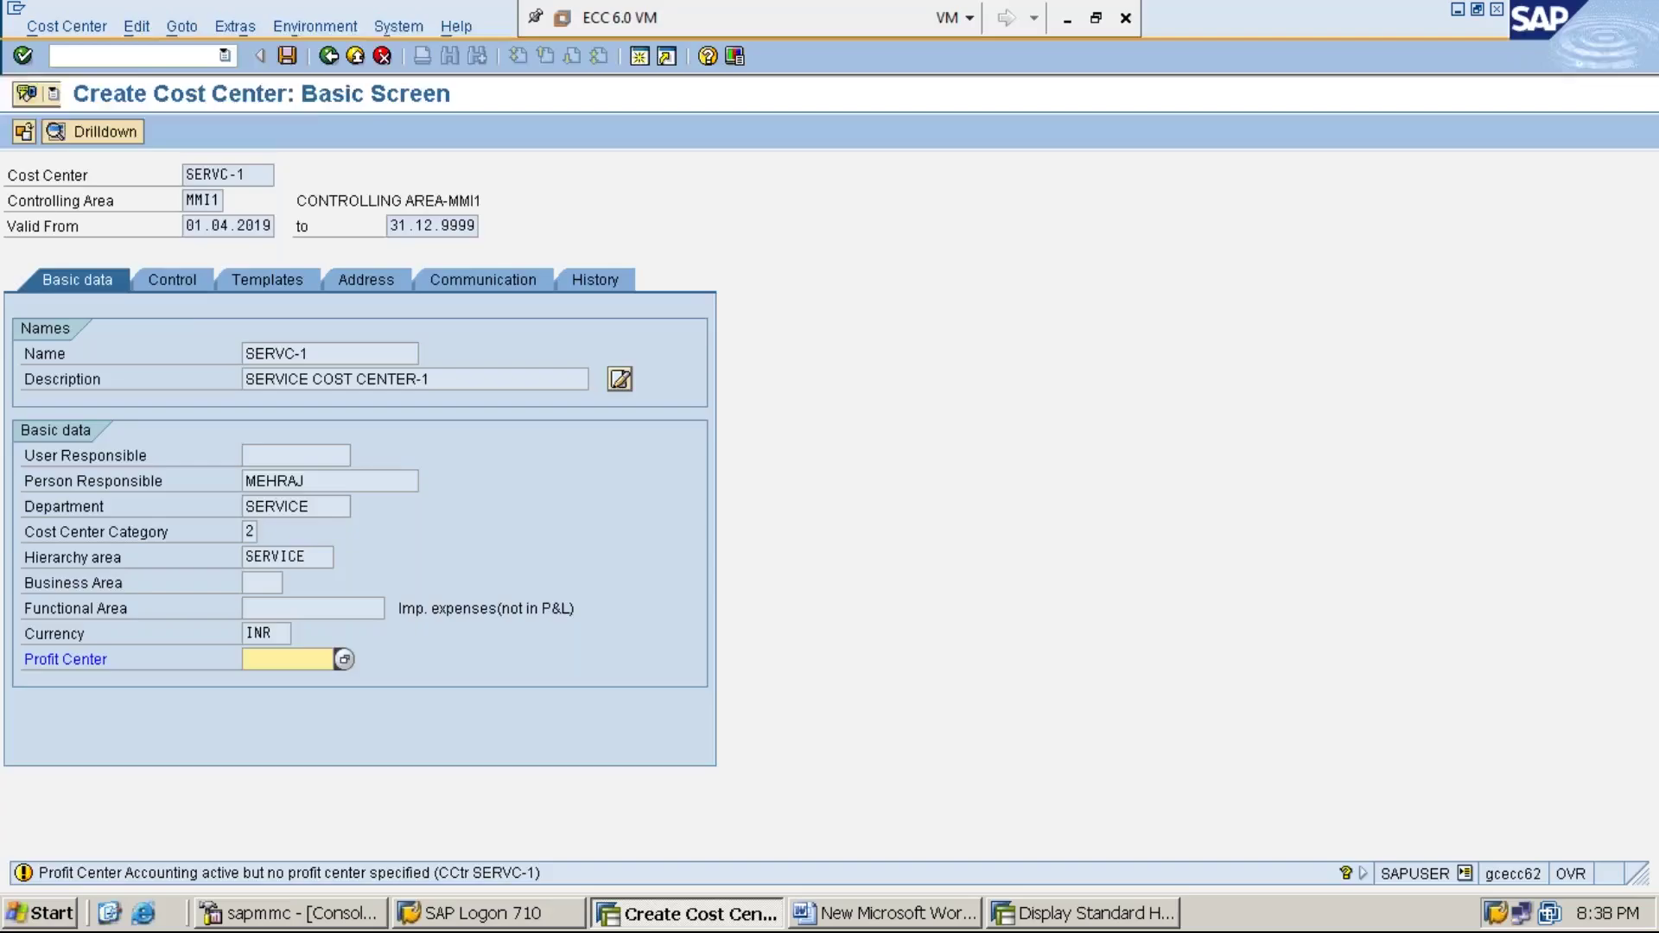
{"action": "key", "text": "ctrl+s"}
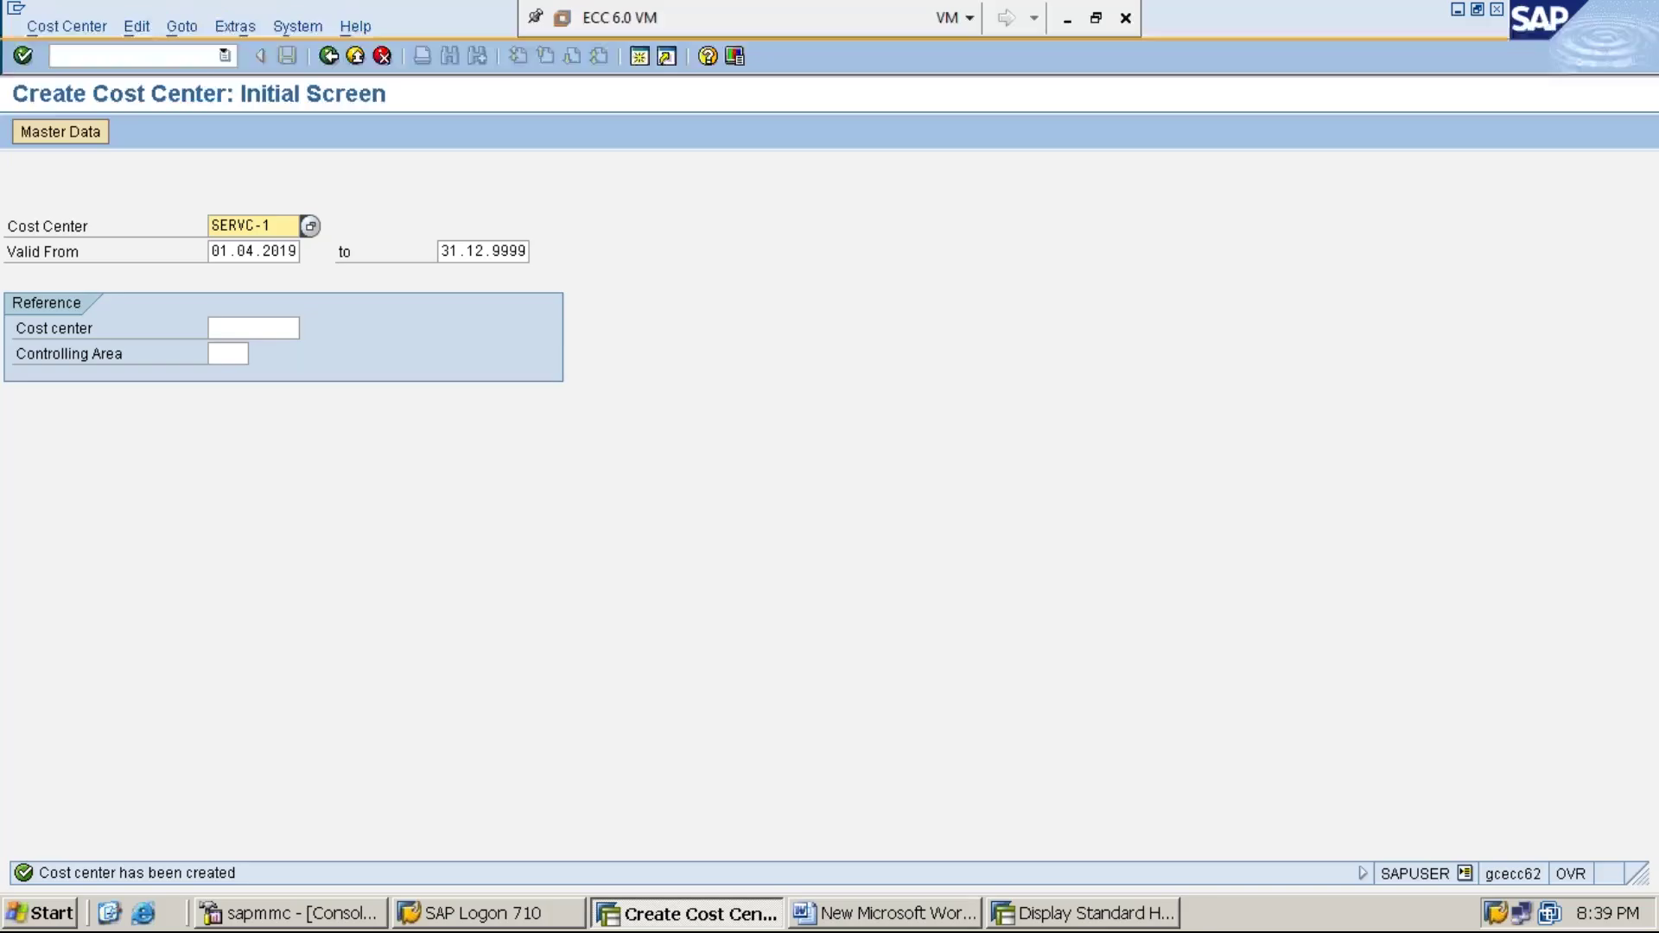
Redisplay the STDHR_MMCA hierarchy and expand MACHINEW and SERVICE to check for the four new cost centers
{"action": "left_click", "coordinate": [1100, 921]}
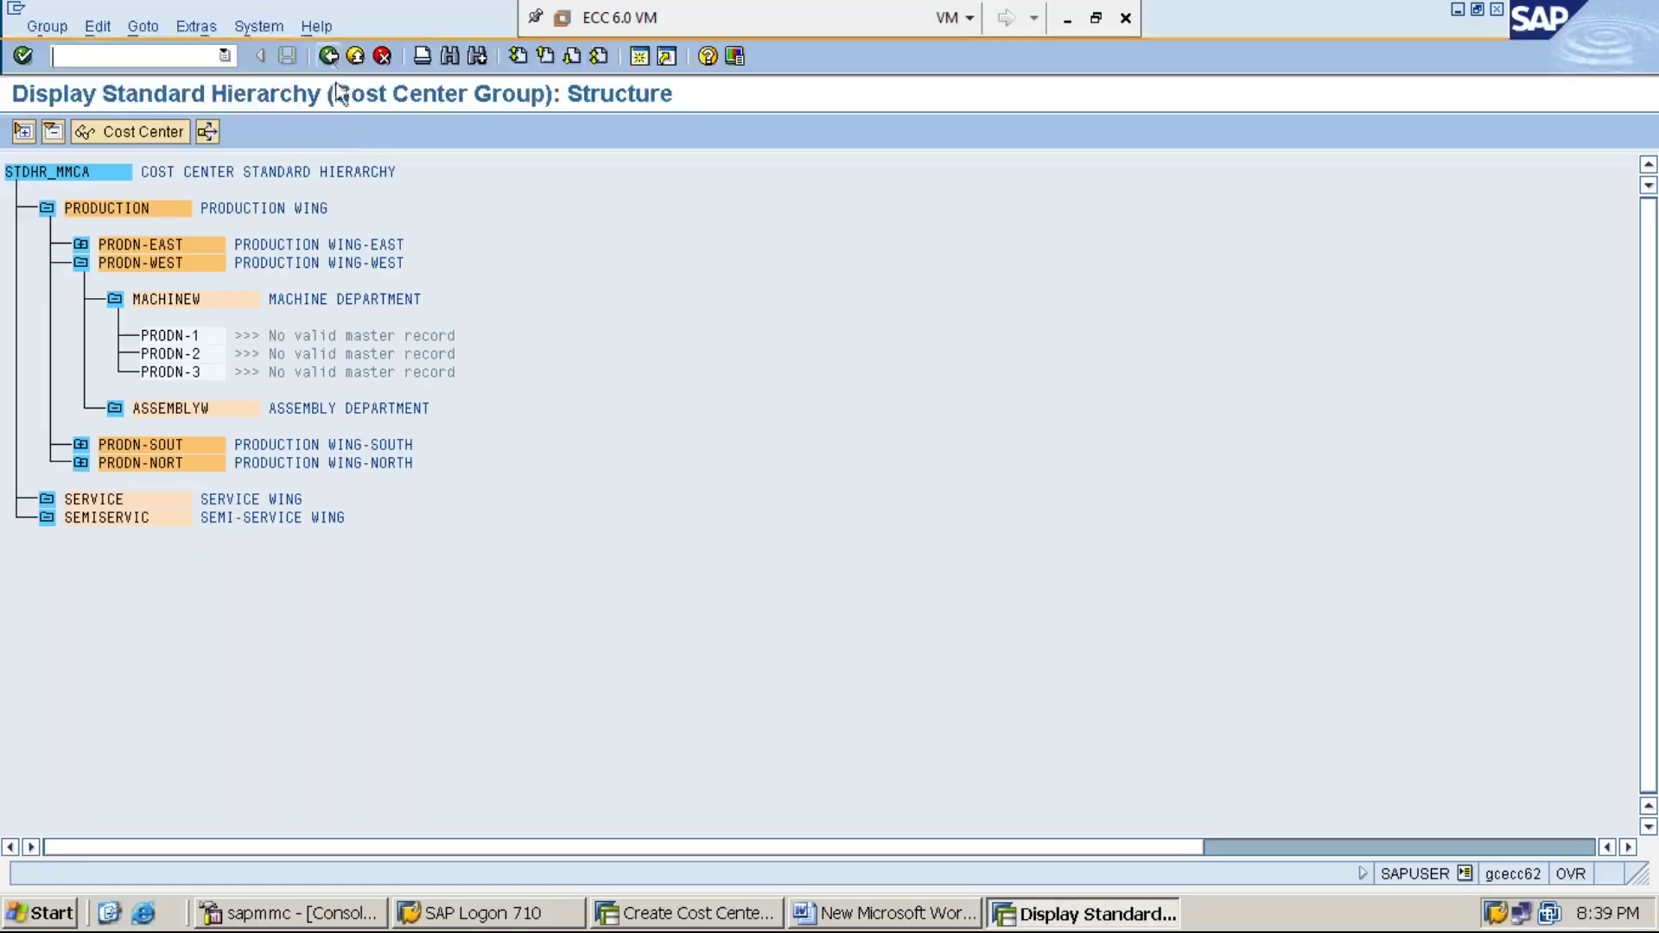
{"action": "left_click", "coordinate": [330, 56]}
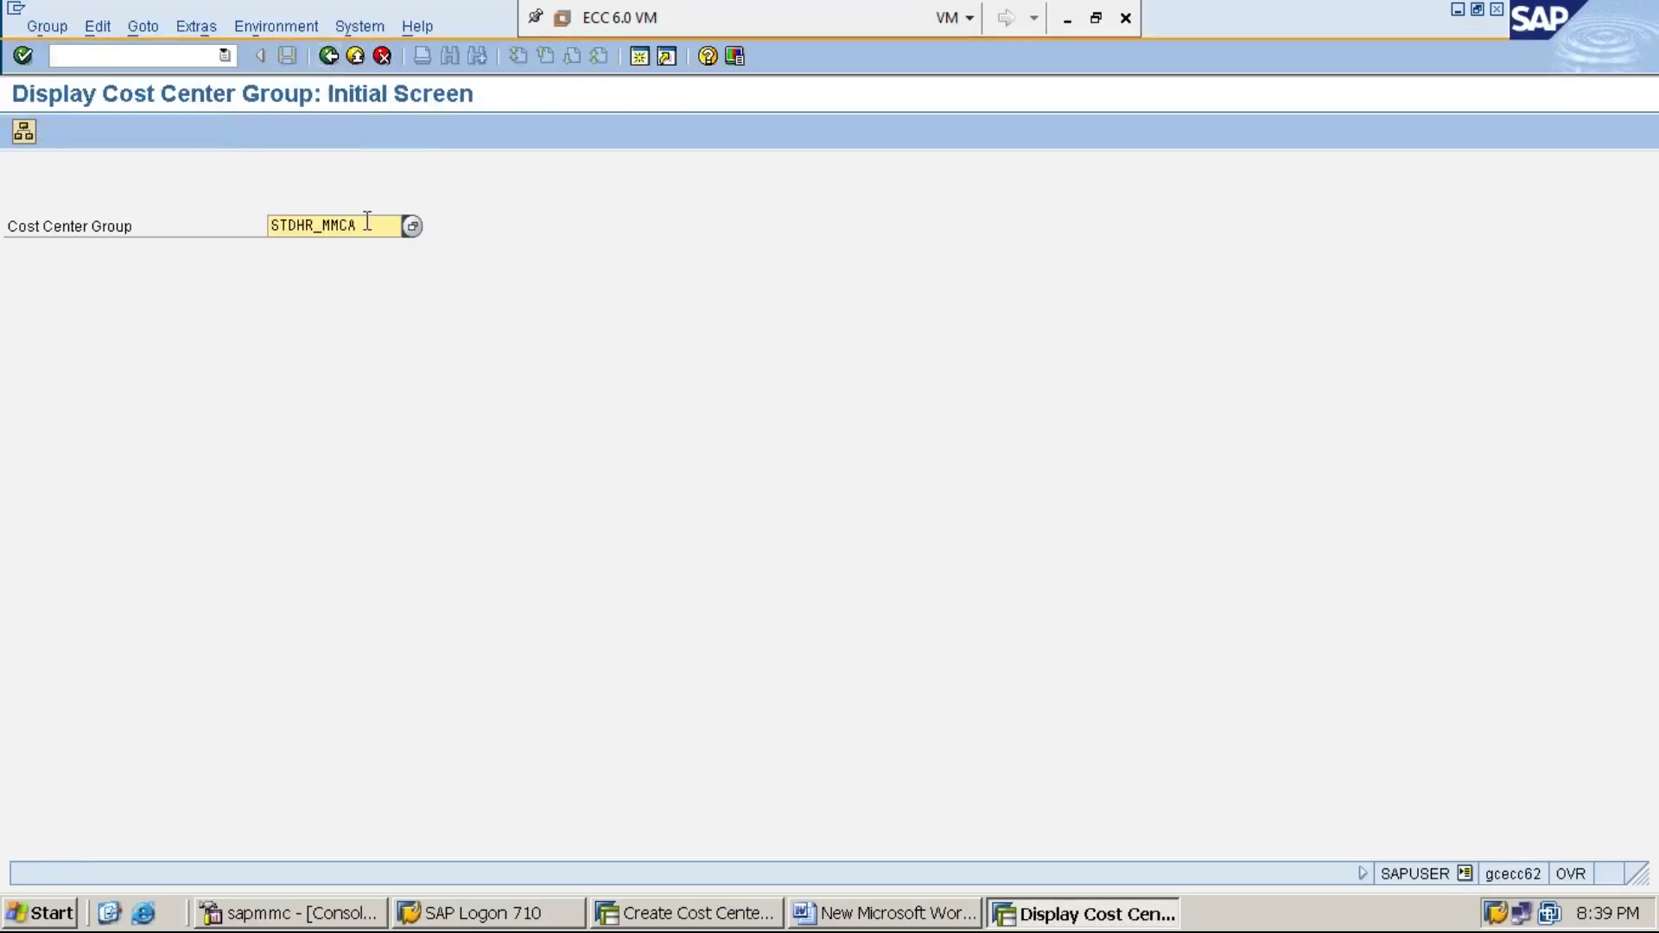
{"action": "key", "text": "Return"}
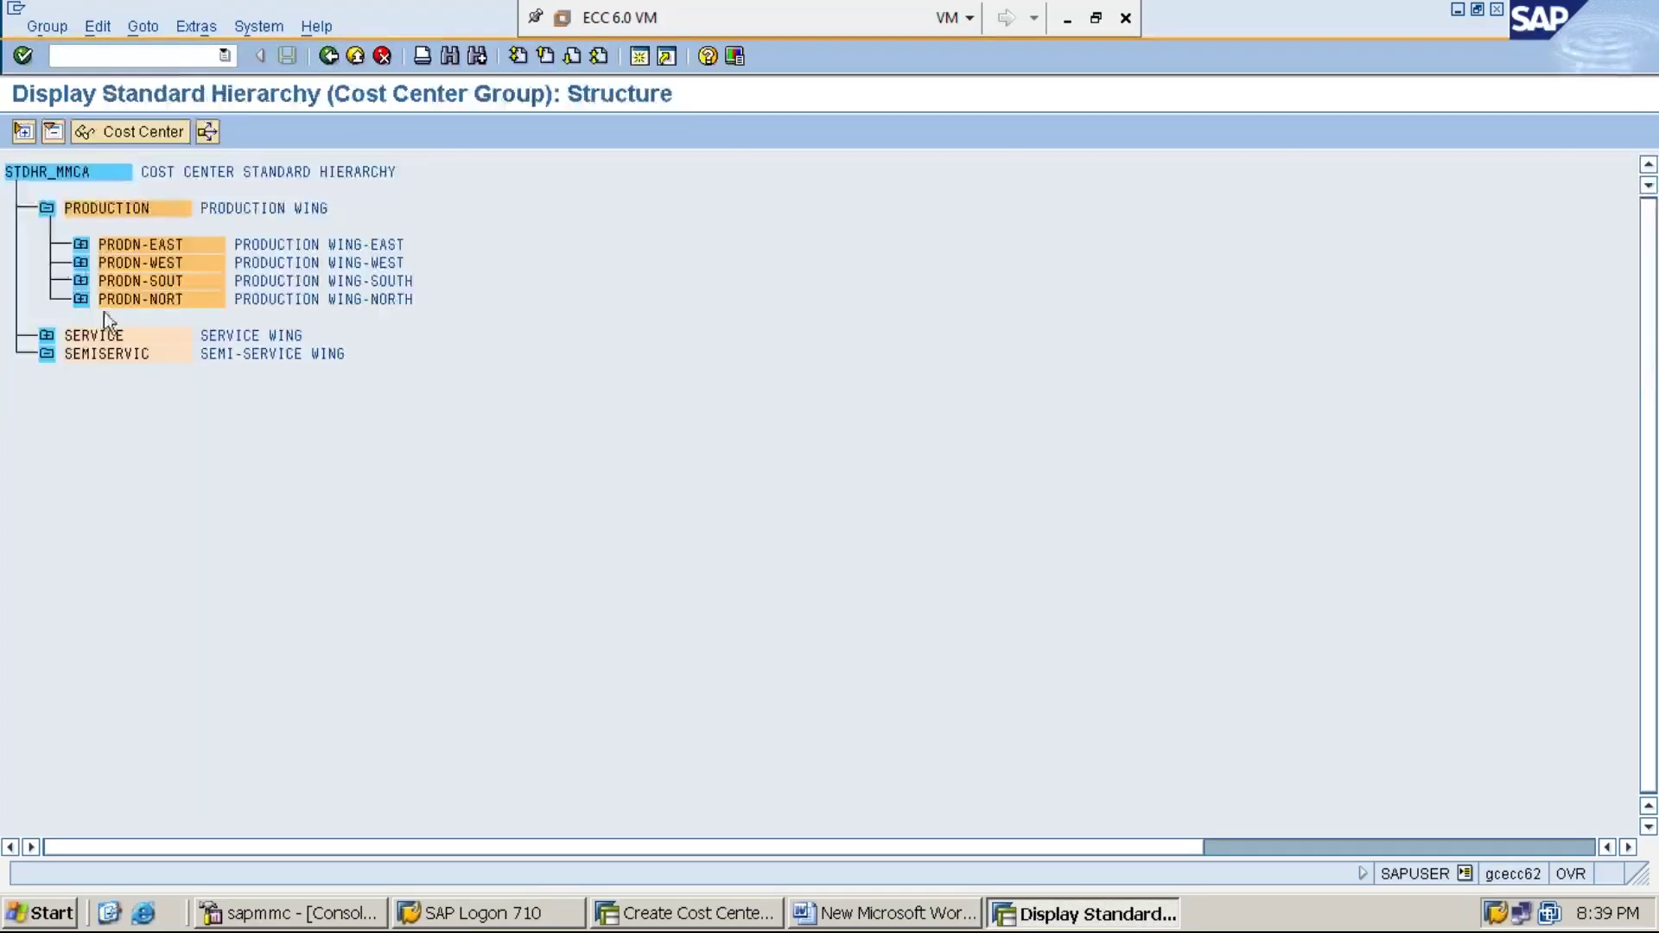
{"action": "left_click", "coordinate": [79, 262]}
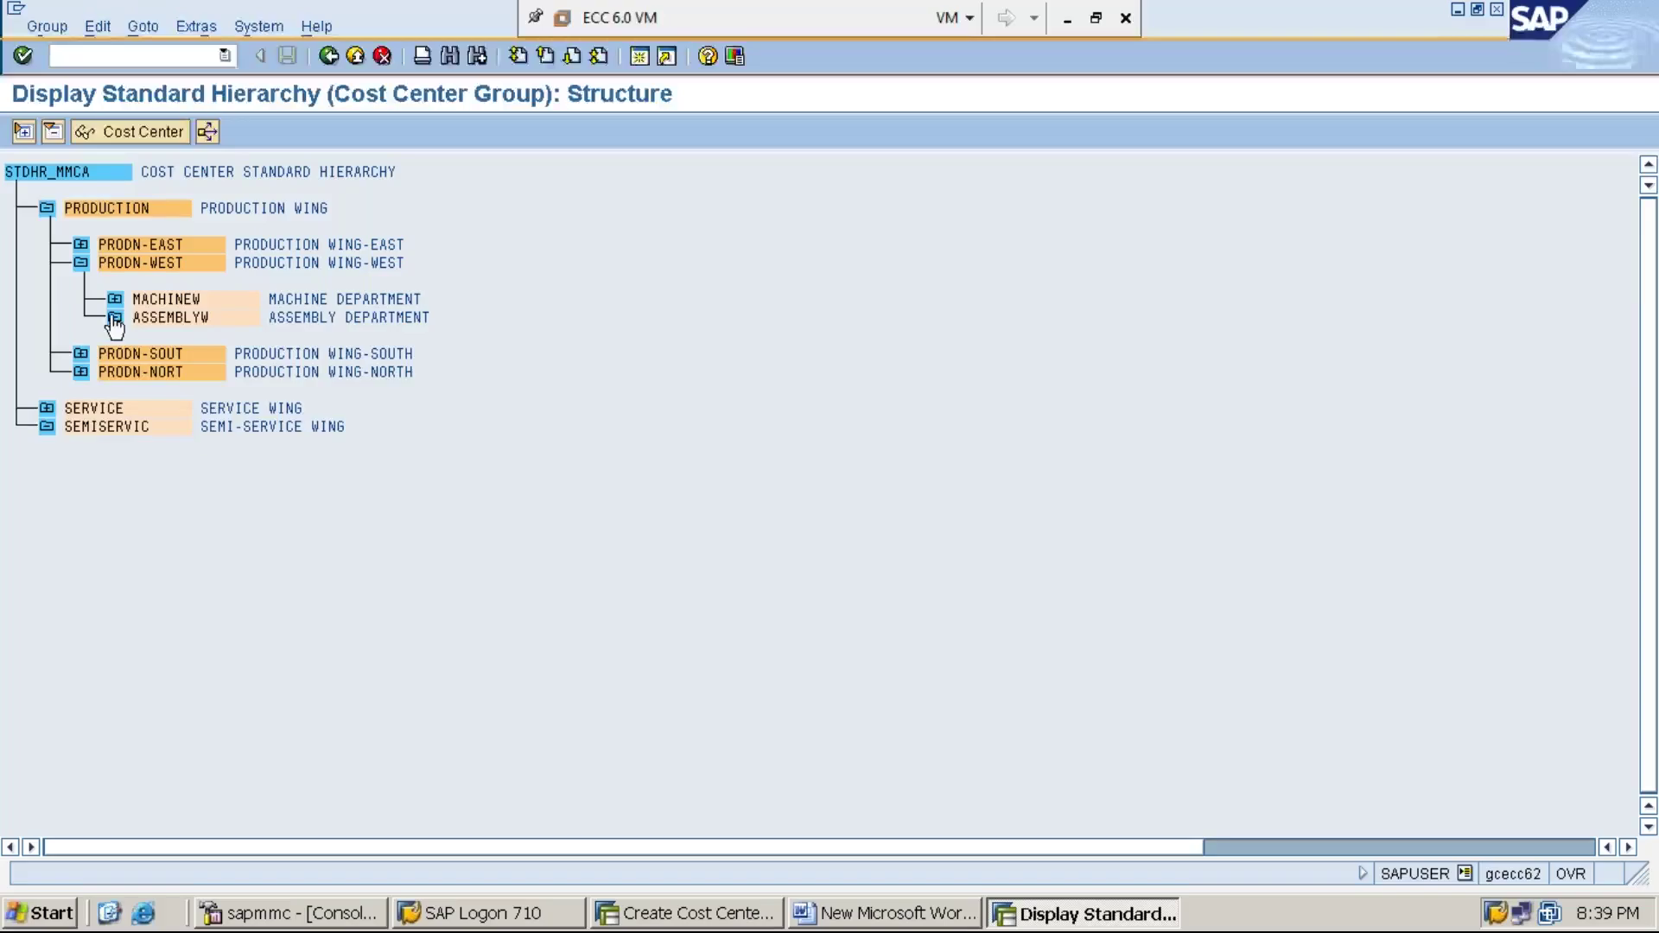
{"action": "left_click", "coordinate": [115, 299]}
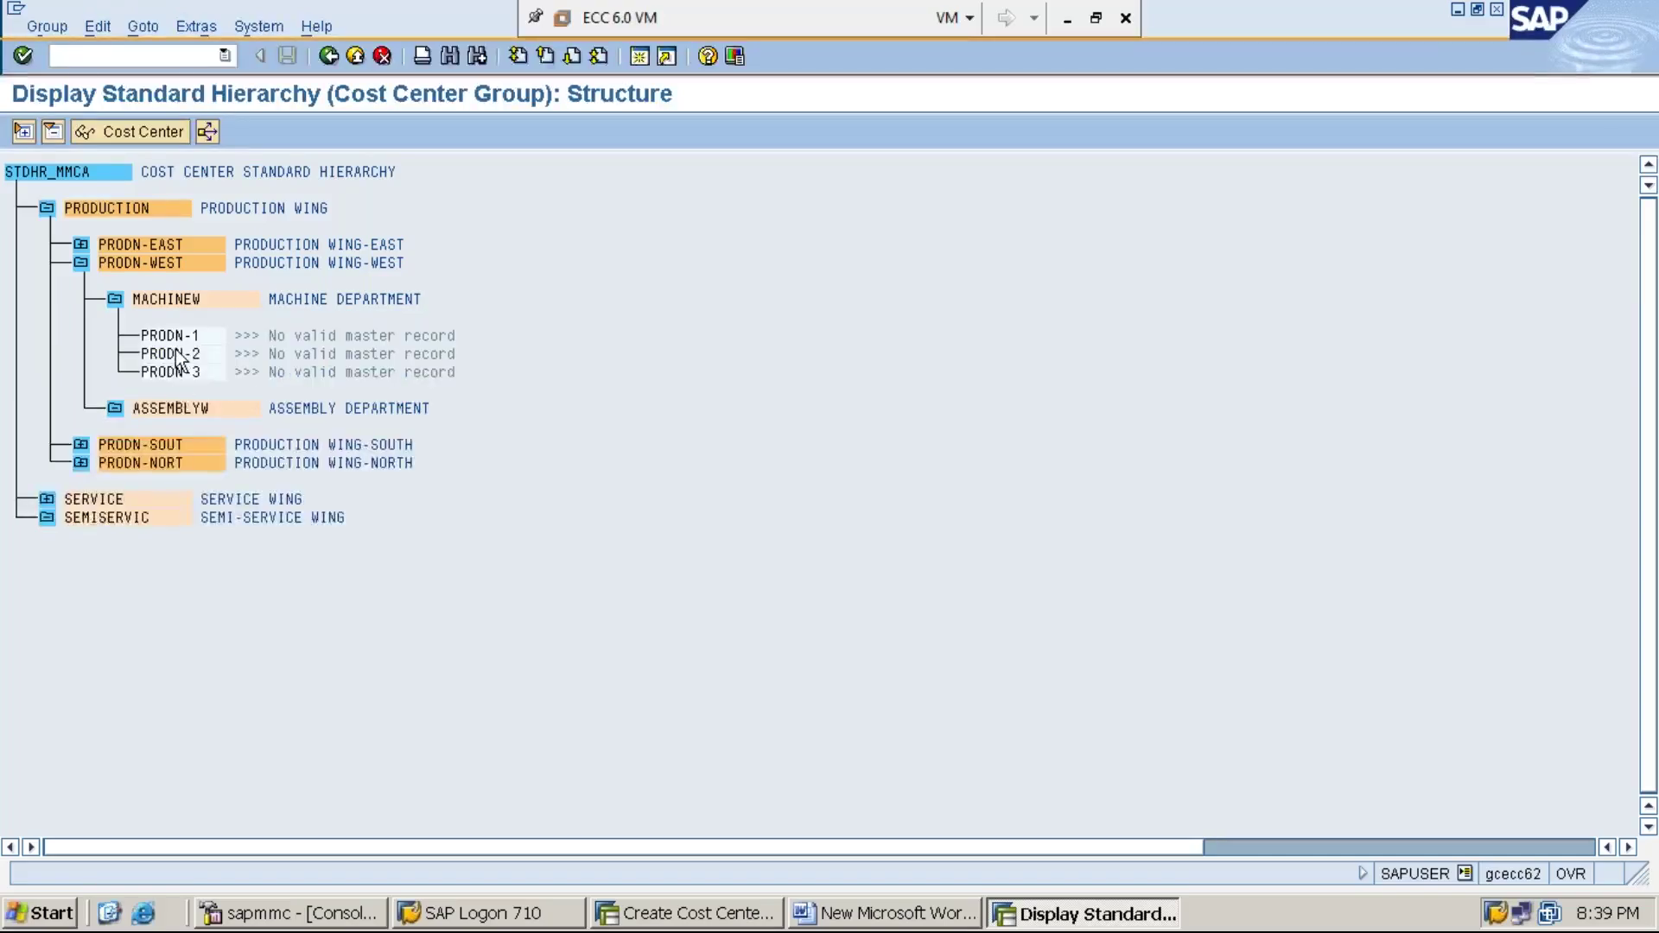
{"action": "left_click", "coordinate": [46, 499]}
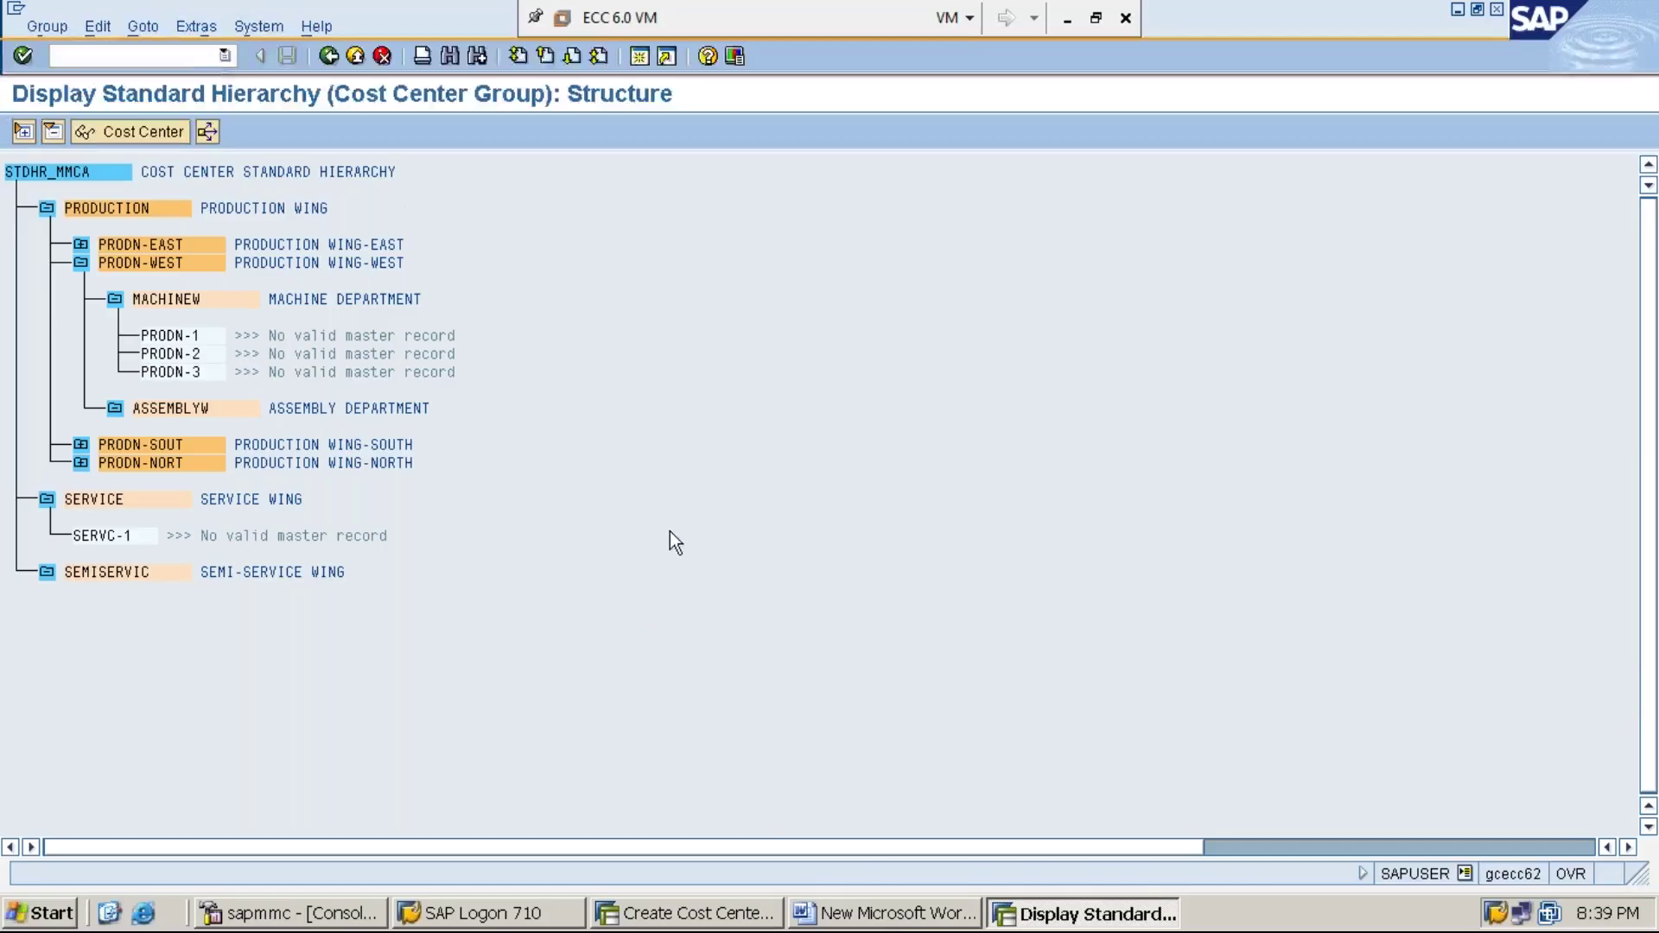
Switch to the Word document and begin a new line below step 1 reading "STEP:2: MAINTAIN NUMBER RANGES"
{"action": "left_click", "coordinate": [892, 918]}
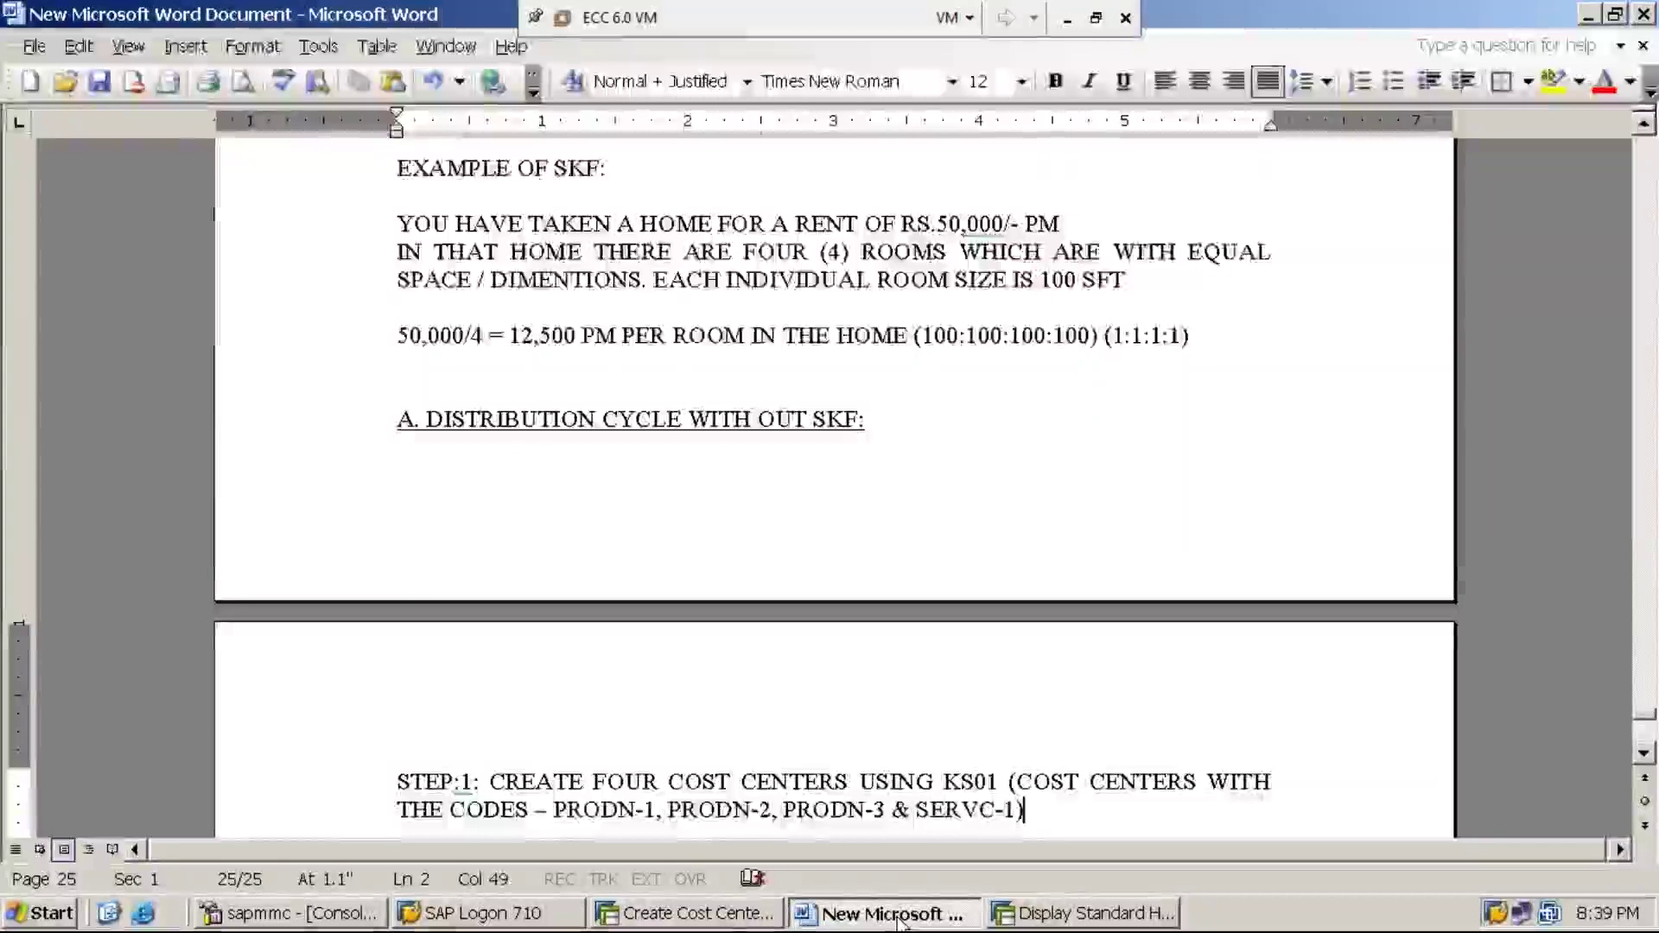
{"action": "key", "text": "Return"}
{"action": "type", "text": "STEP"}
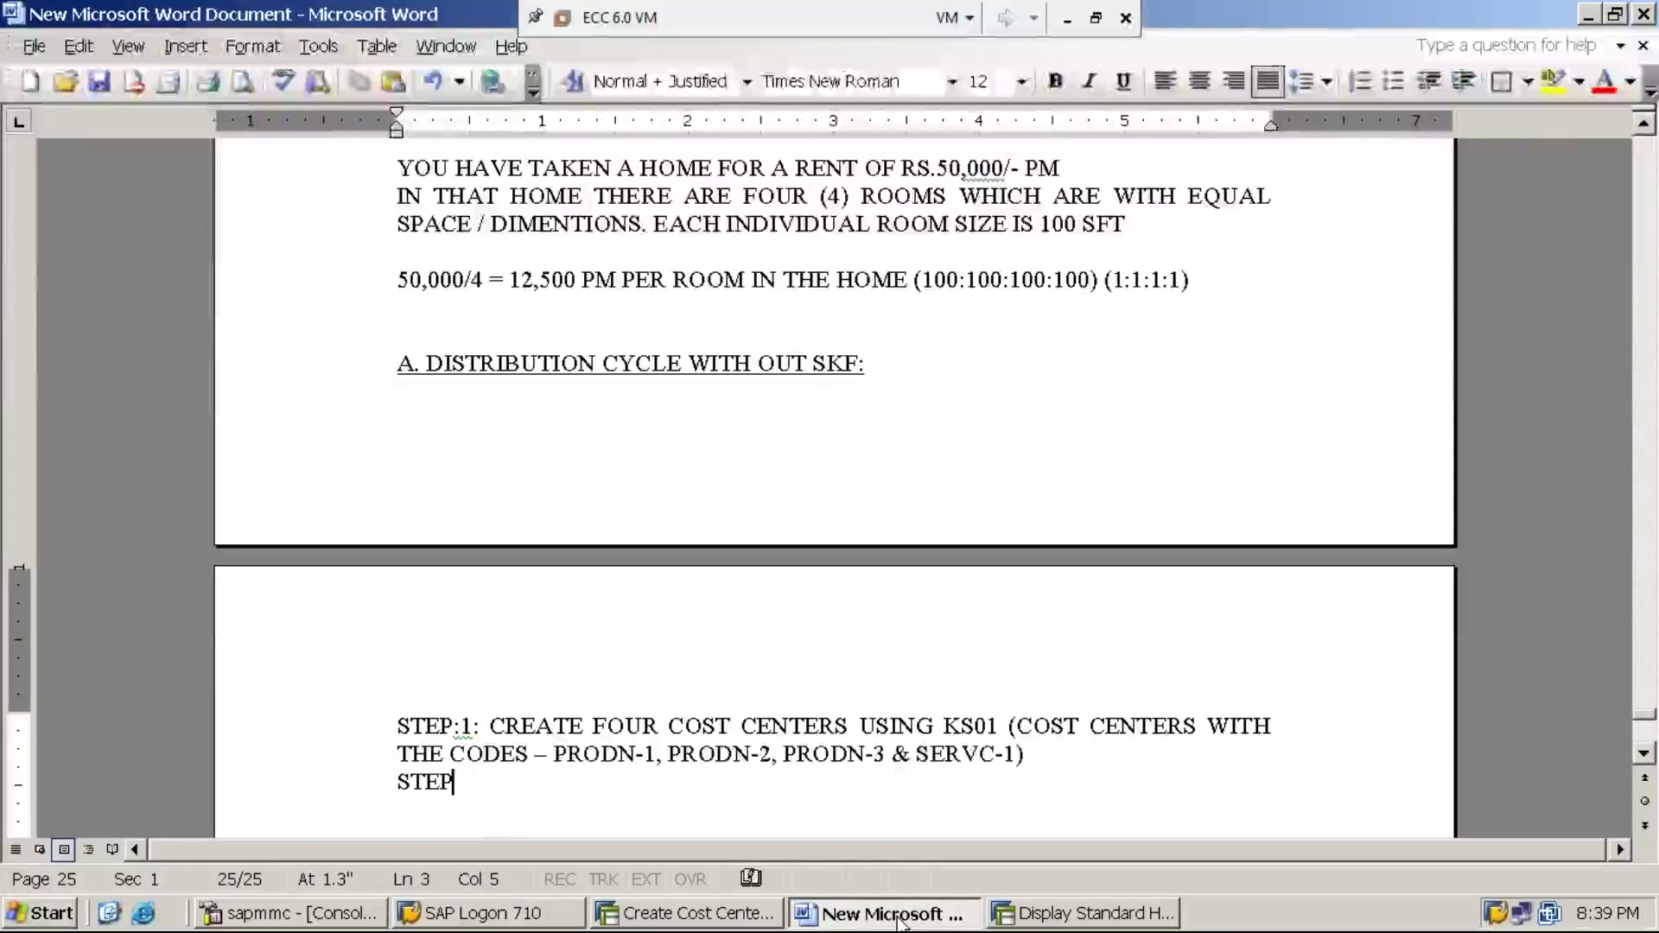
{"action": "type", "text": ":2: DEFINE"}
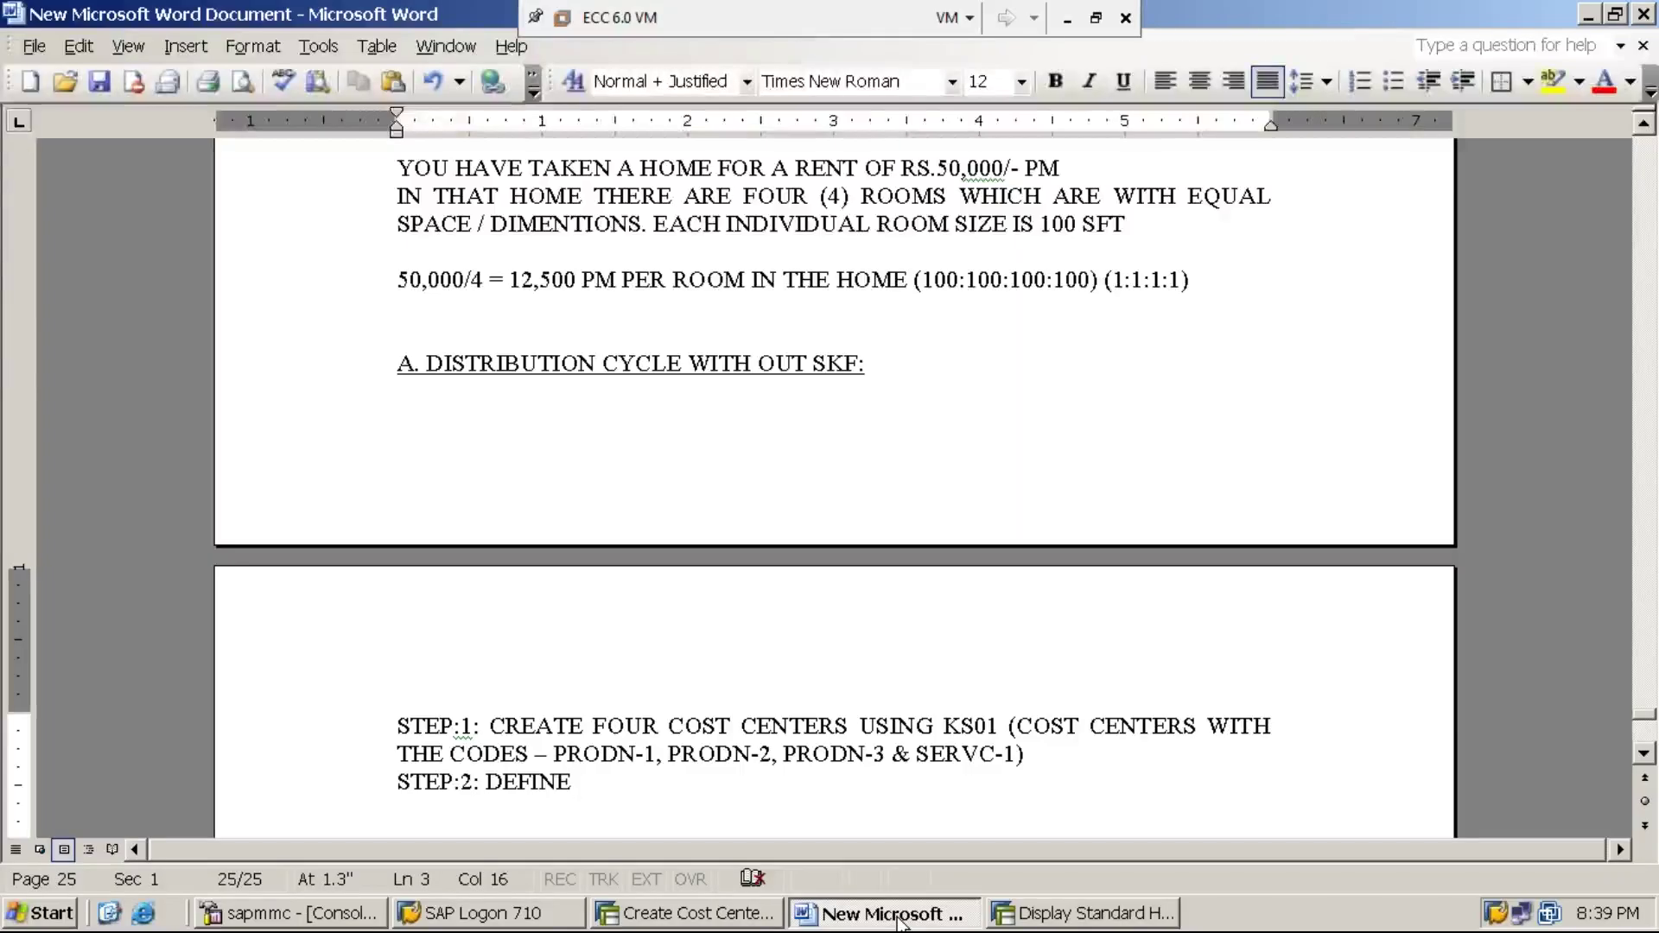
{"action": "key", "text": "BackSpace"}
{"action": "key", "text": "BackSpace"}
{"action": "key", "text": "BackSpace"}
{"action": "key", "text": "BackSpace"}
{"action": "key", "text": "BackSpace"}
{"action": "key", "text": "BackSpace"}
{"action": "key", "text": "BackSpace"}
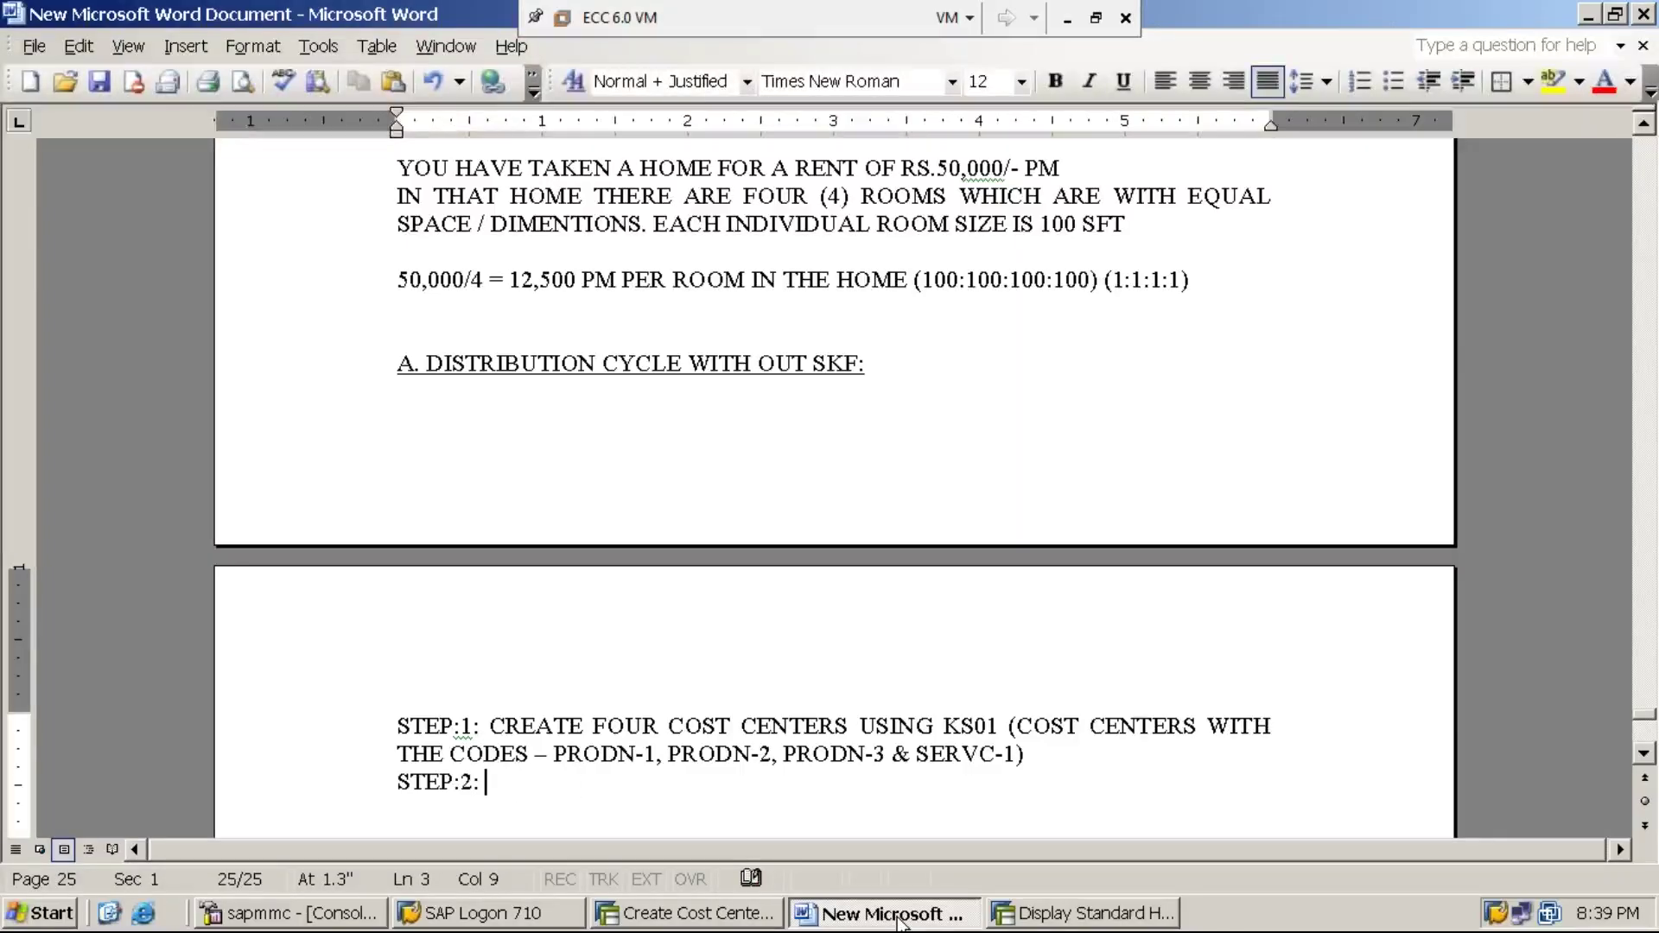
{"action": "type", "text": "MAINTAIN "}
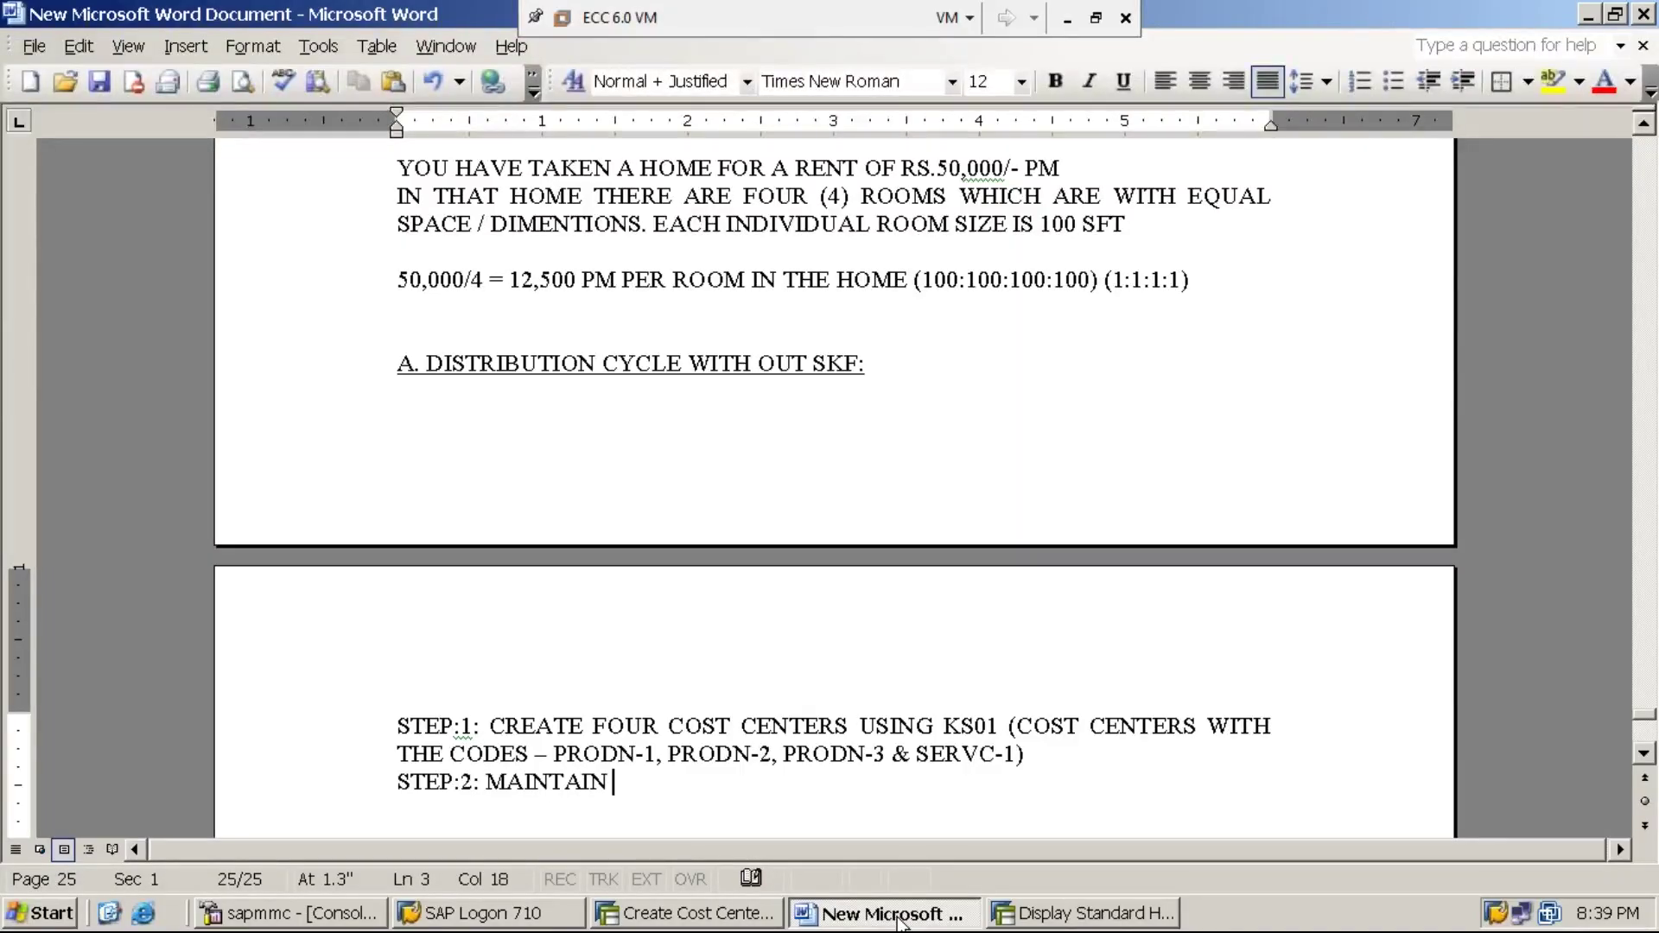
{"action": "type", "text": "NUMB"}
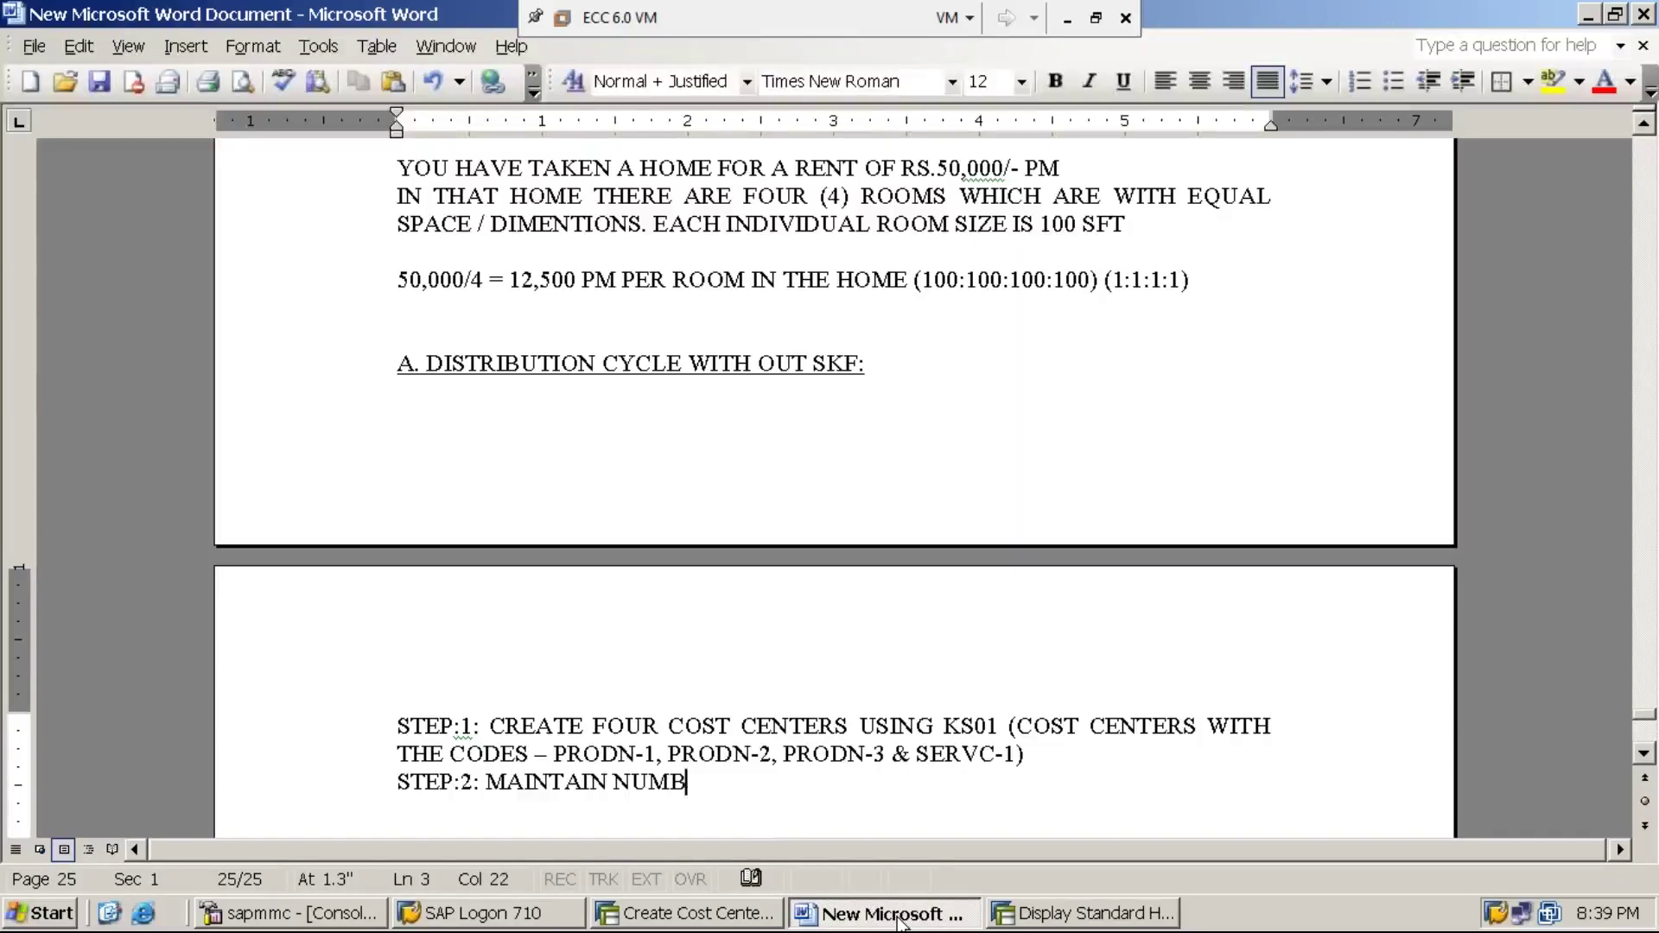
{"action": "type", "text": "ER RANGES"}
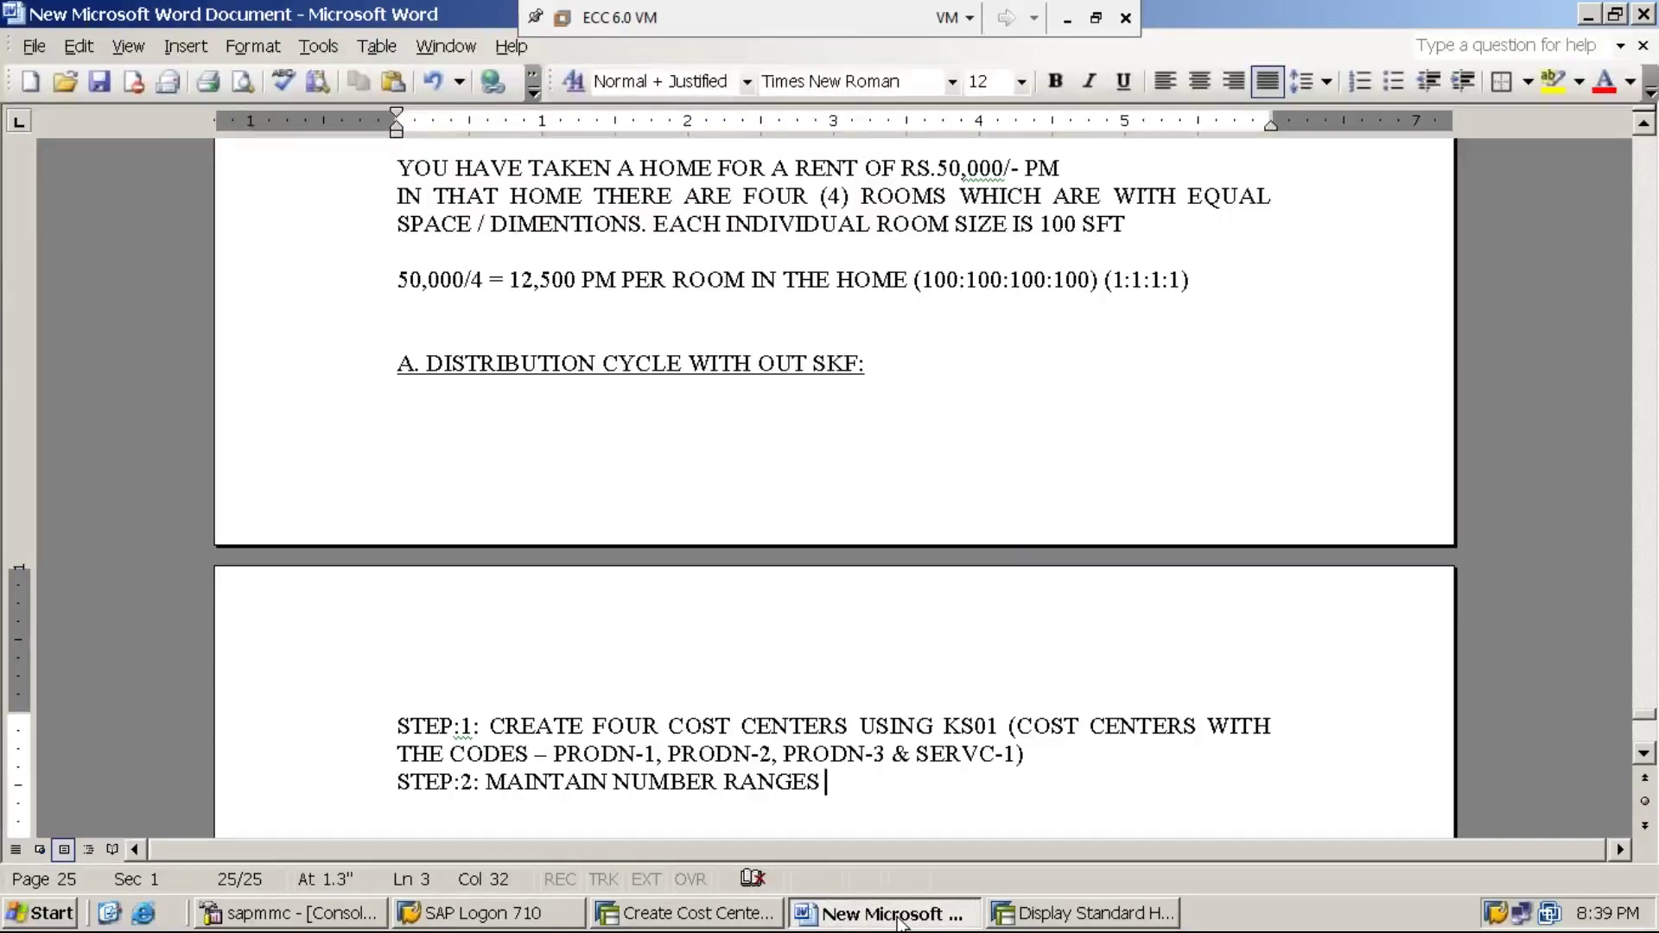
Complete the STEP:2 line with the text "FOR EXECTION OF DISTRIBUTION CYCLE USING KANK"
{"action": "type", "text": "FOR EXECTION OF "}
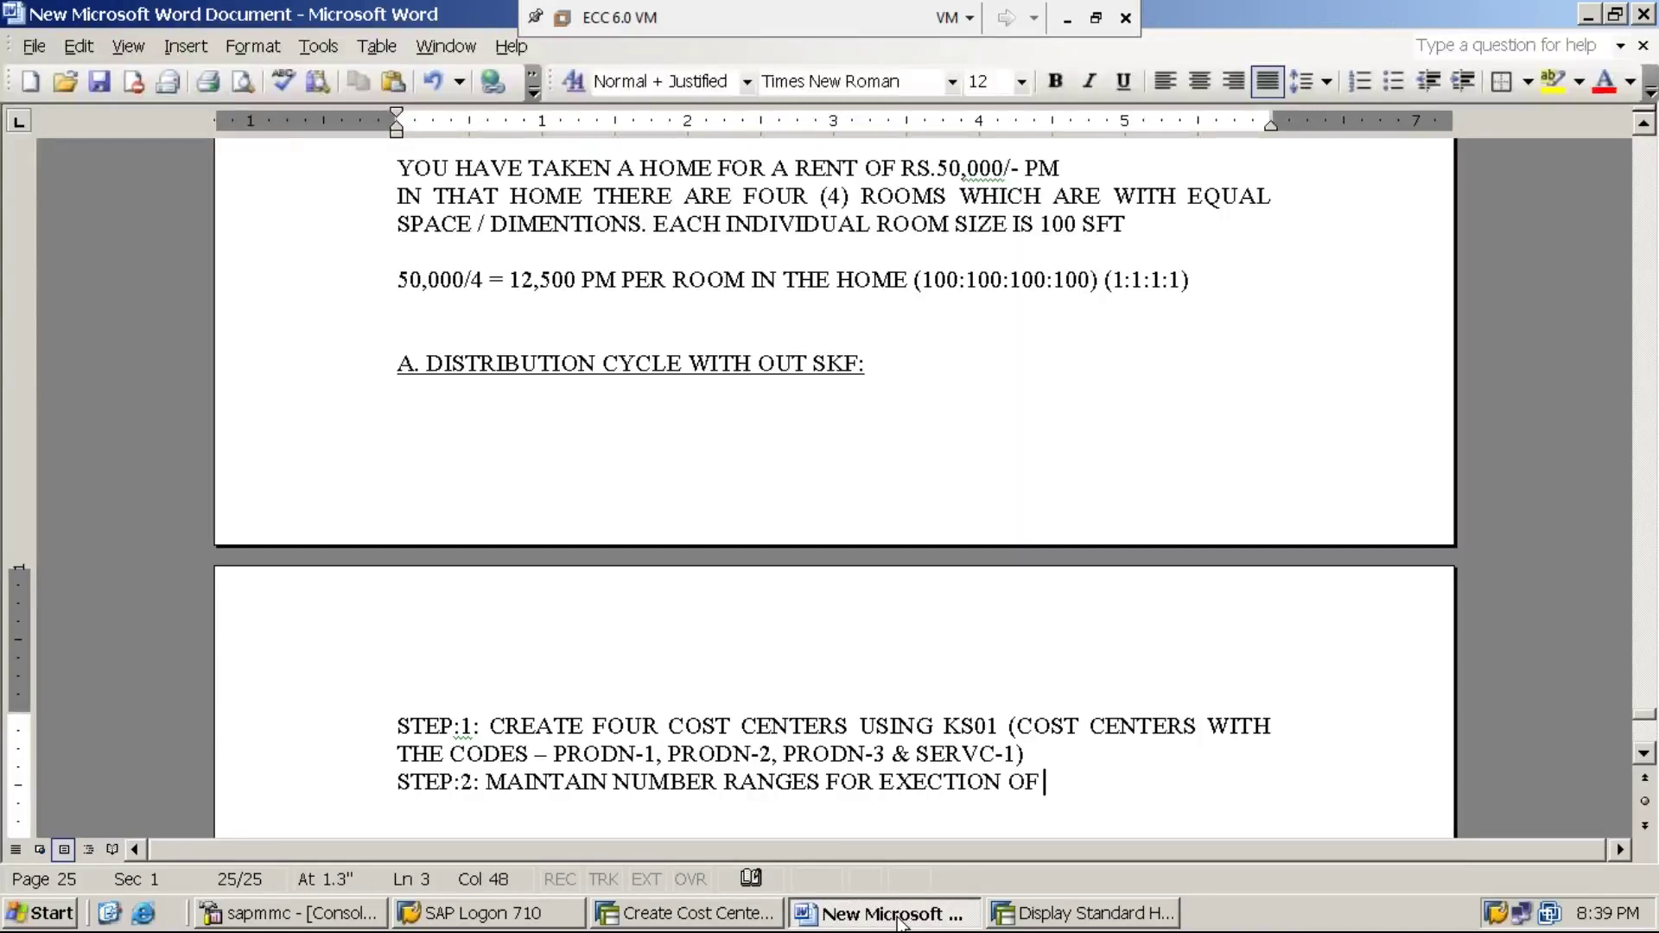
{"action": "type", "text": "DISTR"}
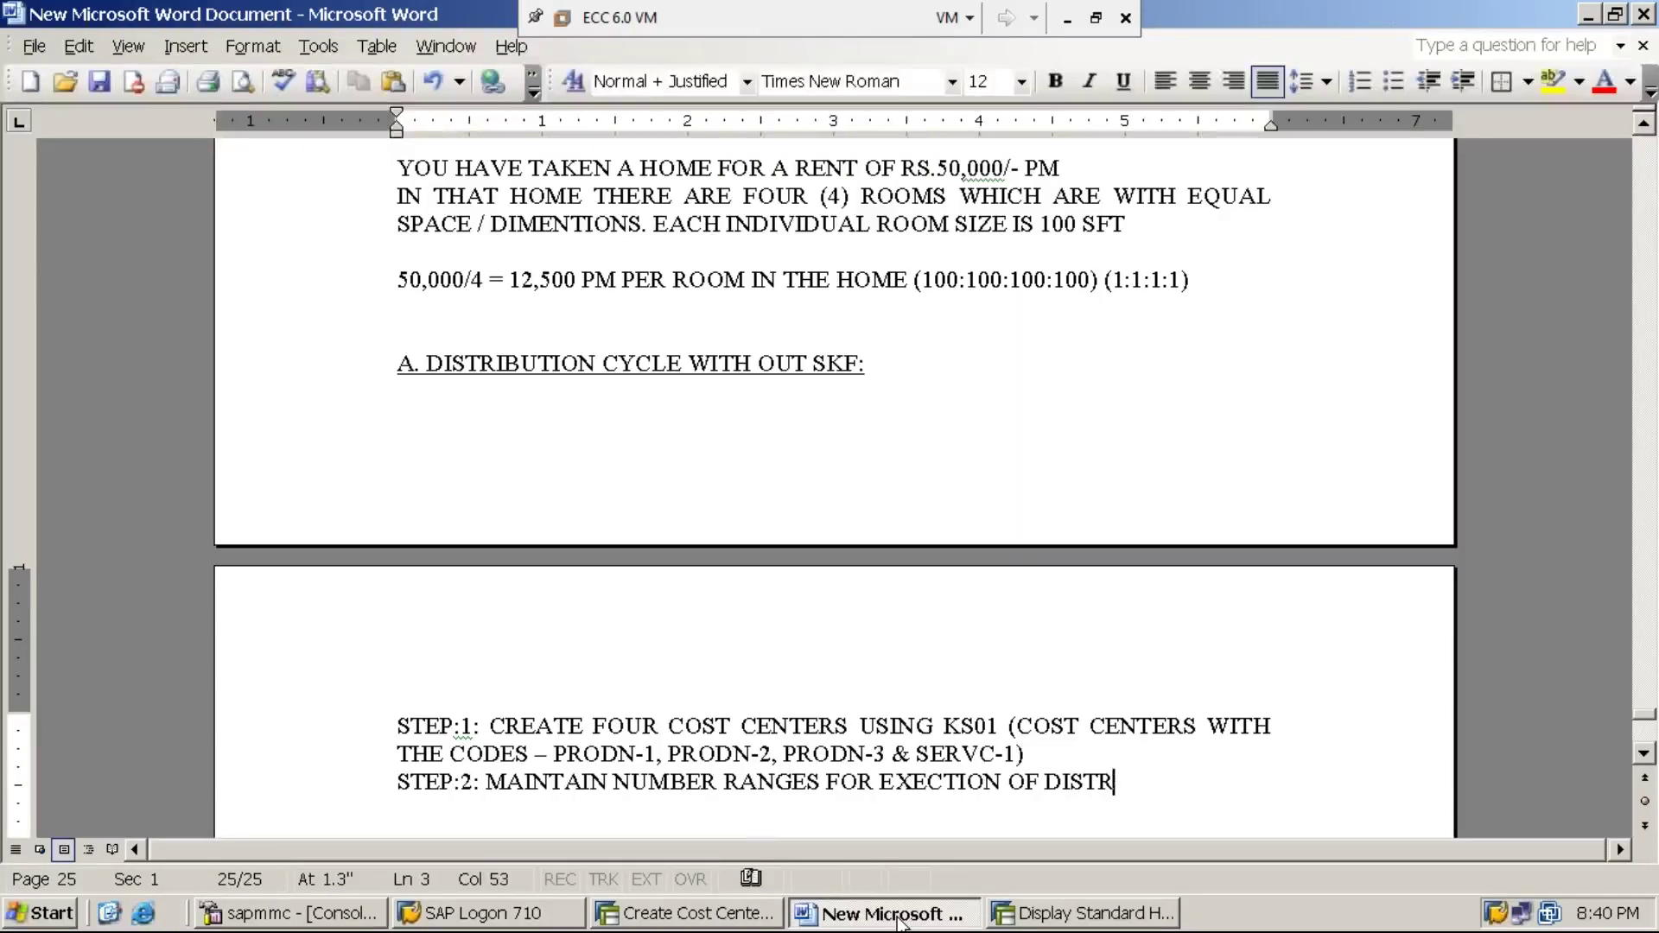
{"action": "type", "text": "IBUTION CYCLE"}
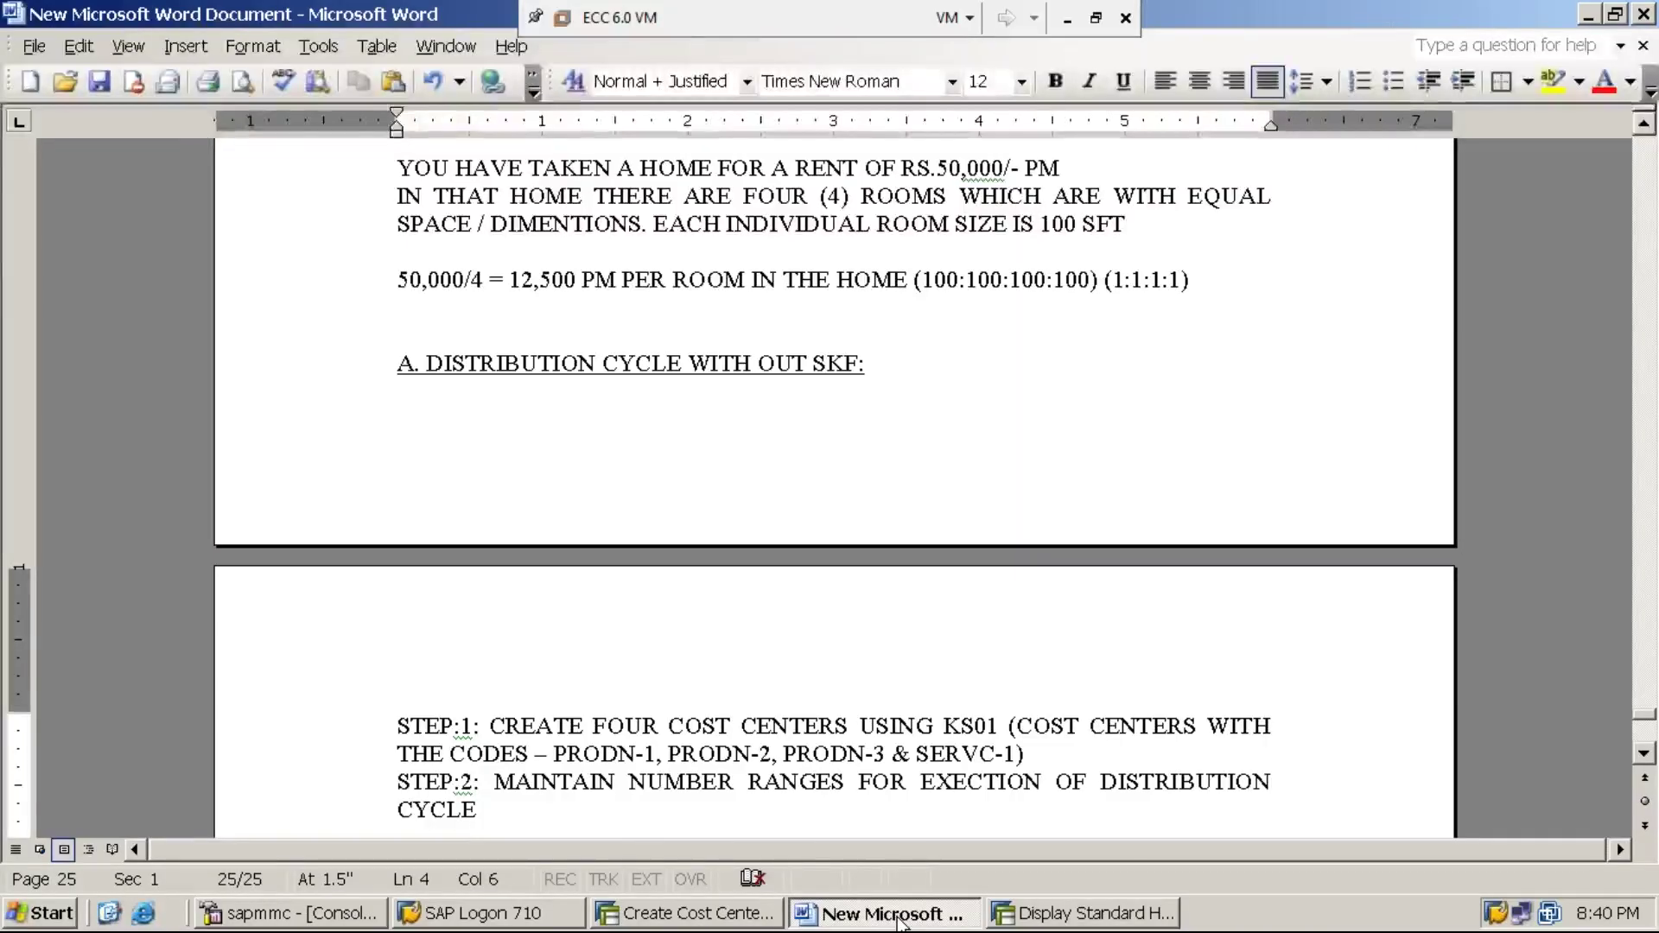
{"action": "type", "text": "U"}
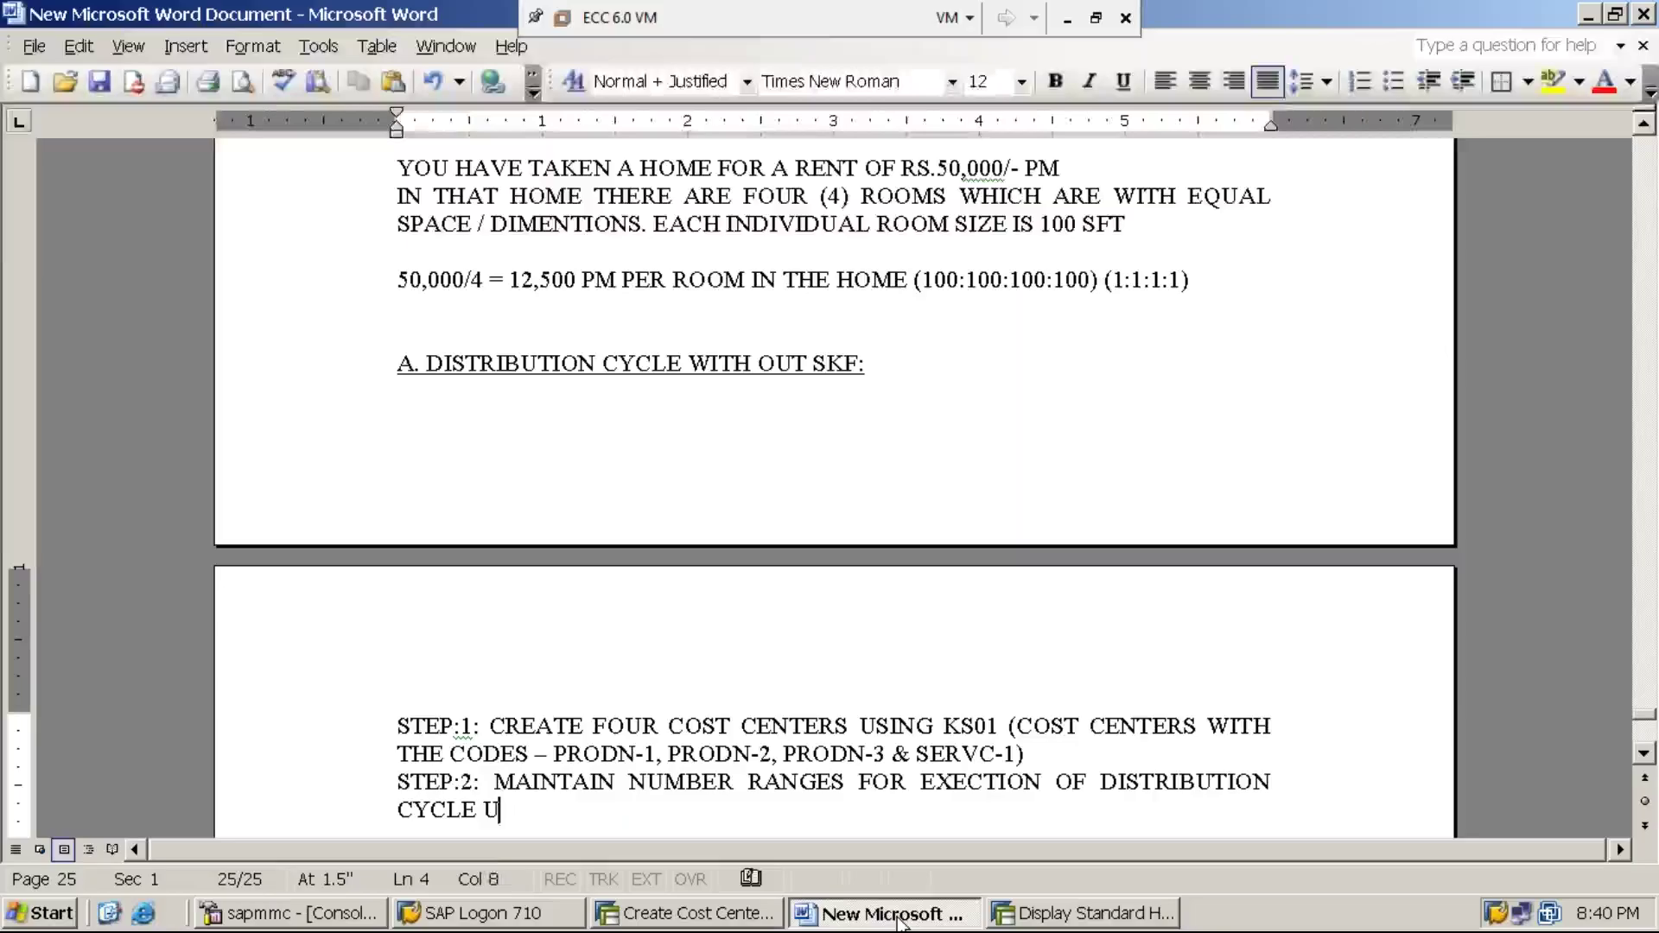
{"action": "type", "text": "SING KA"}
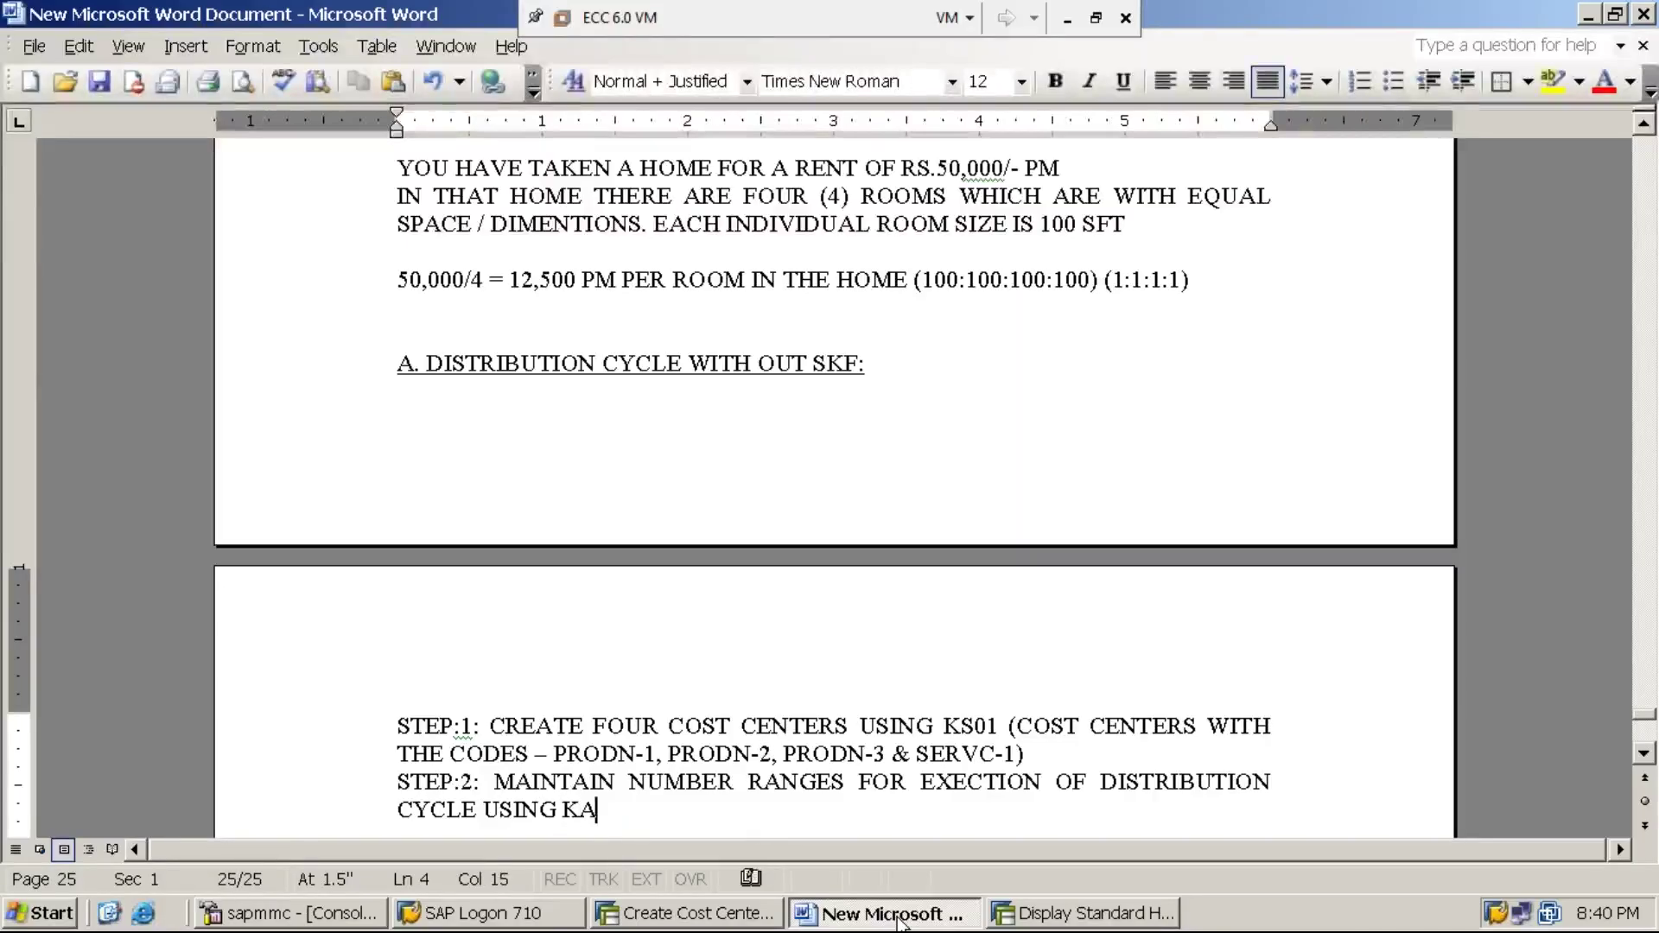
{"action": "type", "text": "NK"}
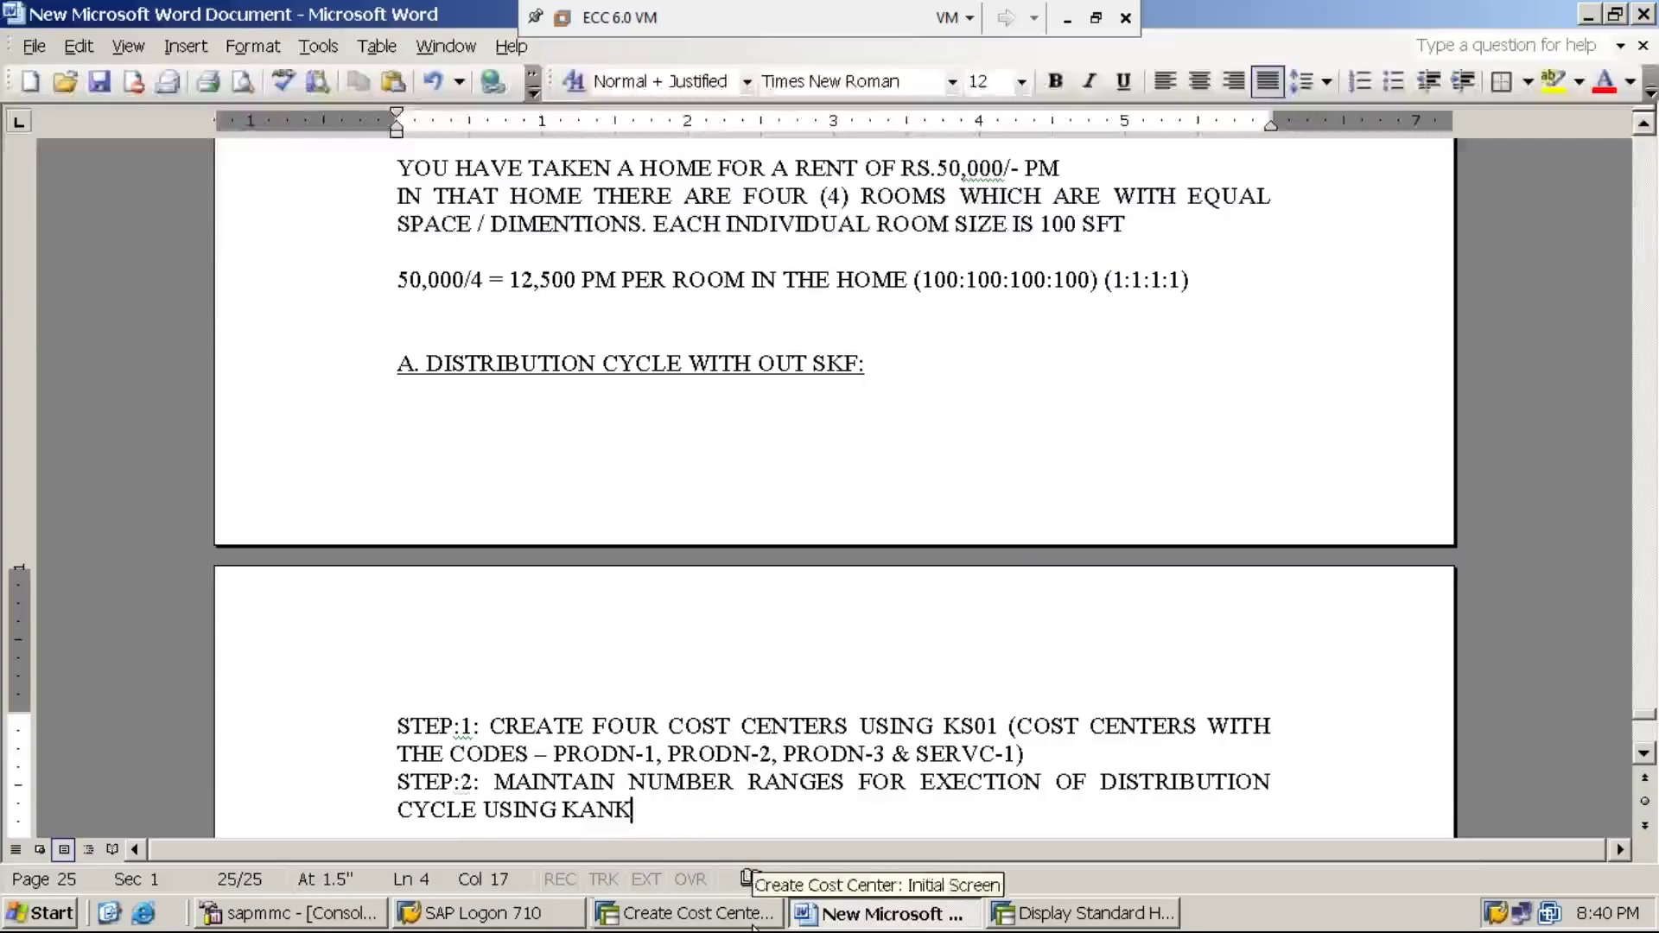
Switch to the SAP session showing cost center creation, leave that transaction, and start transaction KANK
{"action": "left_click", "coordinate": [687, 914]}
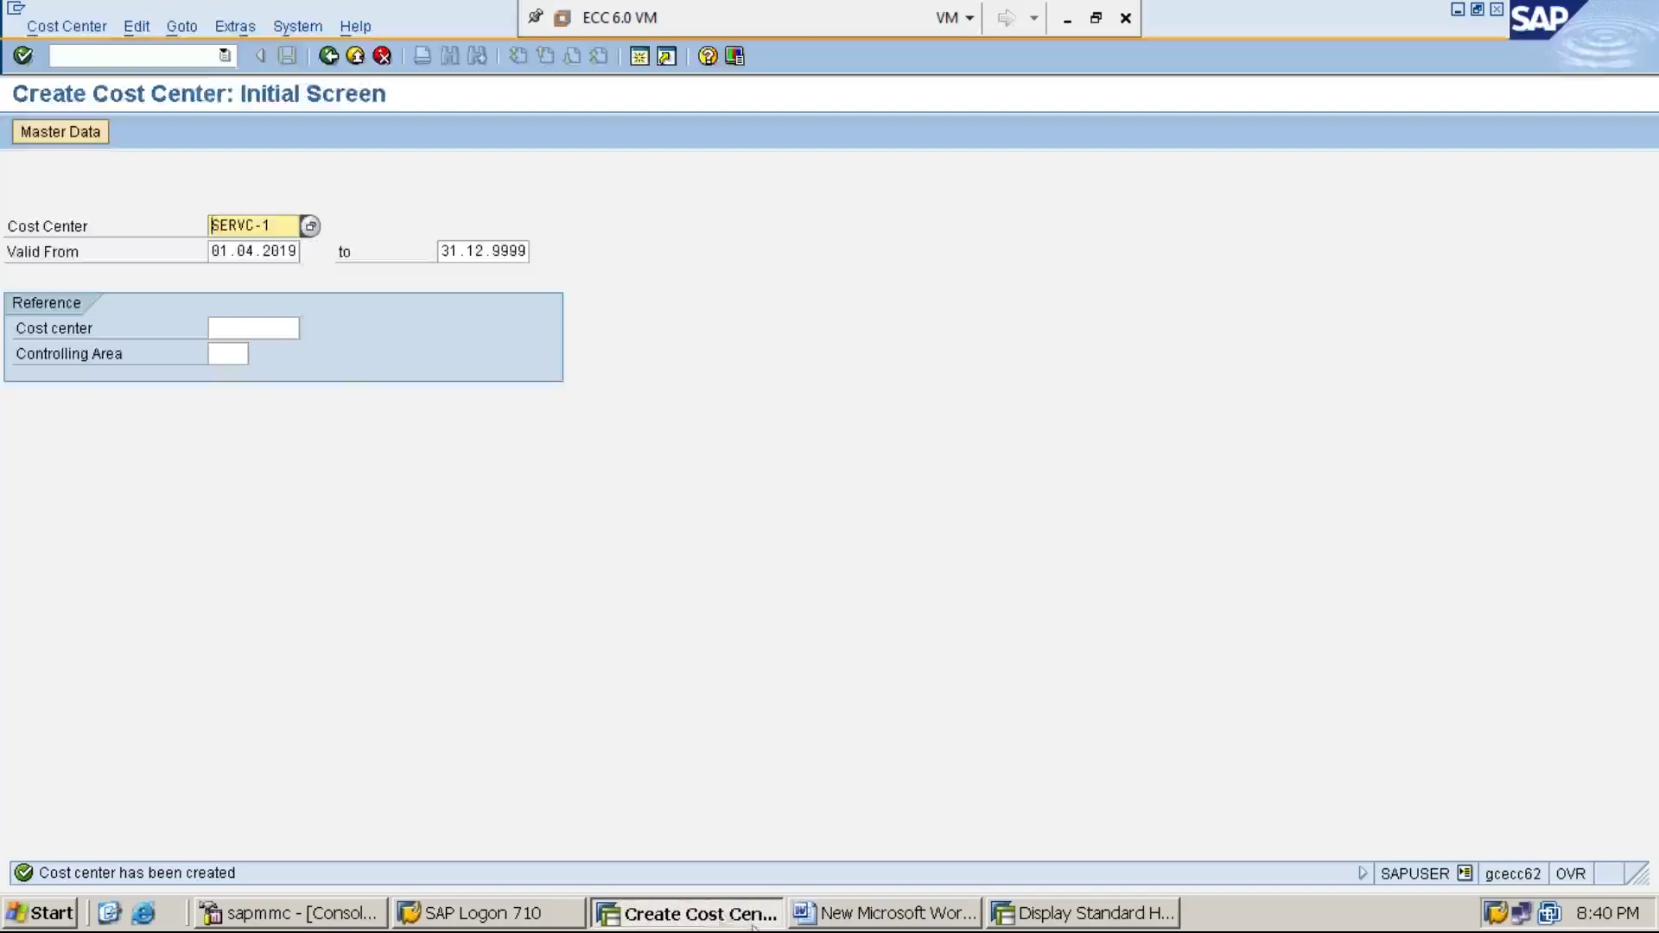
{"action": "left_click", "coordinate": [194, 56]}
{"action": "type", "text": "/n"}
{"action": "key", "text": "Return"}
{"action": "type", "text": "KANK"}
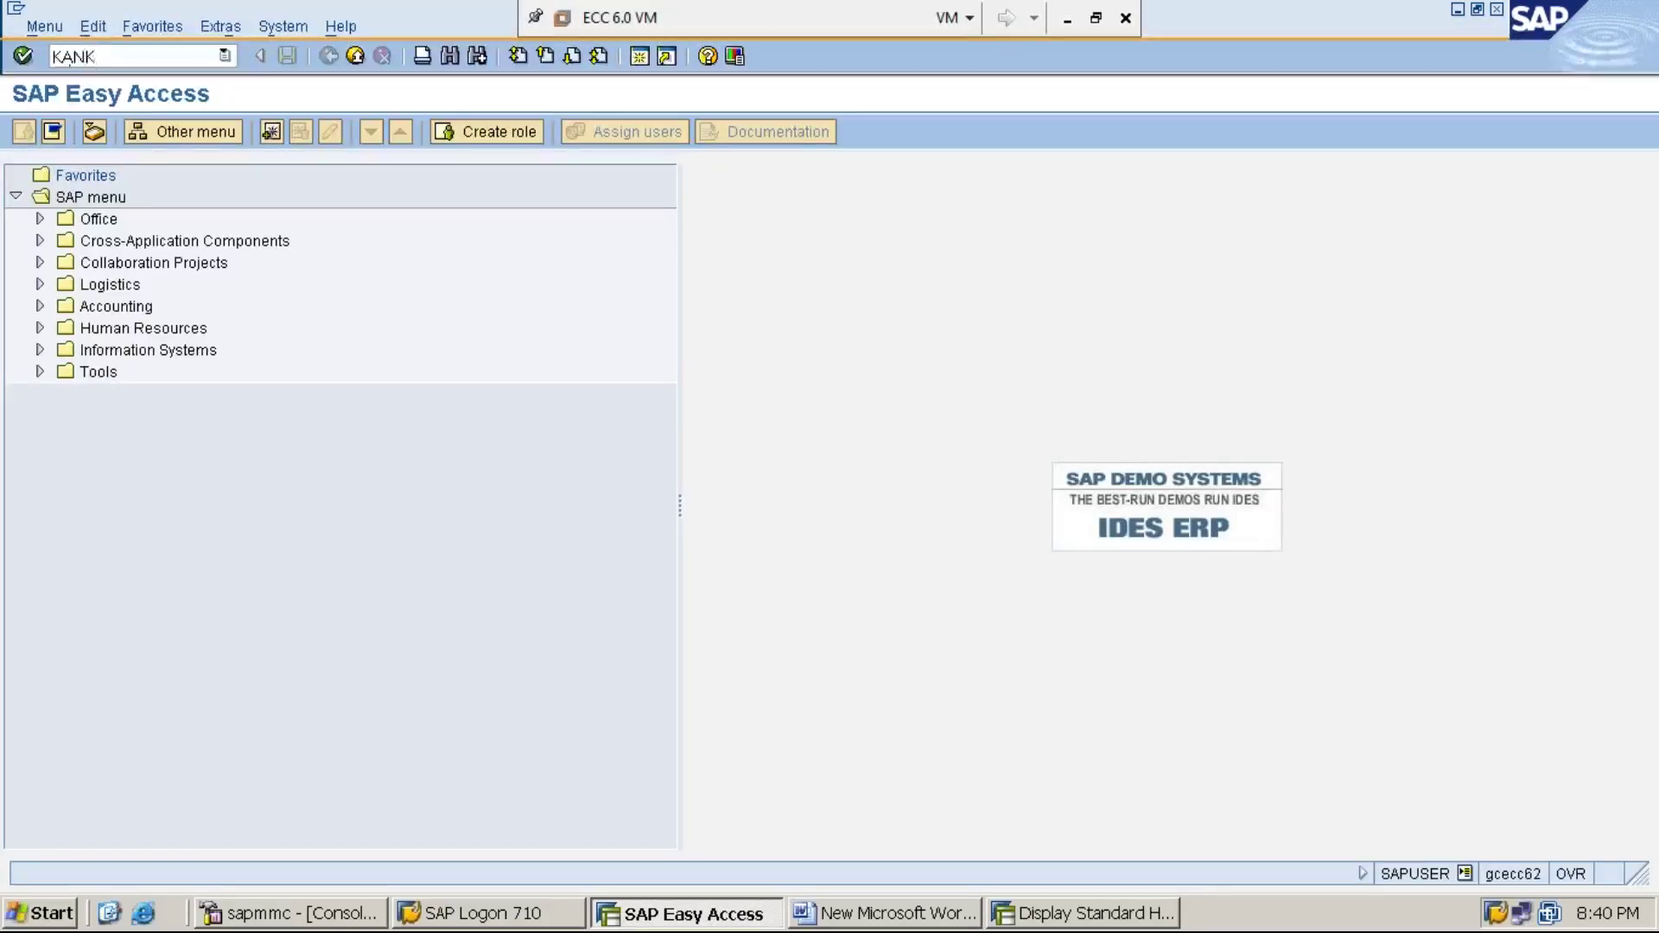
{"action": "key", "text": "Return"}
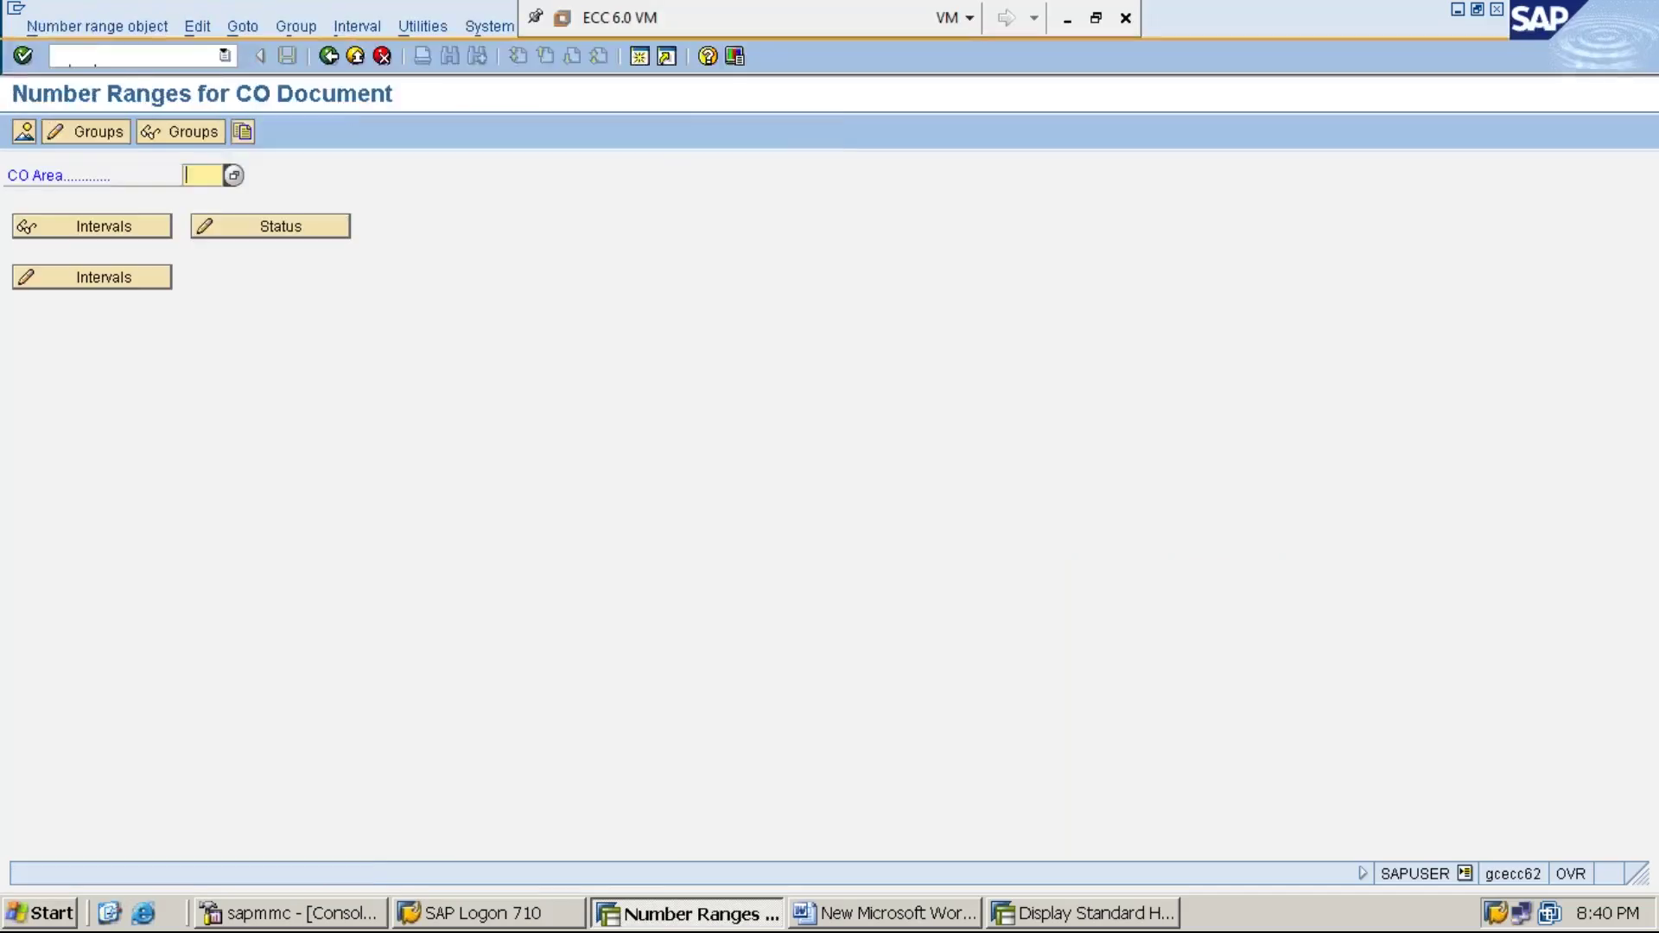
Open the CO document number range groups of CO area MMI1 for maintenance and select the ACTUAL CONTROLLING DOCUMENTS group
{"action": "type", "text": "MMI1"}
{"action": "left_click", "coordinate": [101, 131]}
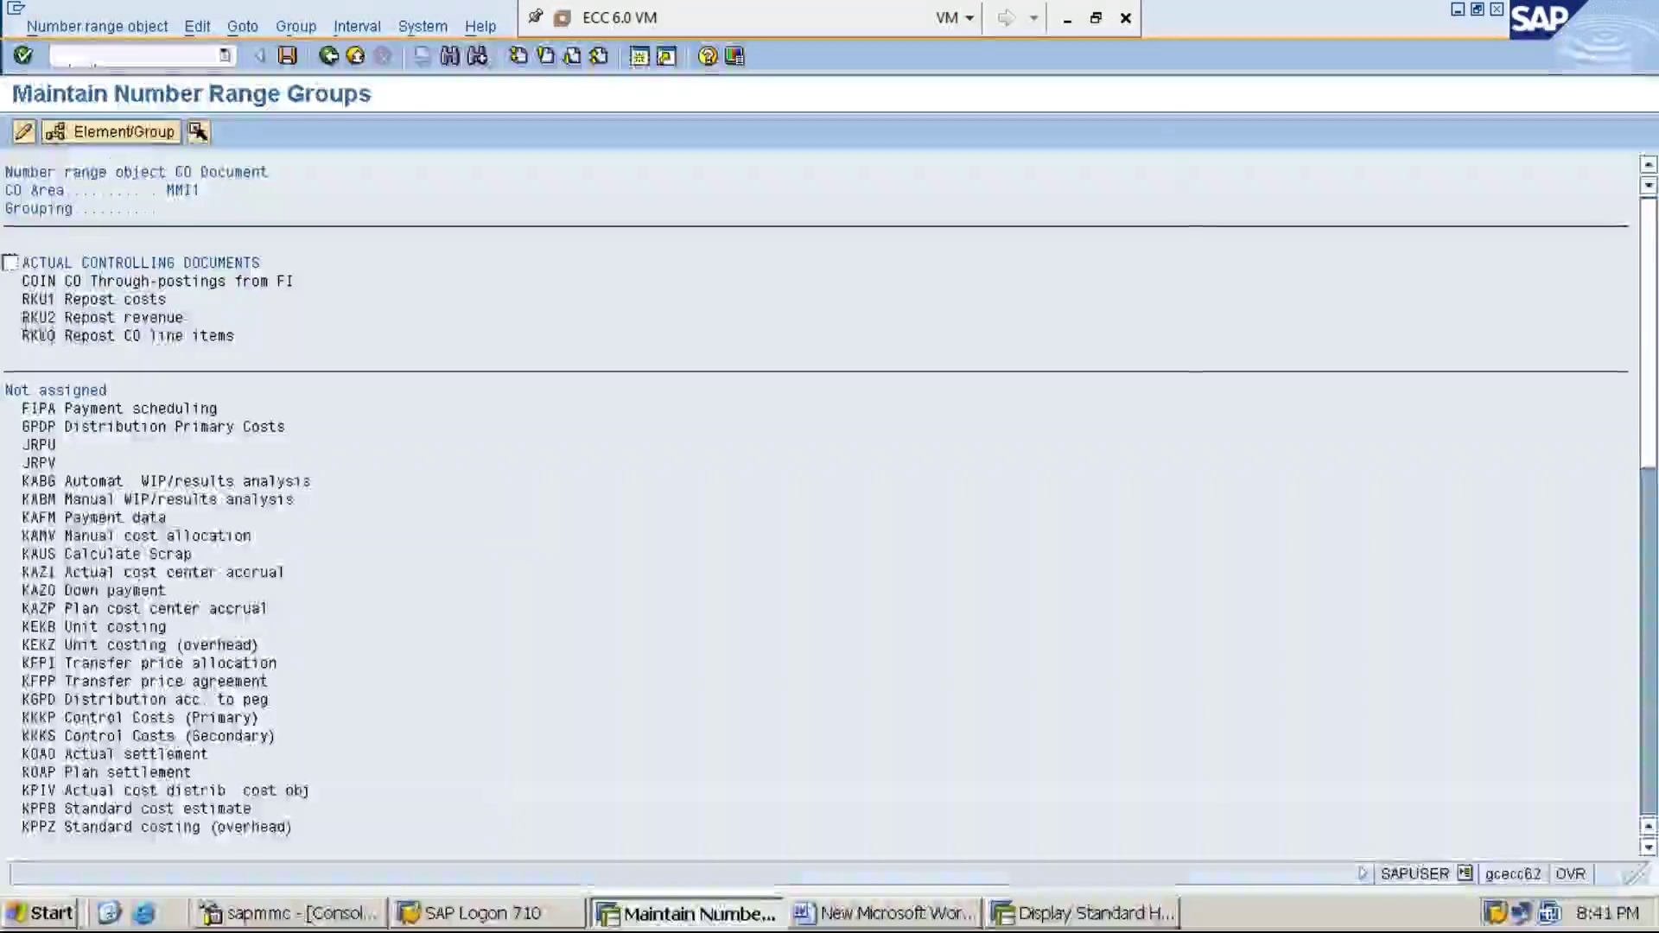
{"action": "left_click", "coordinate": [9, 263]}
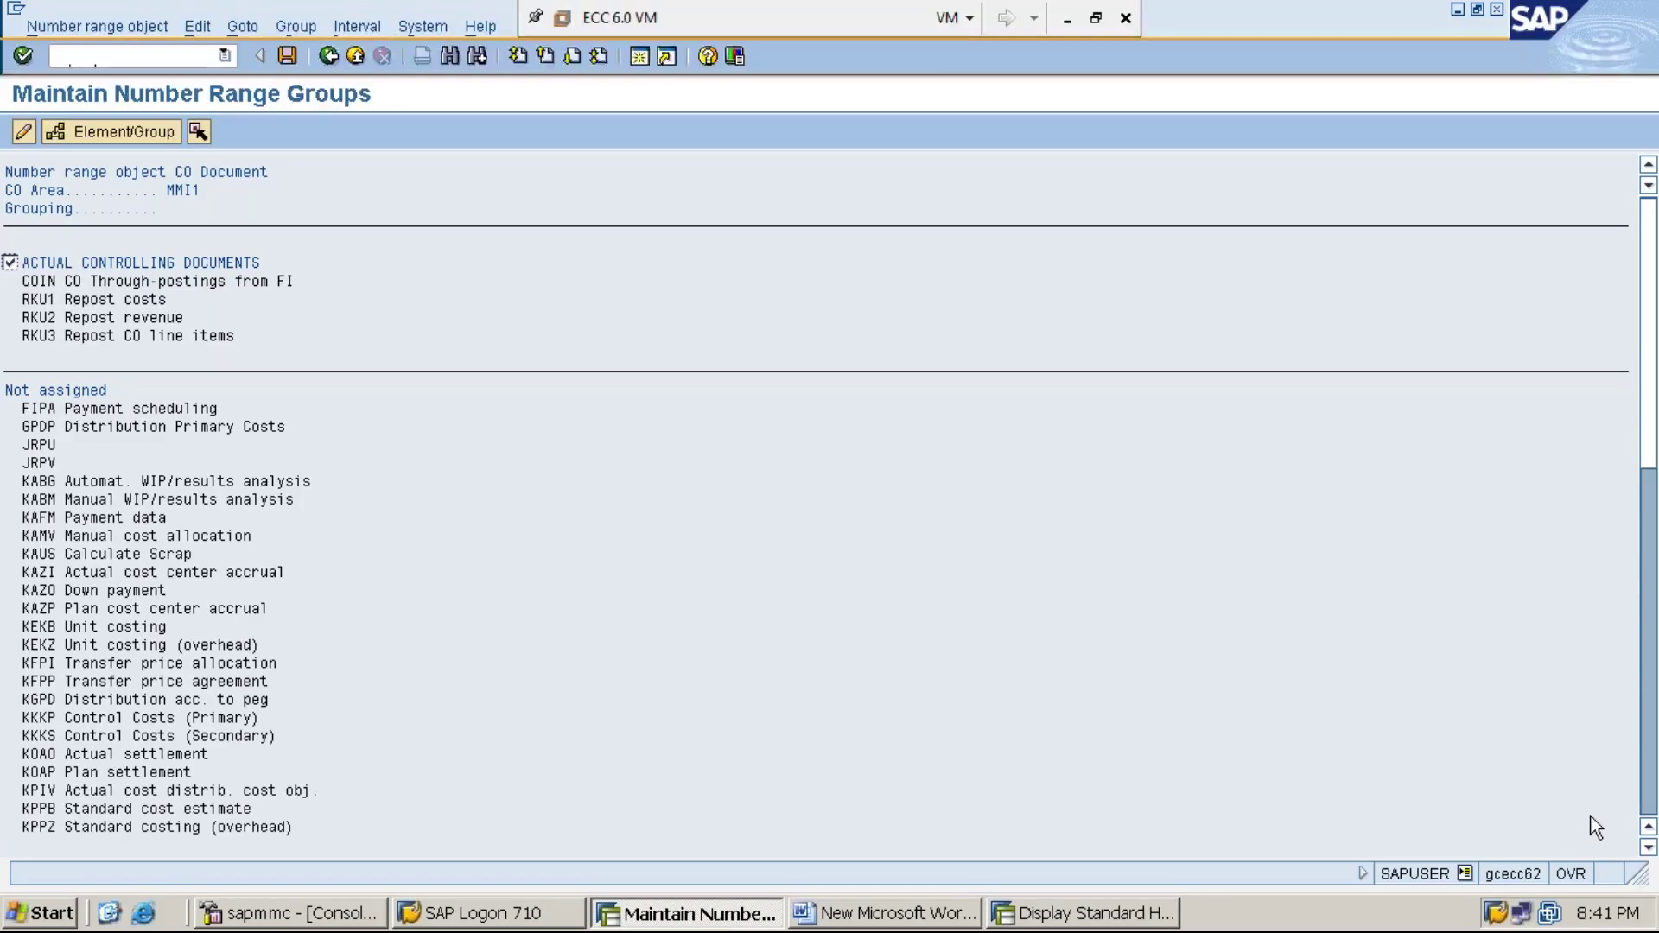
Select the unassigned elements RKIB, RKIL, RKIU, RKIV and RKL in the CO document number range groups
{"action": "left_click", "coordinate": [1648, 850]}
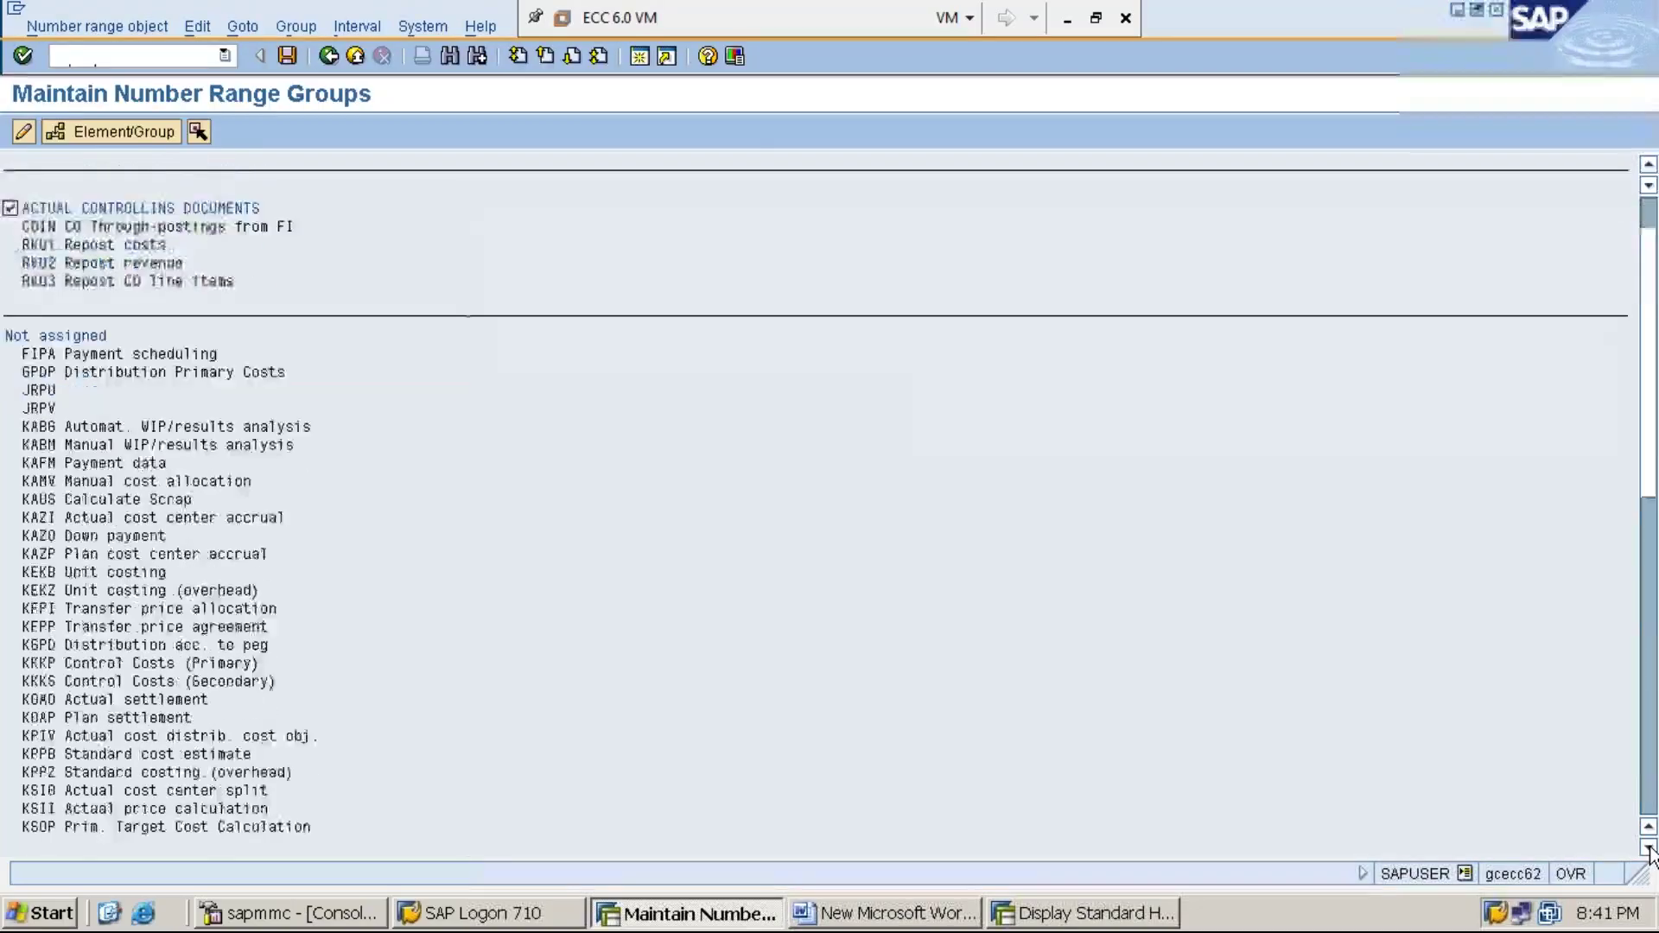
{"action": "left_click_drag", "start_coordinate": [1648, 850], "coordinate": [1648, 850]}
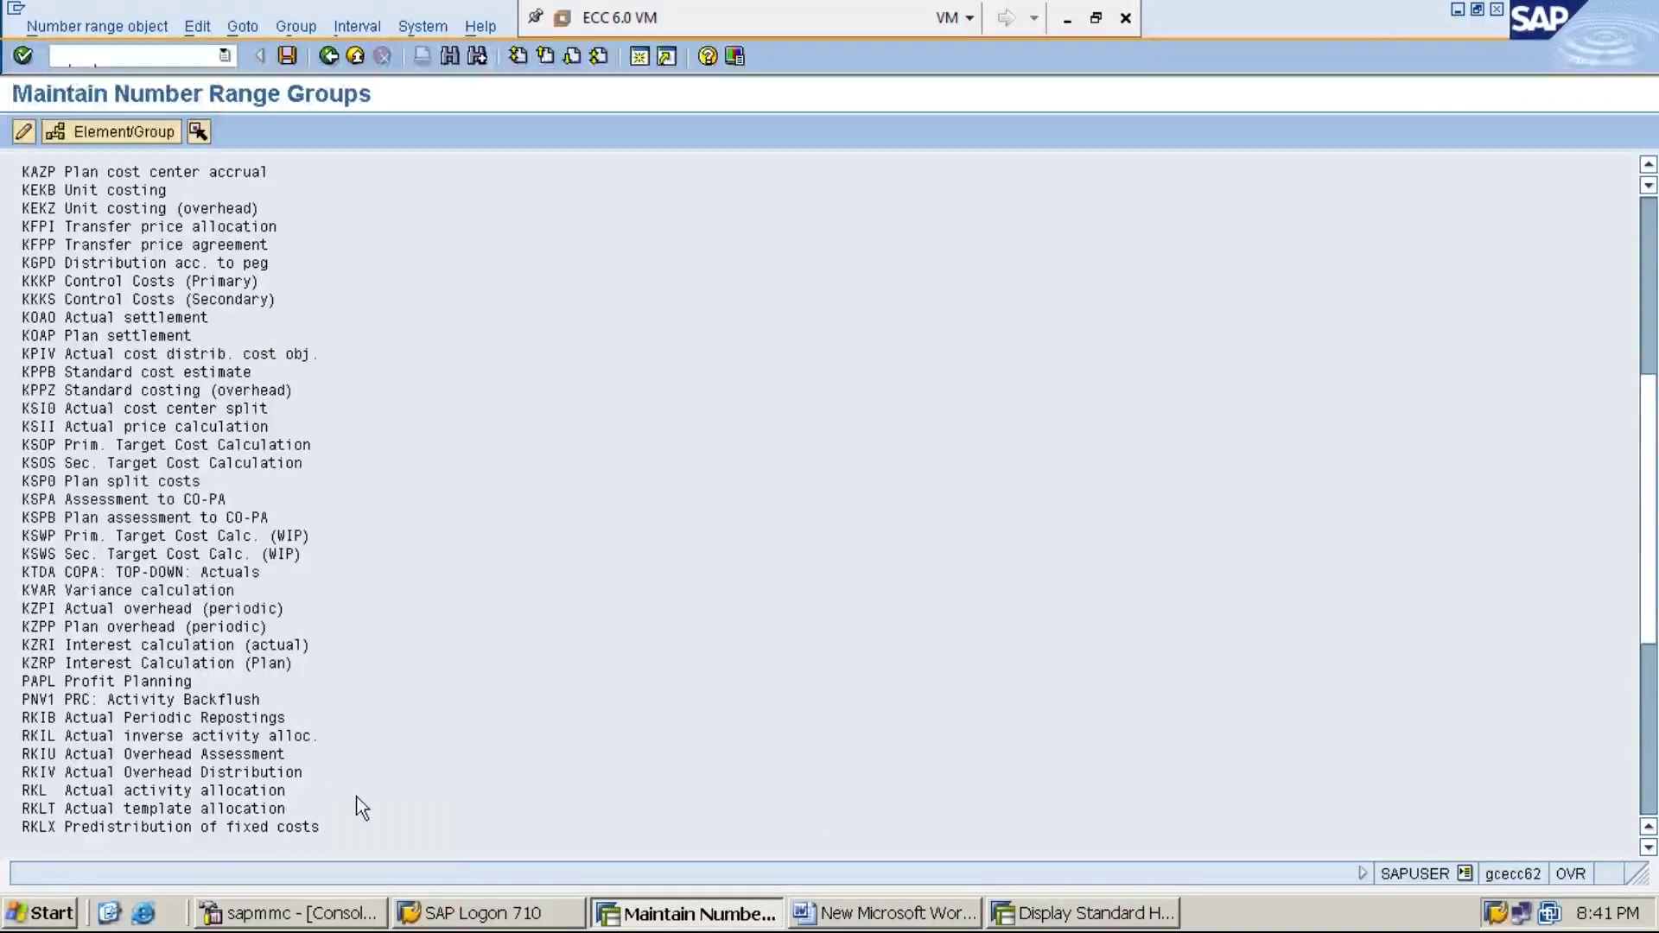
{"action": "left_click", "coordinate": [38, 719]}
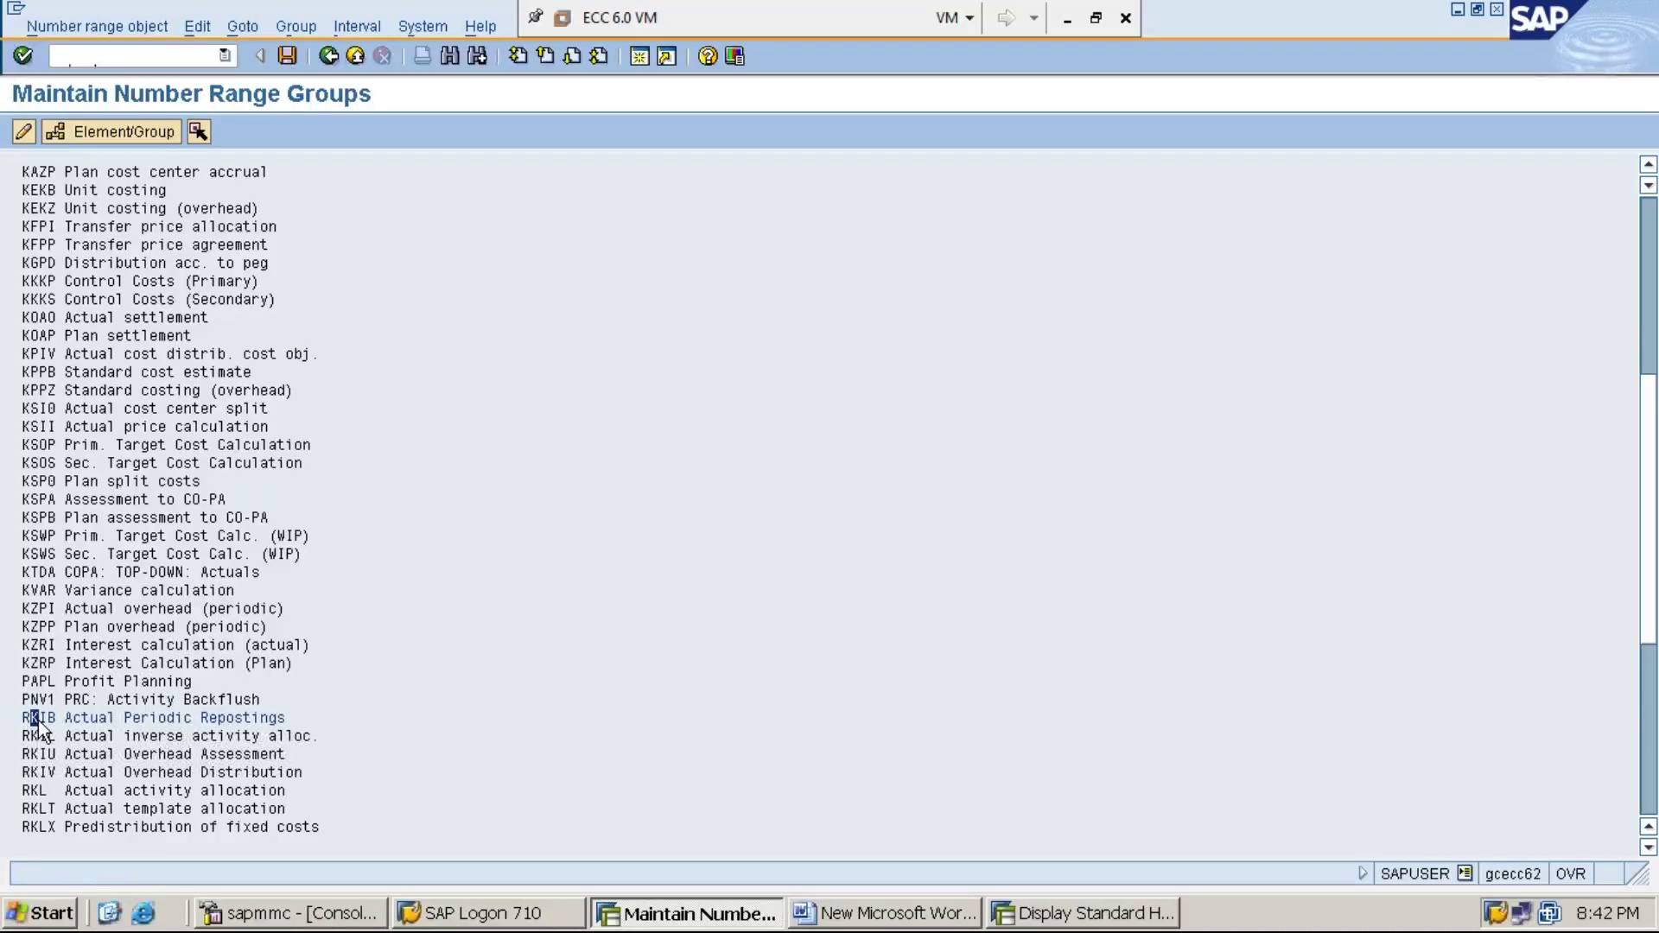
{"action": "left_click", "coordinate": [41, 737]}
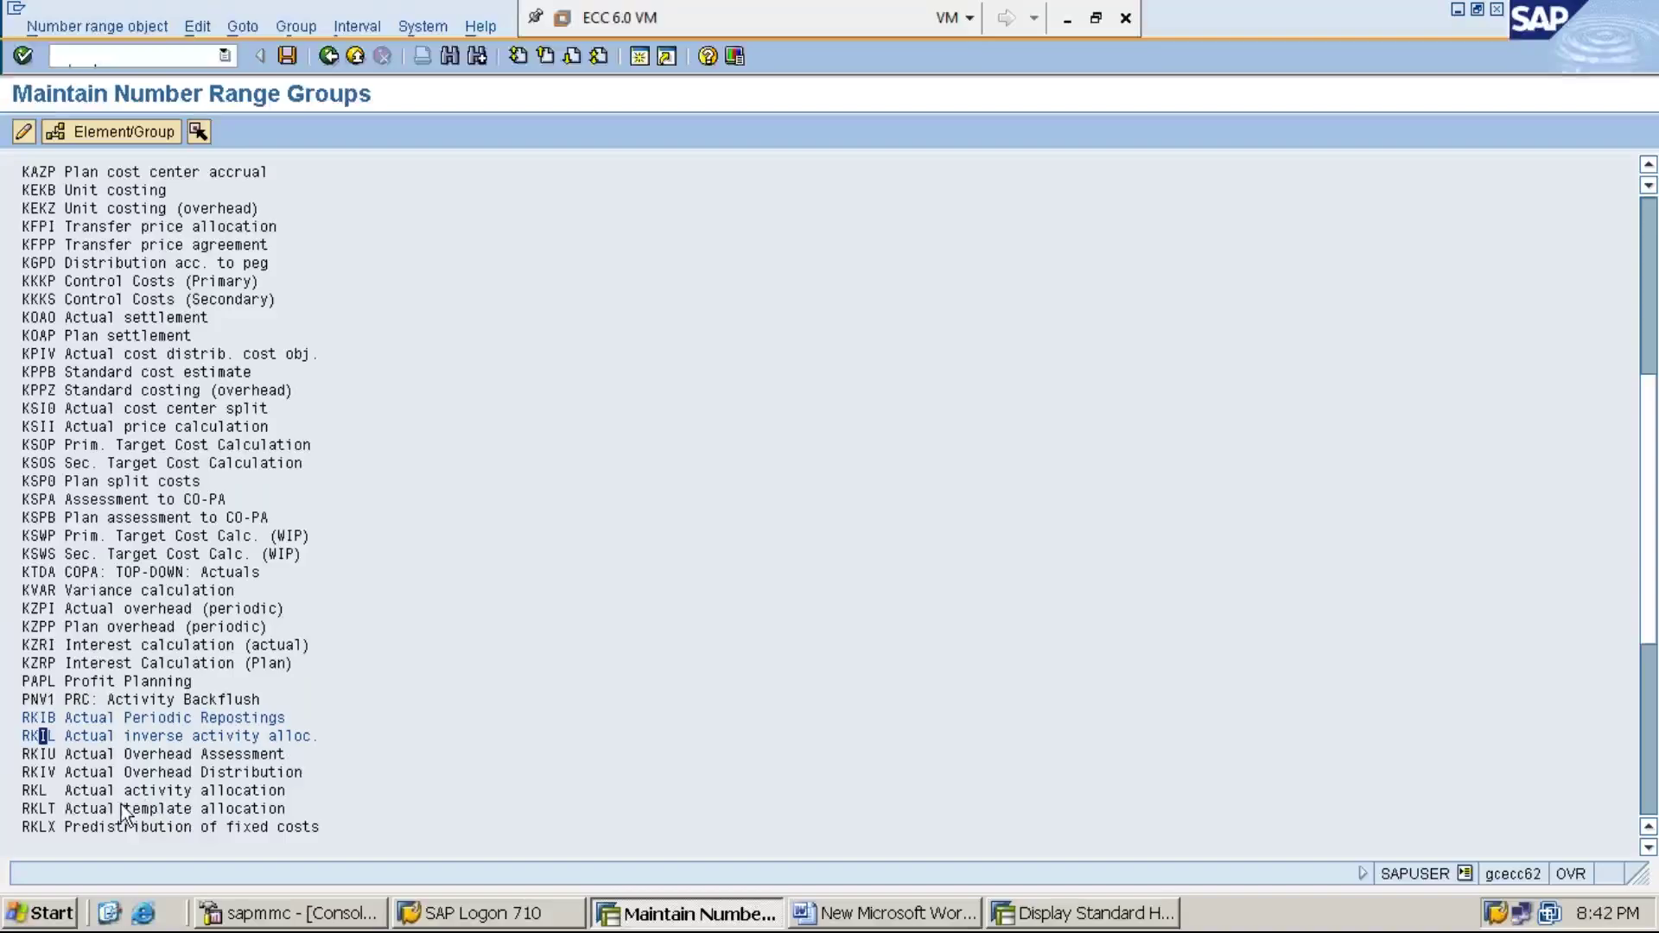
{"action": "left_click", "coordinate": [41, 754]}
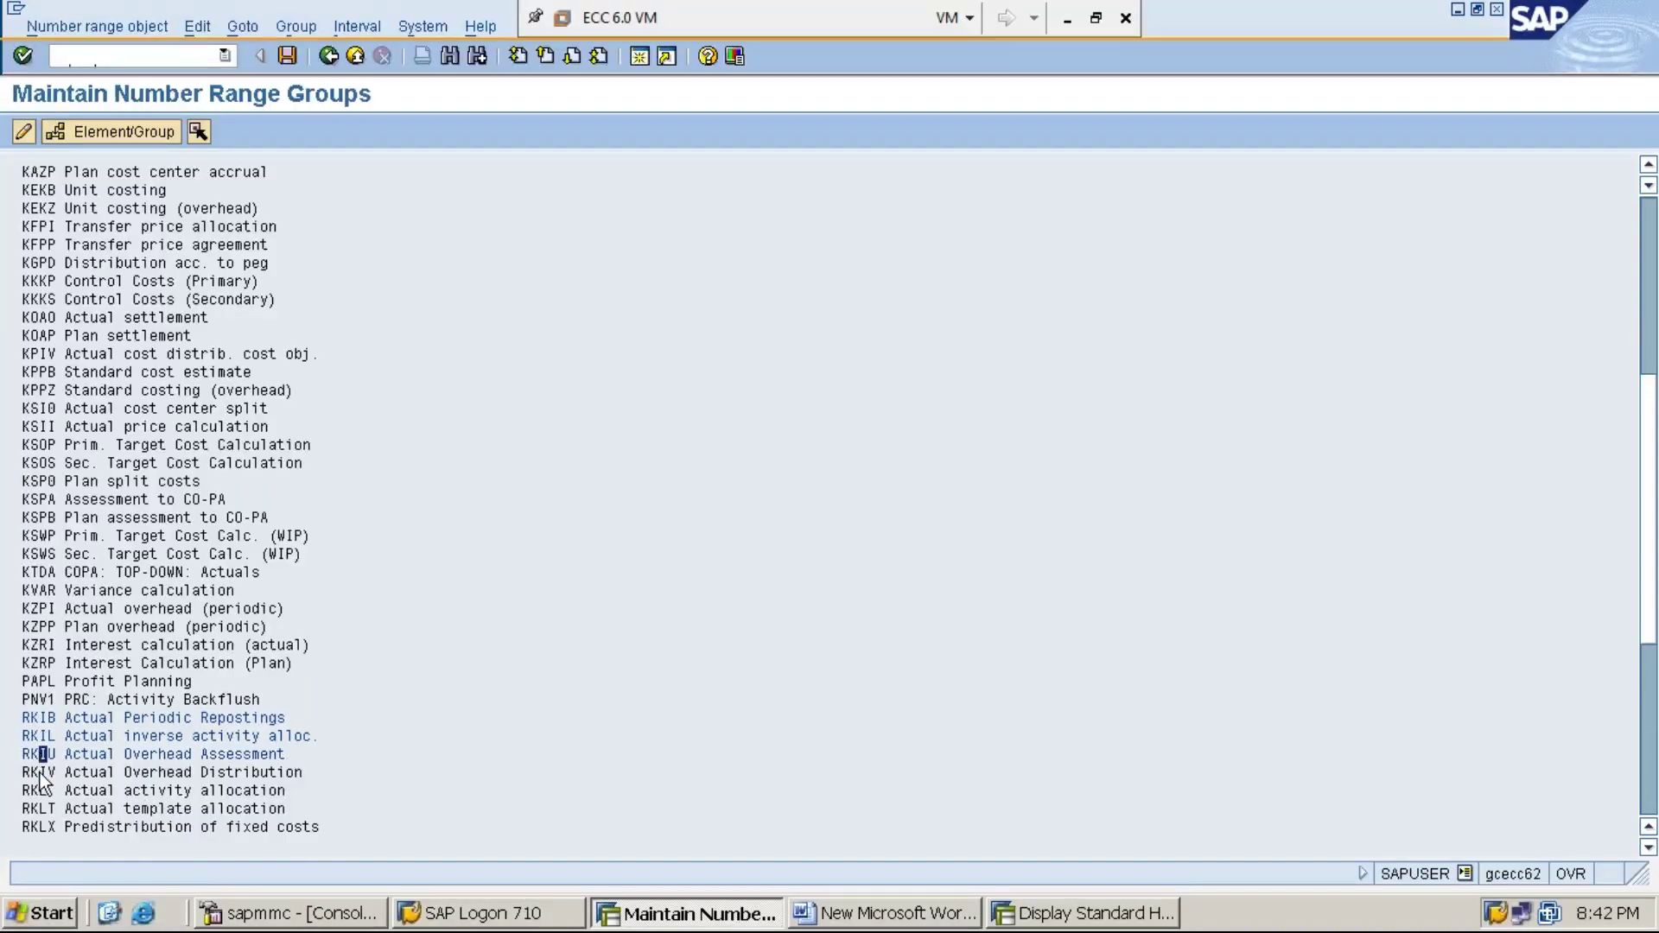
{"action": "left_click", "coordinate": [41, 772]}
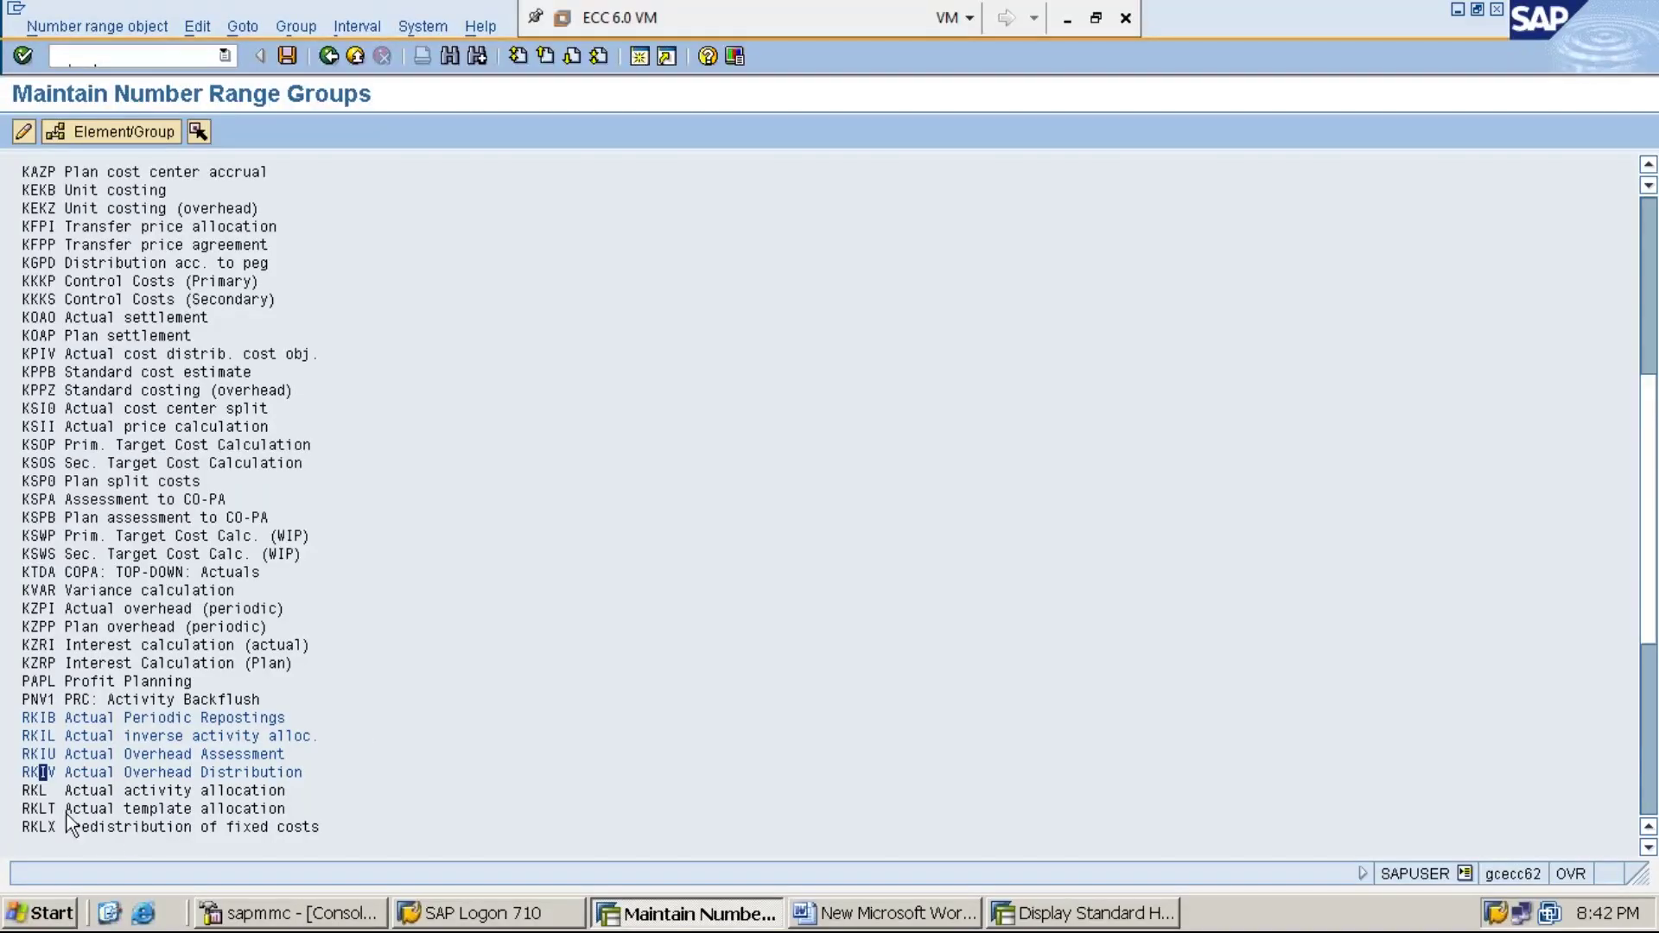
{"action": "left_click", "coordinate": [32, 790]}
Assign the selected elements to the Actual Controlling Documents group and save the number range changes, accepting the transport notice
{"action": "left_click", "coordinate": [1651, 165]}
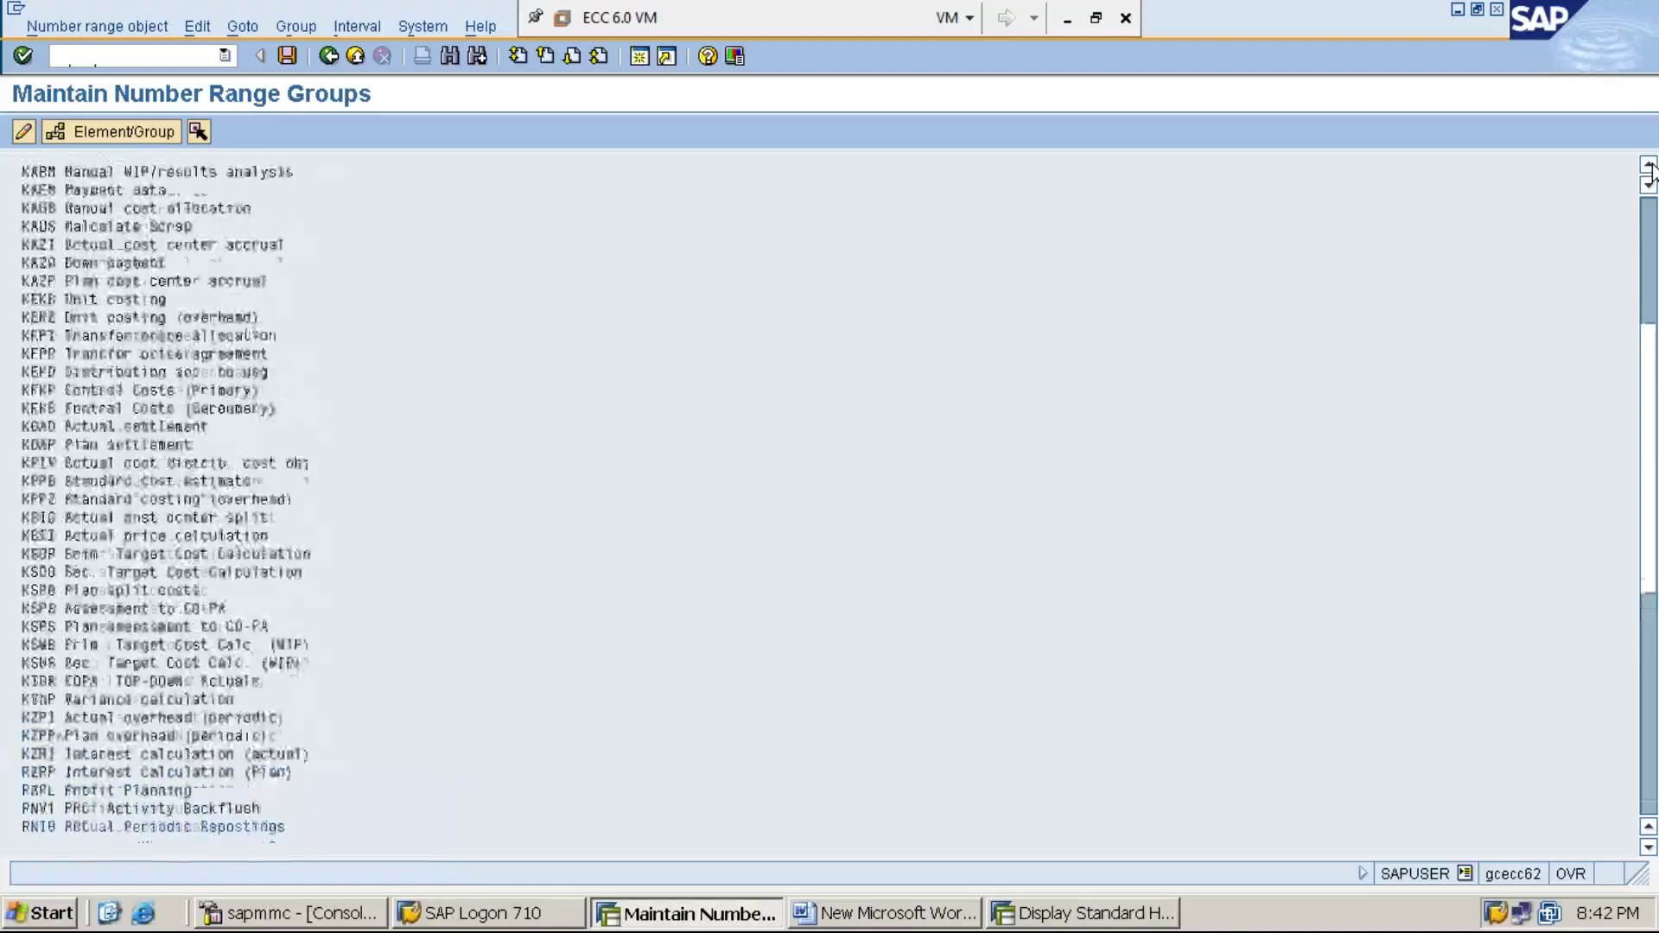
{"action": "left_click_drag", "start_coordinate": [1651, 165], "coordinate": [1651, 165]}
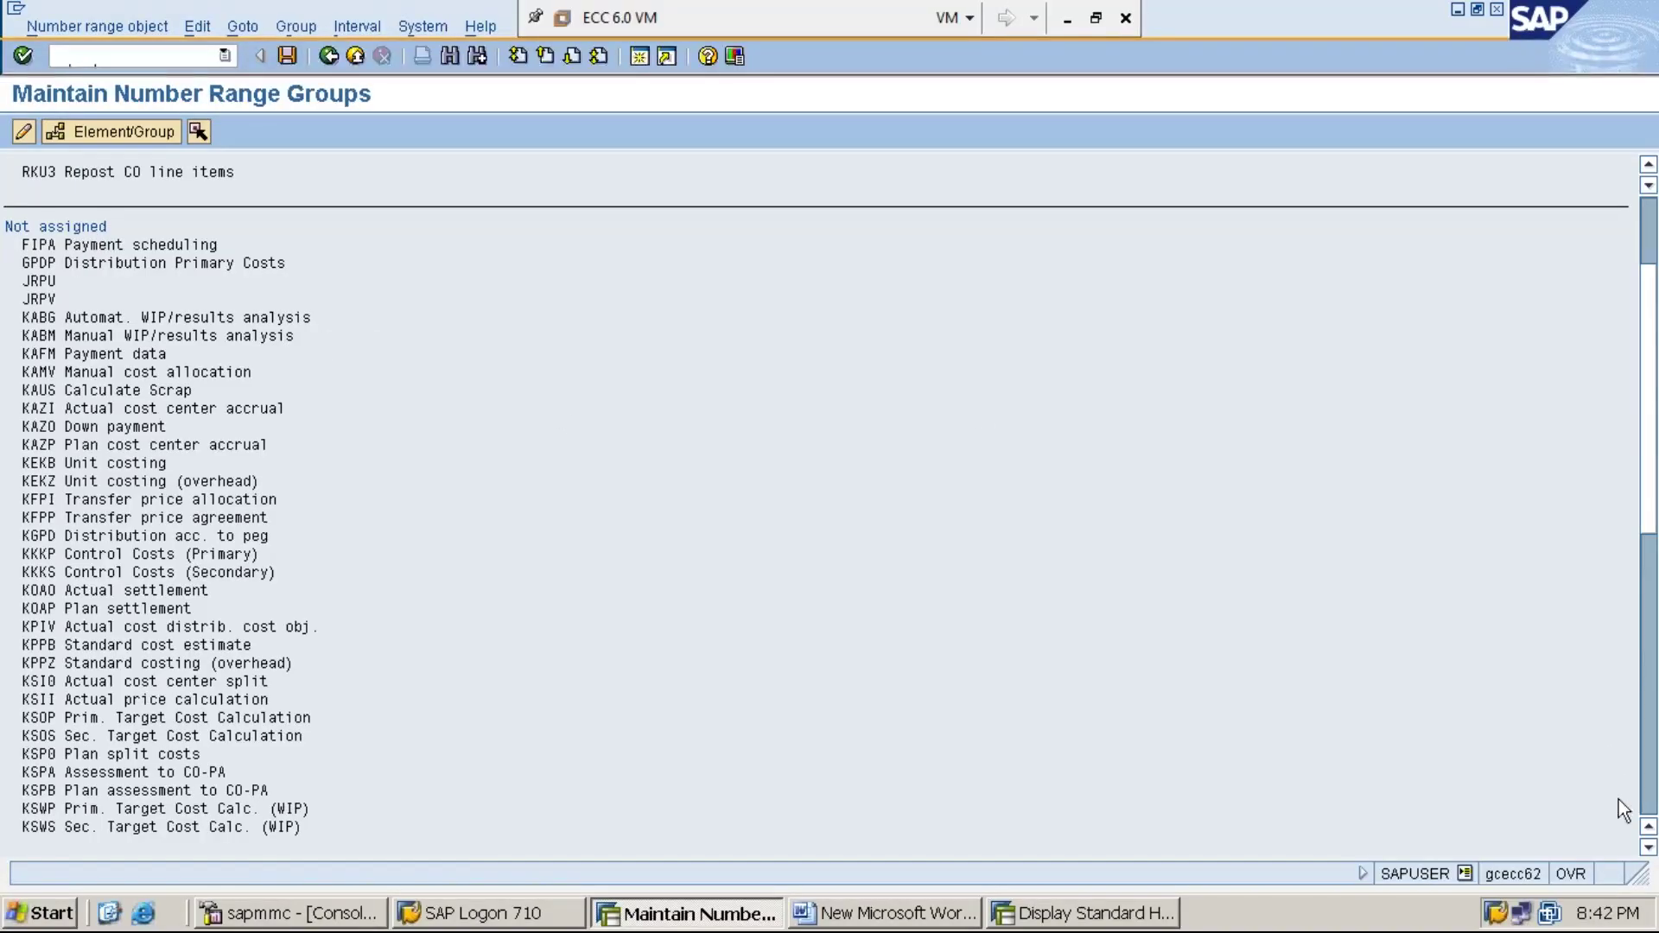
{"action": "left_click", "coordinate": [1652, 848]}
{"action": "left_click", "coordinate": [1652, 848]}
{"action": "left_click", "coordinate": [1652, 848]}
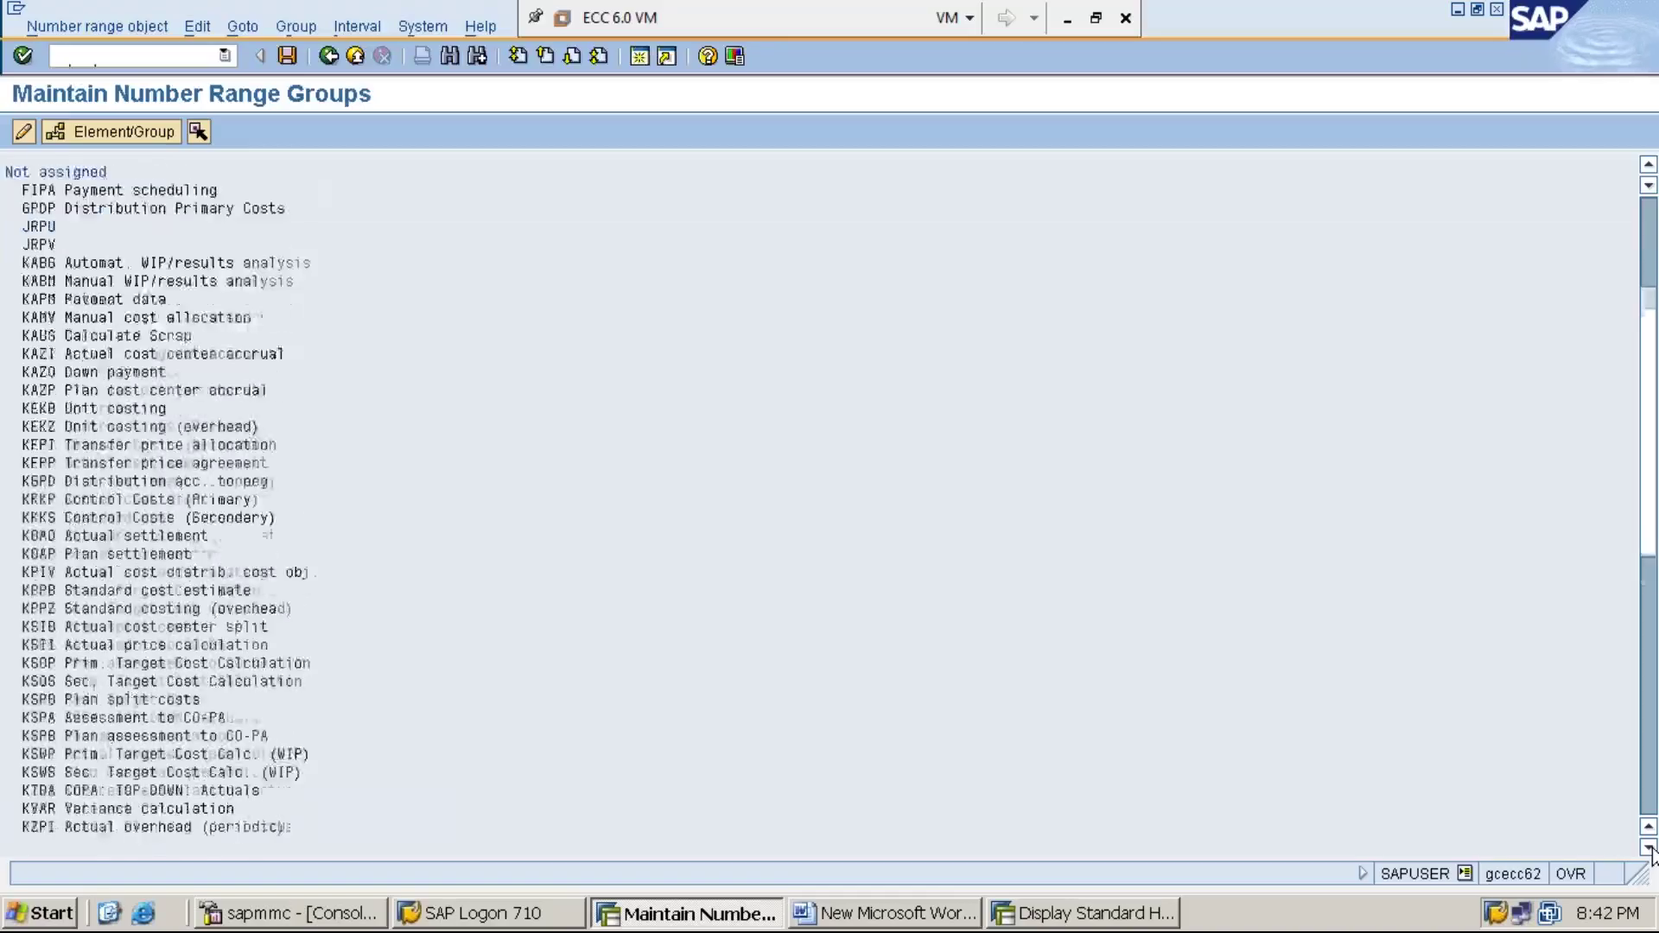
{"action": "left_click", "coordinate": [1652, 848]}
{"action": "left_click", "coordinate": [1651, 848]}
{"action": "left_click", "coordinate": [1652, 848]}
{"action": "left_click", "coordinate": [1652, 847]}
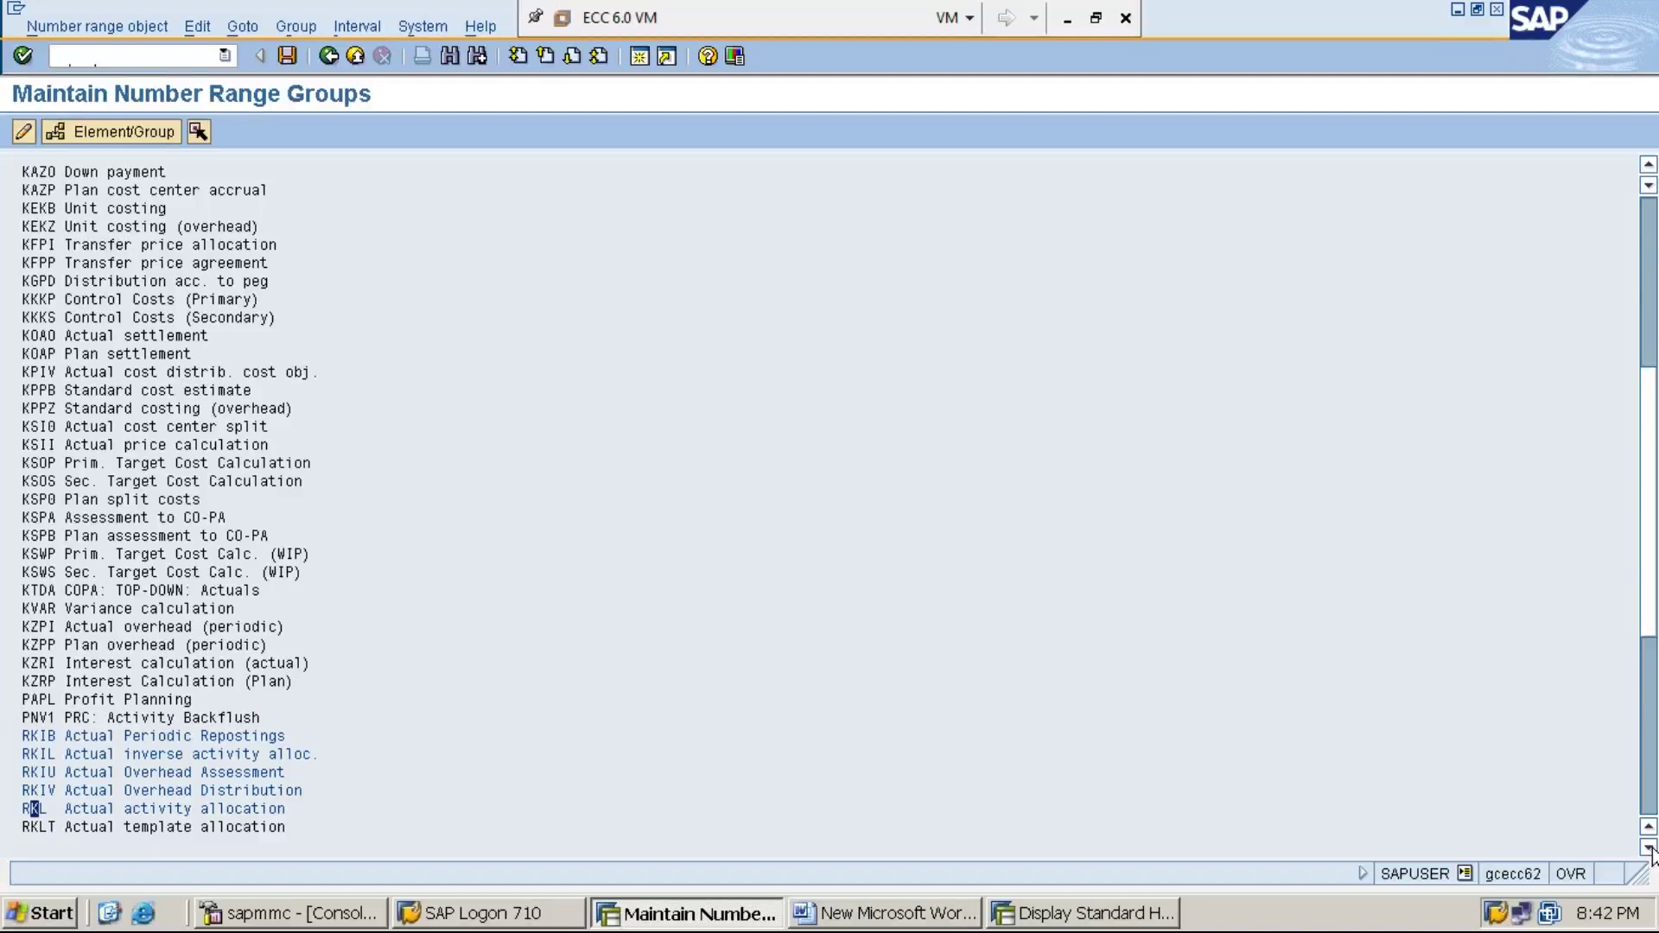
{"action": "left_click", "coordinate": [1652, 232]}
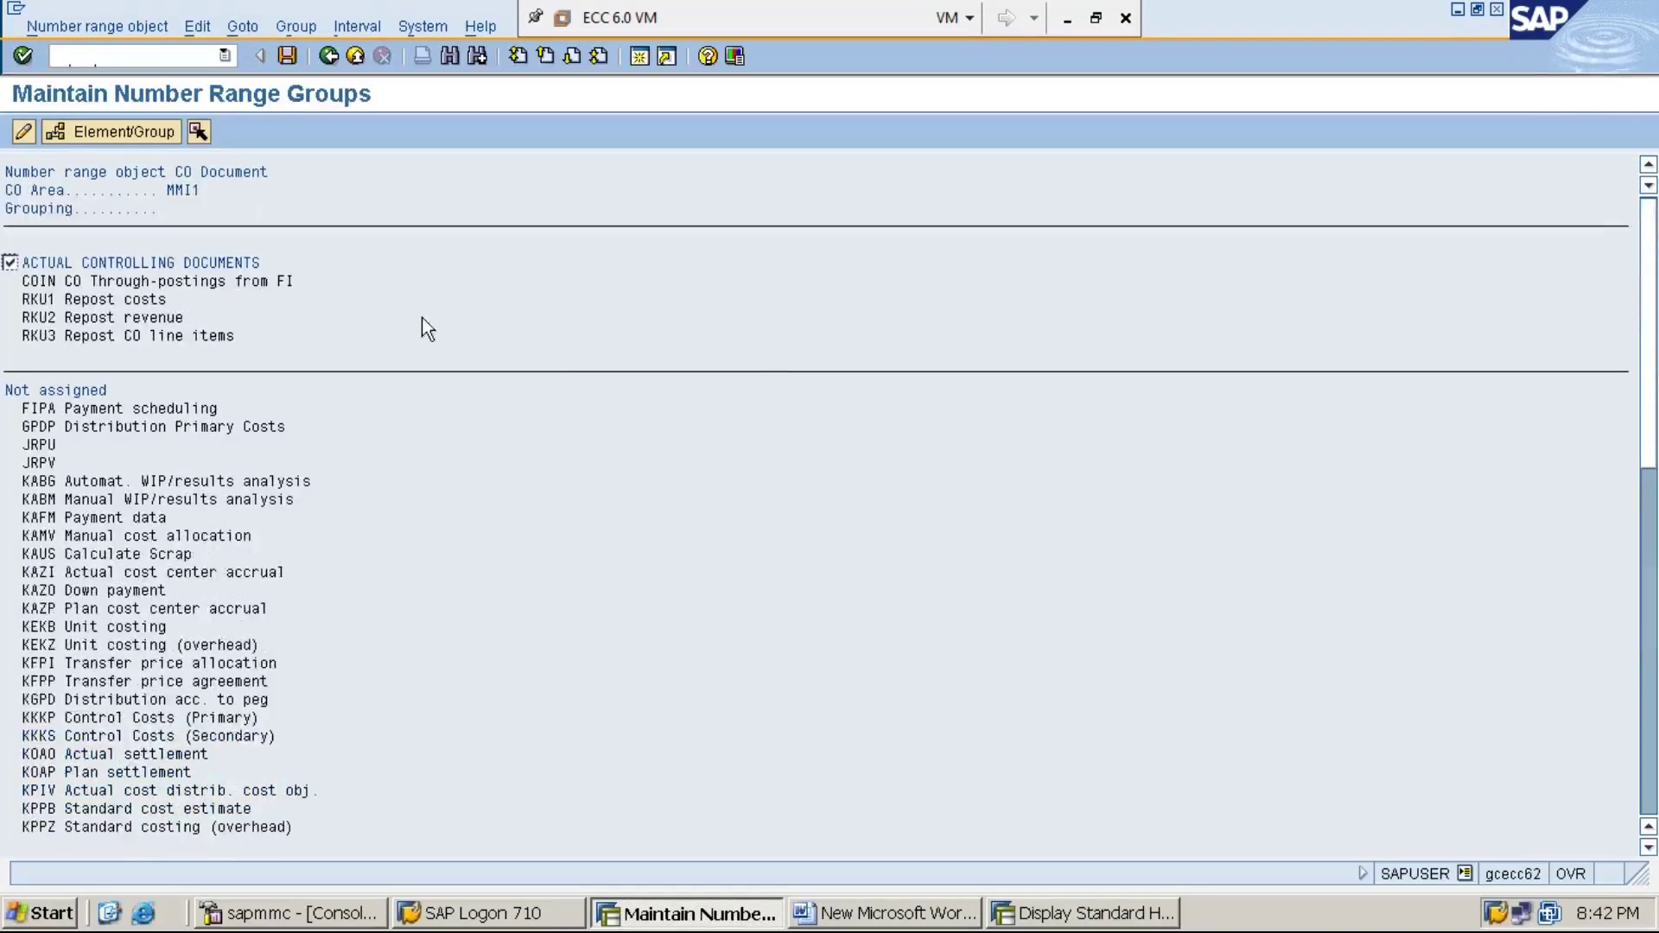
{"action": "left_click", "coordinate": [117, 133]}
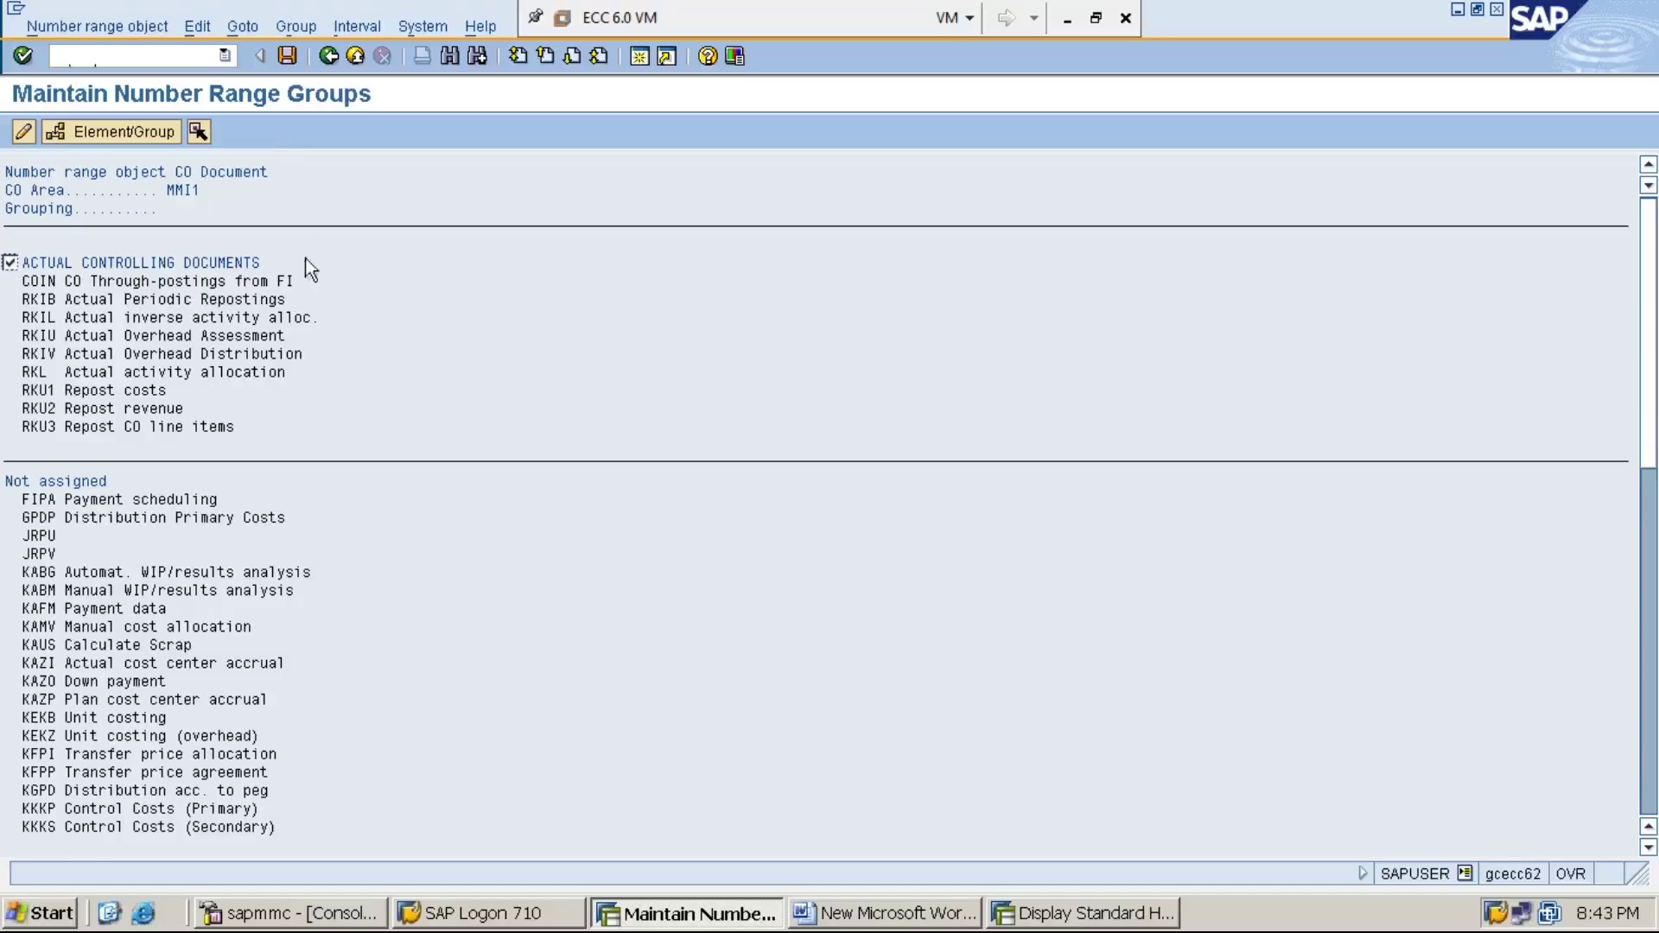
{"action": "left_click", "coordinate": [288, 56]}
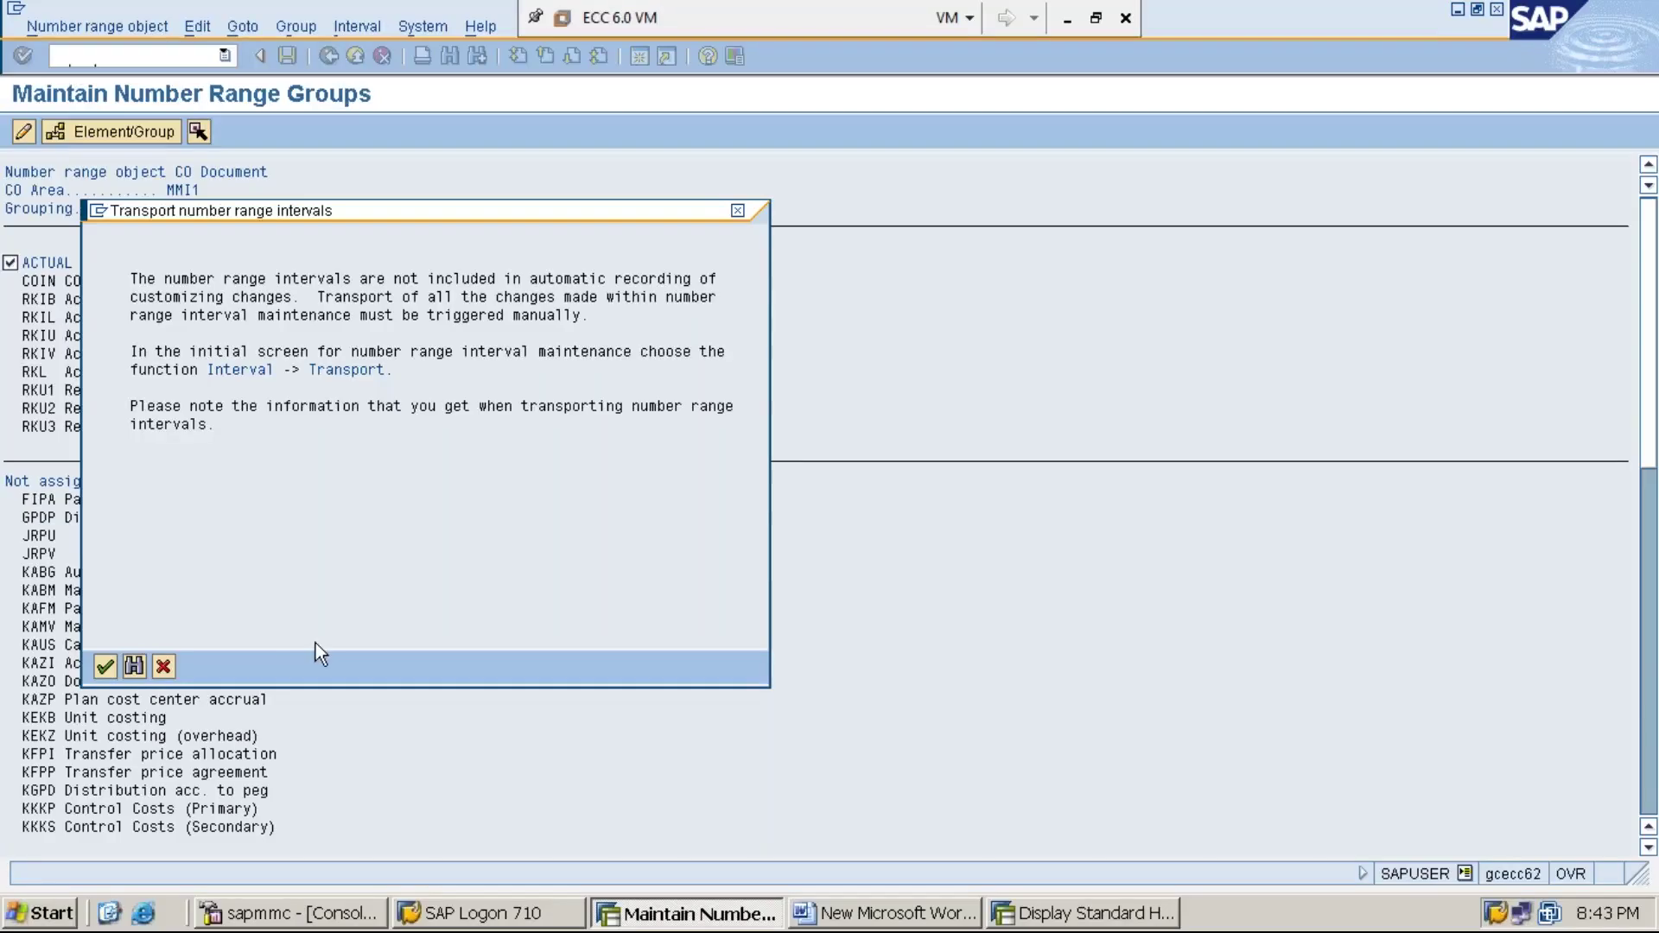
{"action": "left_click", "coordinate": [101, 670]}
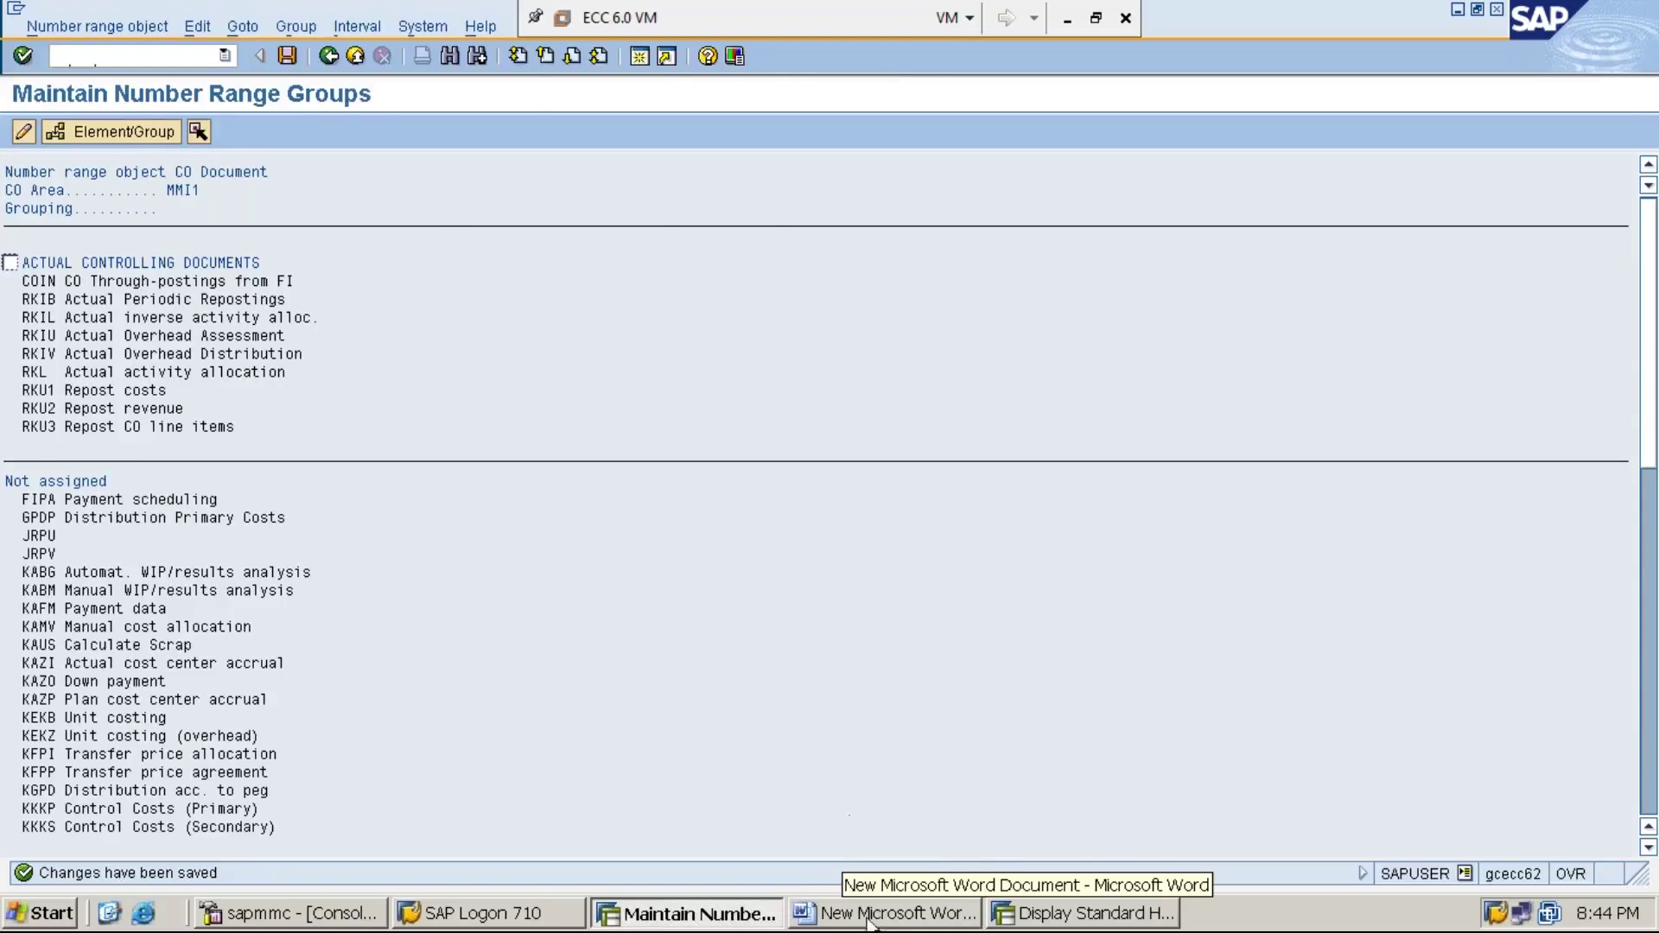
Switch to the Word notes and add the line "*STEP:3: CREATE DISTRIBUTION CYCLE USING KSV1 / KSU5" below step 2
{"action": "left_click", "coordinate": [905, 916]}
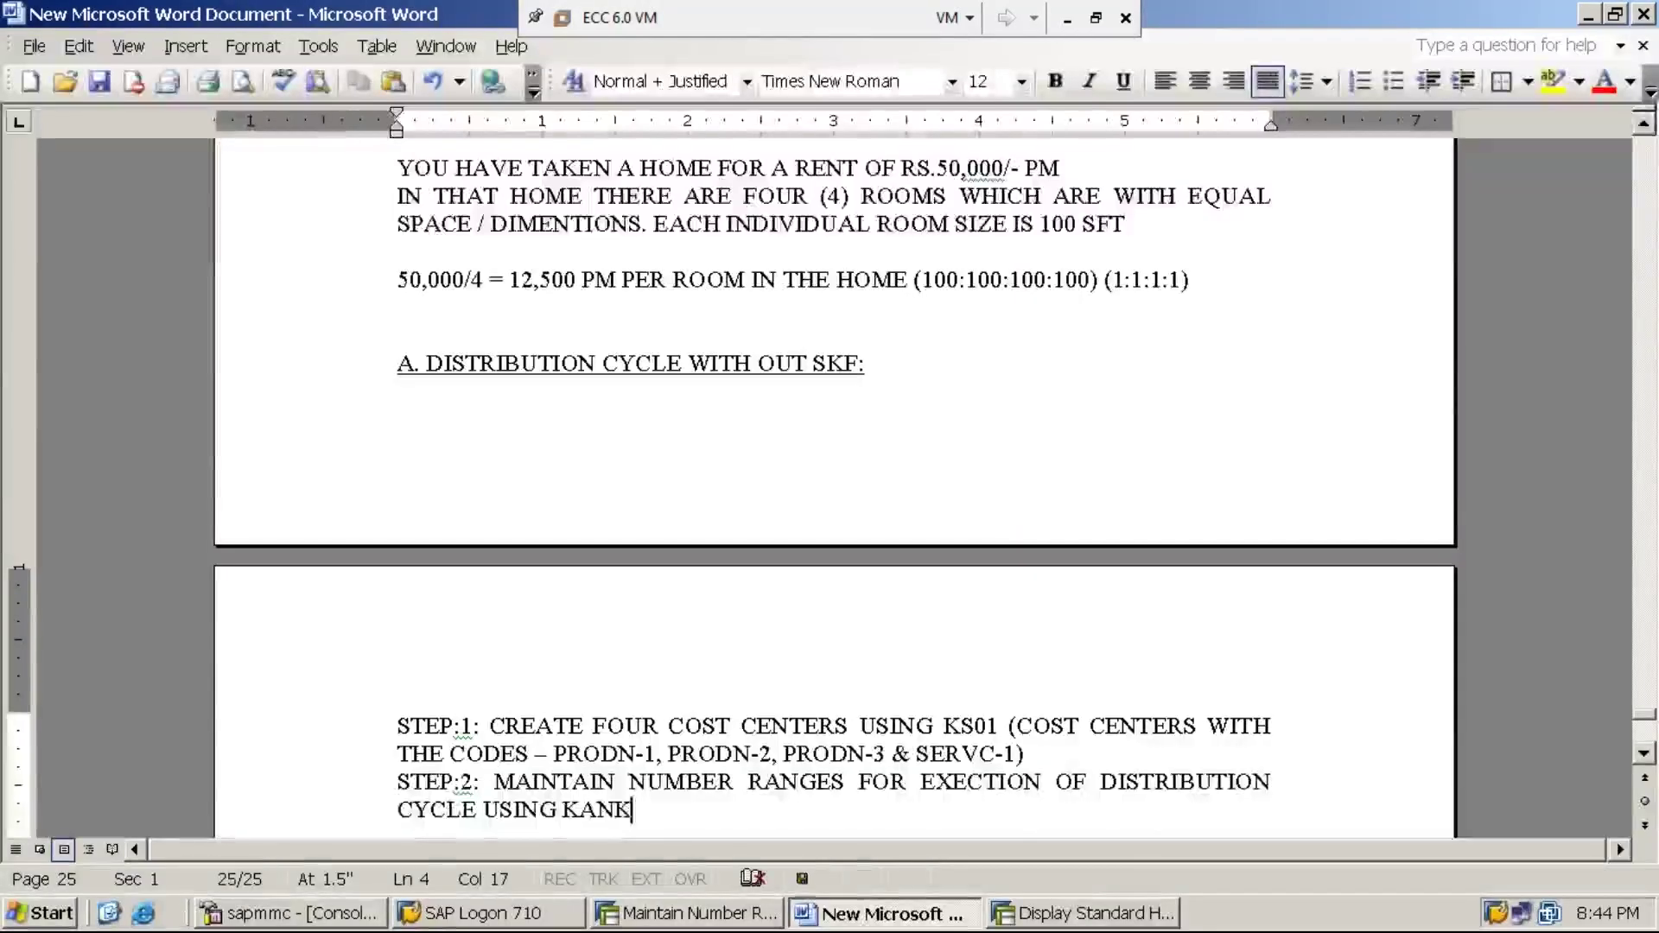
{"action": "key", "text": "Return"}
{"action": "type", "text": "S"}
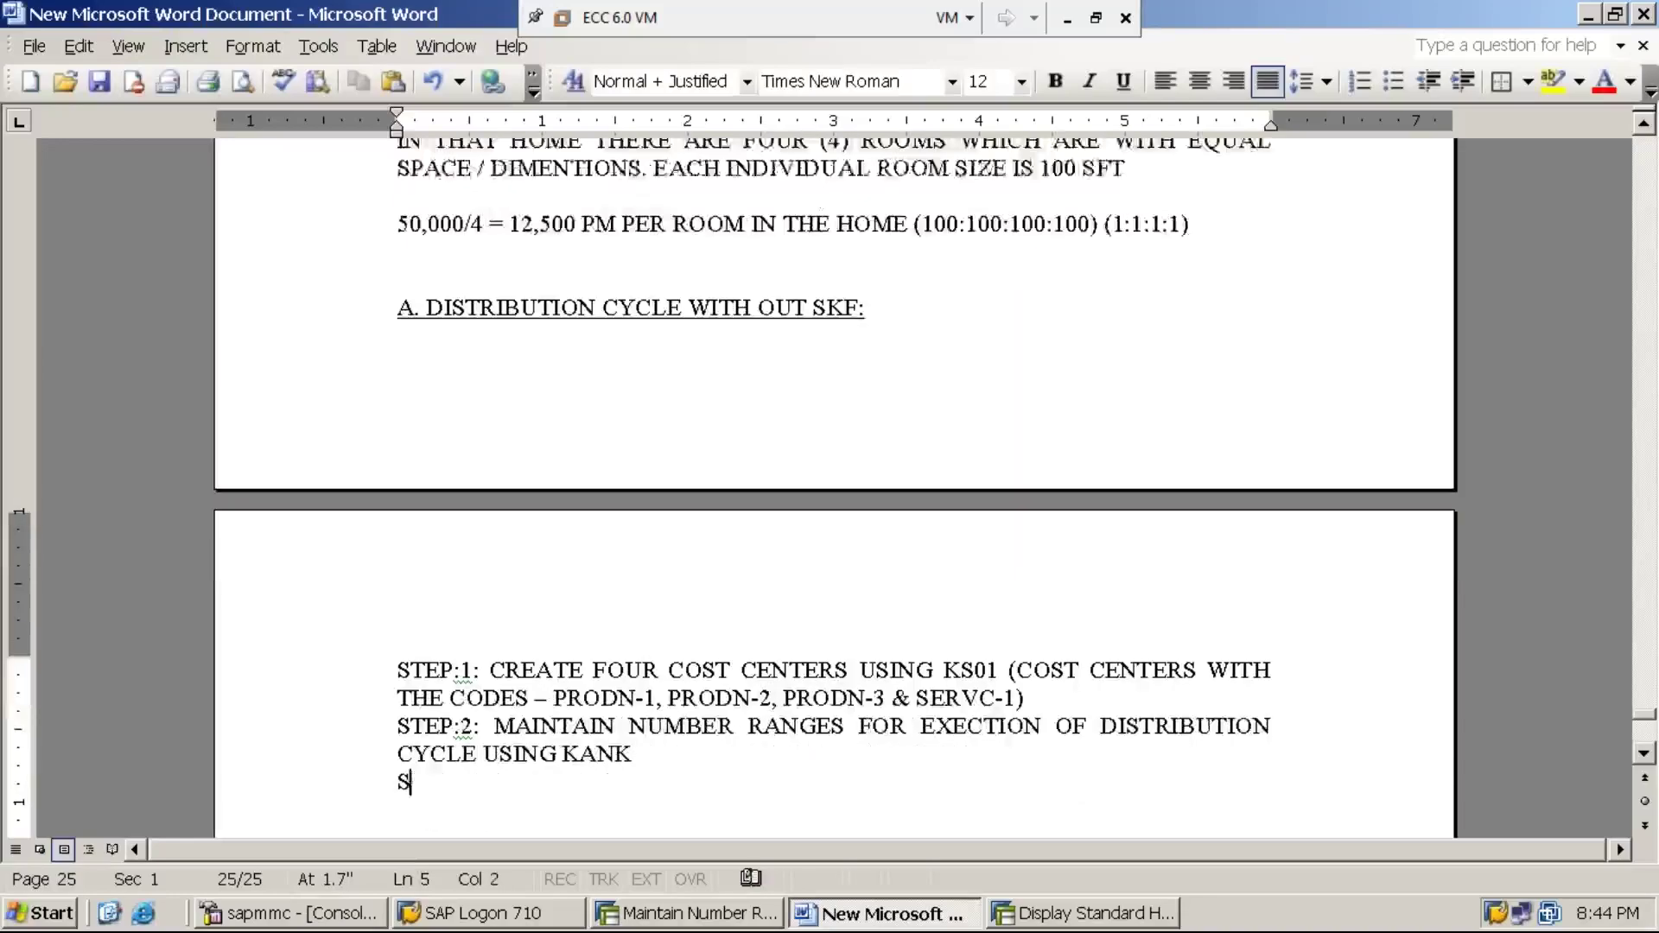
{"action": "type", "text": "TEP:3:"}
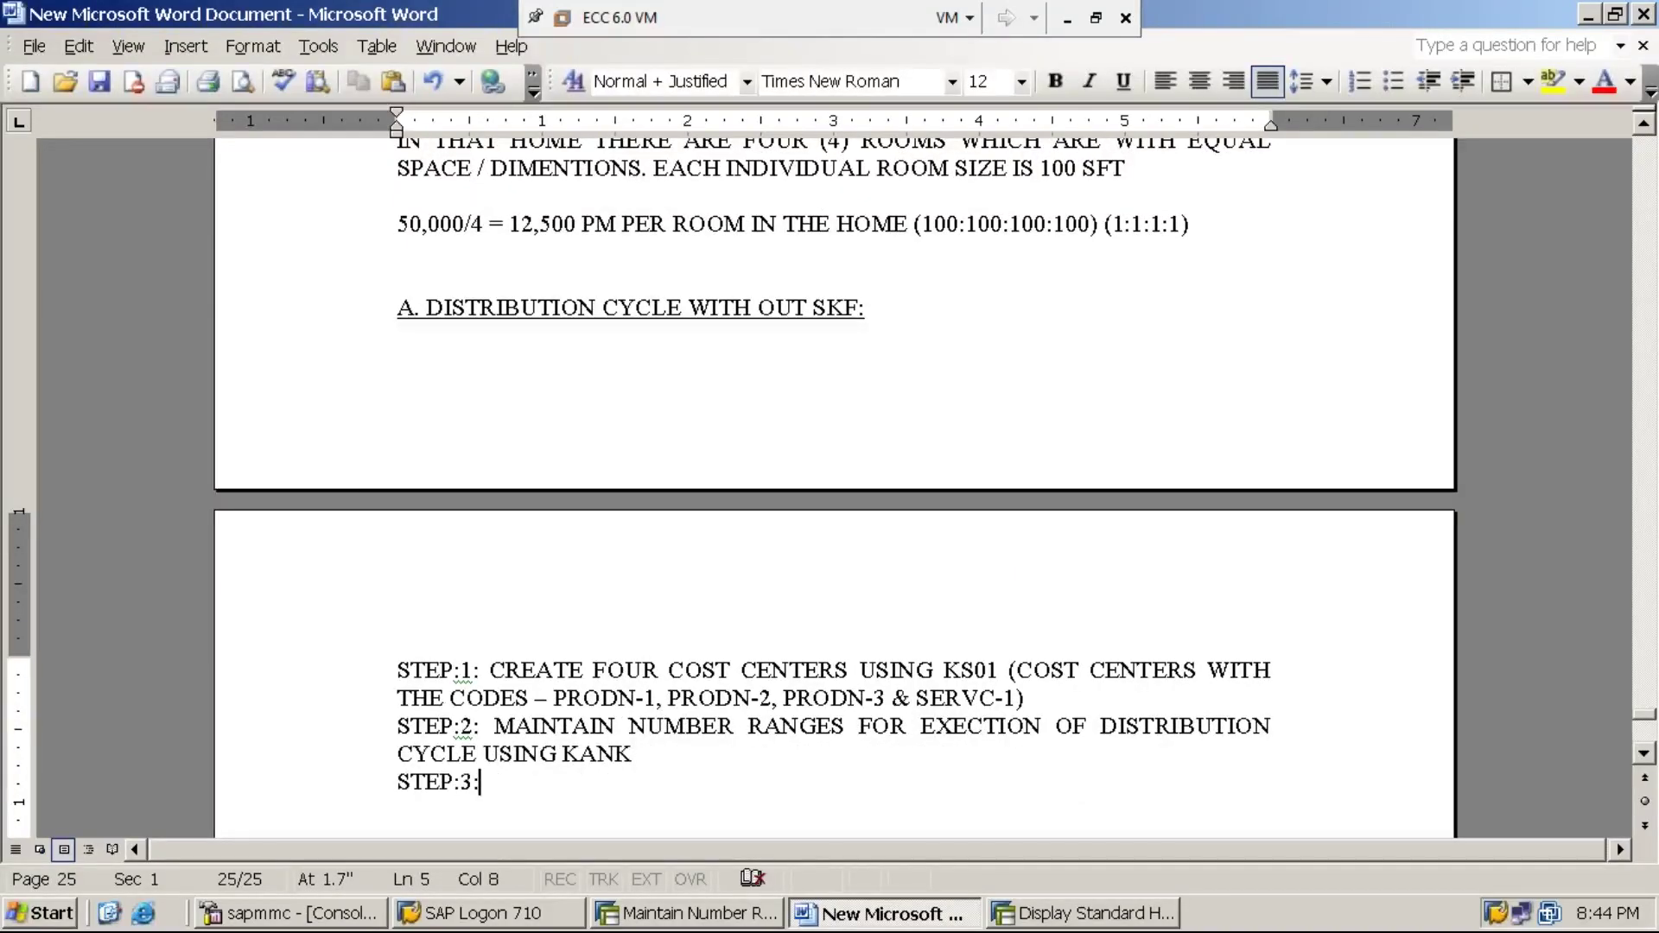
{"action": "key", "text": "Home"}
{"action": "type", "text": "*"}
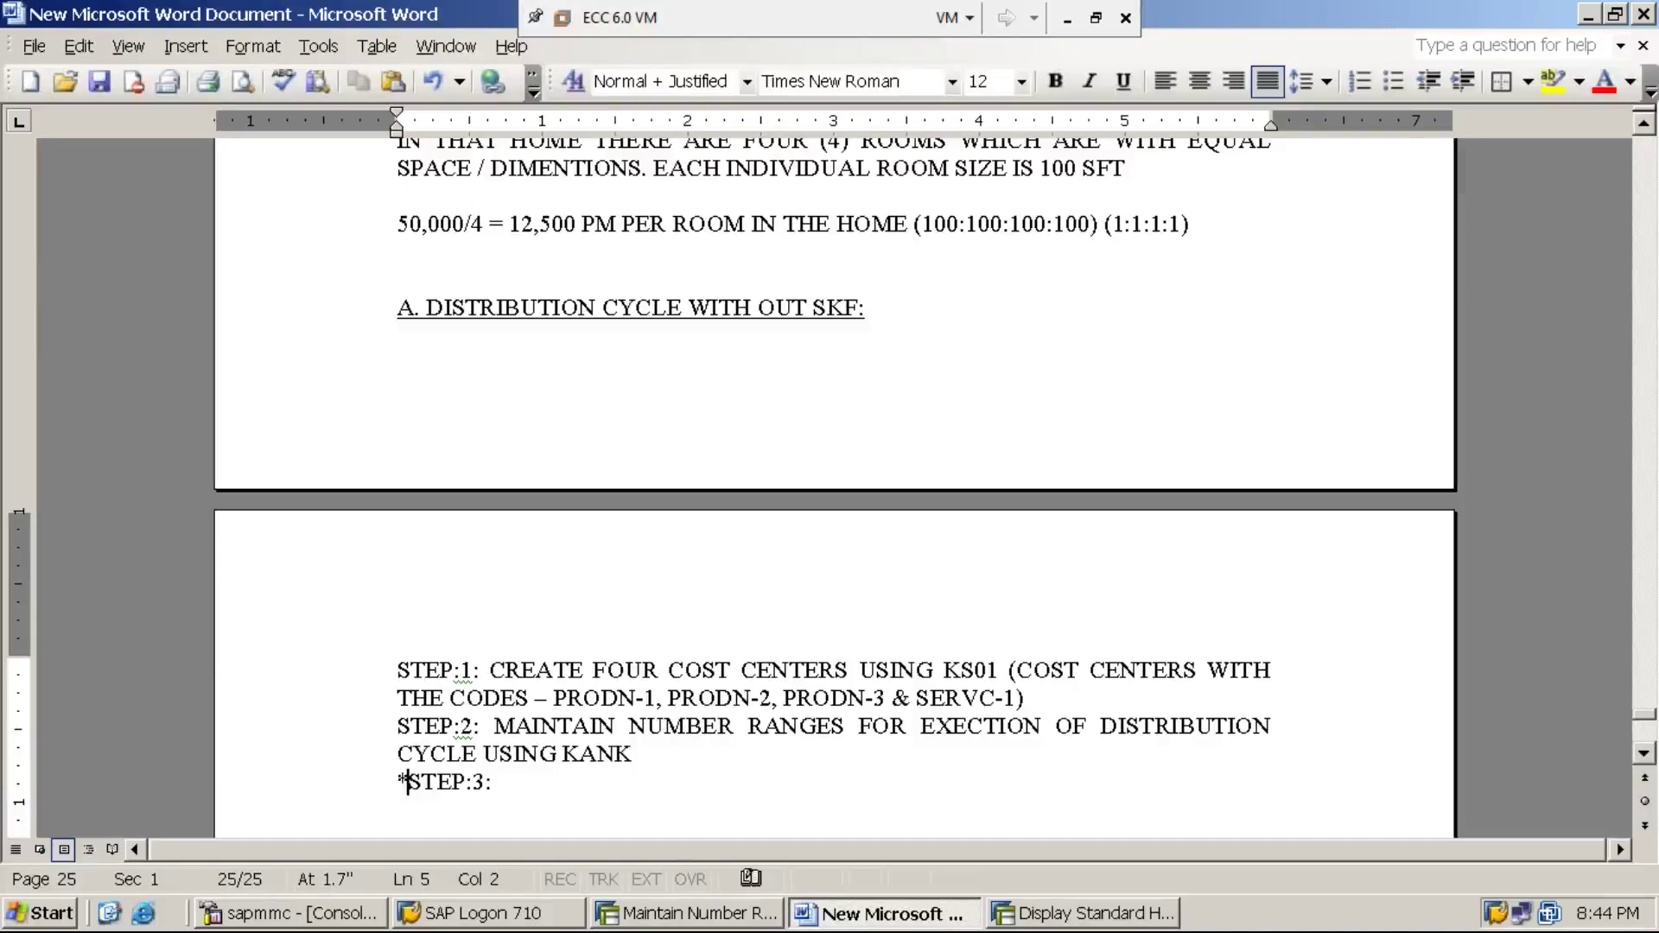
{"action": "key", "text": "End"}
{"action": "type", "text": "CREATE "}
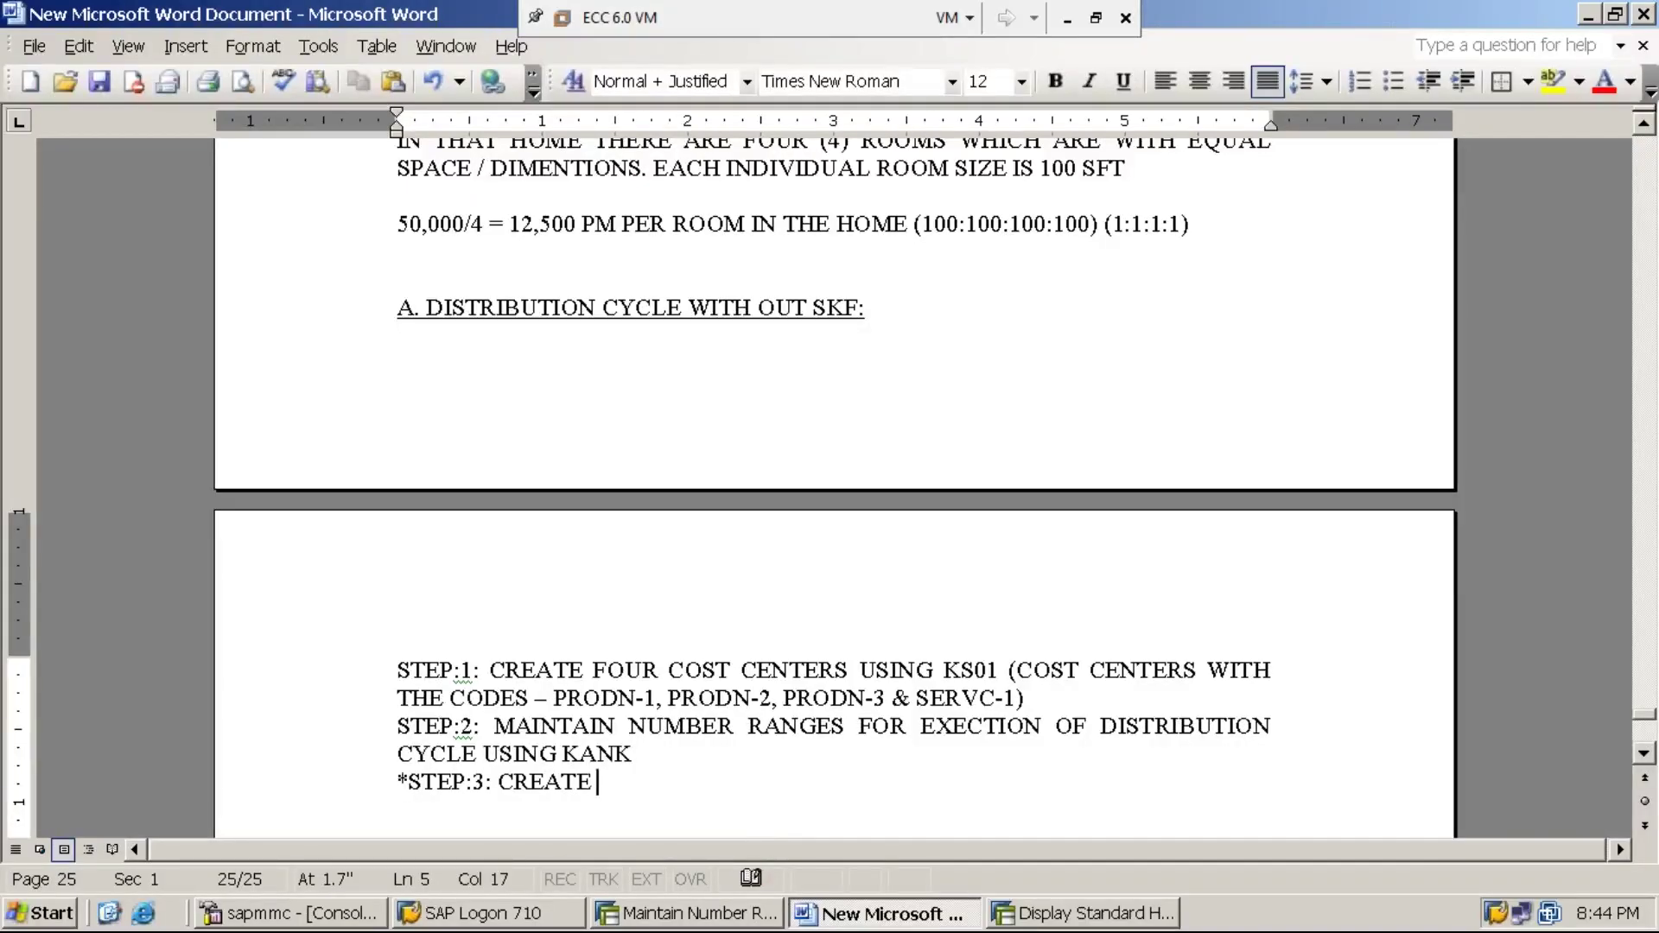
{"action": "type", "text": "DISTRIBUT"}
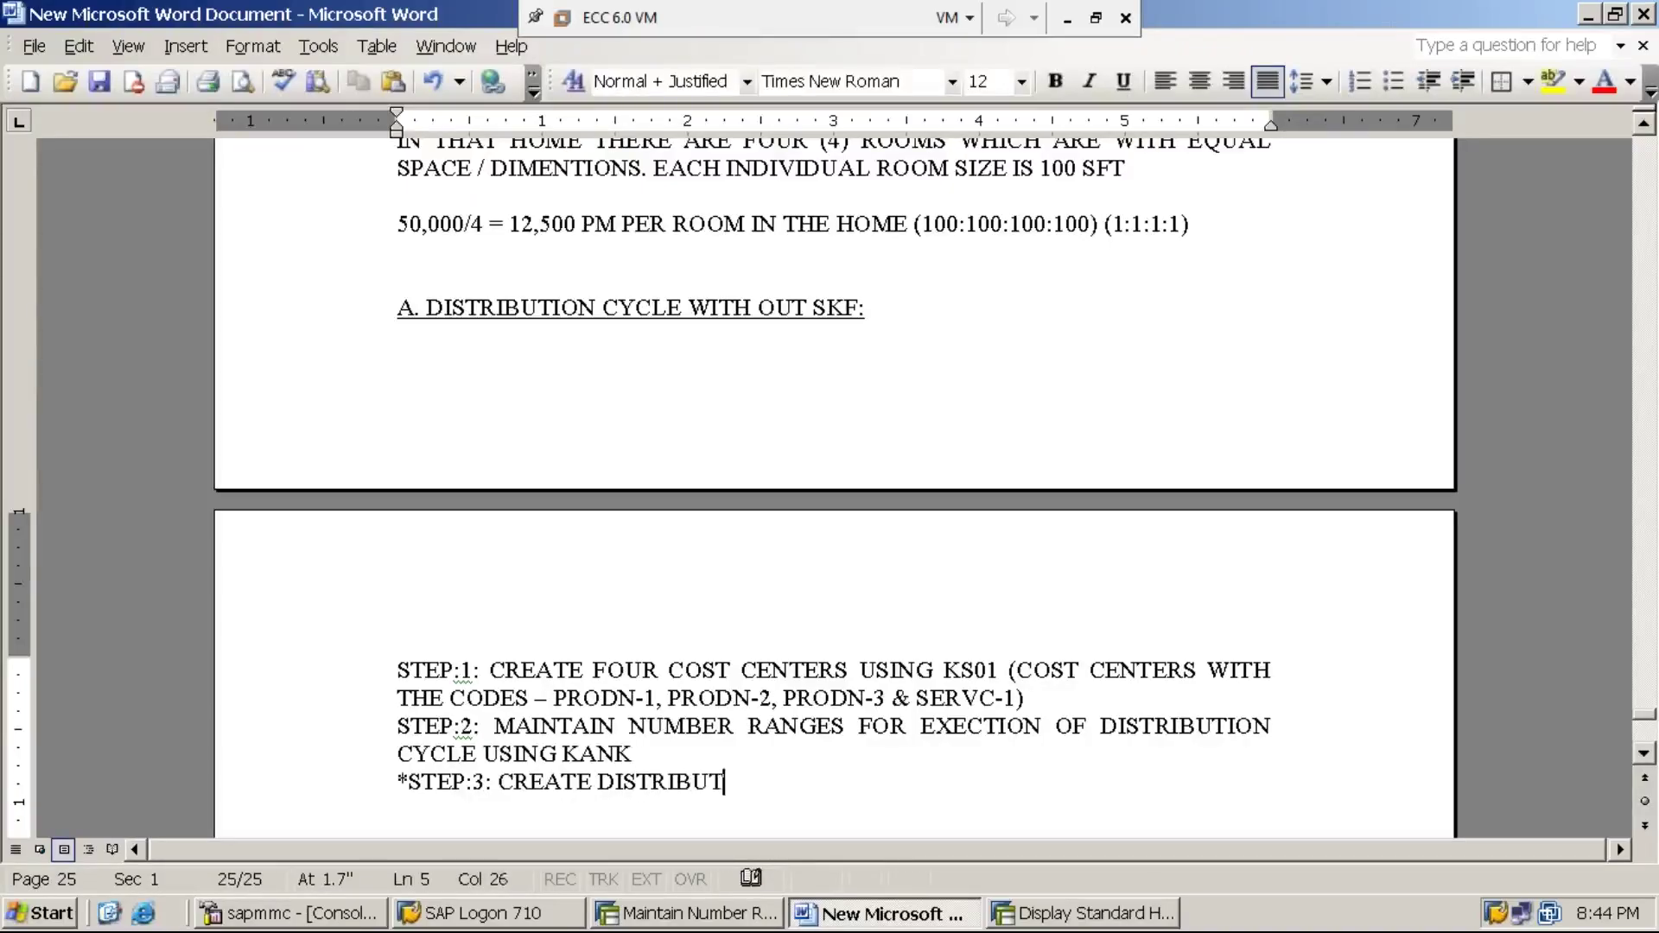
{"action": "type", "text": "ION CYCLE"}
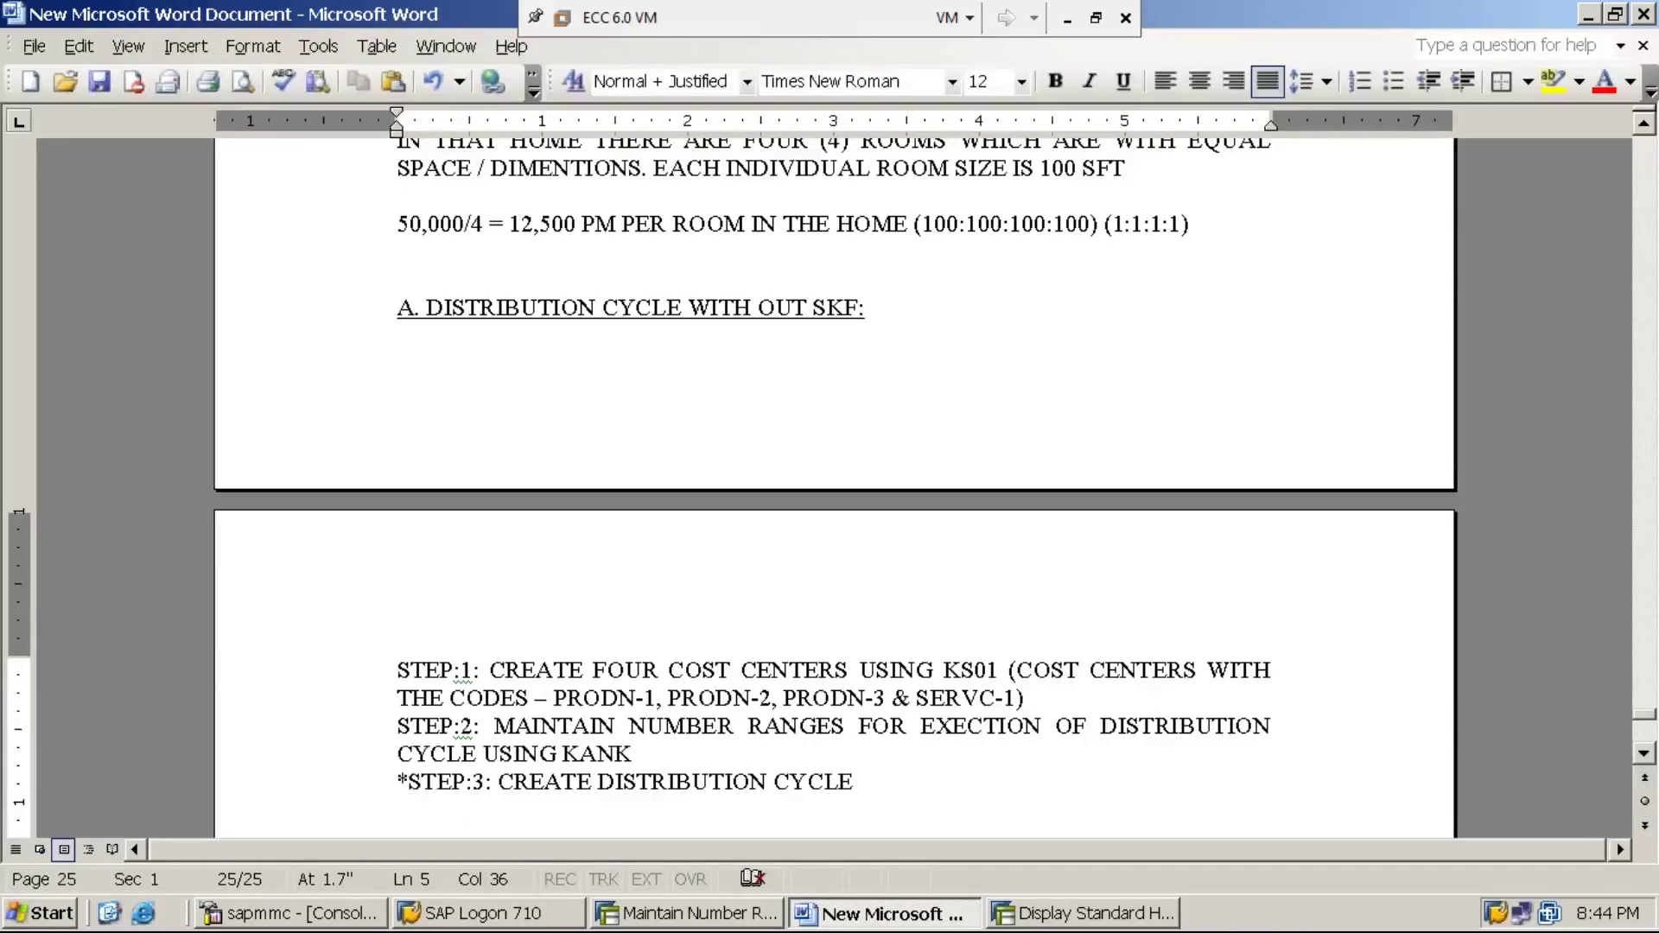
{"action": "type", "text": "USING KSV1"}
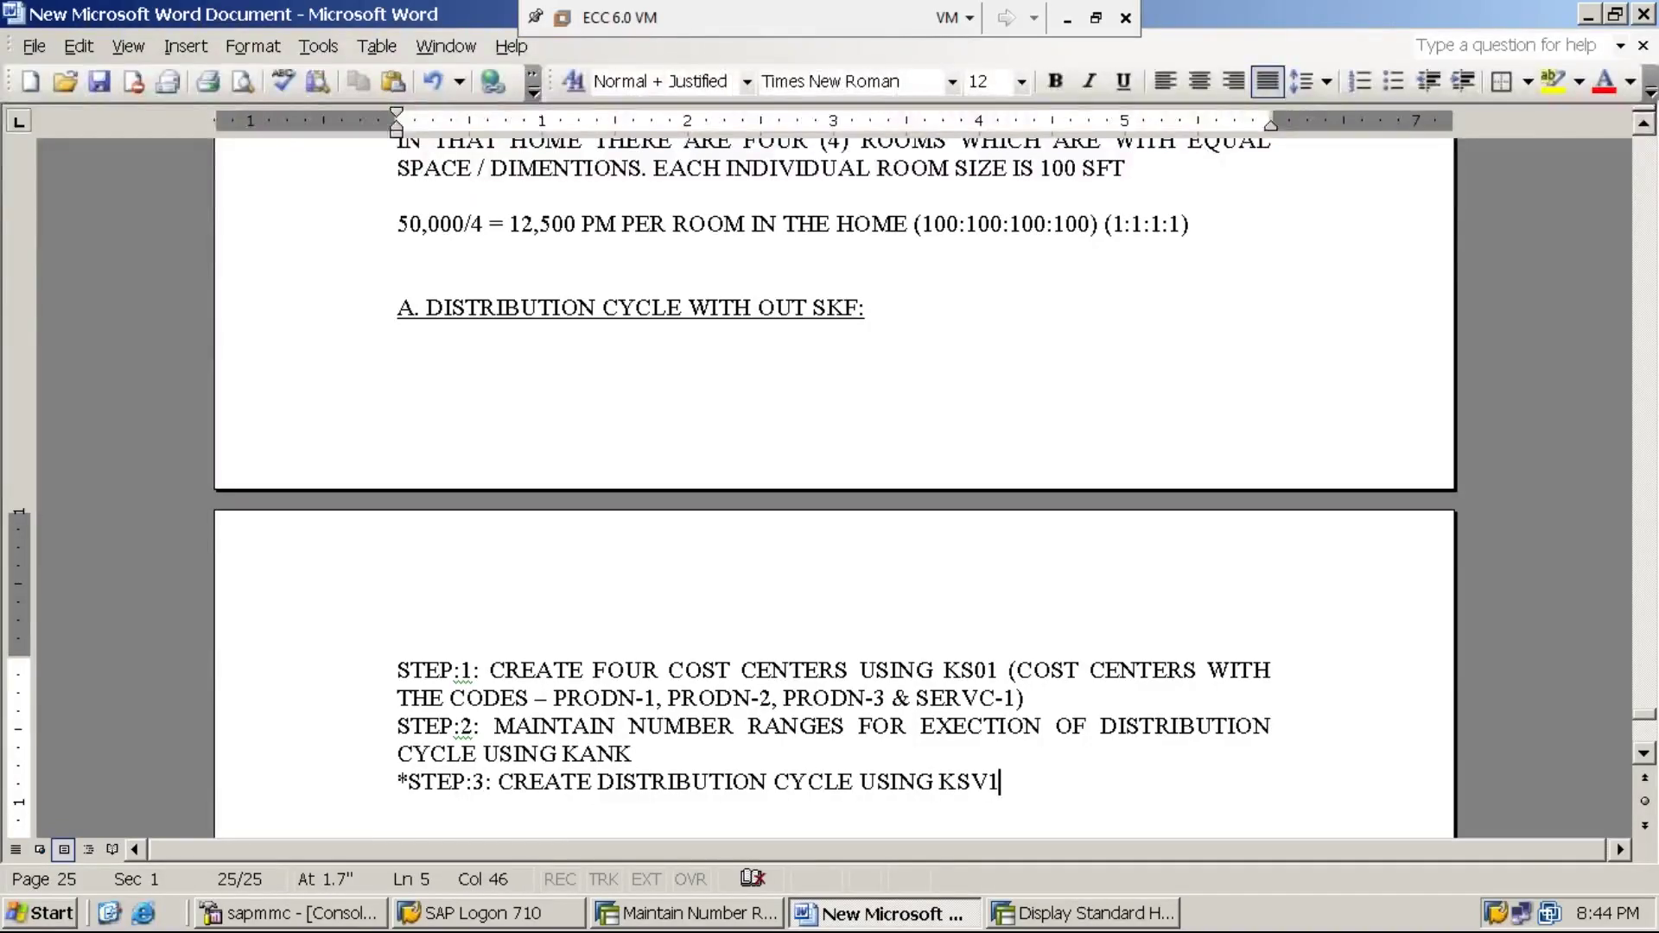
{"action": "type", "text": "/ KSU5"}
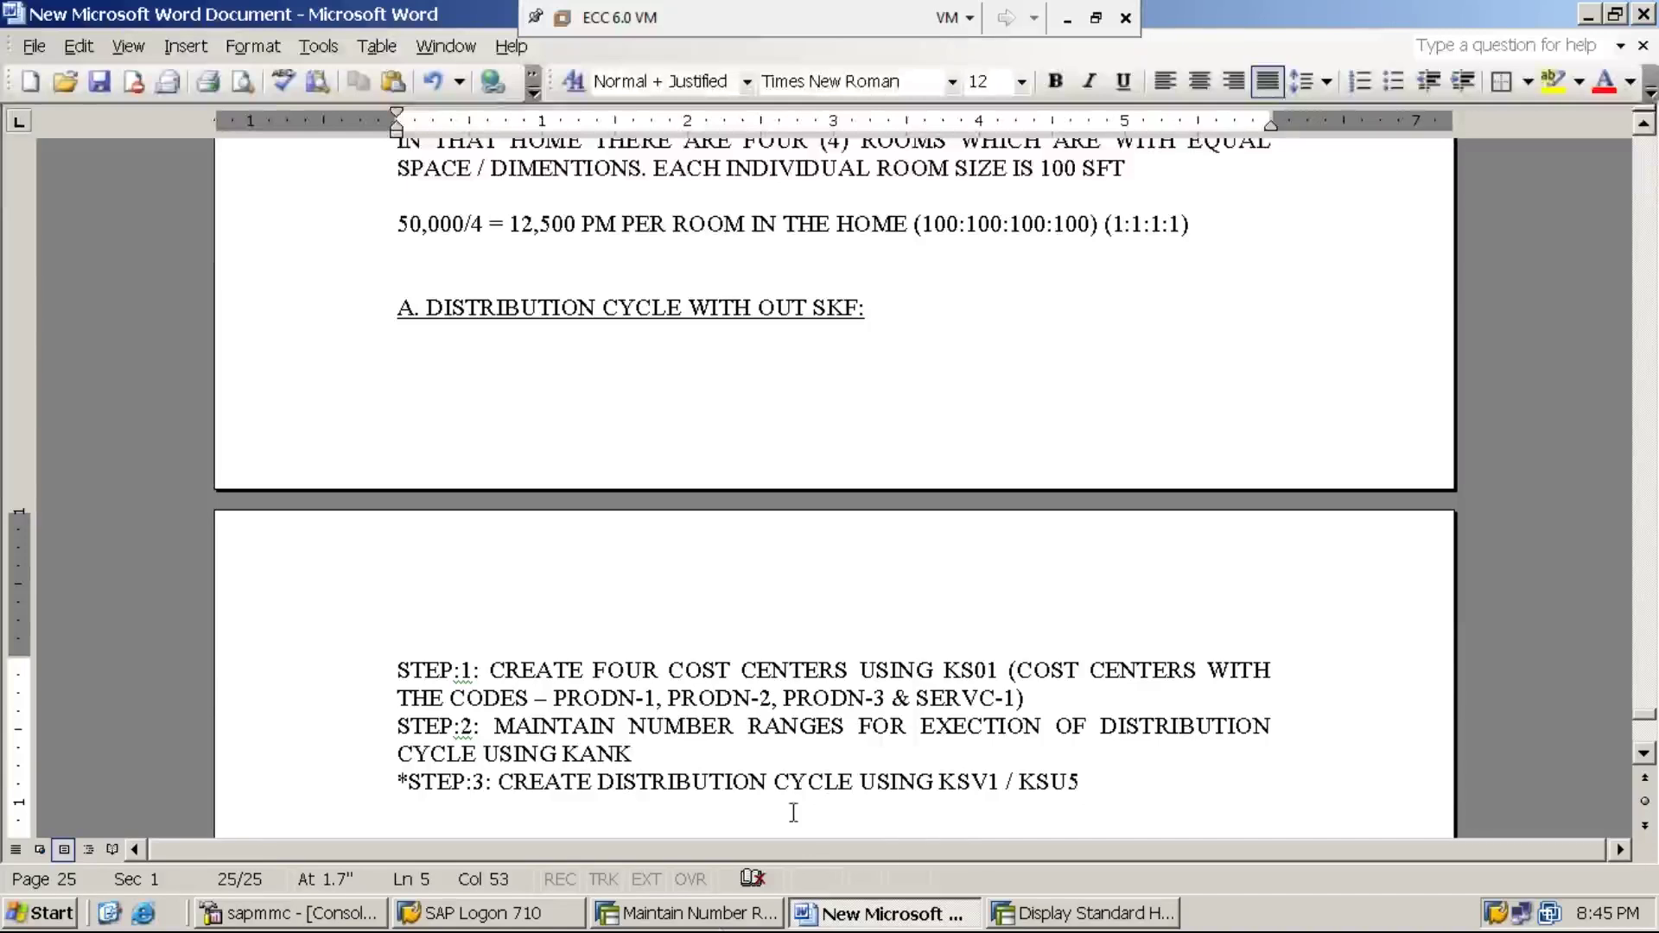
Switch back to SAP and exit number range group maintenance to the SAP Easy Access screen
{"action": "left_click", "coordinate": [754, 914]}
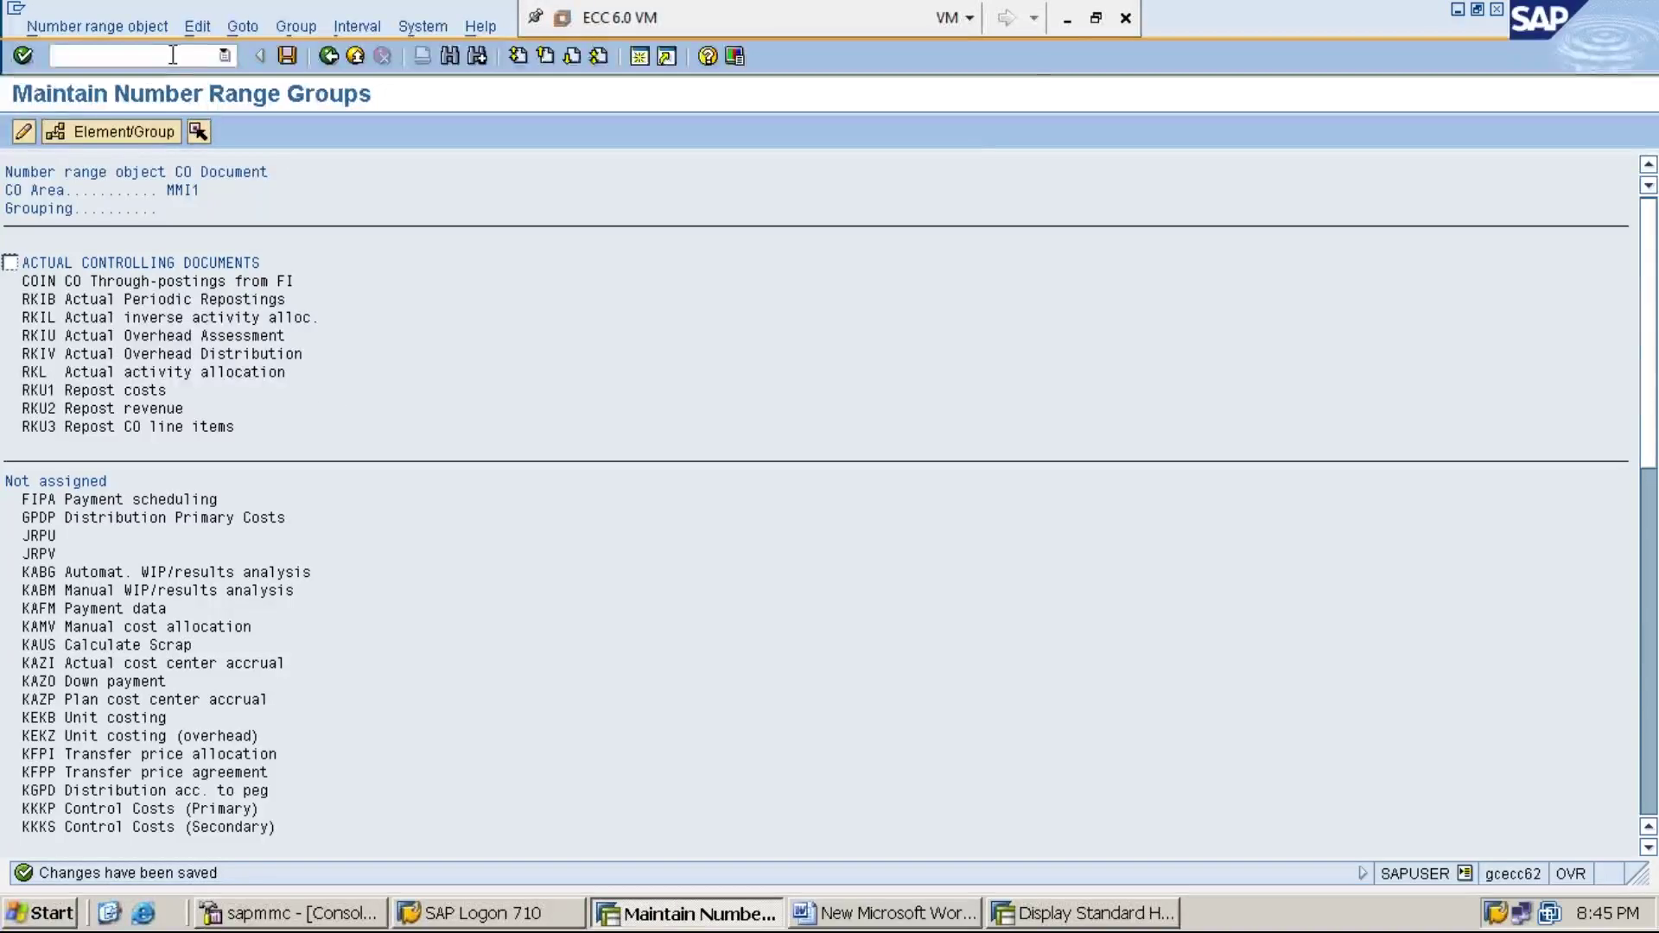
{"action": "left_click", "coordinate": [1069, 21]}
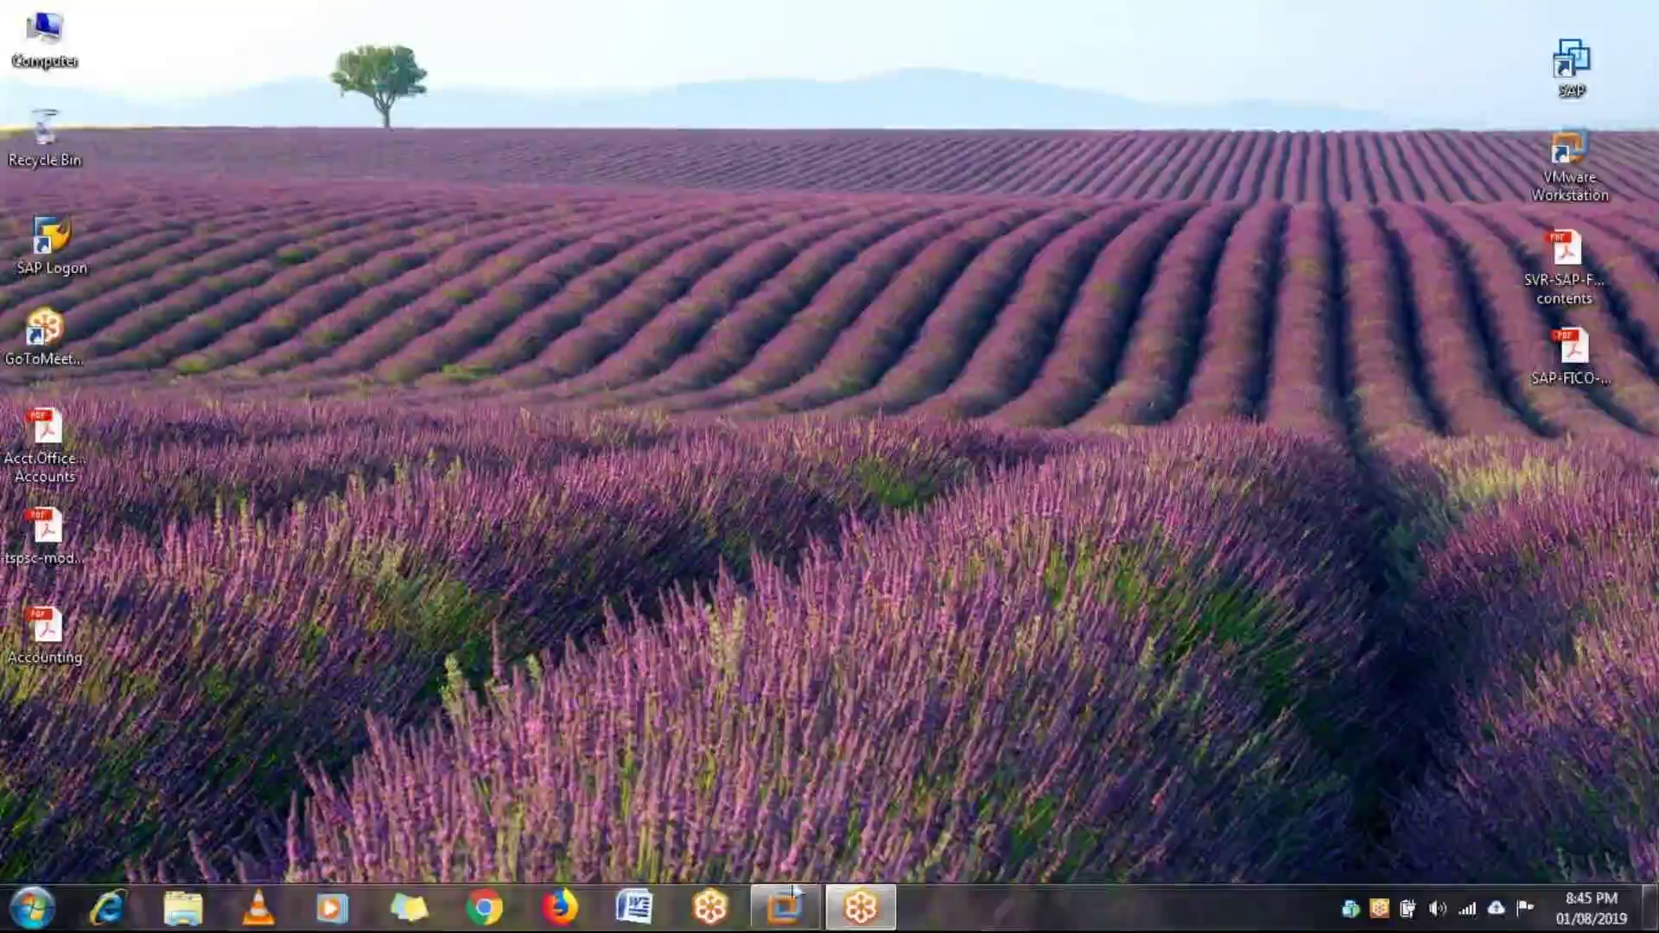
{"action": "left_click", "coordinate": [784, 907]}
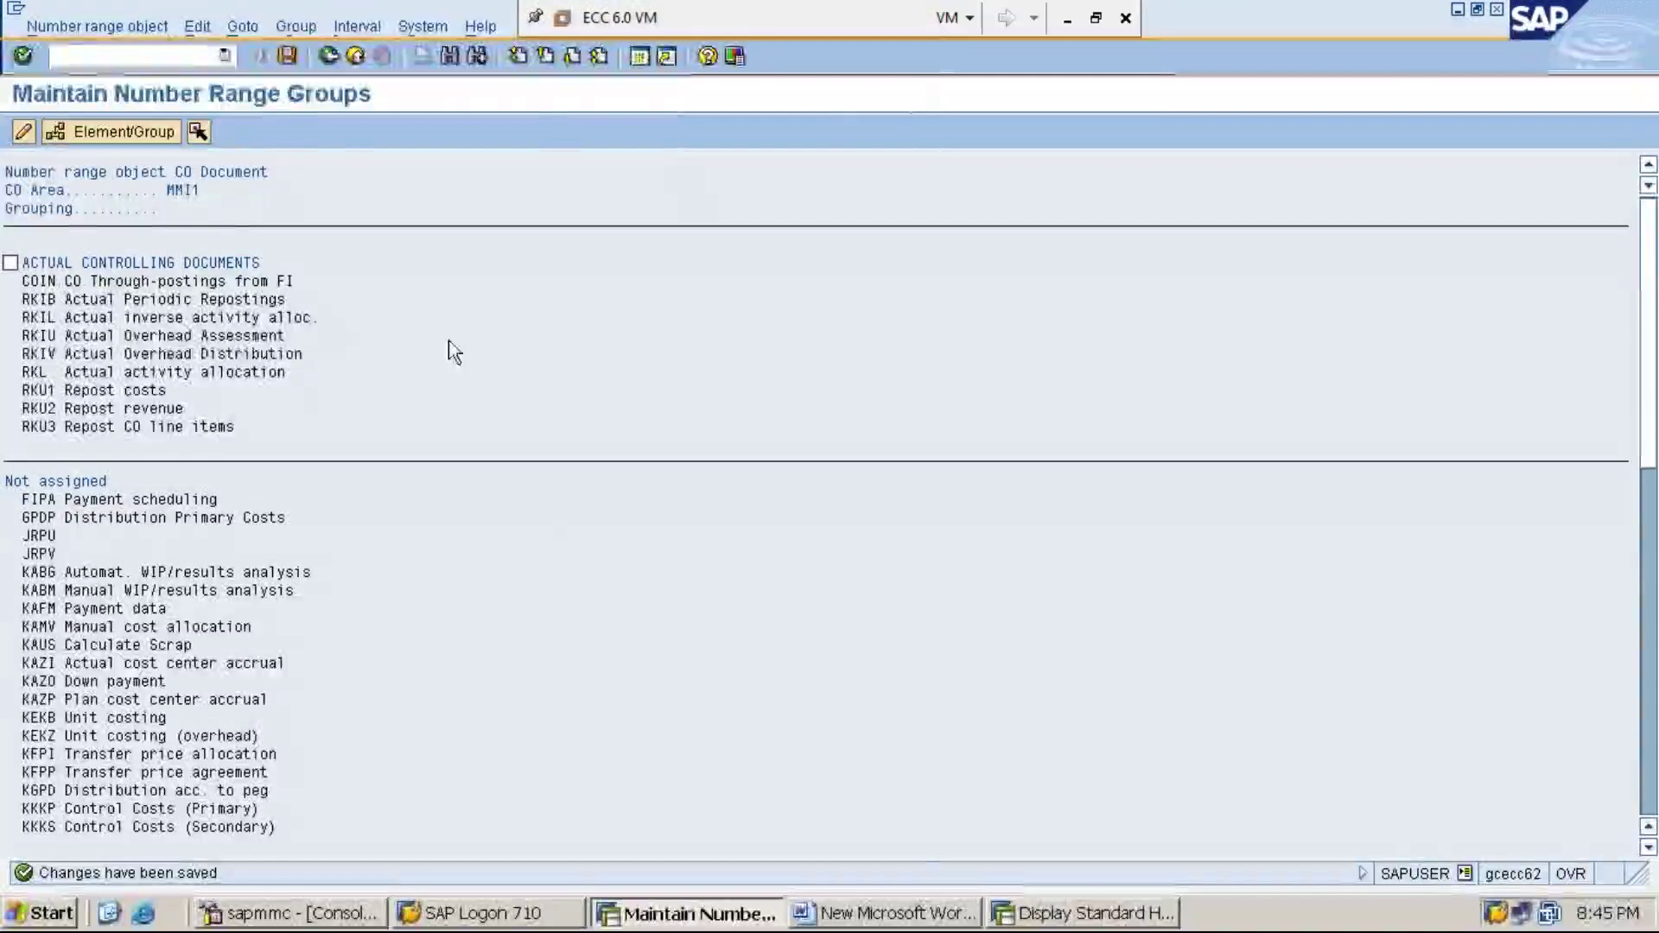
{"action": "left_click", "coordinate": [355, 56]}
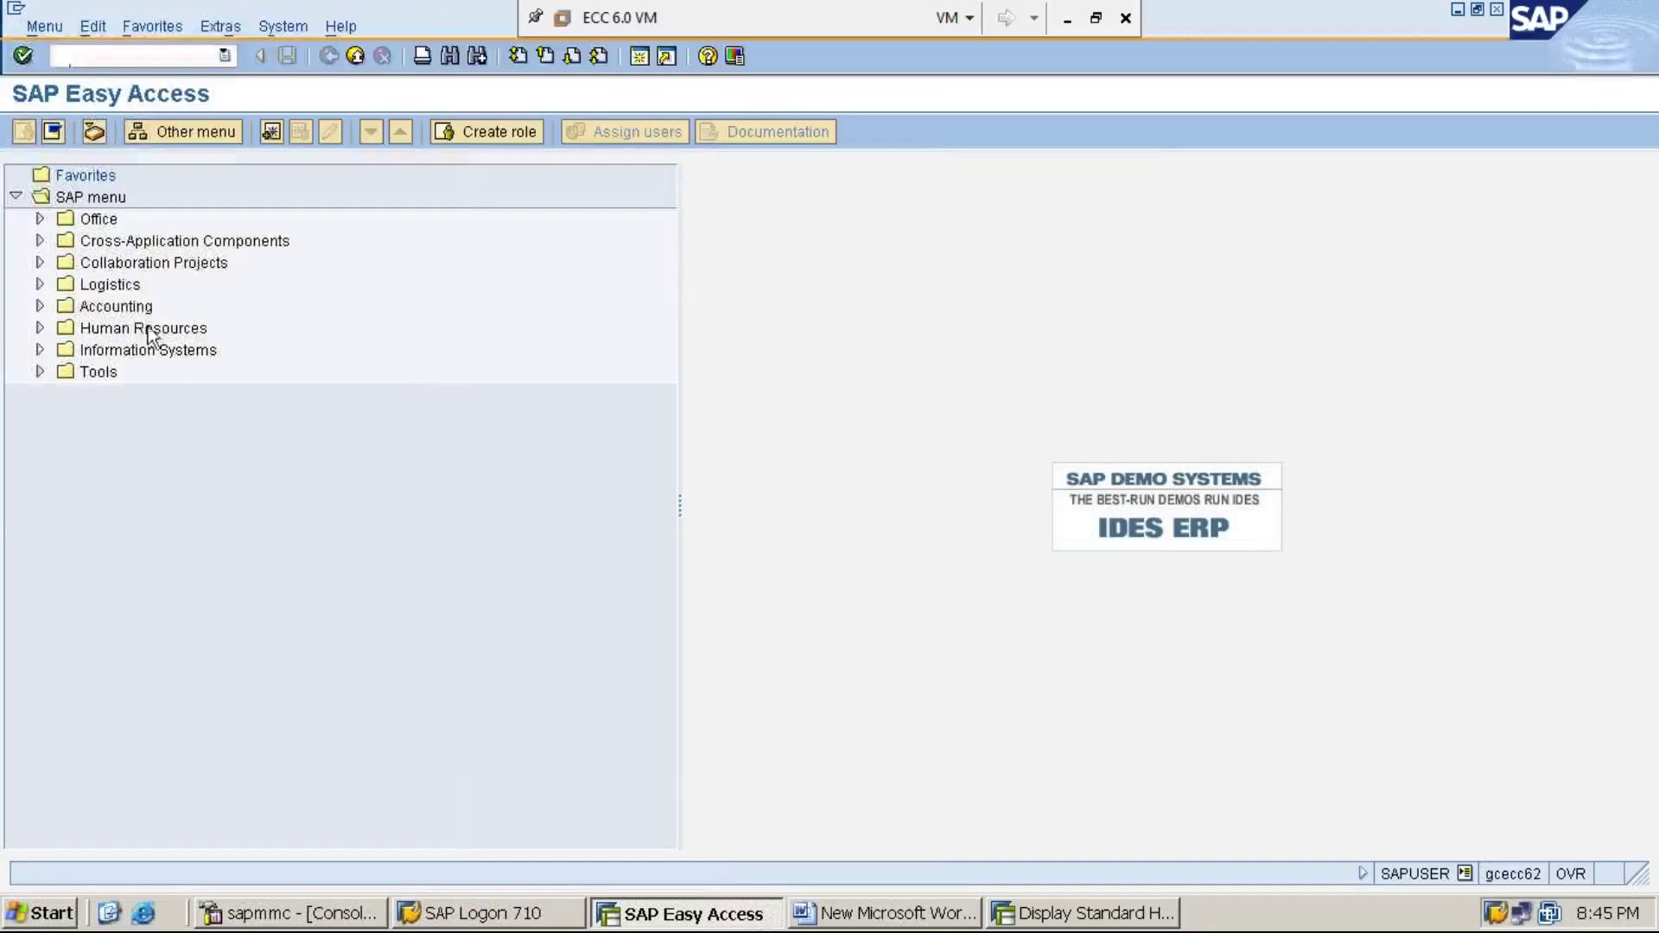
Expand Accounting, Controlling and Cost Center Accounting in the SAP menu tree
{"action": "double_click", "coordinate": [126, 306]}
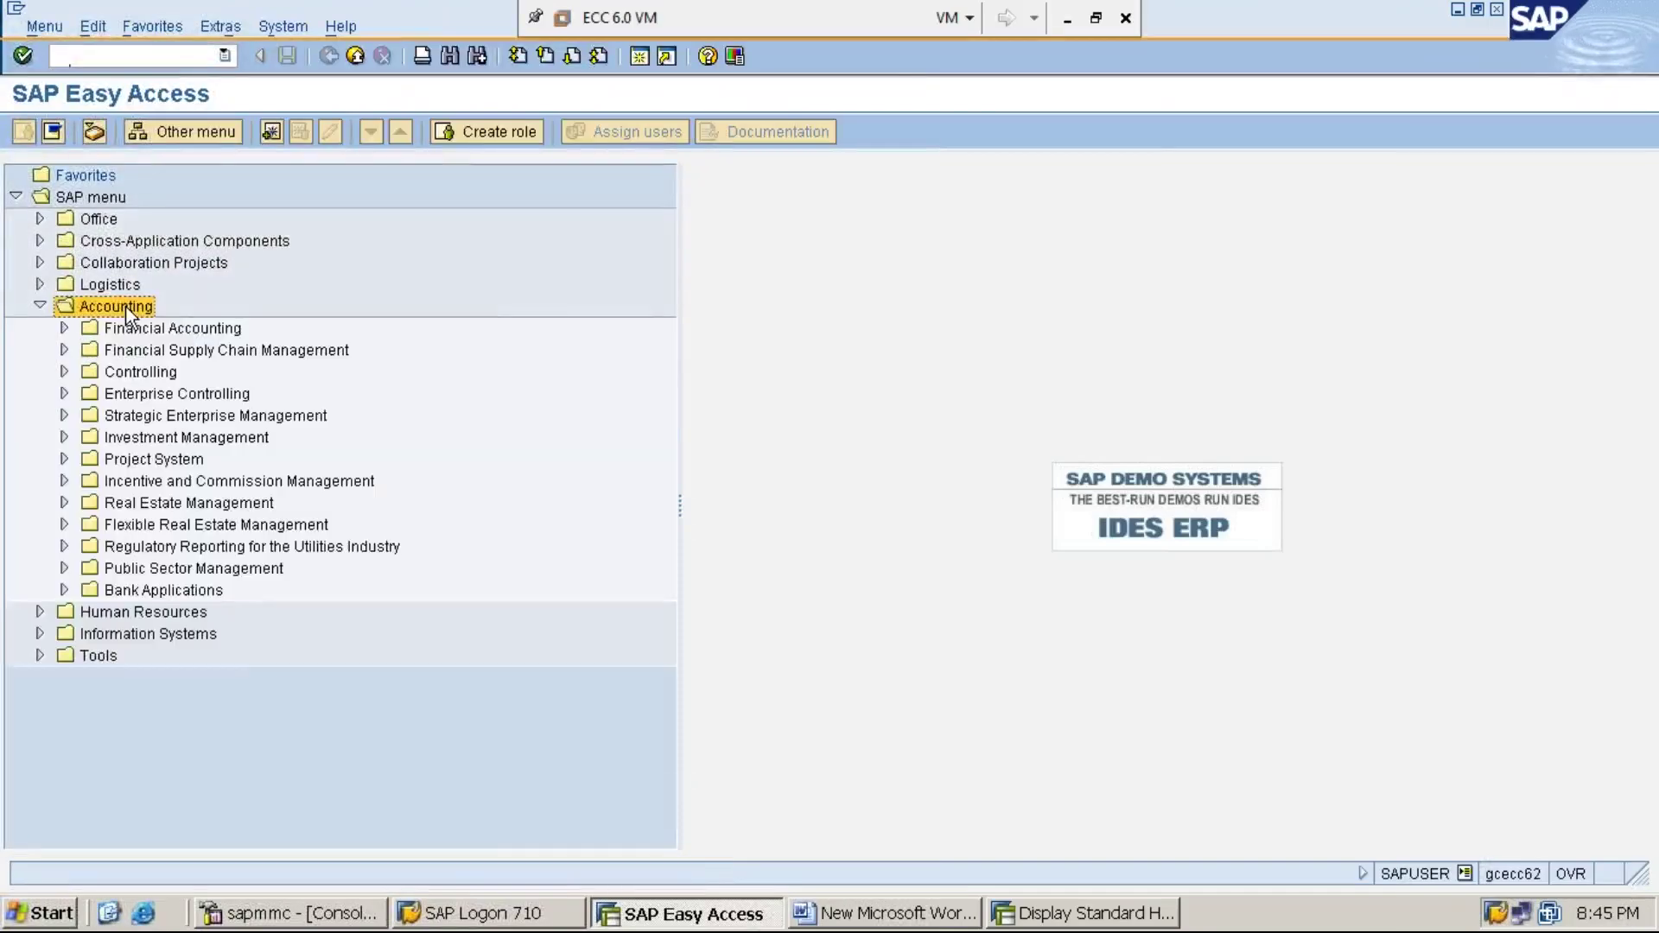
{"action": "key", "text": "Down"}
{"action": "key", "text": "Down"}
{"action": "key", "text": "Down"}
{"action": "key", "text": "Right"}
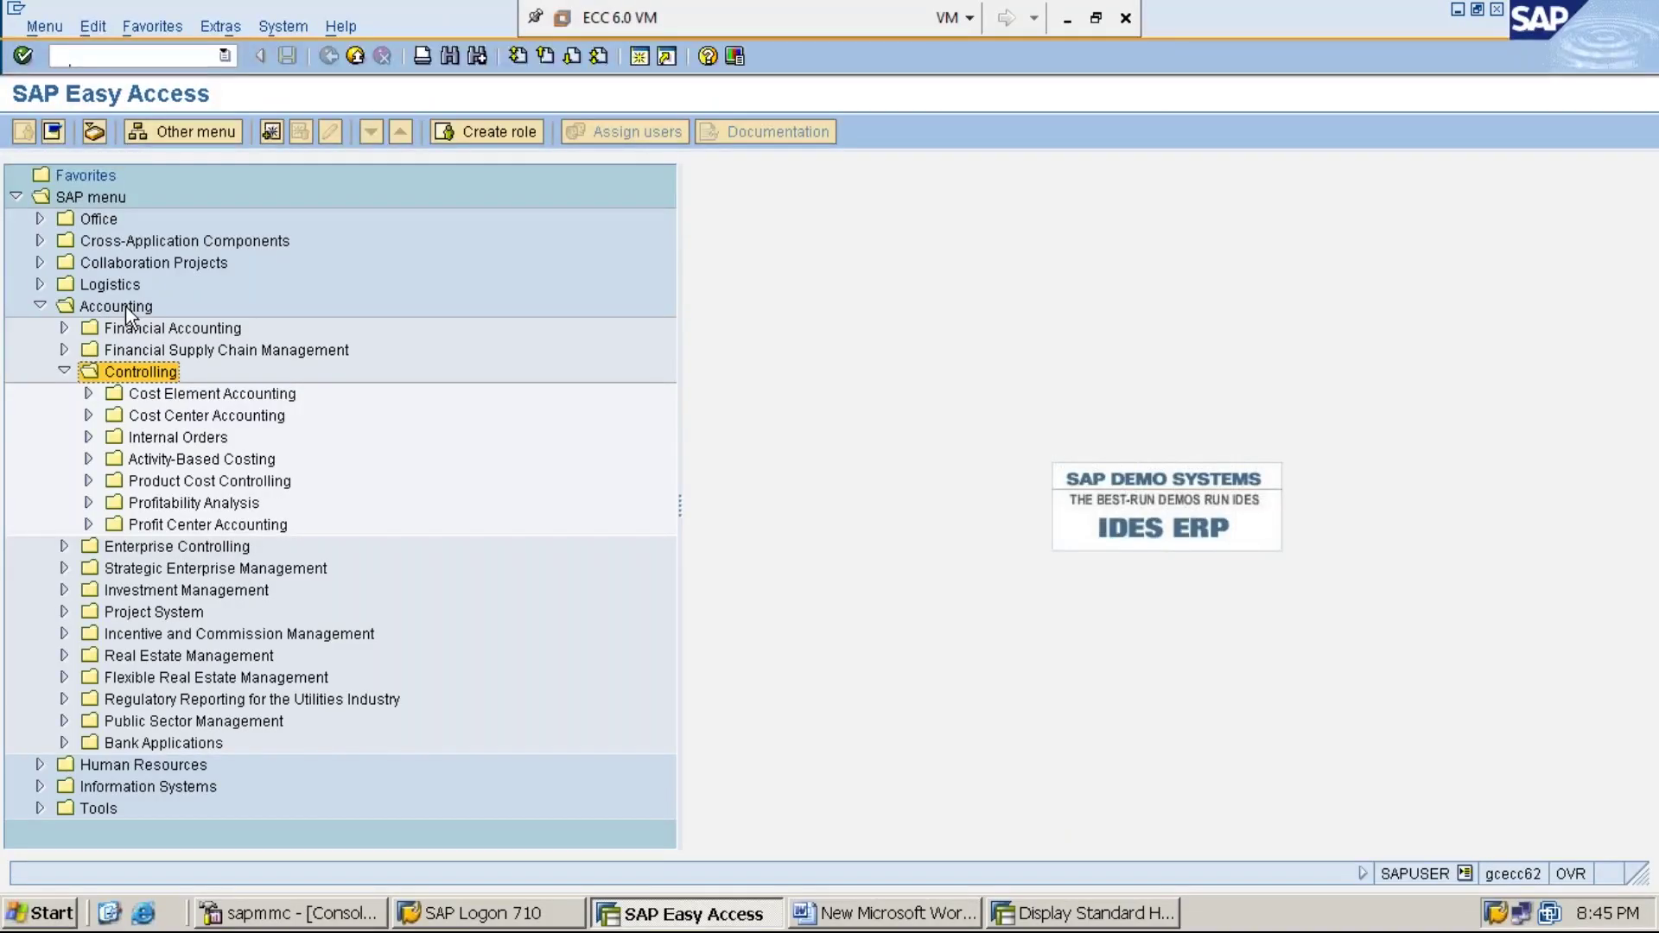
{"action": "key", "text": "Down"}
{"action": "key", "text": "Down"}
{"action": "key", "text": "Right"}
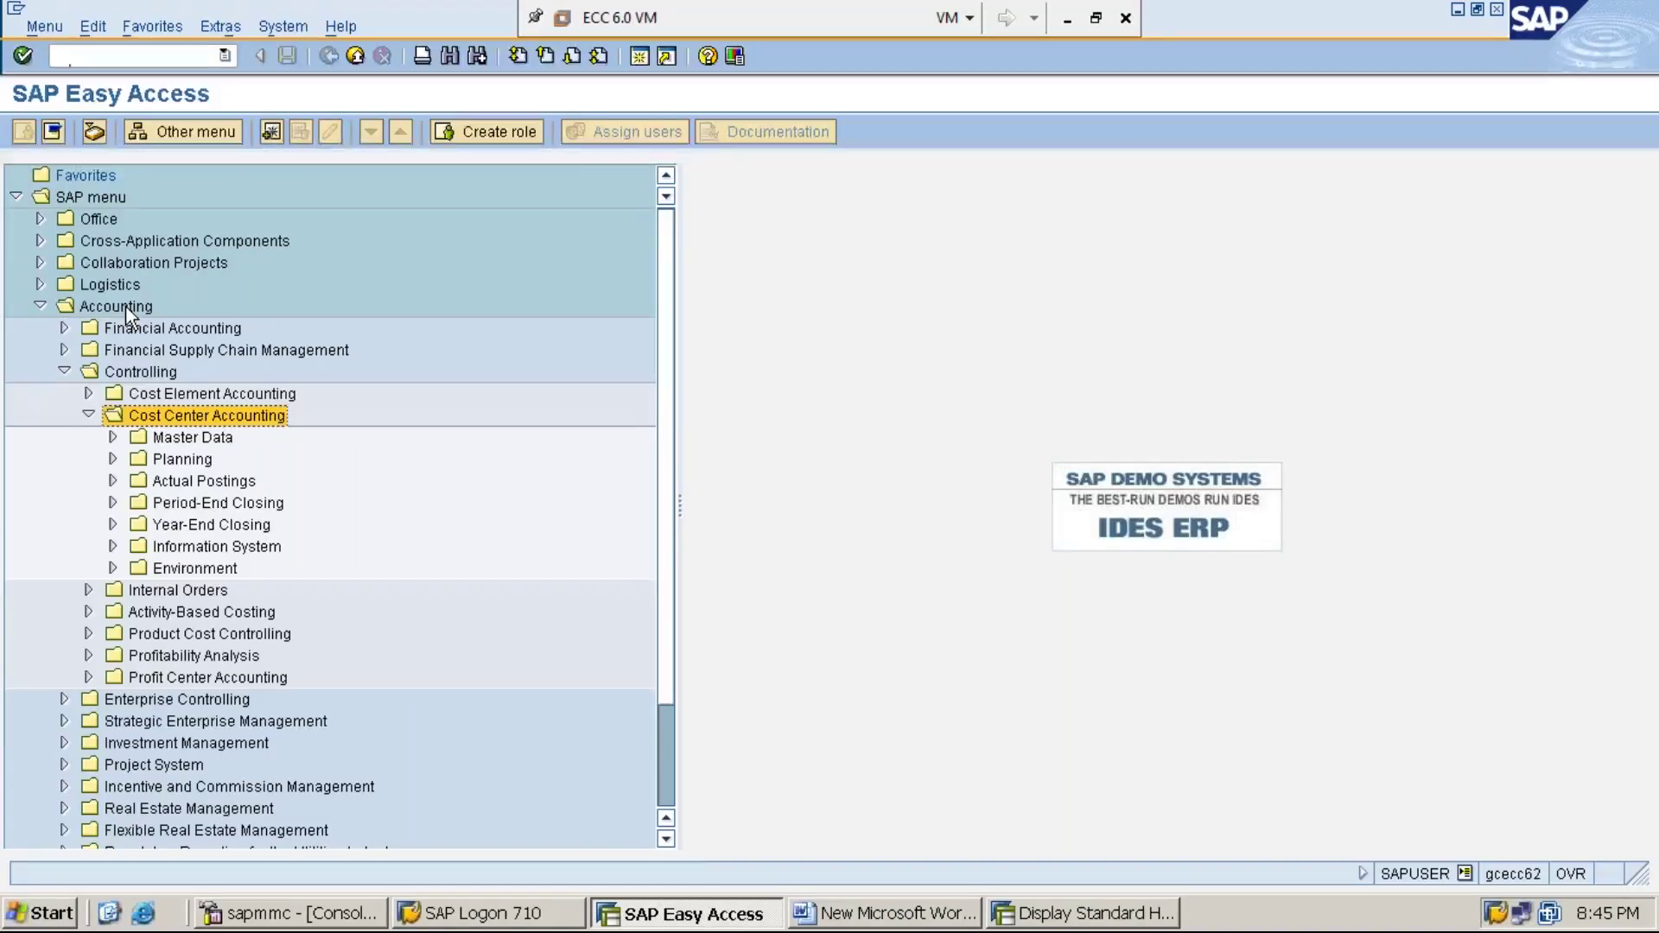
Expand Period-End Closing and its Single Functions folder under Cost Center Accounting
{"action": "key", "text": "Down"}
{"action": "key", "text": "Down"}
{"action": "key", "text": "Down"}
{"action": "key", "text": "Down"}
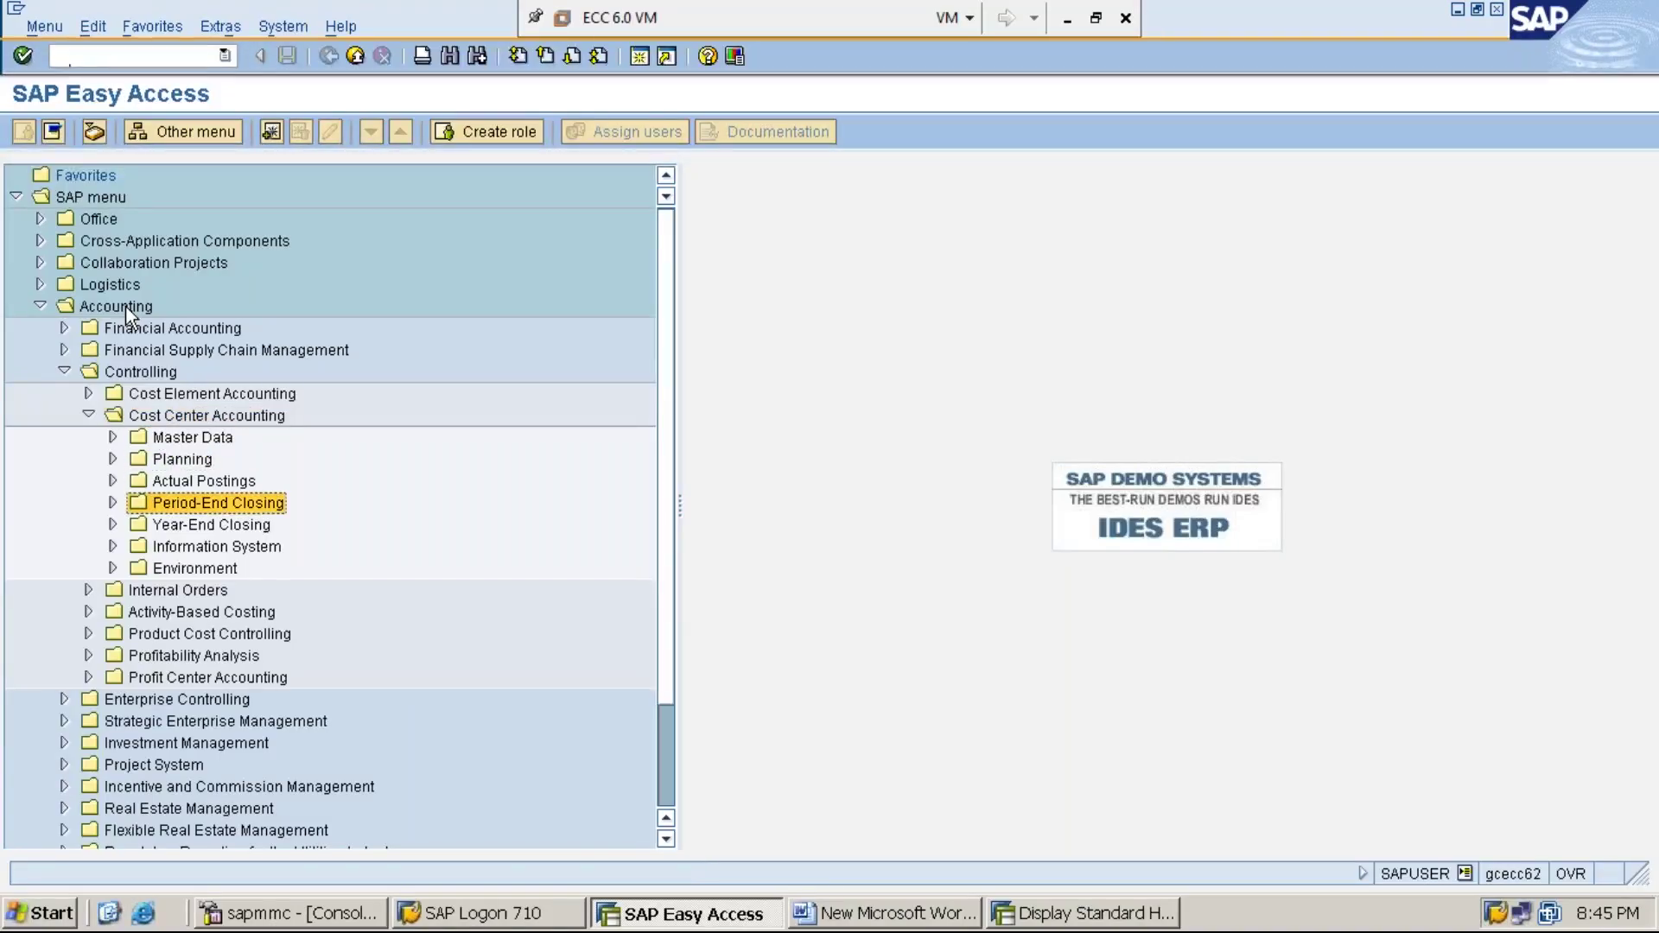
{"action": "key", "text": "Right"}
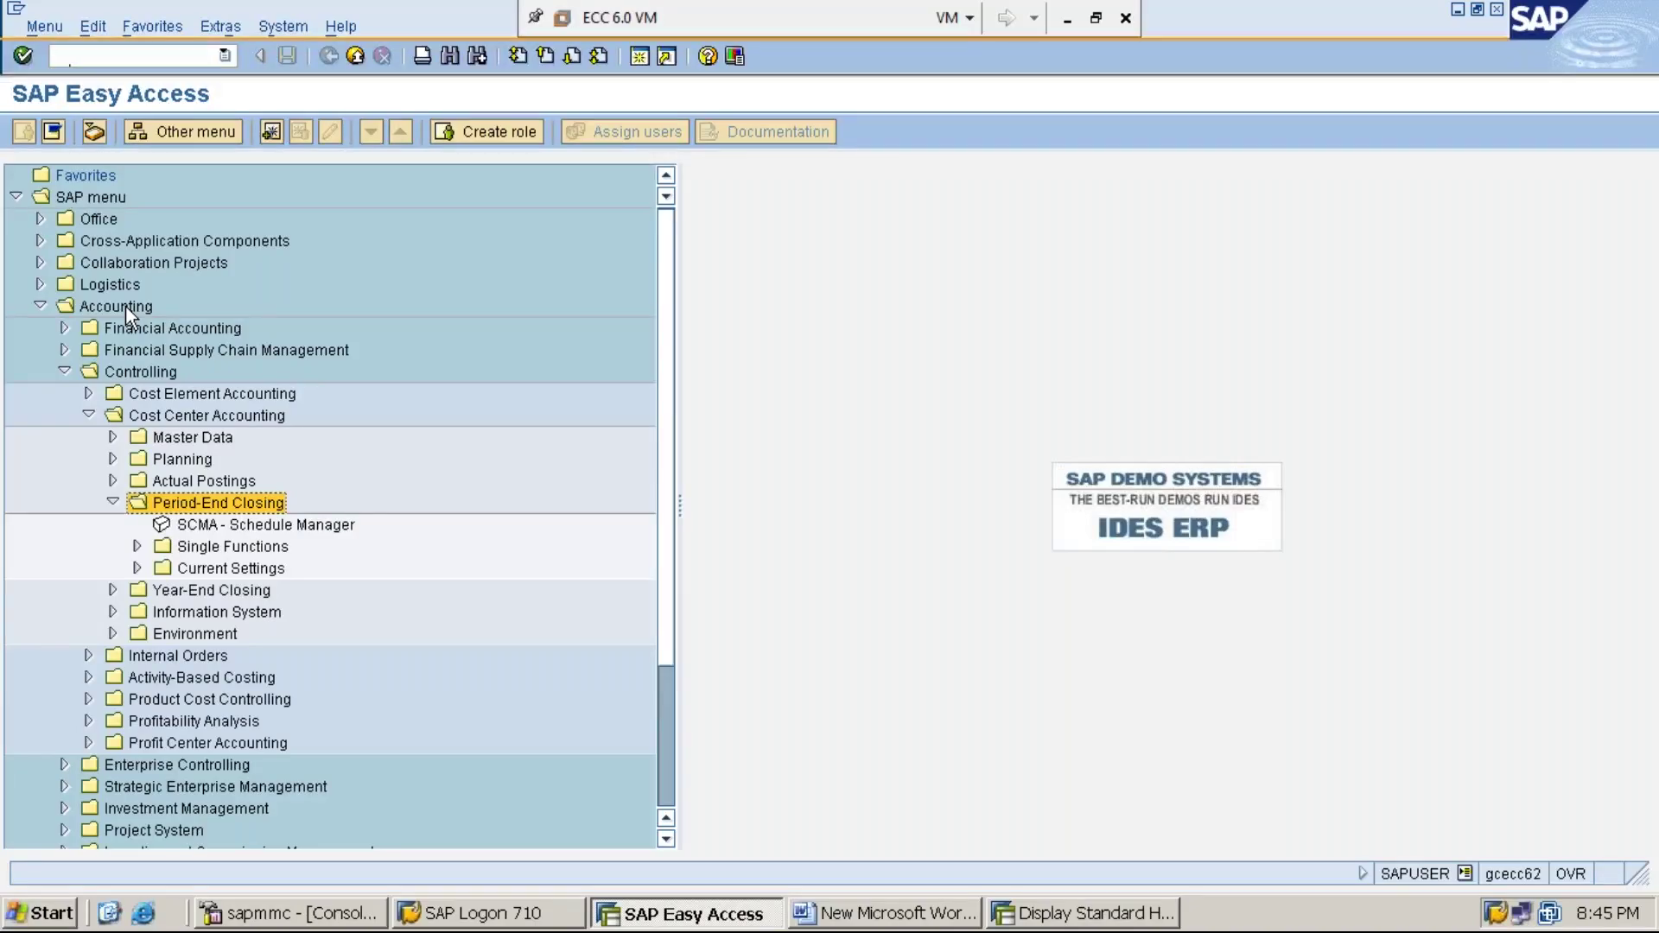
{"action": "key", "text": "Down"}
{"action": "key", "text": "Down"}
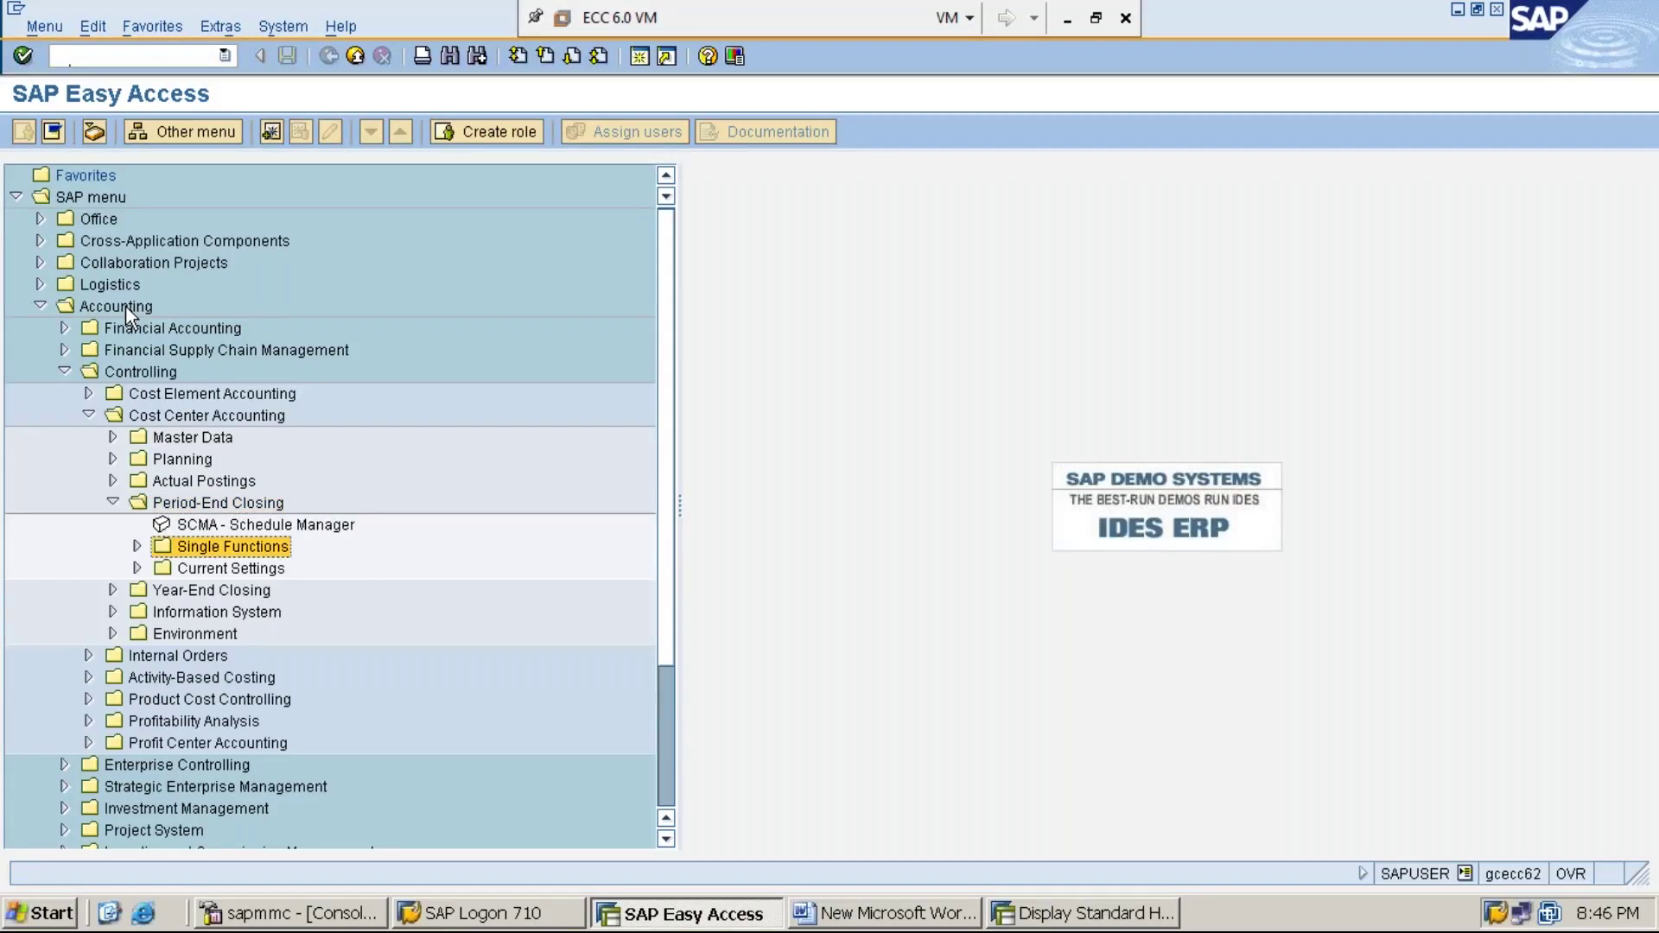
{"action": "key", "text": "Right"}
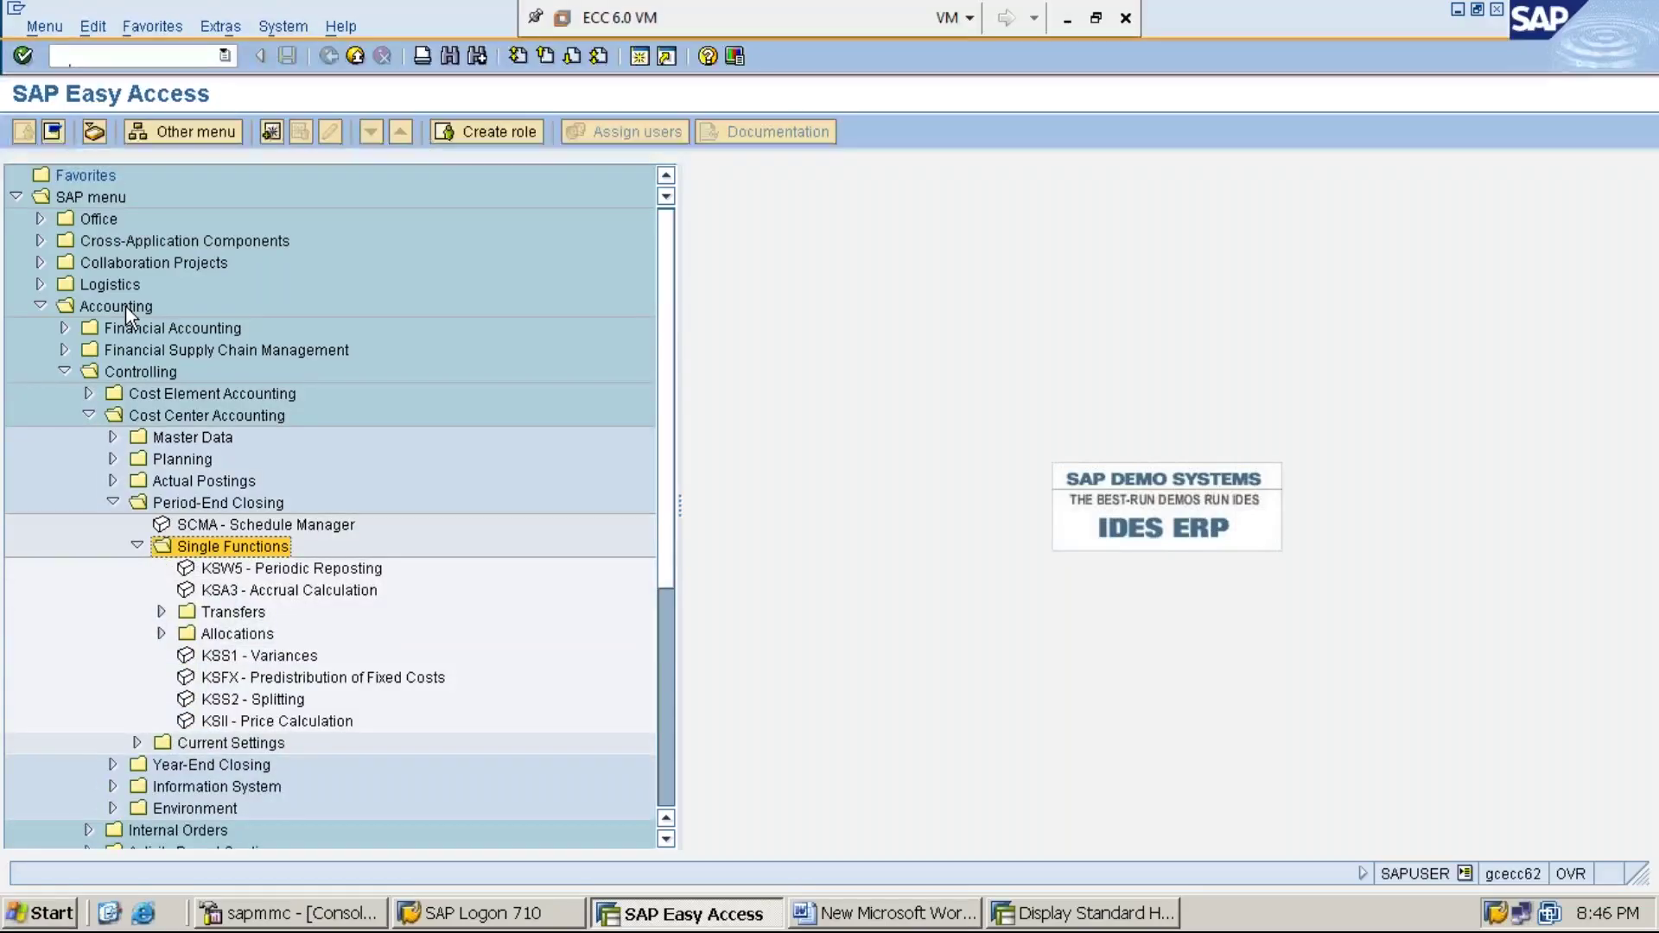
Expand the Allocations folder under Single Functions
{"action": "key", "text": "Down"}
{"action": "key", "text": "Down"}
{"action": "key", "text": "Down"}
{"action": "key", "text": "Down"}
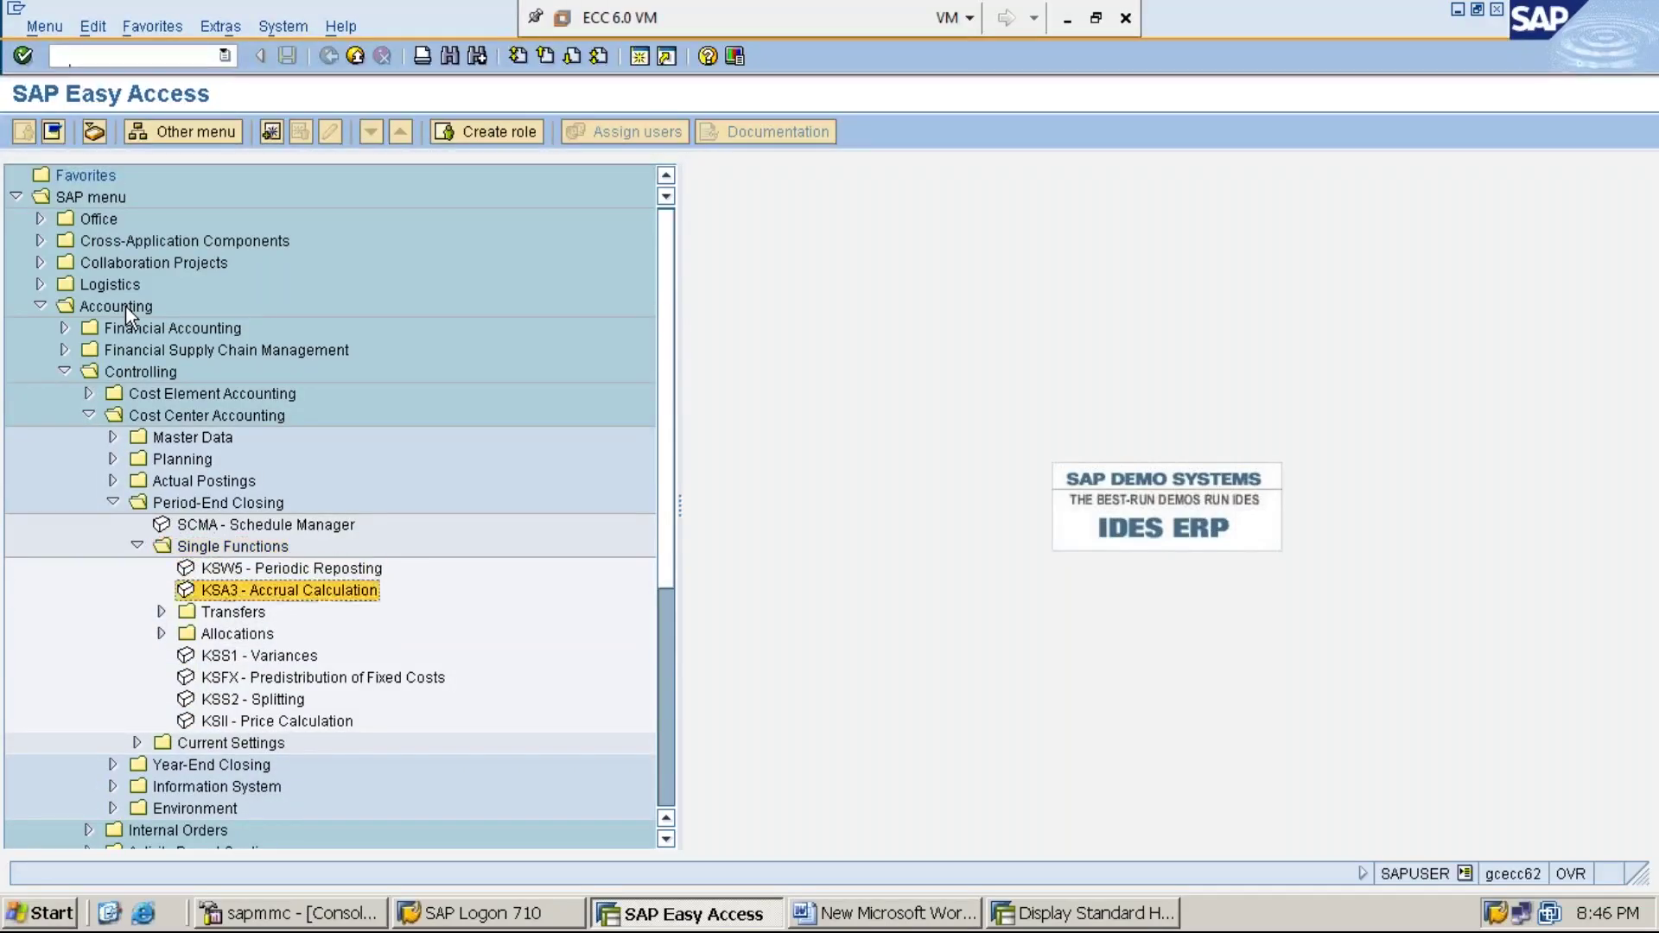
{"action": "key", "text": "Right"}
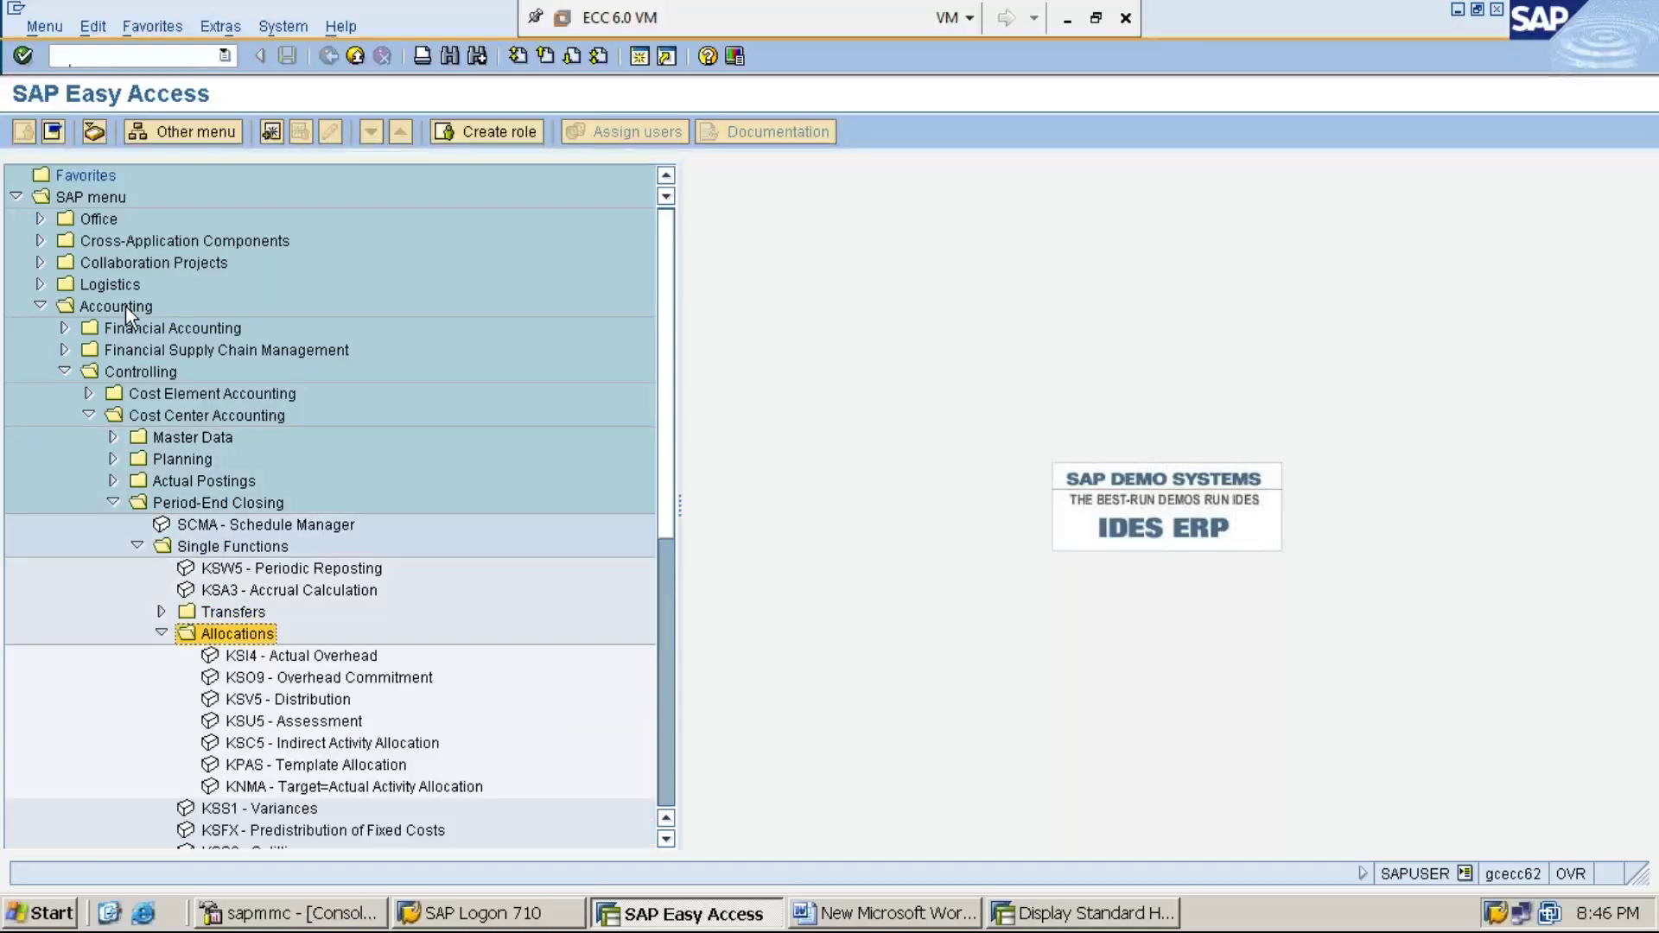
{"action": "key", "text": "Left"}
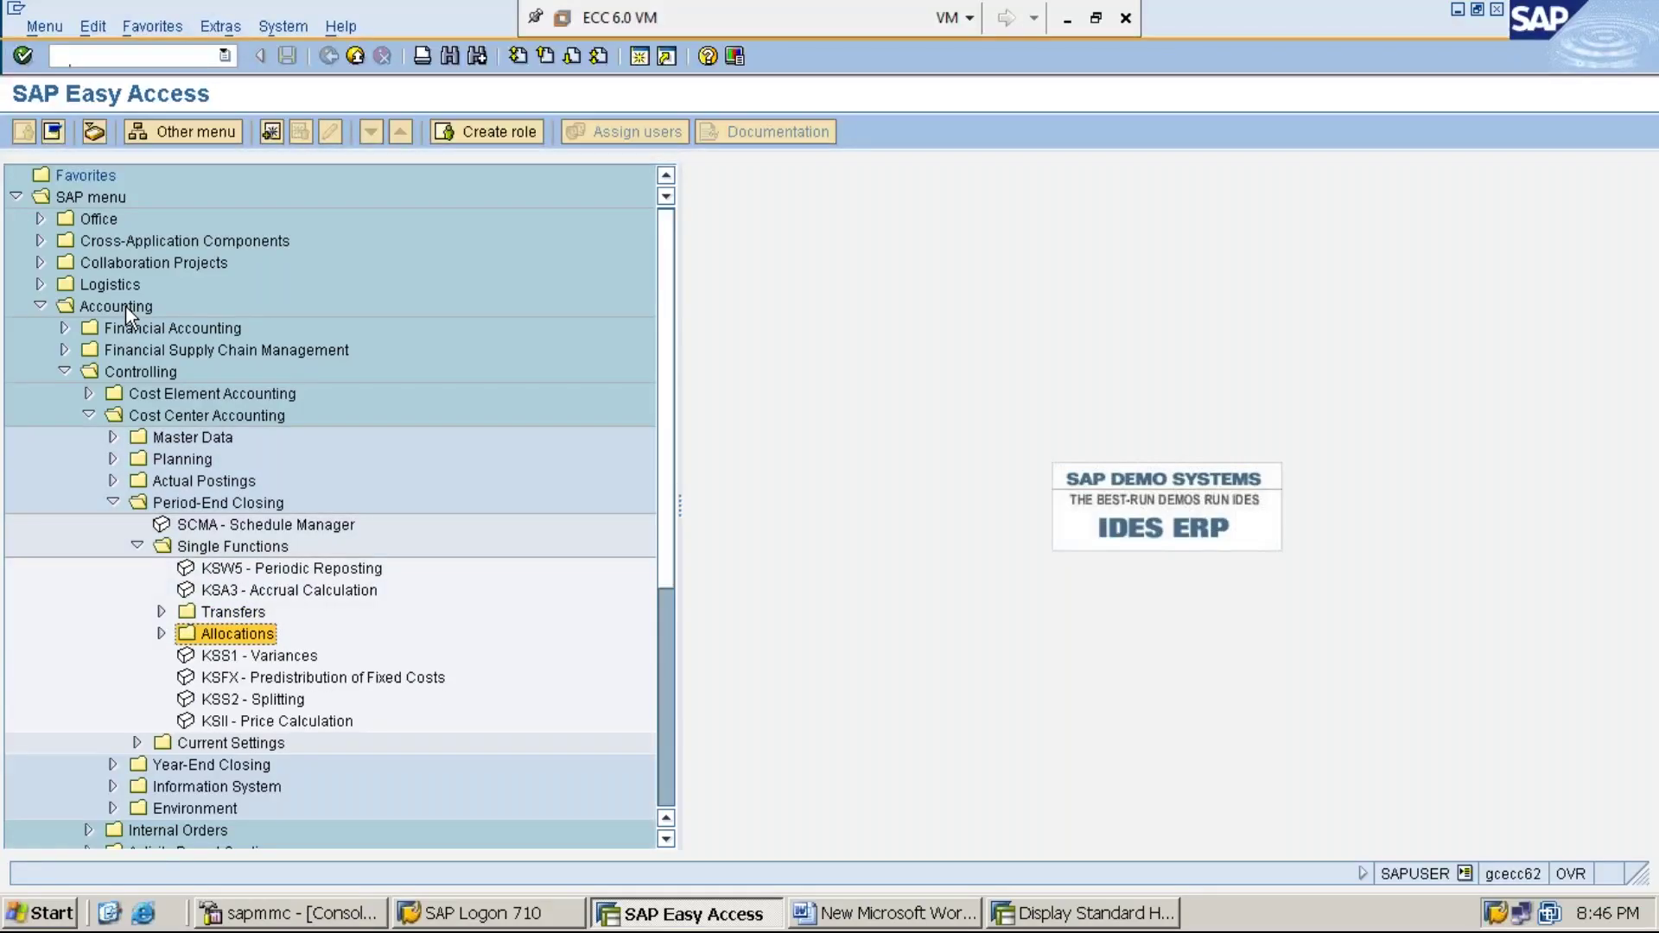
{"action": "key", "text": "Up"}
{"action": "key", "text": "Up"}
{"action": "key", "text": "Up"}
{"action": "key", "text": "Up"}
{"action": "key", "text": "Down"}
{"action": "key", "text": "Down"}
{"action": "key", "text": "Down"}
{"action": "key", "text": "Right"}
{"action": "key", "text": "Left"}
{"action": "key", "text": "Down"}
{"action": "key", "text": "Right"}
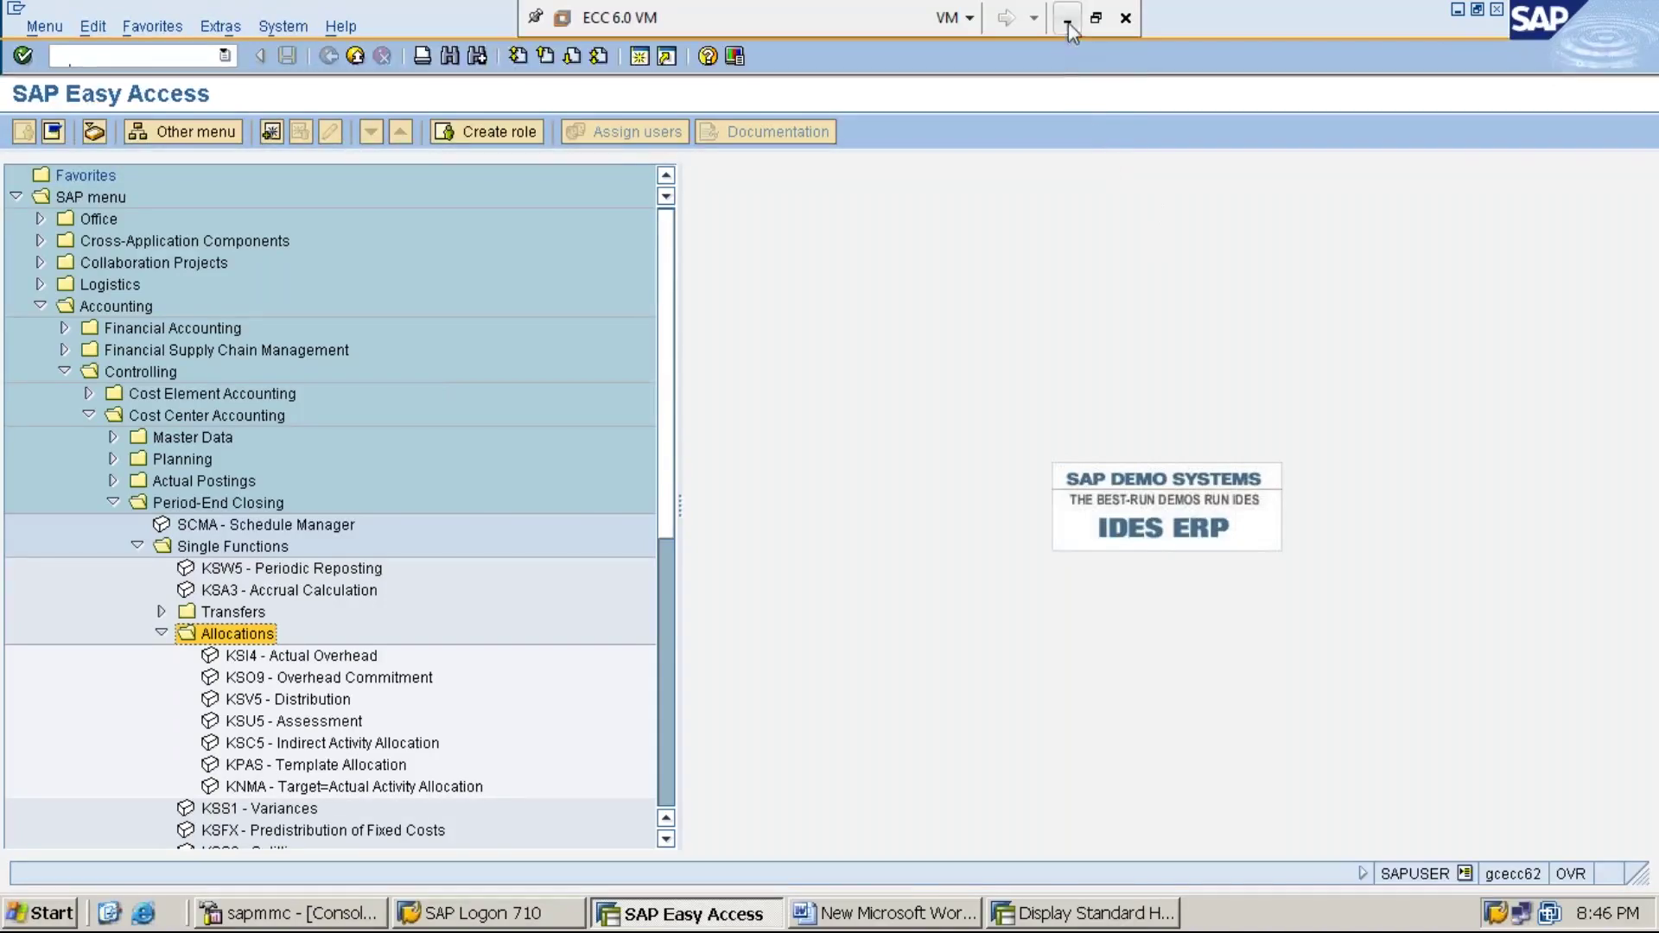
Switch to the Word notes and correct the second transaction code in step 3 to KSV5
{"action": "left_click", "coordinate": [1459, 10]}
{"action": "left_click", "coordinate": [1069, 772]}
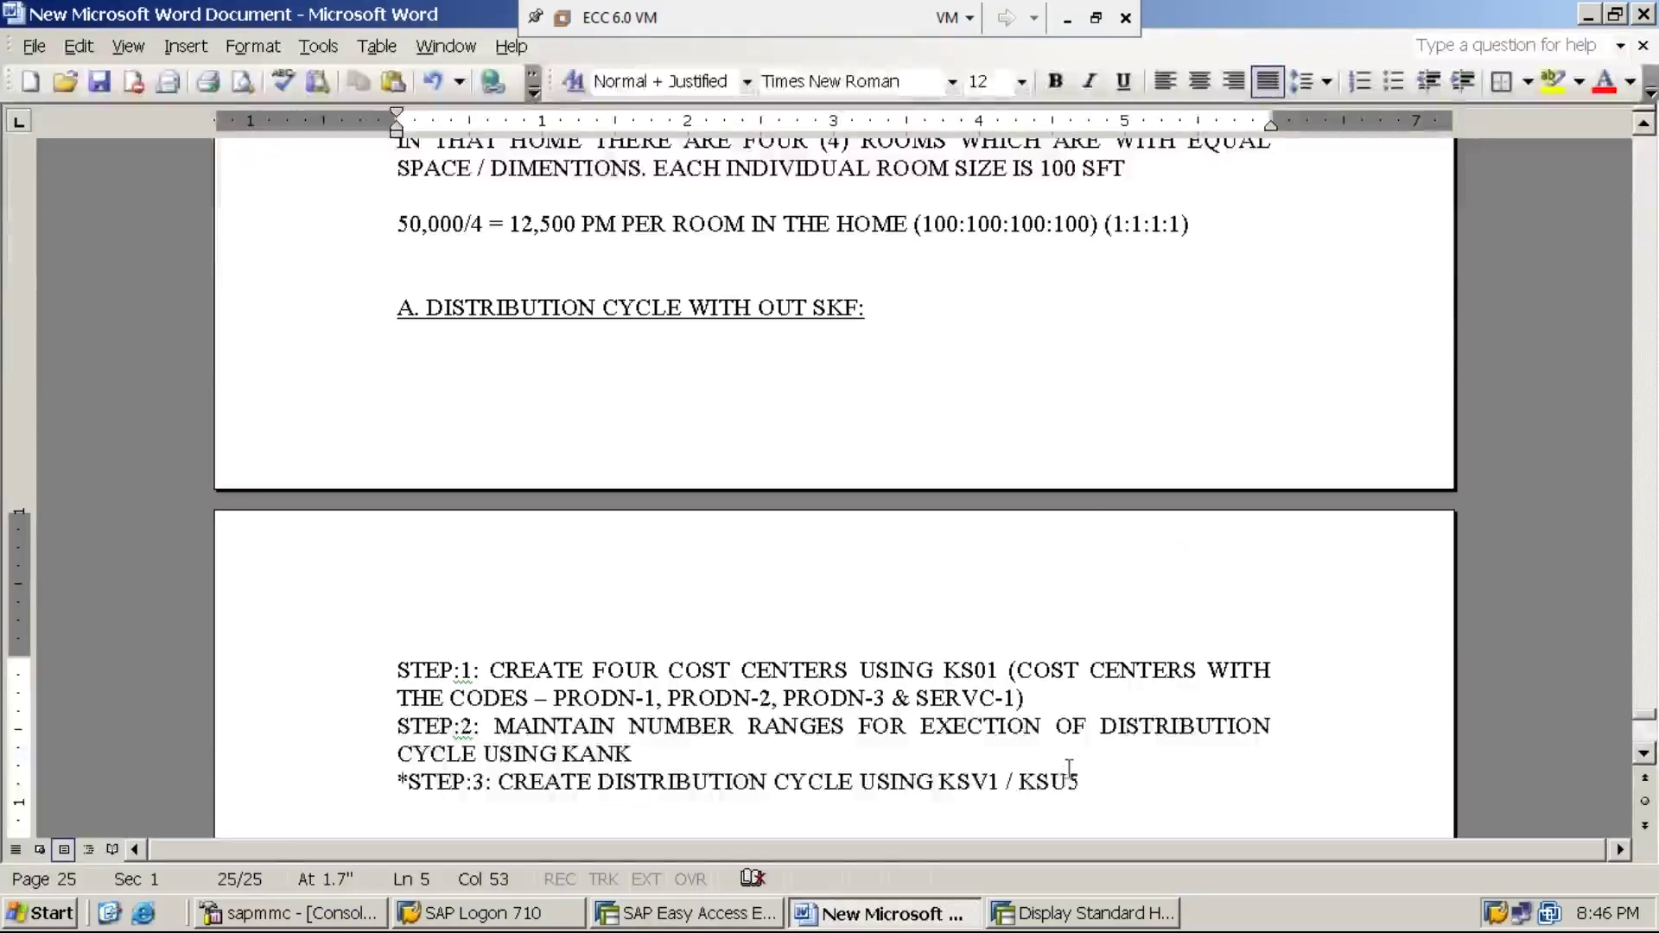
{"action": "key", "text": "BackSpace"}
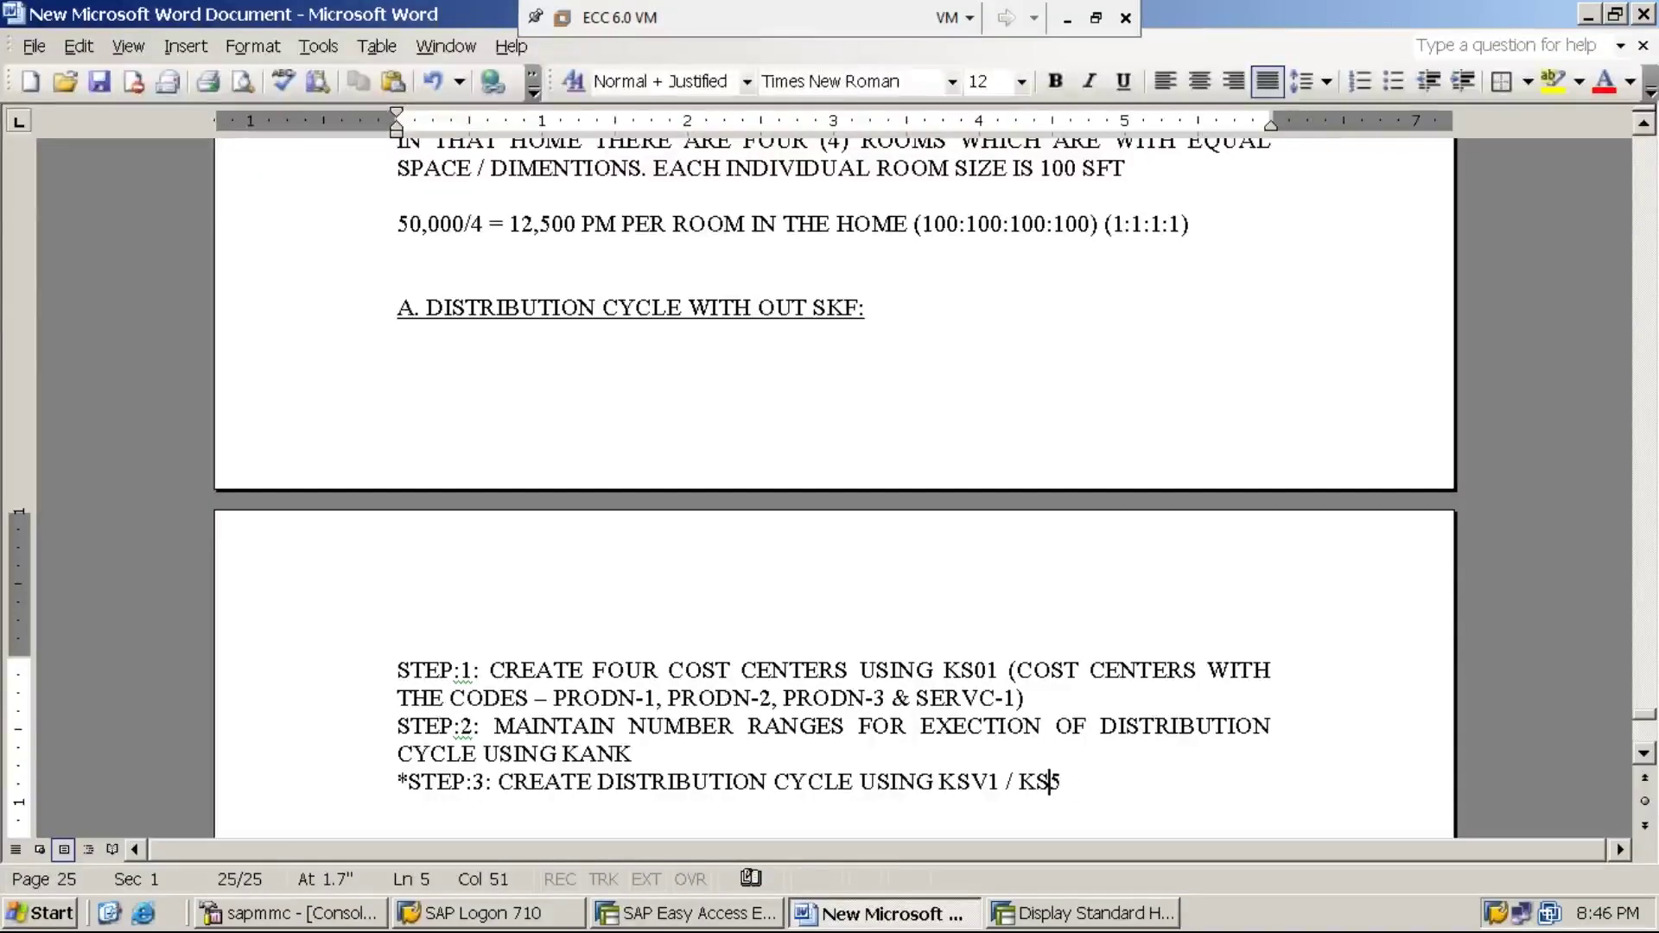
{"action": "type", "text": "V"}
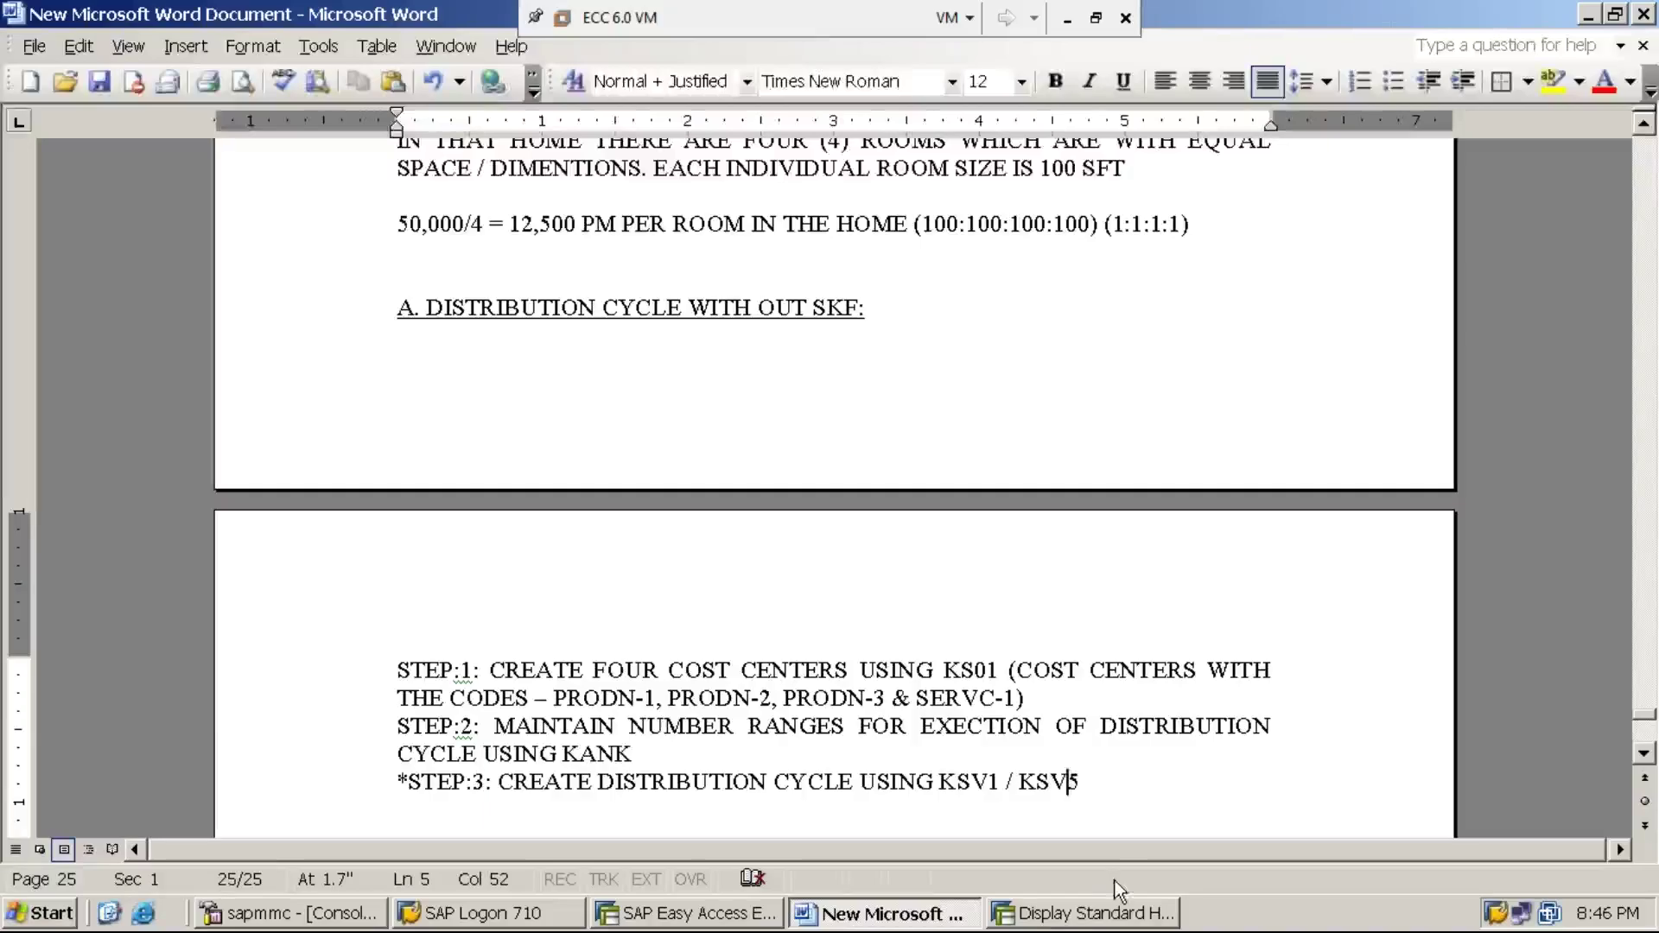
Switch back to SAP and open the KSV5 - Distribution transaction under Allocations
{"action": "left_click", "coordinate": [716, 917]}
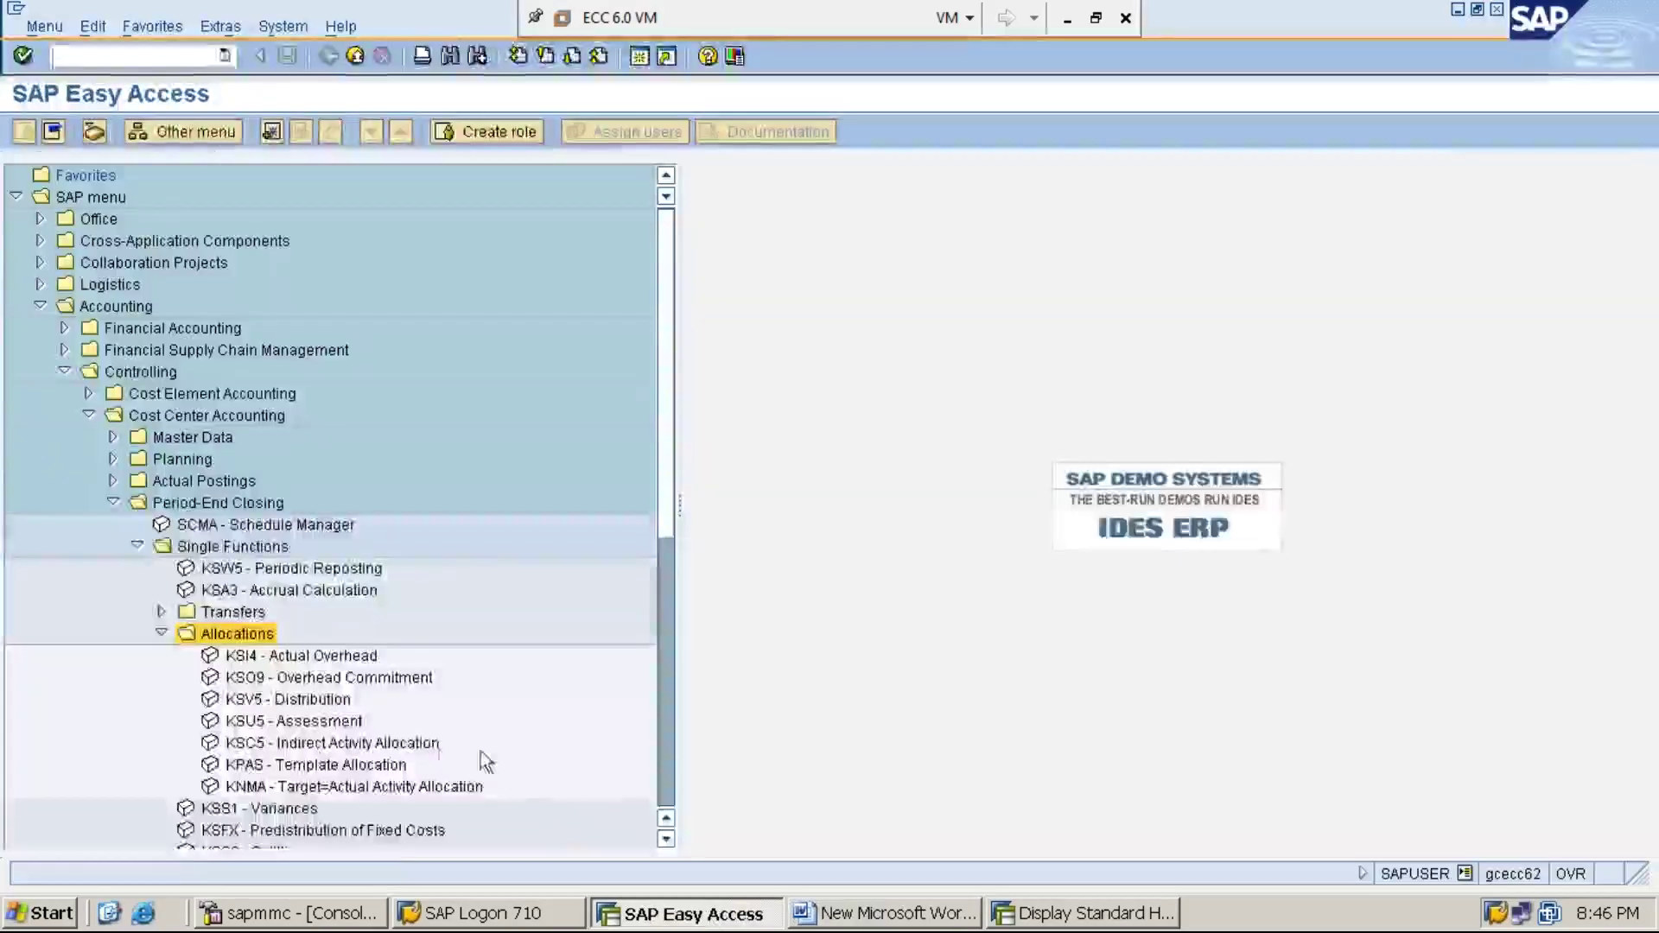
{"action": "left_click", "coordinate": [339, 703]}
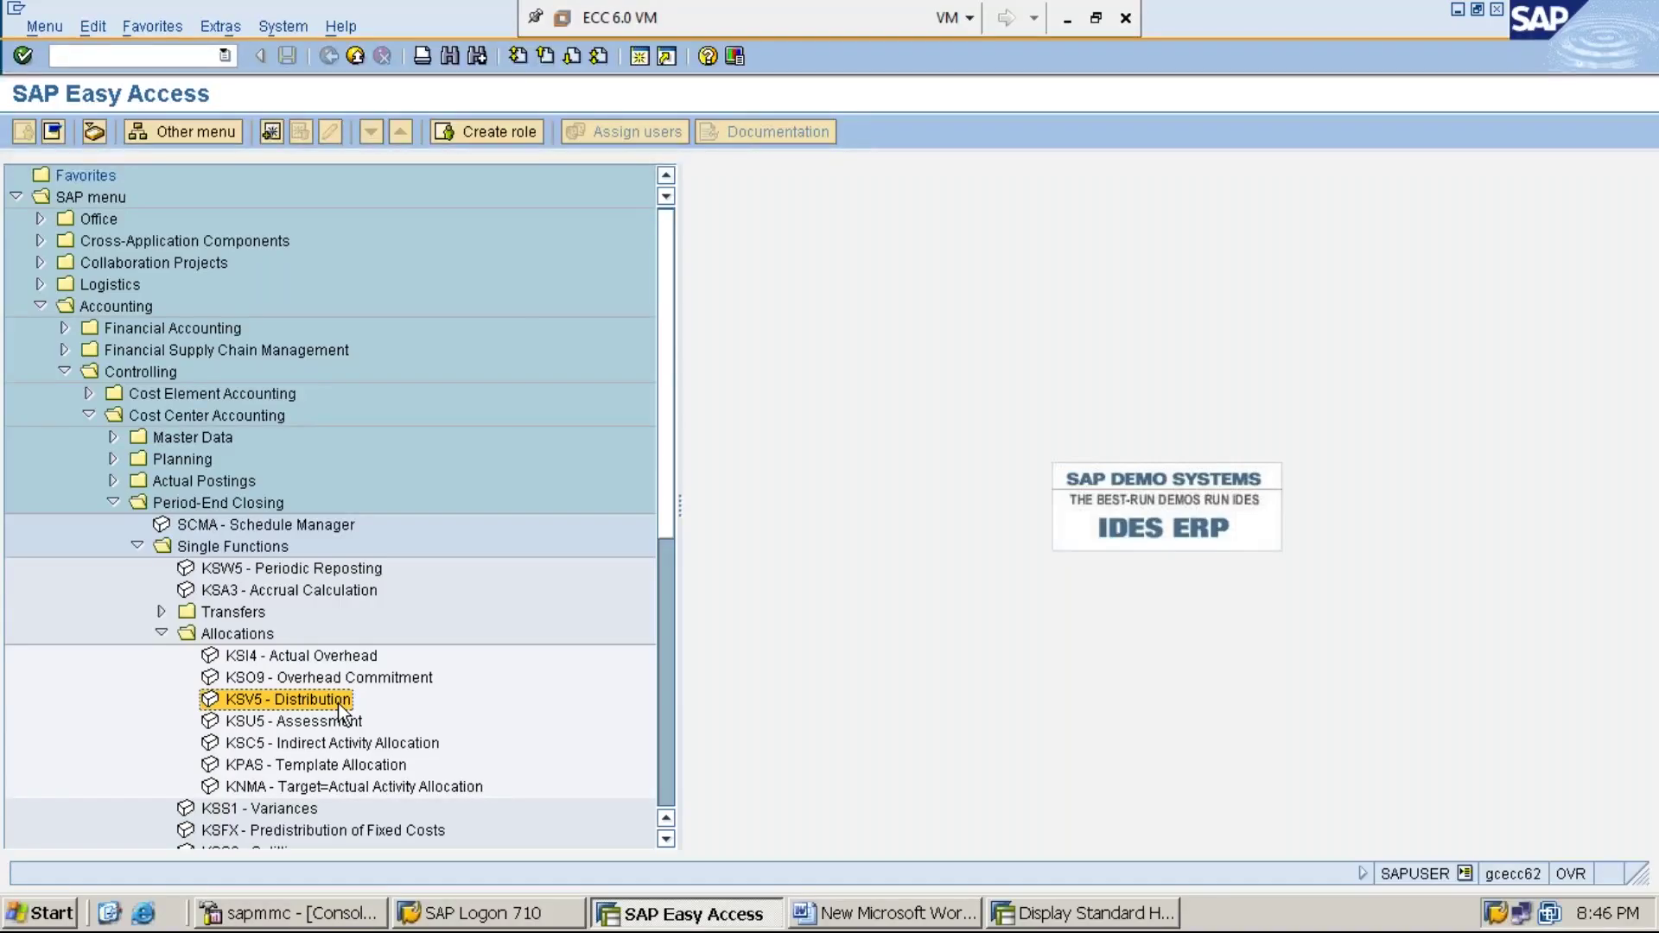
{"action": "double_click", "coordinate": [321, 710]}
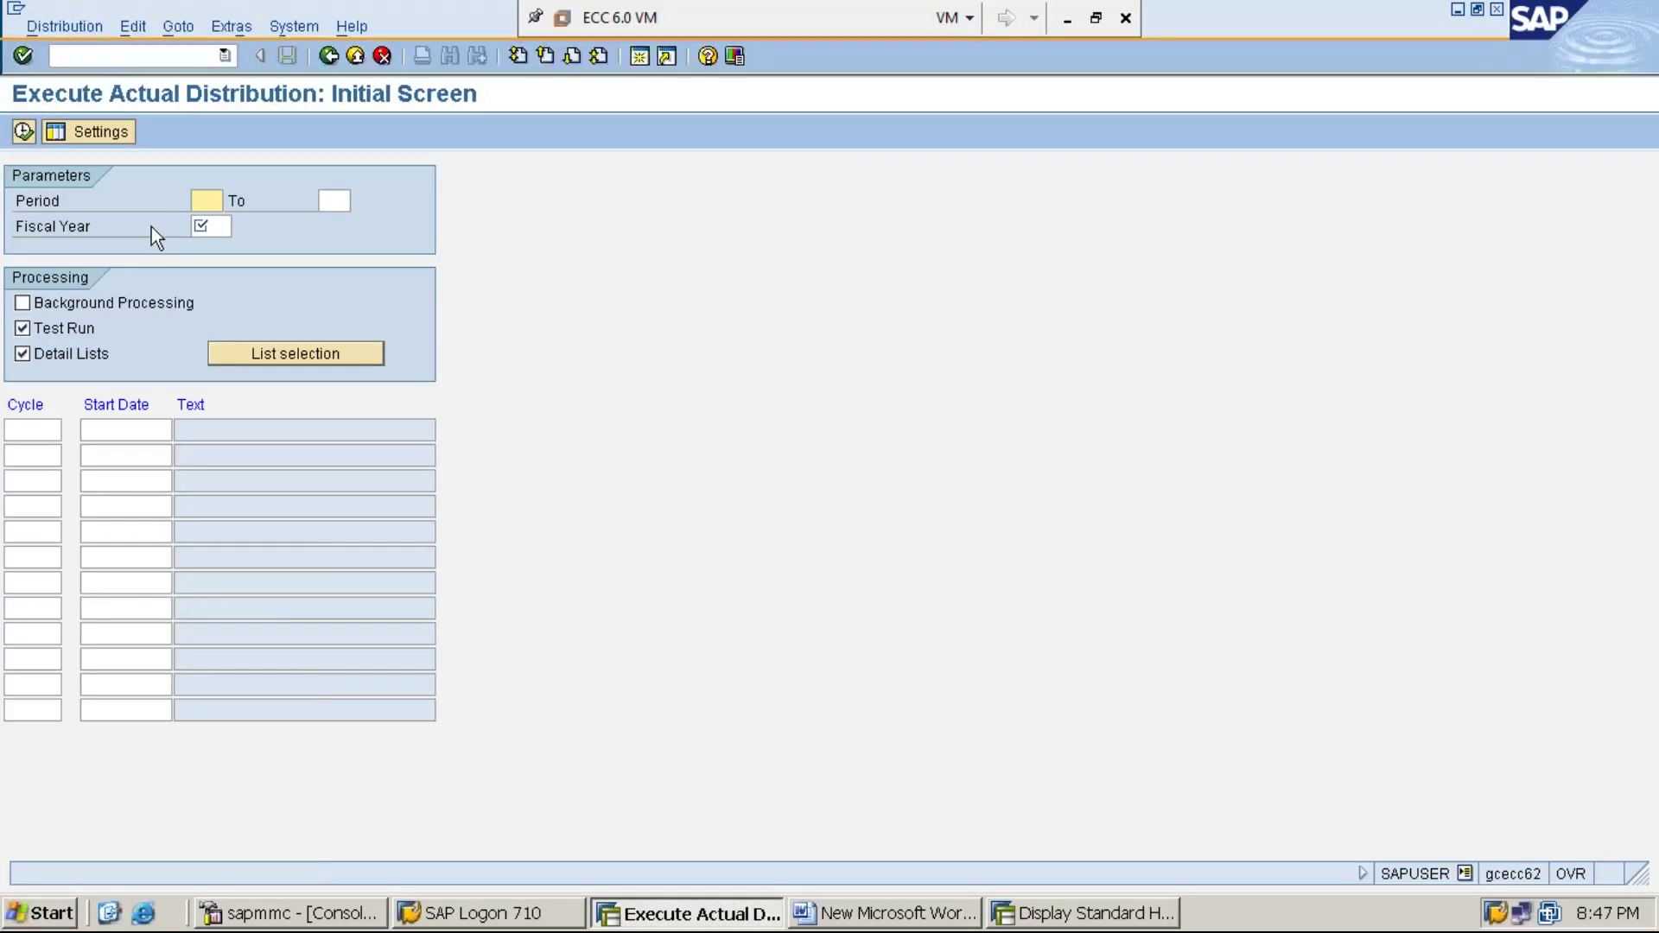
Start creating a new cycle from the Execute Actual Distribution initial screen
{"action": "left_click", "coordinate": [234, 28]}
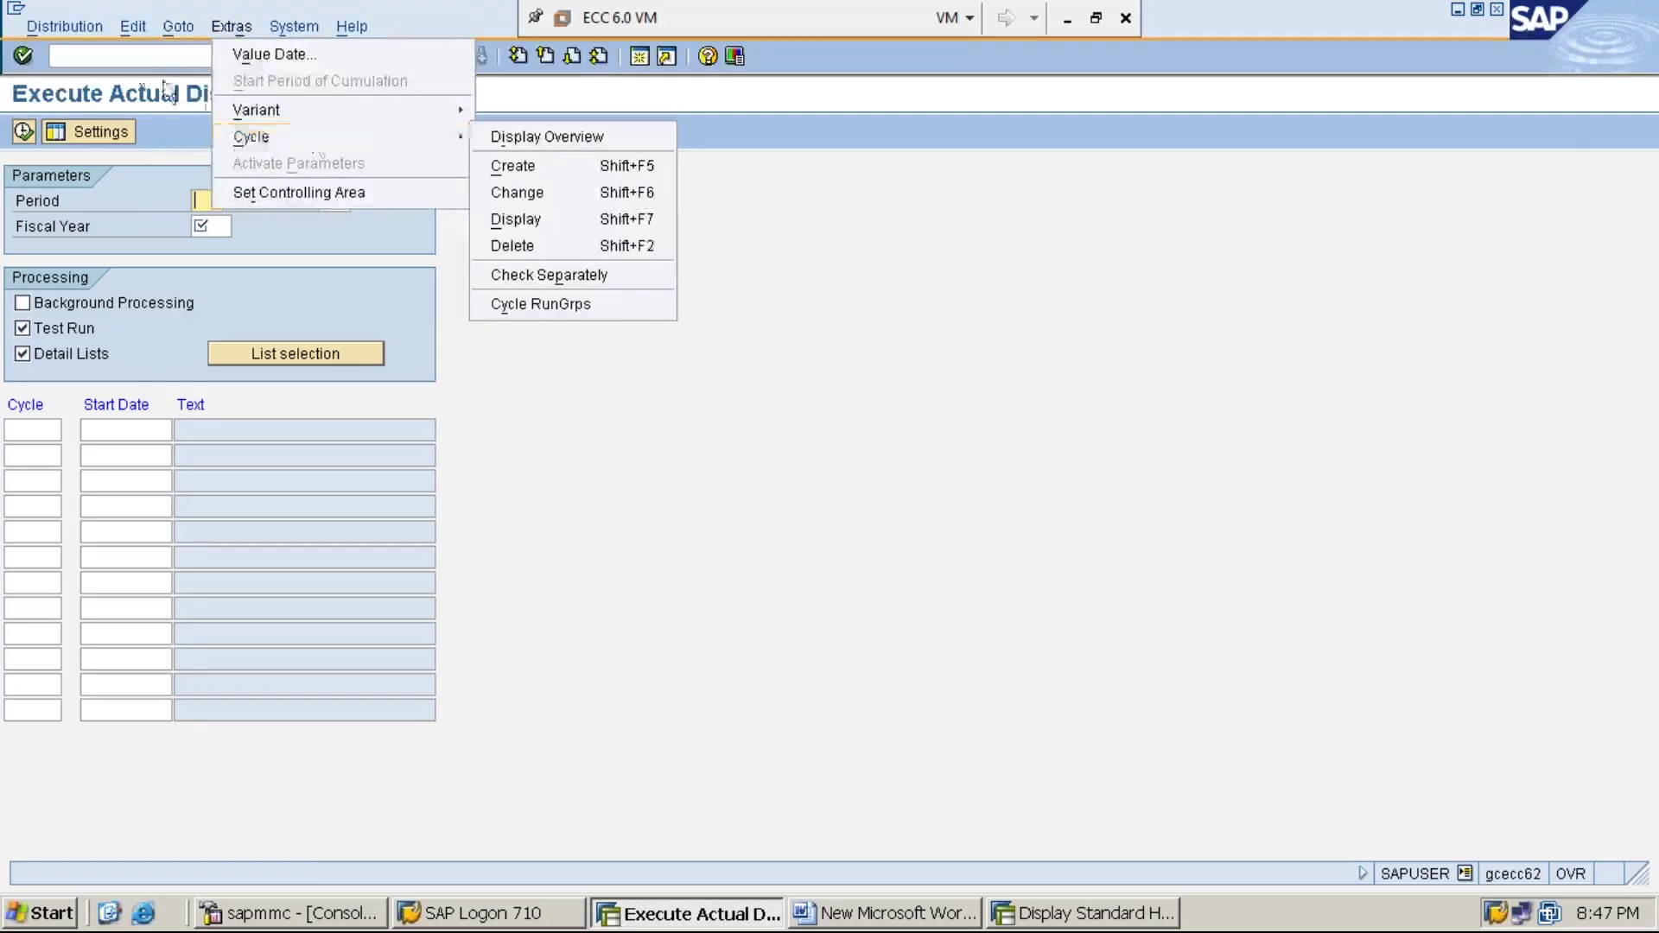
{"action": "mouse_move", "coordinate": [179, 28]}
{"action": "mouse_move", "coordinate": [234, 35]}
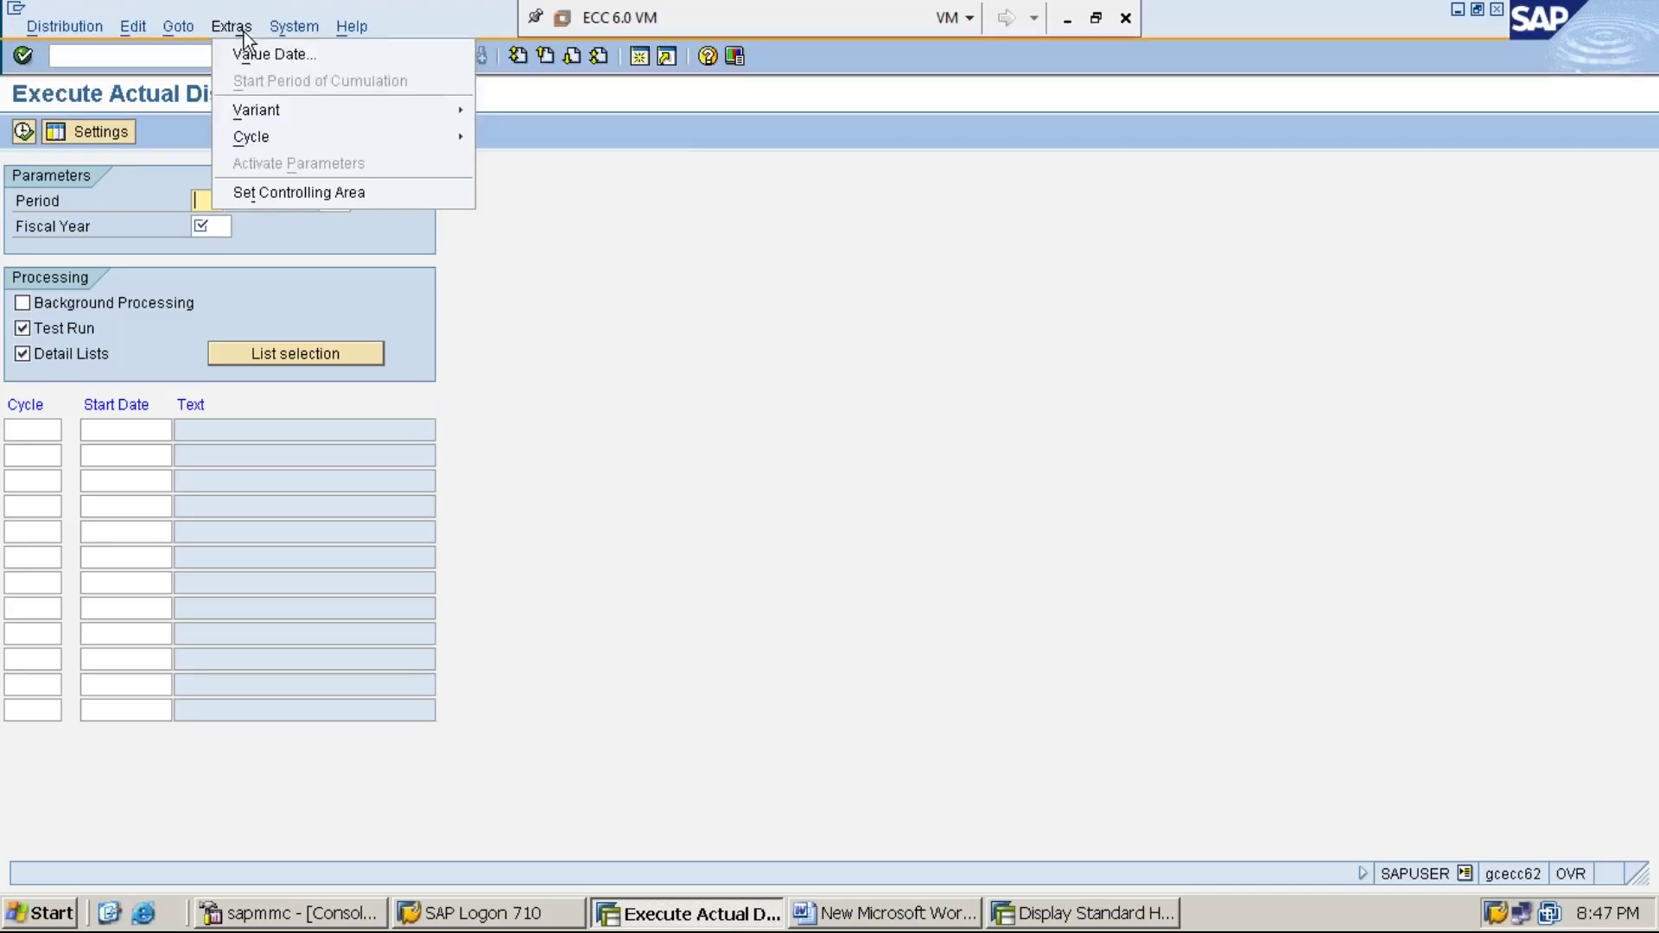
{"action": "mouse_move", "coordinate": [345, 140]}
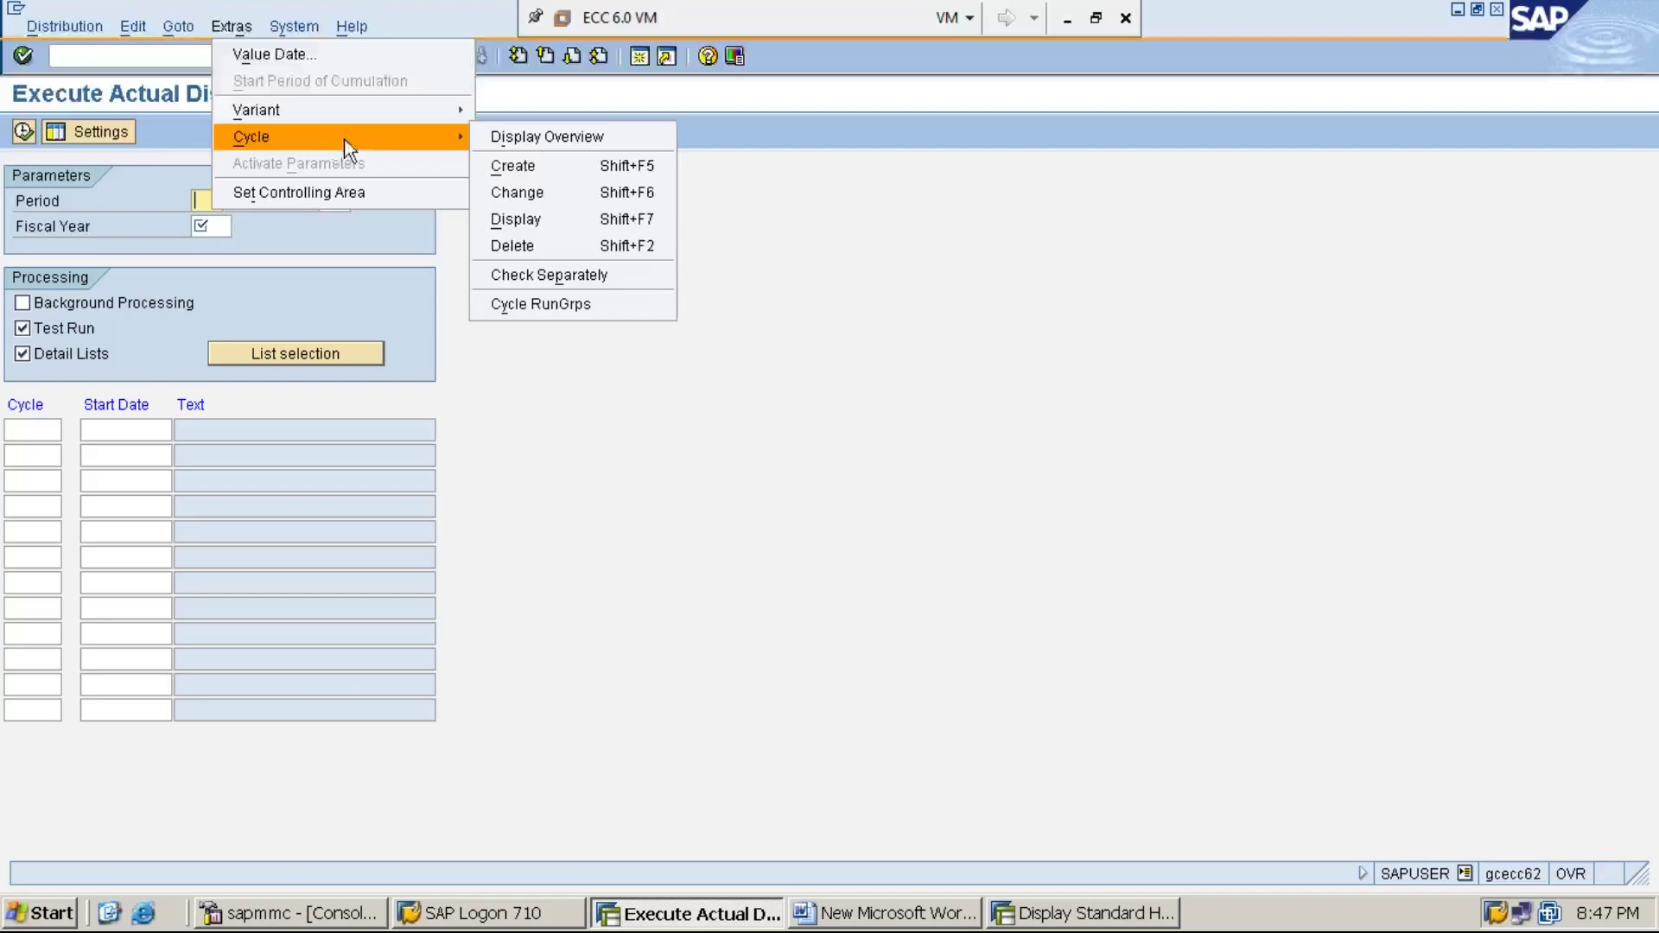
{"action": "left_click", "coordinate": [545, 170]}
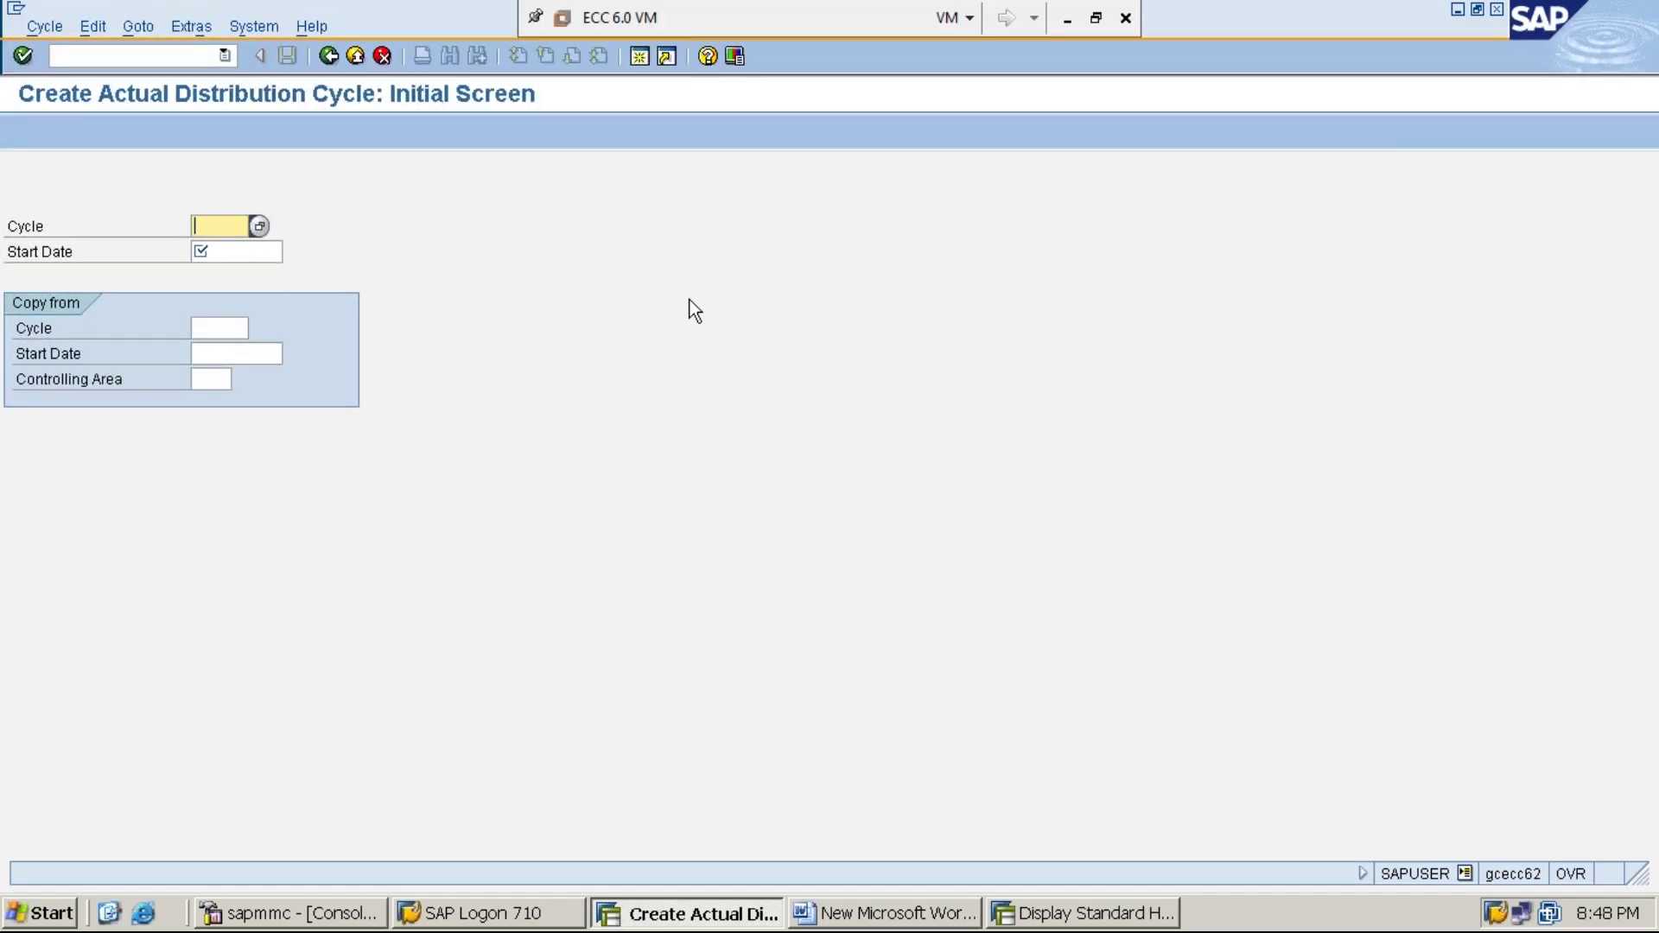
Name the cycle DISTR1 with start date 01.04.2019 and continue to its header data
{"action": "type", "text": "DISTN1"}
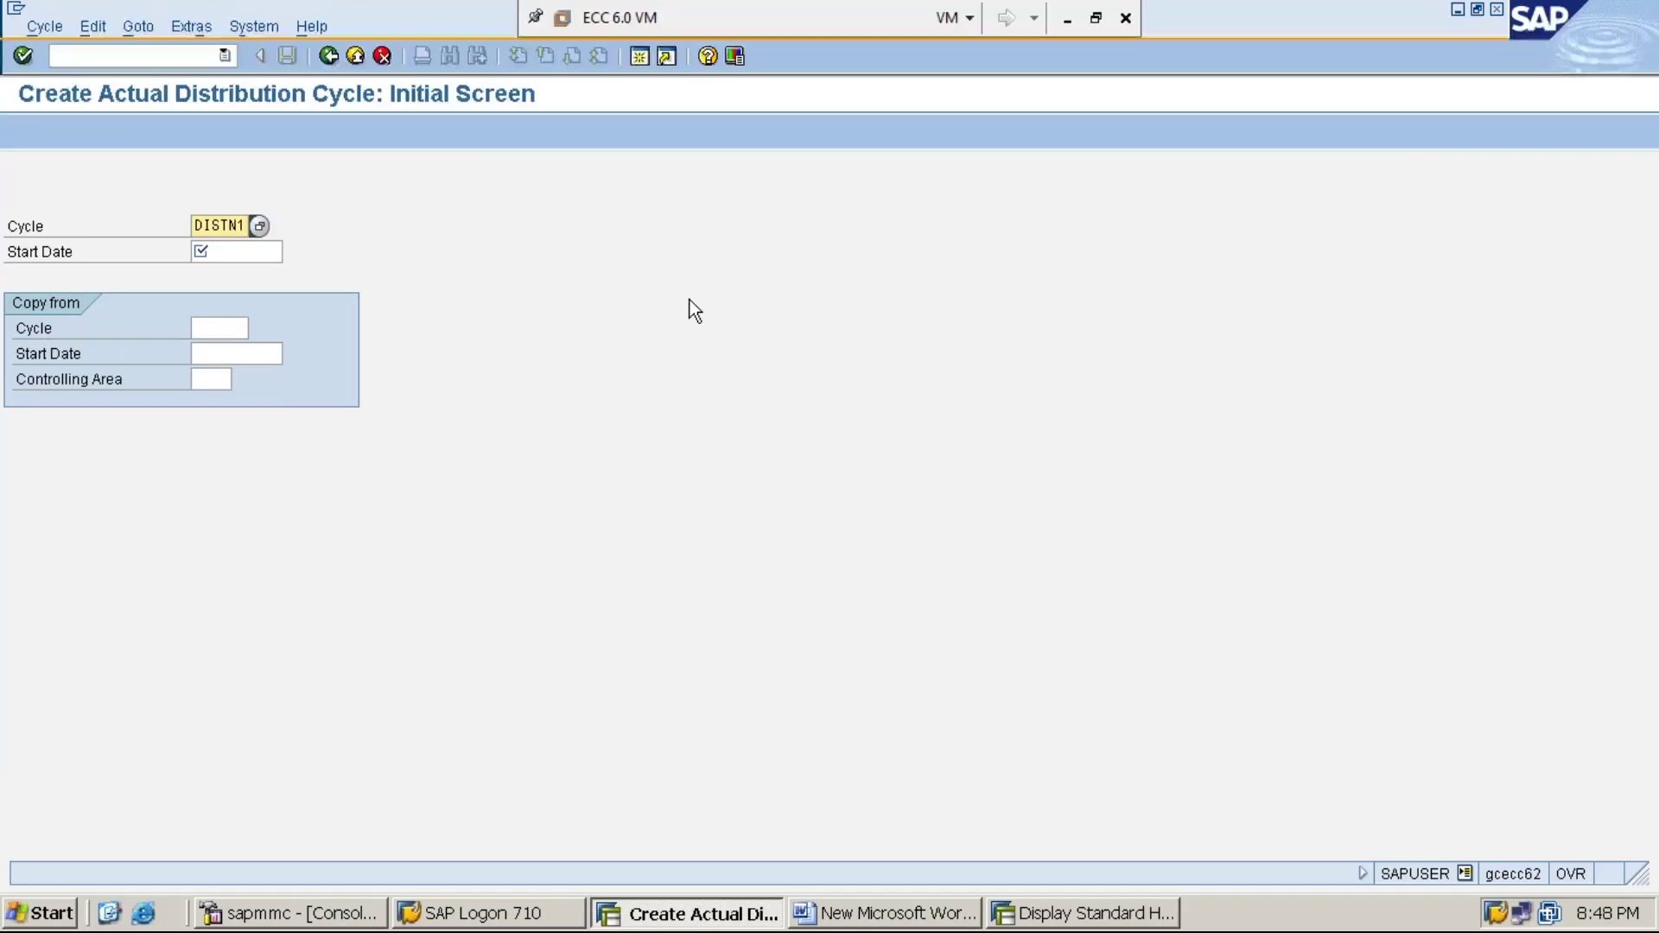
{"action": "key", "text": "BackSpace"}
{"action": "key", "text": "BackSpace"}
{"action": "type", "text": "R1"}
{"action": "key", "text": "Tab"}
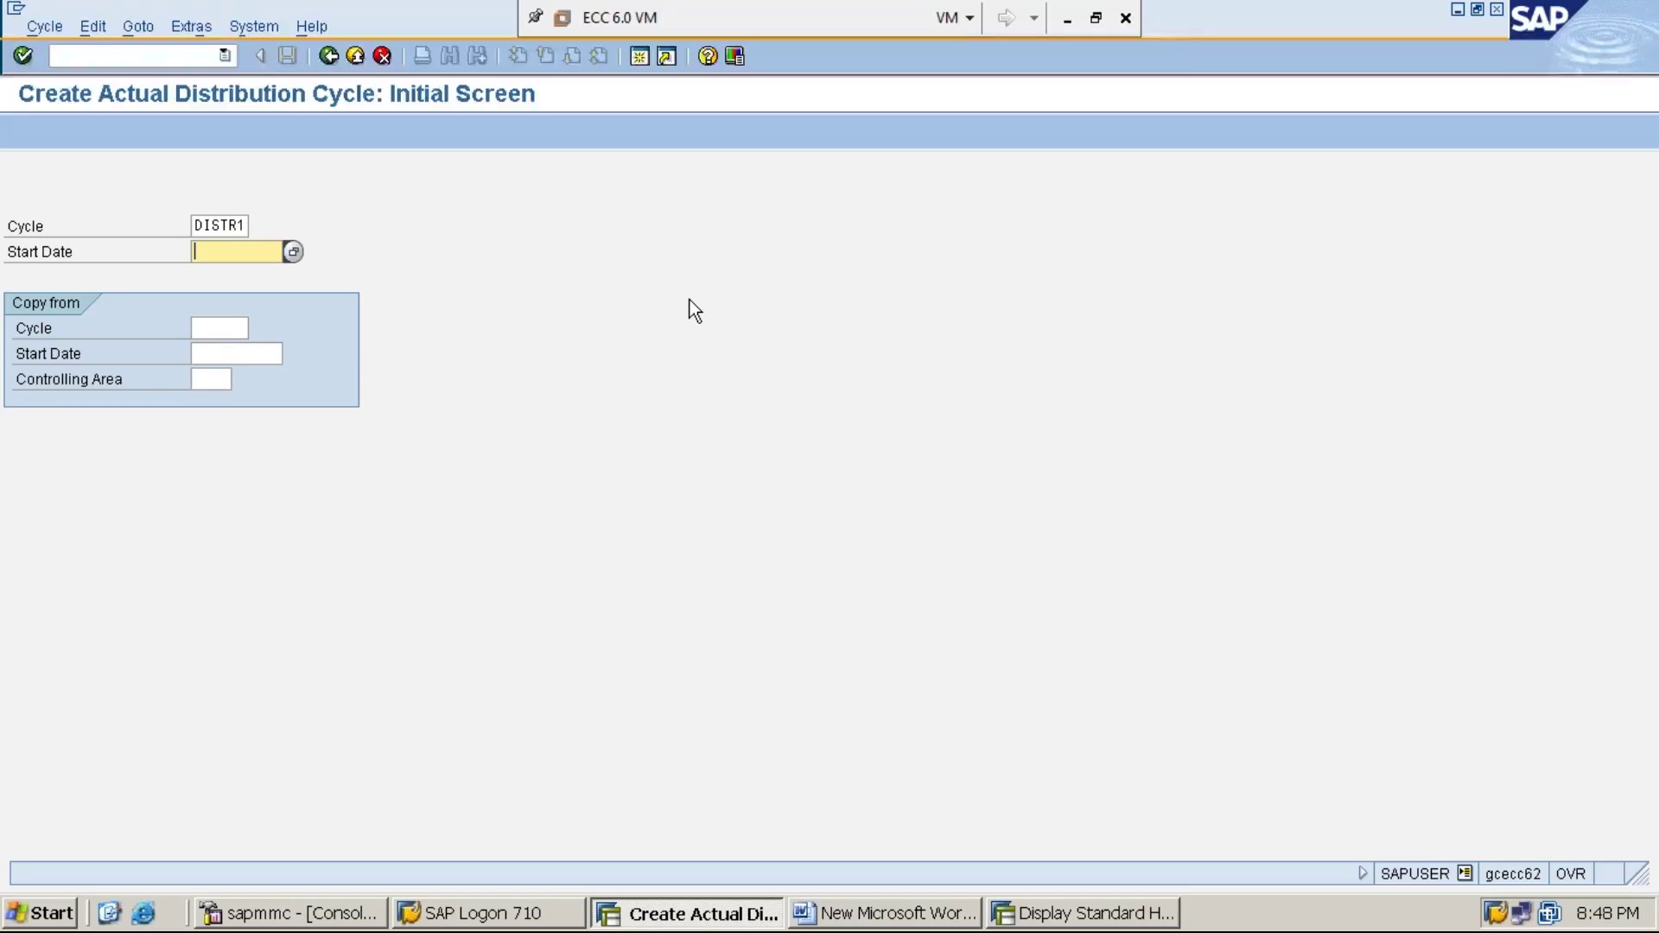
{"action": "type", "text": "01.04.2019"}
{"action": "key", "text": "Return"}
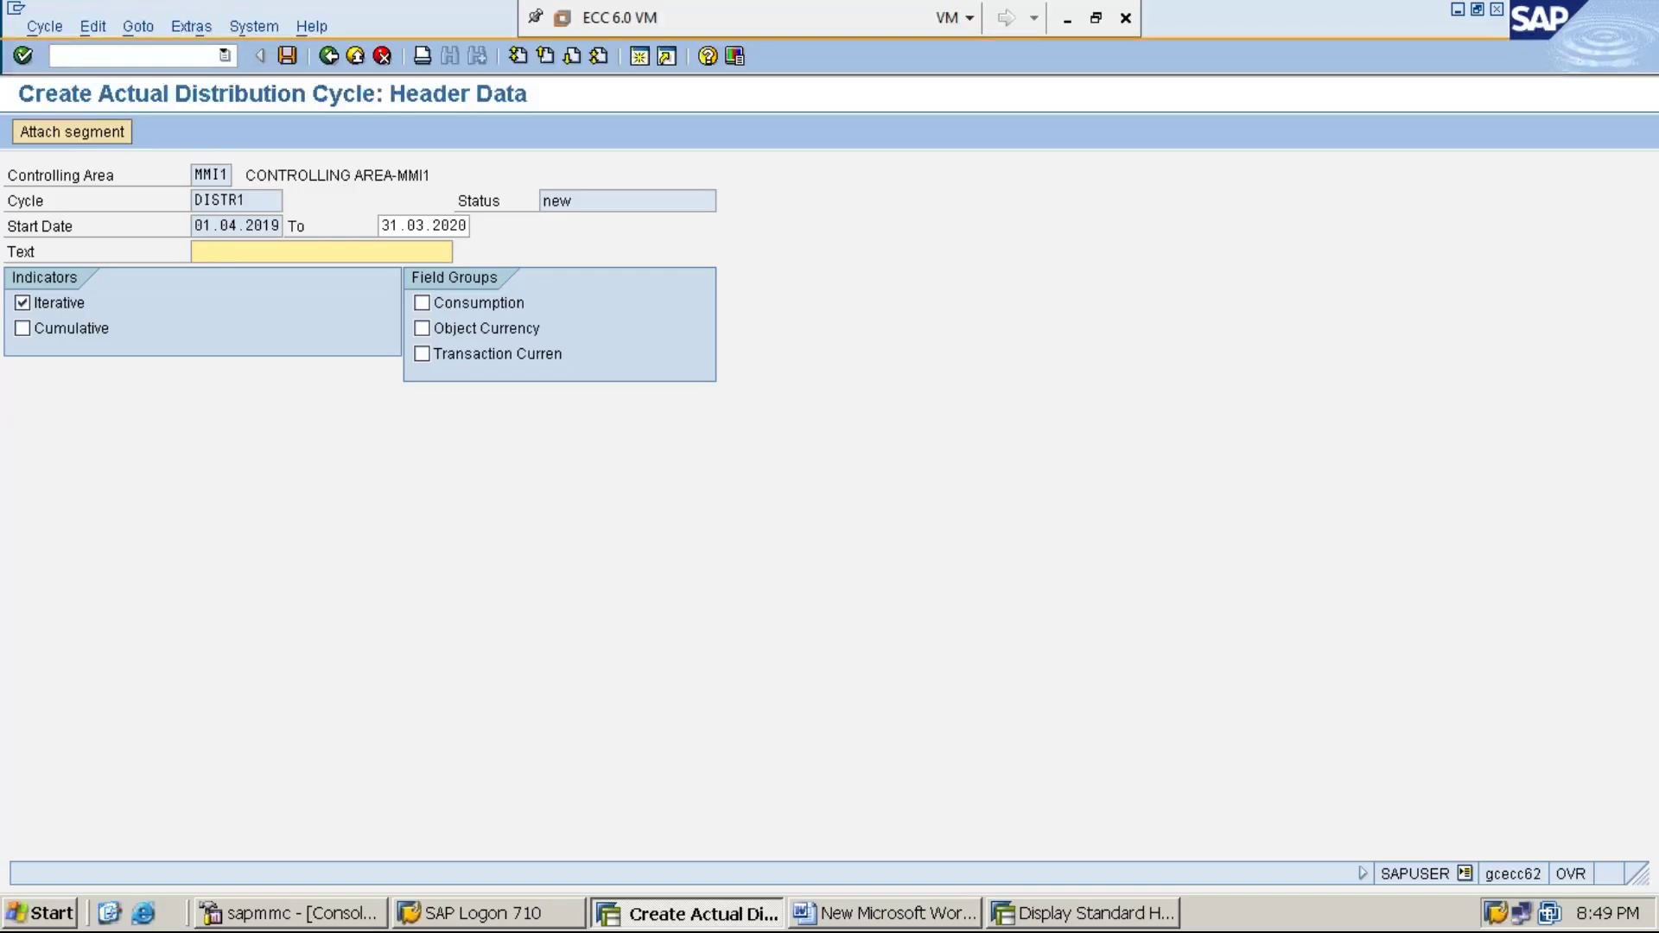
Enter "DISTIBUTION CYCLE-1" as the cycle's header text
{"action": "type", "text": "DISTIBUTIN CYCLE-1"}
{"action": "left_click", "coordinate": [267, 251]}
{"action": "type", "text": "ON CYCLE-1"}
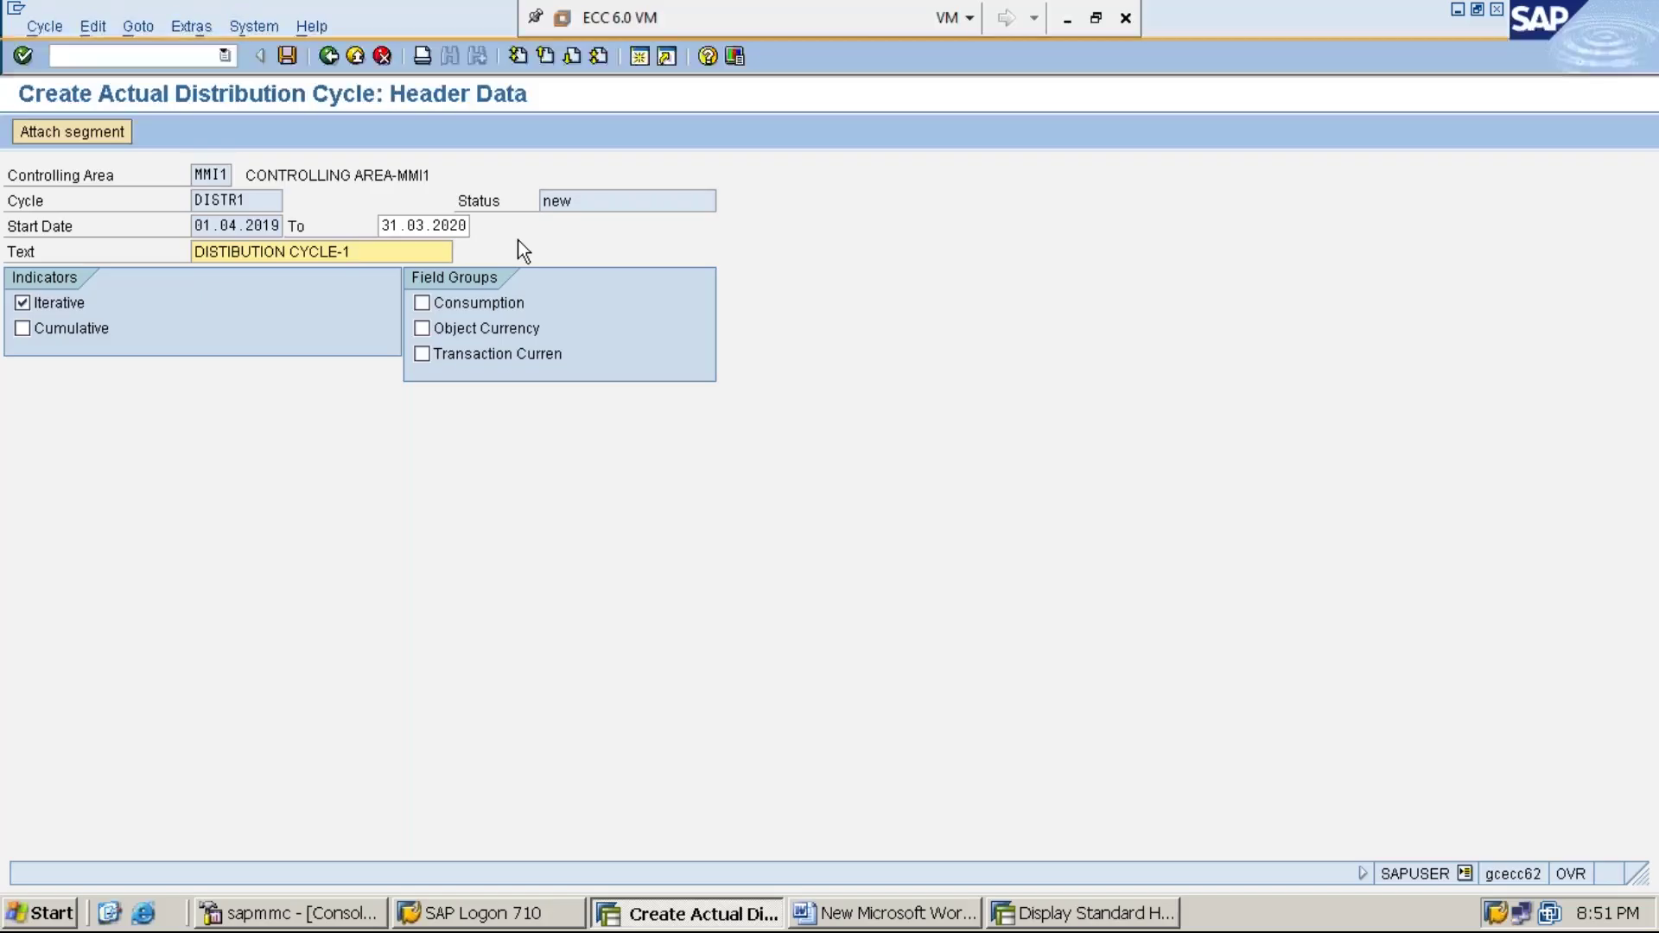
Attach a segment named SEGMENT-1 with the description "DISTRIBUTION CYCLE SEGMENT-1"
{"action": "left_click", "coordinate": [95, 135]}
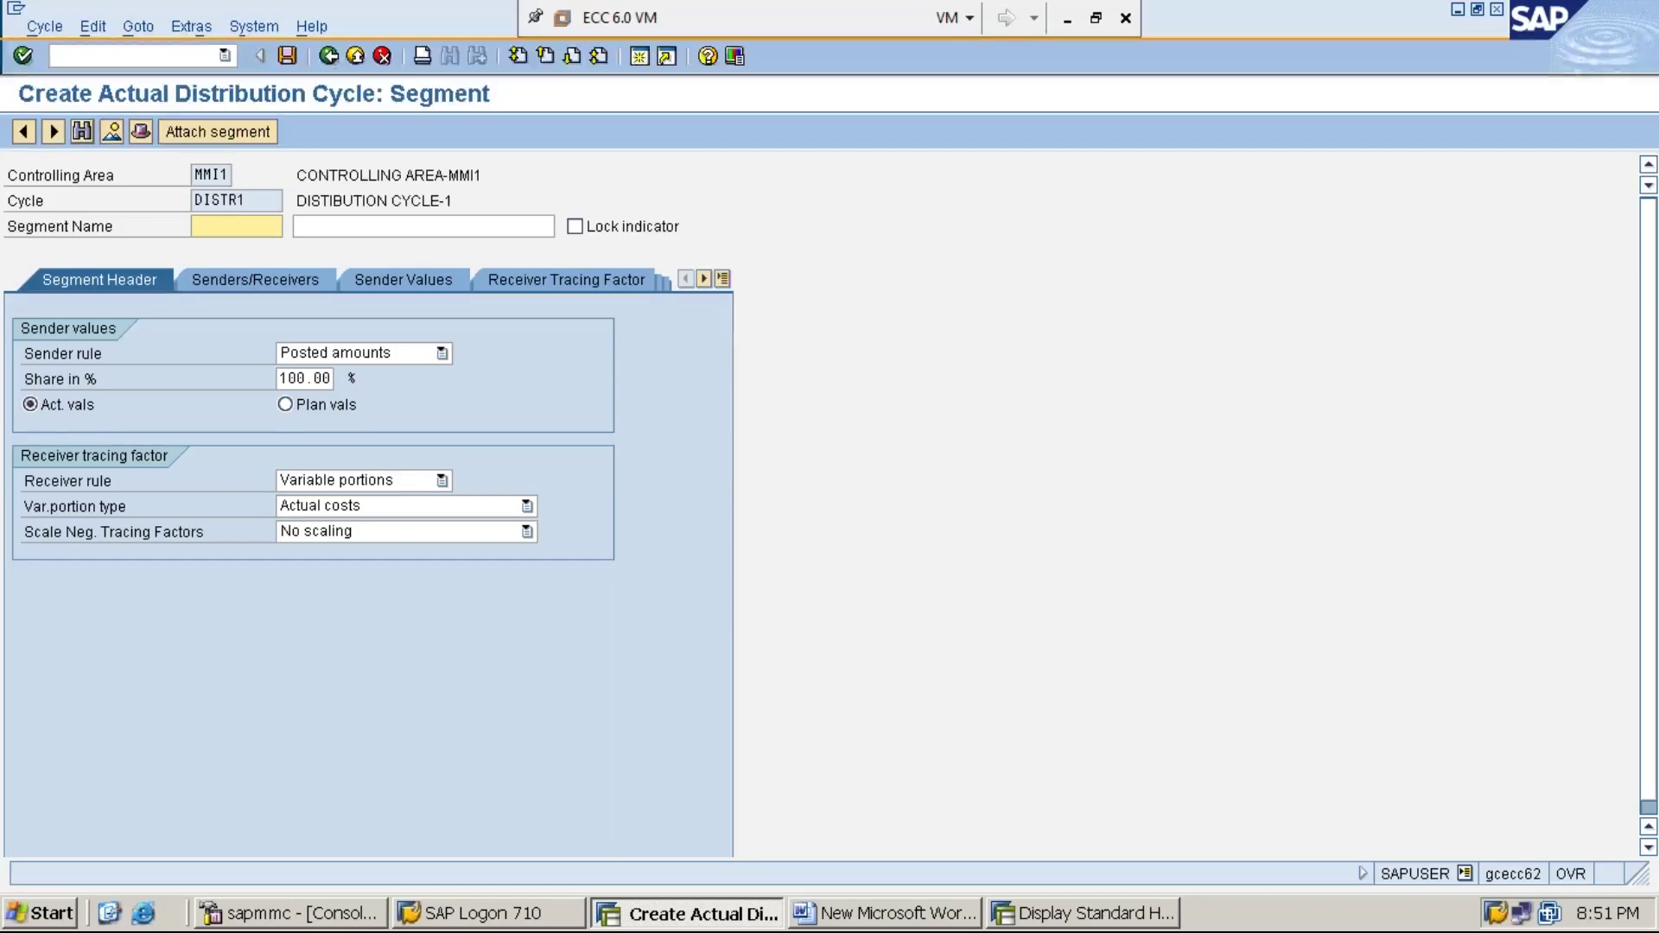
{"action": "type", "text": "SEGMENT-1"}
{"action": "key", "text": "Tab"}
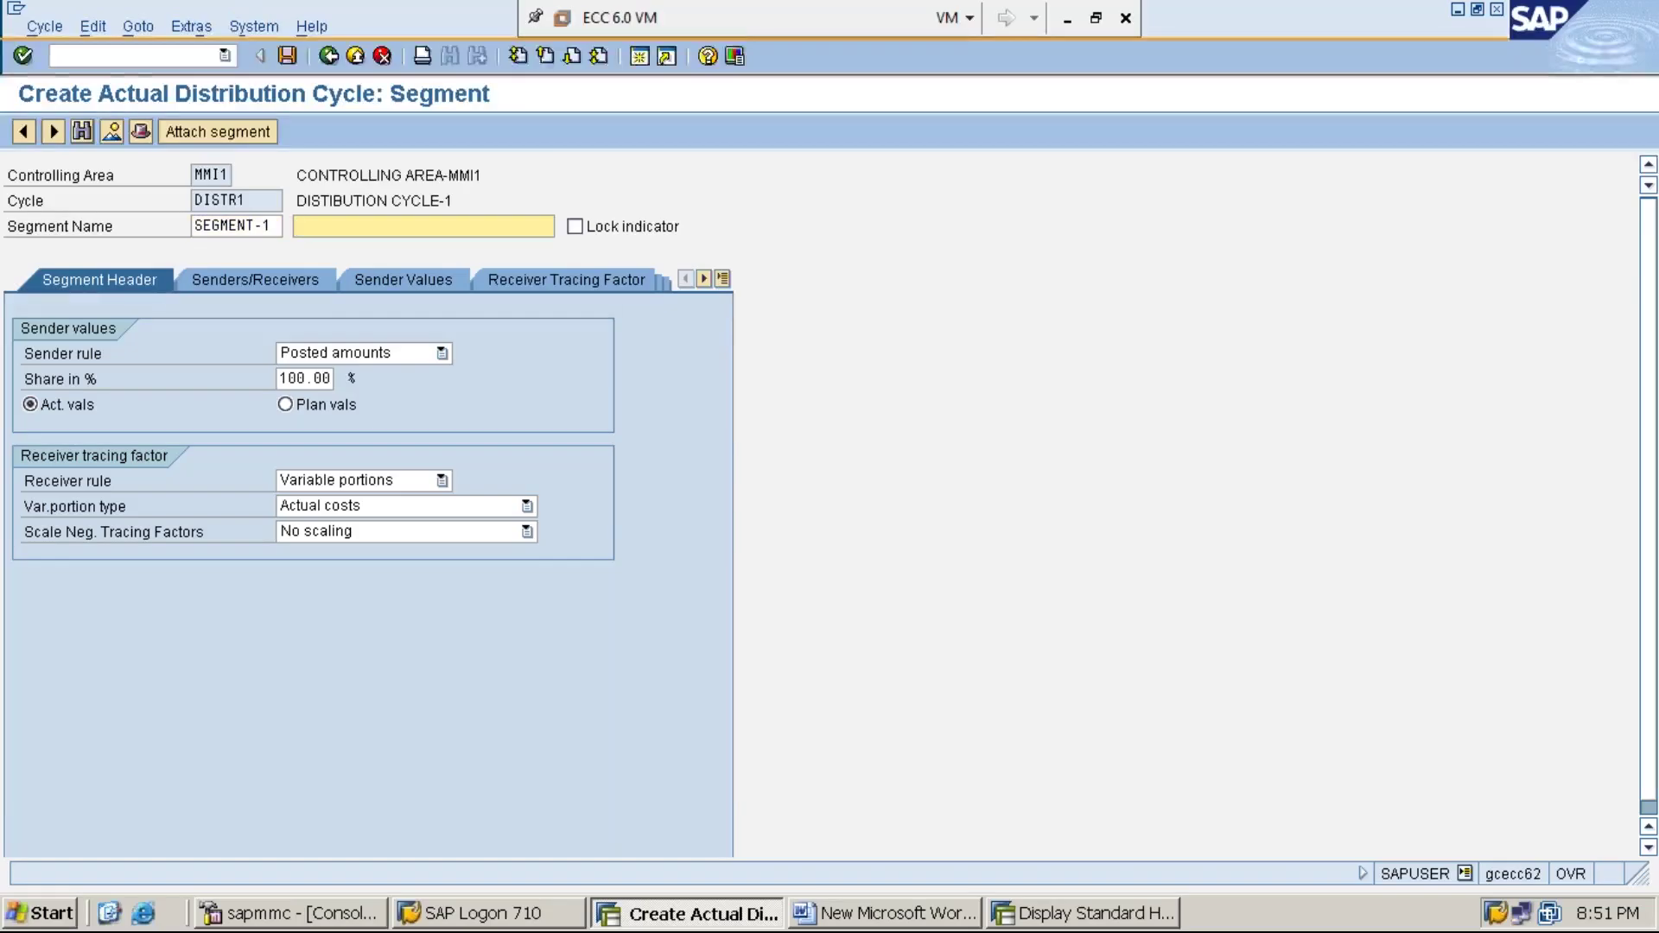
{"action": "type", "text": "DISTRICU"}
{"action": "key", "text": "BackSpace"}
{"action": "key", "text": "BackSpace"}
{"action": "key", "text": "BackSpace"}
{"action": "type", "text": "IBUTION CYCLE"}
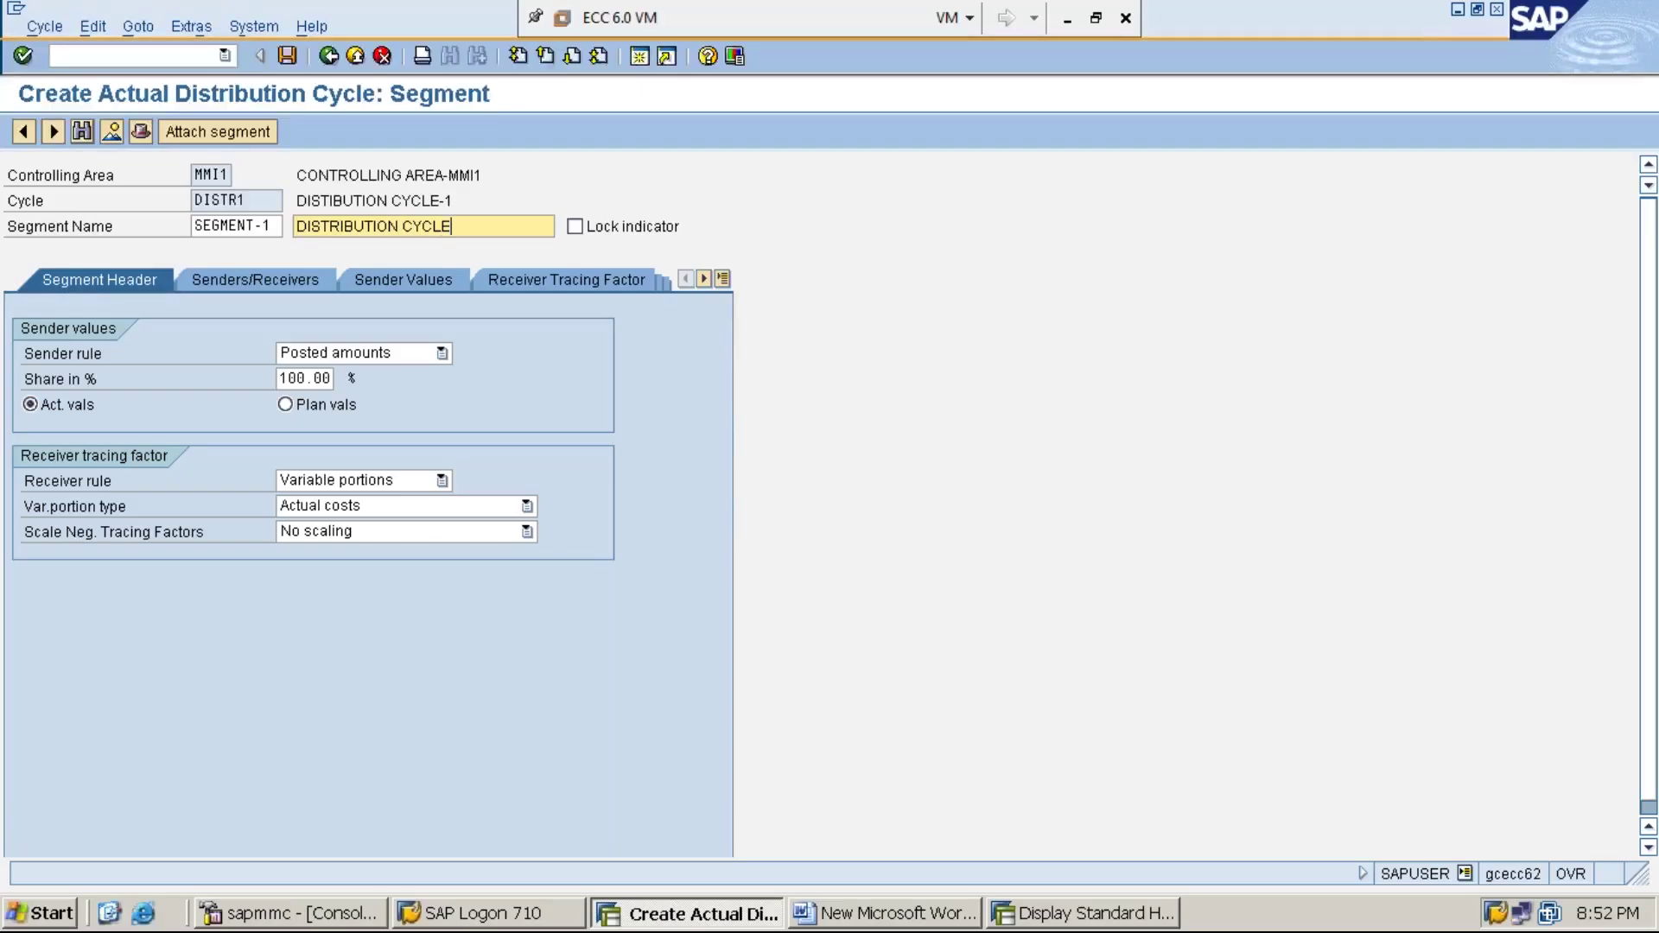
{"action": "type", "text": " SEGMENT-1"}
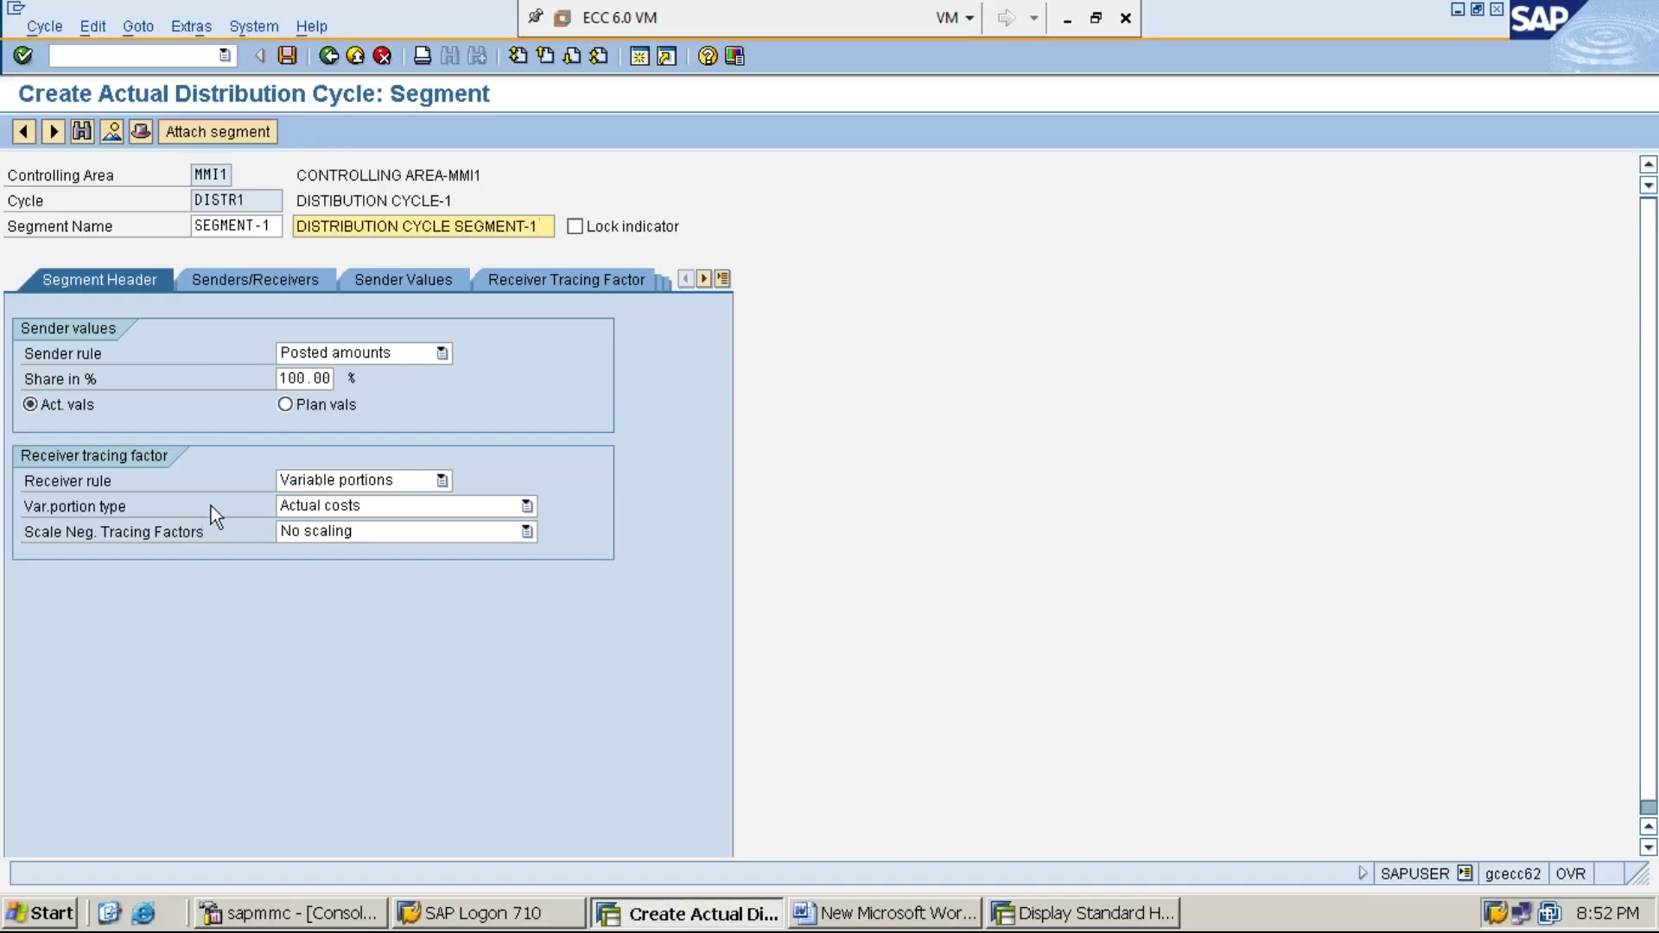
Keep Variable portions as the segment's receiver rule and open its sender and receiver assignments
{"action": "left_click", "coordinate": [78, 491]}
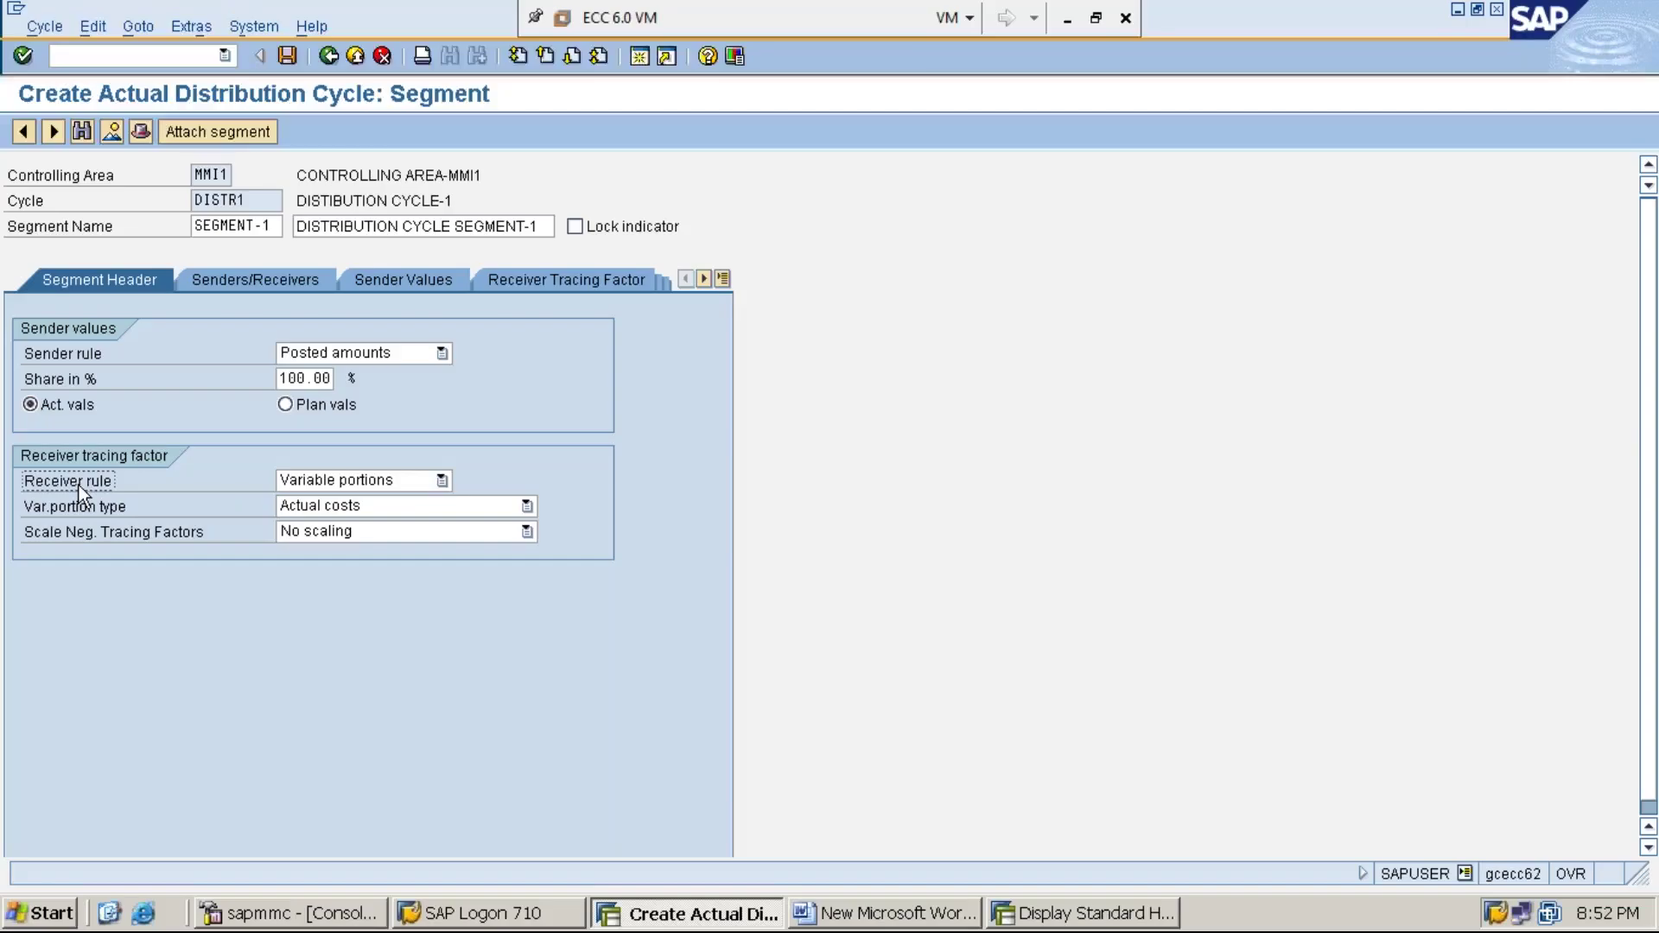
{"action": "left_click", "coordinate": [443, 479]}
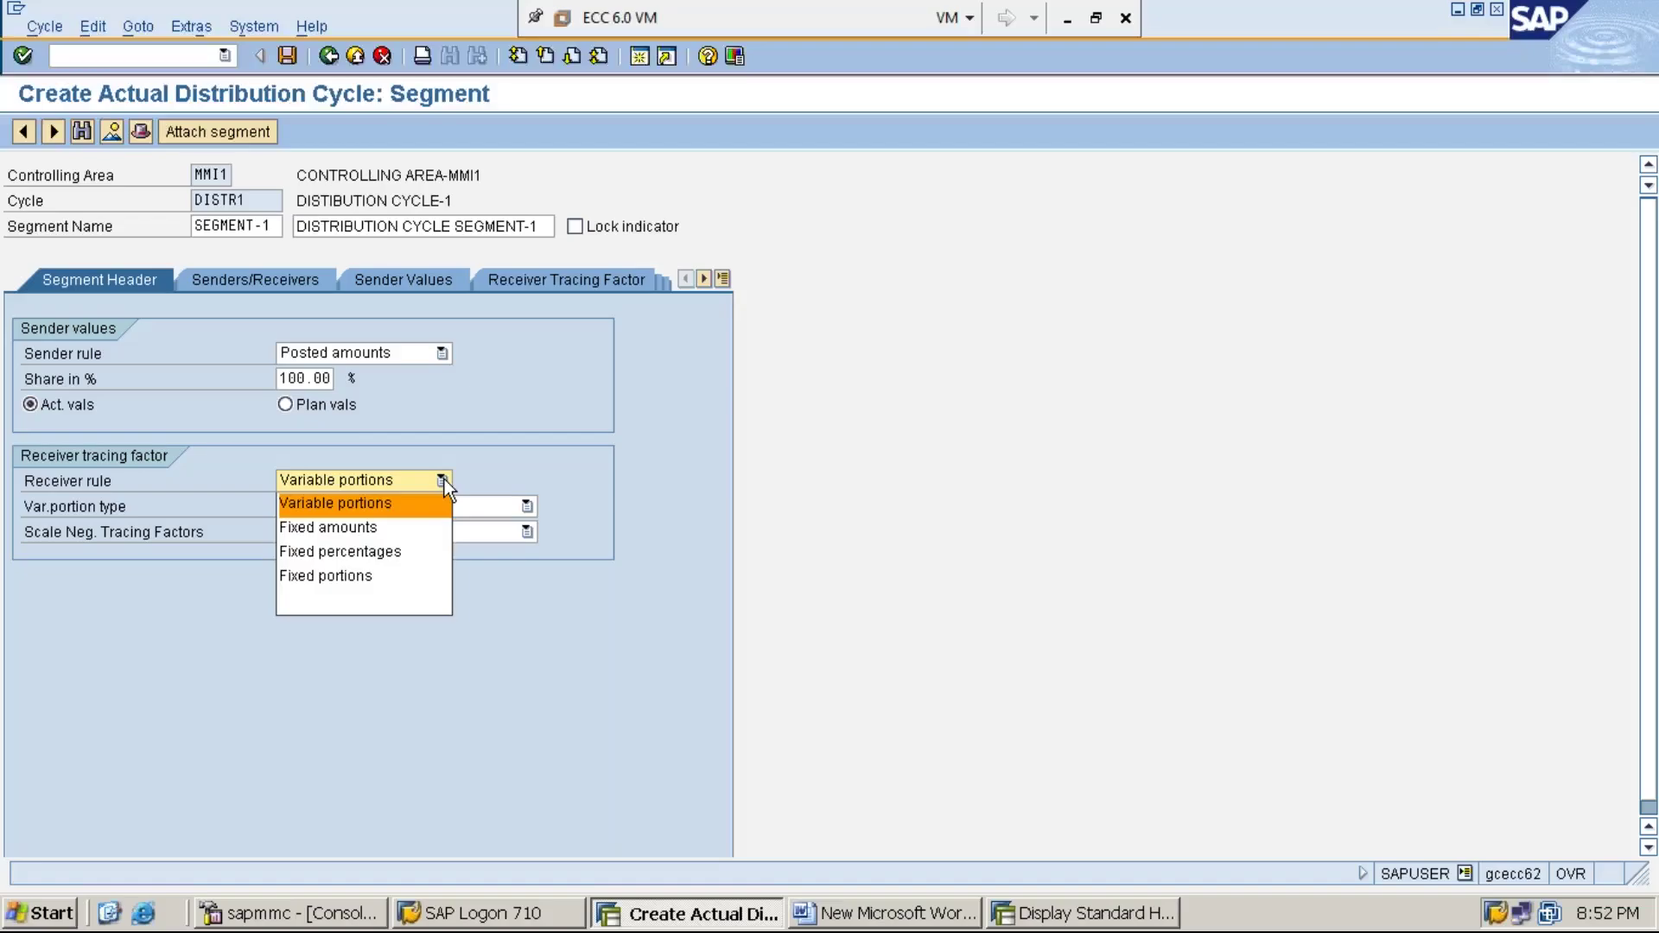
{"action": "key", "text": "Return"}
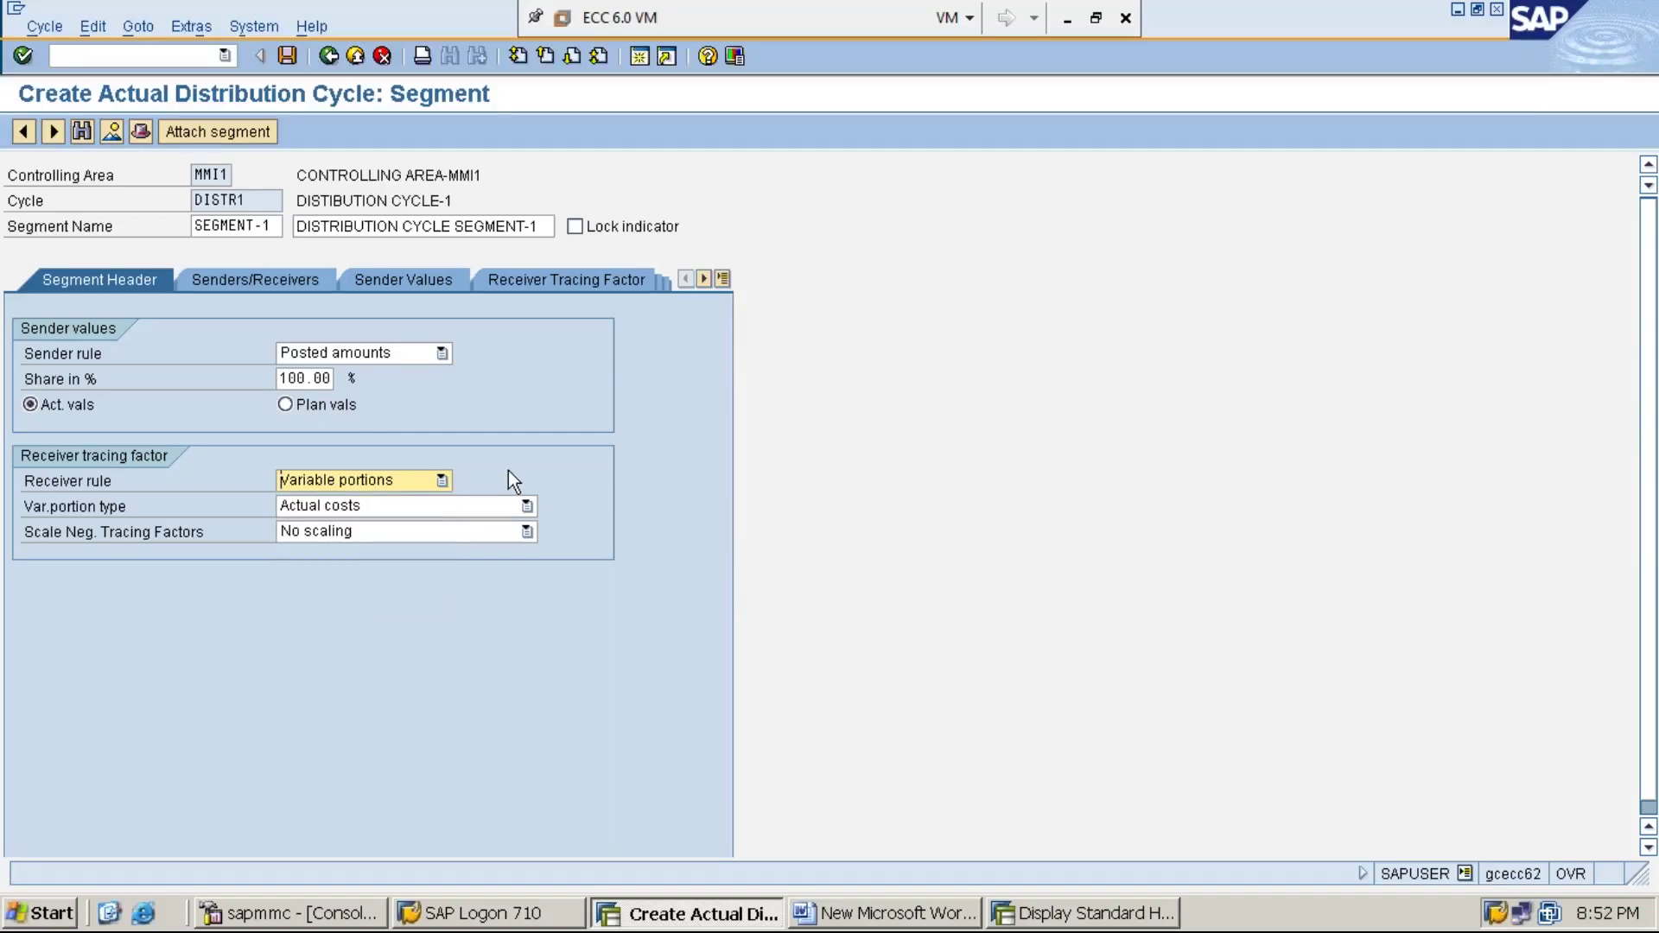
{"action": "left_click", "coordinate": [235, 282]}
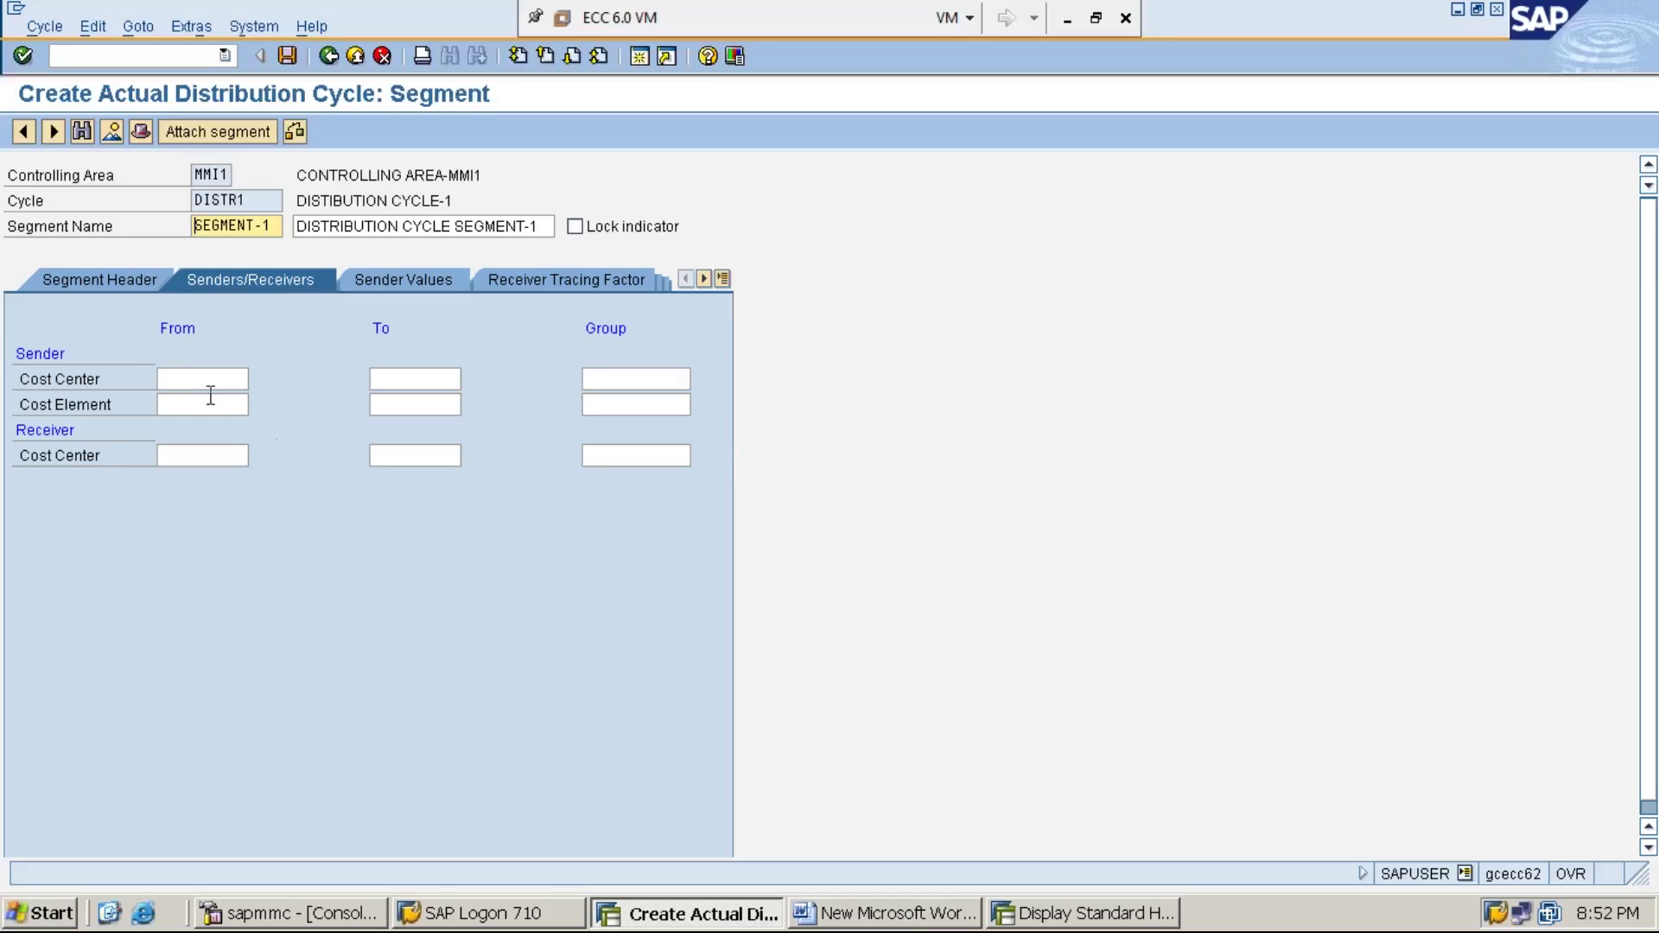
Enter PRODN-1 to PRODN-3 as the segment's sender cost center range
{"action": "left_click", "coordinate": [190, 379]}
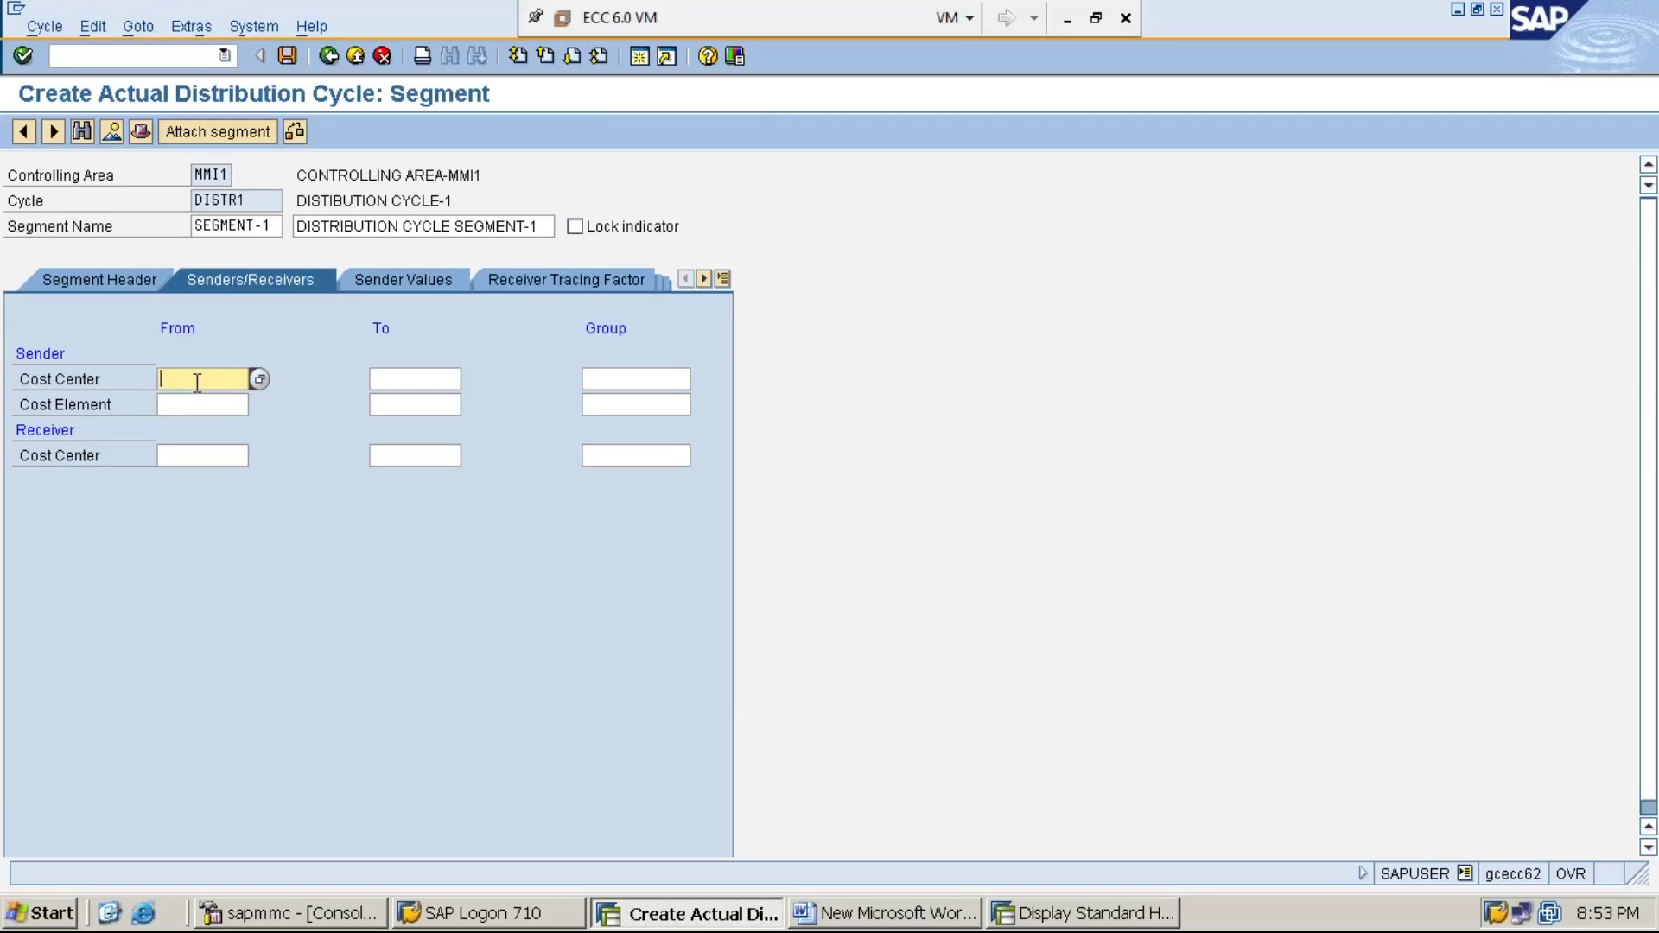
{"action": "type", "text": "PRODN-1"}
{"action": "key", "text": "Tab"}
{"action": "type", "text": "PRODN-2"}
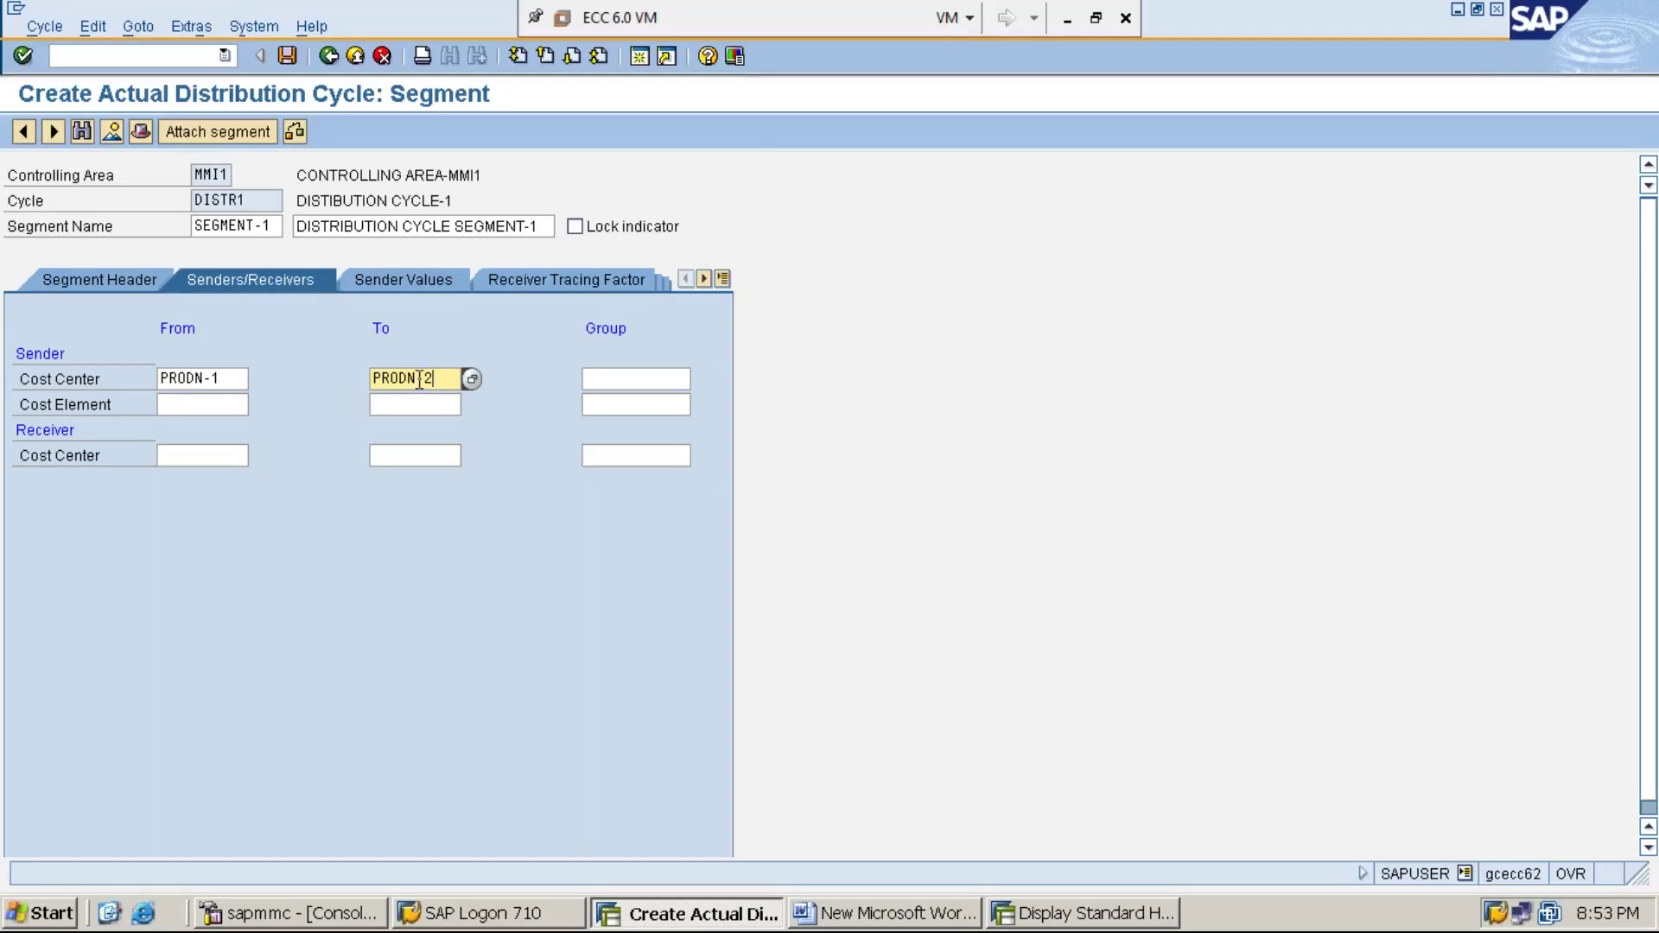
{"action": "key", "text": "BackSpace"}
{"action": "type", "text": "3"}
Set the sender cost element range from 300001 to 399999
{"action": "left_click", "coordinate": [231, 407]}
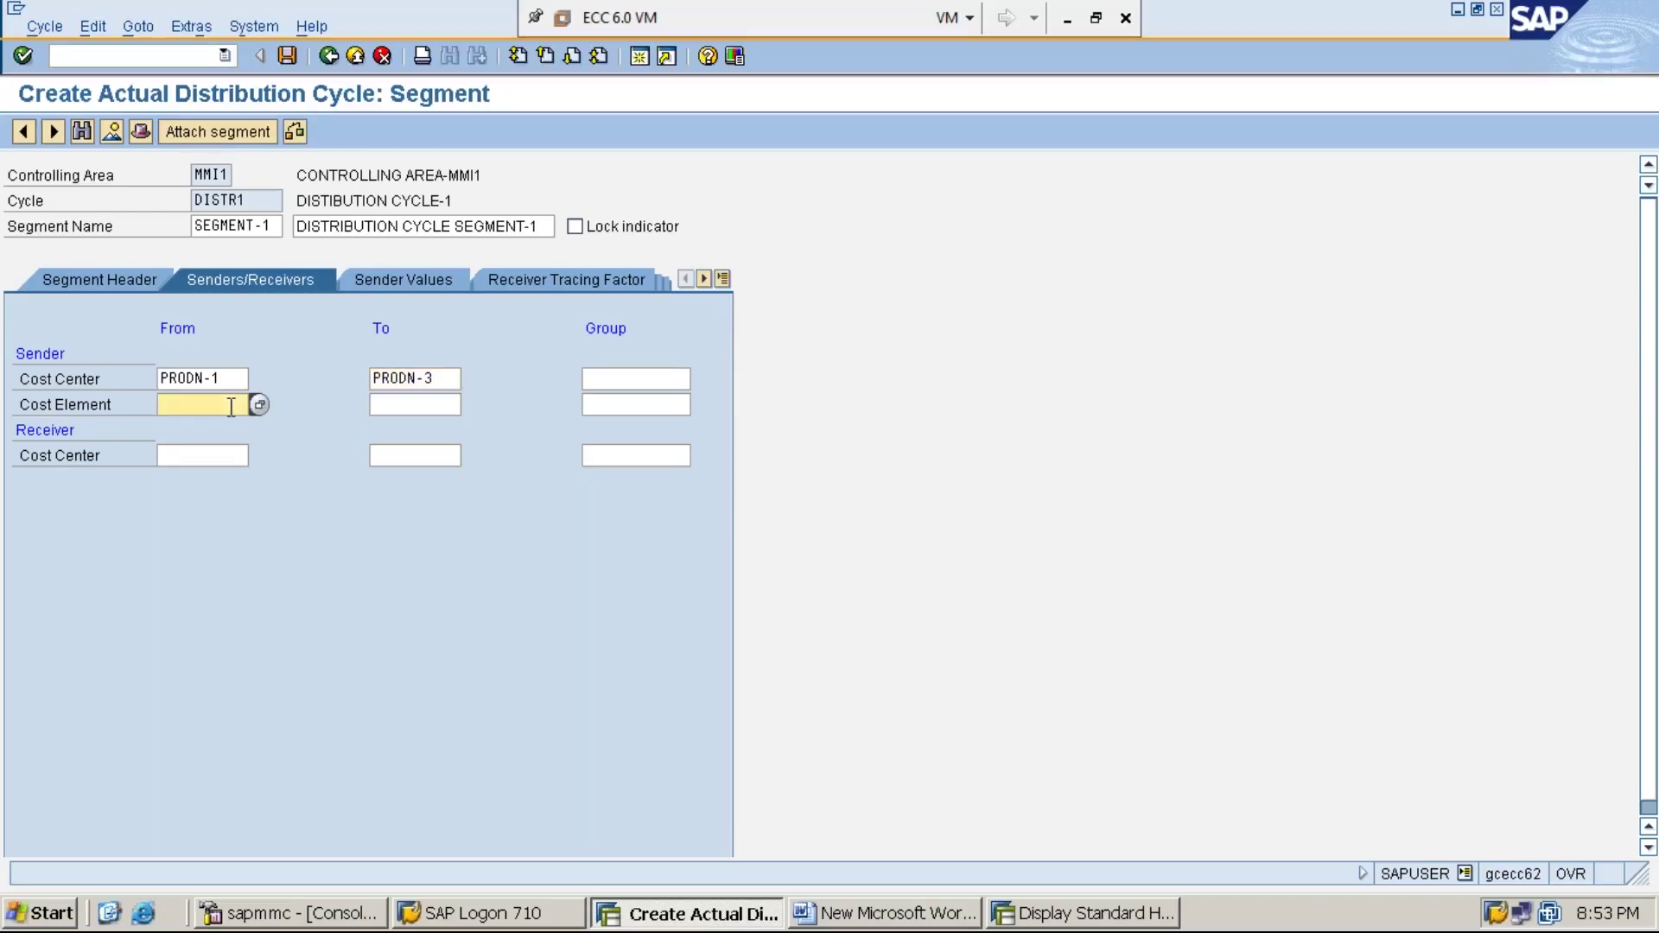
{"action": "type", "text": "300001"}
{"action": "key", "text": "Tab"}
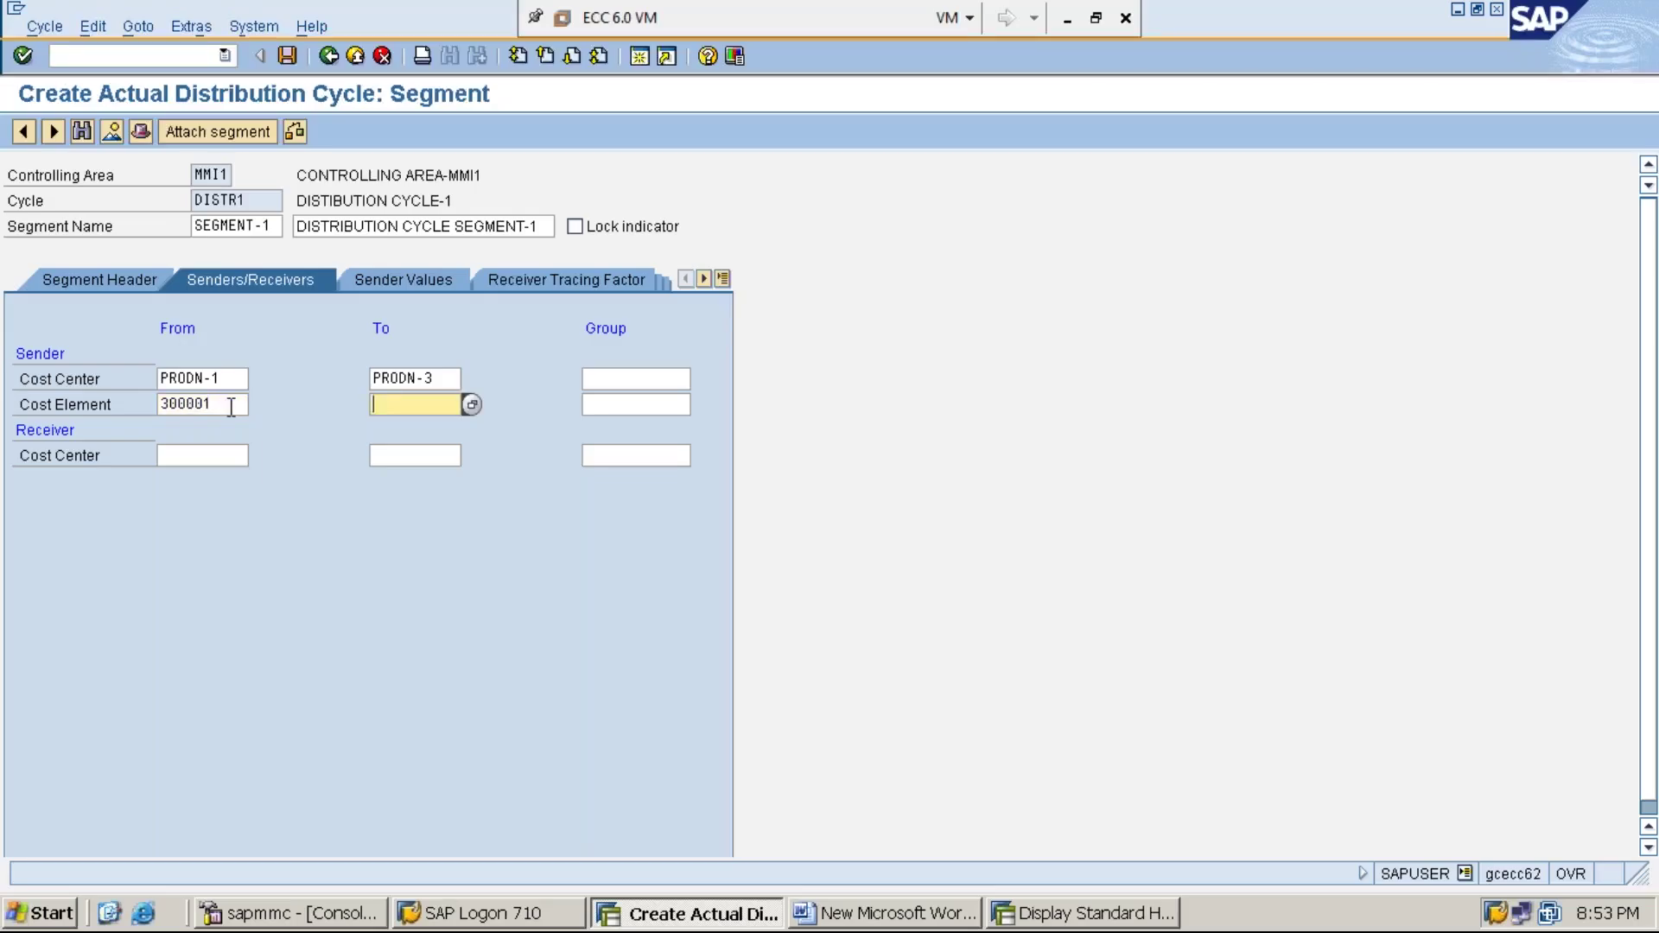
{"action": "type", "text": "399"}
{"action": "type", "text": "9"}
Clear both ends of the sender cost center range
{"action": "left_click", "coordinate": [230, 381]}
{"action": "key", "text": "BackSpace"}
{"action": "key", "text": "BackSpace"}
{"action": "key", "text": "BackSpace"}
{"action": "key", "text": "BackSpace"}
{"action": "key", "text": "BackSpace"}
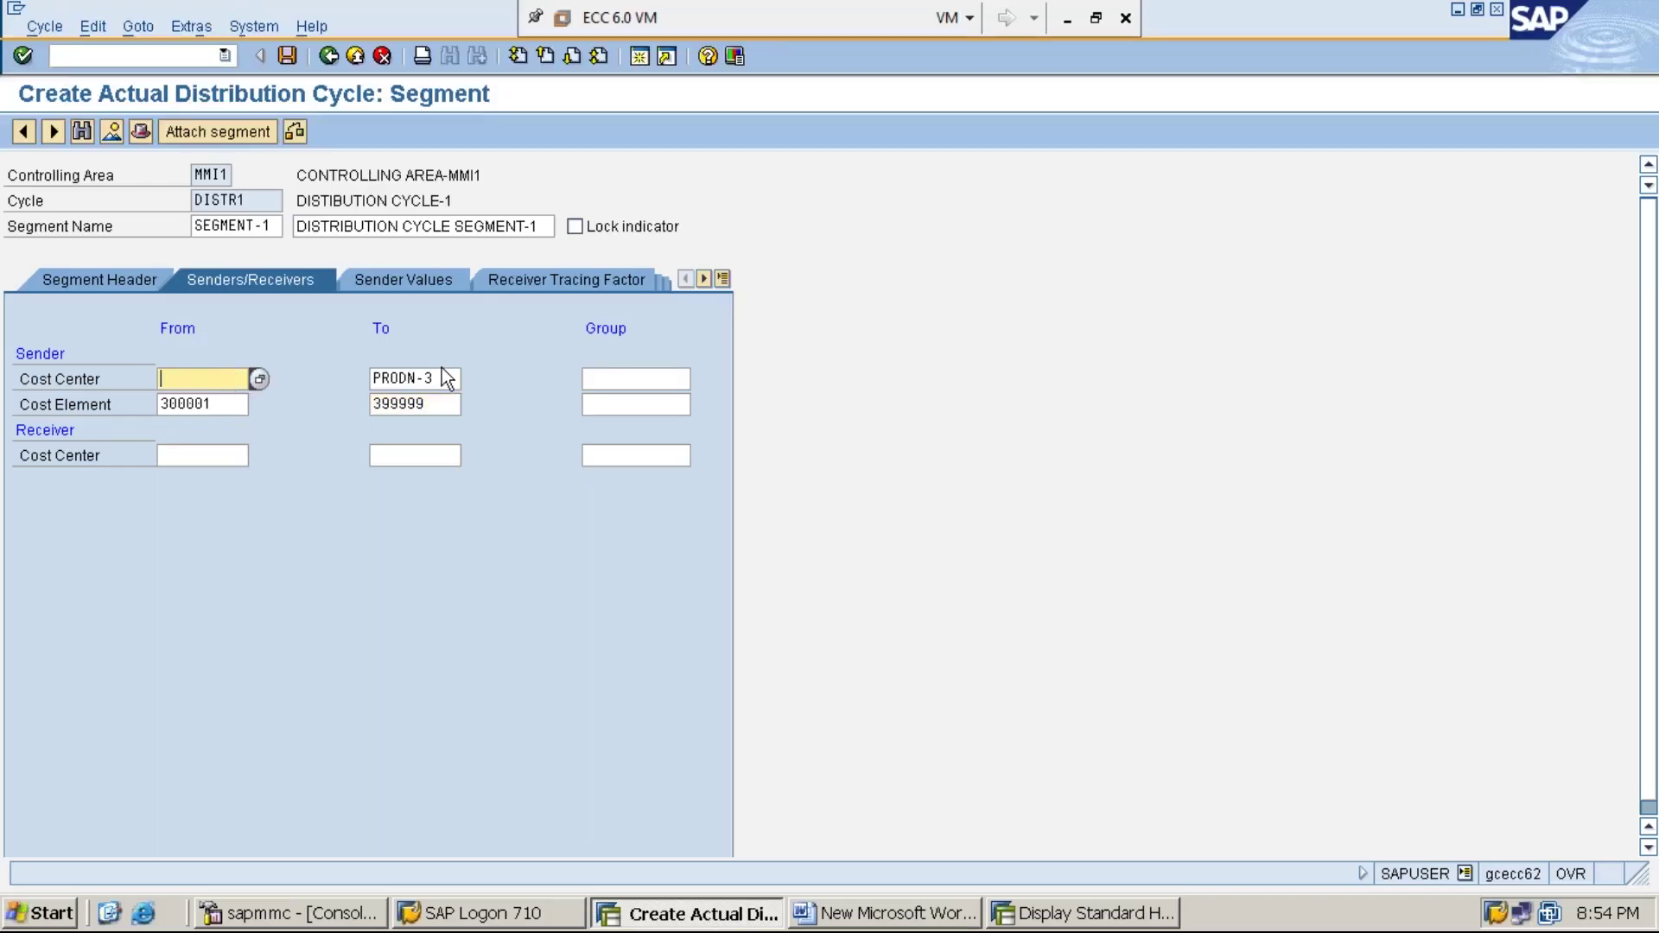
{"action": "left_click", "coordinate": [445, 378]}
{"action": "key", "text": "BackSpace"}
{"action": "key", "text": "BackSpace"}
{"action": "key", "text": "BackSpace"}
{"action": "key", "text": "BackSpace"}
{"action": "key", "text": "BackSpace"}
{"action": "key", "text": "BackSpace"}
{"action": "key", "text": "BackSpace"}
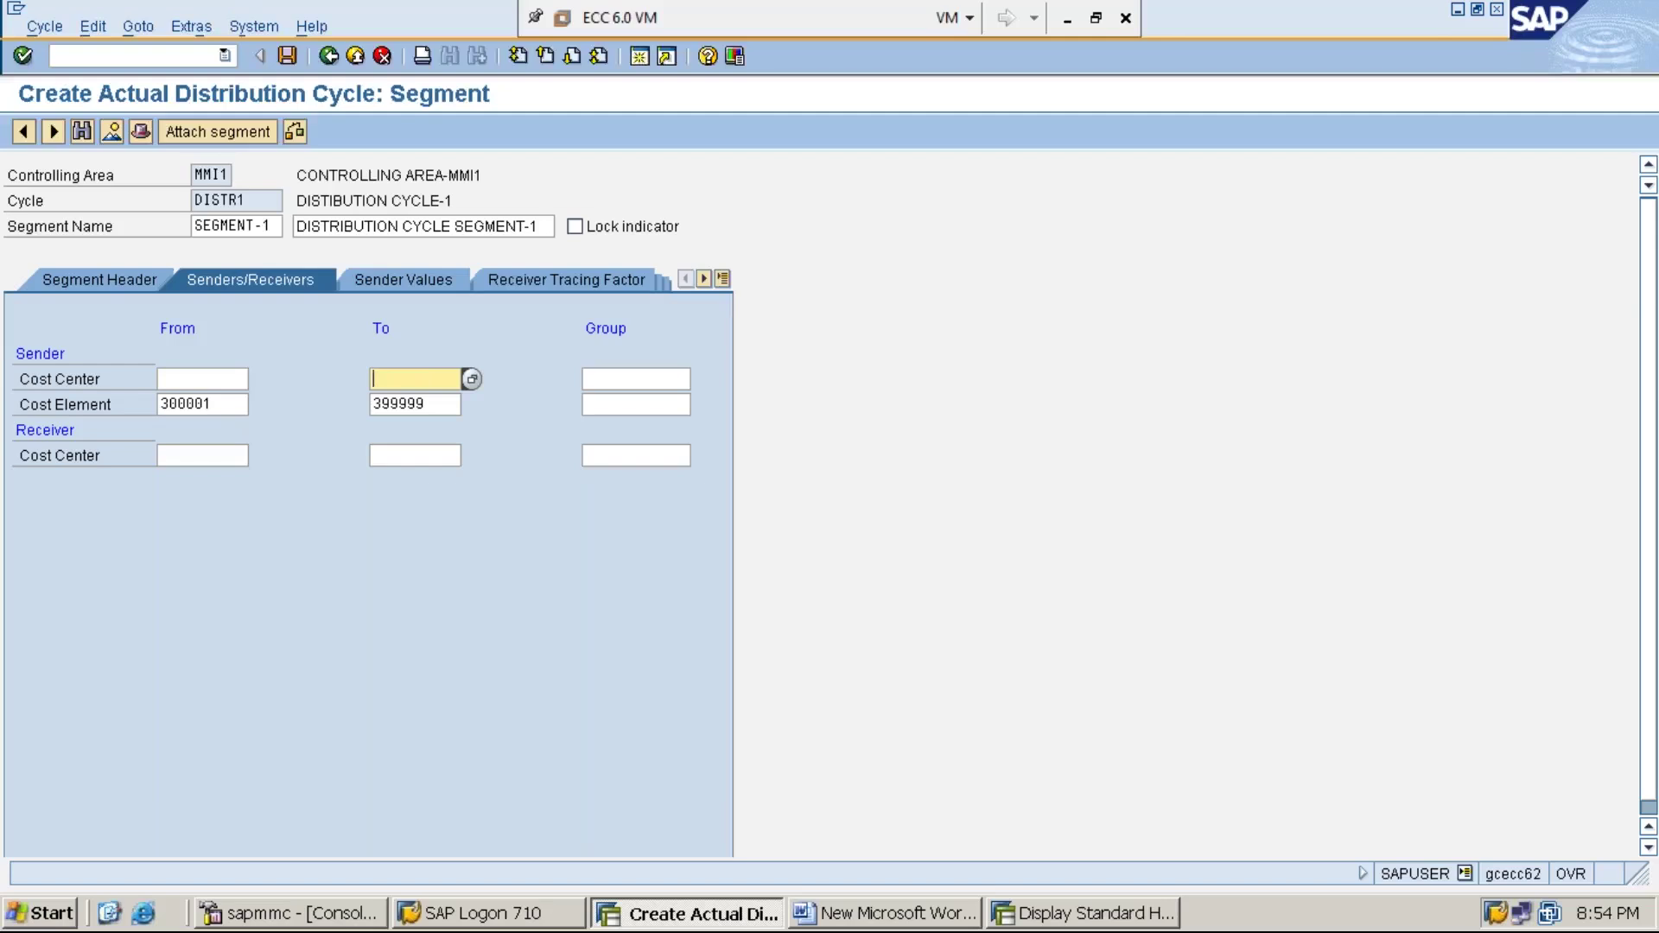
Check the service cost center in the standard hierarchy window, and enter SERVC-1 as the segment's sender cost center
{"action": "left_click", "coordinate": [223, 379]}
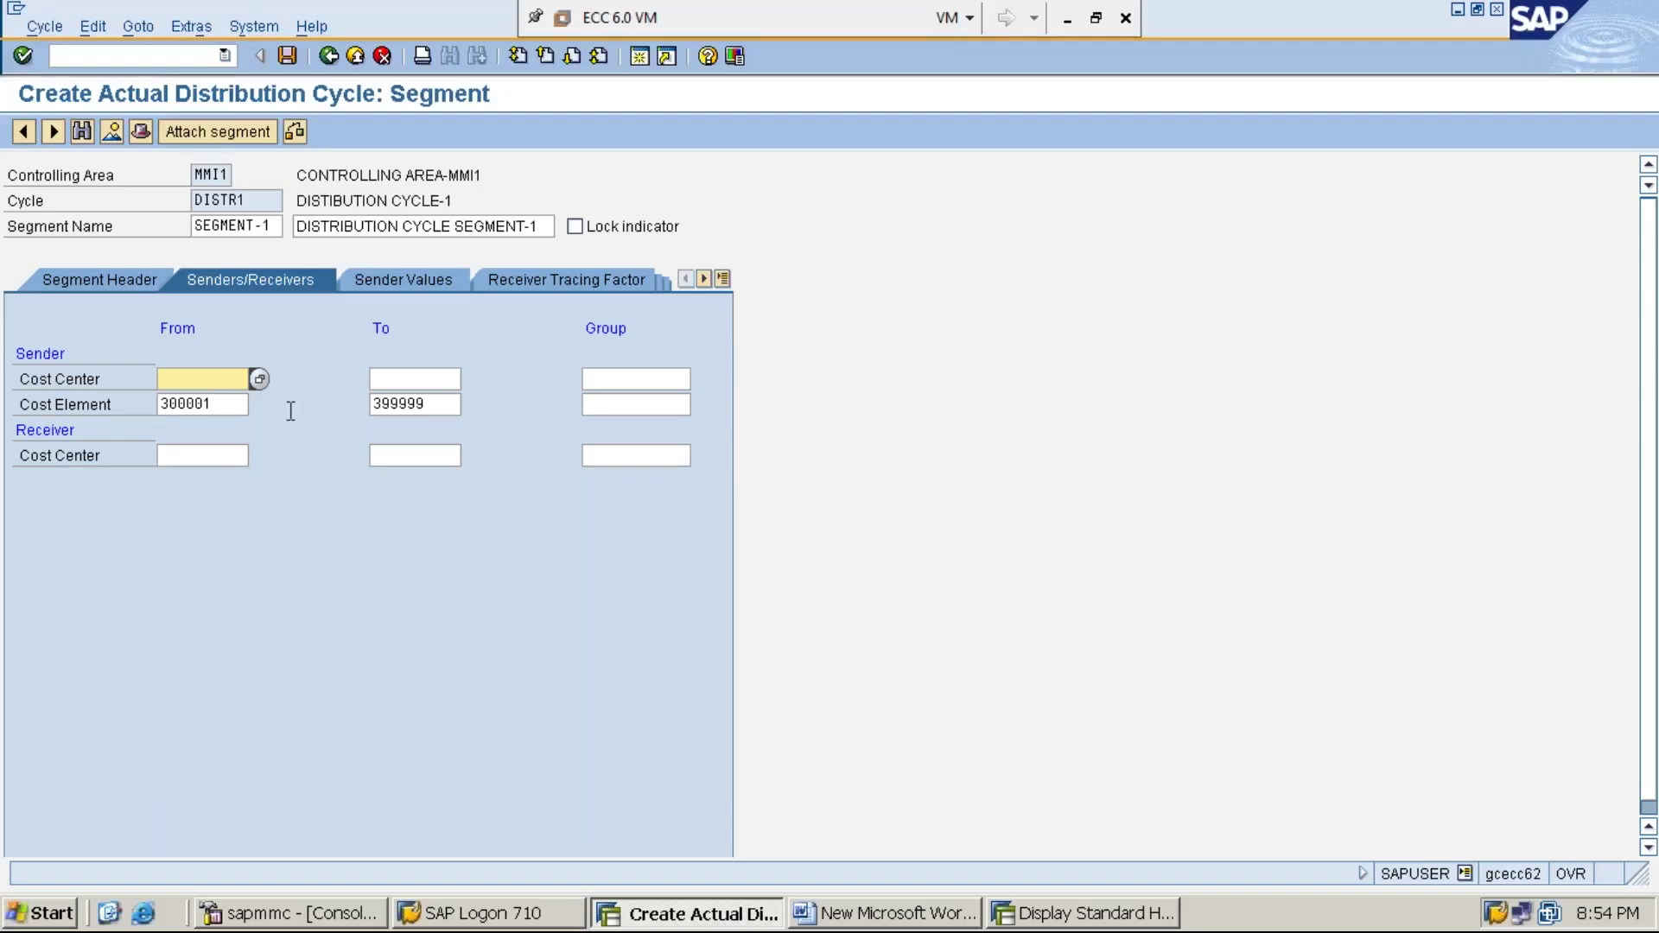
{"action": "left_click", "coordinate": [1082, 921]}
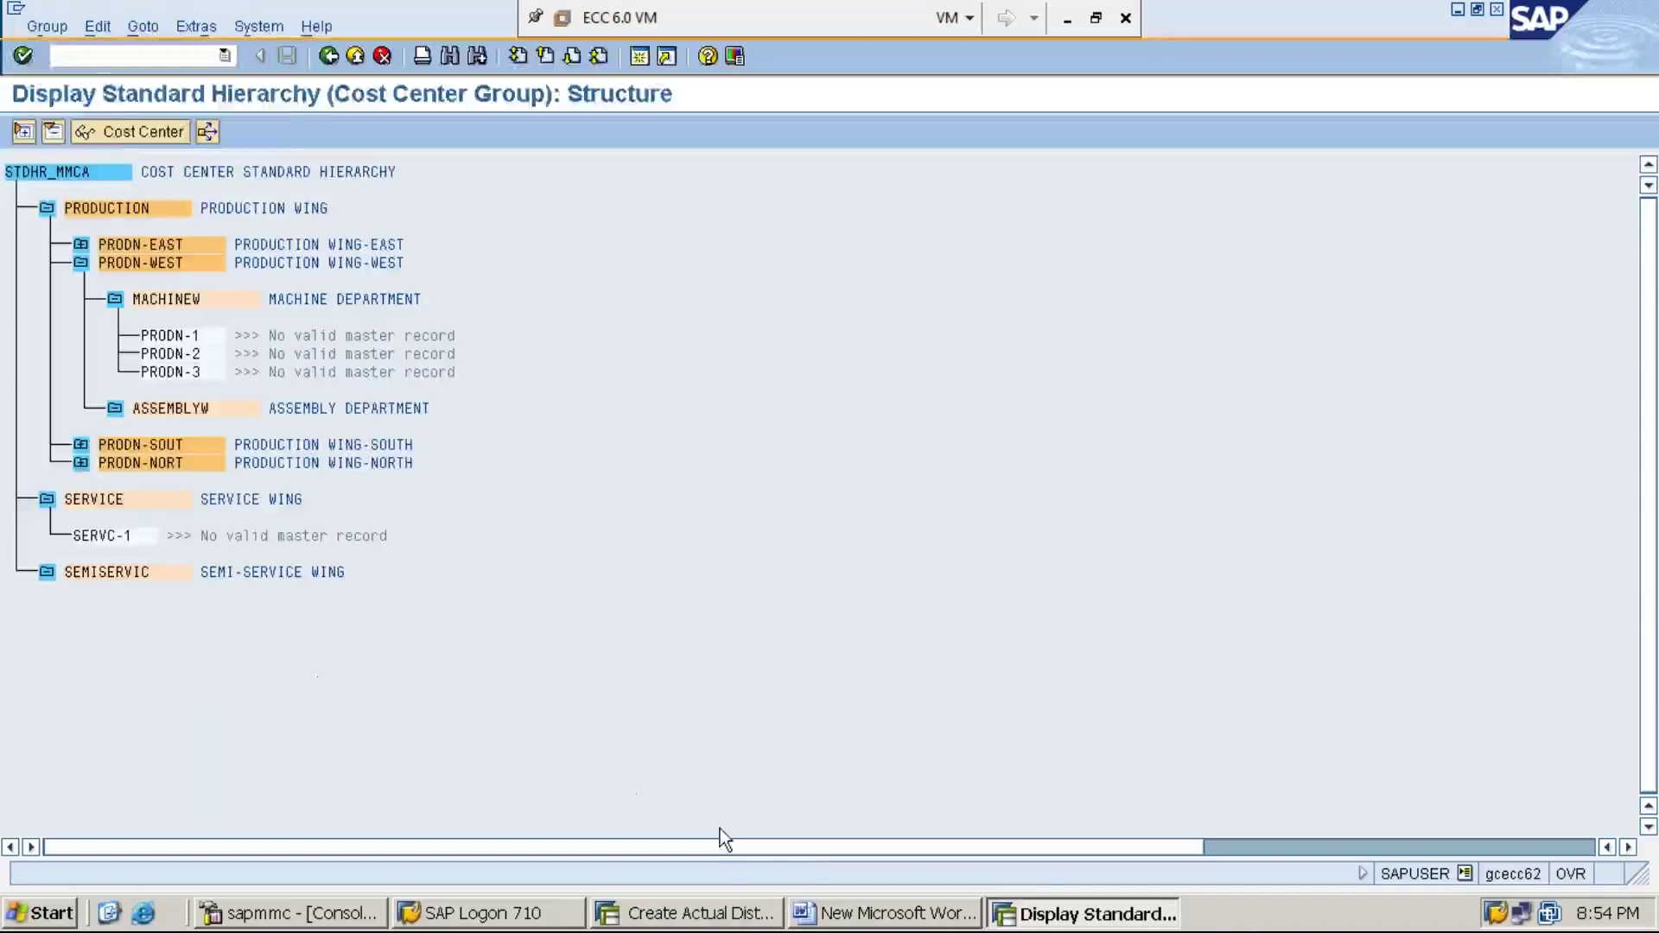
{"action": "left_click", "coordinate": [714, 921]}
{"action": "type", "text": "SERVC-1"}
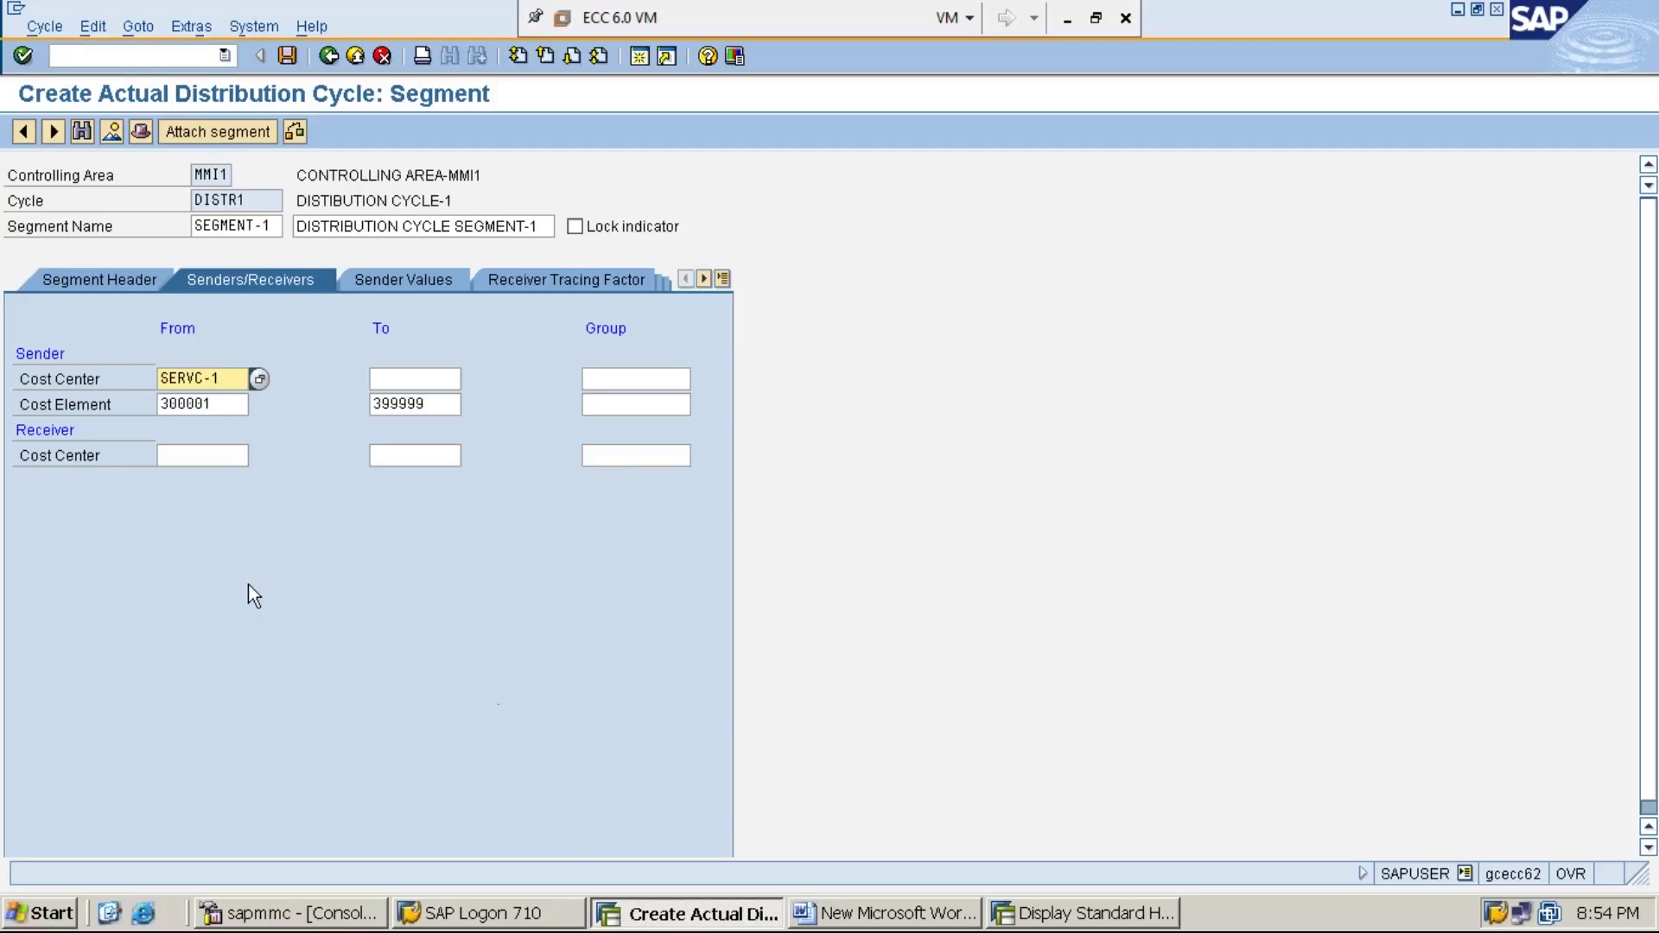
Enter PRODN-1 to PRODN-3 as the segment's receiver cost center range
{"action": "left_click", "coordinate": [216, 405]}
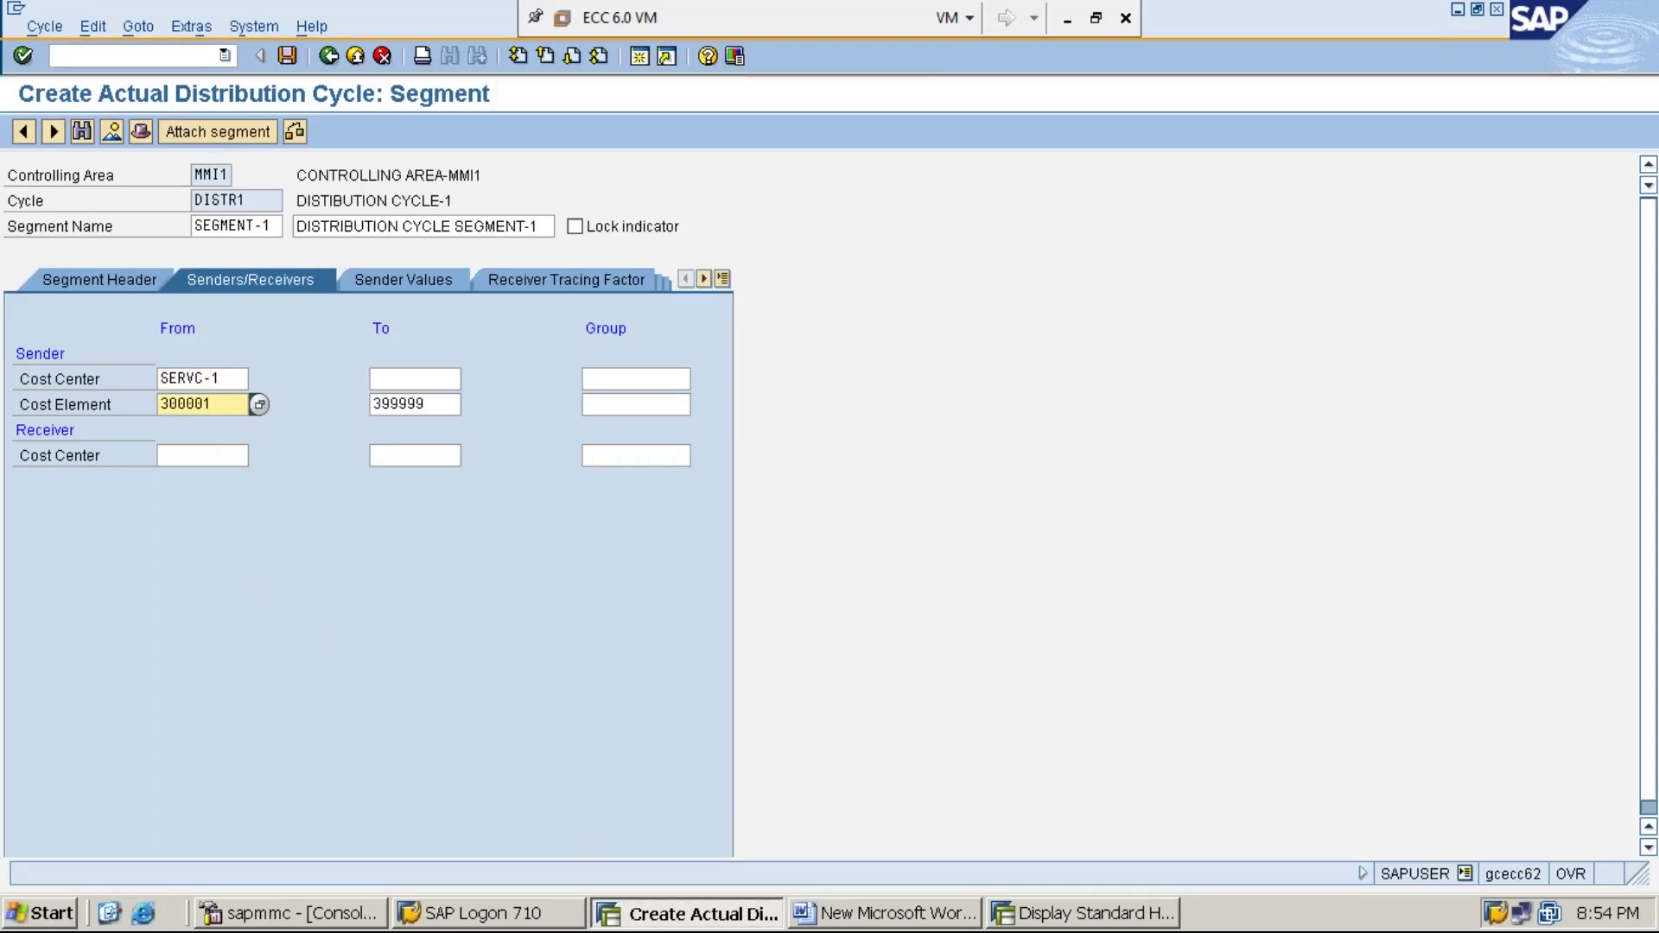
{"action": "left_click", "coordinate": [440, 403]}
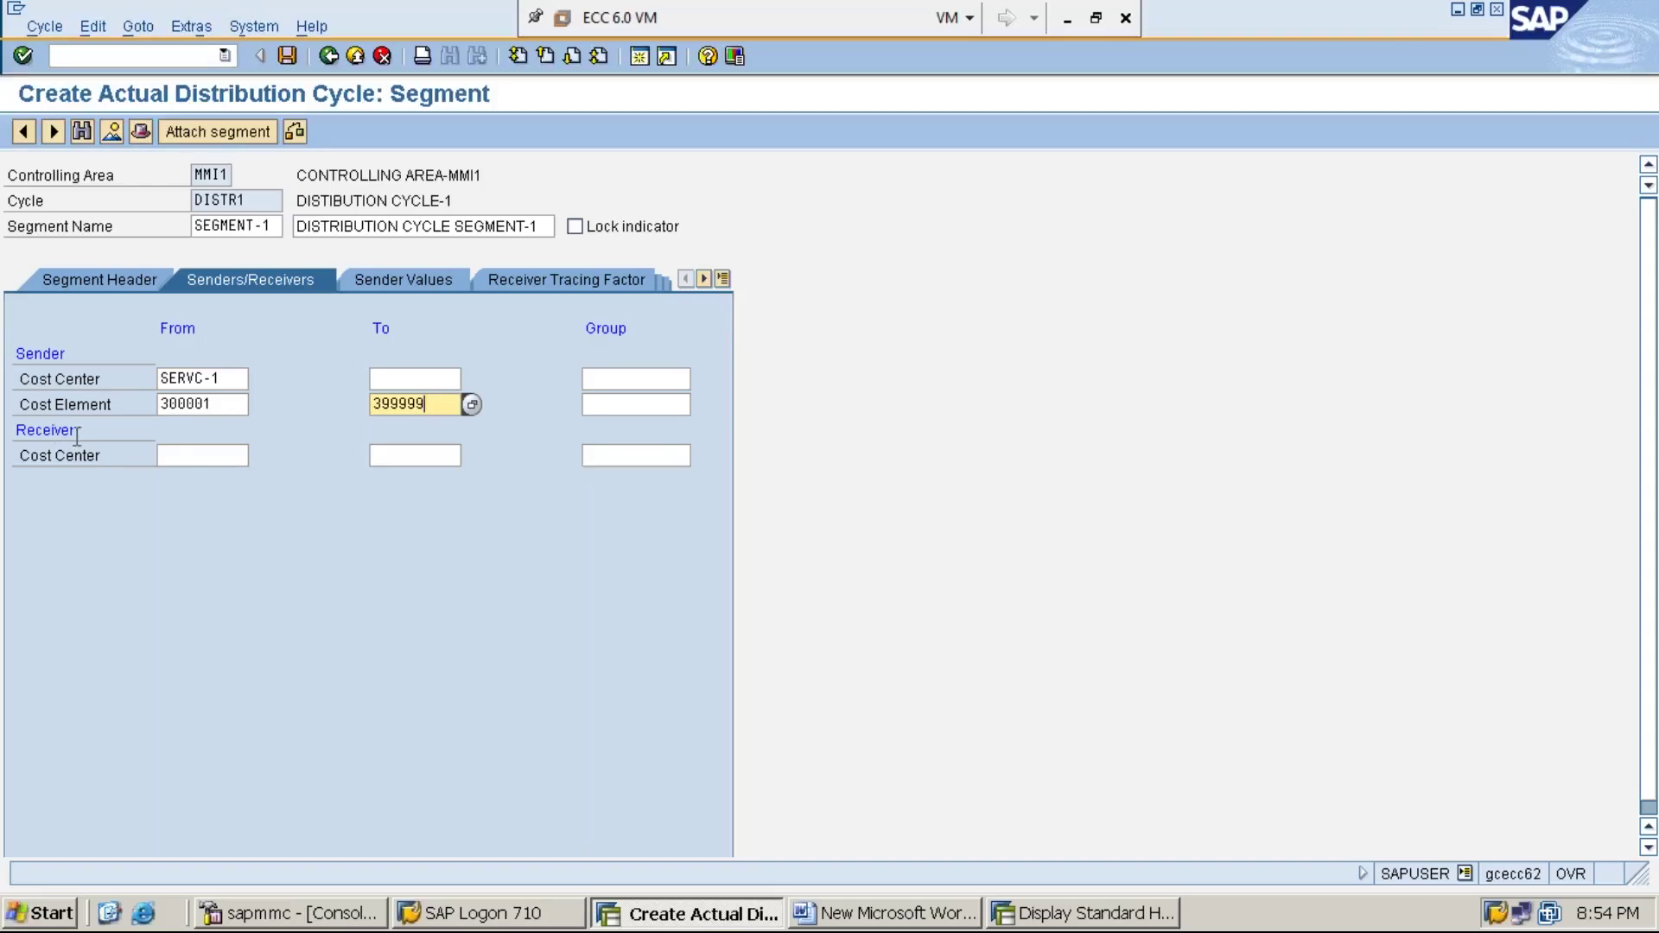
{"action": "left_click", "coordinate": [188, 458]}
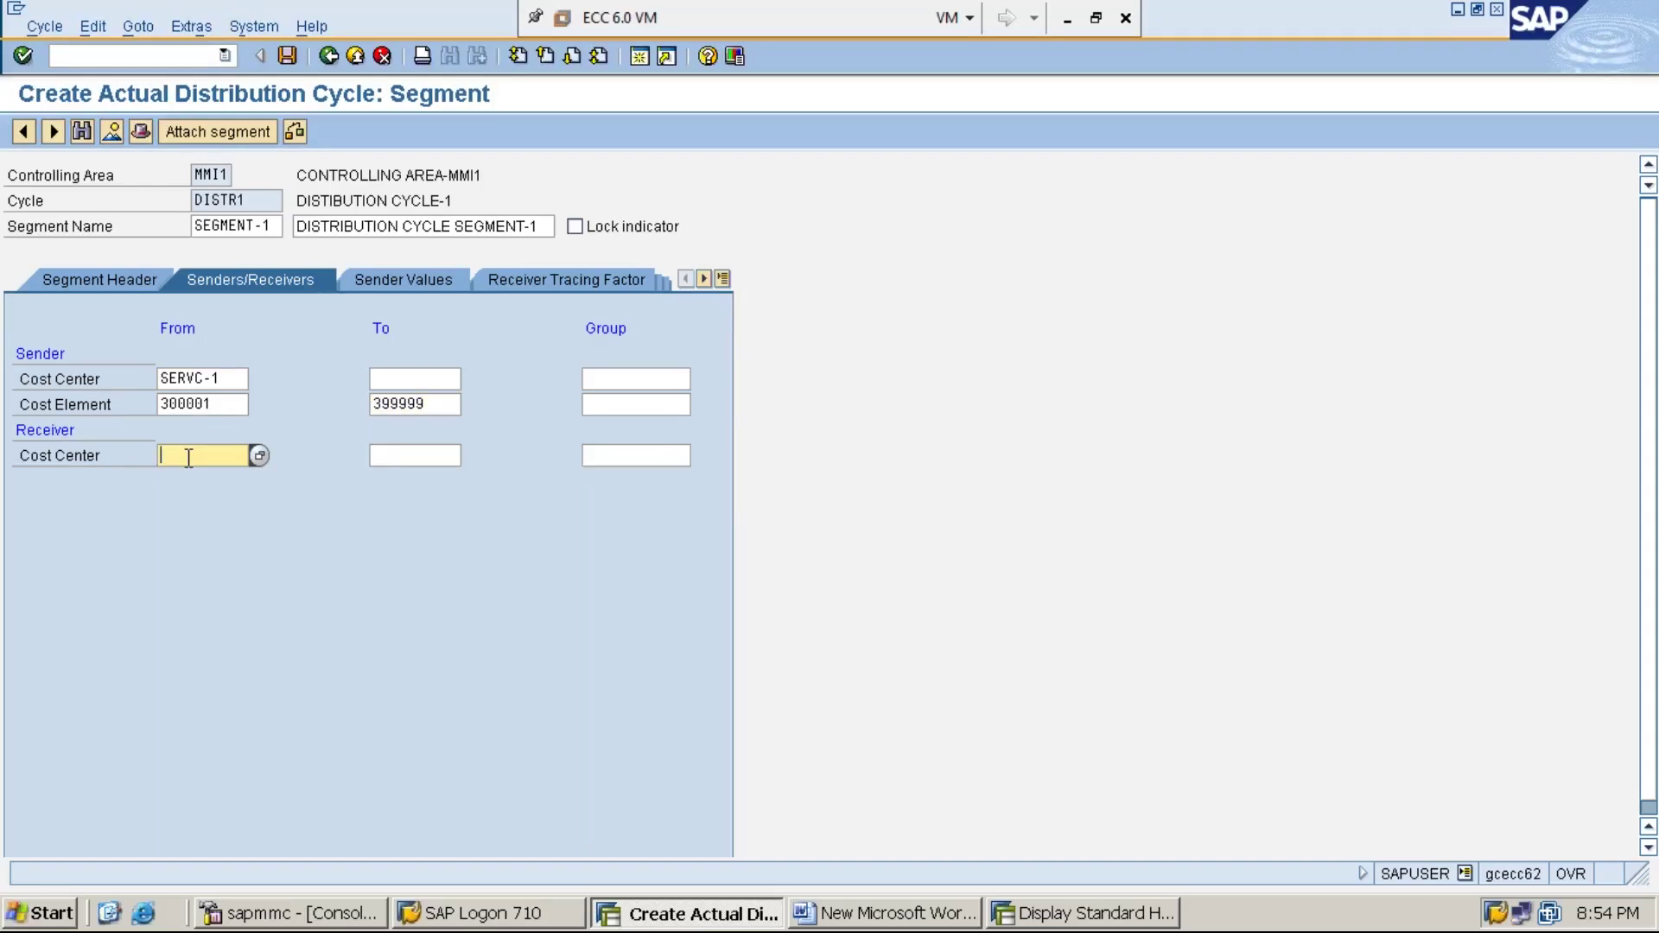
{"action": "type", "text": "PRODN-1"}
{"action": "key", "text": "Tab"}
{"action": "type", "text": "PRODN-3"}
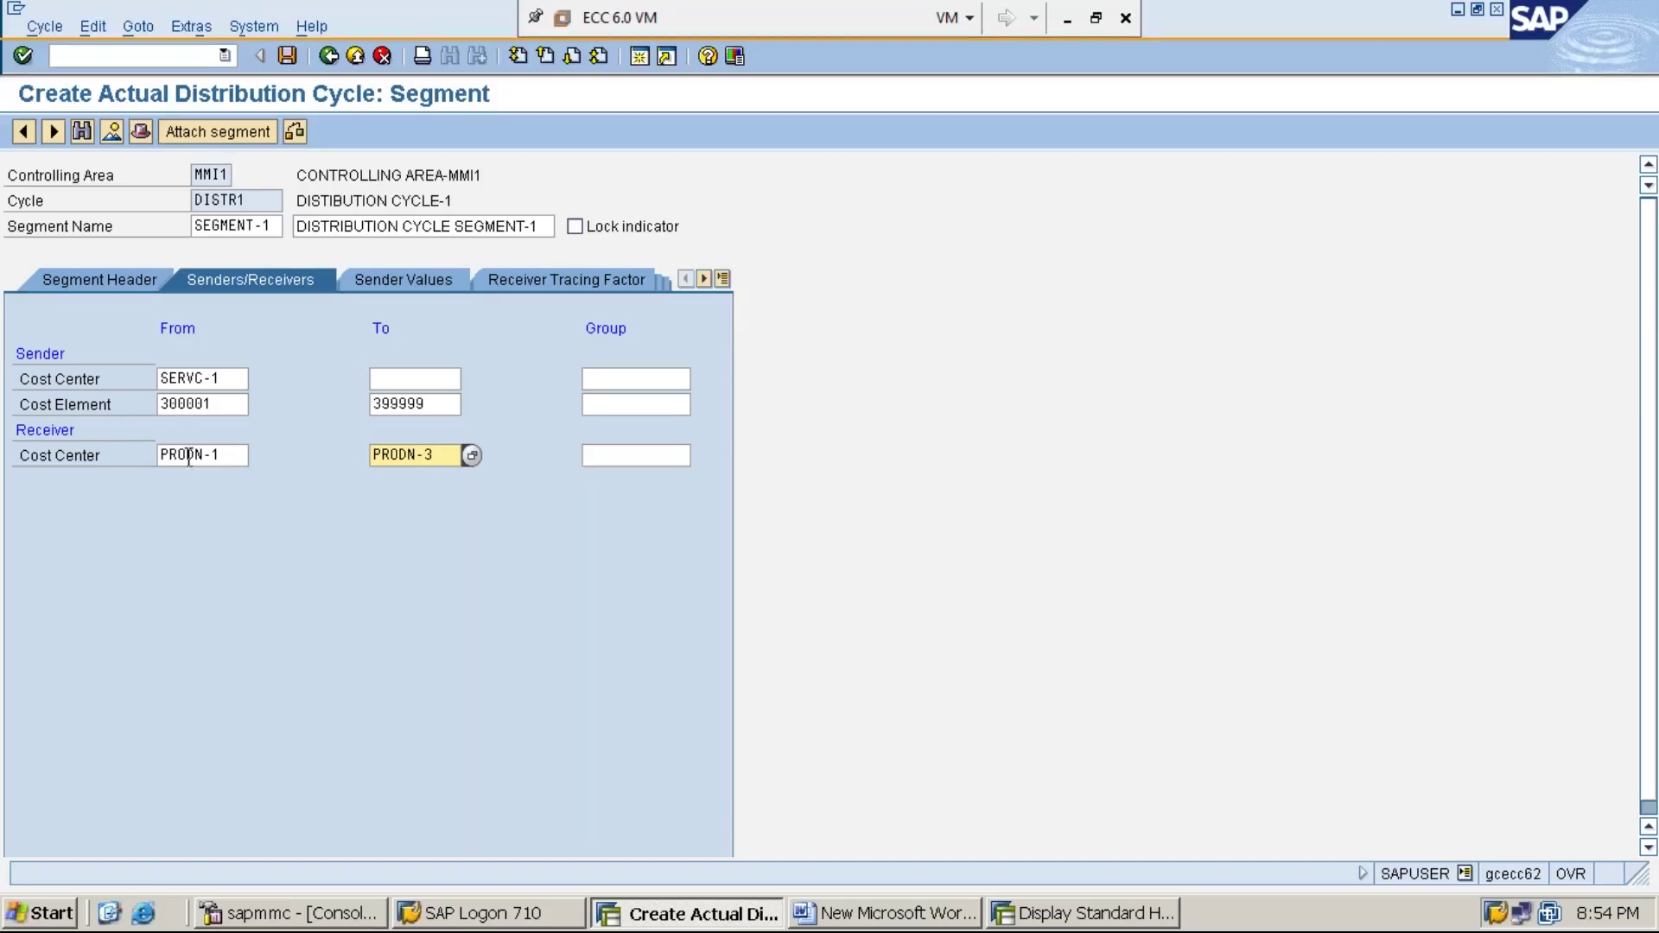
{"action": "left_click", "coordinate": [233, 378]}
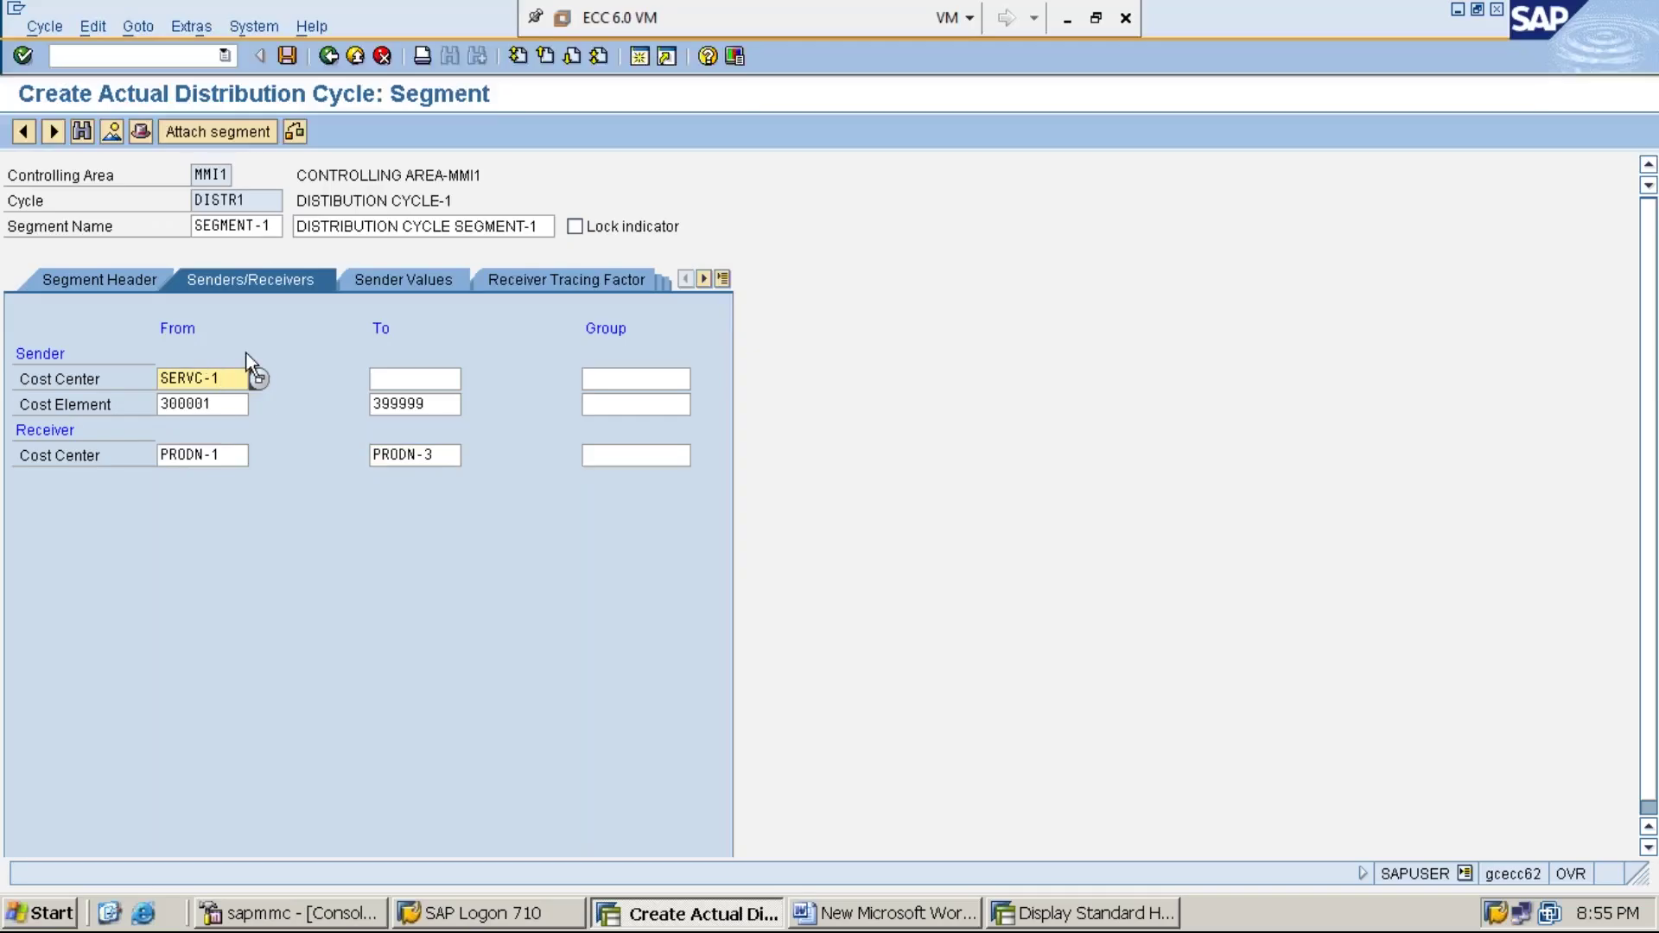
{"action": "left_click_drag", "start_coordinate": [224, 379], "coordinate": [147, 379]}
{"action": "left_click", "coordinate": [223, 455]}
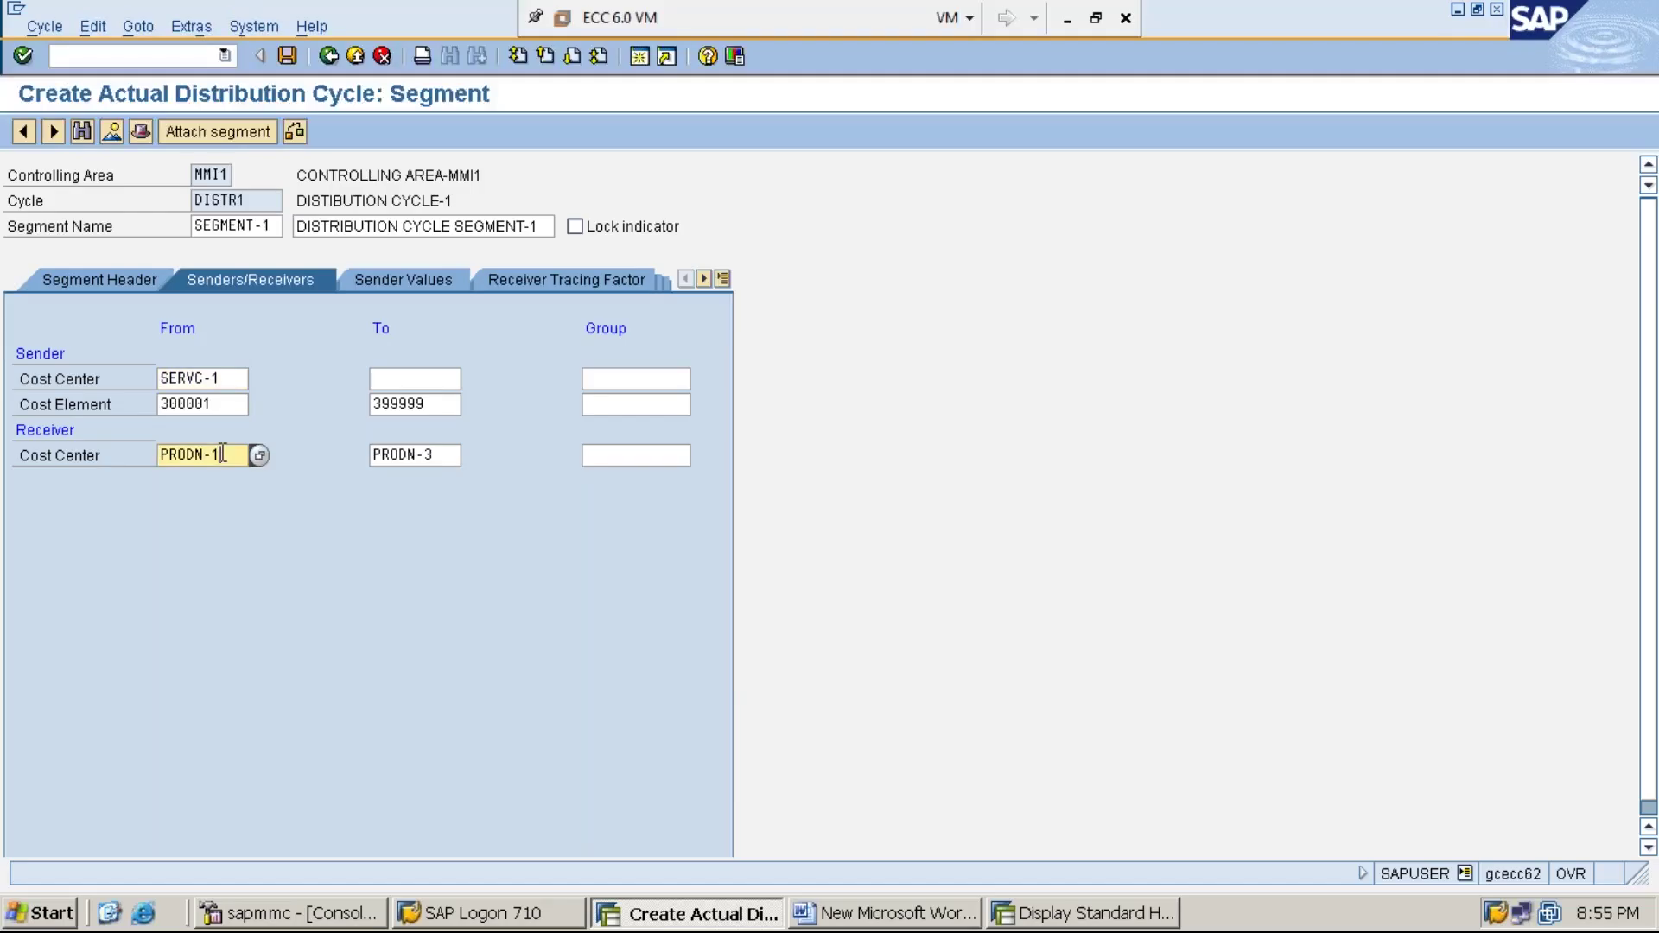
{"action": "left_click", "coordinate": [232, 382]}
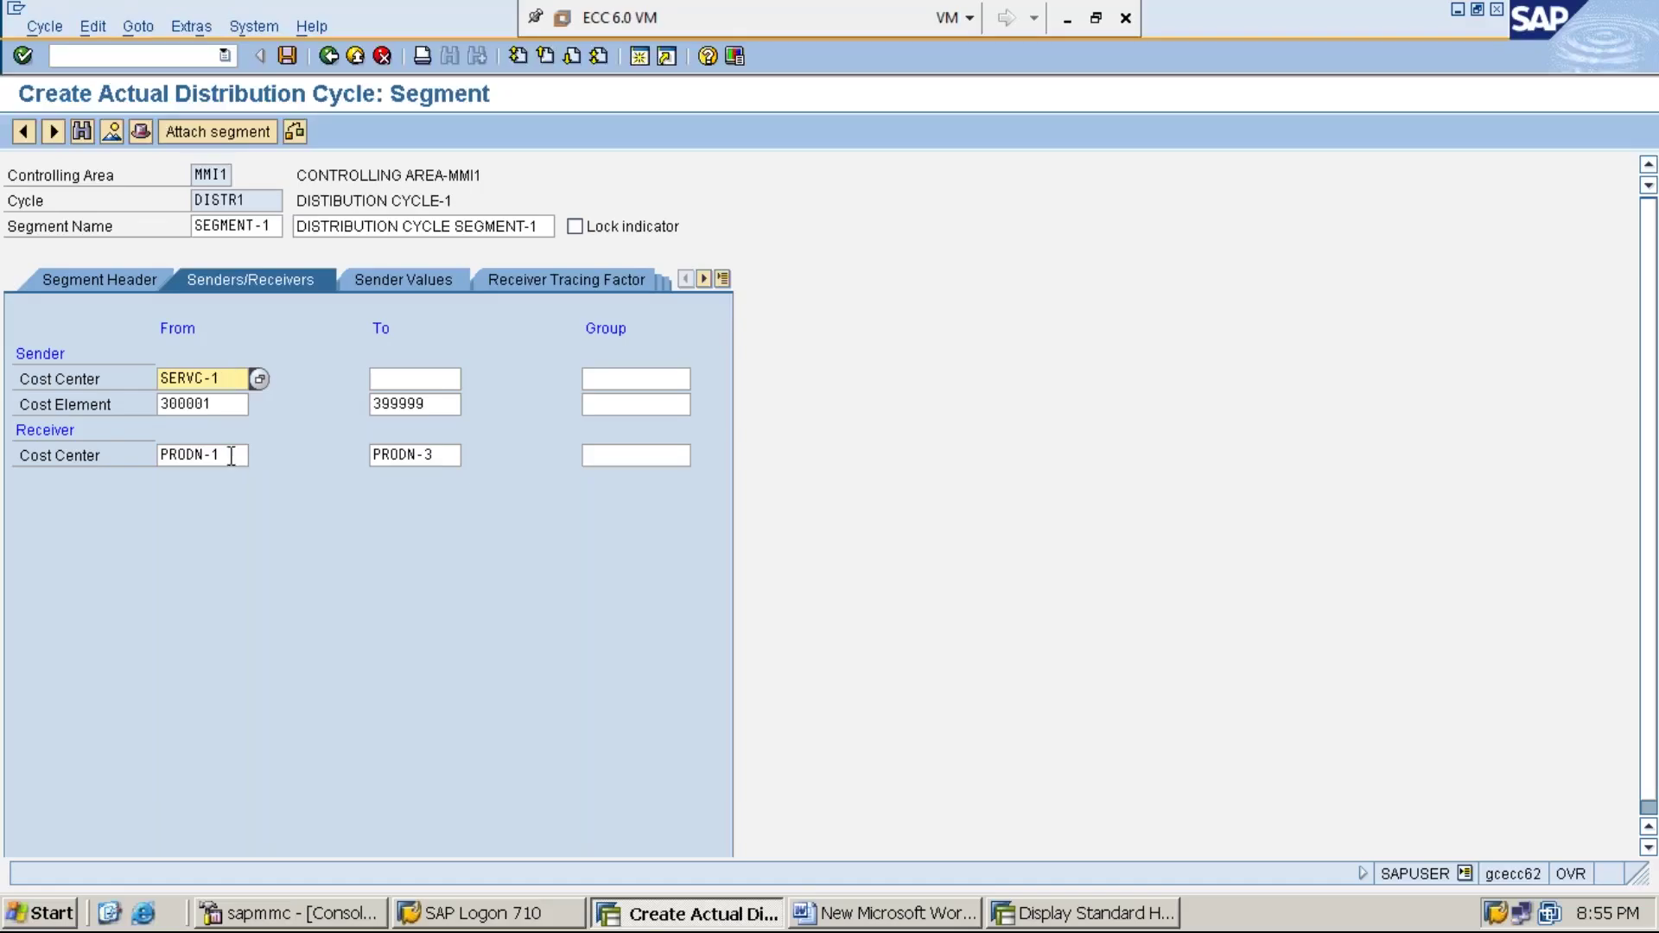
{"action": "left_click", "coordinate": [226, 456]}
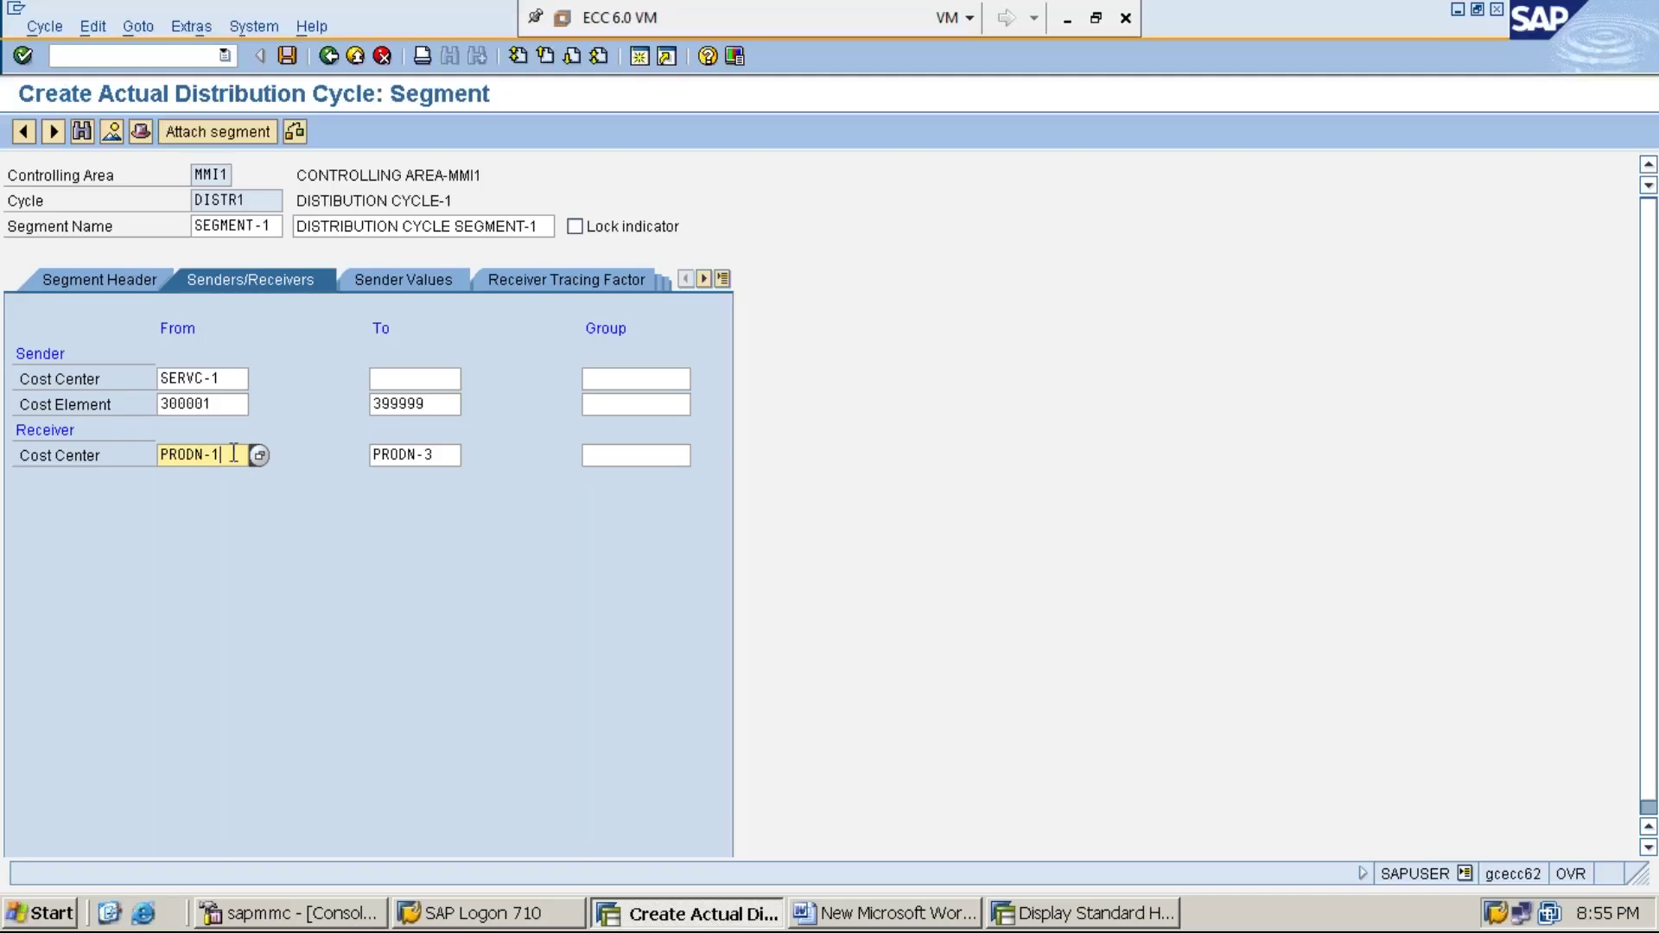
Review the segment's sender values and receiver tracing factor settings, and try to open the receiver weighting factors
{"action": "left_click", "coordinate": [406, 280]}
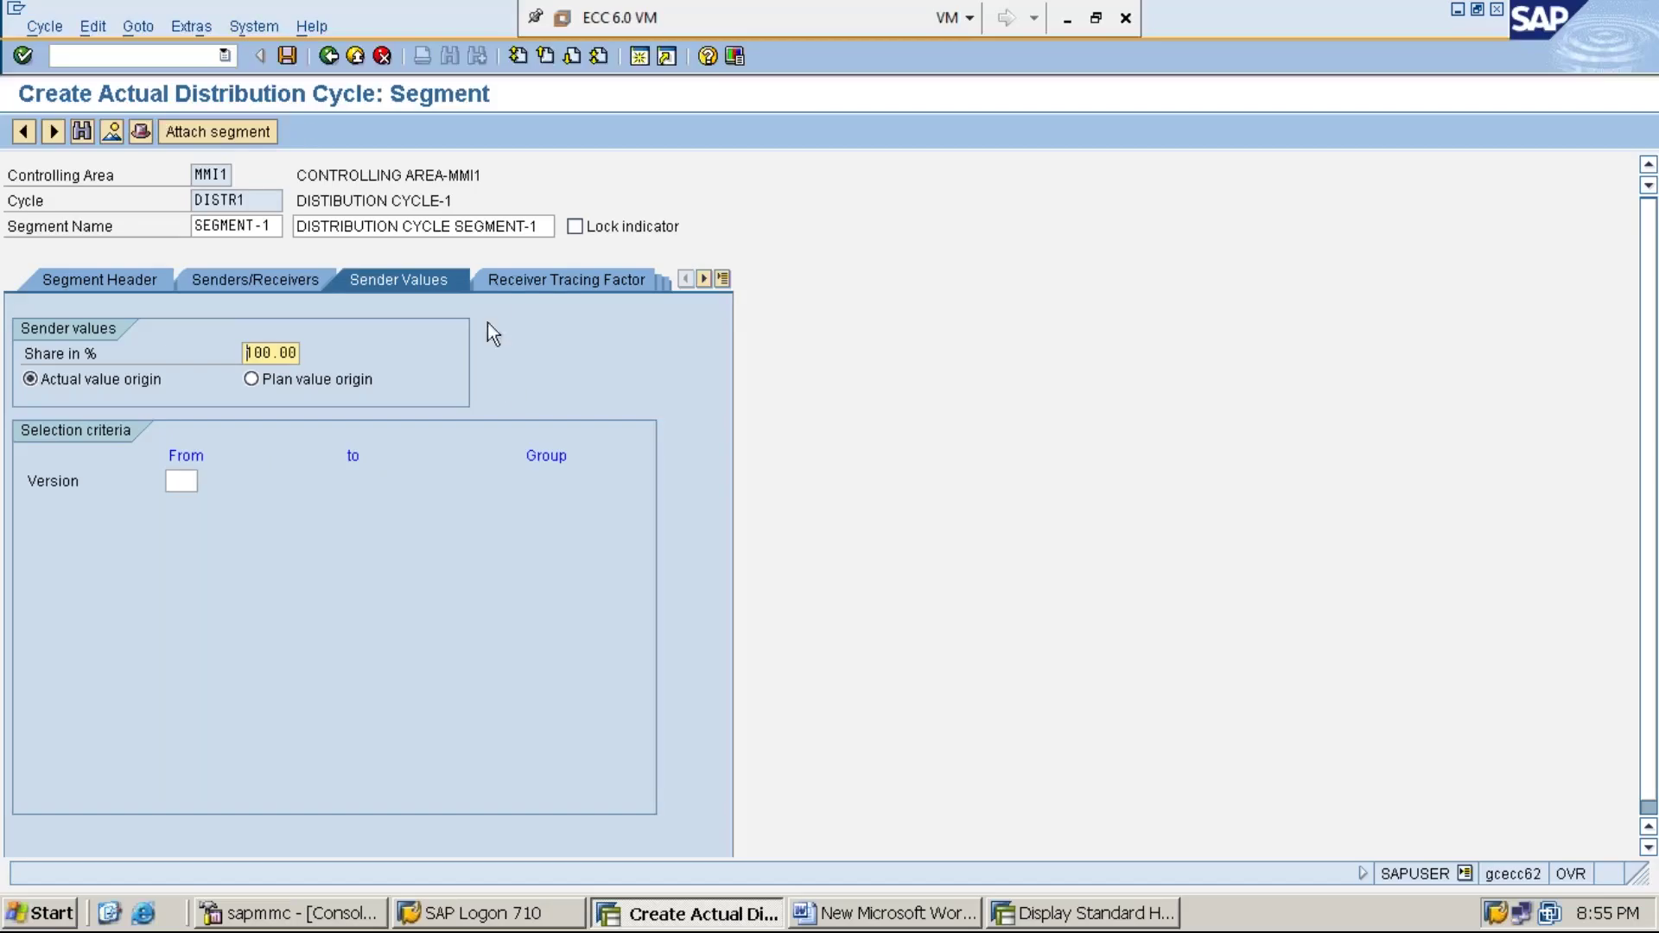
{"action": "left_click", "coordinate": [550, 280]}
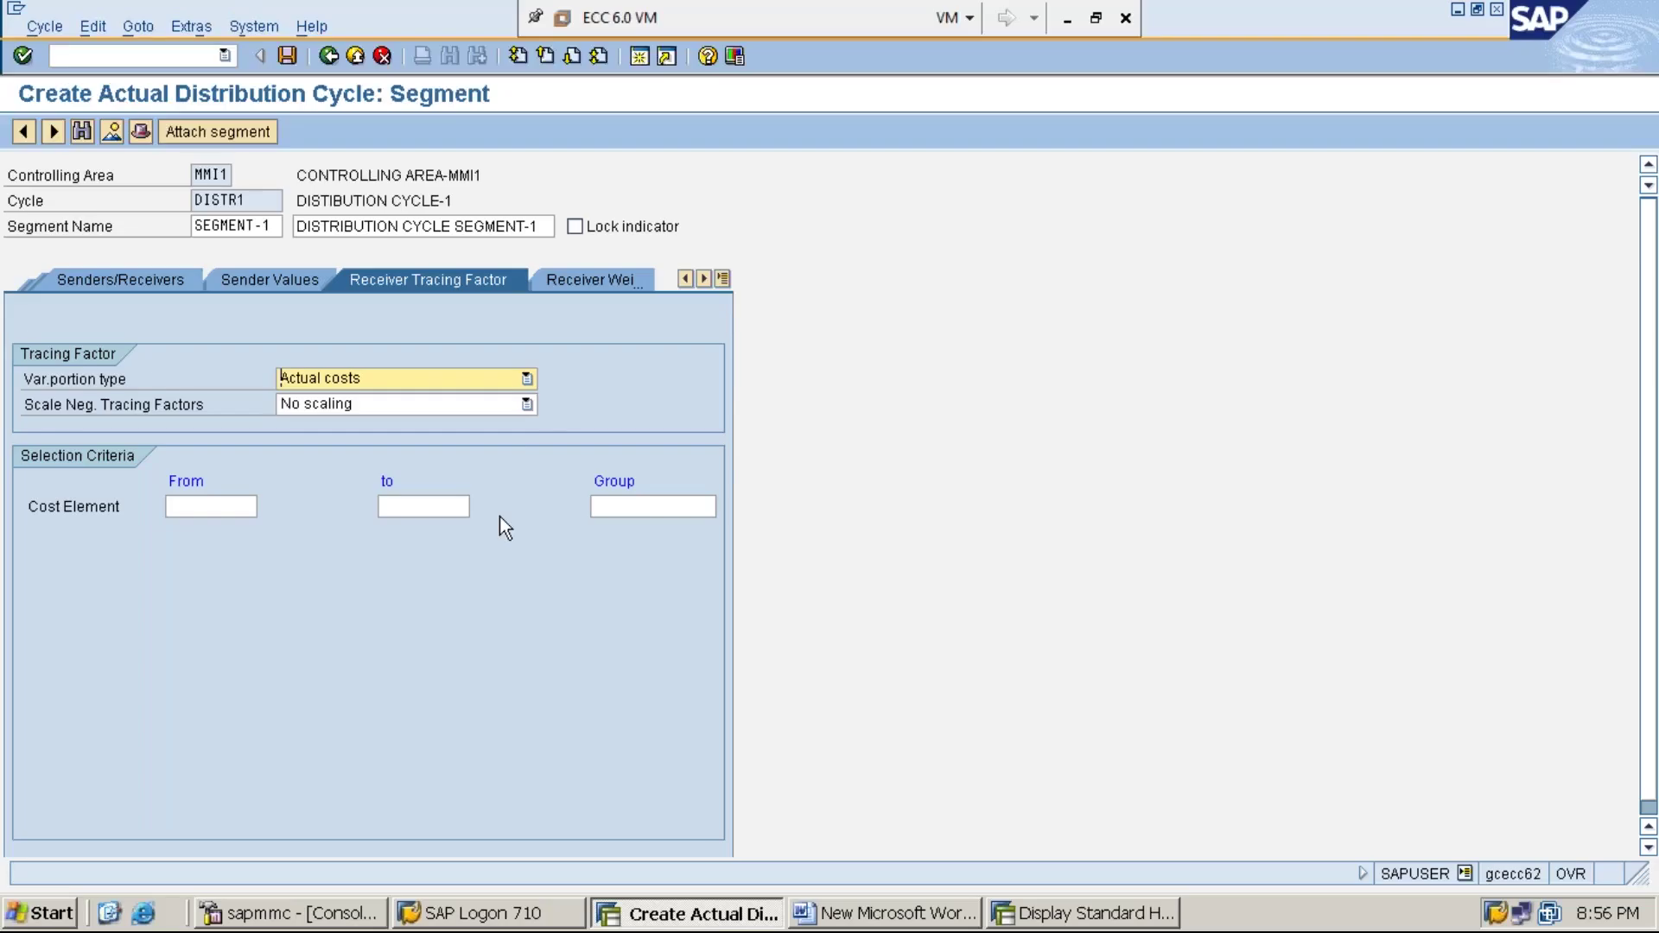
{"action": "left_click", "coordinate": [589, 278]}
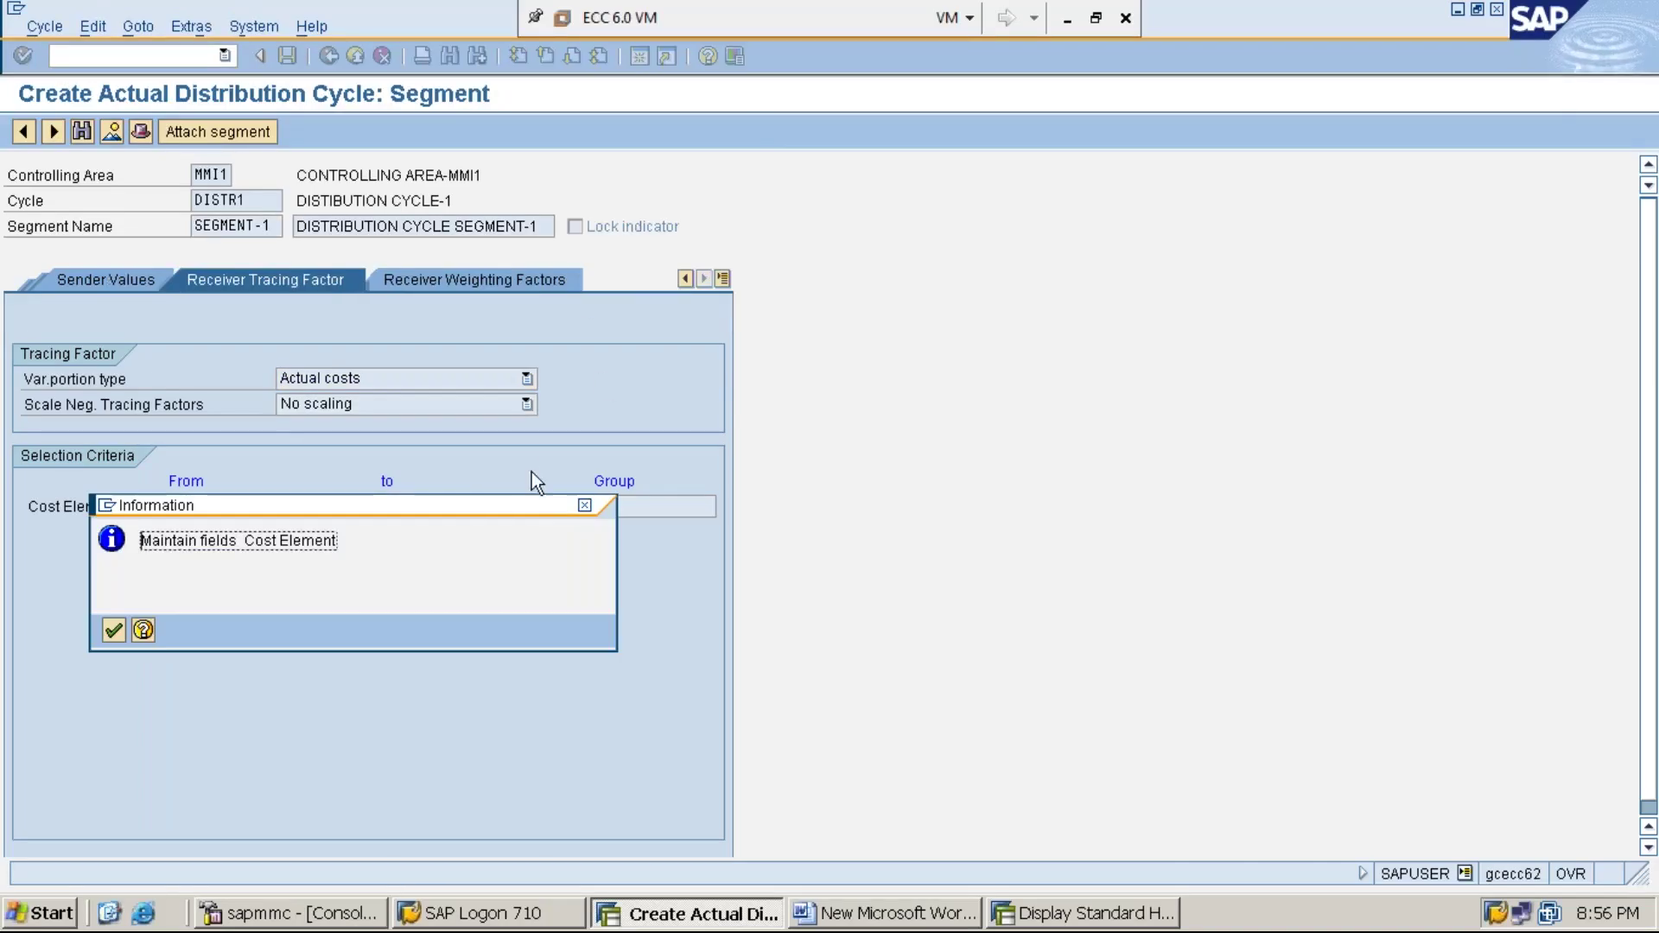
{"action": "left_click", "coordinate": [585, 505]}
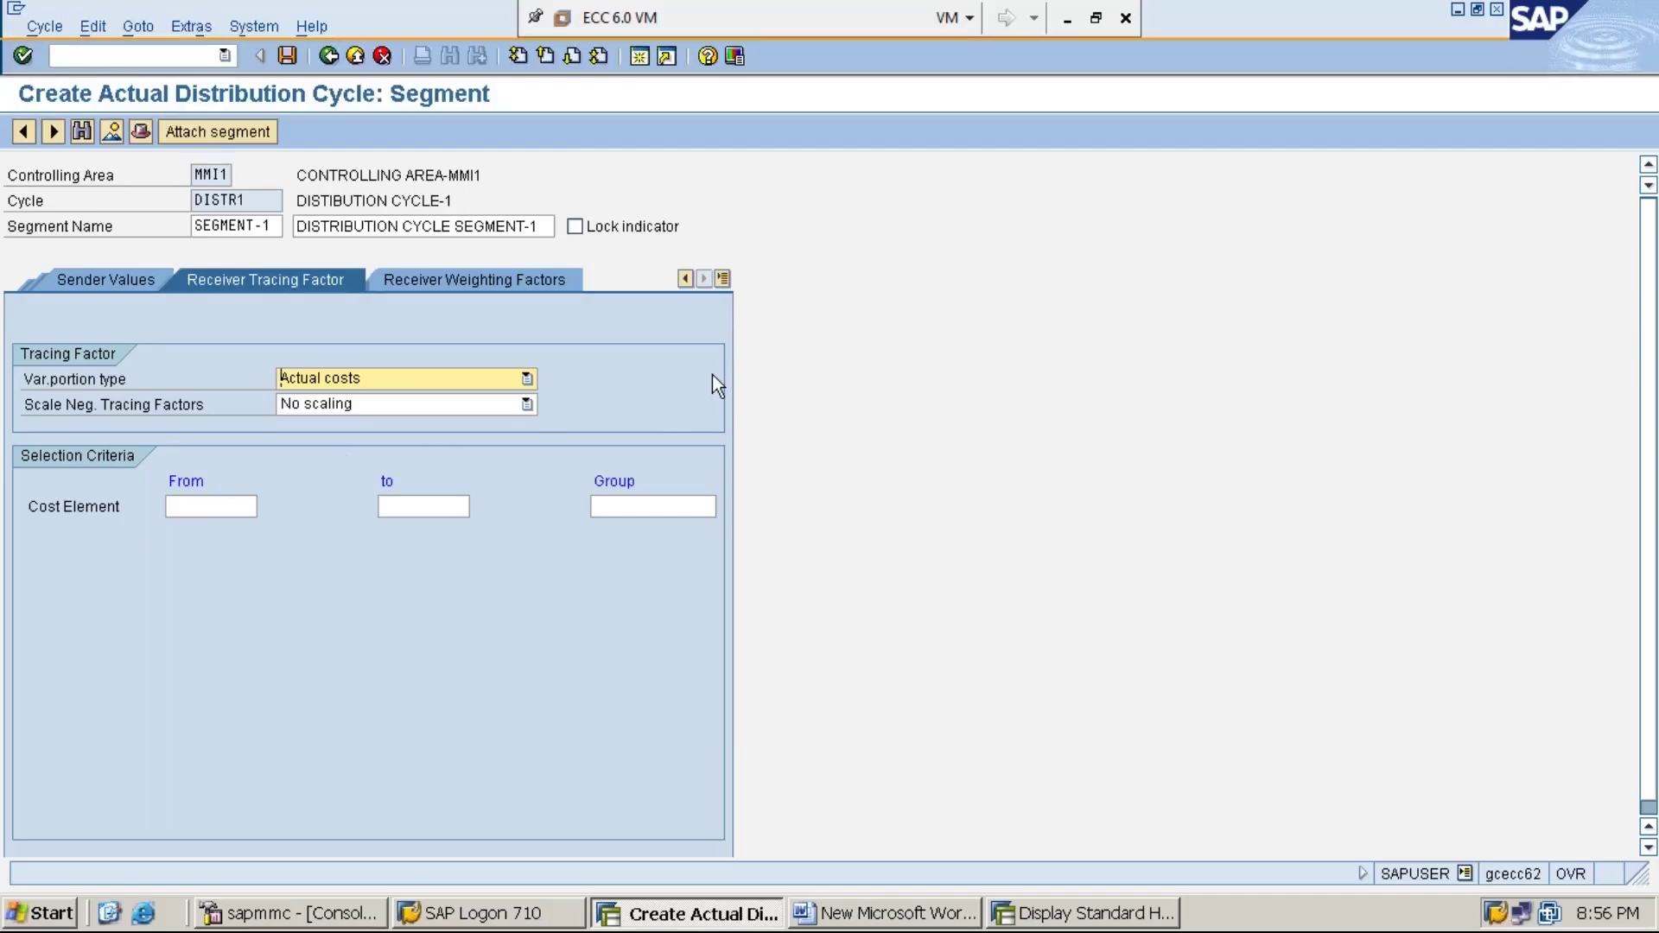
Try to return to the segment header from the receiver tracing factor settings
{"action": "left_click", "coordinate": [726, 281]}
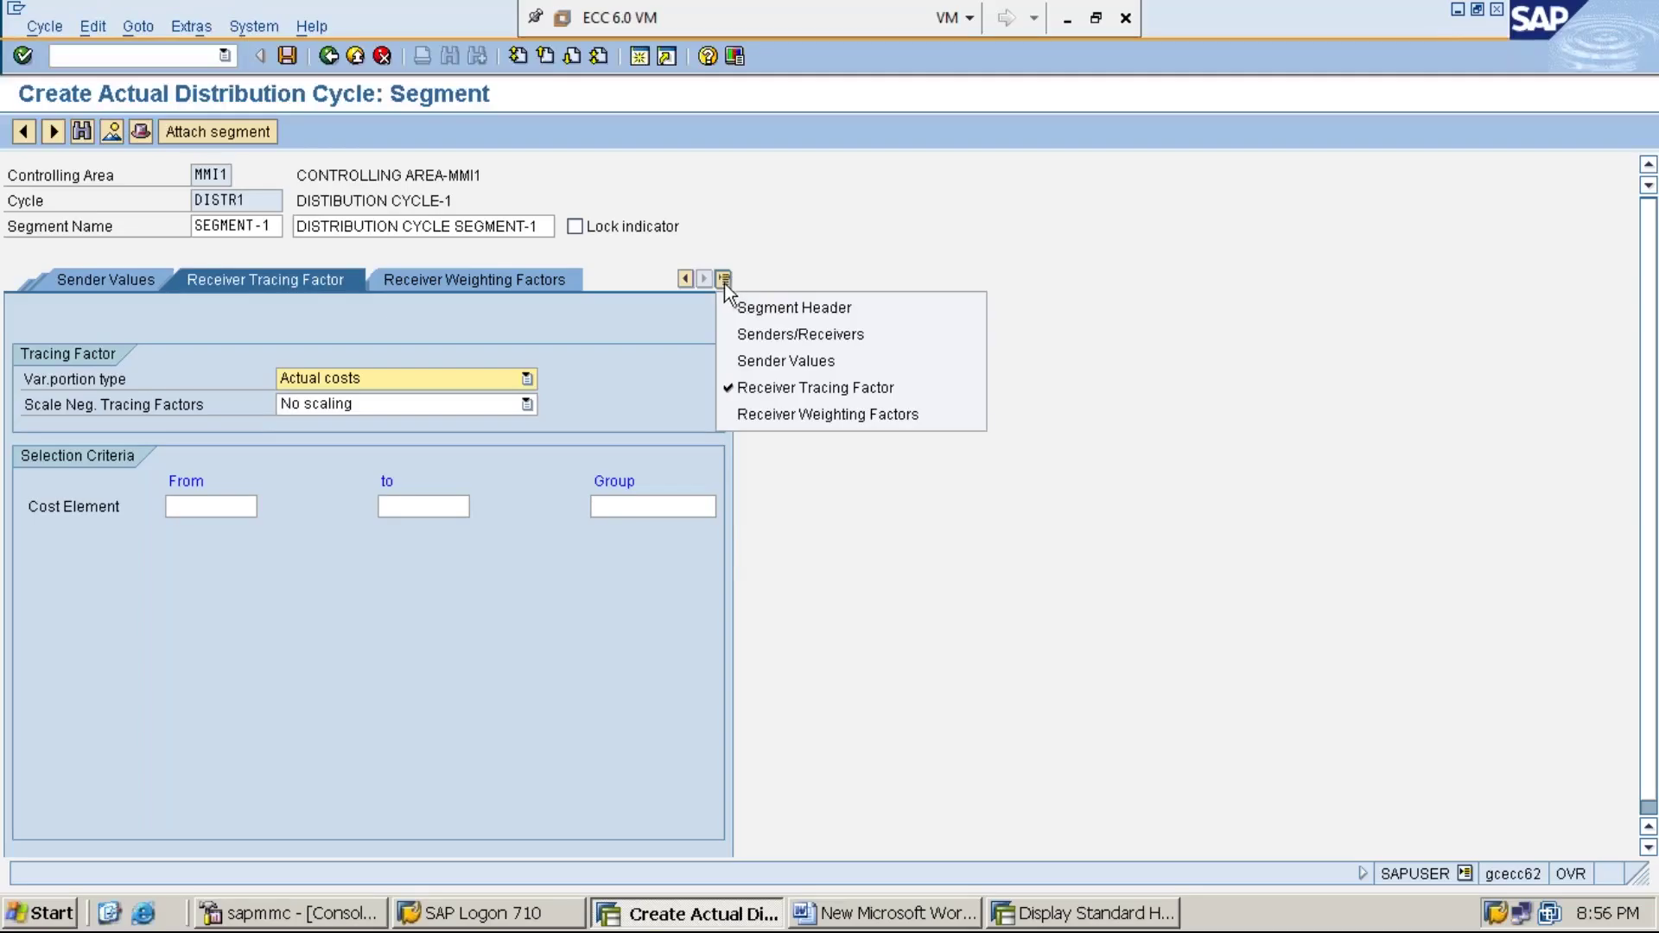
{"action": "left_click", "coordinate": [799, 312]}
{"action": "key", "text": "Return"}
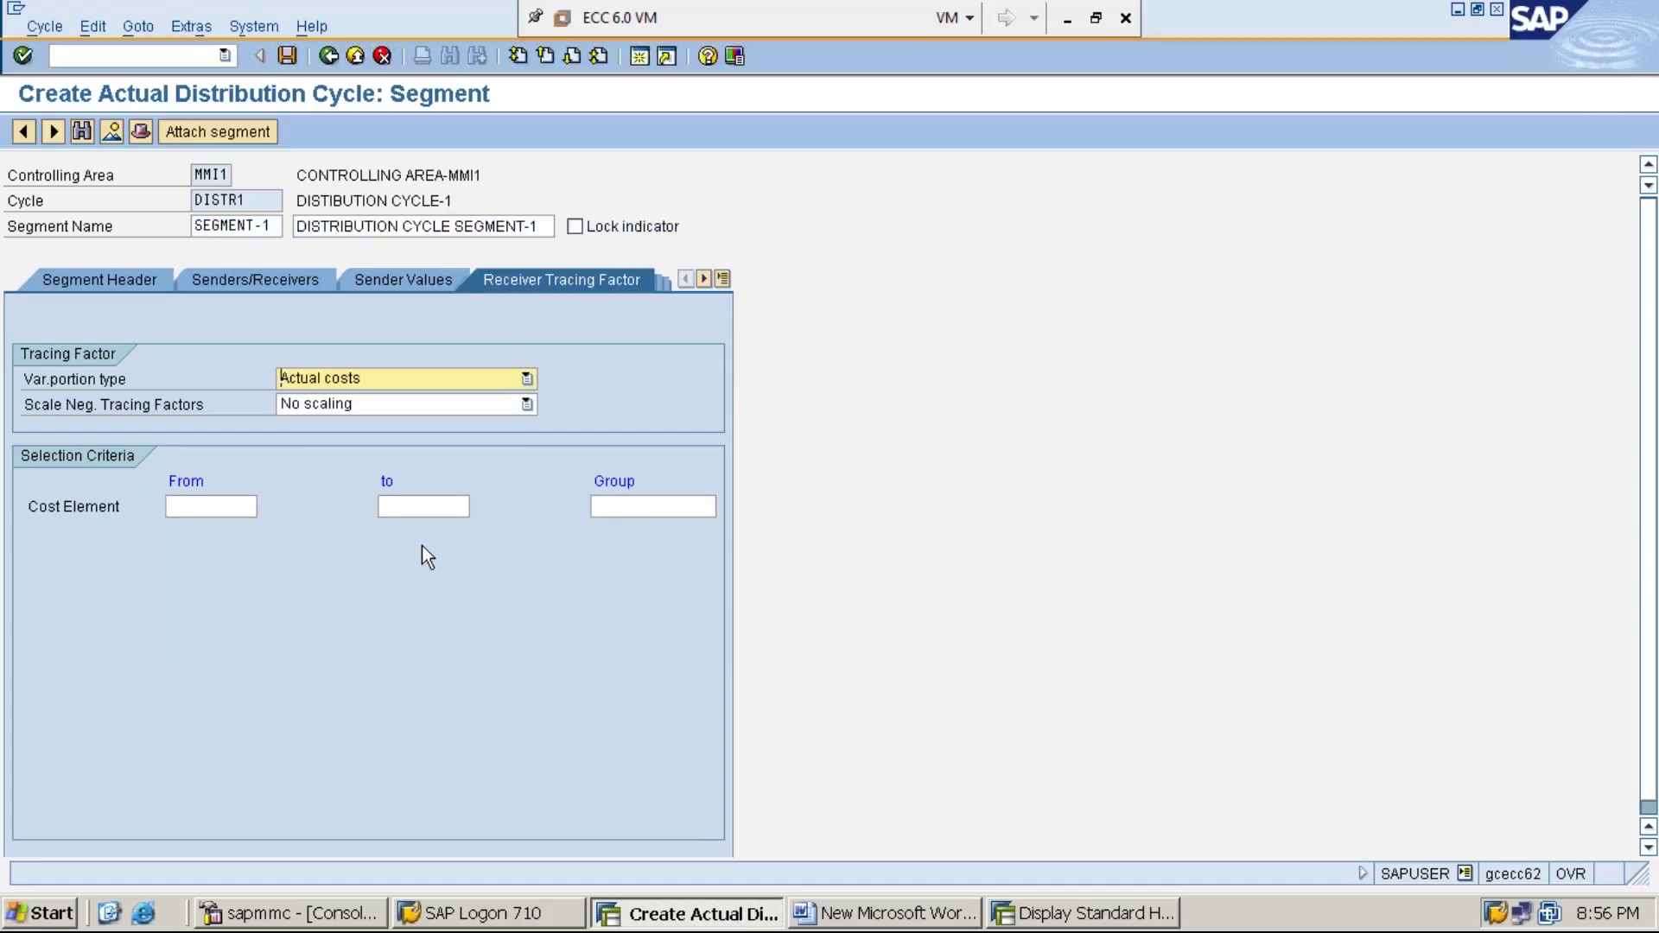
{"action": "left_click", "coordinate": [721, 280]}
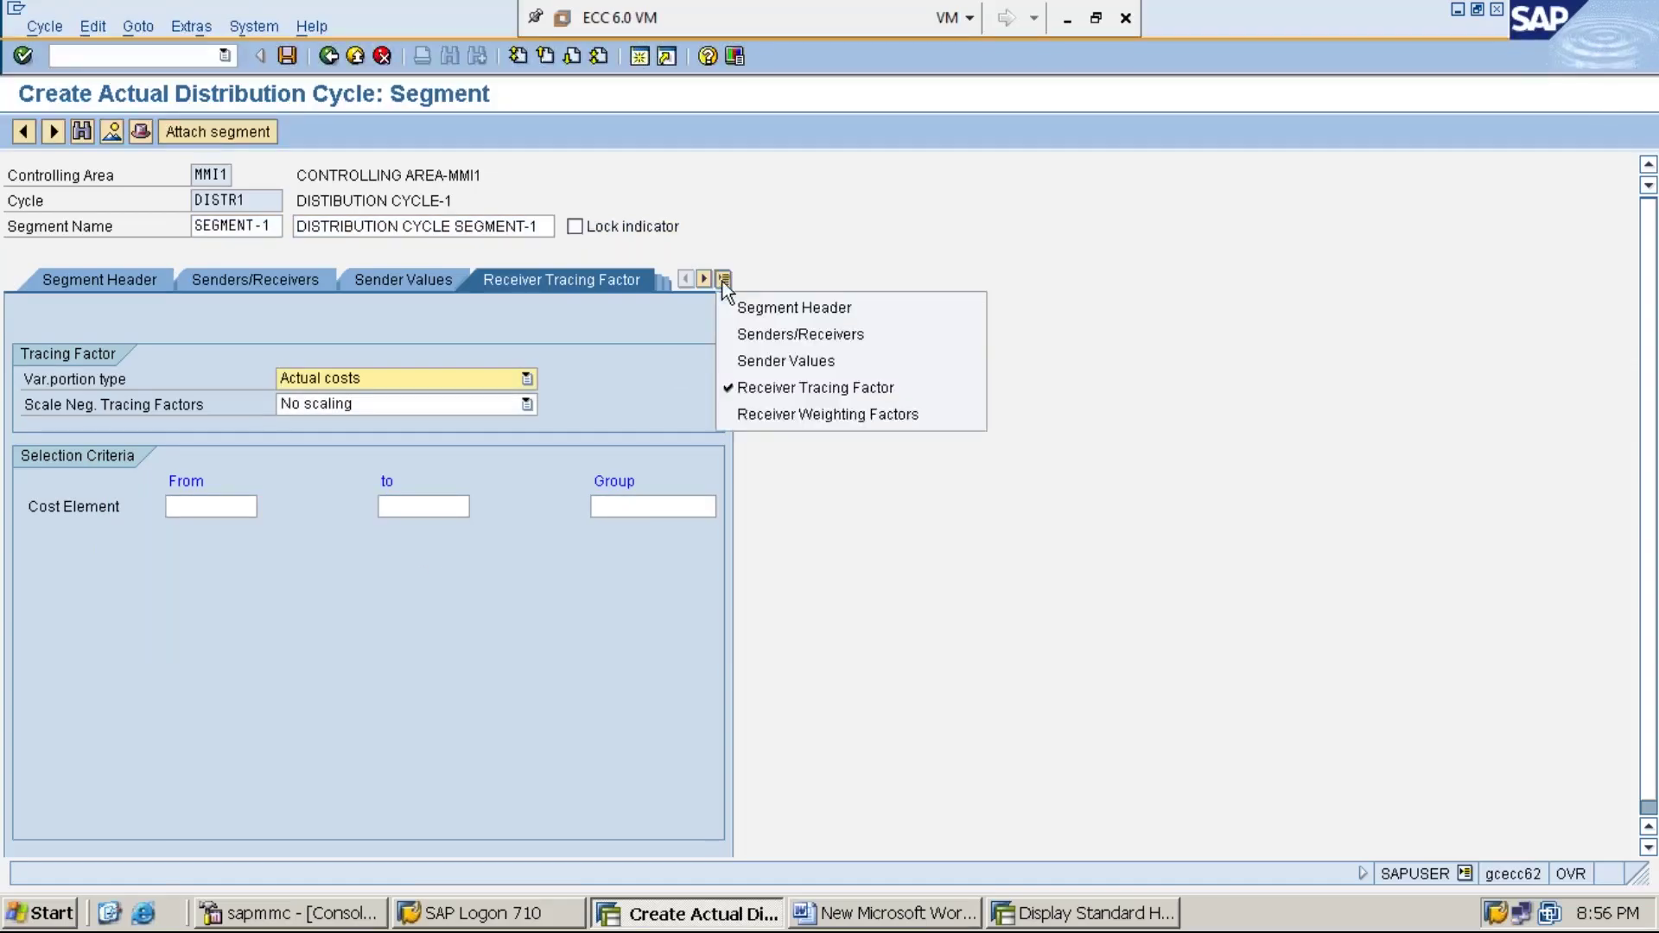
{"action": "left_click", "coordinate": [792, 310]}
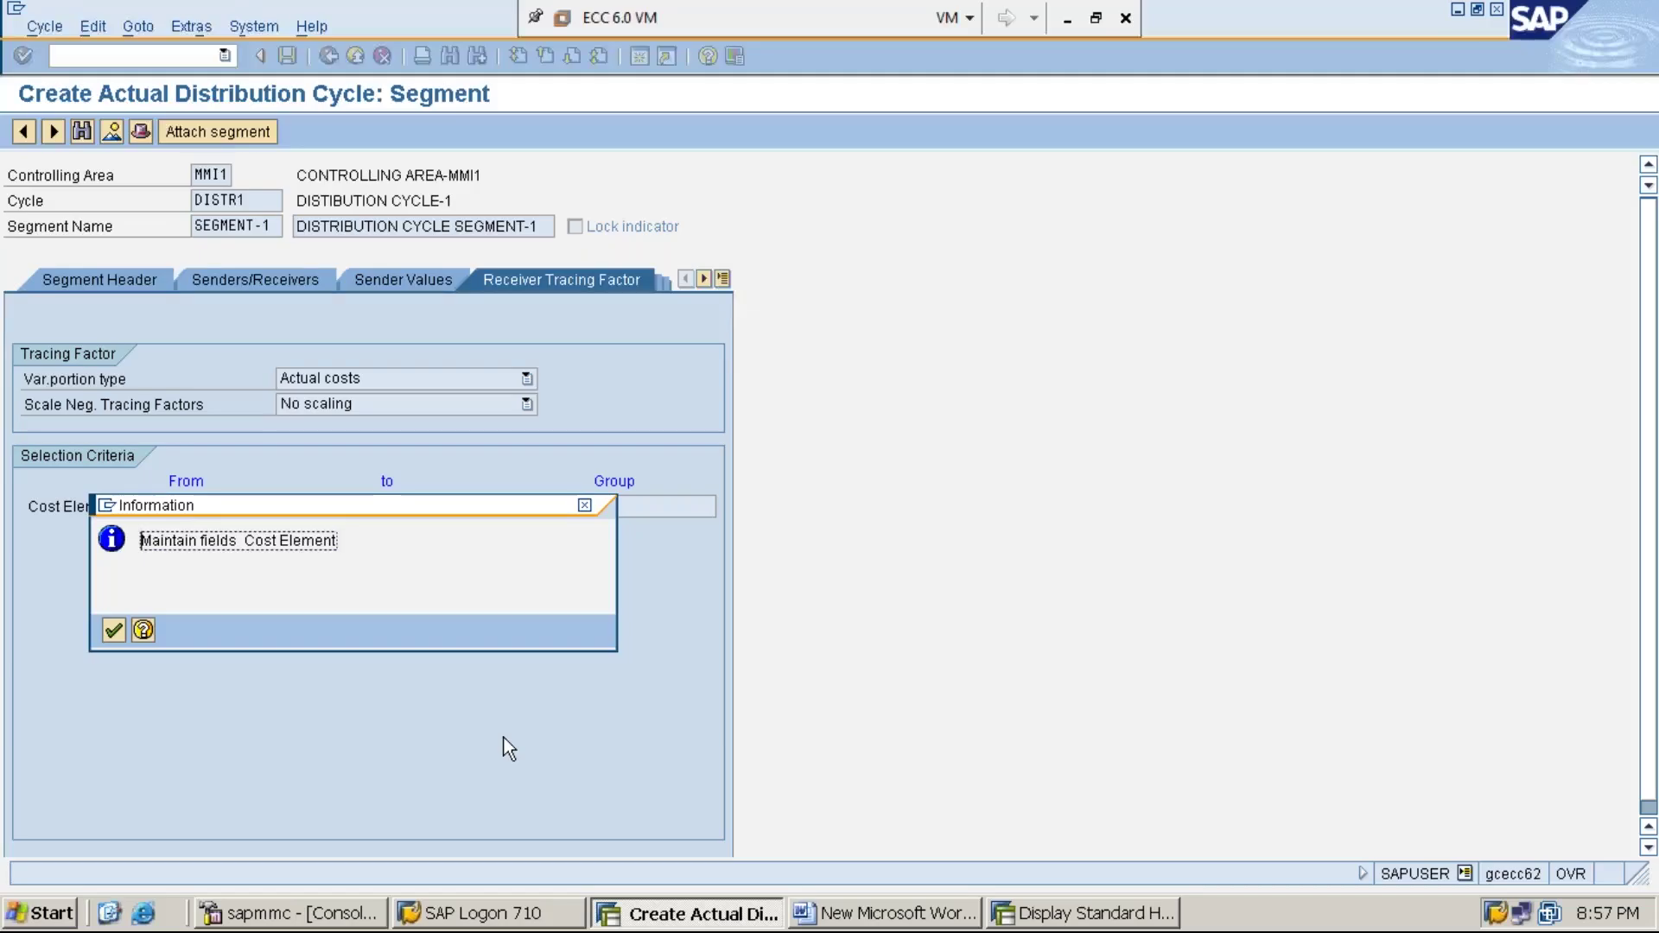
{"action": "key", "text": "Return"}
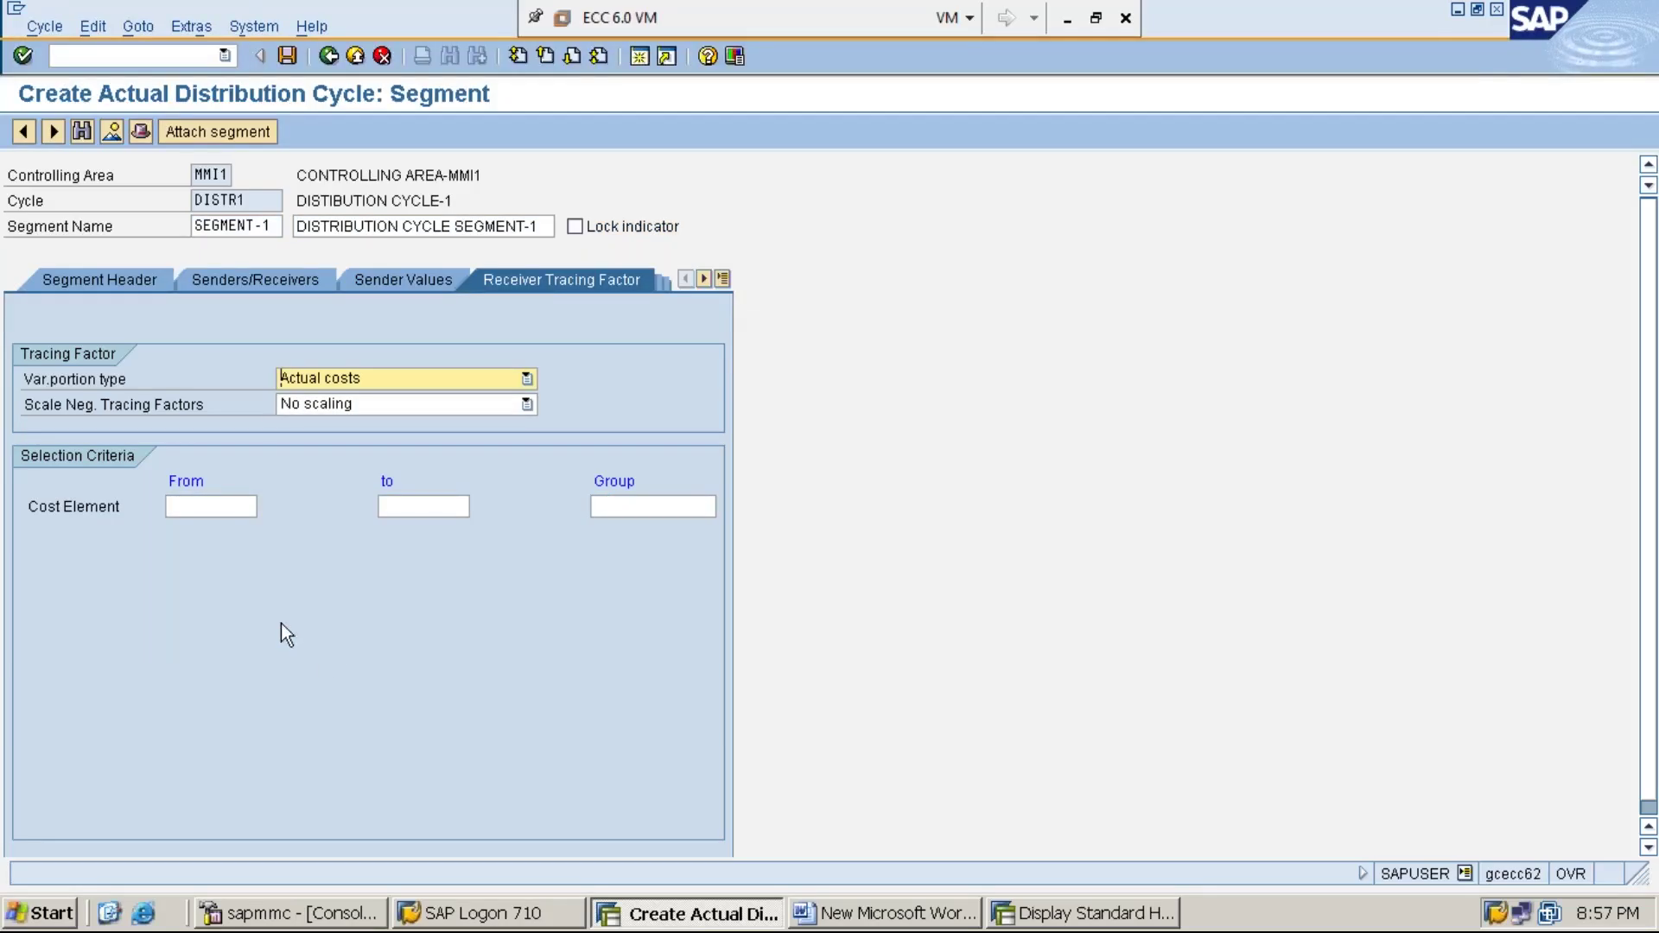
Enter a cost element range starting at 300001 in the receiver tracing factor's selection criteria
{"action": "left_click", "coordinate": [223, 507]}
{"action": "type", "text": "3"}
{"action": "key", "text": "Down"}
{"action": "key", "text": "Return"}
{"action": "key", "text": "Tab"}
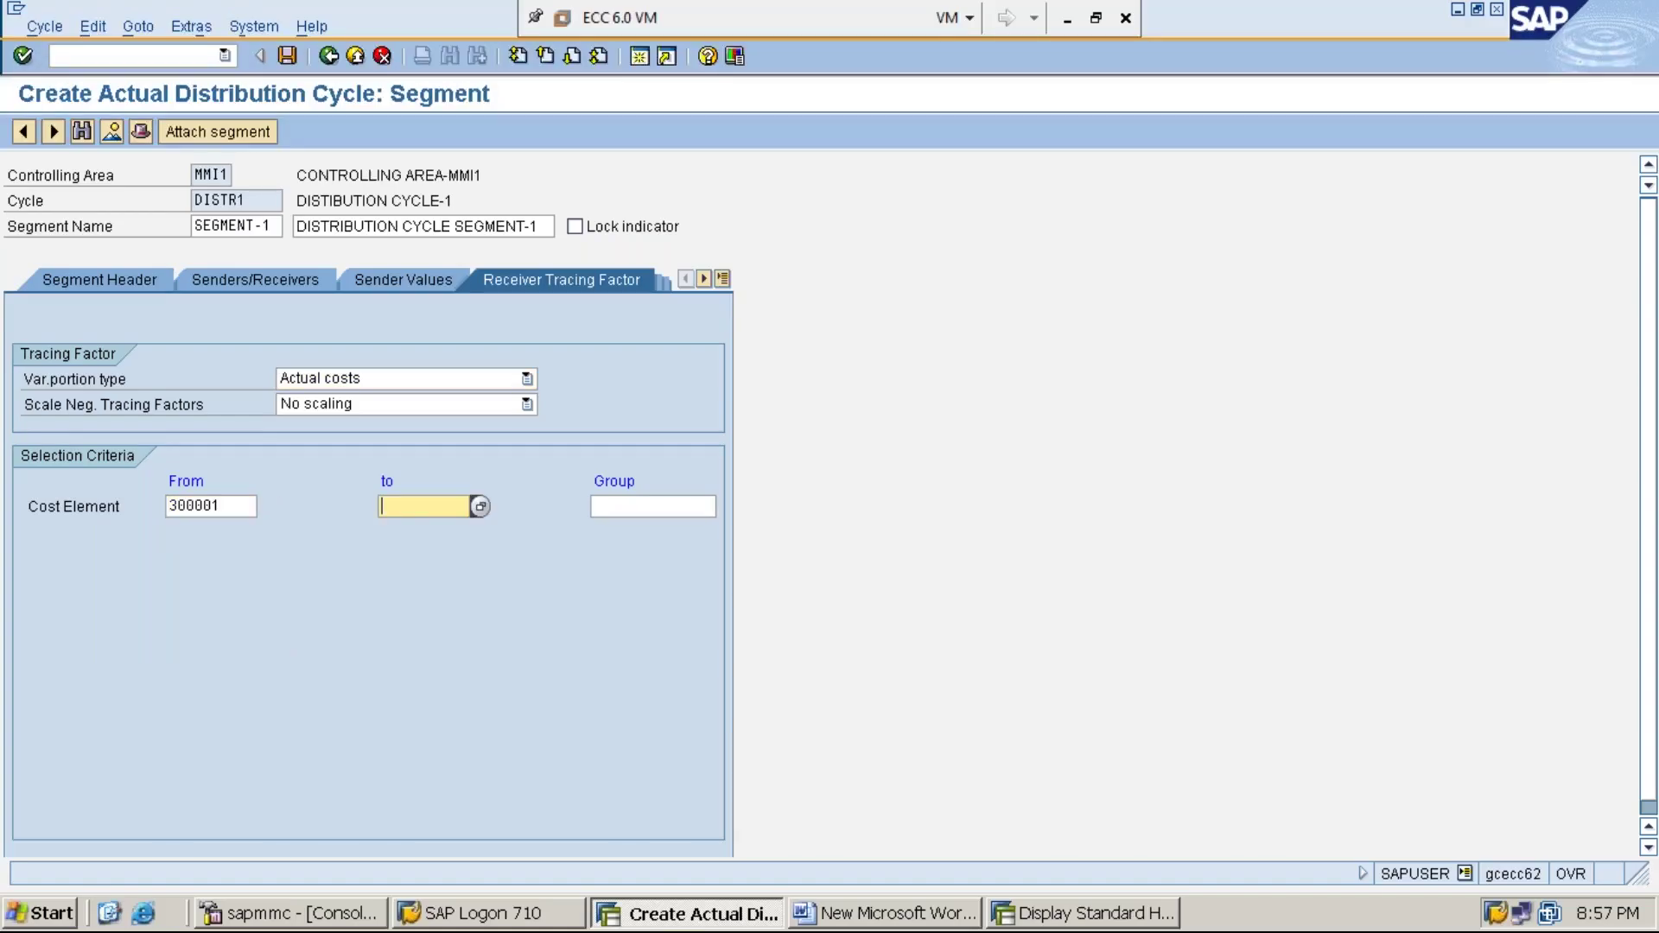
{"action": "type", "text": "3"}
{"action": "key", "text": "Down"}
{"action": "key", "text": "Return"}
Set the receiver rule in the segment header to Fixed percentages
{"action": "left_click", "coordinate": [95, 282]}
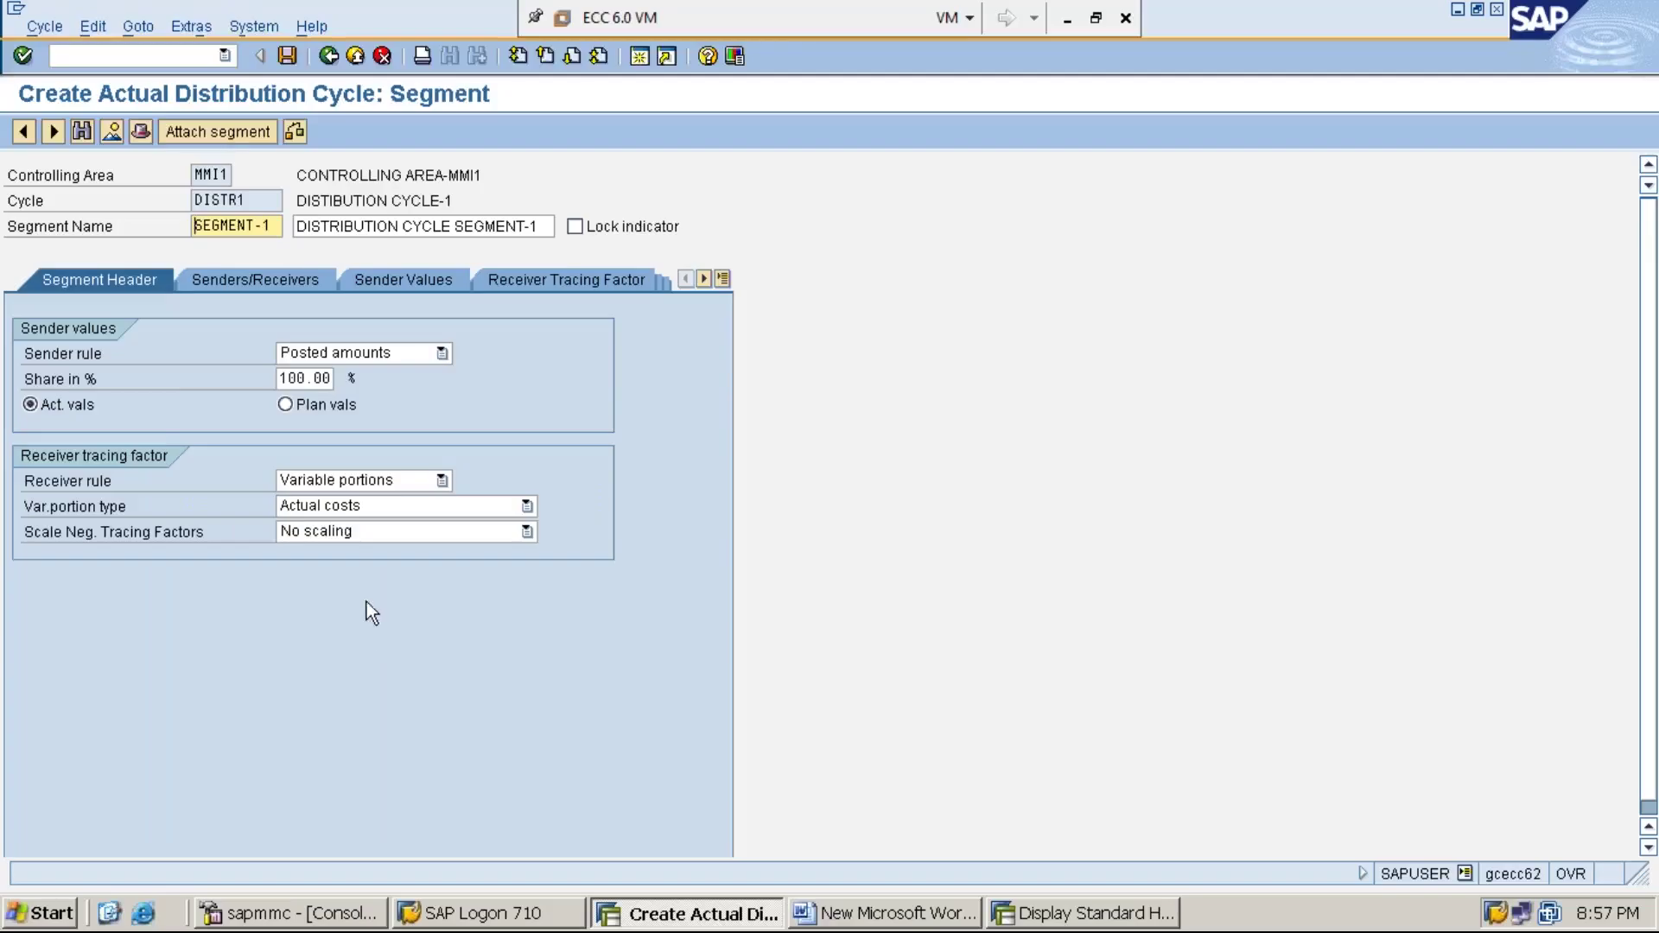
{"action": "left_click", "coordinate": [443, 481]}
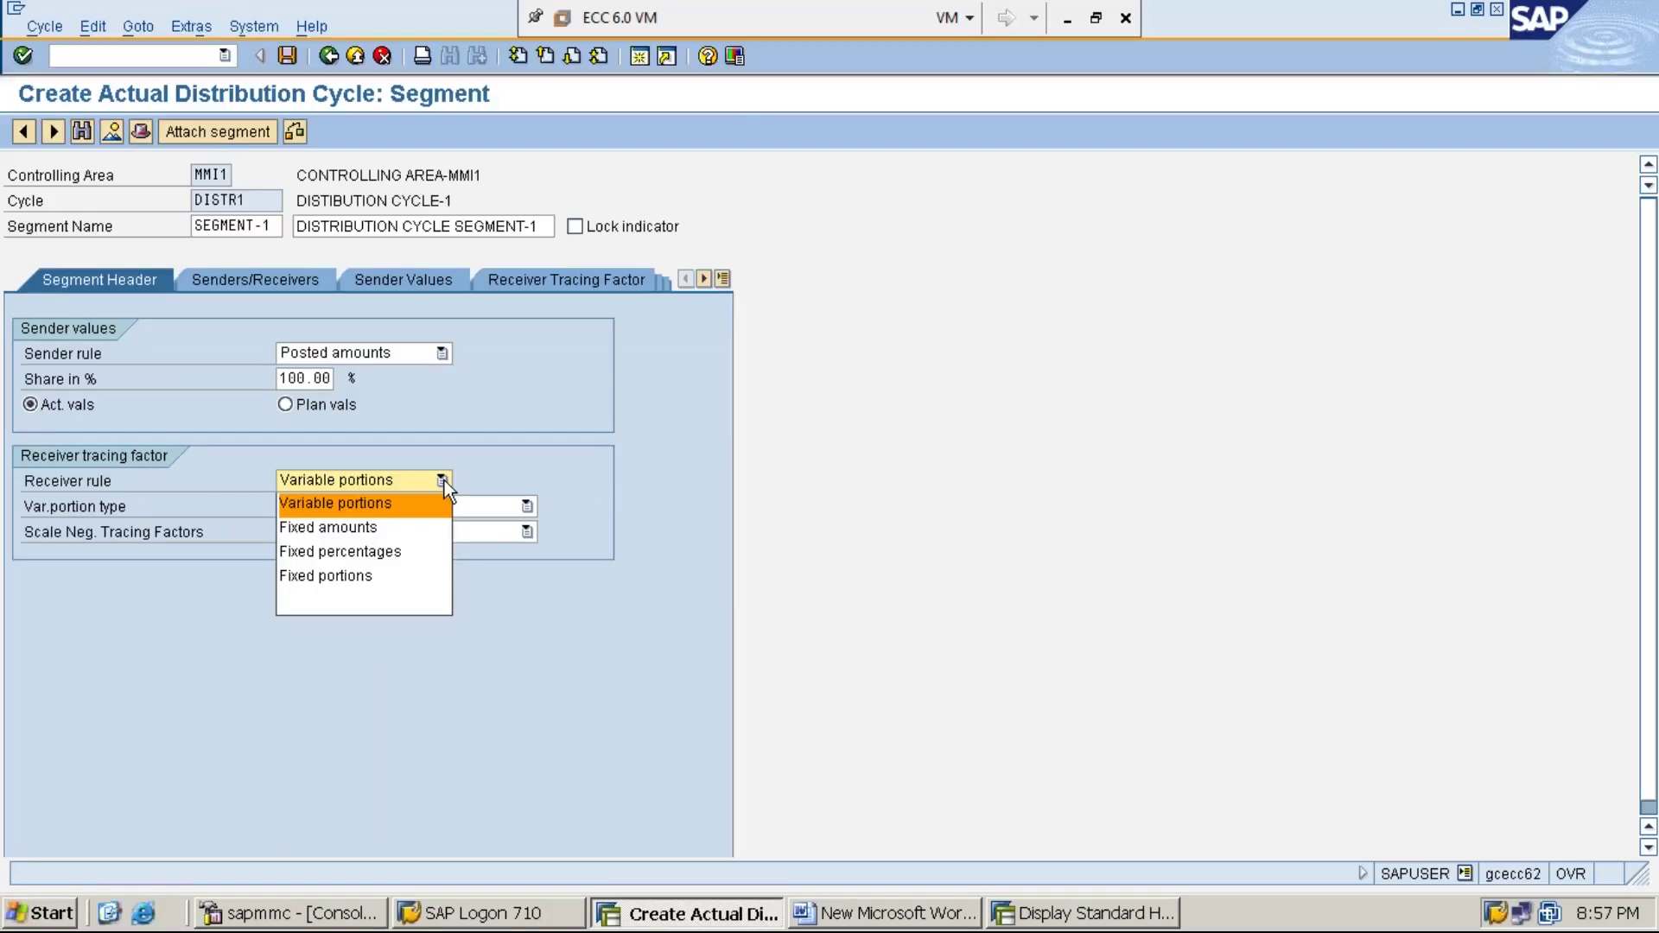
{"action": "left_click", "coordinate": [433, 551]}
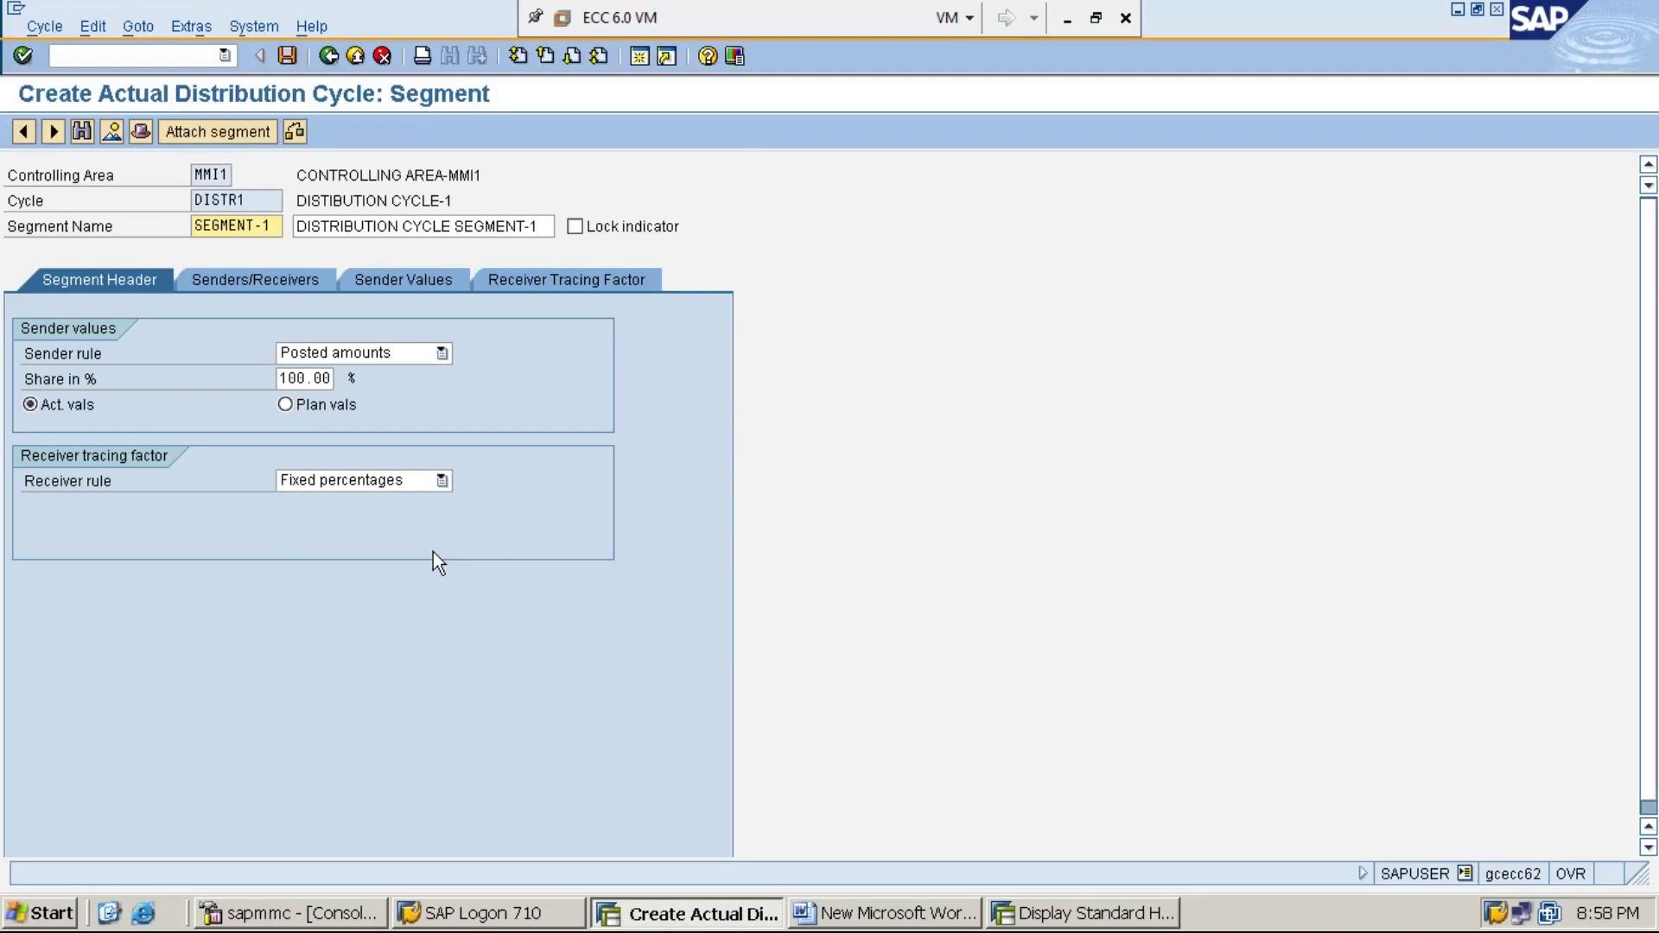
Assign the receiver tracing percentages: 50 to PRODN-1, 30 to PRODN-2 and 20 to PRODN-3
{"action": "left_click", "coordinate": [567, 278]}
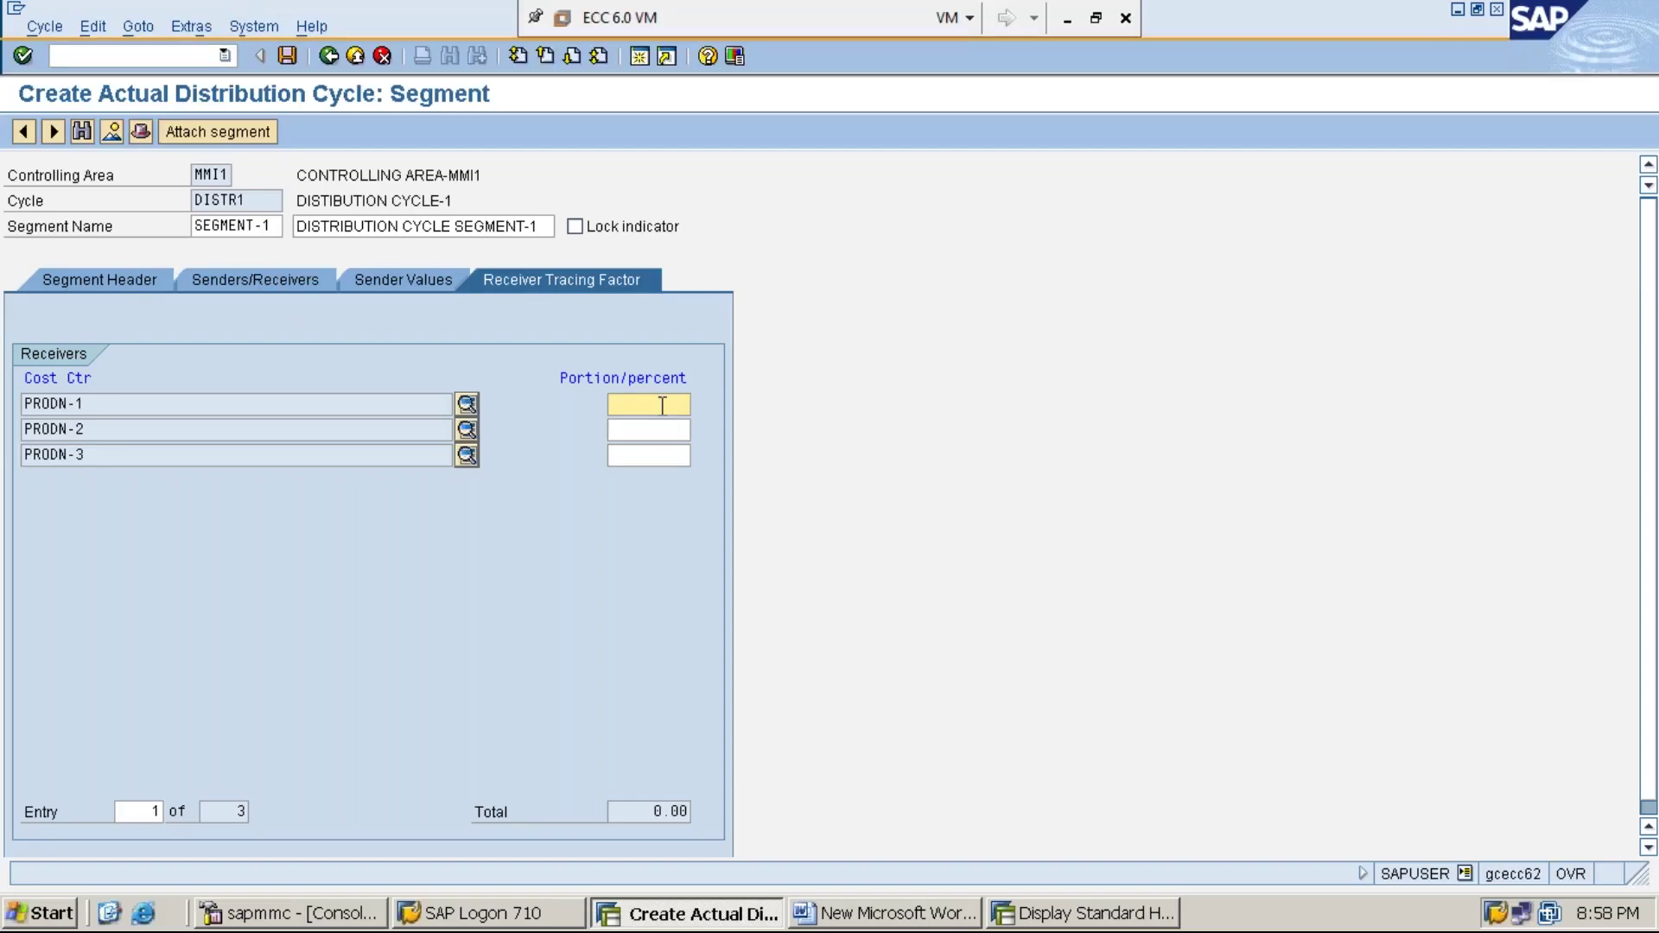
{"action": "type", "text": "50"}
{"action": "key", "text": "Down"}
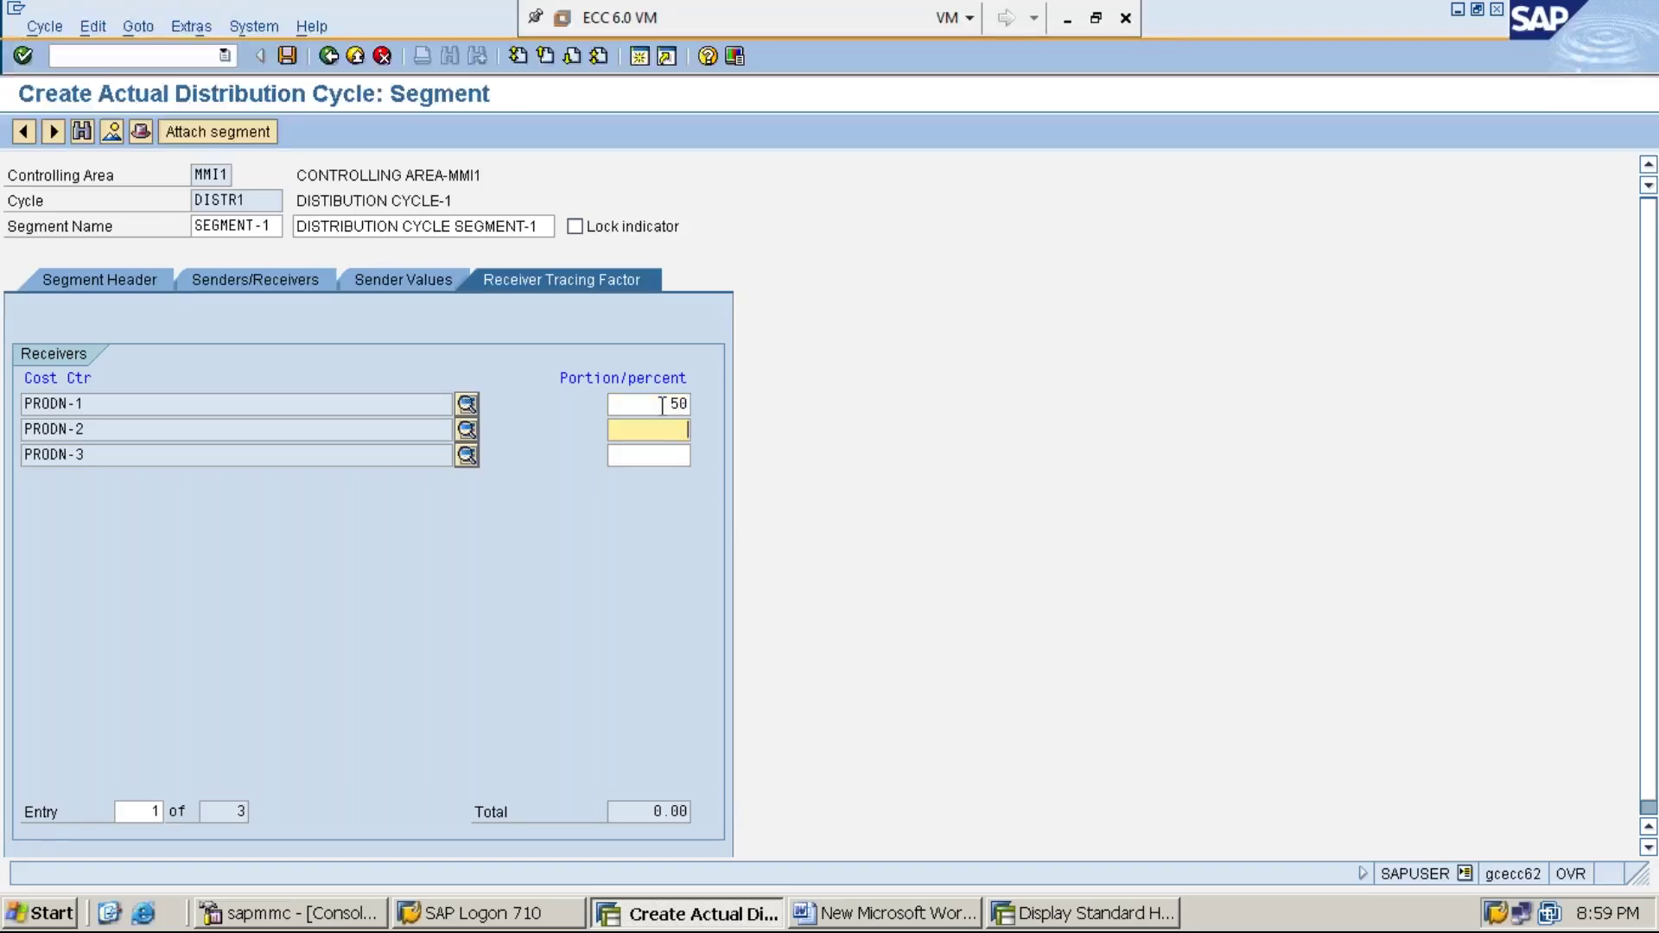
{"action": "type", "text": "30"}
{"action": "key", "text": "Down"}
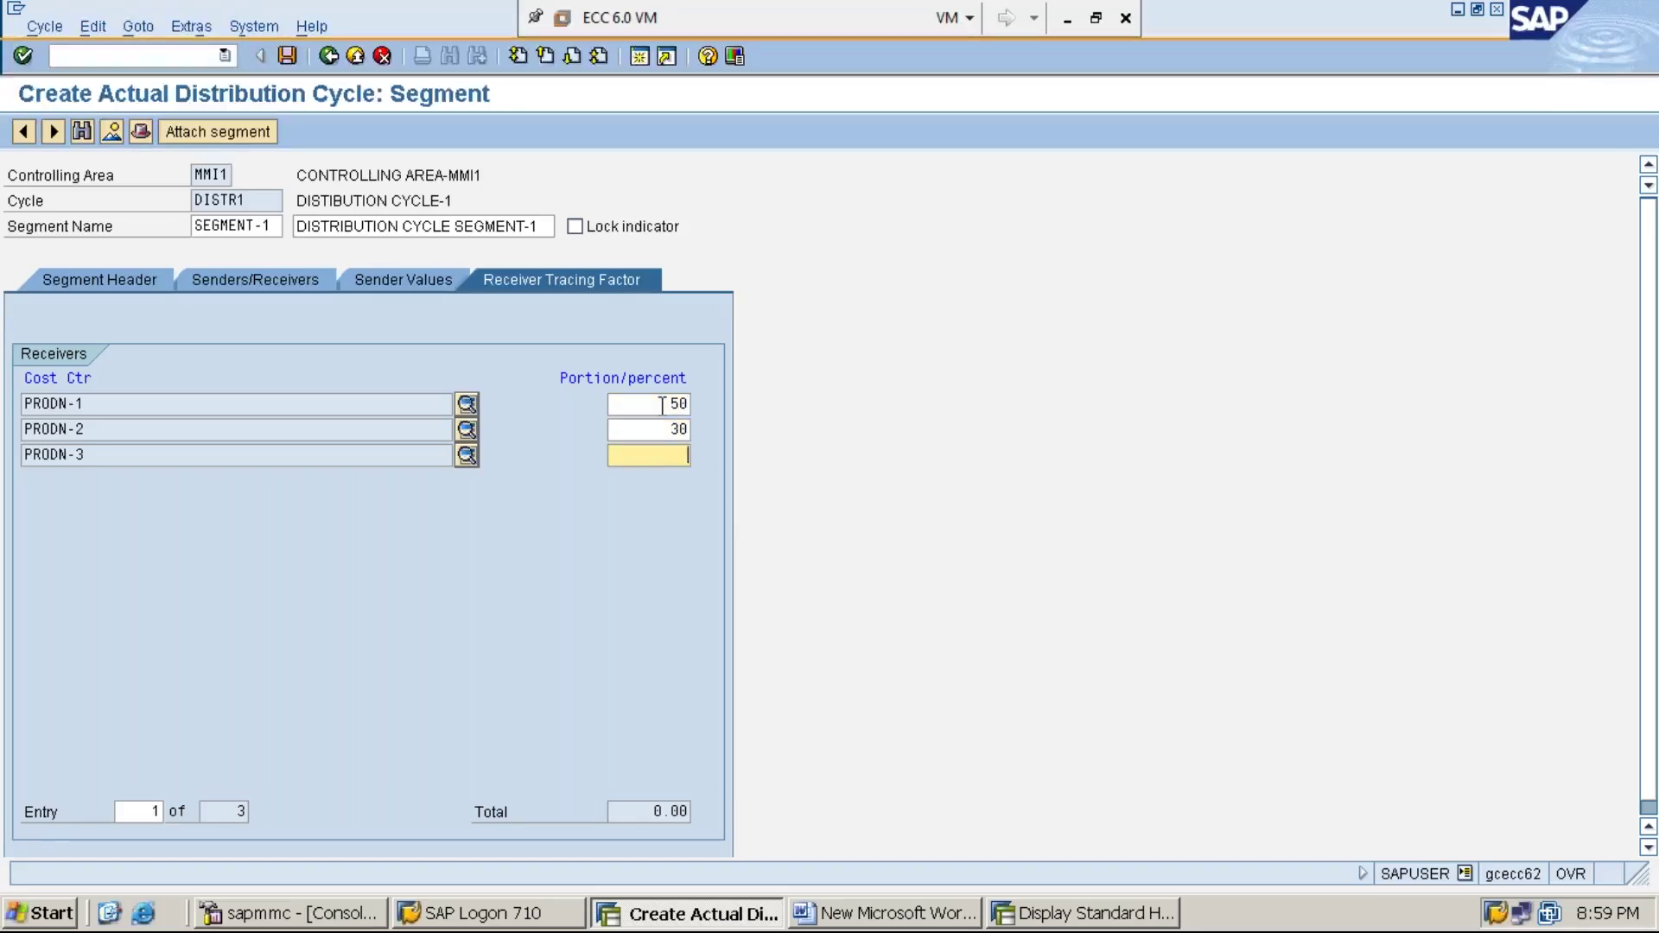
{"action": "type", "text": "20"}
{"action": "left_click", "coordinate": [642, 407]}
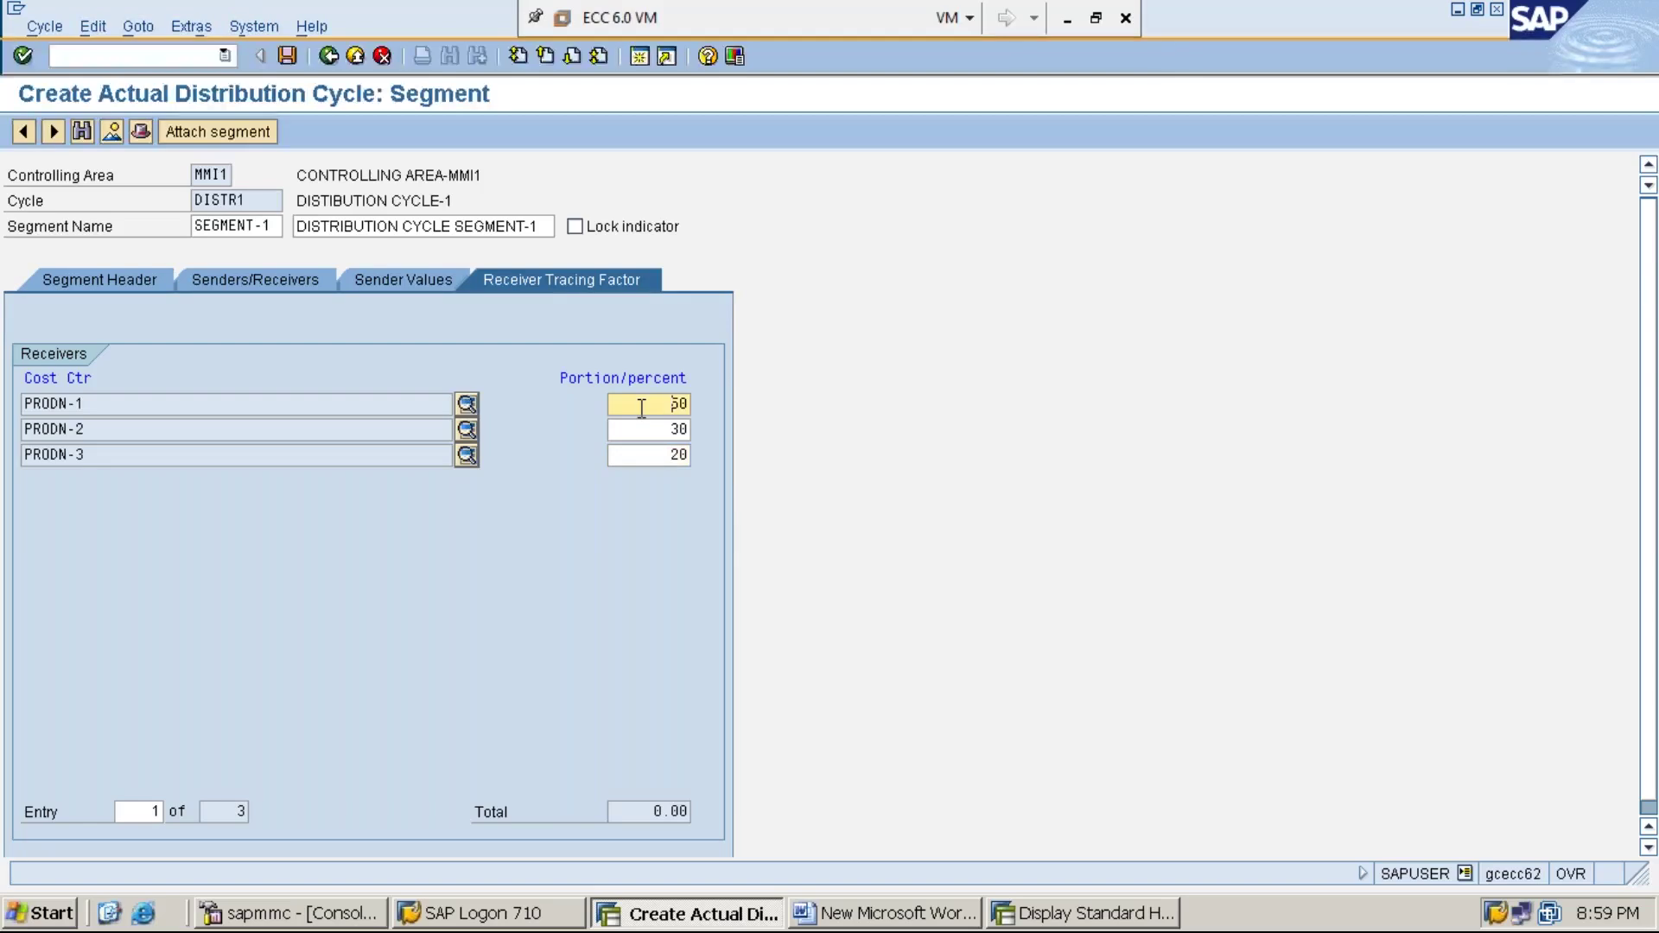
{"action": "key", "text": "Down"}
{"action": "key", "text": "Down"}
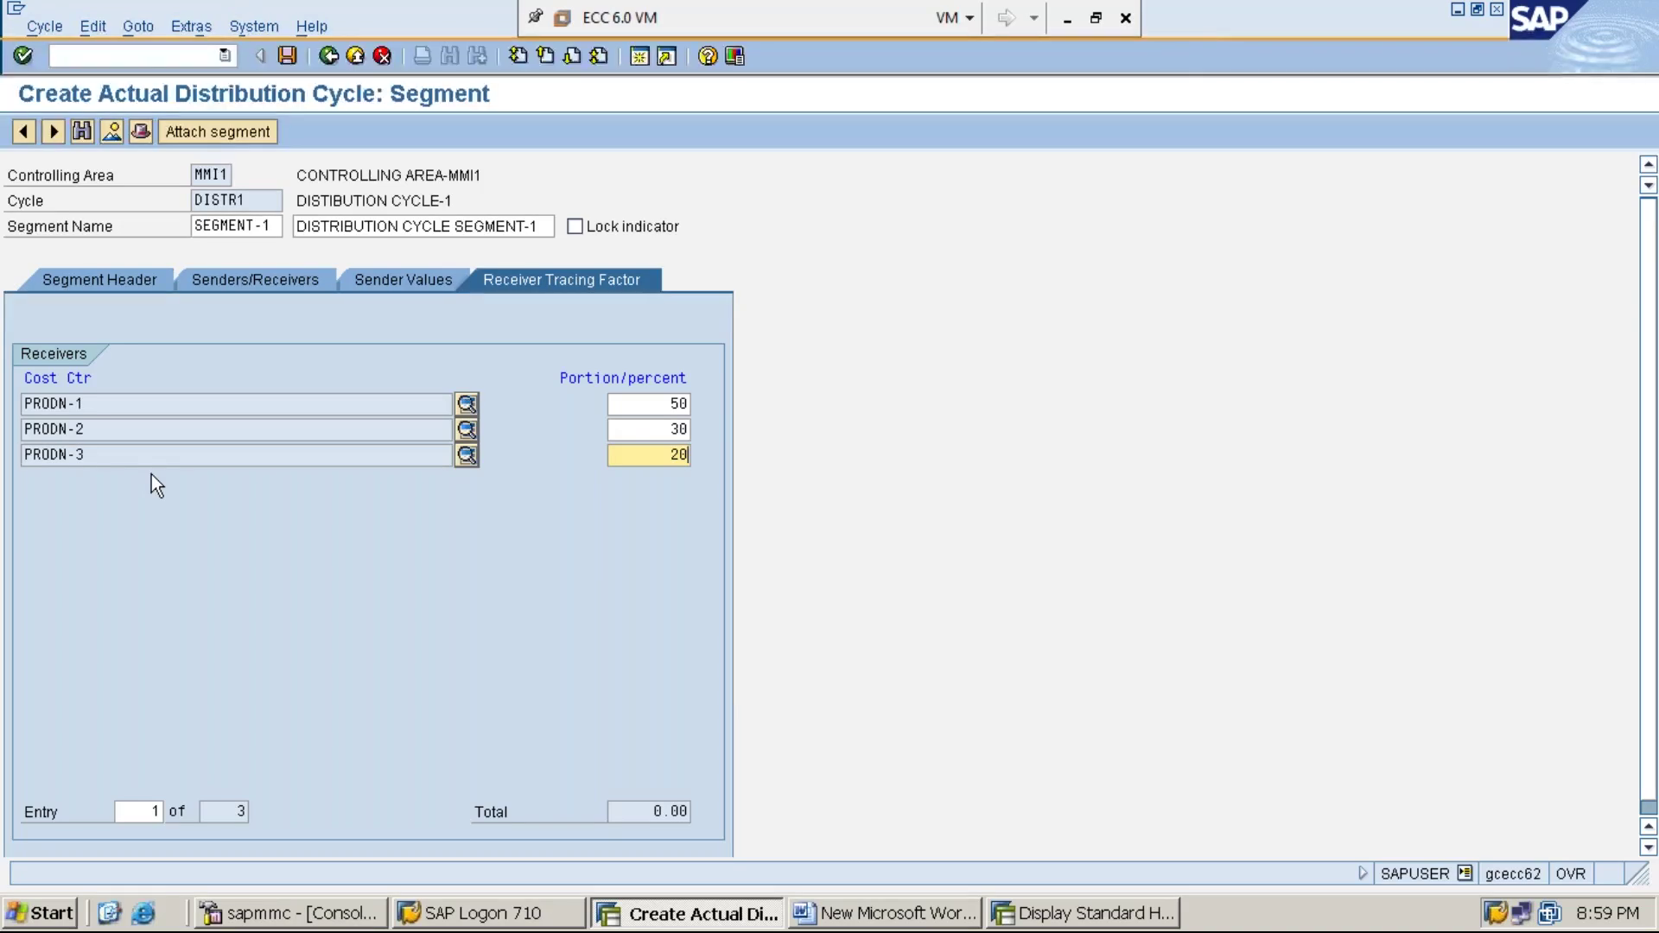
{"action": "left_click", "coordinate": [96, 407]}
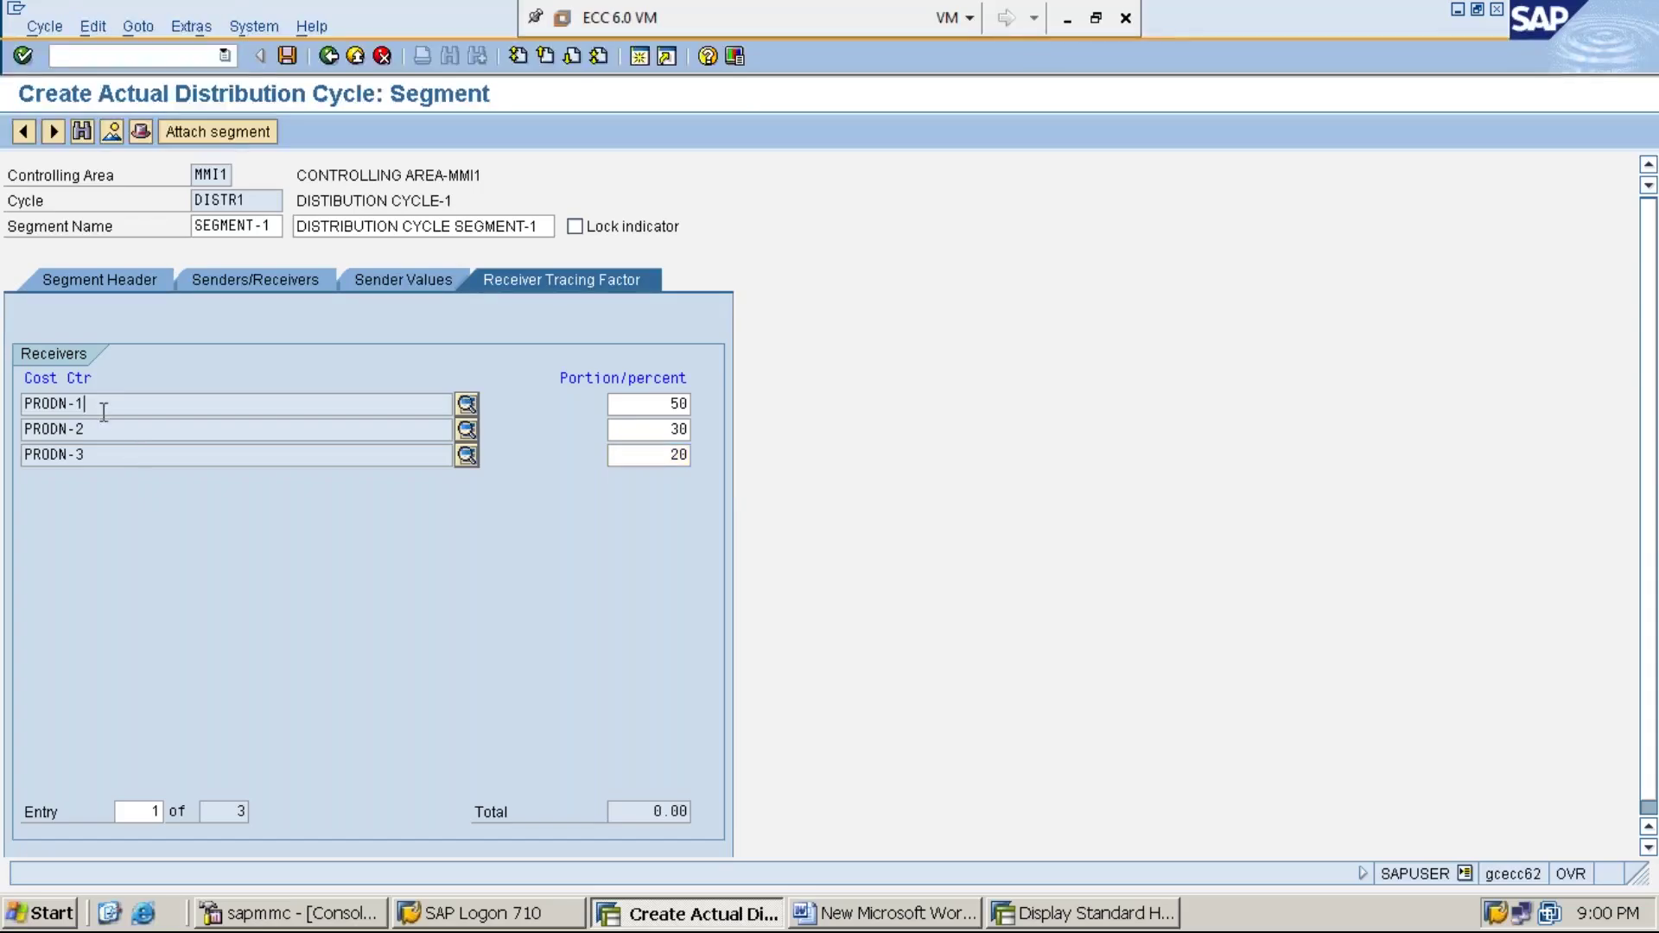
{"action": "left_click", "coordinate": [628, 457]}
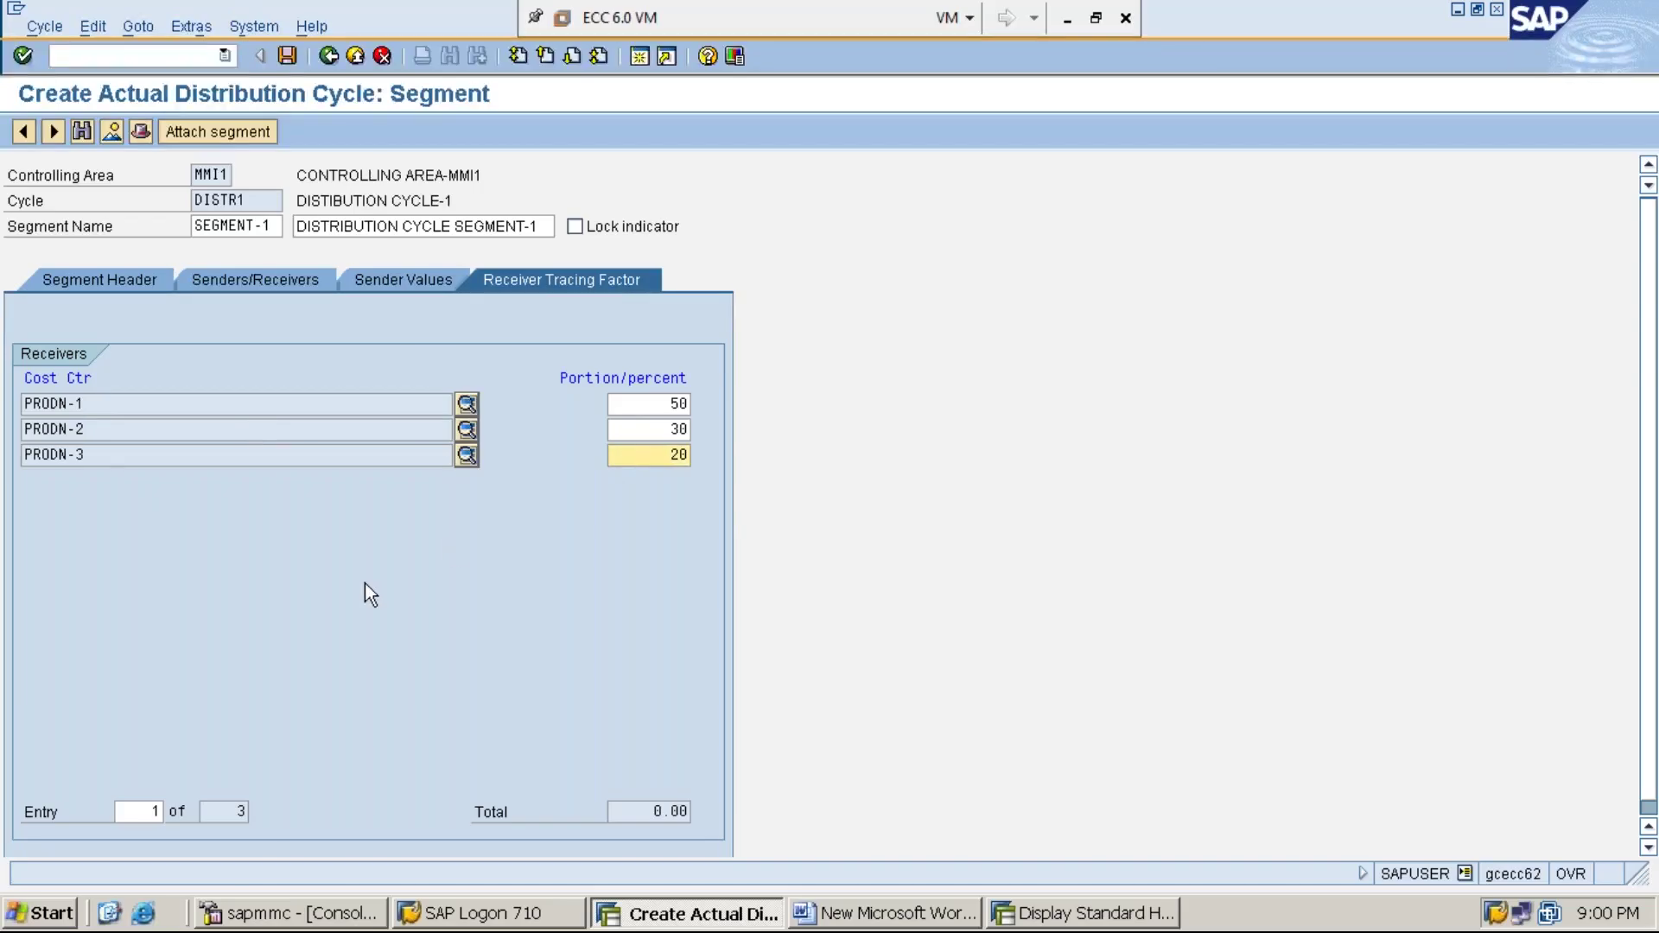
{"action": "left_click", "coordinate": [106, 458]}
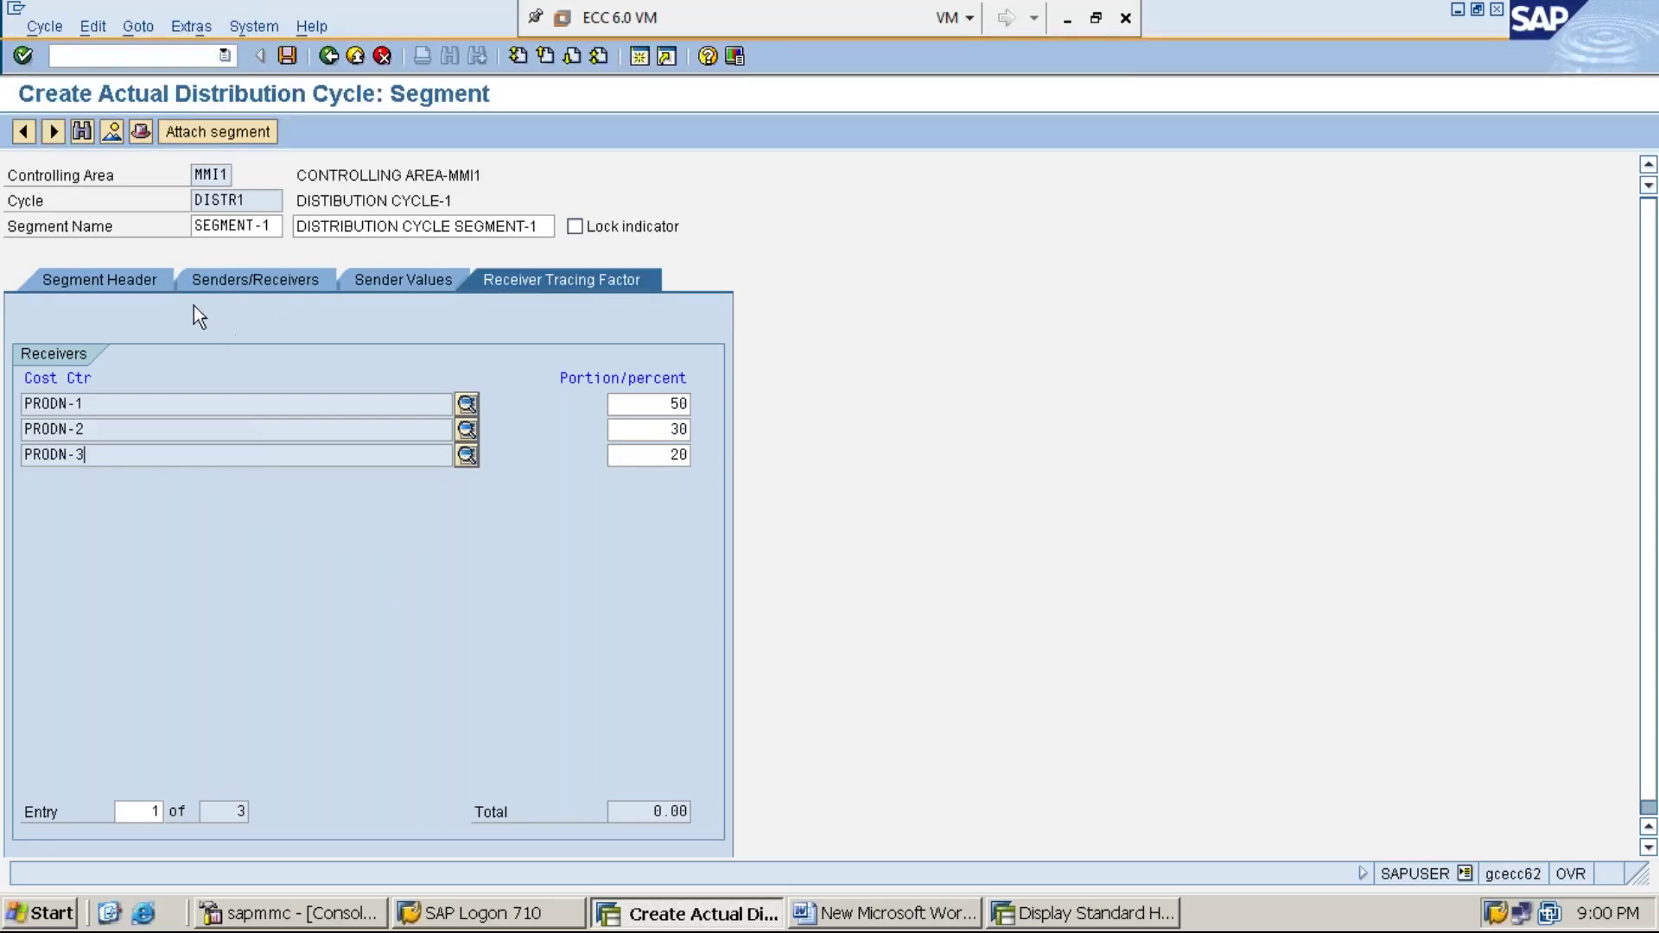
Run the formal check on cycle DISTR1, and save the cycle under the MM1234 IMPLEMENTATION customizing request
{"action": "left_click", "coordinate": [250, 281]}
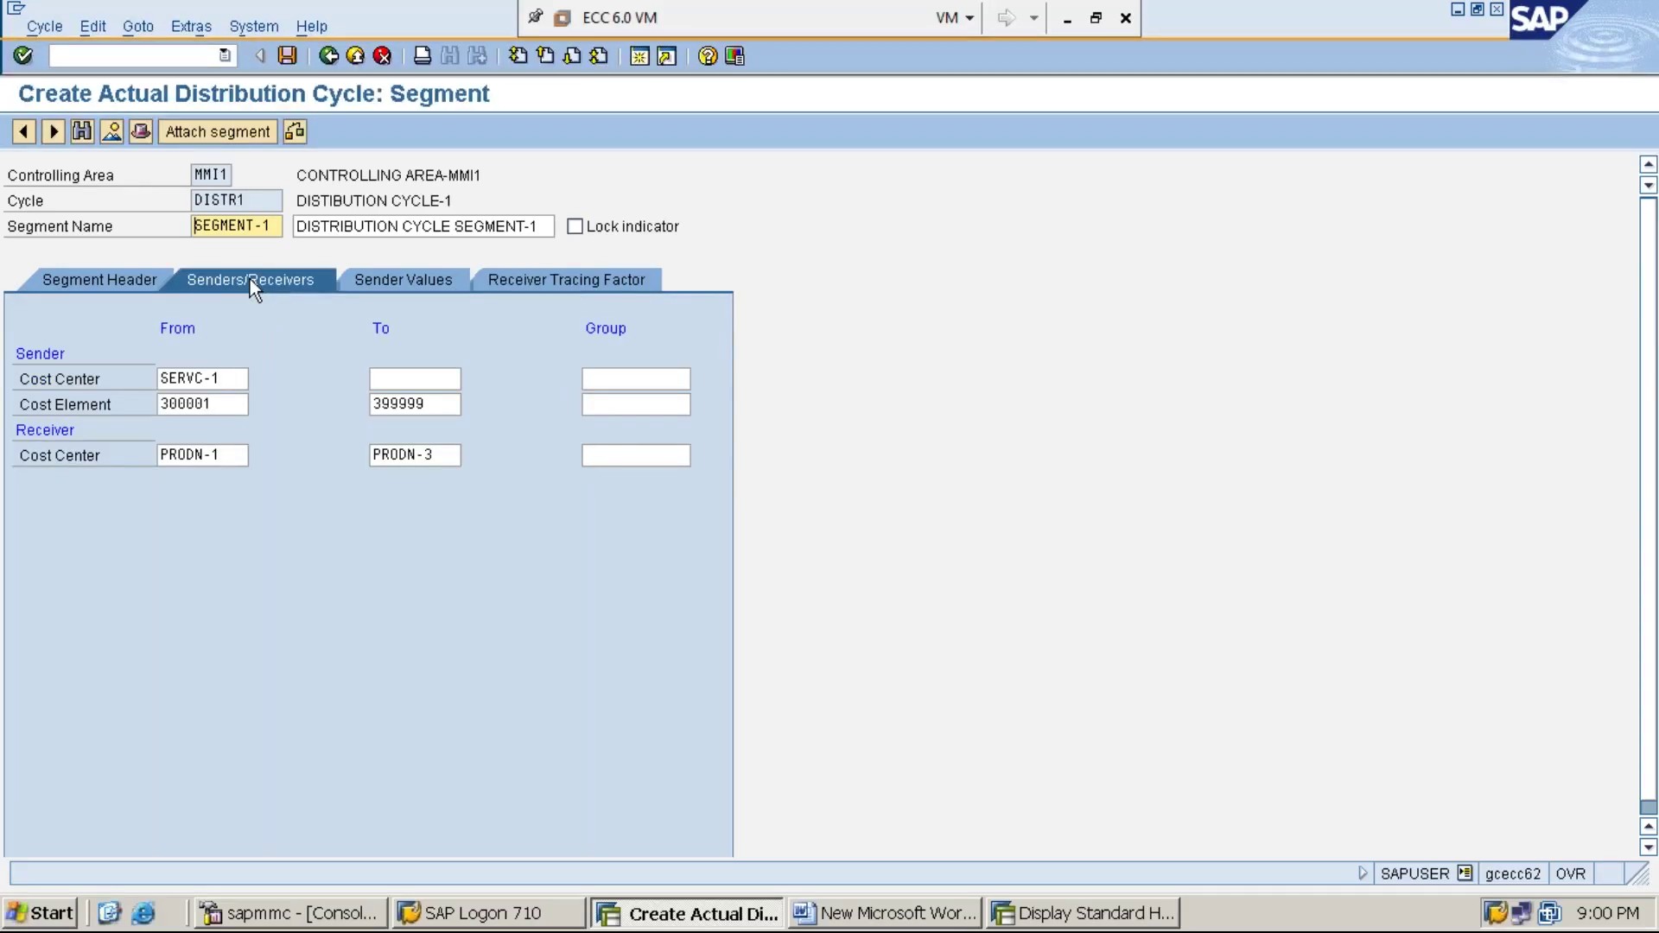
{"action": "left_click", "coordinate": [303, 138]}
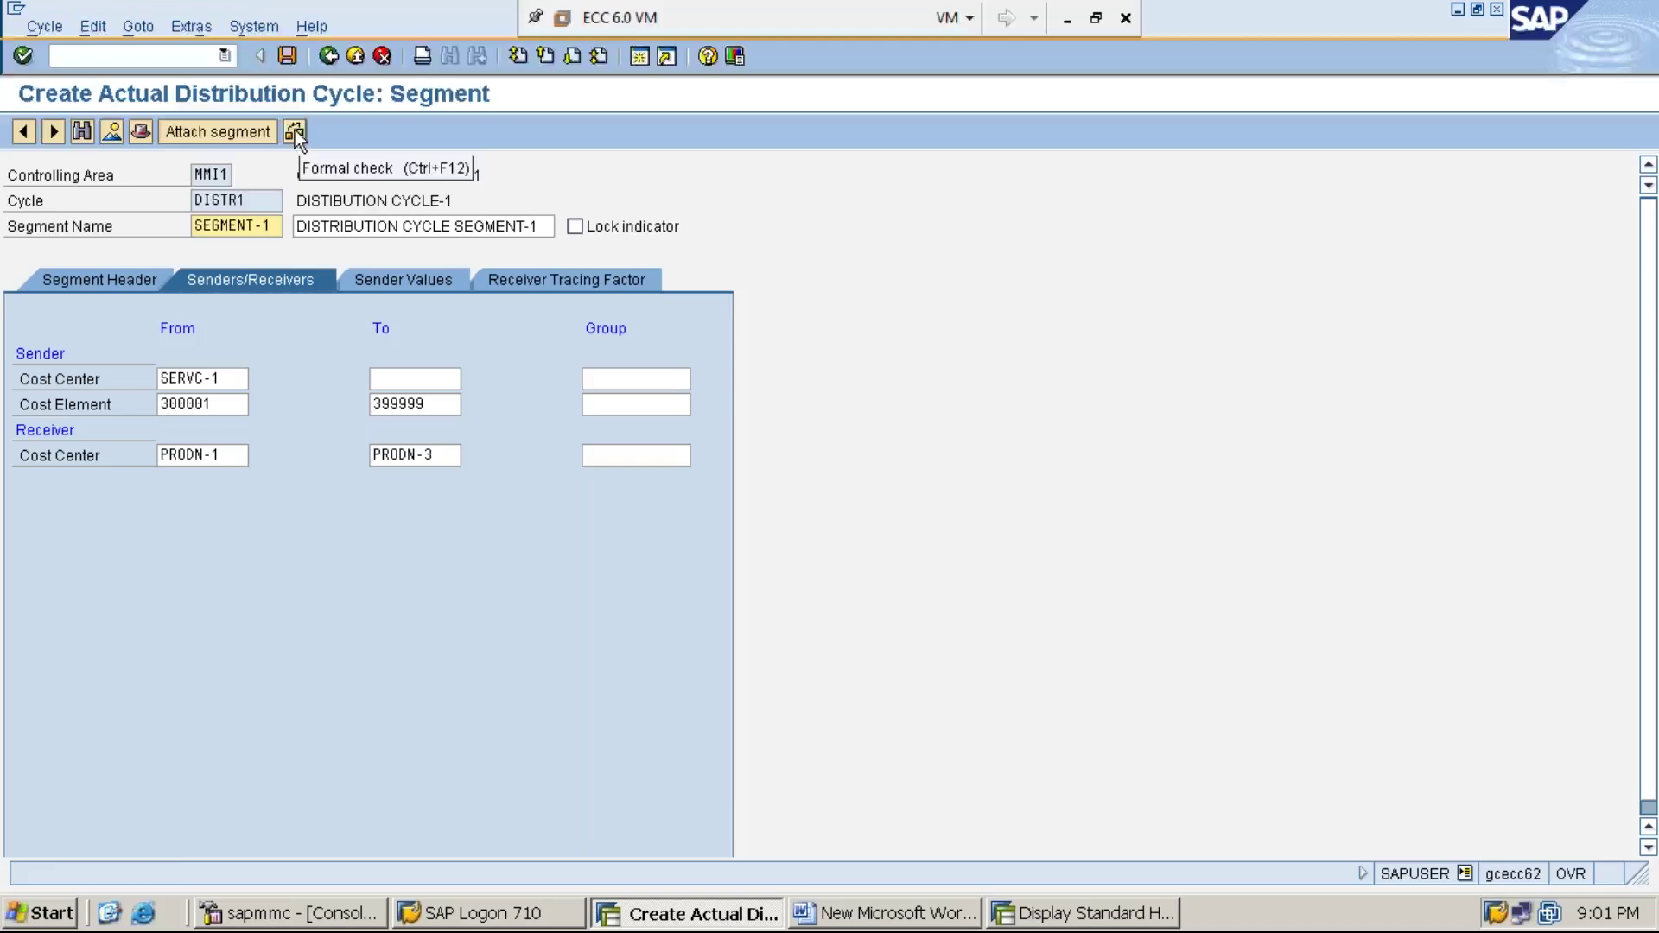
{"action": "left_click", "coordinate": [295, 133]}
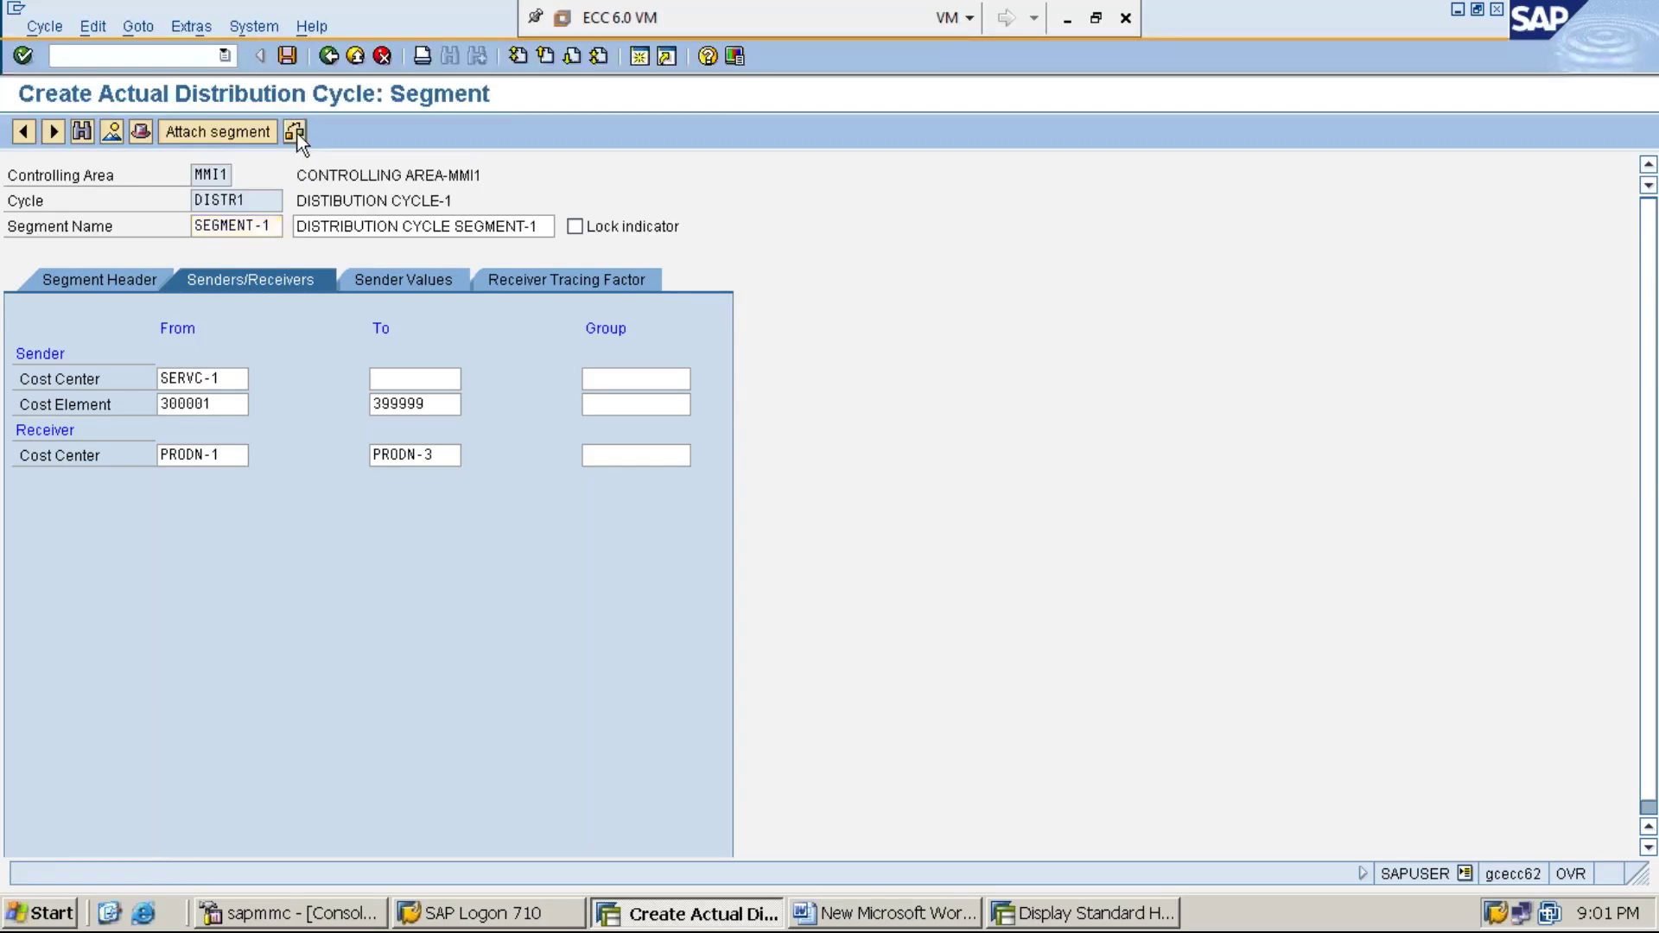
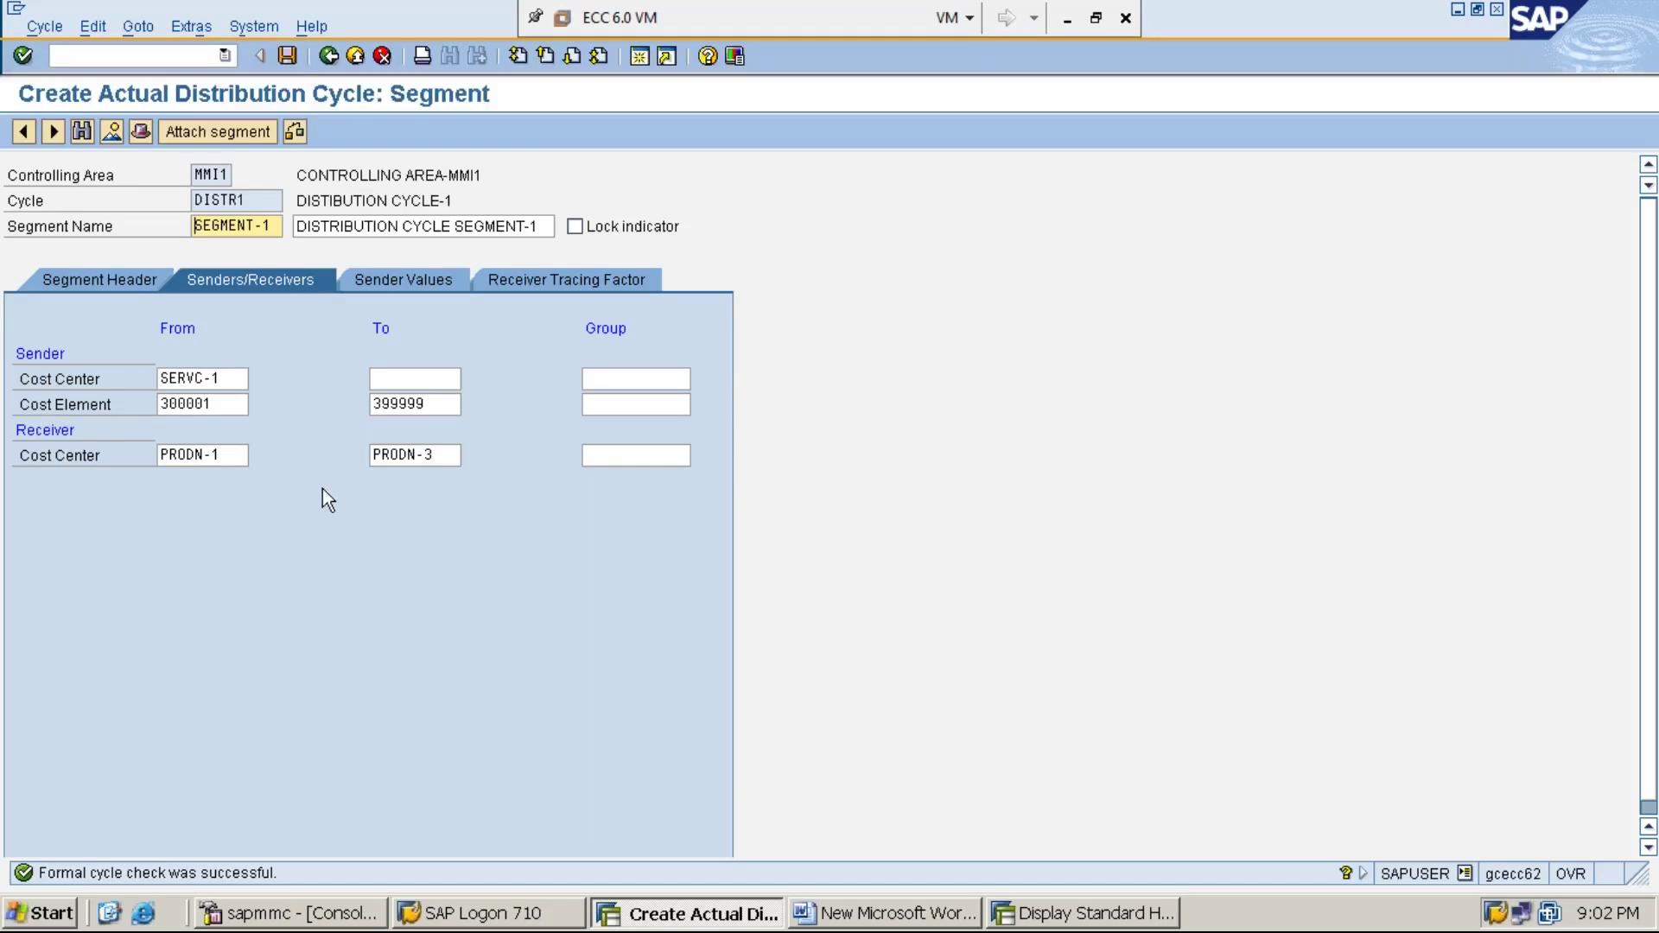
{"action": "left_click", "coordinate": [291, 59]}
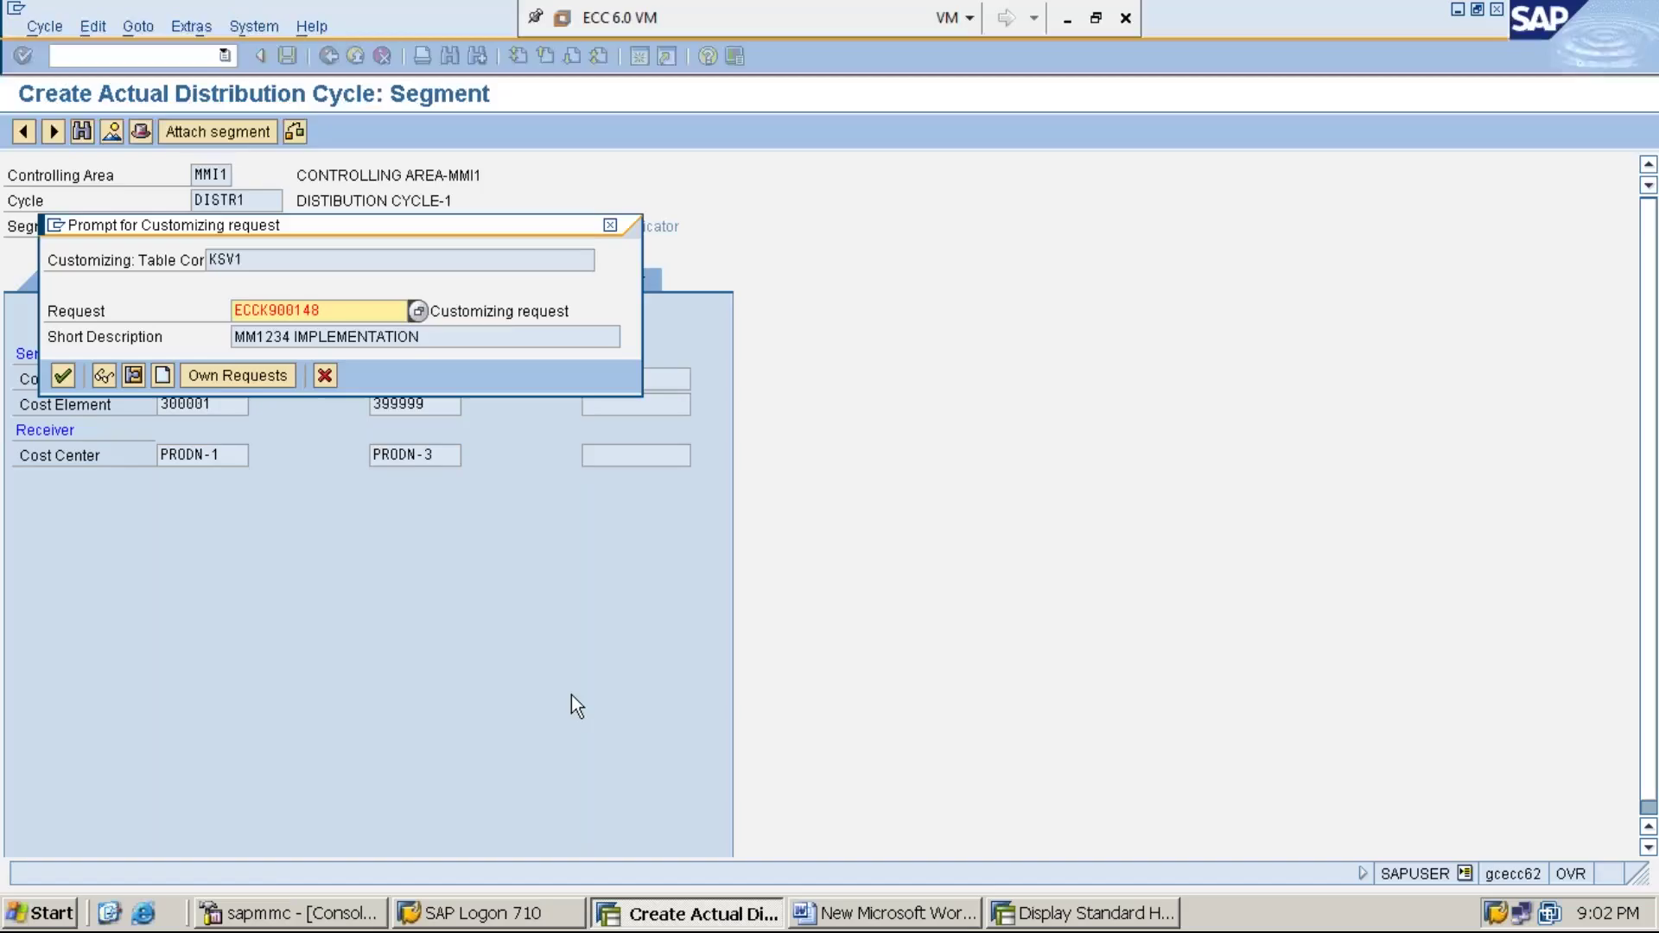
{"action": "key", "text": "Return"}
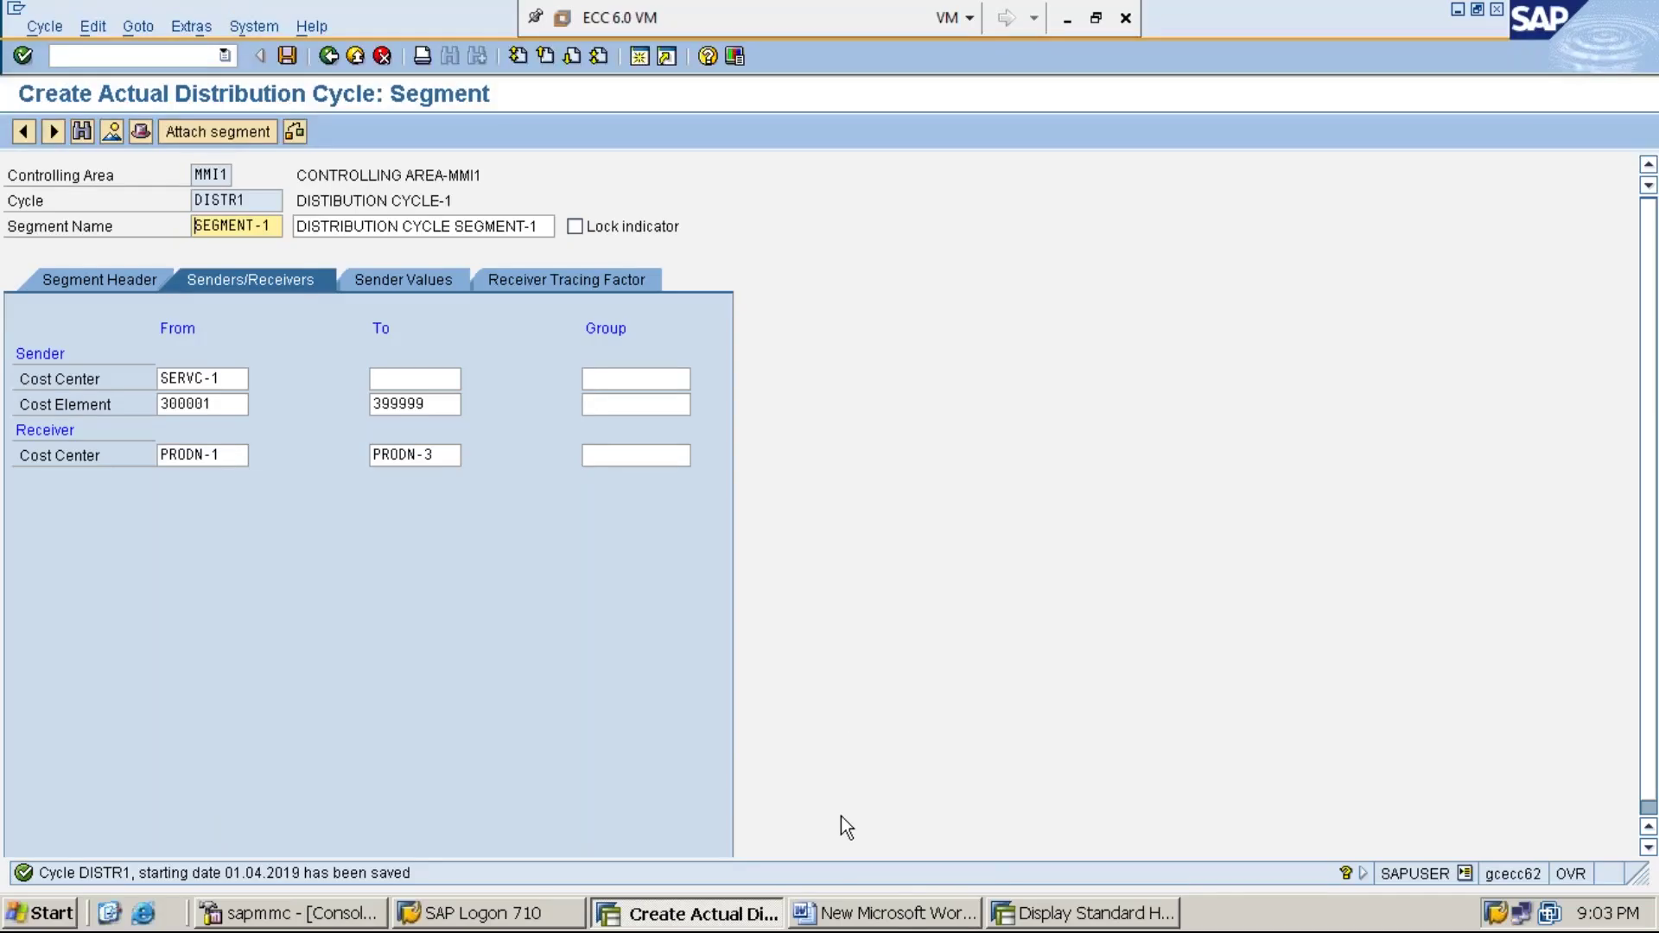
Switch to the Word notes and add the line "STEP:4: POST / PROCESS EXPENSES" below step 3
{"action": "left_click", "coordinate": [895, 916]}
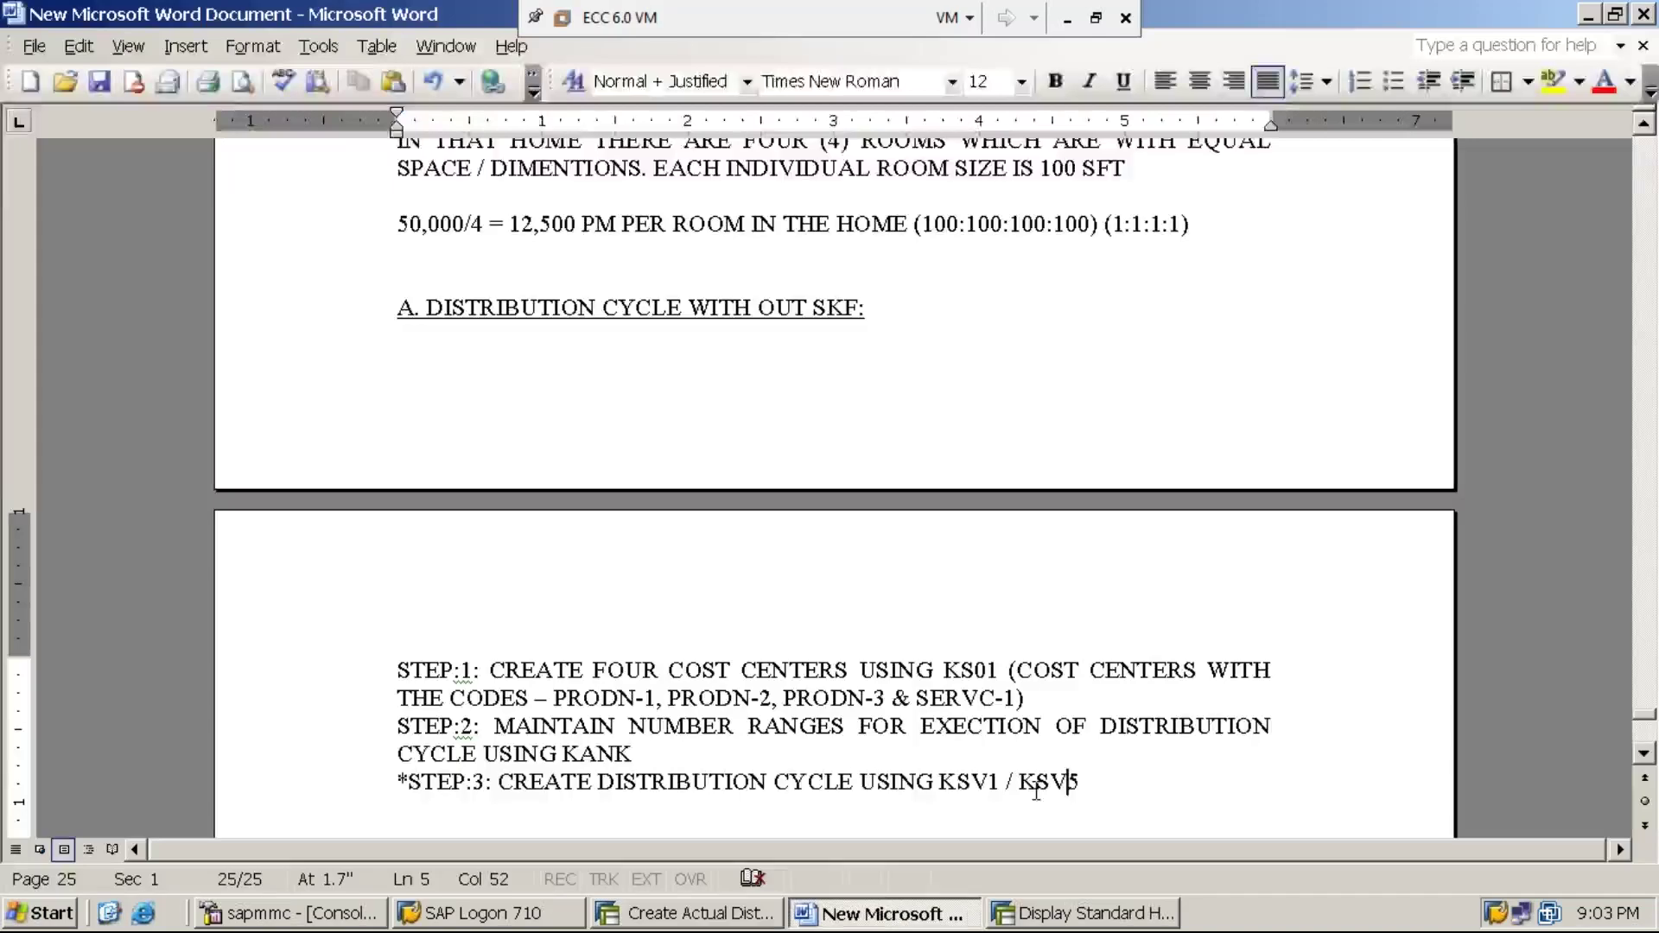
{"action": "left_click", "coordinate": [1089, 783]}
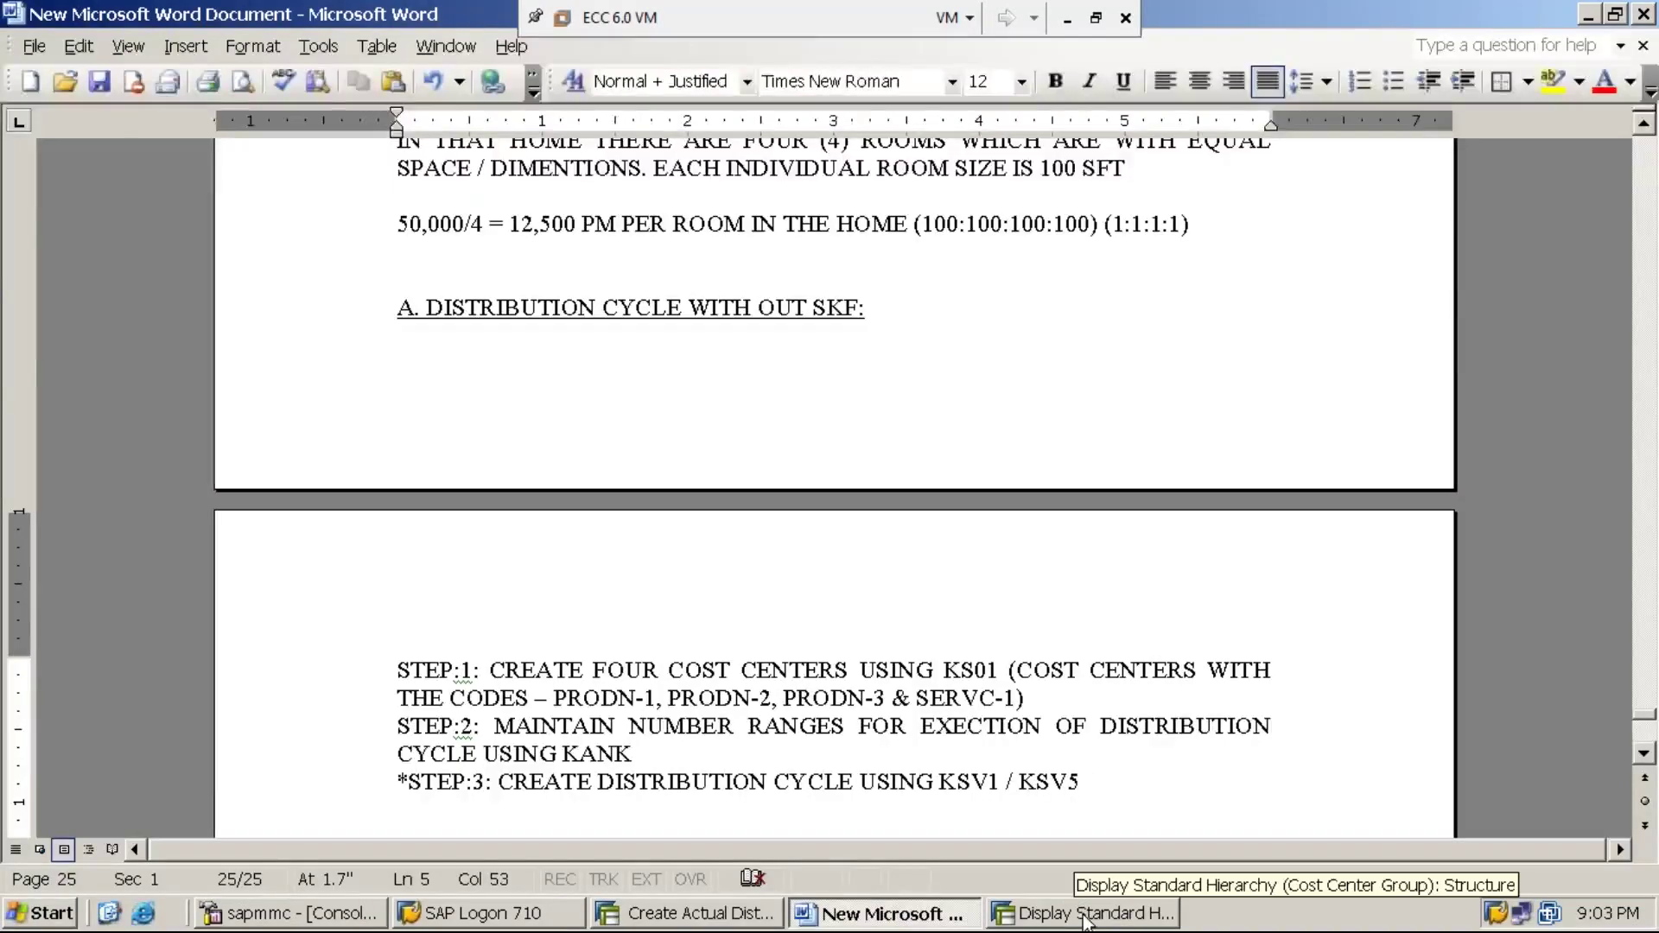
{"action": "left_click", "coordinate": [691, 916]}
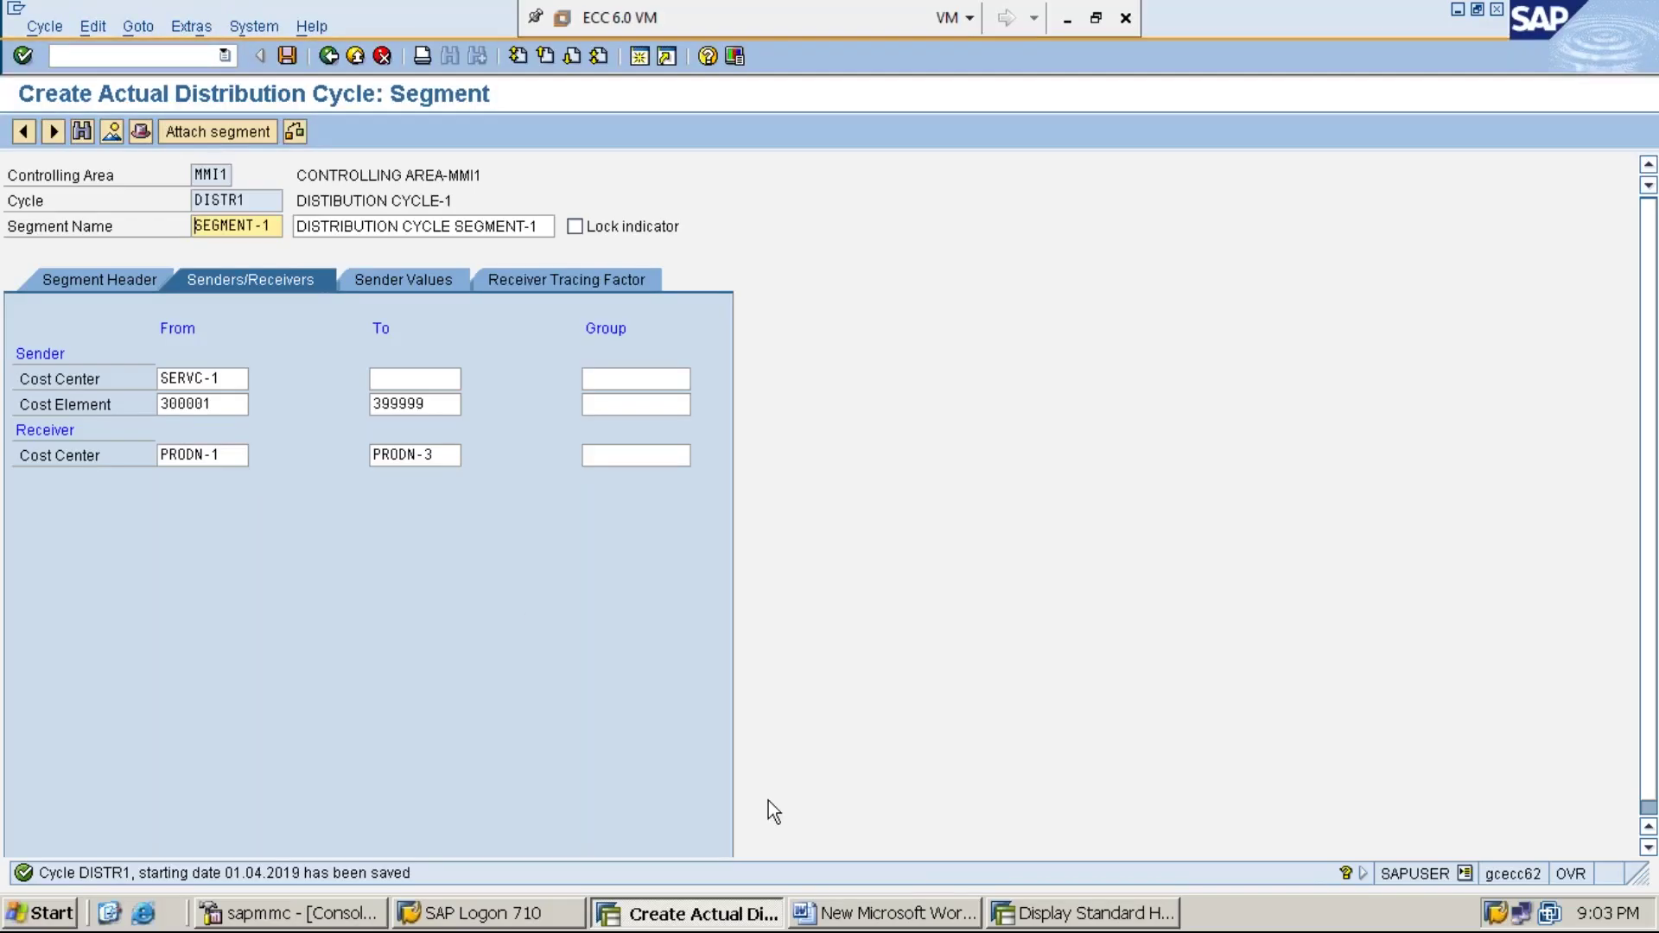
{"action": "left_click", "coordinate": [925, 916]}
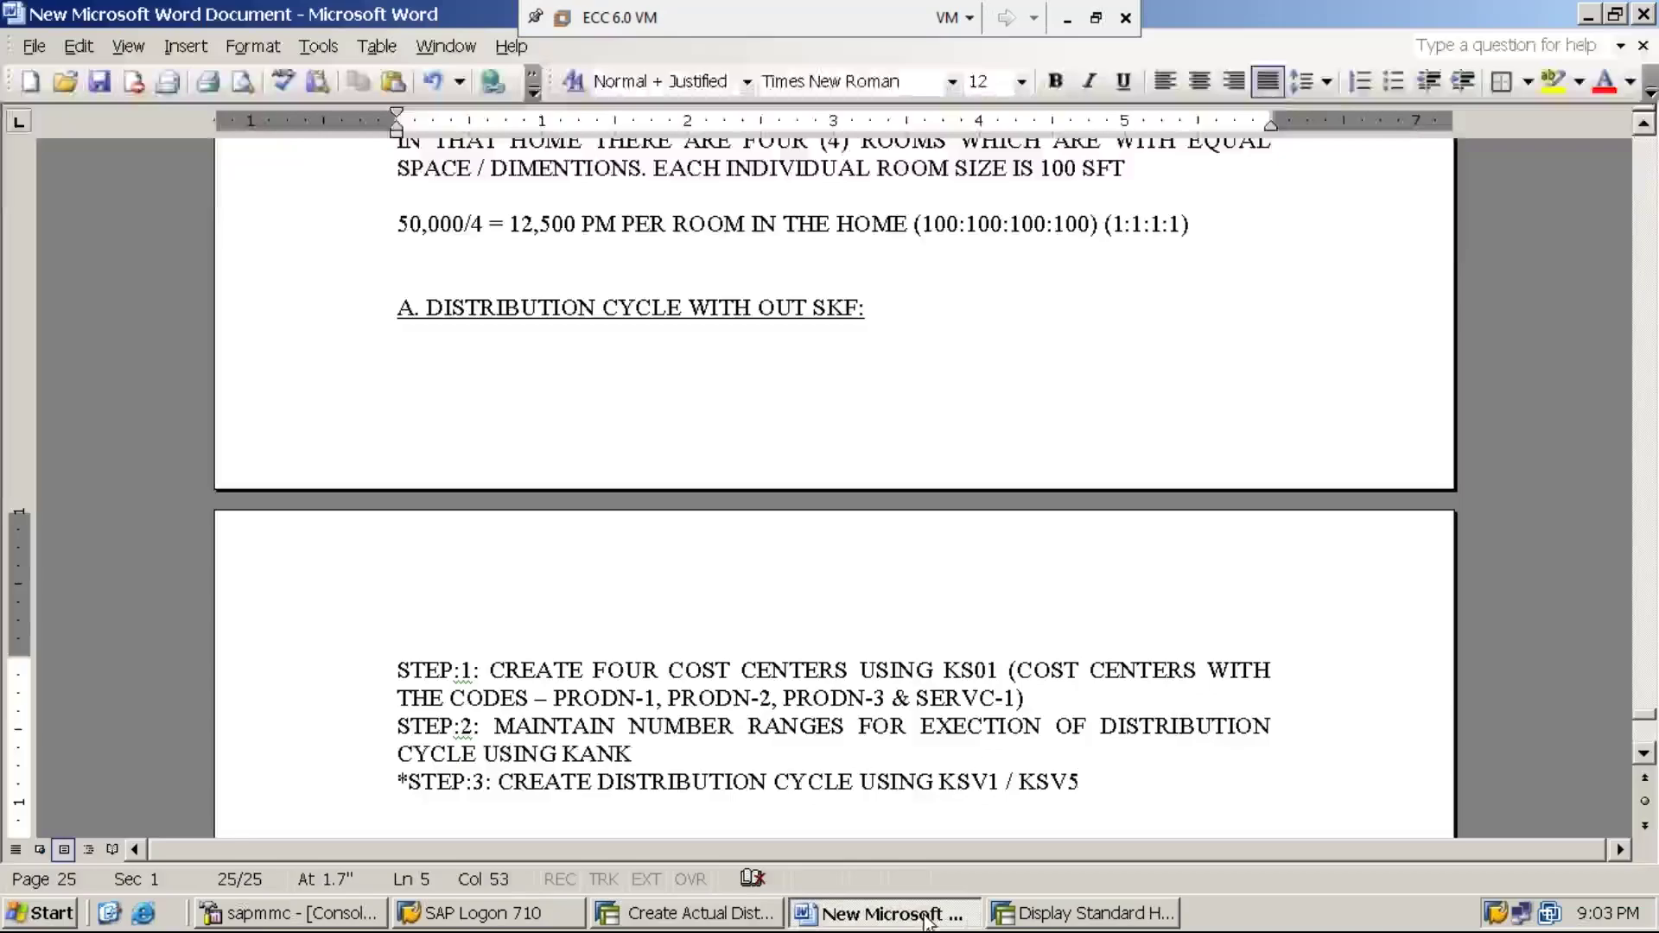
{"action": "key", "text": "Return"}
{"action": "type", "text": "STEP:4: POST EX"}
{"action": "type", "text": "NSES"}
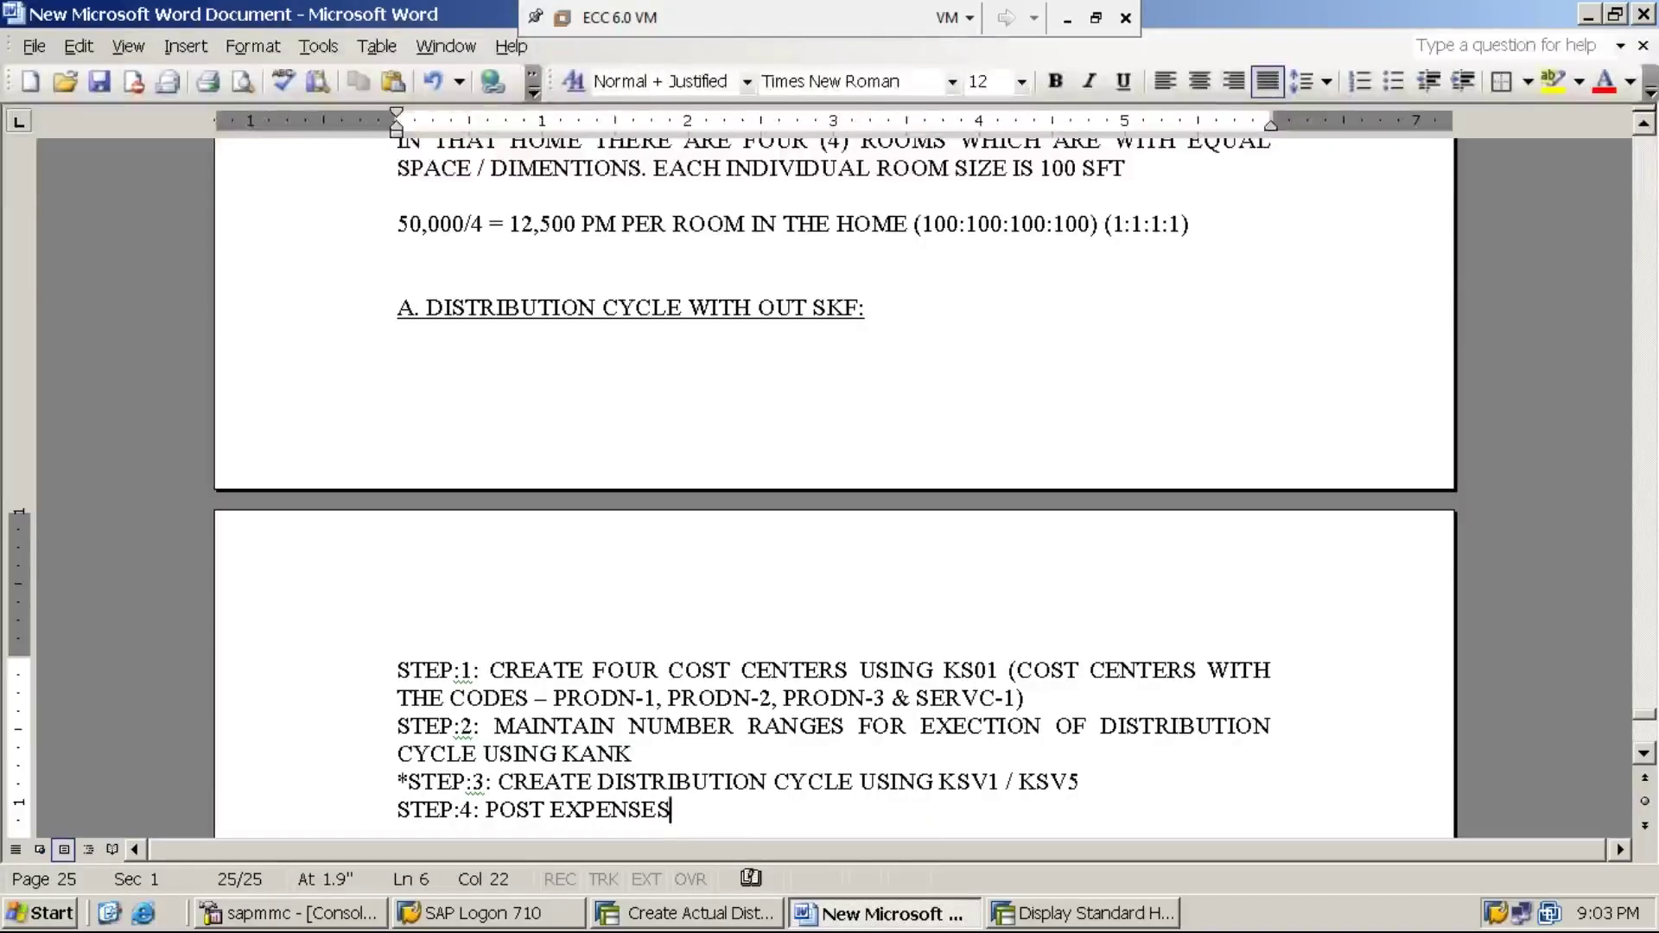
{"action": "key", "text": "BackSpace"}
{"action": "key", "text": "BackSpace"}
{"action": "key", "text": "BackSpace"}
{"action": "key", "text": "BackSpace"}
{"action": "key", "text": "BackSpace"}
{"action": "key", "text": "BackSpace"}
{"action": "key", "text": "BackSpace"}
{"action": "key", "text": "BackSpace"}
{"action": "type", "text": "/ PROCESS EXPENSES "}
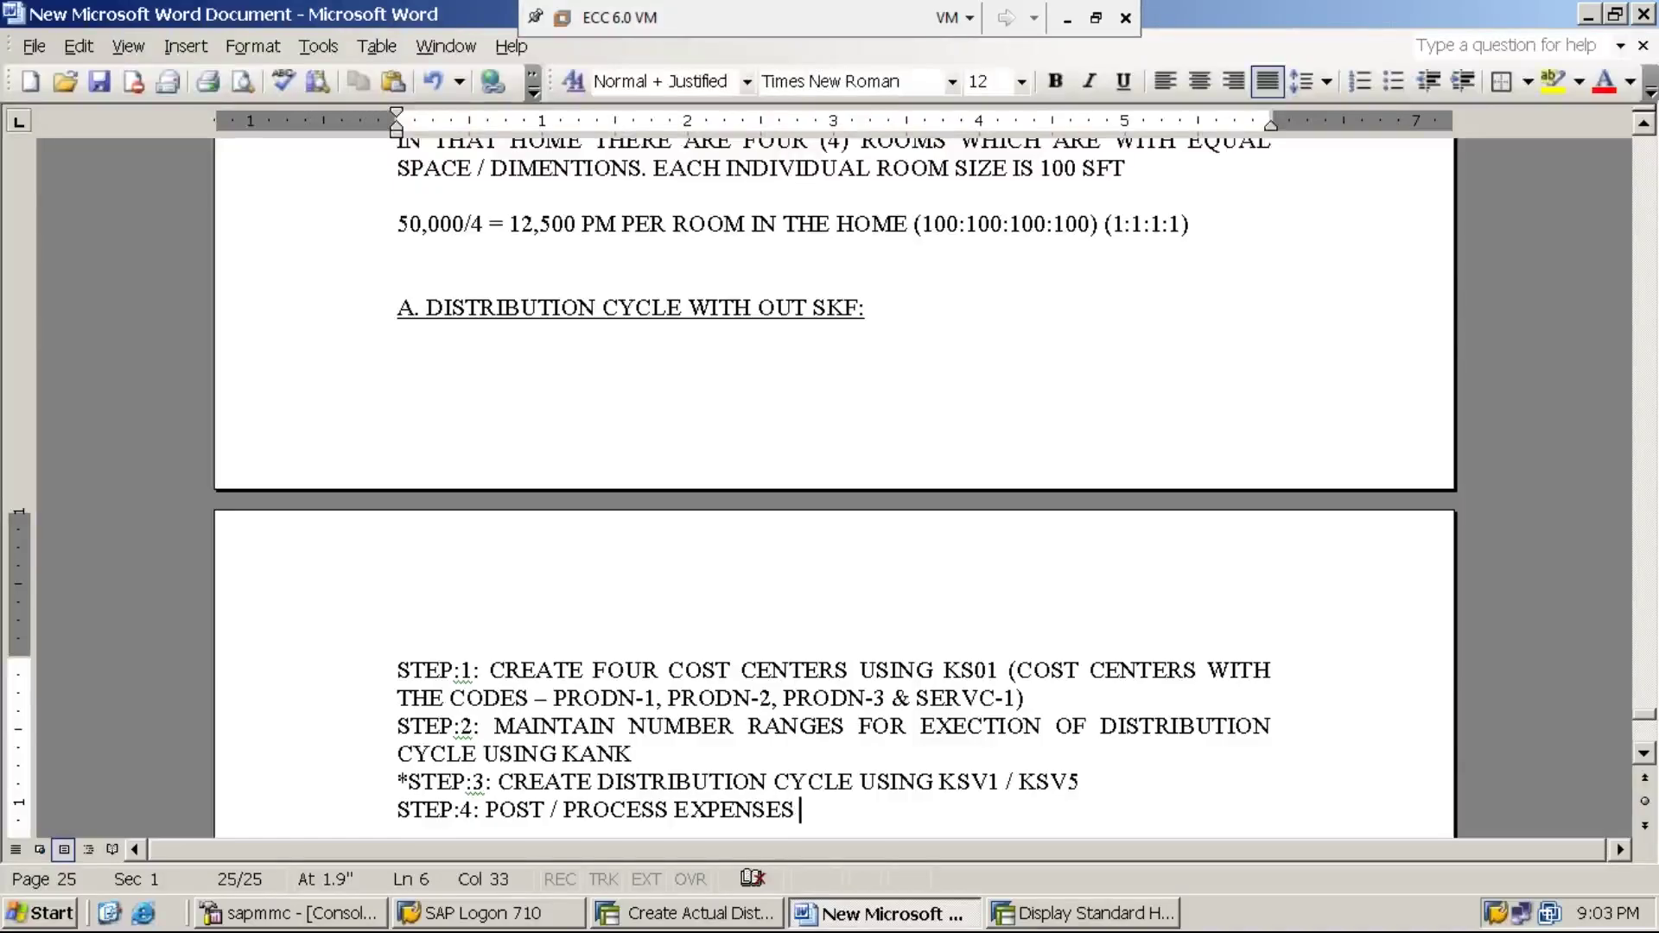
Complete the step 4 line with "TO SERVC-1 COST CENTER USING F-02"
{"action": "type", "text": "TO THE COST"}
{"action": "key", "text": "BackSpace"}
{"action": "key", "text": "BackSpace"}
{"action": "key", "text": "BackSpace"}
{"action": "key", "text": "BackSpace"}
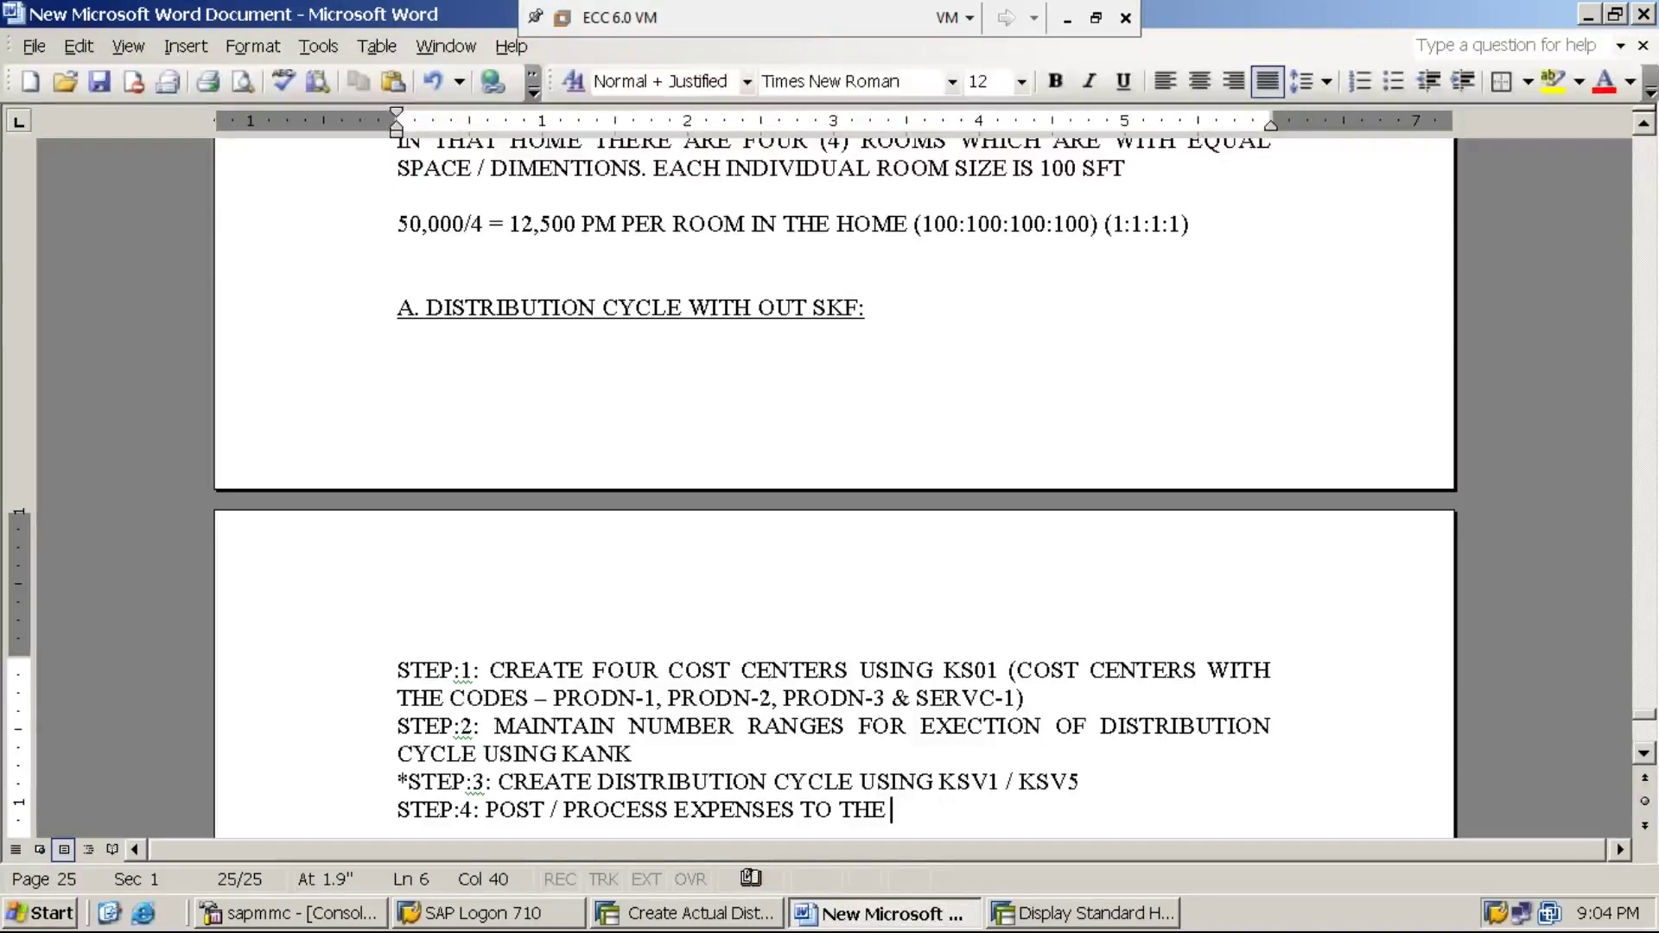
{"action": "key", "text": "BackSpace"}
{"action": "key", "text": "BackSpace"}
{"action": "key", "text": "BackSpace"}
{"action": "key", "text": "BackSpace"}
{"action": "type", "text": "SERRVC-1 COST CENTER"}
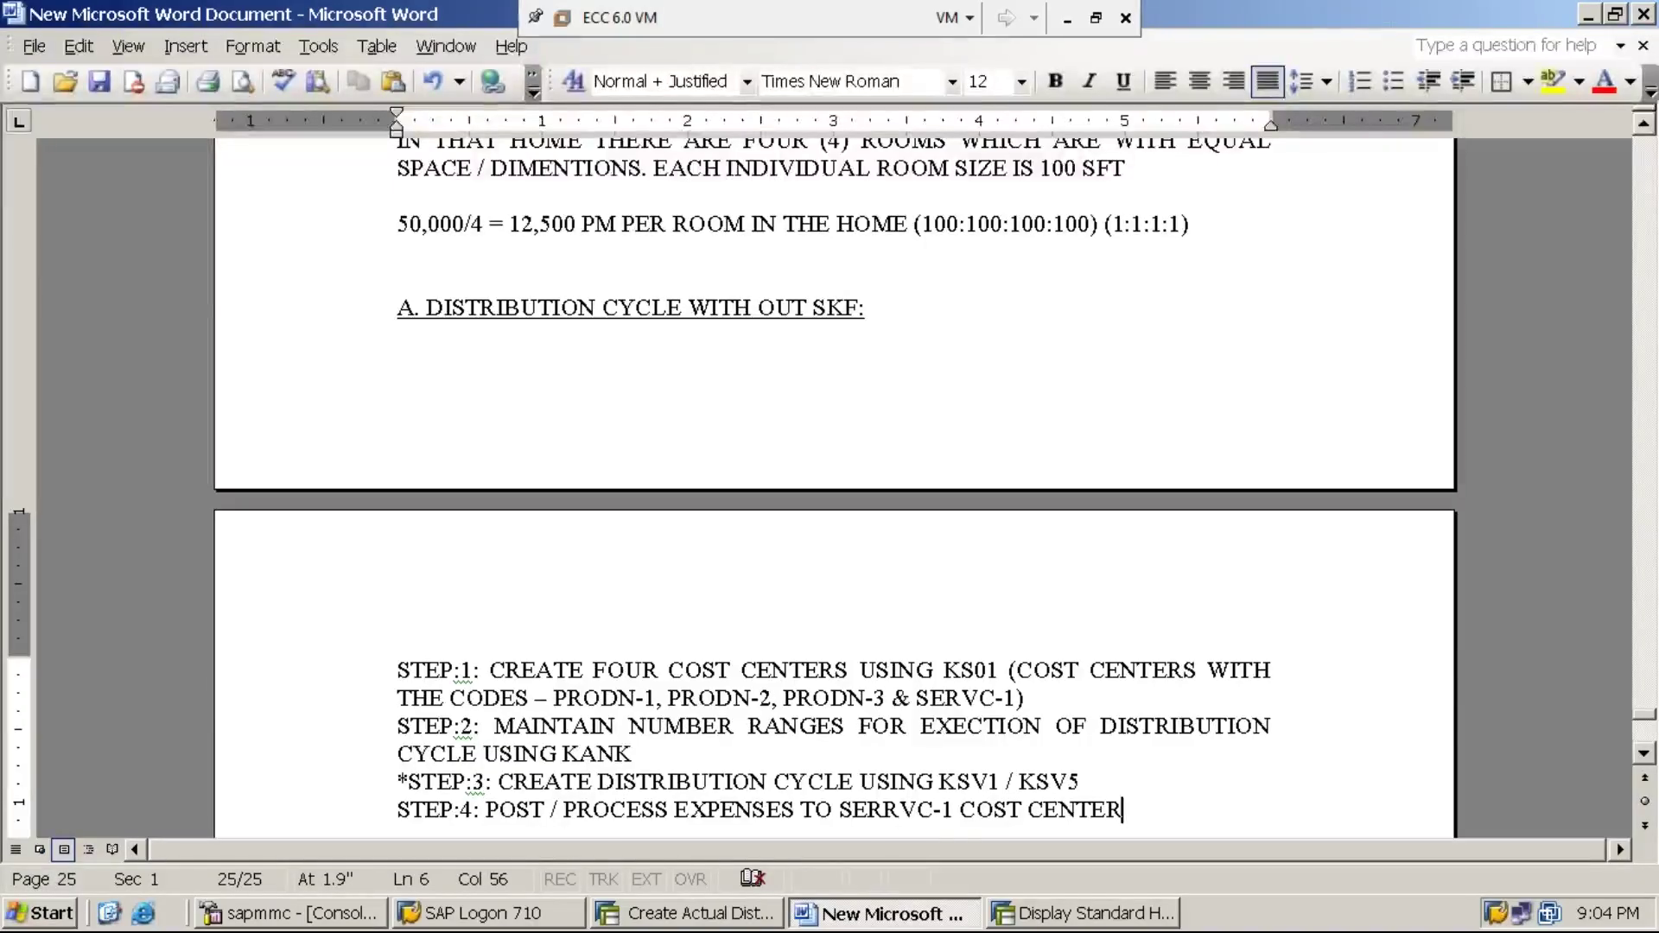
{"action": "left_click", "coordinate": [900, 811]}
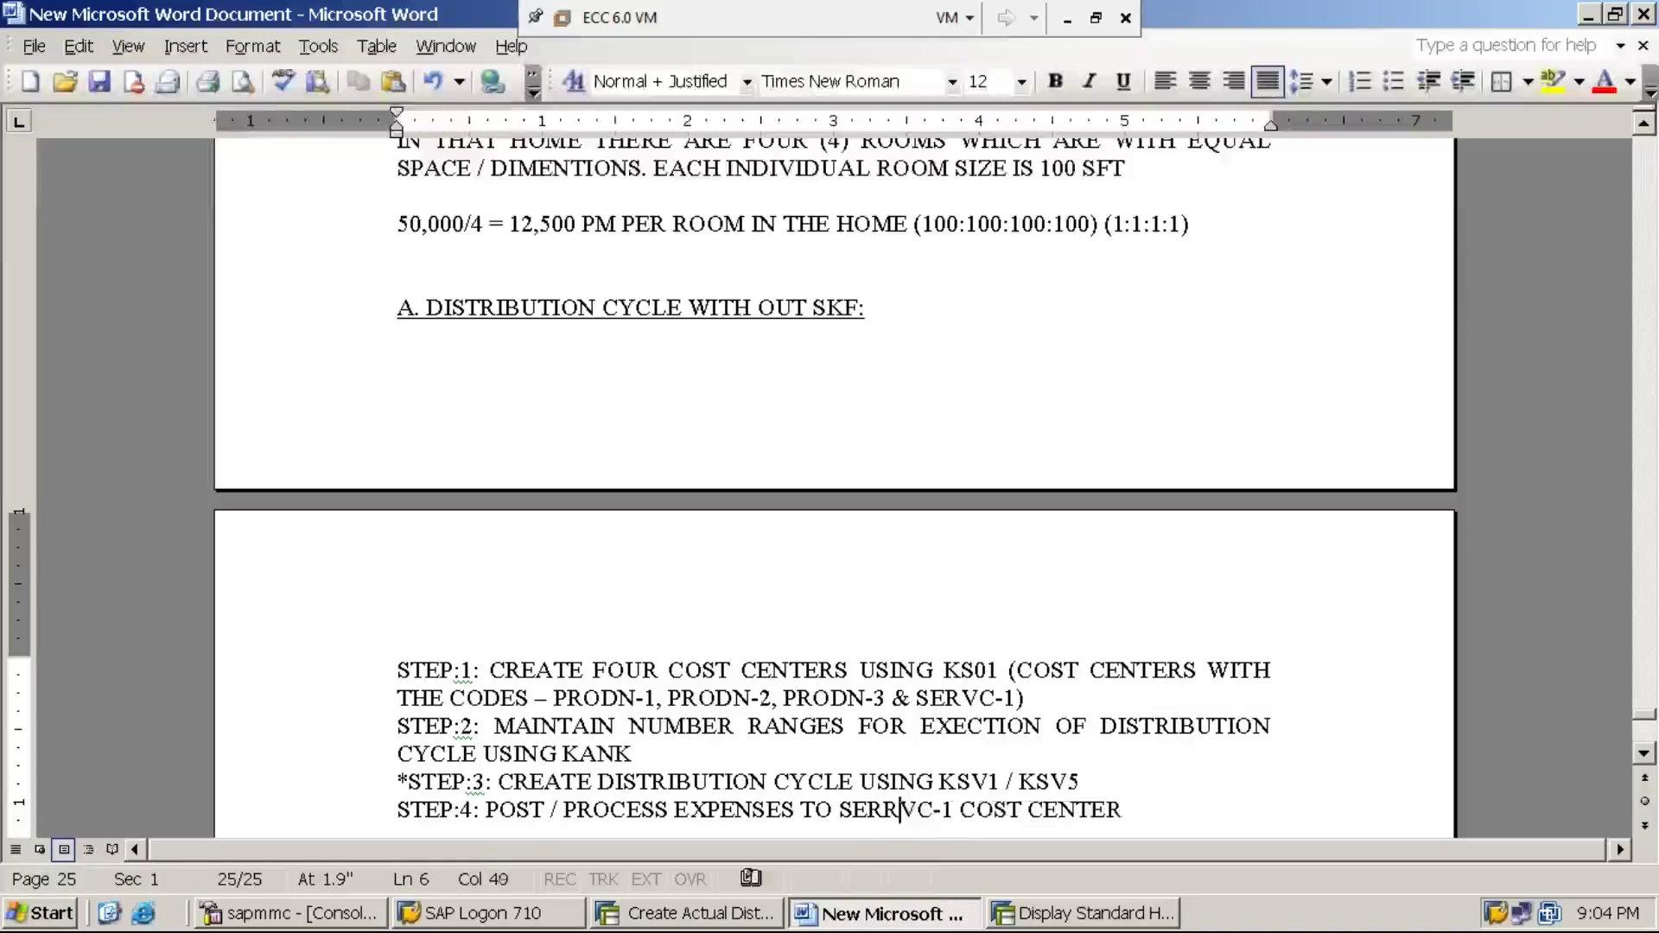
{"action": "key", "text": "BackSpace"}
{"action": "key", "text": "End"}
{"action": "type", "text": "USING F-02"}
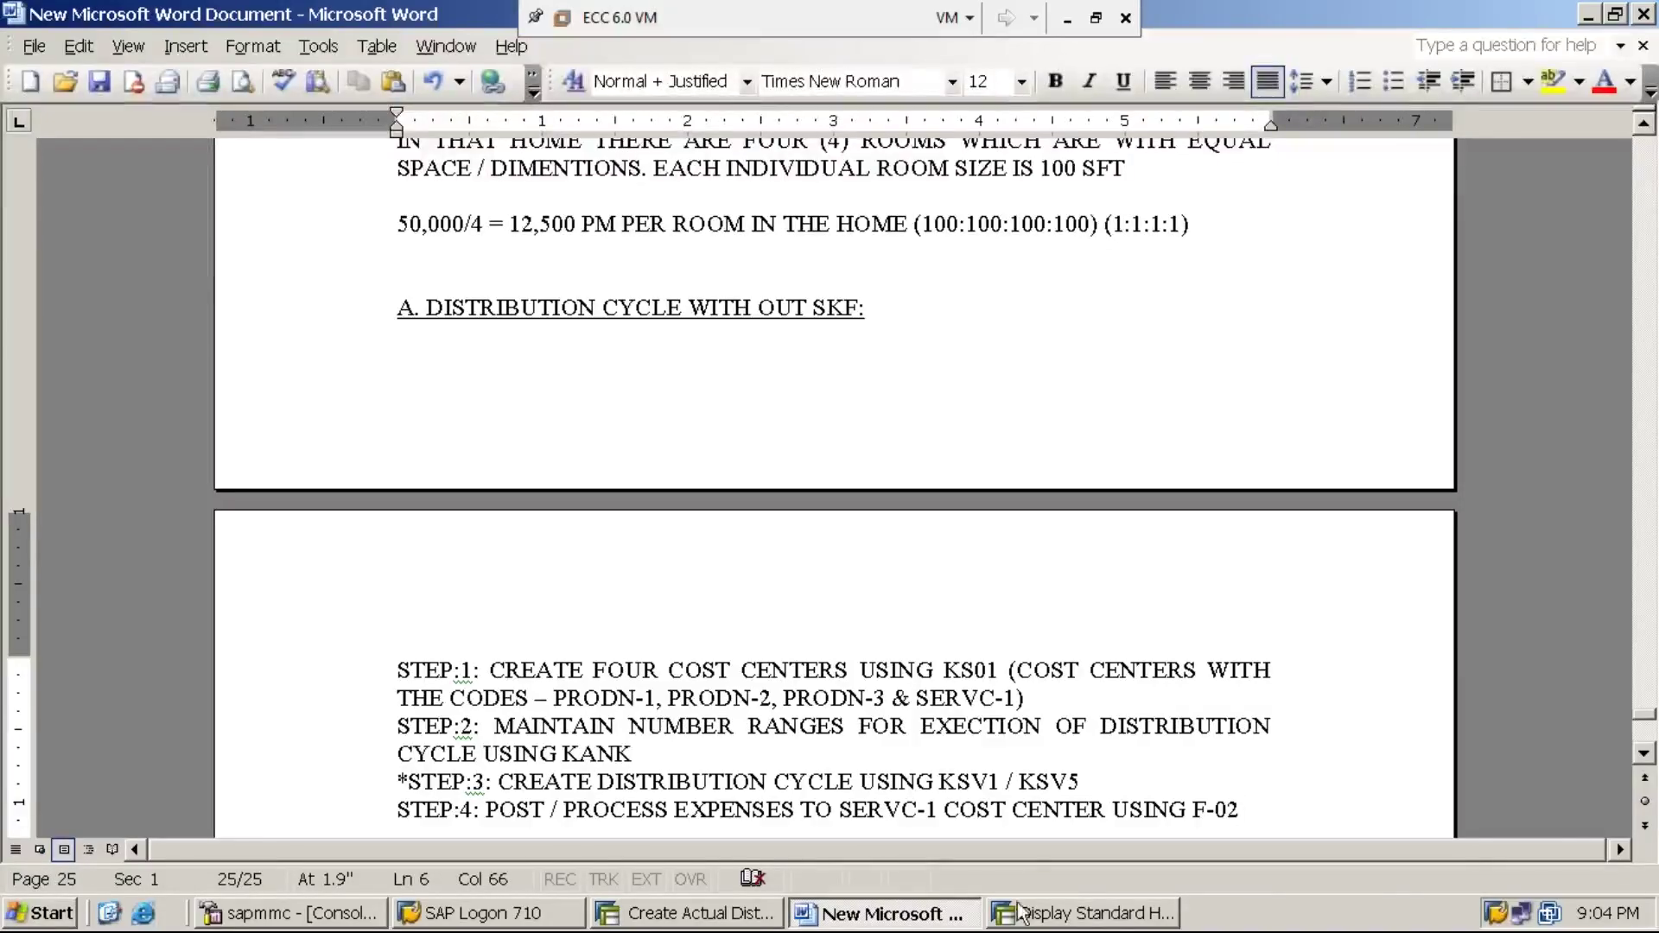
Switch back to SAP, leave the distribution cycle and open transaction F-02
{"action": "left_click", "coordinate": [729, 921]}
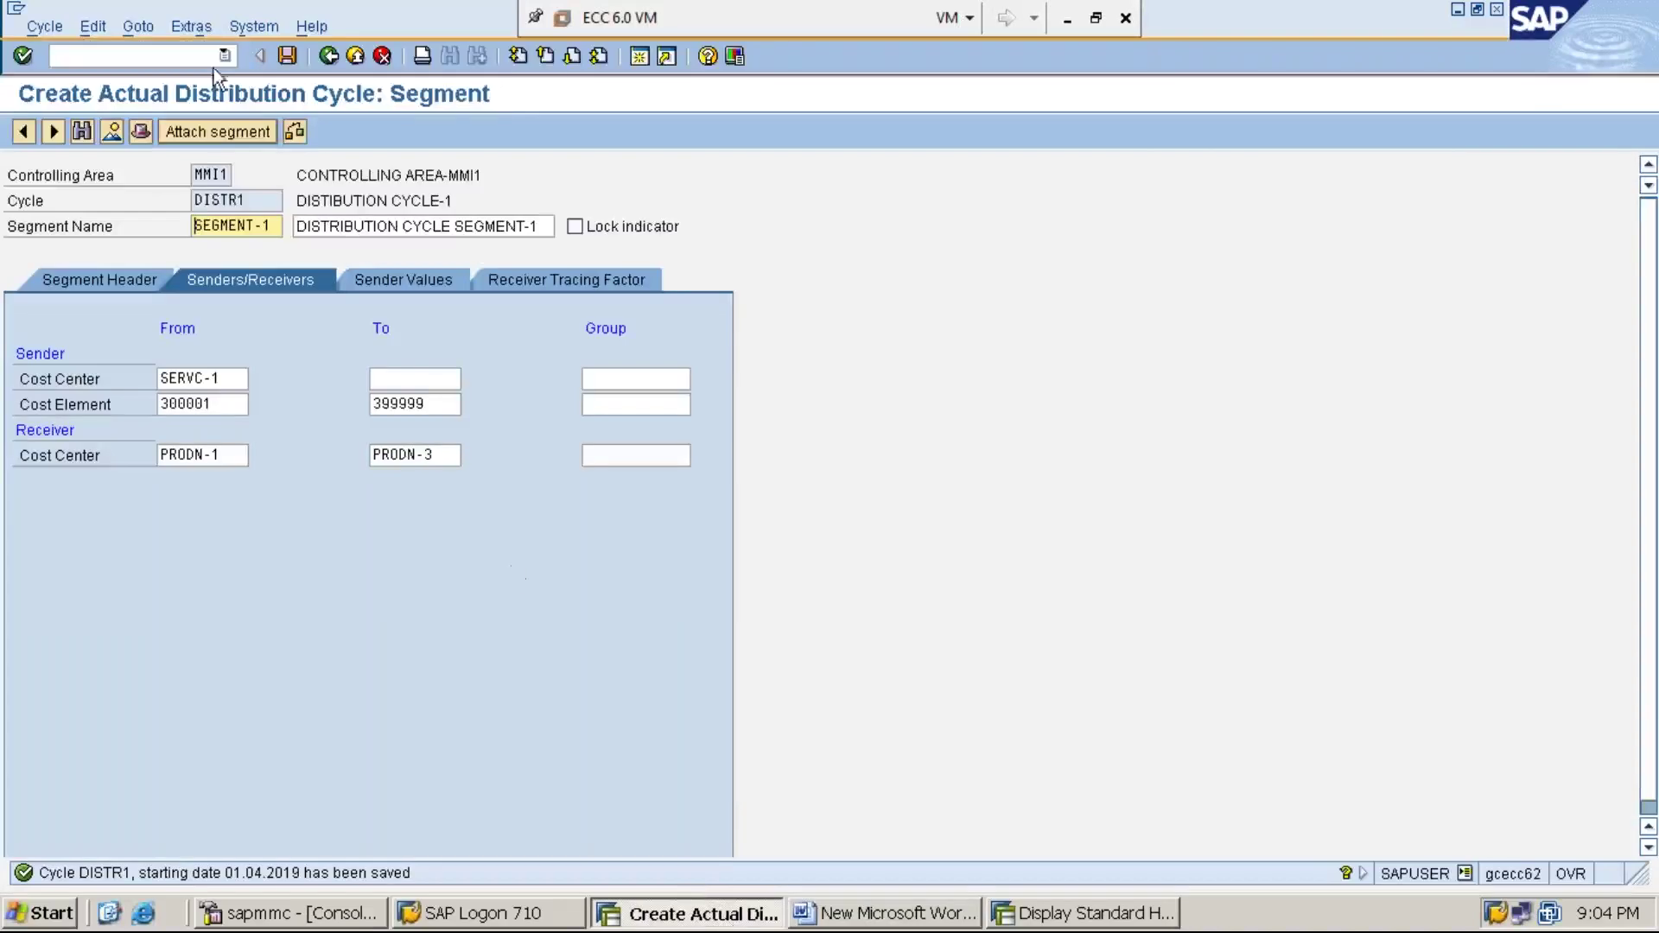
{"action": "left_click", "coordinate": [199, 56]}
{"action": "type", "text": "/N"}
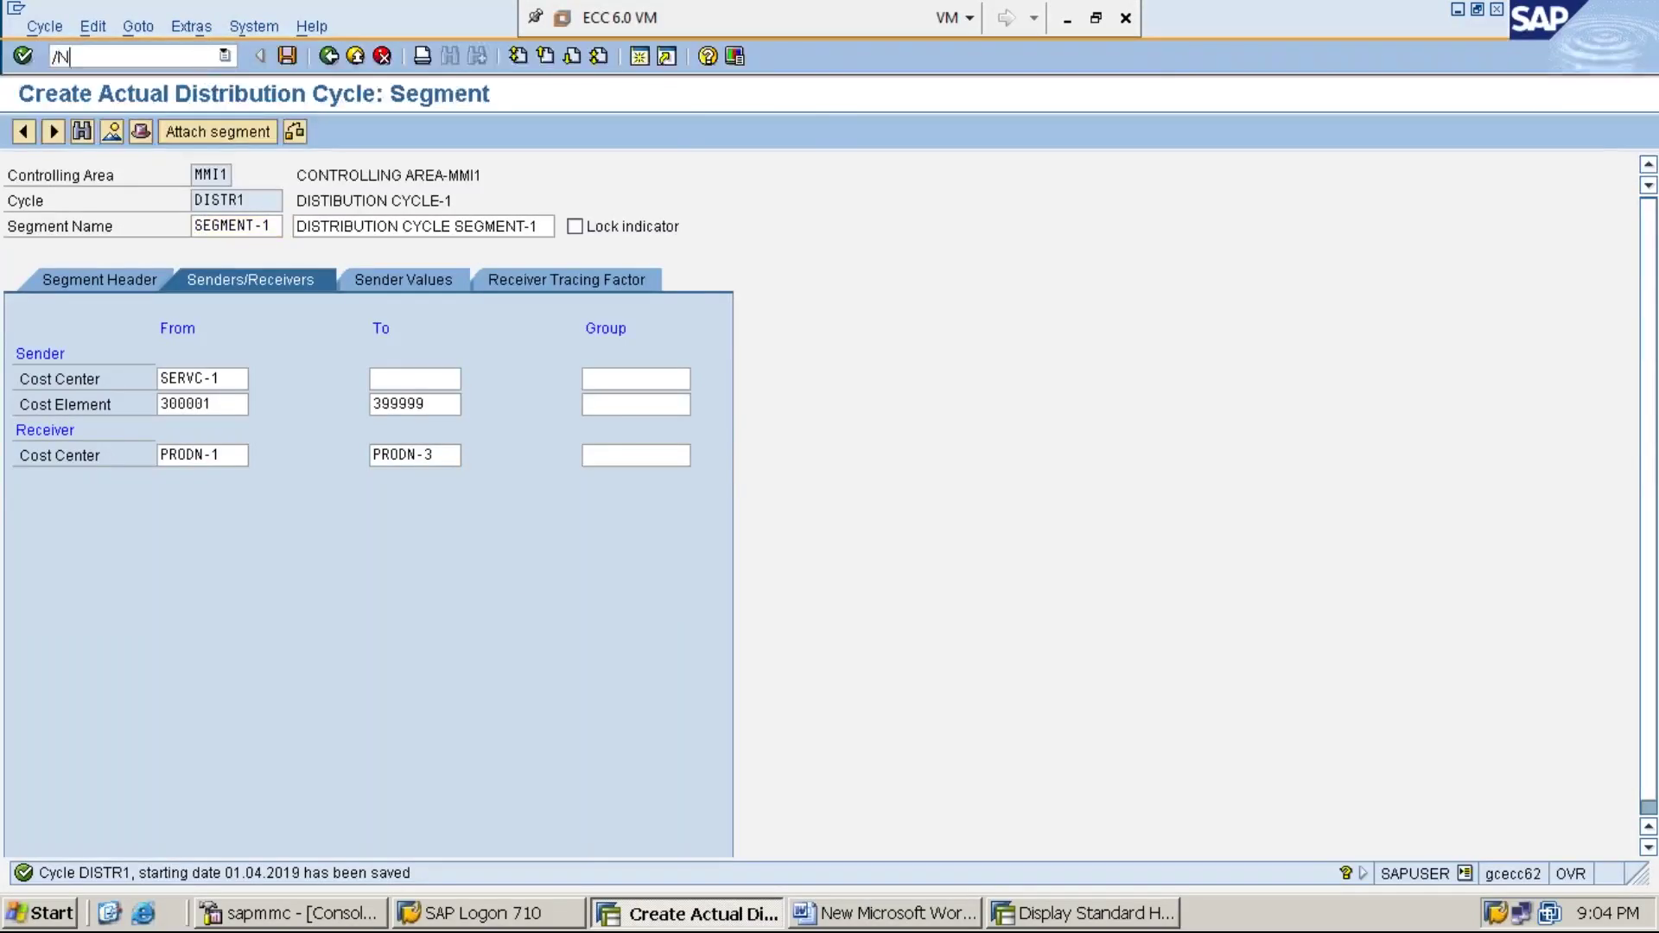
{"action": "key", "text": "Return"}
{"action": "left_click", "coordinate": [142, 56]}
{"action": "type", "text": "F-02"}
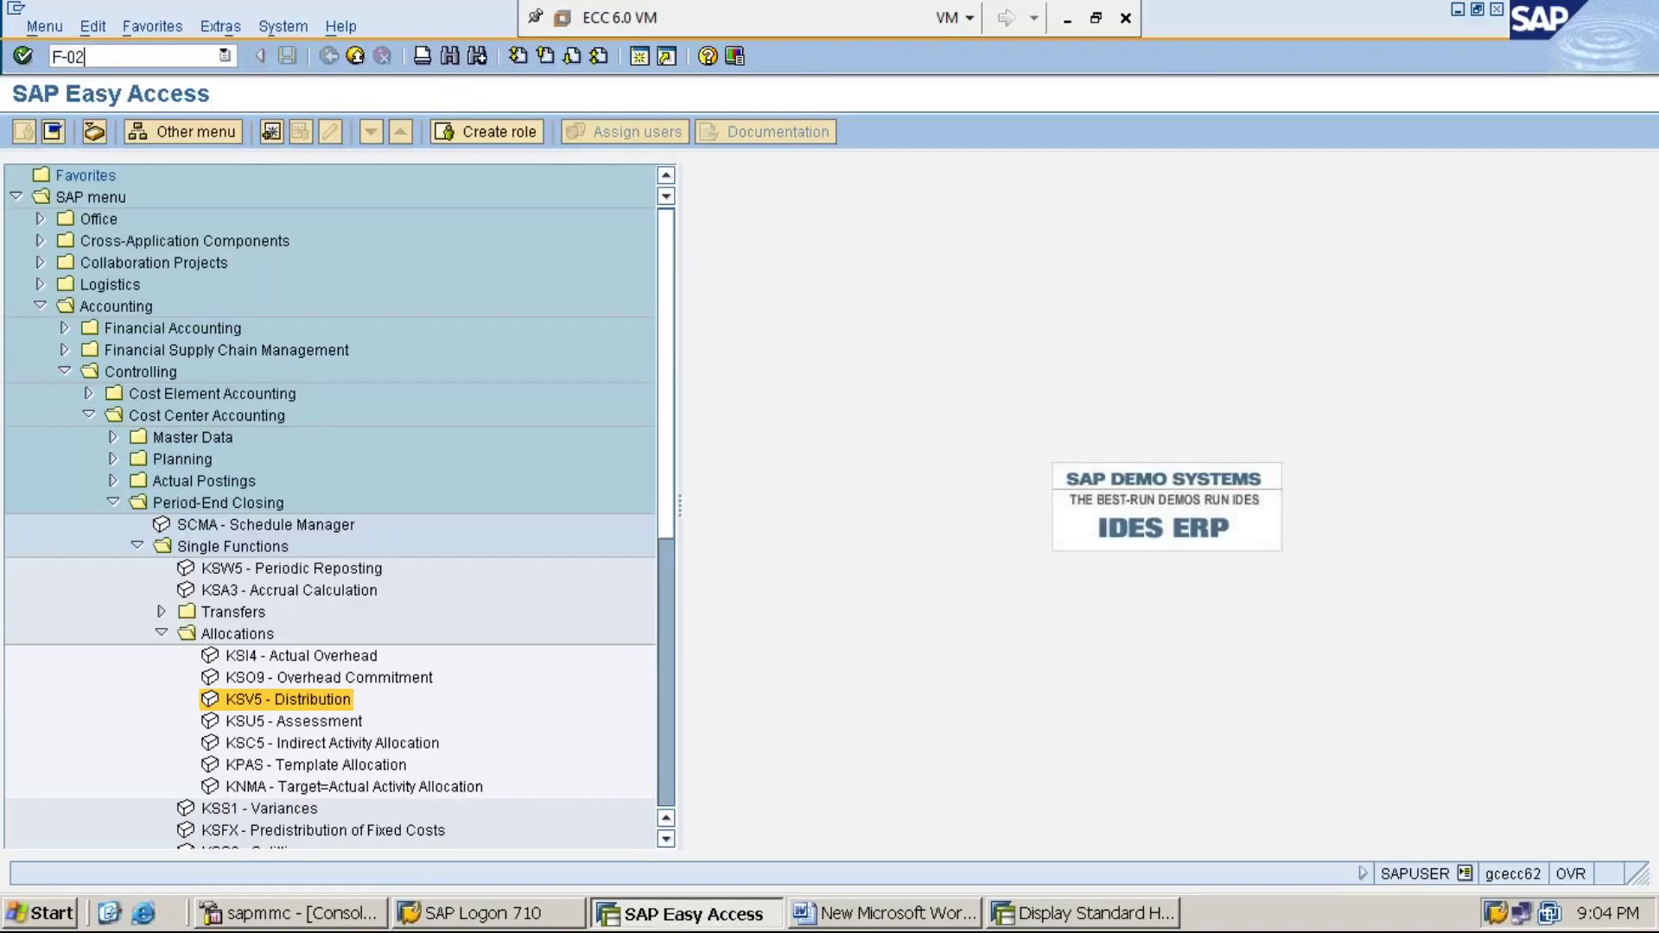
{"action": "key", "text": "Return"}
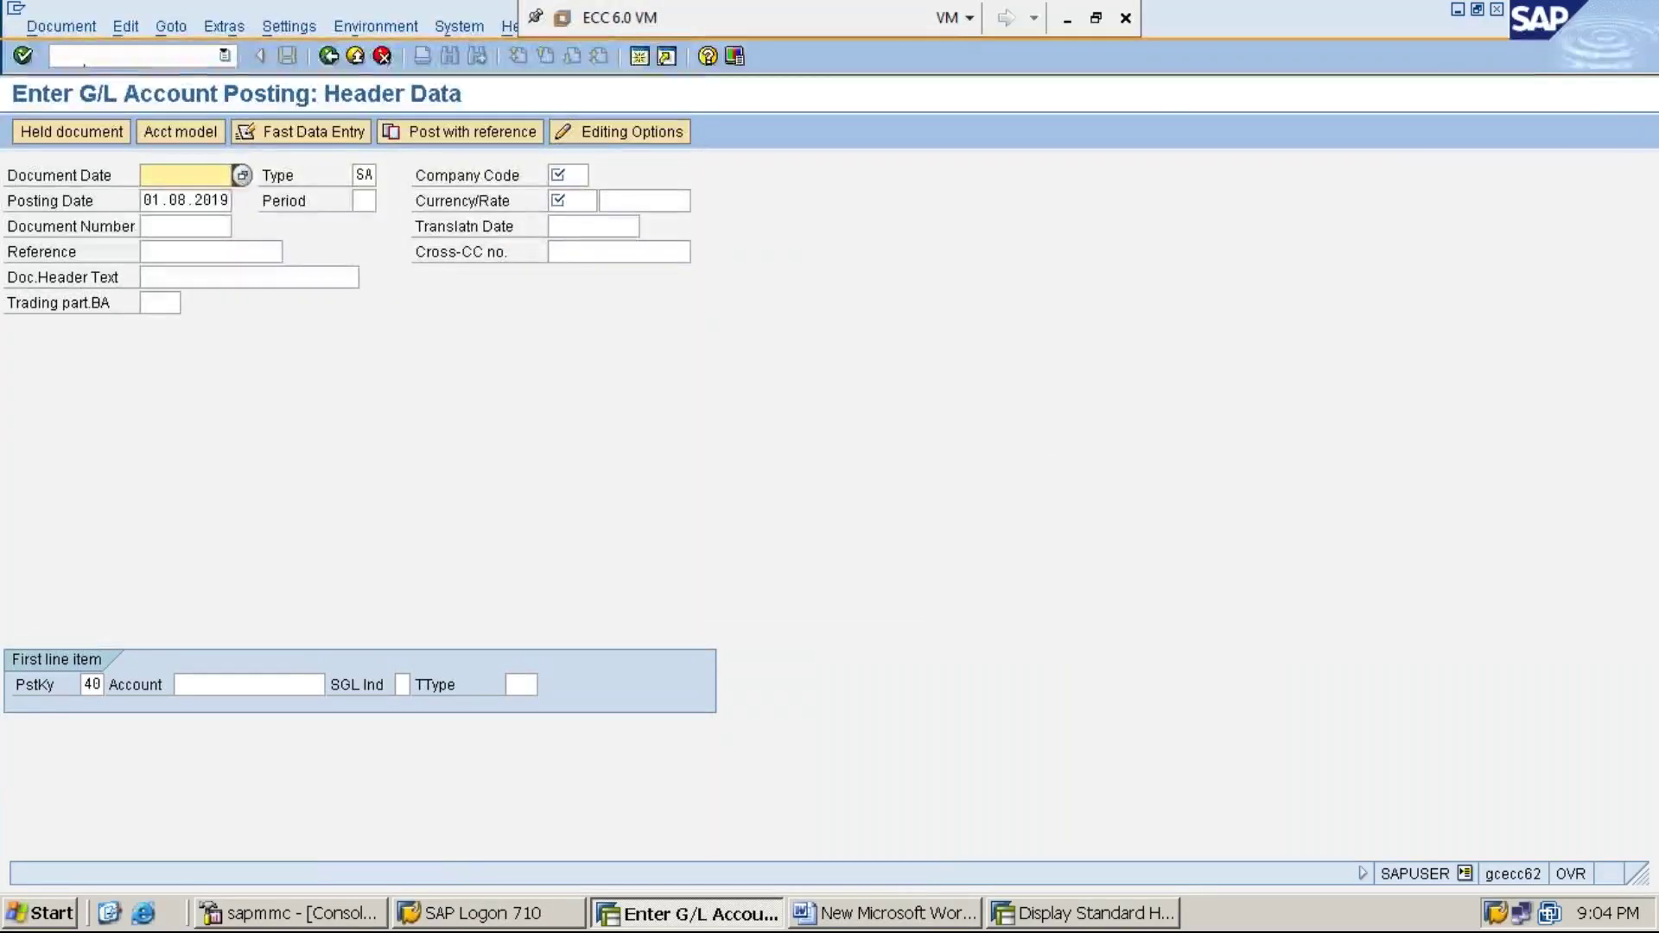
Fill in the posting header with document date 01.08.2019, company code MMI1, period 5 and currency INR
{"action": "key", "text": "F4"}
{"action": "key", "text": "Return"}
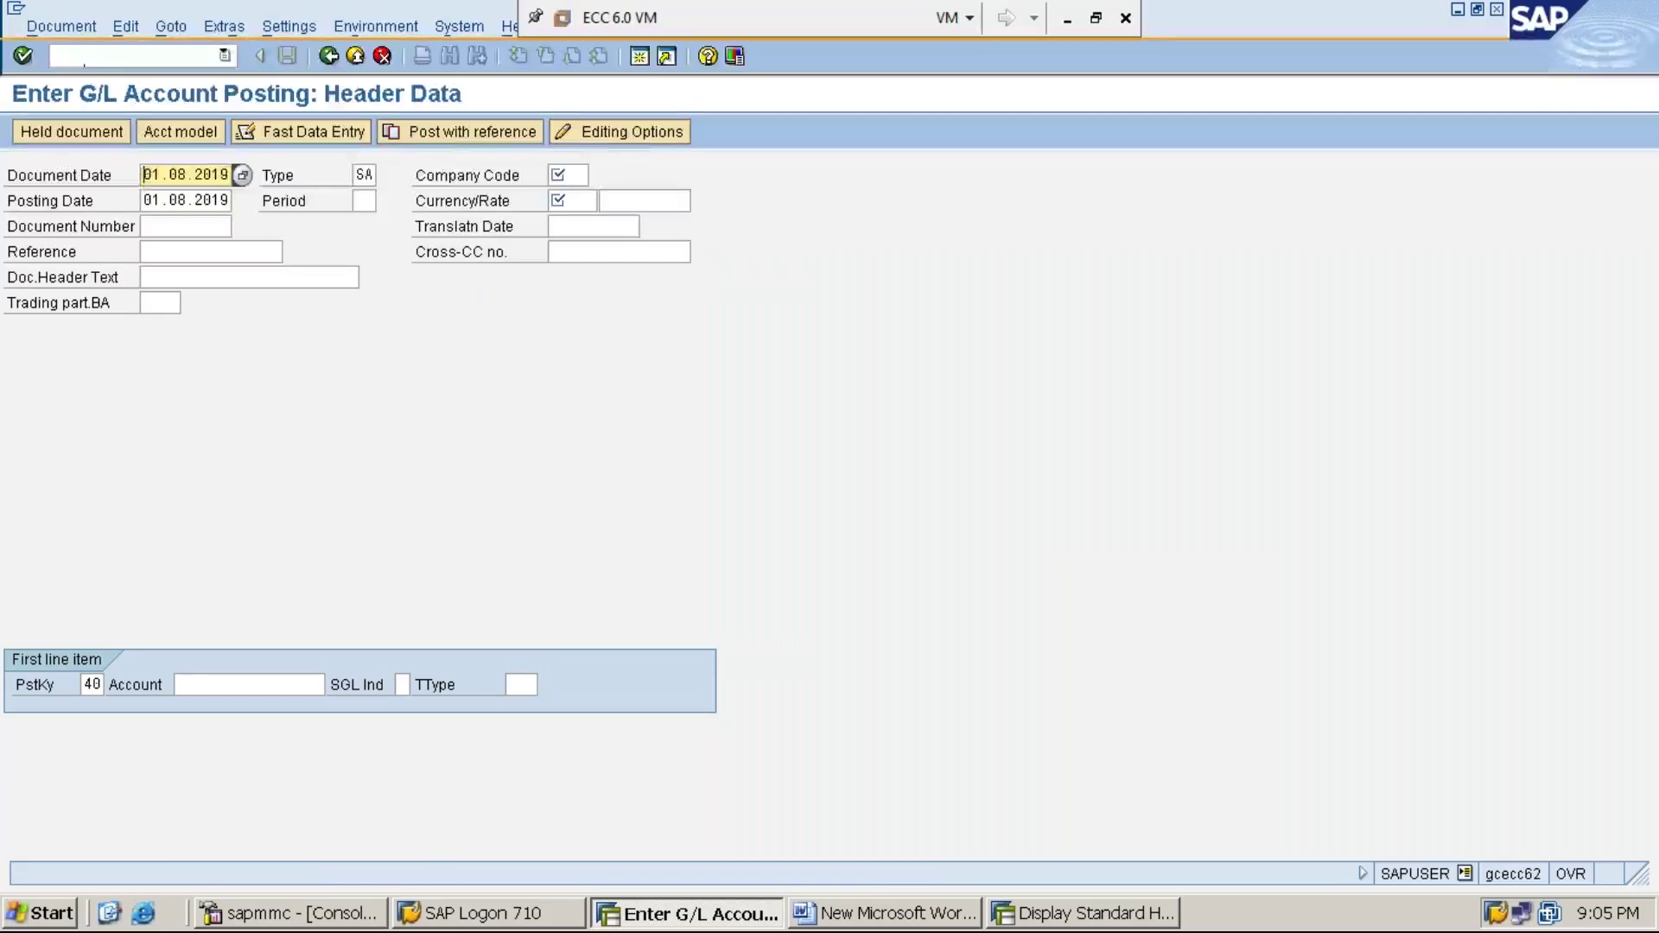
{"action": "key", "text": "Tab"}
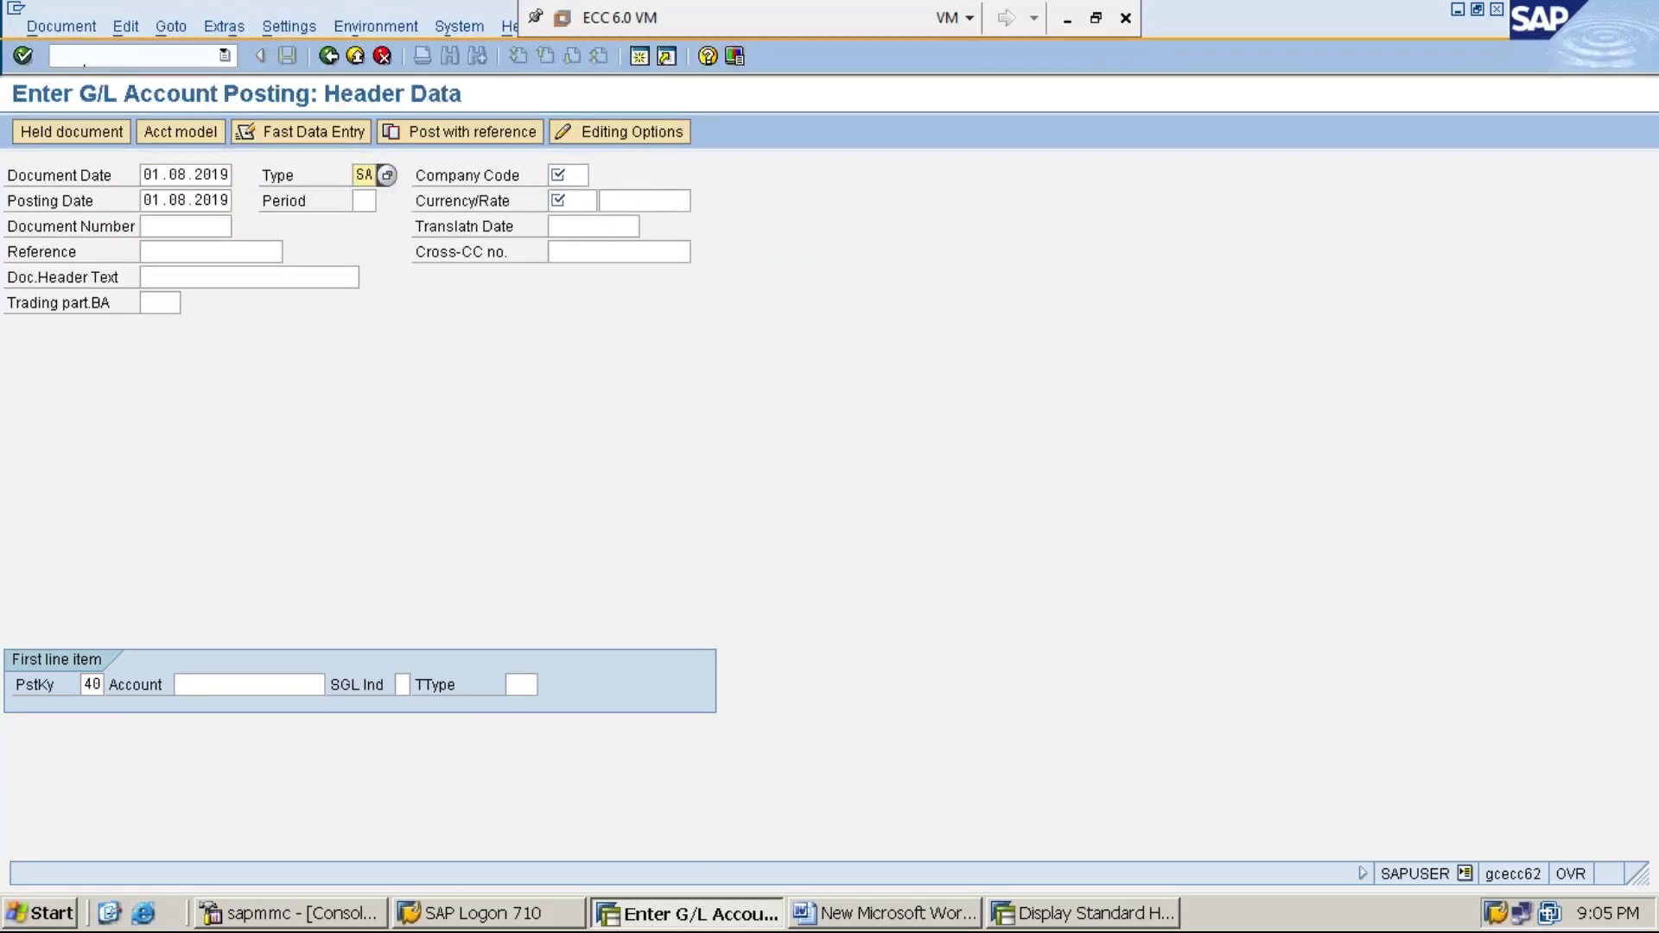
{"action": "key", "text": "Tab"}
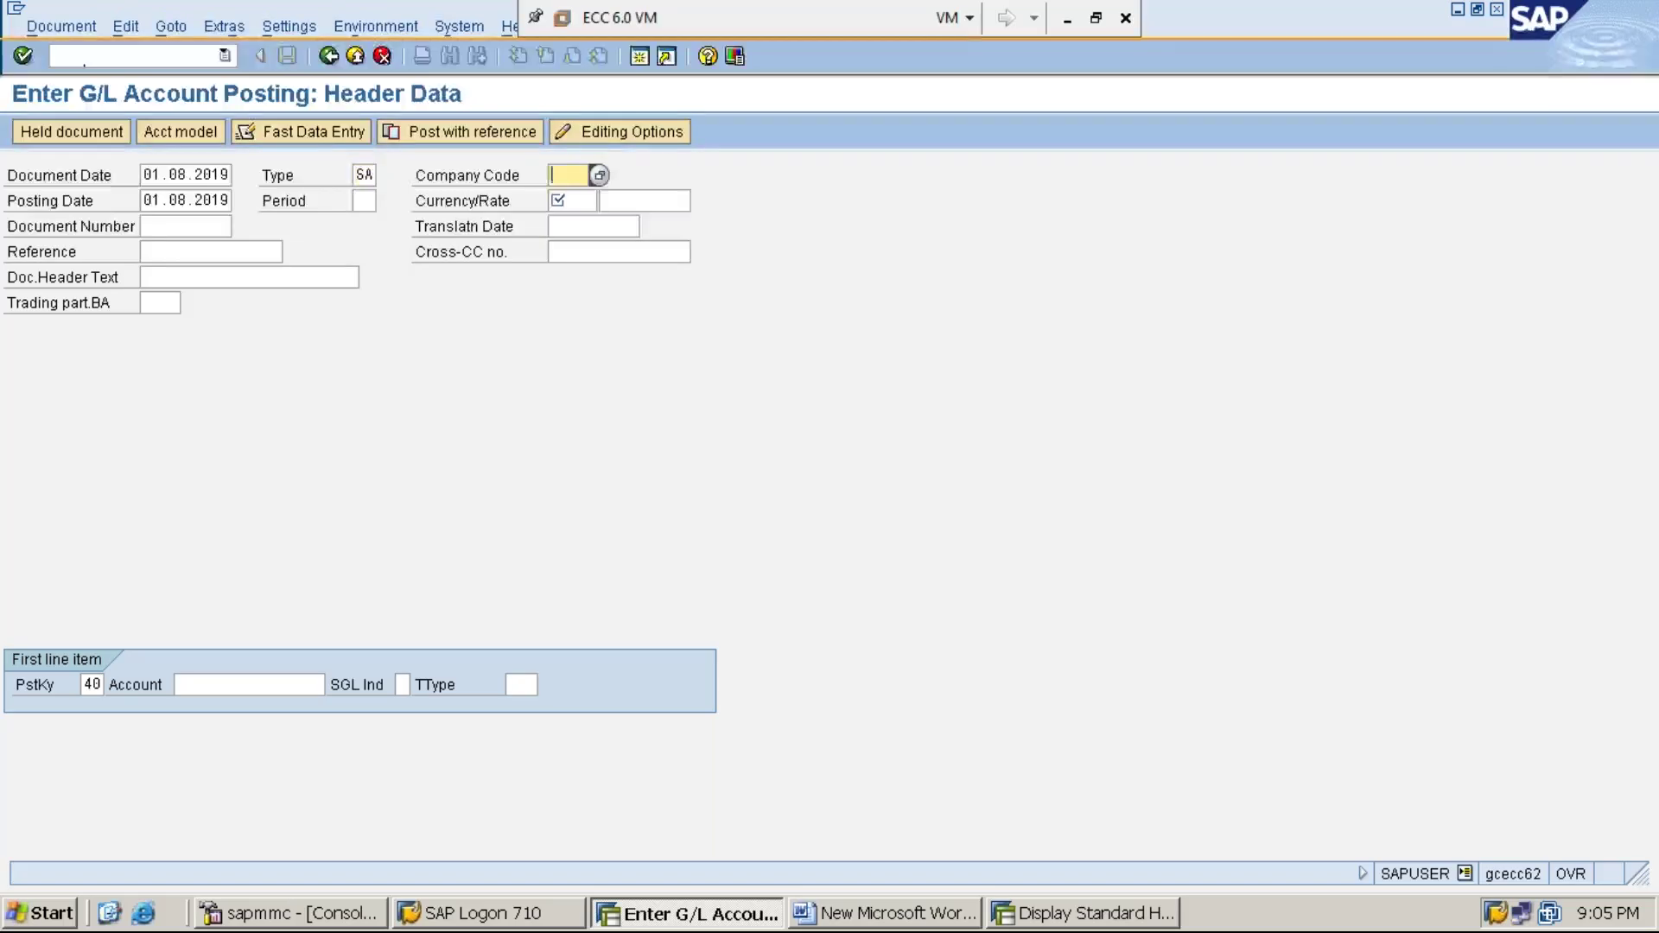
{"action": "type", "text": "MMI1"}
{"action": "key", "text": "Tab"}
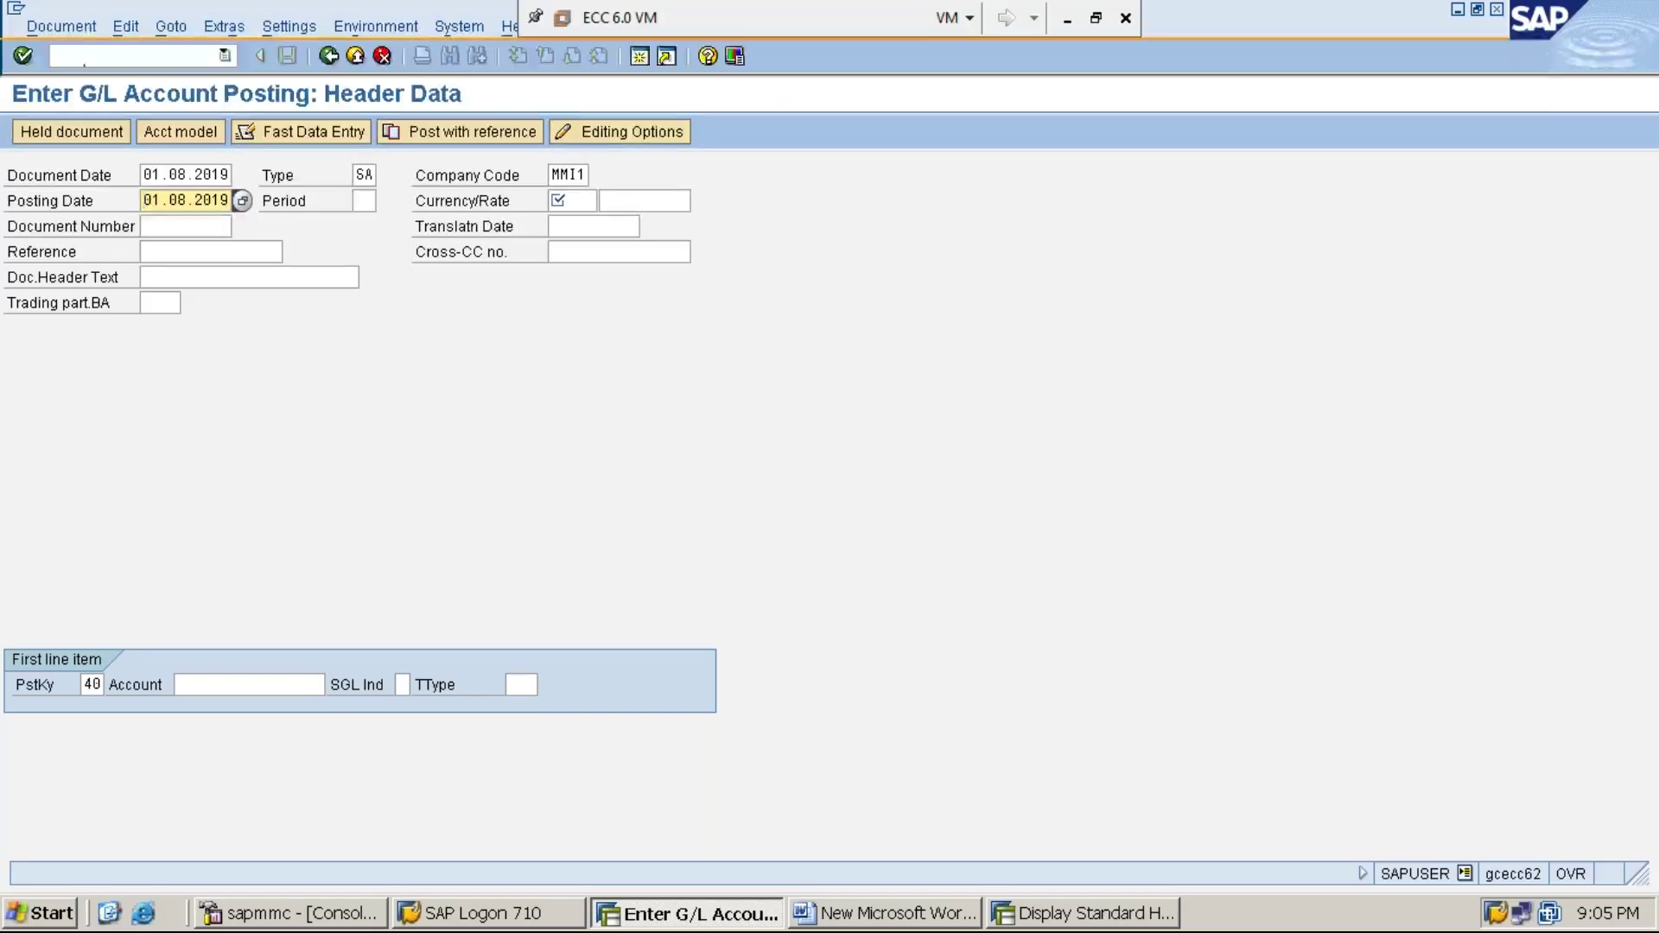
{"action": "key", "text": "Tab"}
{"action": "type", "text": "5"}
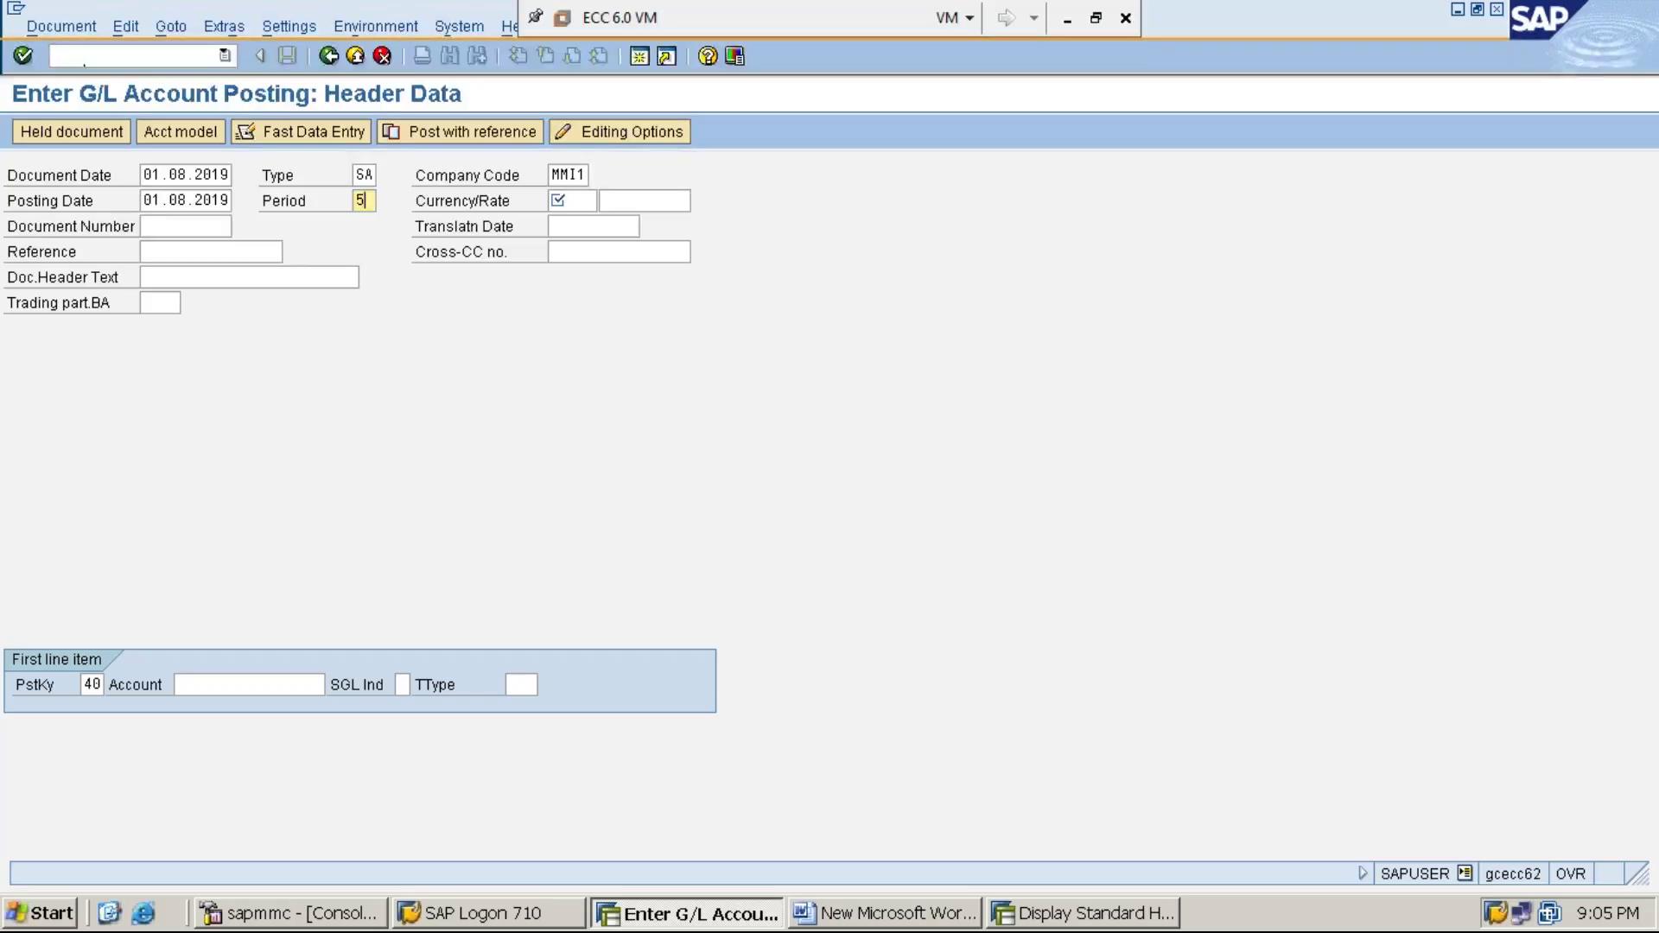
{"action": "key", "text": "Tab"}
{"action": "type", "text": "INR"}
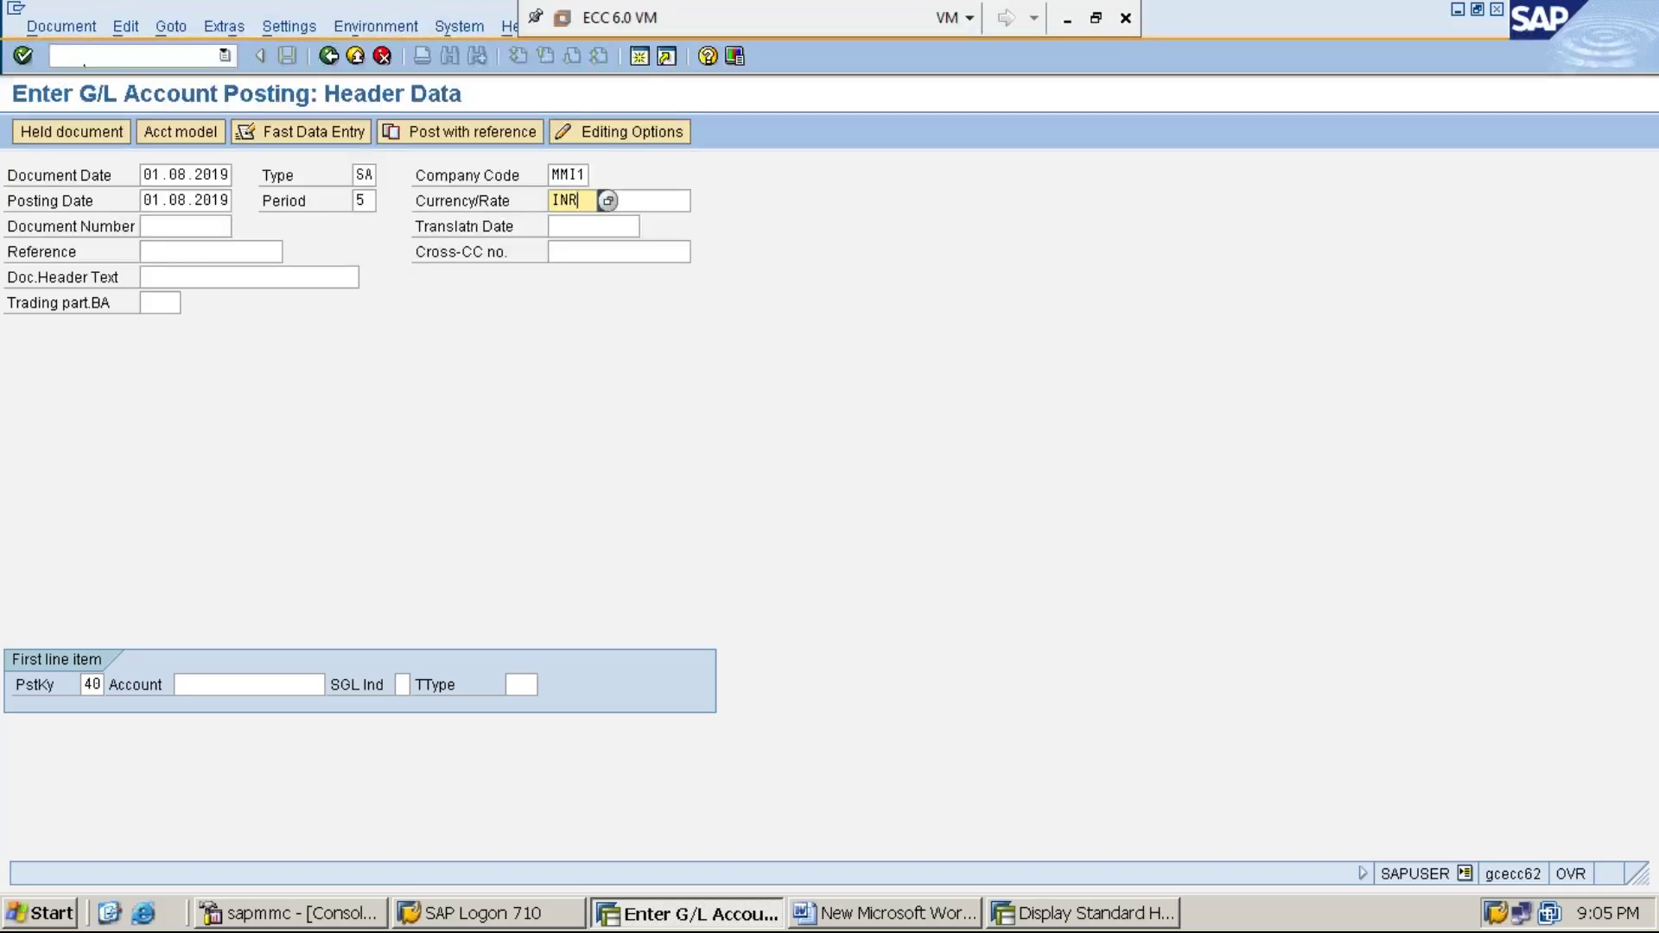
Enter G/L account 300001 for the first line item with posting key 40 and proceed to its details
{"action": "key", "text": "Tab"}
{"action": "key", "text": "Tab"}
{"action": "key", "text": "Tab"}
{"action": "key", "text": "Tab"}
{"action": "key", "text": "Tab"}
{"action": "key", "text": "Tab"}
{"action": "key", "text": "Tab"}
{"action": "key", "text": "Tab"}
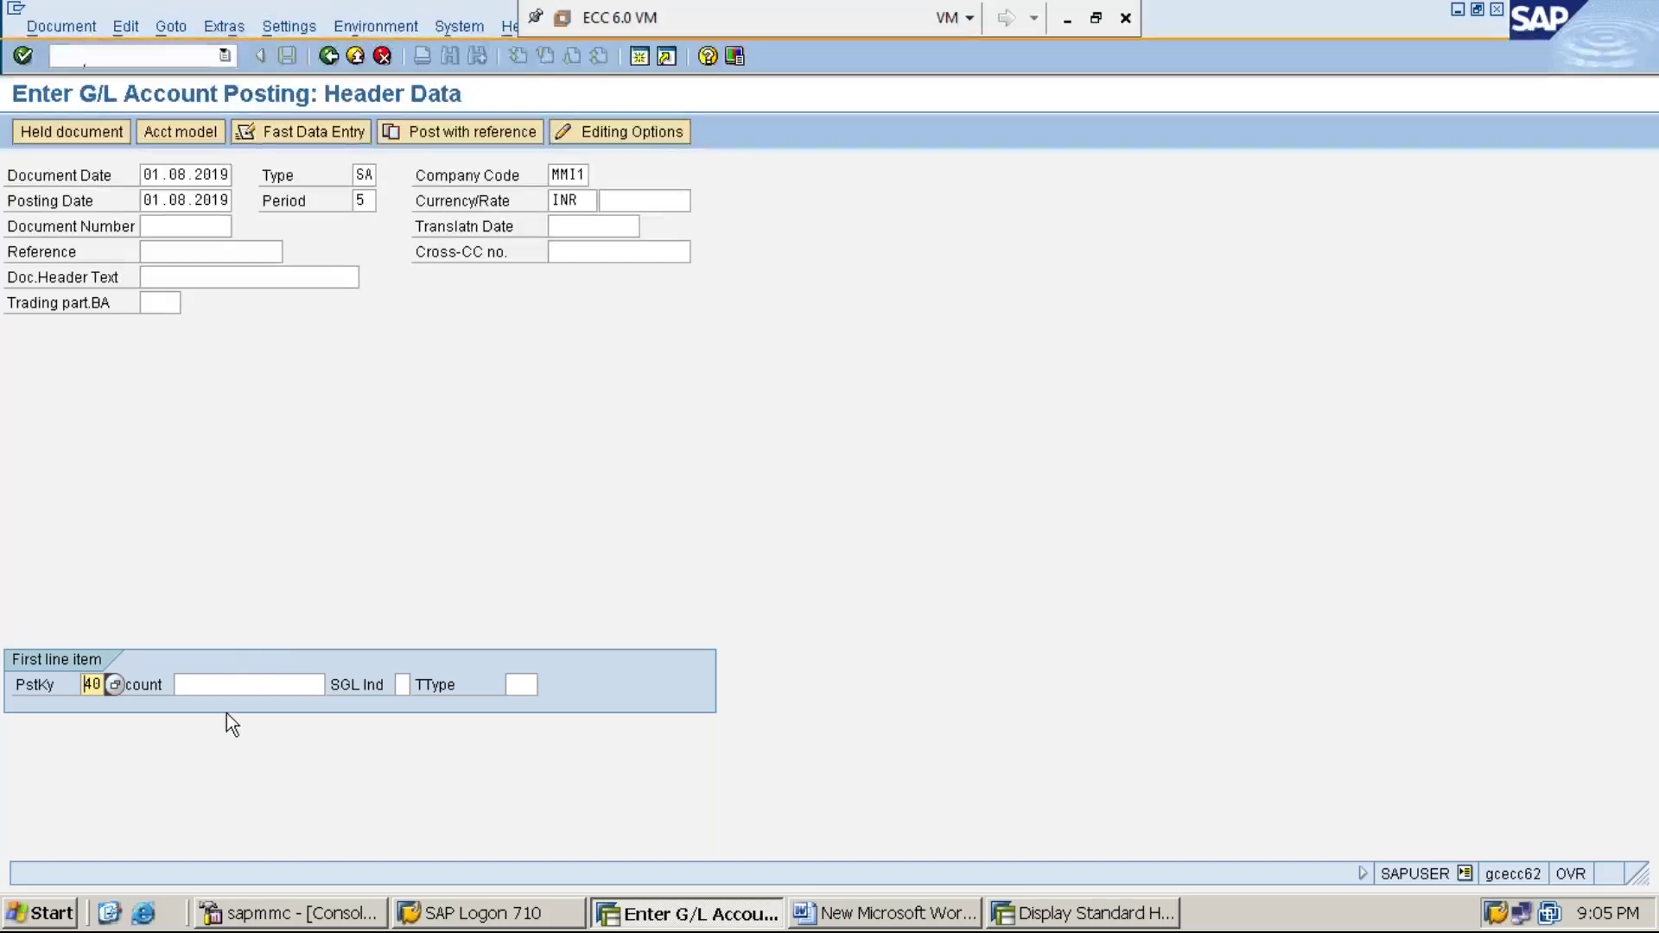
{"action": "left_click", "coordinate": [266, 688]}
{"action": "type", "text": "3"}
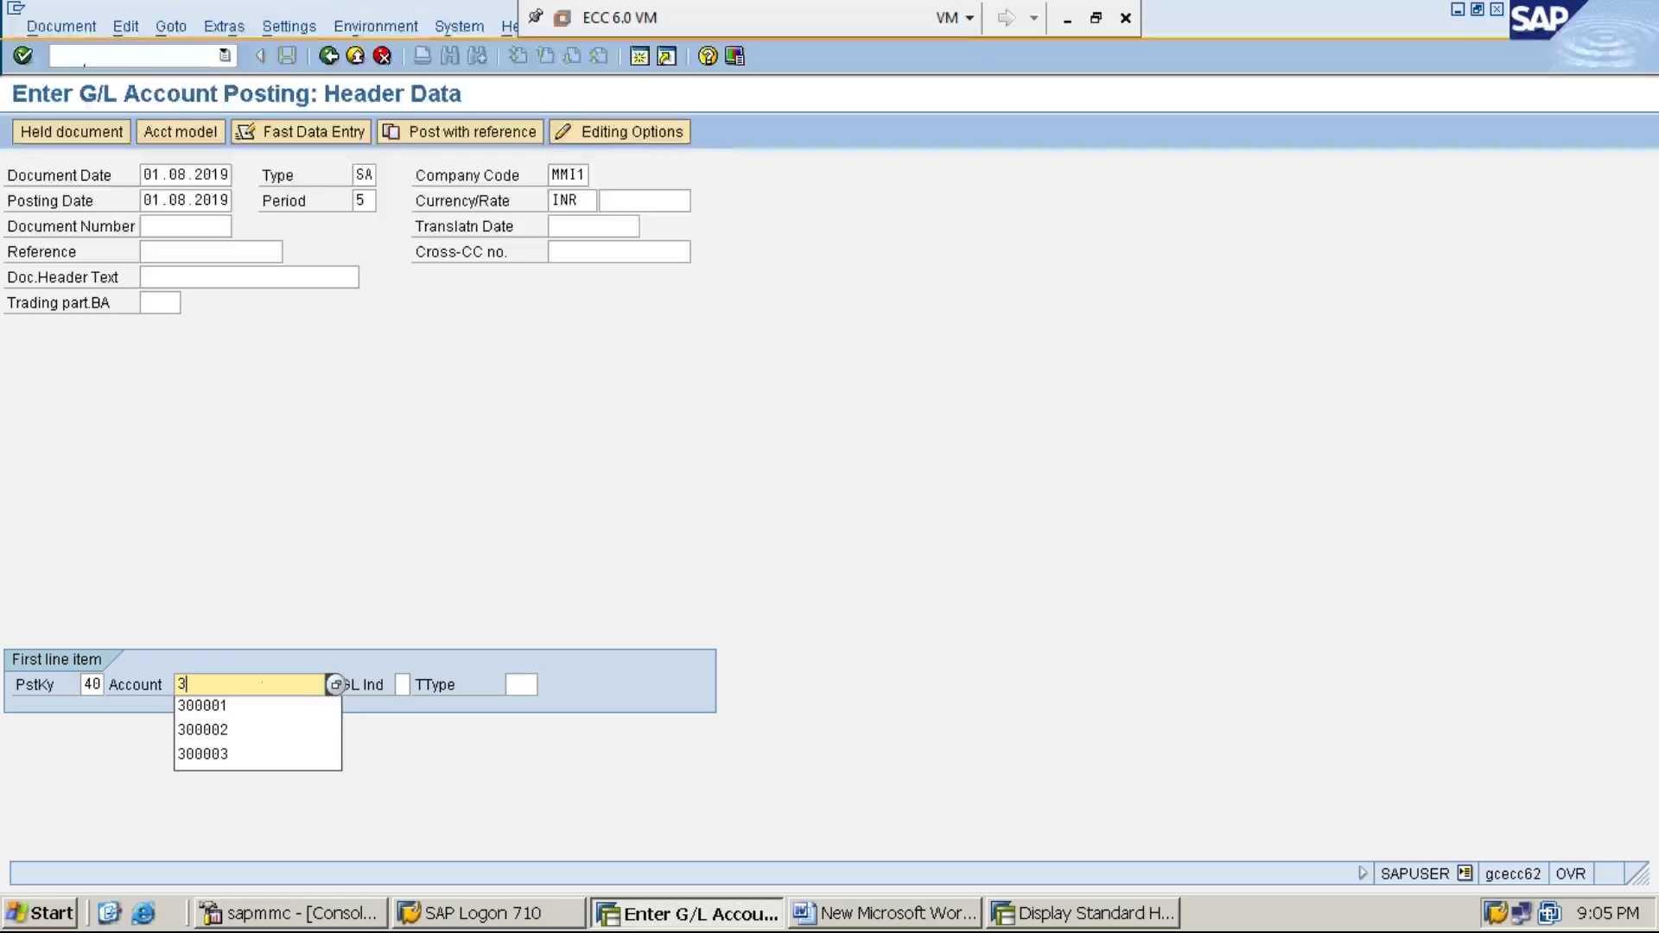
{"action": "key", "text": "Down"}
{"action": "key", "text": "Return"}
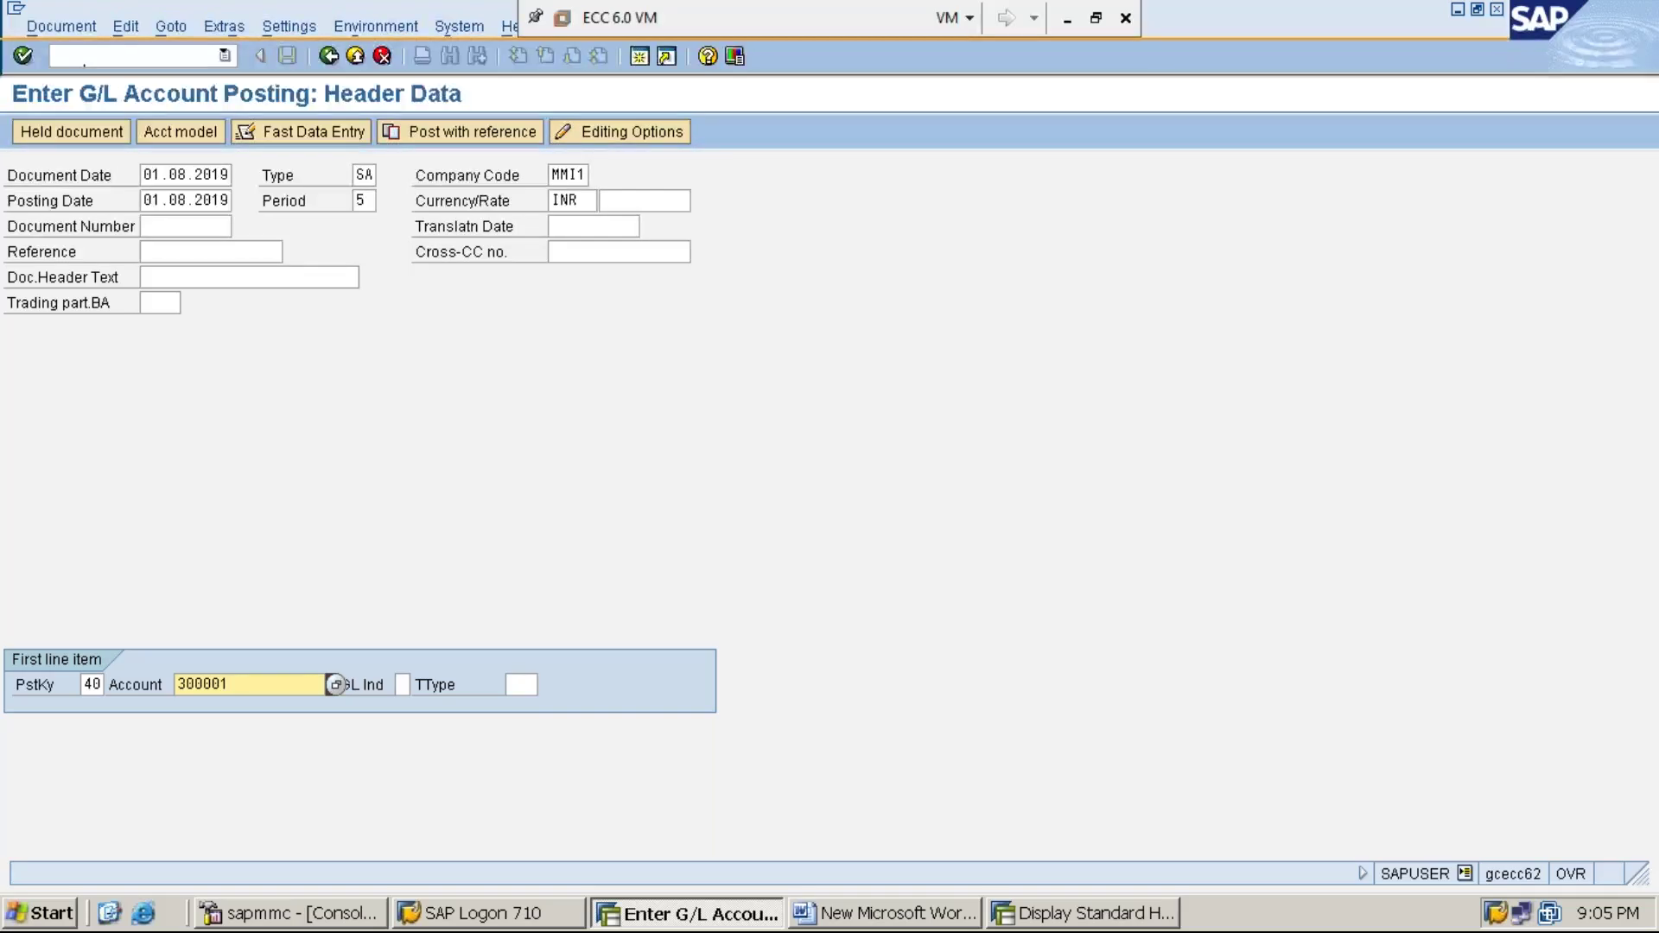
{"action": "key", "text": "Return"}
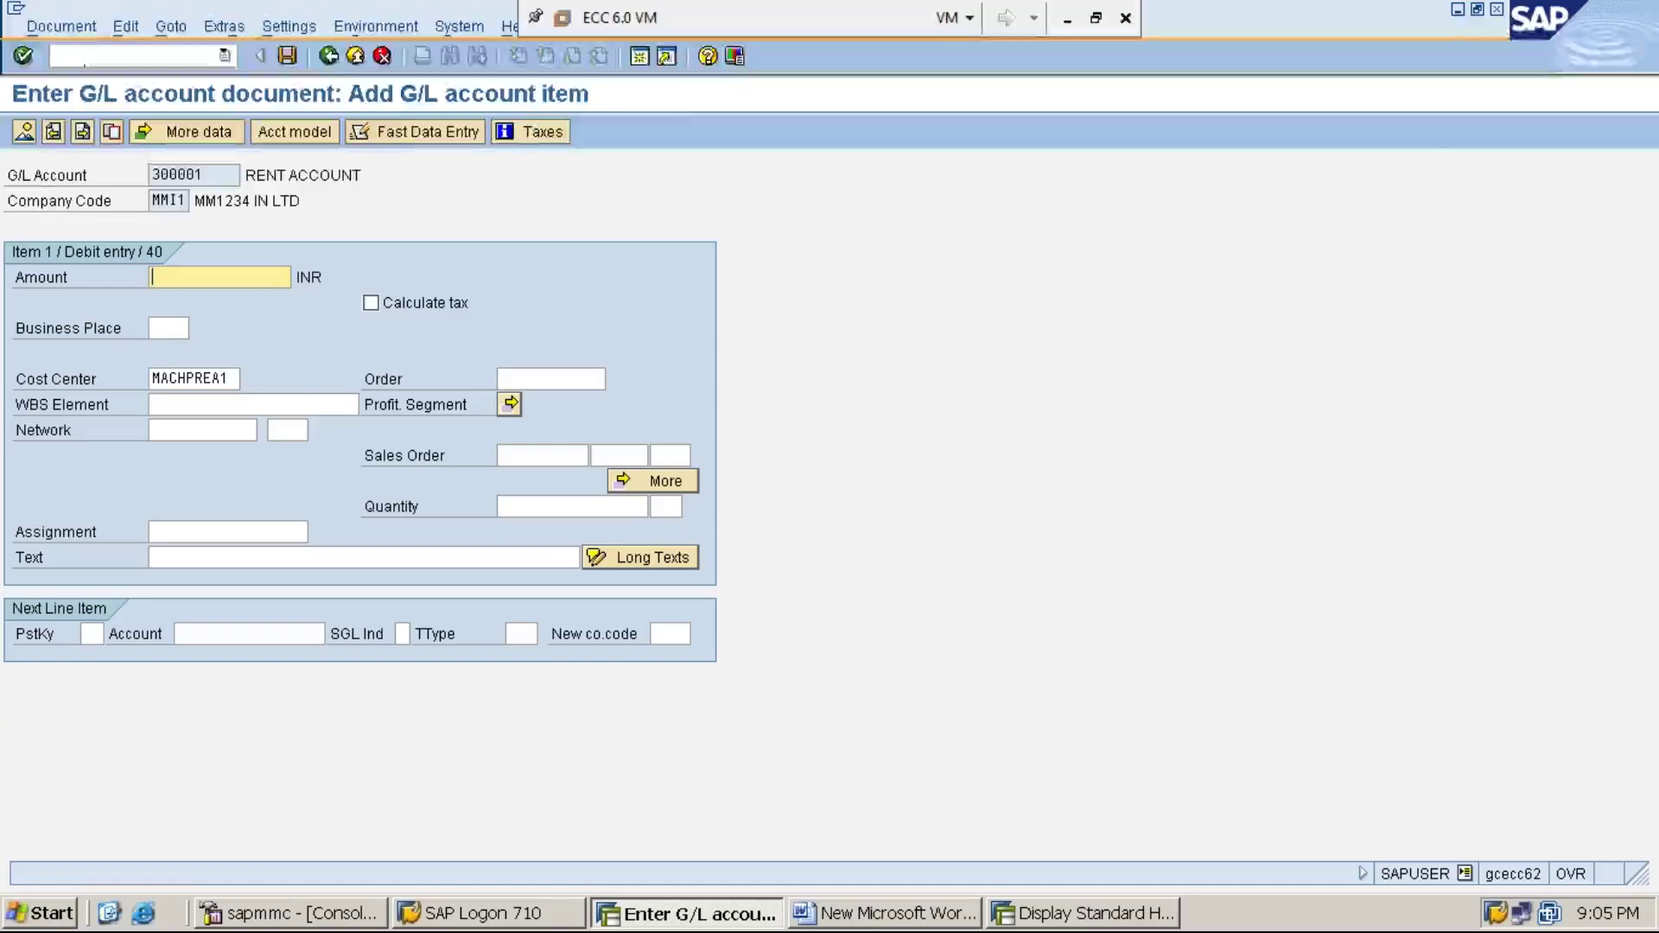
Set the debit item's amount to 100000 and replace its cost center with SERVC-1
{"action": "type", "text": "100000"}
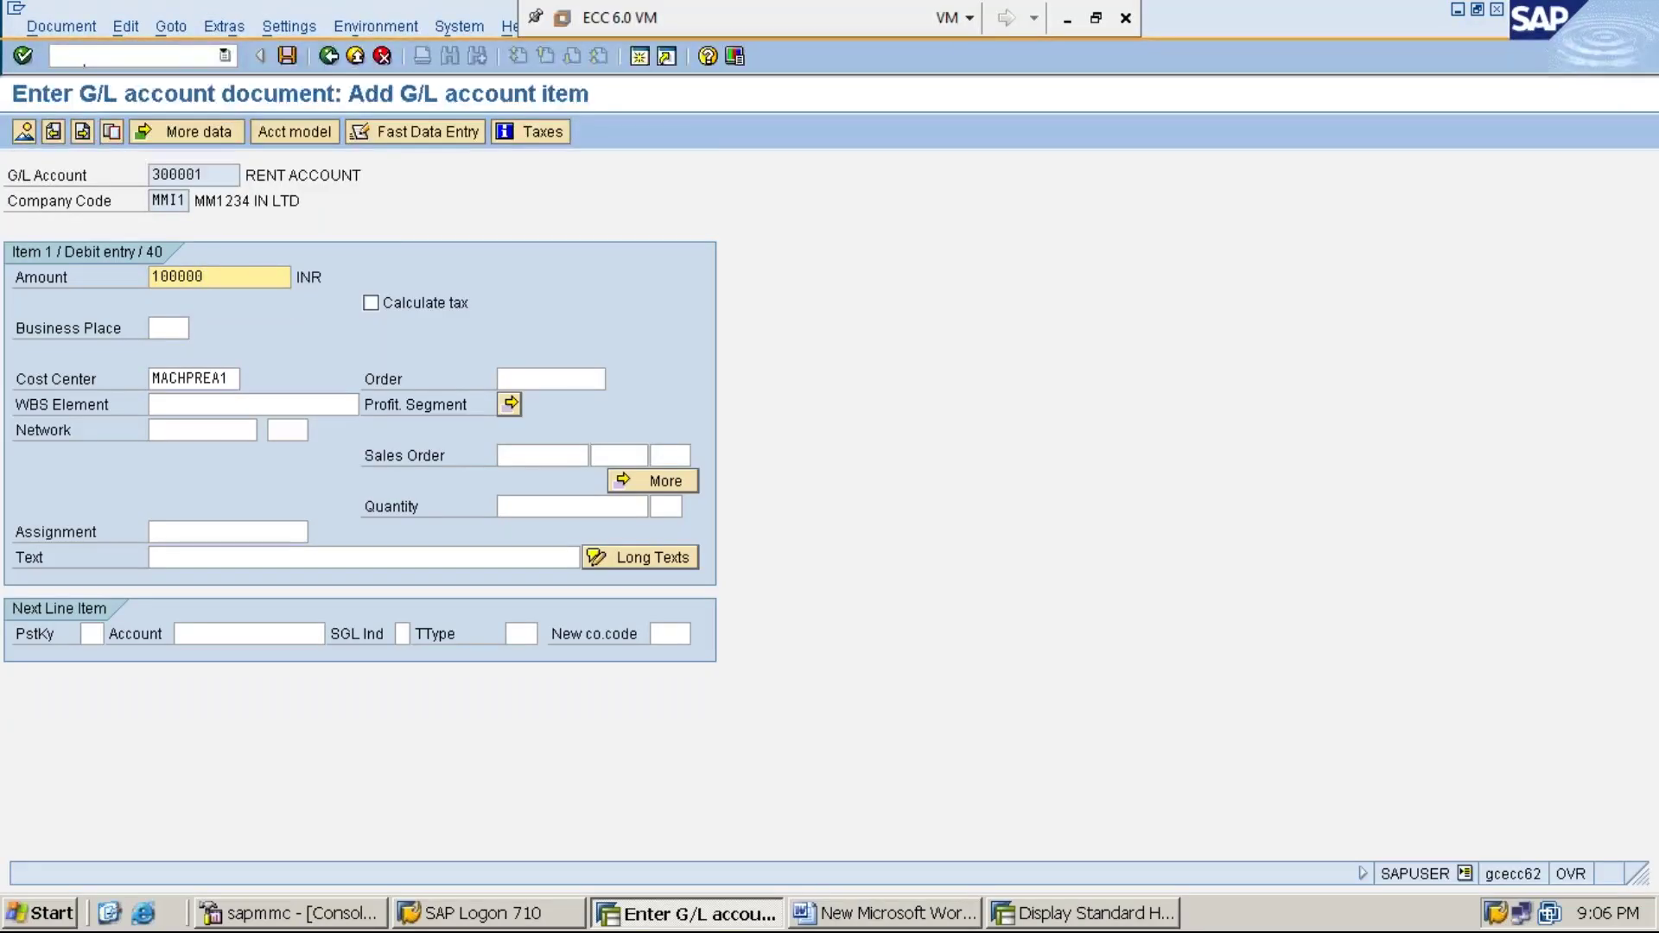
{"action": "left_click", "coordinate": [232, 380]}
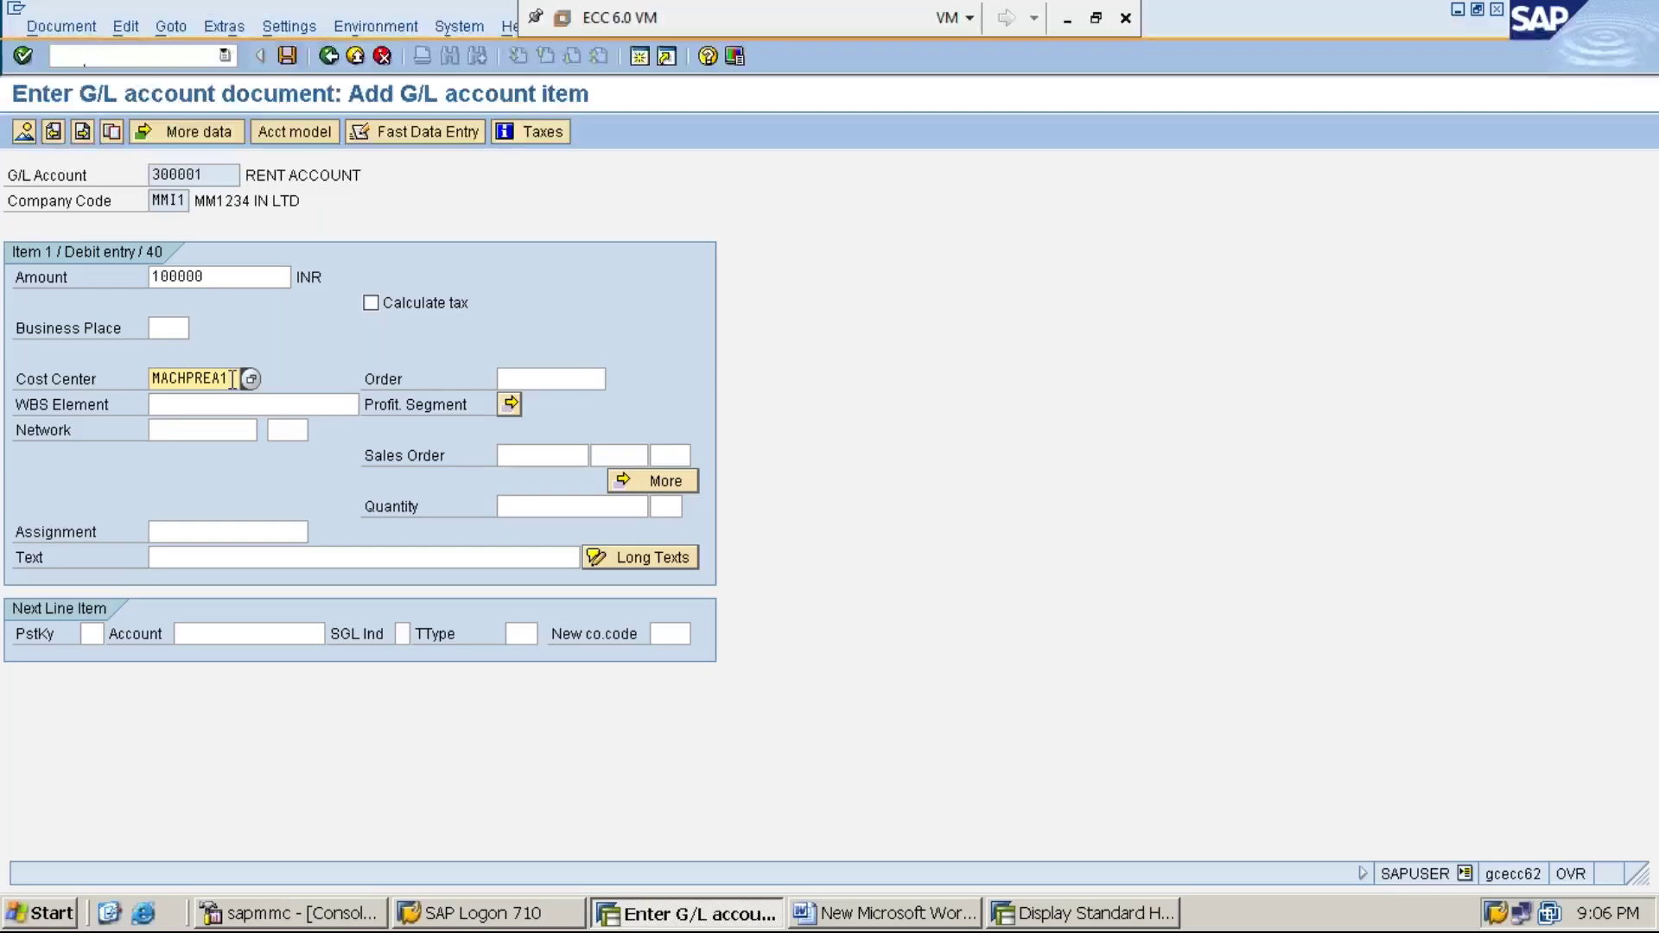
{"action": "key", "text": "BackSpace"}
{"action": "key", "text": "BackSpace"}
{"action": "key", "text": "BackSpace"}
{"action": "key", "text": "BackSpace"}
{"action": "key", "text": "BackSpace"}
{"action": "key", "text": "BackSpace"}
{"action": "key", "text": "BackSpace"}
{"action": "key", "text": "BackSpace"}
{"action": "key", "text": "BackSpace"}
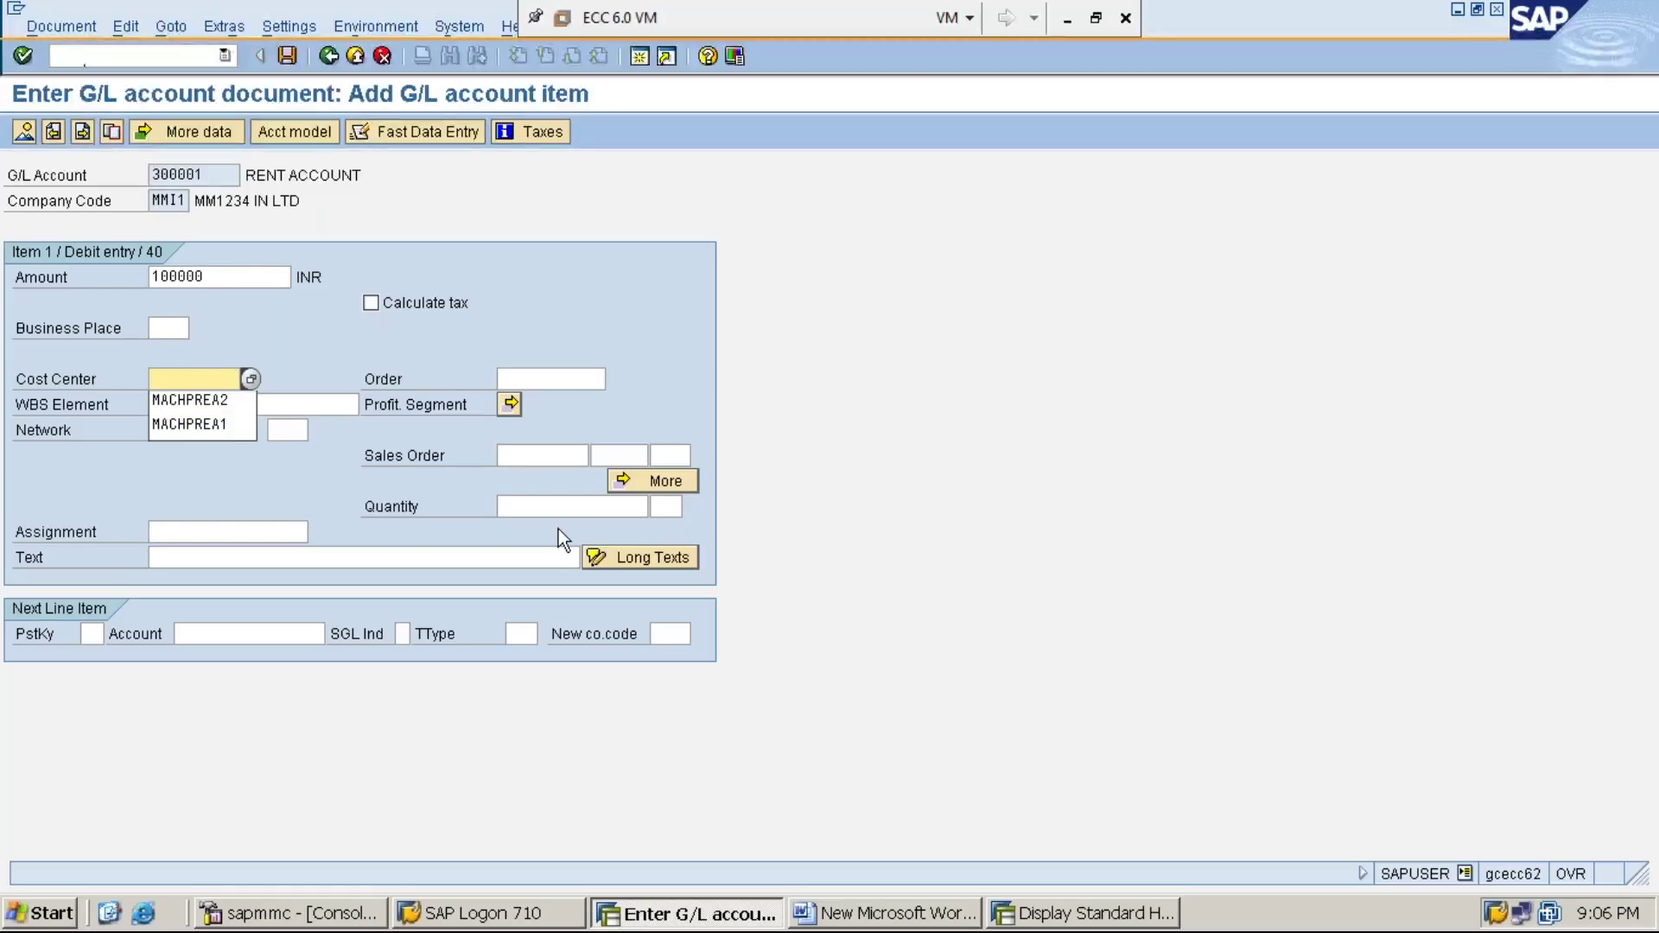
{"action": "type", "text": "SERVC-1"}
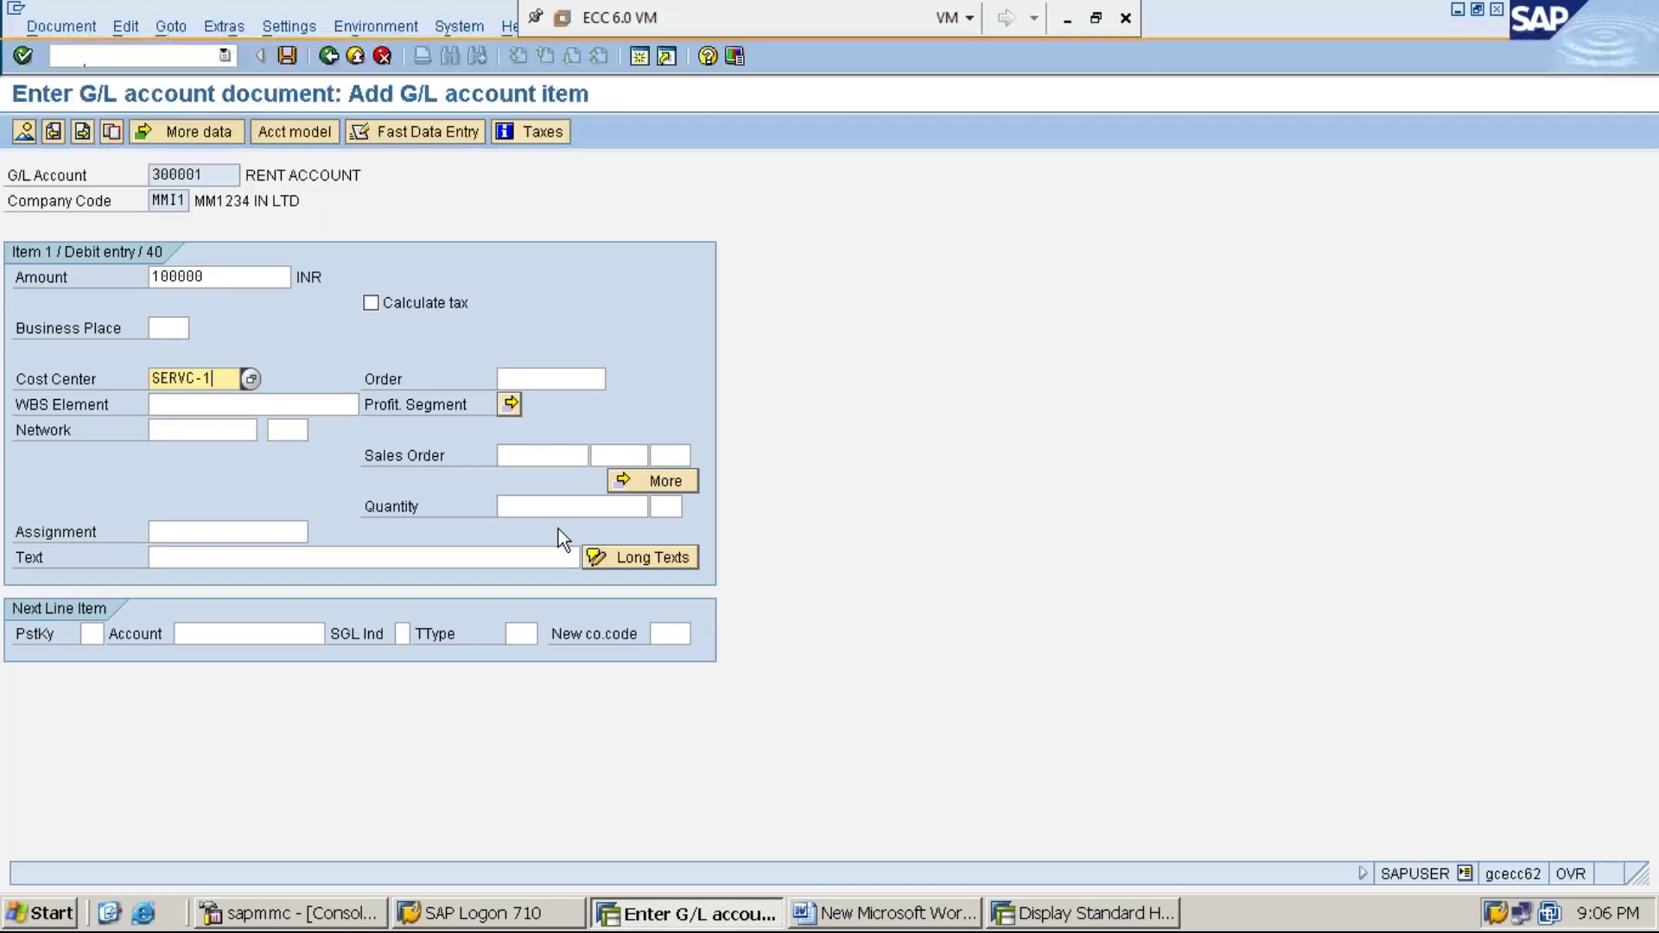
Clear the cost center and choose SERVC-1 from the cost center search for controlling area MMI1
{"action": "key", "text": "BackSpace"}
{"action": "key", "text": "BackSpace"}
{"action": "key", "text": "BackSpace"}
{"action": "key", "text": "BackSpace"}
{"action": "key", "text": "BackSpace"}
{"action": "key", "text": "BackSpace"}
{"action": "key", "text": "BackSpace"}
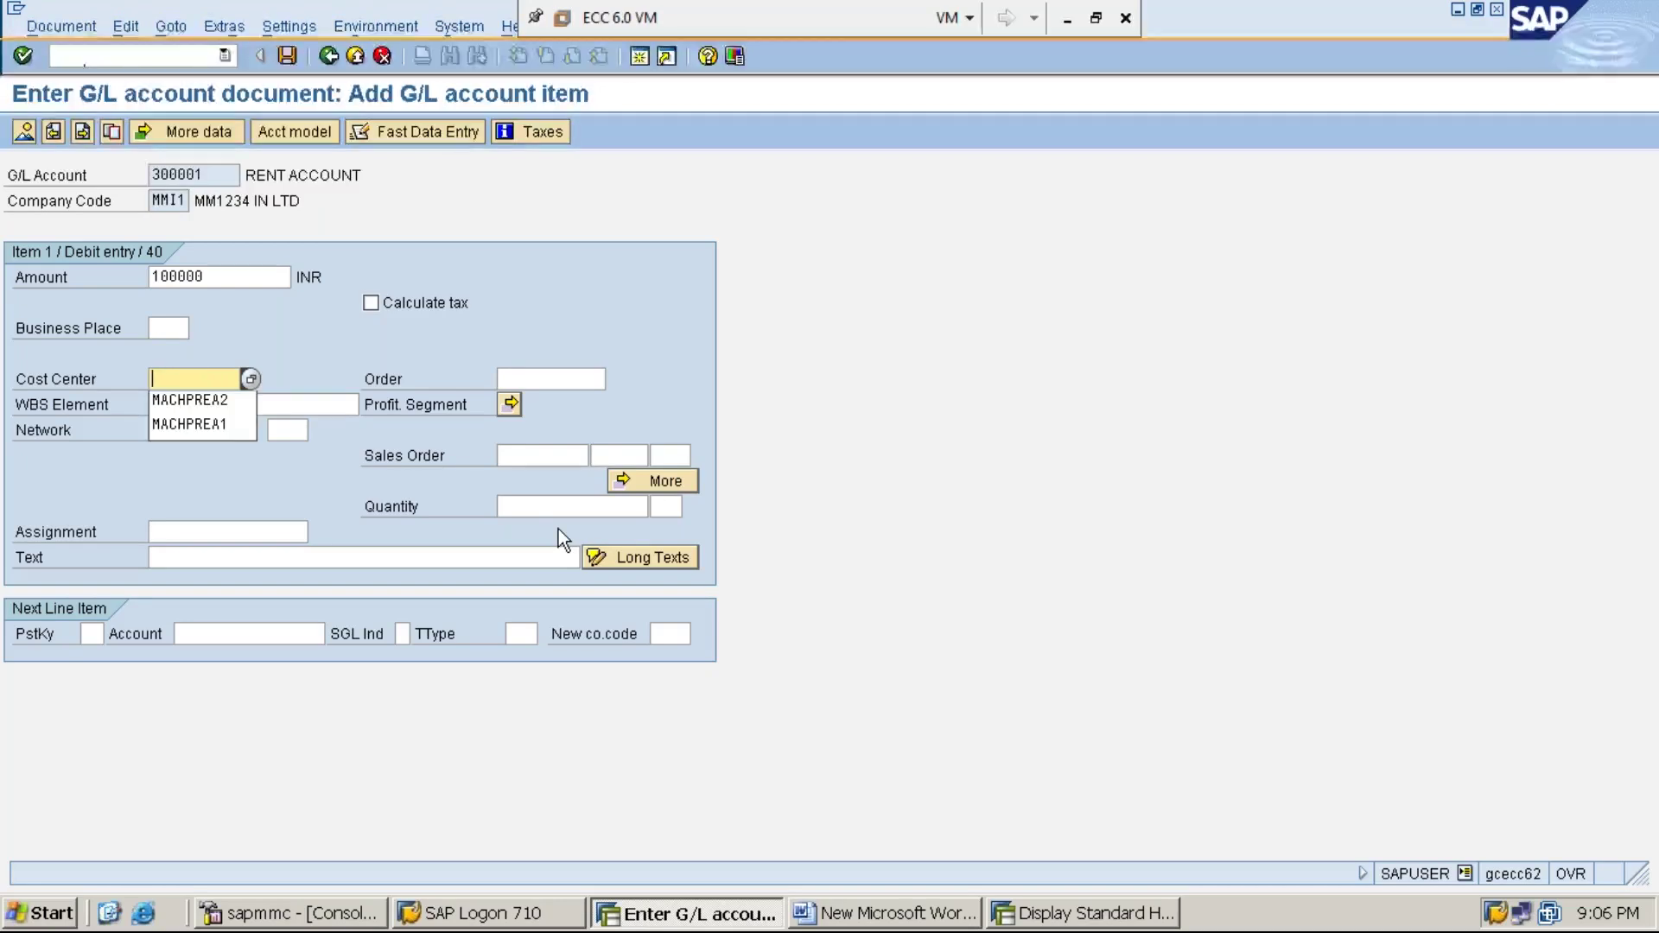
{"action": "left_click", "coordinate": [250, 380]}
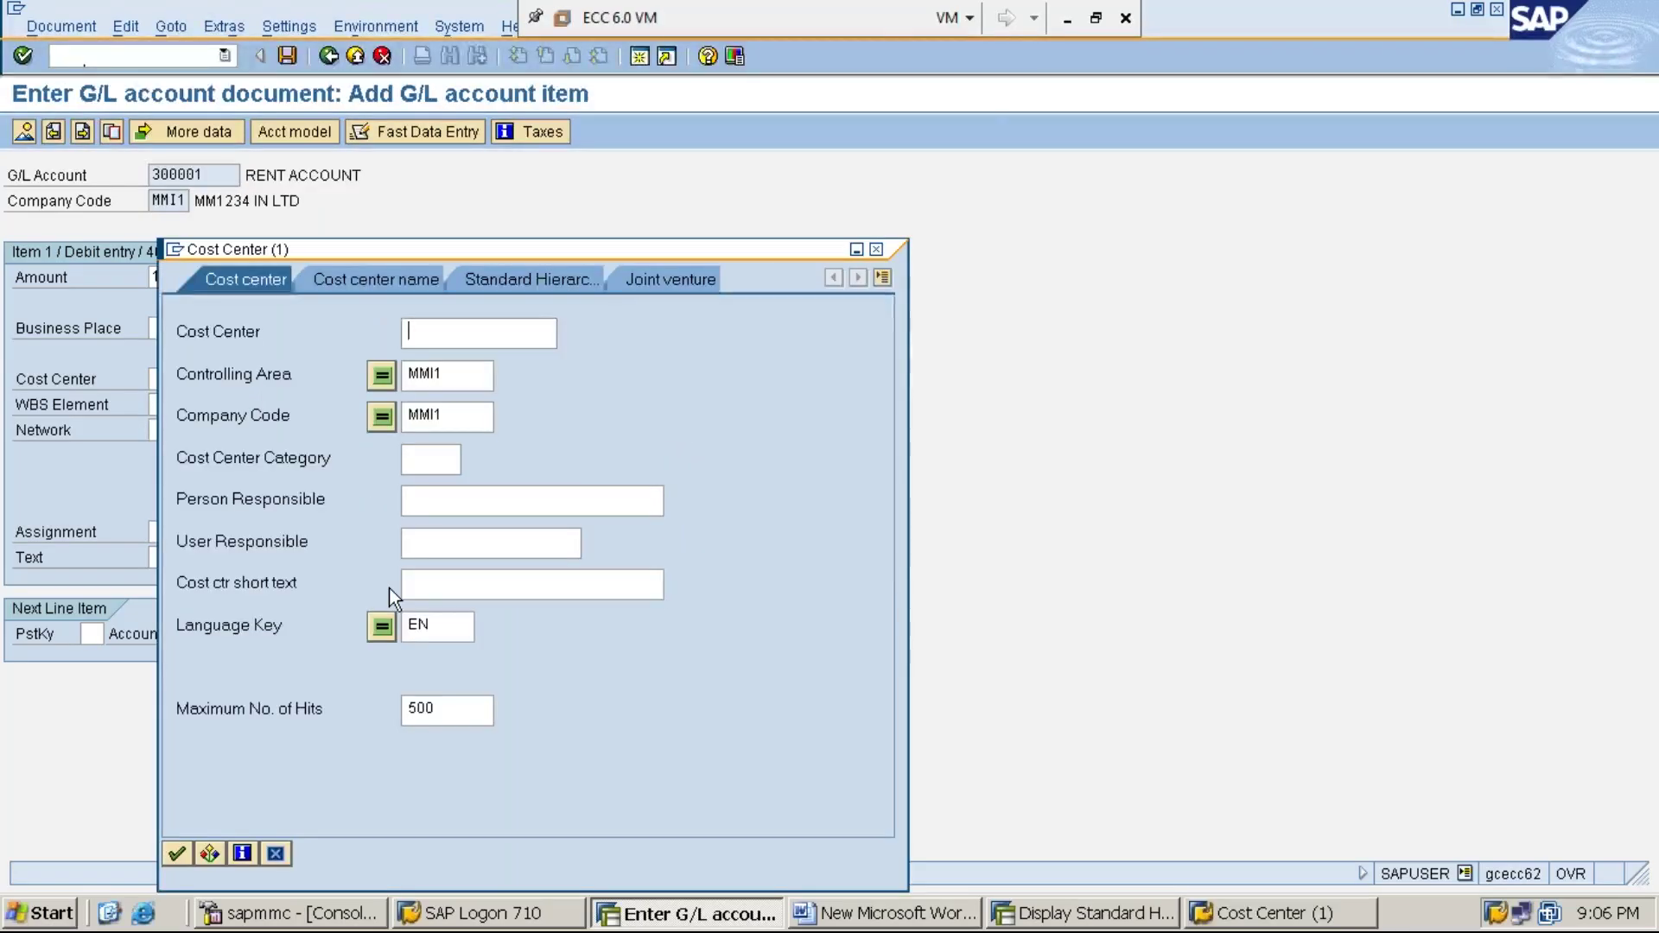
{"action": "key", "text": "Return"}
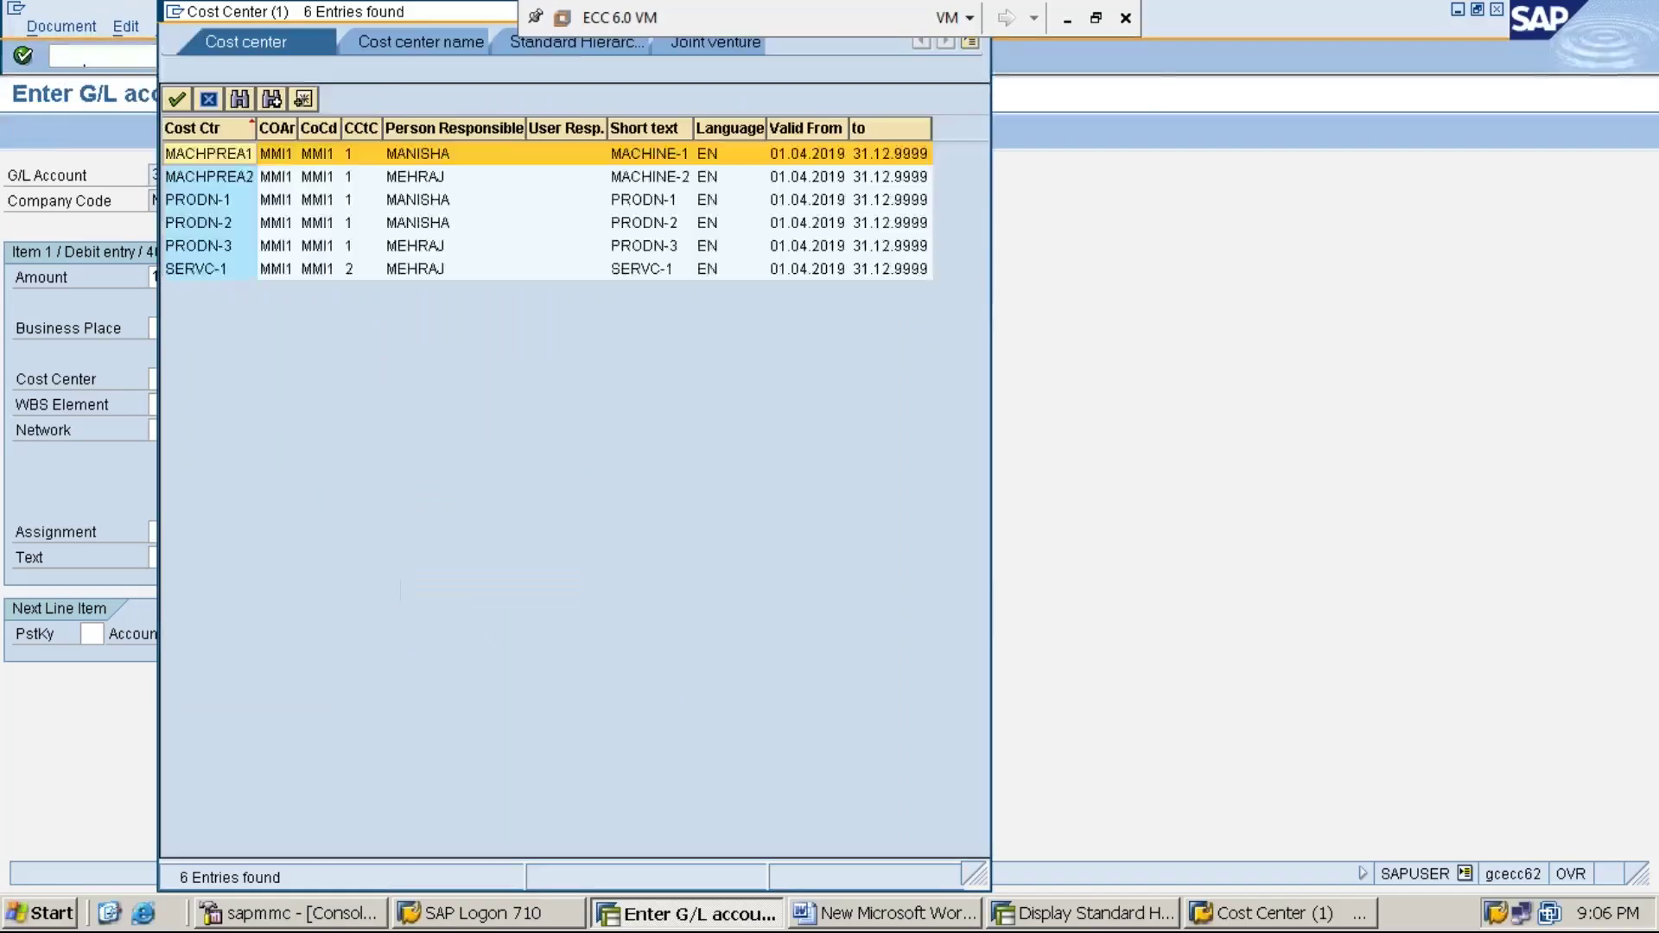
{"action": "double_click", "coordinate": [204, 269]}
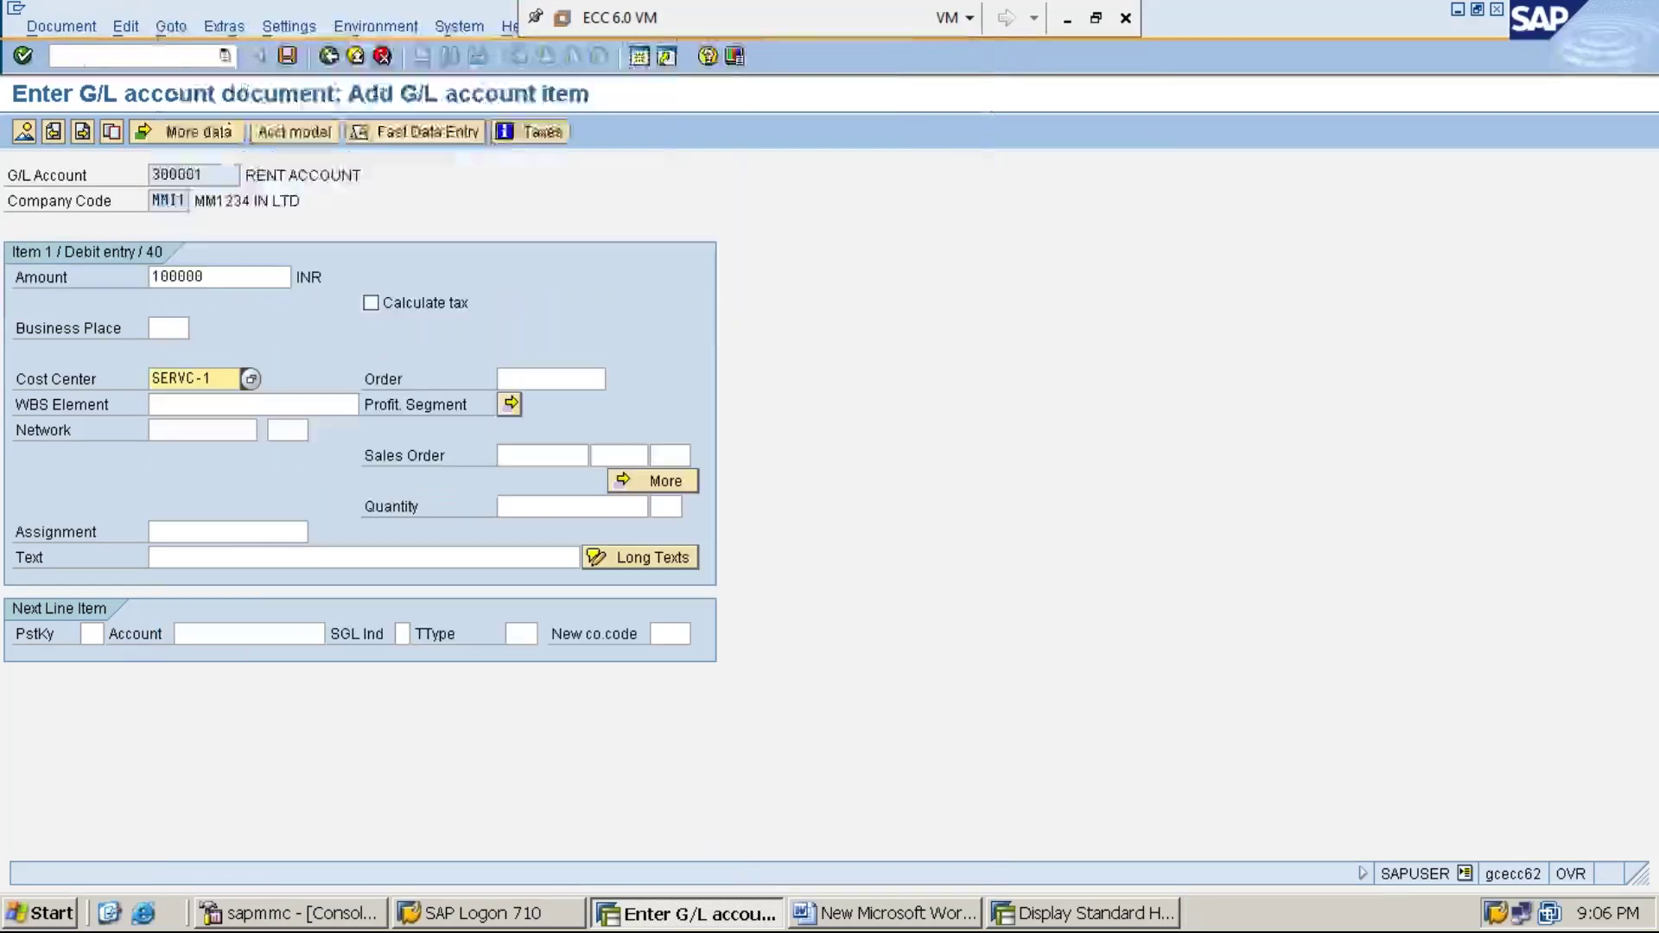
Enter the item text "RENT PROCESSING TO THE SERVICE-1 COST CENTER"
{"action": "left_click", "coordinate": [222, 555]}
{"action": "type", "text": "RE"}
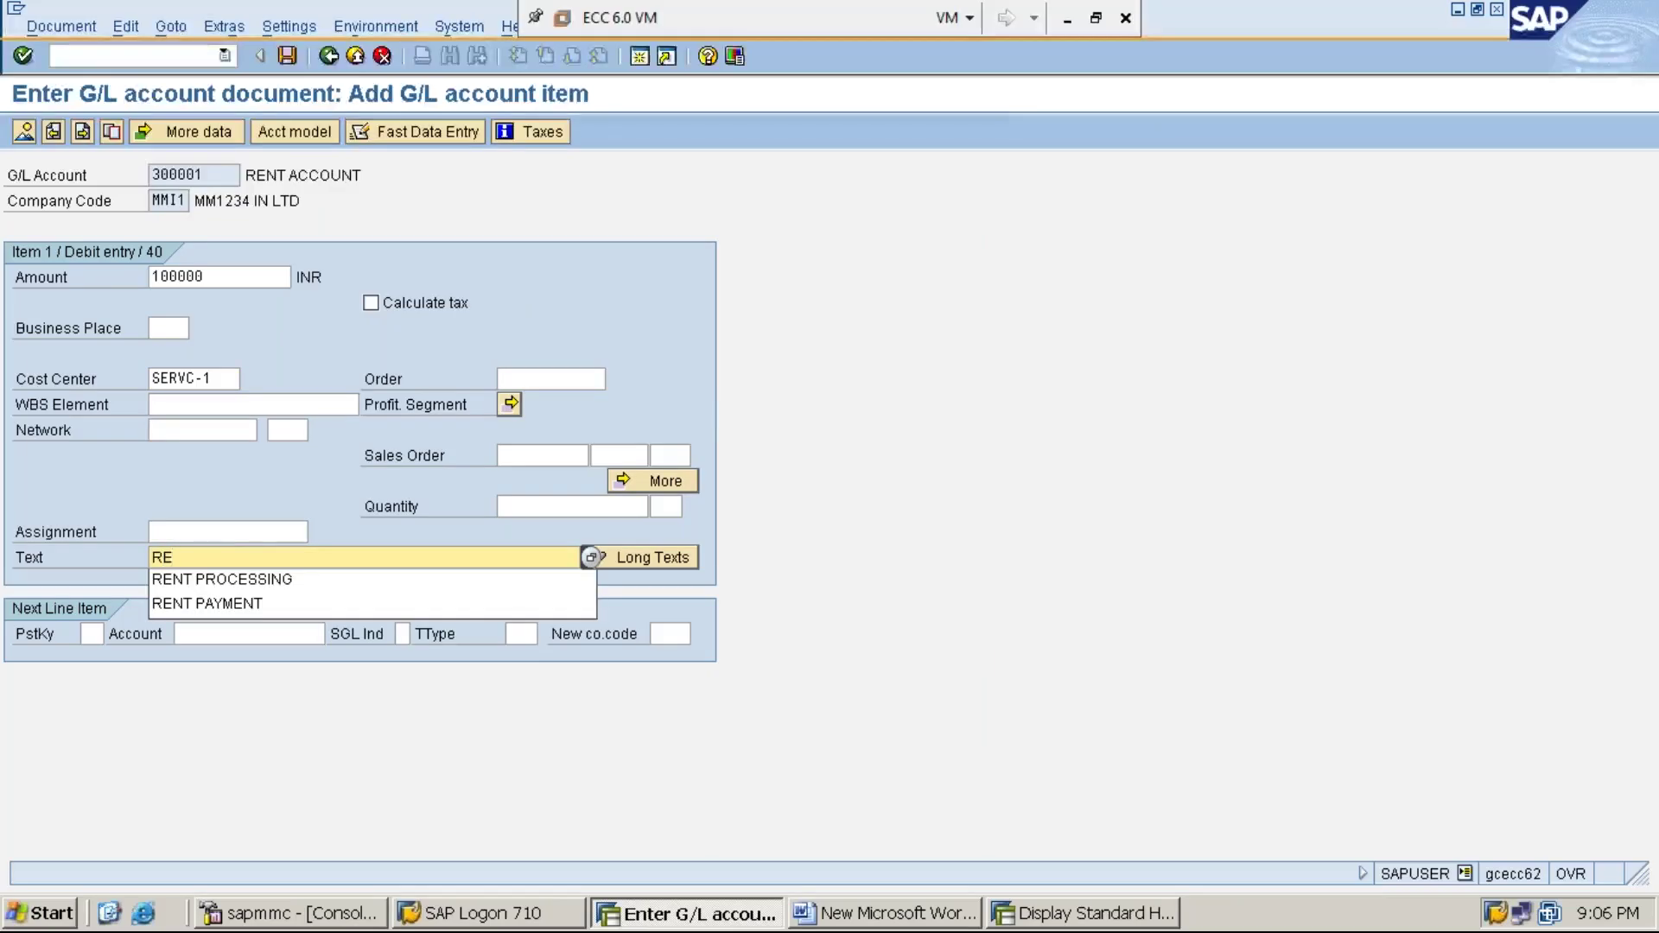
{"action": "key", "text": "Down"}
{"action": "key", "text": "Return"}
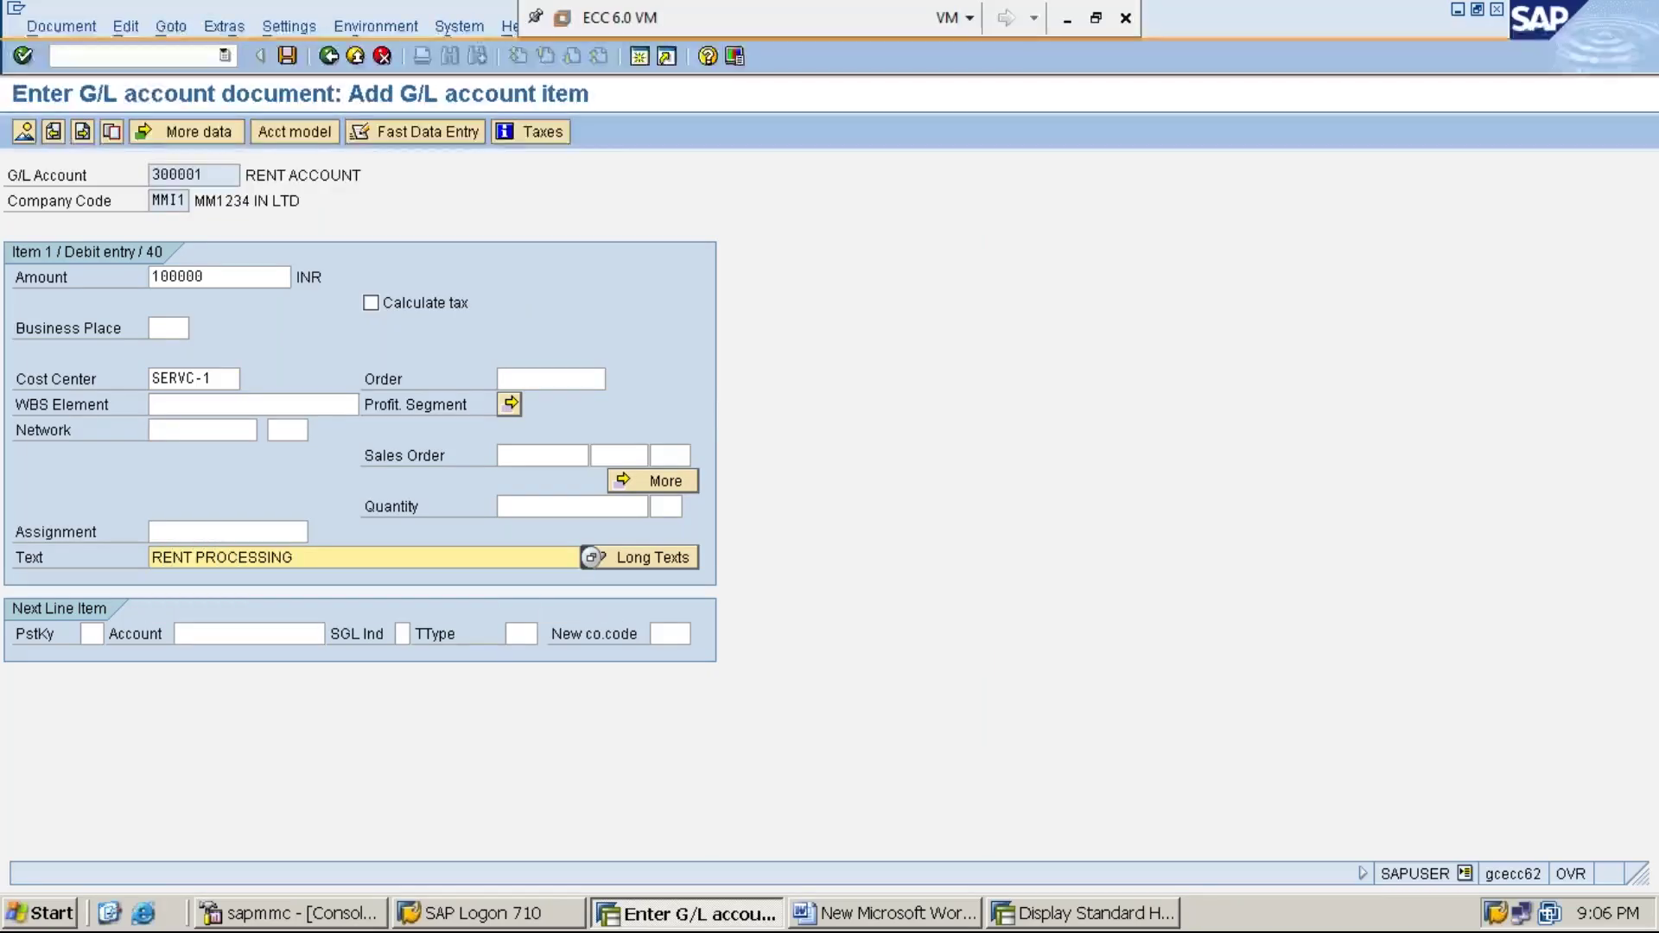
{"action": "type", "text": "TO THE SERVICE-1 COST CENTER"}
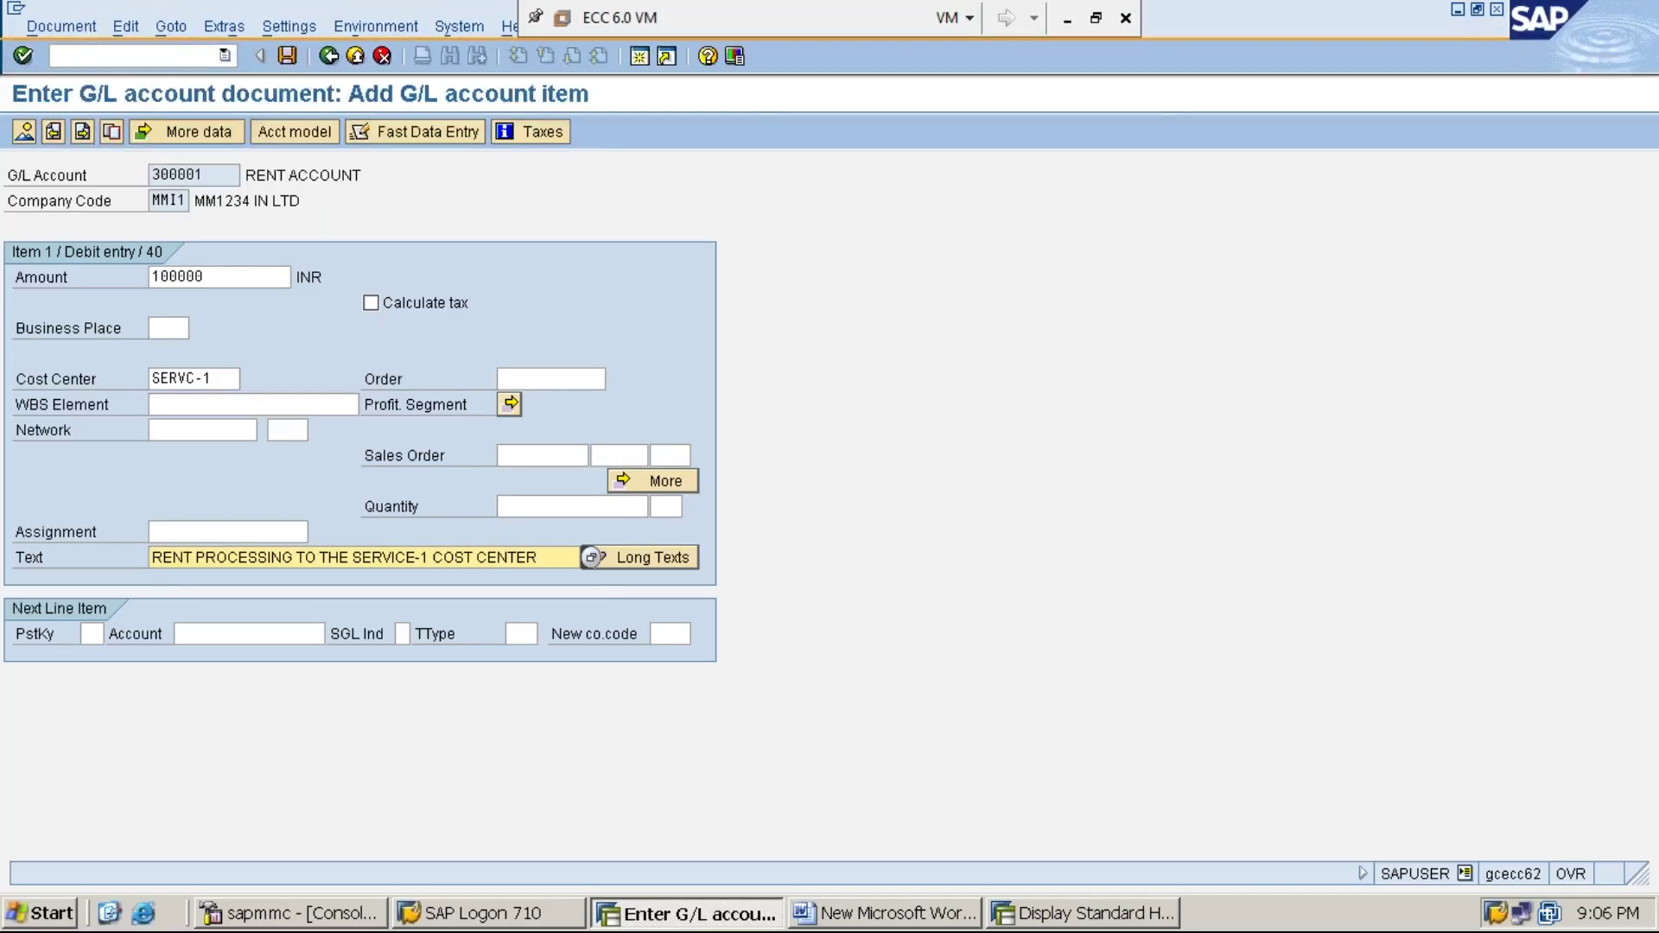
Add a credit line item with posting key 50 and G/L account 100001 and proceed to its details
{"action": "left_click", "coordinate": [89, 637]}
{"action": "type", "text": "50"}
{"action": "key", "text": "Tab"}
{"action": "type", "text": "100001"}
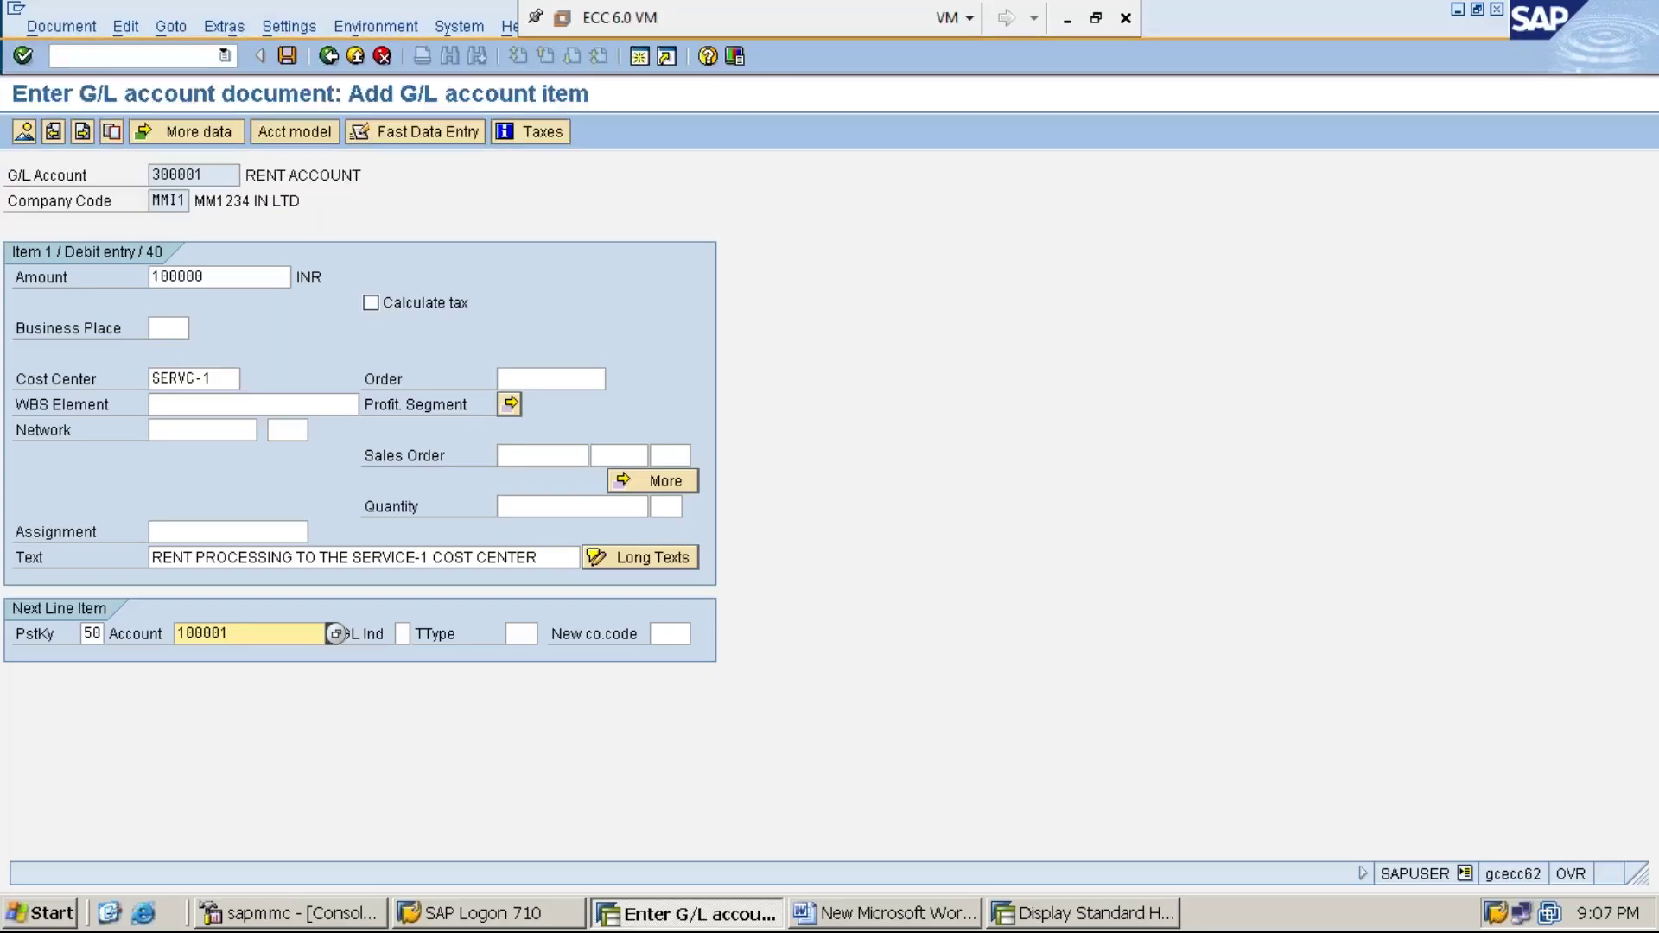
{"action": "key", "text": "Return"}
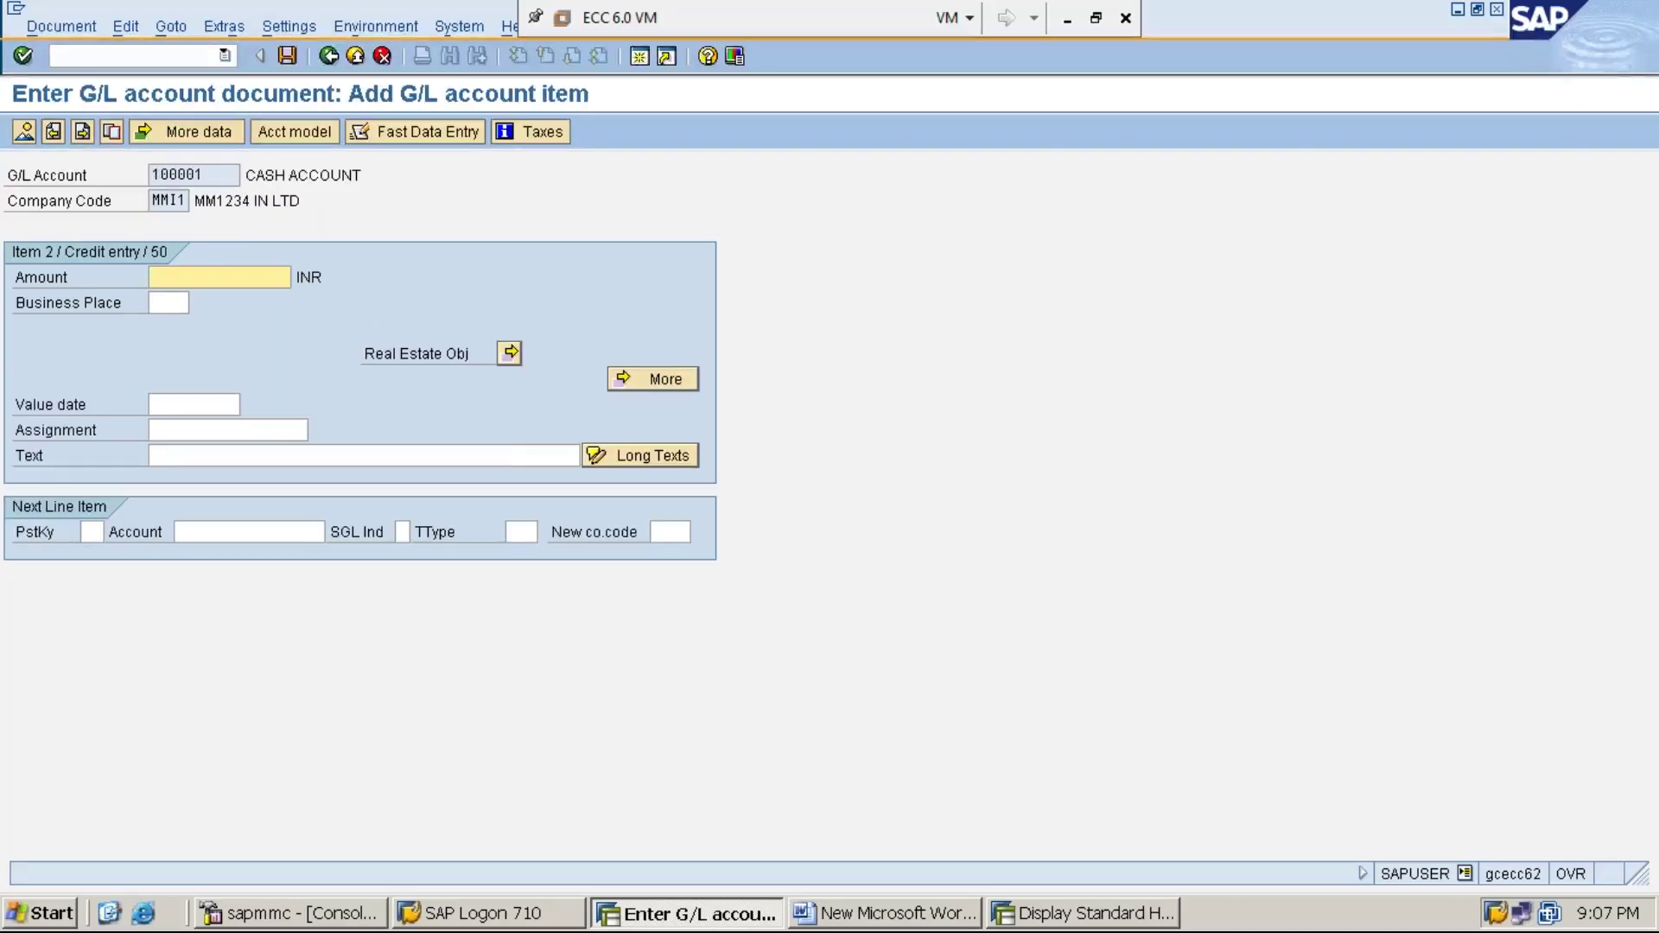
Enter * as the credit item's amount and + as its text to carry over the balance and the previous item's text
{"action": "type", "text": "*"}
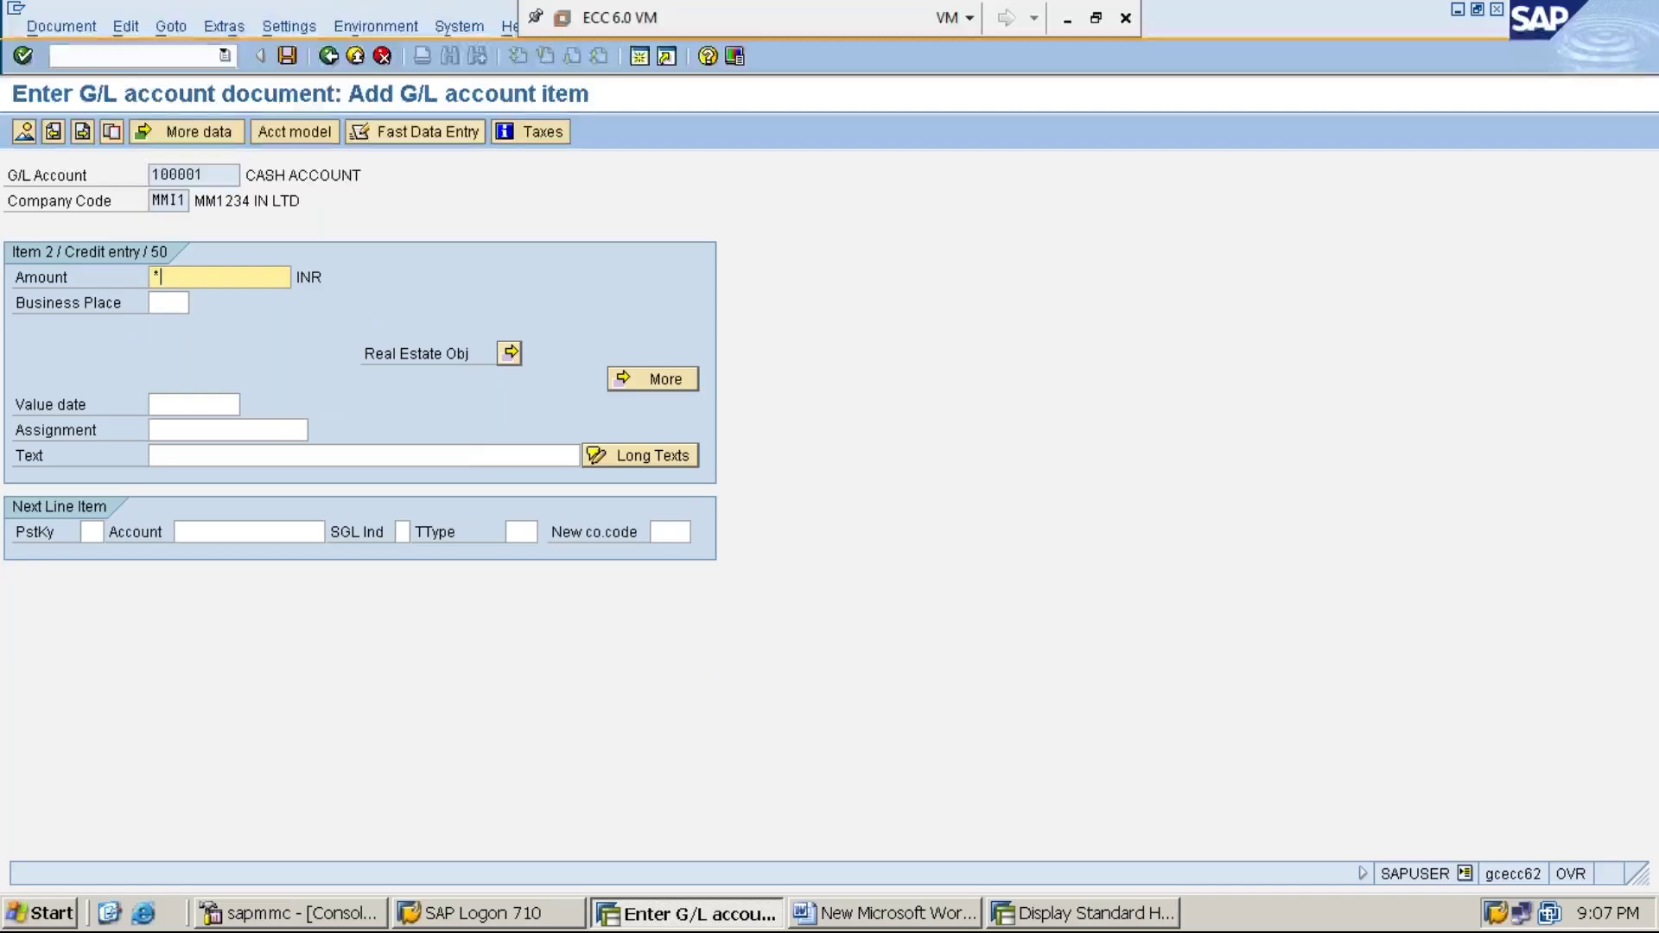
{"action": "key", "text": "Tab"}
{"action": "key", "text": "Tab"}
{"action": "key", "text": "Tab"}
{"action": "key", "text": "Tab"}
{"action": "type", "text": "+"}
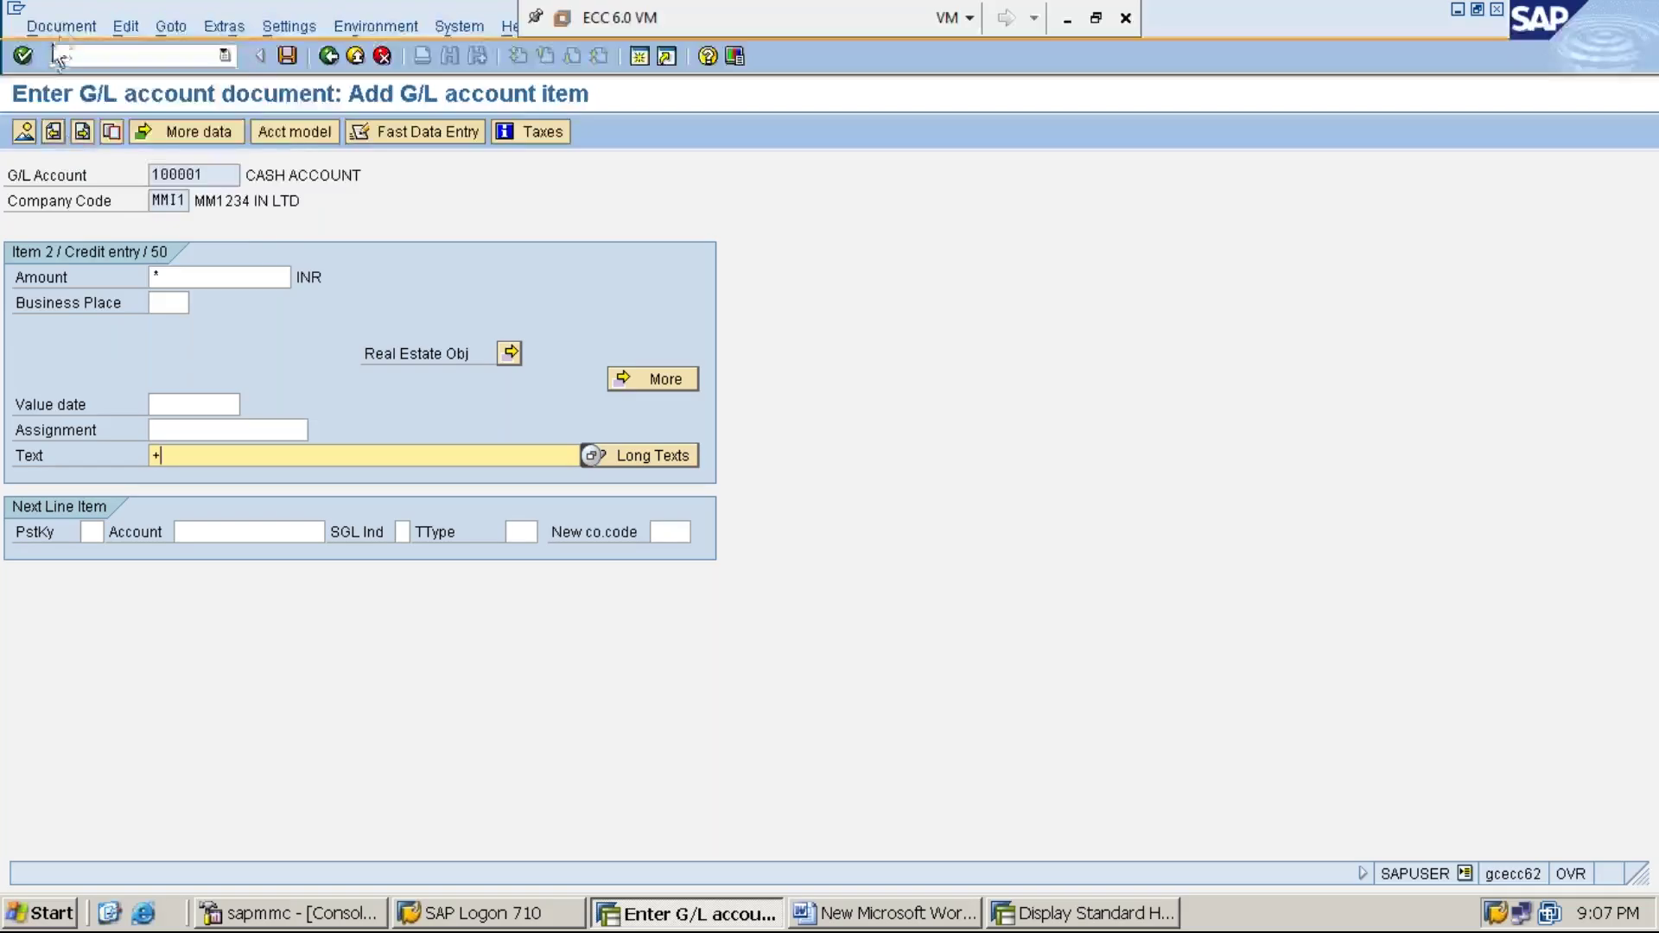
Simulate the G/L document and post it
{"action": "left_click", "coordinate": [69, 28]}
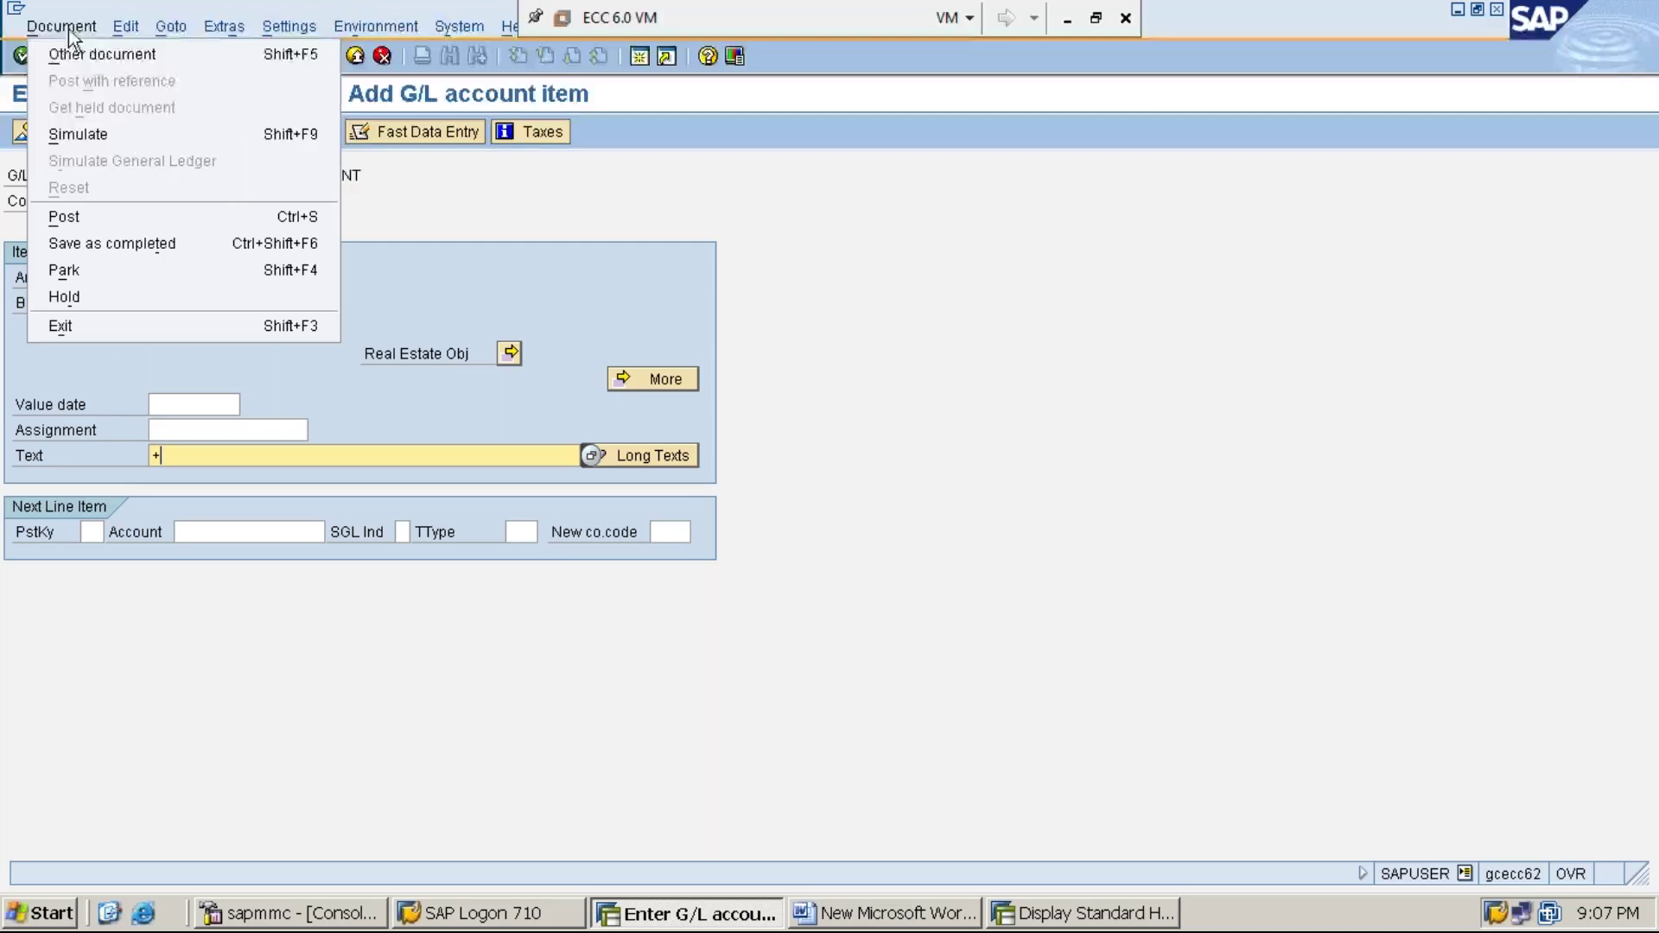
{"action": "left_click", "coordinate": [133, 137]}
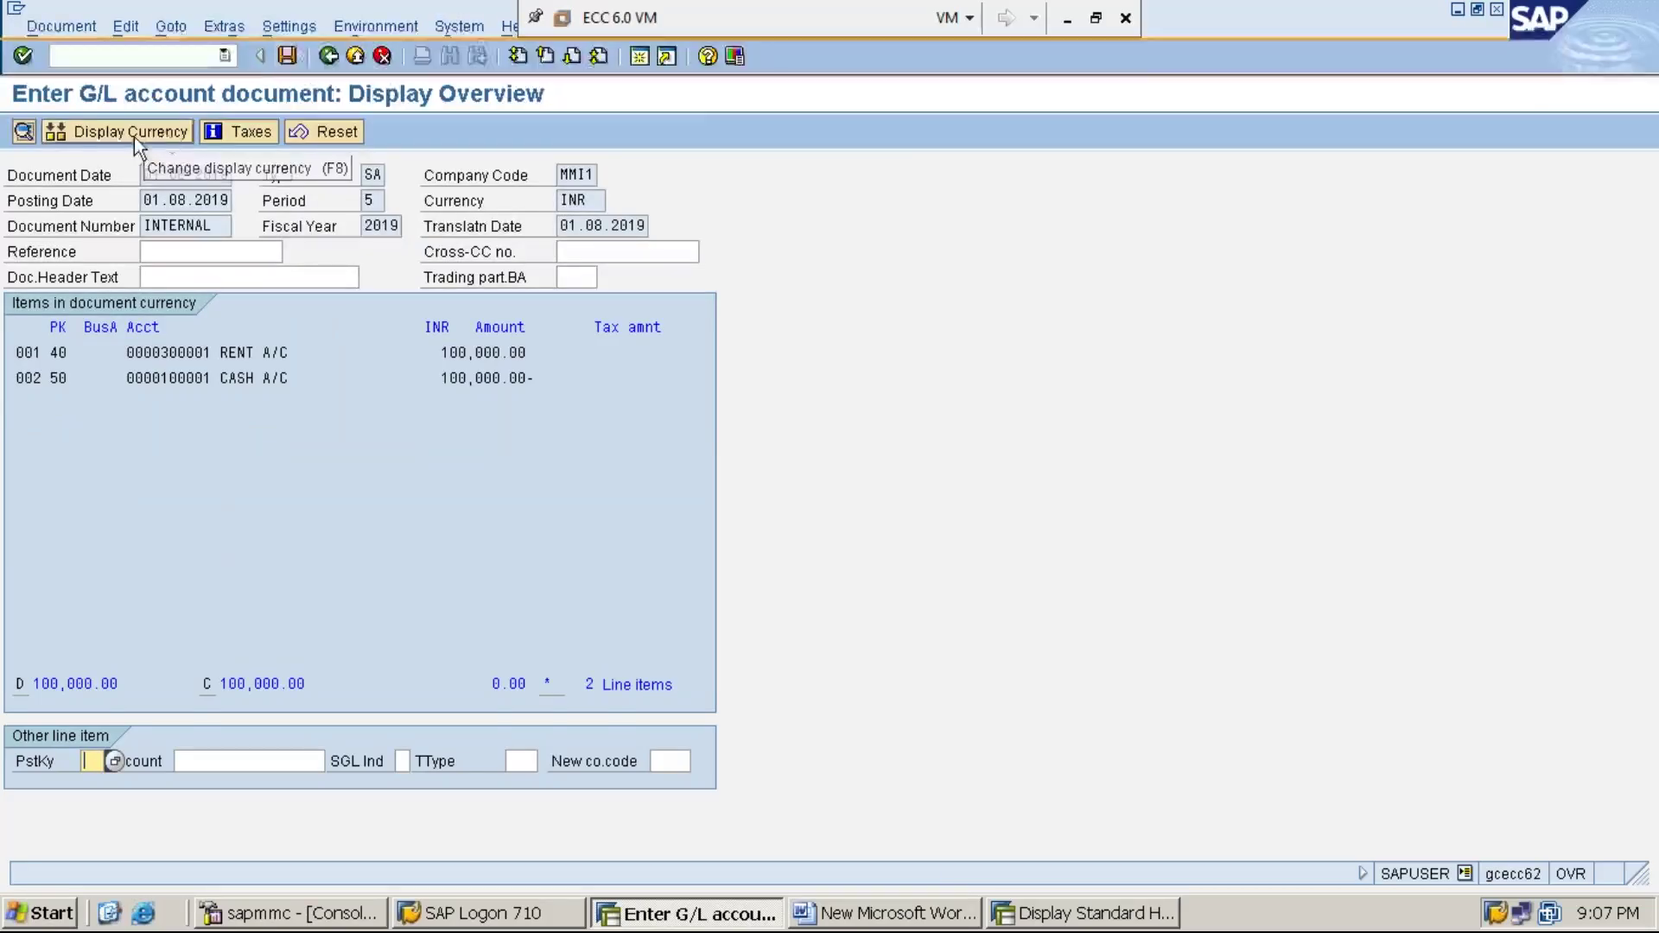
{"action": "left_click", "coordinate": [288, 57]}
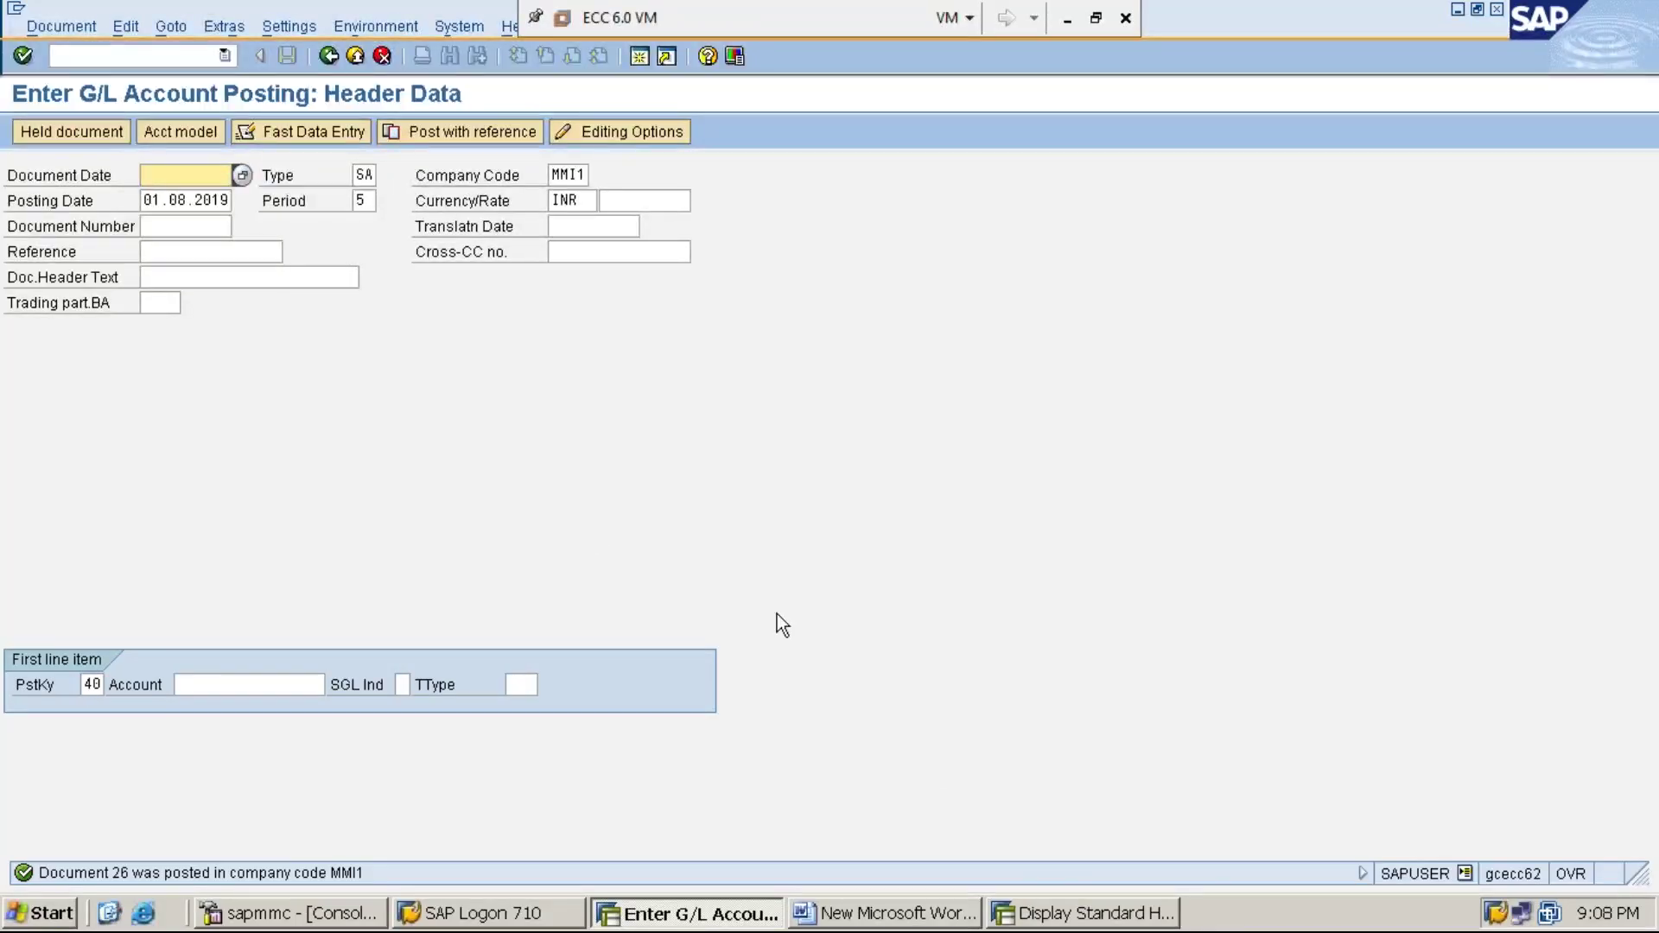
Switch to the Word notes and add the line "STEP:5: DISPLAY SERVICE COST CENTER BALANCE USING KSB1" below step 4
{"action": "left_click", "coordinate": [899, 915]}
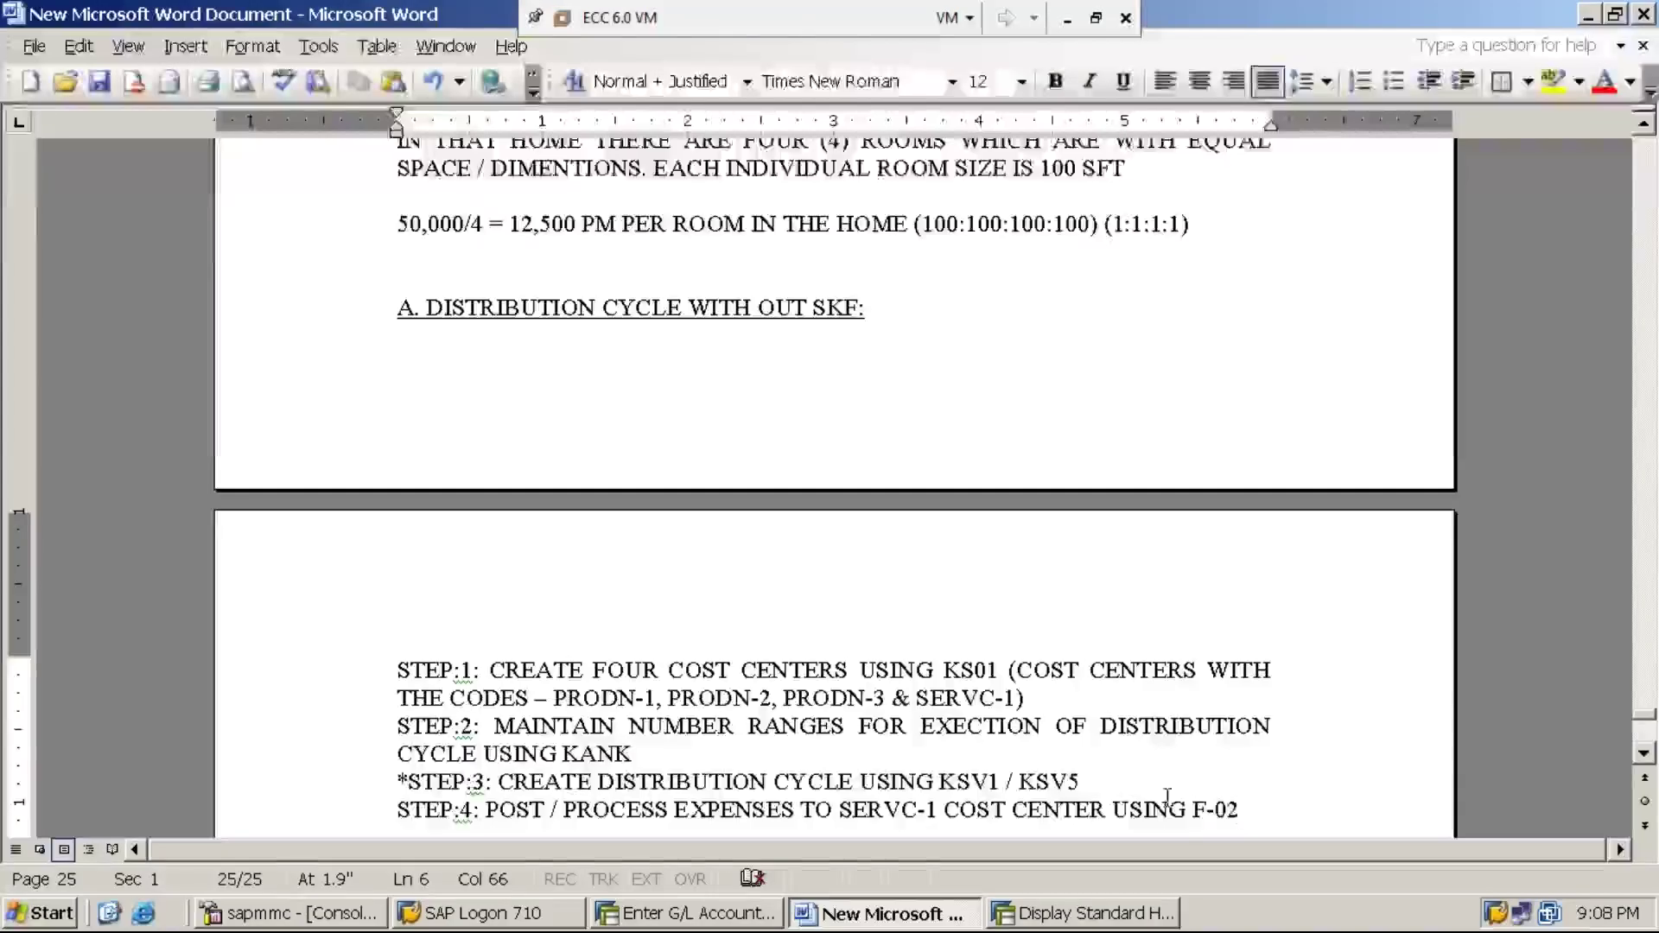
{"action": "key", "text": "Return"}
{"action": "type", "text": "STEP:5: "}
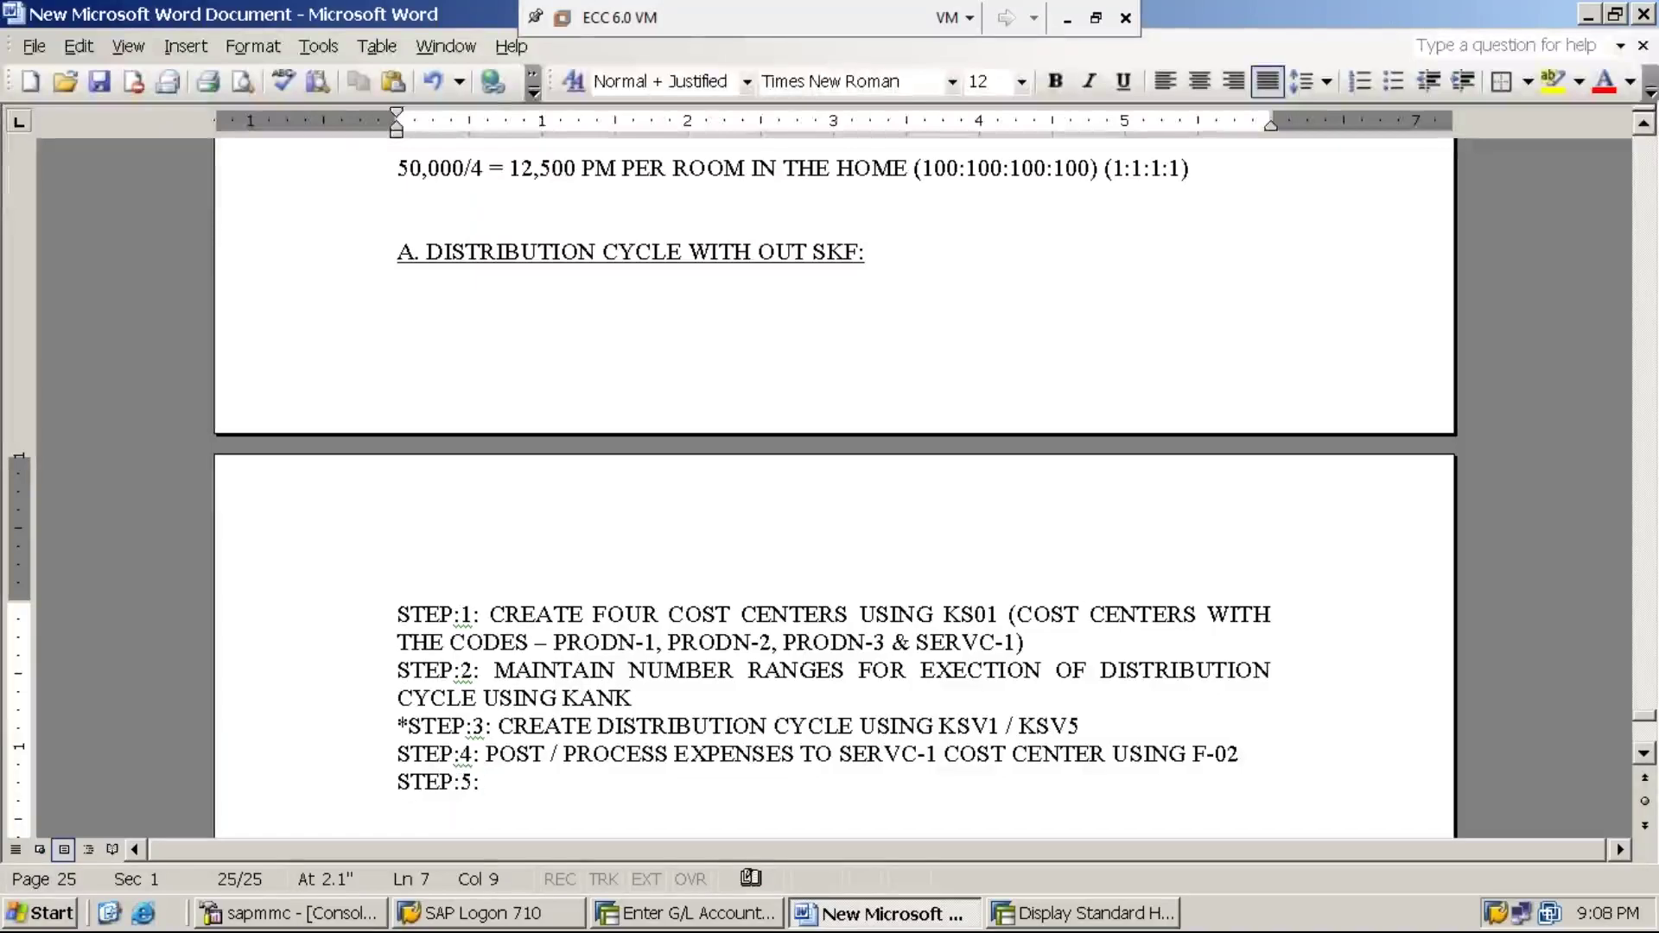
{"action": "type", "text": "DISPLAY SERVICE"}
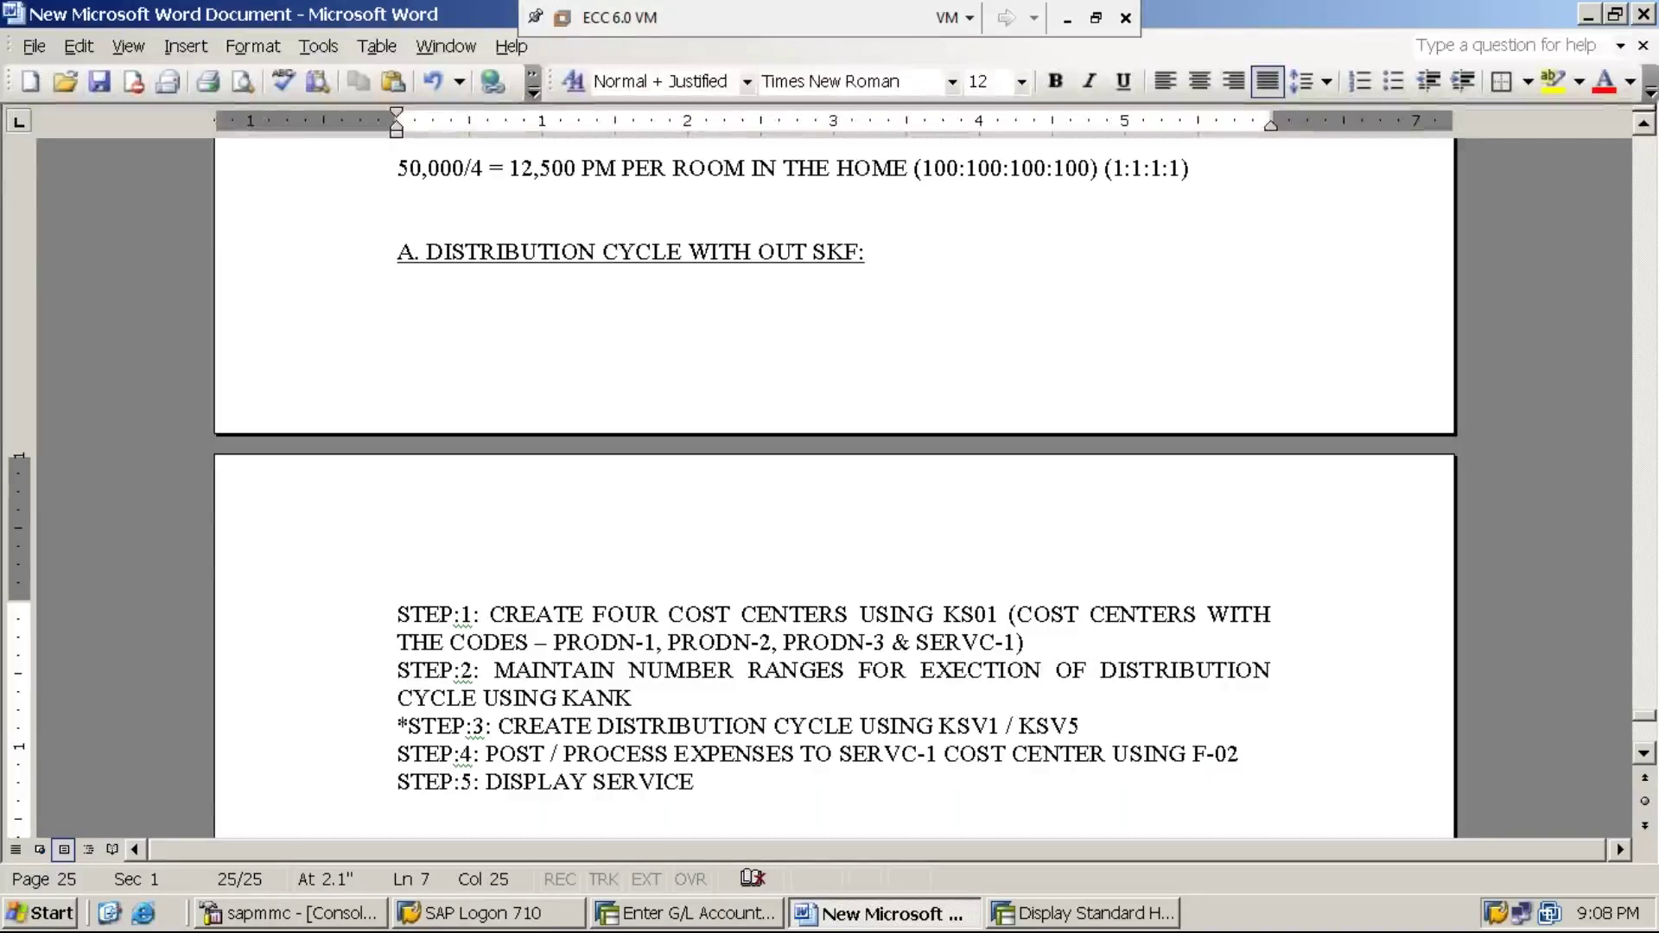
{"action": "type", "text": " COST CENTER BALANCE USING"}
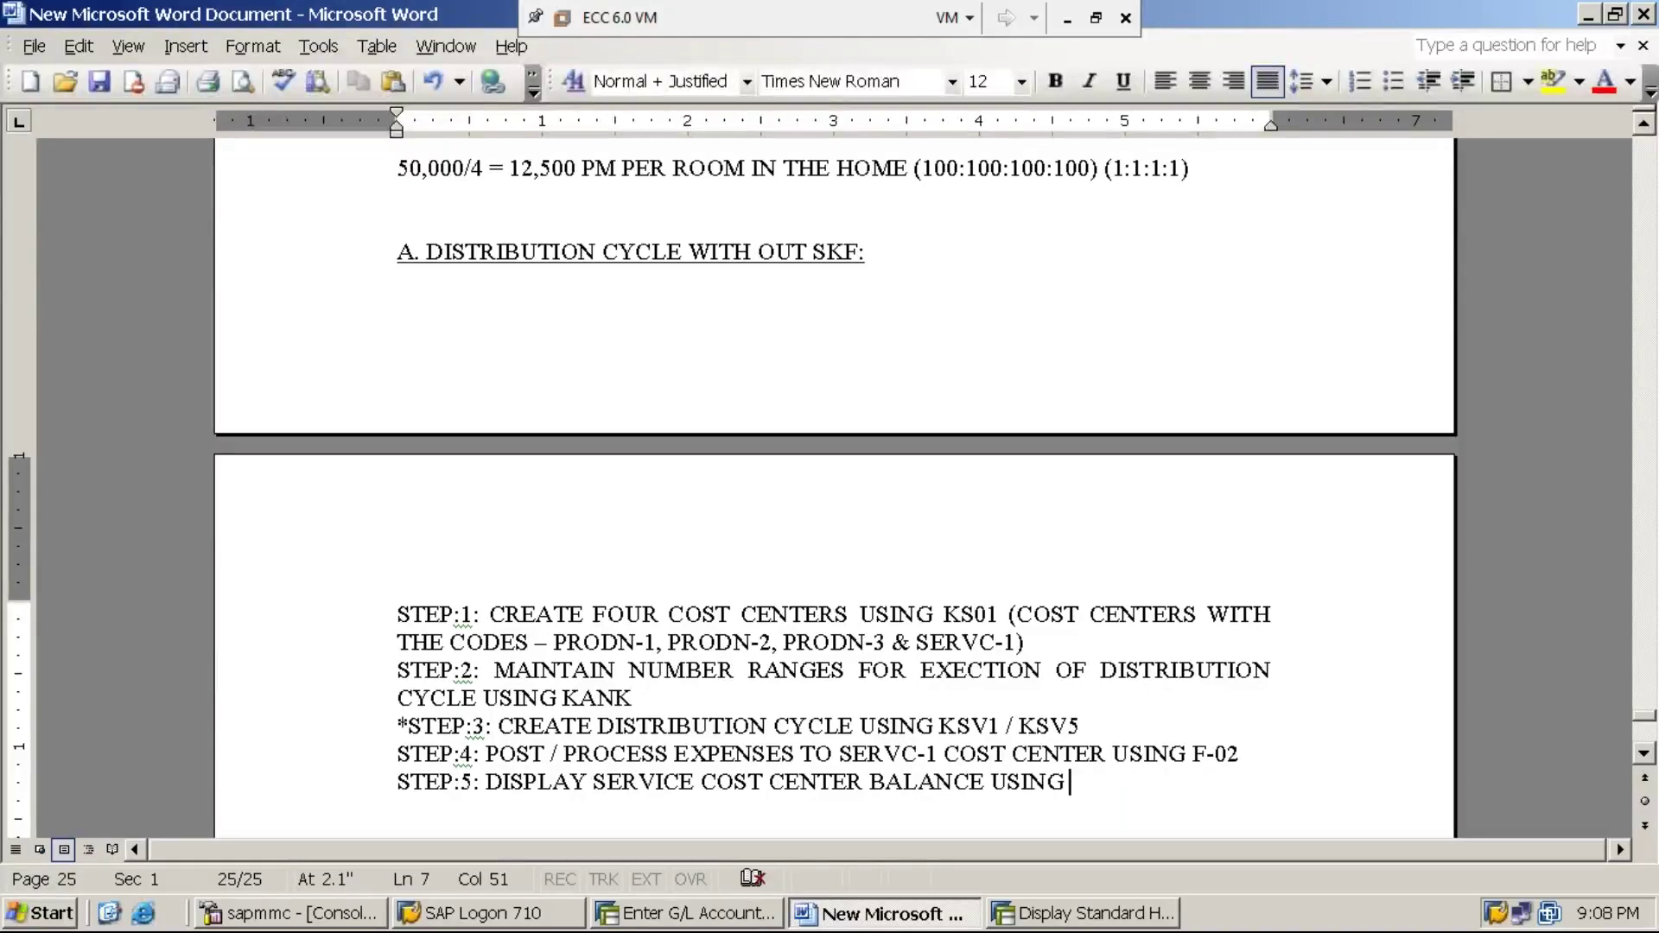
{"action": "type", "text": "KSB1"}
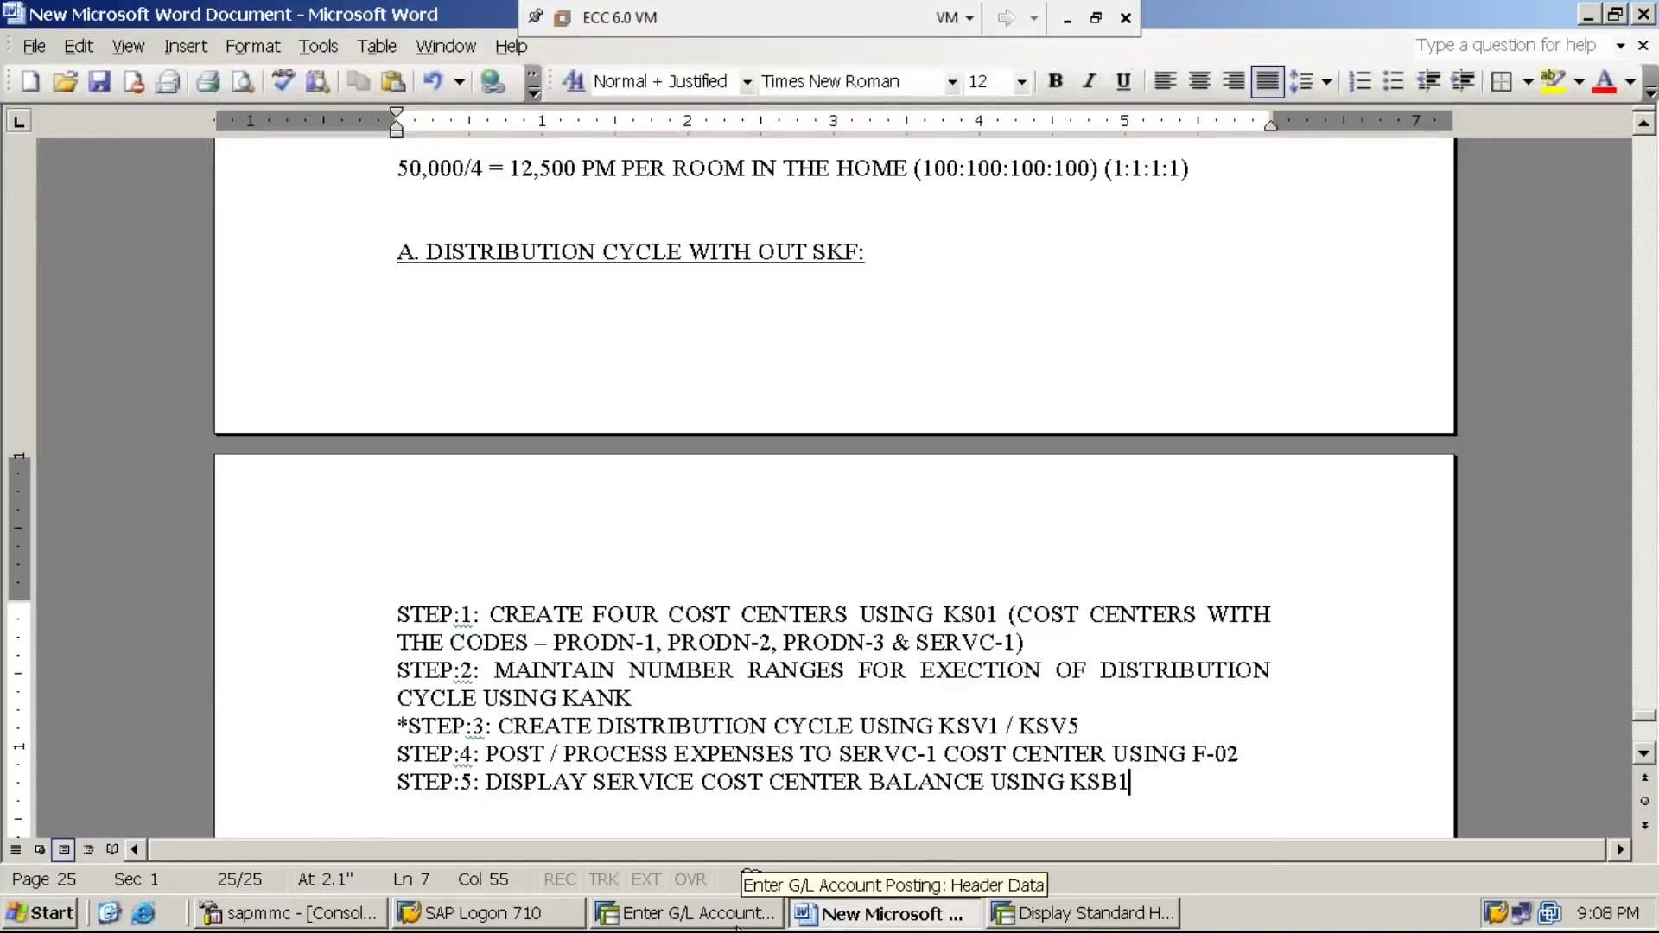
Switch back to SAP, leave the G/L posting transaction and start transaction KSB1
{"action": "left_click", "coordinate": [710, 917]}
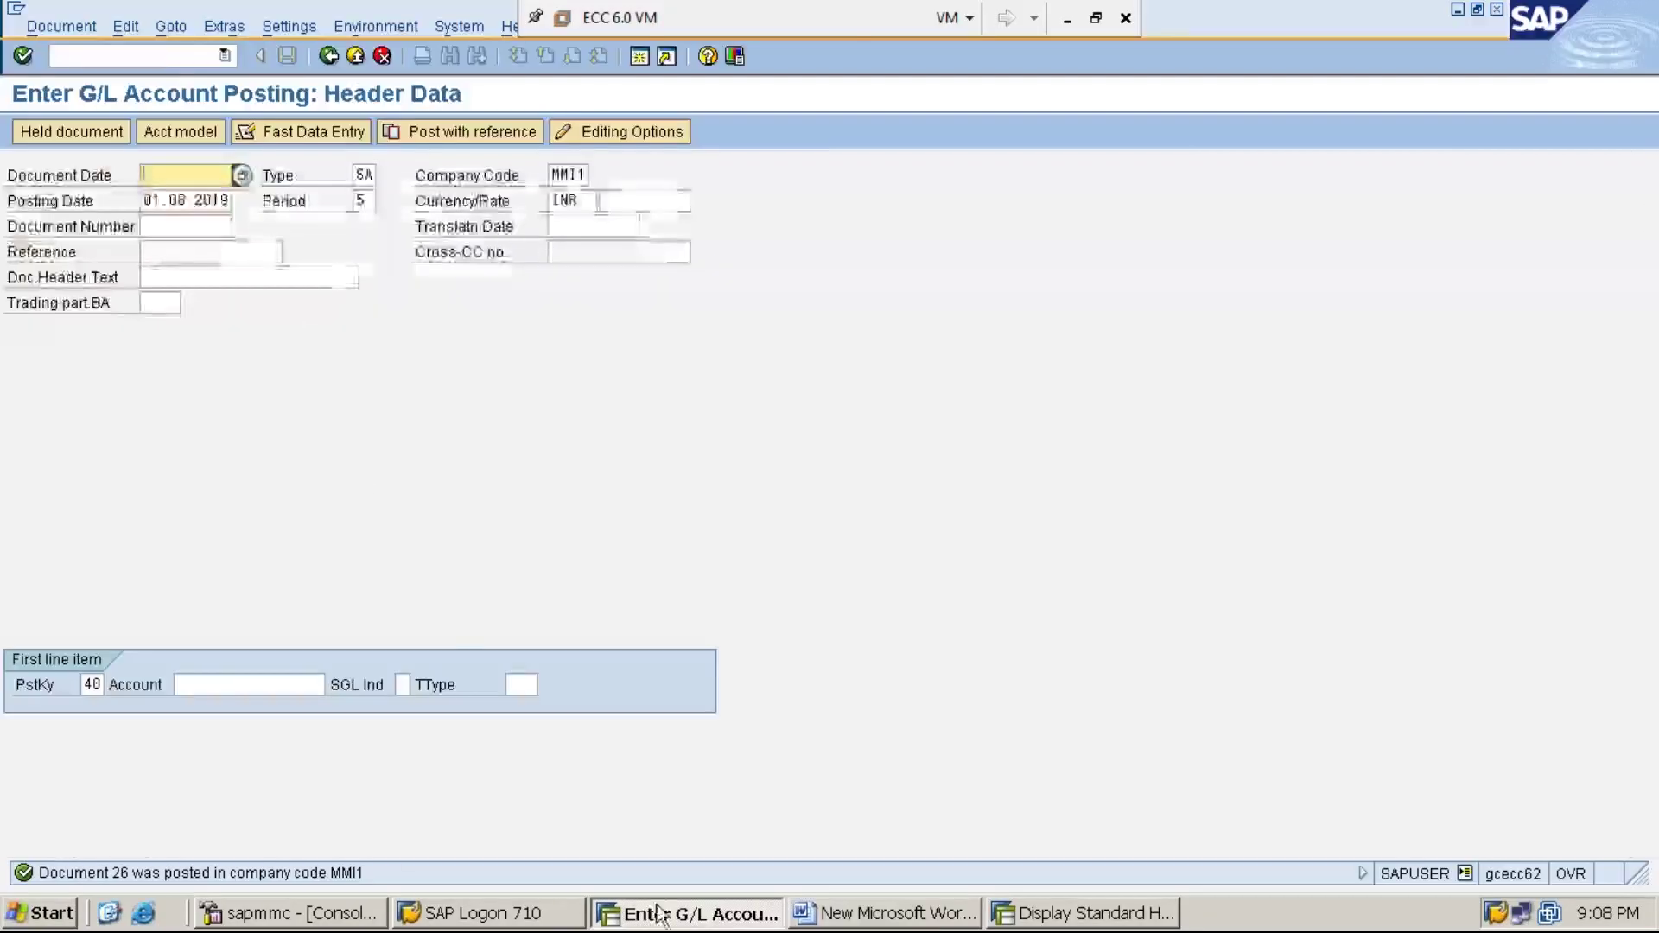
{"action": "left_click", "coordinate": [162, 56]}
{"action": "type", "text": "/n"}
{"action": "key", "text": "Return"}
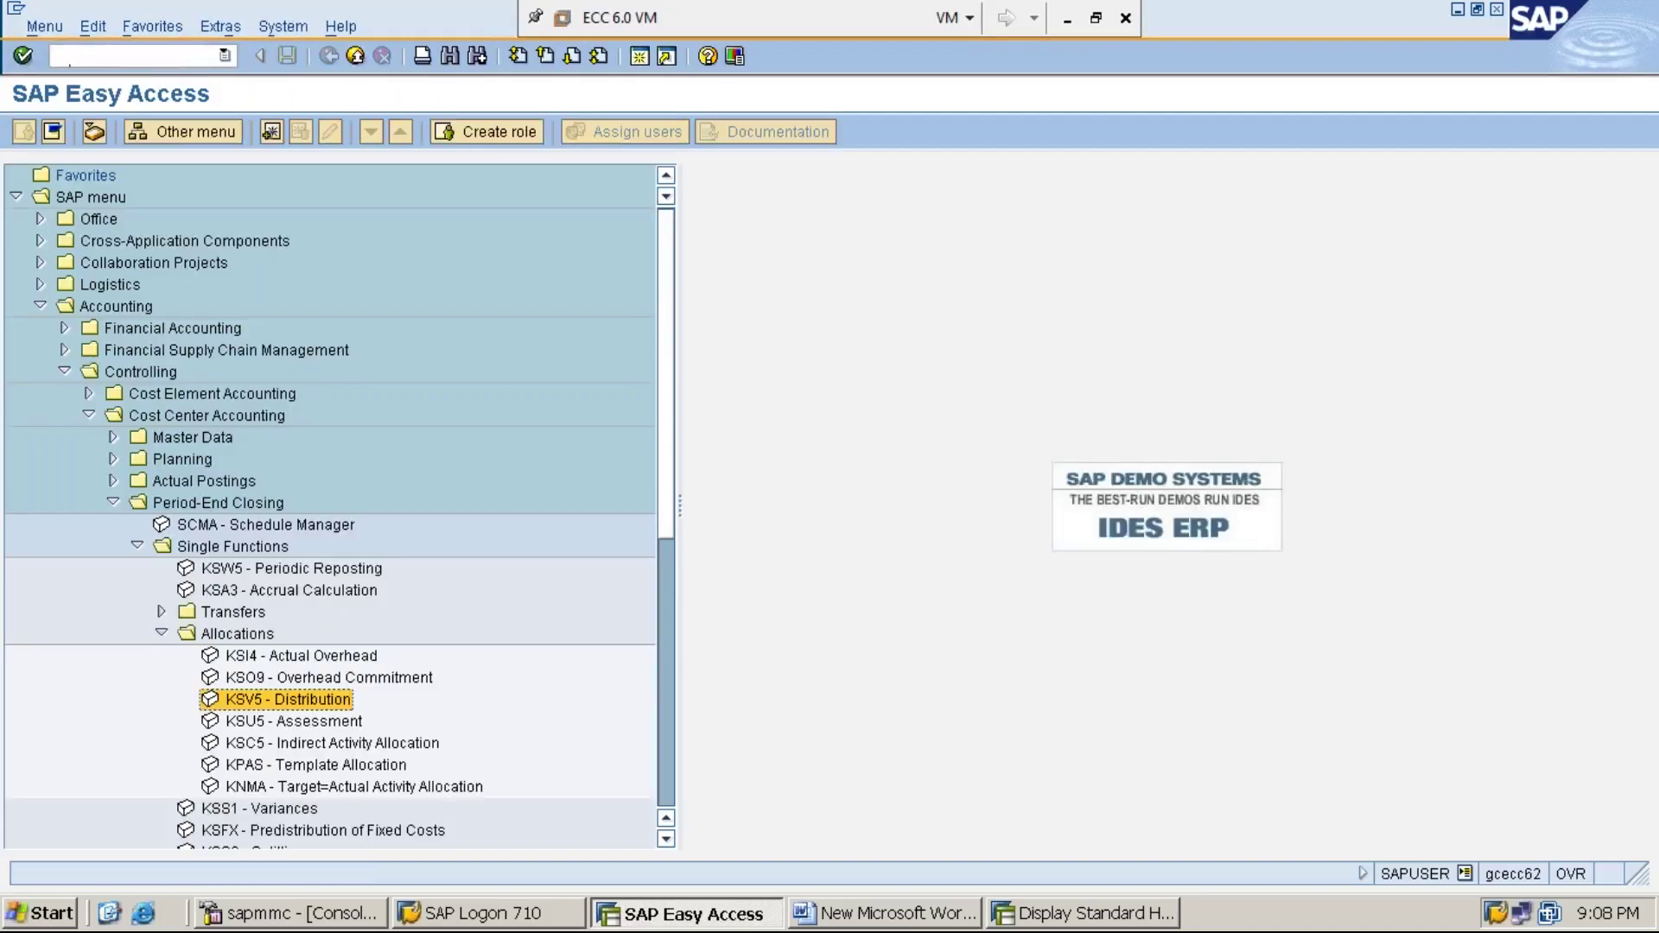
{"action": "type", "text": "KSB1"}
{"action": "key", "text": "Return"}
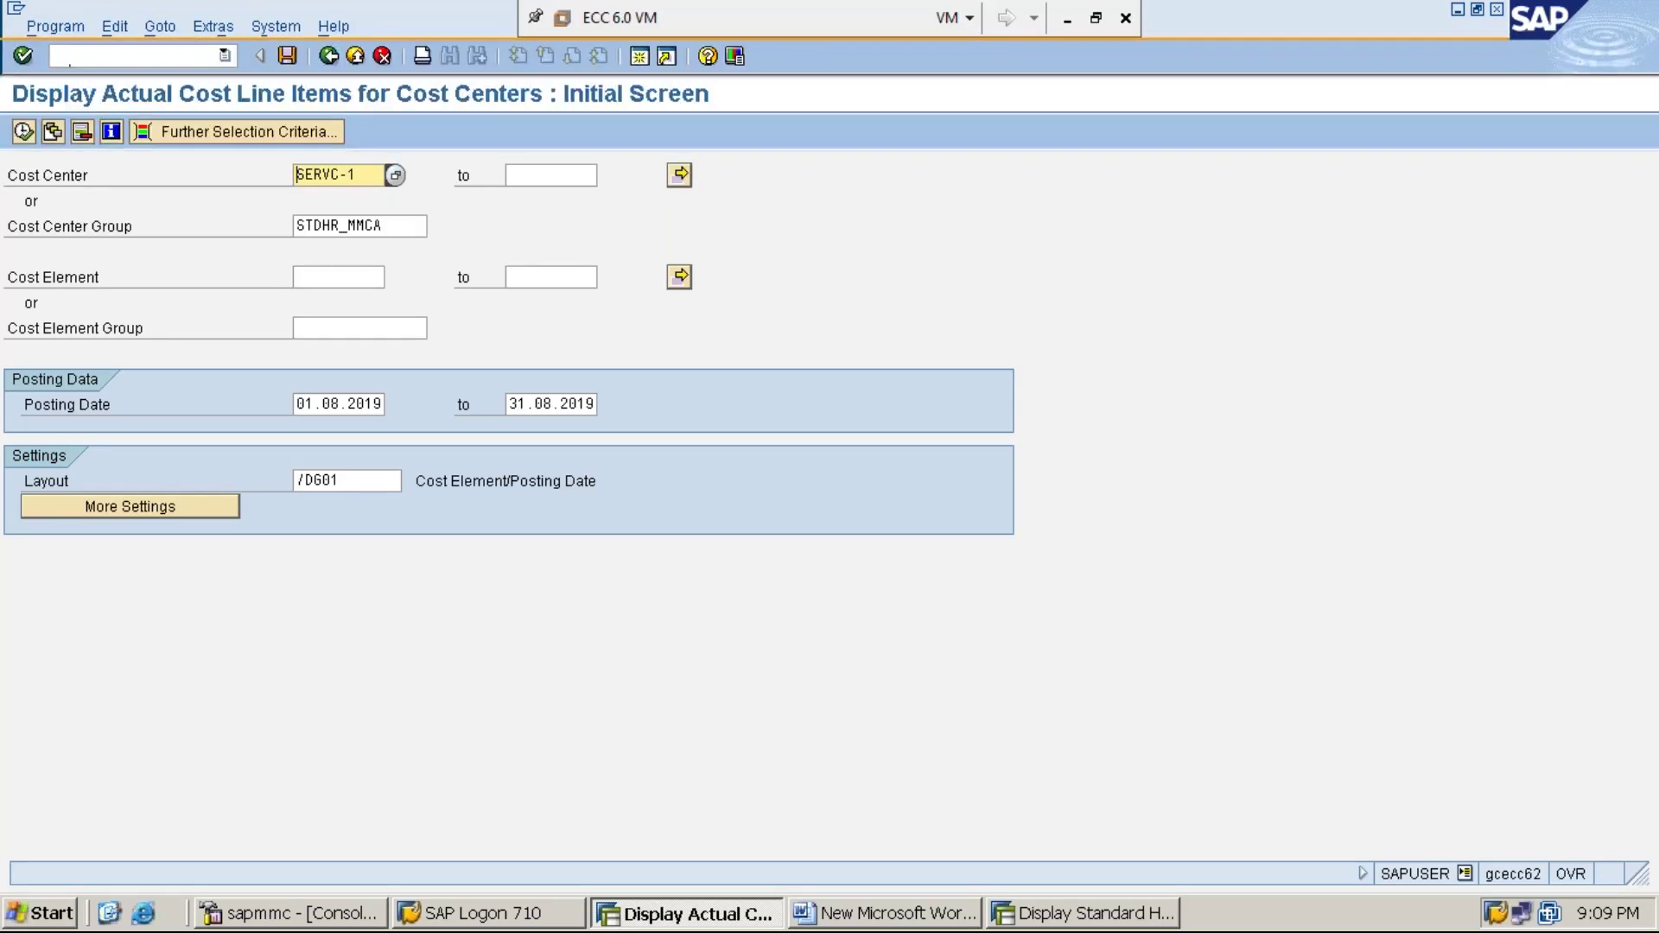
Clear the cost center group and display the actual cost line items for cost center SERVC-1
{"action": "key", "text": "Down"}
{"action": "key", "text": "Delete"}
{"action": "key", "text": "Delete"}
{"action": "key", "text": "Delete"}
{"action": "key", "text": "Delete"}
{"action": "key", "text": "Delete"}
{"action": "key", "text": "Delete"}
{"action": "key", "text": "Delete"}
{"action": "key", "text": "Delete"}
{"action": "key", "text": "Delete"}
{"action": "key", "text": "Delete"}
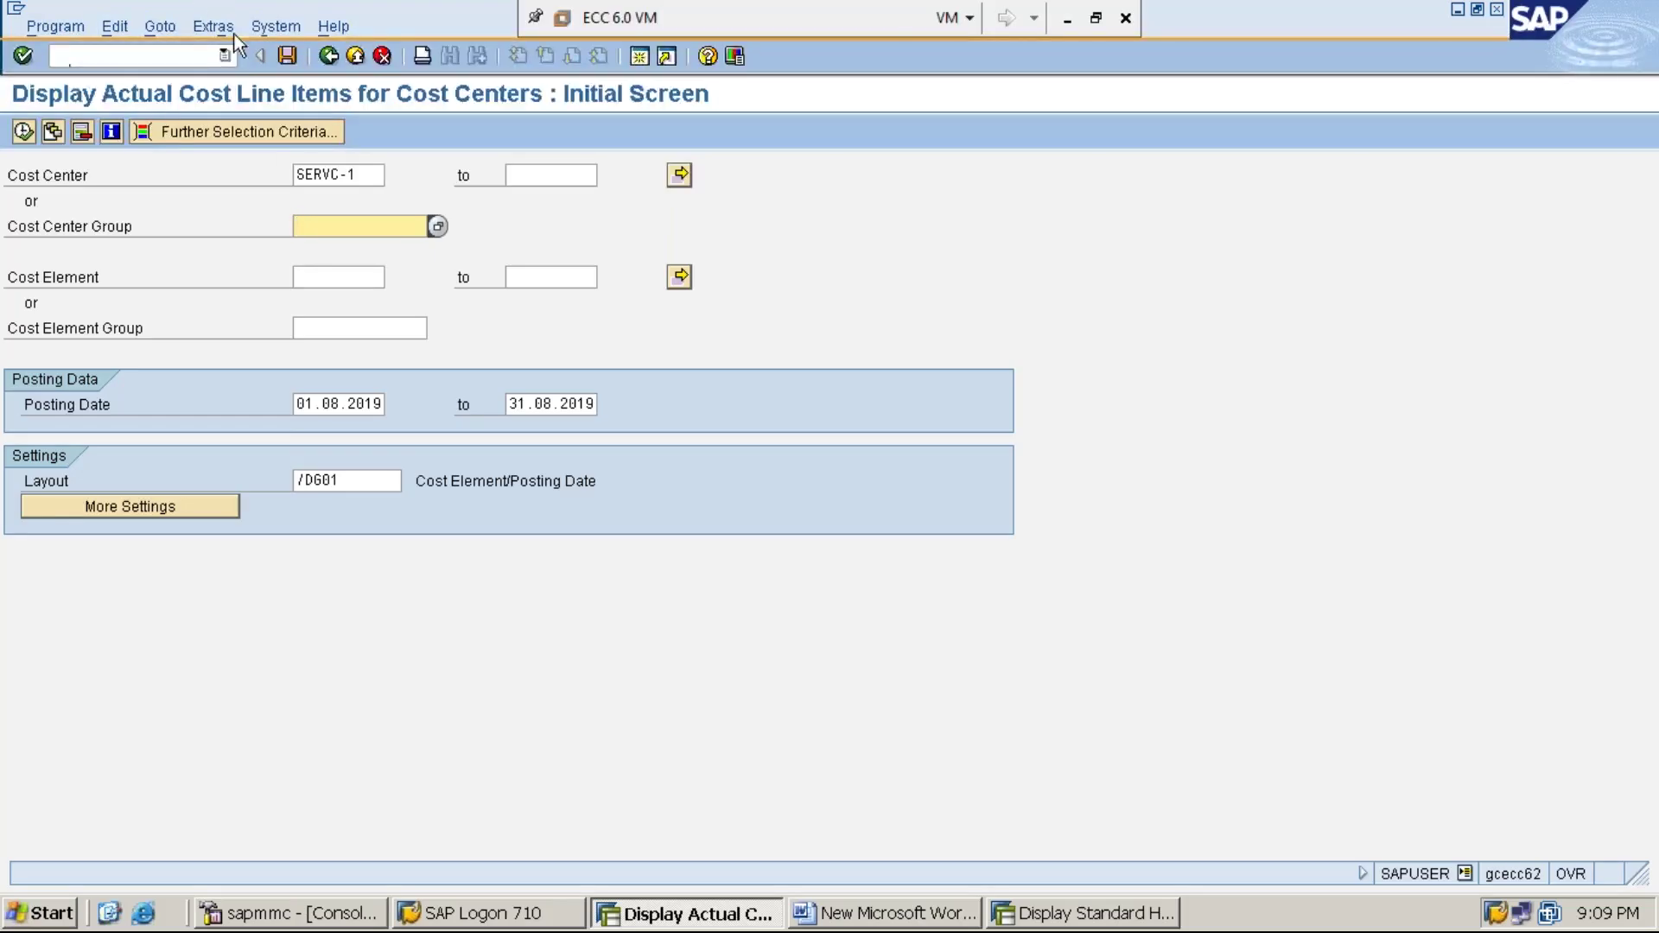
{"action": "left_click", "coordinate": [371, 176]}
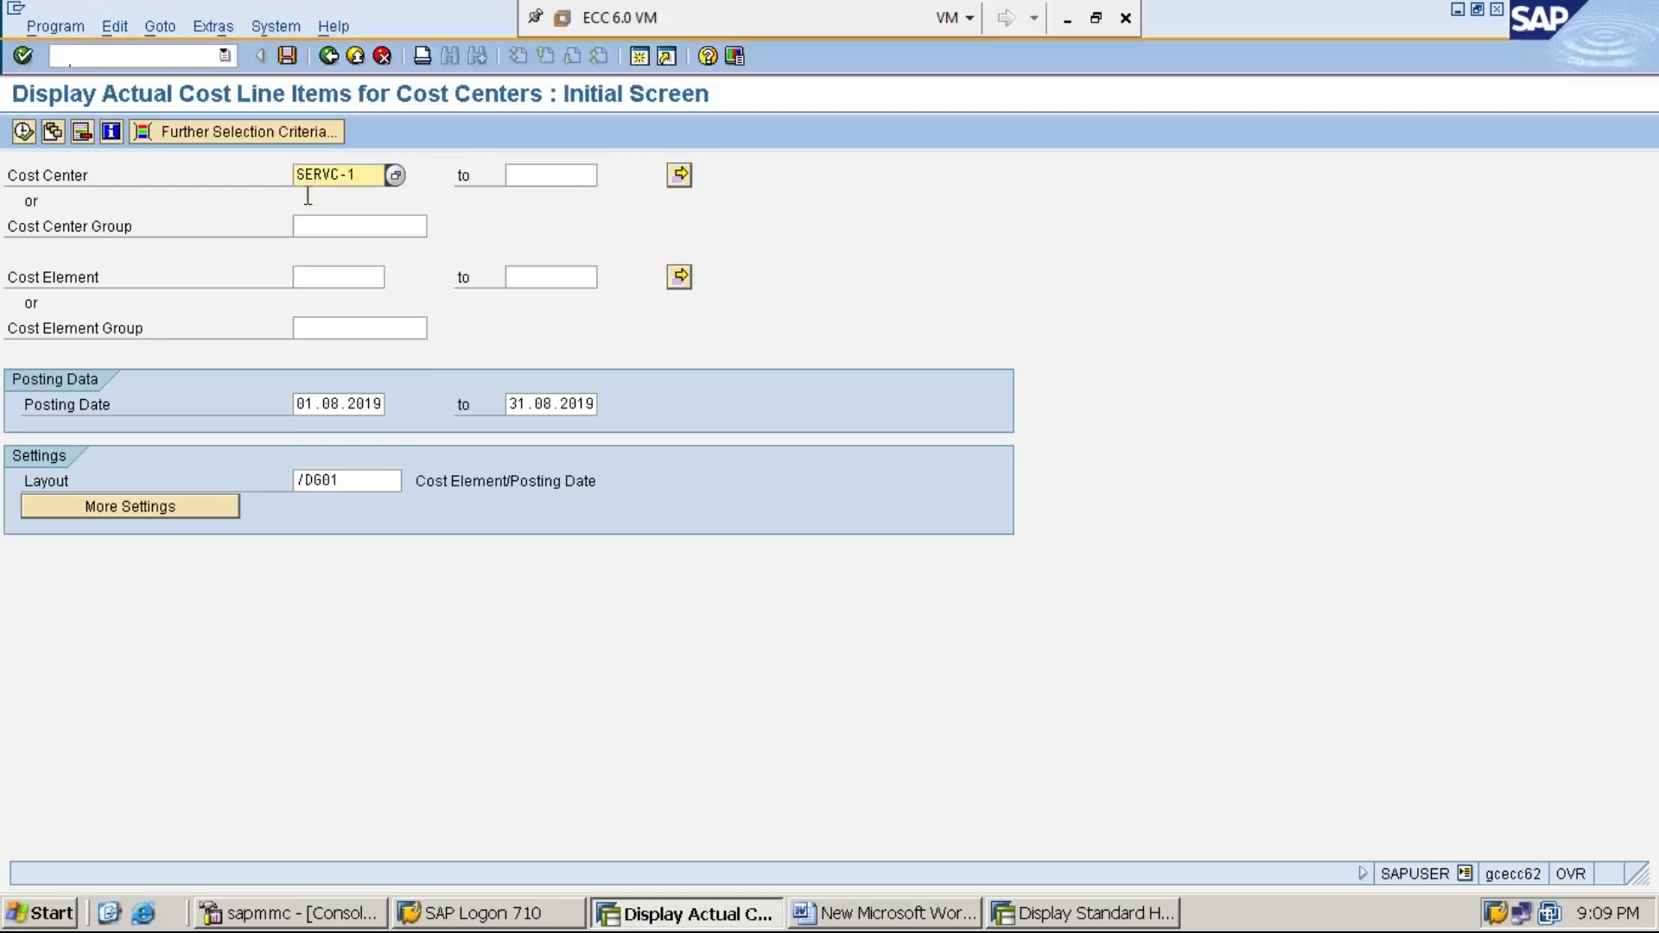
{"action": "left_click", "coordinate": [23, 135]}
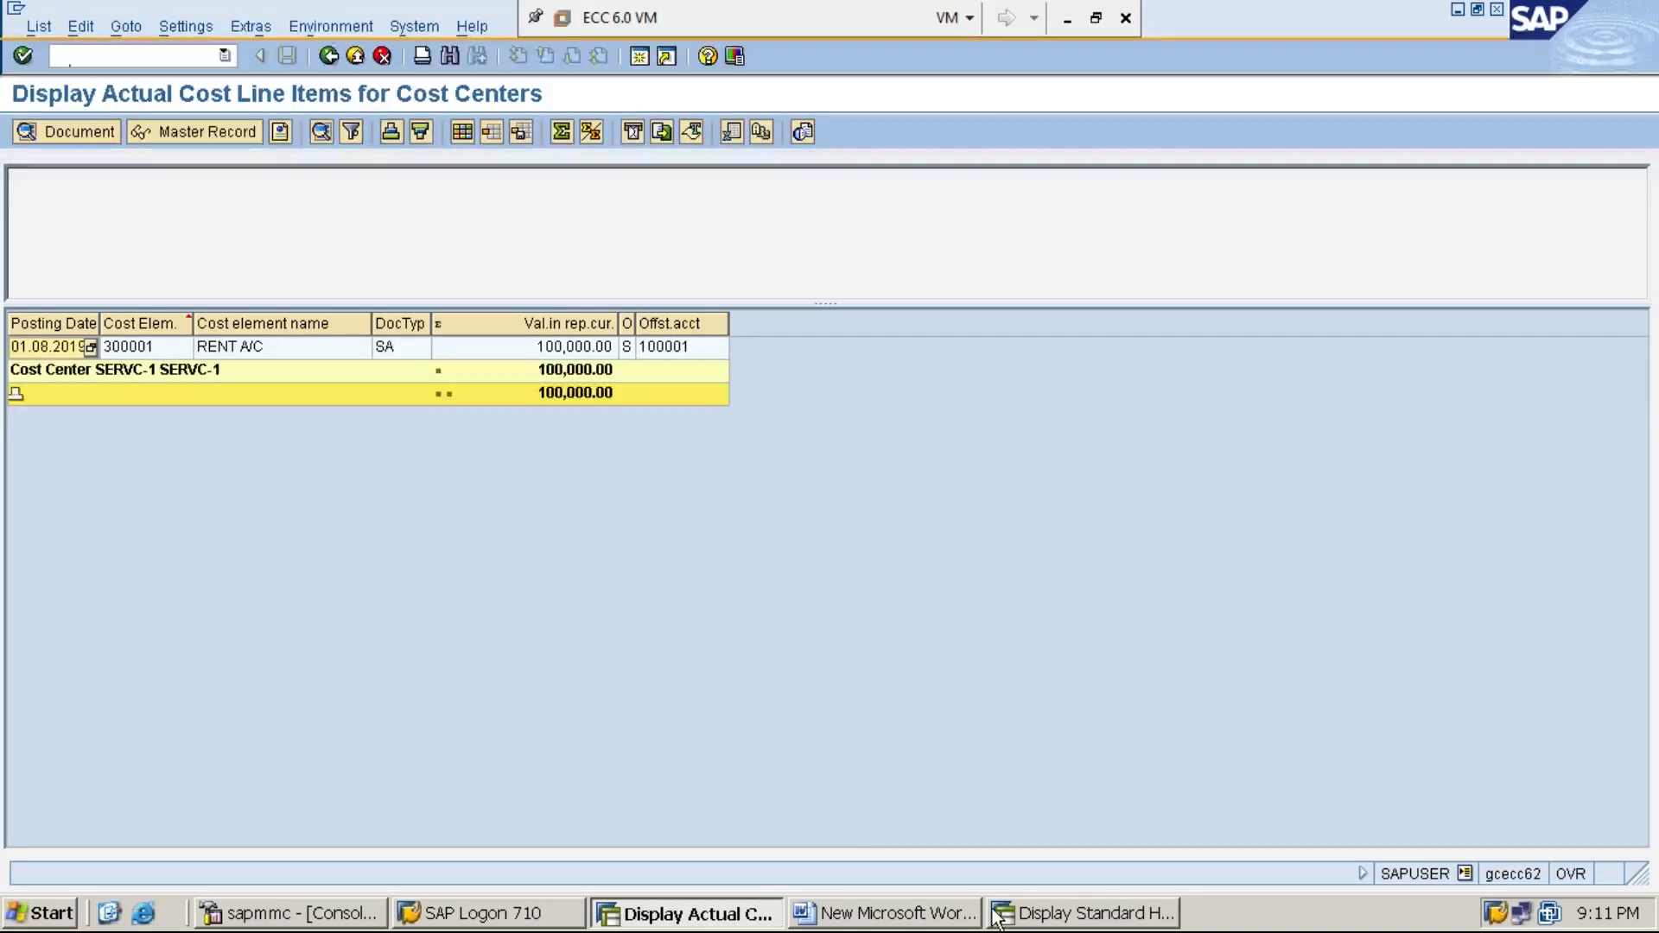
Switch to the Word notes and add the line "STEP:6: EXECUTE DISTRIBUTION CYCLE-DISTR-1" below step 5
{"action": "left_click", "coordinate": [875, 917]}
{"action": "key", "text": "Return"}
{"action": "type", "text": "STEP:"}
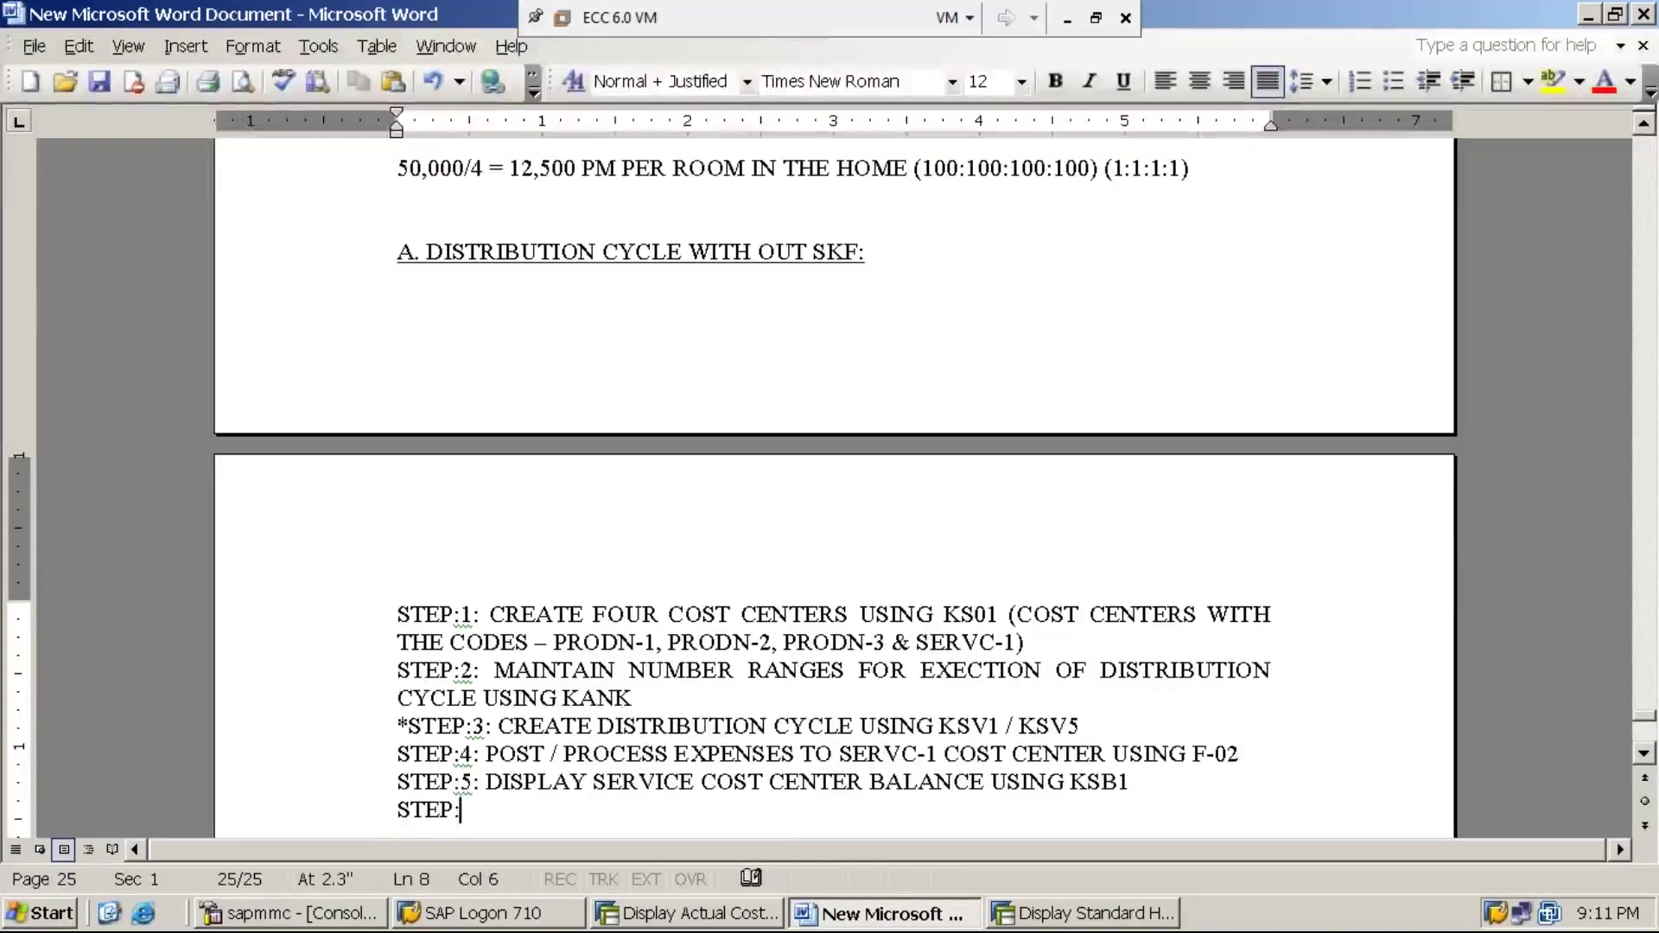
{"action": "type", "text": "6: "}
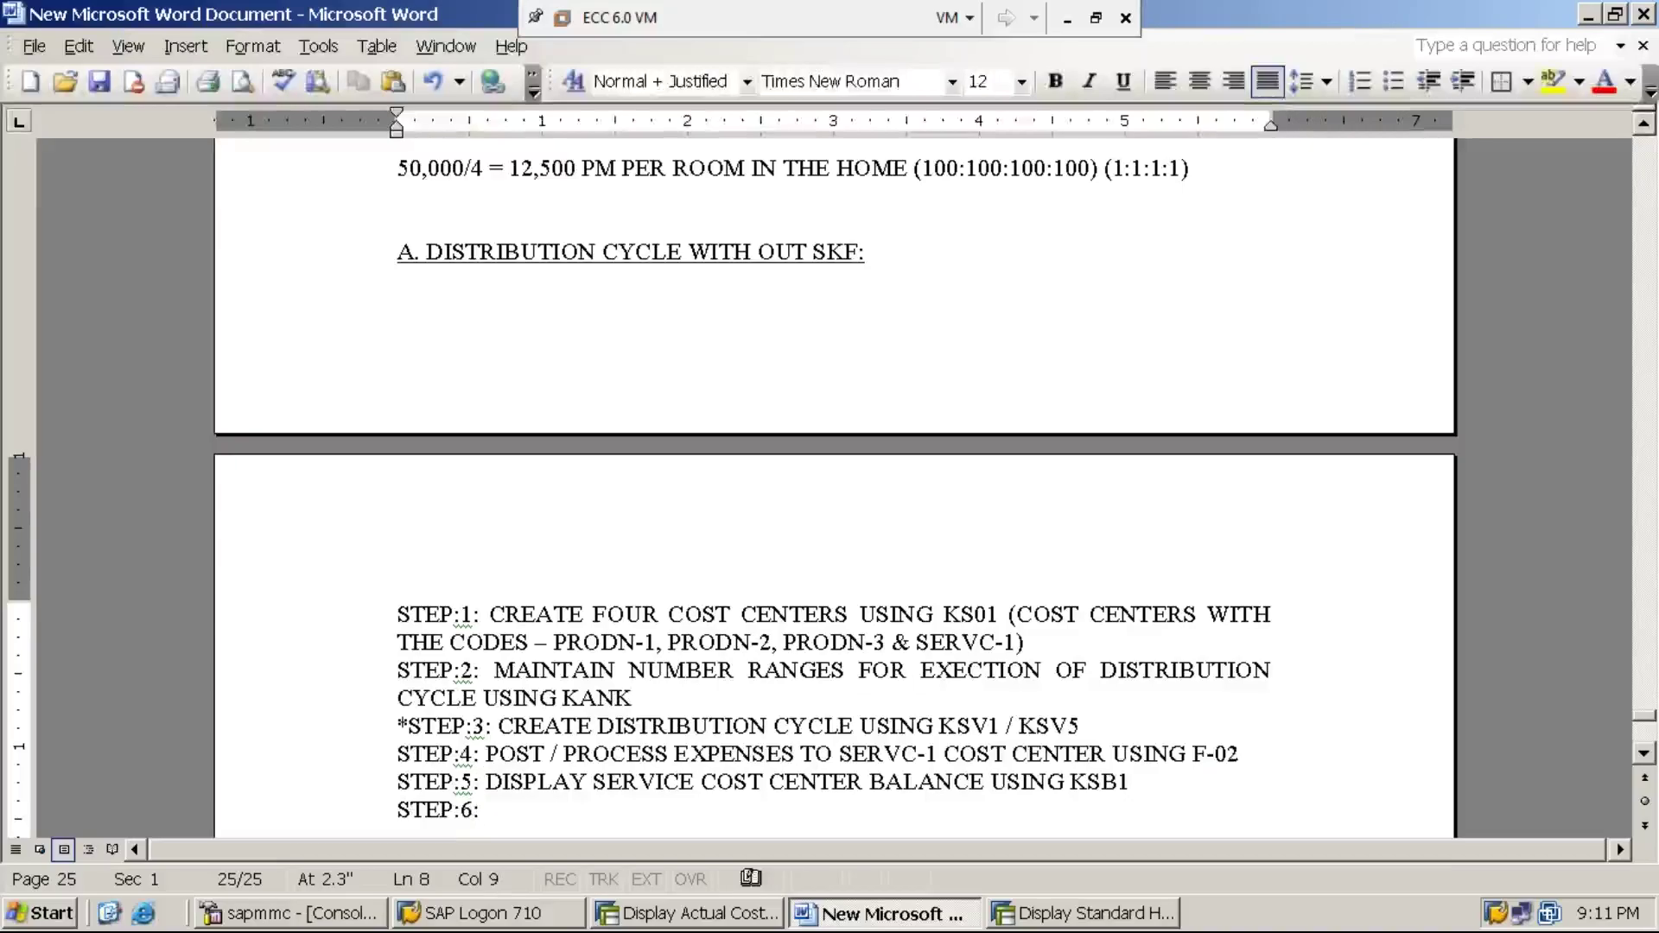
{"action": "type", "text": "D"}
{"action": "key", "text": "BackSpace"}
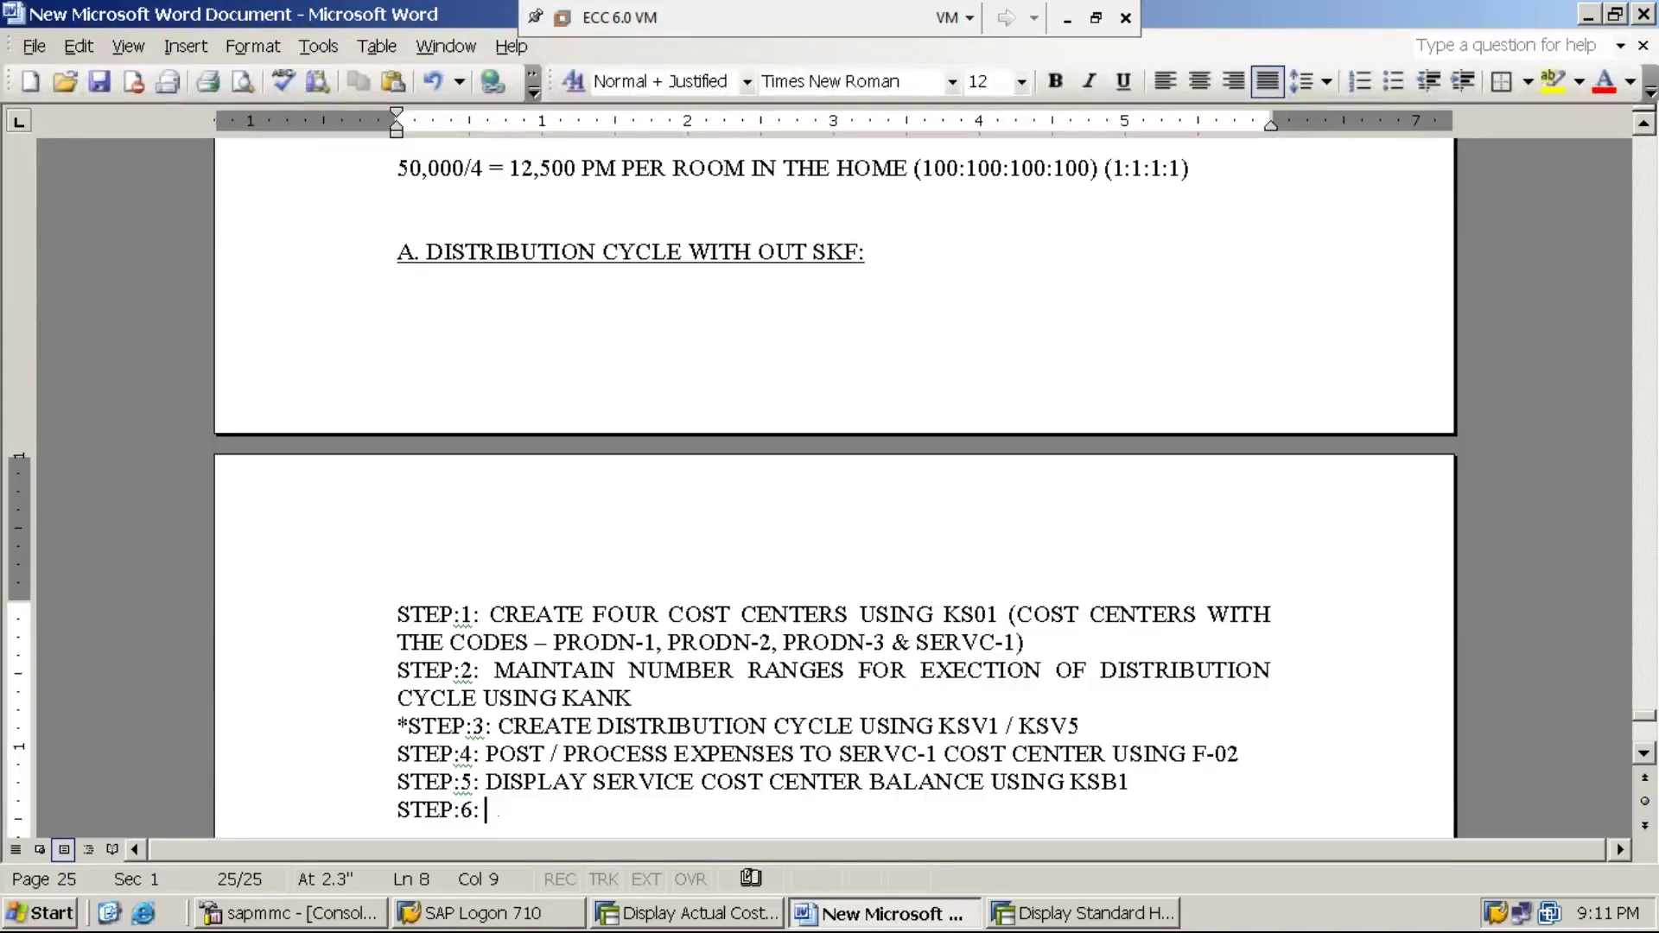
{"action": "type", "text": "EXECUTE "}
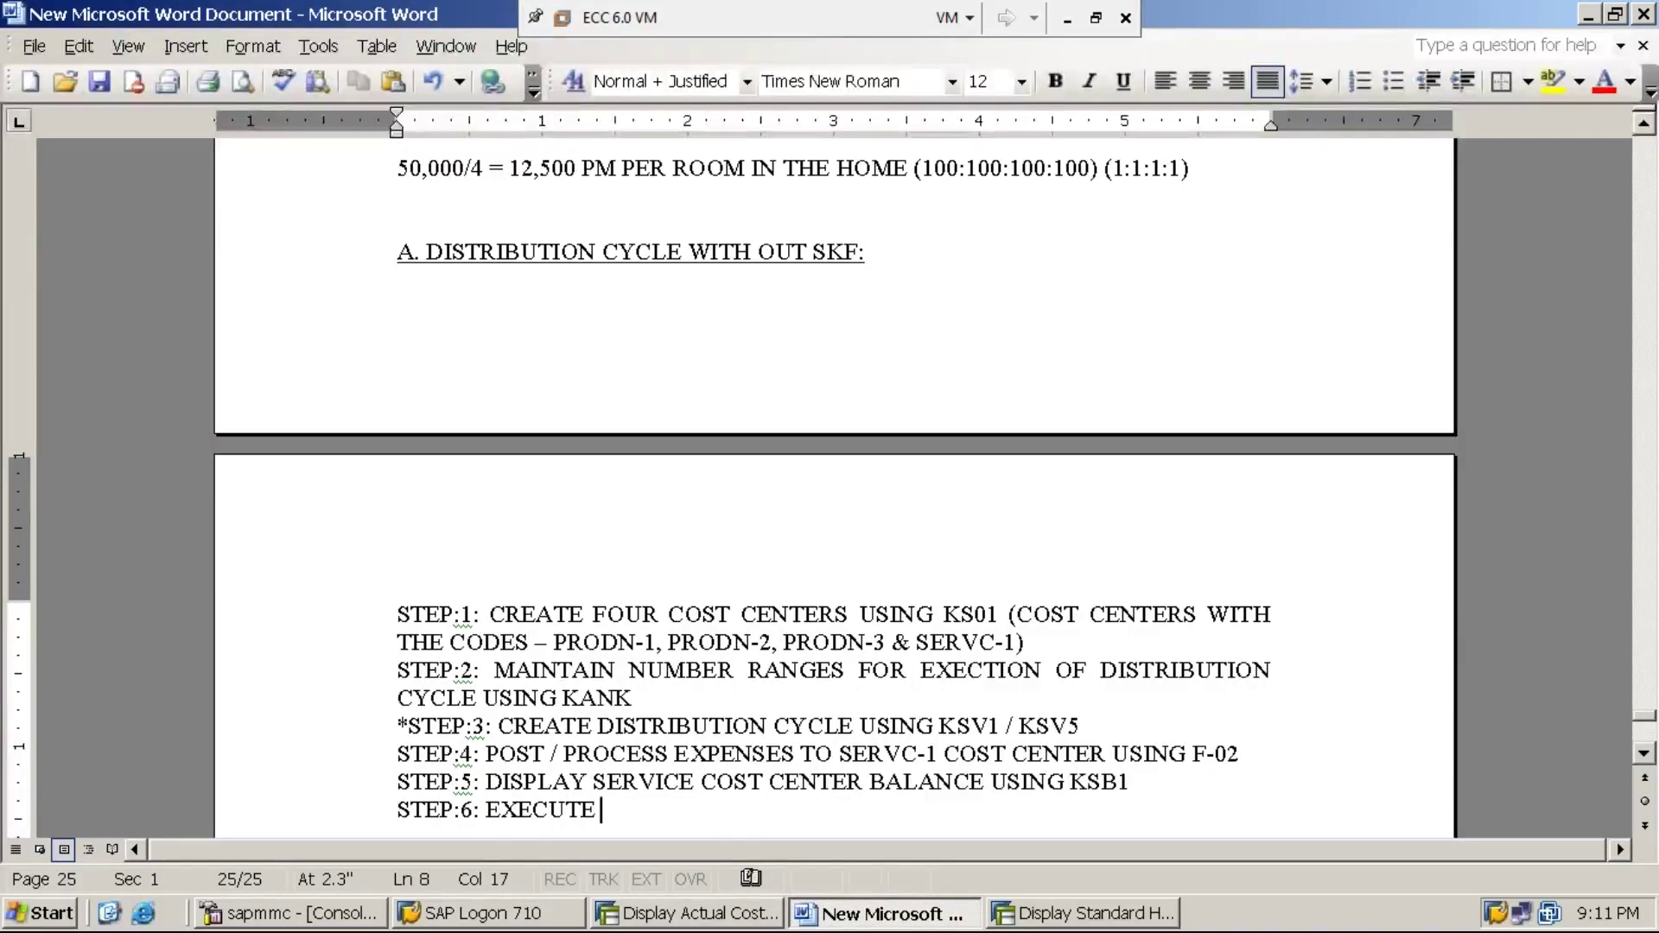
{"action": "type", "text": "DISTR"}
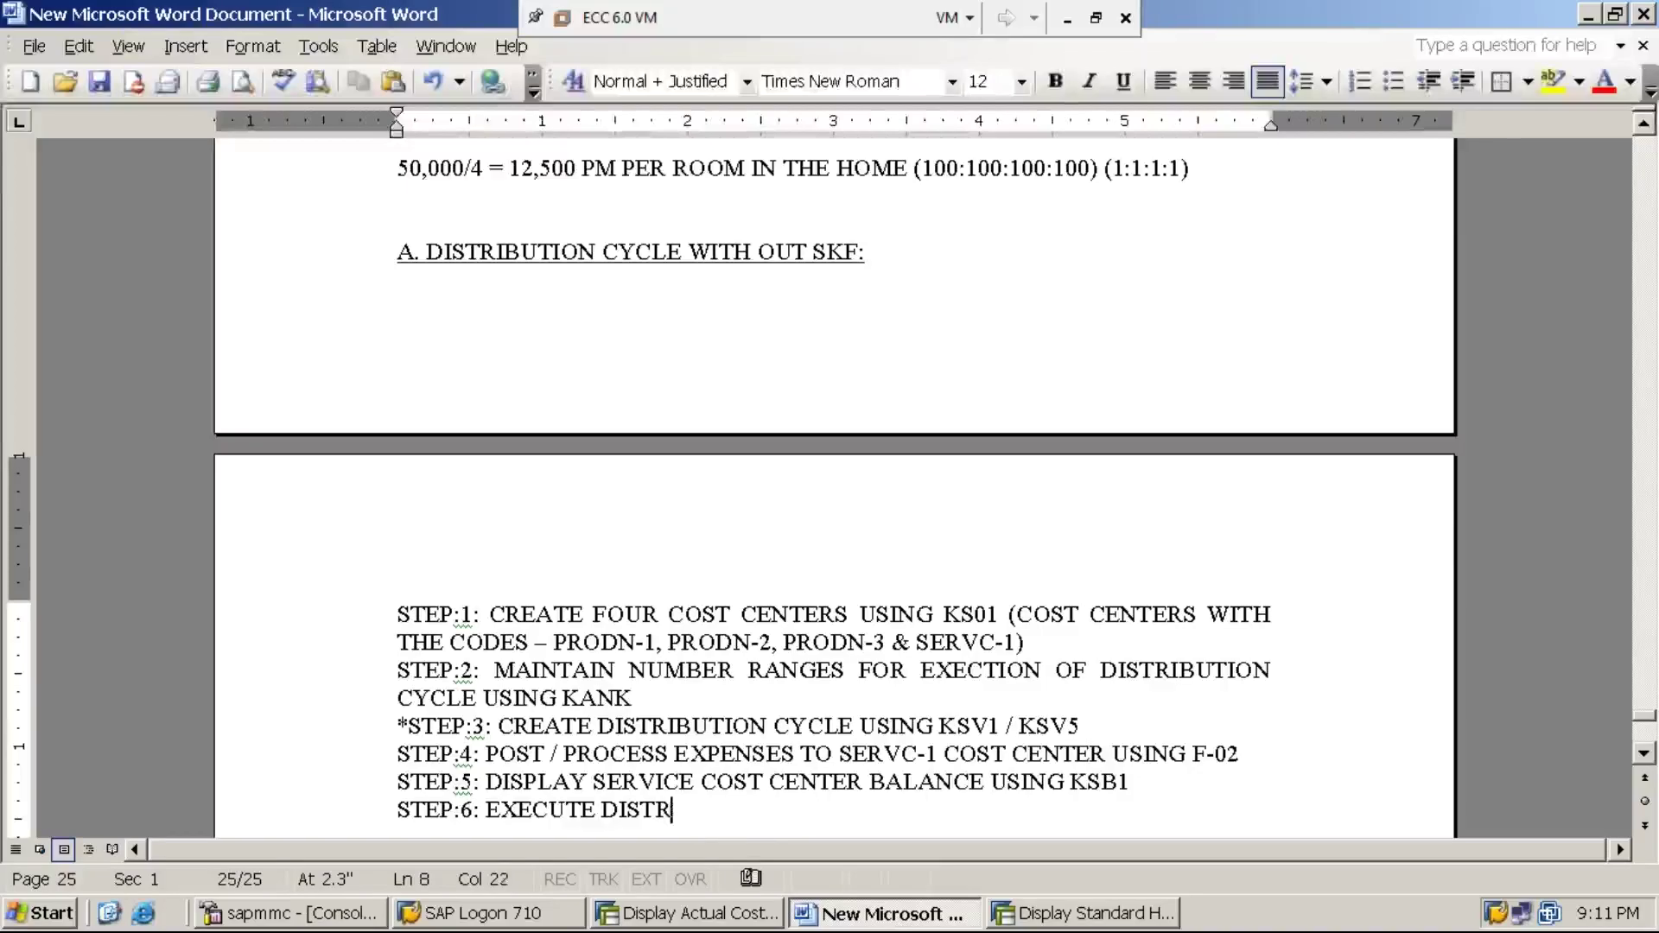
{"action": "type", "text": "IBUTION C"}
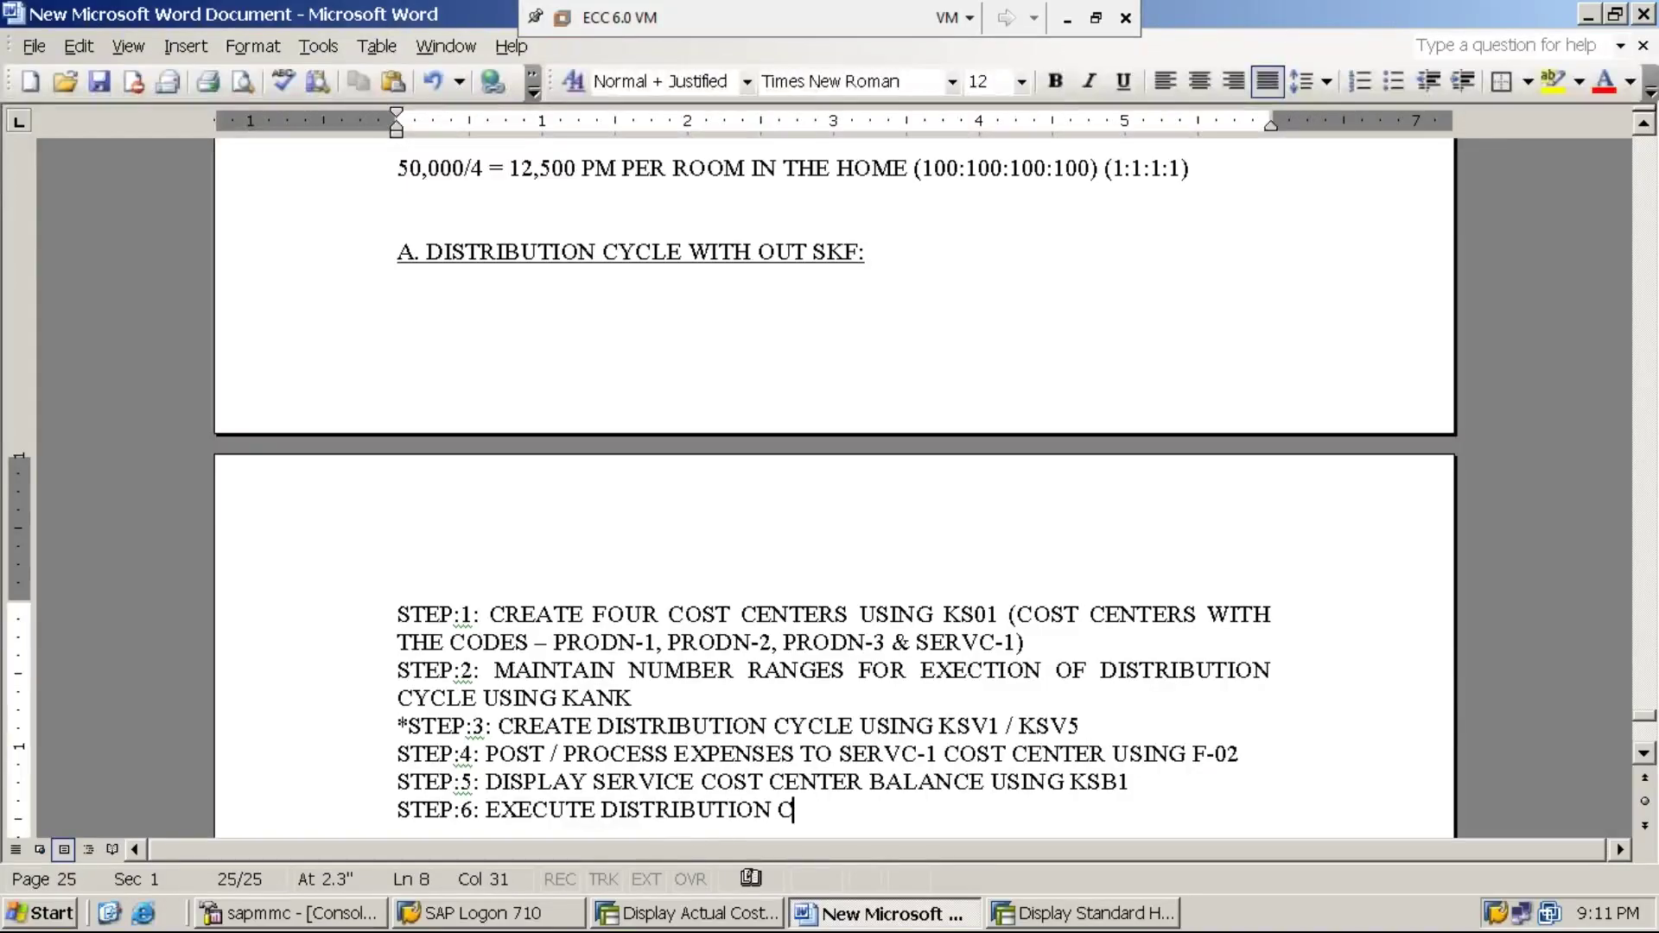
{"action": "type", "text": "YCLE"}
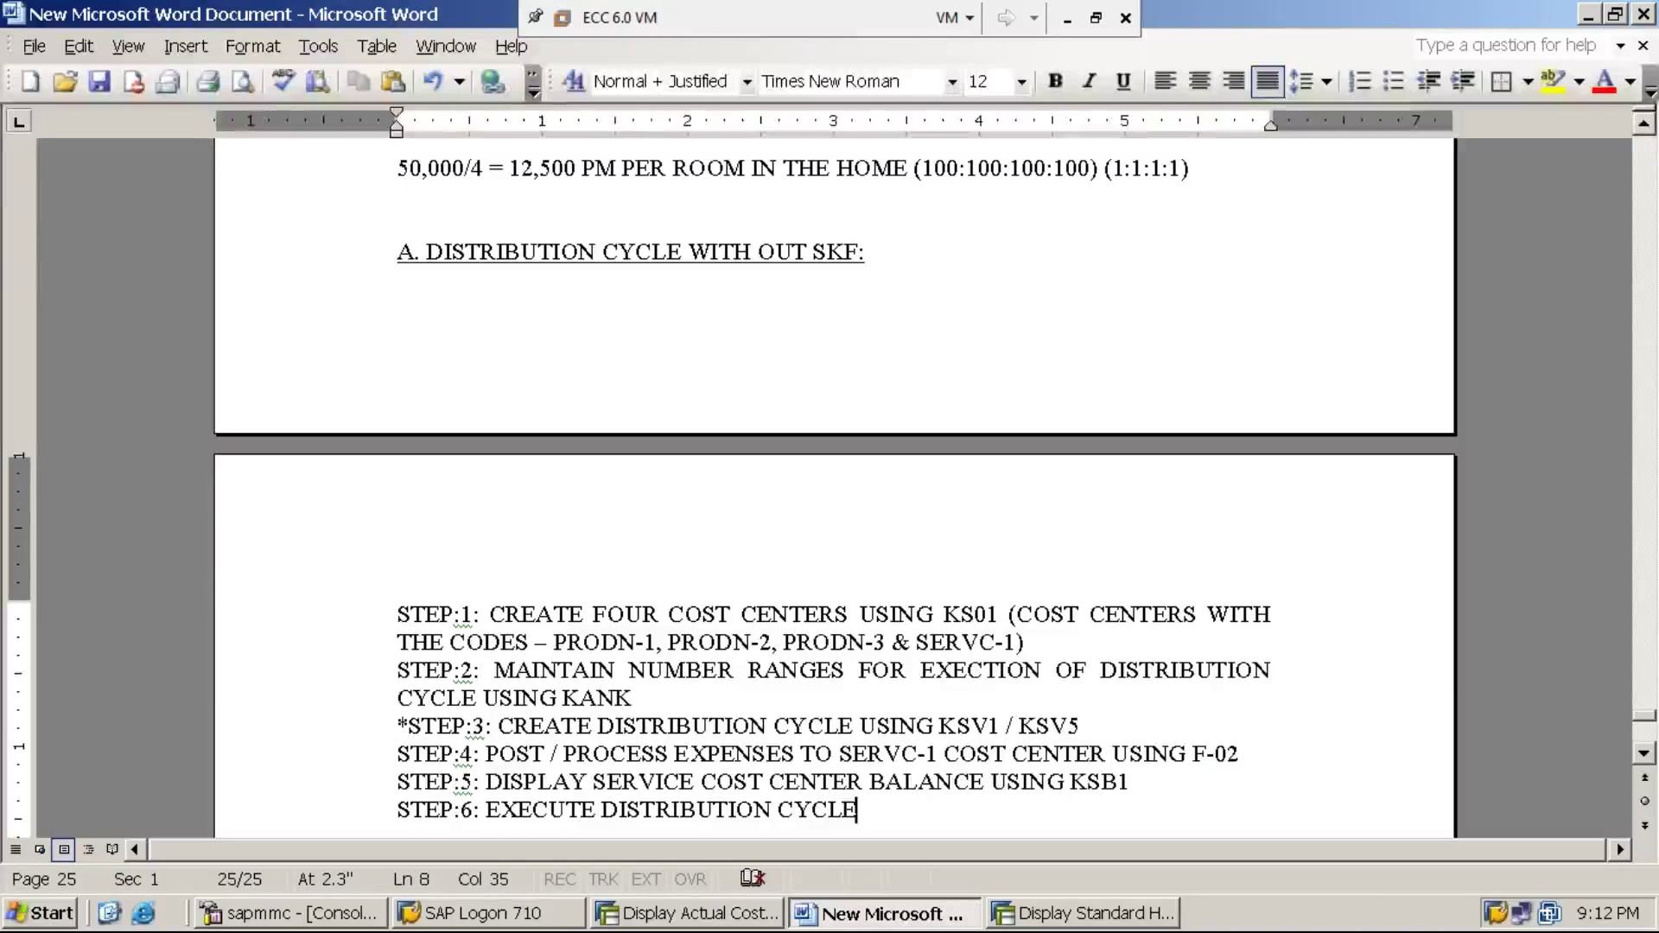
{"action": "type", "text": "-DISTR"}
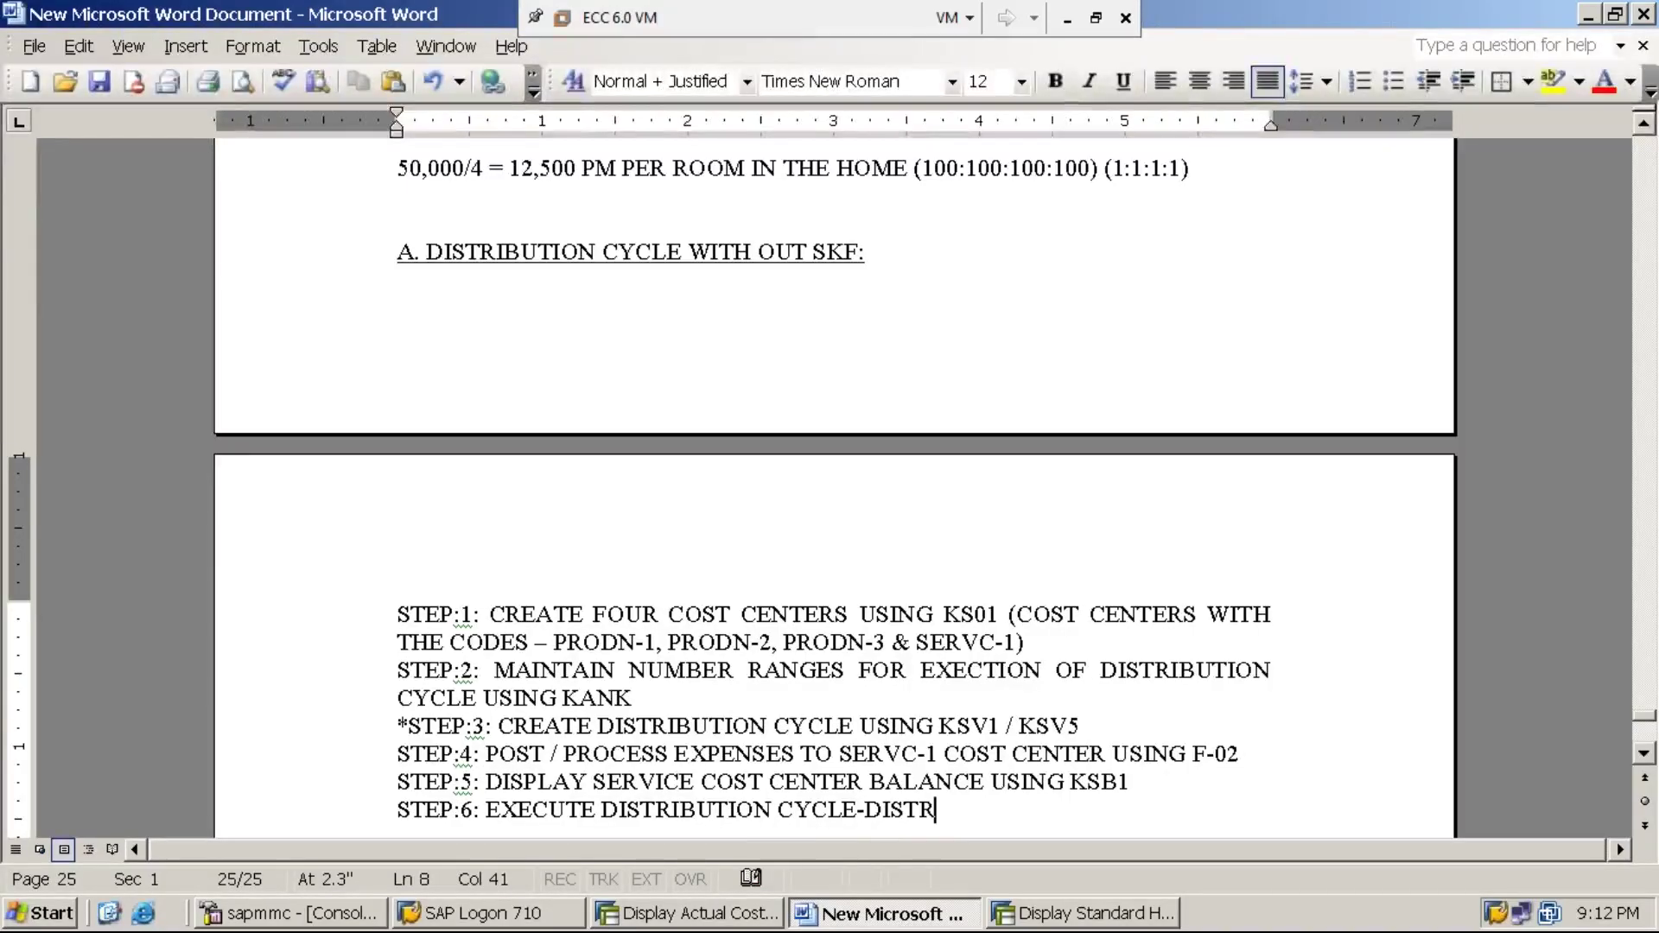
{"action": "type", "text": "-1"}
{"action": "left_click", "coordinate": [1643, 754]}
{"action": "type", "text": "TO DIST"}
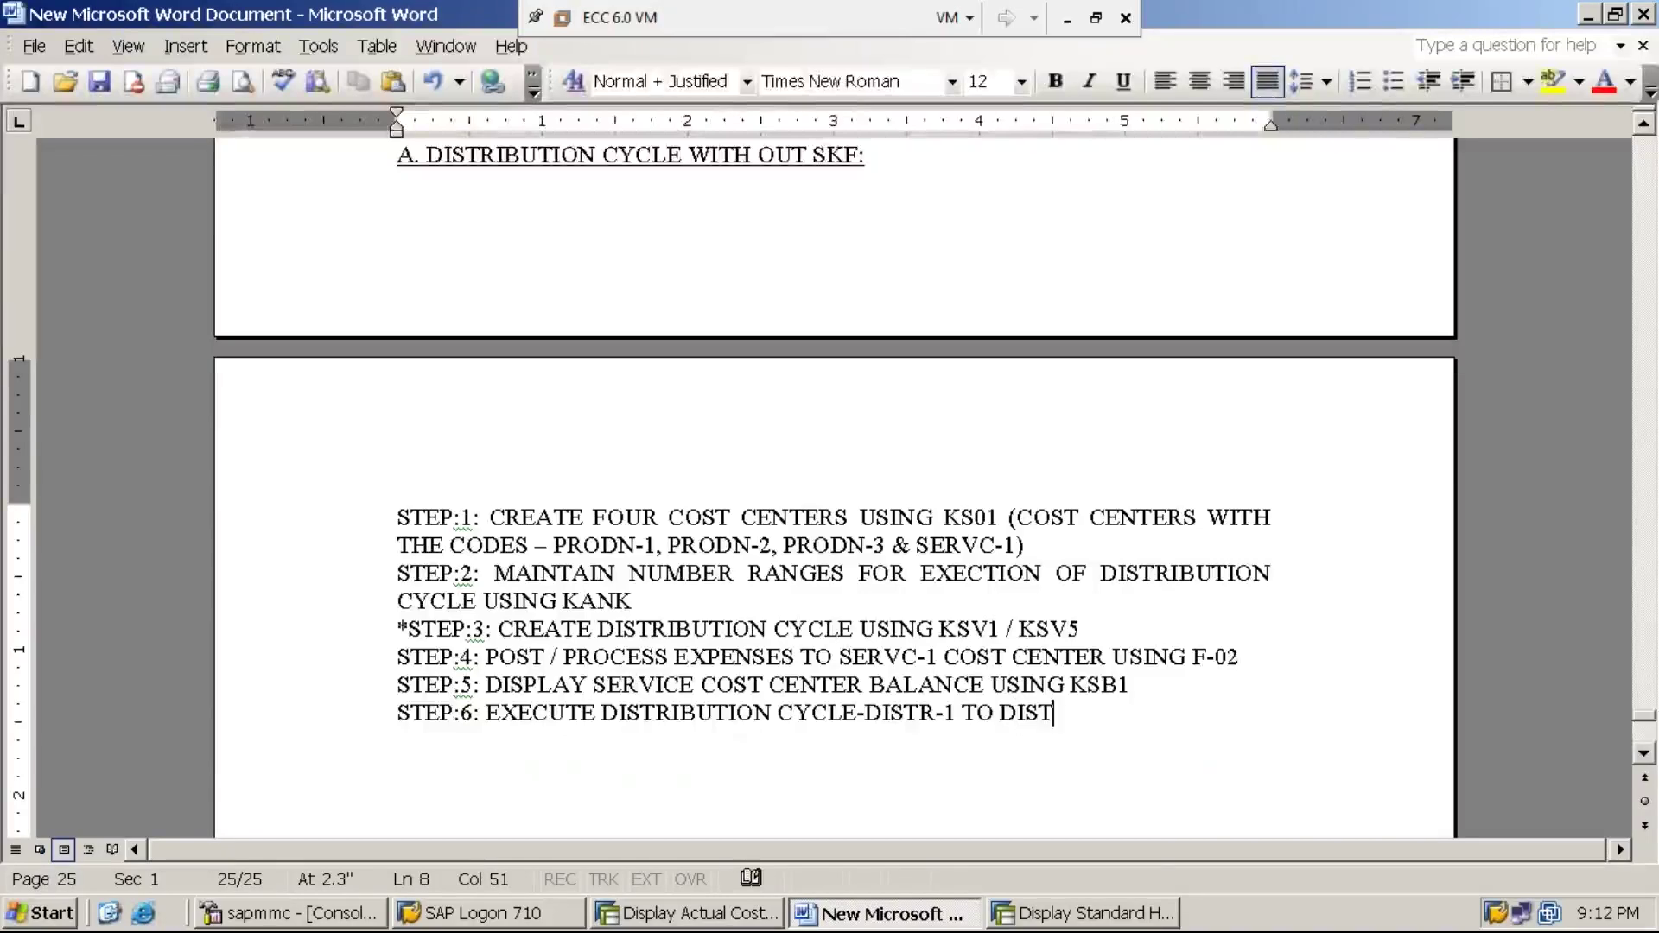
{"action": "key", "text": "BackSpace"}
{"action": "key", "text": "BackSpace"}
{"action": "key", "text": "BackSpace"}
{"action": "key", "text": "BackSpace"}
{"action": "key", "text": "BackSpace"}
{"action": "key", "text": "BackSpace"}
{"action": "key", "text": "BackSpace"}
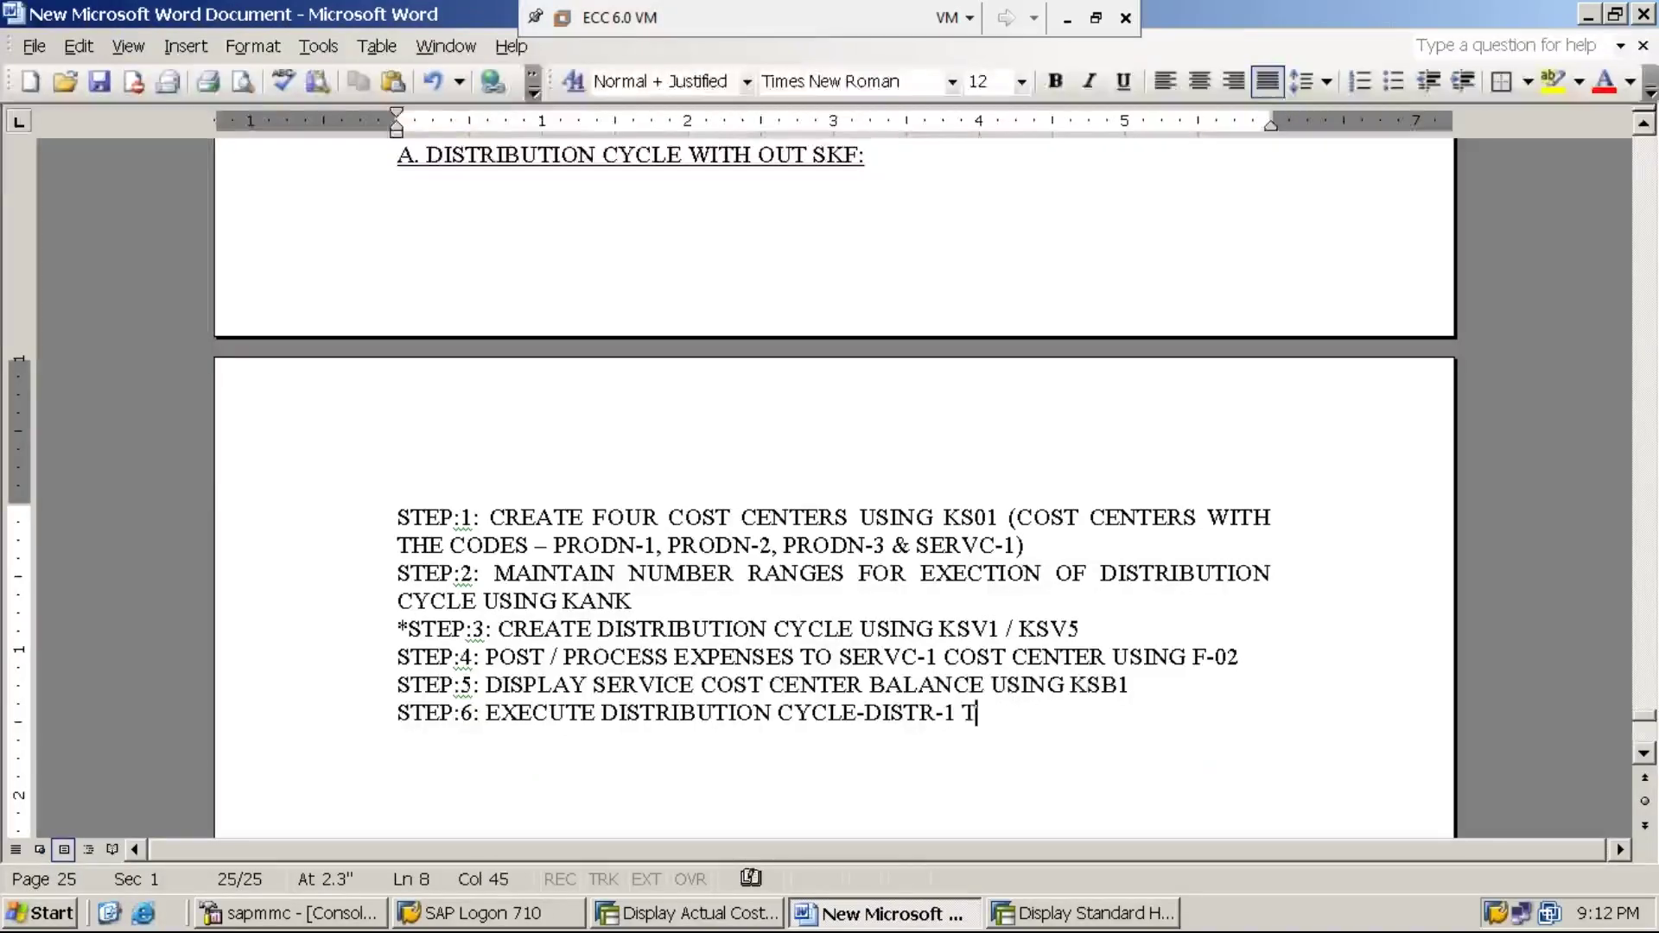
Complete STEP:6 with "USING KSV5 IN ORDER TO DISTRIBUTE THE COST OF SERVICE COST CENTER TO PRODUCTION COST CENTERS" and prefix the line with an asterisk
{"action": "type", "text": "USING "}
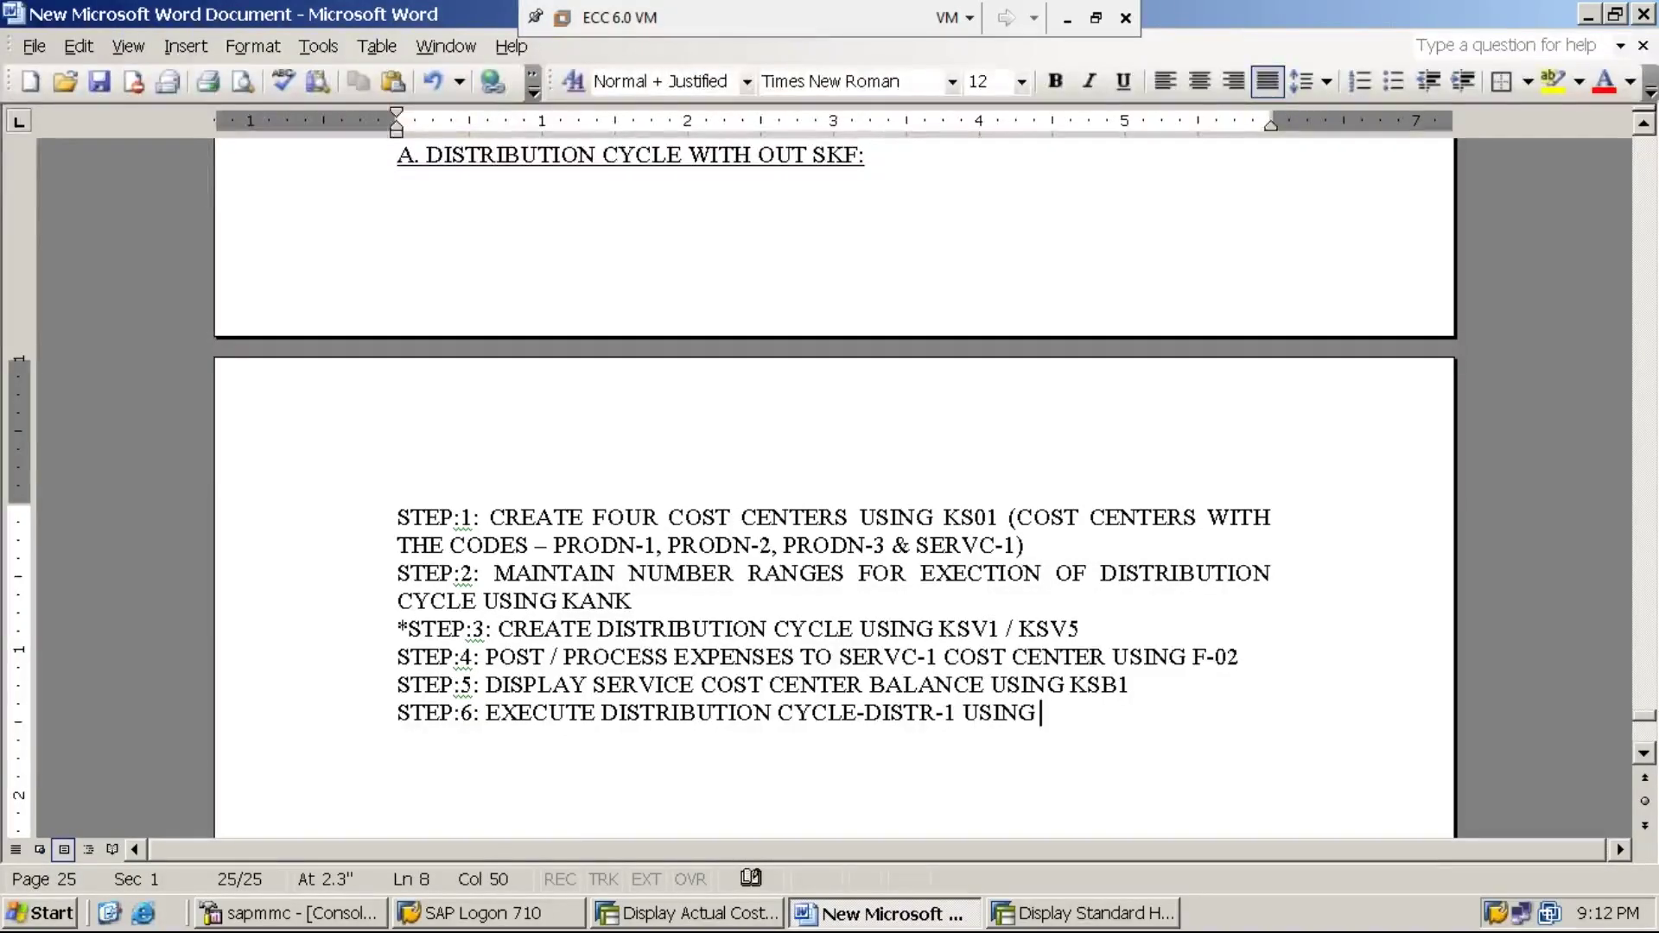
{"action": "type", "text": "KSV5"}
{"action": "type", "text": "IN"}
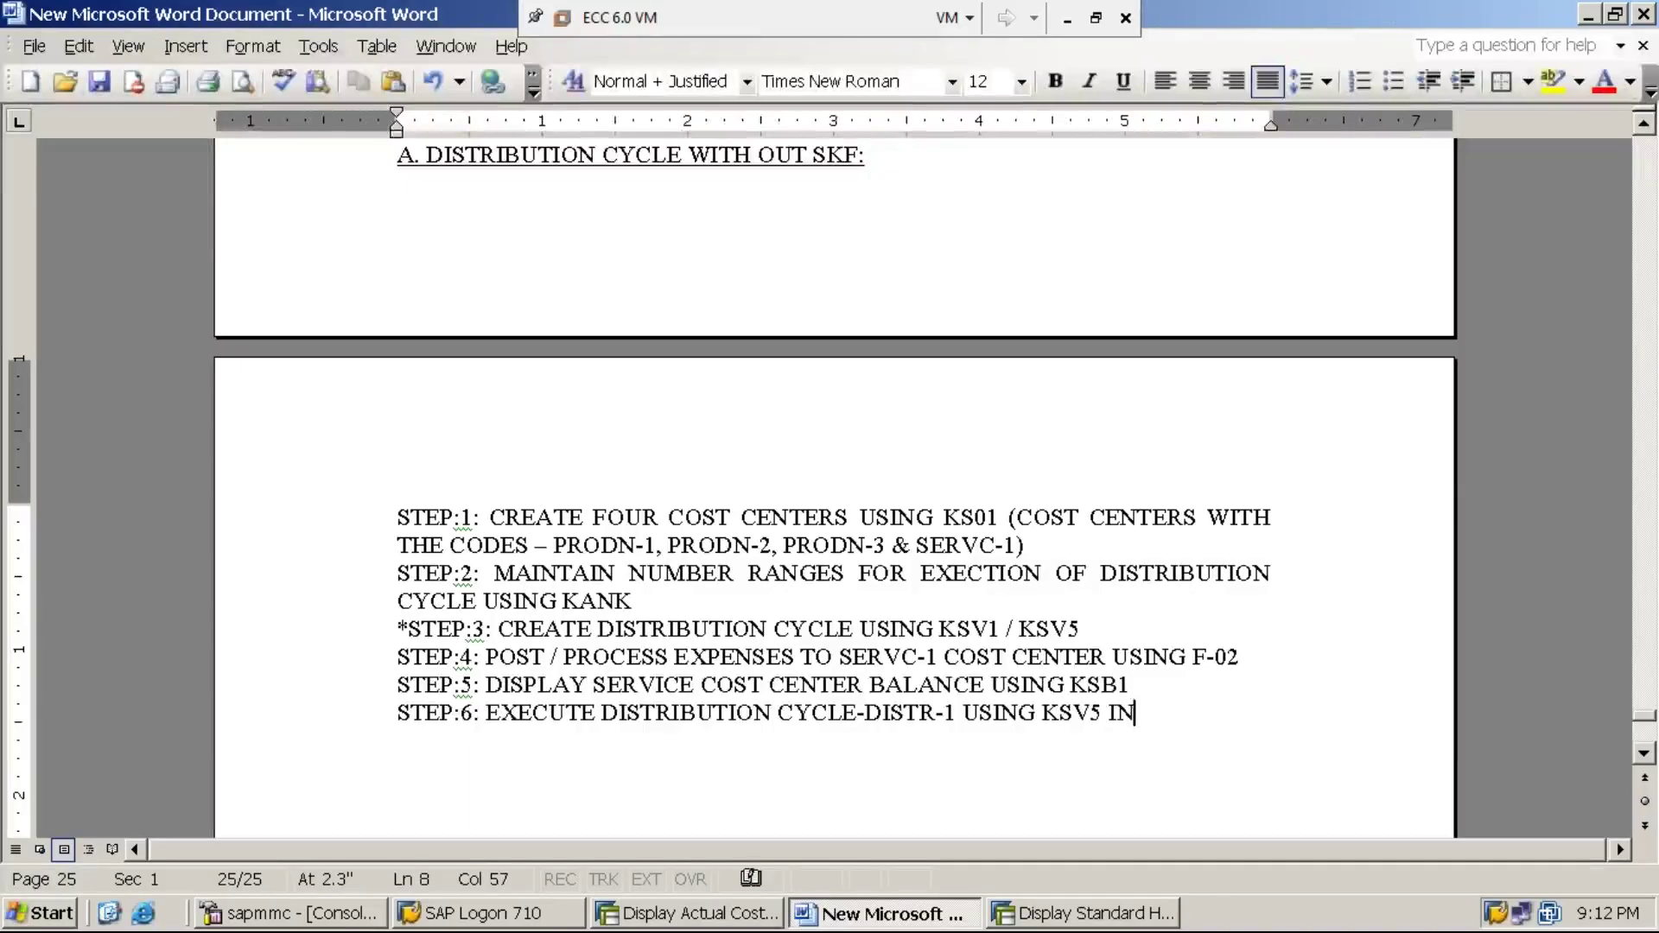
{"action": "type", "text": " ORDER TO DI"}
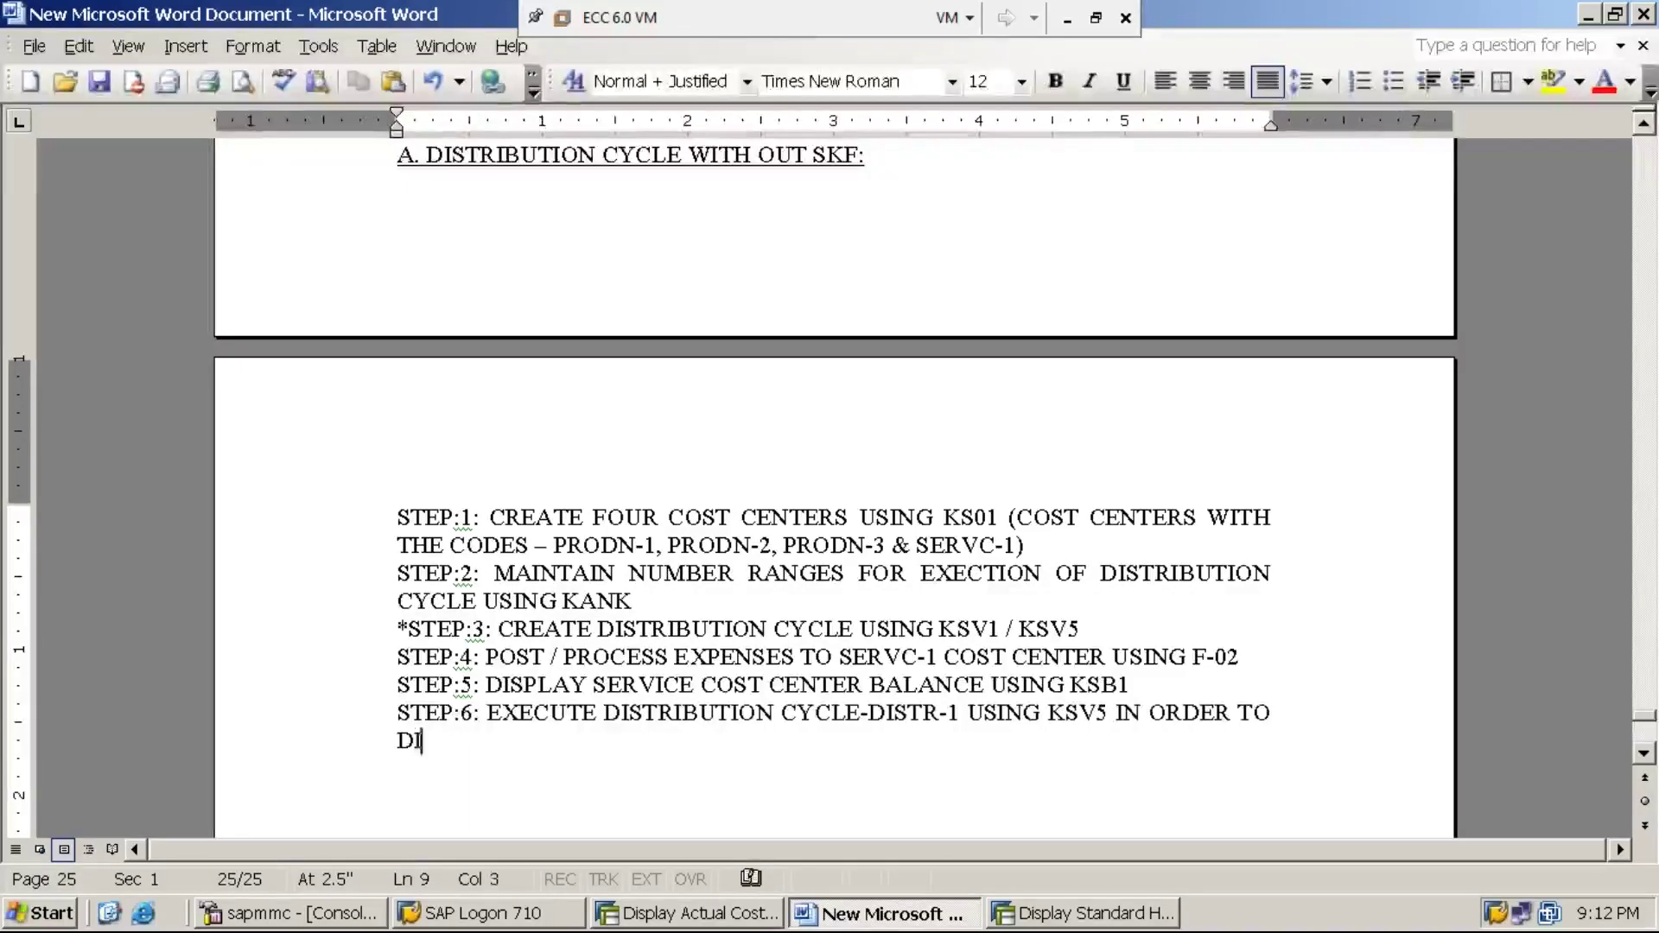
{"action": "type", "text": "STRIBUT"}
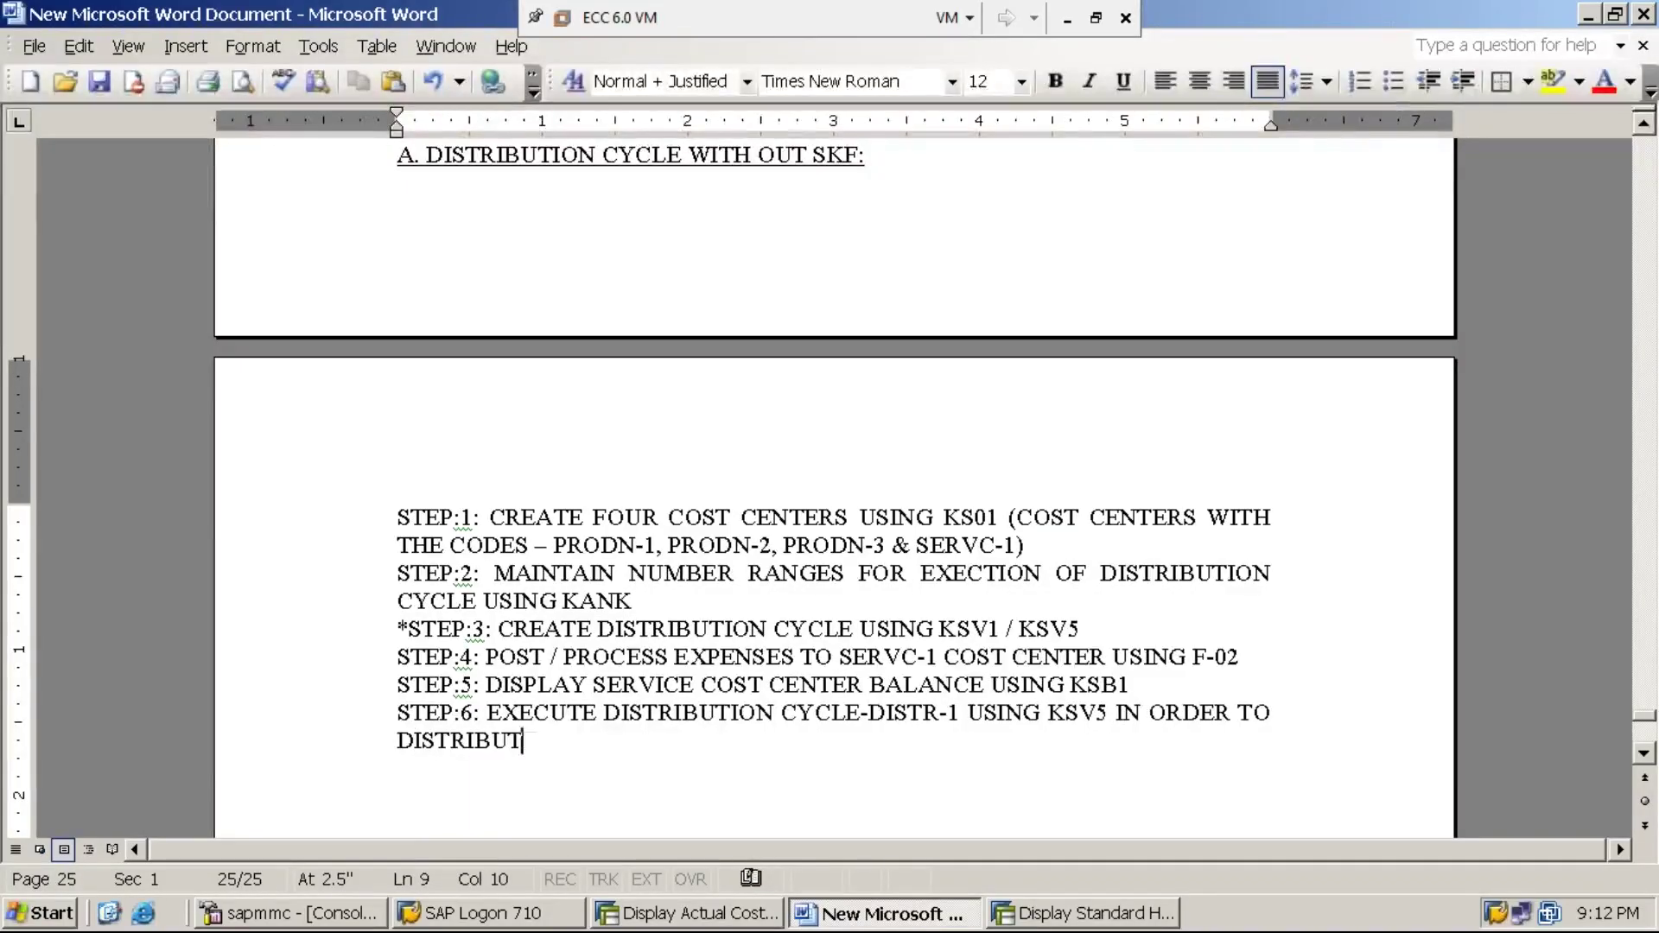
{"action": "type", "text": "E THE COST"}
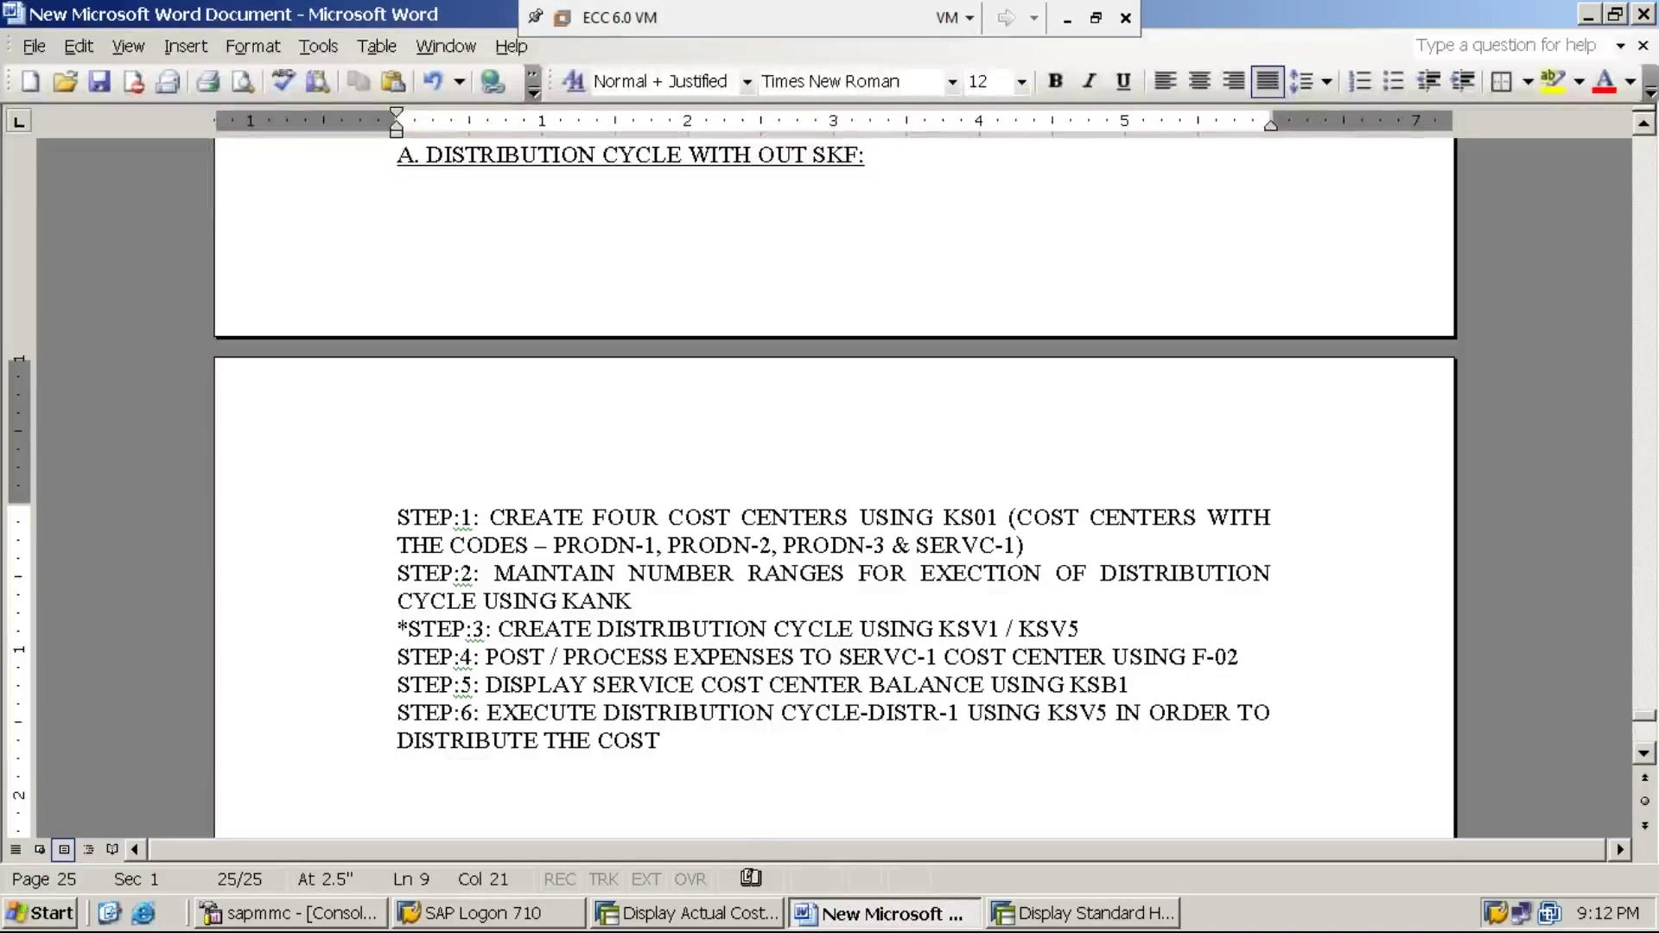
{"action": "type", "text": " OF SERVIC"}
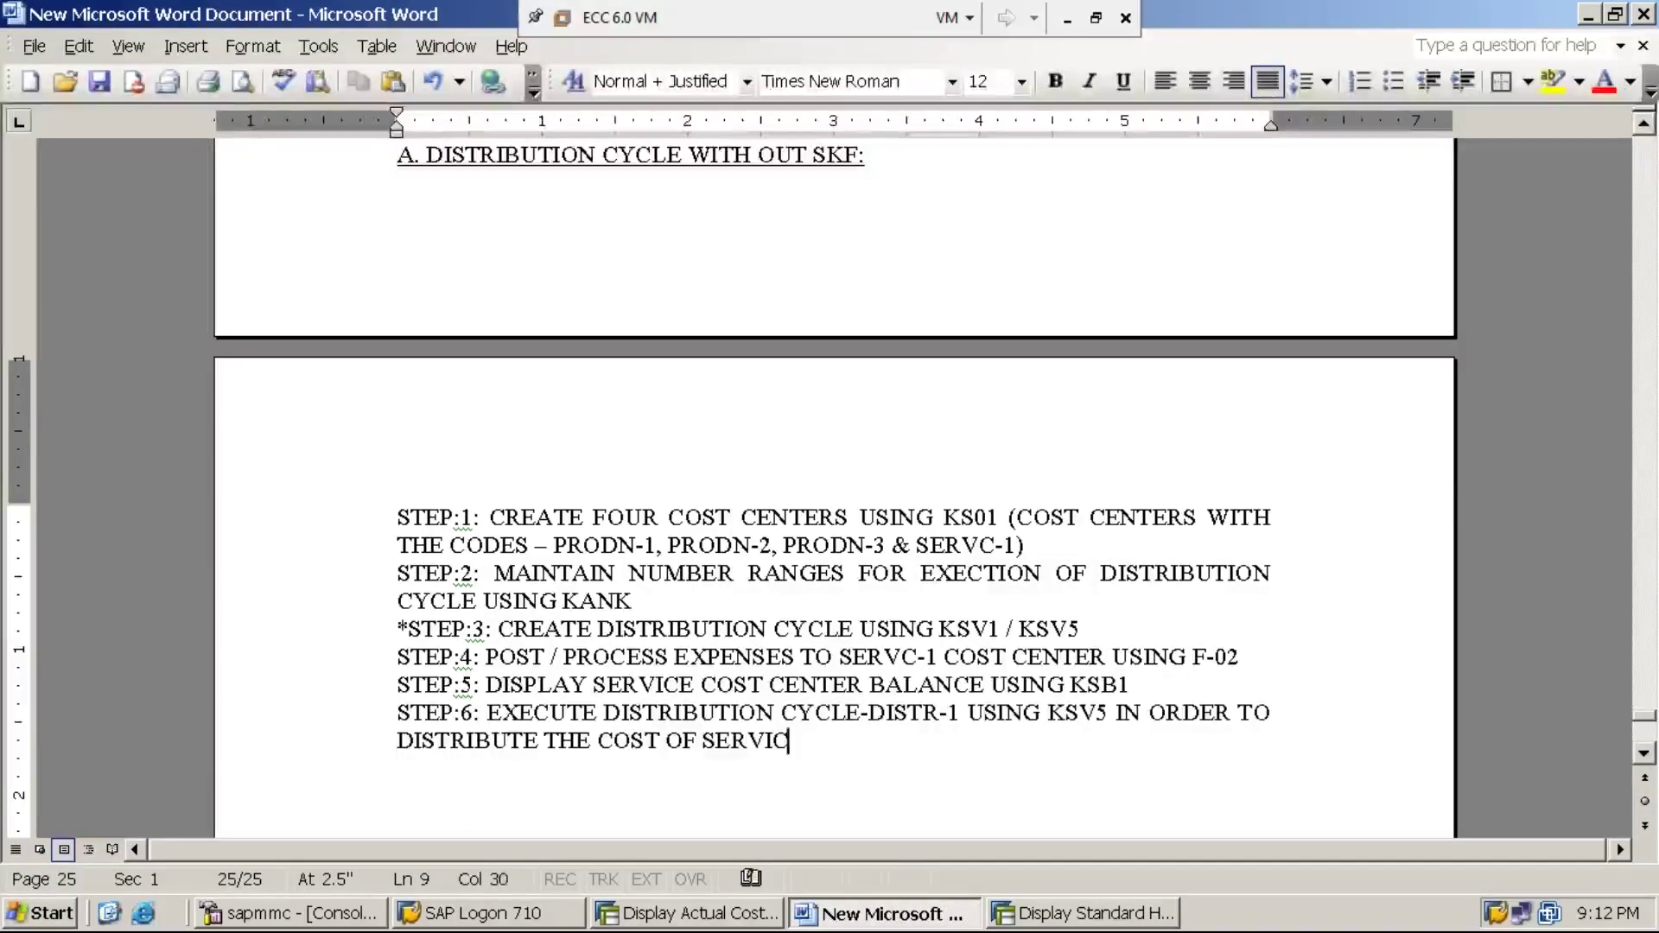
{"action": "type", "text": "E COST CENTER "}
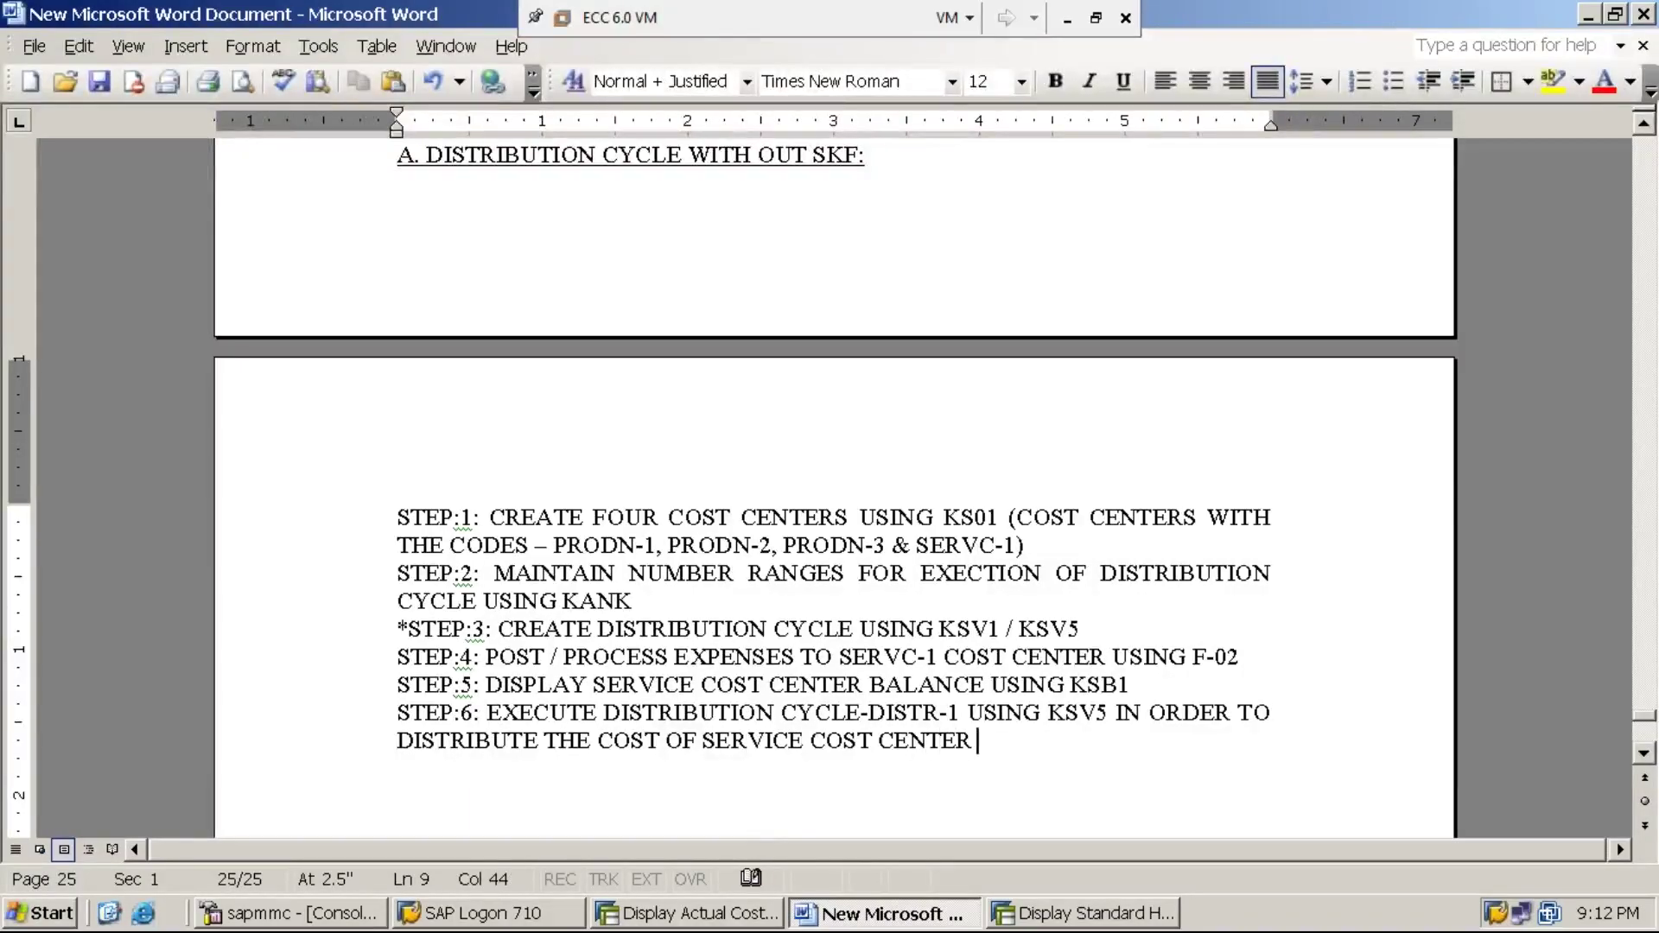
{"action": "type", "text": "TO PR"}
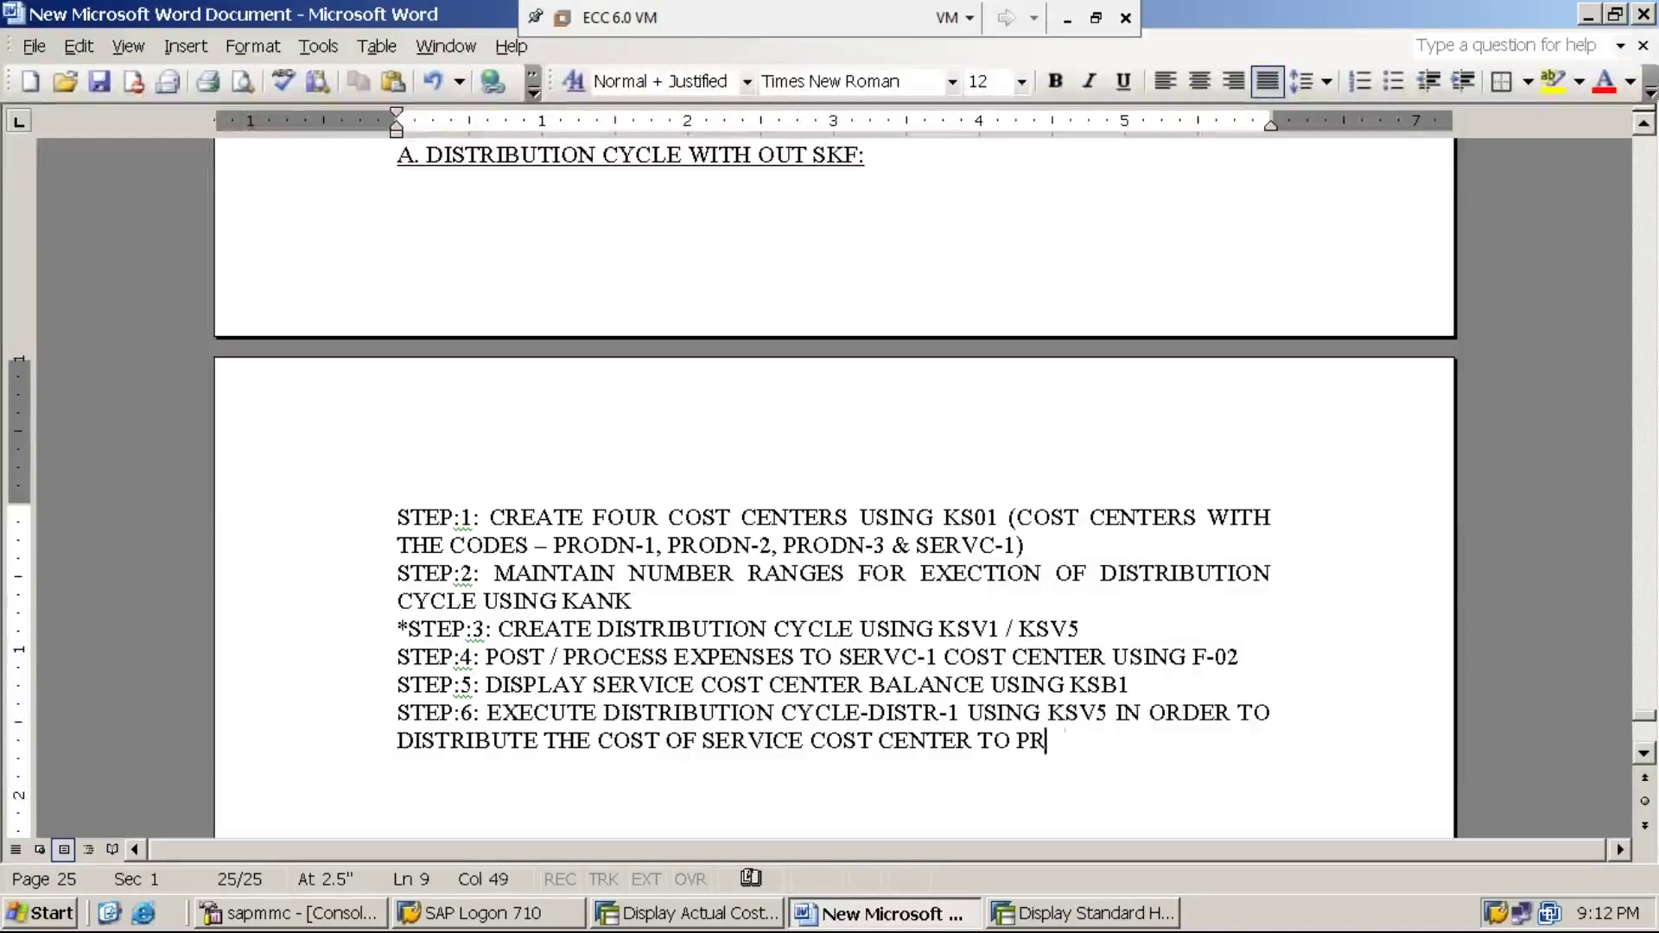
{"action": "type", "text": "ODUCTION C"}
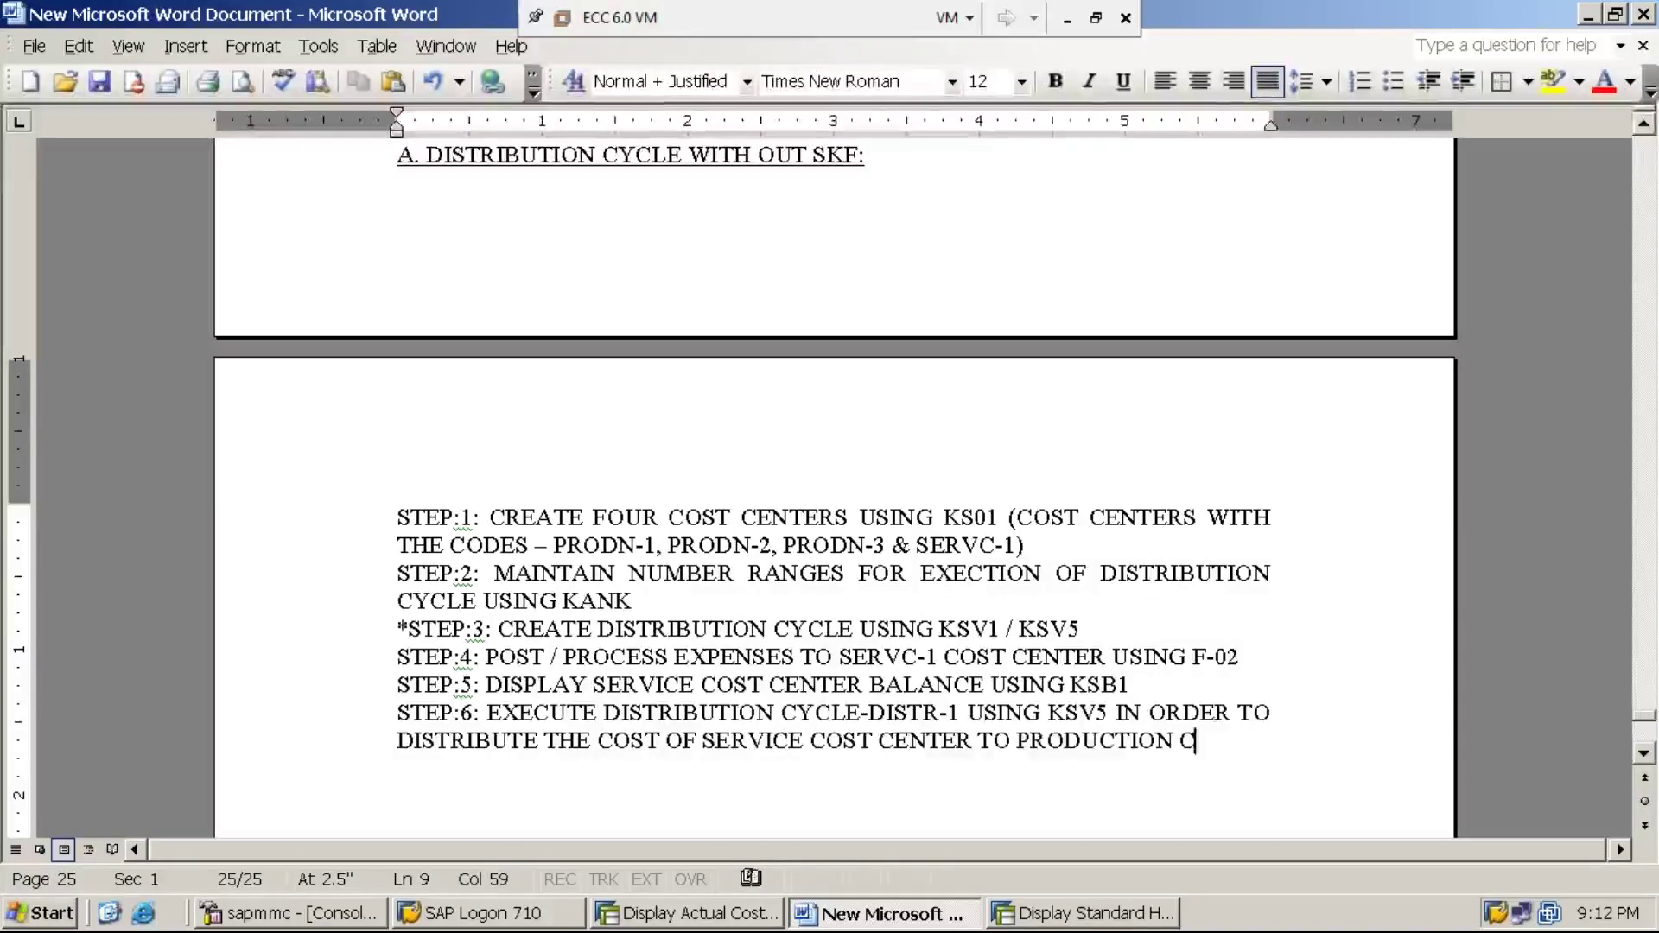
{"action": "type", "text": "OST CENTERS"}
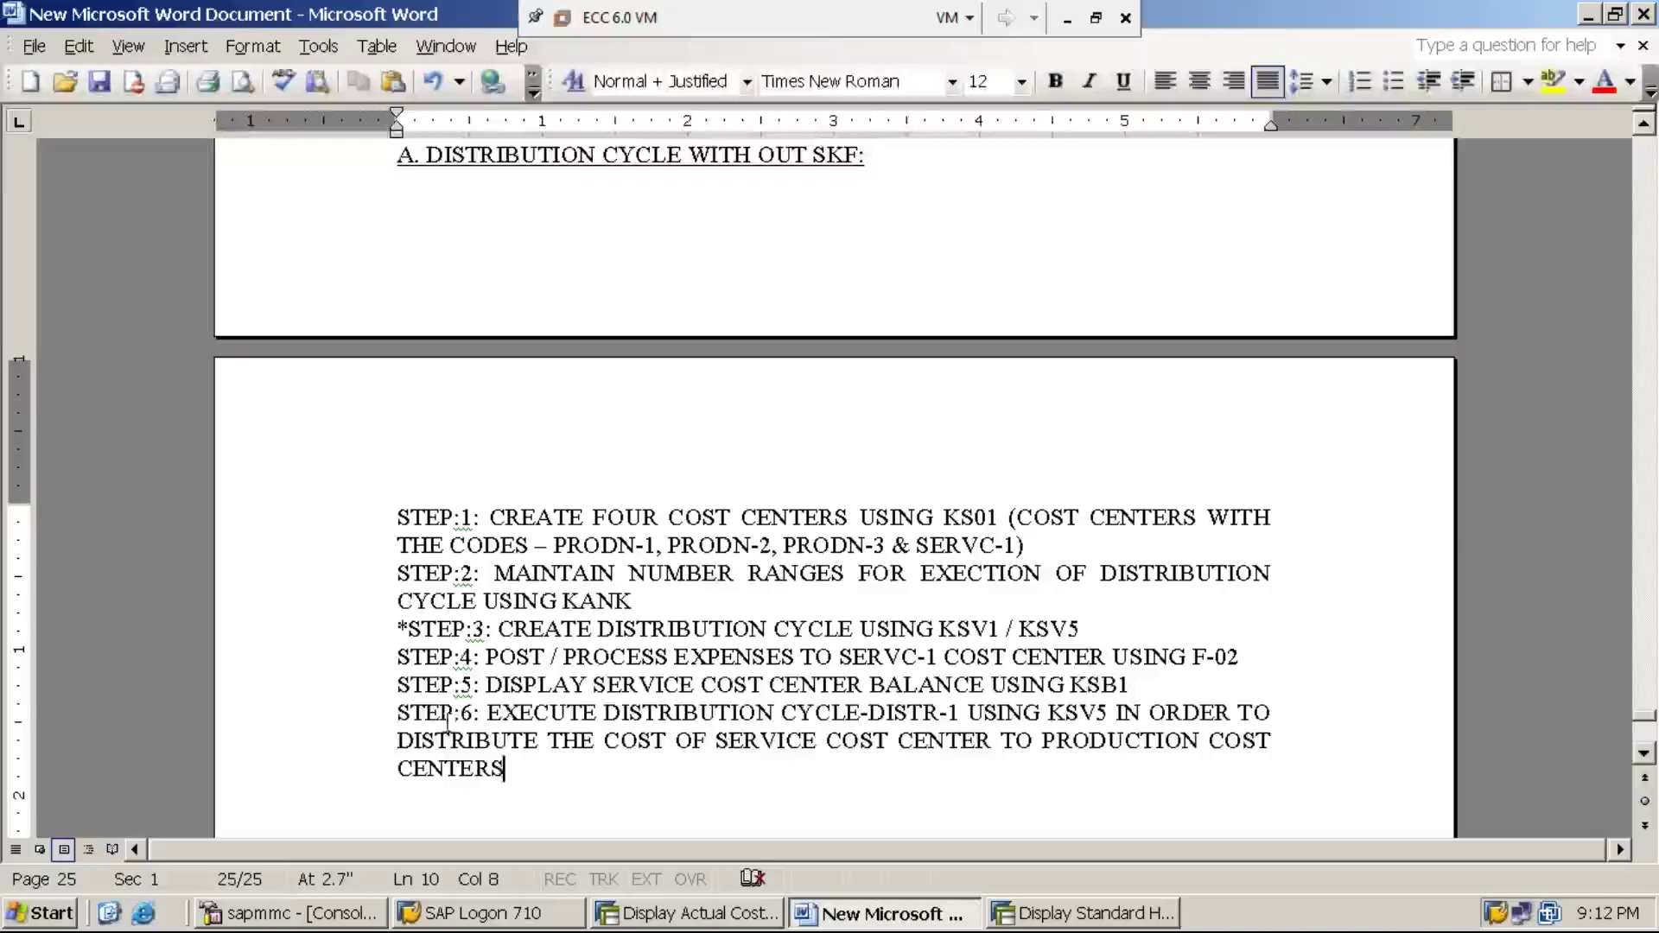
{"action": "left_click", "coordinate": [397, 713]}
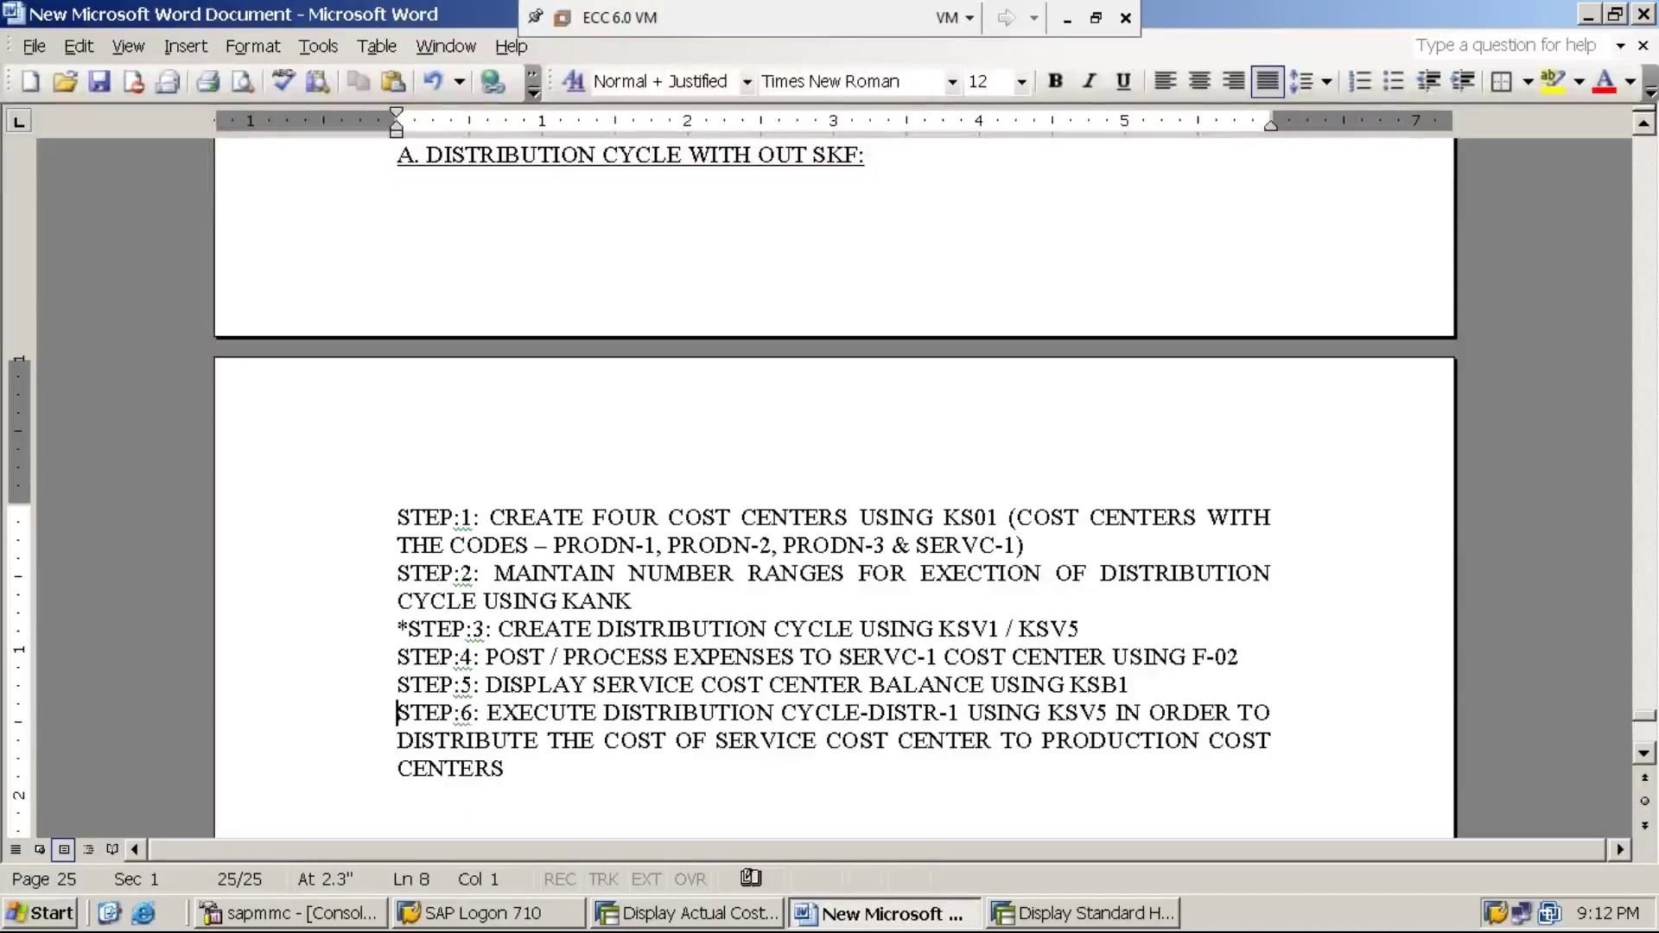
{"action": "type", "text": "*"}
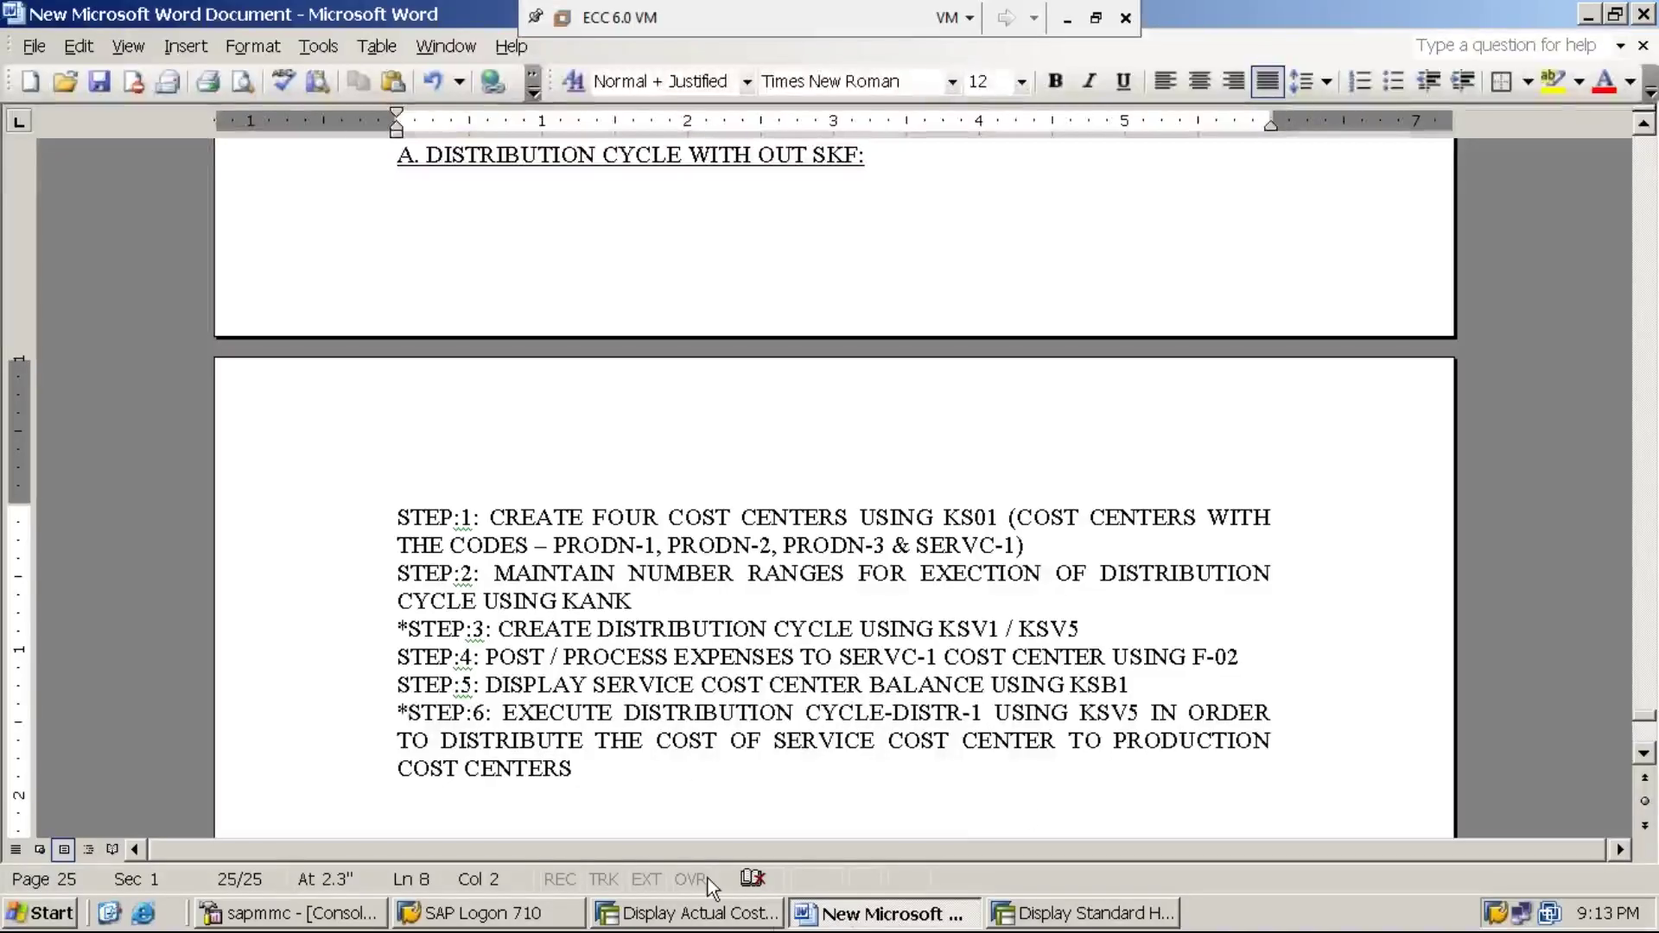
Switch to SAP, close the actual cost line items session and leave the standard hierarchy display for SAP Easy Access
{"action": "left_click", "coordinate": [1061, 927]}
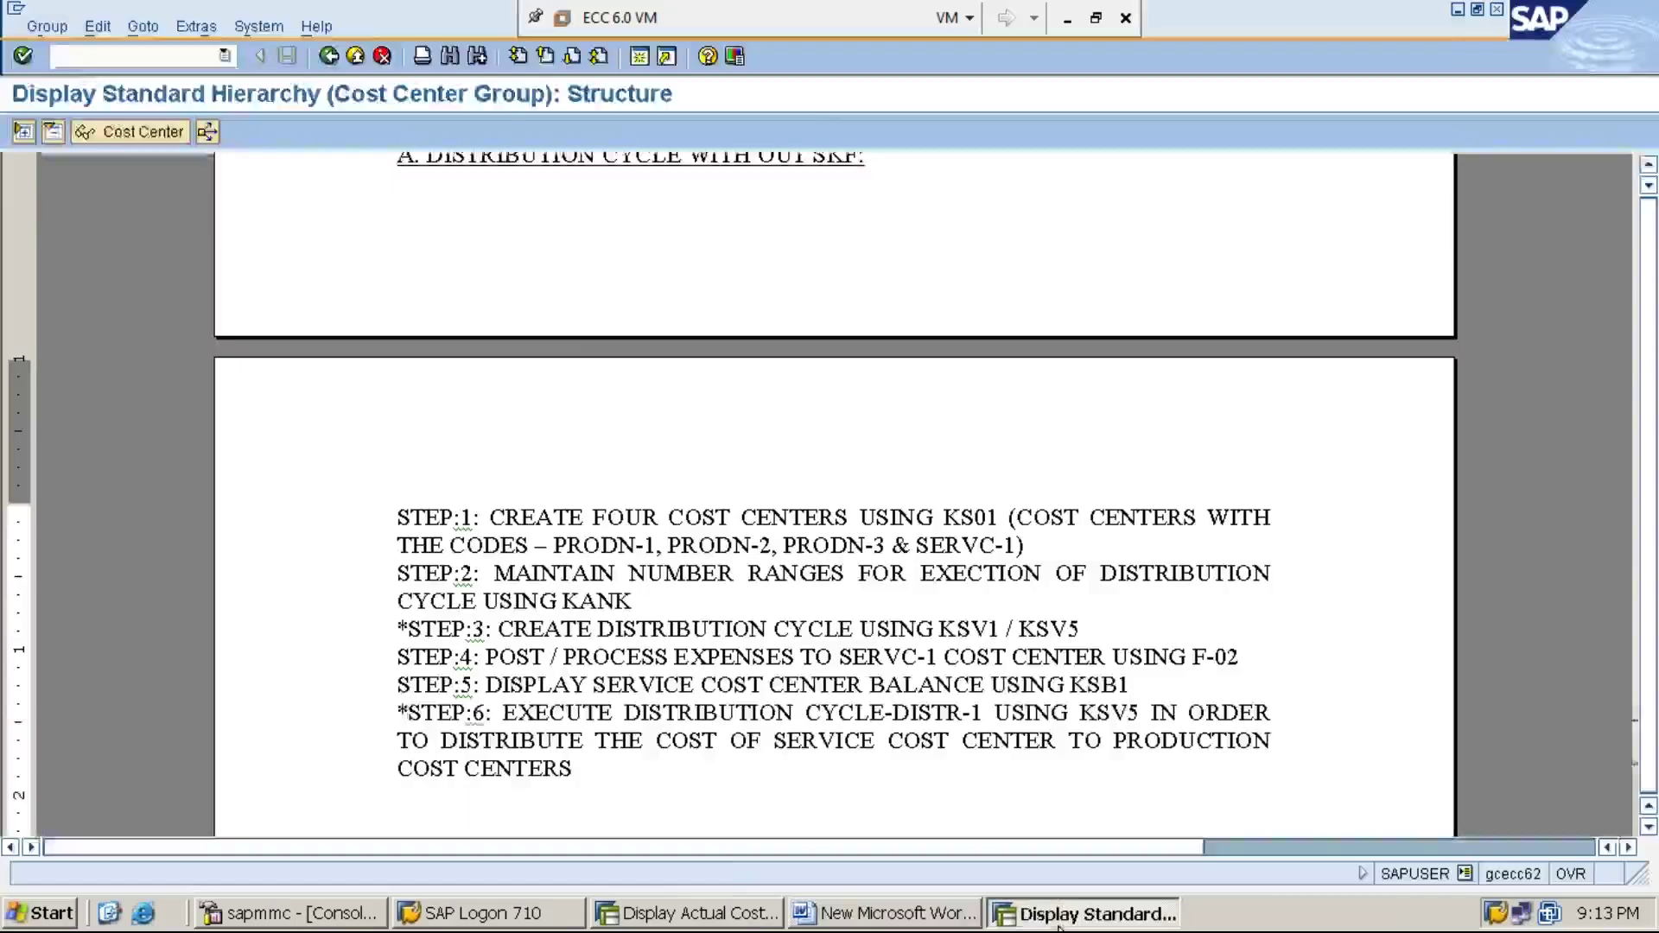
{"action": "right_click", "coordinate": [724, 918]}
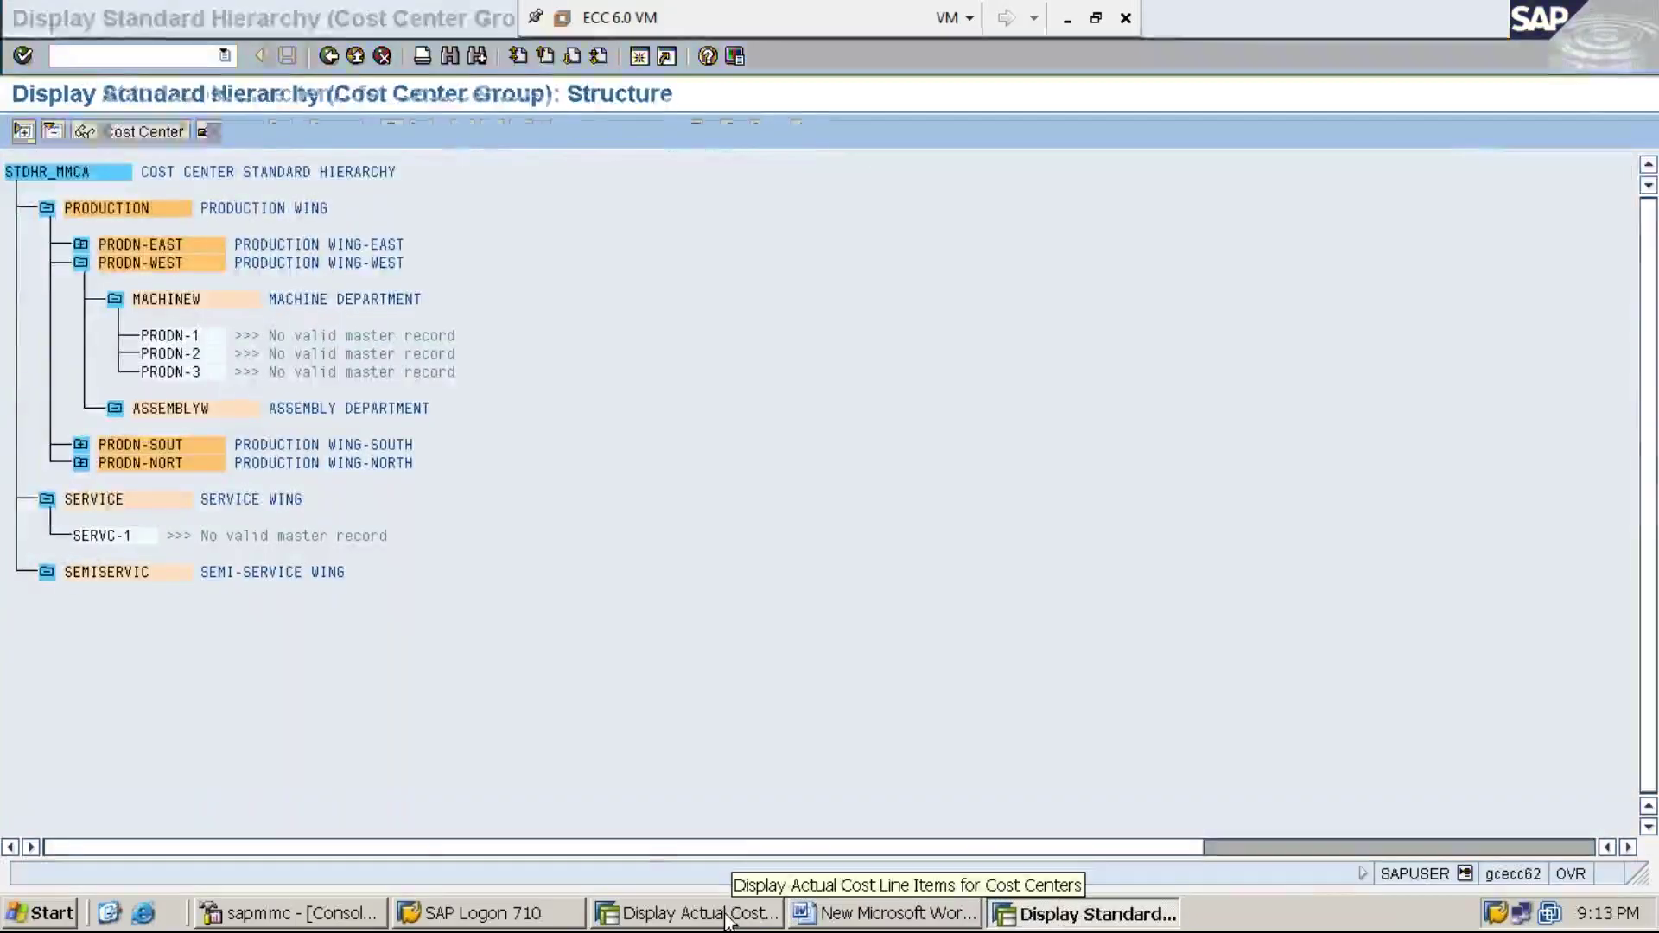
{"action": "left_click", "coordinate": [803, 846]}
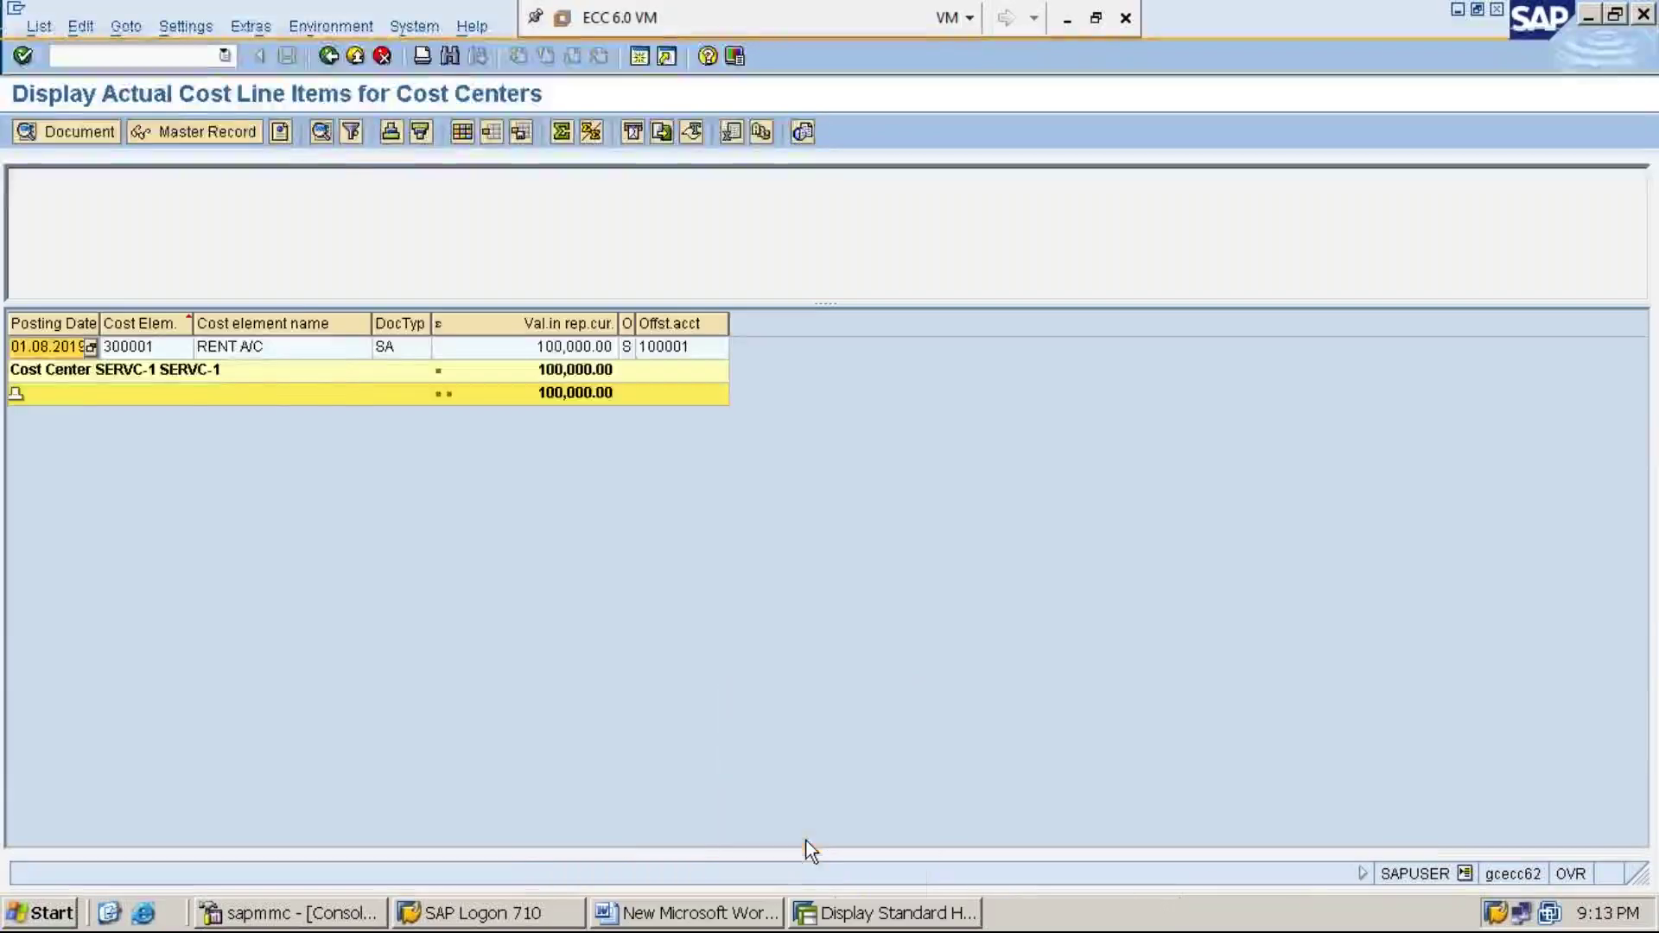
{"action": "left_click", "coordinate": [551, 281]}
{"action": "left_click", "coordinate": [158, 57]}
{"action": "type", "text": "/n"}
{"action": "key", "text": "Return"}
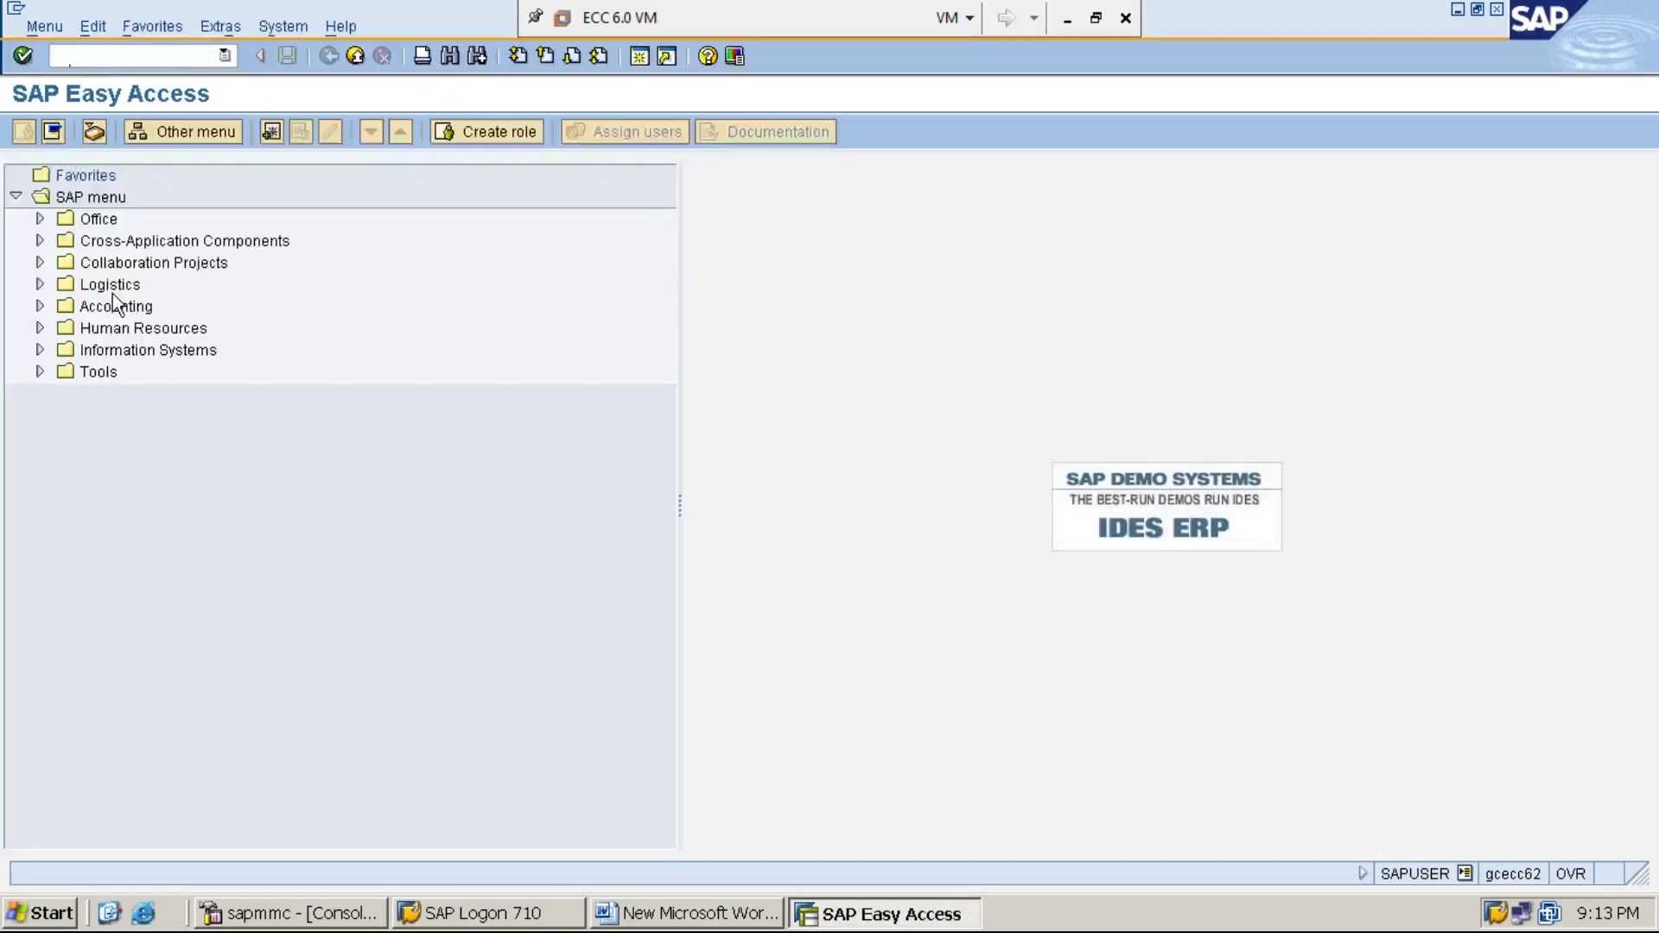
In the SAP Easy Access tree, expand Accounting, Controlling and Cost Center Accounting
{"action": "left_click", "coordinate": [112, 308]}
{"action": "double_click", "coordinate": [112, 308]}
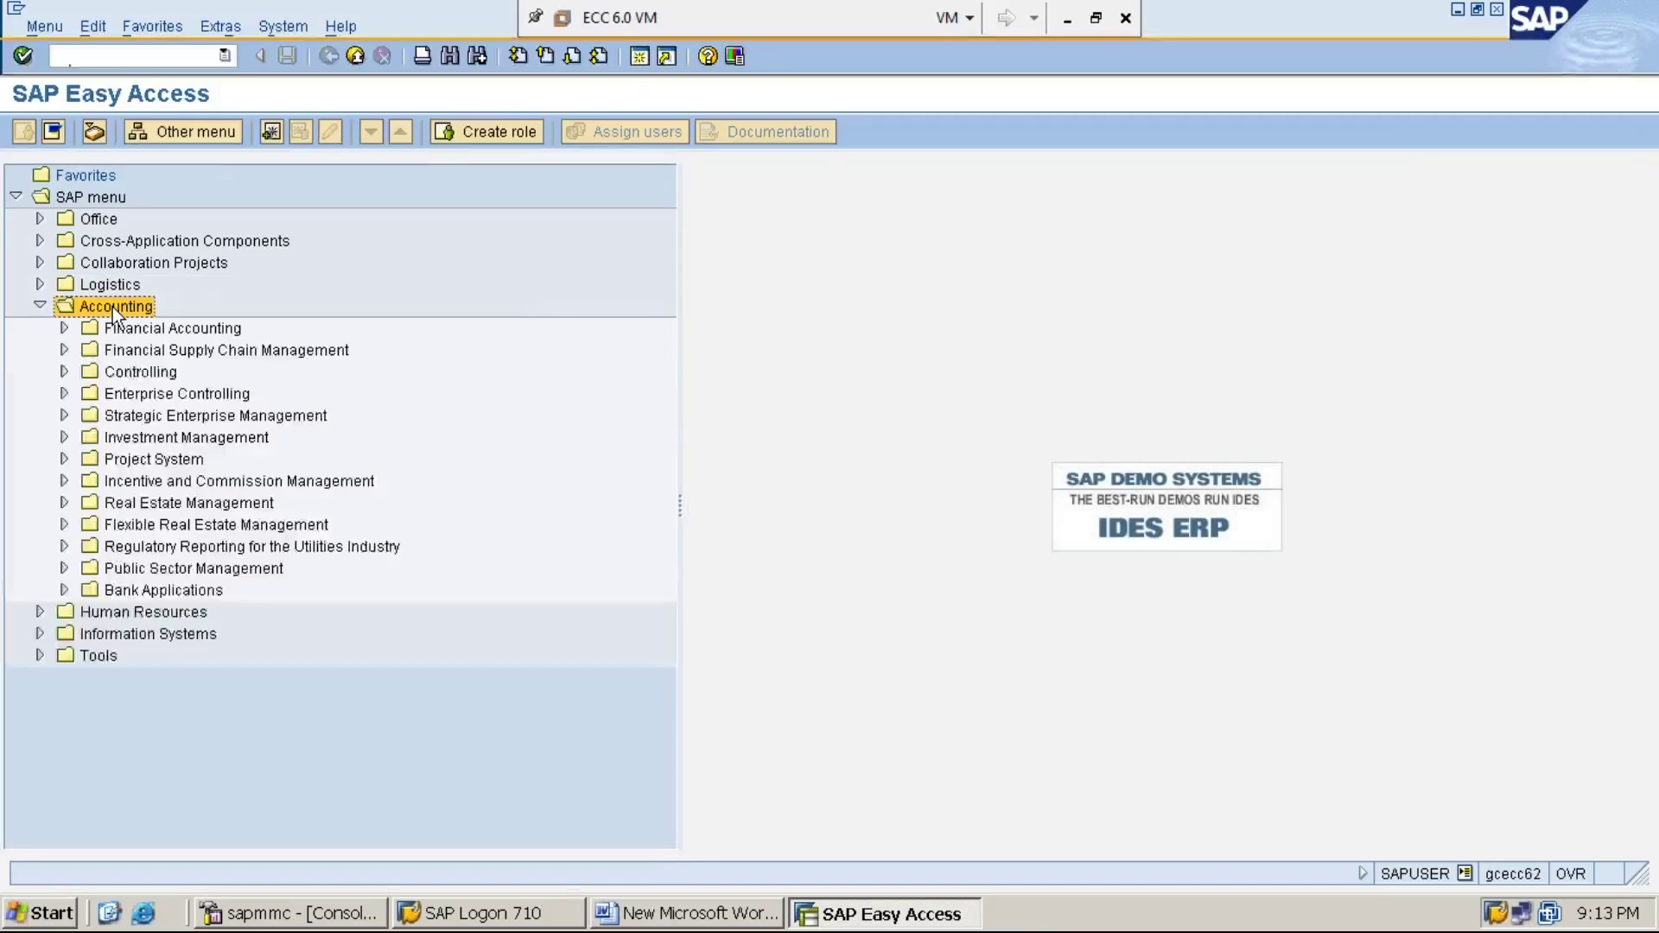
{"action": "key", "text": "Down"}
{"action": "key", "text": "Down"}
{"action": "key", "text": "Down"}
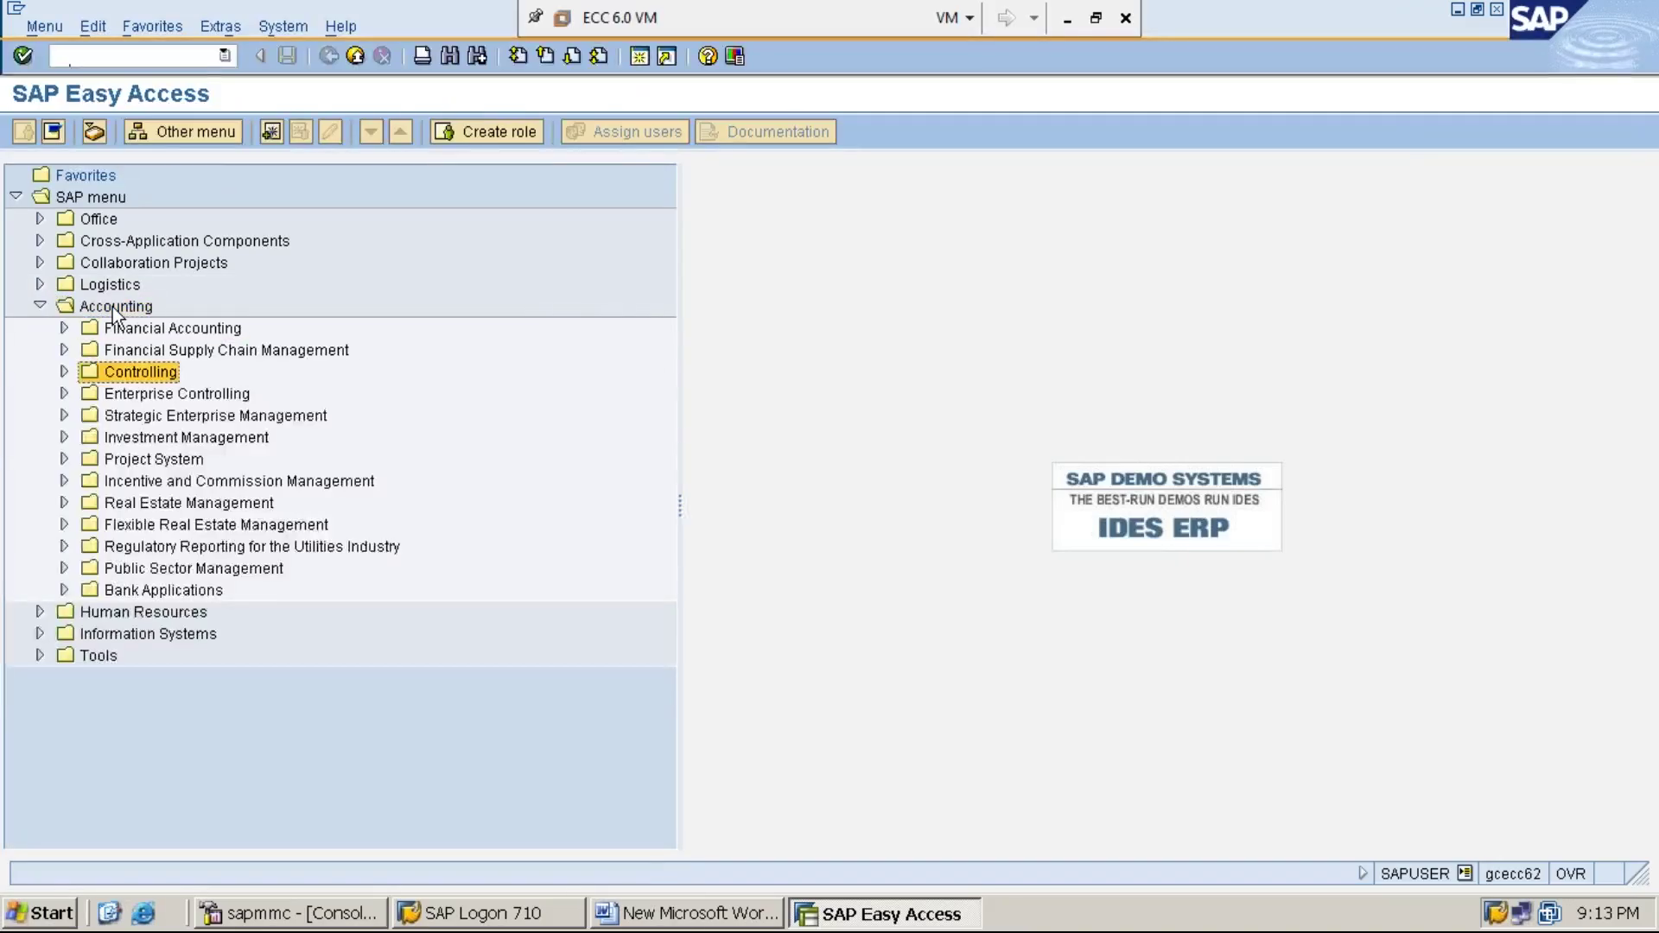
{"action": "key", "text": "Right"}
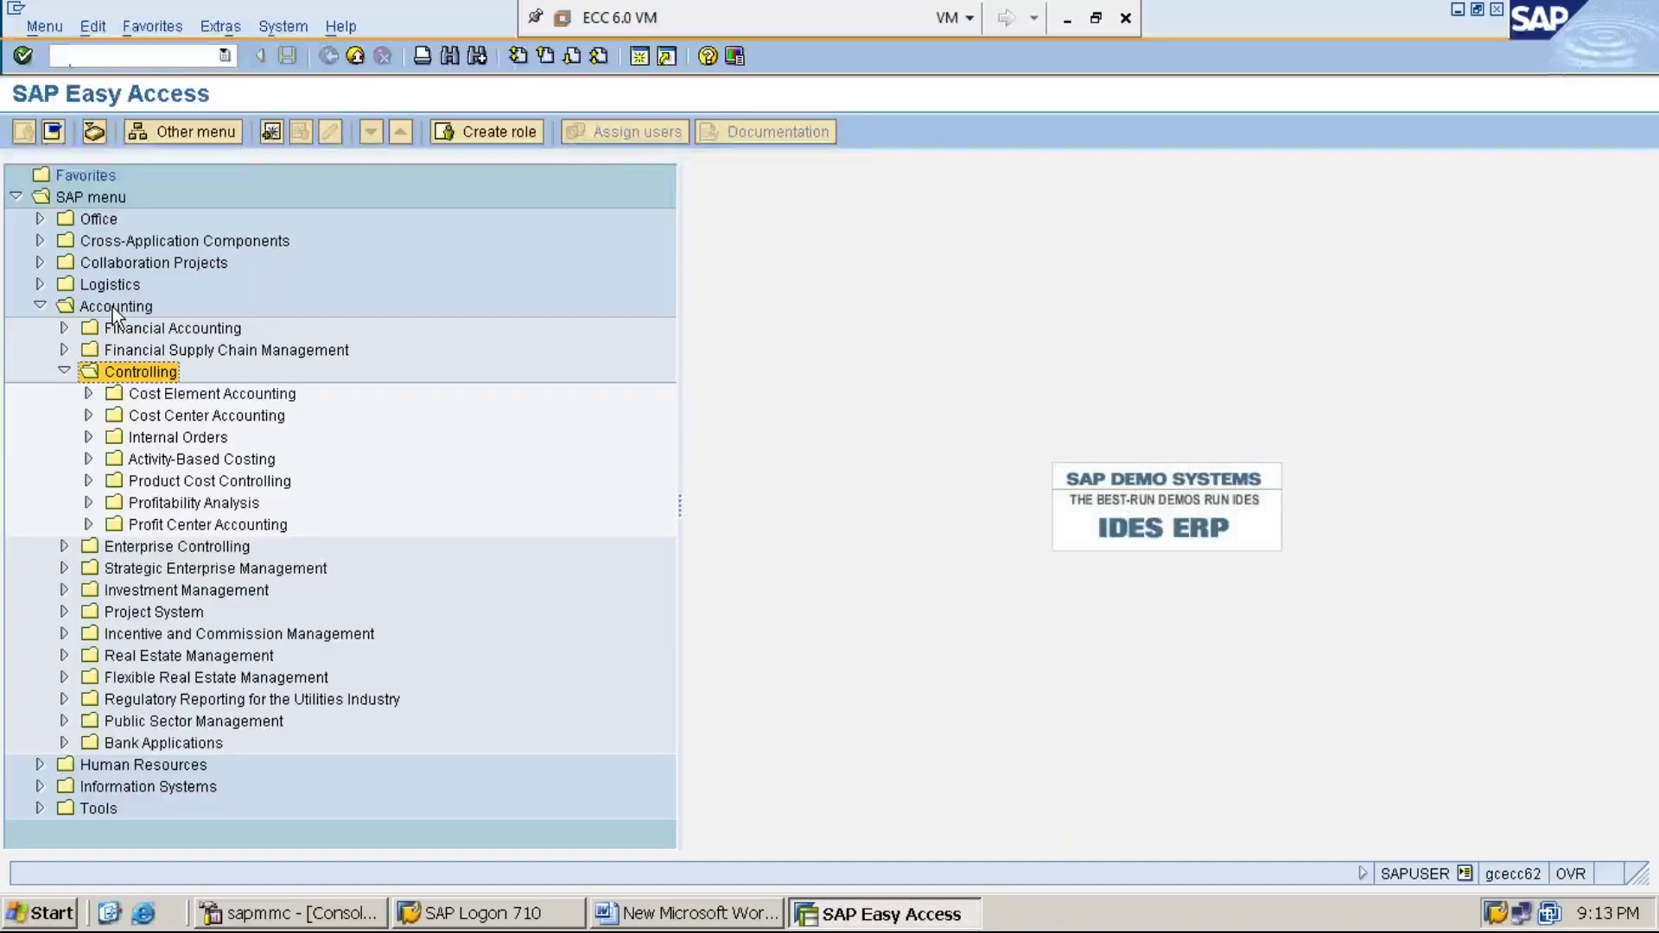
{"action": "key", "text": "Down"}
{"action": "key", "text": "Down"}
{"action": "key", "text": "Right"}
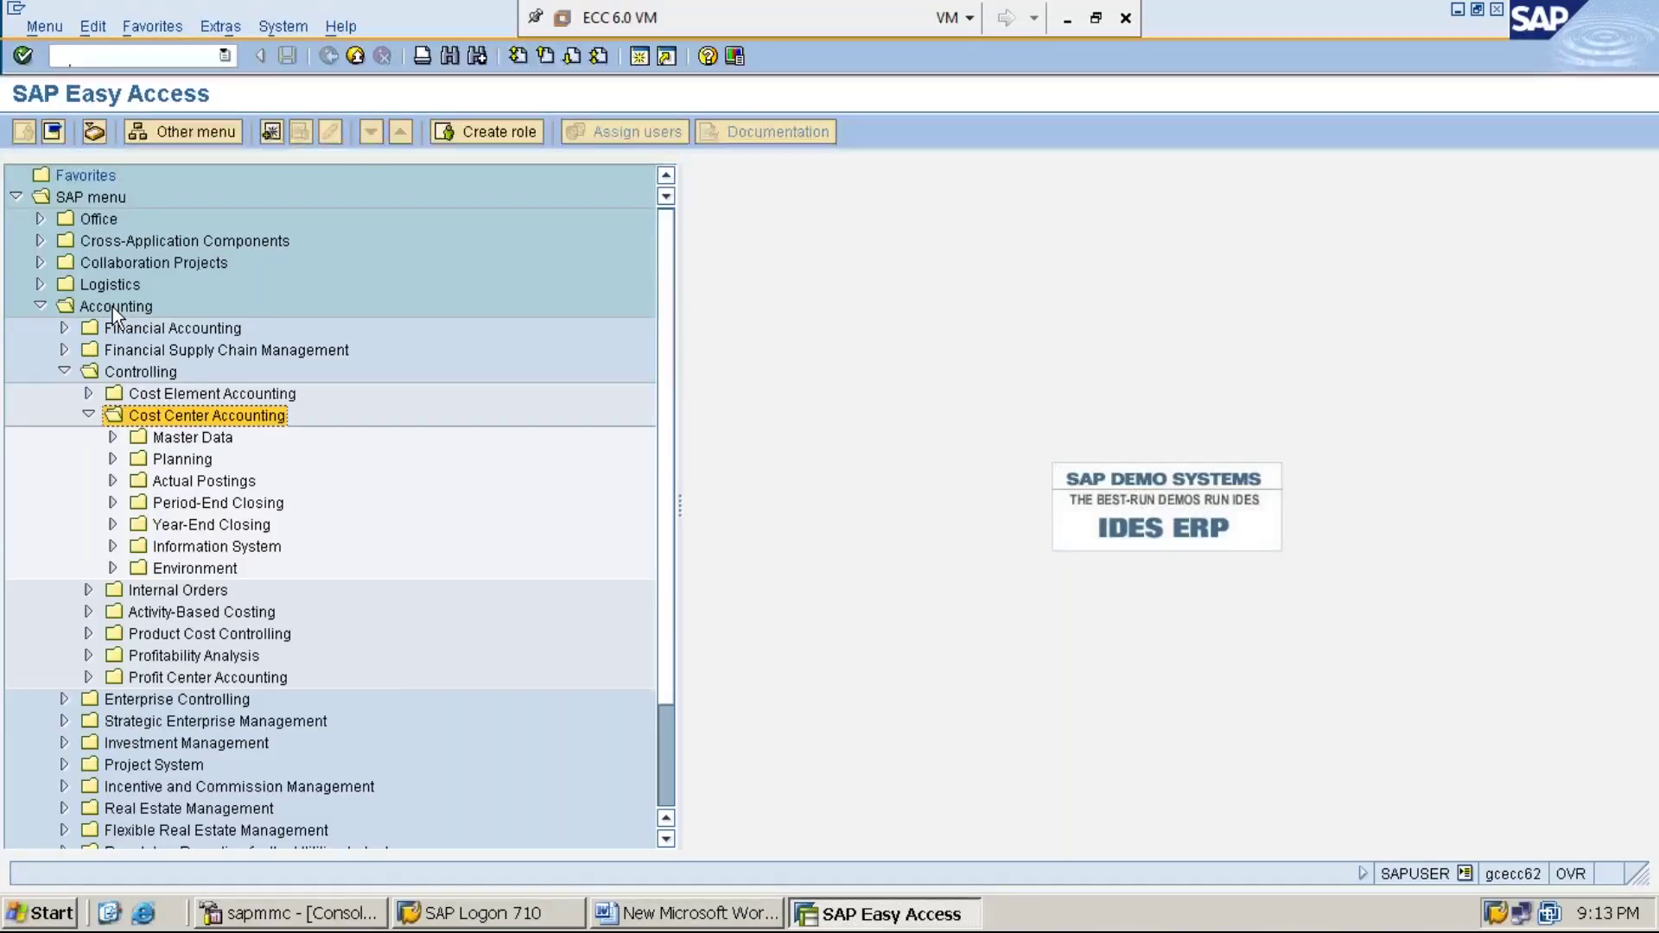
Expand the Period-End Closing node under Cost Center Accounting
{"action": "key", "text": "Down"}
{"action": "key", "text": "Down"}
{"action": "key", "text": "Down"}
{"action": "key", "text": "Down"}
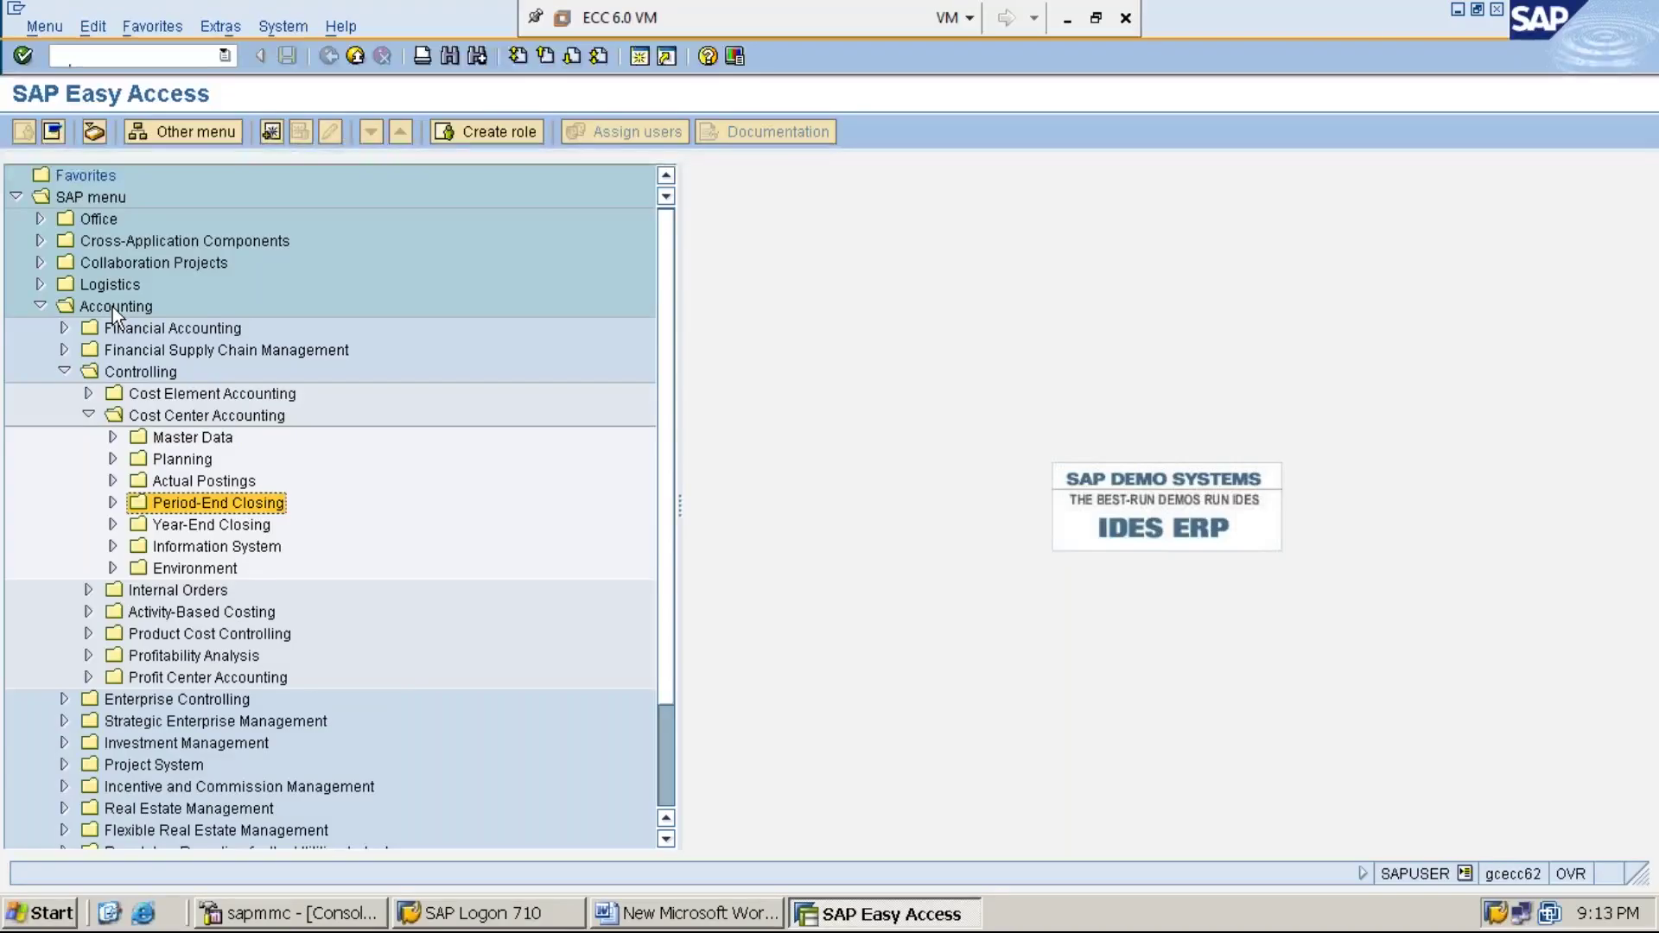
{"action": "key", "text": "Up"}
{"action": "key", "text": "Right"}
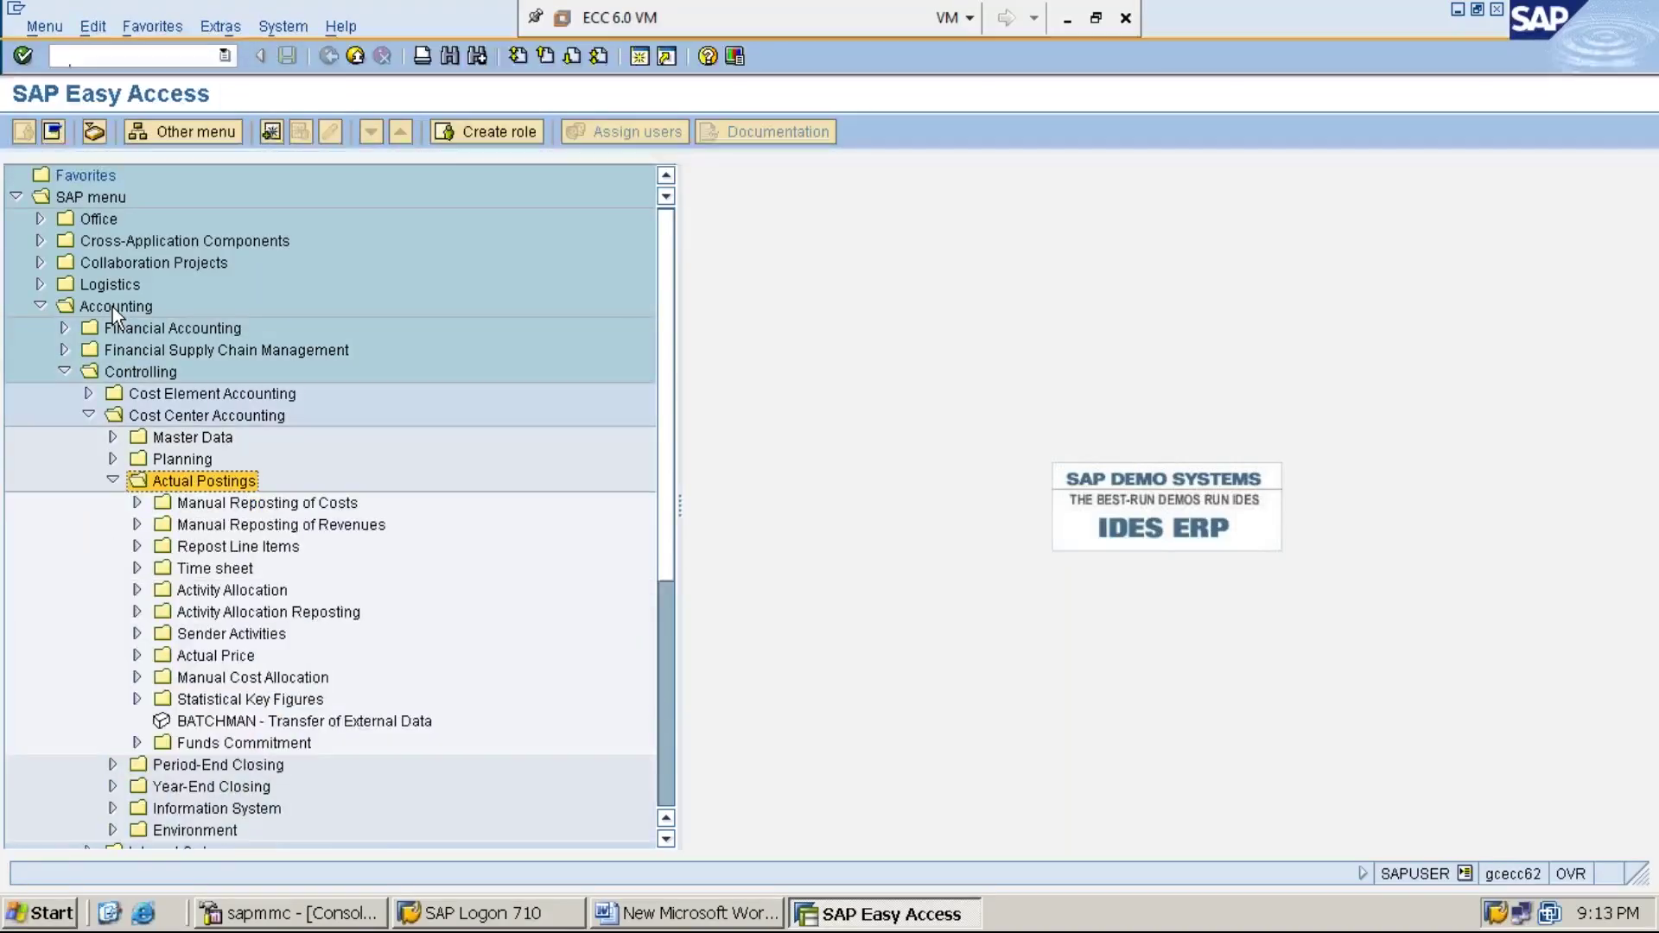
{"action": "key", "text": "Left"}
{"action": "key", "text": "Down"}
{"action": "key", "text": "Right"}
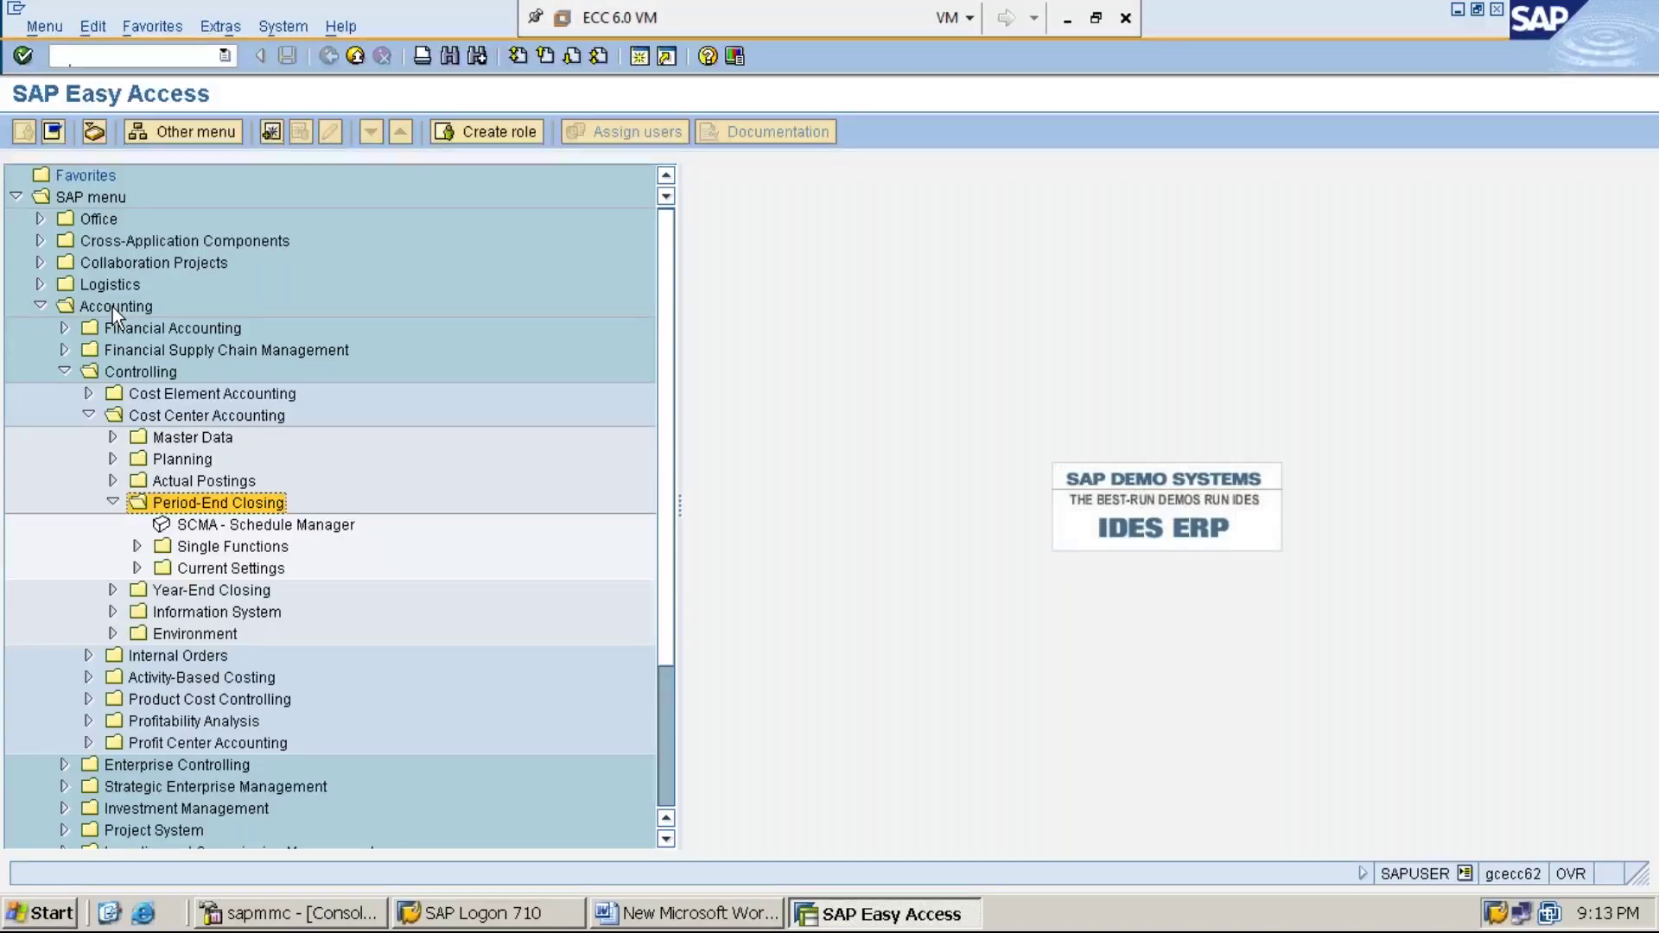
Expand Single Functions under Period-End Closing and the Allocations node inside it
{"action": "key", "text": "Down"}
{"action": "key", "text": "Down"}
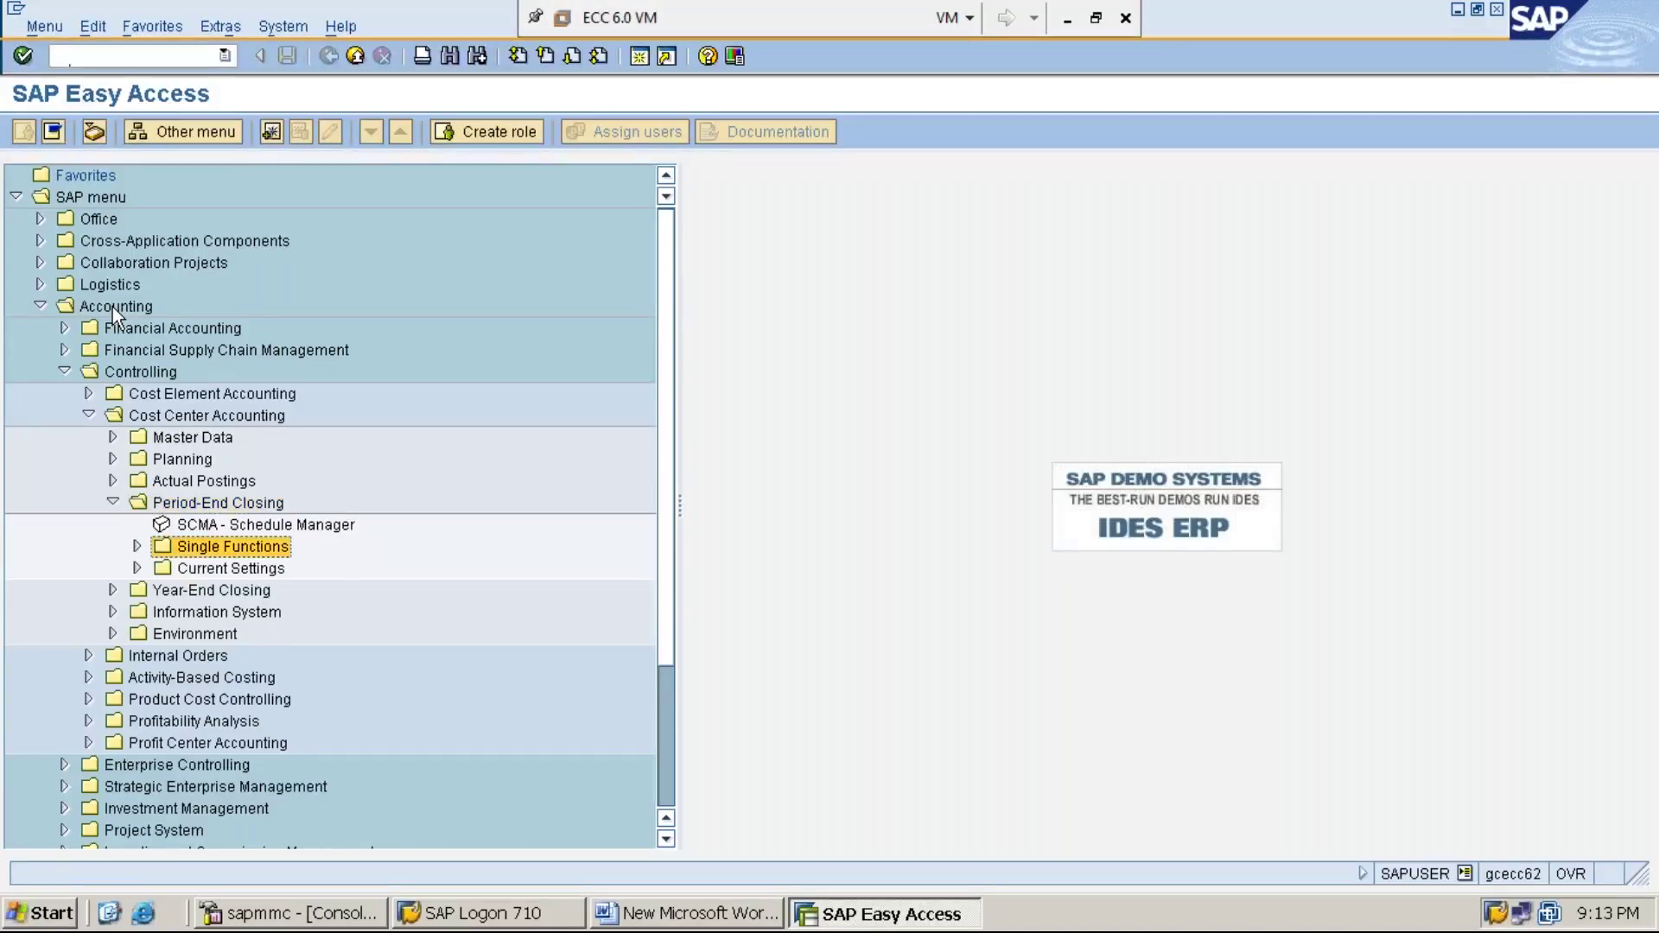
{"action": "key", "text": "Right"}
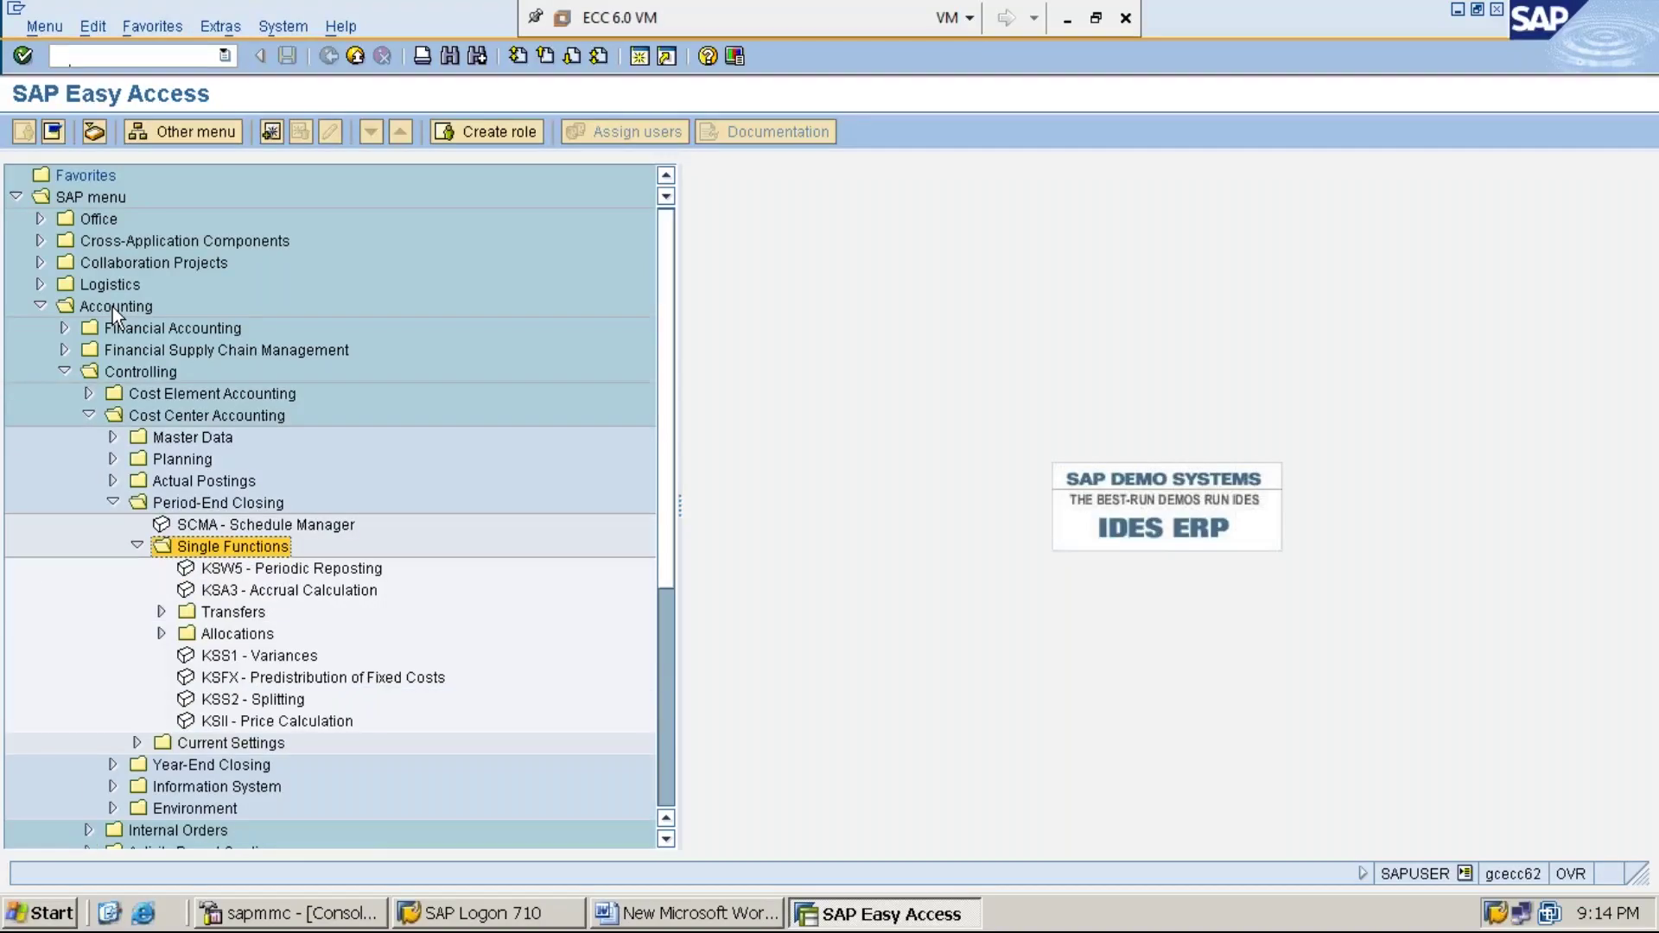
{"action": "key", "text": "Down"}
{"action": "key", "text": "Down"}
{"action": "key", "text": "Down"}
{"action": "key", "text": "Down"}
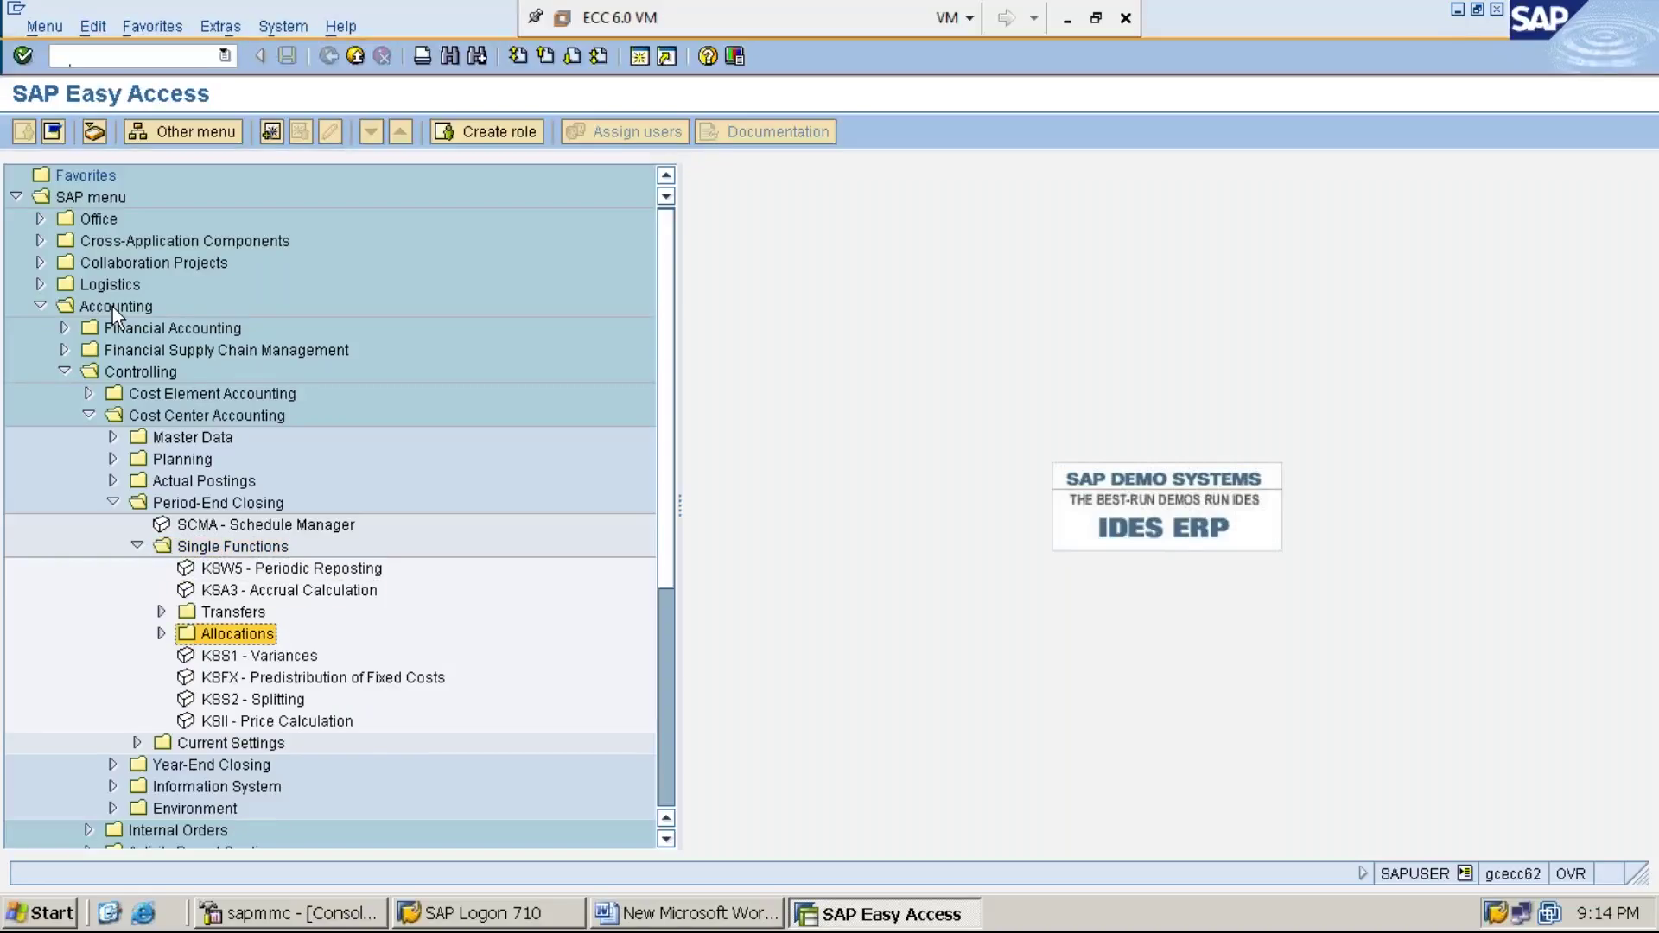
{"action": "key", "text": "Right"}
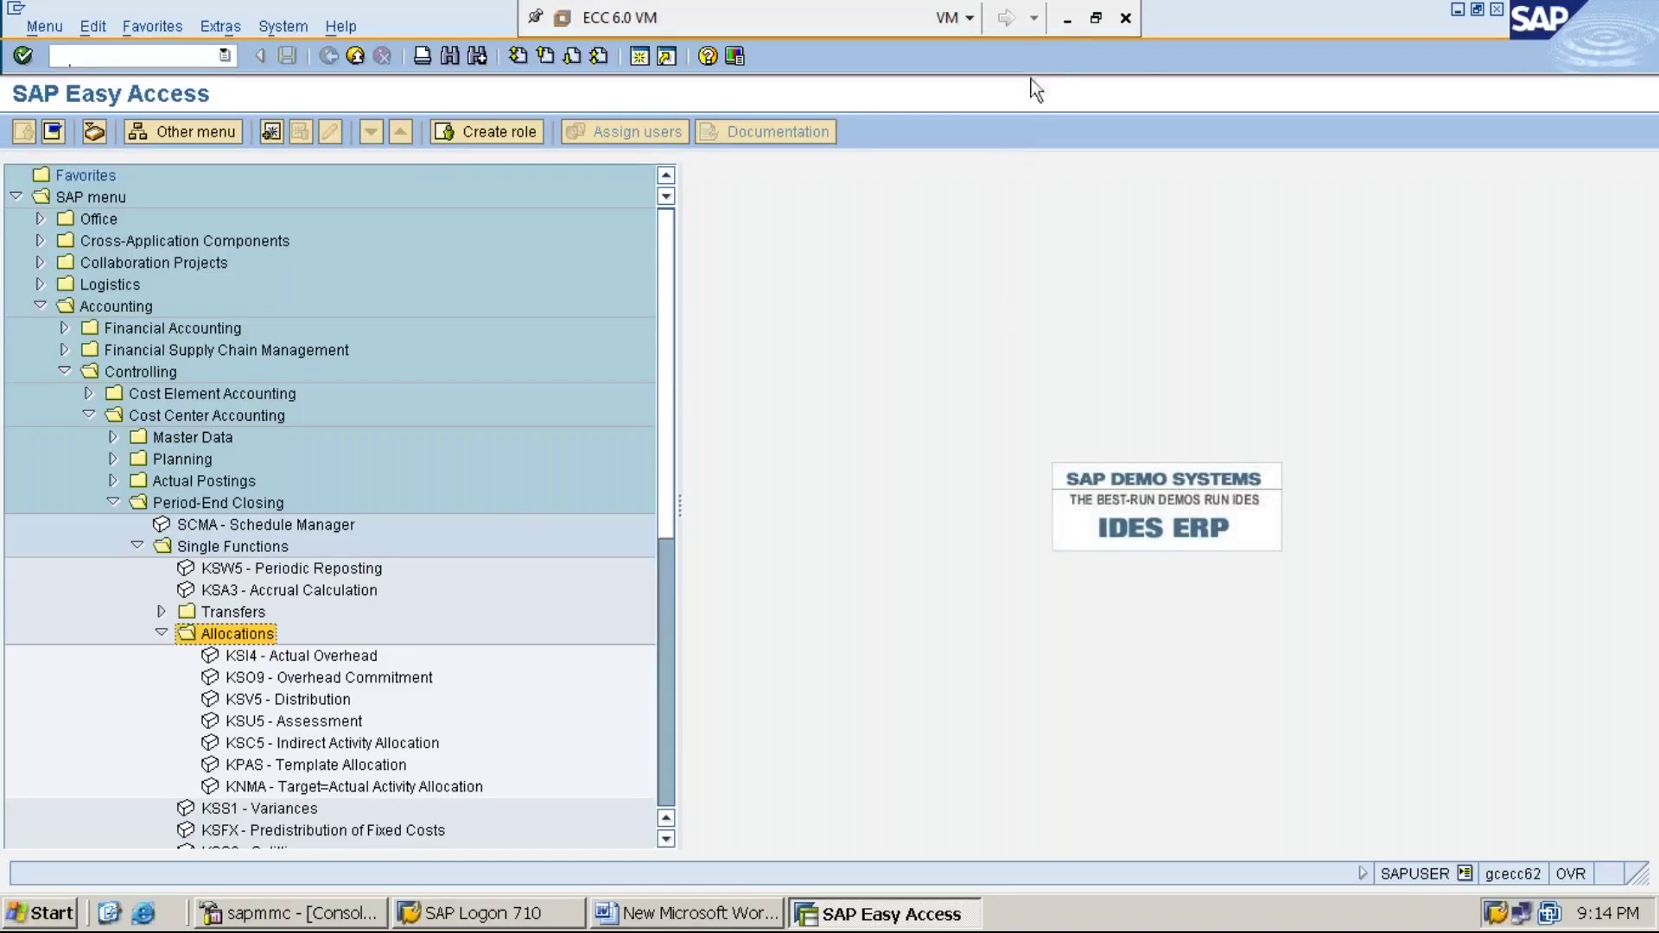
{"action": "left_click", "coordinate": [1068, 32]}
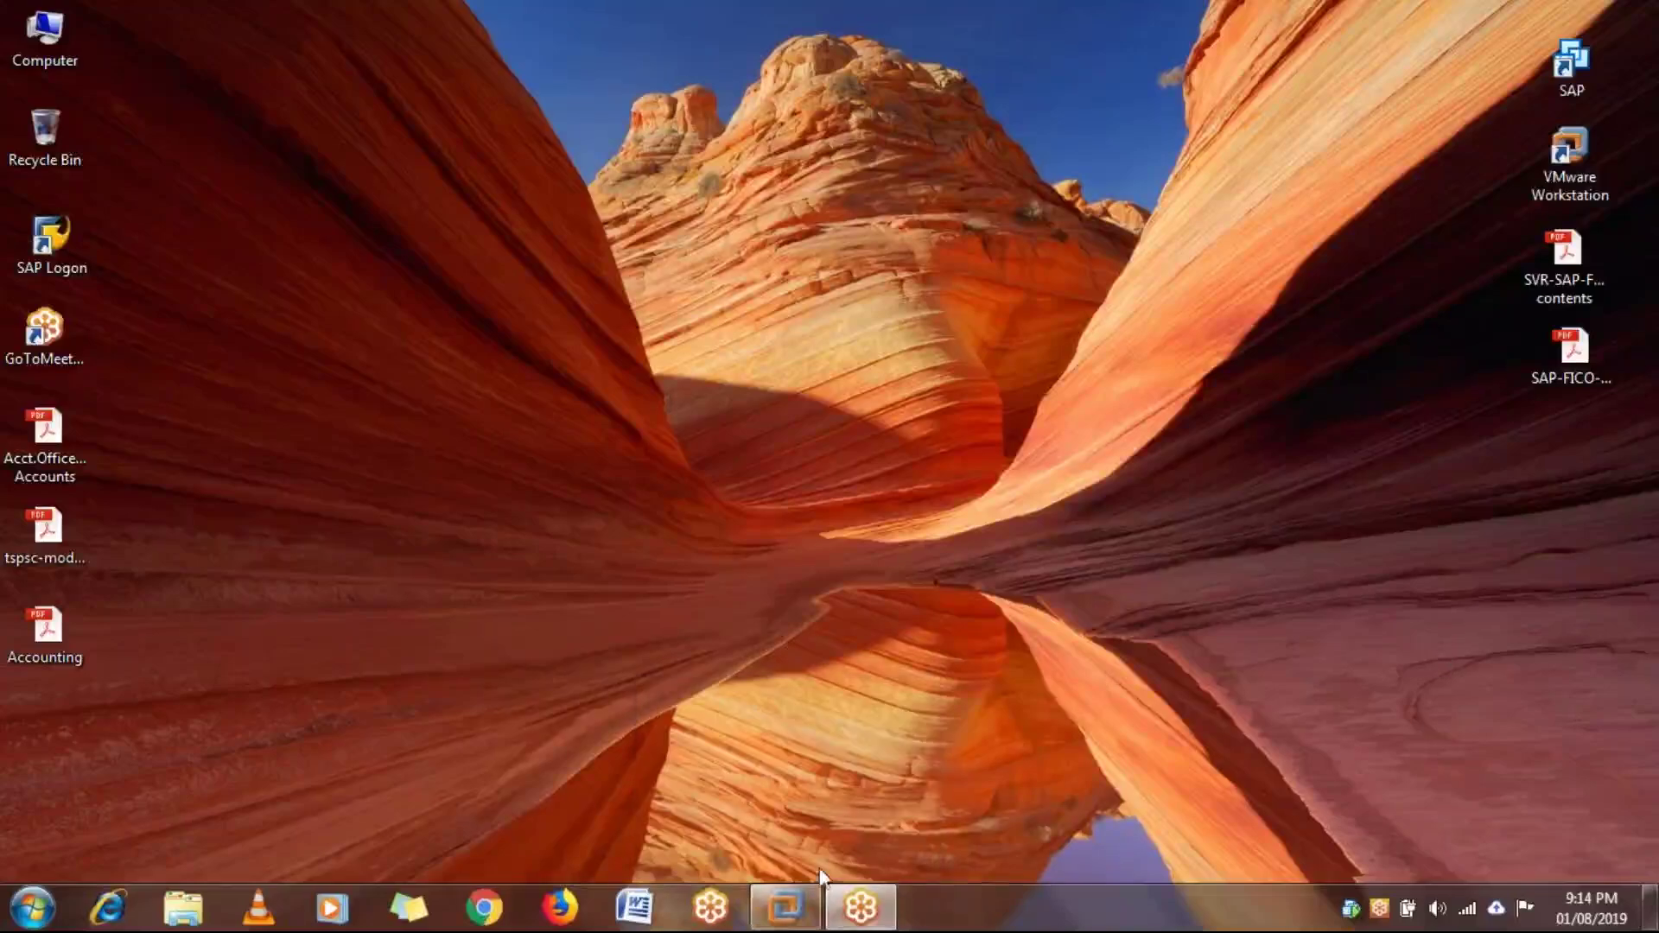
{"action": "left_click", "coordinate": [785, 907]}
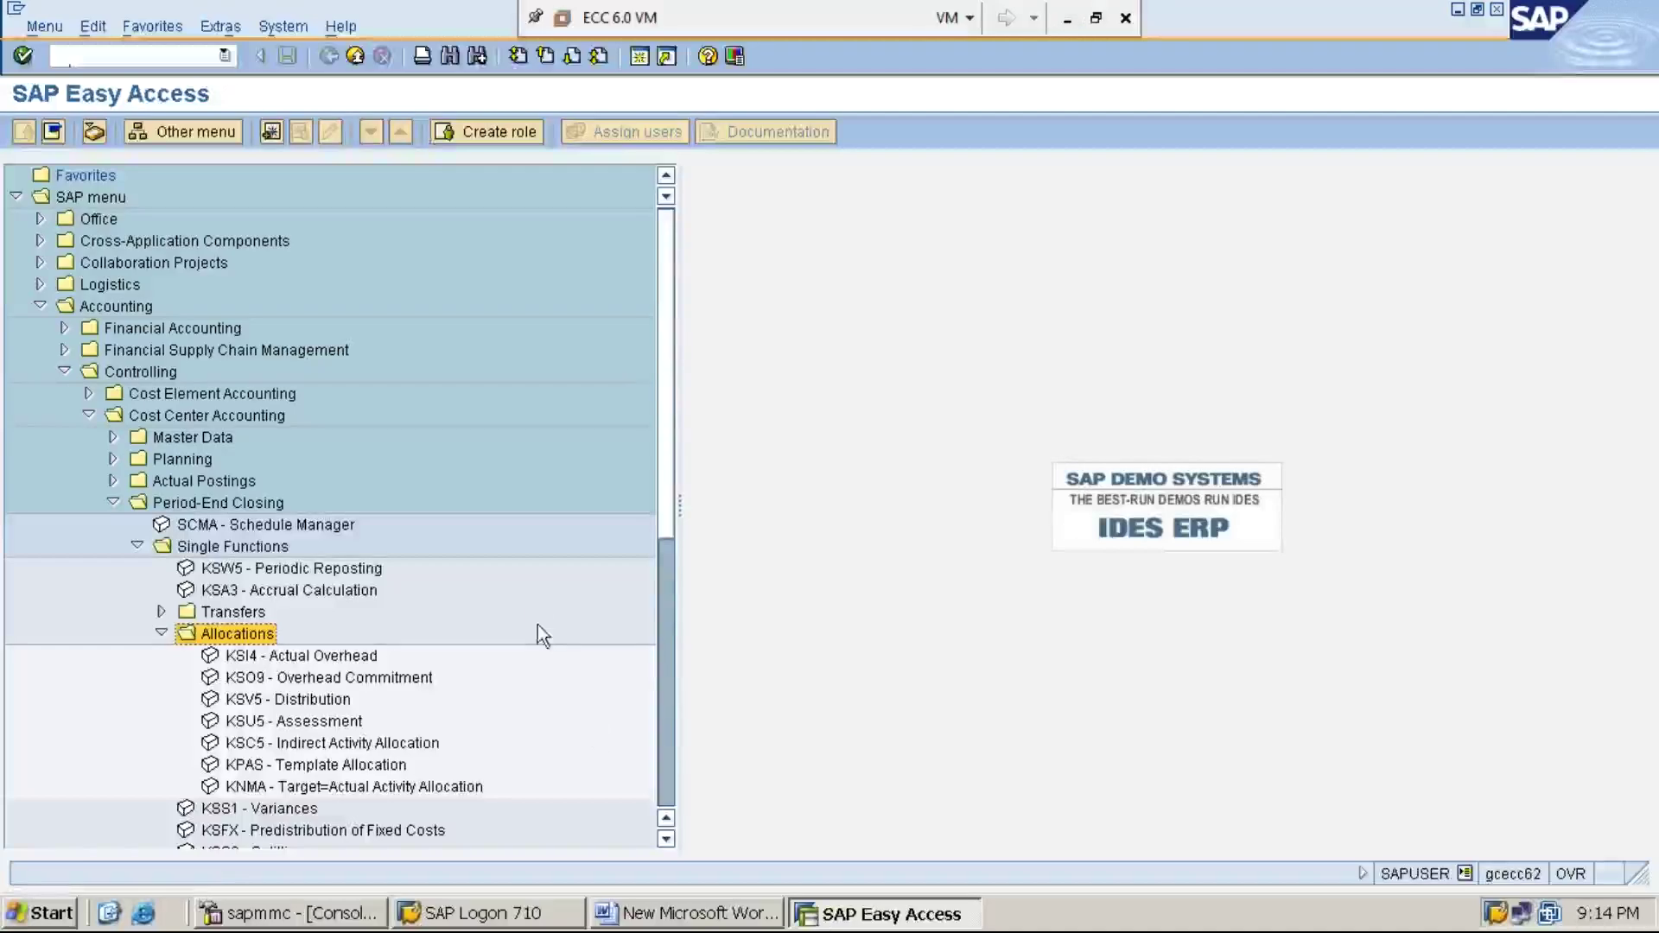
{"action": "key", "text": "Down"}
{"action": "key", "text": "Down"}
{"action": "key", "text": "Down"}
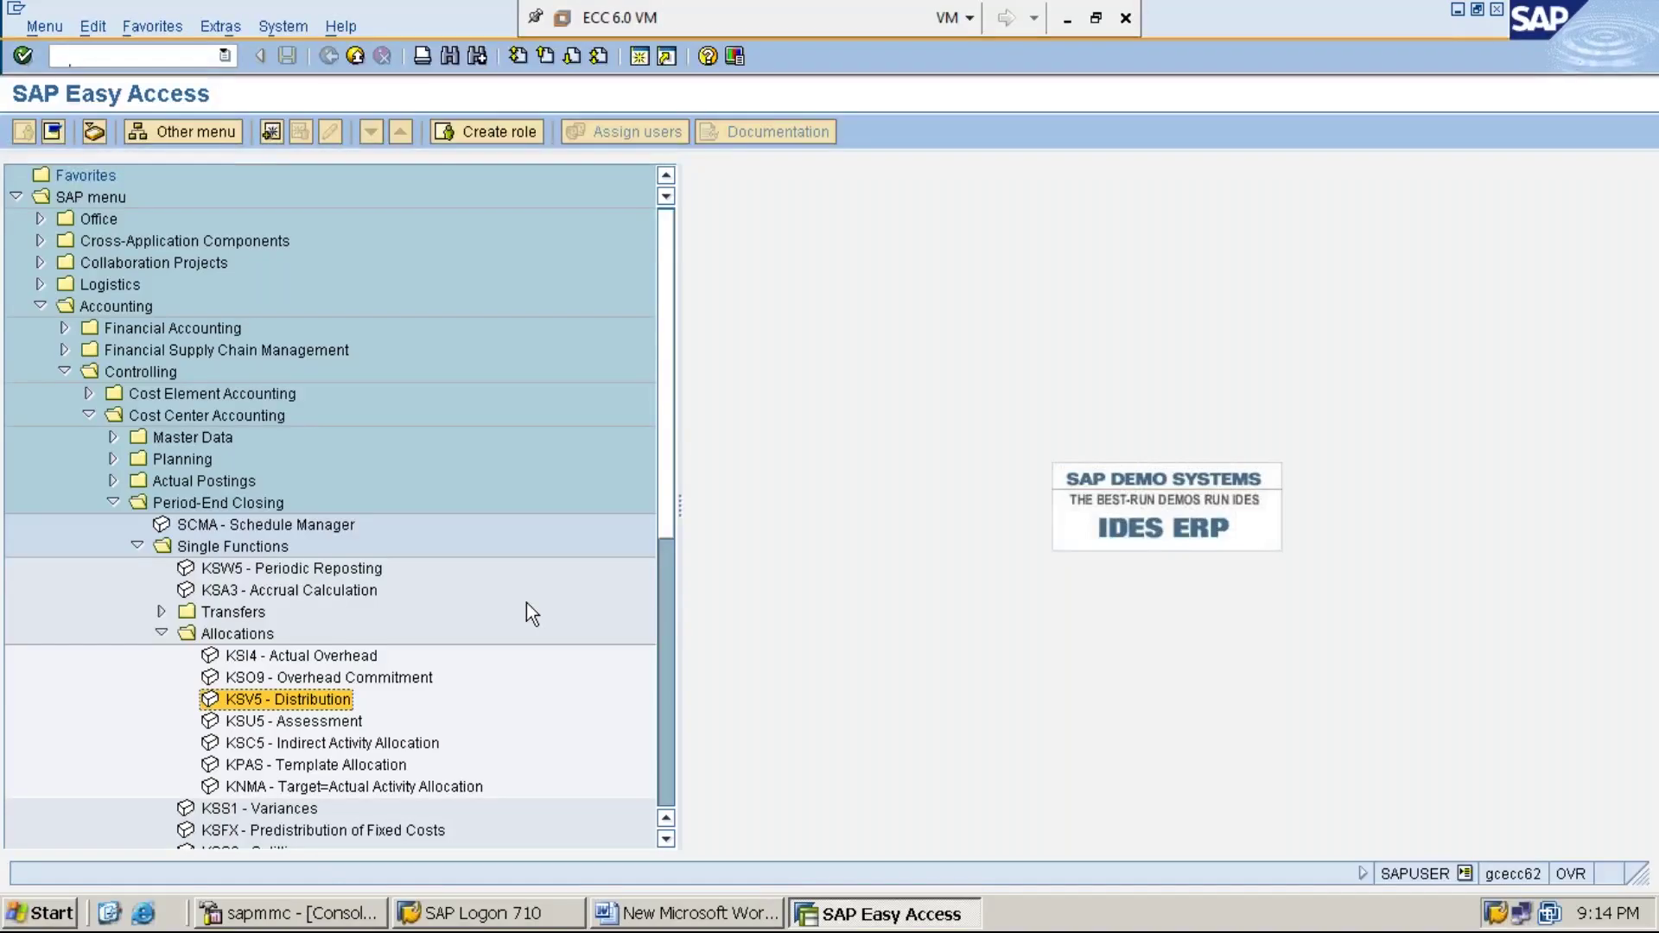
{"action": "key", "text": "Return"}
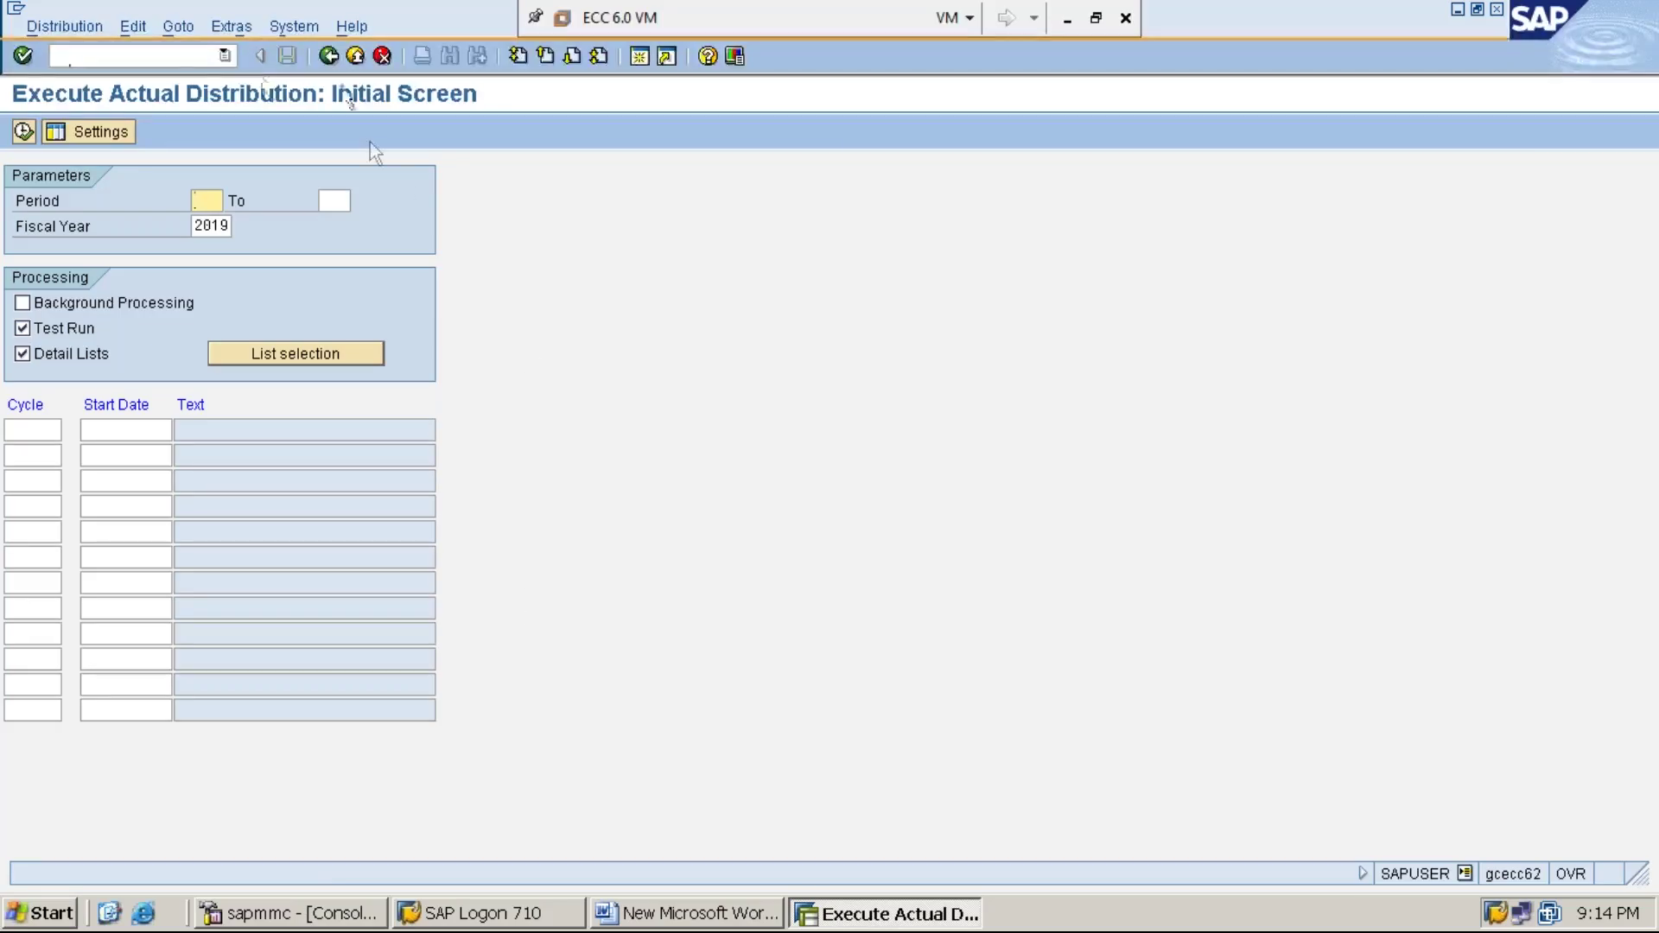
{"action": "left_click", "coordinate": [176, 55]}
{"action": "type", "text": "/N"}
{"action": "key", "text": "Return"}
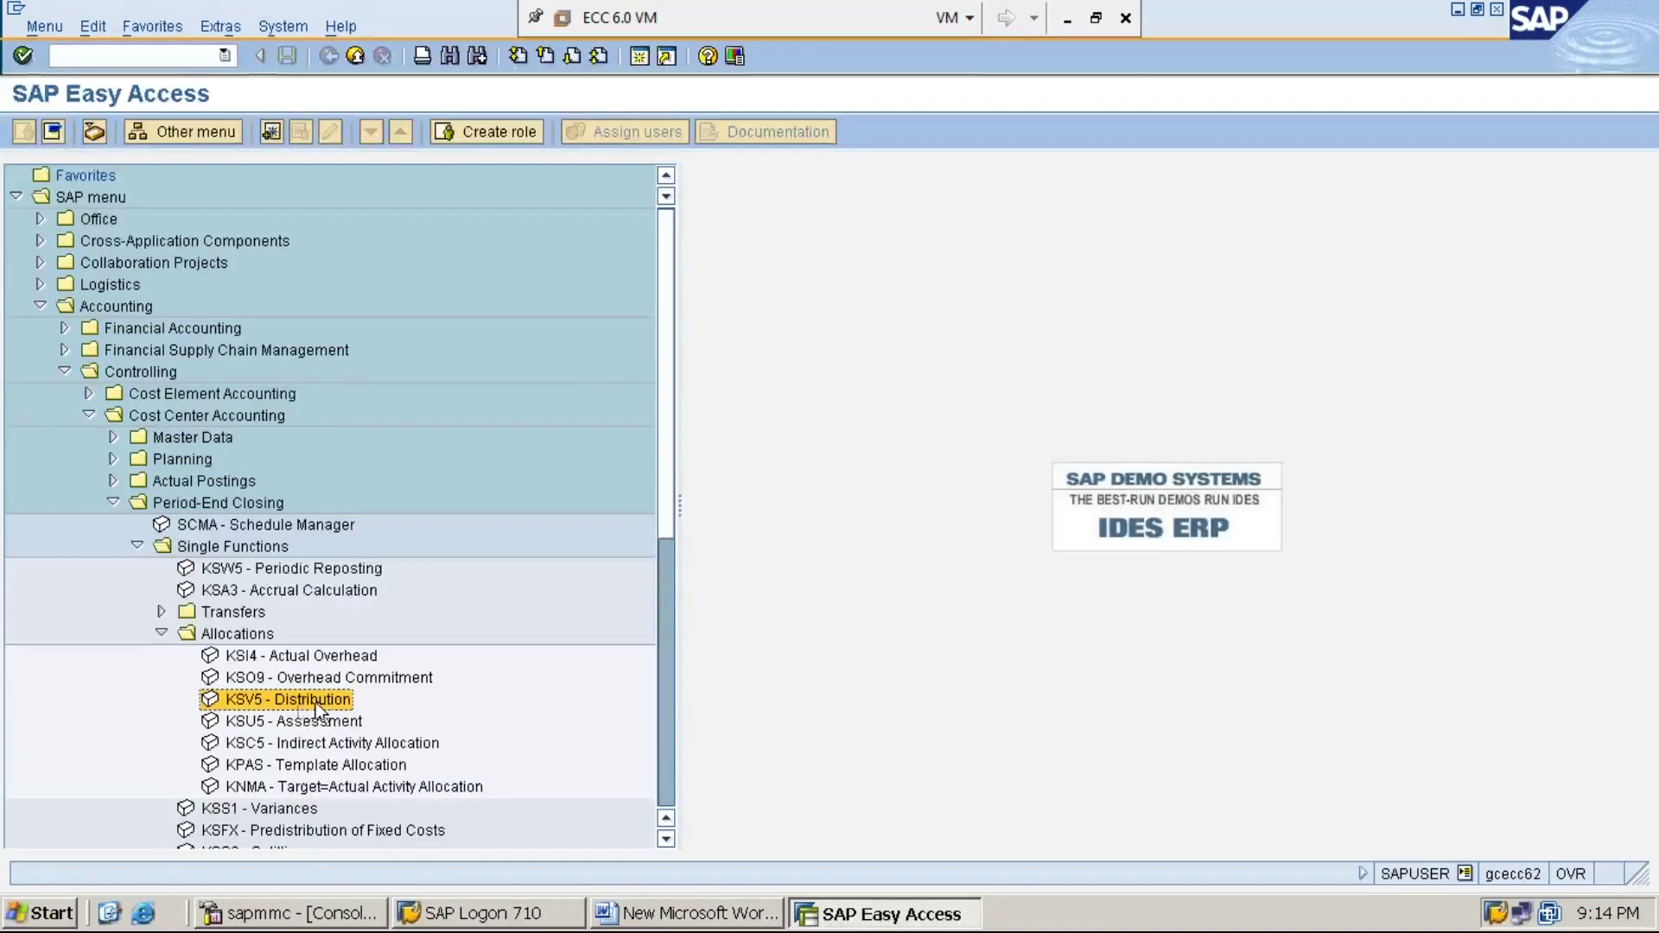
Open the KSV5 Distribution transaction and set the period range from 5 to 5 for the actual distribution
{"action": "double_click", "coordinate": [291, 697]}
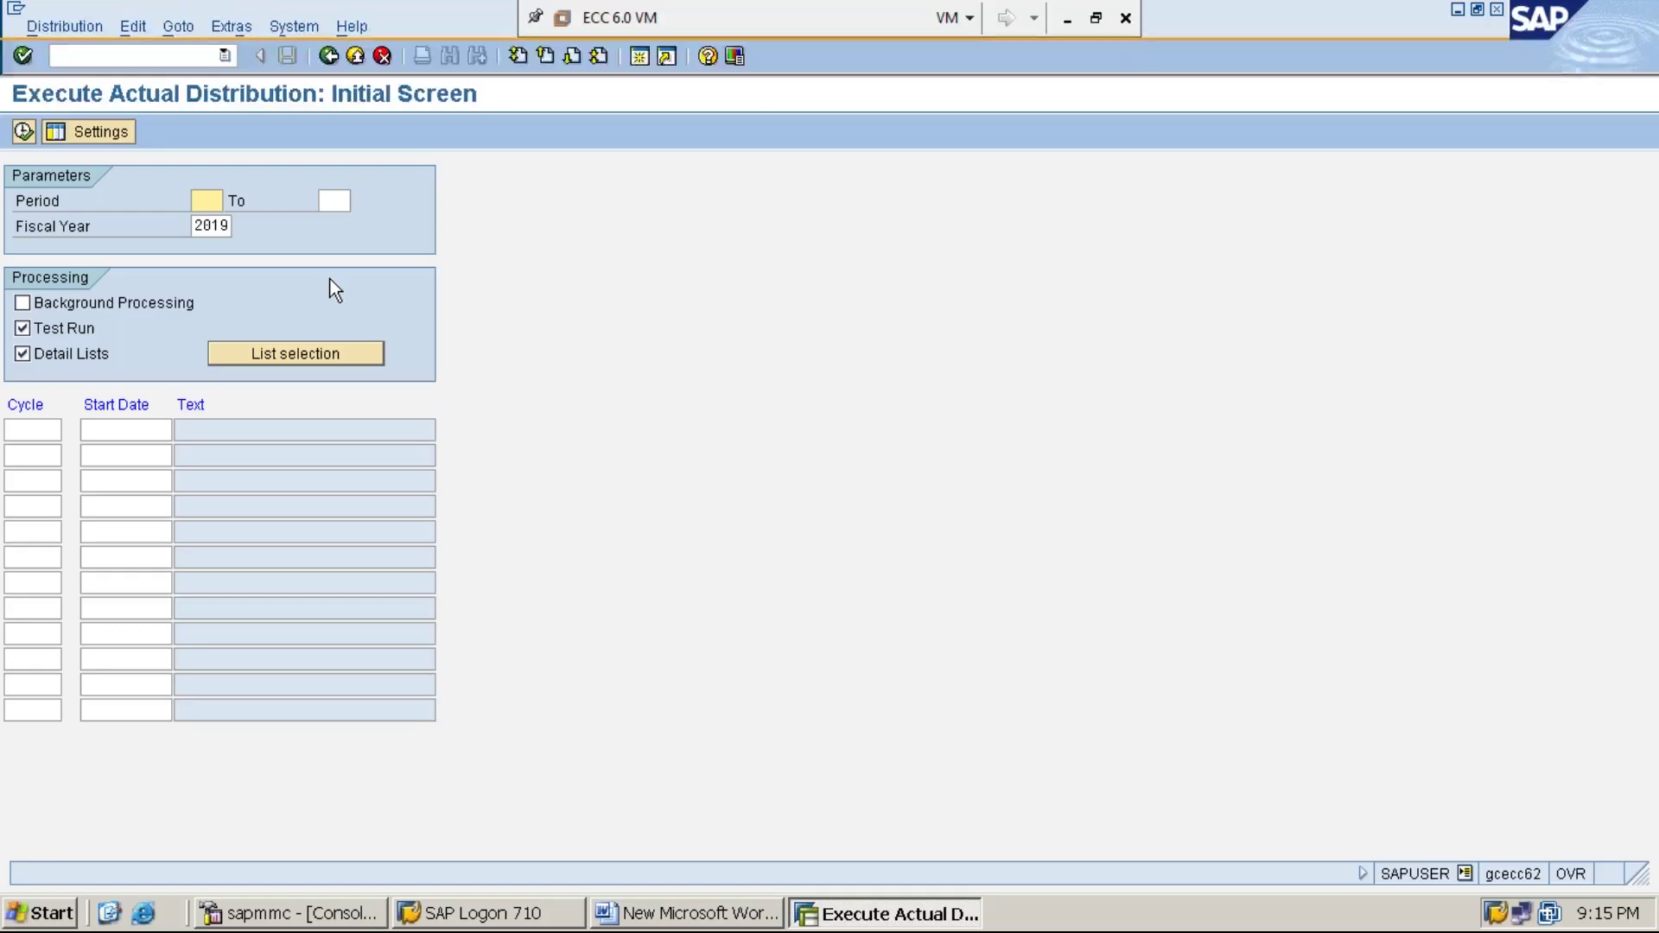
{"action": "type", "text": "5"}
{"action": "key", "text": "Tab"}
{"action": "type", "text": "5"}
{"action": "left_click", "coordinate": [221, 226]}
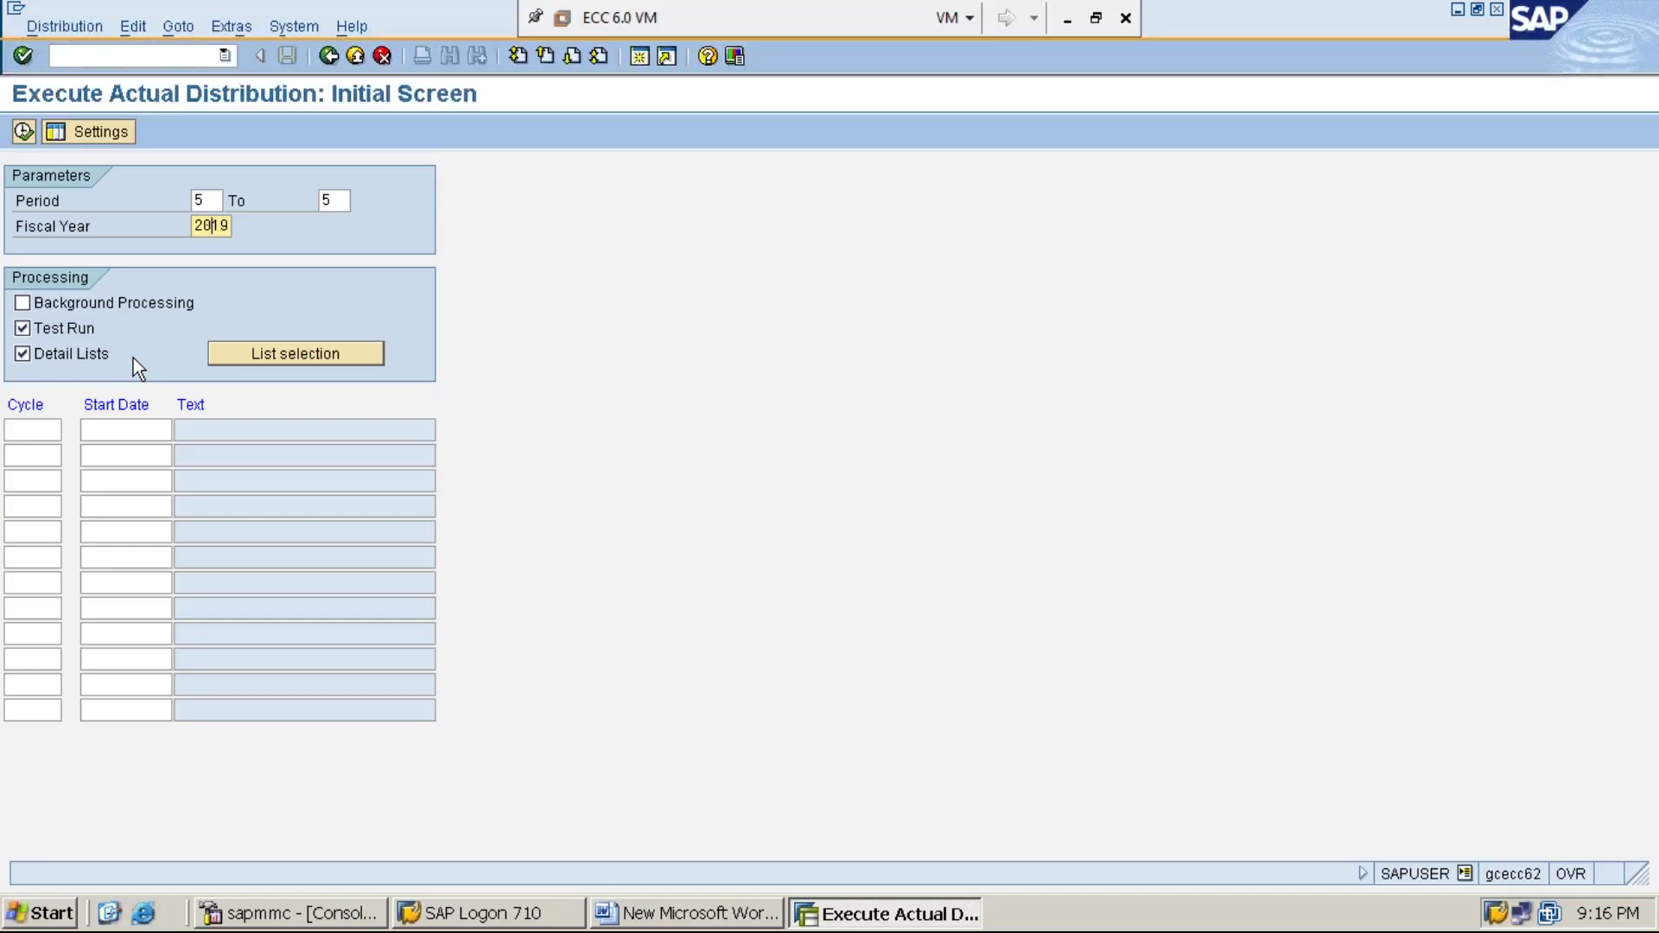
Select cycle DISTR1 with start date 01.04.2019 and execute the actual distribution as a test run with detail lists
{"action": "left_click", "coordinate": [47, 427]}
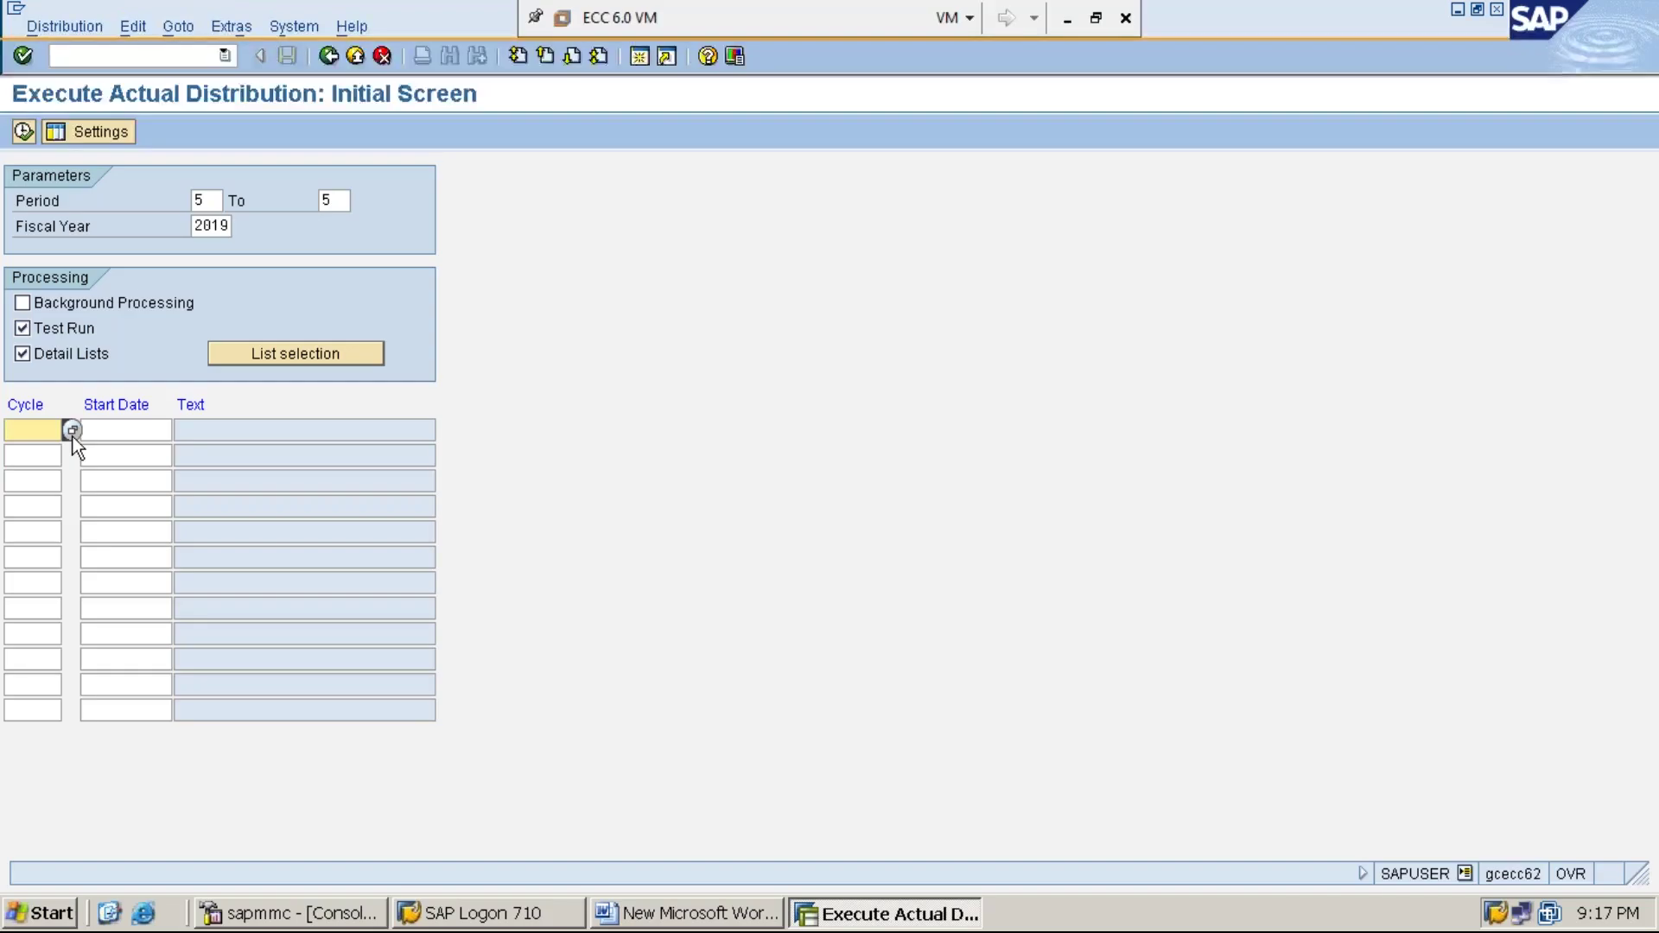
{"action": "left_click", "coordinate": [72, 437]}
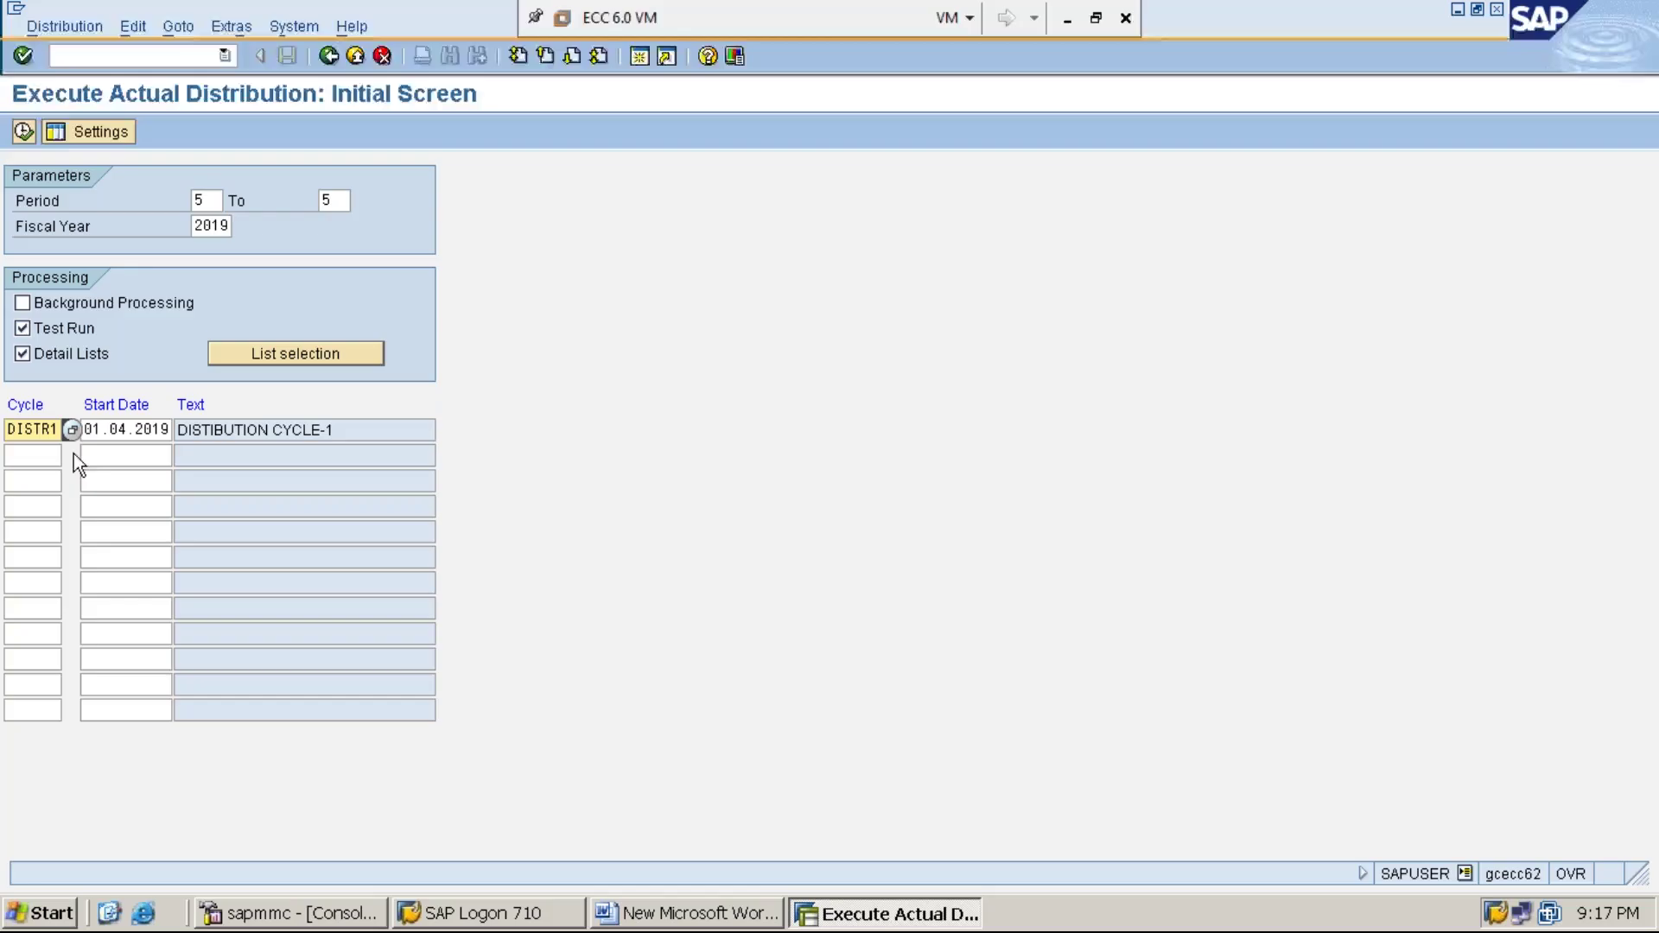
{"action": "left_click", "coordinate": [23, 133]}
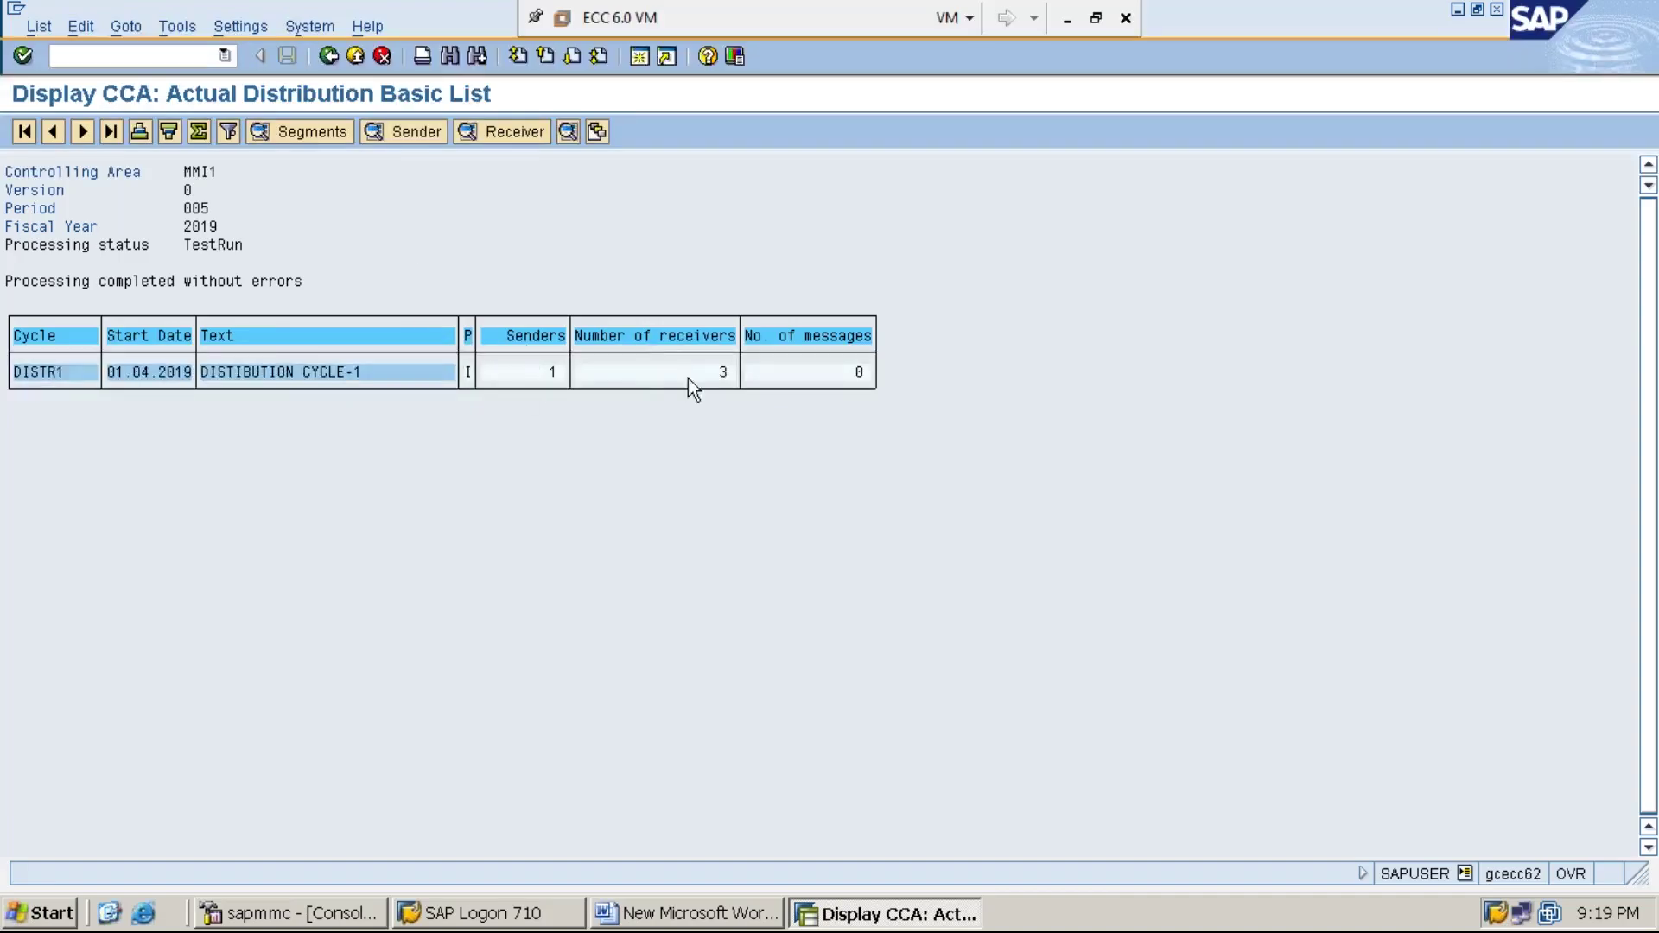
Leave the test run results and execute the DISTR1 distribution with Test Run turned off
{"action": "left_click", "coordinate": [330, 60]}
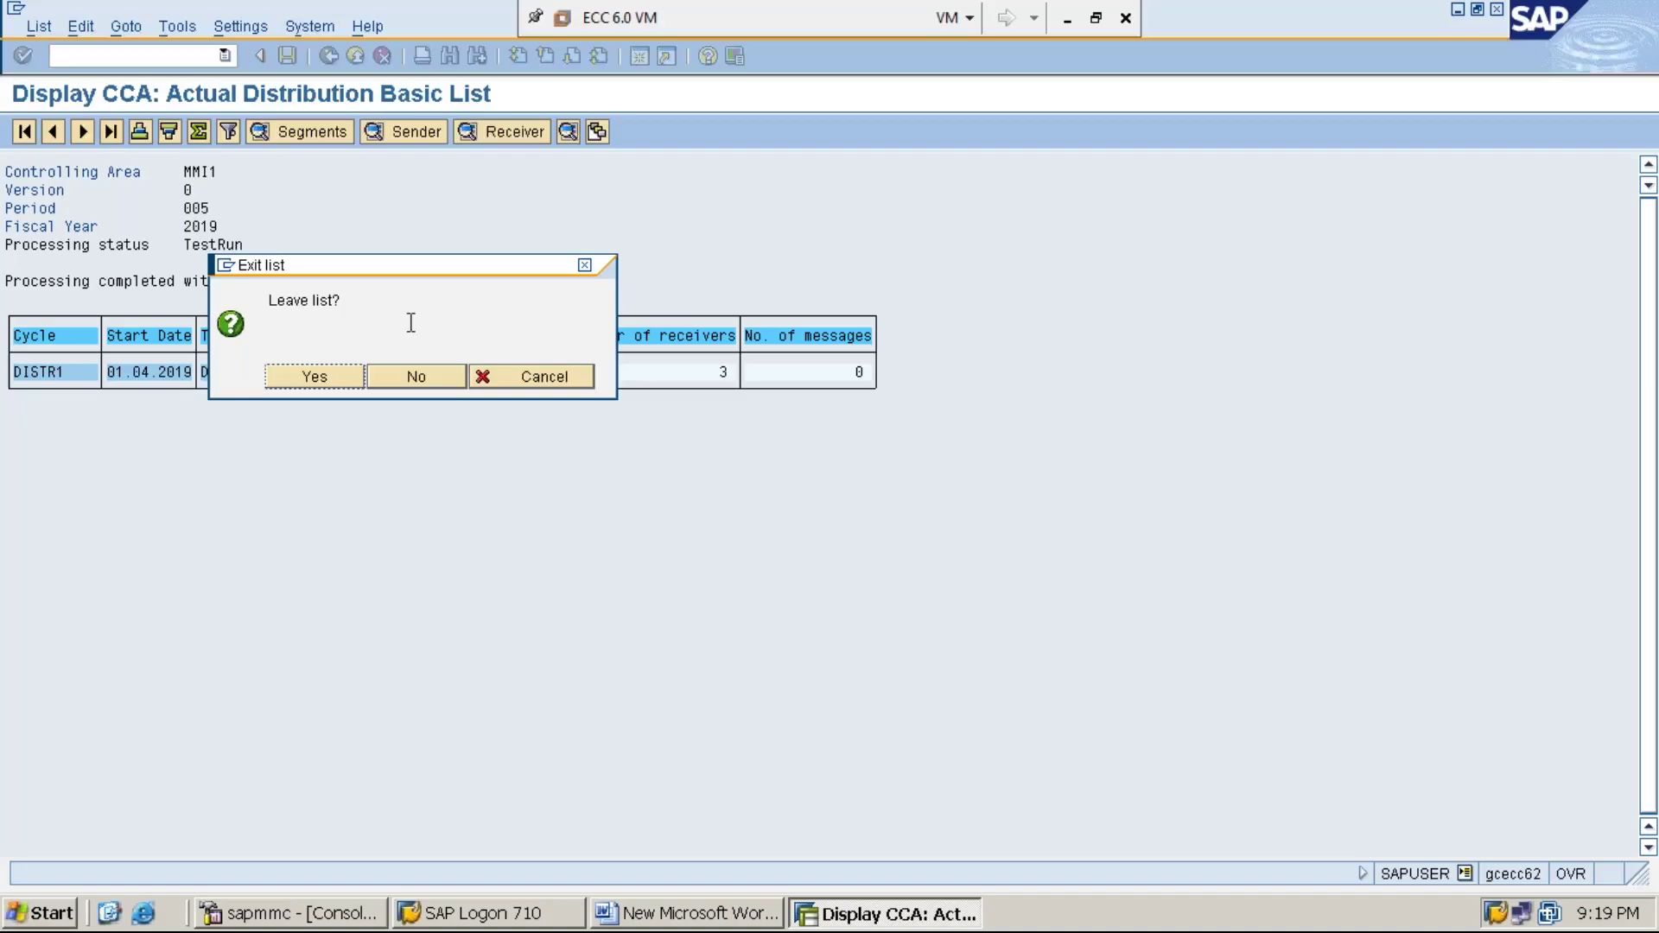
{"action": "left_click", "coordinate": [339, 380]}
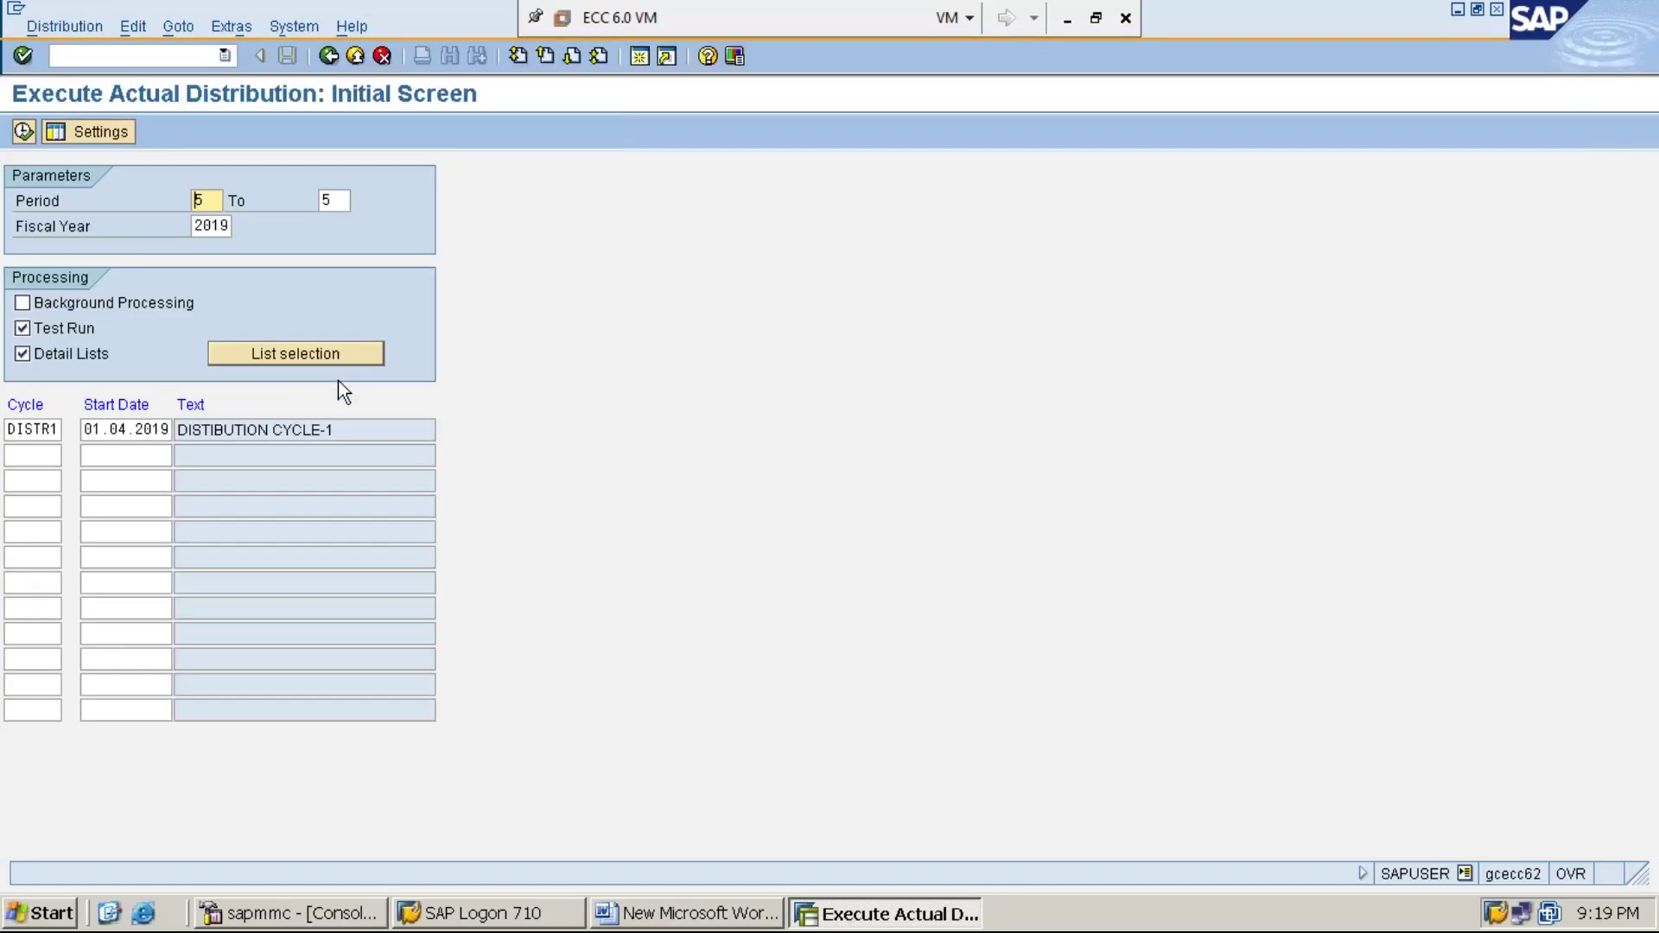
{"action": "left_click", "coordinate": [23, 328]}
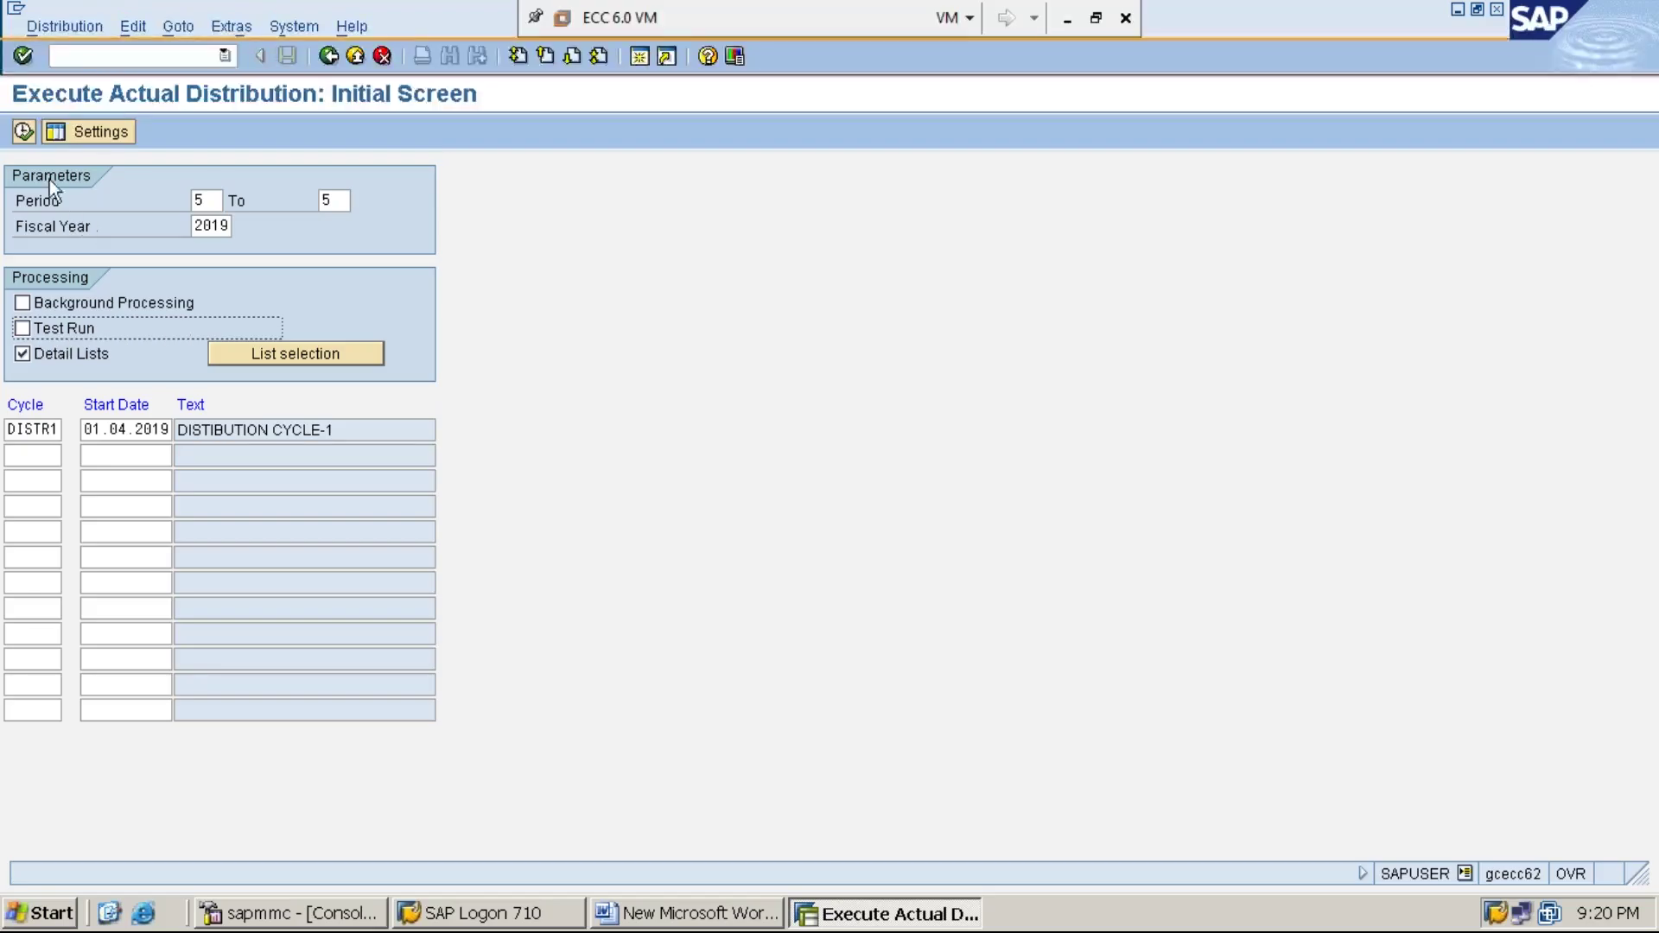
{"action": "left_click", "coordinate": [23, 131]}
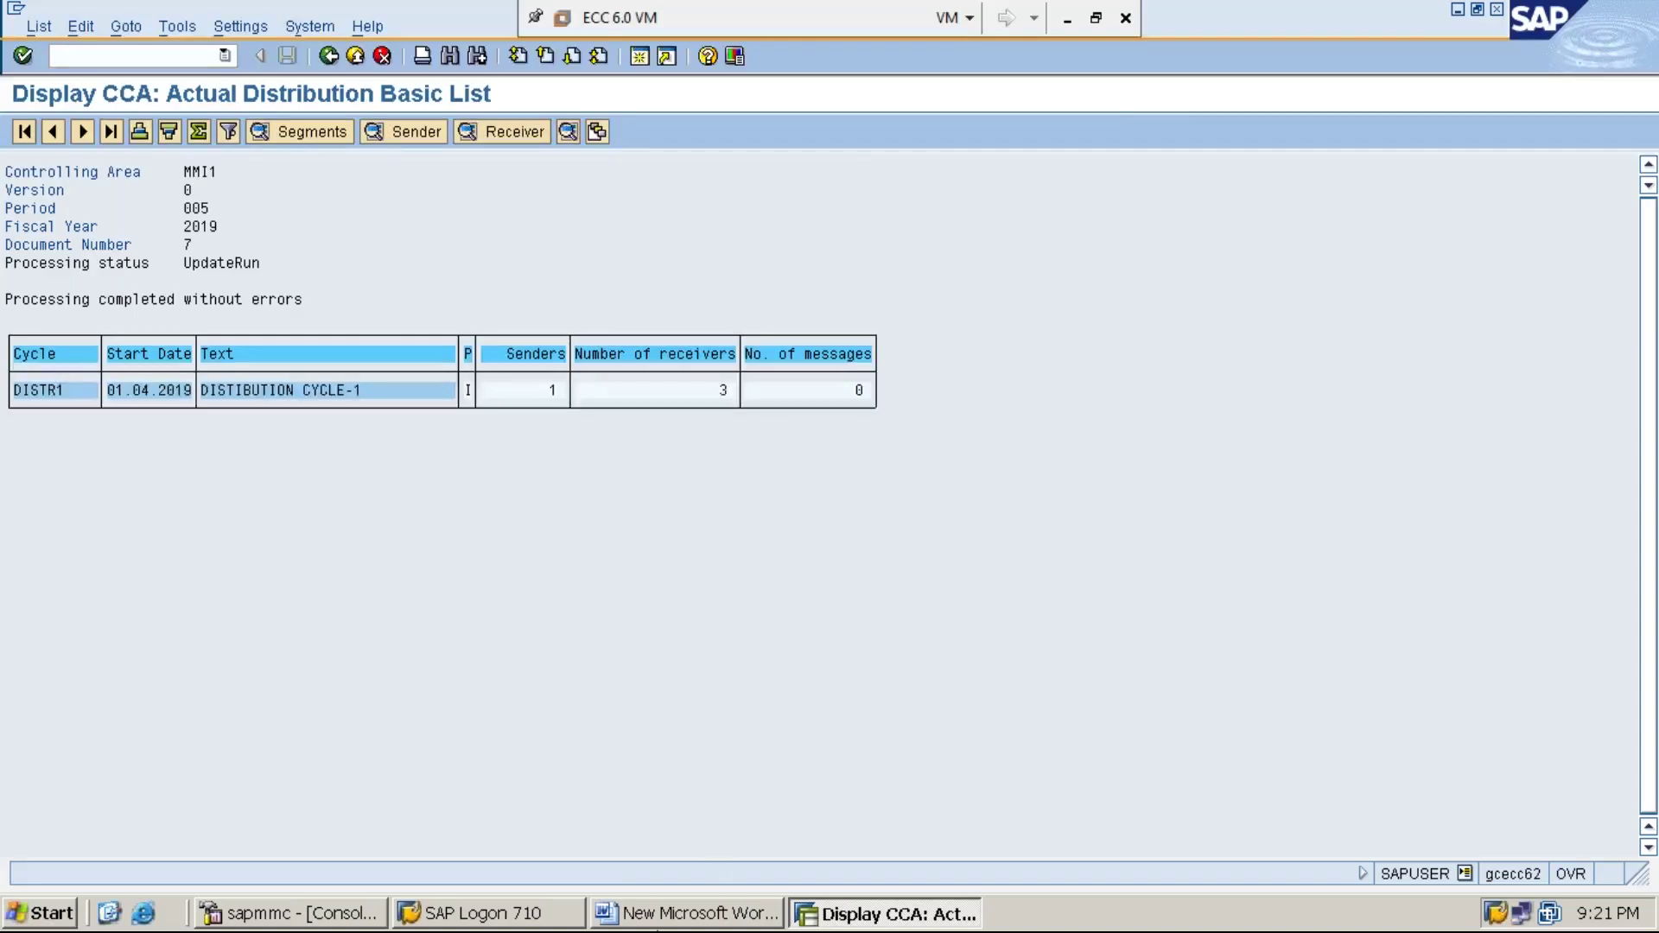
Switch to the Word document and start a new line at its end with "*STEP:7"
{"action": "left_click", "coordinate": [716, 914]}
{"action": "key", "text": "ctrl+End"}
{"action": "key", "text": "Return"}
{"action": "type", "text": "STEP:7"}
{"action": "key", "text": "Left"}
{"action": "key", "text": "Left"}
{"action": "key", "text": "Left"}
{"action": "key", "text": "Left"}
{"action": "key", "text": "Left"}
{"action": "key", "text": "Left"}
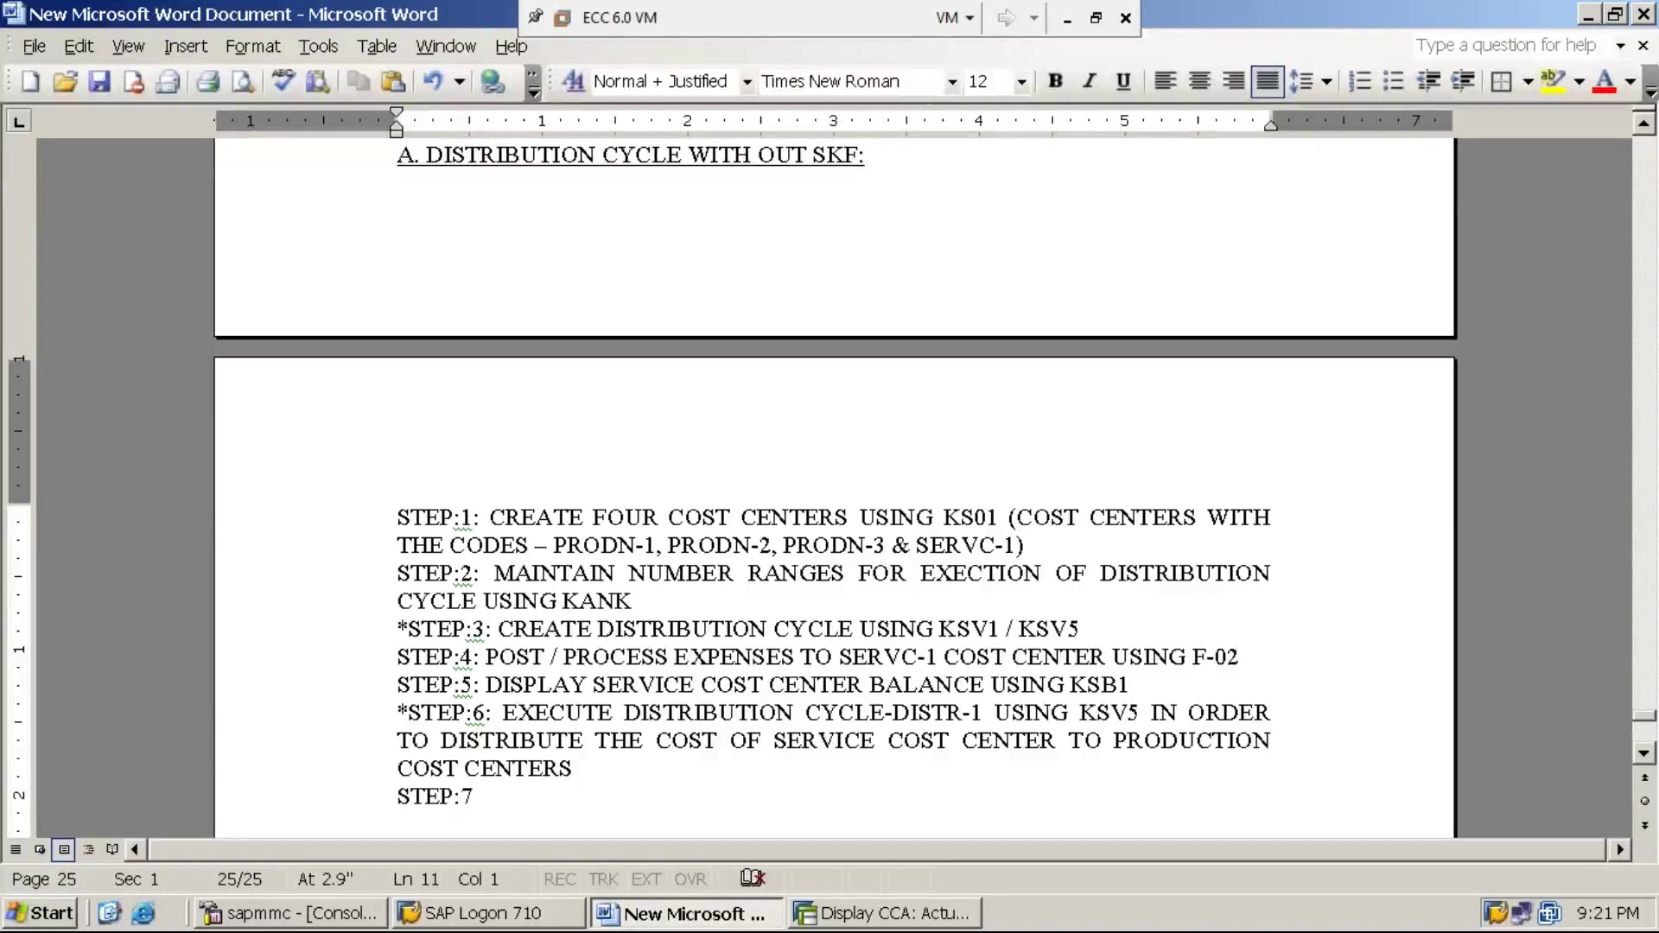
{"action": "type", "text": "*"}
{"action": "key", "text": "End"}
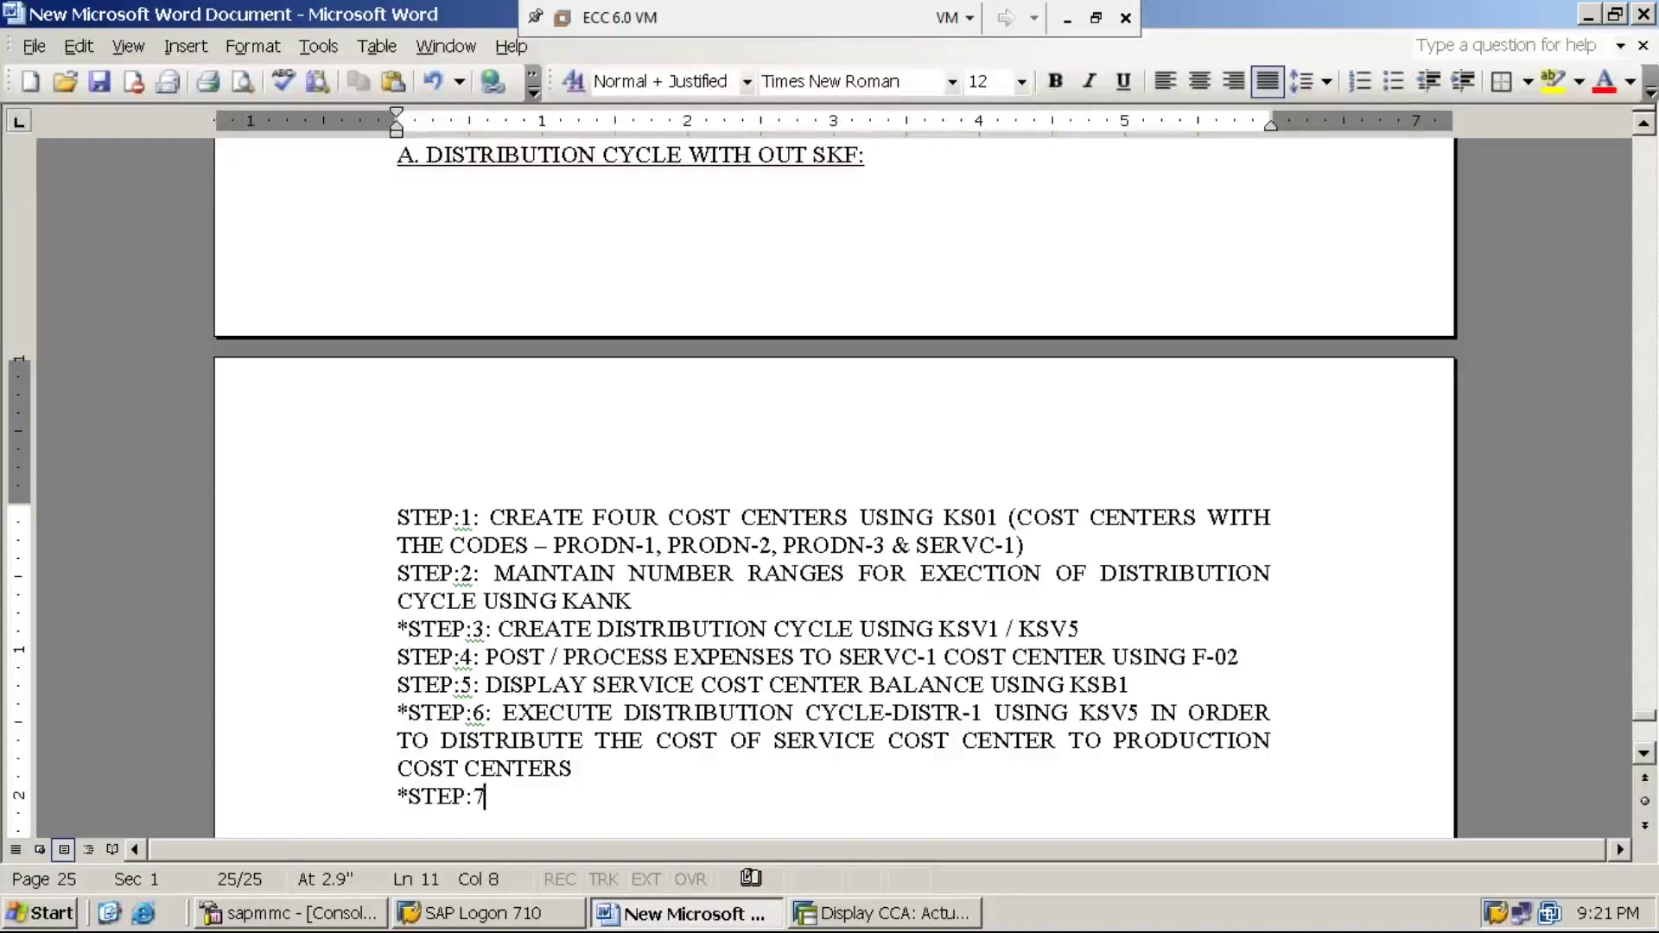
Continue step 7 with "DISPLAY SERVICE COST CENTER BALANCE USING KSB1" and shorten the last word of step 6 to CENTER
{"action": "type", "text": "DISPLAY"}
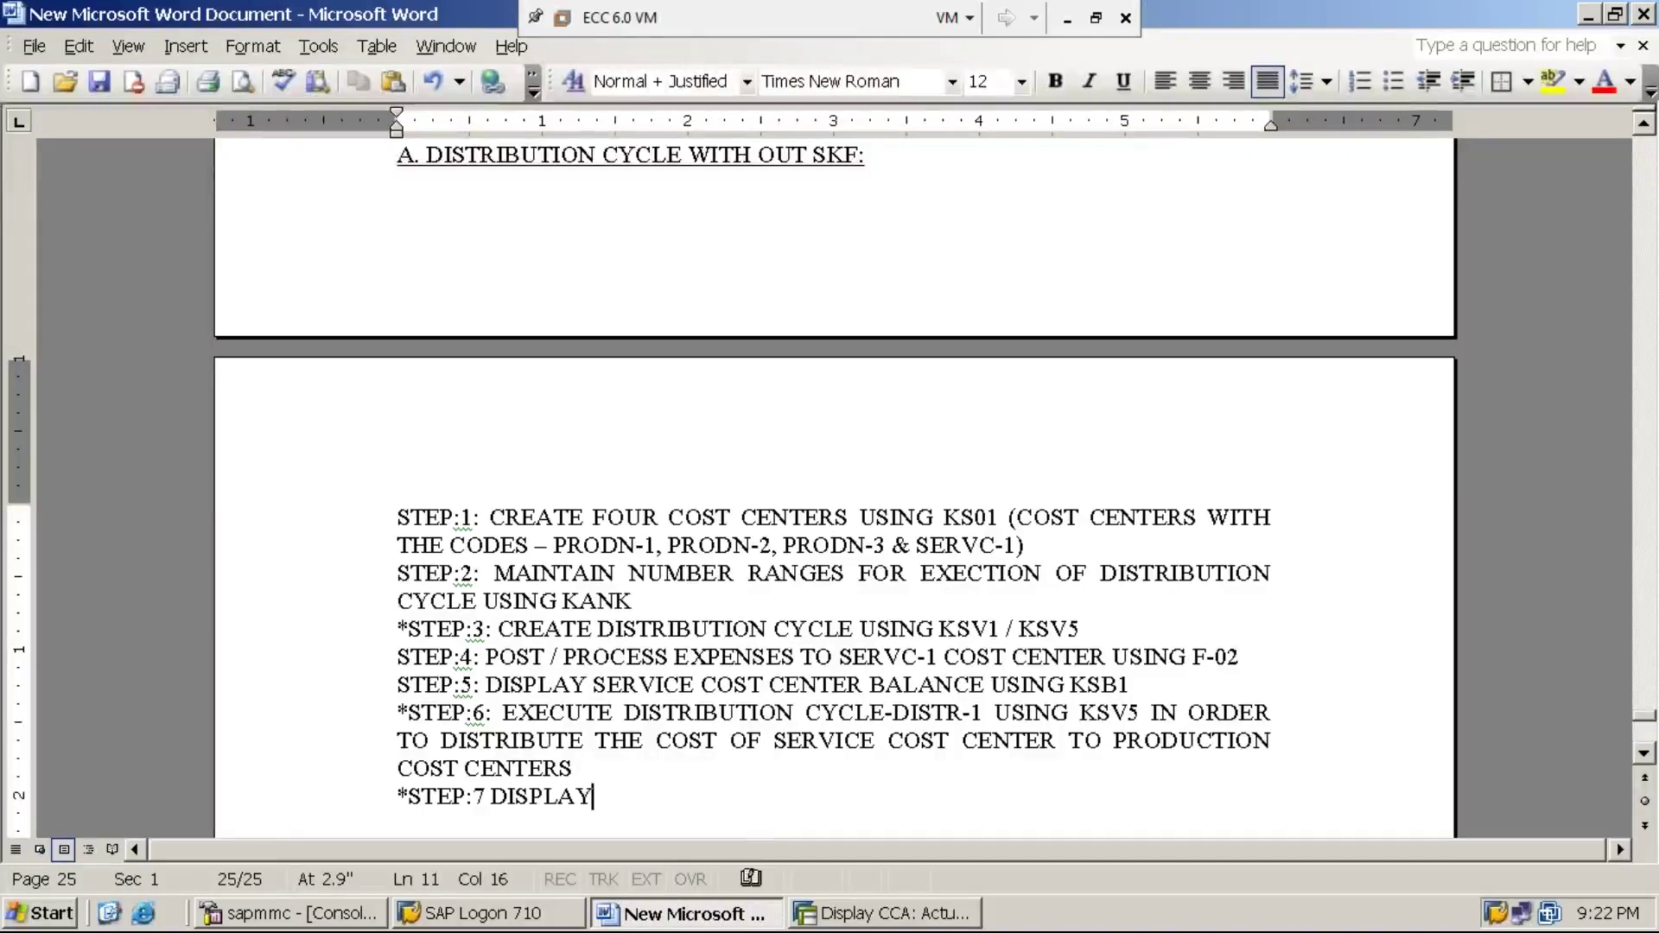
{"action": "type", "text": " SERVICE "}
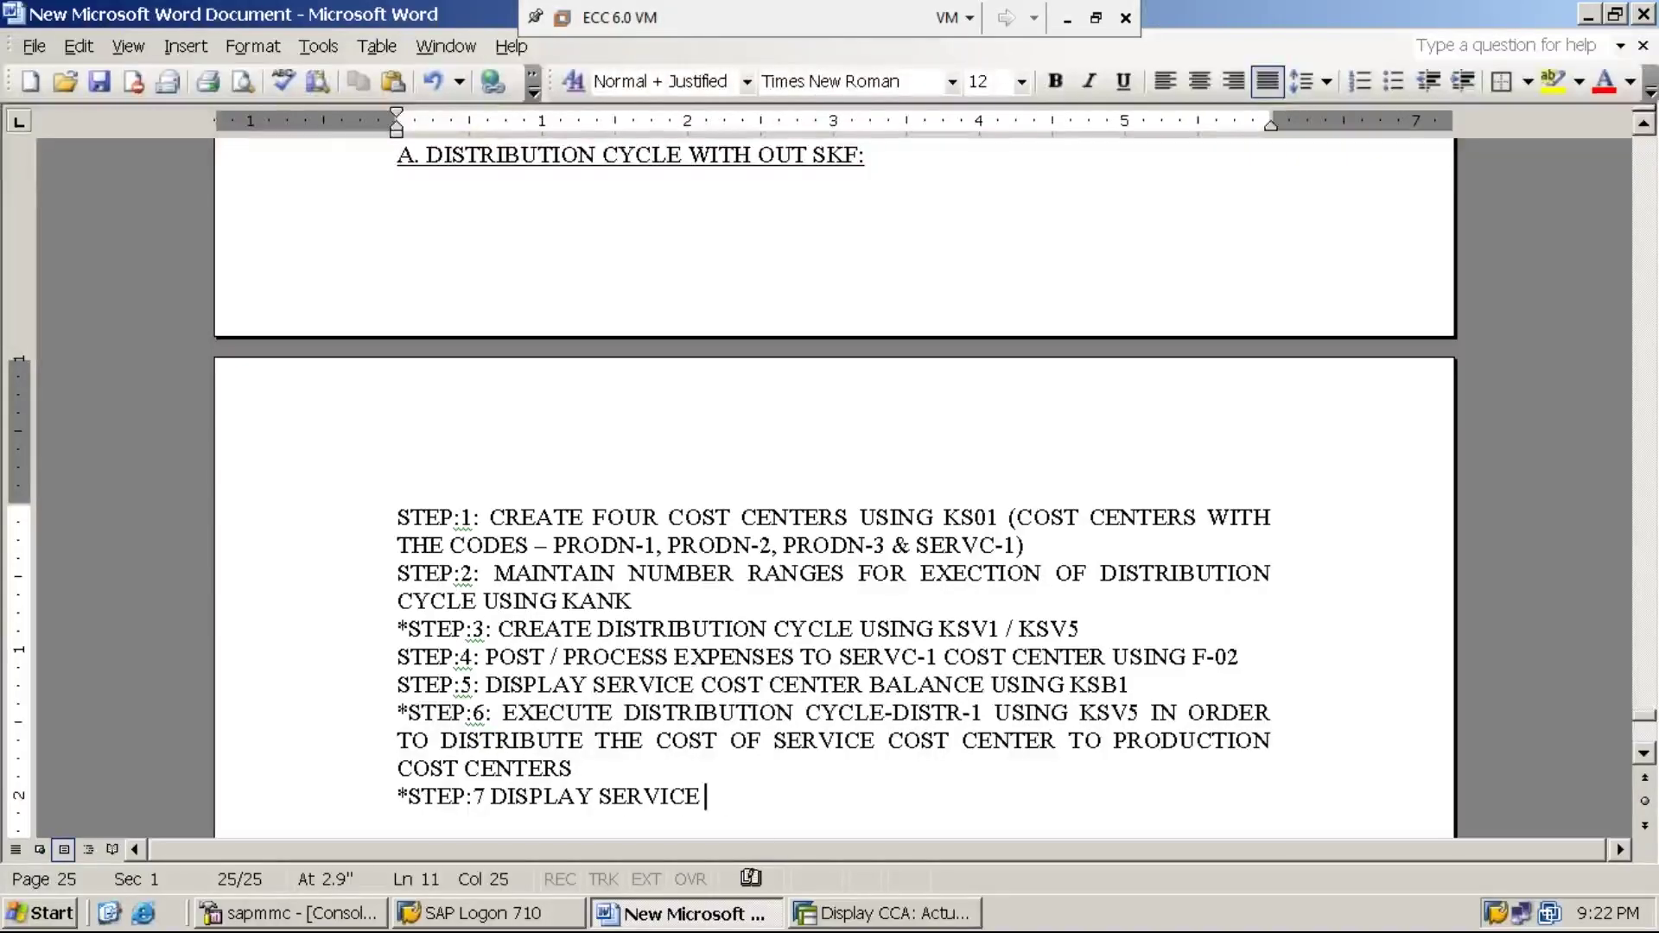
{"action": "type", "text": "COST CENTER B"}
{"action": "key", "text": "Up"}
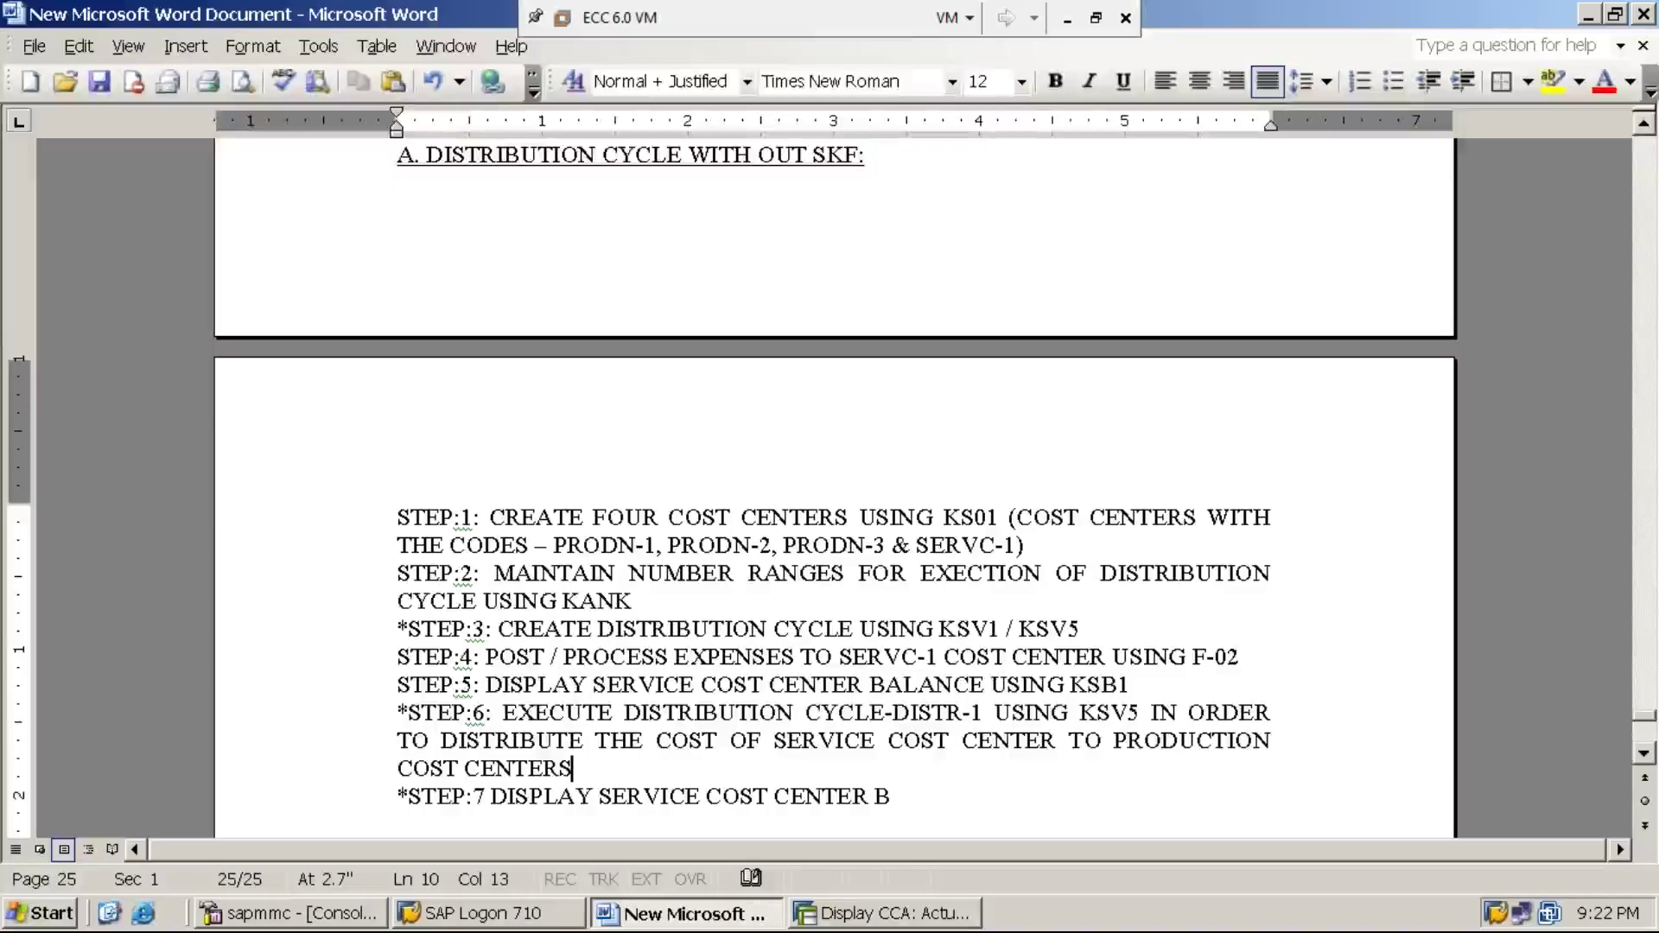
{"action": "key", "text": "BackSpace"}
{"action": "left_click", "coordinate": [908, 789]}
{"action": "type", "text": "ALAN"}
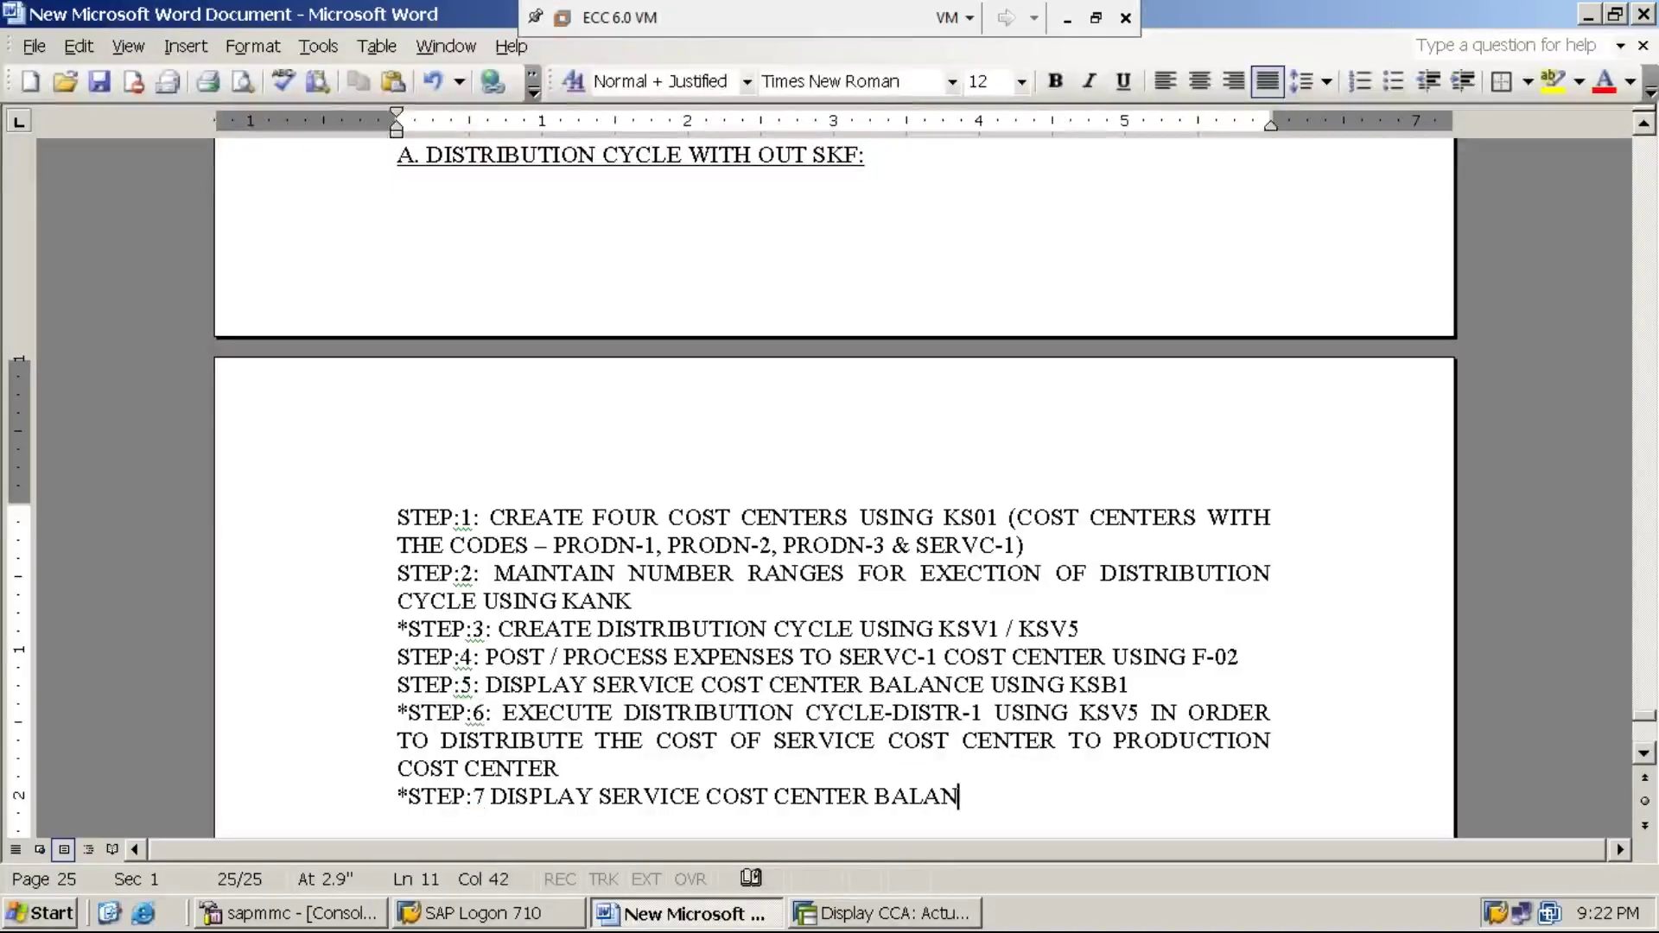
{"action": "type", "text": "CE USING KSB1"}
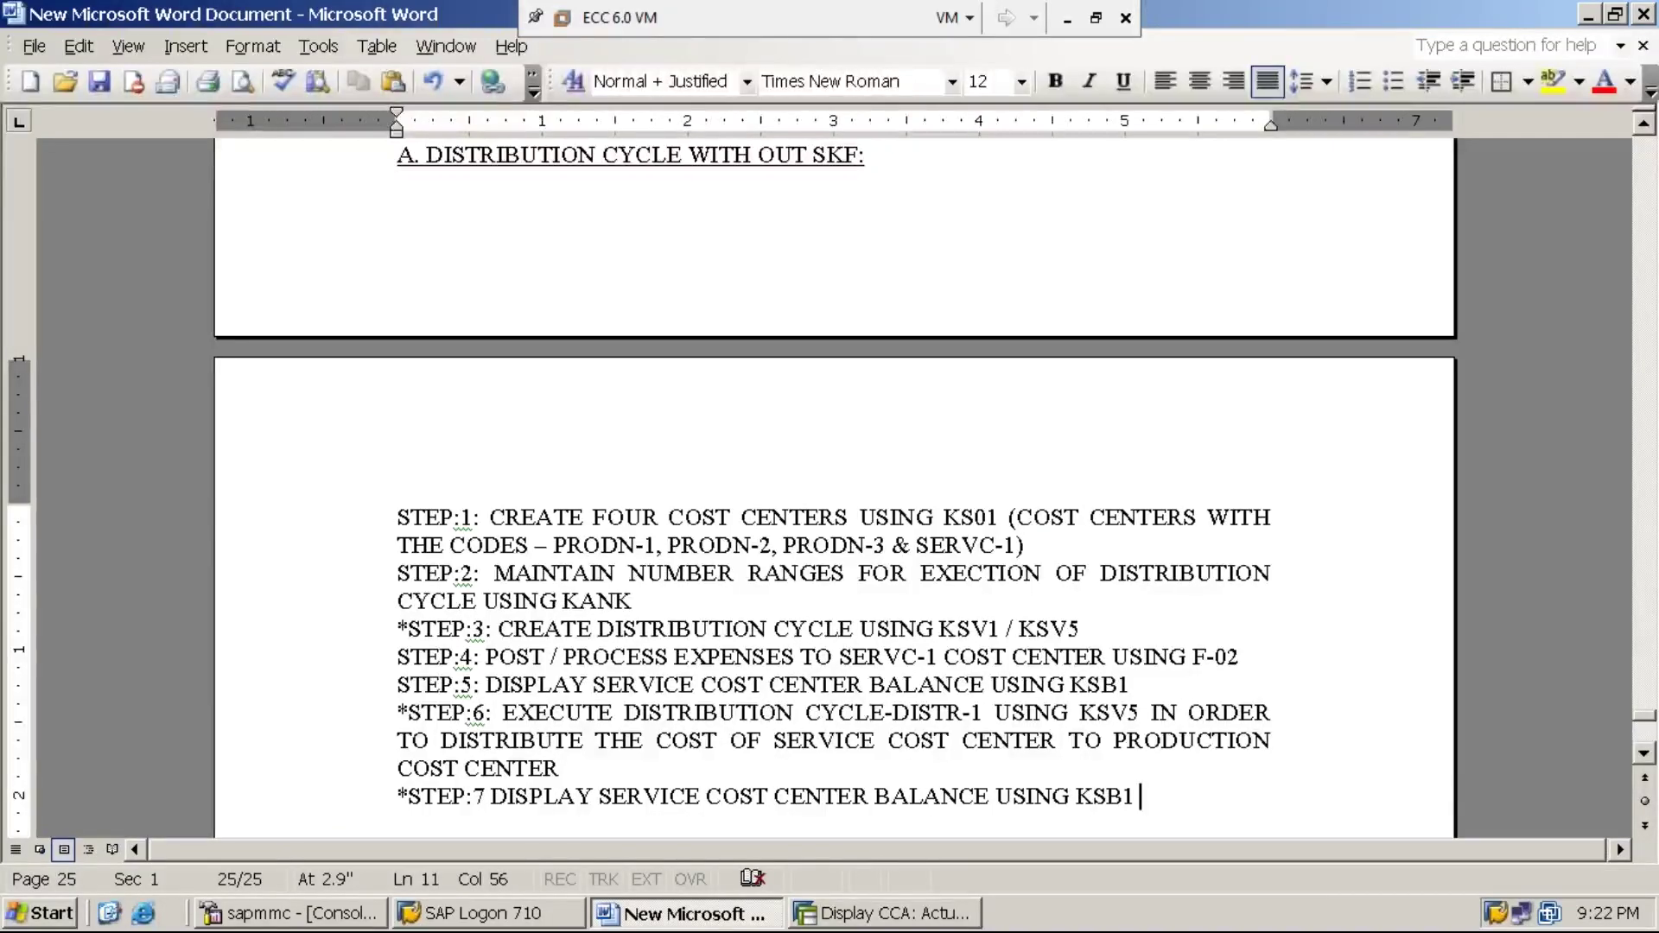
Complete the step 7 line with "AND ENSURE THAT THE BALANCE IS ZERO “0”"
{"action": "type", "text": "A"}
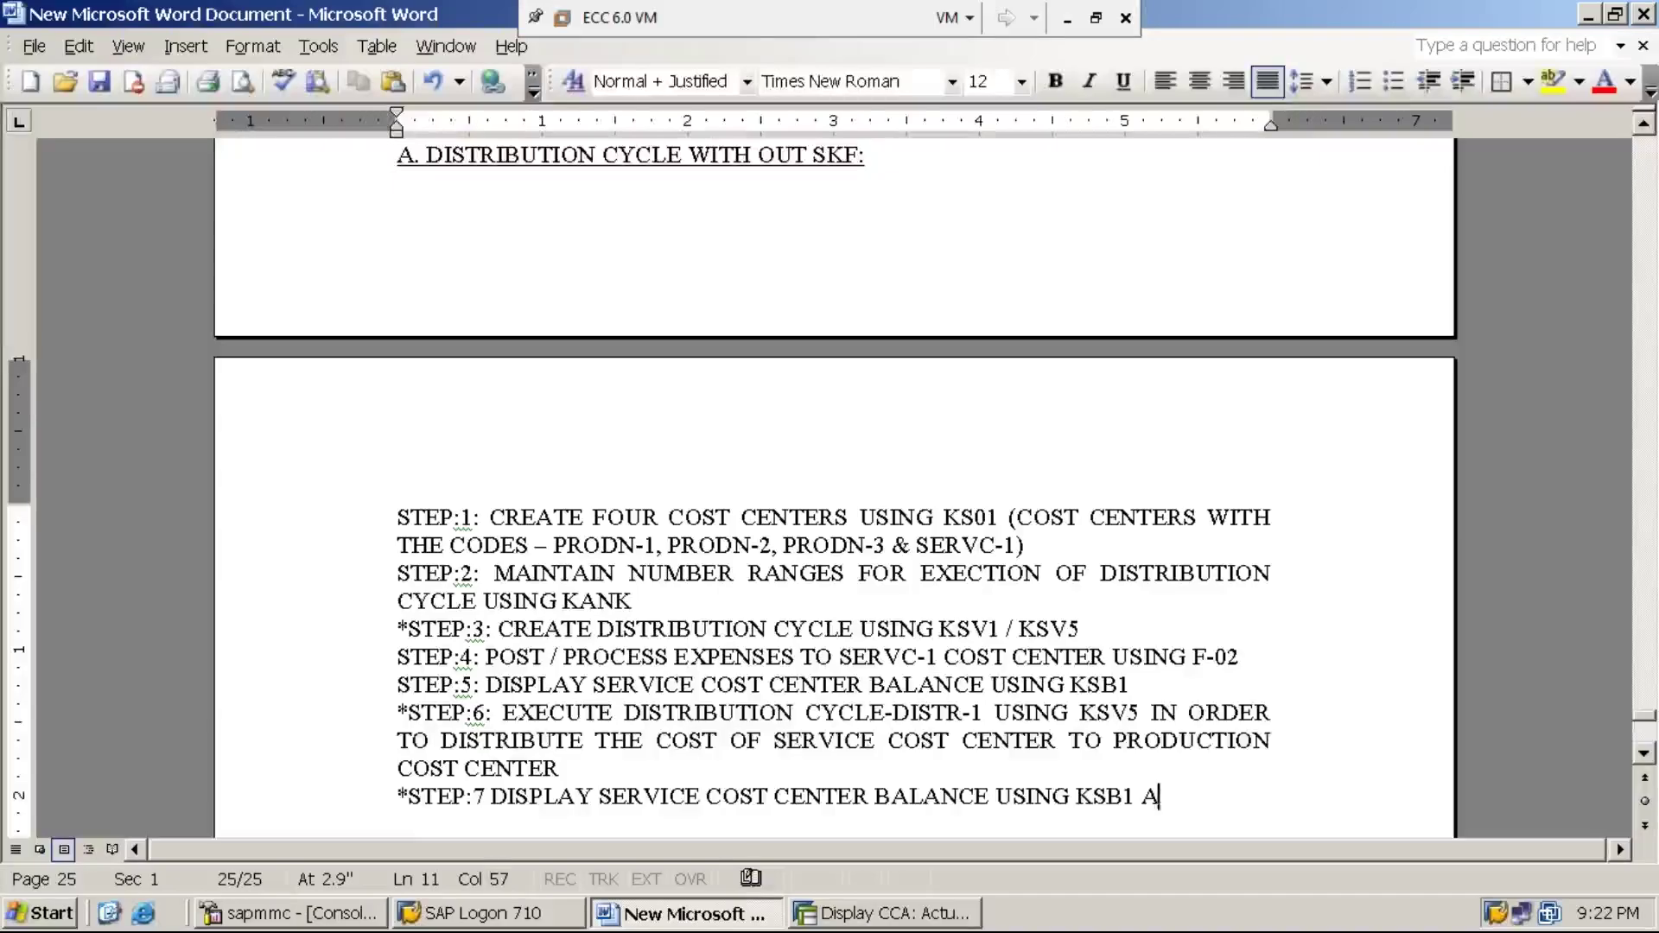
{"action": "type", "text": "ND ENS"}
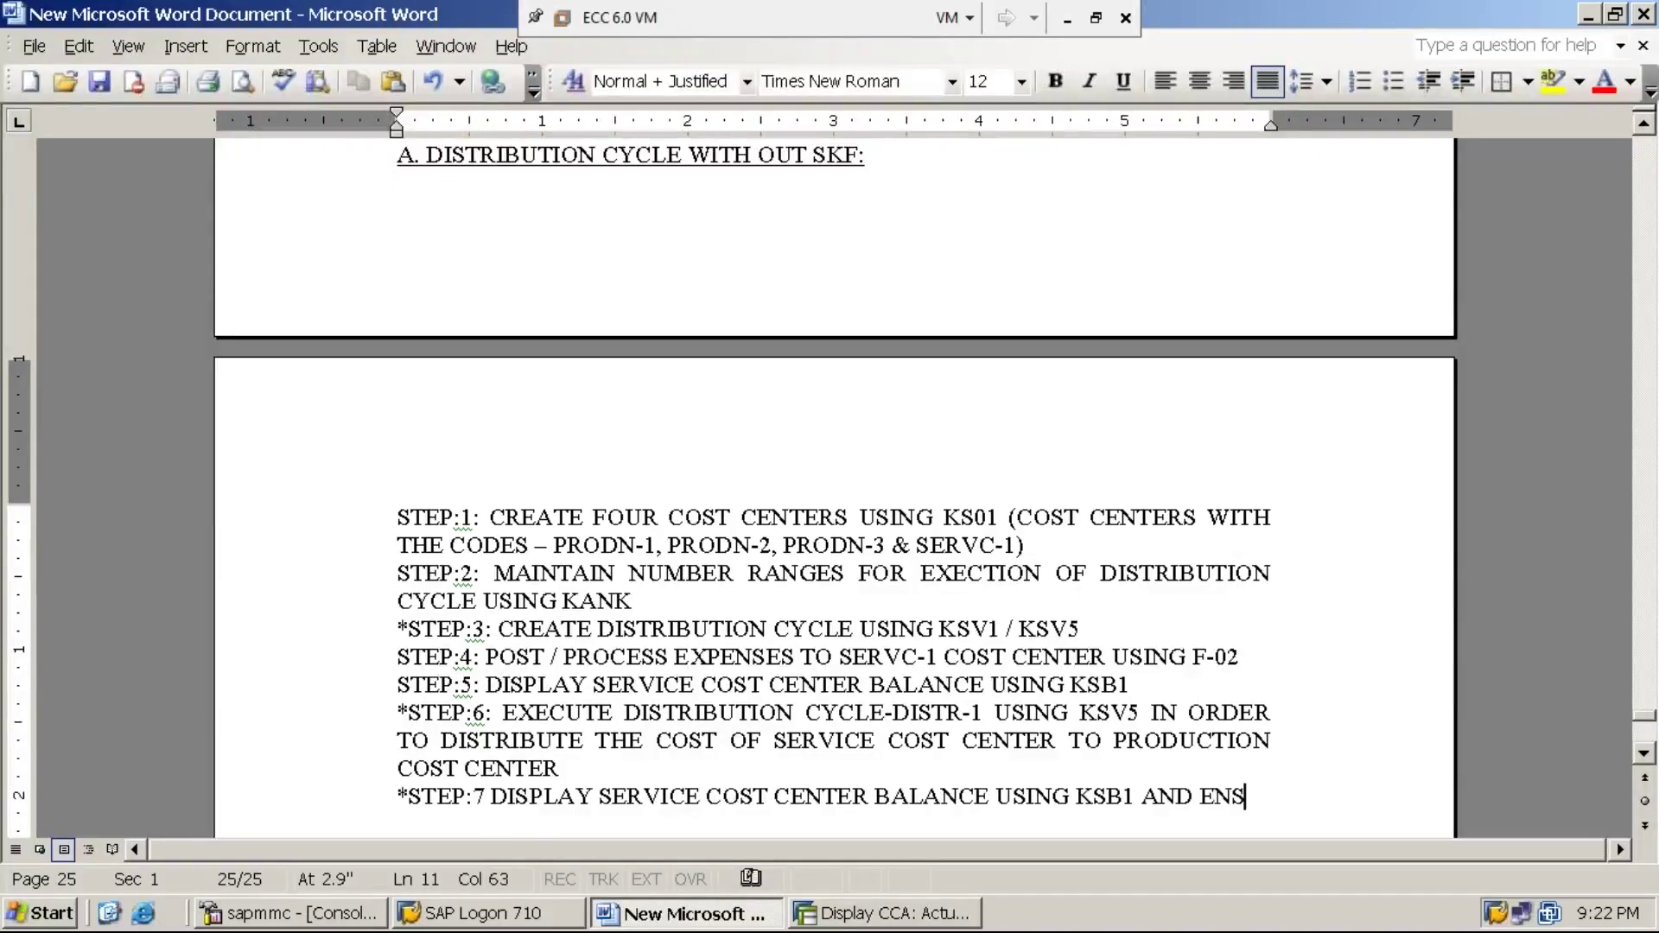
{"action": "type", "text": "URE THAT "}
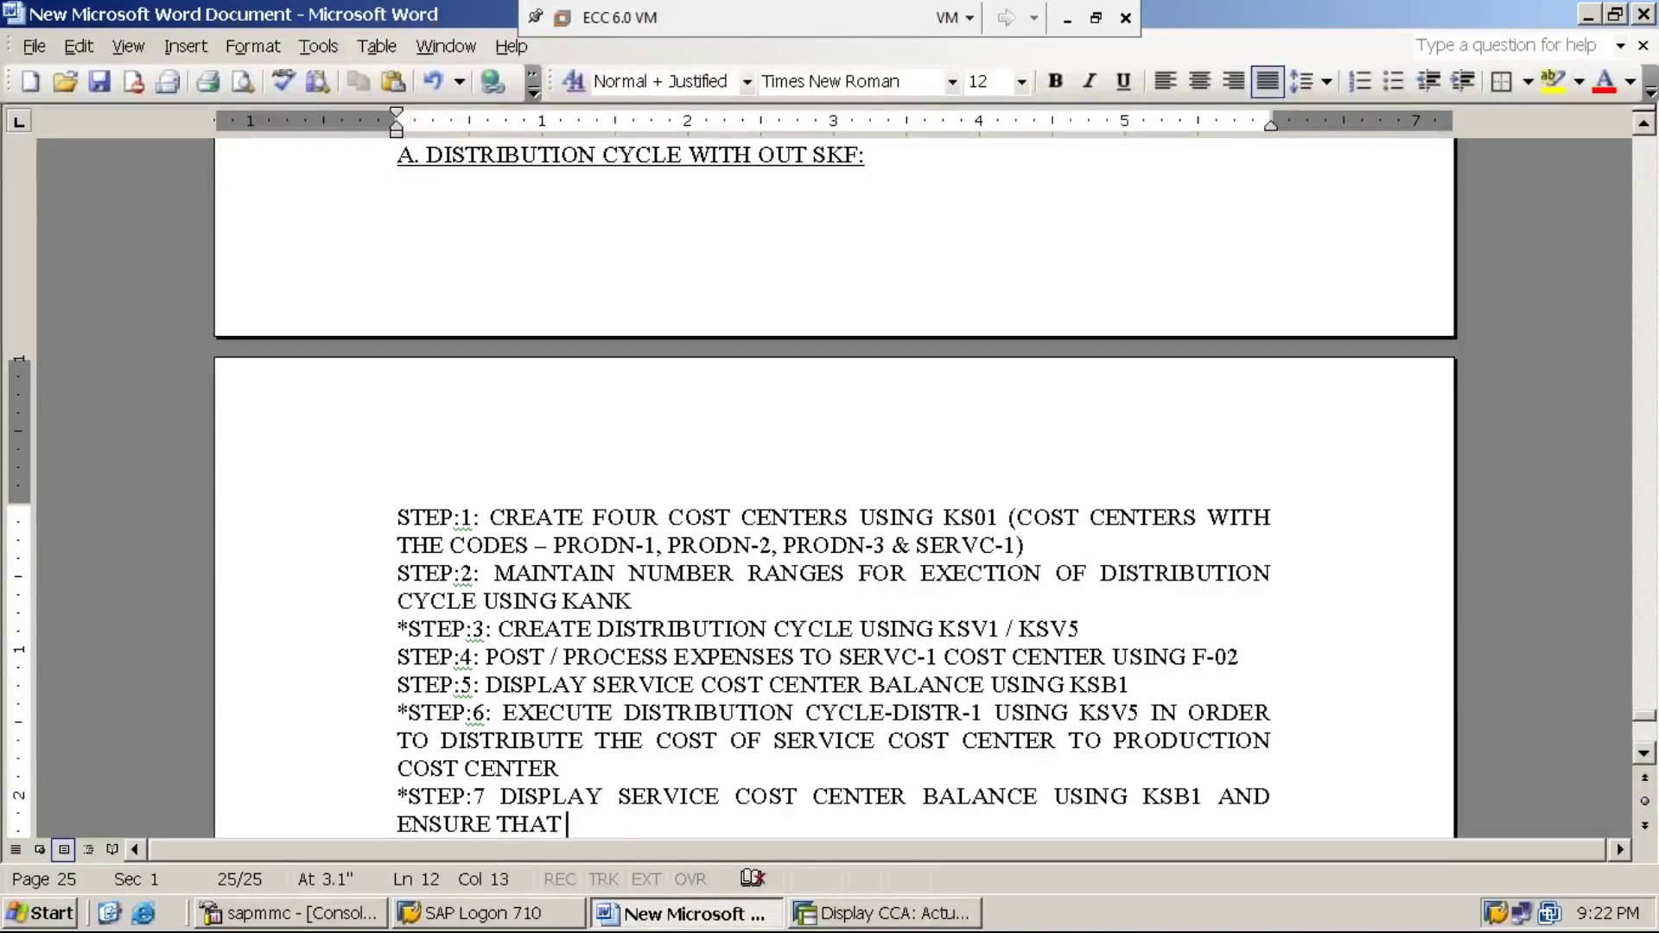
{"action": "type", "text": "TEH BAA"}
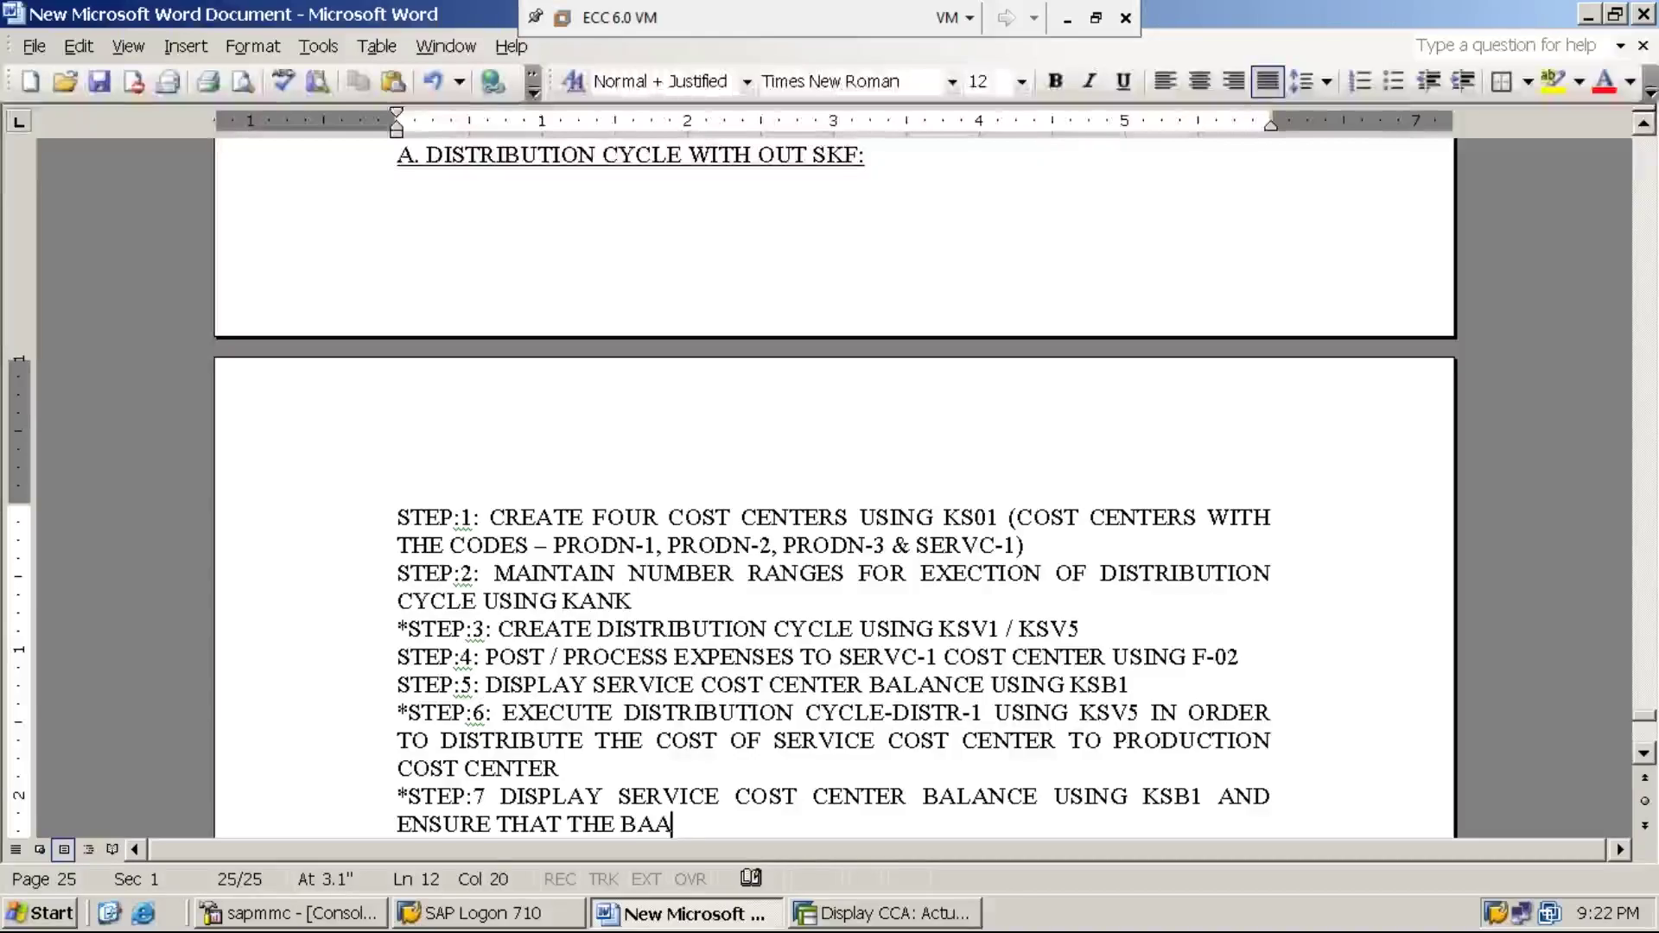
{"action": "key", "text": "BackSpace"}
{"action": "type", "text": "LANCE"}
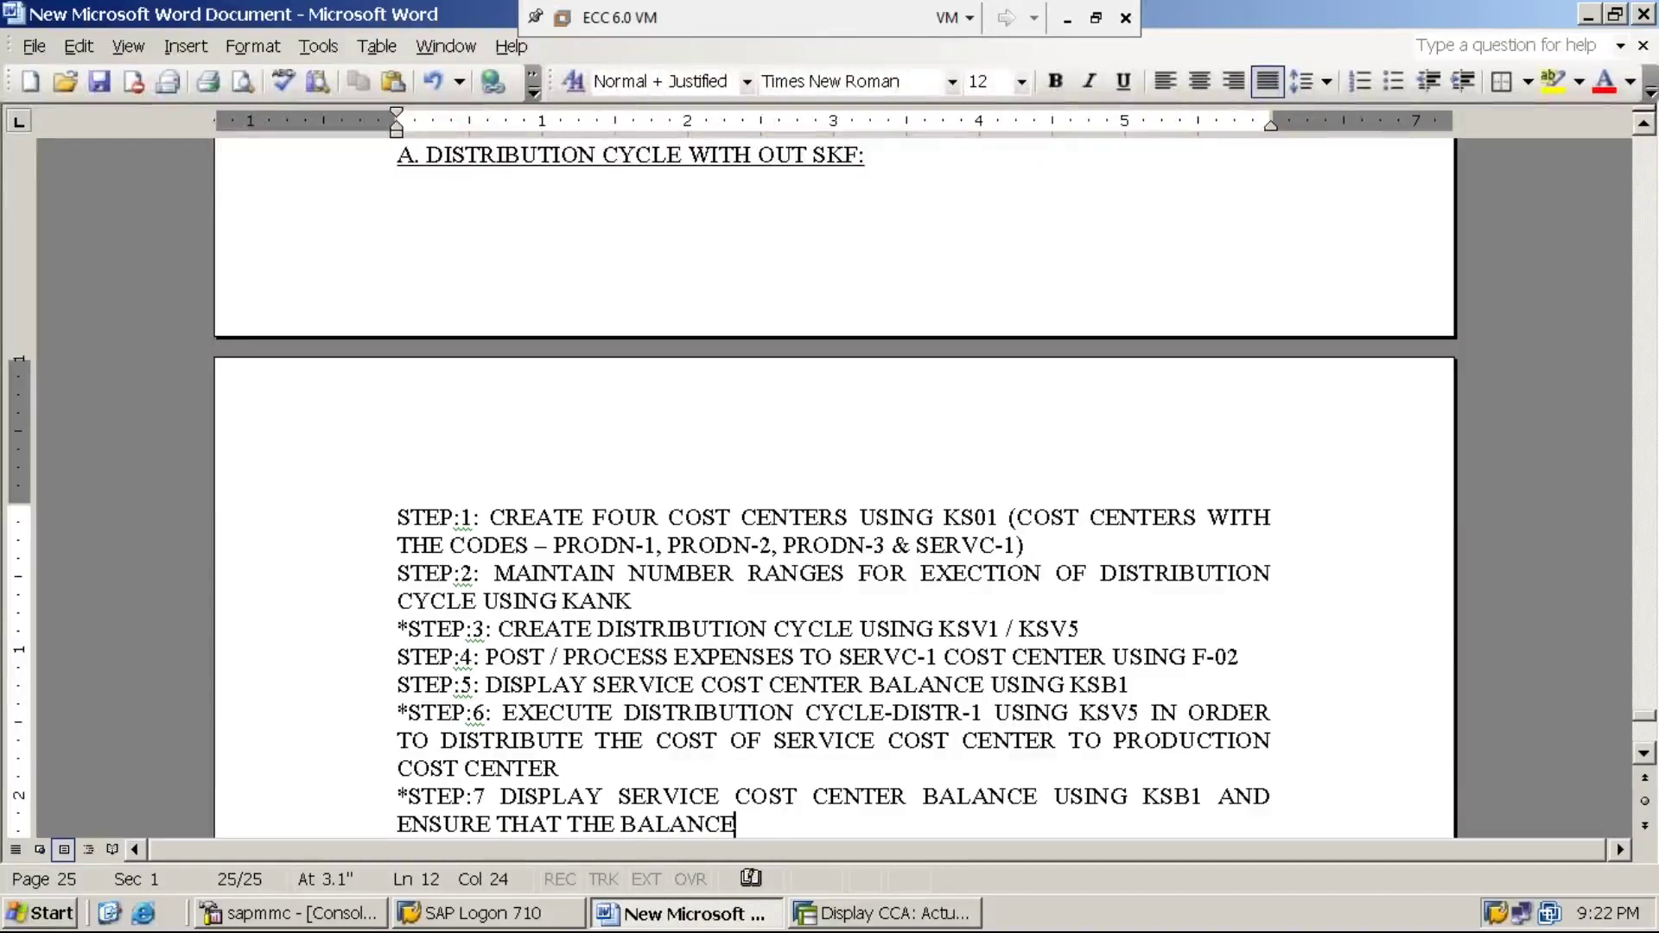
{"action": "type", "text": " IS ZE"}
{"action": "type", "text": "RO \""}
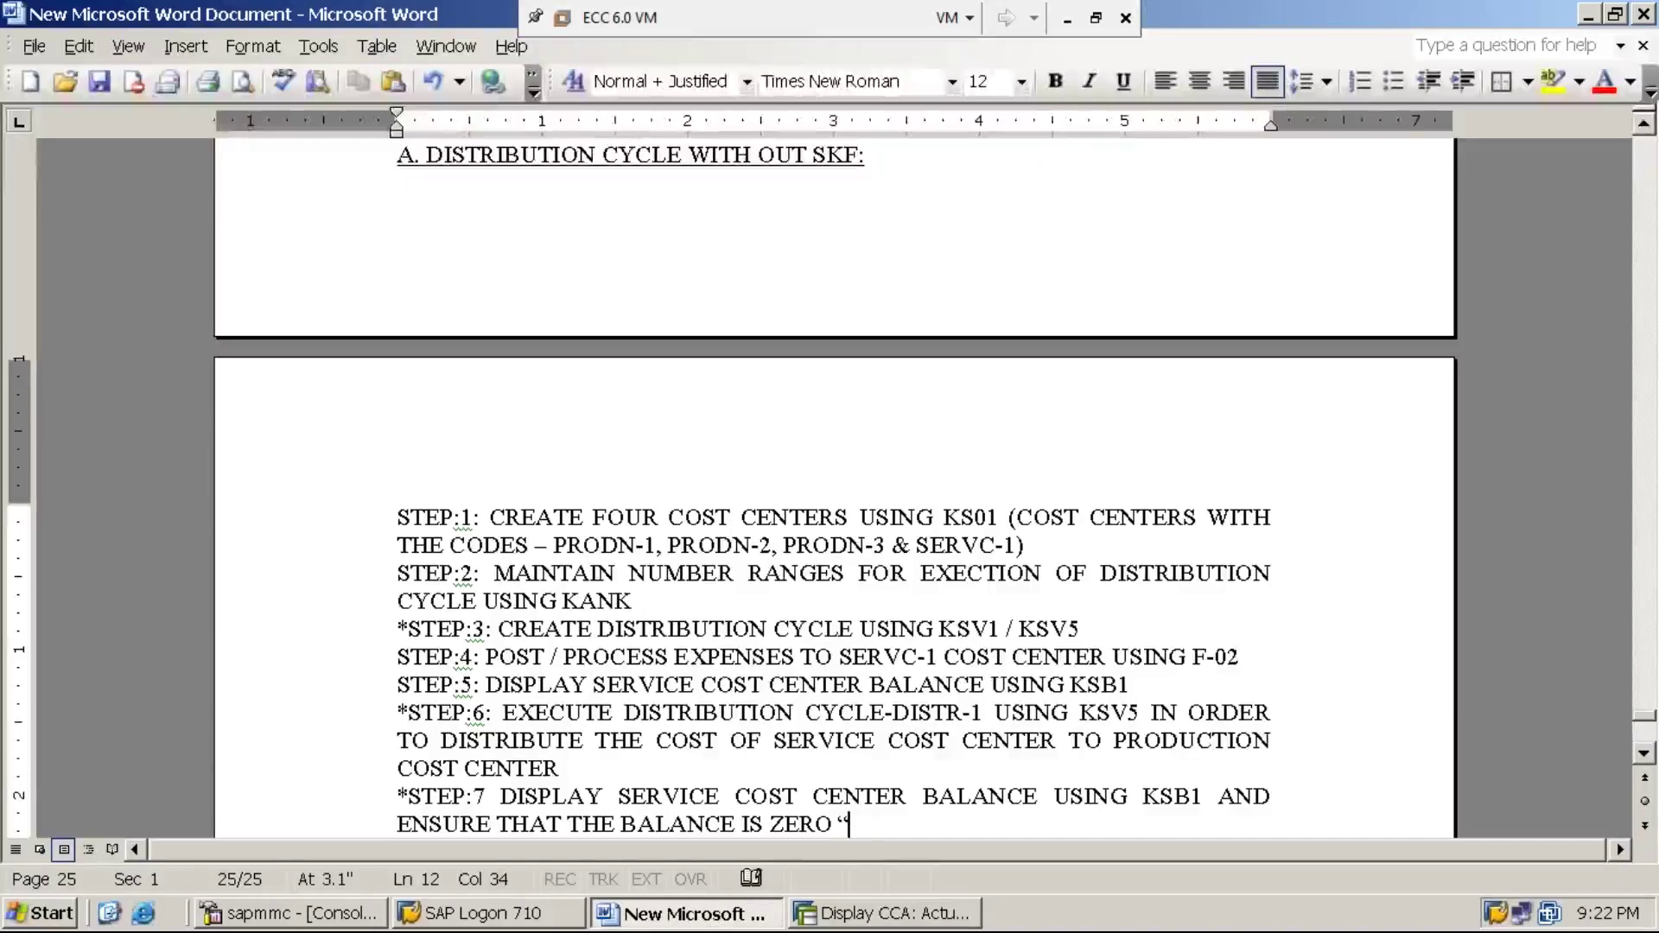
{"action": "type", "text": "0\""}
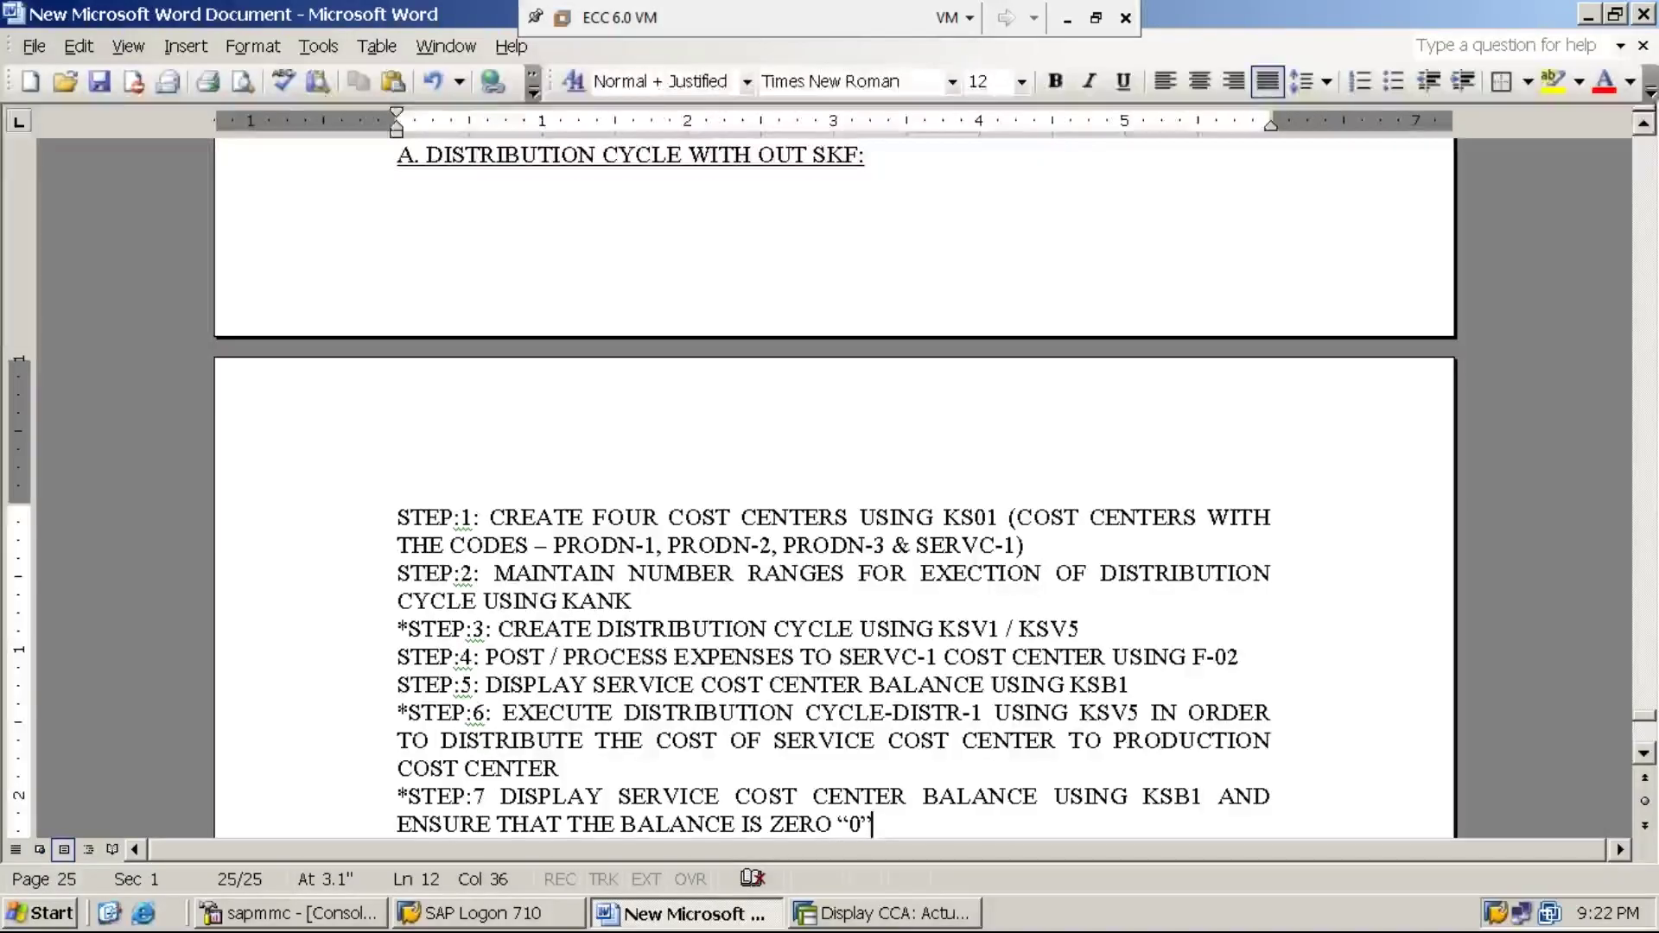
Switch back to SAP, display the actual cost line items of SERVC-1 with KSB1 and examine the three rent postings dated 31.08.2019
{"action": "left_click", "coordinate": [880, 921]}
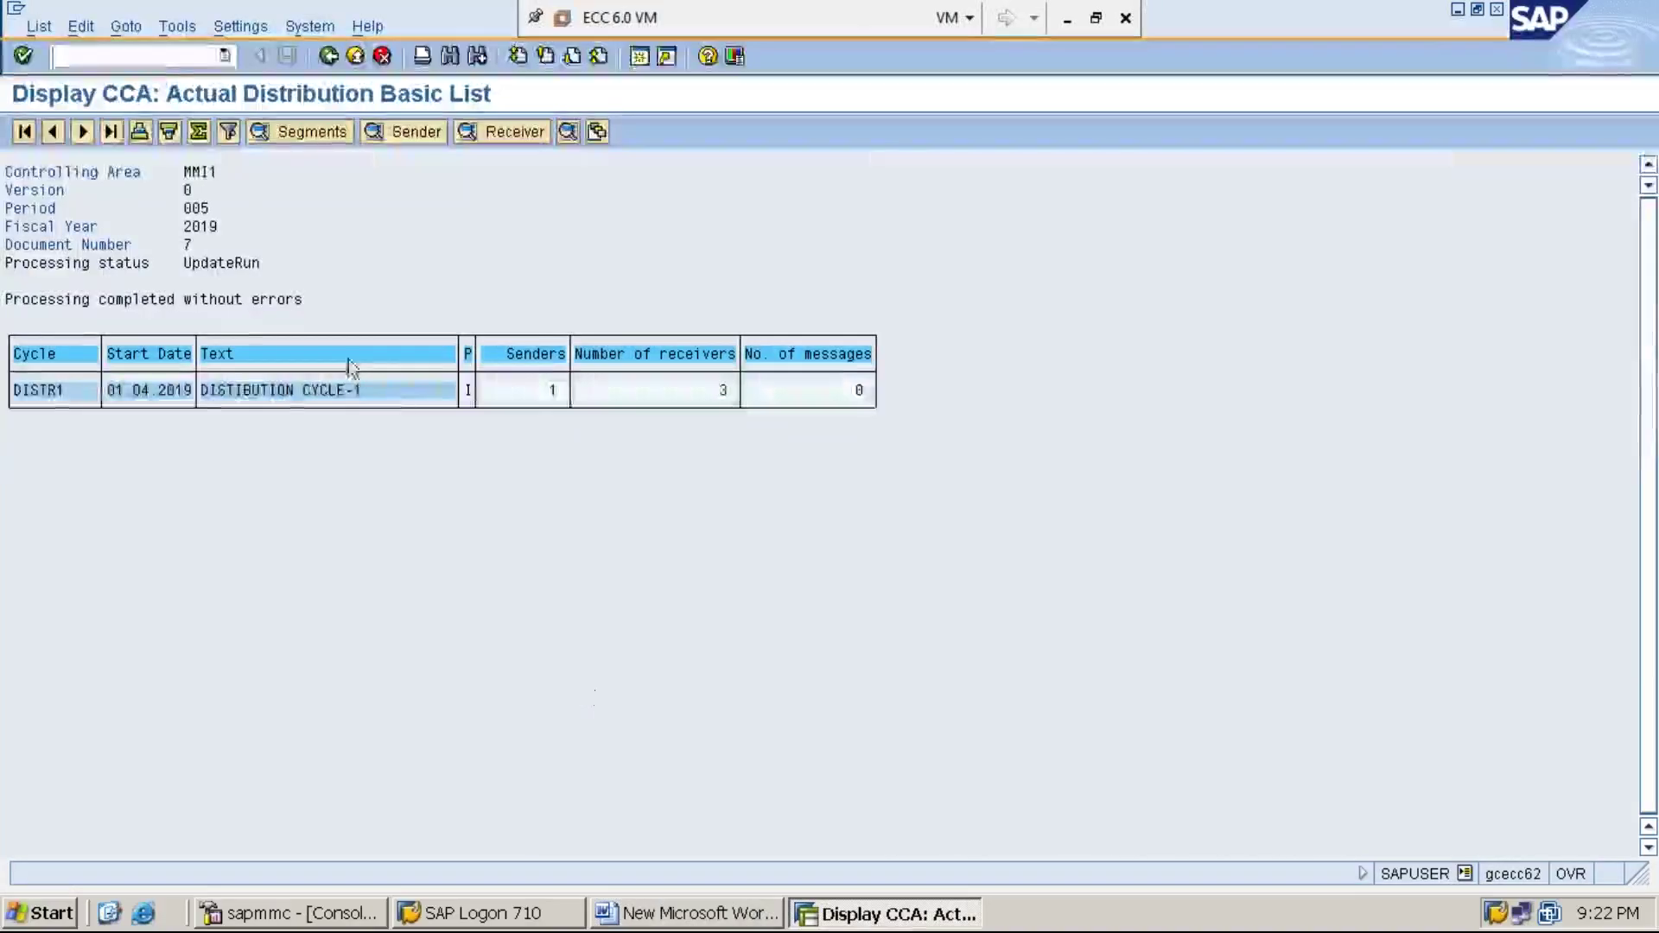
{"action": "type", "text": "/n"}
{"action": "key", "text": "Return"}
{"action": "type", "text": "KSB1"}
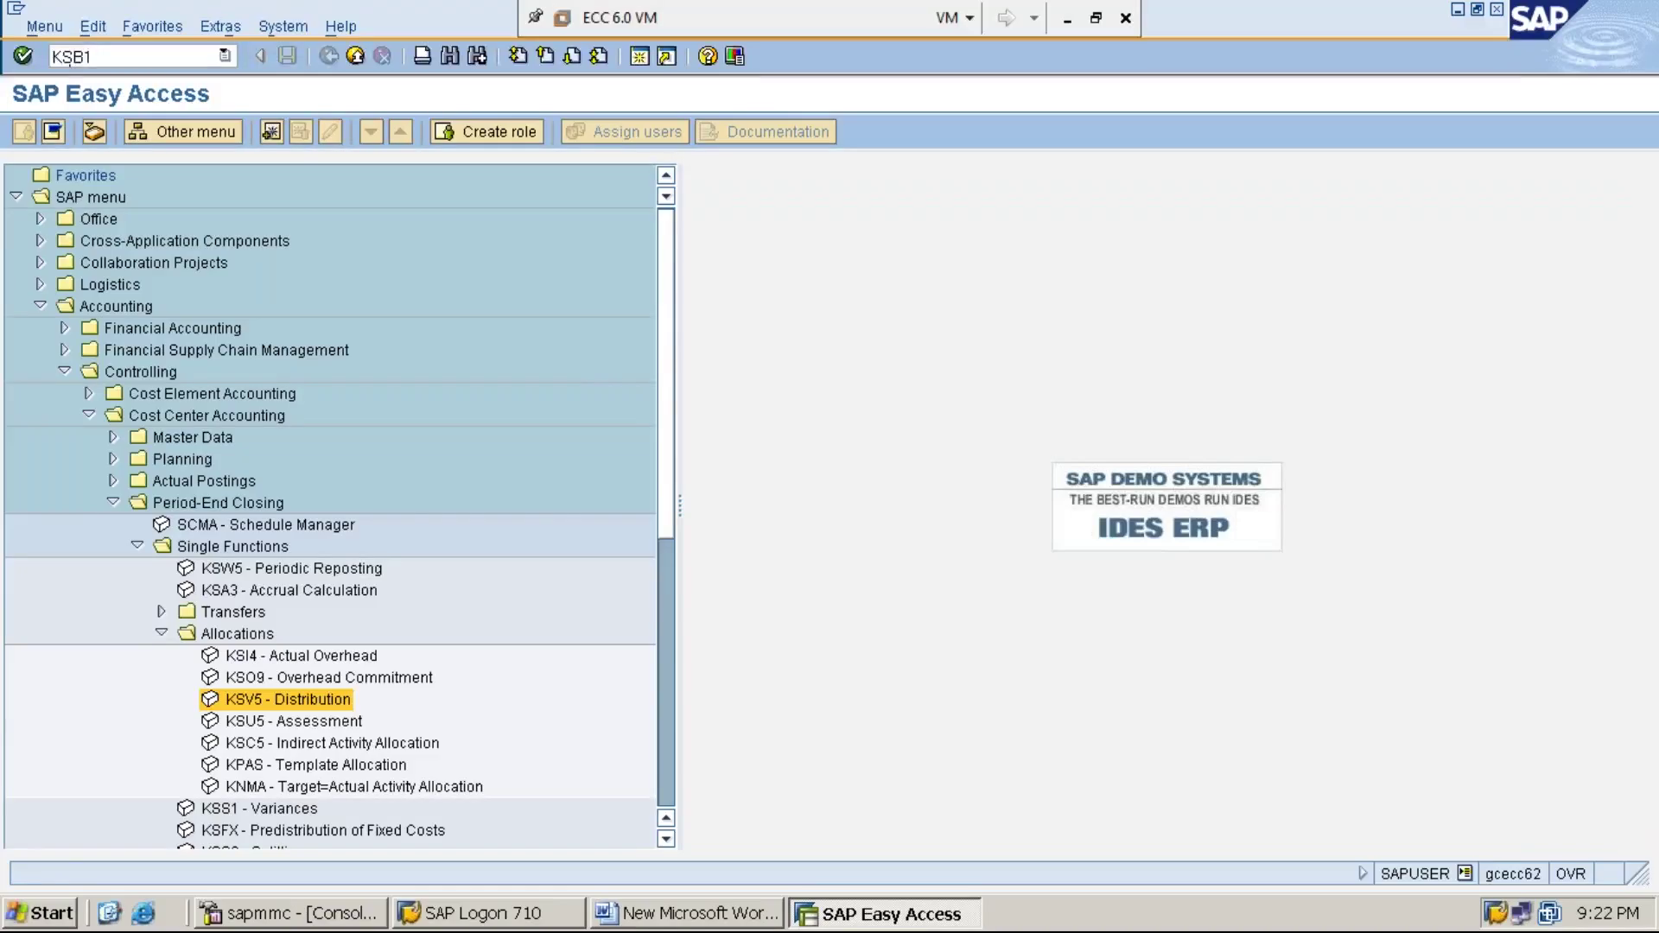
{"action": "key", "text": "Return"}
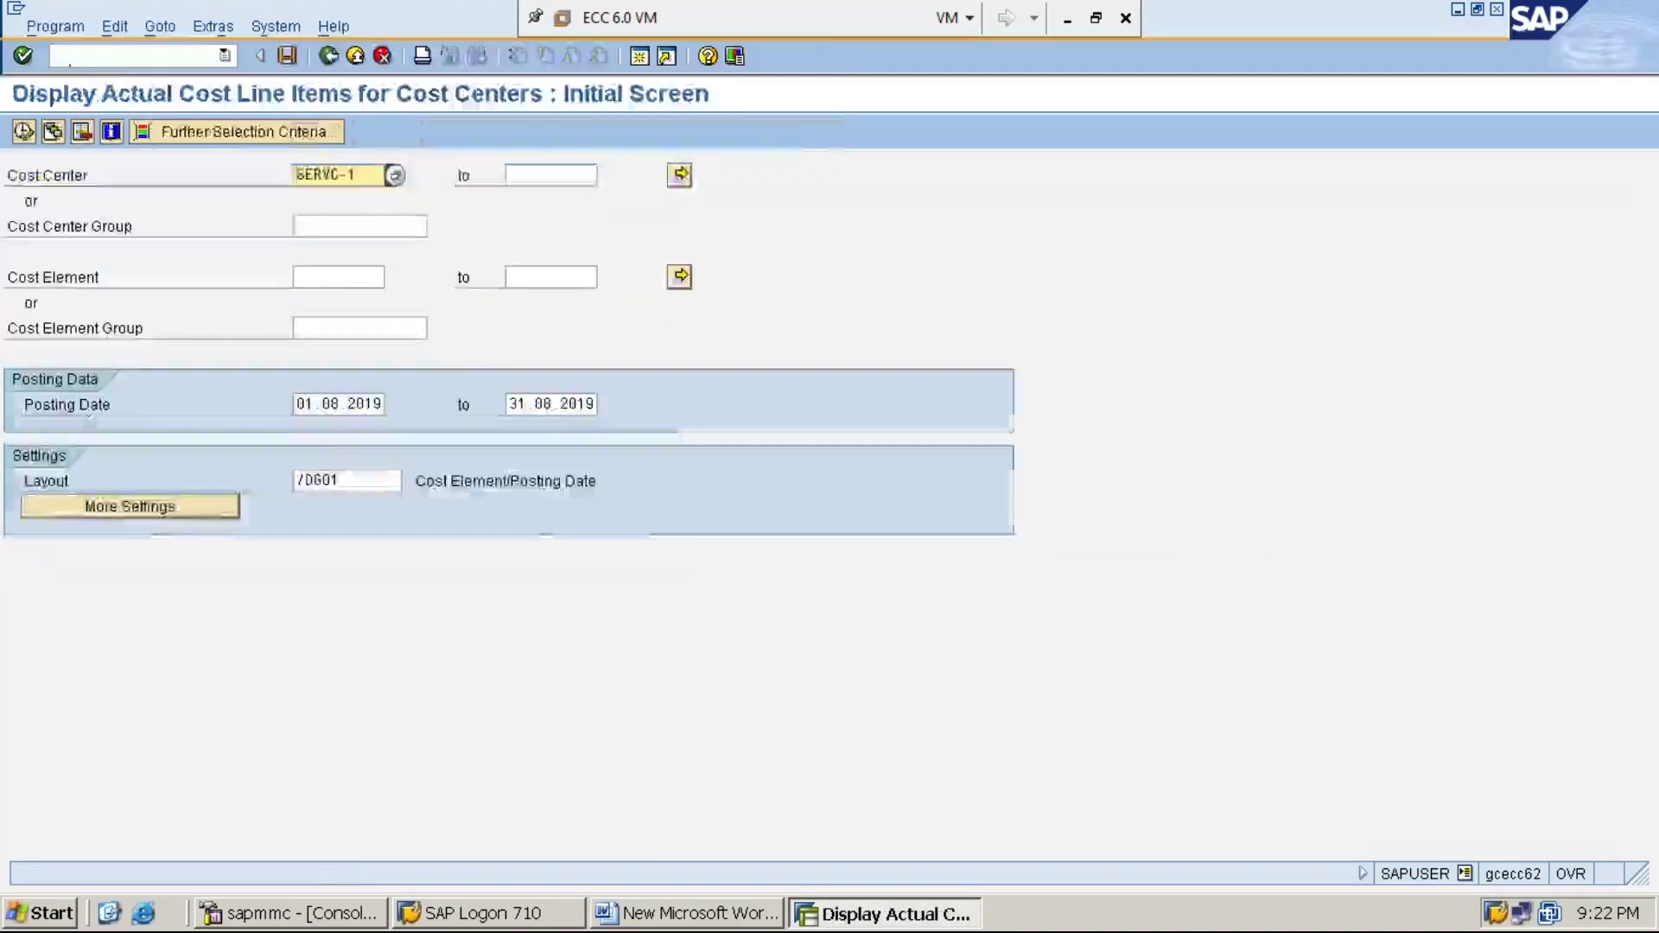
{"action": "left_click", "coordinate": [374, 175]}
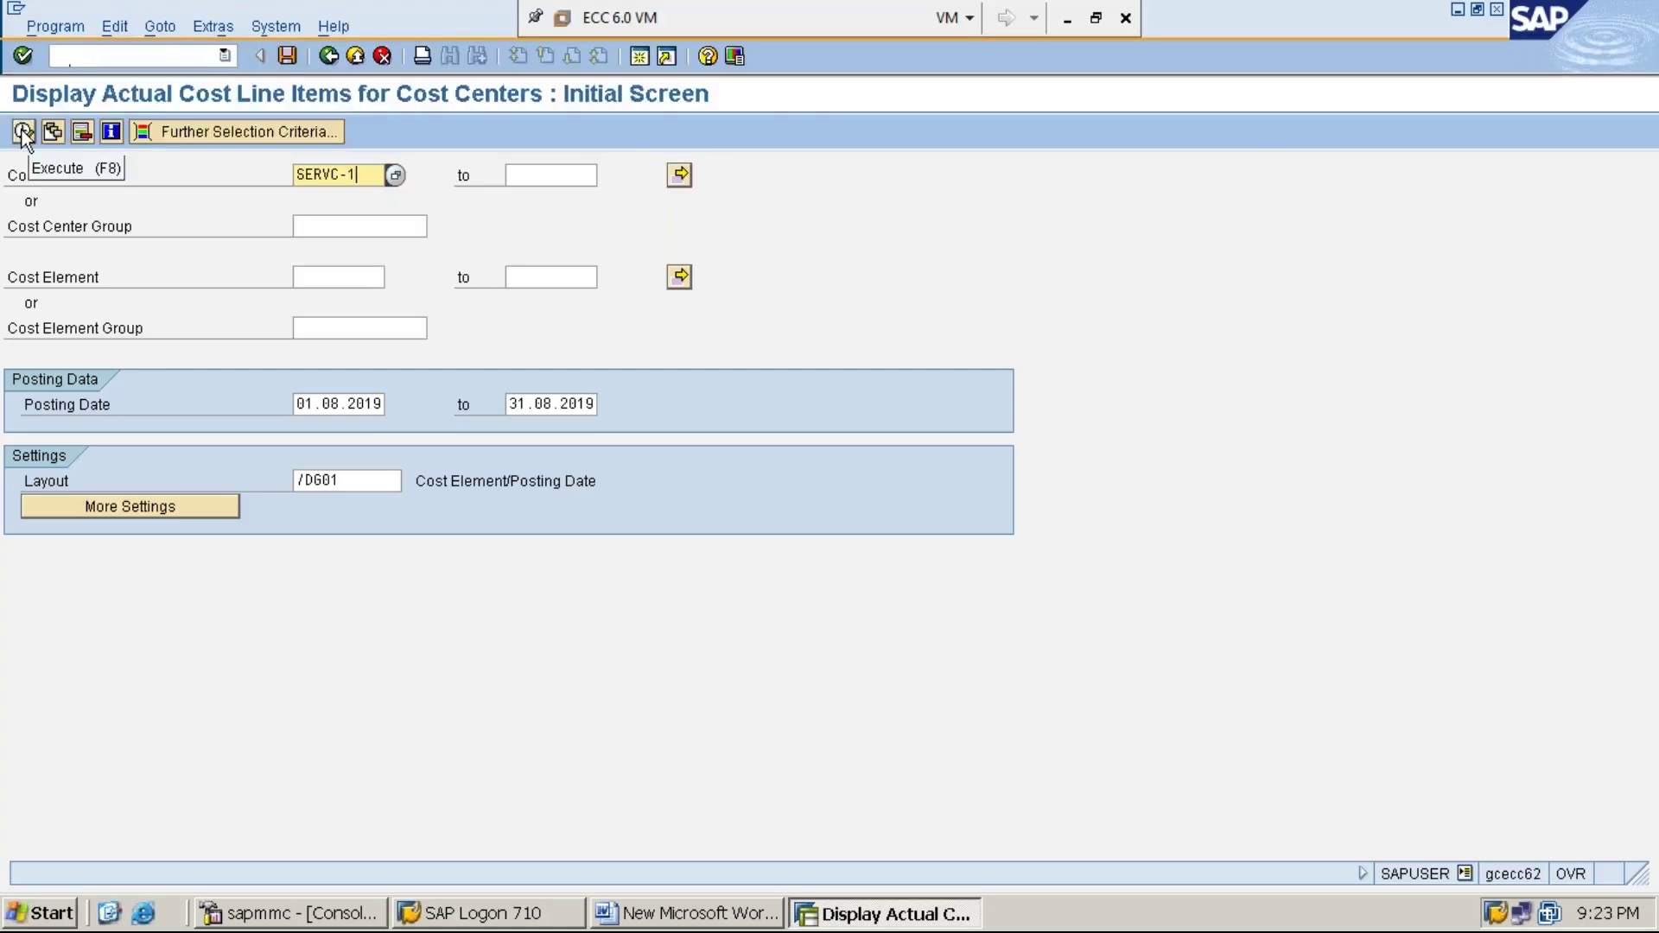
{"action": "left_click", "coordinate": [24, 133]}
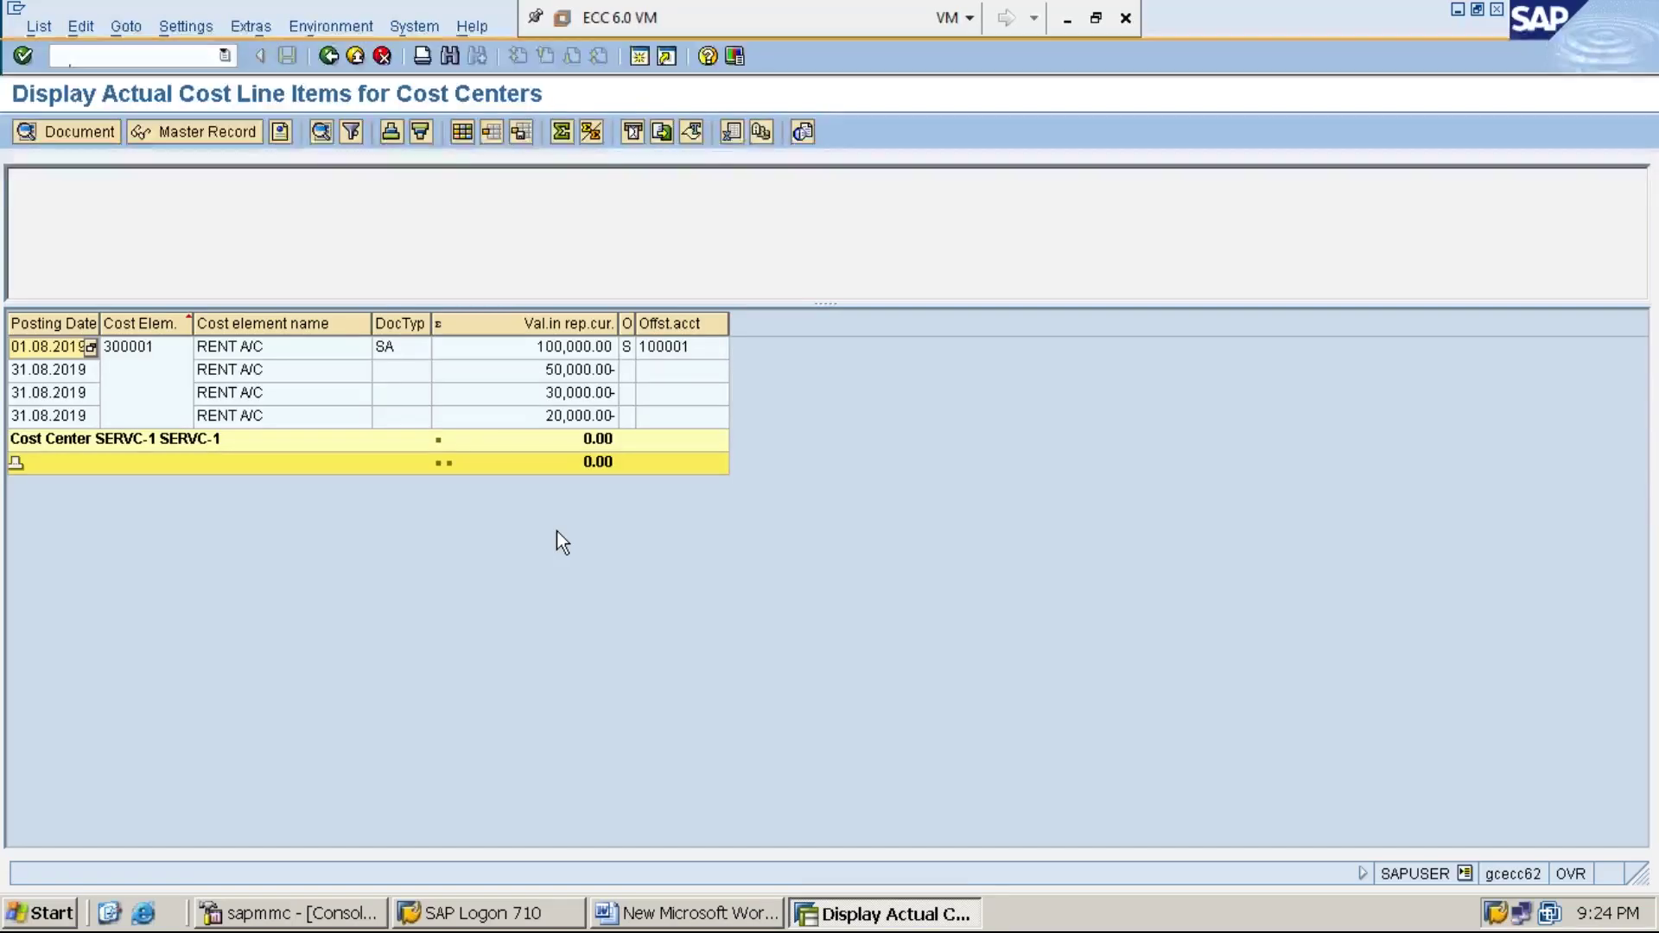
{"action": "left_click", "coordinate": [576, 371]}
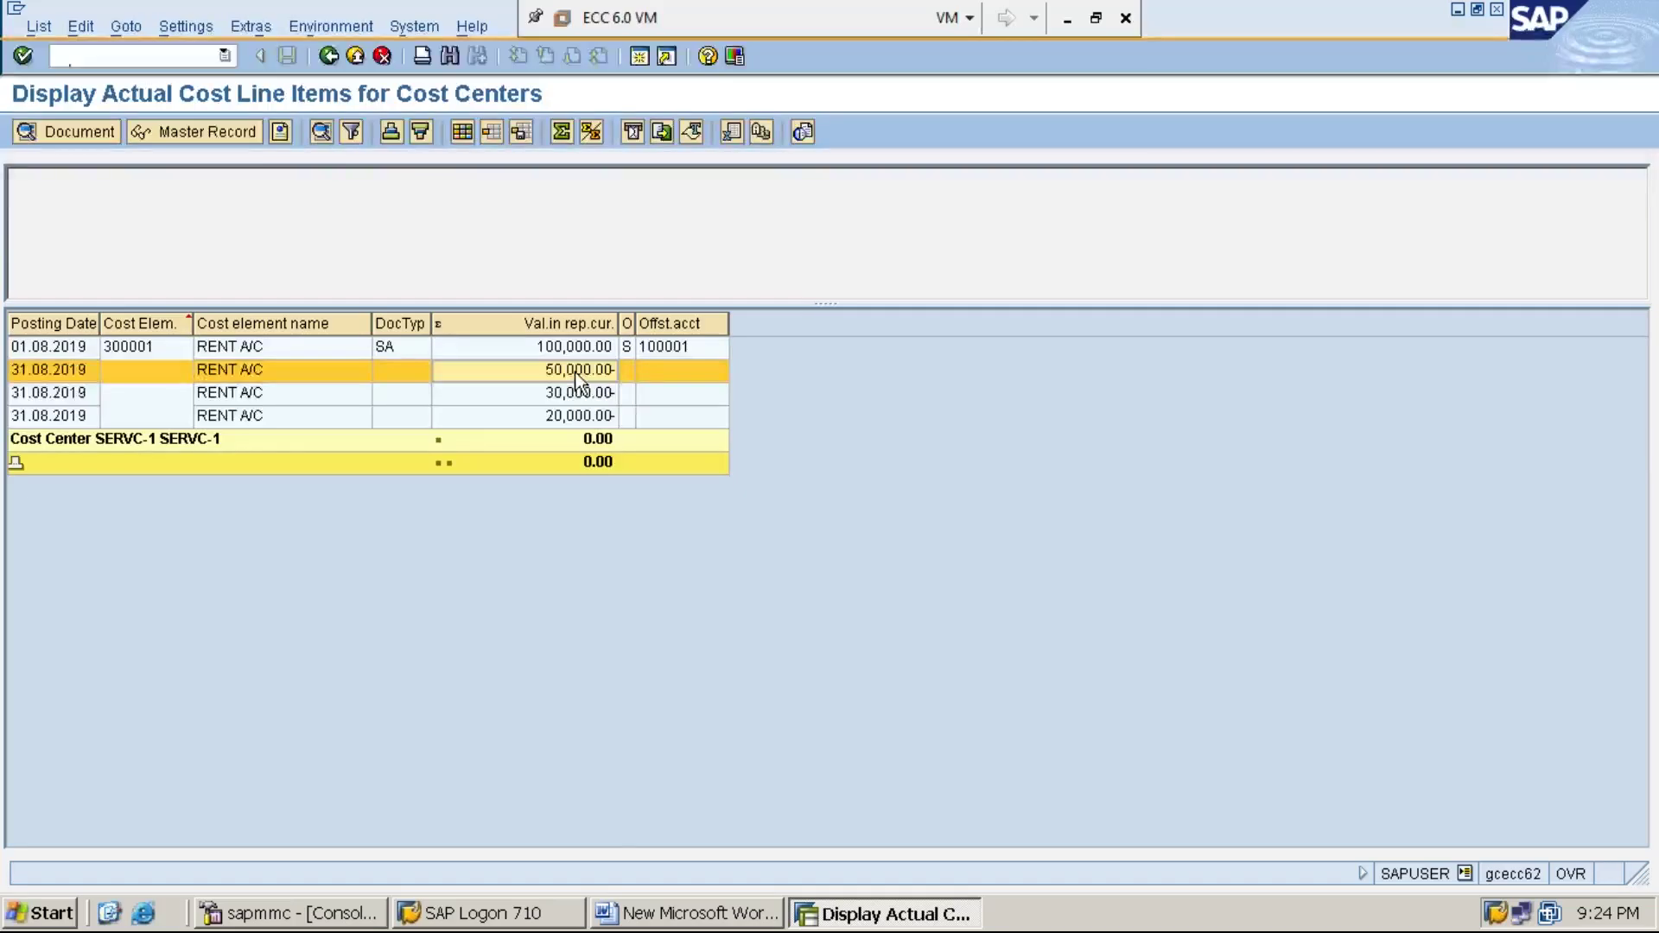
{"action": "left_click", "coordinate": [583, 394]}
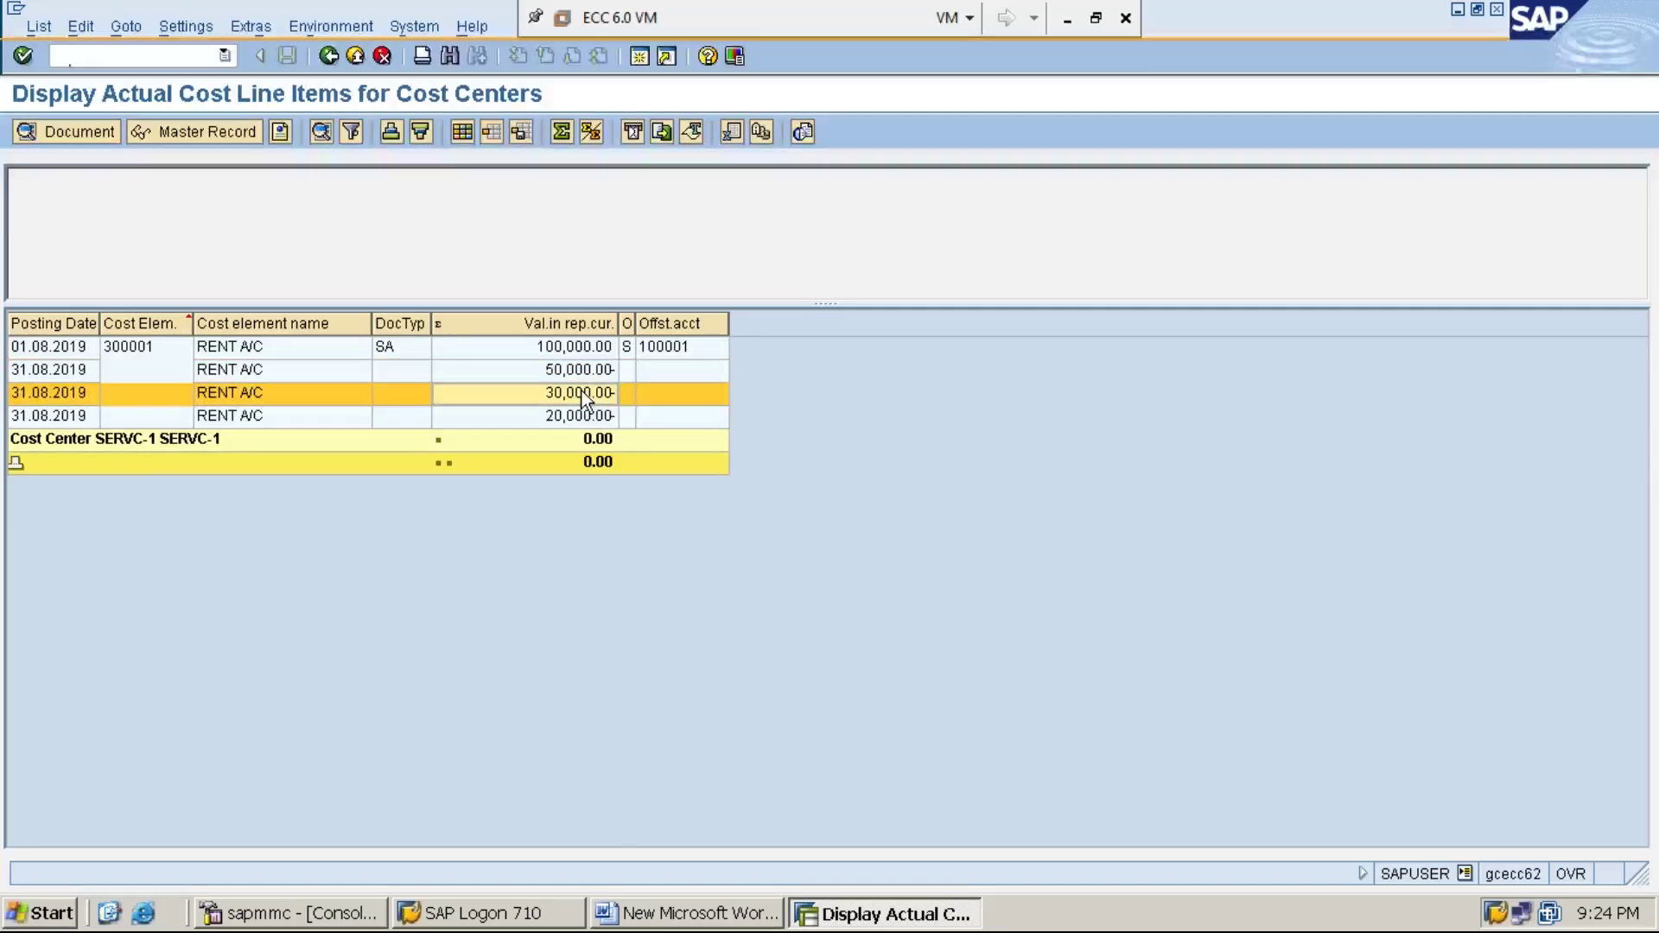
{"action": "left_click", "coordinate": [582, 415]}
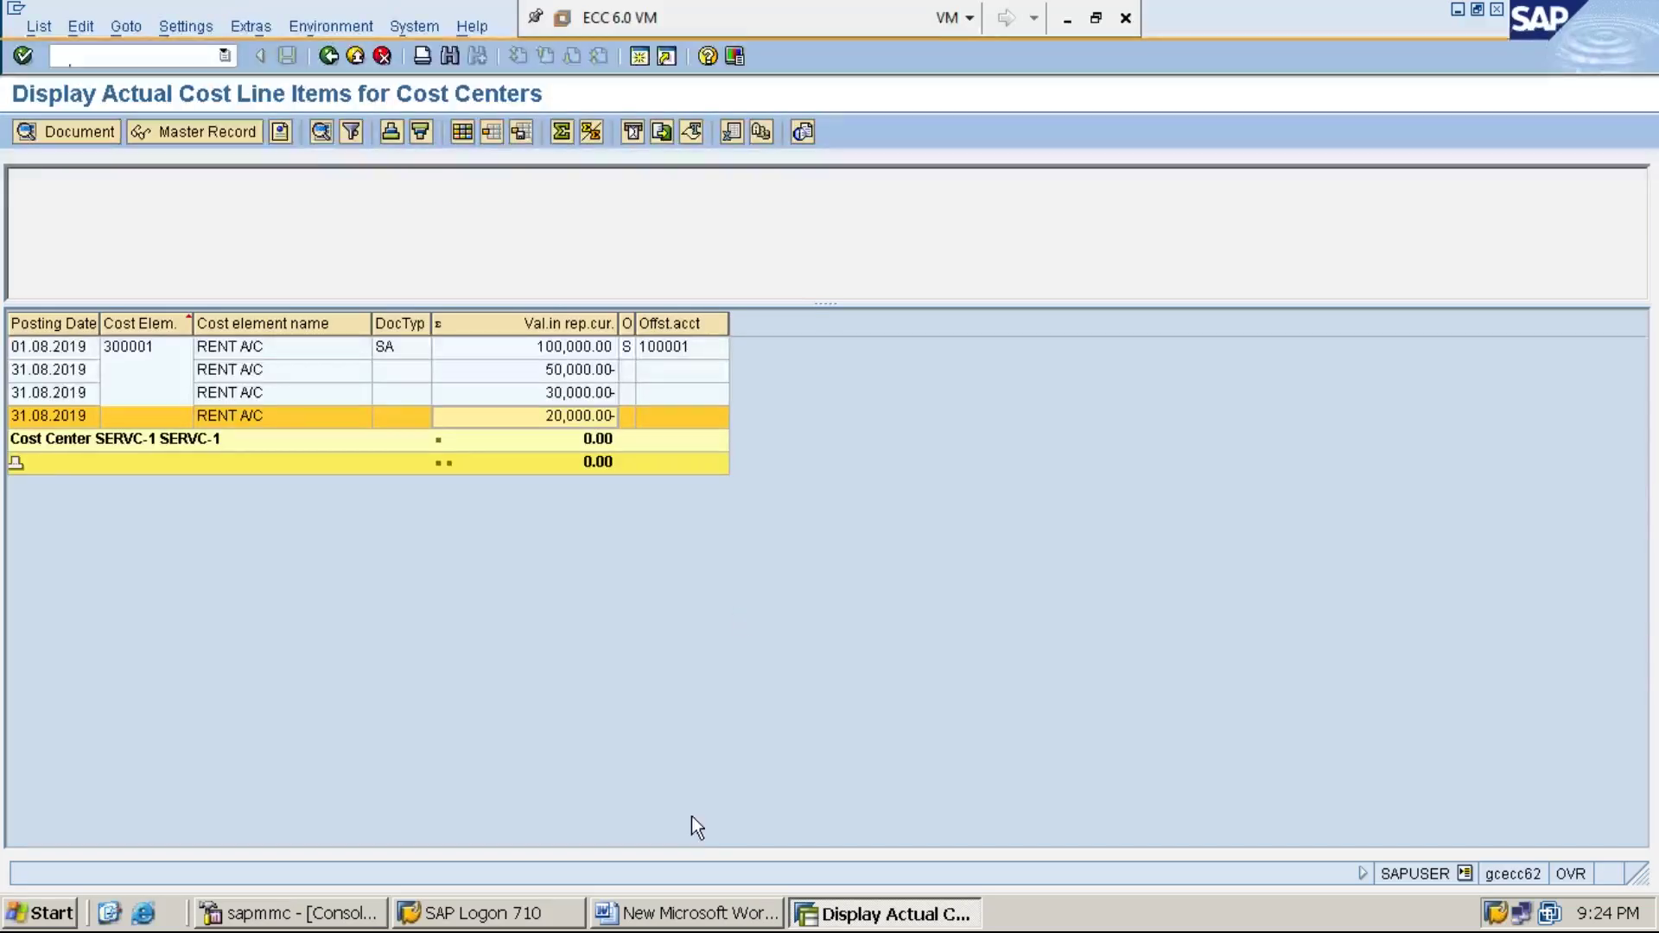
Switch to the Word document and add a new last line "*STEP:8: DISPLAY PRODUCTION COST CENTERS BALANCE USING KSB1"
{"action": "left_click", "coordinate": [717, 916]}
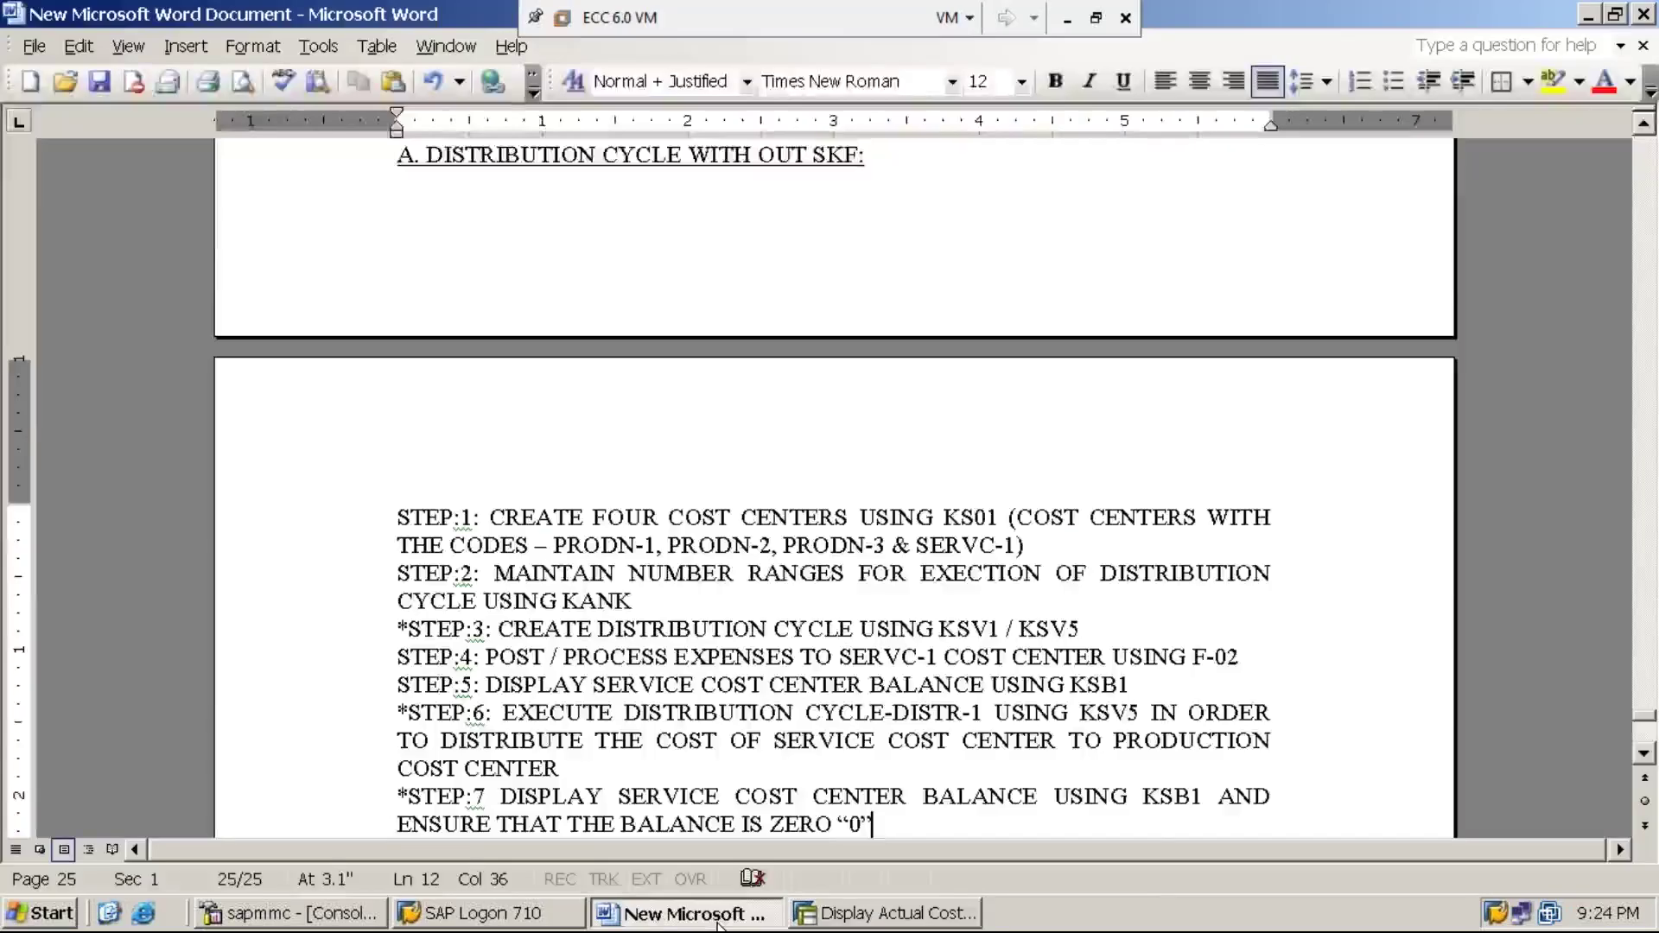
{"action": "scroll", "coordinate": [717, 925], "scroll_direction": "down", "scroll_amount": 1}
{"action": "type", "text": "*"}
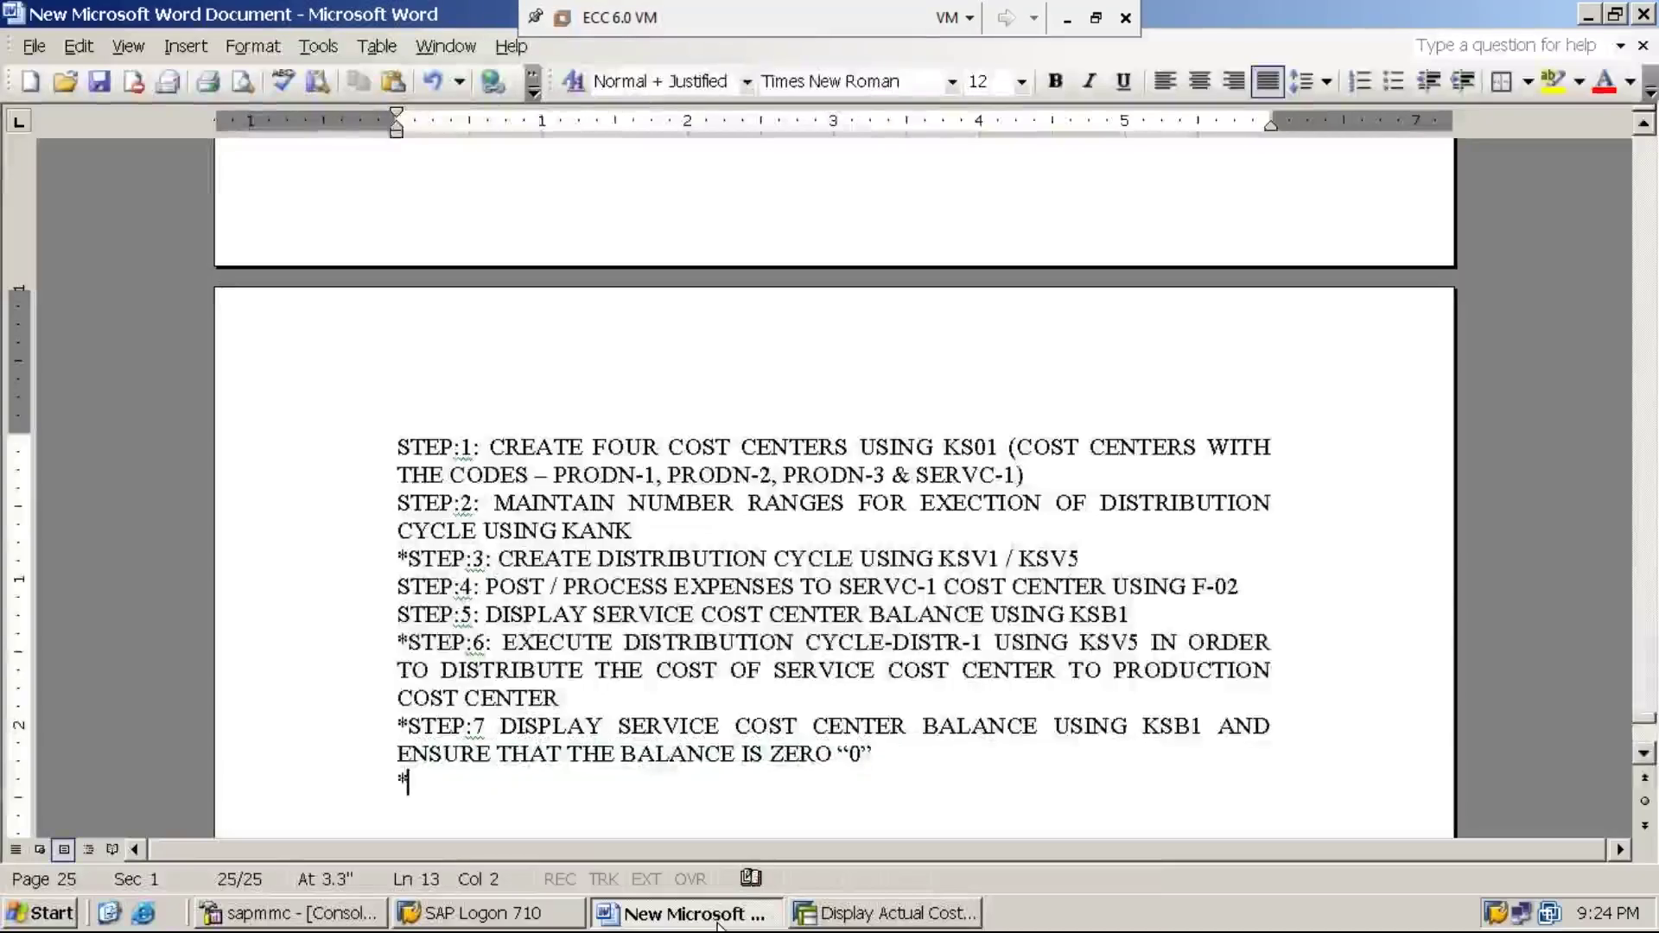
{"action": "type", "text": "STEP:"}
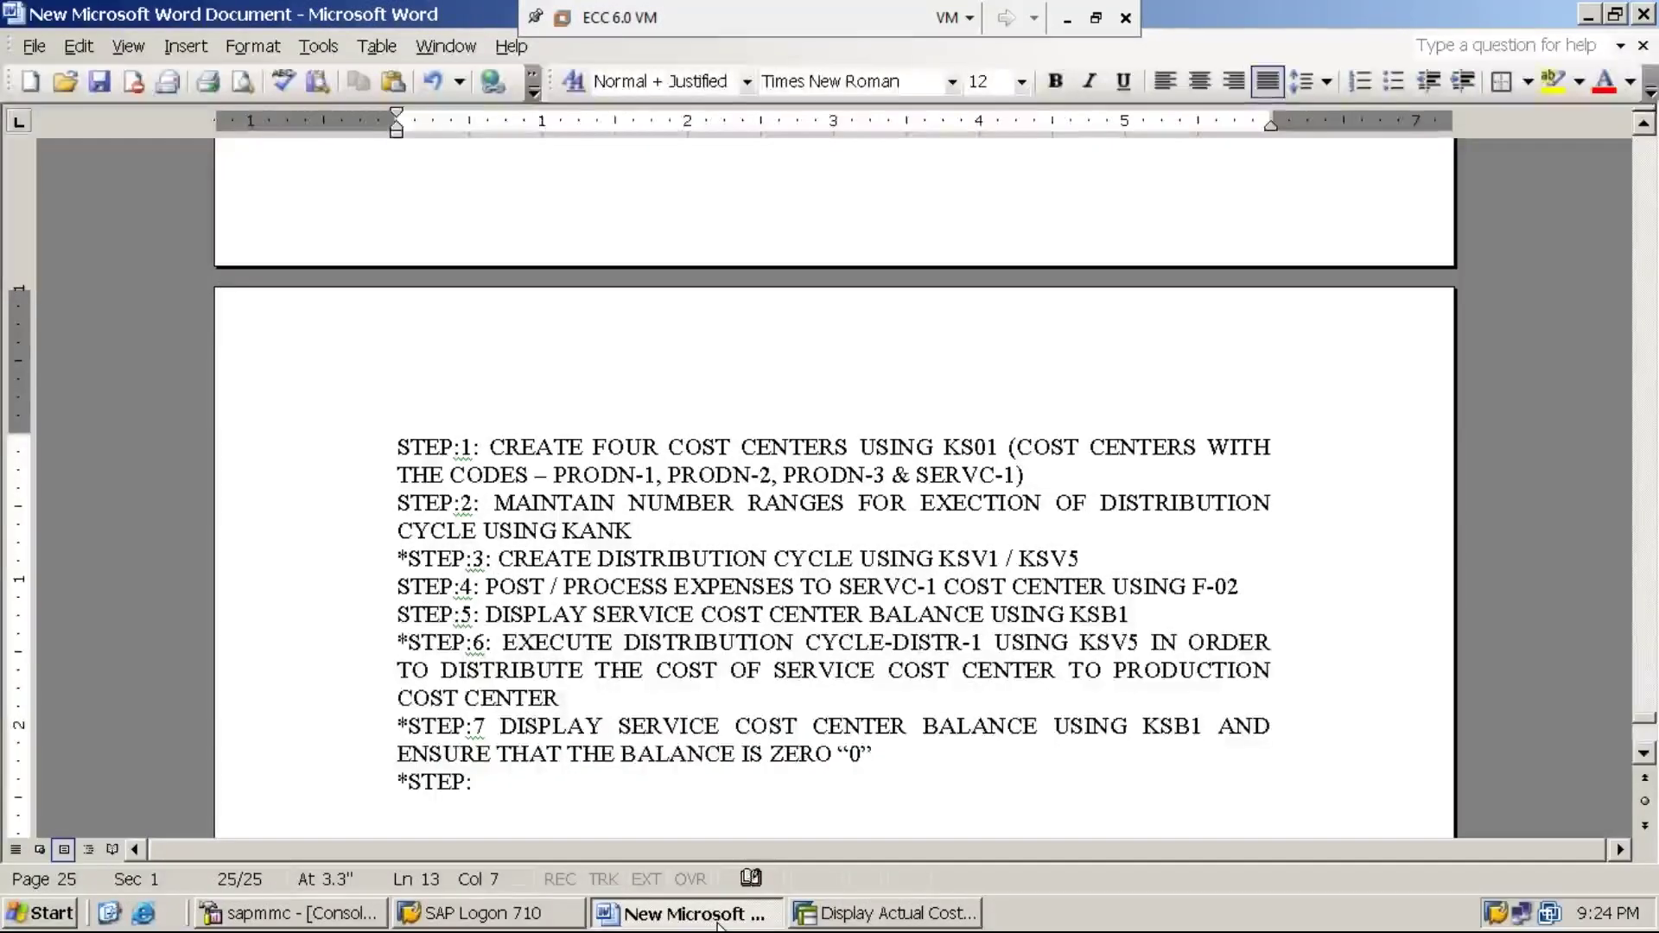
{"action": "type", "text": "8: "}
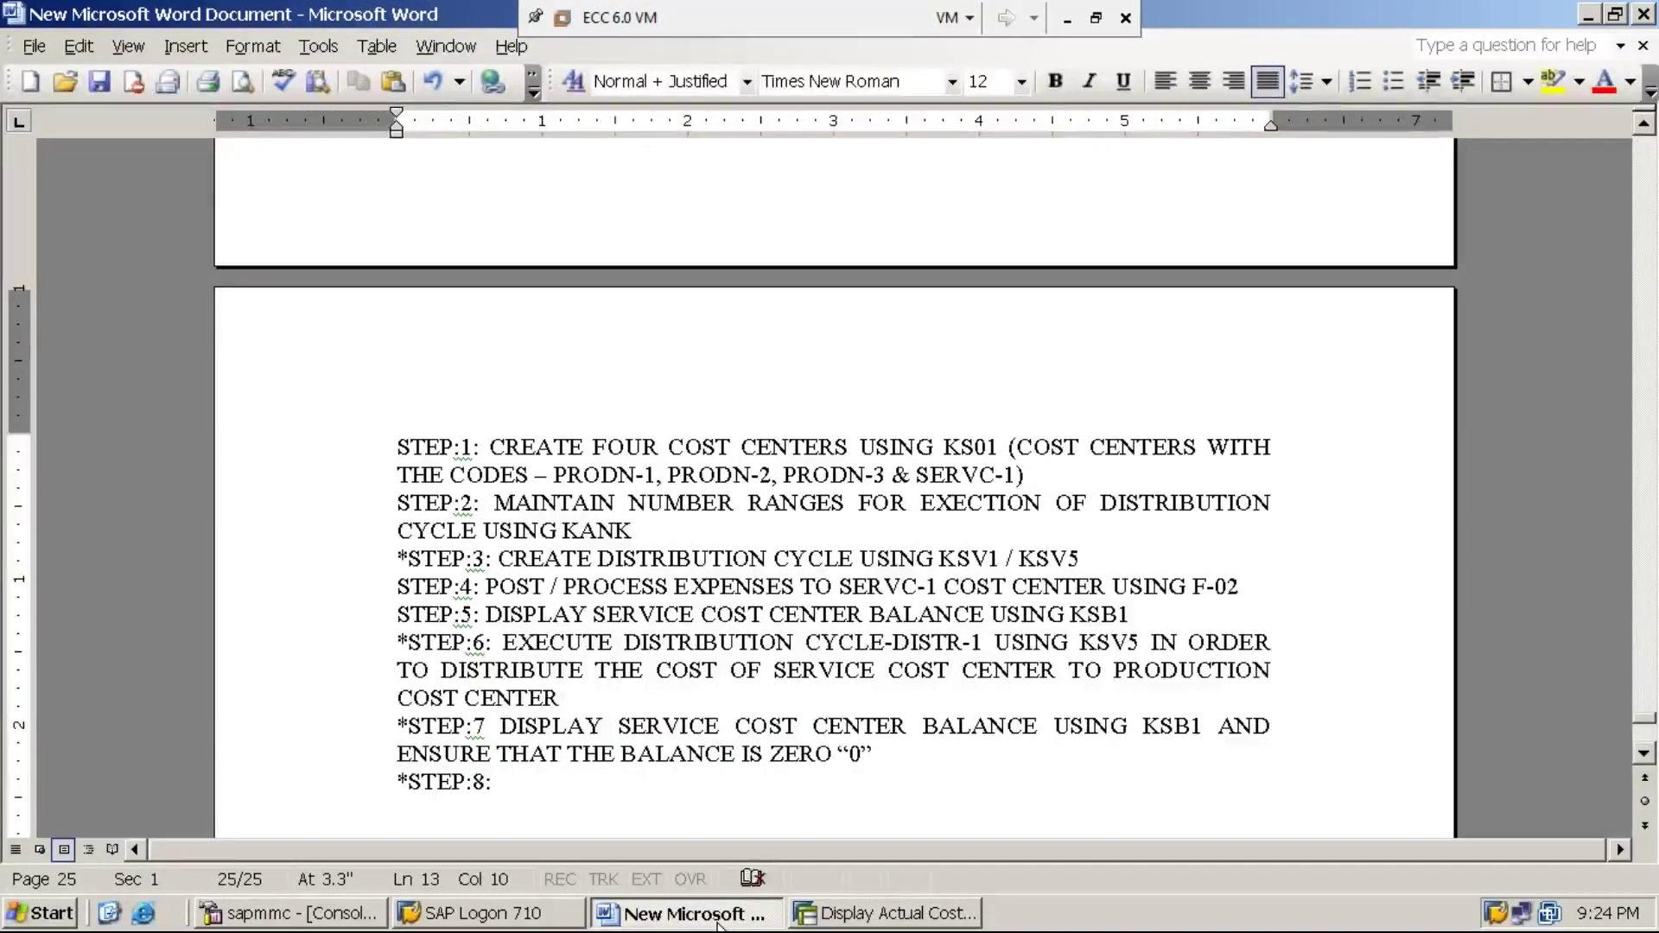
{"action": "type", "text": "DISPLAY "}
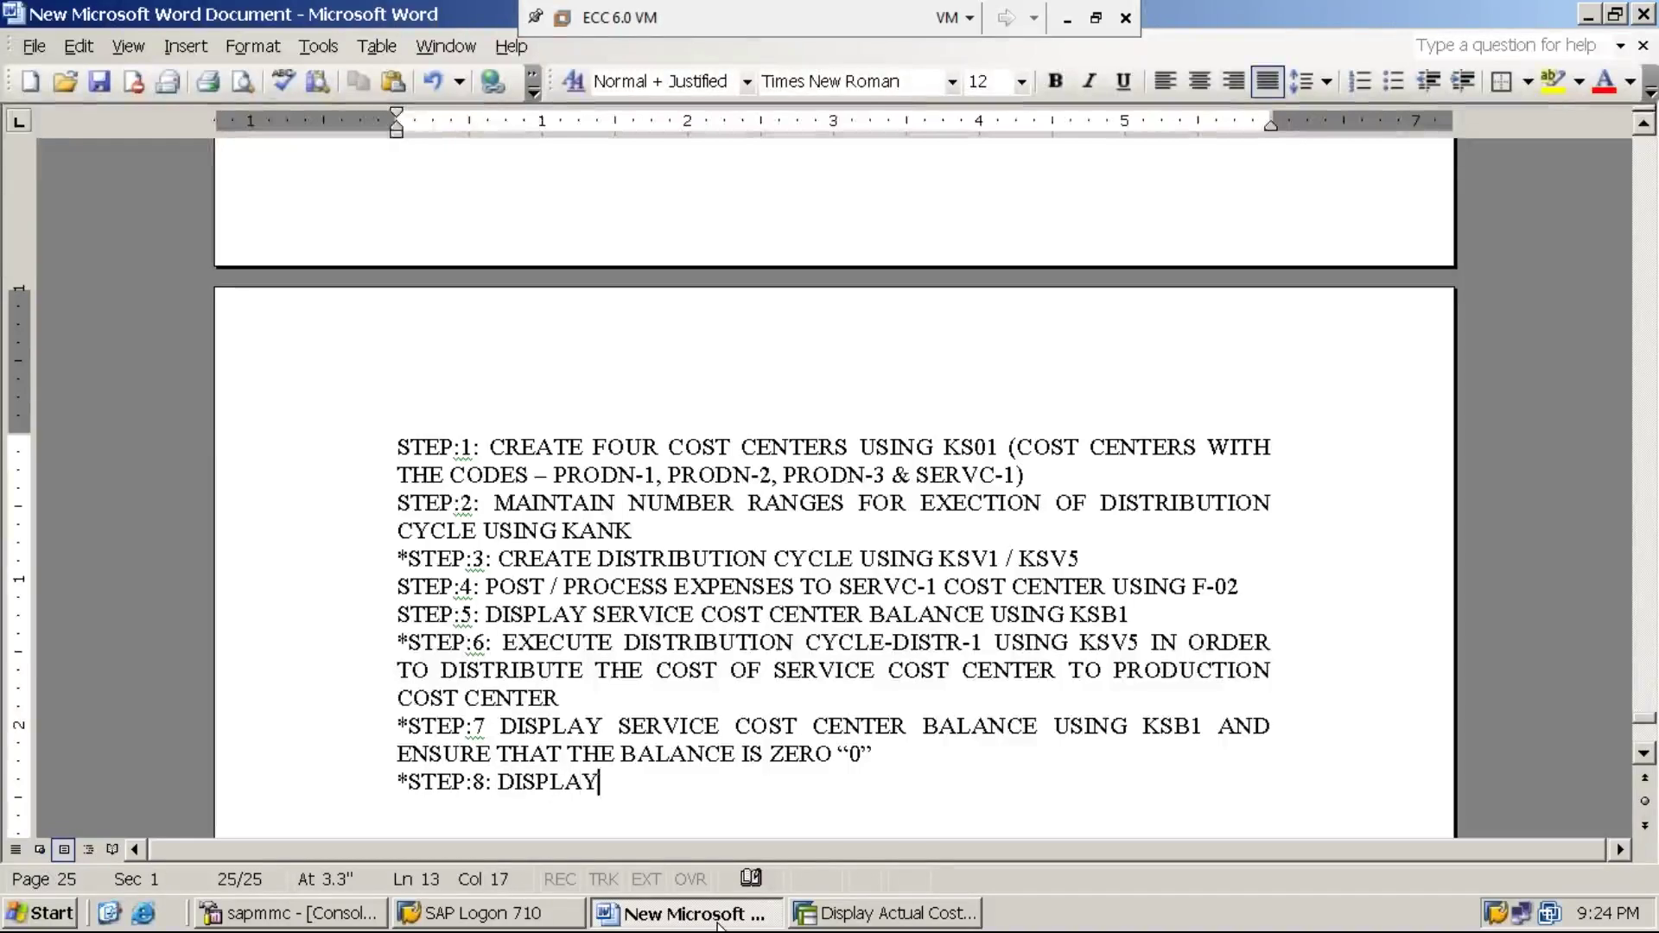
{"action": "type", "text": "PR"}
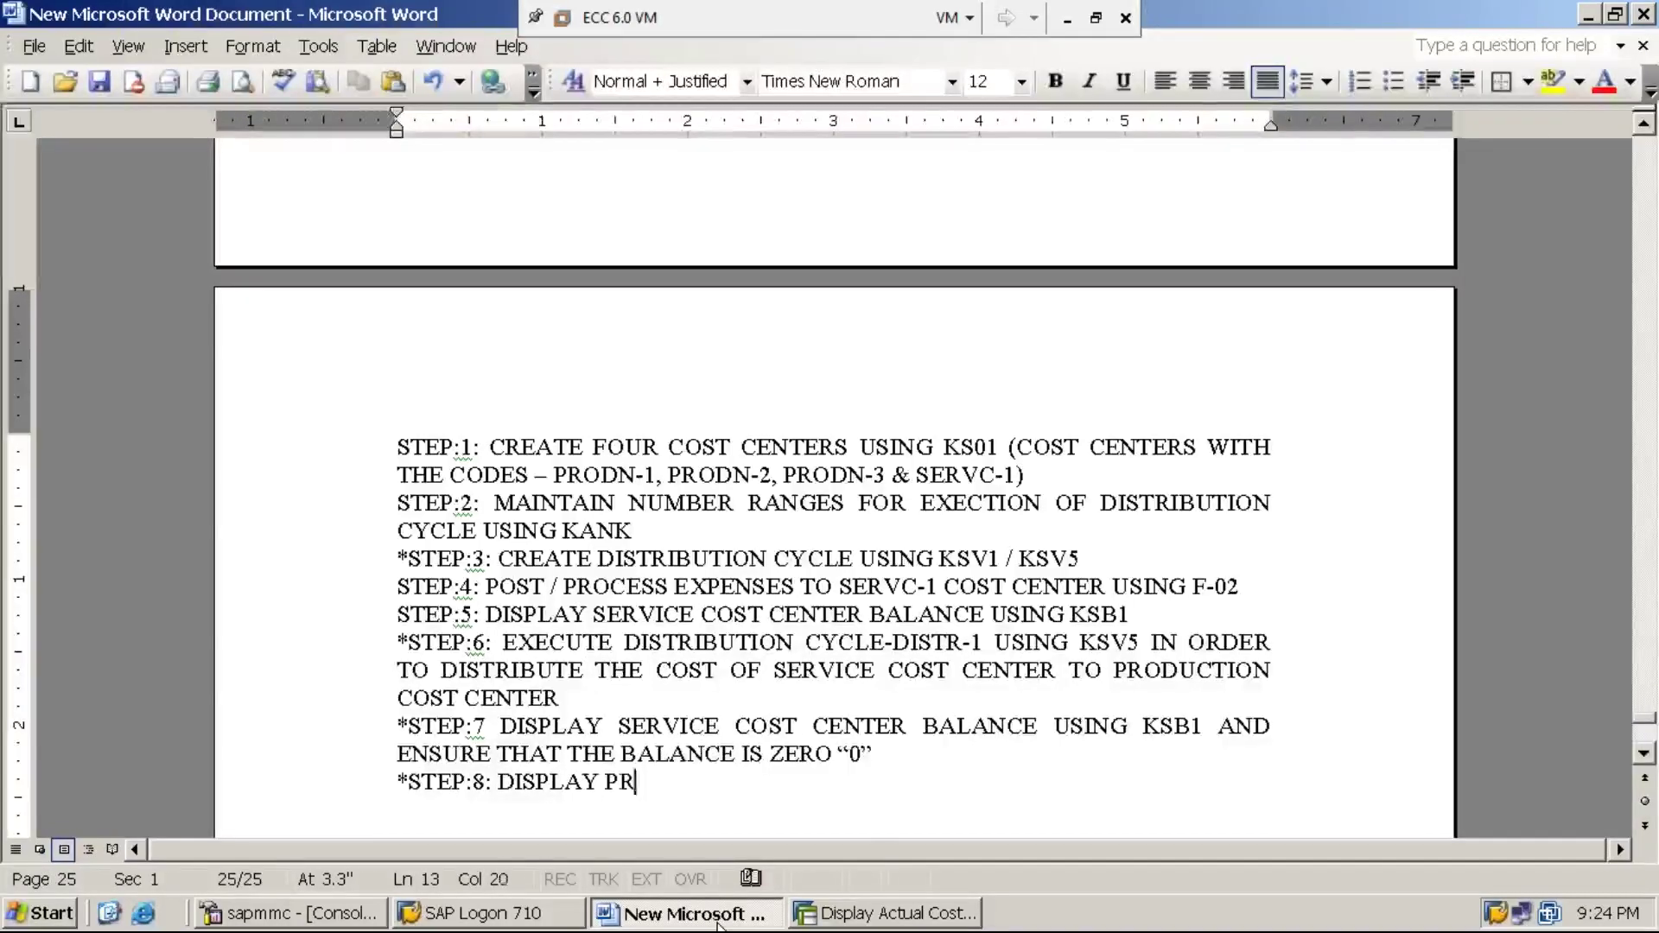
{"action": "type", "text": "ODUCTION "}
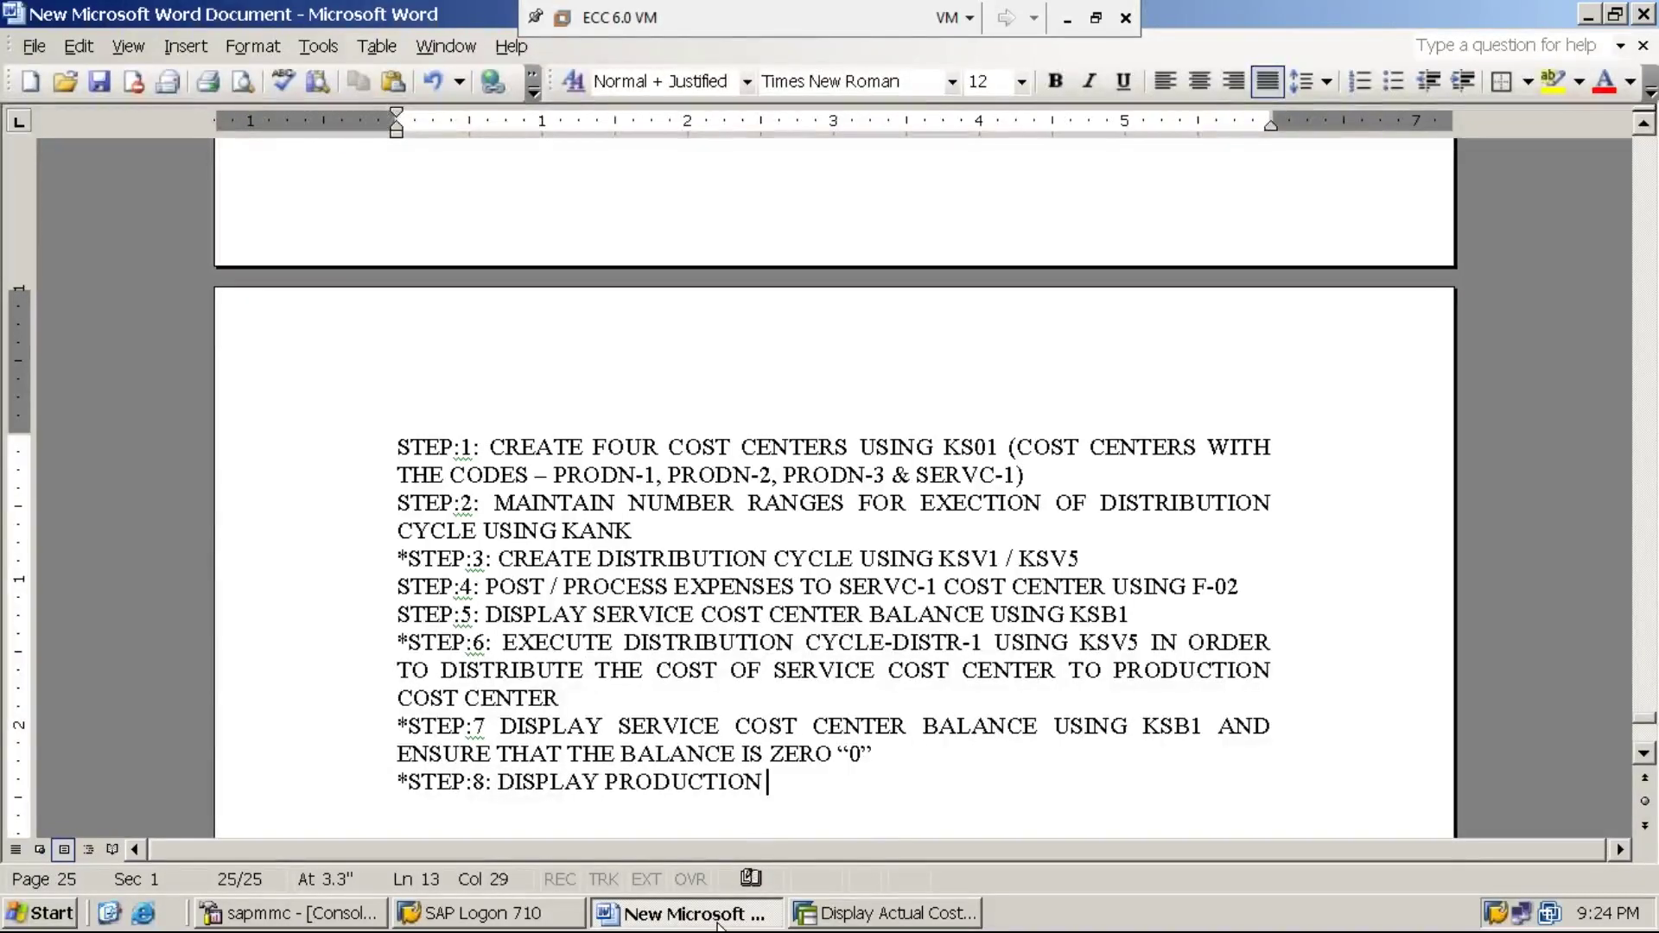
{"action": "type", "text": "COST CENTER"}
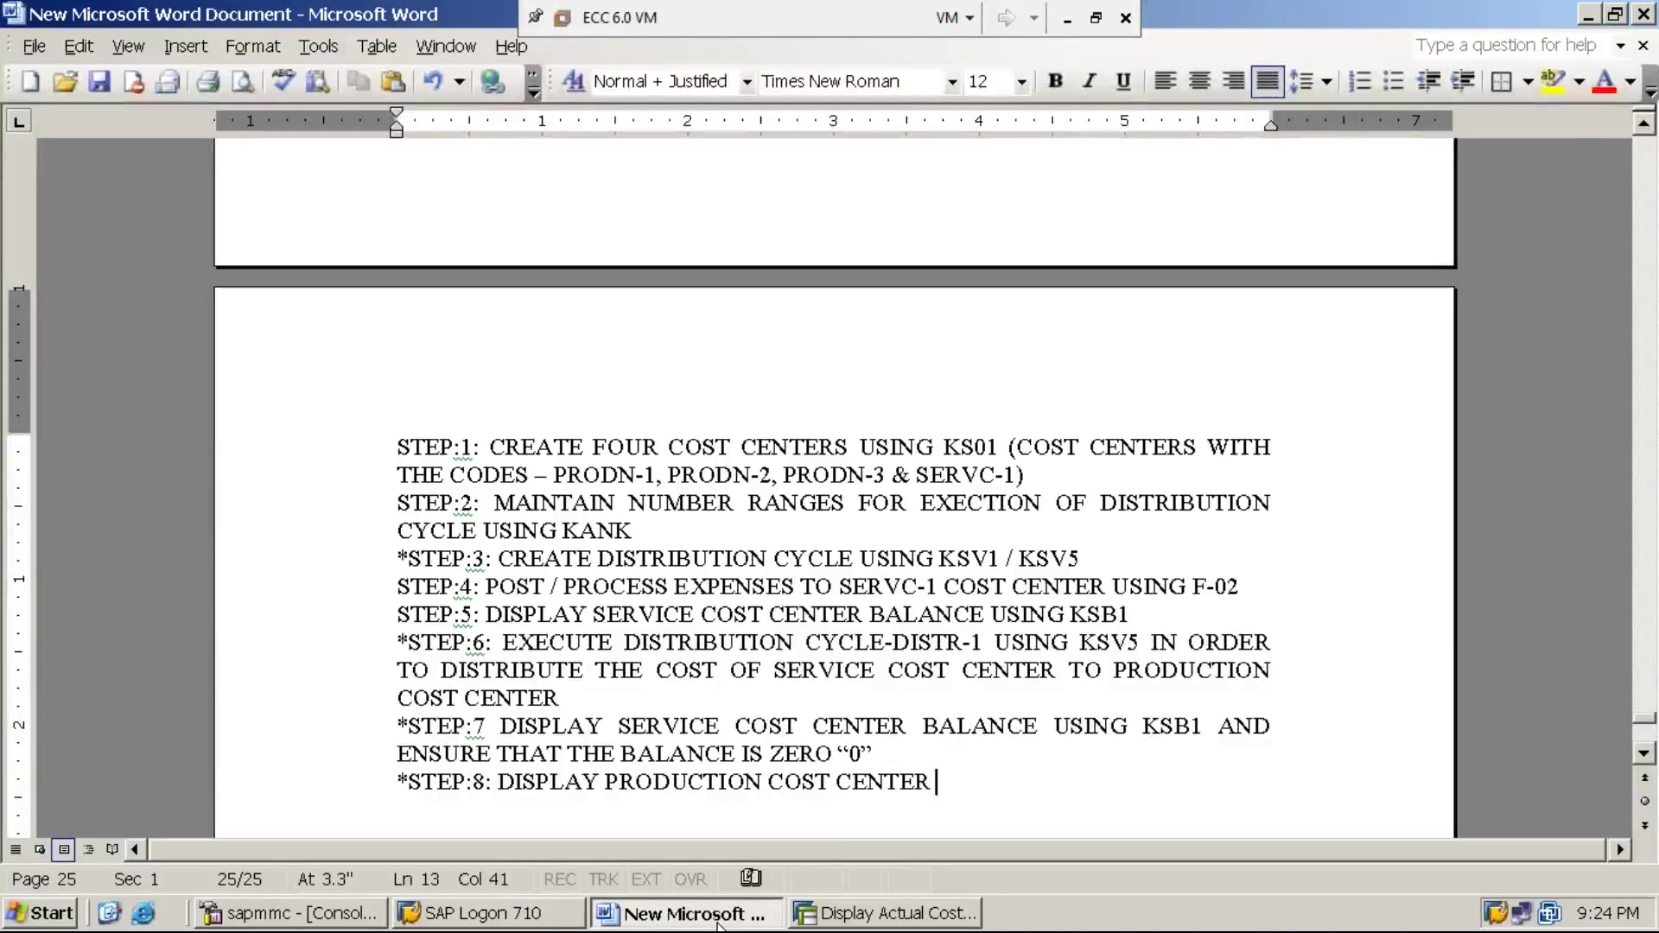
{"action": "type", "text": "S BALAN"}
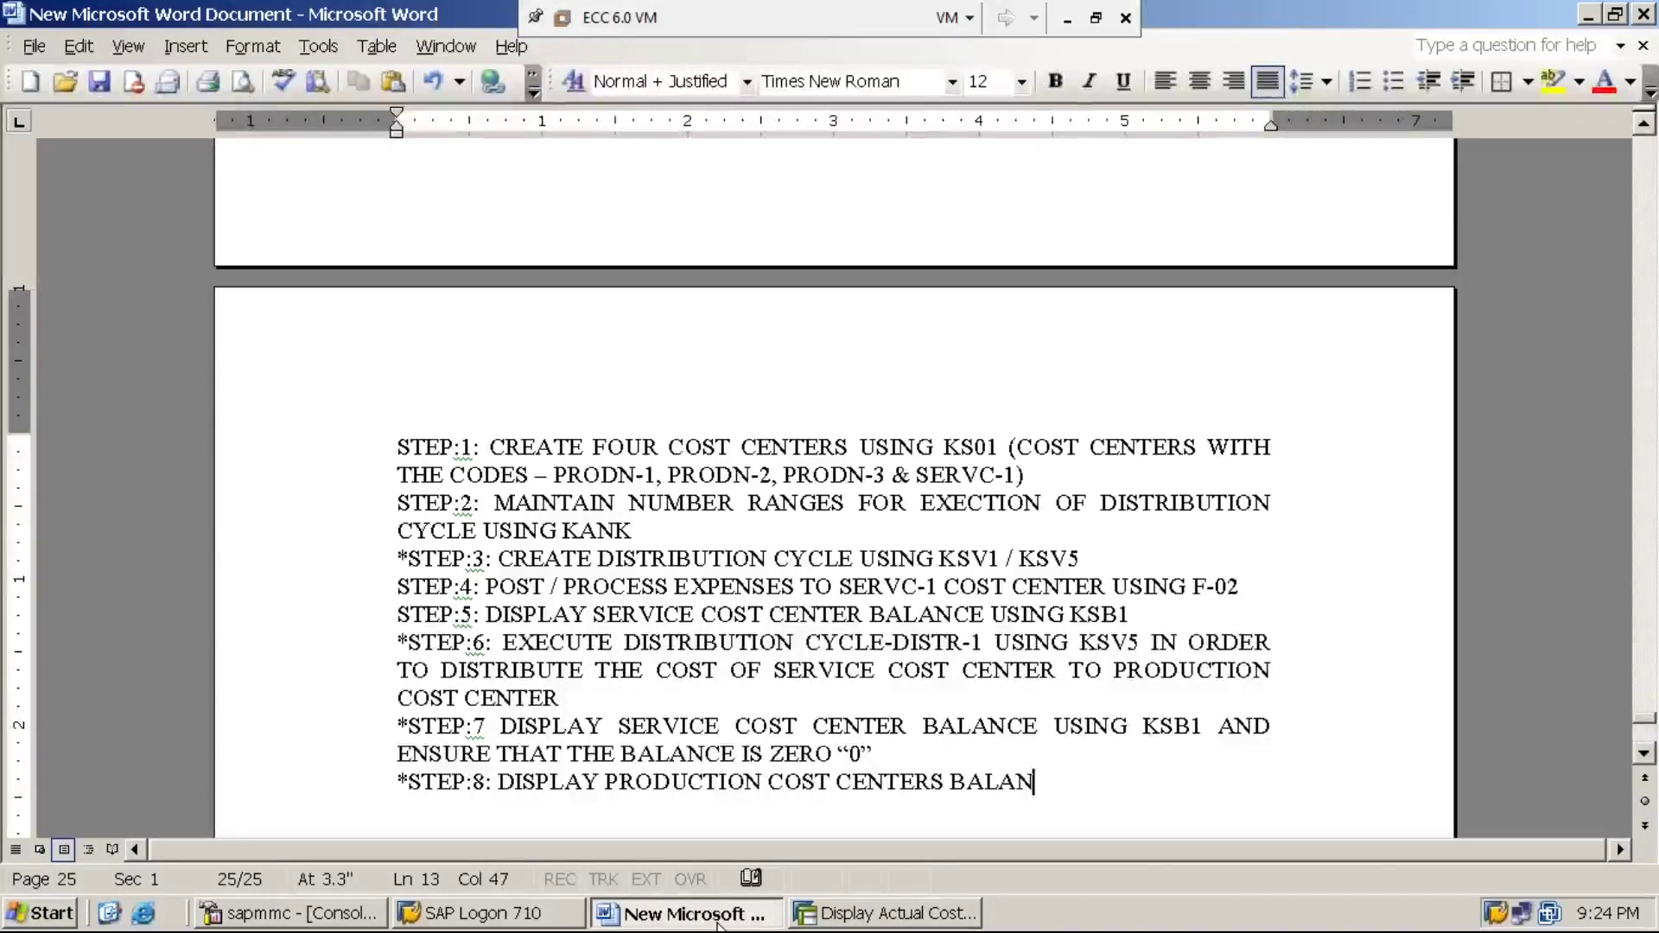
{"action": "type", "text": "CE USING "}
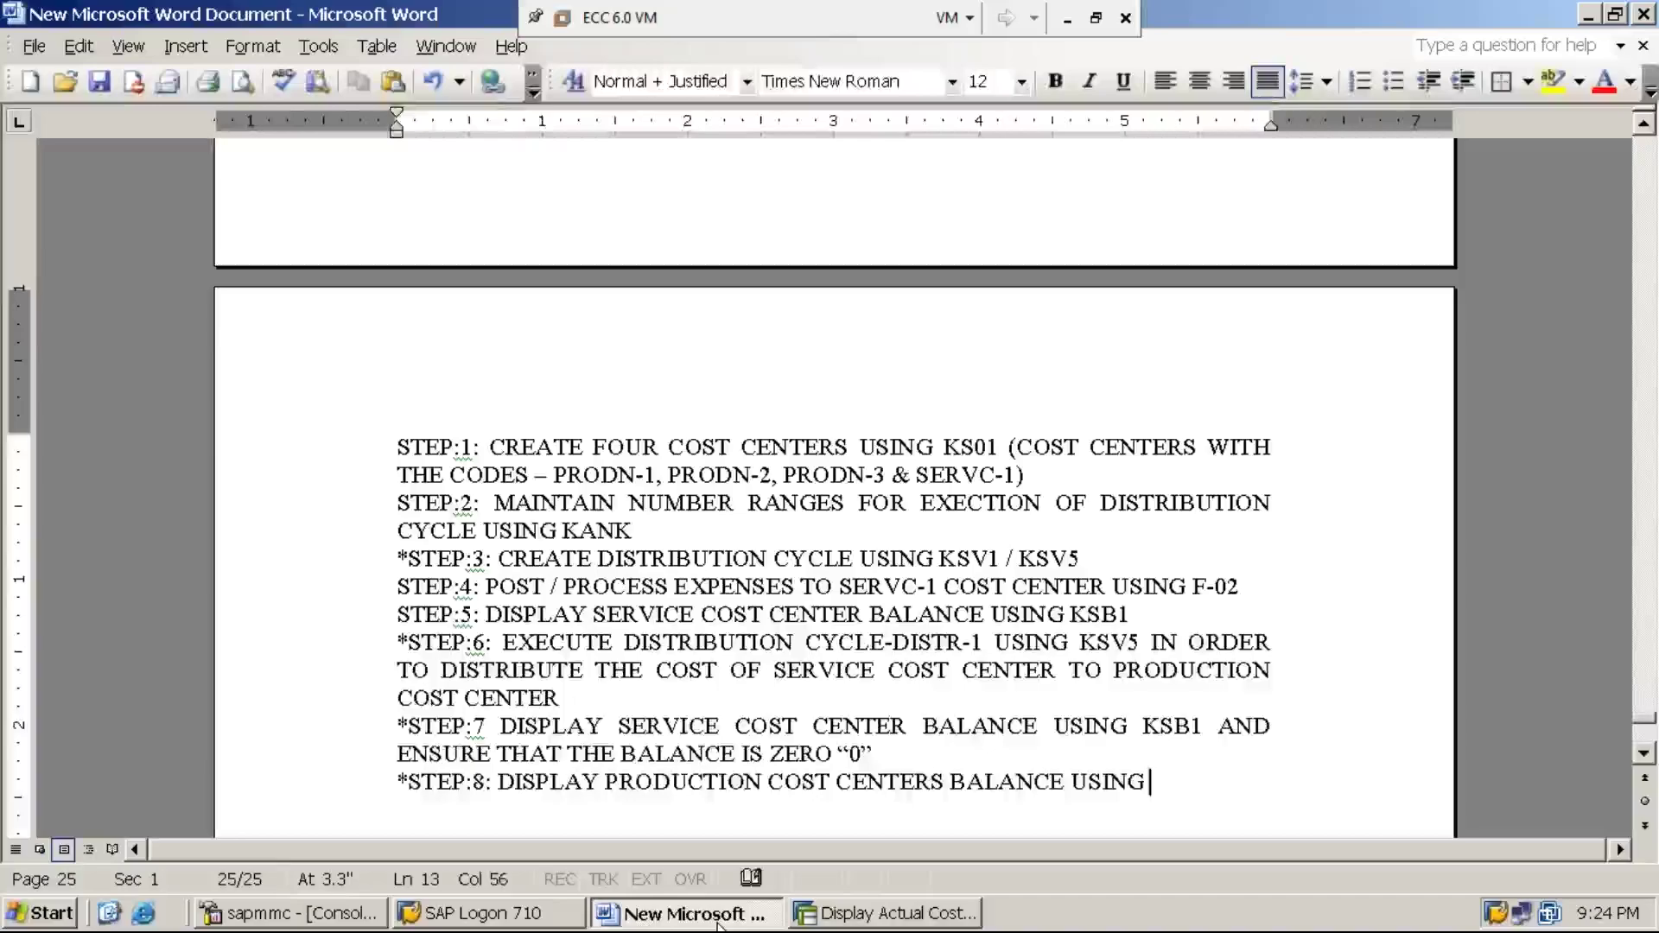
{"action": "type", "text": "KSB1"}
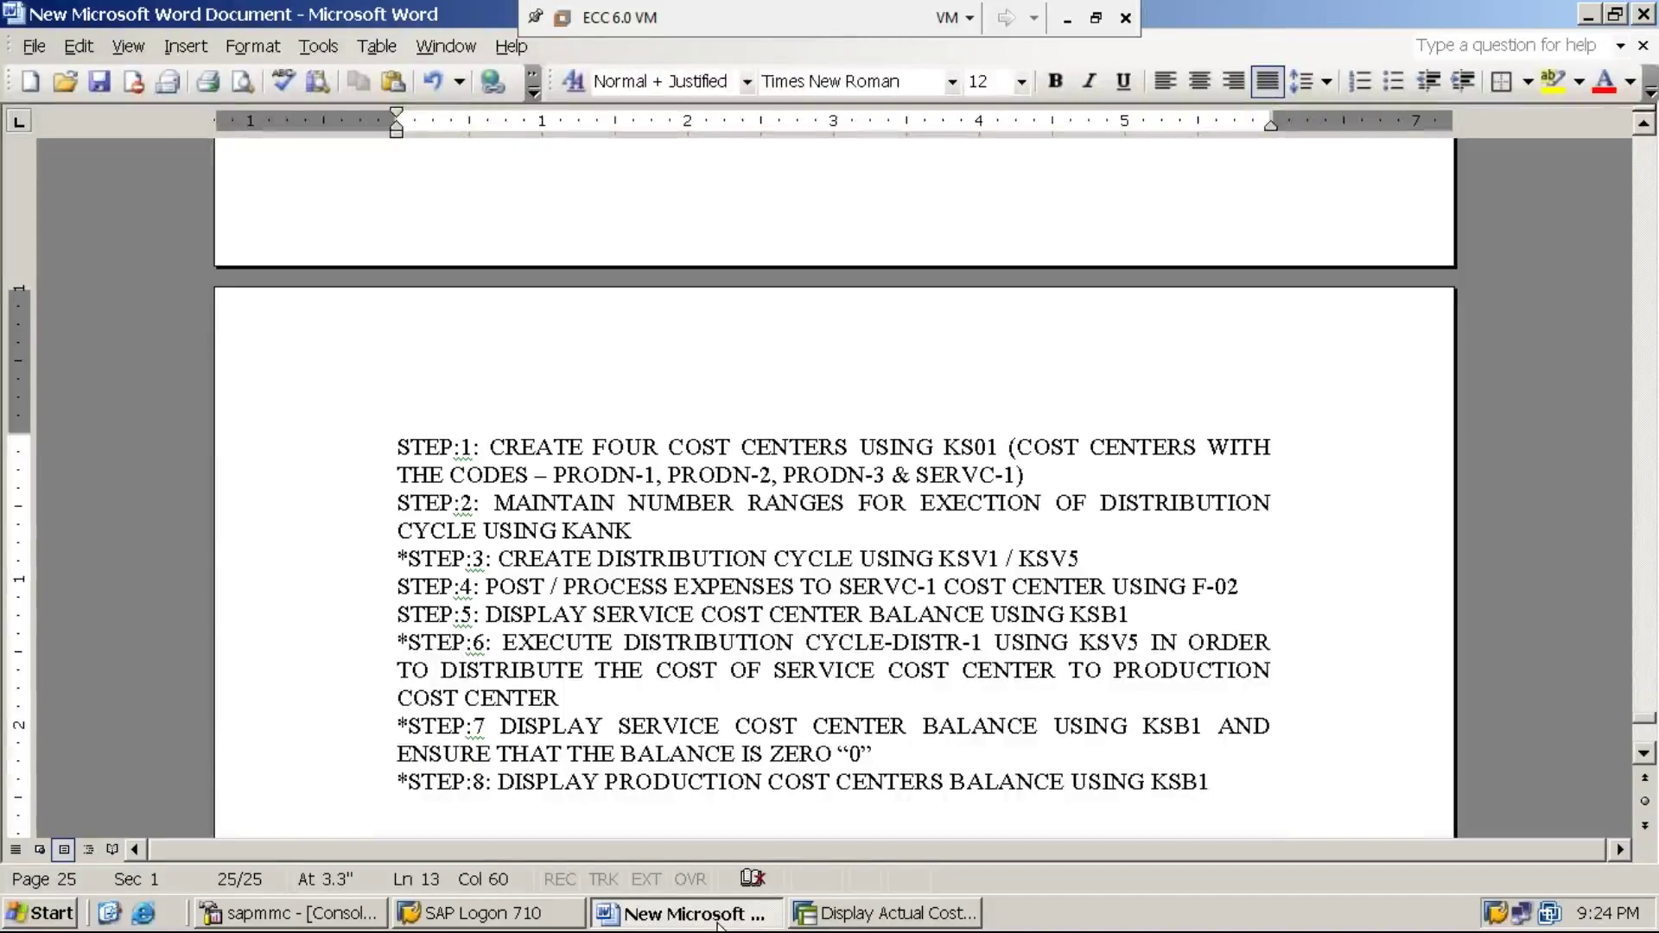
Insert "(PRODN-1, PRODN-2 & PRODN-3)" before the word BALANCE in the step 8 line
{"action": "left_click", "coordinate": [954, 780]}
{"action": "type", "text": "(PRO"}
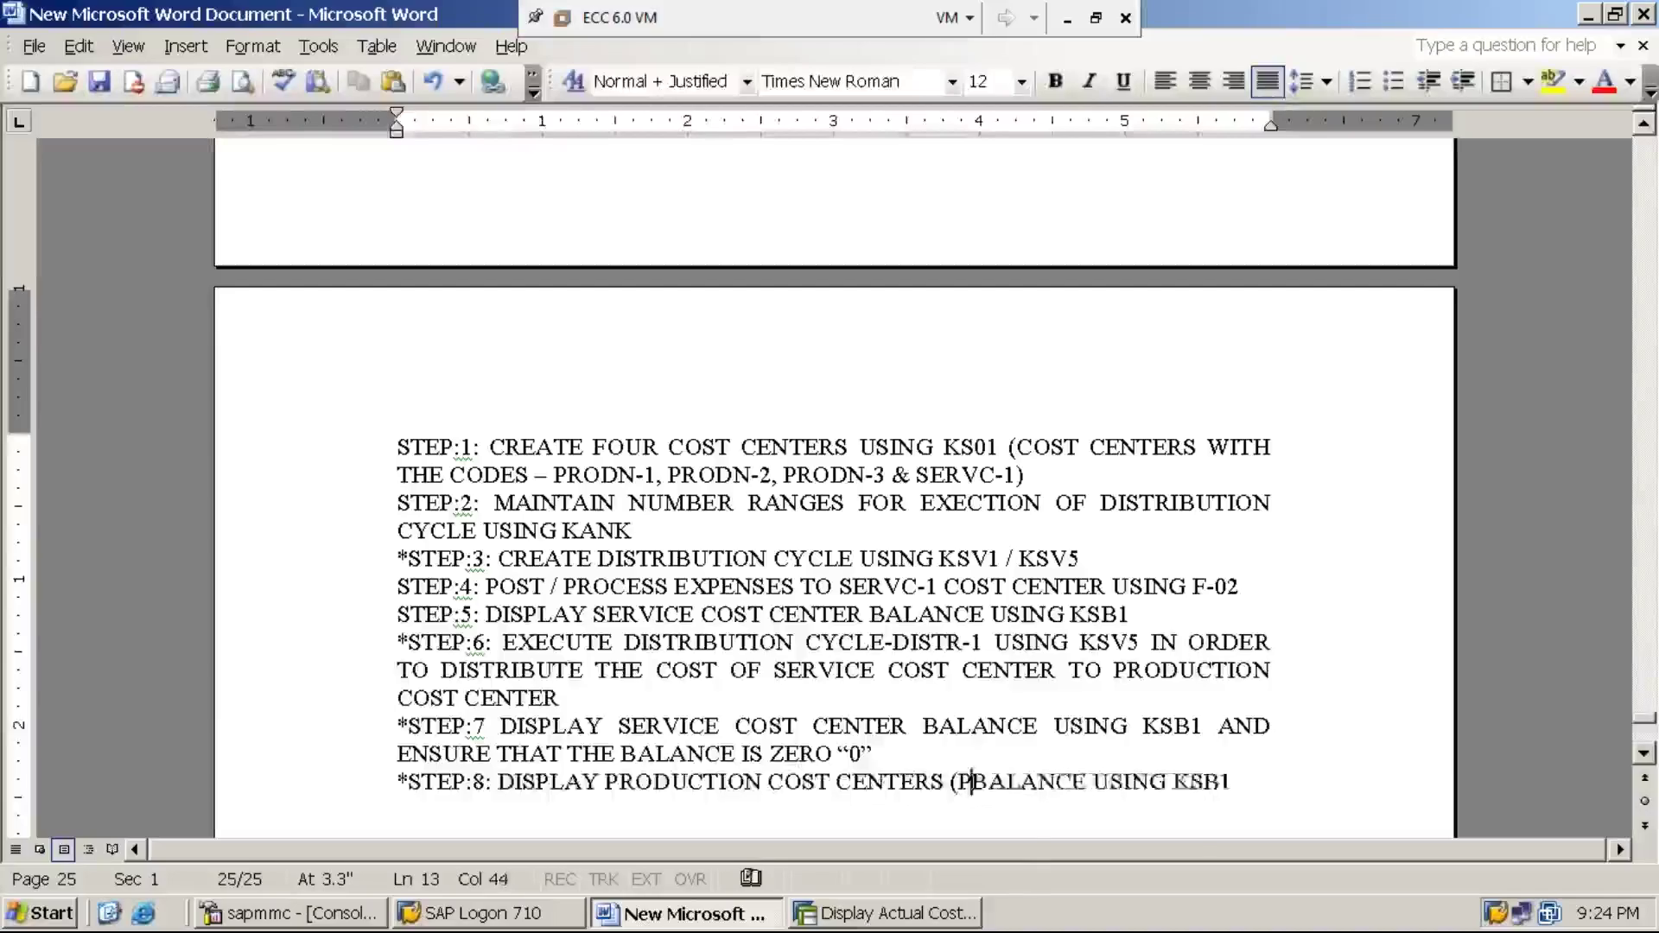
{"action": "type", "text": "DN-1"}
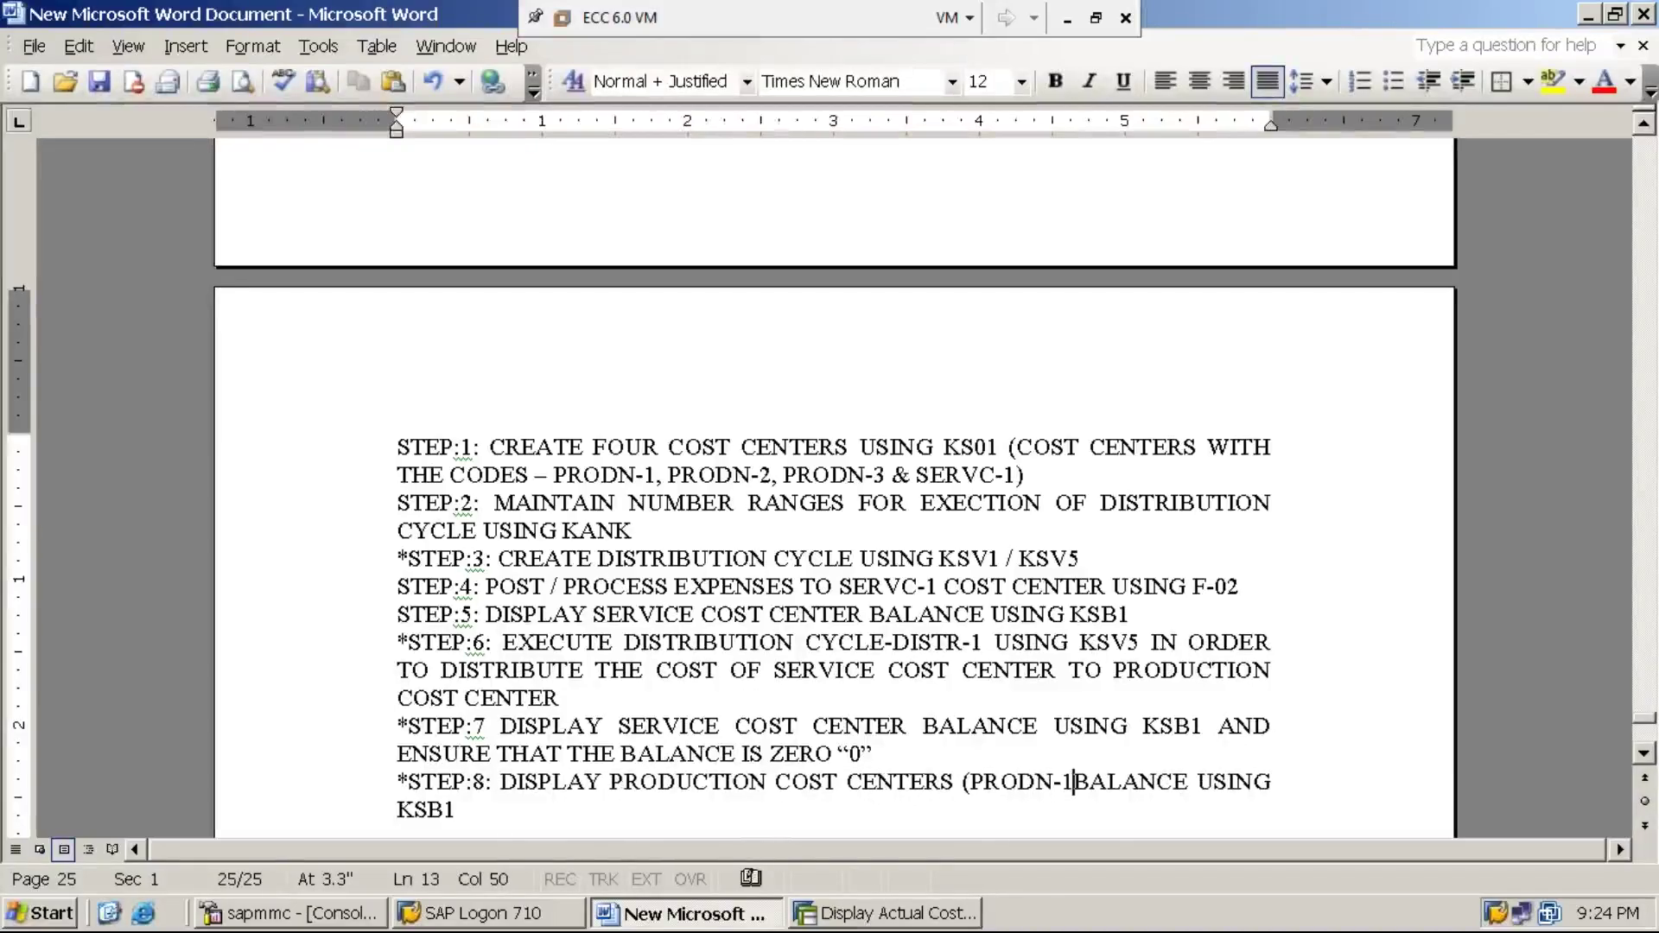
{"action": "type", "text": ", PRO"}
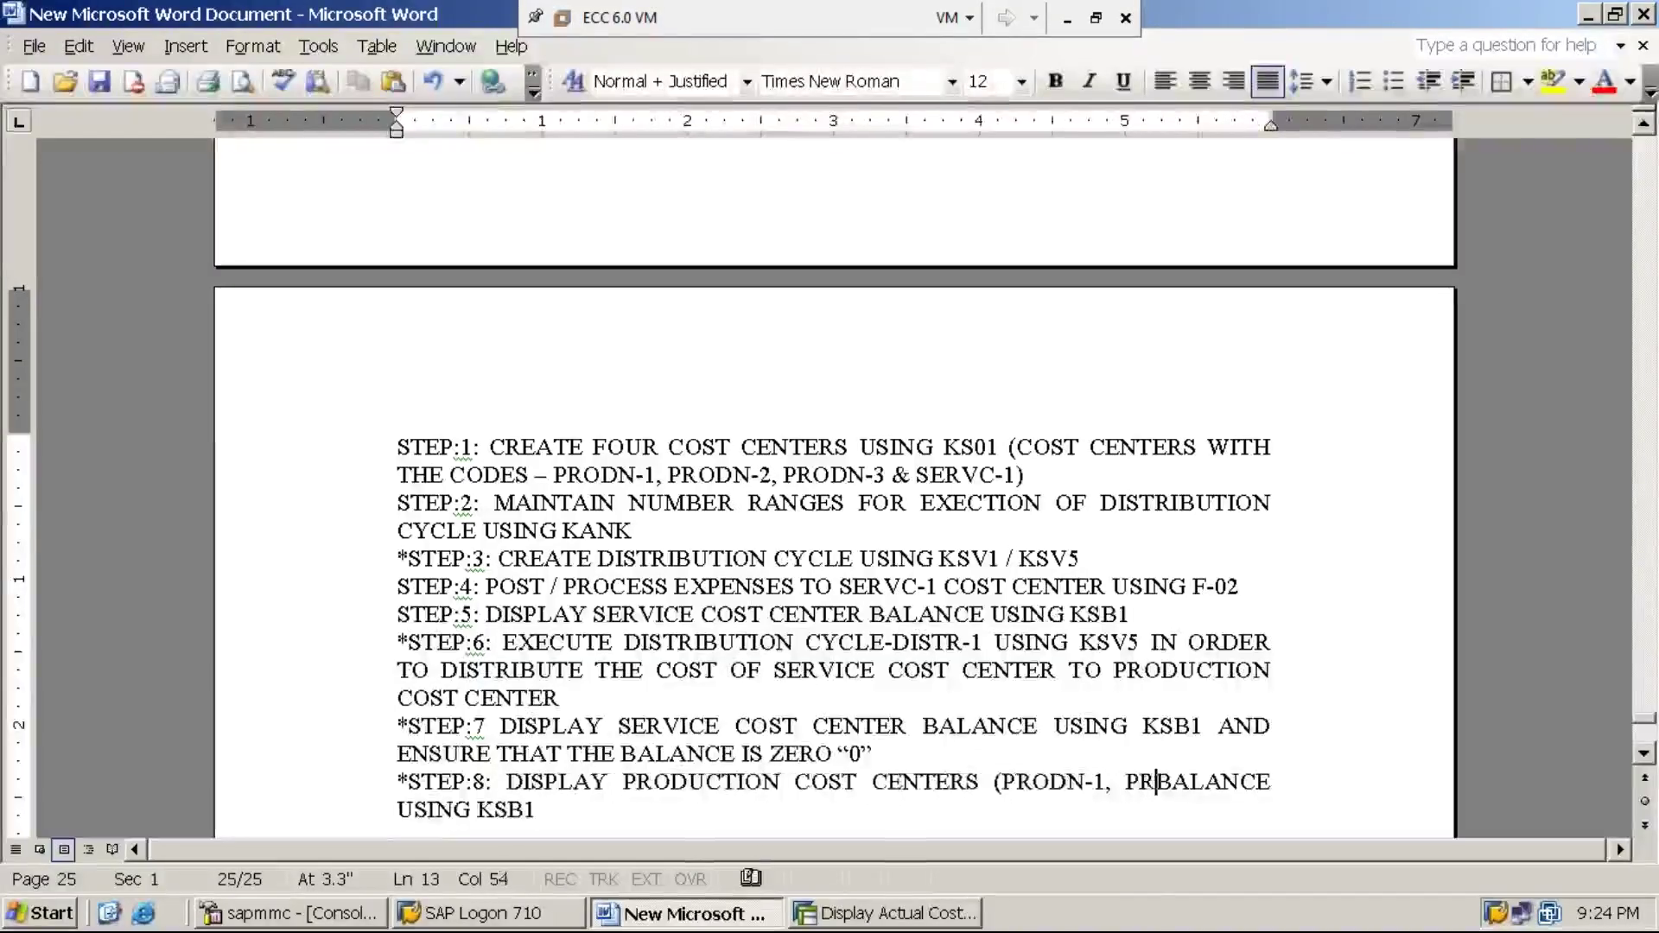
{"action": "type", "text": "DN-2 "}
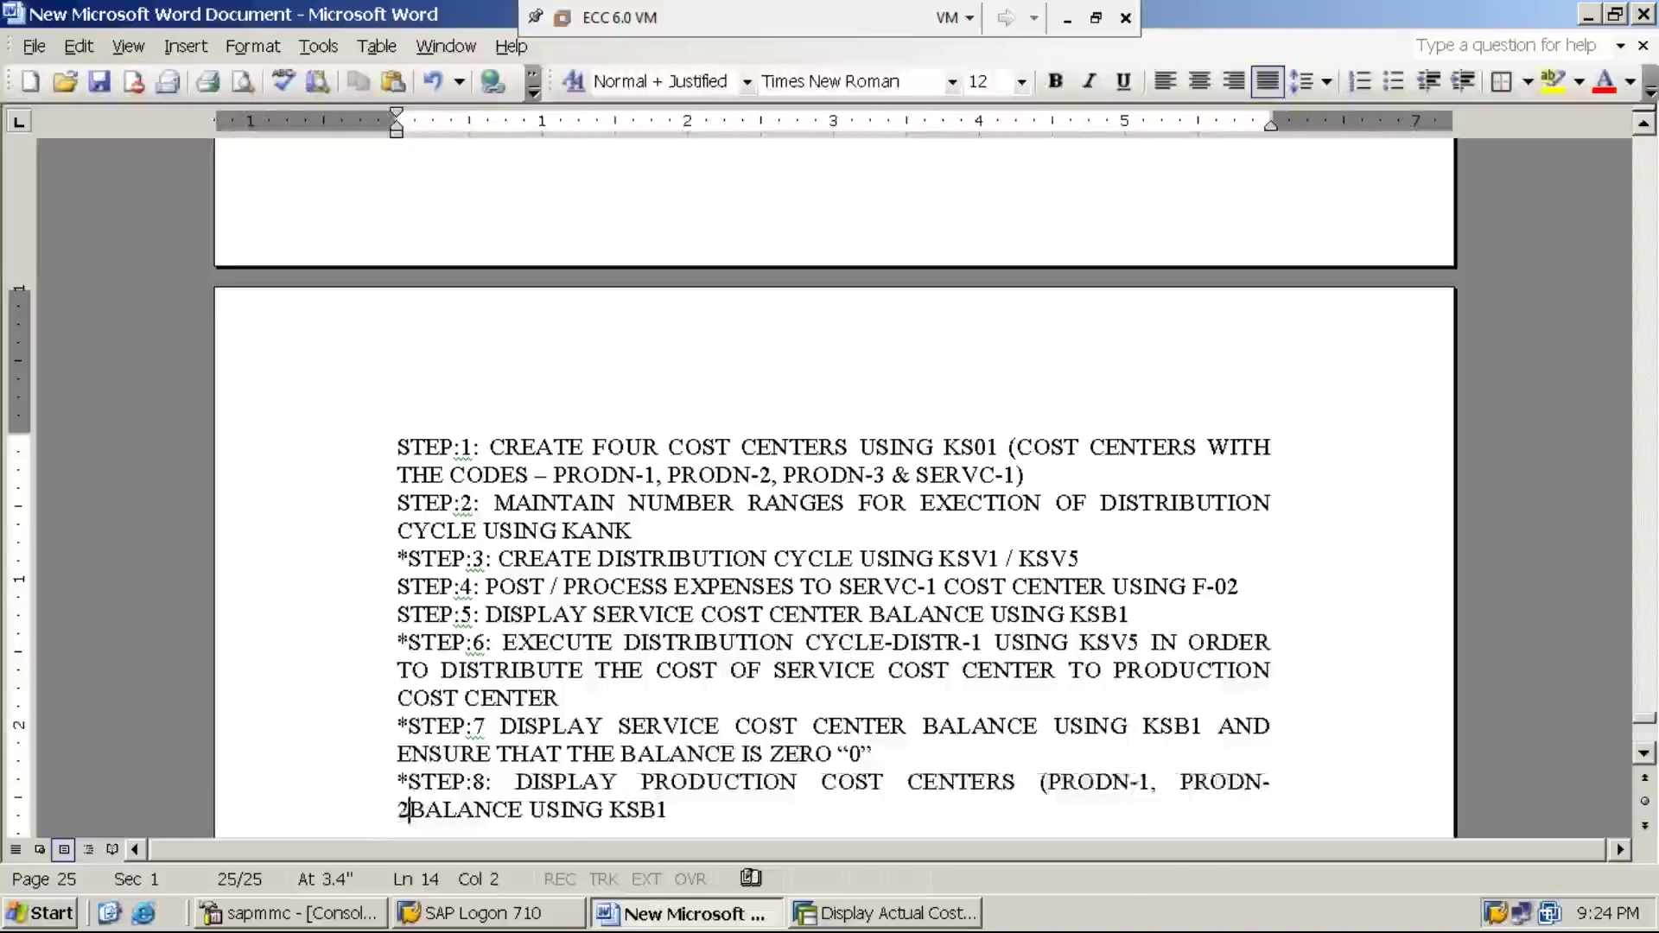
{"action": "type", "text": "& "}
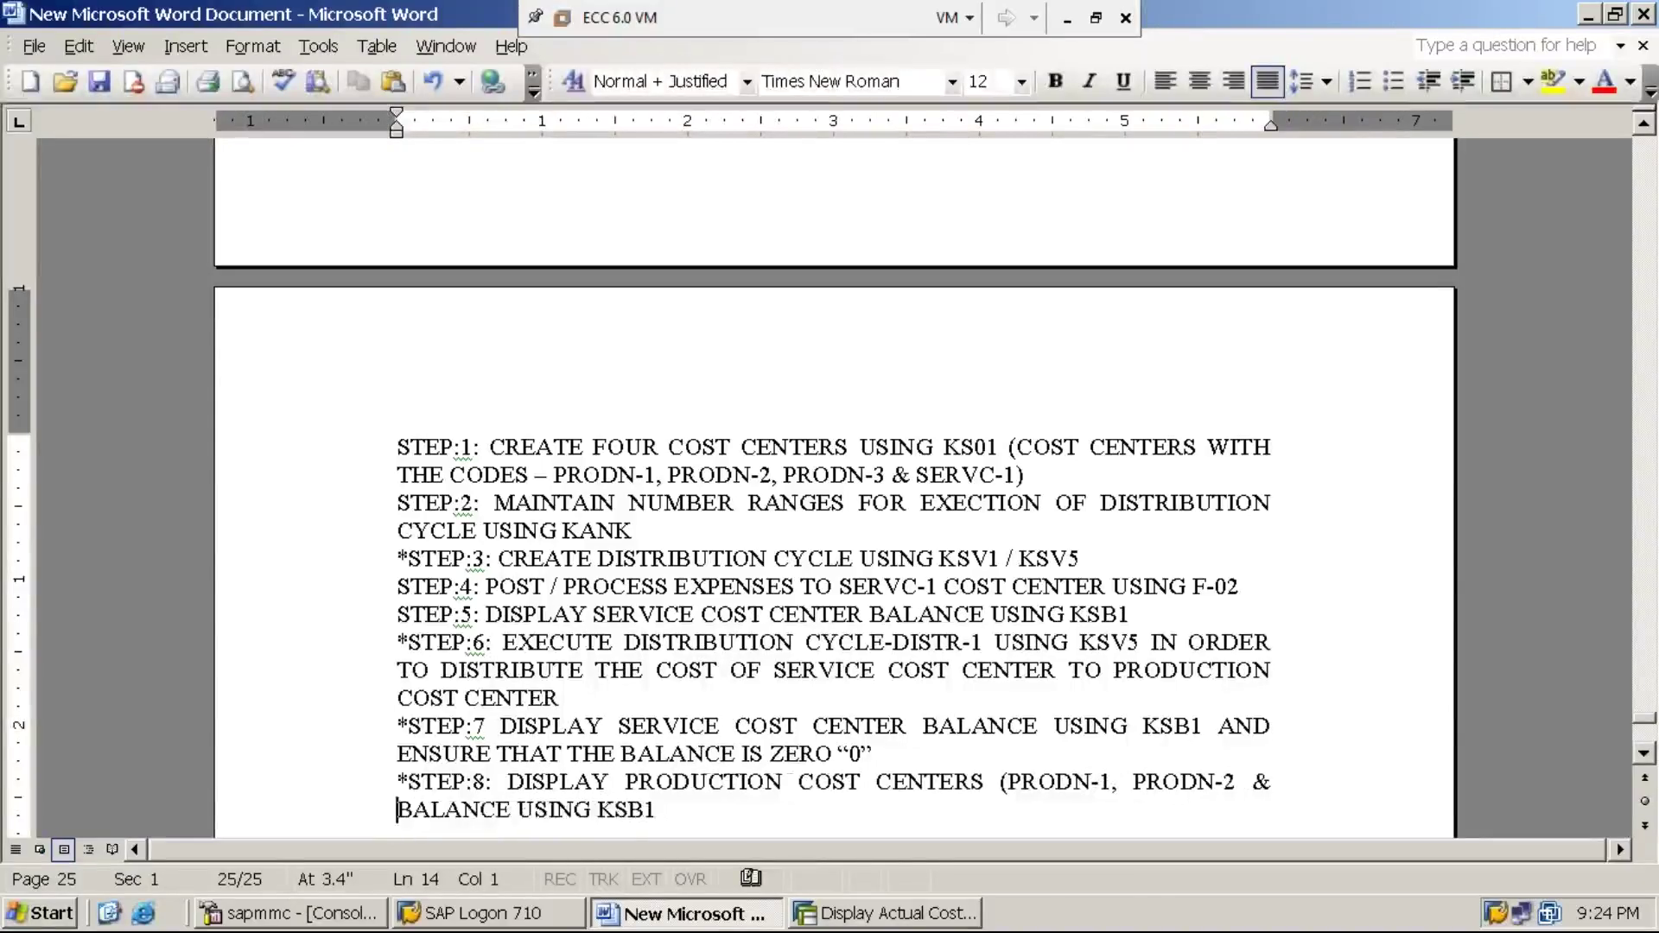
{"action": "type", "text": "PRODN-3"}
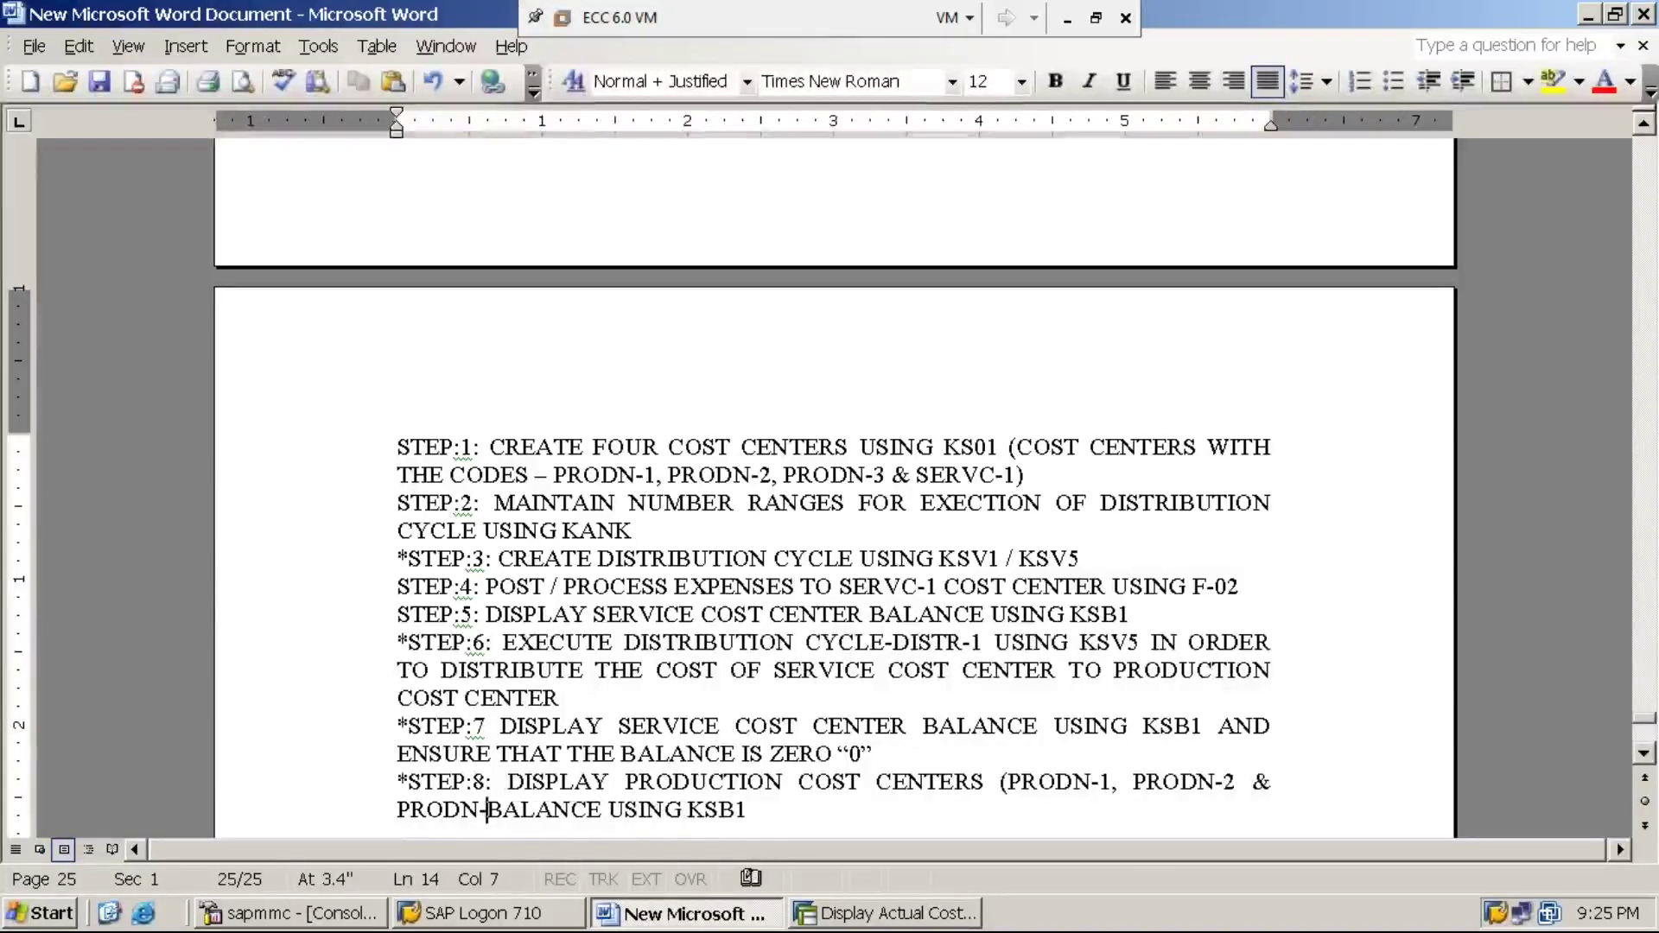
{"action": "type", "text": ")"}
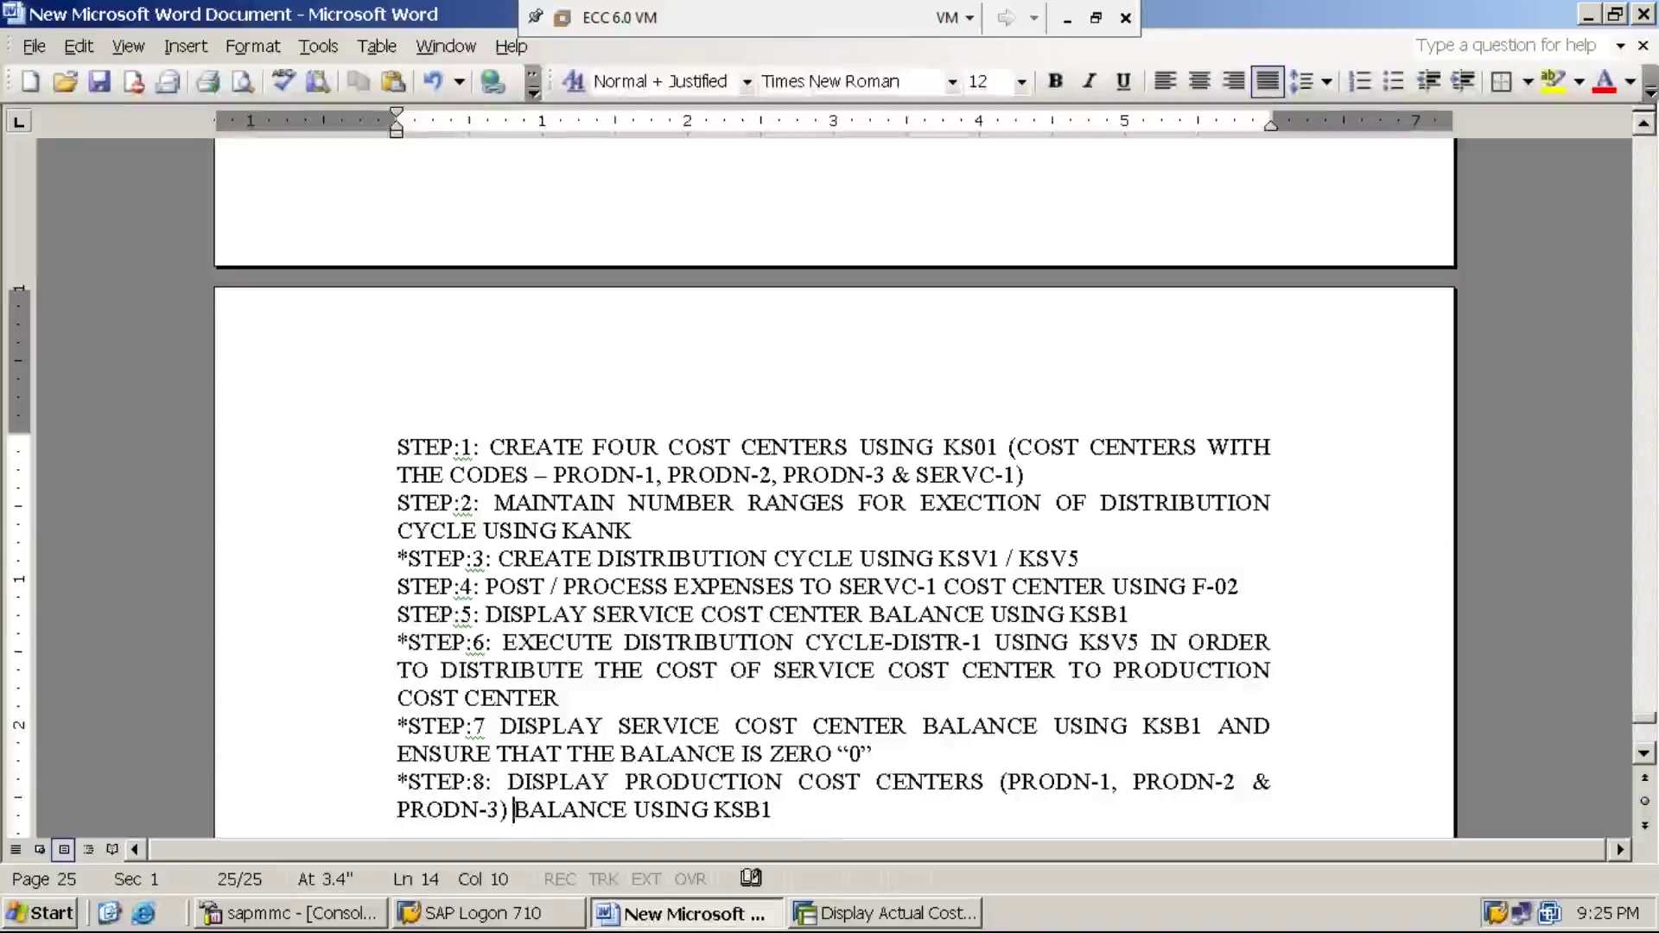
Extend the end of step 8 with "AND ENSURE THAT THE COST HAS BEEN TRANSFERRED FROM SERVICE COST CENTRE TO PRODUCTION COST CENTERS"
{"action": "left_click", "coordinate": [775, 812]}
{"action": "type", "text": "A"}
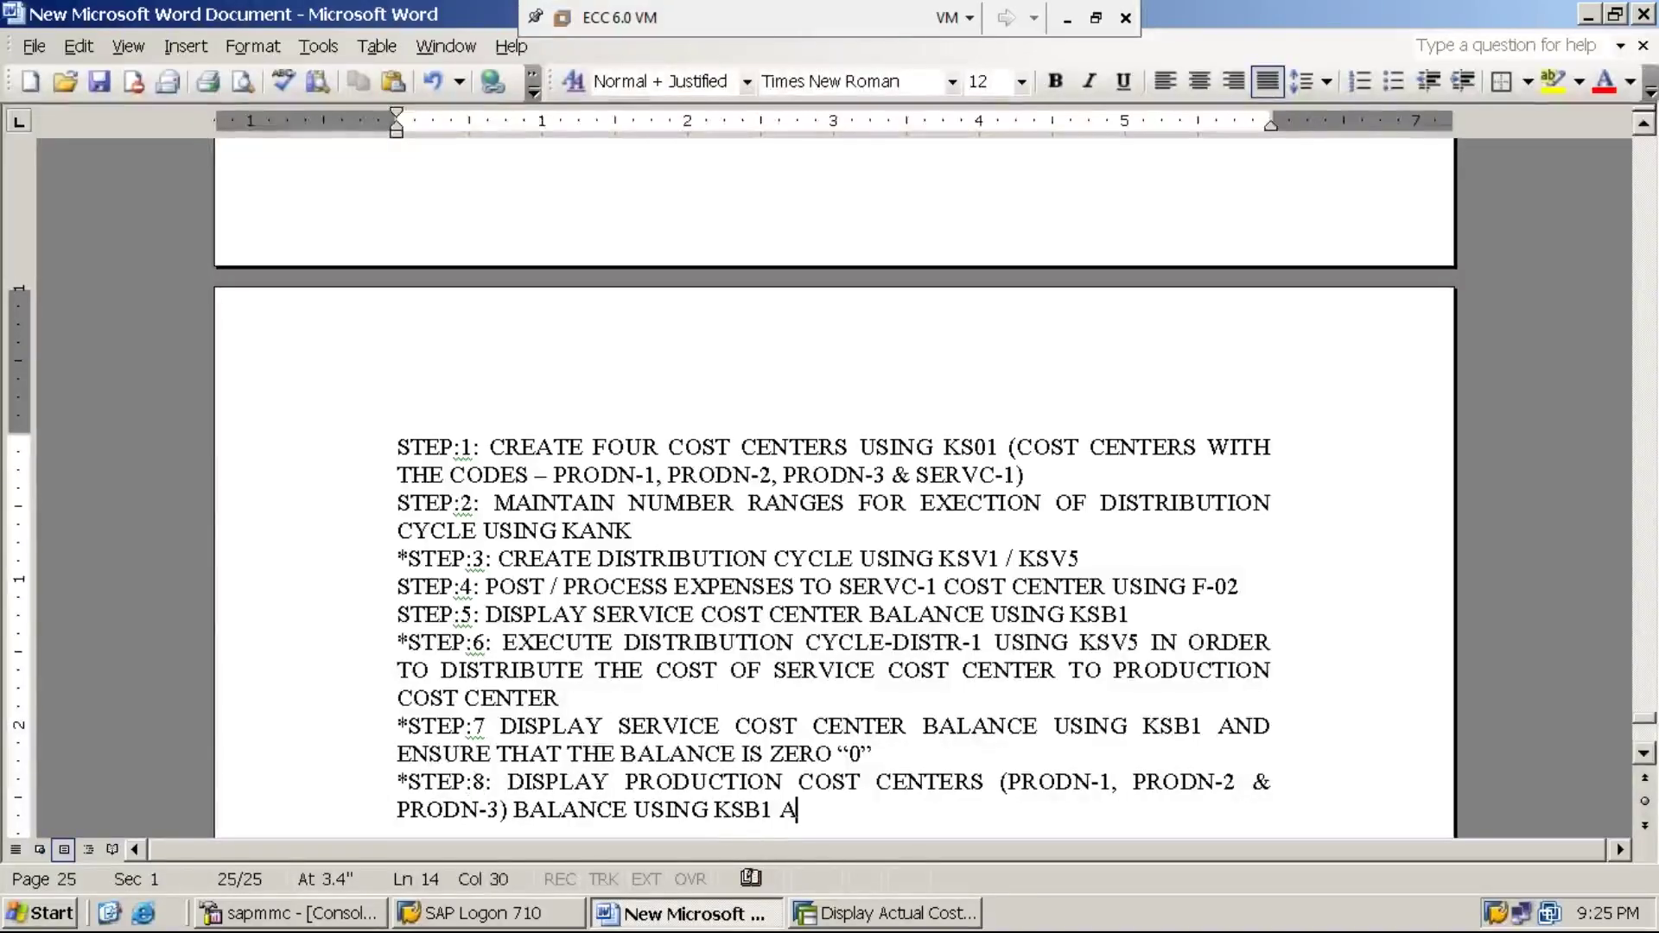
{"action": "type", "text": "ND ENSU"}
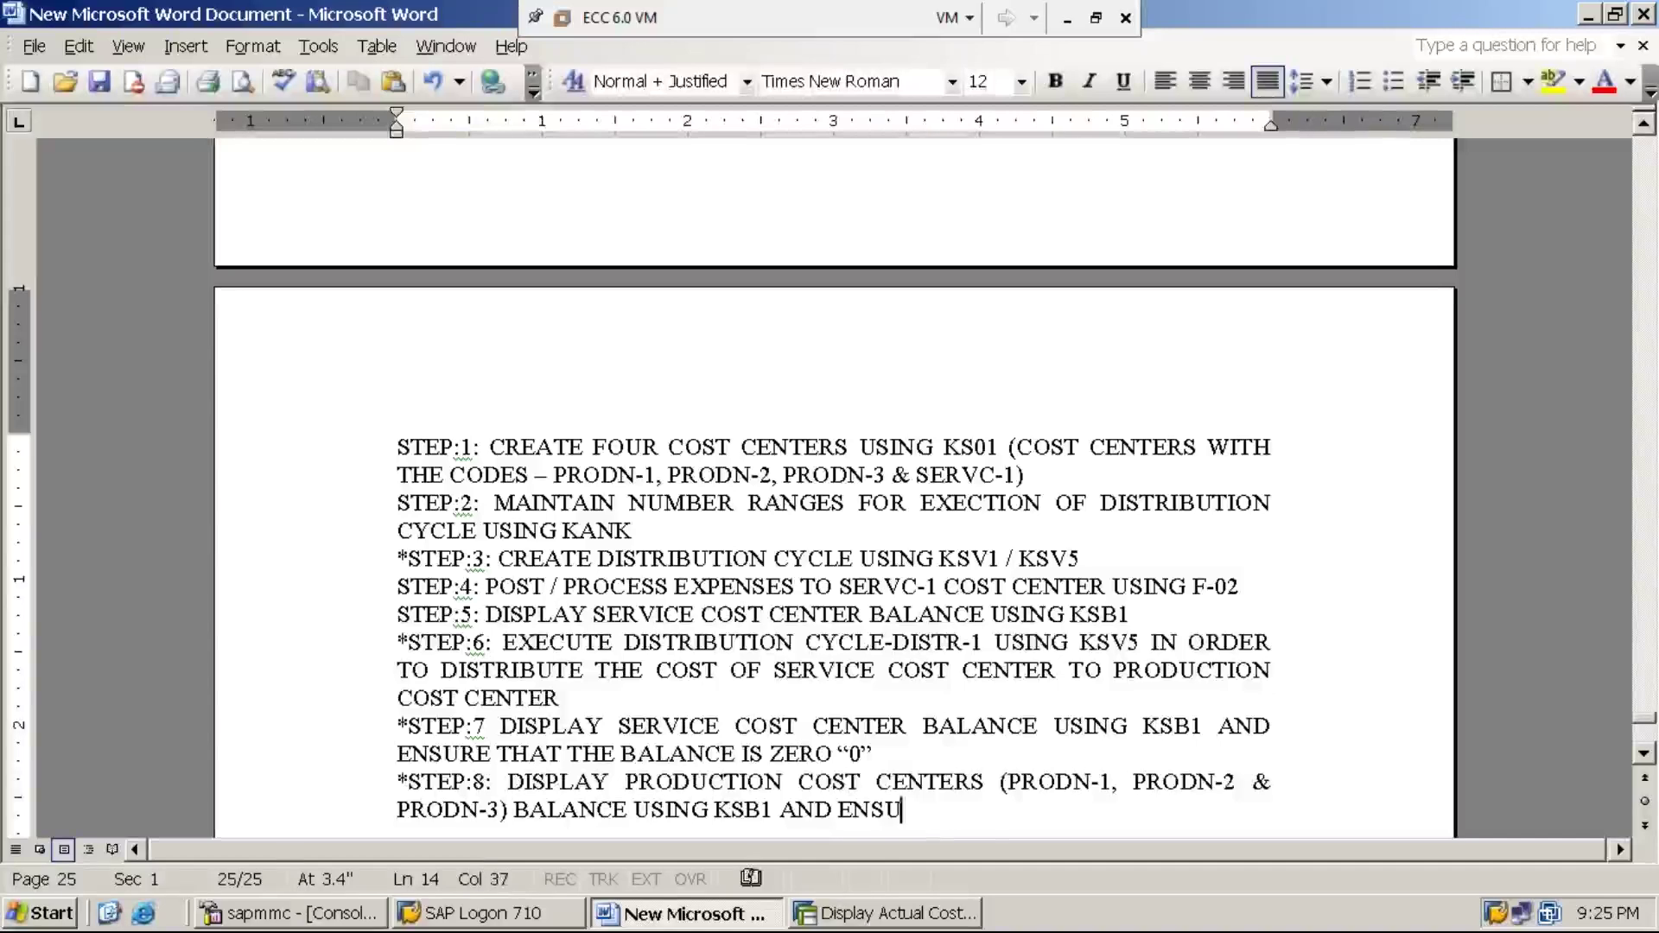
{"action": "type", "text": "RE THAT "}
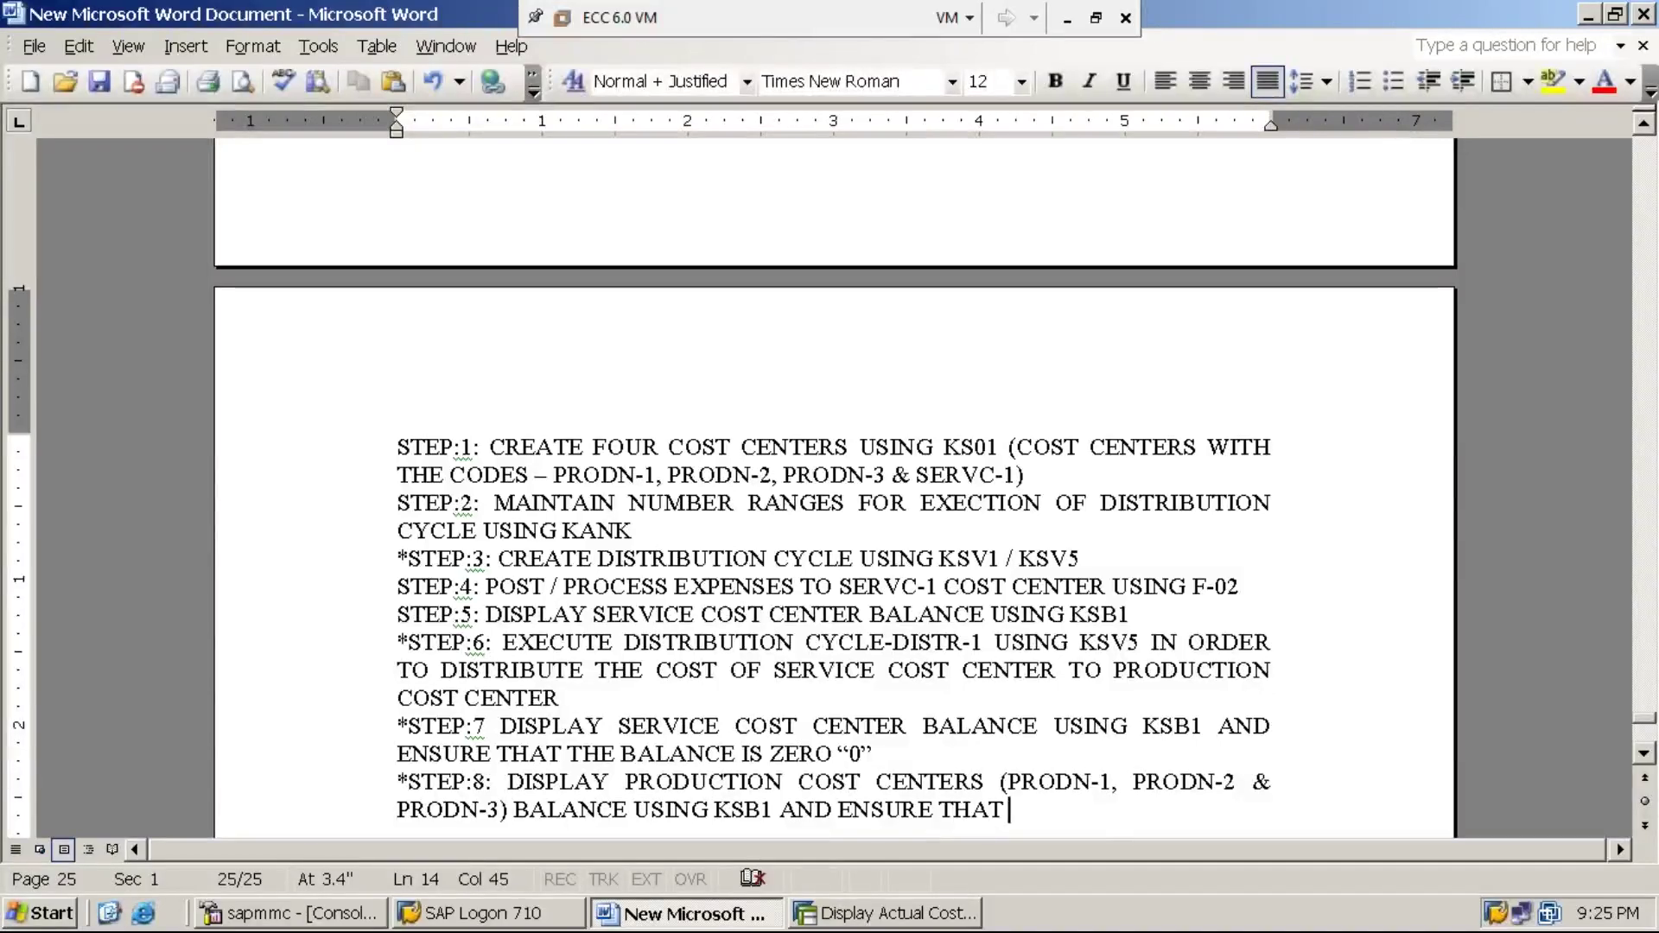
{"action": "type", "text": "THE COST HAS BEEN"}
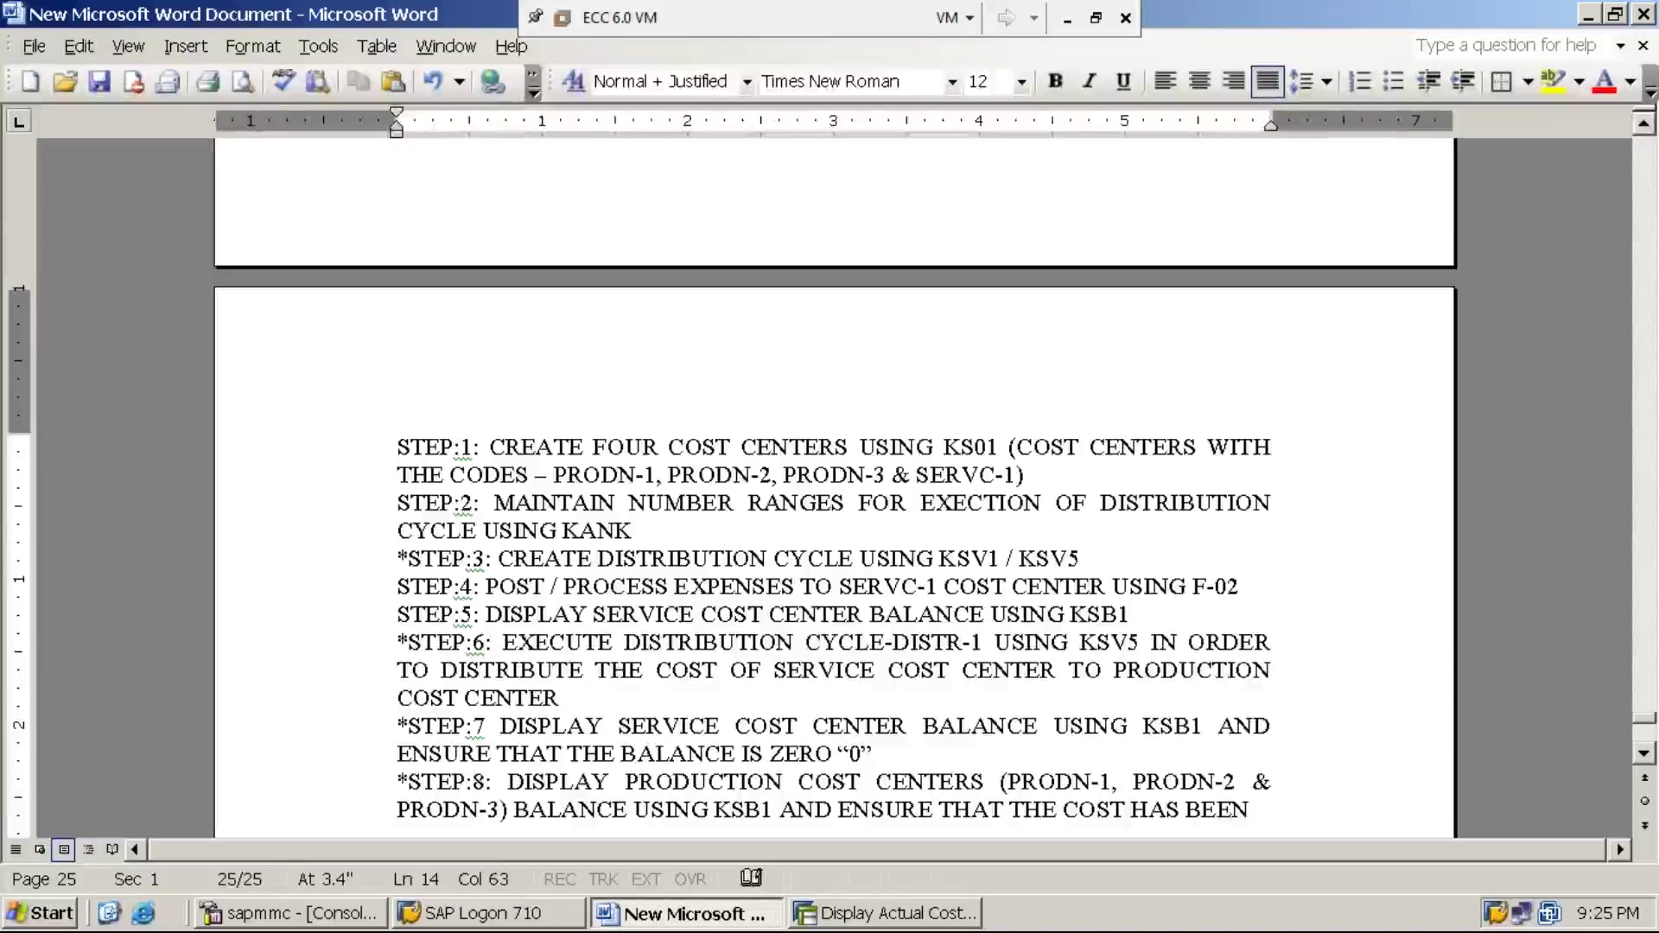
{"action": "type", "text": " TRANS"}
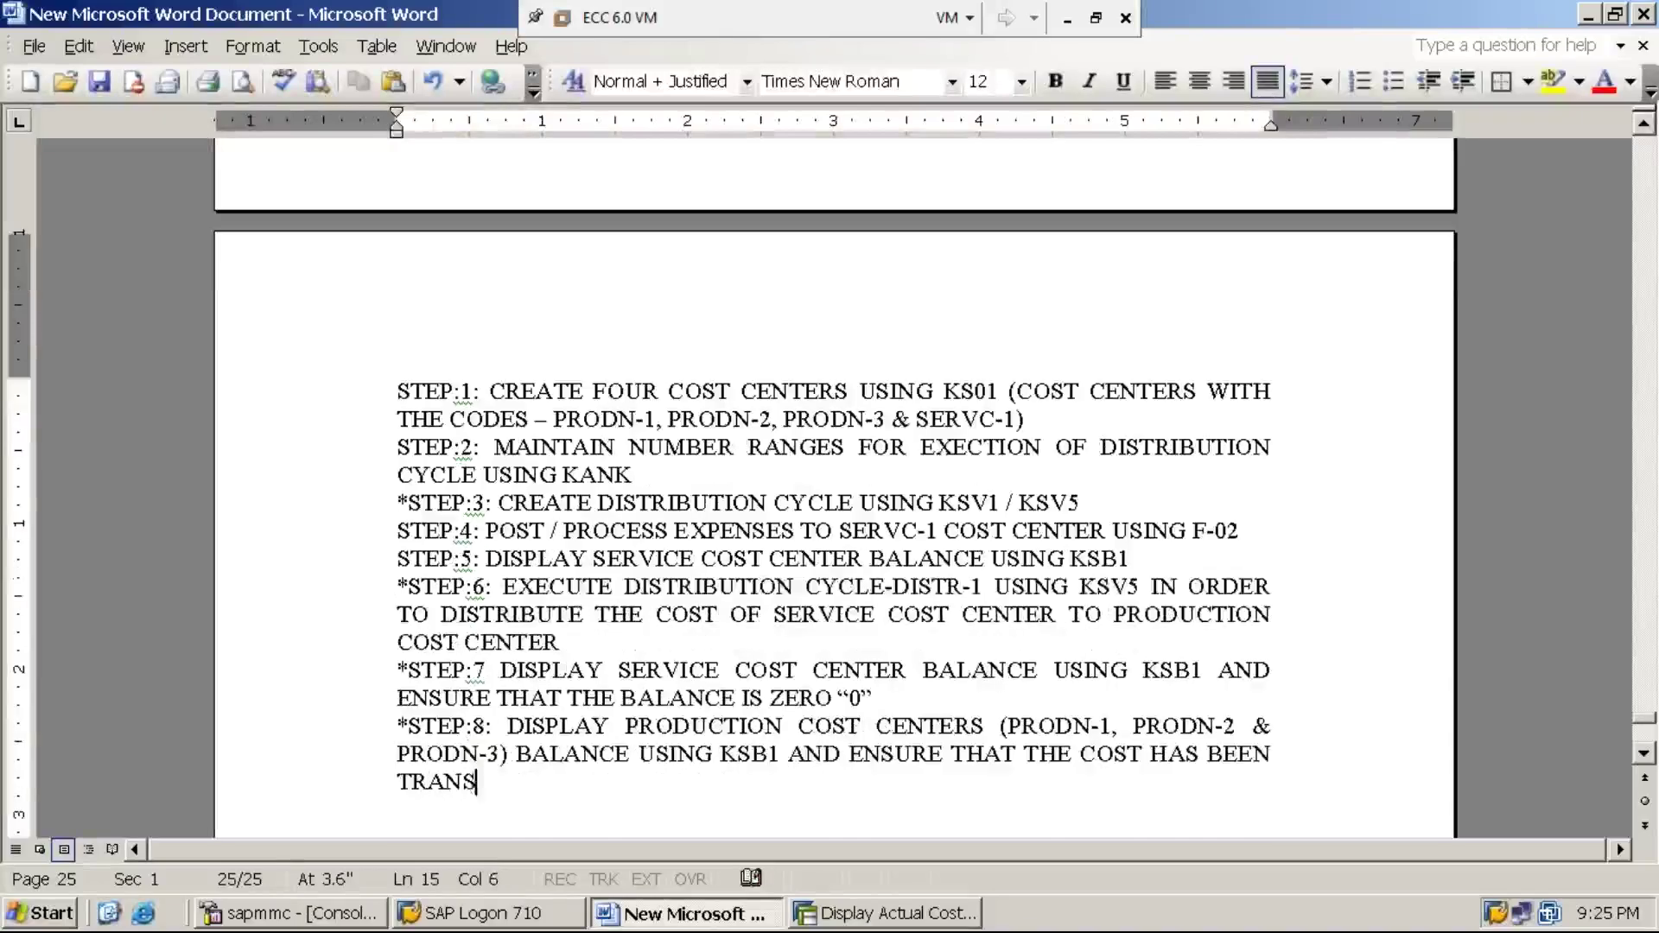
{"action": "type", "text": "FERRED "}
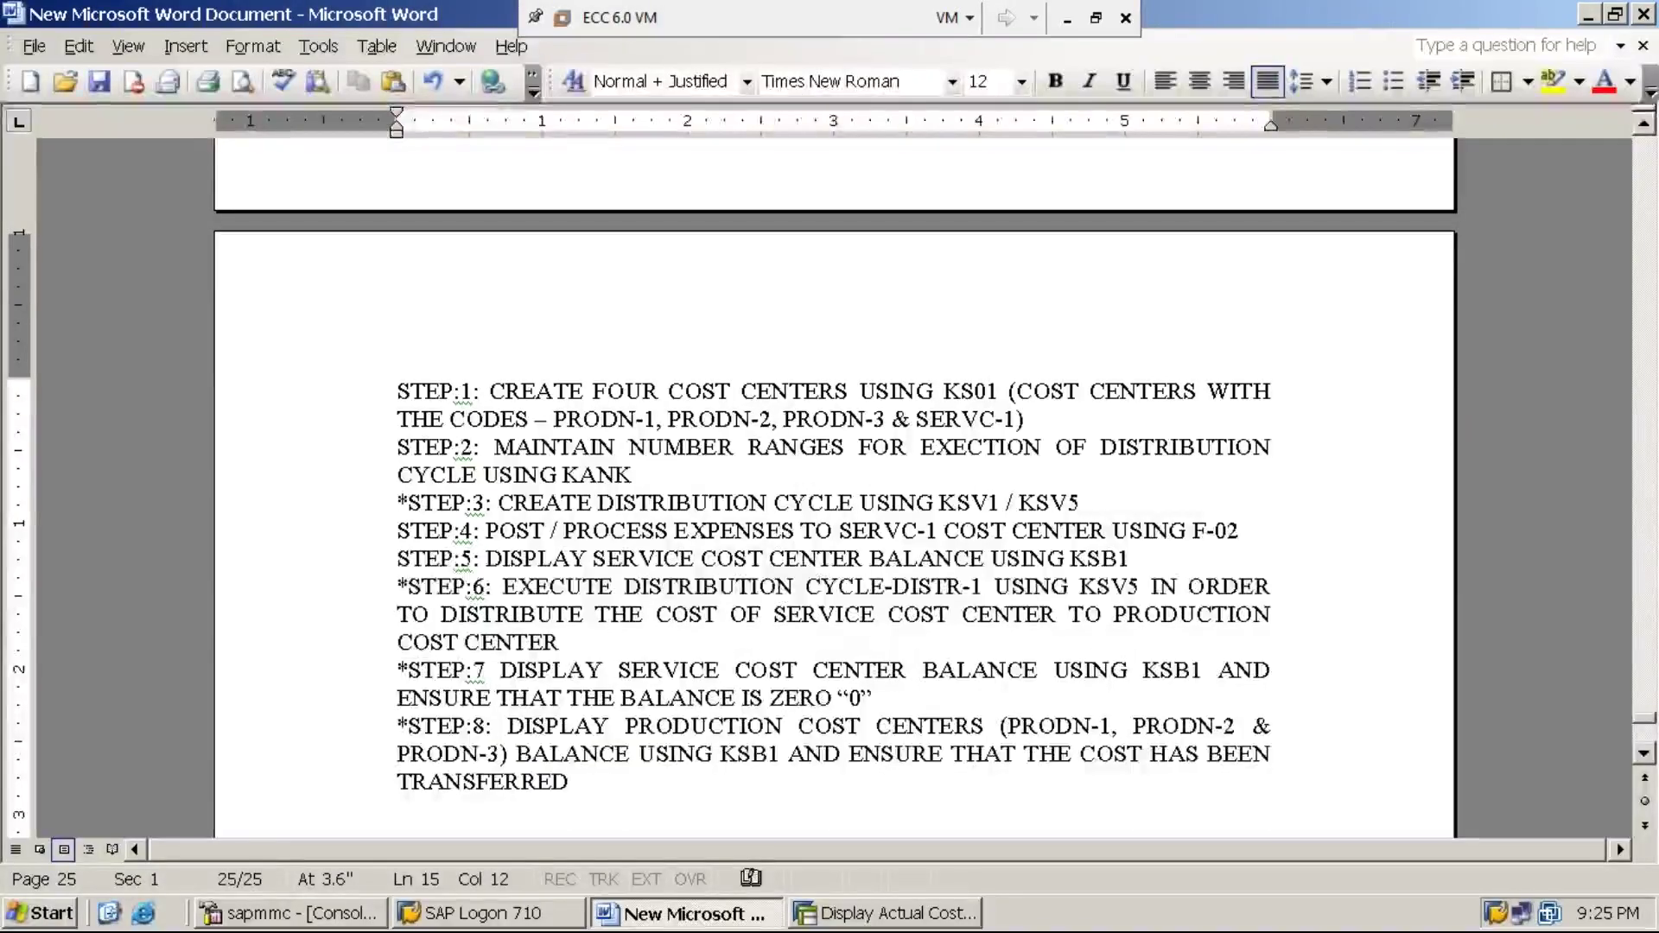
{"action": "type", "text": "FROM SER"}
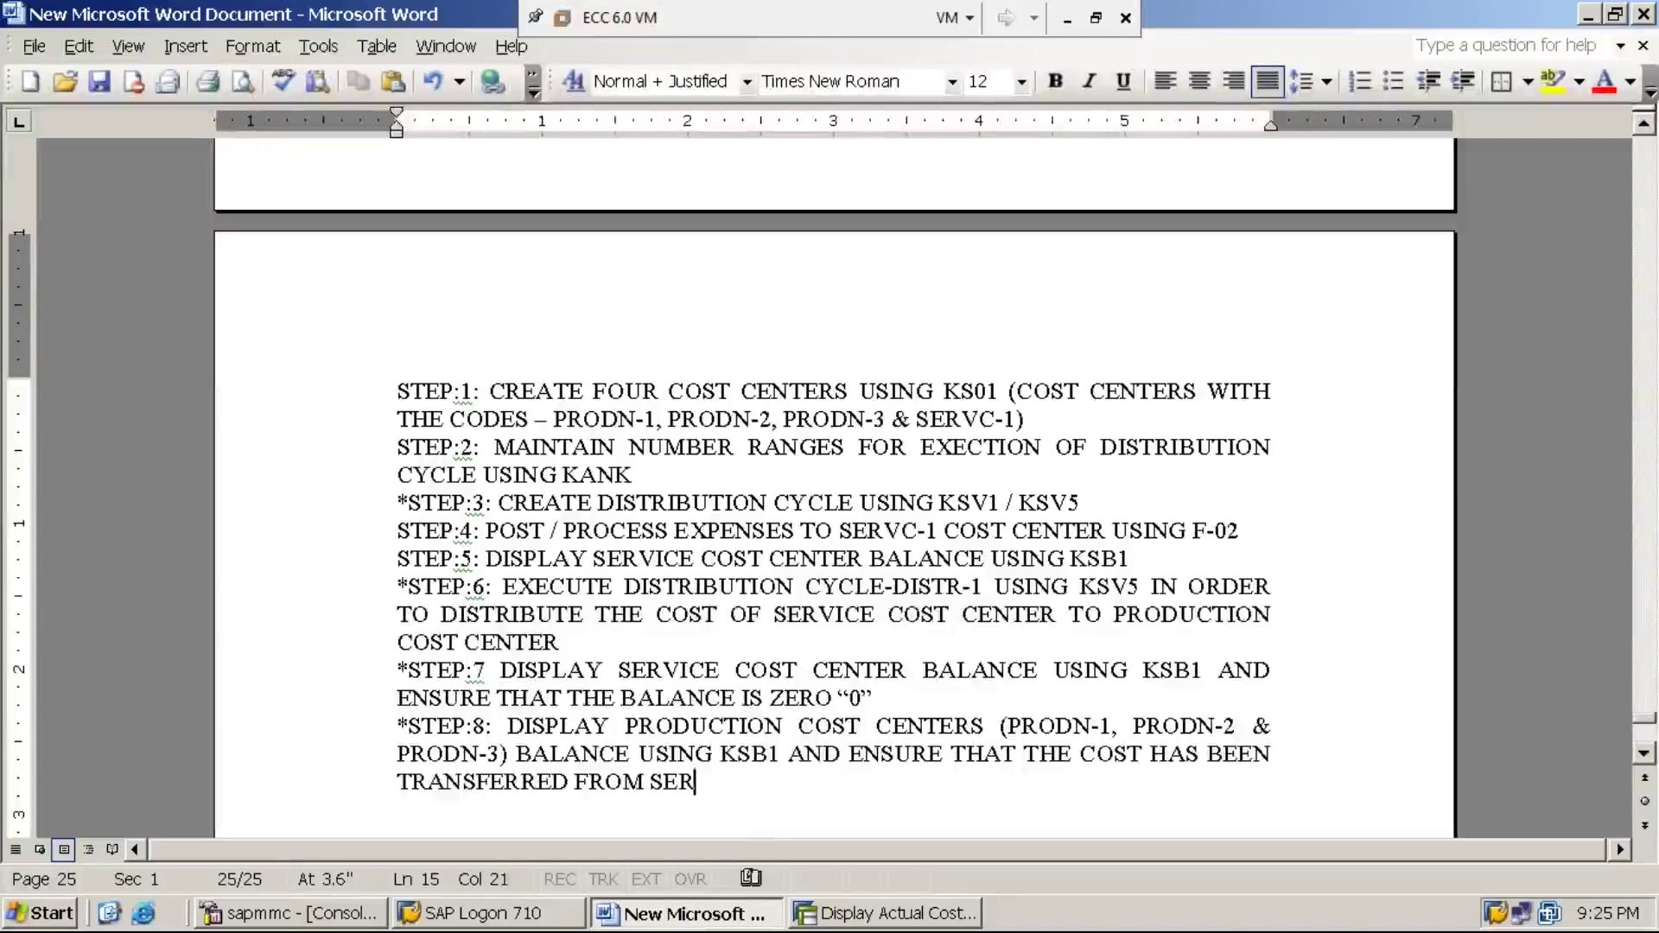
{"action": "type", "text": "VICE COST "}
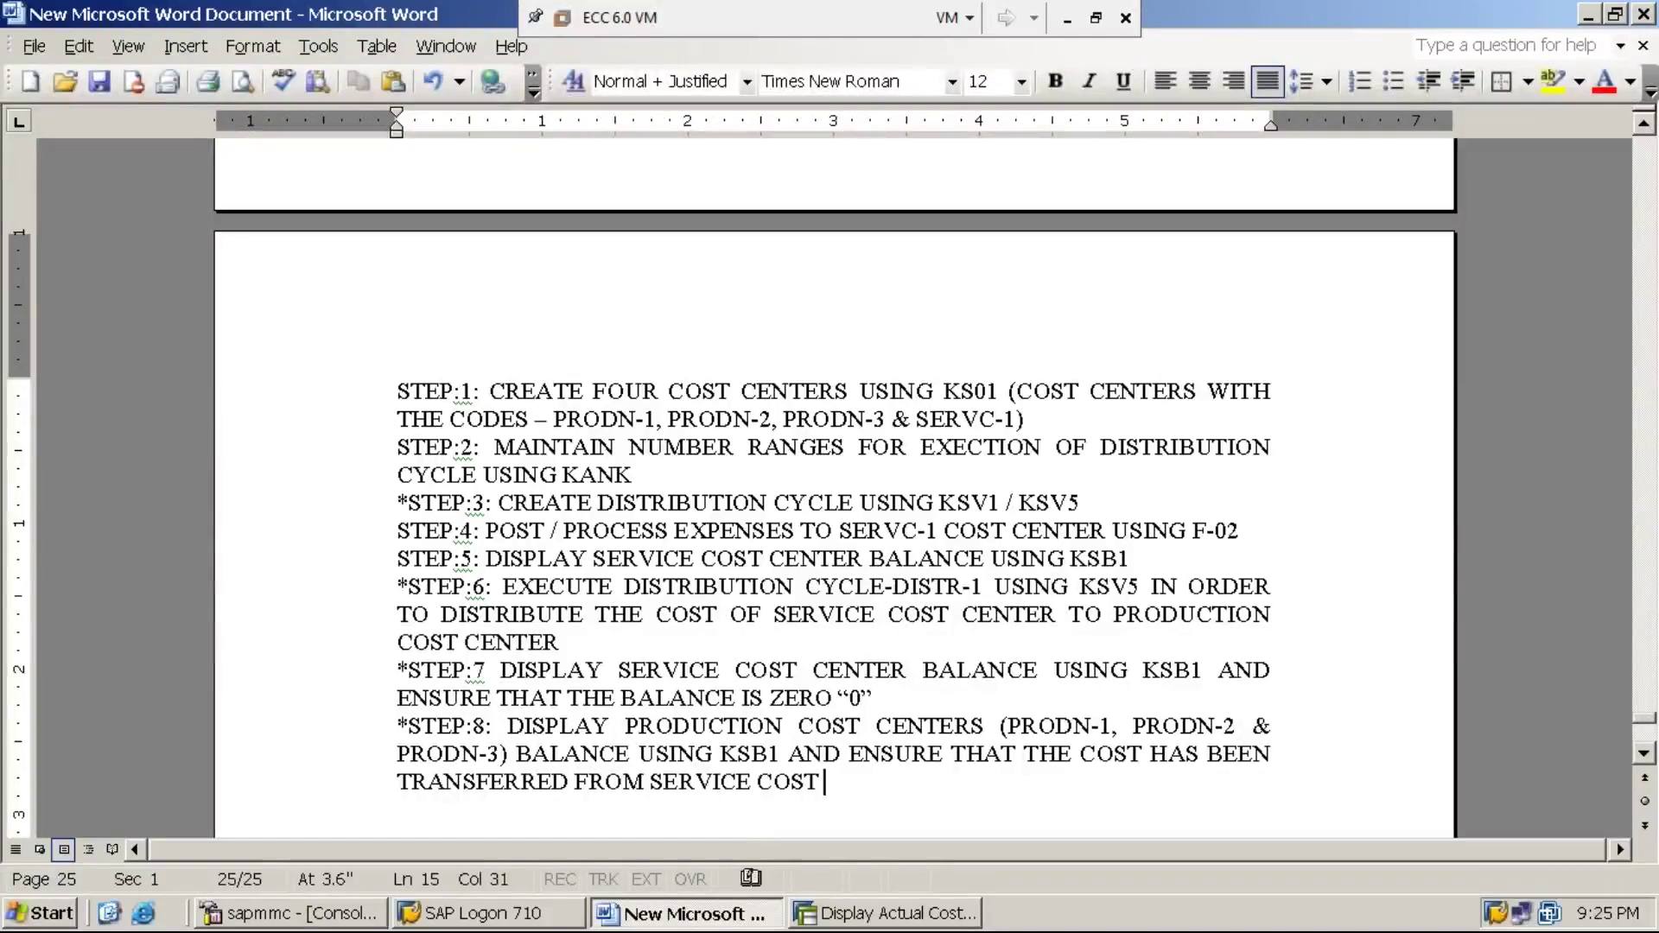
{"action": "type", "text": "CENT"}
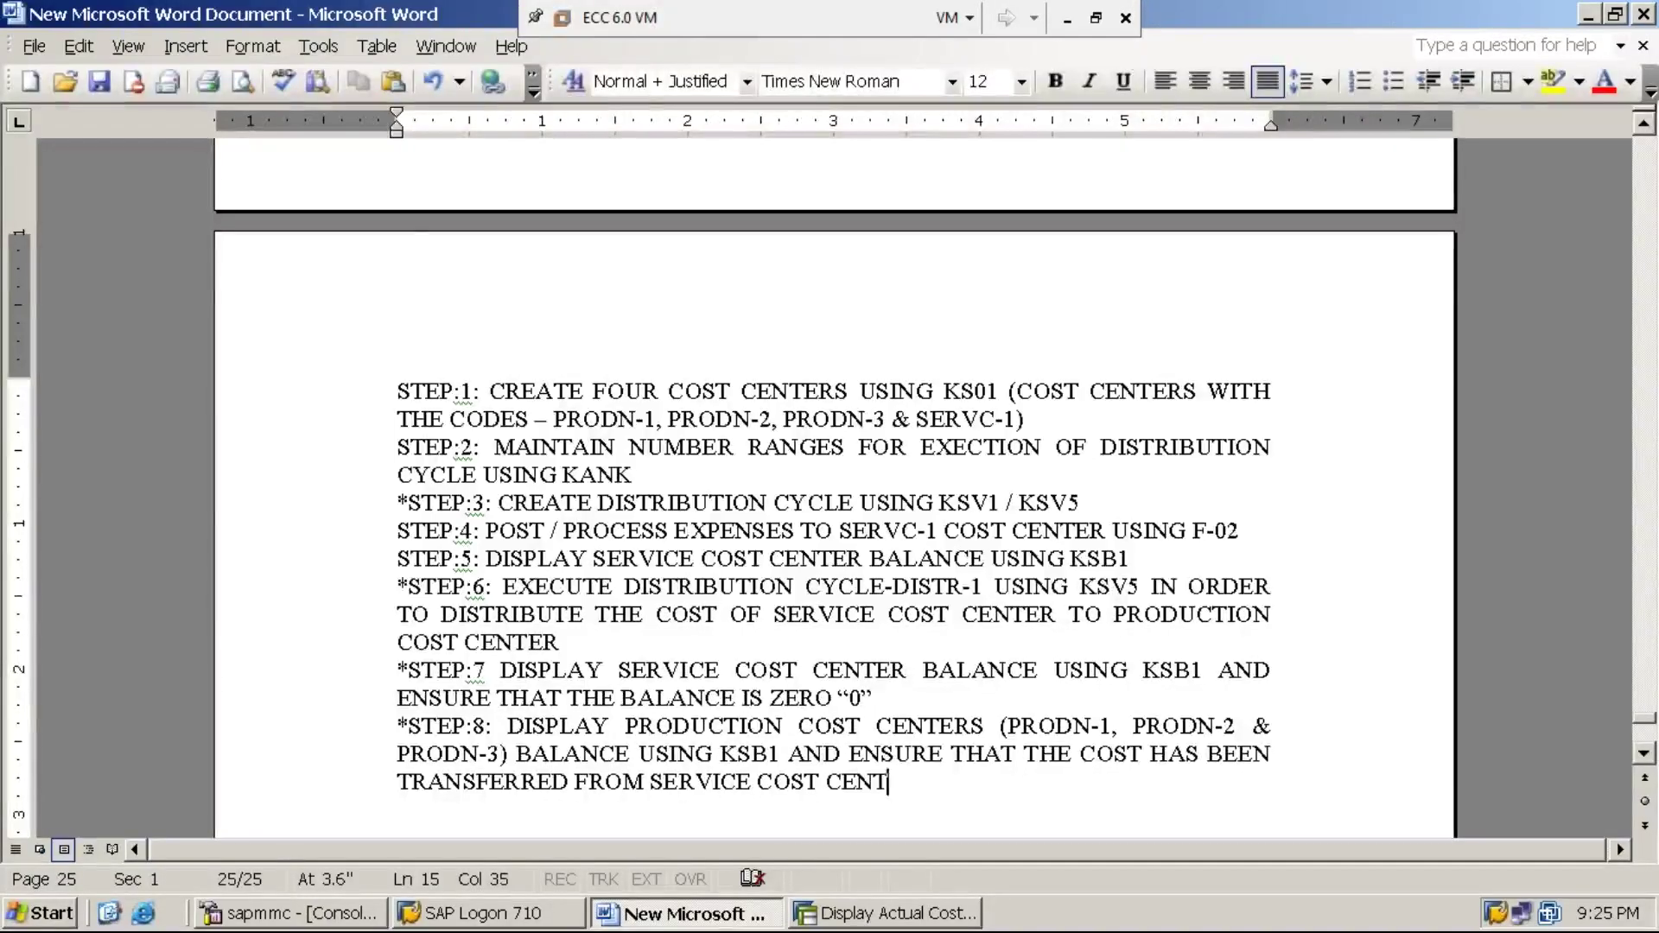
{"action": "type", "text": "RE TO "}
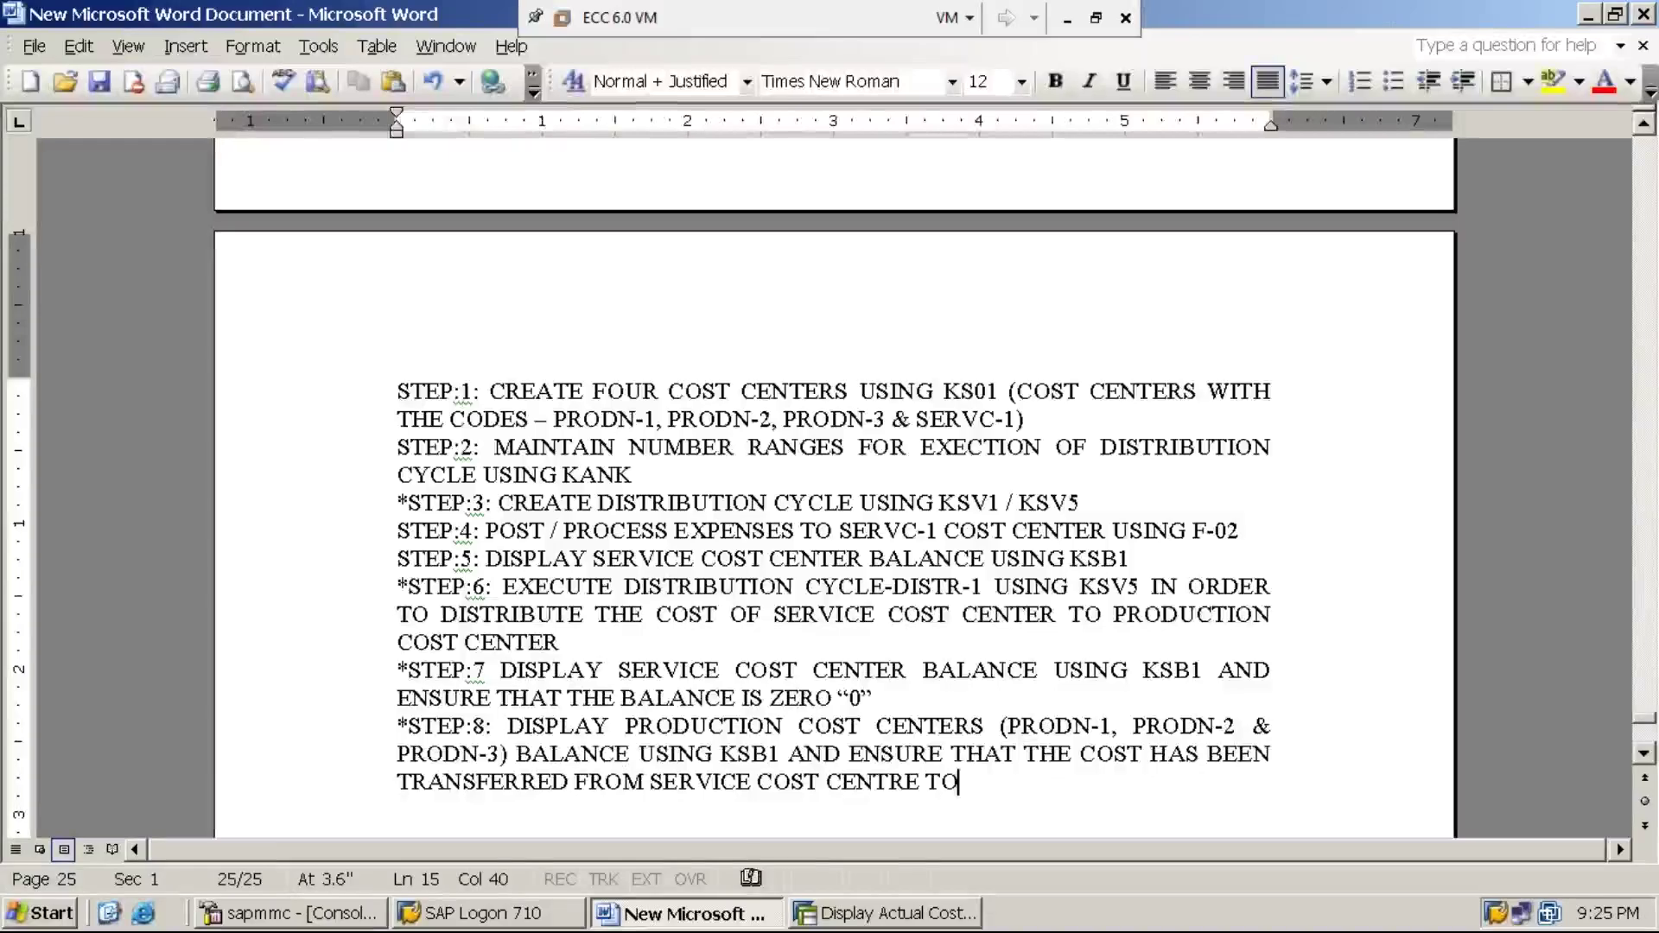
{"action": "type", "text": "PRODUC"}
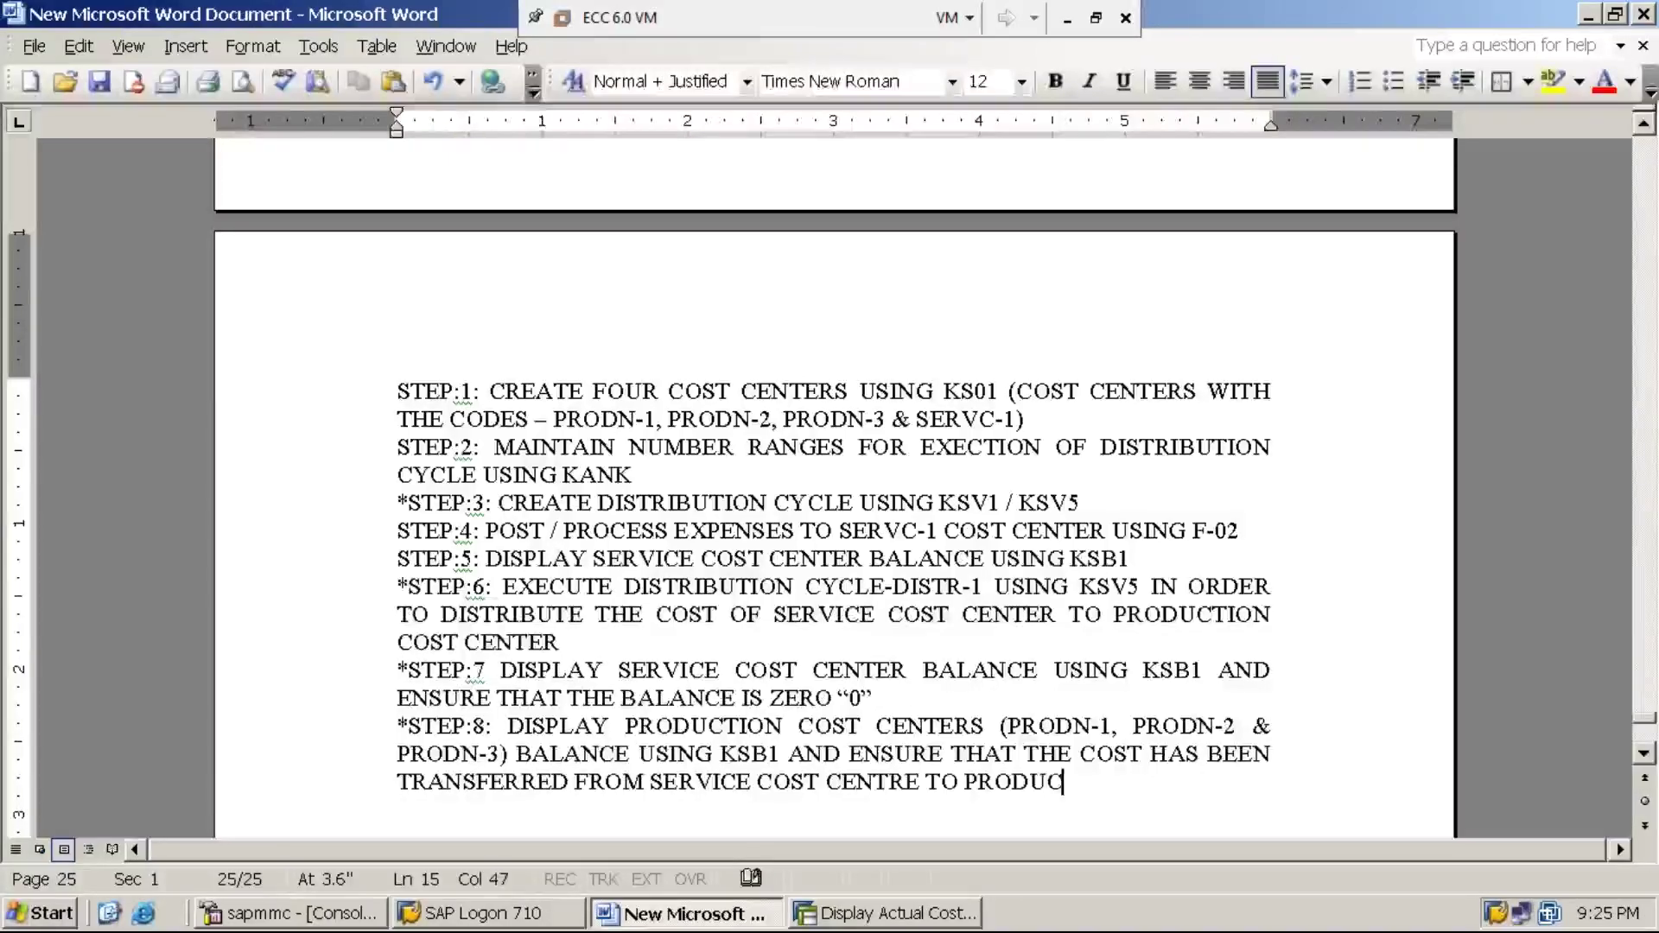
{"action": "type", "text": "TION COST CEN"}
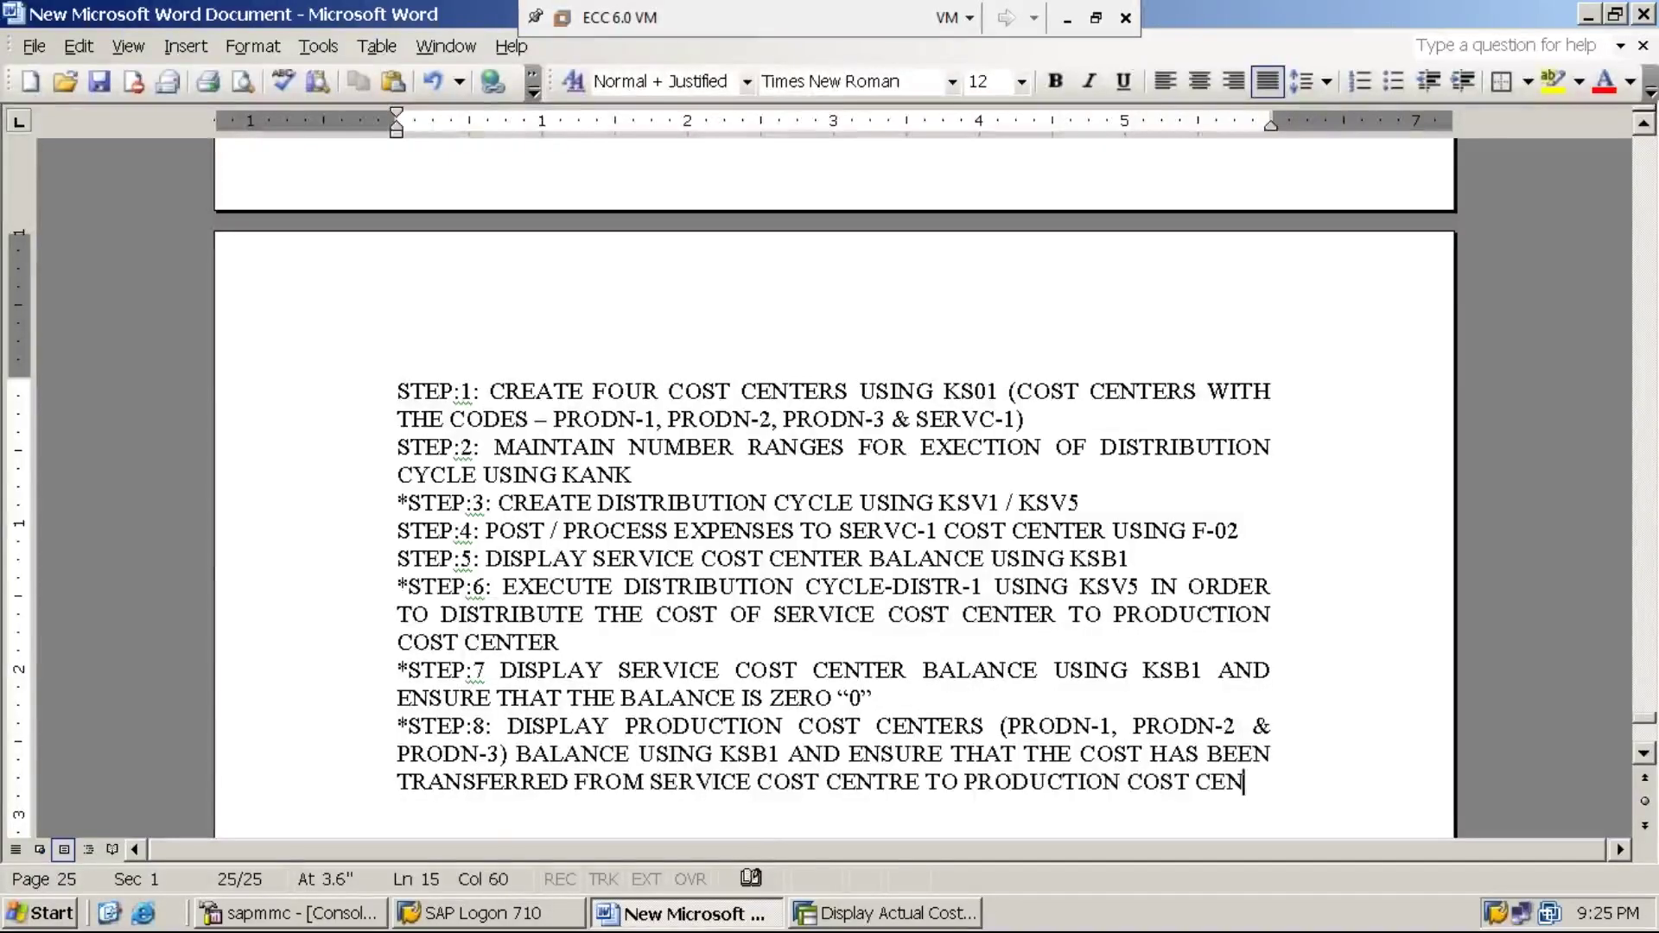
{"action": "type", "text": "TERS"}
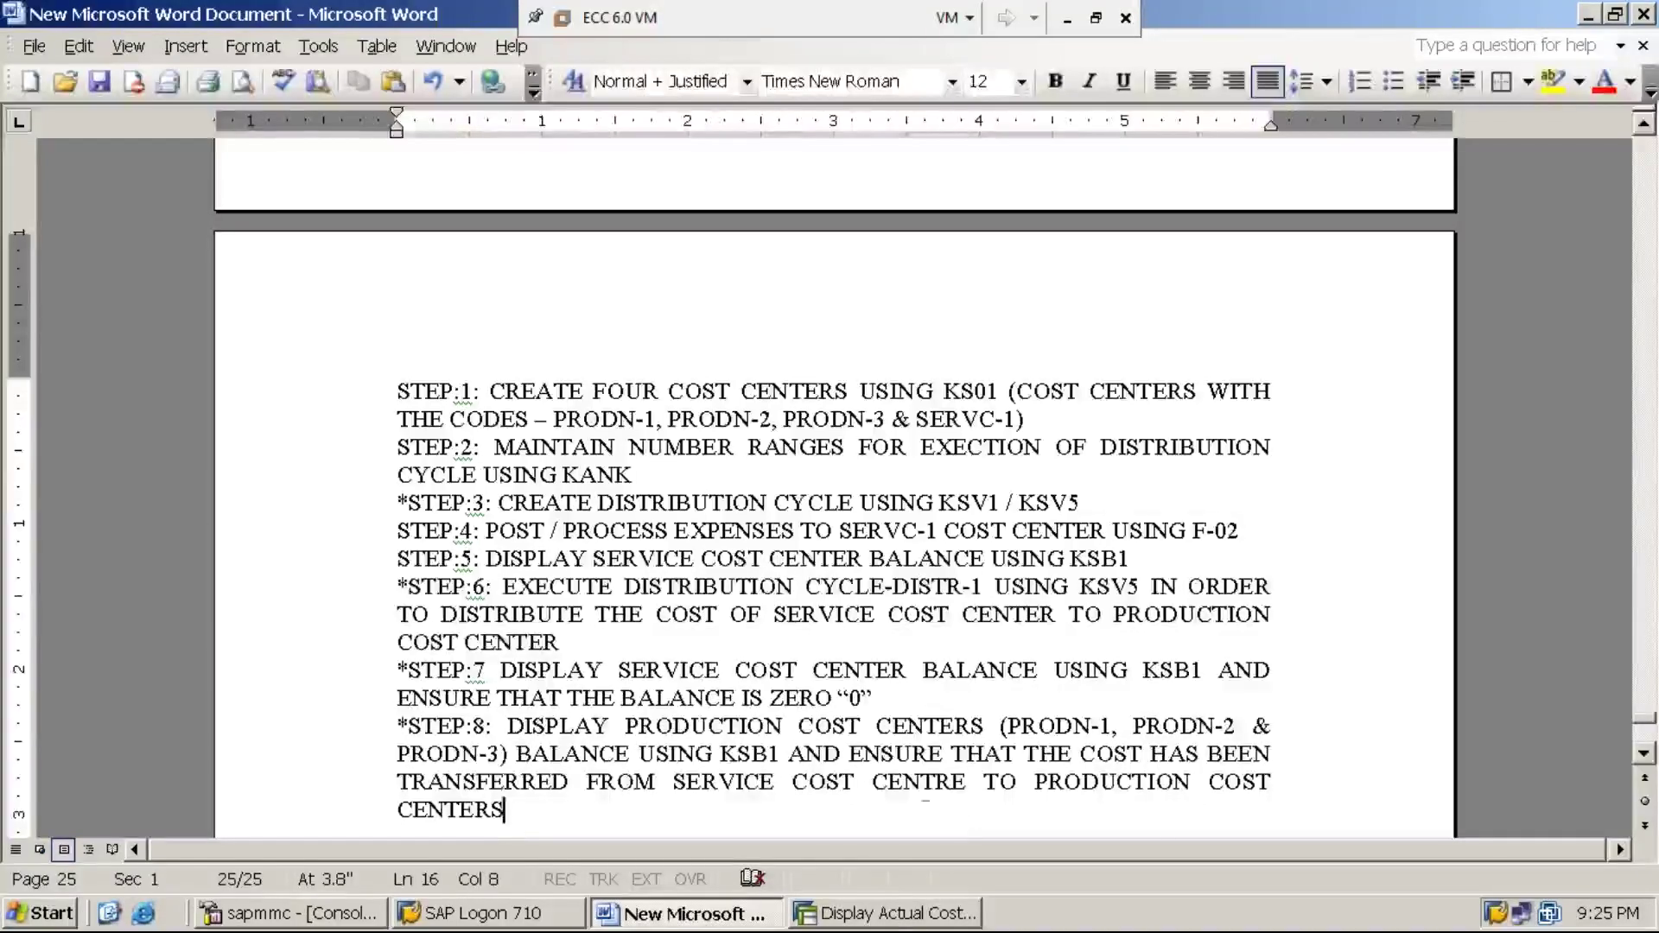
Switch back to SAP, leave the SERVC-1 line items and start transaction KSB1
{"action": "left_click", "coordinate": [893, 915]}
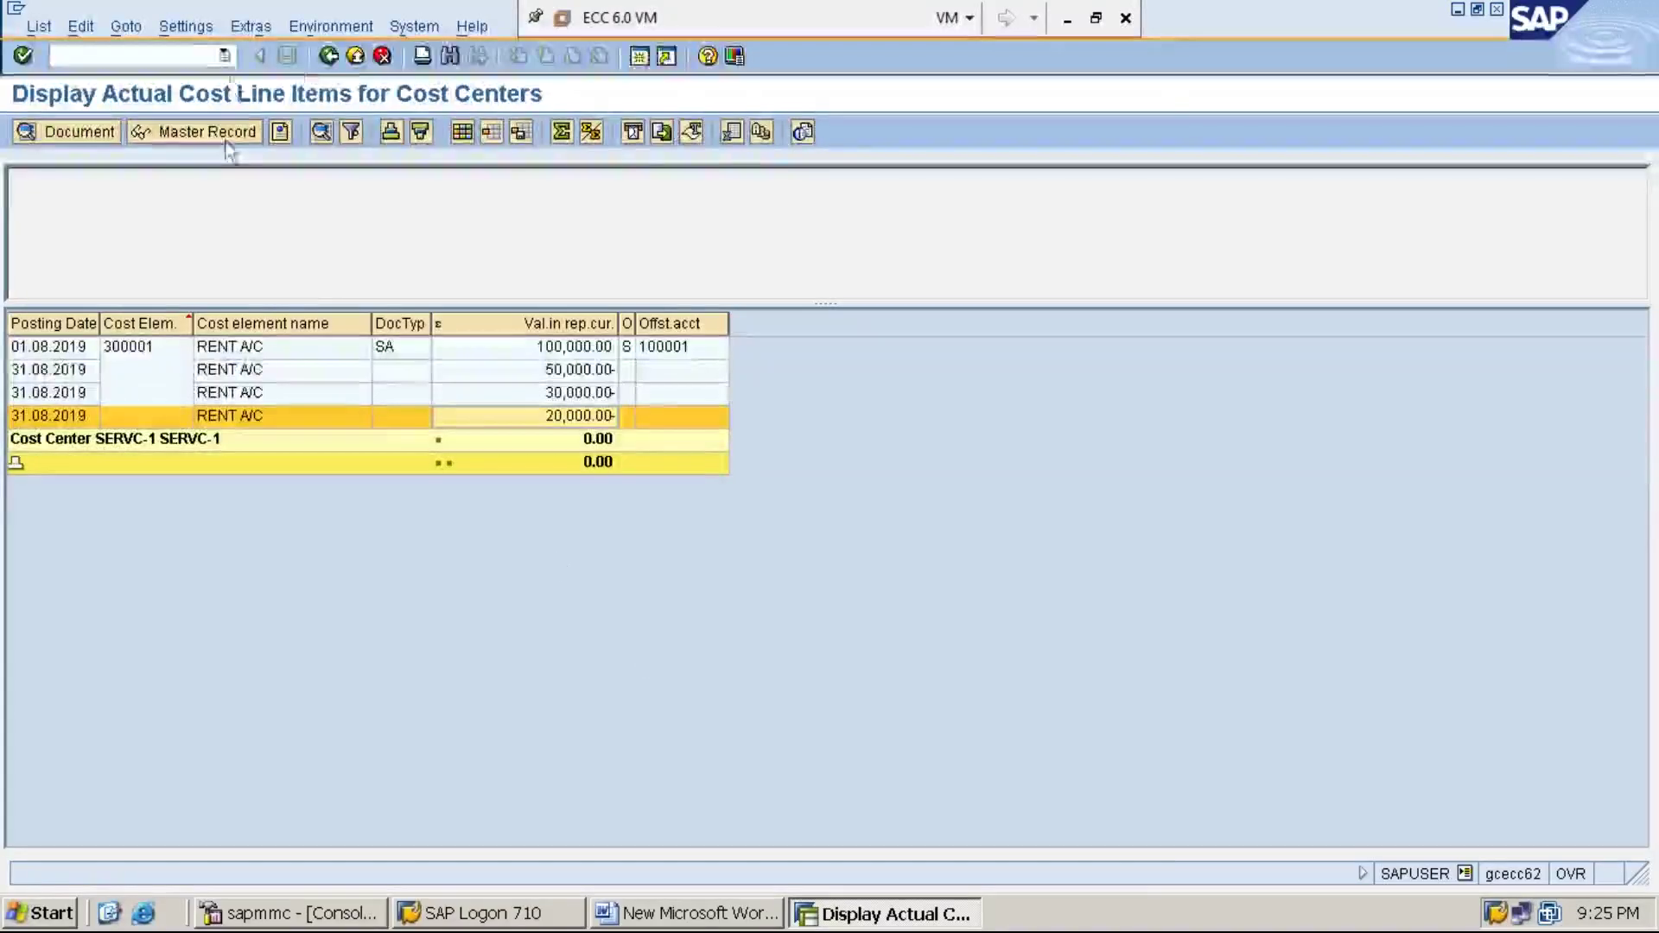
{"action": "left_click", "coordinate": [52, 56]}
{"action": "type", "text": "/n"}
{"action": "key", "text": "Return"}
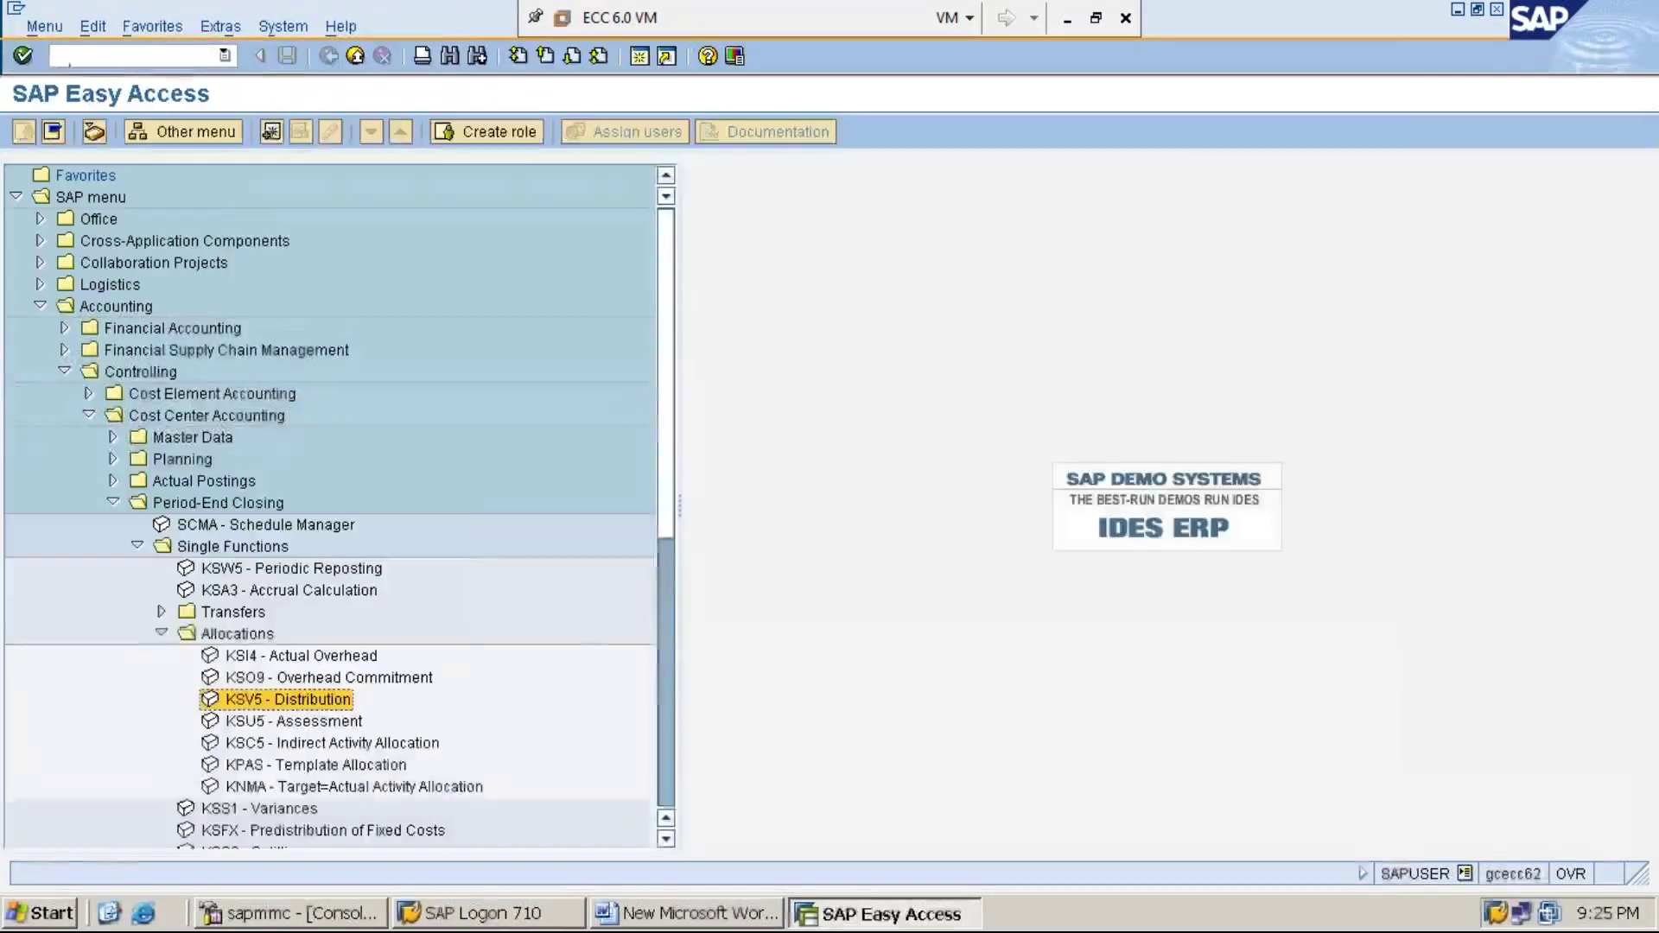
{"action": "type", "text": "KSB1"}
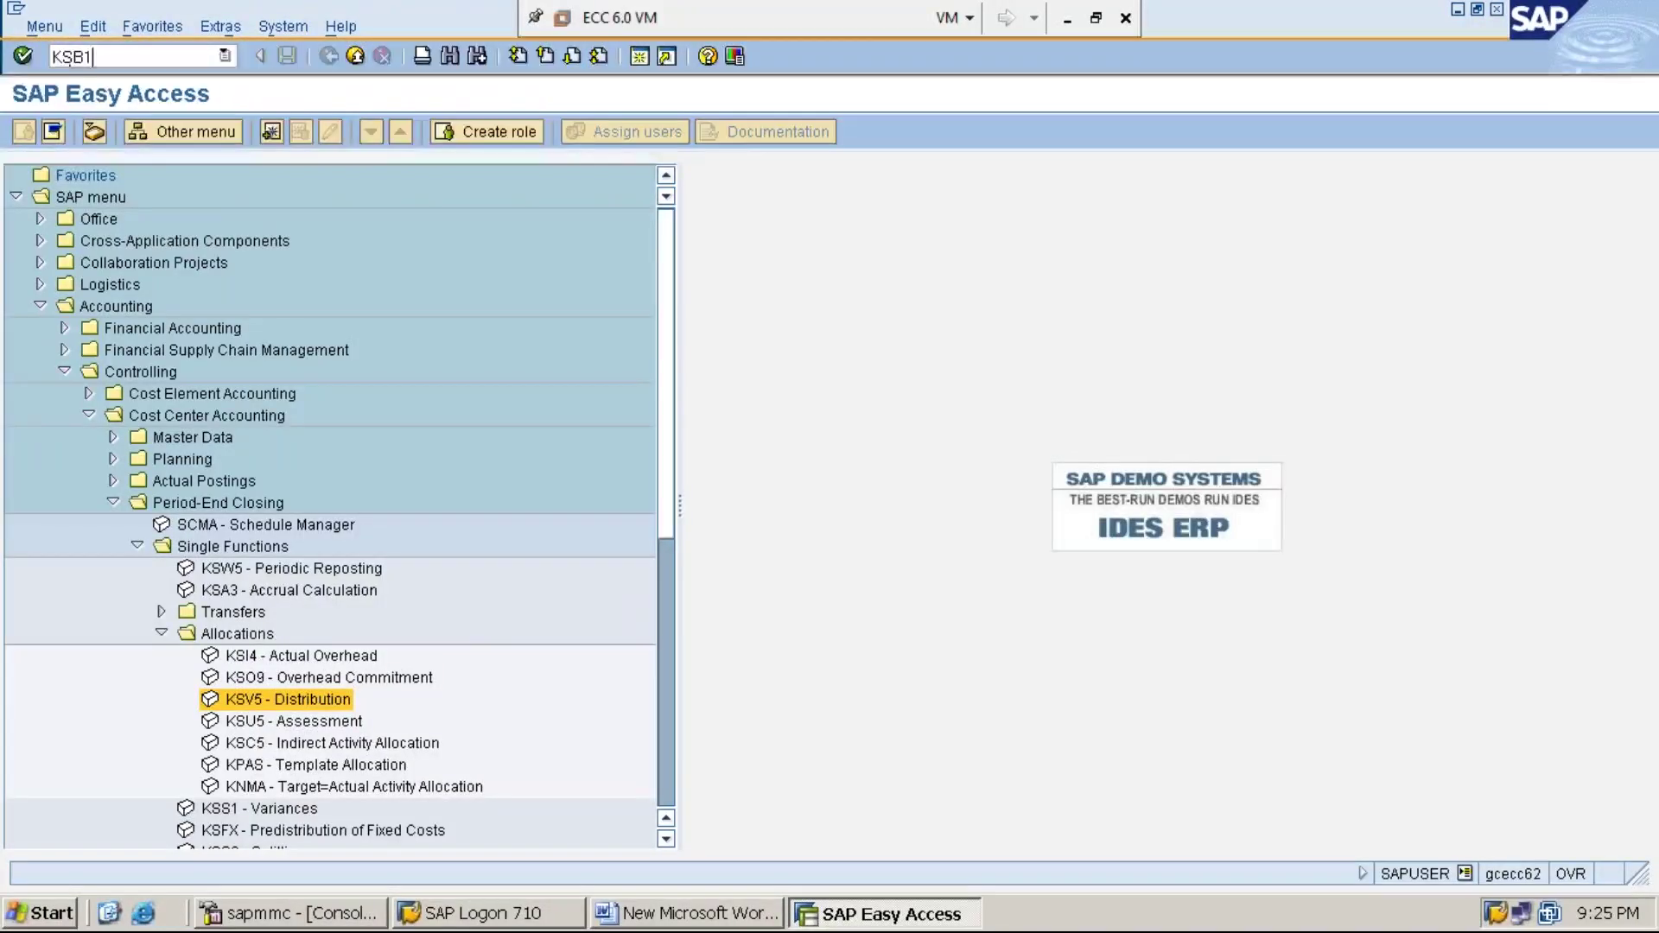
{"action": "key", "text": "Return"}
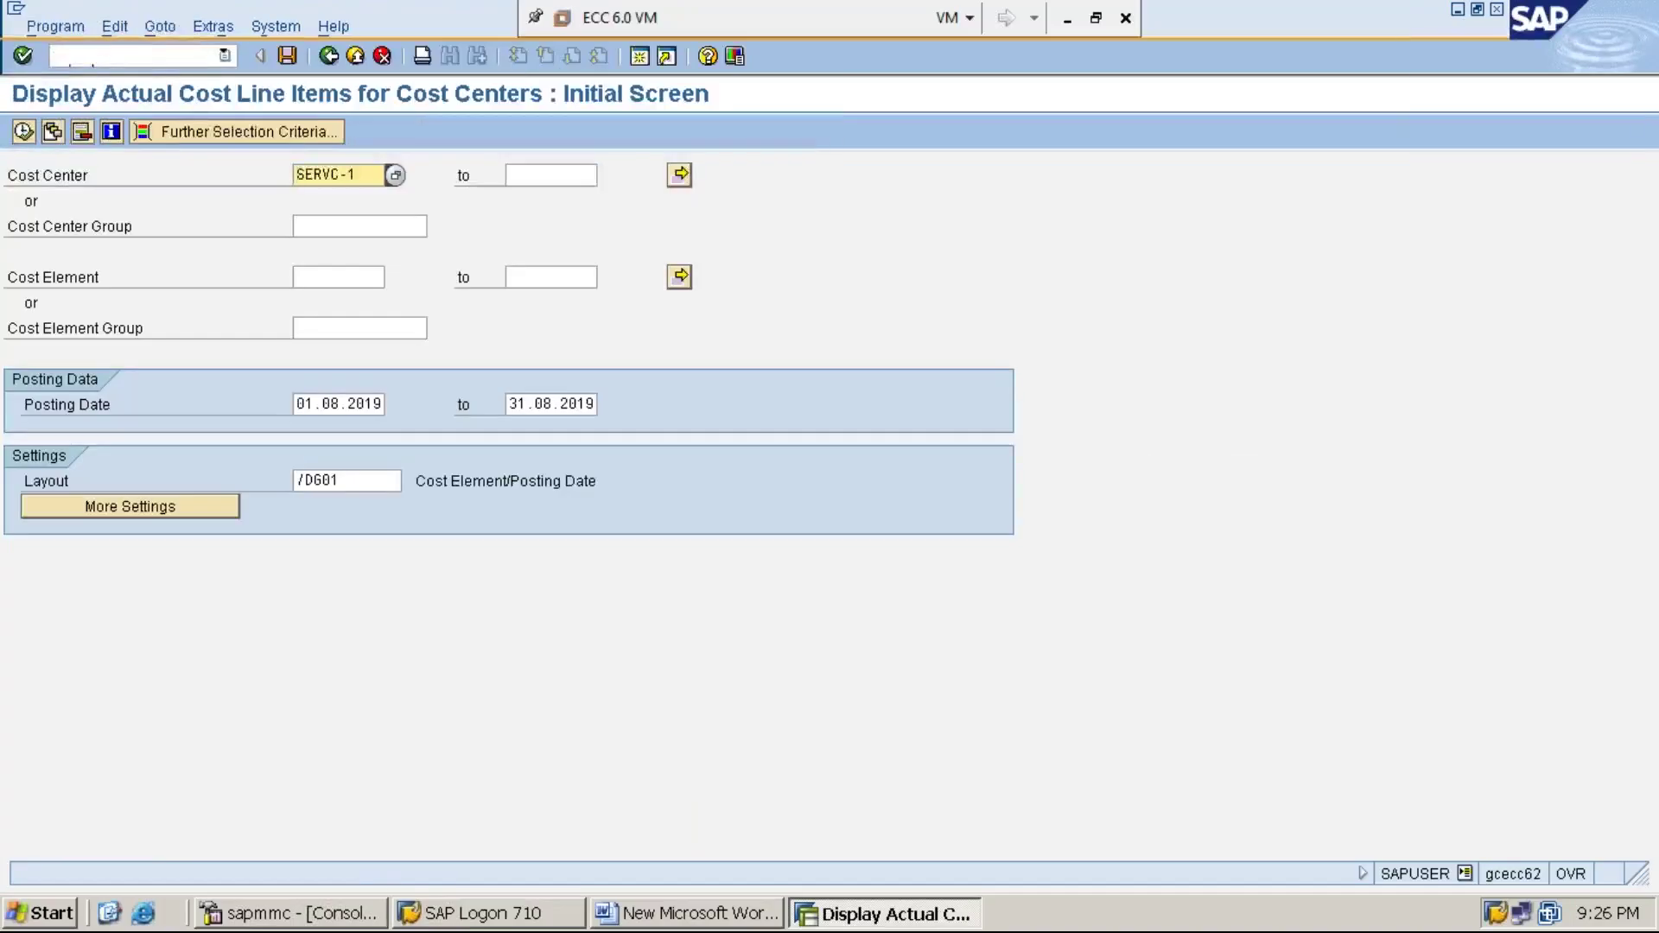
Display the actual cost line items for cost centers PRODN-1 to PRODN-3, posting dates 01.08.2019 to 31.08.2019
{"action": "key", "text": "Delete"}
{"action": "key", "text": "Delete"}
{"action": "key", "text": "Delete"}
{"action": "key", "text": "Delete"}
{"action": "key", "text": "Delete"}
{"action": "type", "text": "PRODN-1"}
{"action": "key", "text": "Tab"}
{"action": "type", "text": "PROD"}
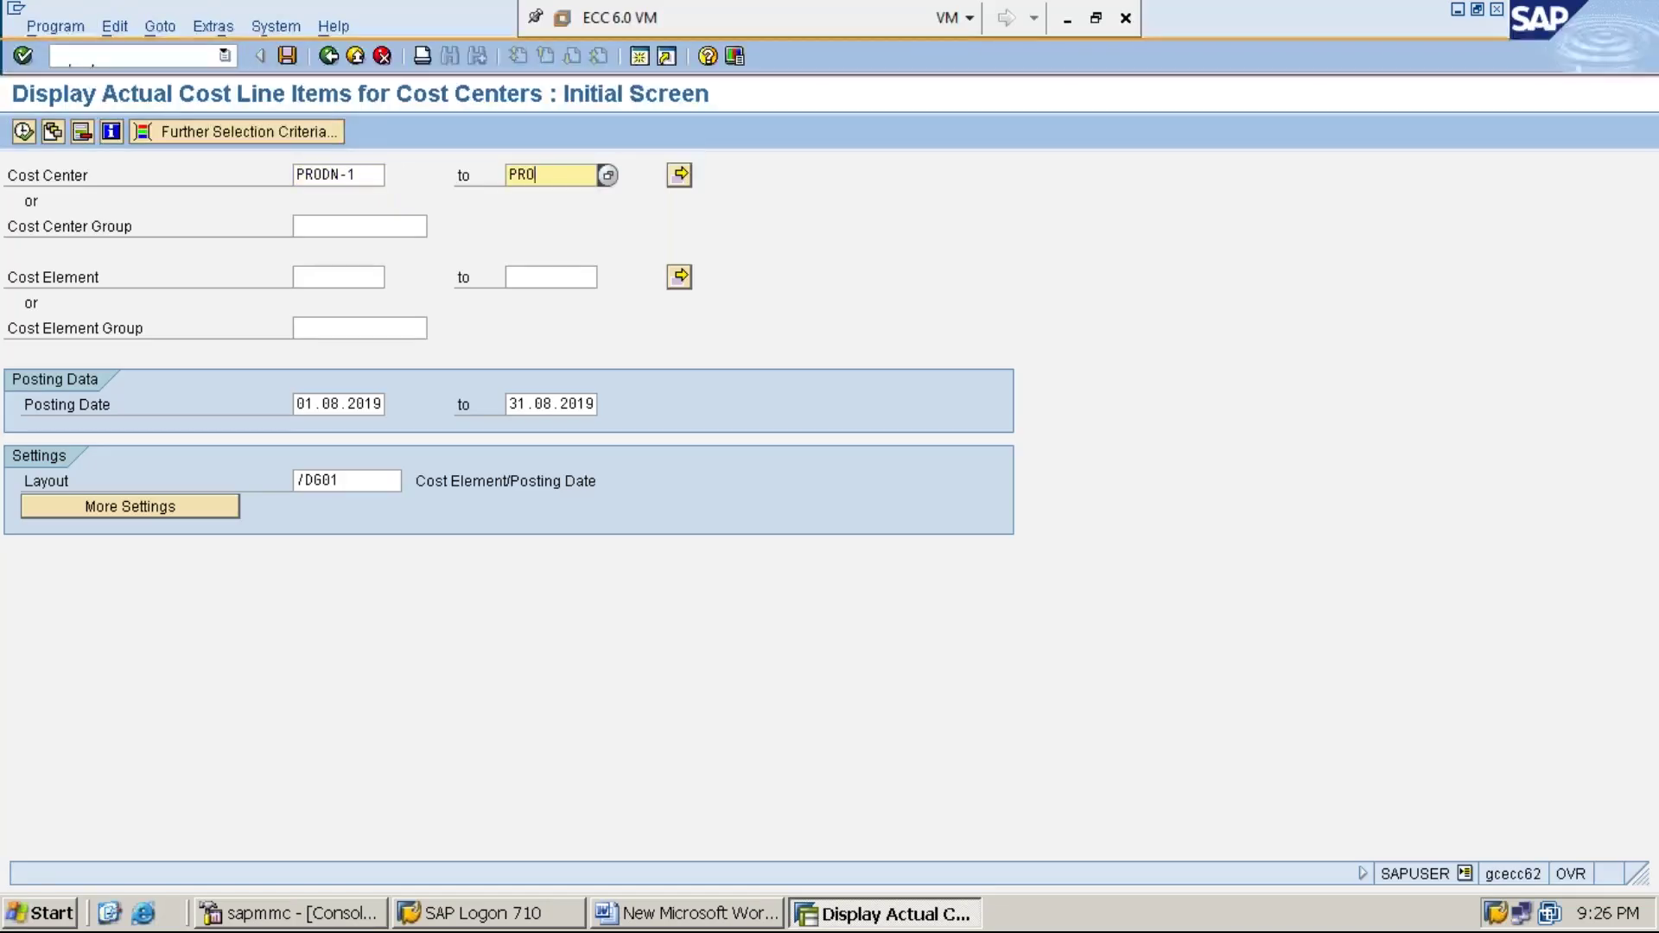
{"action": "type", "text": "N-3"}
{"action": "left_click", "coordinate": [370, 174]}
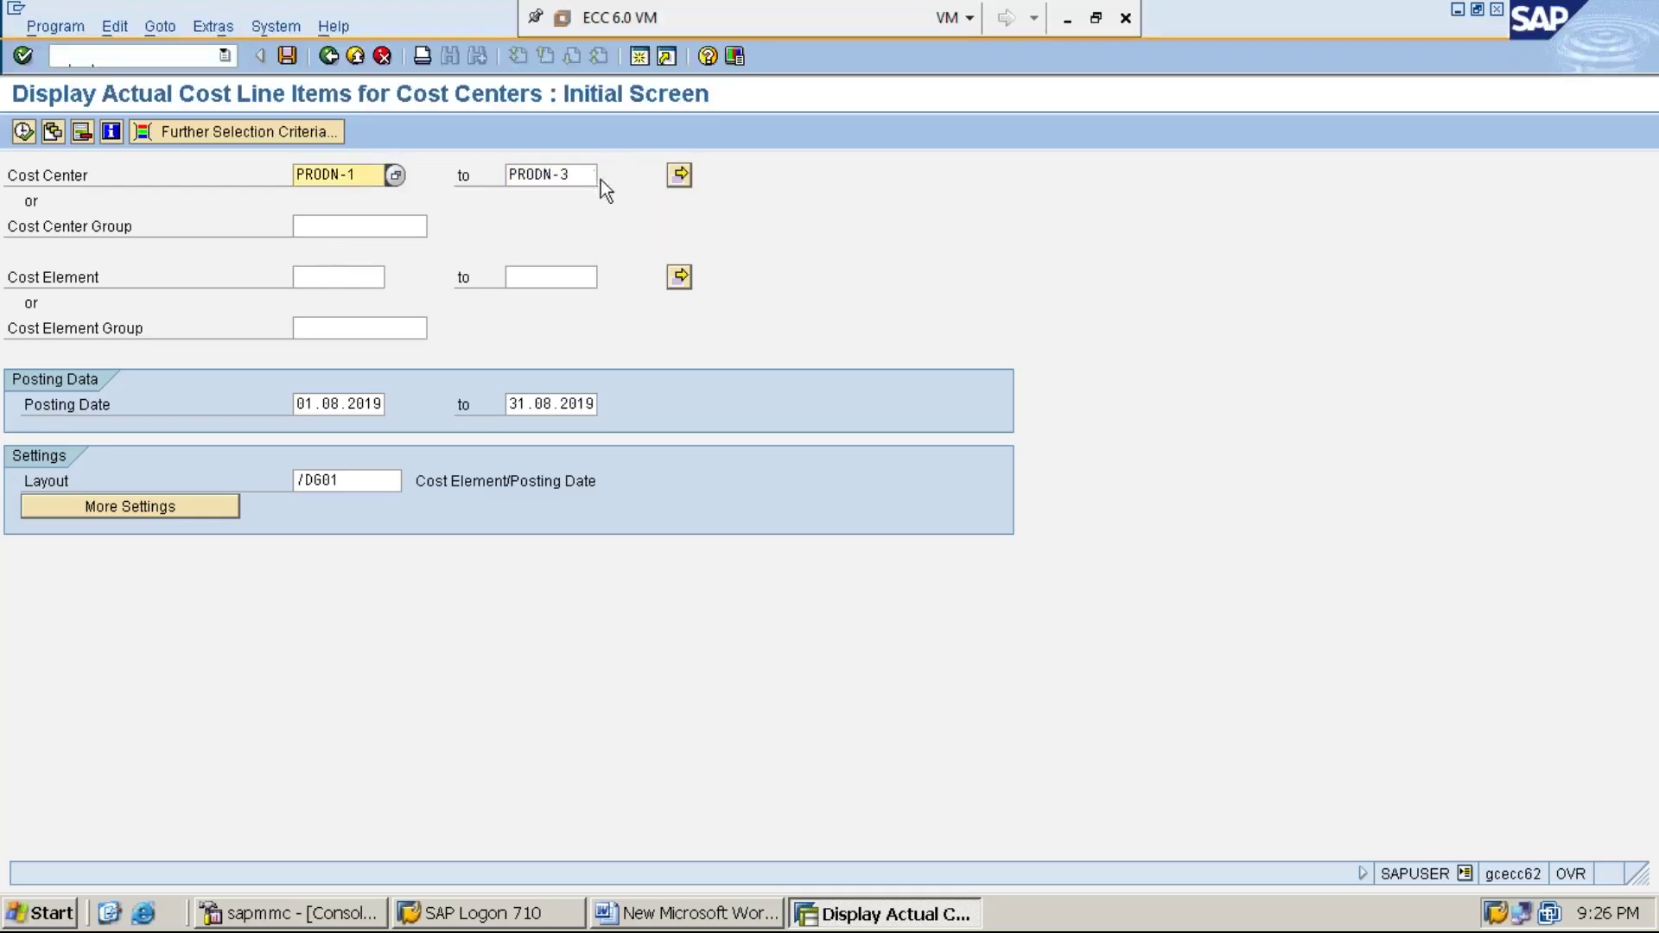
{"action": "left_click", "coordinate": [587, 175]}
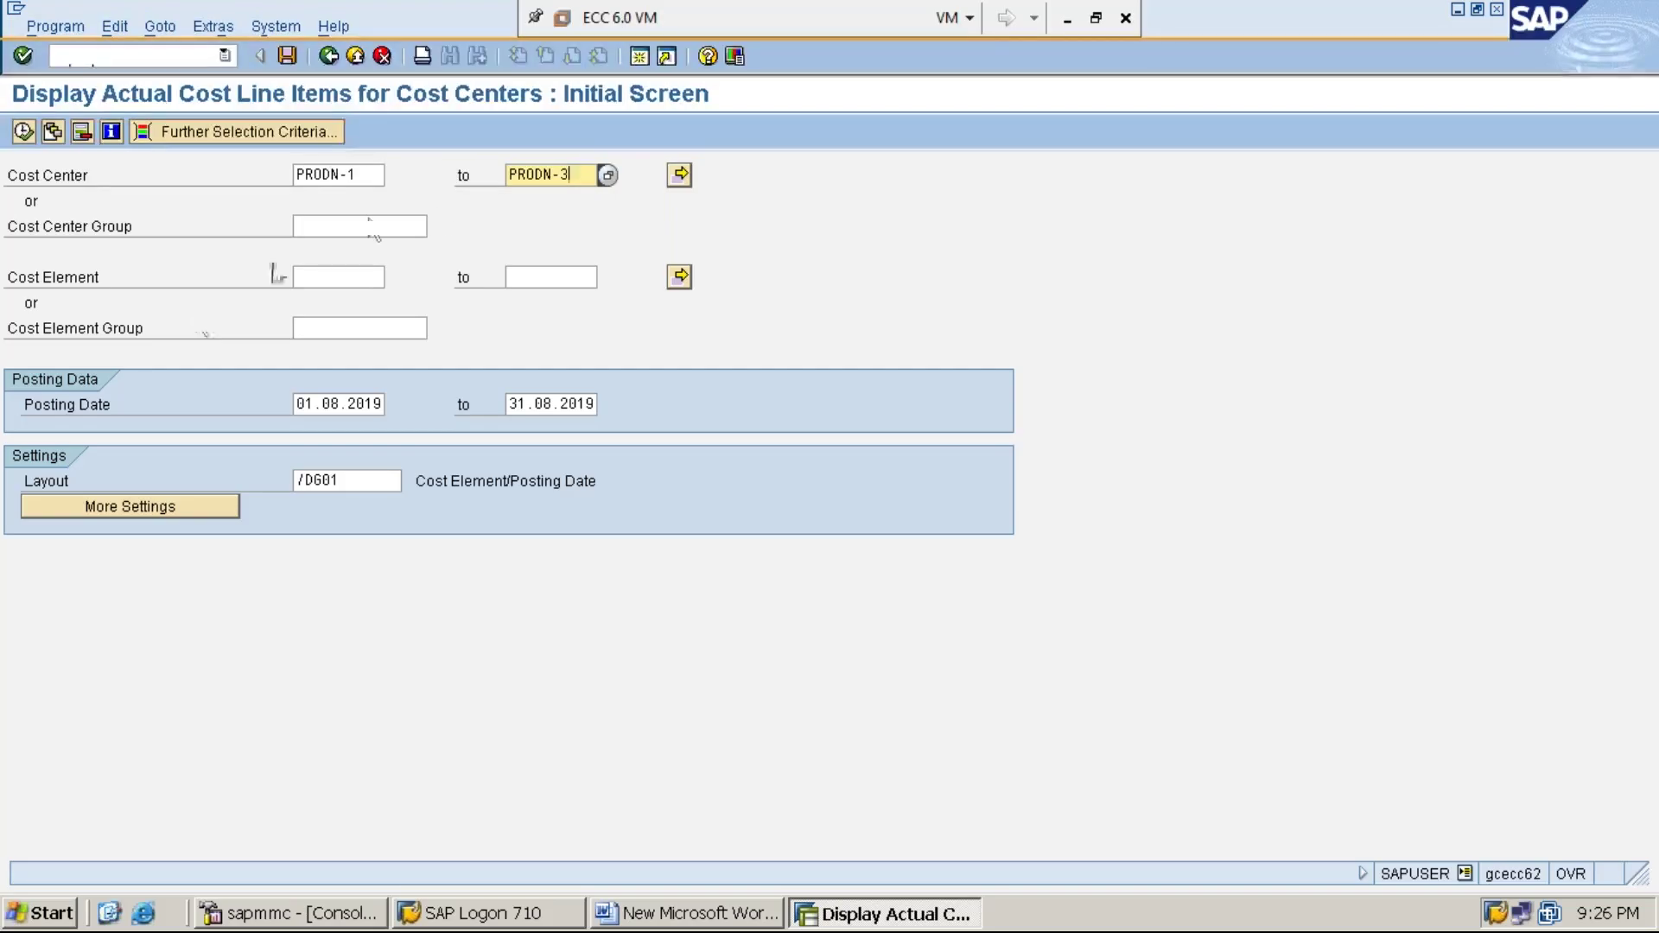
{"action": "left_click", "coordinate": [24, 132]}
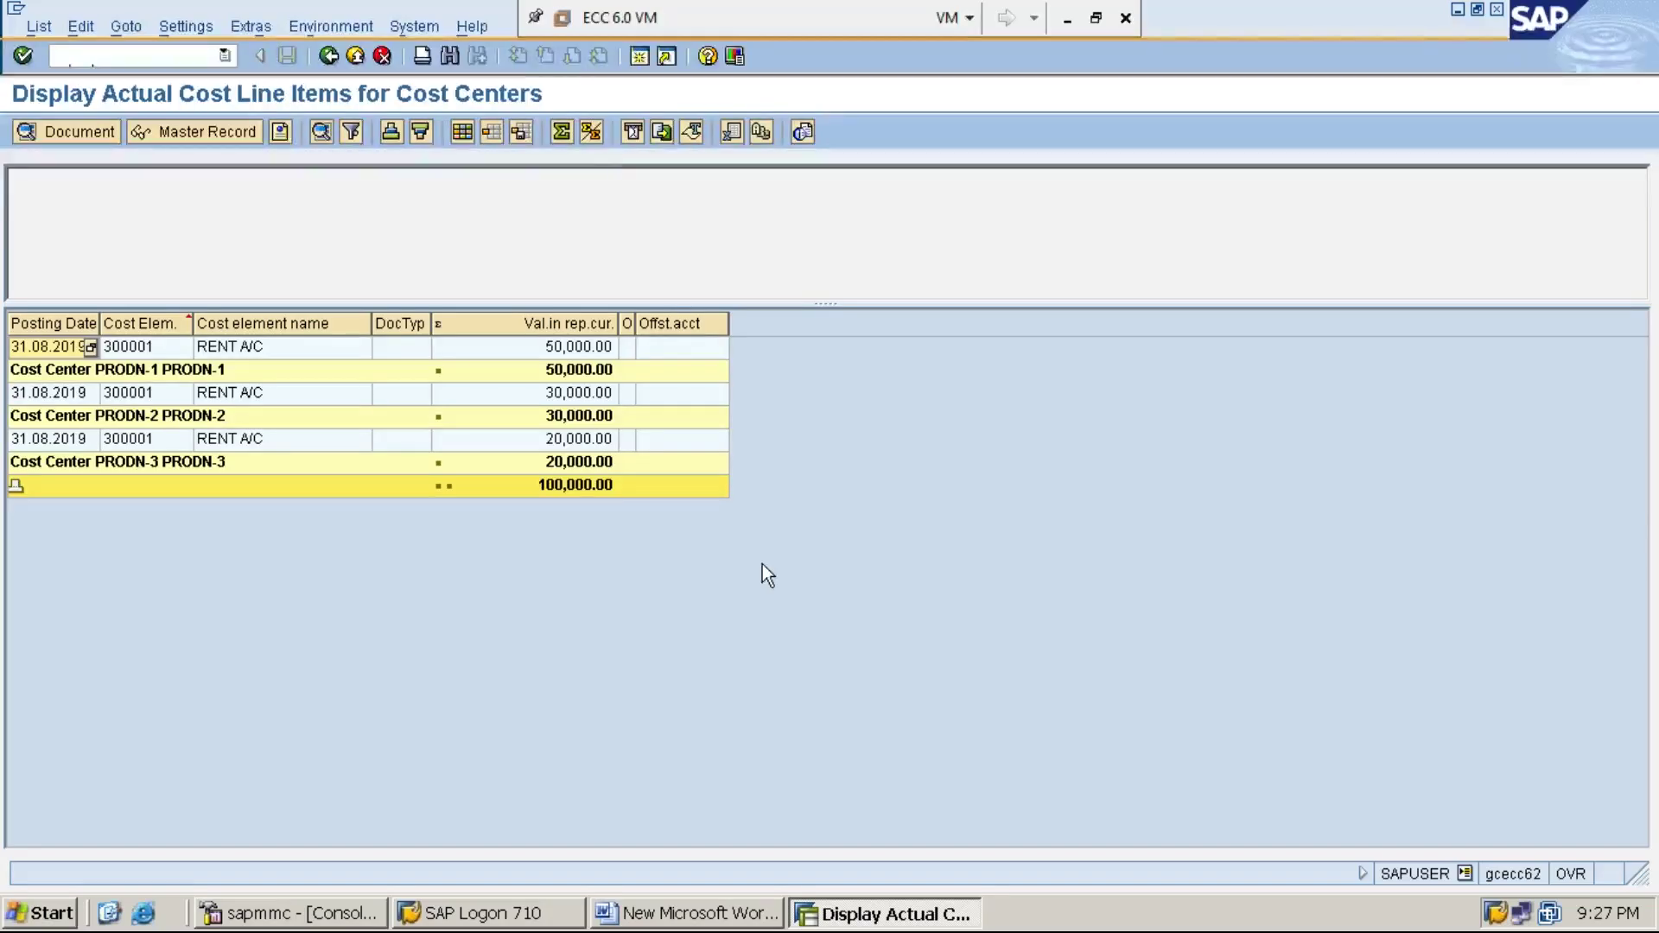
Open a new SAP session and display the cost center standard hierarchy with KSH3
{"action": "left_click", "coordinate": [639, 56]}
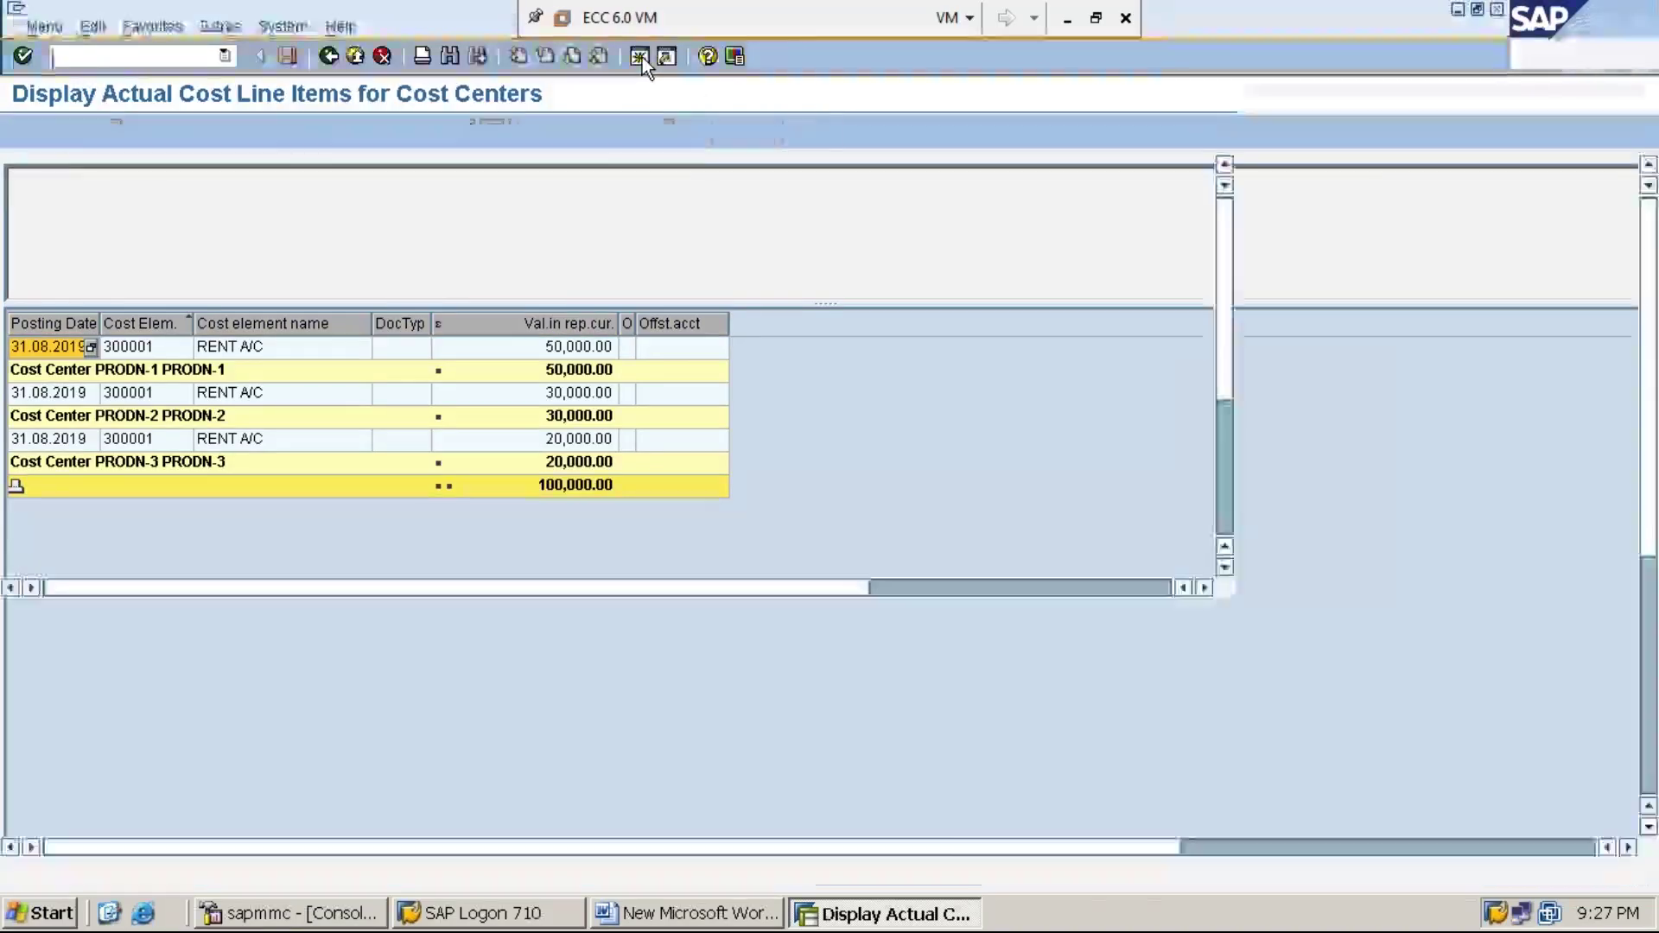
{"action": "type", "text": "ksh3"}
{"action": "key", "text": "Return"}
{"action": "key", "text": "Return"}
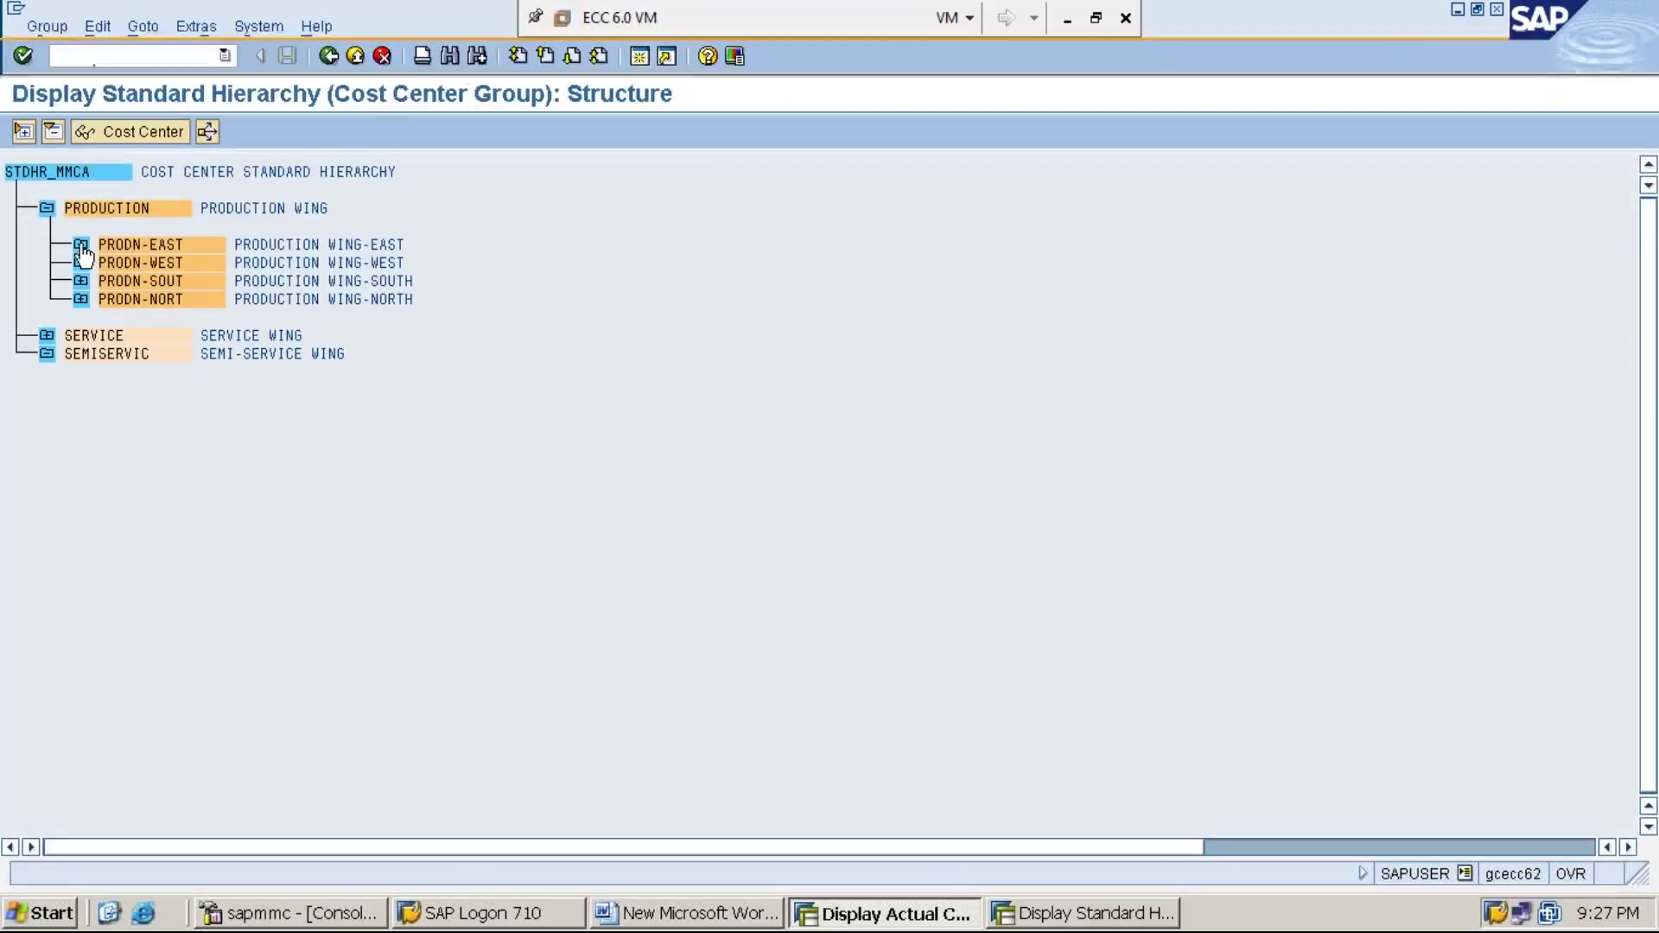
Expand PRODN-EAST with MACHINE, PRODN-WEST with MACHINEW, and SERVICE to examine where the production and service cost centers are assigned
{"action": "left_click", "coordinate": [81, 245]}
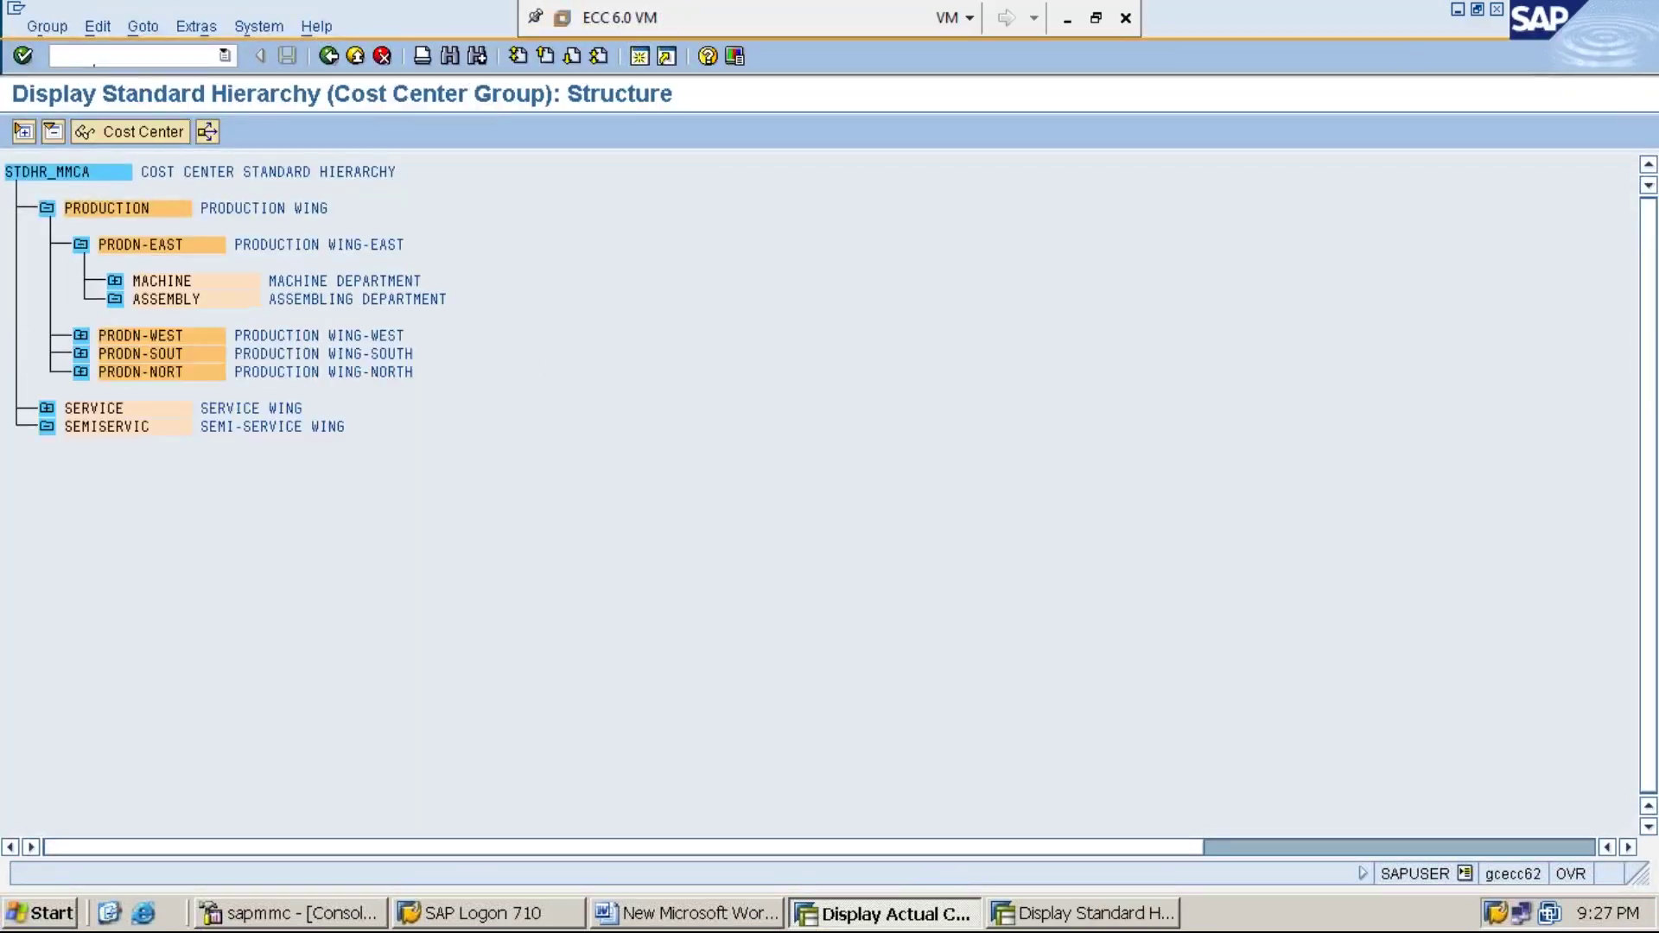
{"action": "left_click", "coordinate": [115, 280]}
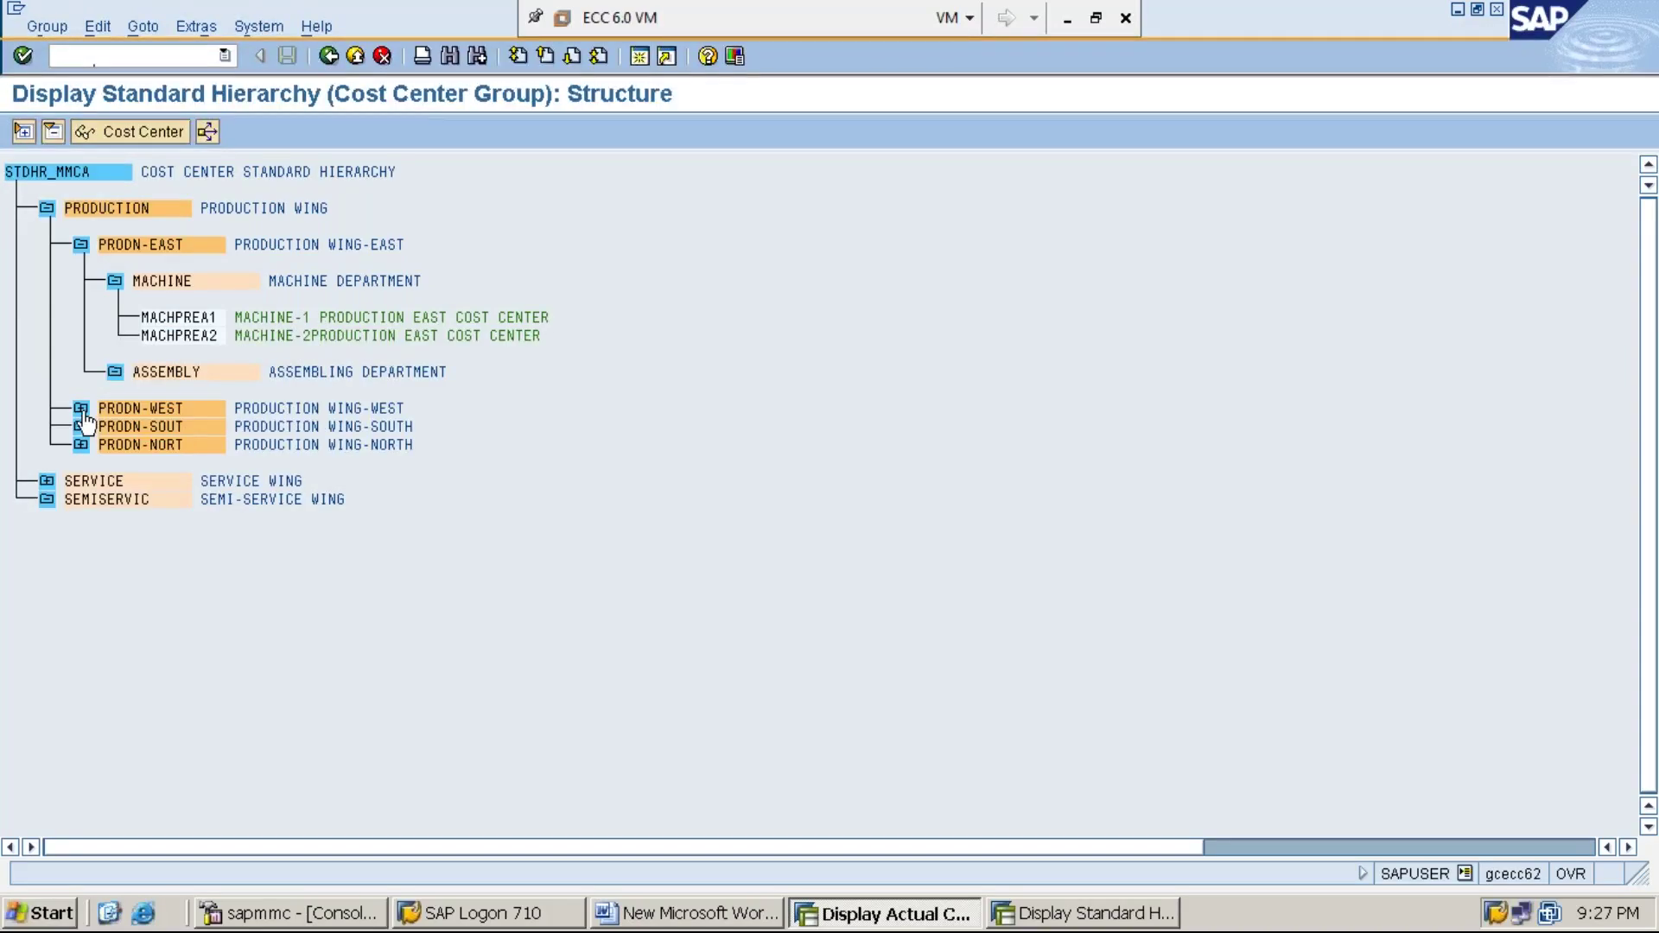
{"action": "left_click", "coordinate": [80, 409]}
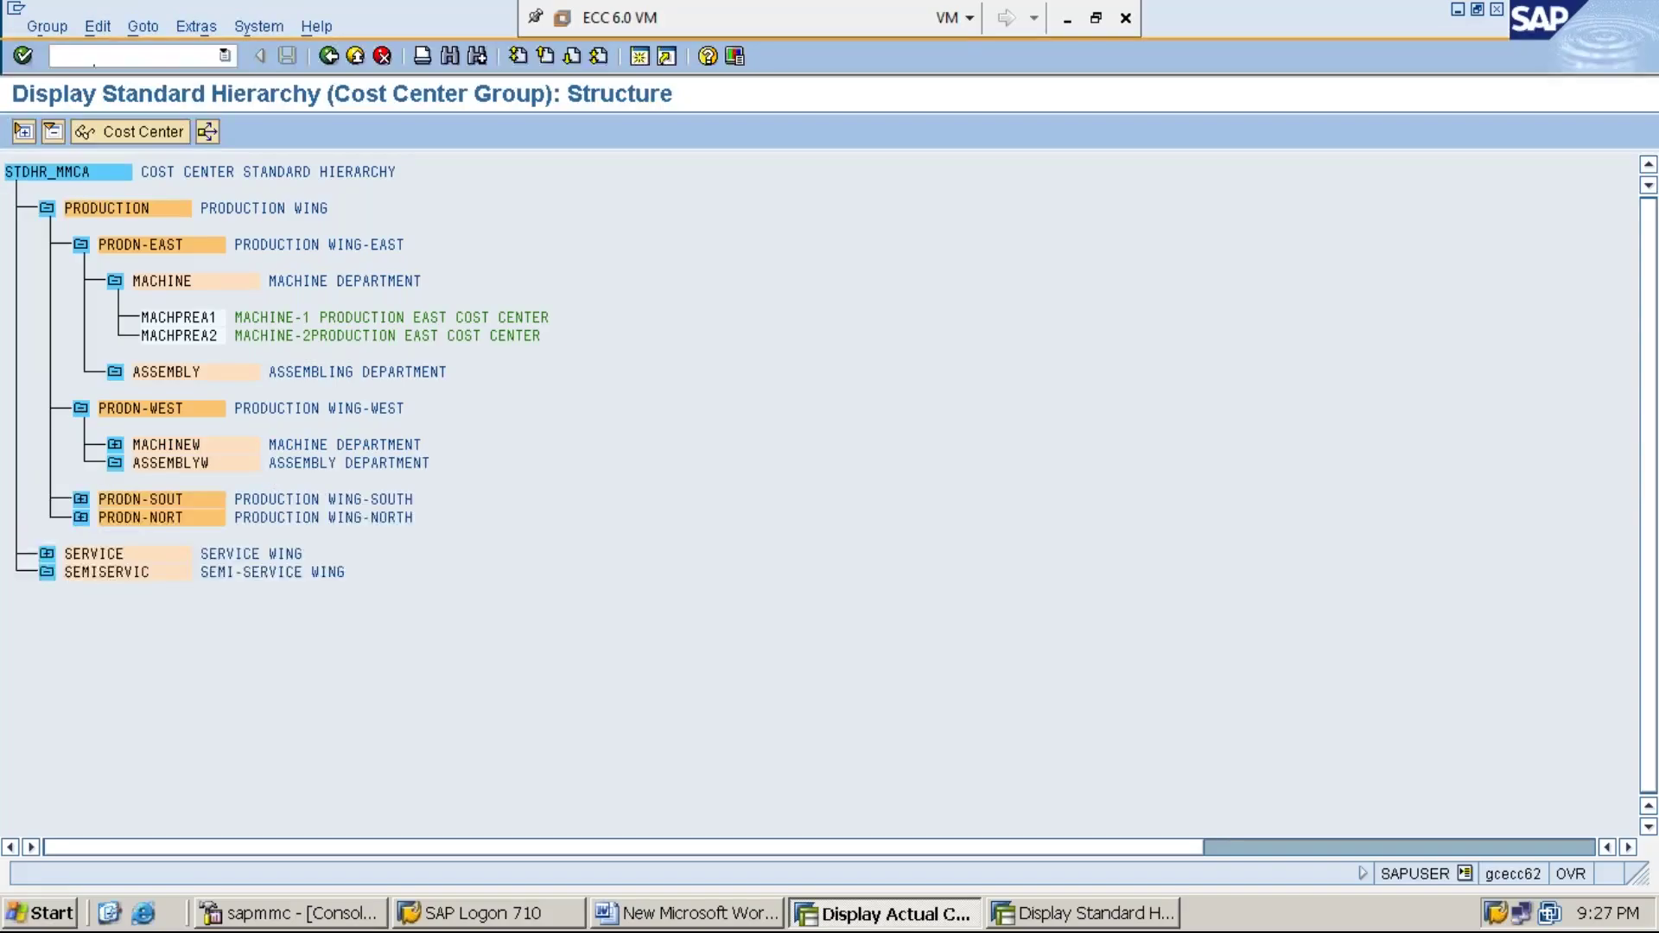
{"action": "left_click", "coordinate": [115, 445]}
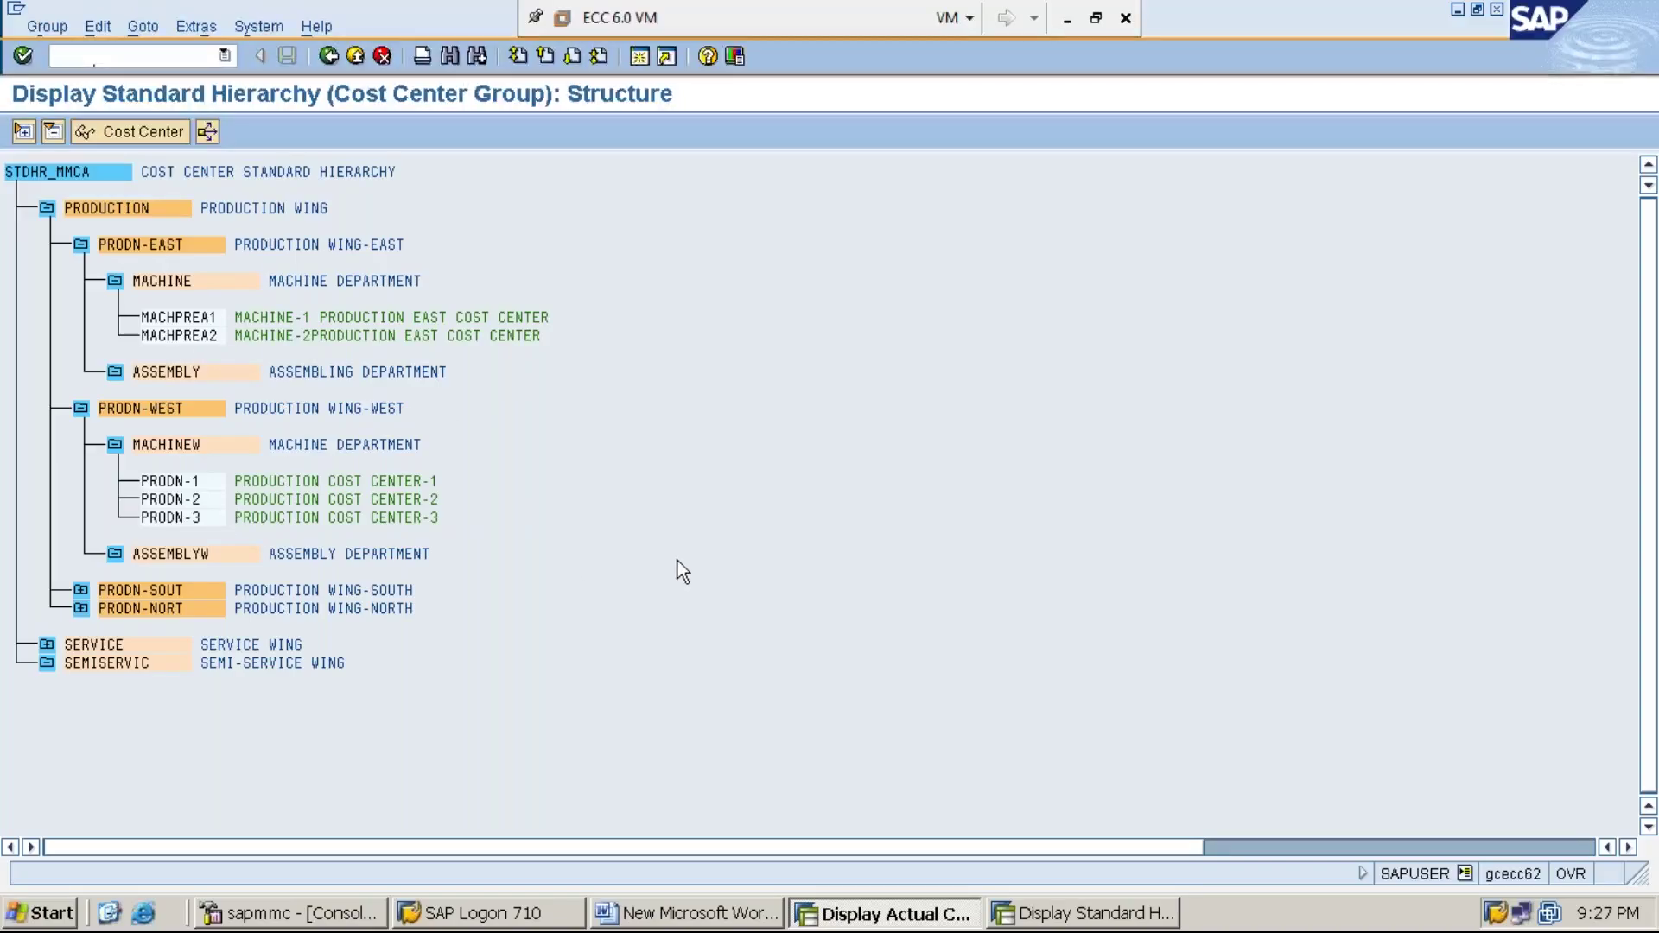
{"action": "left_click", "coordinate": [48, 646]}
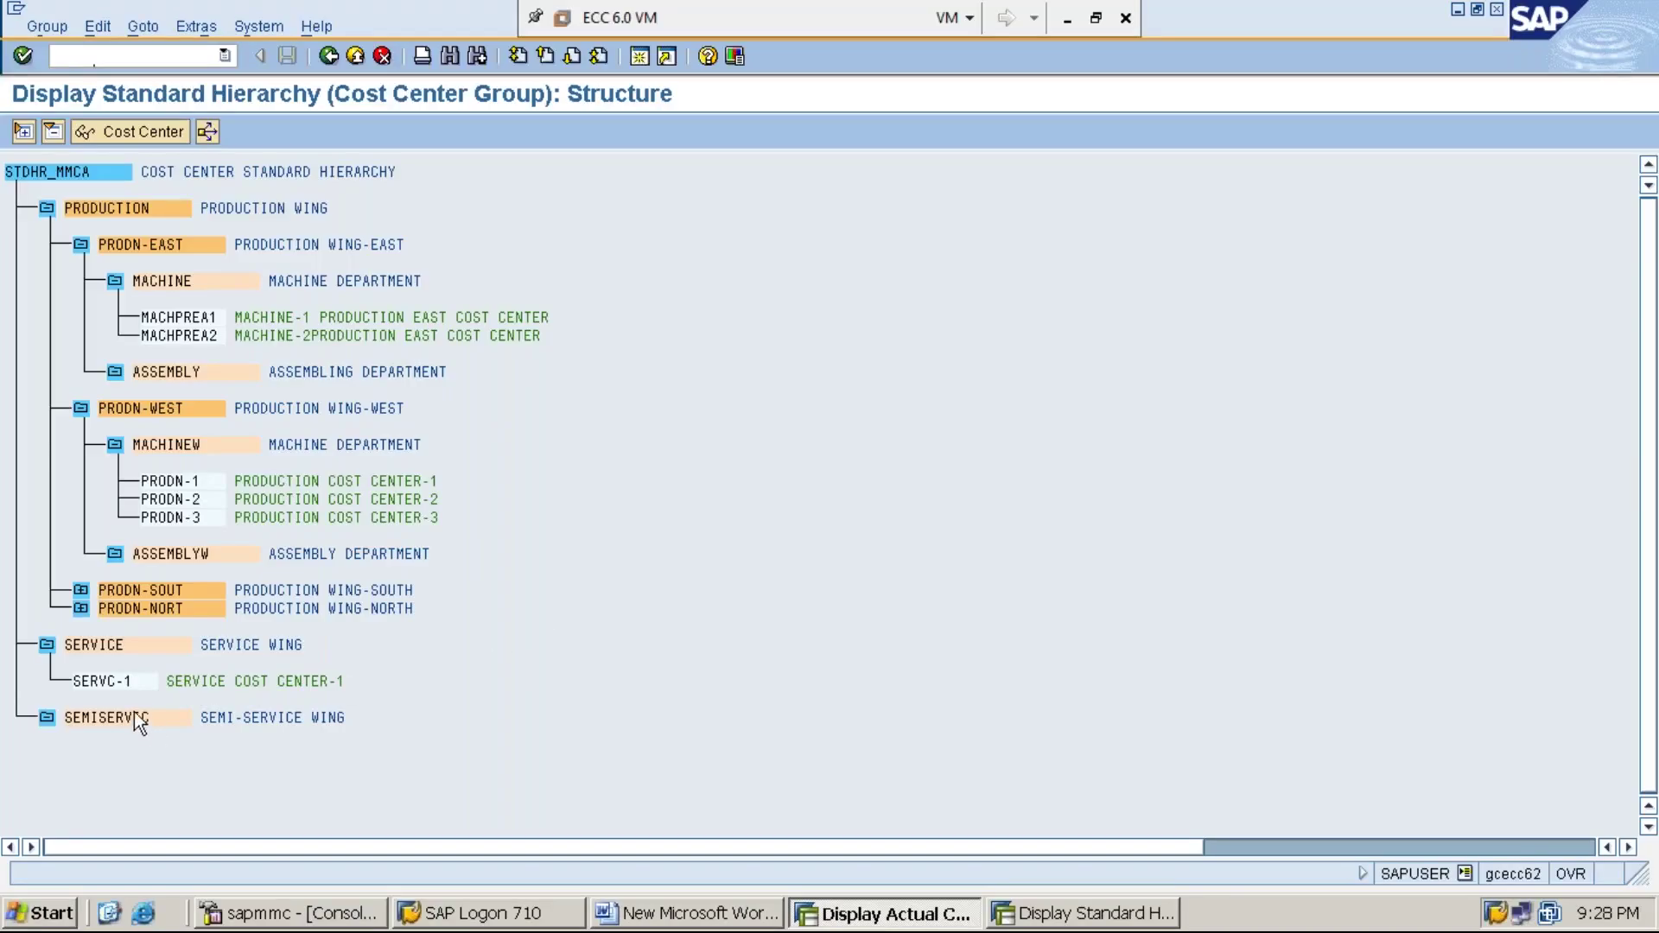
{"action": "left_click", "coordinate": [133, 683]}
Switch to the Word document and add the heading "B. DISTRIBUTION CYCLE WITH SKF" below step 8, separated by a blank line
{"action": "left_click", "coordinate": [692, 913]}
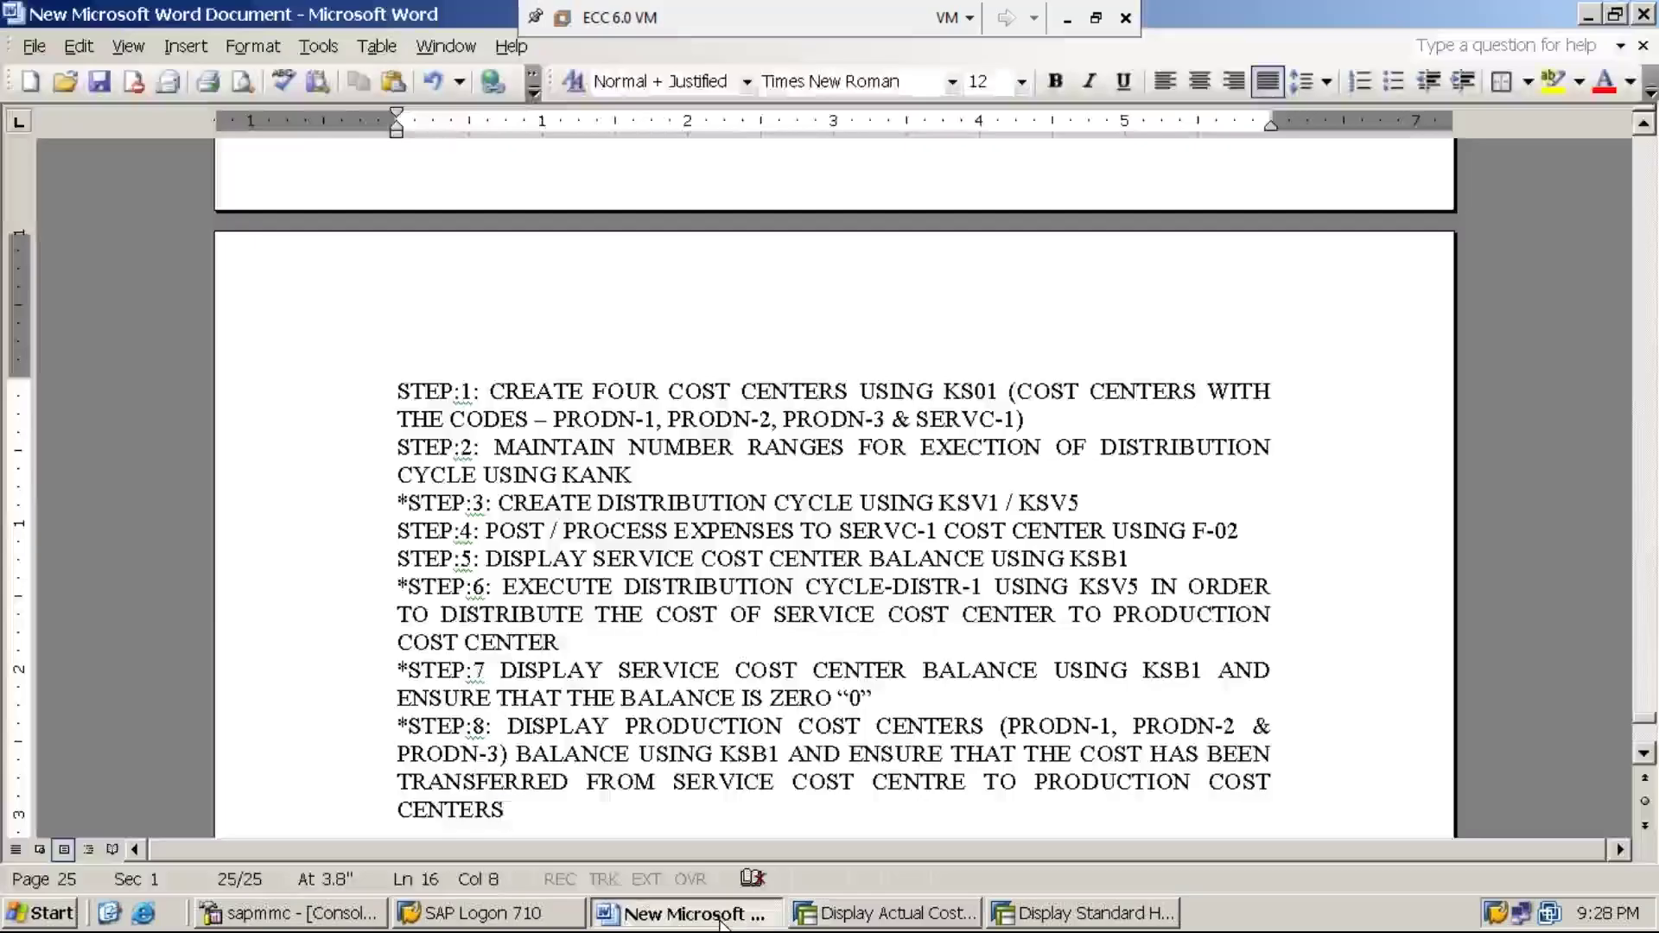
{"action": "left_click", "coordinate": [1643, 124]}
{"action": "left_click", "coordinate": [1643, 127]}
{"action": "left_click", "coordinate": [1642, 126]}
{"action": "left_click", "coordinate": [1642, 126]}
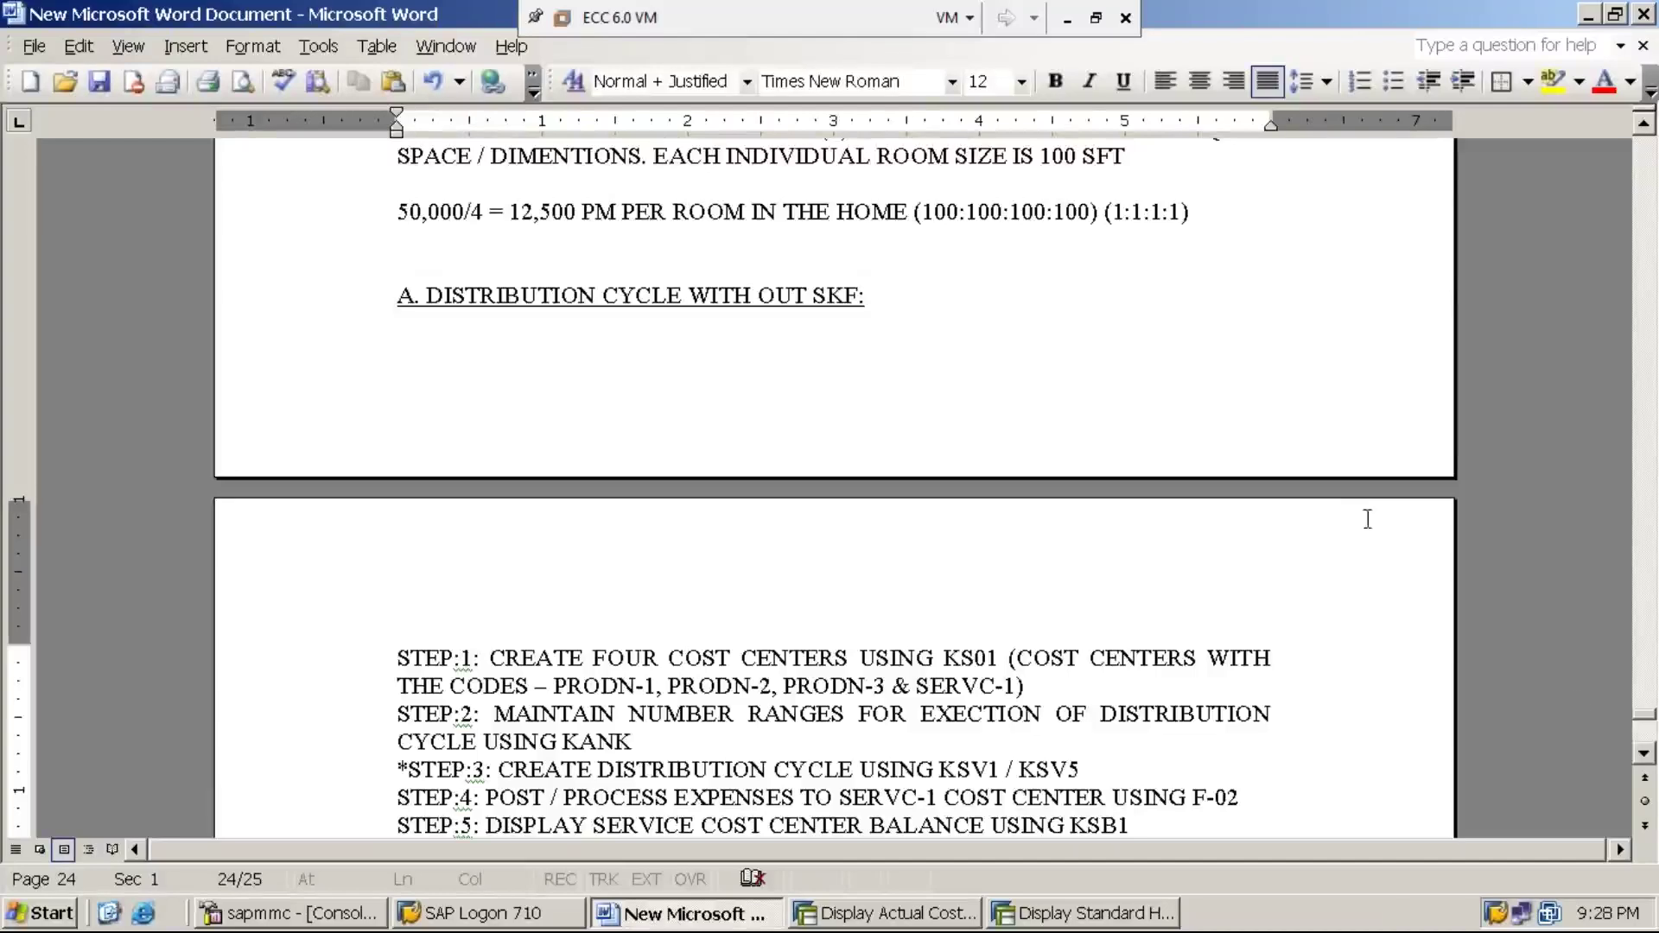
{"action": "left_click", "coordinate": [1647, 755]}
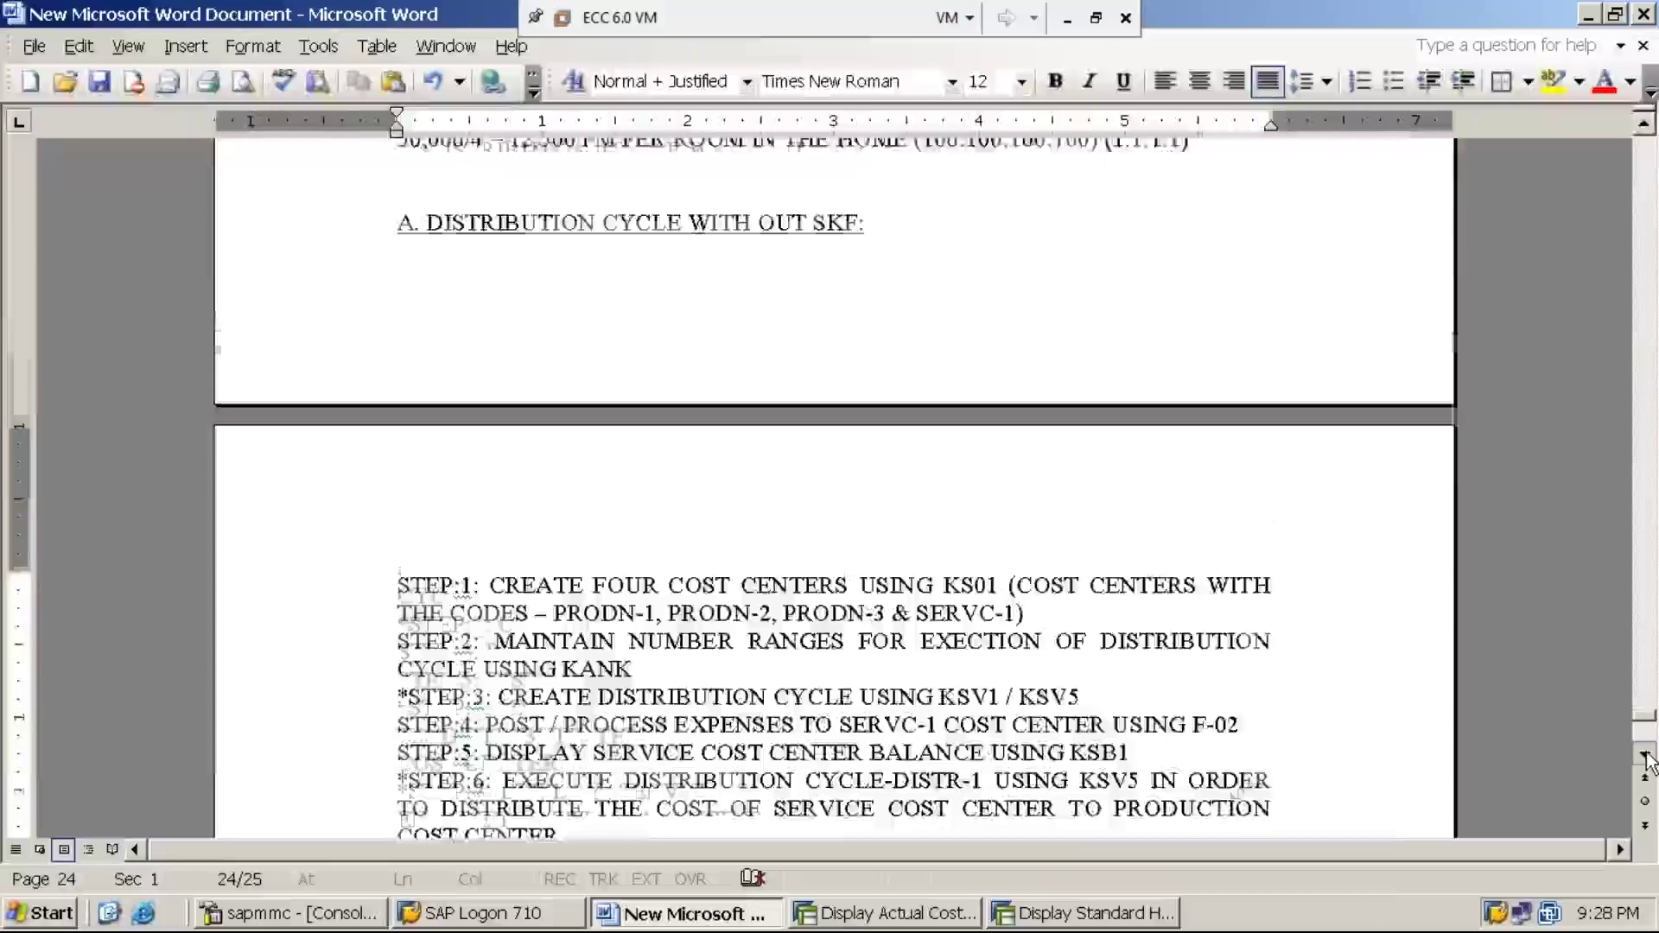
{"action": "key", "text": "Return"}
{"action": "key", "text": "Return"}
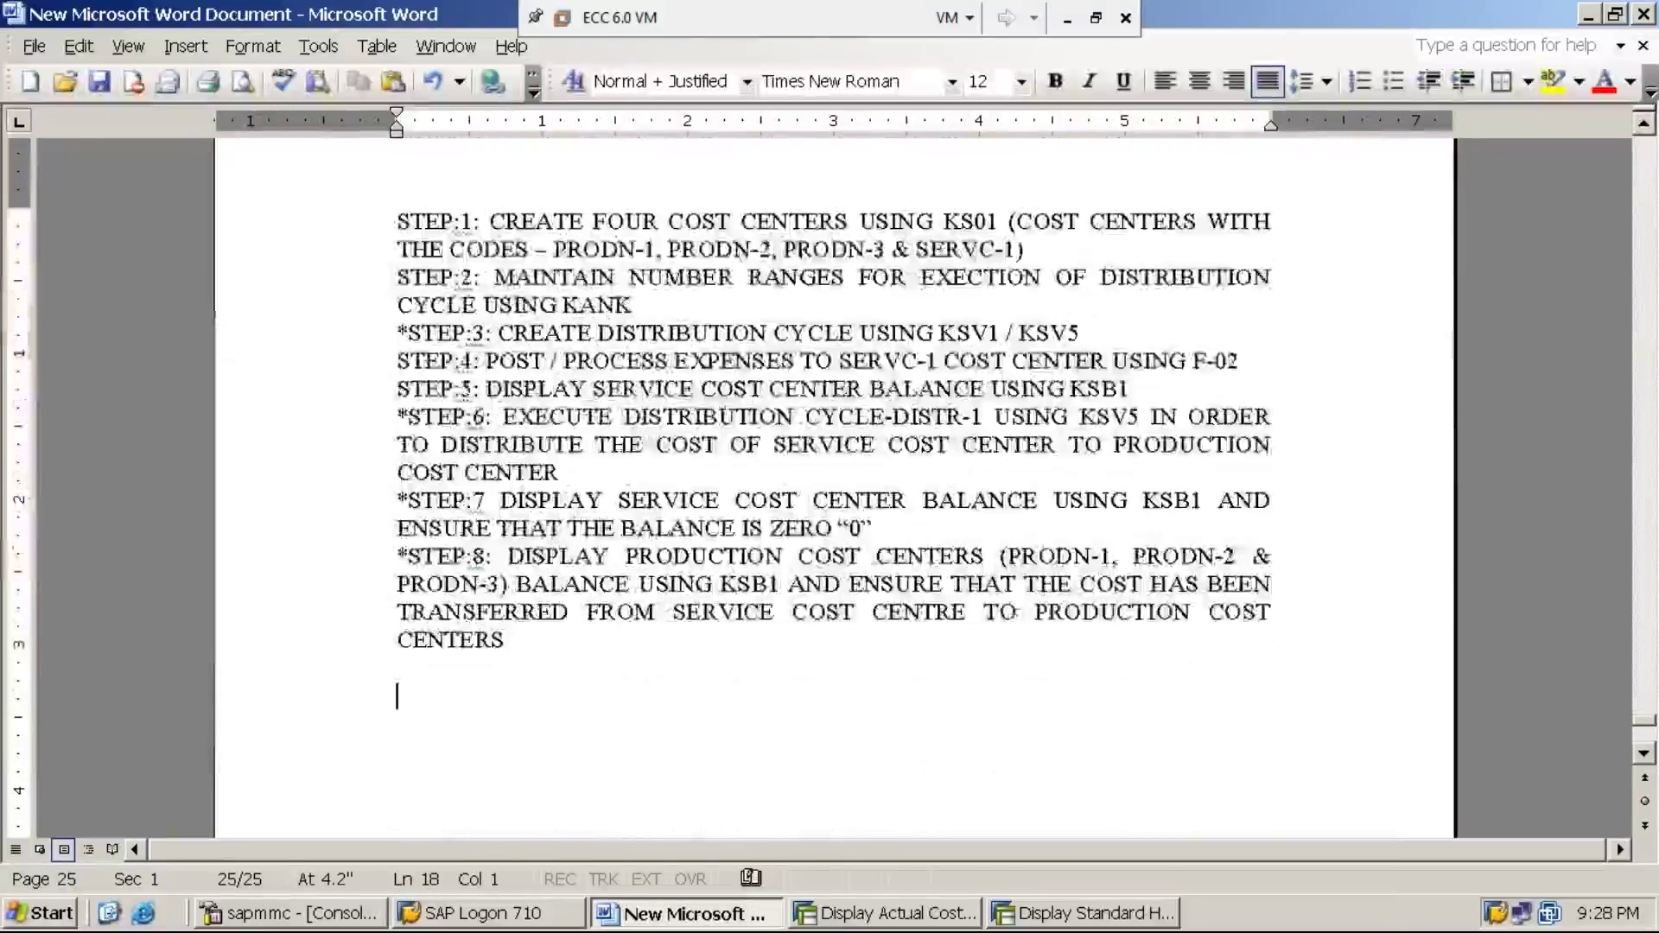
{"action": "type", "text": "B. DISTR"}
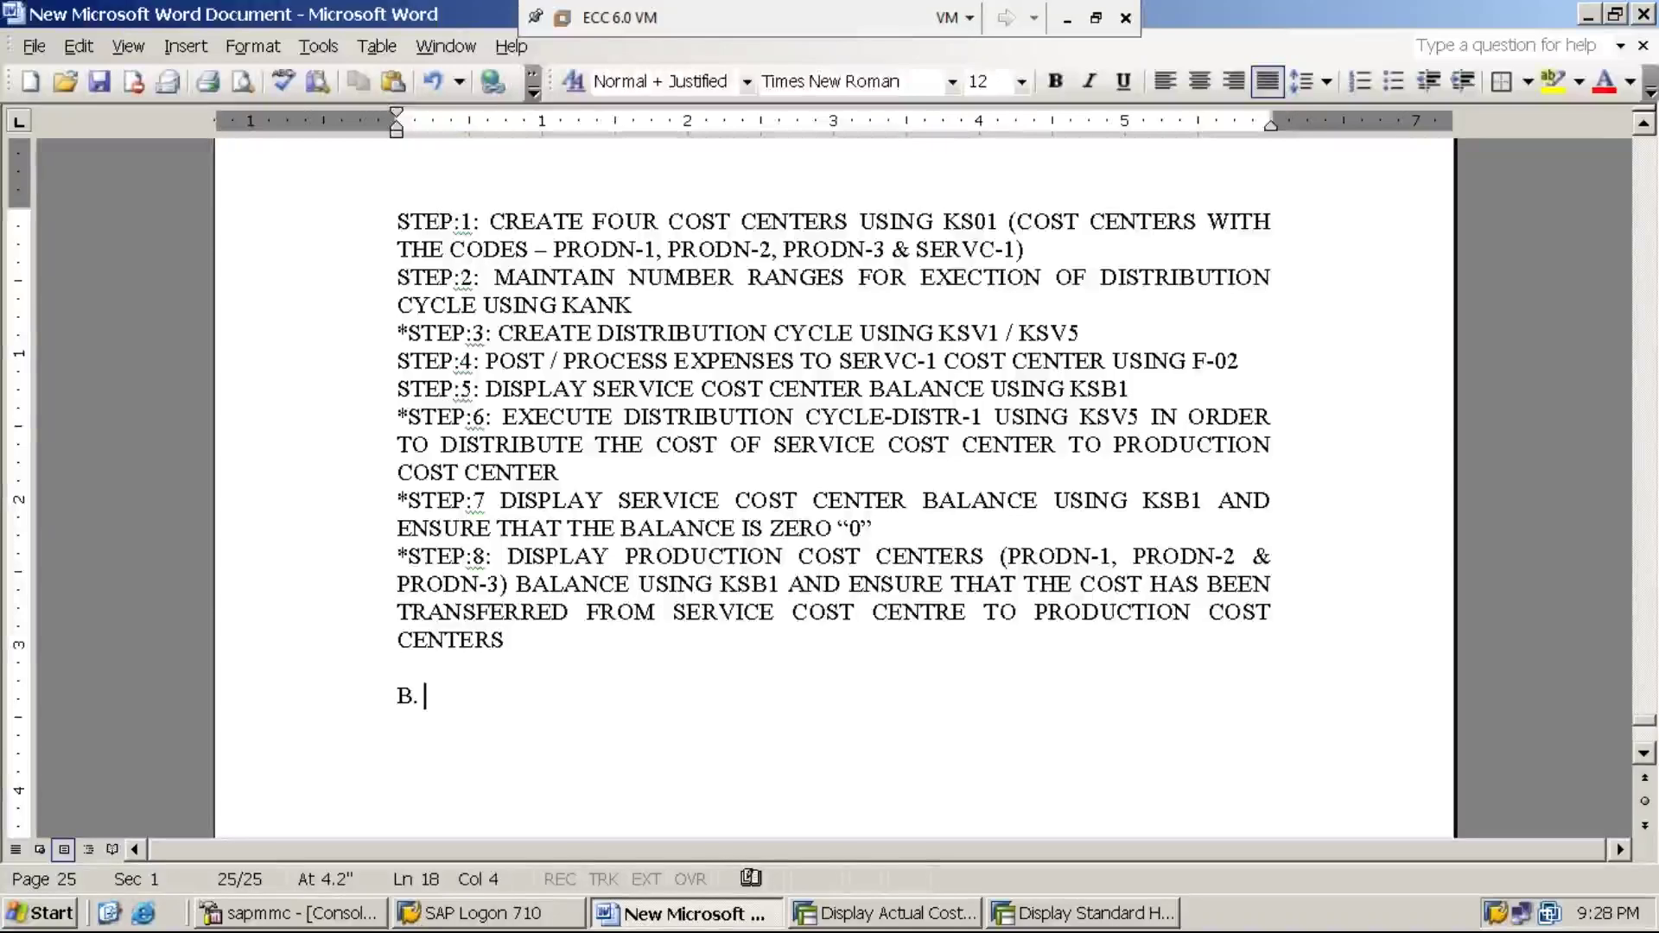
{"action": "type", "text": "I"}
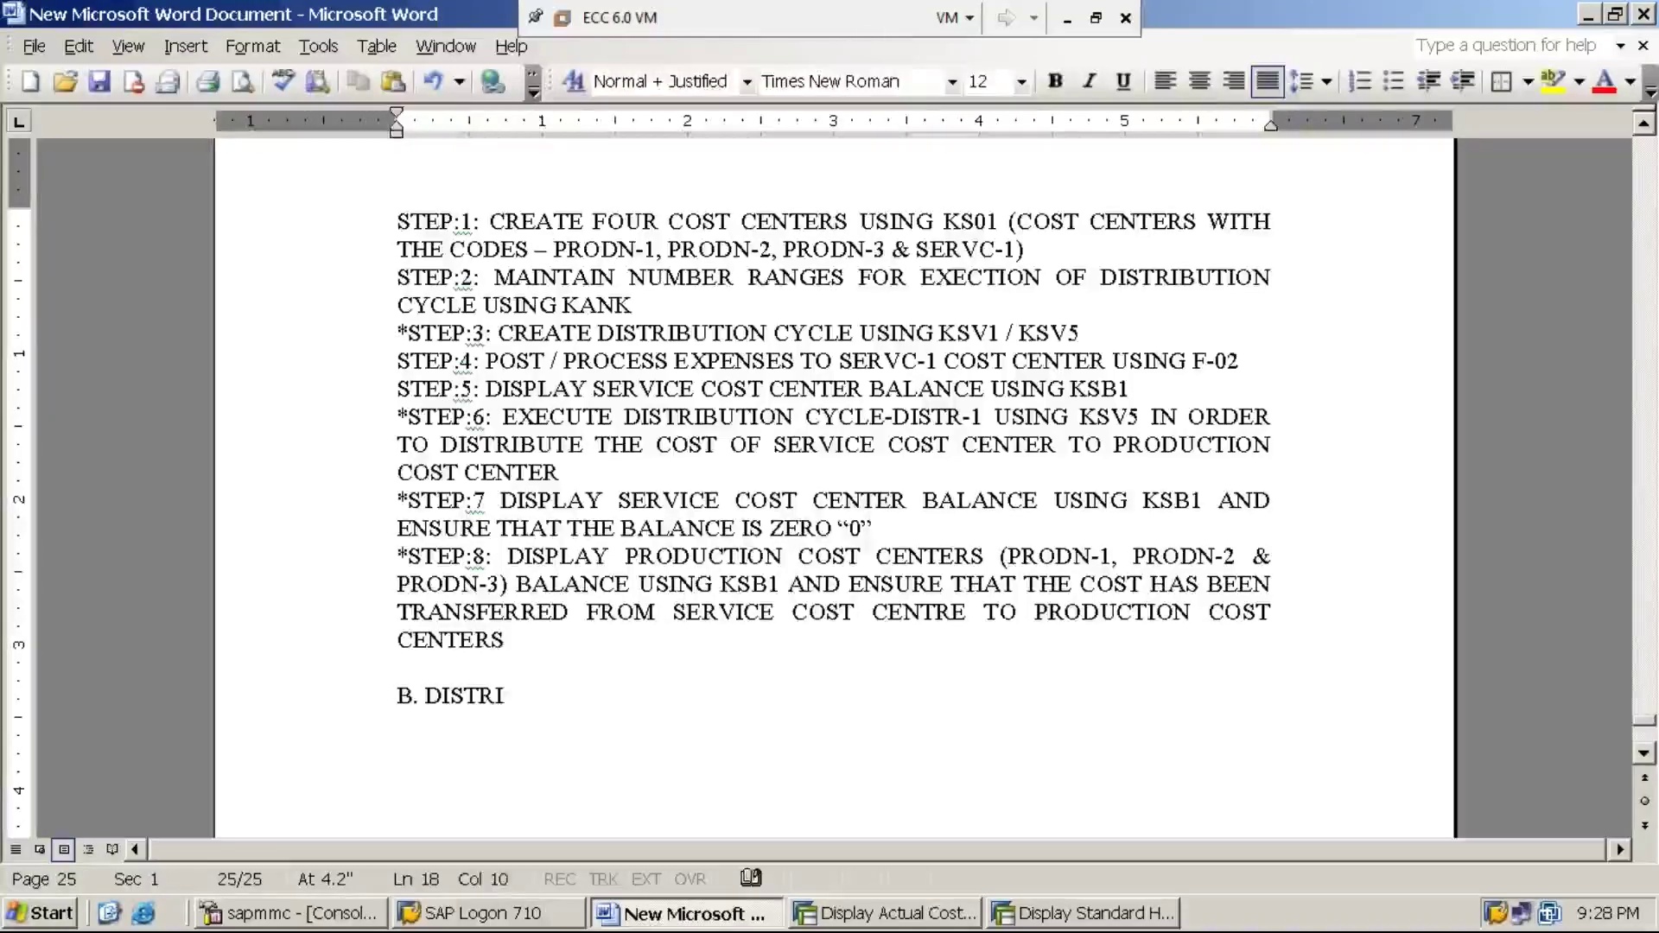
{"action": "type", "text": "BUTION CYLE"}
{"action": "key", "text": "BackSpace"}
{"action": "key", "text": "BackSpace"}
{"action": "key", "text": "BackSpace"}
{"action": "key", "text": "BackSpace"}
{"action": "key", "text": "BackSpace"}
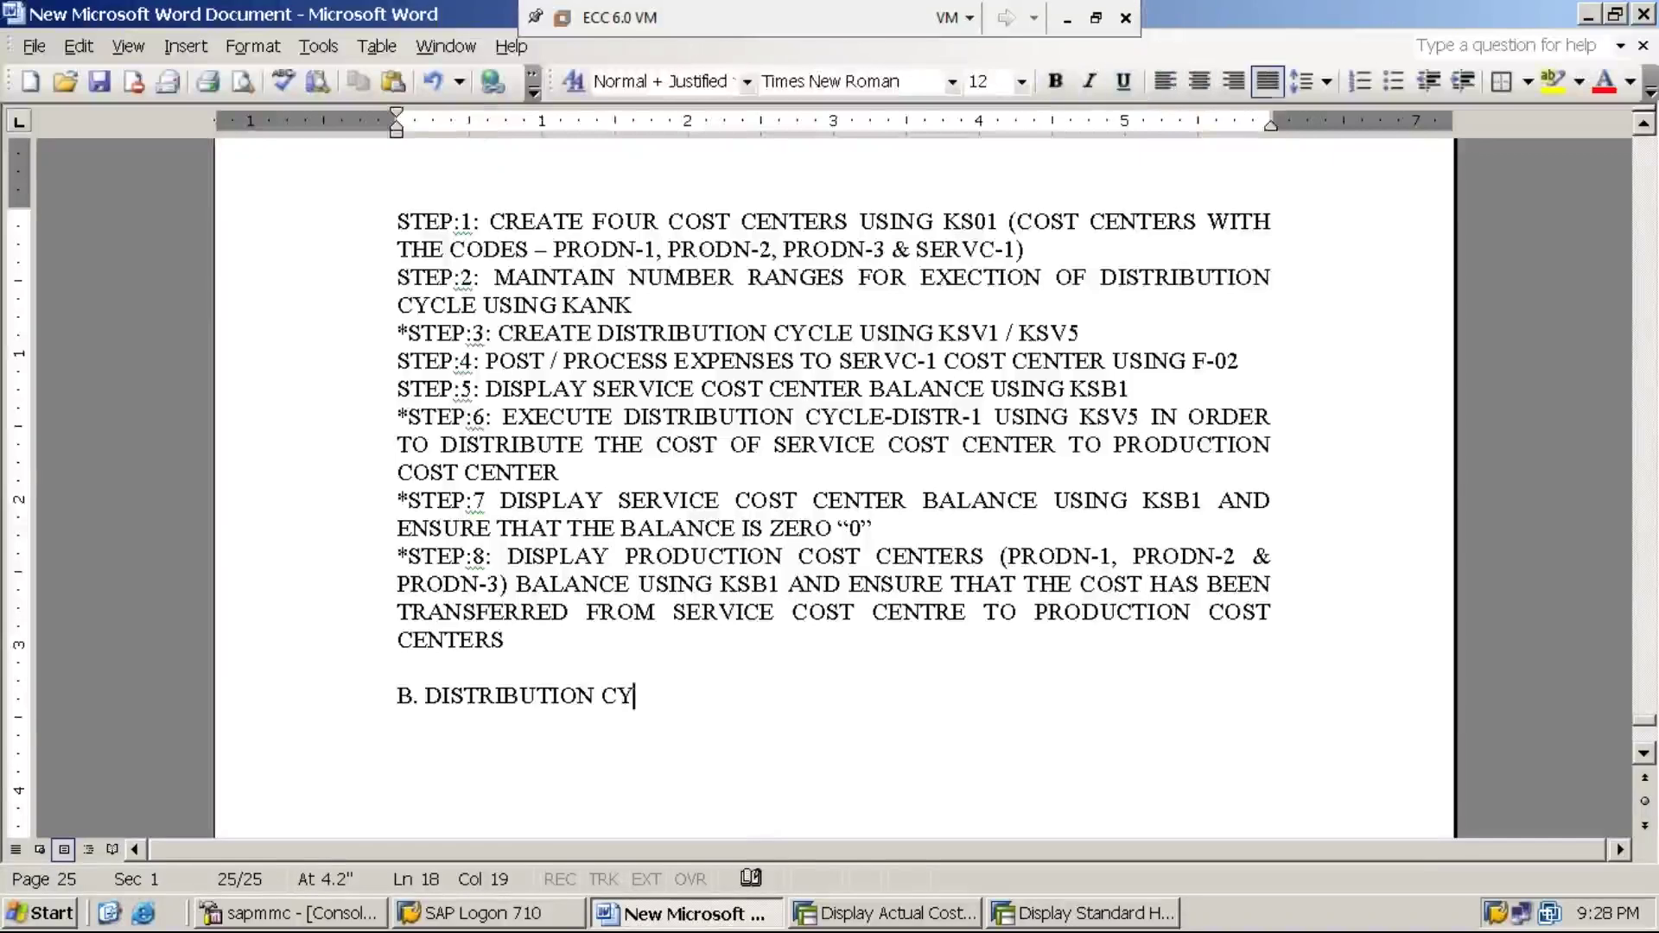
{"action": "type", "text": "CLE WI"}
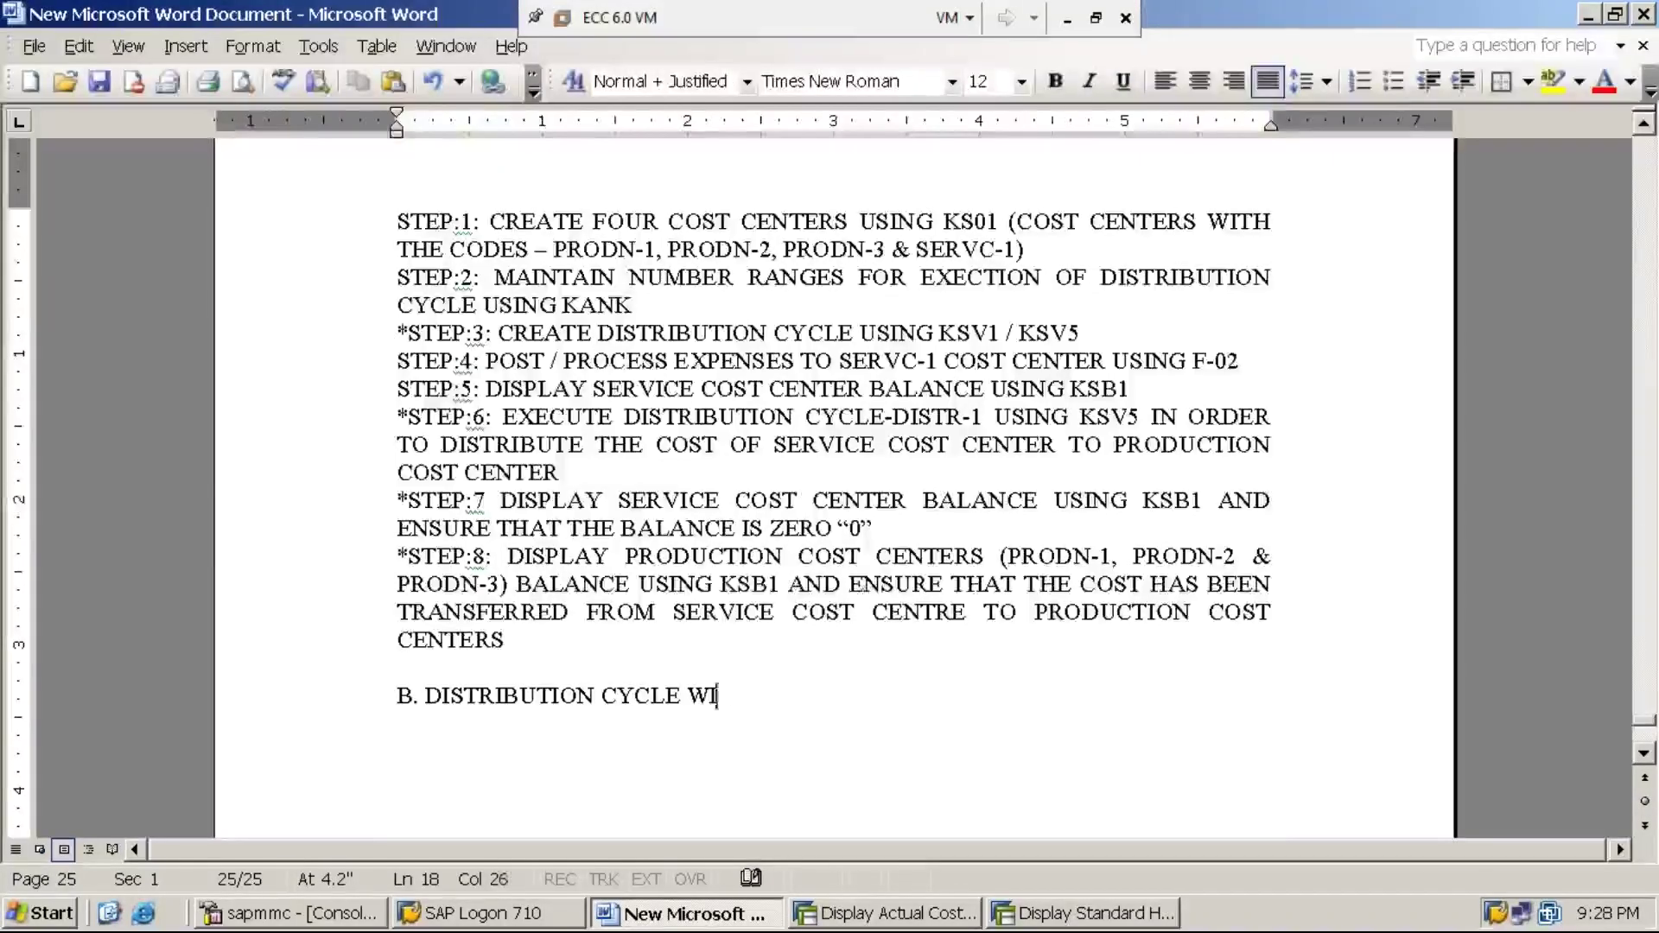
{"action": "type", "text": "TH SKF"}
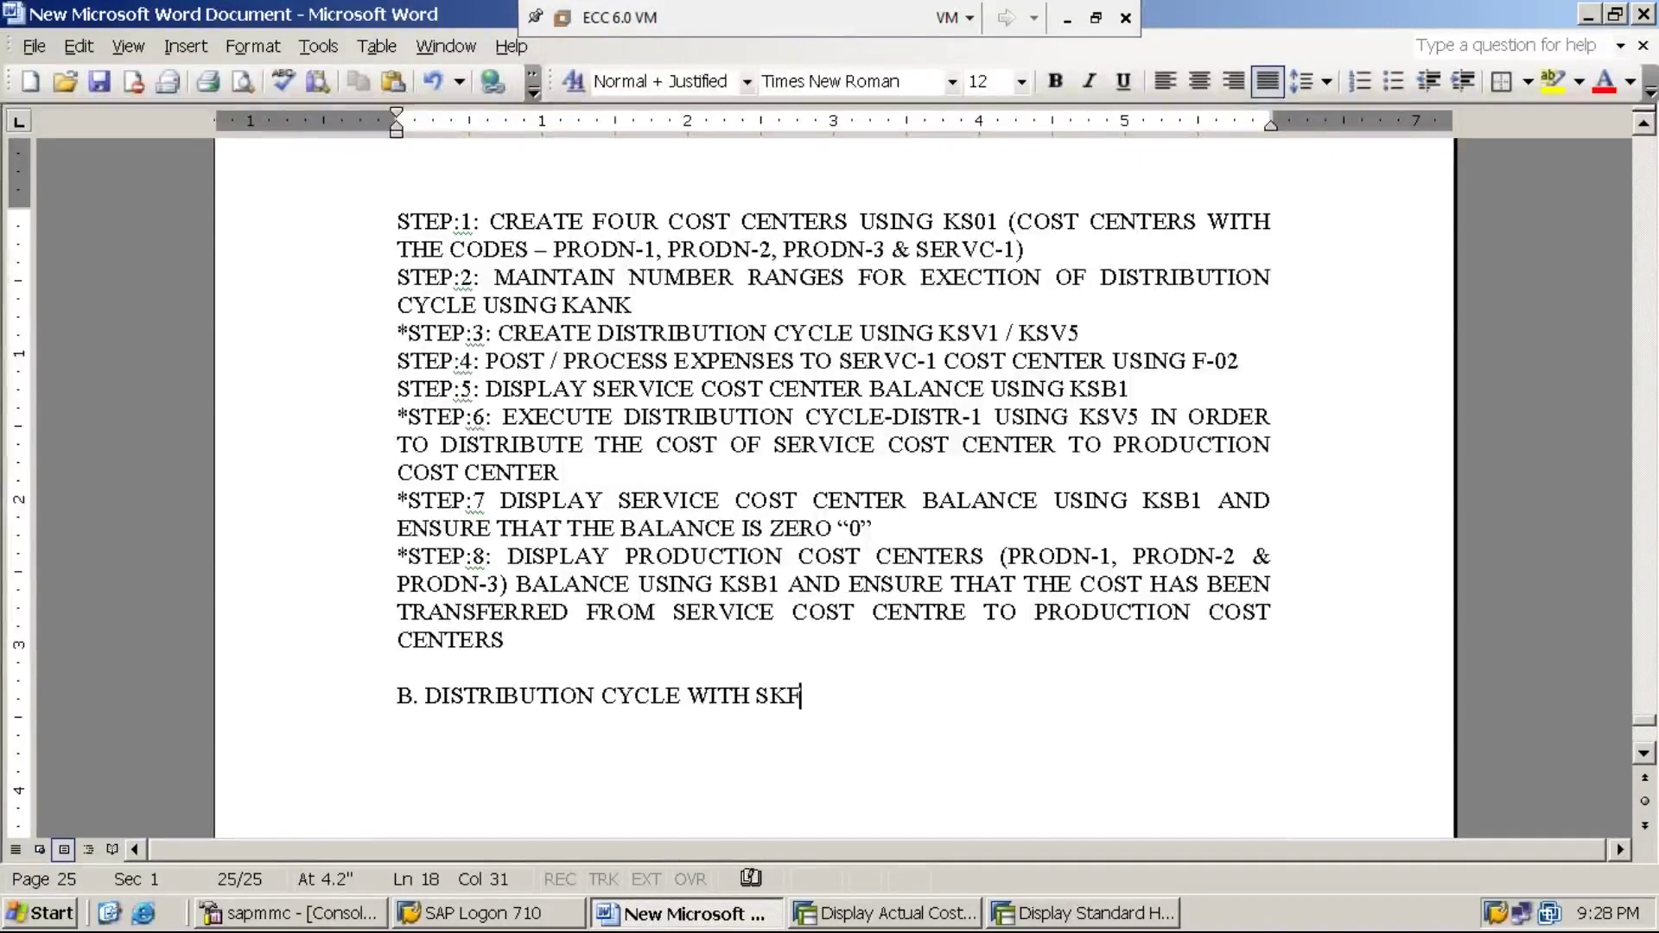
Append "(STATISTICAL KEY FIGURE):" to heading B and underline the whole heading
{"action": "type", "text": "(ST"}
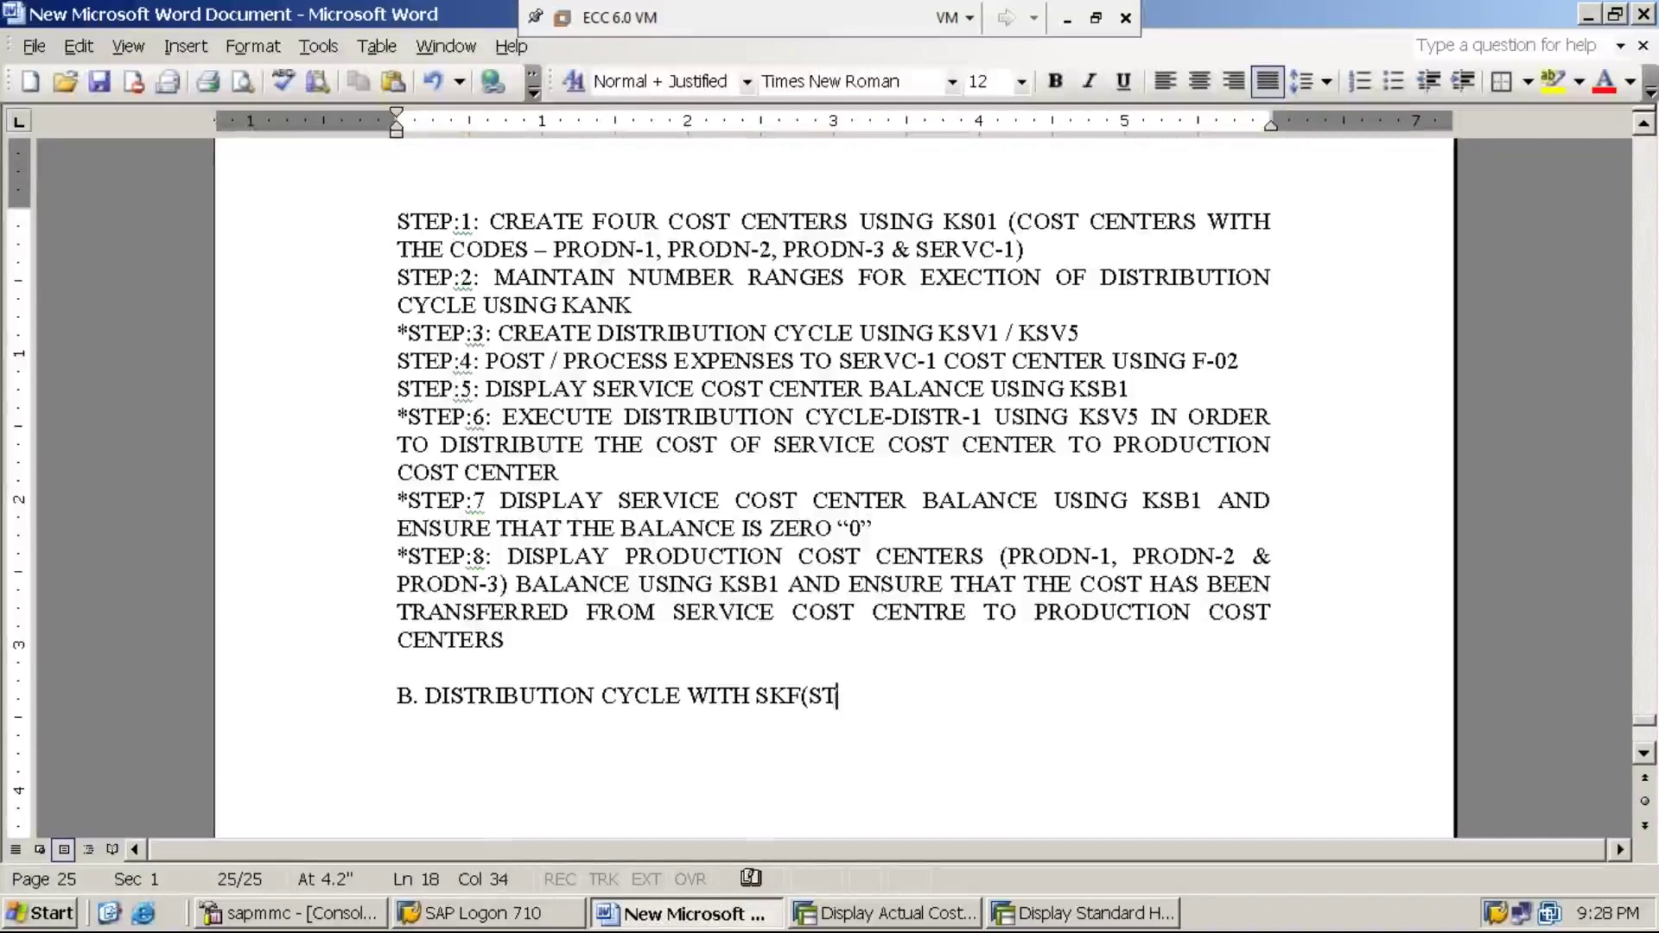
{"action": "type", "text": "ATISTICAL "}
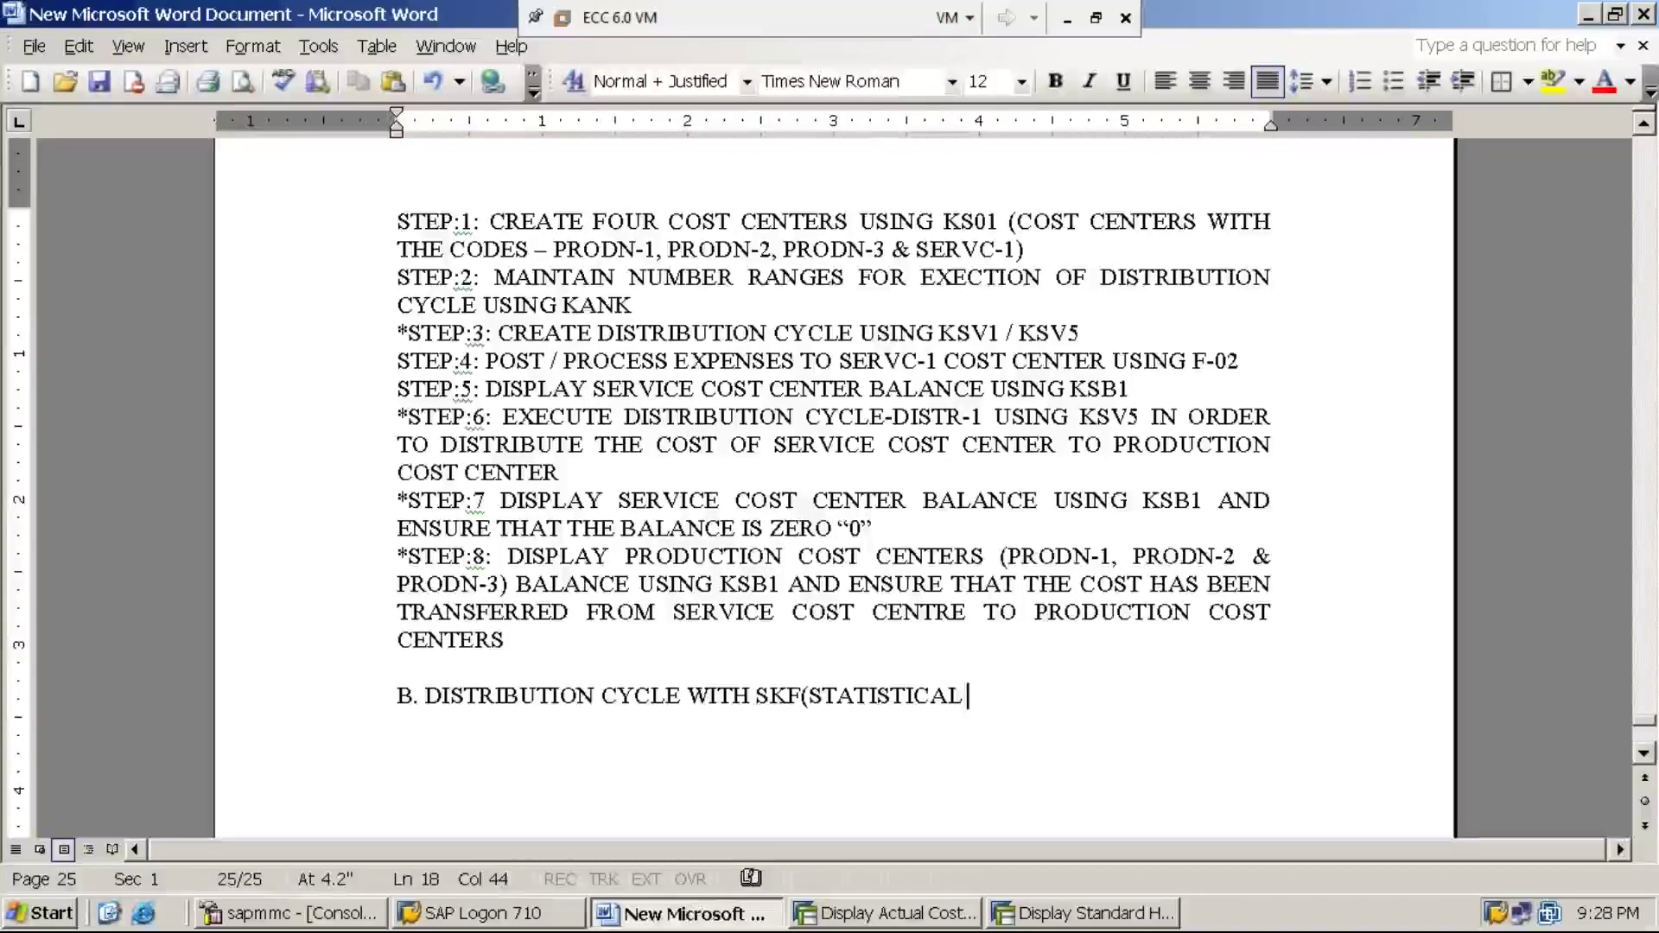
{"action": "type", "text": "KEY F"}
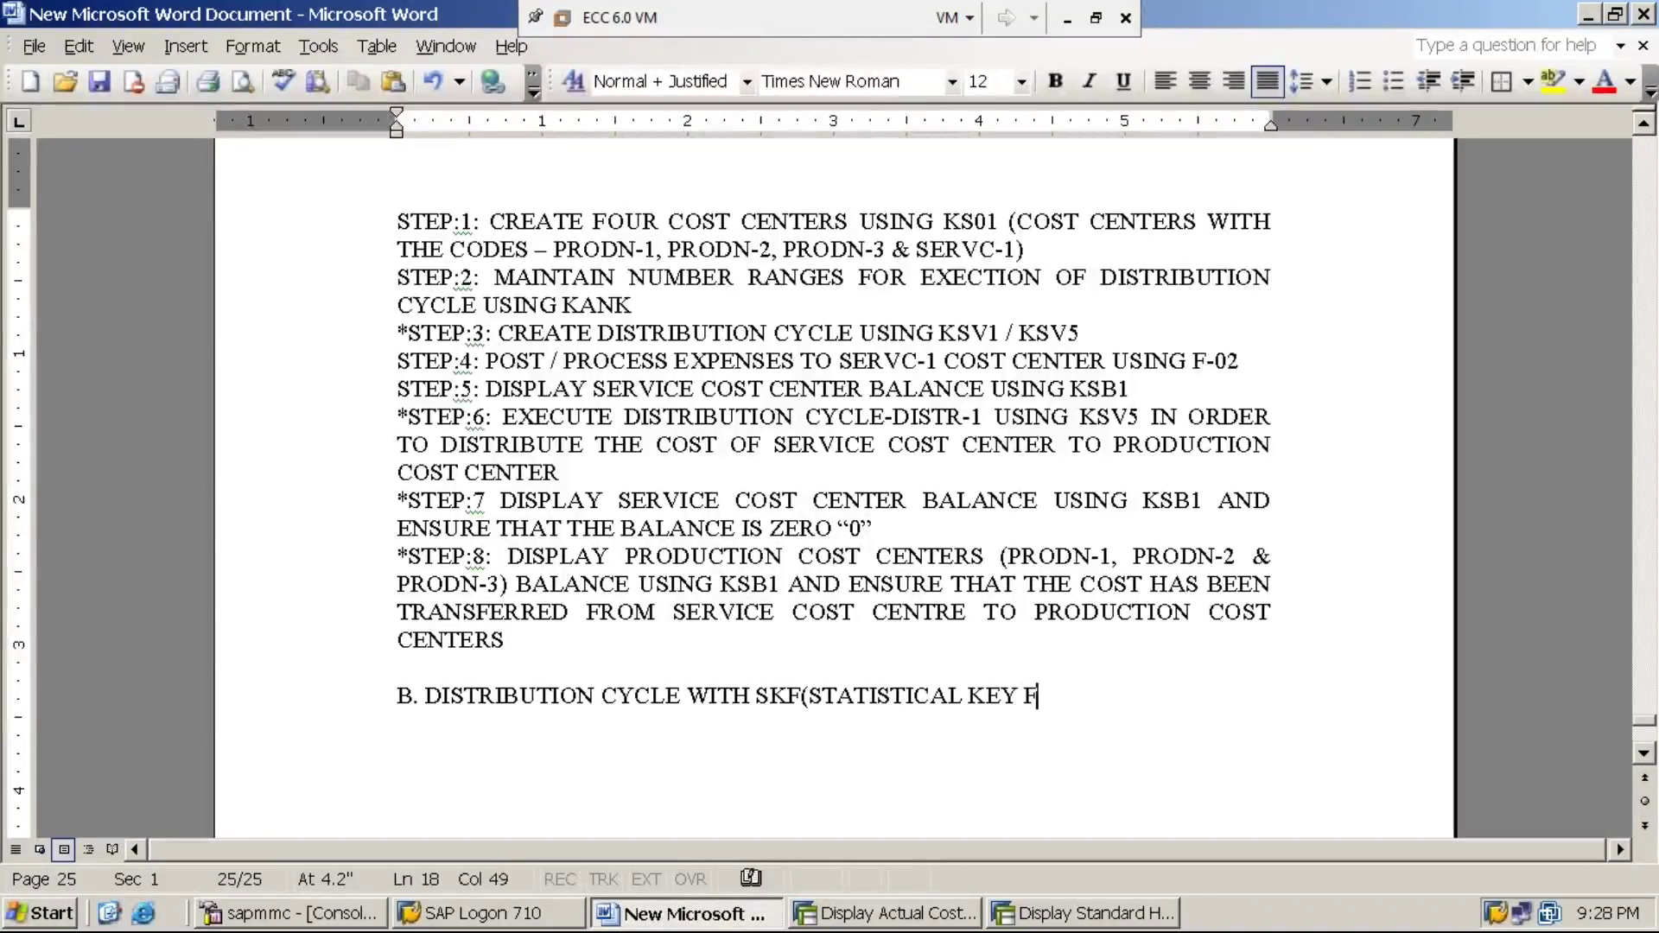
{"action": "type", "text": "IGURE)"}
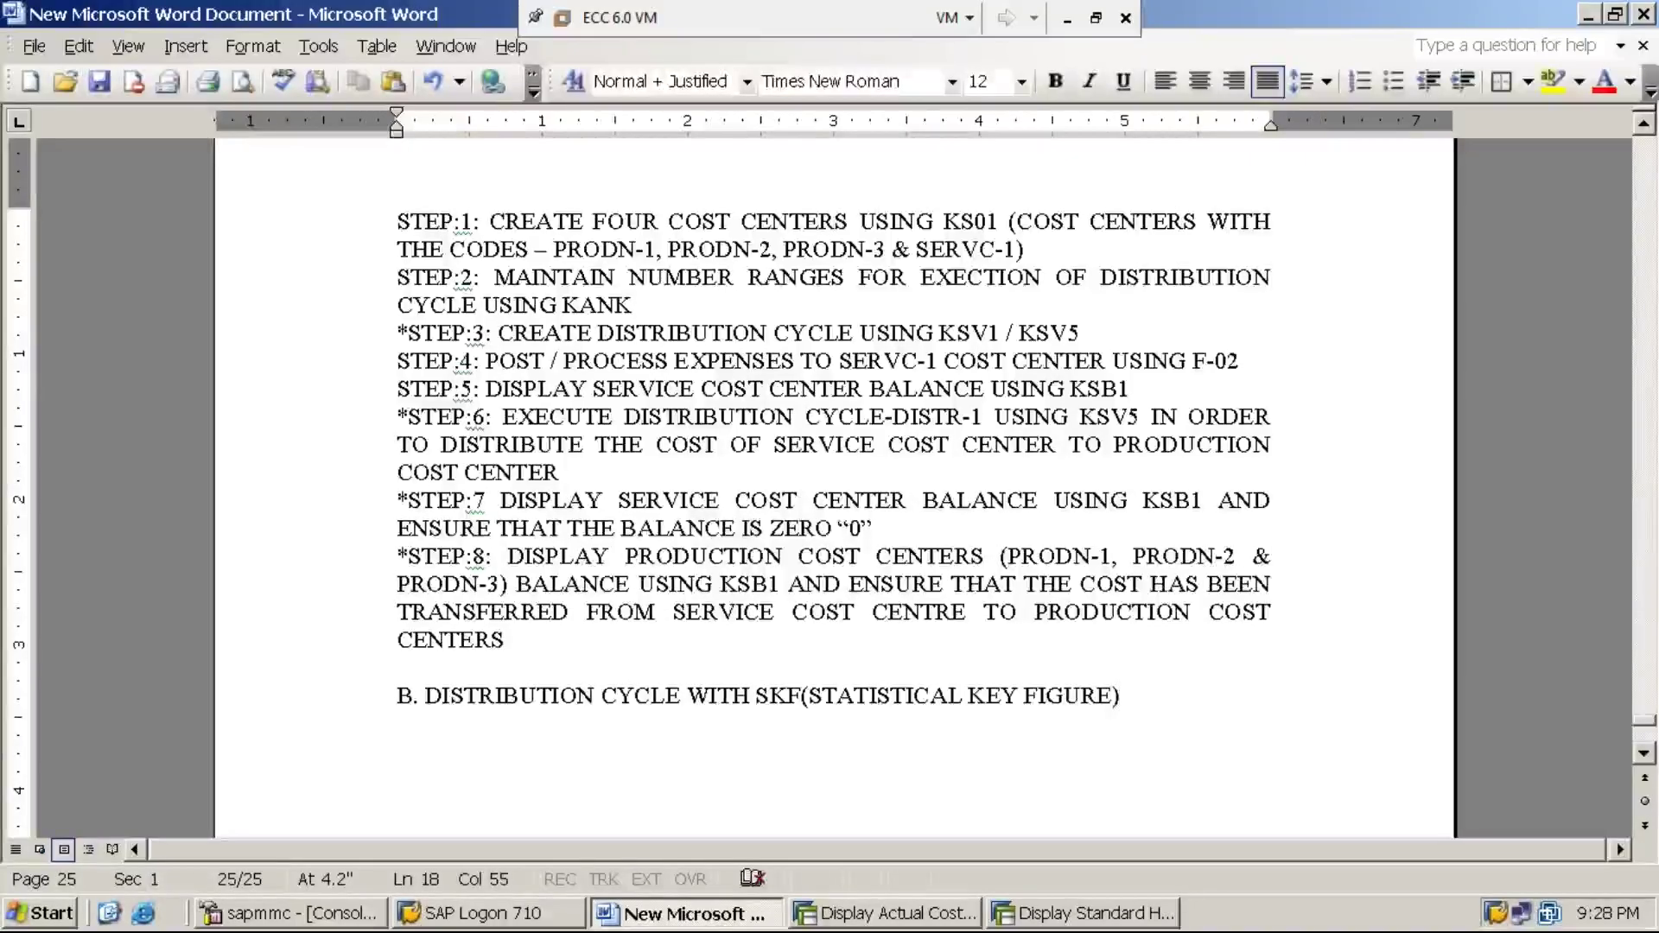
{"action": "type", "text": ":"}
{"action": "key", "text": "shift+Home"}
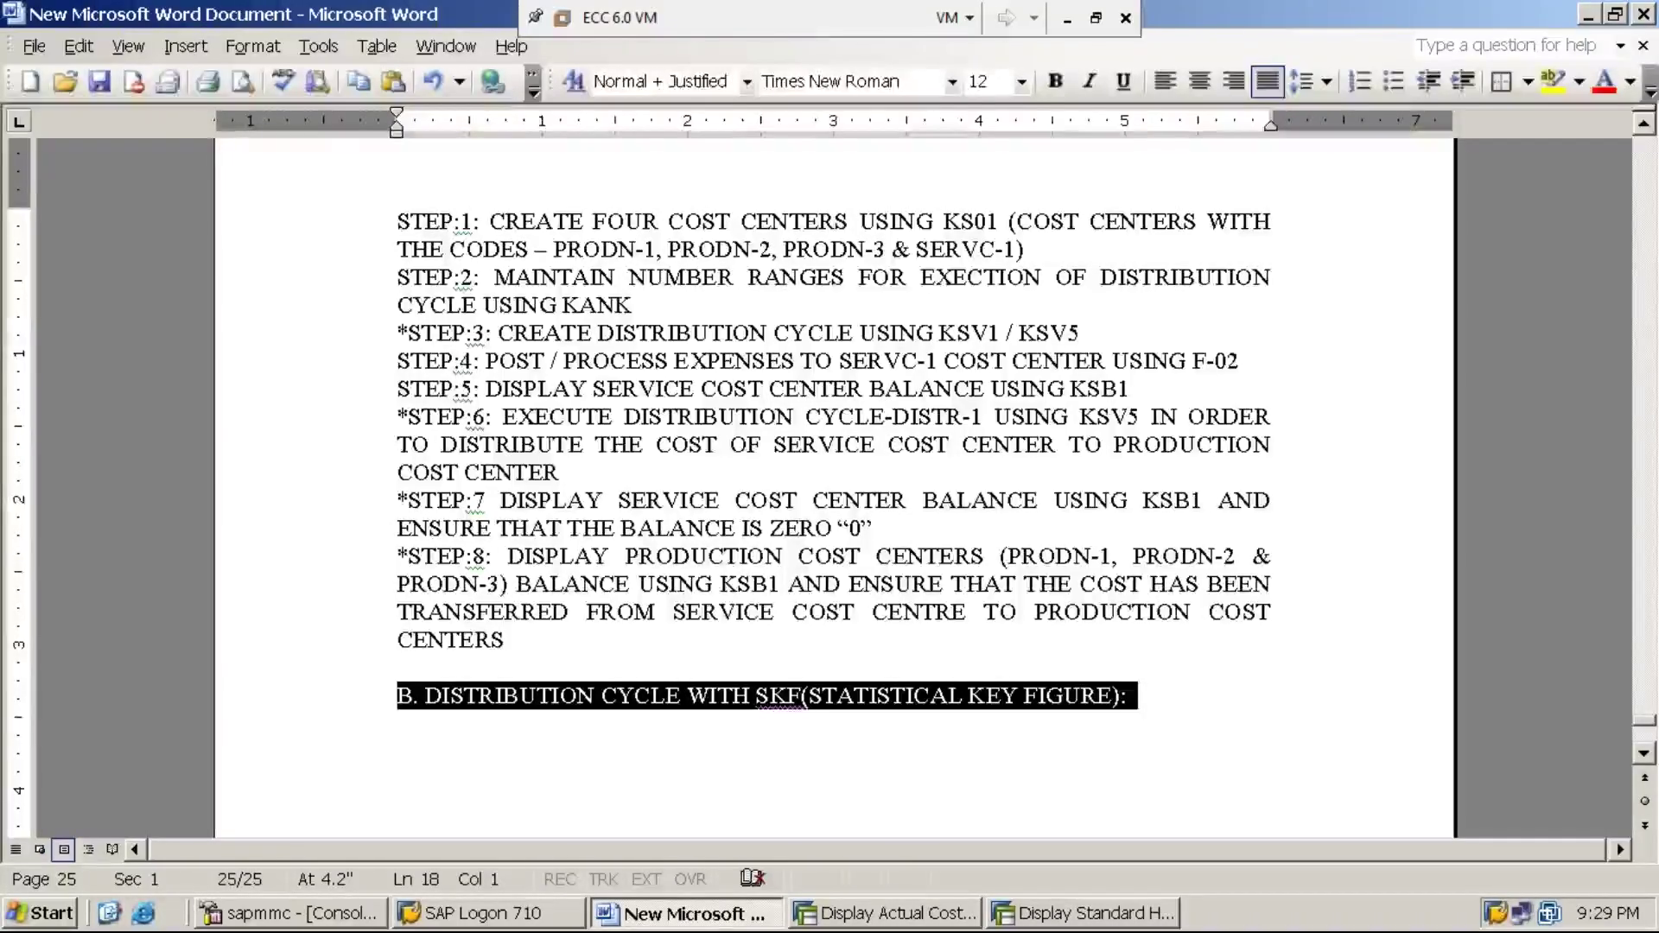
{"action": "key", "text": "ctrl+u"}
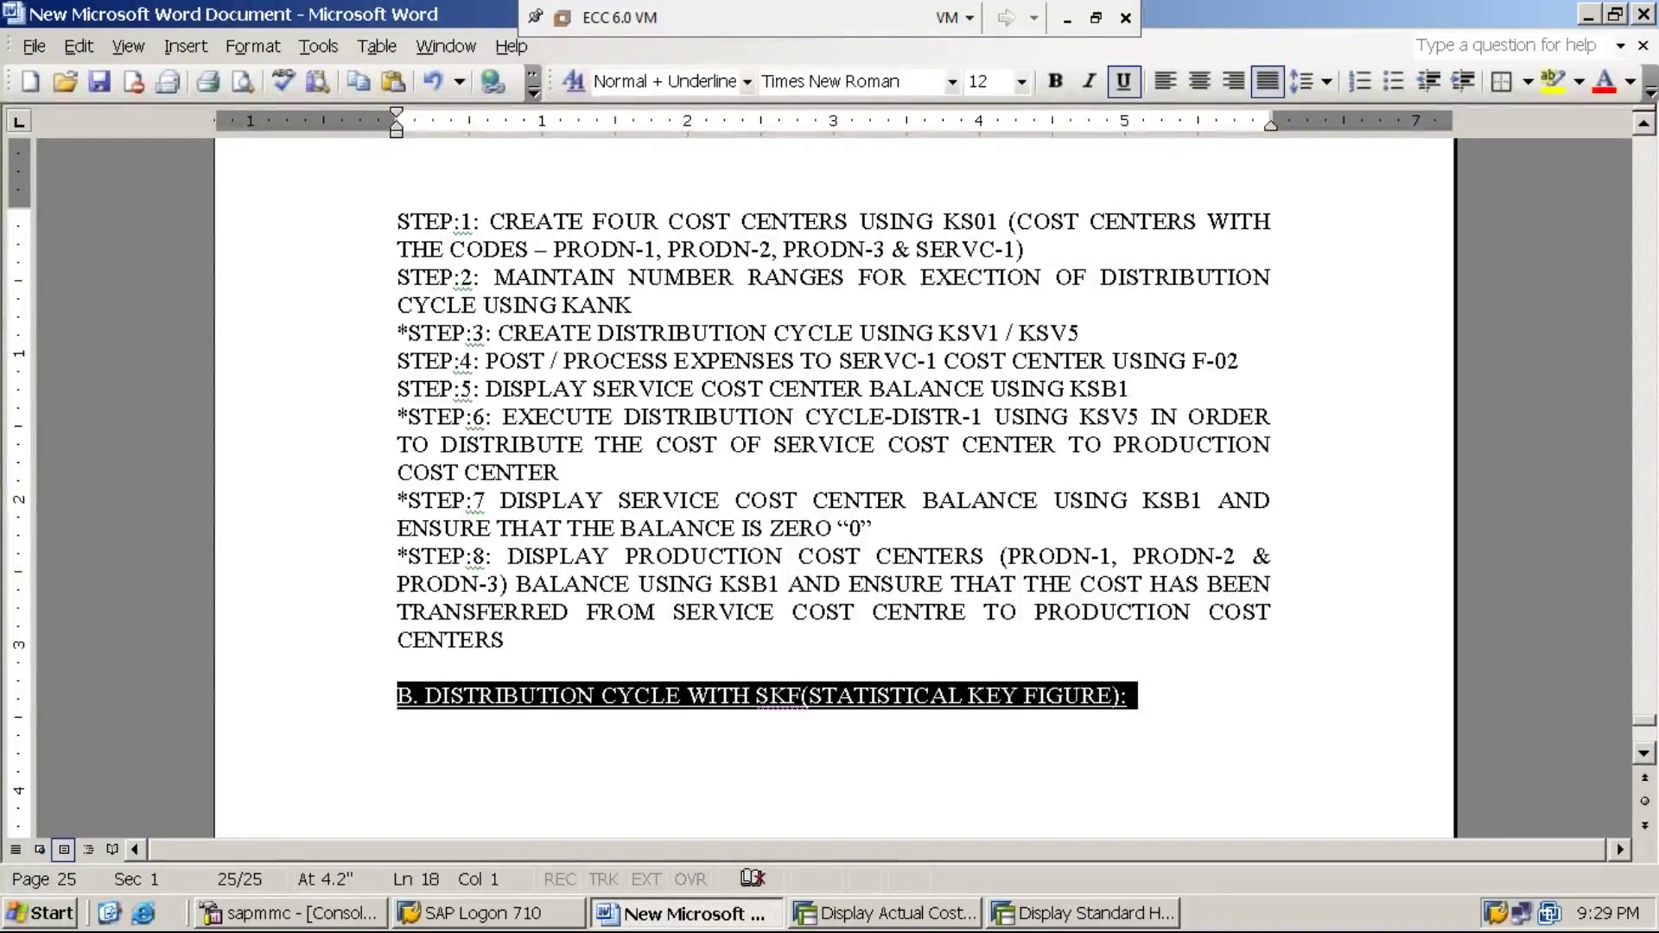
{"action": "key", "text": "End"}
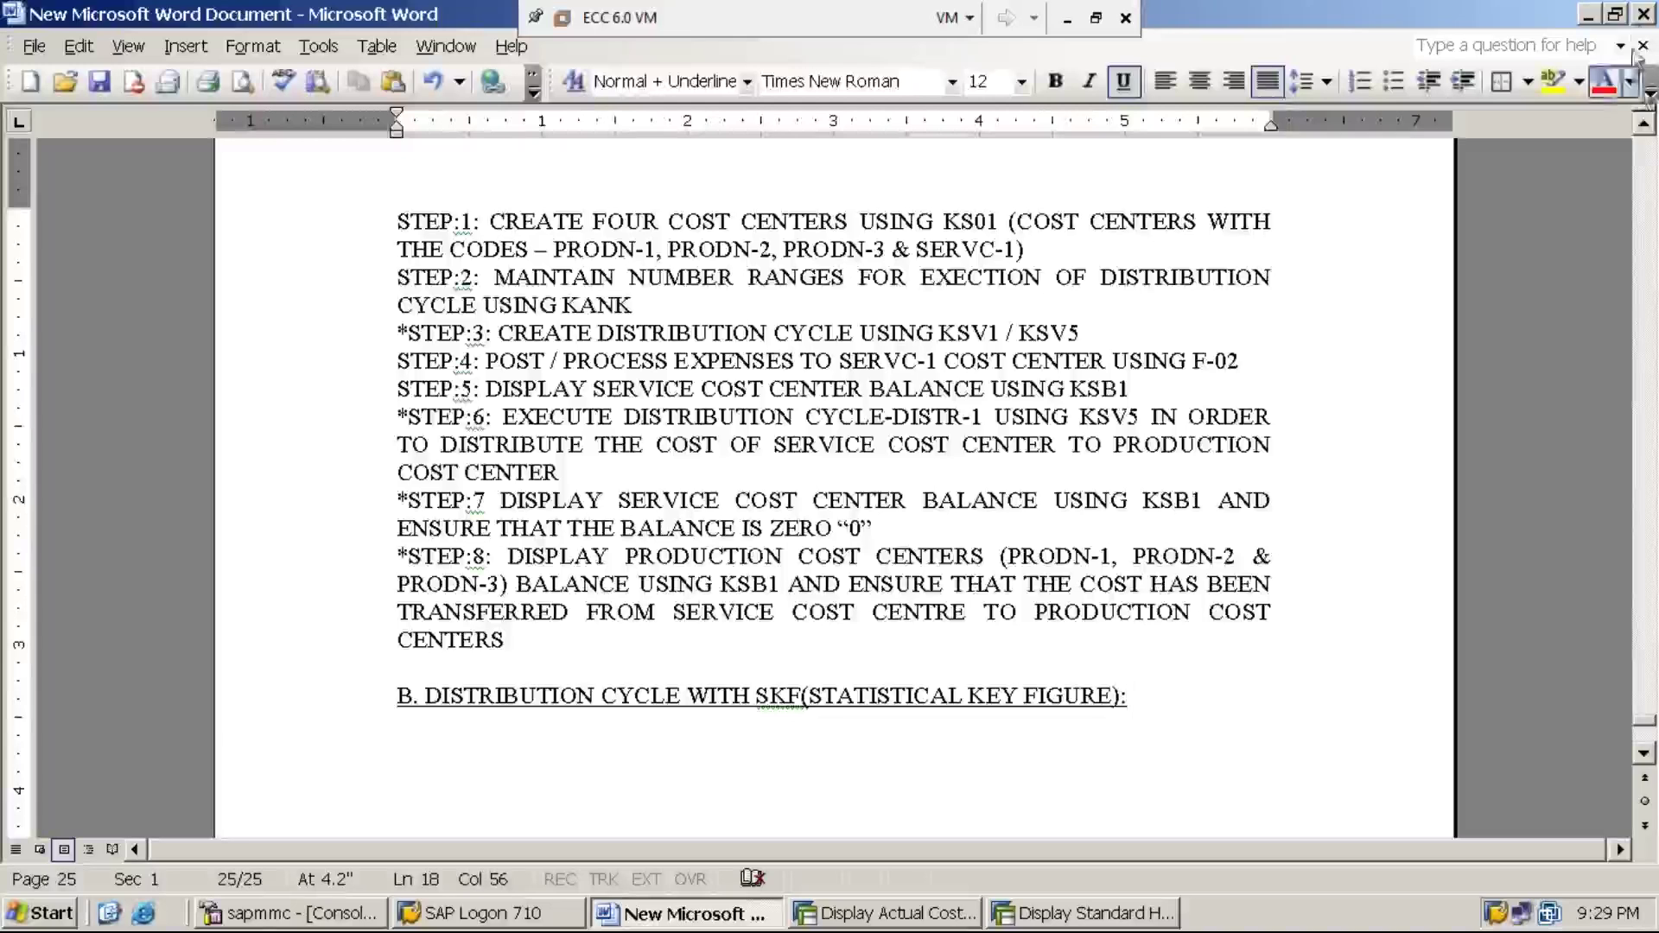
Close the Word document and end all SAP sessions with /NEX
{"action": "left_click", "coordinate": [1644, 14]}
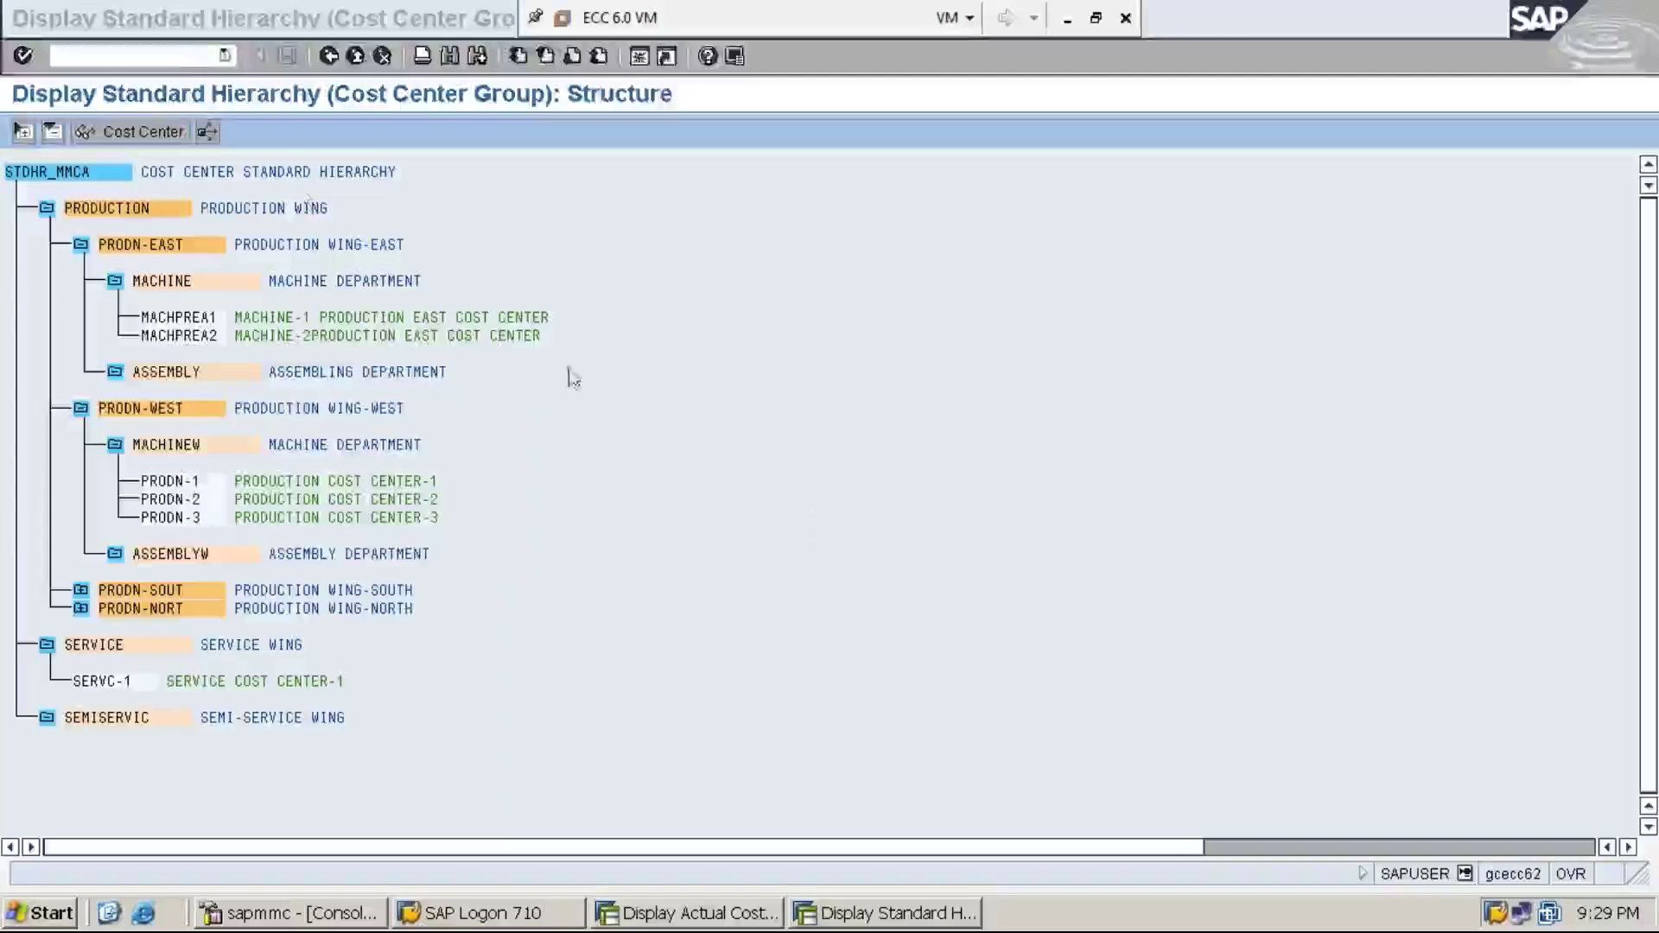
{"action": "left_click", "coordinate": [174, 56]}
{"action": "type", "text": "/N"}
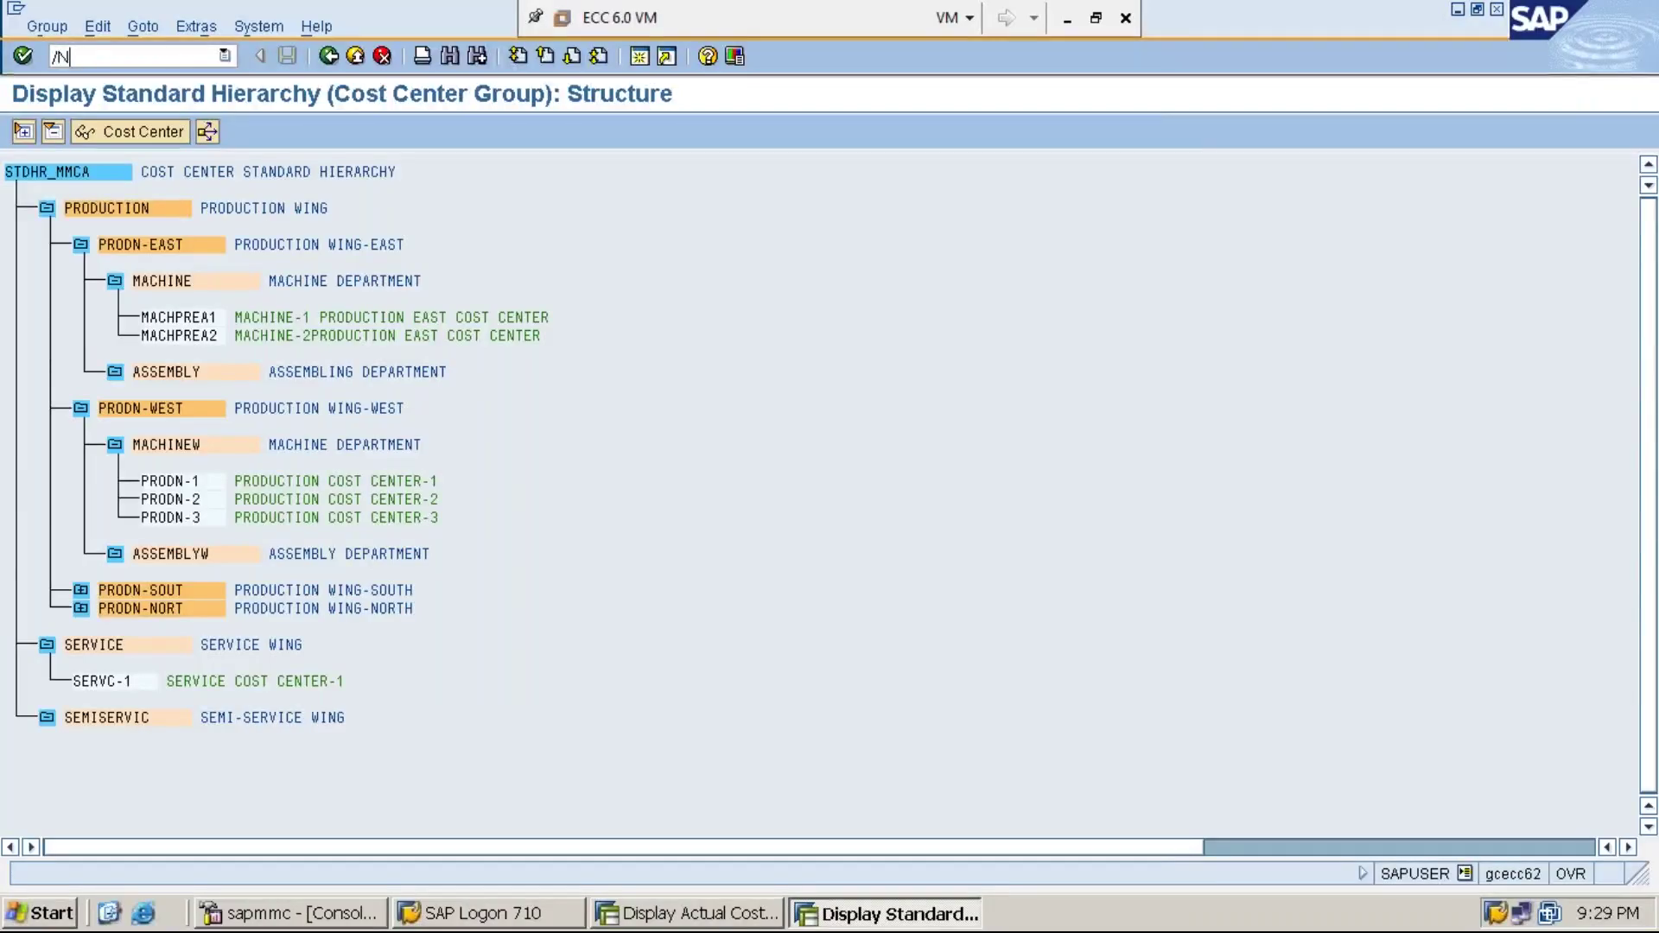
{"action": "type", "text": "EX"}
{"action": "key", "text": "Return"}
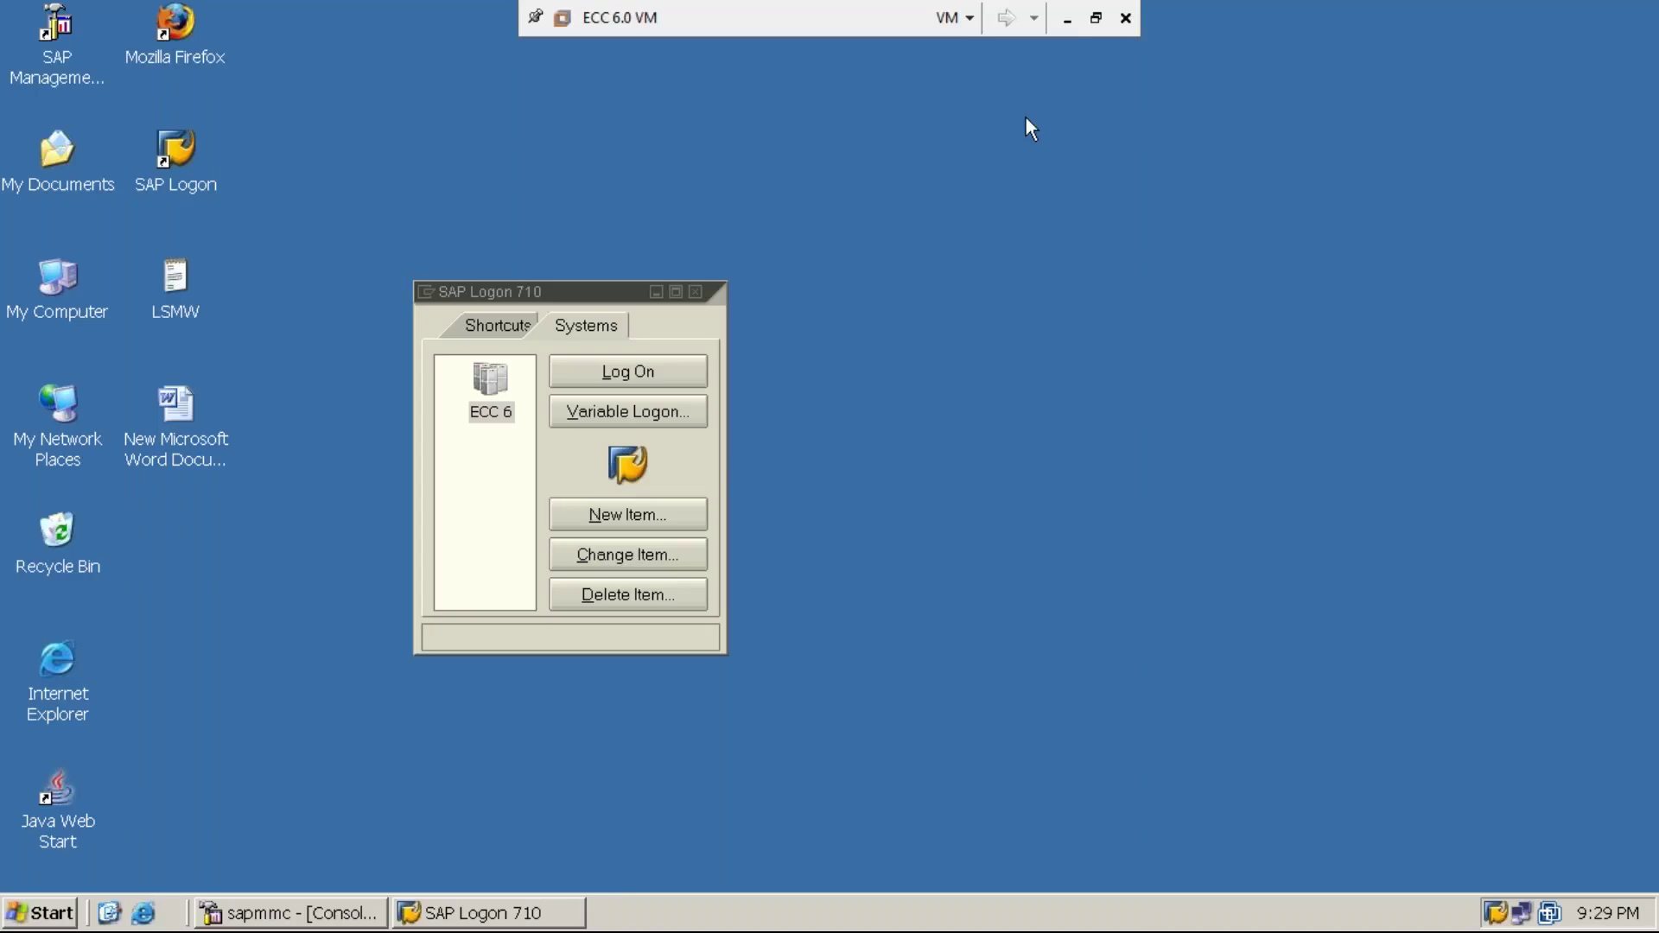
Minimize the ECC 6.0 virtual machine, switch to the Windows Server 2003 virtual machine and call transaction F-03 in its SAP session
{"action": "left_click", "coordinate": [1068, 19]}
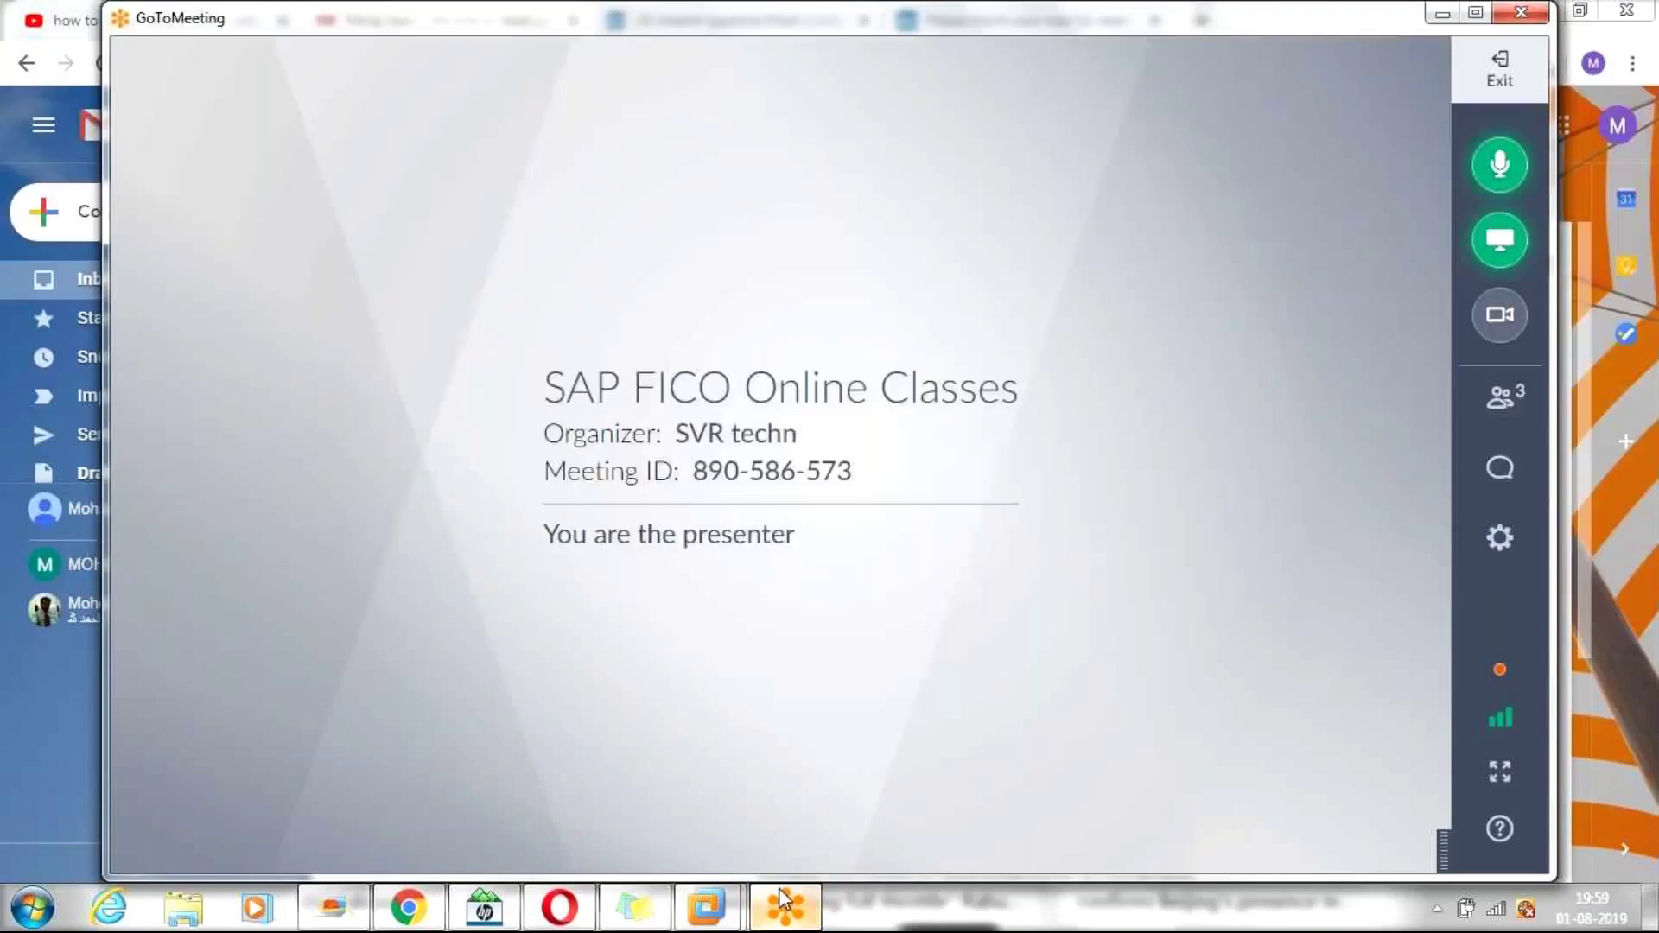
{"action": "mouse_move", "coordinate": [754, 899]}
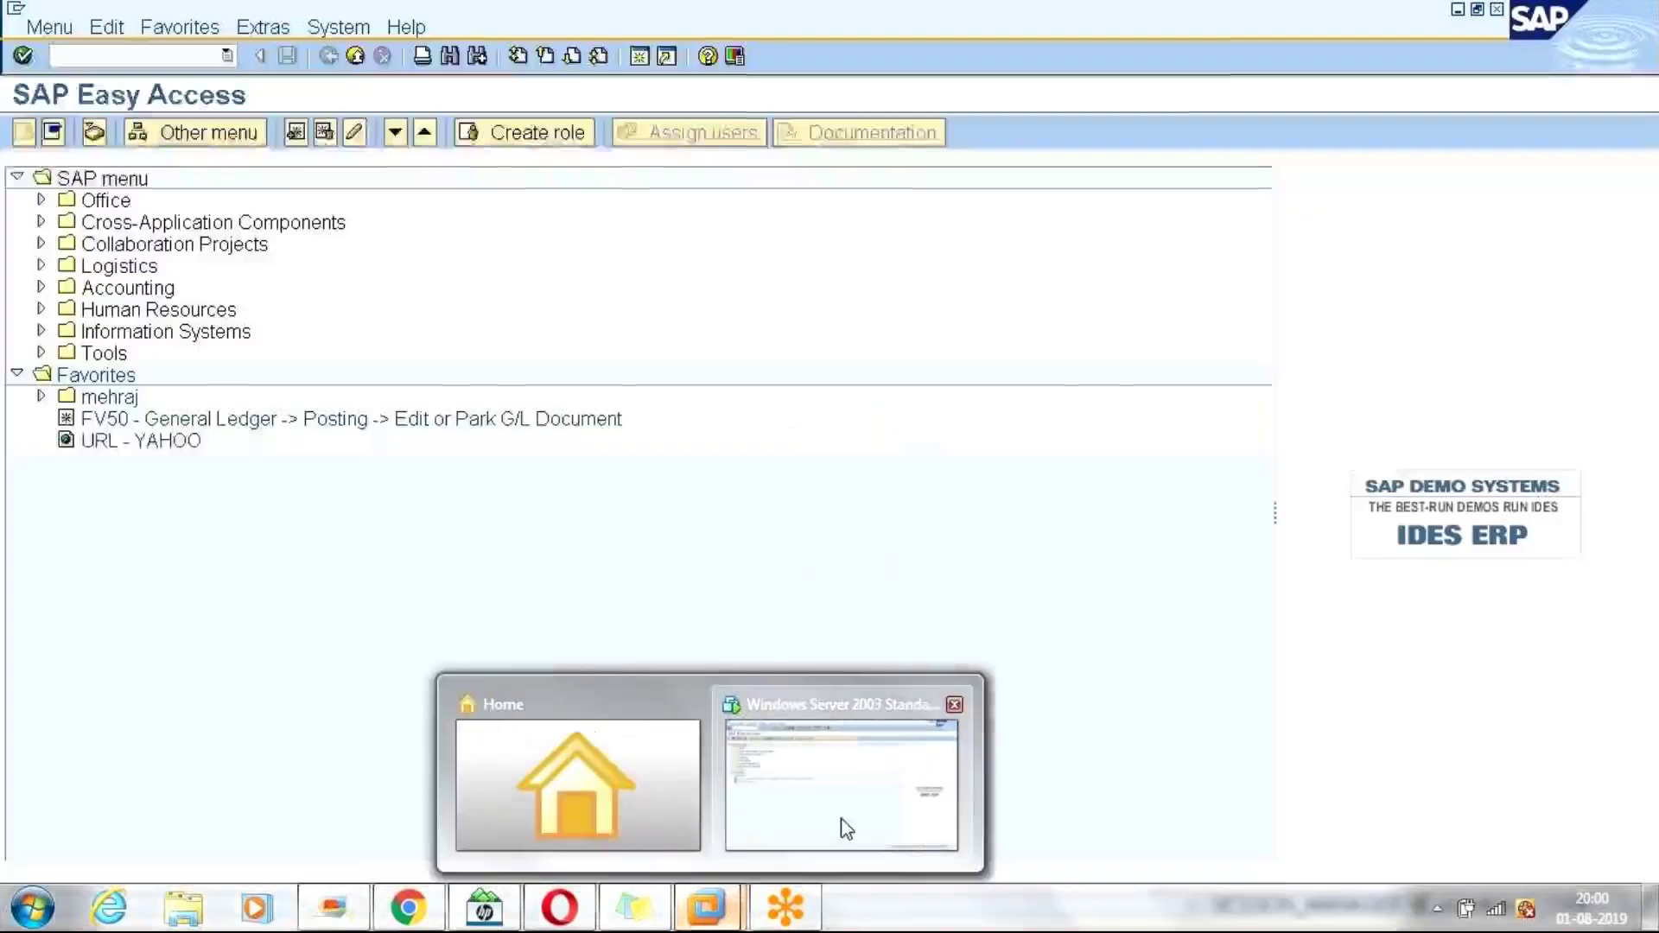
{"action": "left_click", "coordinate": [843, 827]}
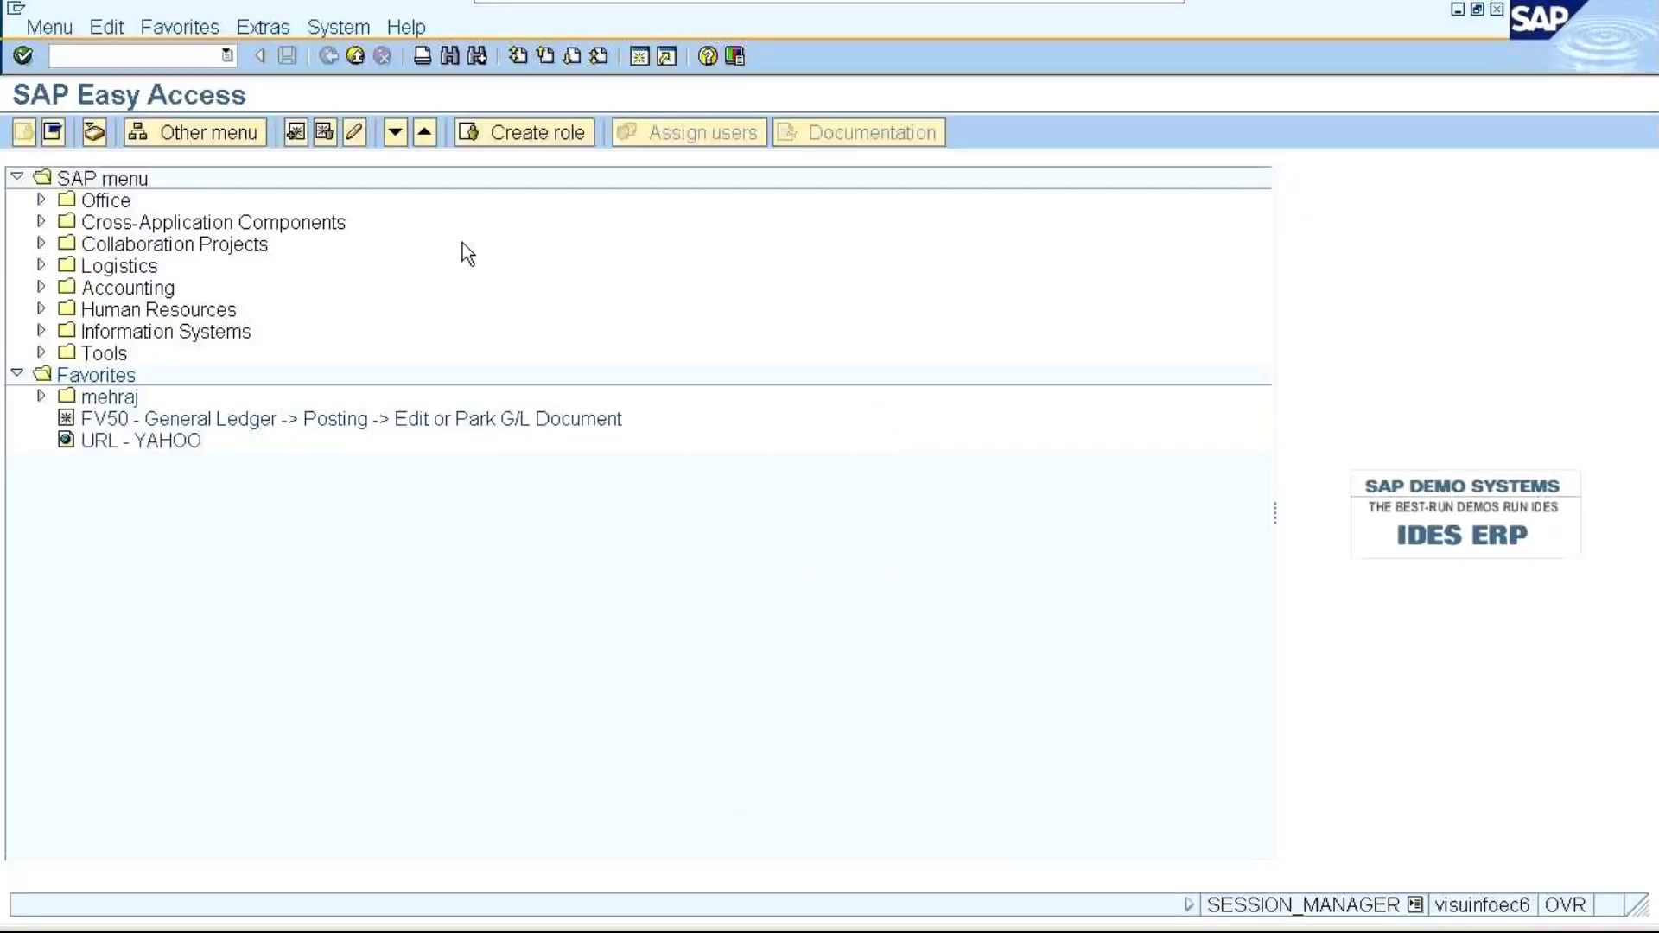
{"action": "type", "text": "f-0"}
{"action": "type", "text": "3"}
{"action": "key", "text": "Return"}
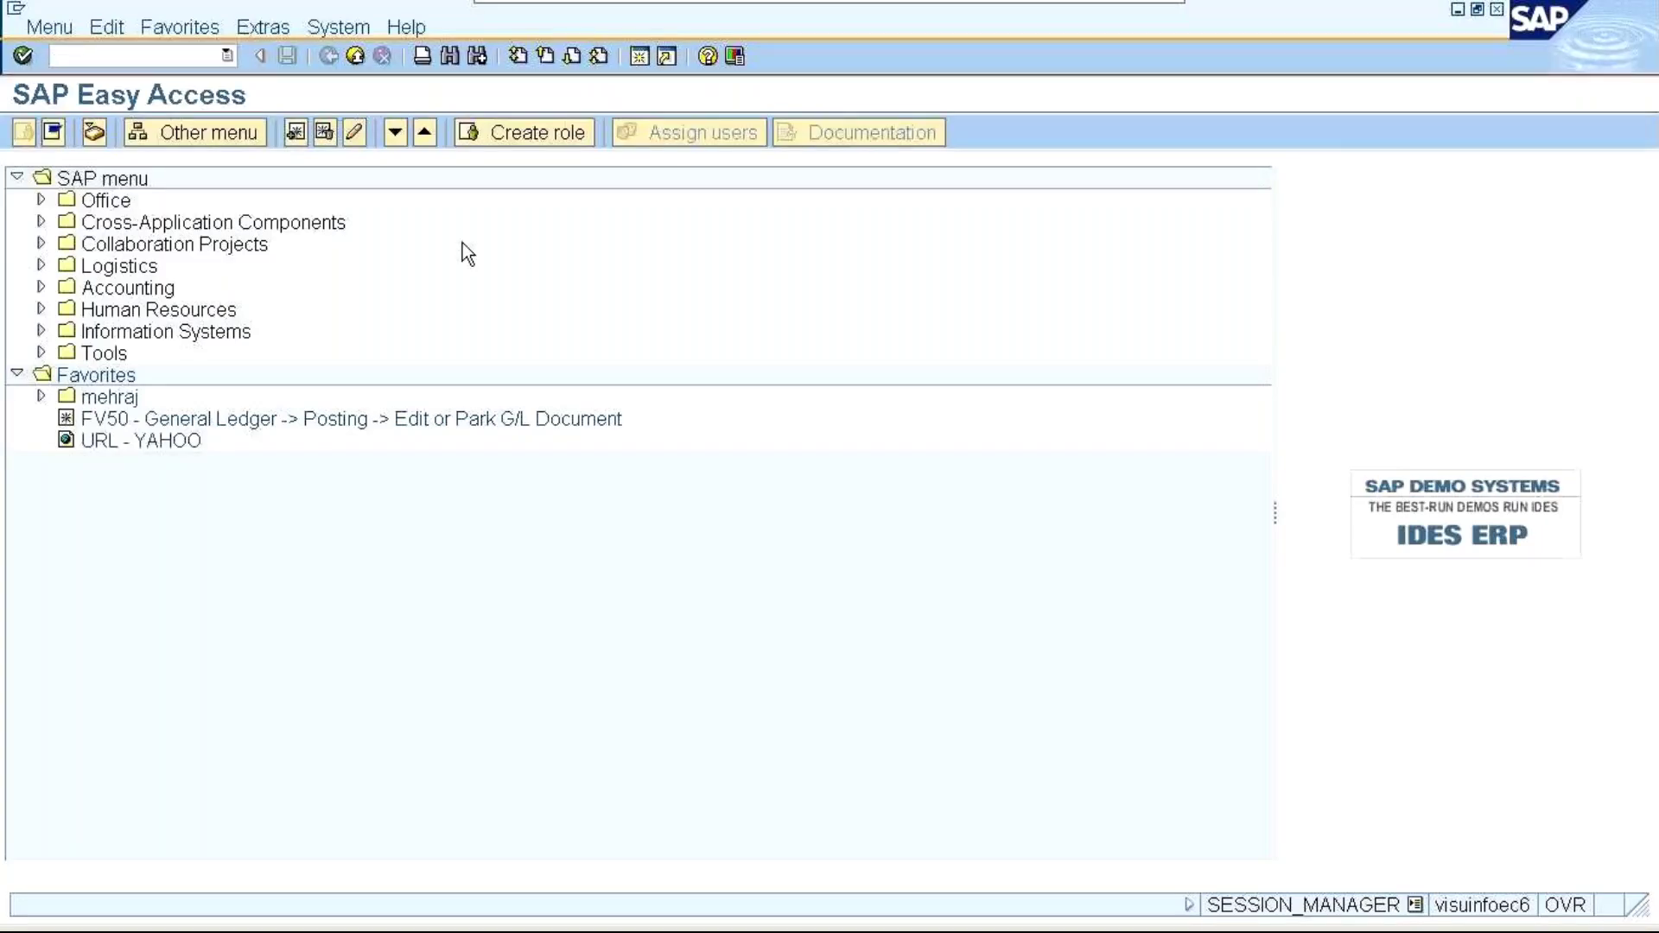